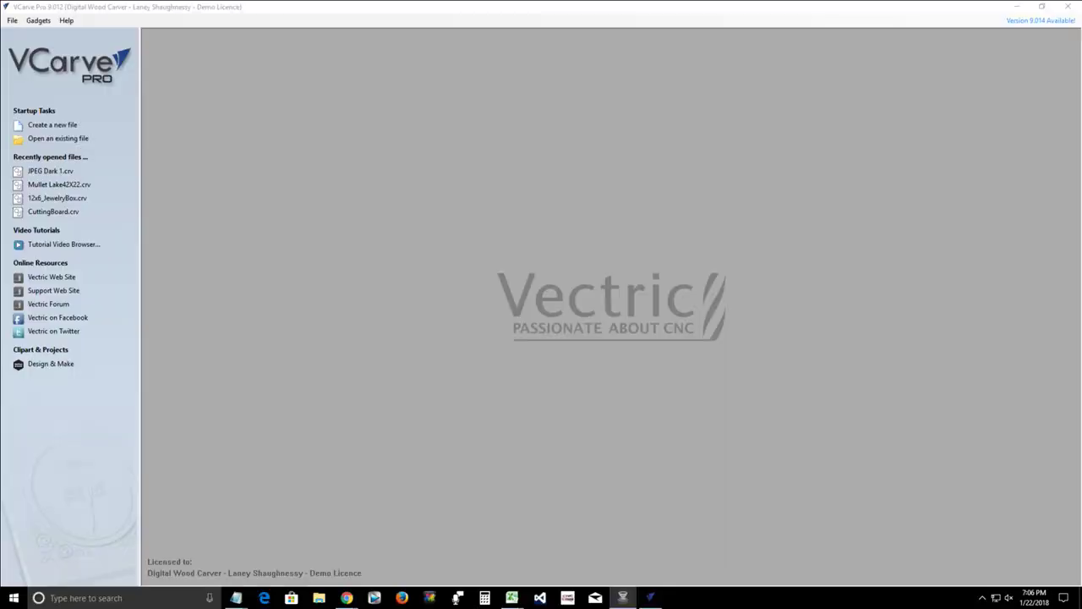
- Create a new file and choose the Single Sided job type in Job Setup
{"action": "left_click", "coordinate": [54, 126]}
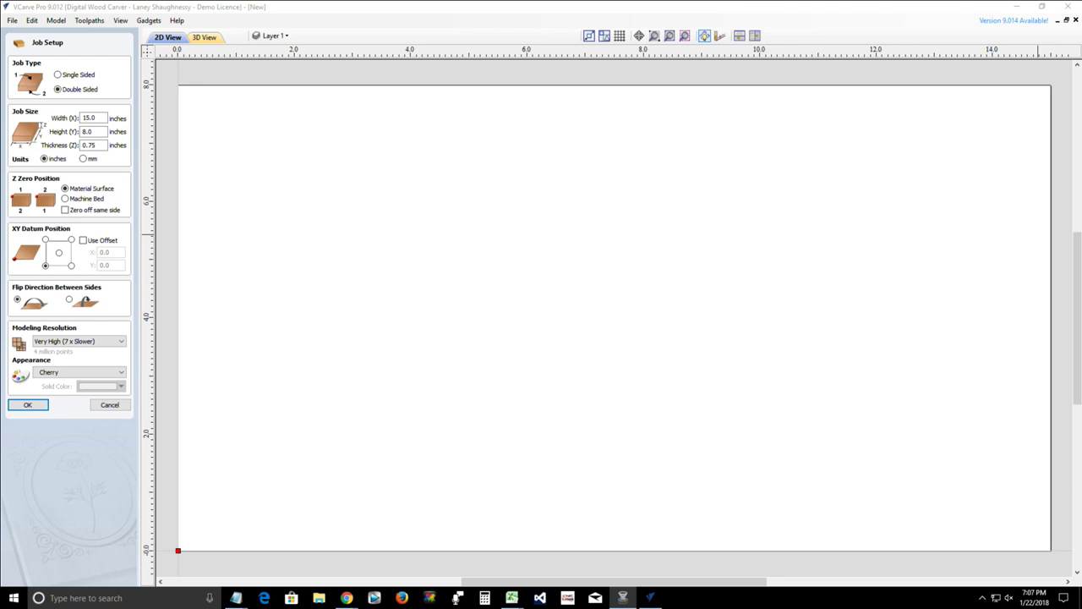
{"action": "left_click", "coordinate": [57, 75]}
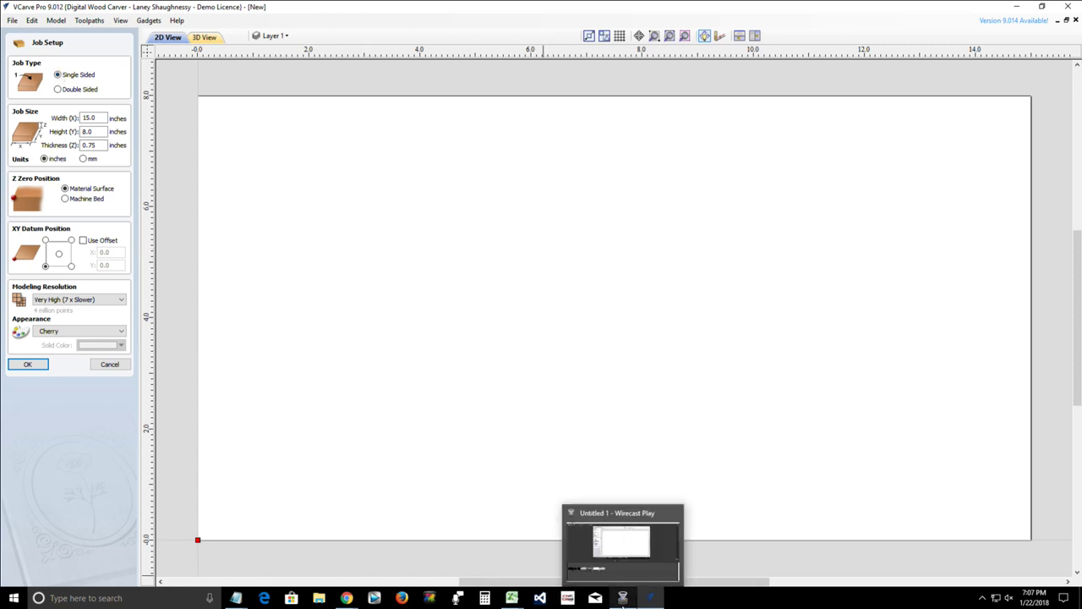
{"action": "left_click", "coordinate": [624, 598]}
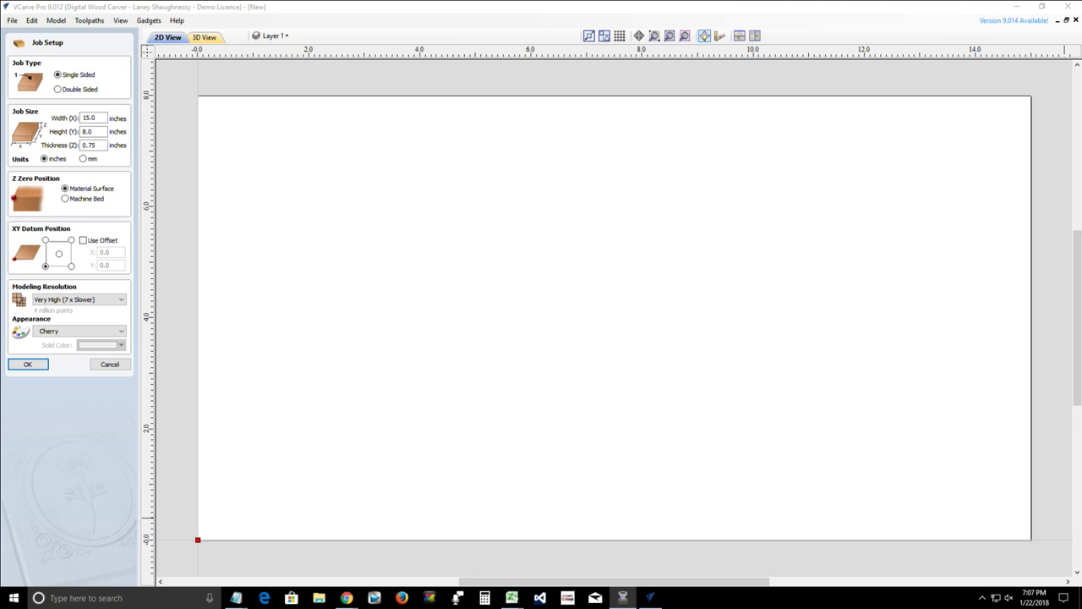
{"action": "left_click", "coordinate": [650, 598]}
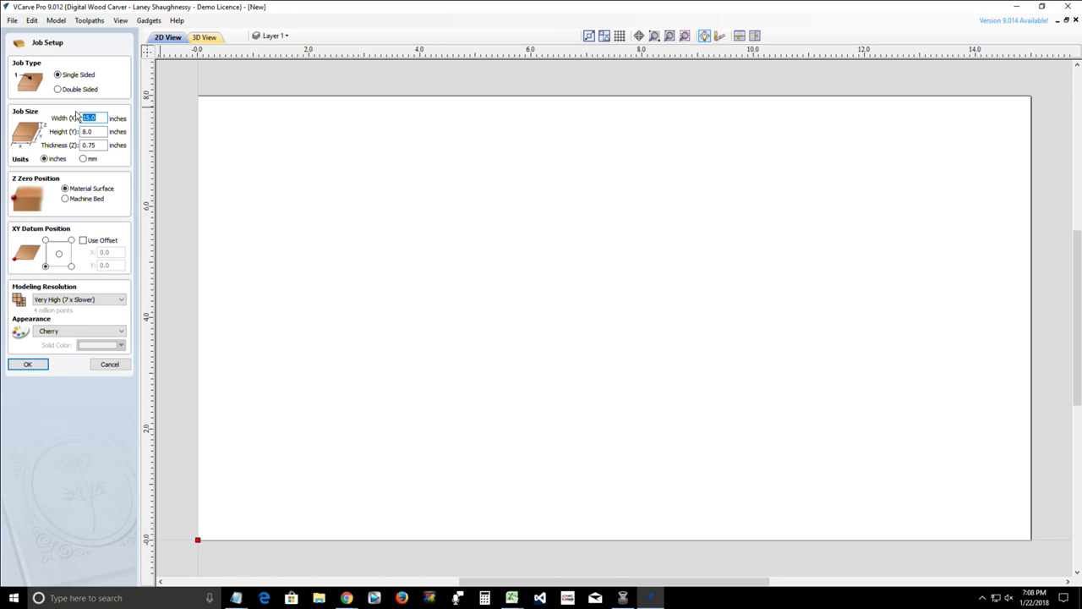
- Enter 18 inches for Width and Height and 0.25 inches for Thickness
{"action": "type", "text": "18"}
{"action": "left_click", "coordinate": [96, 132]}
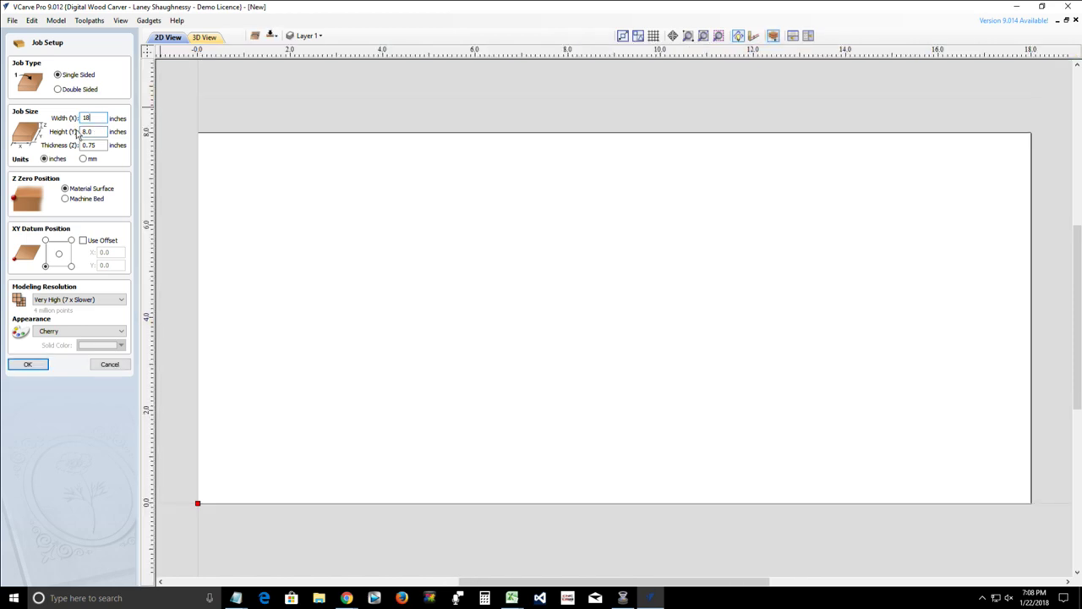
{"action": "left_click_drag", "start_coordinate": [105, 132], "coordinate": [75, 134]}
{"action": "type", "text": "18"}
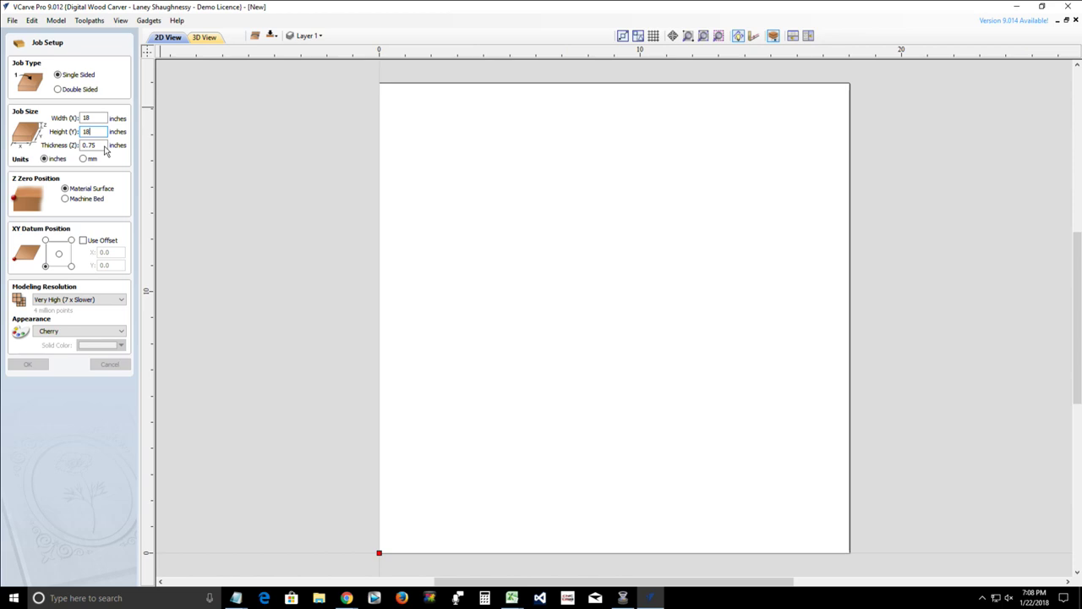
{"action": "left_click_drag", "start_coordinate": [103, 146], "coordinate": [81, 147]}
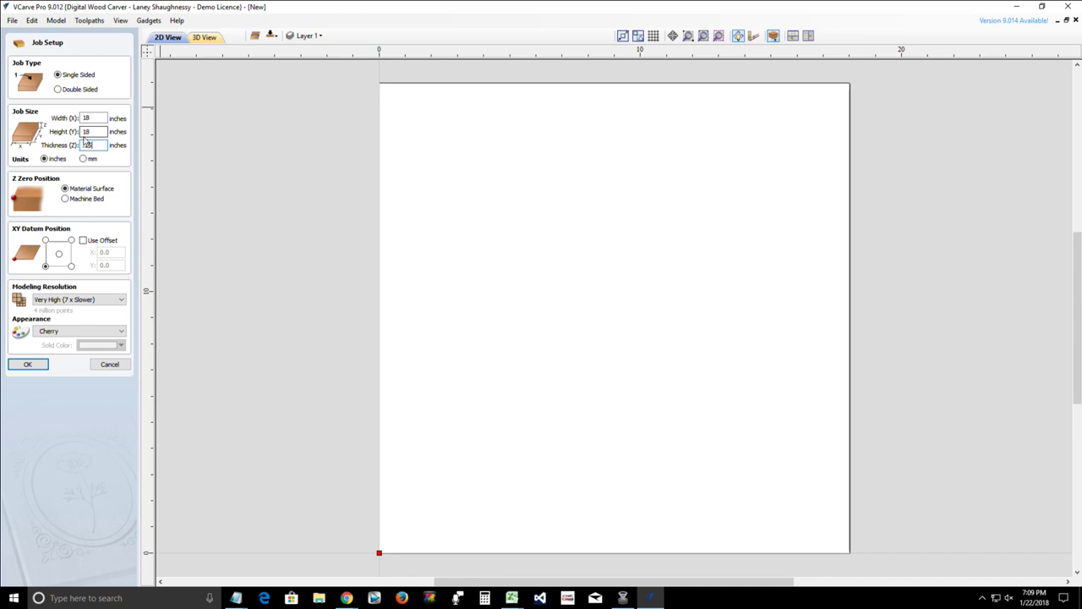
{"action": "left_click", "coordinate": [87, 145]}
{"action": "left_click", "coordinate": [30, 367]}
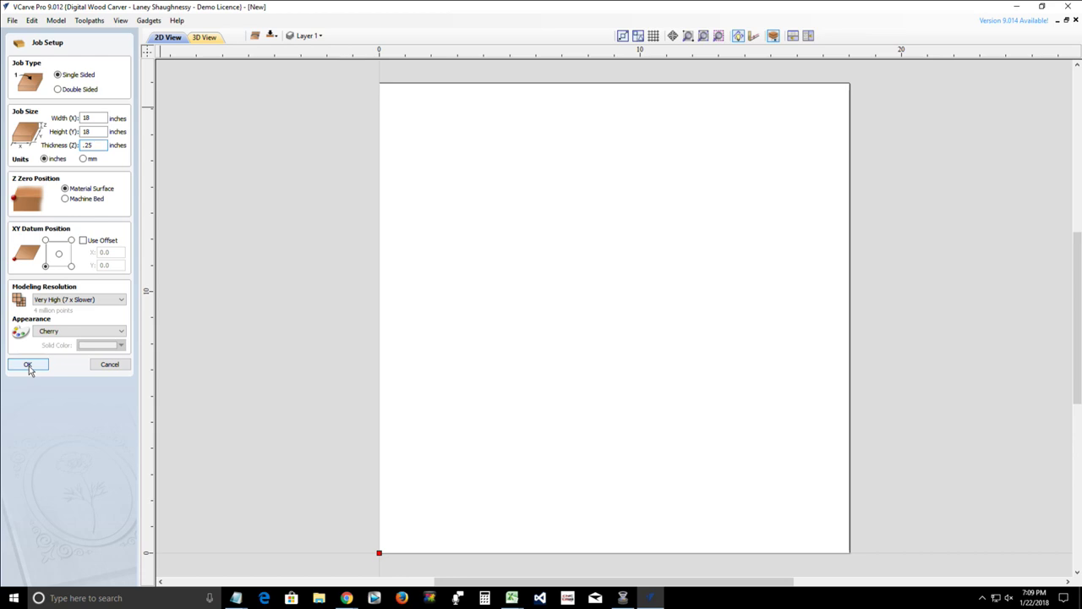
- Accept the 18 × 18 × 0.25 inch Job Setup with OK
{"action": "left_click", "coordinate": [29, 366]}
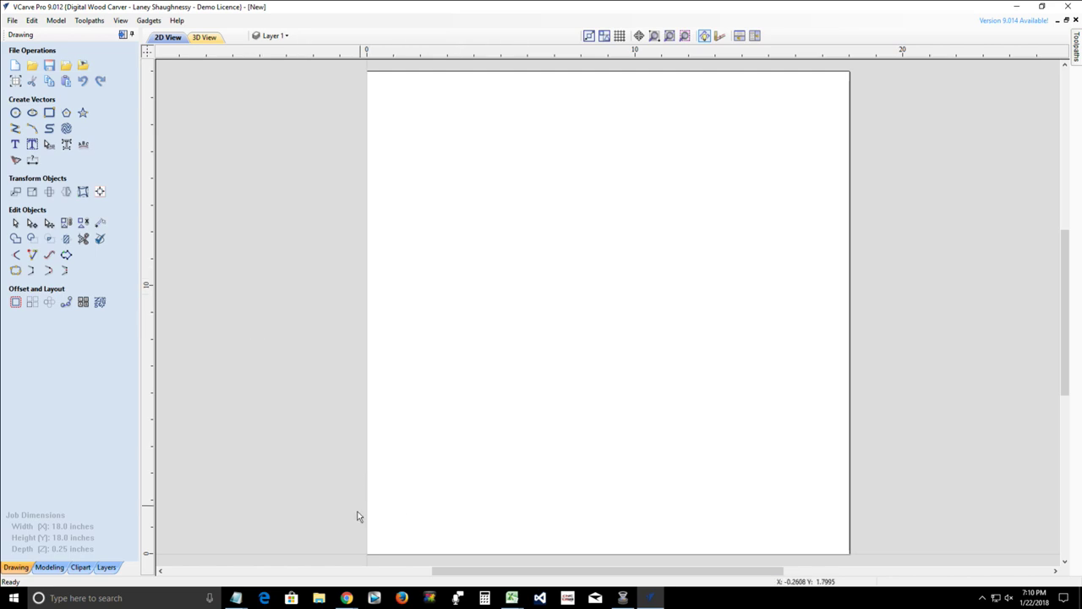
- Switch to the Digital Wood Carver Owners Group and expand its Files list back to November 2017
{"action": "mouse_move", "coordinate": [348, 599]}
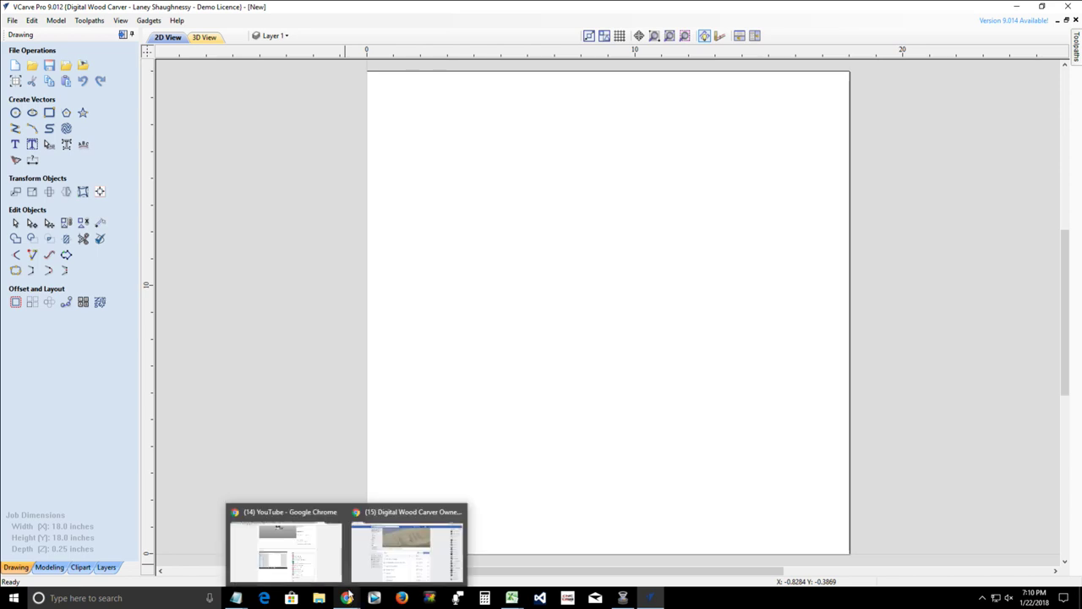
{"action": "left_click", "coordinate": [401, 545]}
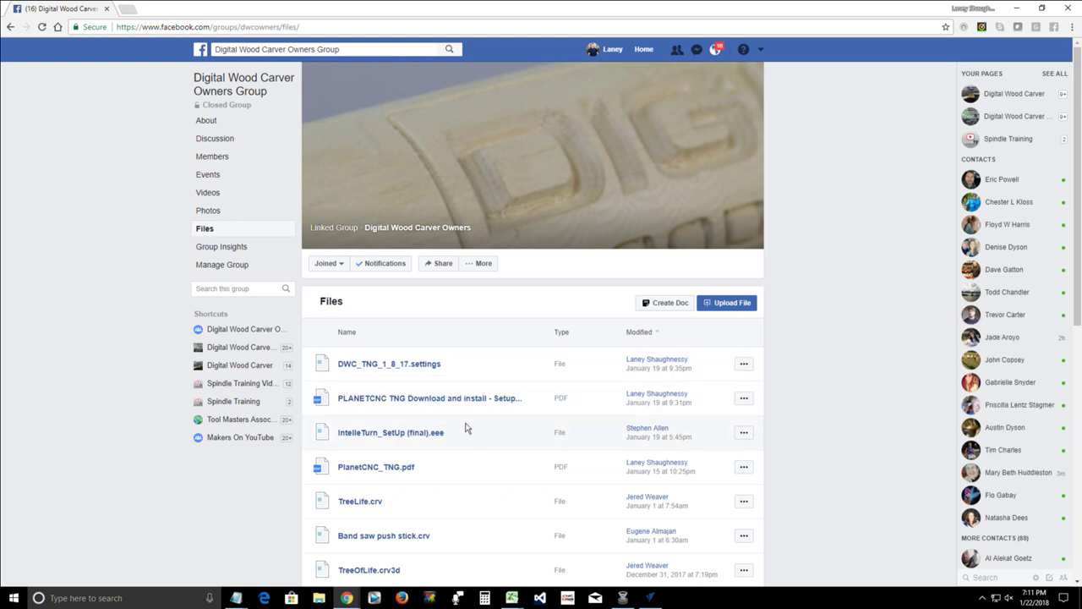
{"action": "scroll", "coordinate": [470, 456], "scroll_direction": "down", "scroll_amount": 2}
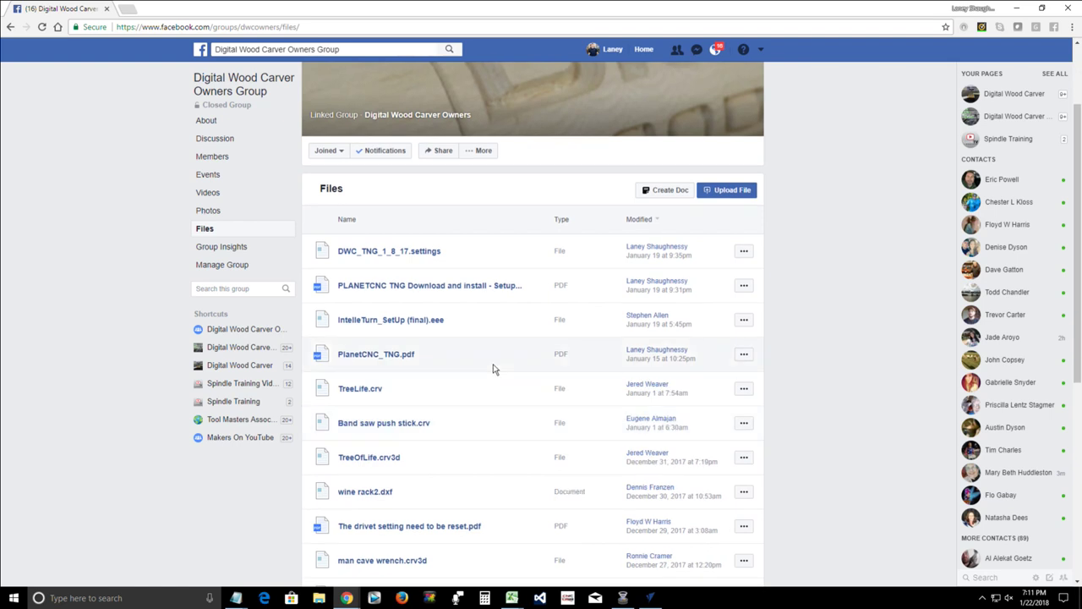
{"action": "scroll", "coordinate": [475, 440], "scroll_direction": "down", "scroll_amount": 2}
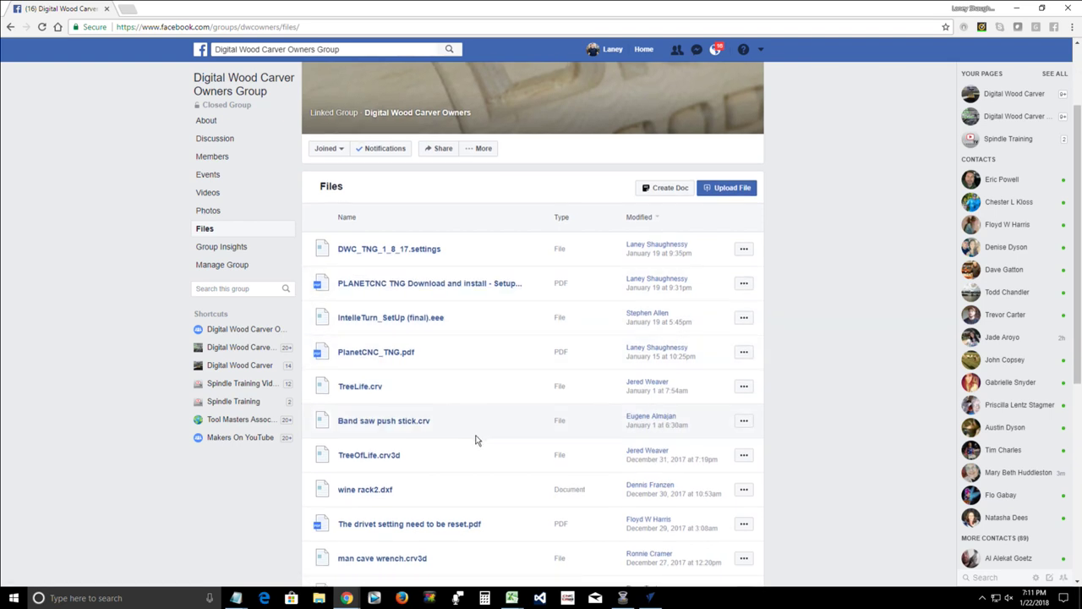
{"action": "scroll", "coordinate": [475, 439], "scroll_direction": "down", "scroll_amount": 1}
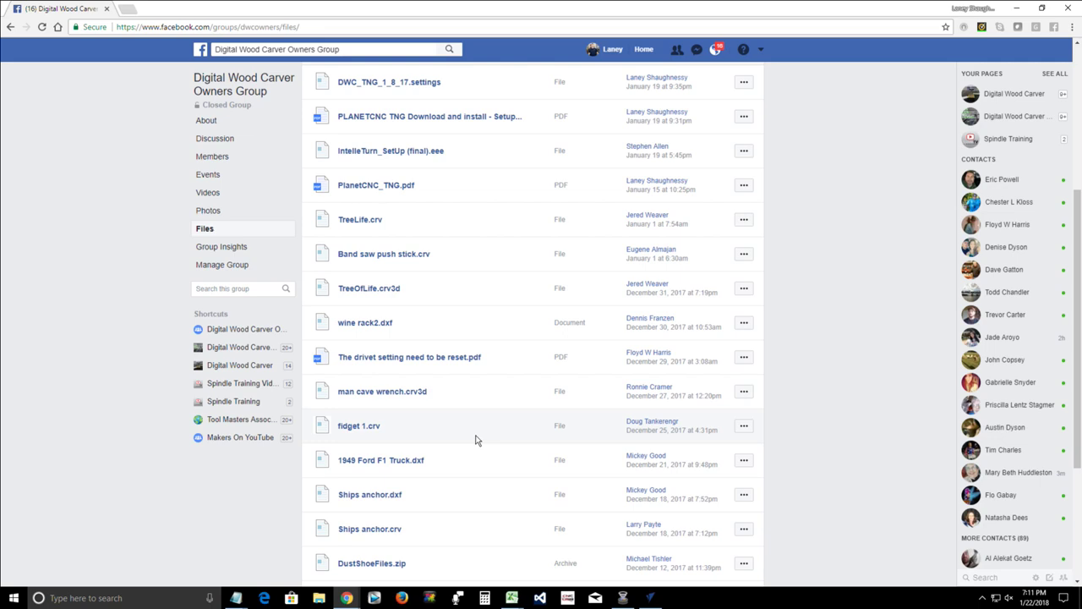
{"action": "scroll", "coordinate": [476, 440], "scroll_direction": "down", "scroll_amount": 4}
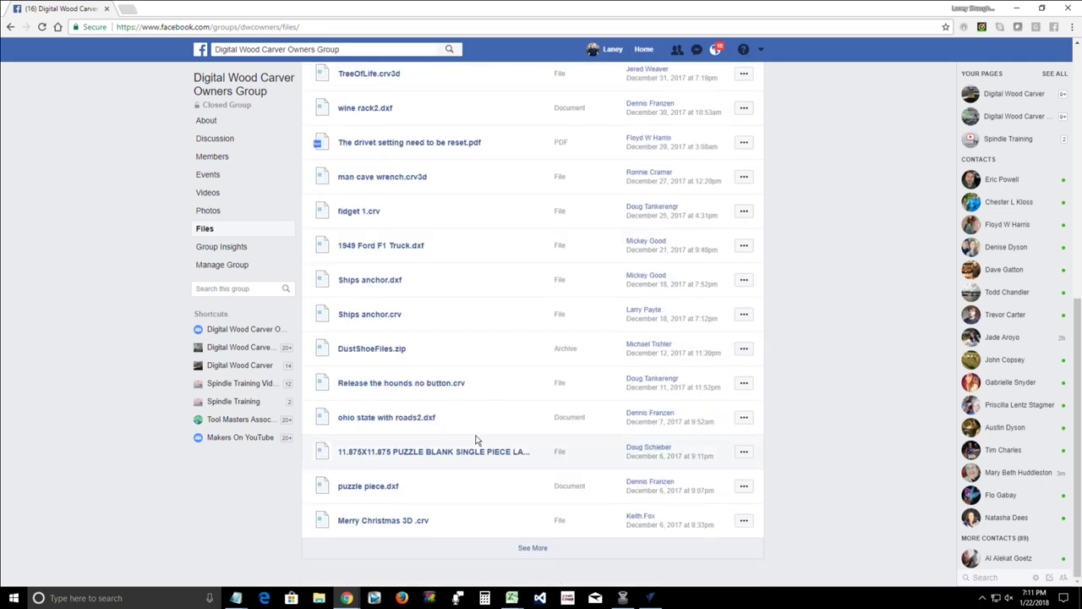
{"action": "left_click", "coordinate": [533, 549]}
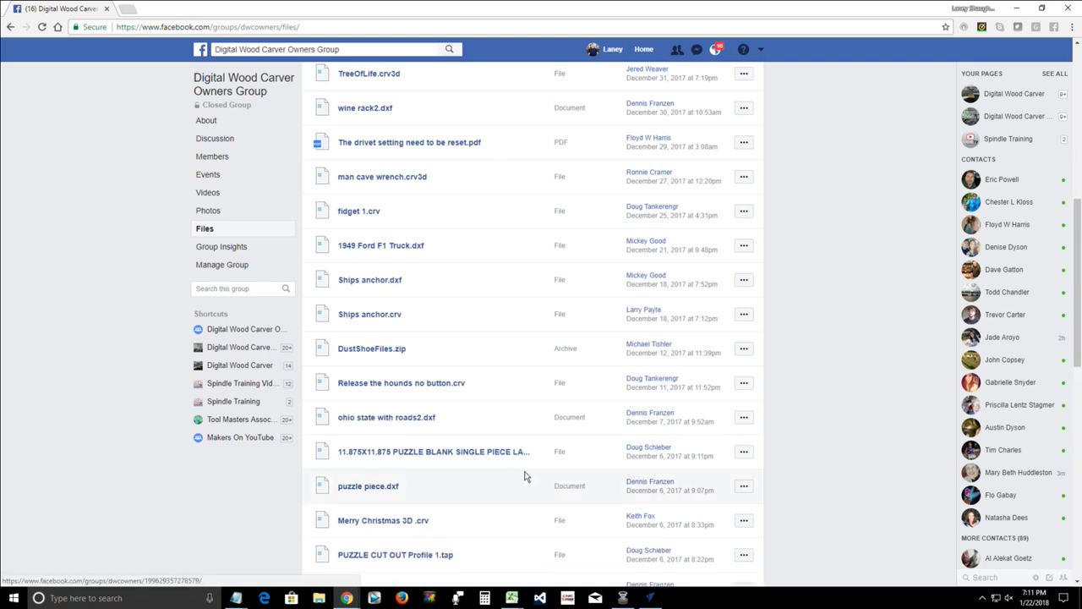
{"action": "scroll", "coordinate": [523, 491], "scroll_direction": "down", "scroll_amount": 1}
{"action": "scroll", "coordinate": [523, 490], "scroll_direction": "down", "scroll_amount": 5}
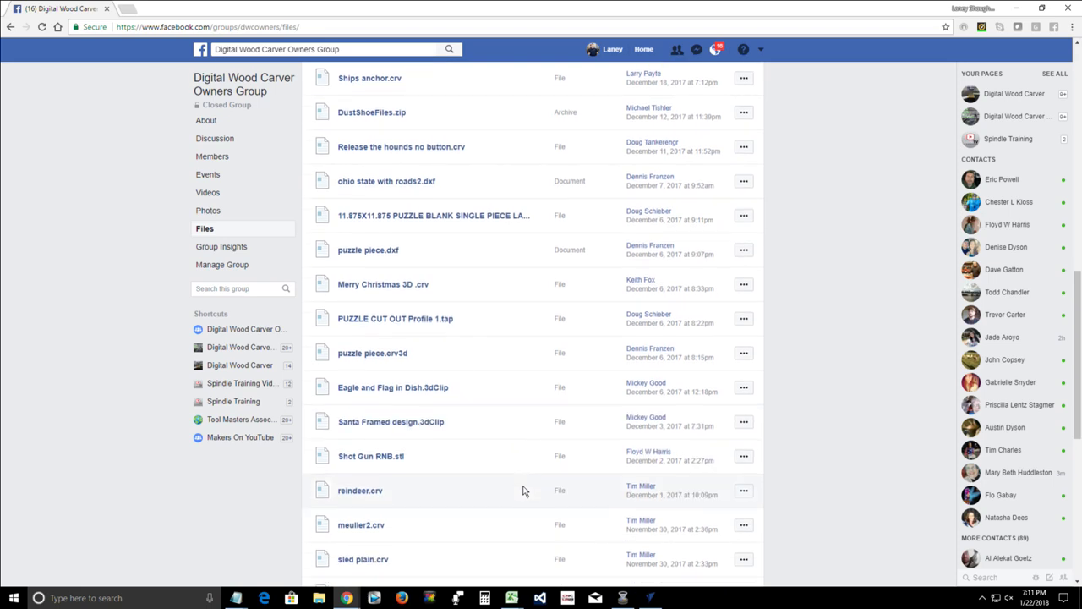
{"action": "scroll", "coordinate": [522, 491], "scroll_direction": "down", "scroll_amount": 2}
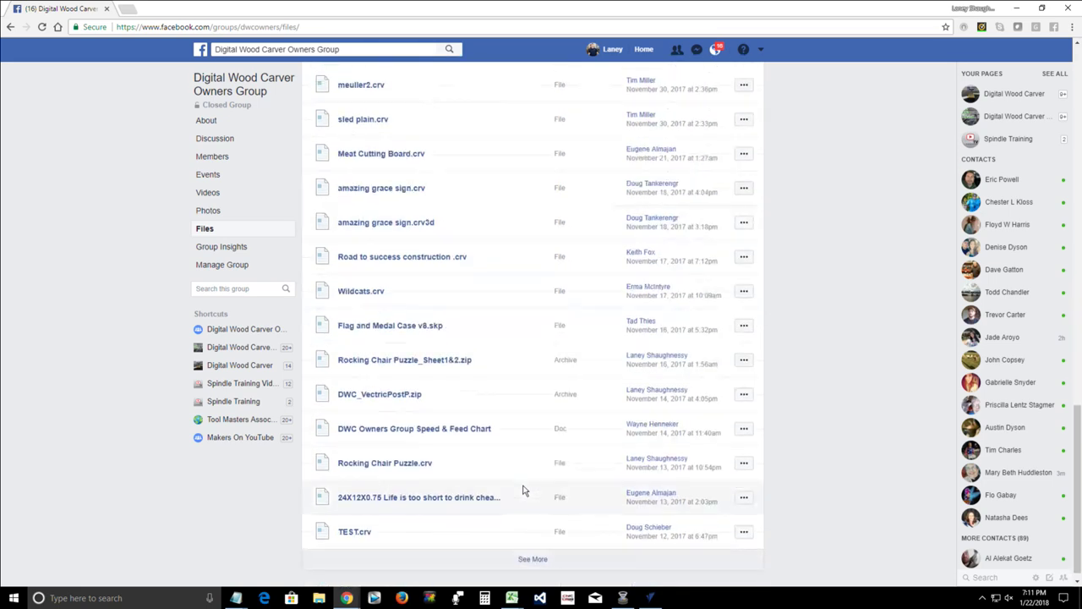
{"action": "left_click", "coordinate": [392, 433]}
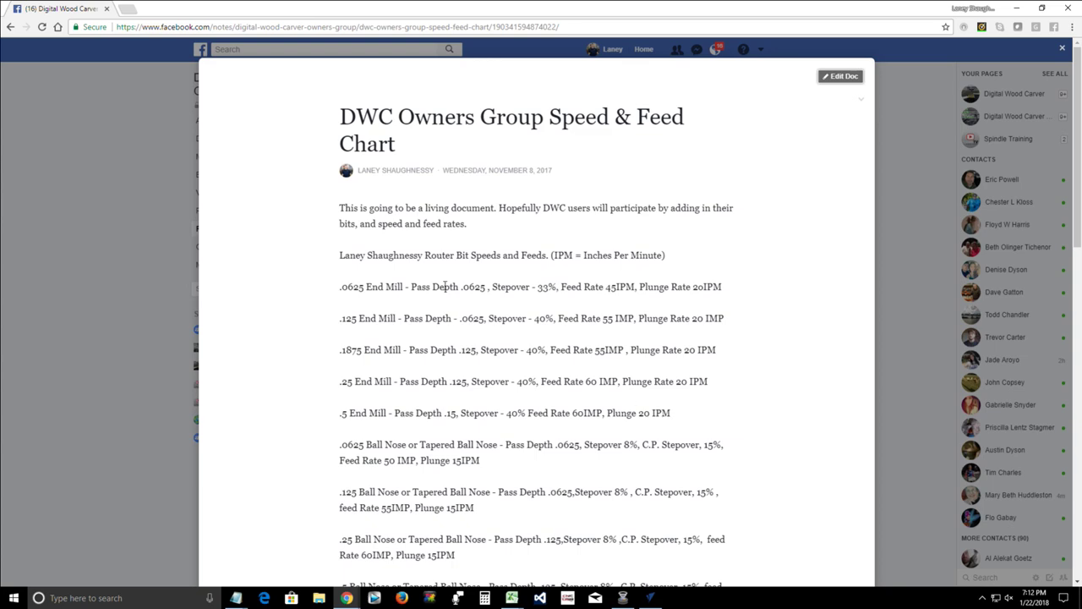
{"action": "scroll", "coordinate": [444, 372], "scroll_direction": "down", "scroll_amount": 6}
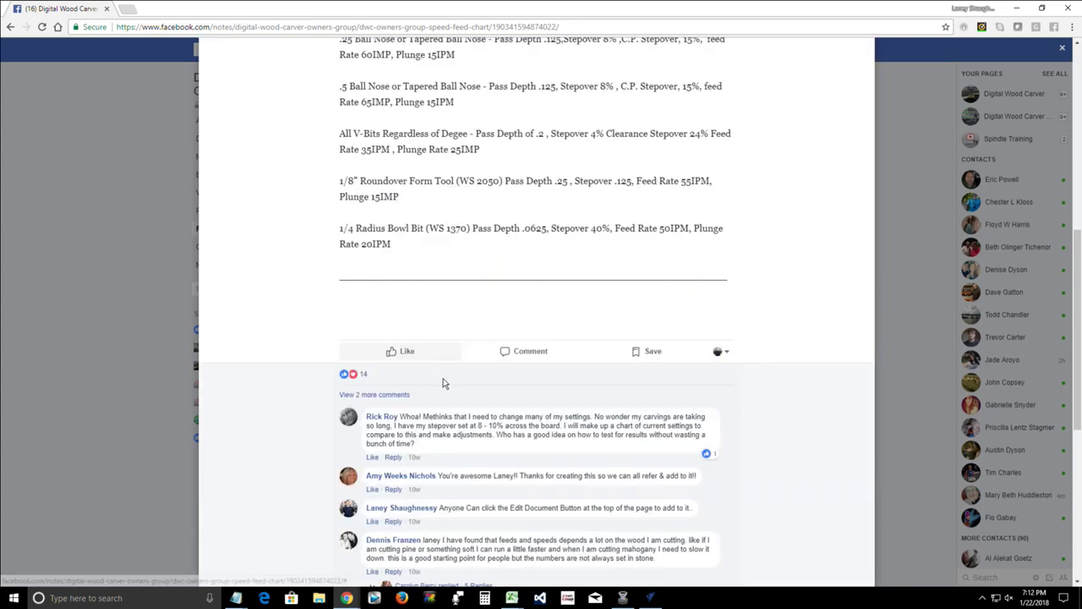
{"action": "scroll", "coordinate": [444, 384], "scroll_direction": "up", "scroll_amount": 3}
{"action": "scroll", "coordinate": [443, 381], "scroll_direction": "up", "scroll_amount": 4}
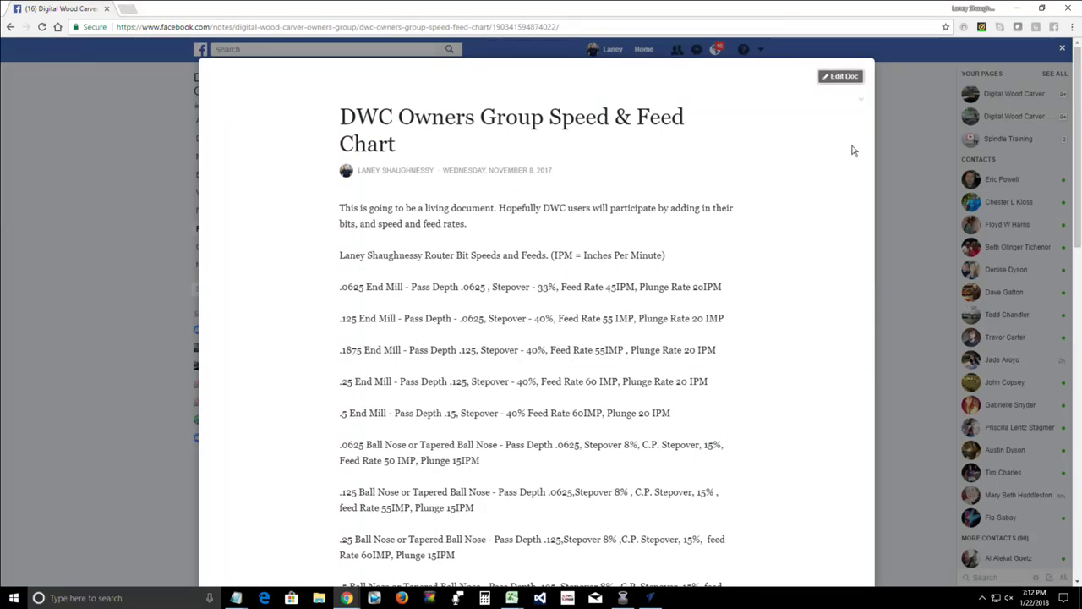
- Close the speed and feed chart, browse the group's Discussion feed, then return to VCarve Pro
{"action": "left_click", "coordinate": [1062, 48]}
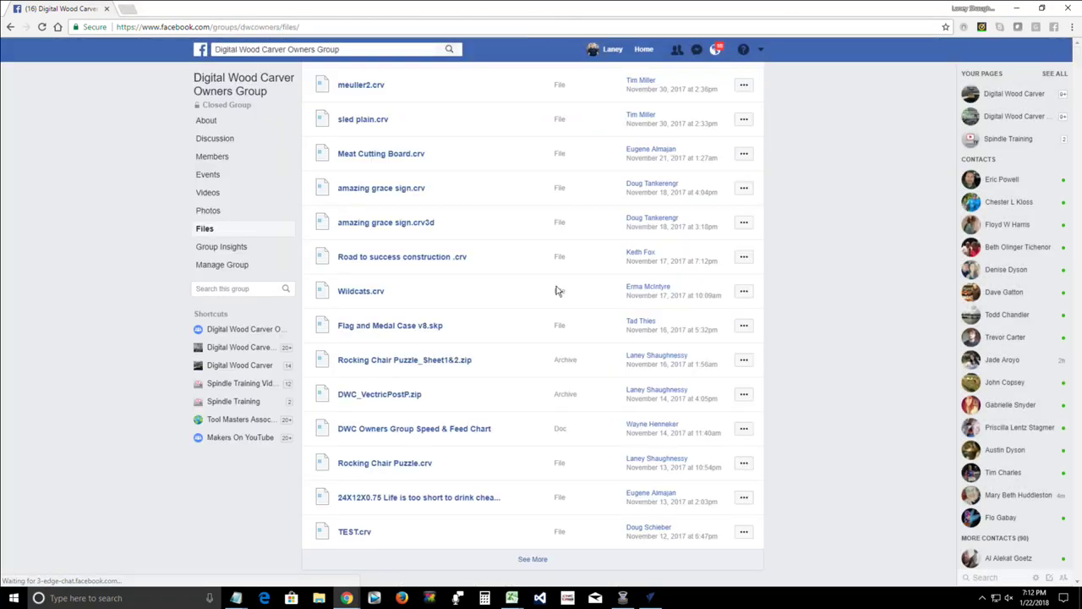
{"action": "scroll", "coordinate": [346, 444], "scroll_direction": "up", "scroll_amount": 2}
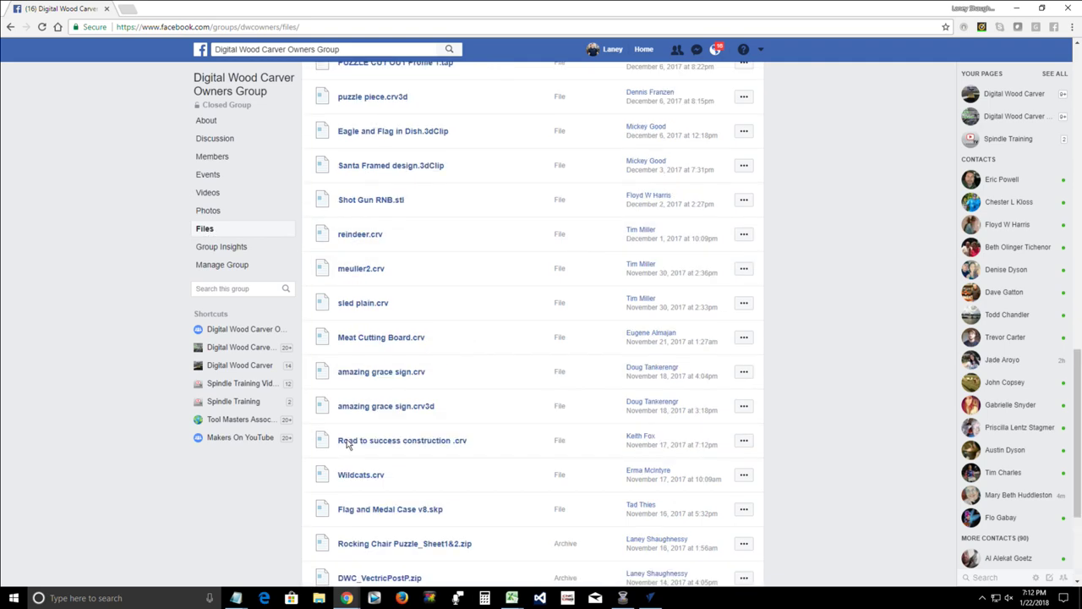
{"action": "scroll", "coordinate": [346, 443], "scroll_direction": "up", "scroll_amount": 12}
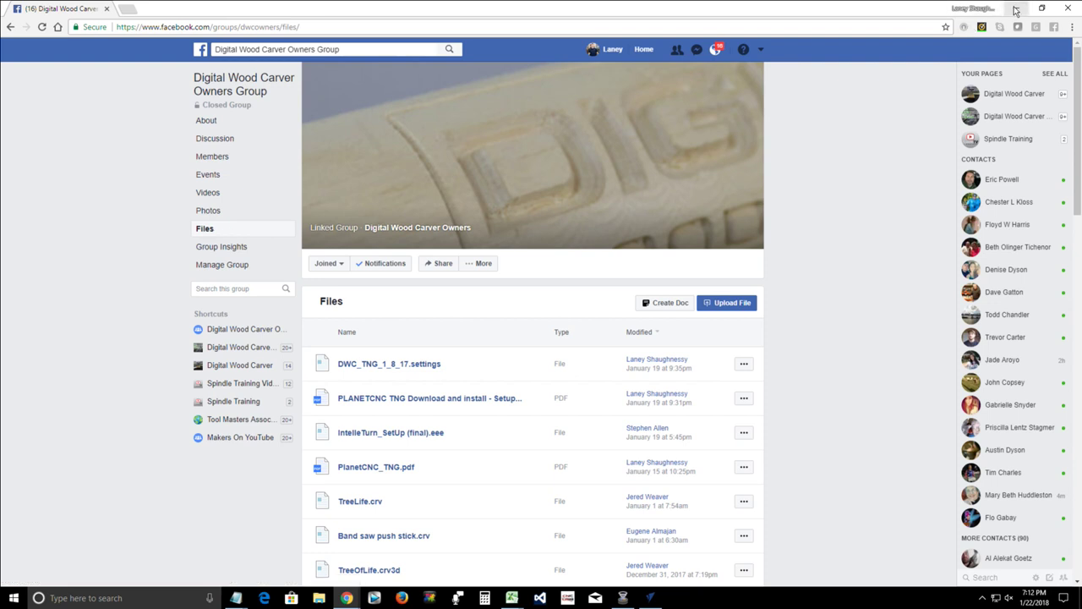
{"action": "left_click", "coordinate": [211, 139]}
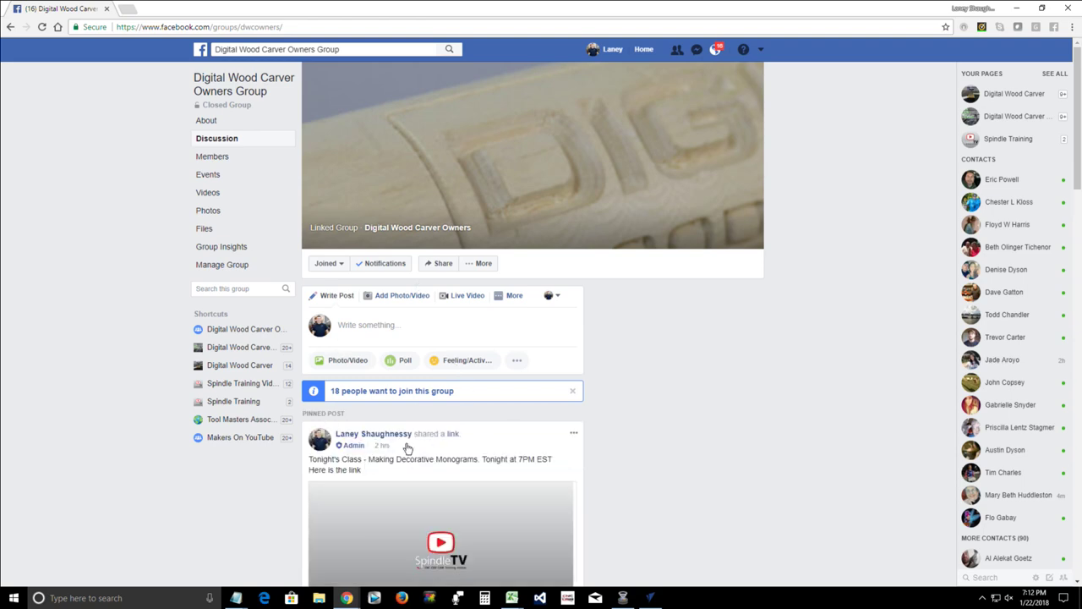
{"action": "scroll", "coordinate": [407, 448], "scroll_direction": "down", "scroll_amount": 2}
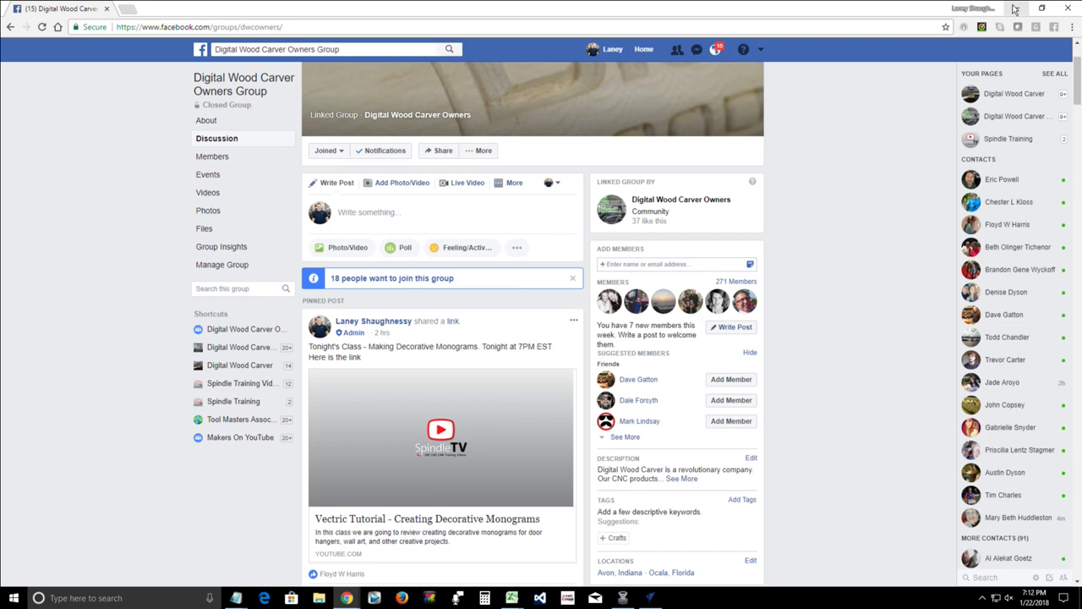
{"action": "scroll", "coordinate": [1015, 9], "scroll_direction": "down", "scroll_amount": 1}
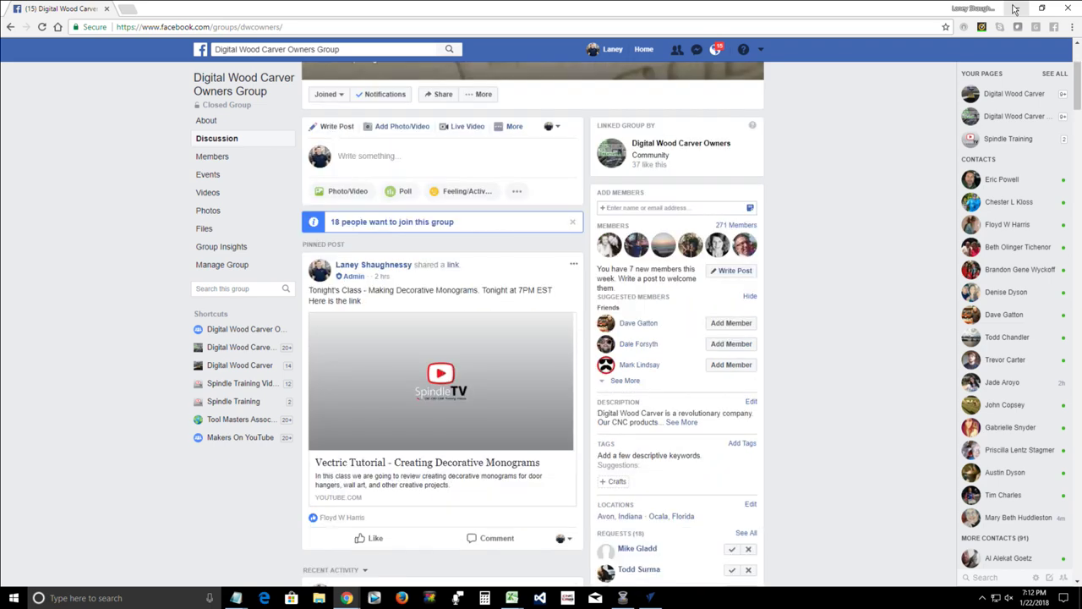
{"action": "left_click", "coordinate": [652, 598]}
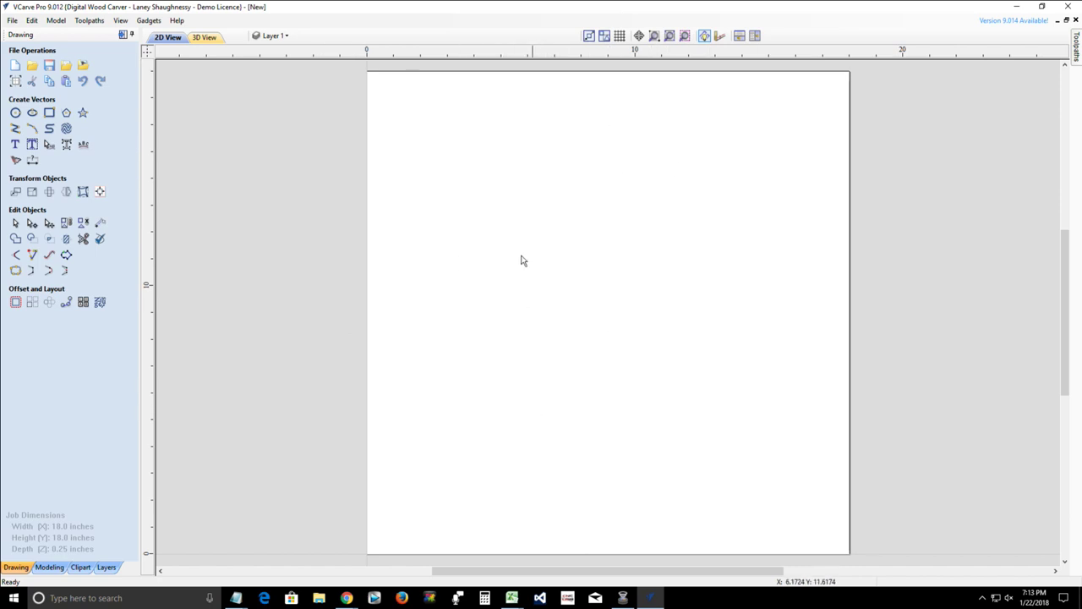
- In Draw Circle, set the centre to X 9, Y 9 and select the diameter value
{"action": "left_click", "coordinate": [16, 114]}
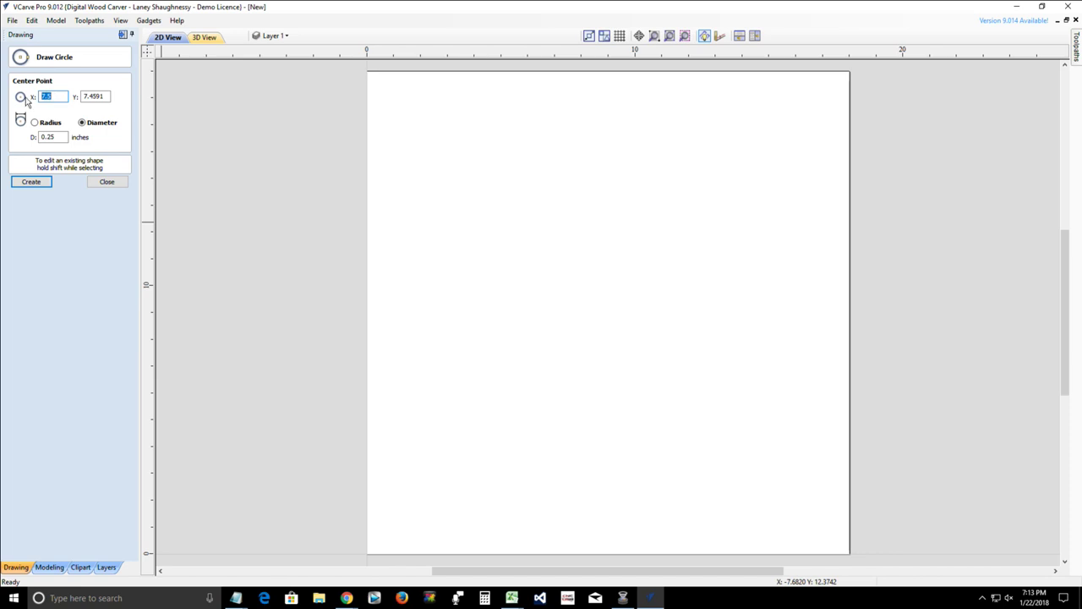
{"action": "type", "text": "9"}
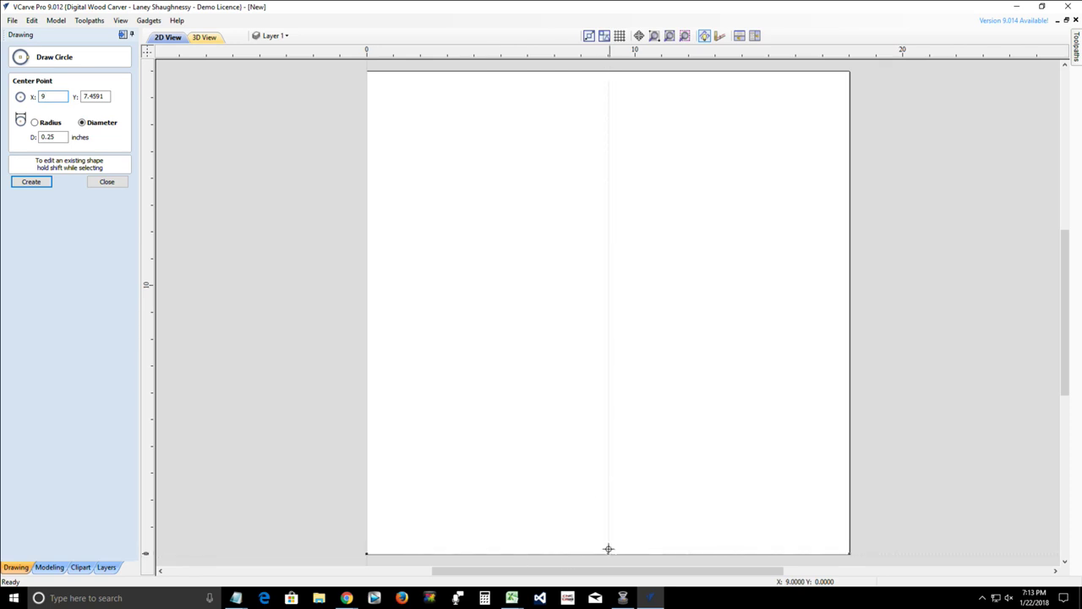
{"action": "left_click_drag", "start_coordinate": [107, 97], "coordinate": [81, 97]}
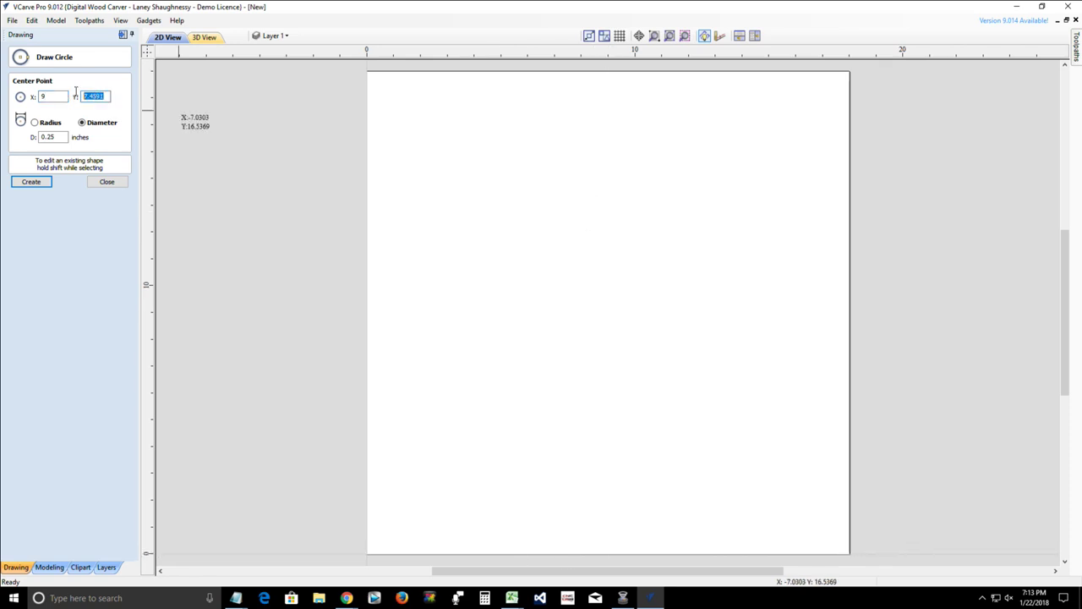
{"action": "type", "text": "9"}
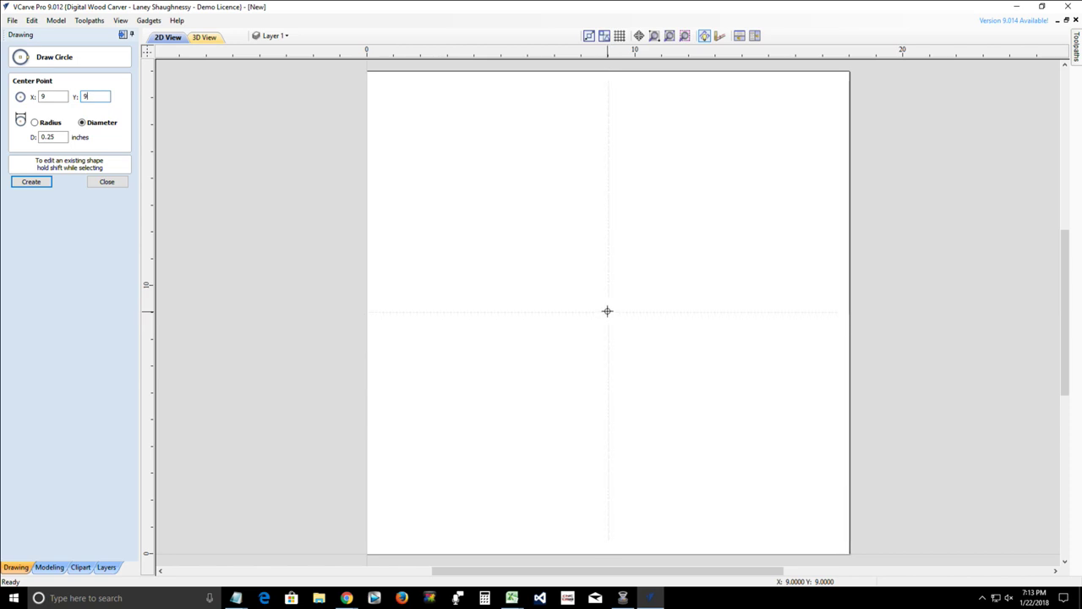
{"action": "left_click", "coordinate": [43, 138]}
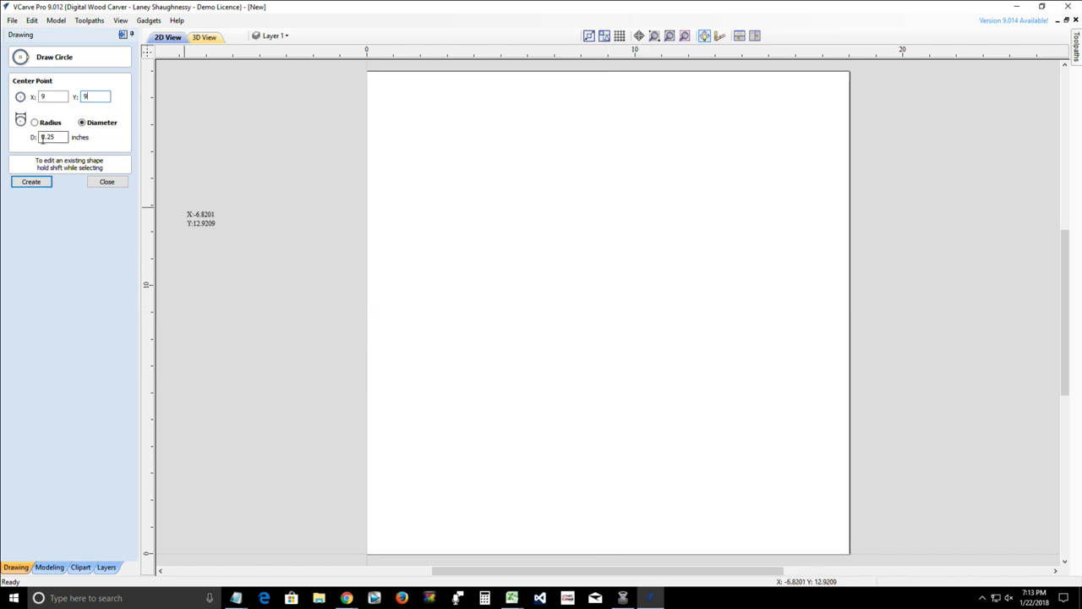
{"action": "left_click_drag", "start_coordinate": [44, 138], "coordinate": [28, 145]}
- Create the 18-inch diameter circle and close the Draw Circle panel
{"action": "type", "text": "18"}
{"action": "left_click", "coordinate": [31, 184]}
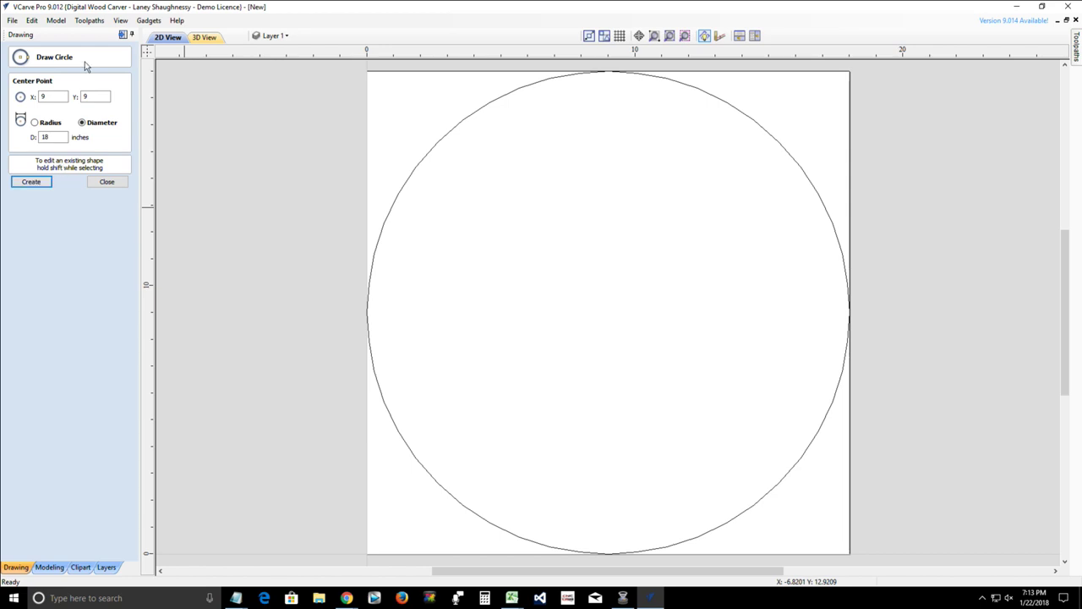
{"action": "left_click", "coordinate": [105, 182]}
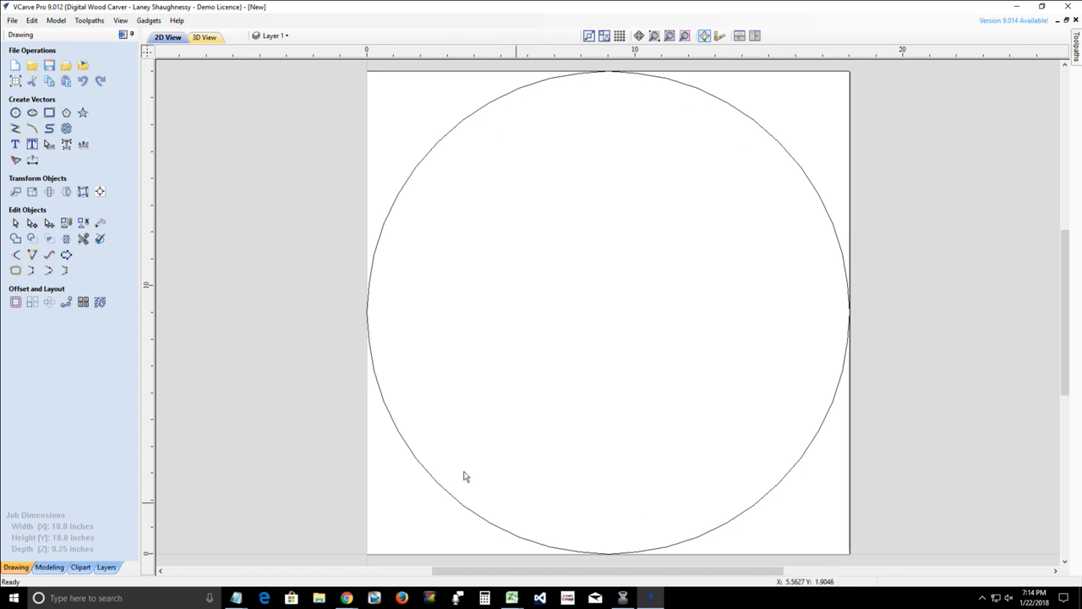
- Select the 18-inch circle by clicking its edge in the 2D view
{"action": "left_click", "coordinate": [459, 126]}
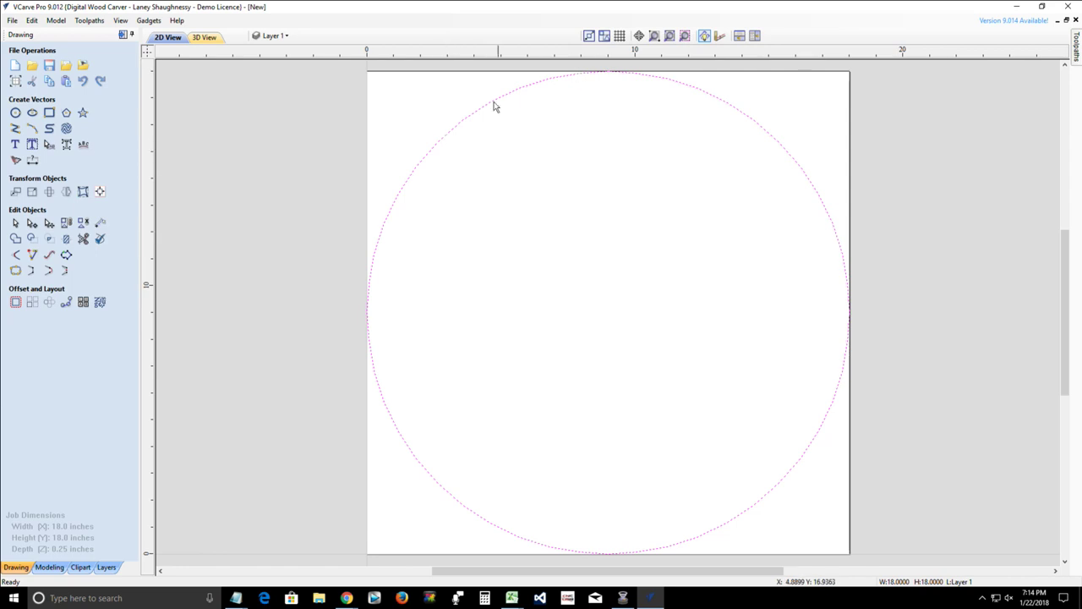
- Offset the circle 1.25 inches inward, then undo that inner circle
{"action": "left_click", "coordinate": [15, 303]}
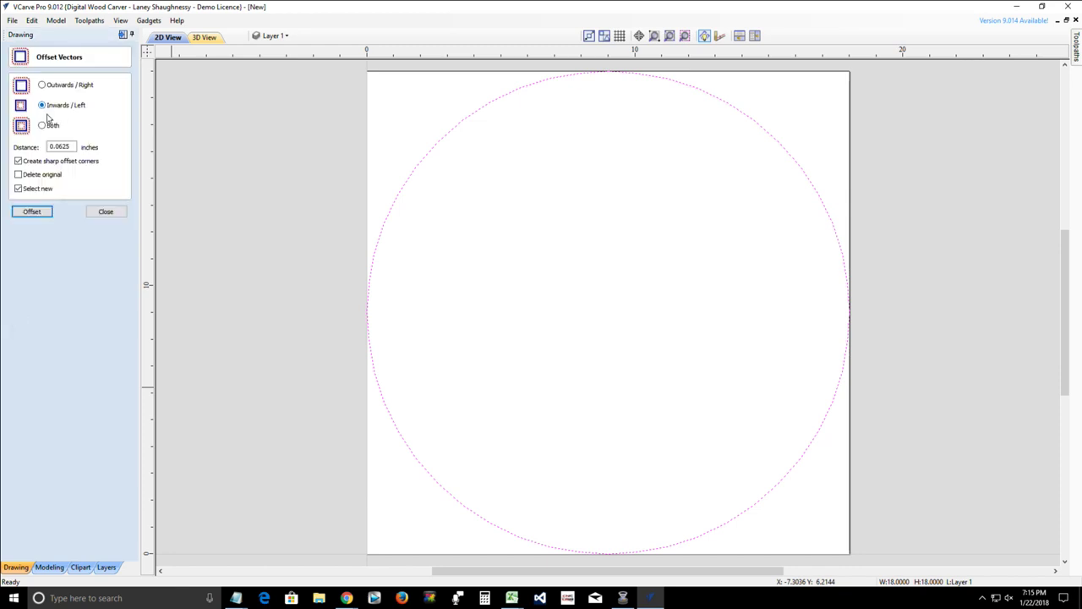
{"action": "left_click_drag", "start_coordinate": [70, 146], "coordinate": [40, 147]}
{"action": "type", "text": "1.25"}
{"action": "left_click", "coordinate": [31, 212]}
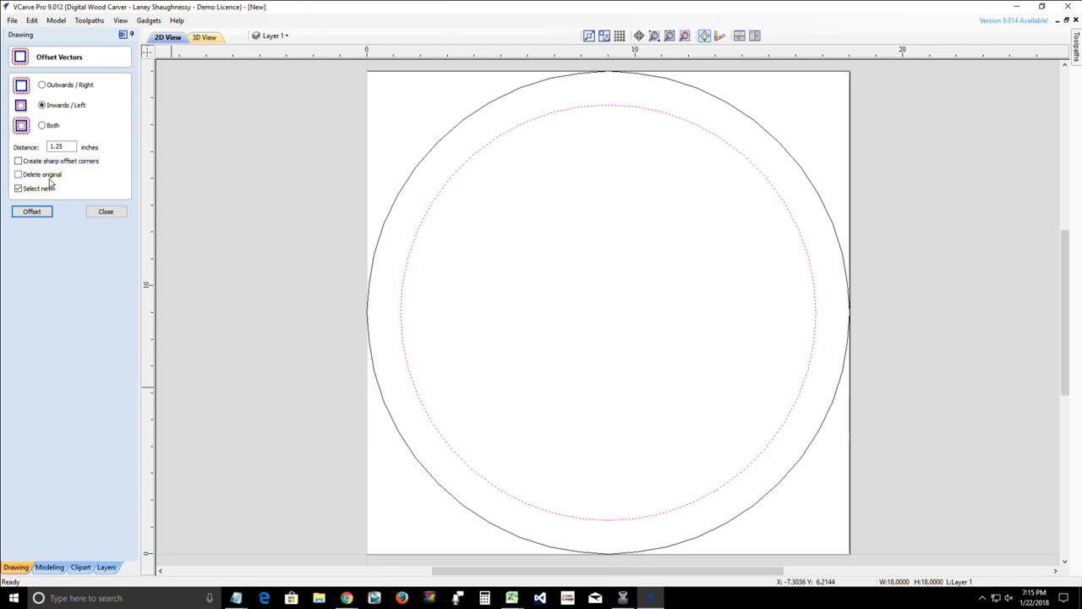
{"action": "right_click", "coordinate": [471, 223]}
{"action": "left_click", "coordinate": [497, 227]}
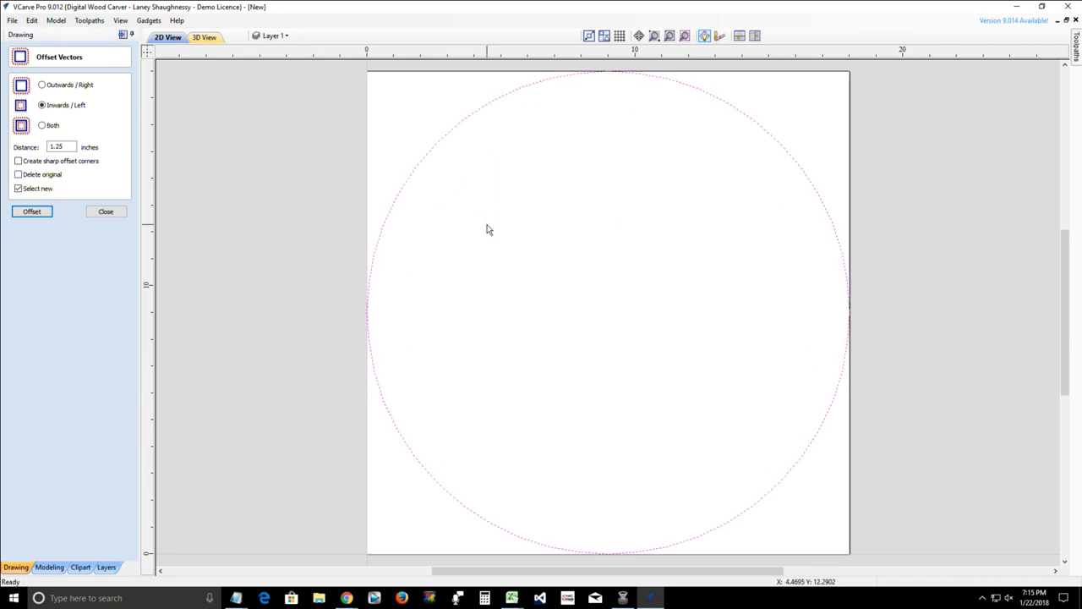
- Offset the circle 2 inches inward instead and close the Offset form
{"action": "double_click", "coordinate": [73, 147]}
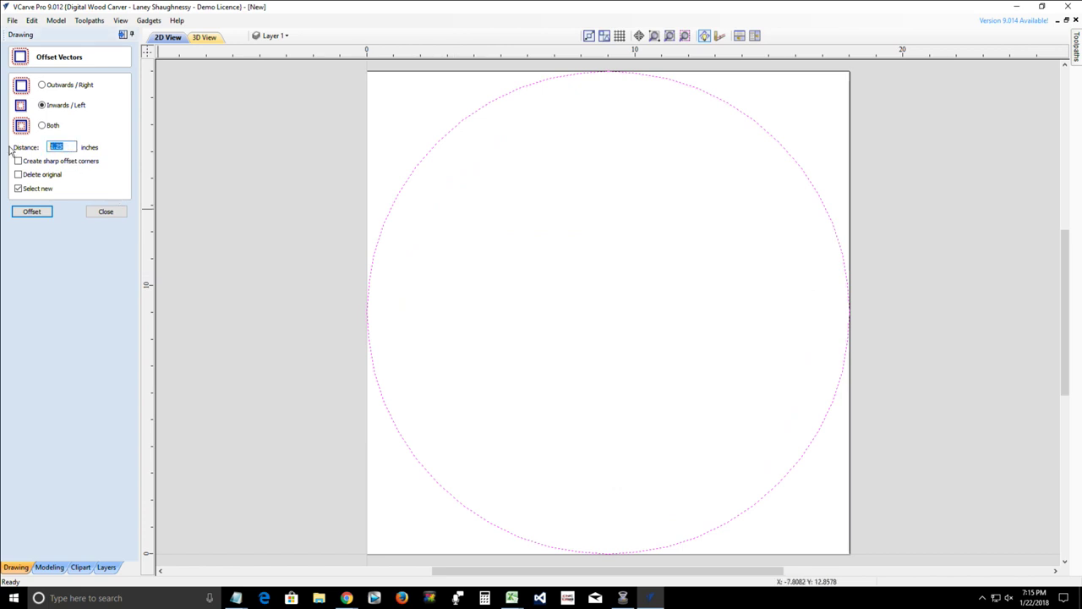
{"action": "type", "text": "2"}
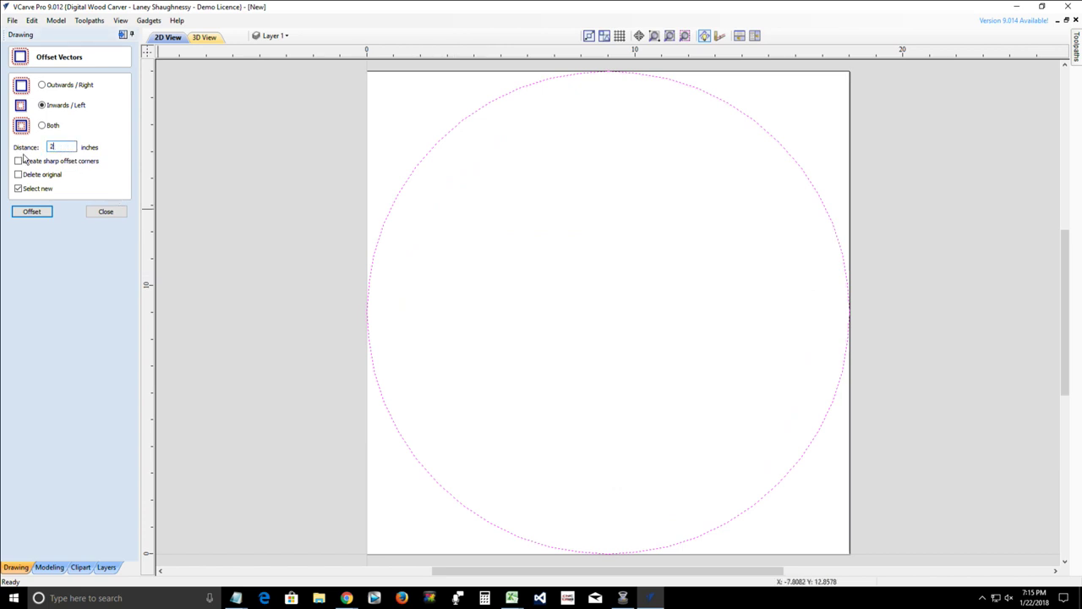
{"action": "left_click", "coordinate": [30, 212]}
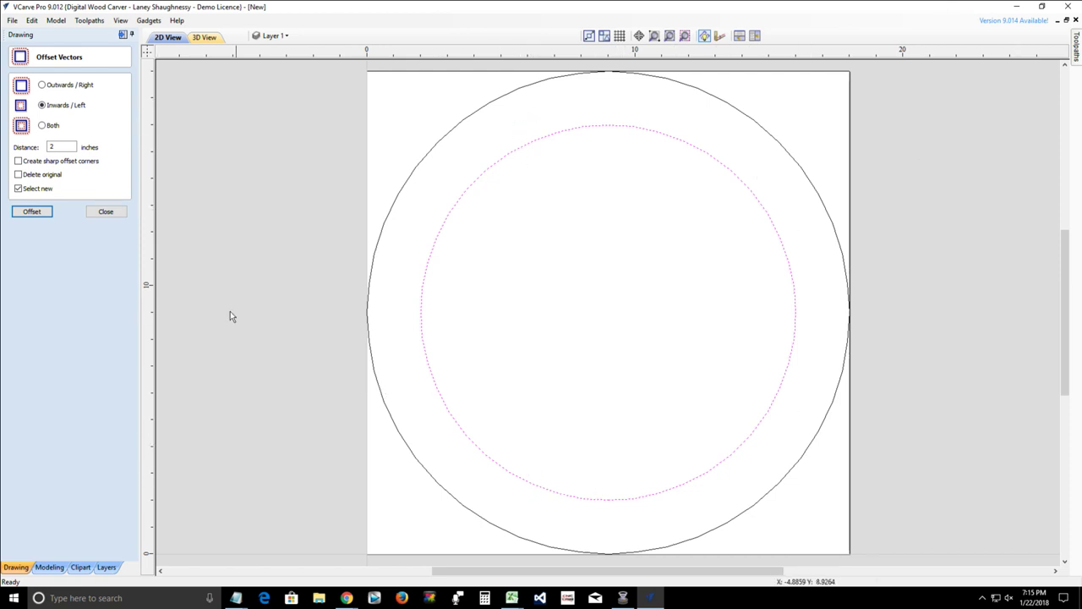
{"action": "left_click", "coordinate": [110, 214]}
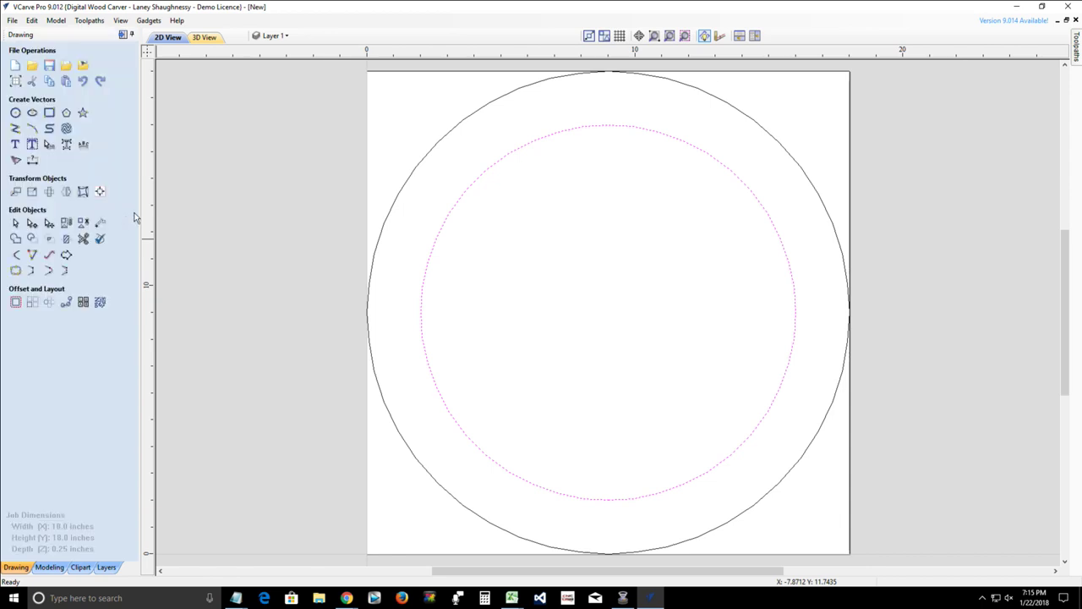
- Deselect the circle, start Draw Text with the family surname, and set bold News706 BT
{"action": "left_click", "coordinate": [479, 219]}
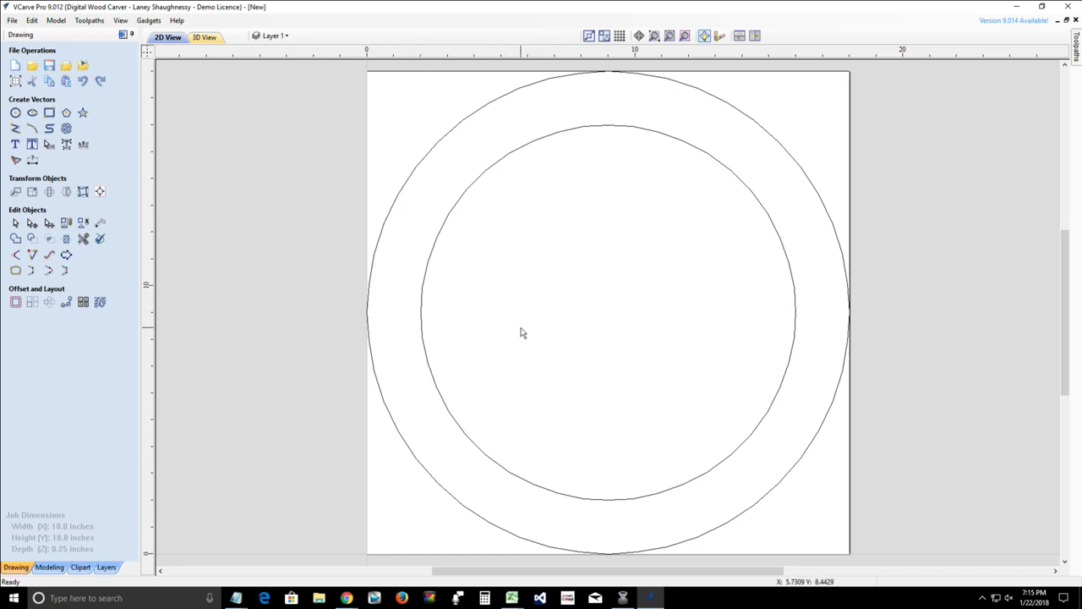
{"action": "left_click", "coordinate": [15, 145]}
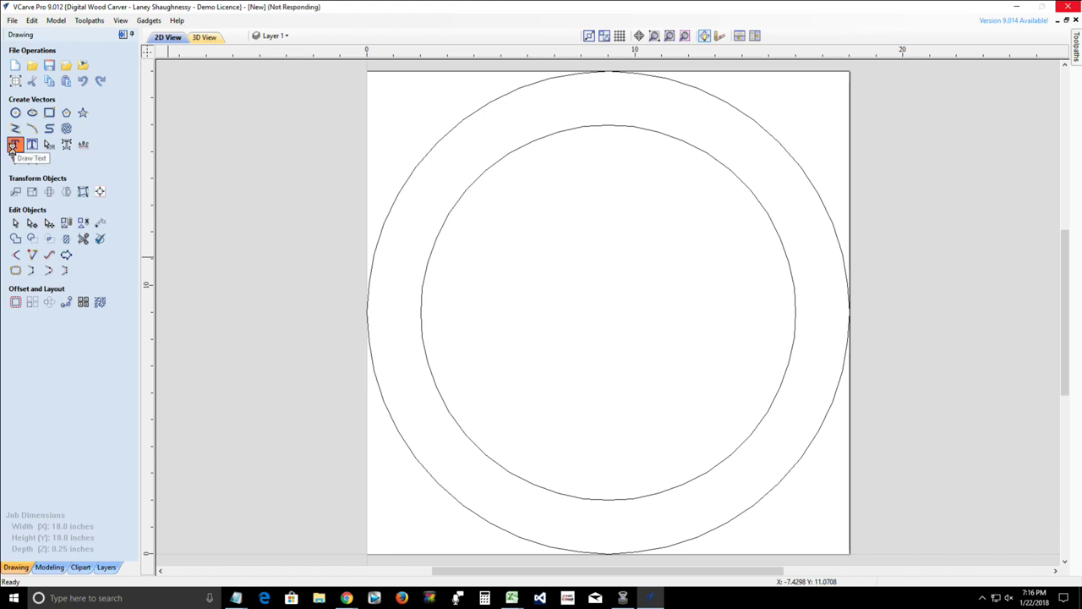
{"action": "left_click", "coordinate": [31, 114]}
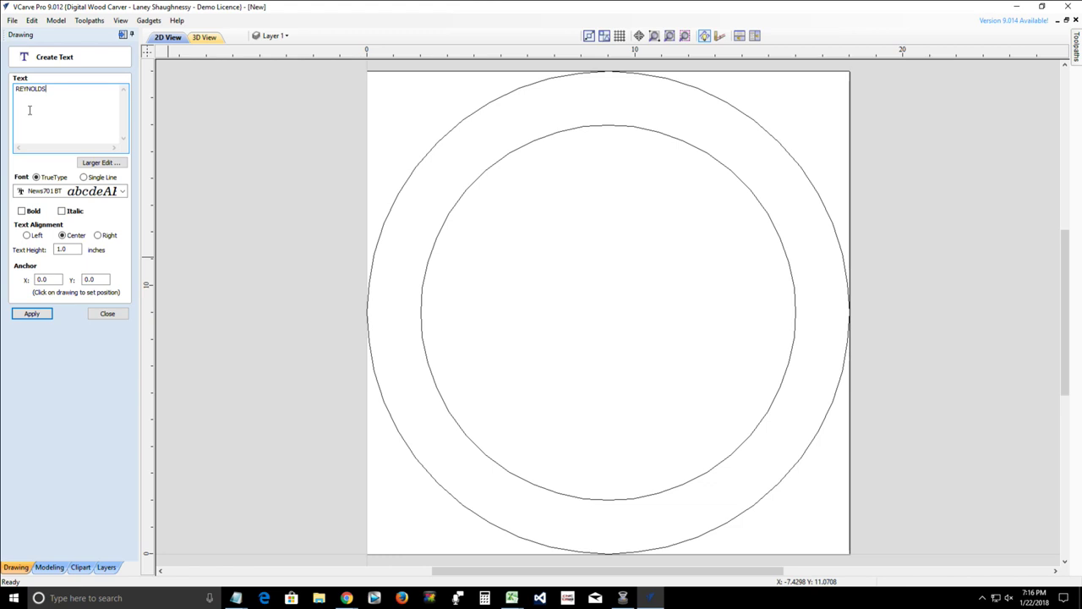
{"action": "left_click", "coordinate": [121, 192]}
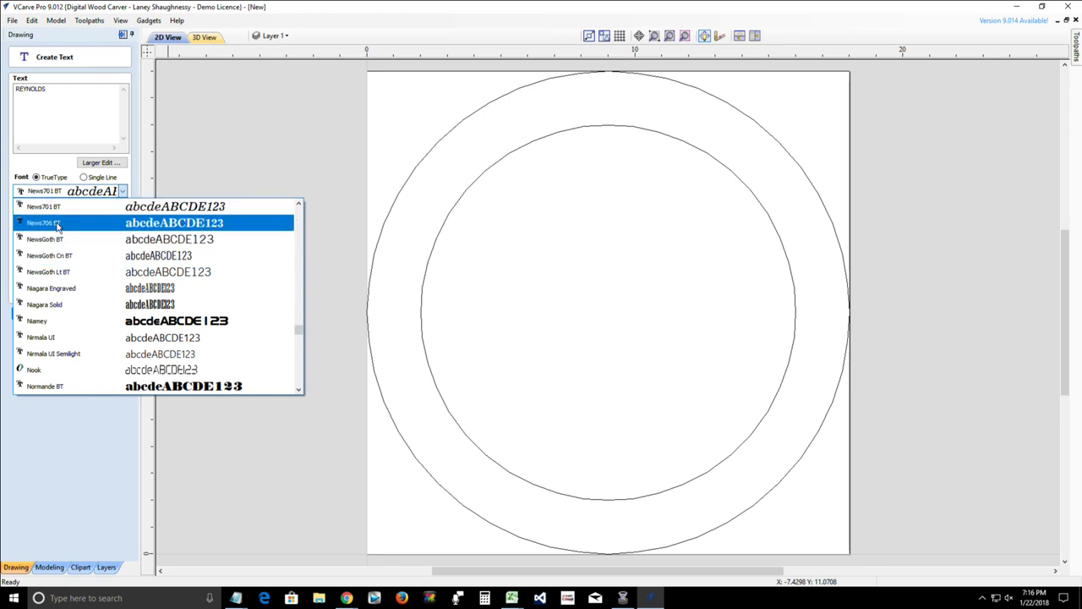
{"action": "left_click", "coordinate": [57, 224]}
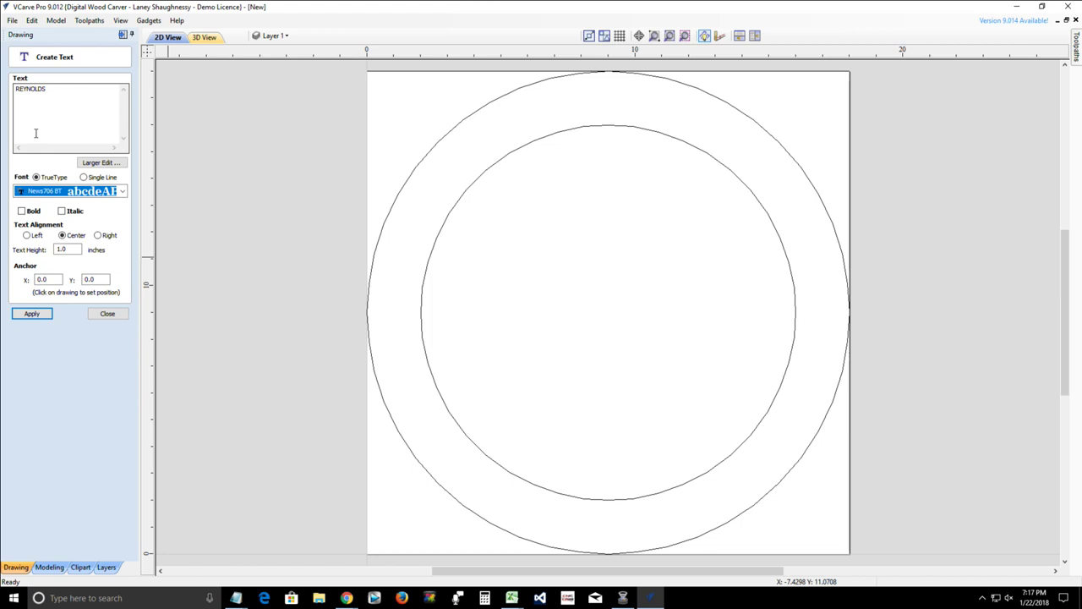
{"action": "left_click", "coordinate": [22, 212]}
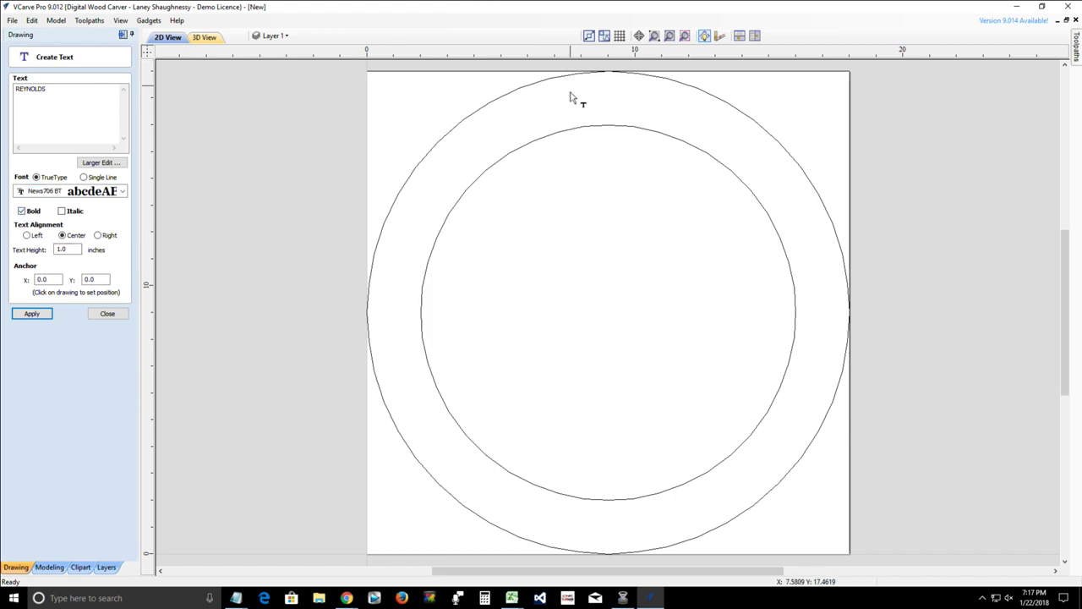
- Set the REYNOLDS text height to 2 inches and apply it
{"action": "left_click_drag", "start_coordinate": [77, 251], "coordinate": [51, 250]}
{"action": "type", "text": "2"}
{"action": "left_click", "coordinate": [32, 314]}
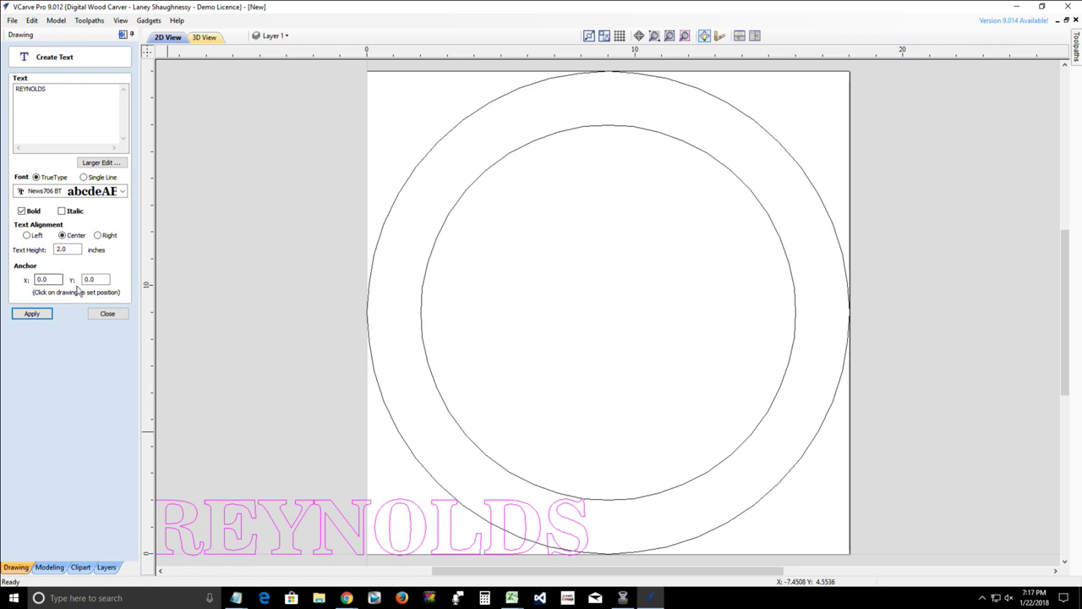
- Move REYNOLDS to the centre of the circle and commit it
{"action": "left_click", "coordinate": [324, 538]}
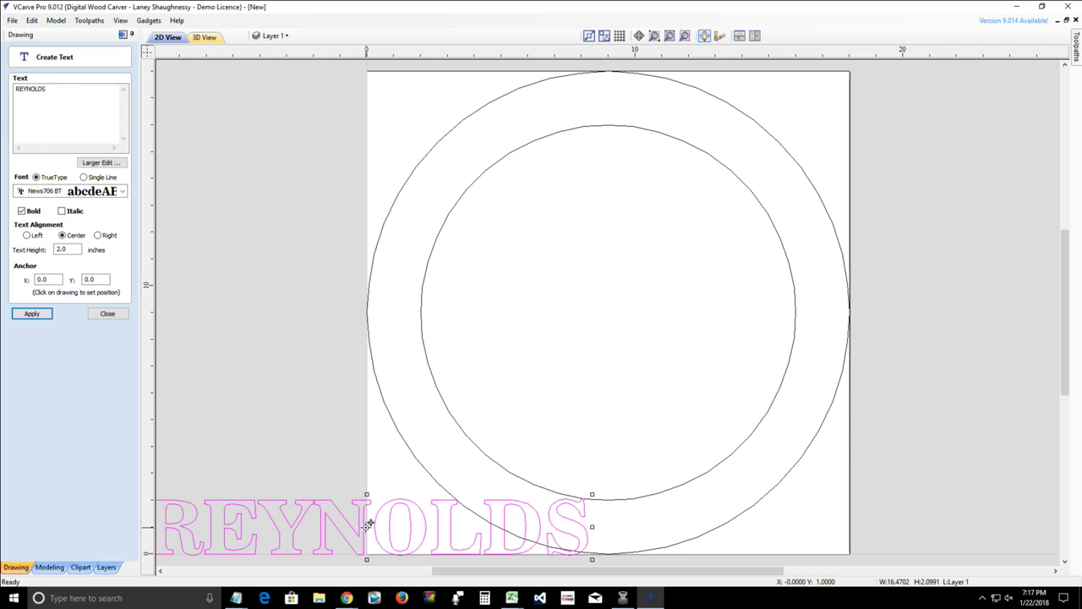
{"action": "left_click_drag", "start_coordinate": [368, 526], "coordinate": [609, 280]}
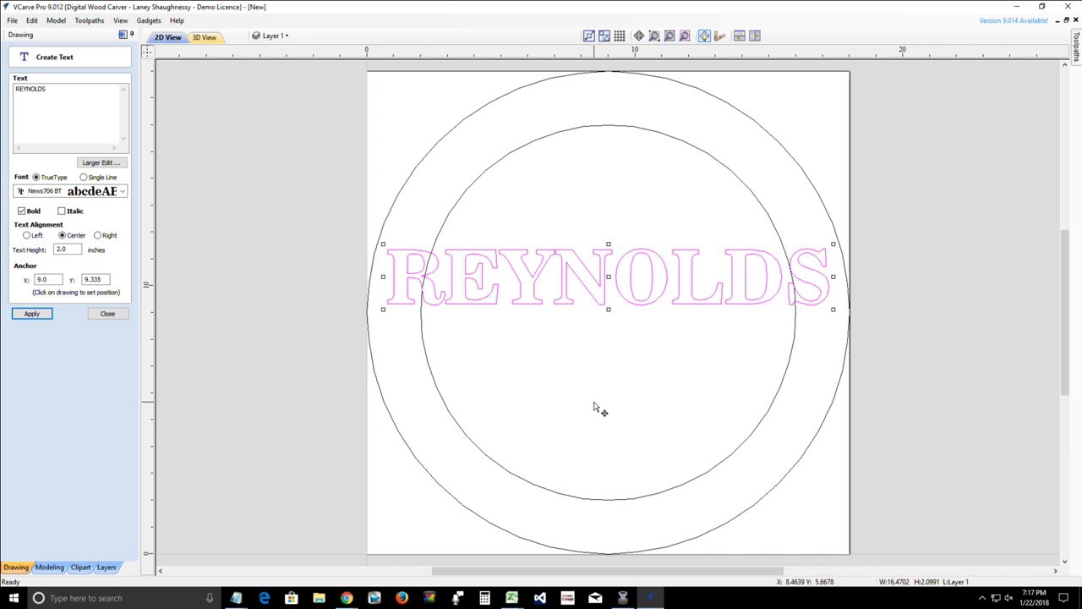
{"action": "left_click", "coordinate": [44, 89]}
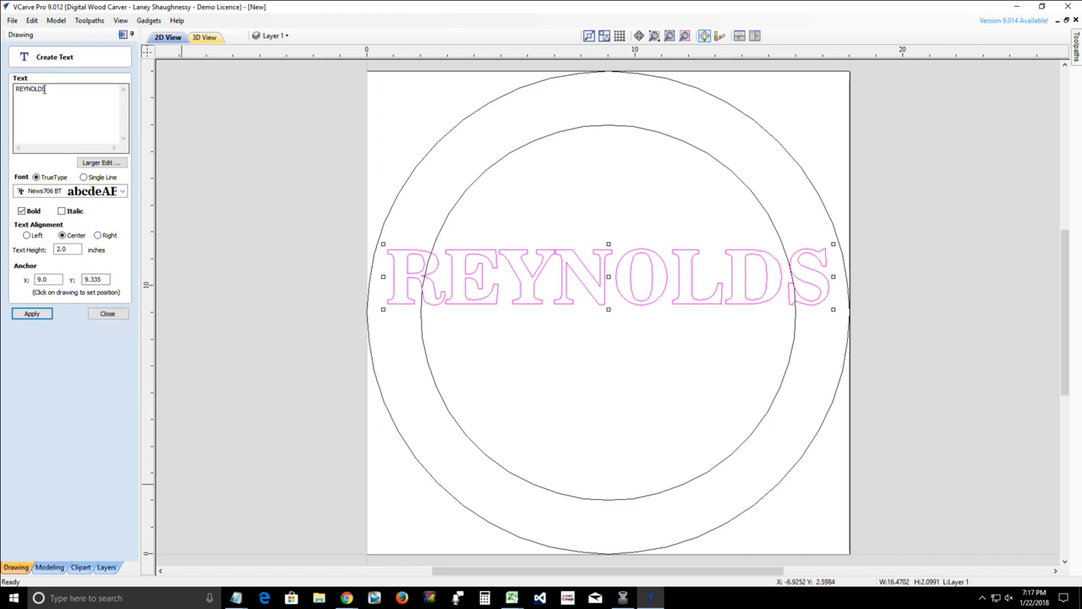
{"action": "left_click", "coordinate": [555, 387]}
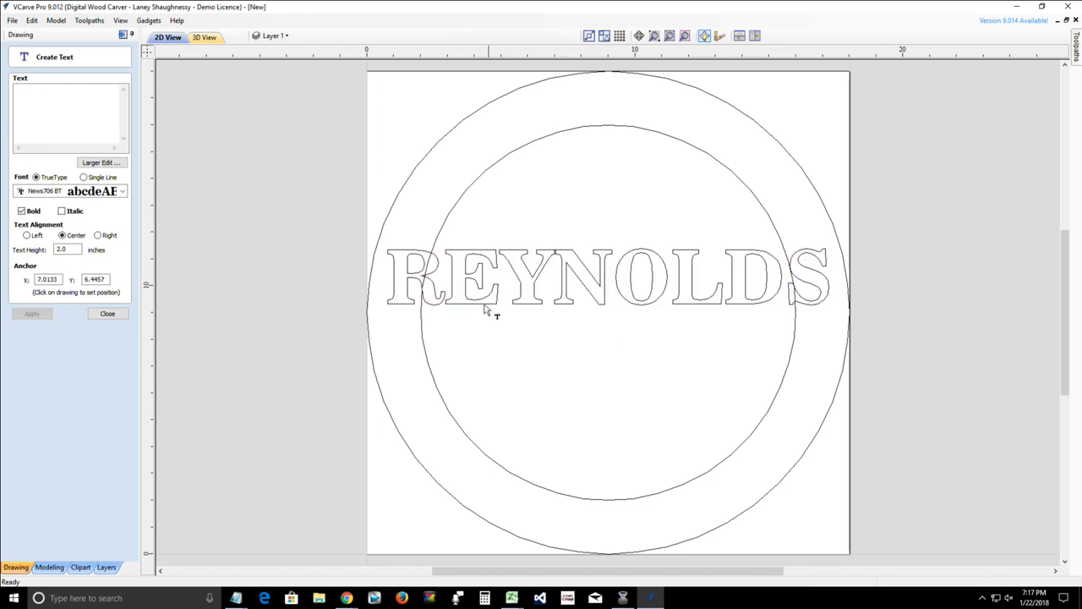
{"action": "left_click", "coordinate": [32, 108]}
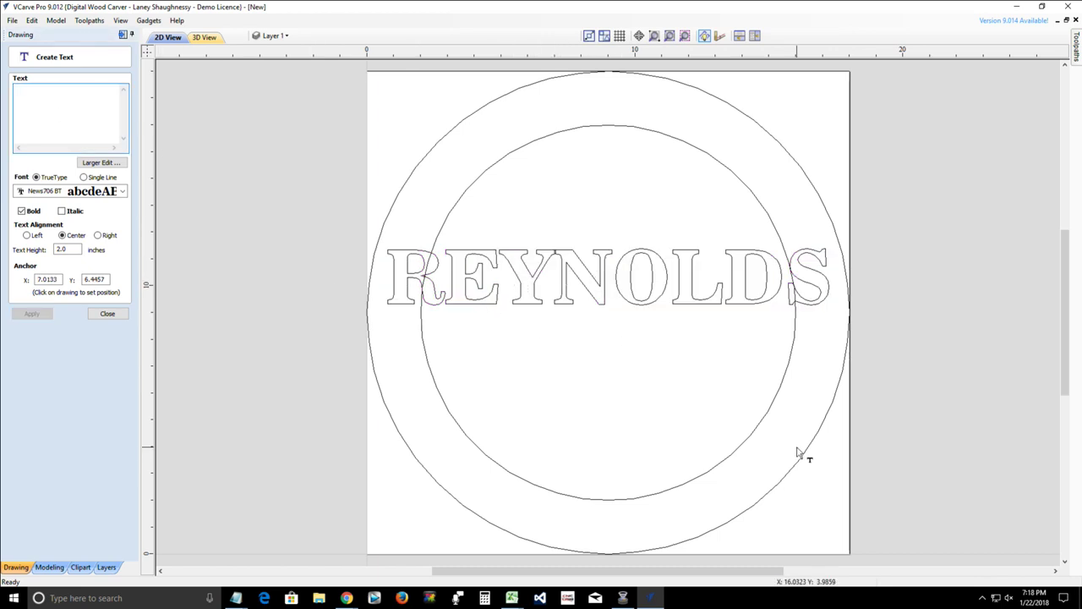
- Add FAMILY as 2.0-inch bold News706 BT text below REYNOLDS, then close the text form
{"action": "type", "text": "FAMILY"}
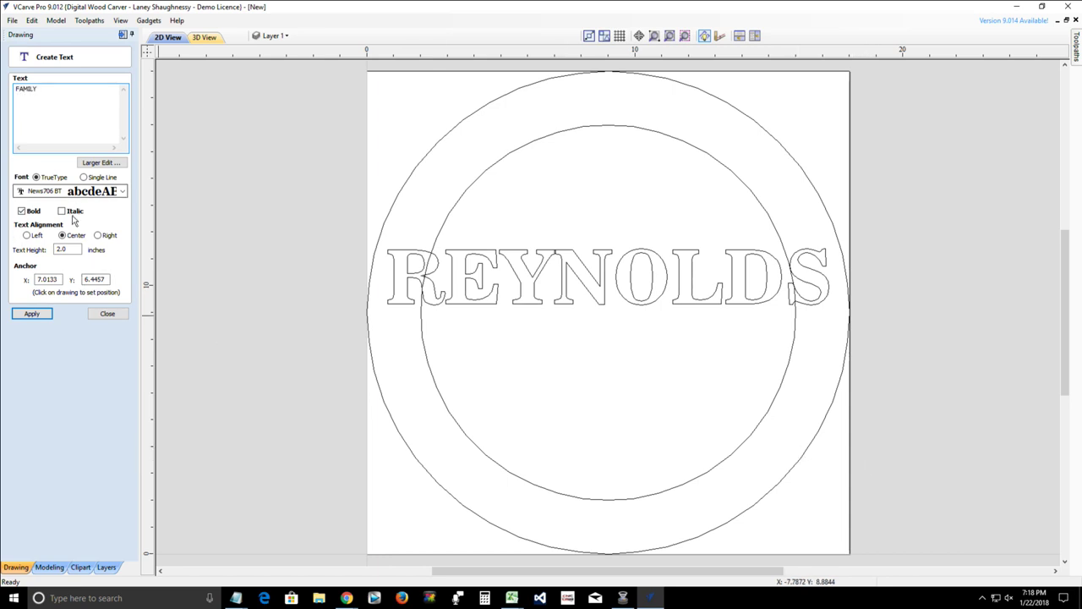
{"action": "left_click", "coordinate": [30, 315]}
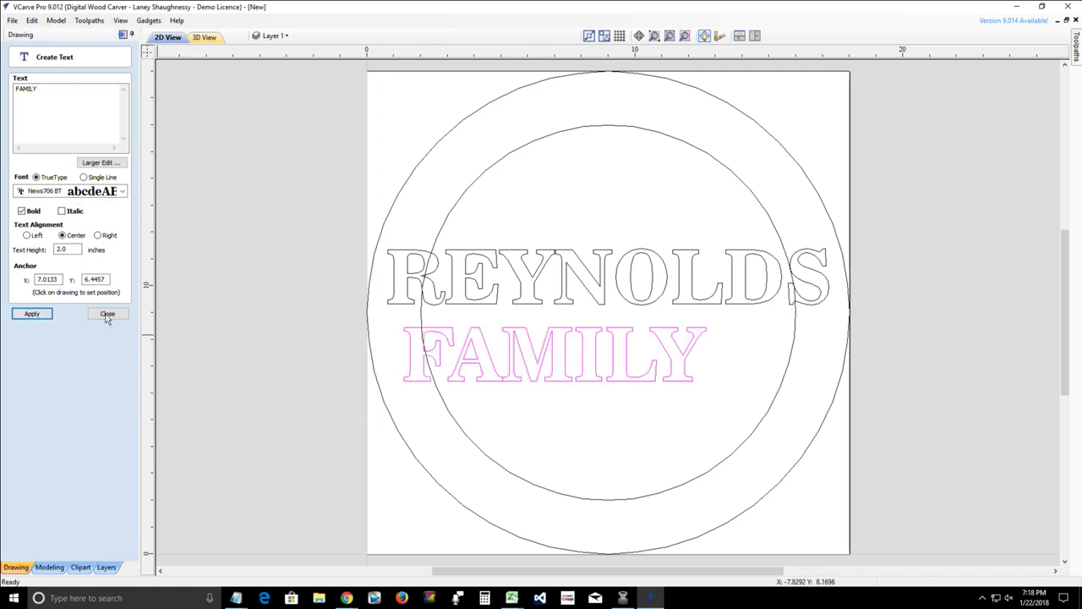
{"action": "double_click", "coordinate": [51, 279]}
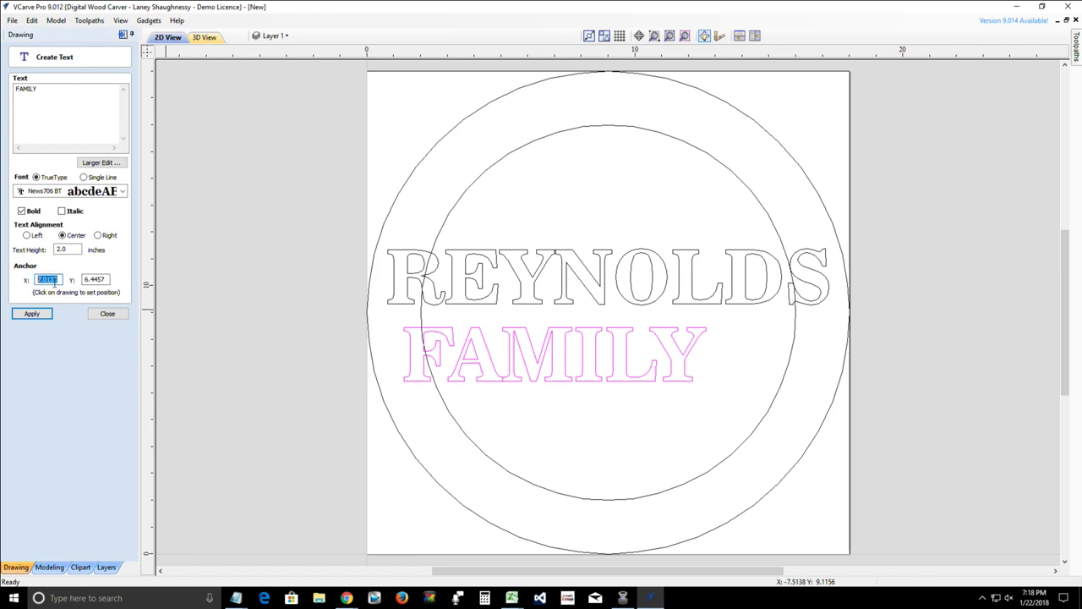
{"action": "double_click", "coordinate": [95, 279]}
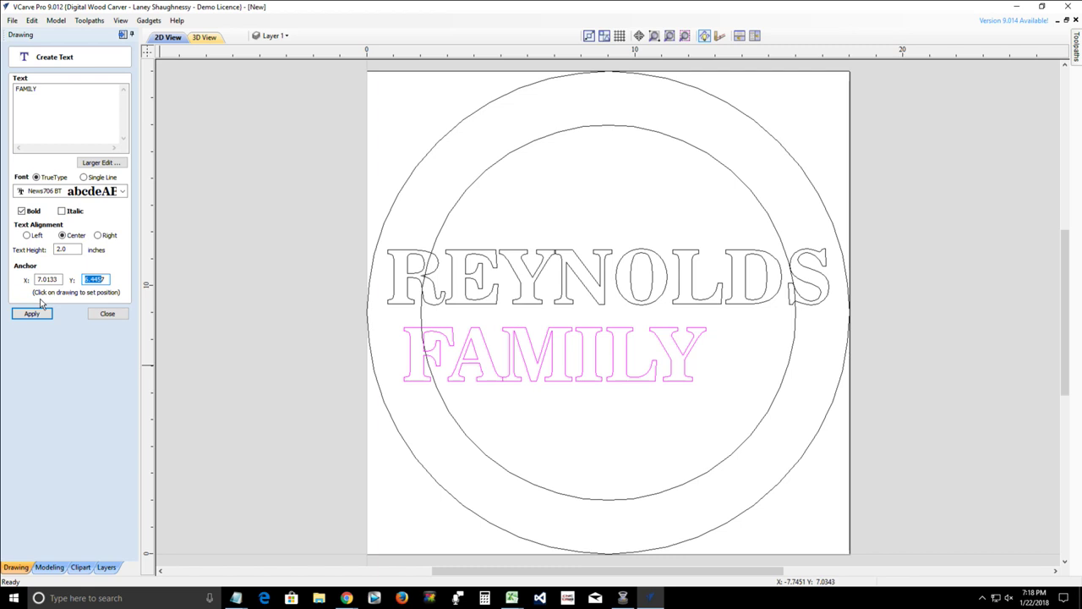
{"action": "left_click", "coordinate": [122, 316]}
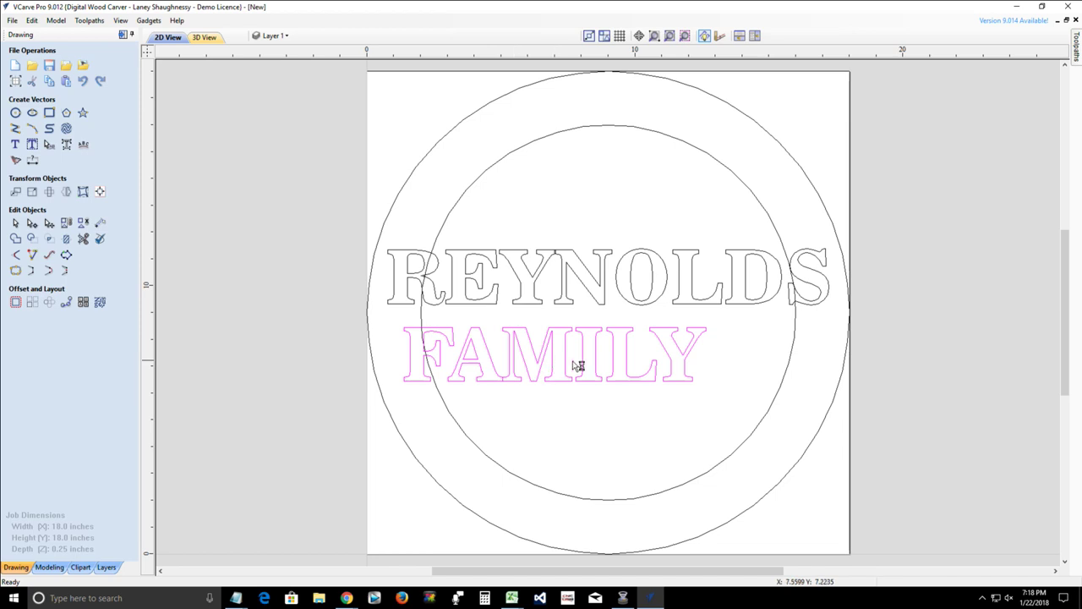
- Select REYNOLDS and FAMILY together and align them to the material centre
{"action": "left_click", "coordinate": [563, 280]}
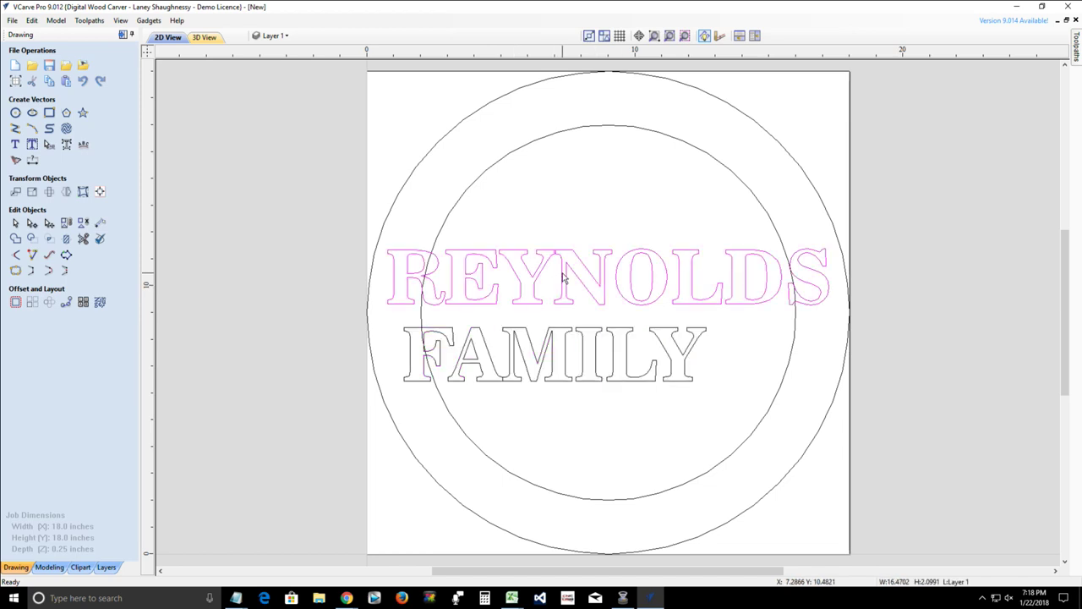
{"action": "left_click", "coordinate": [561, 333], "text": "shift"}
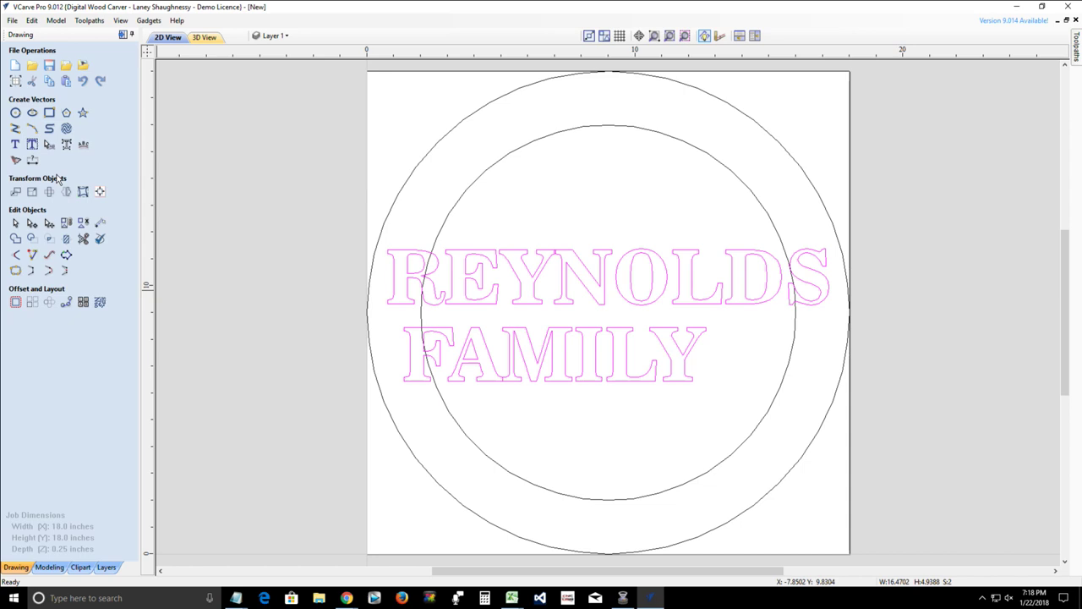
{"action": "left_click", "coordinate": [100, 193]}
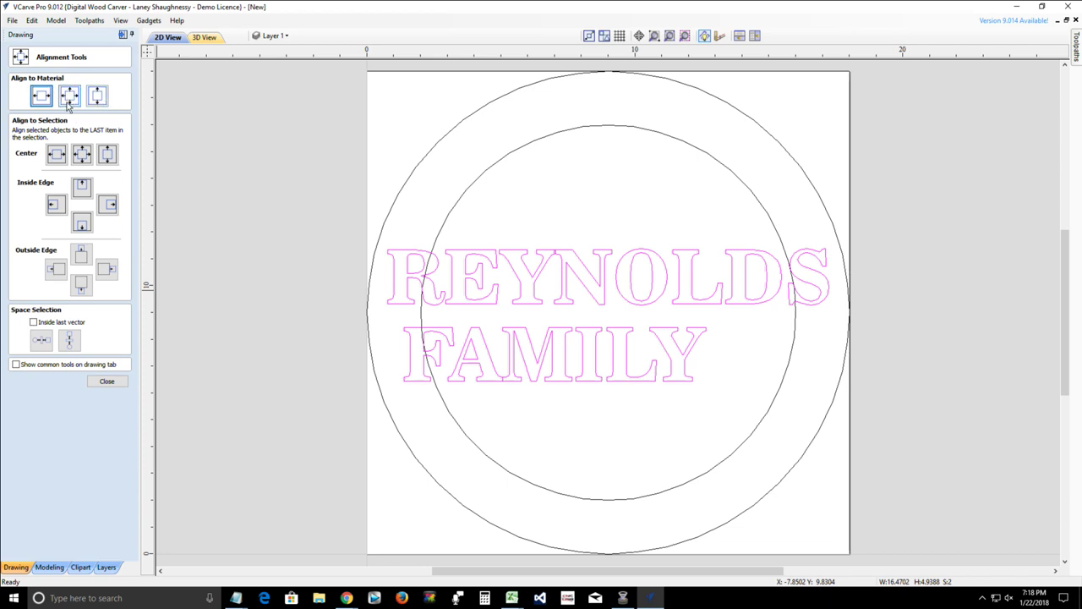
{"action": "left_click", "coordinate": [74, 99]}
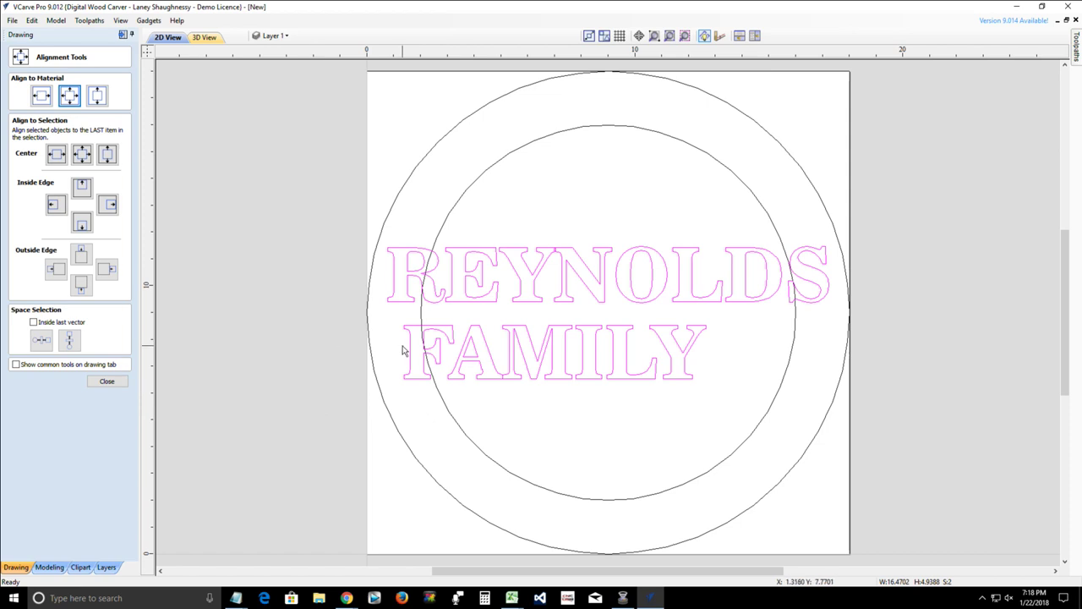
{"action": "left_click", "coordinate": [41, 96]}
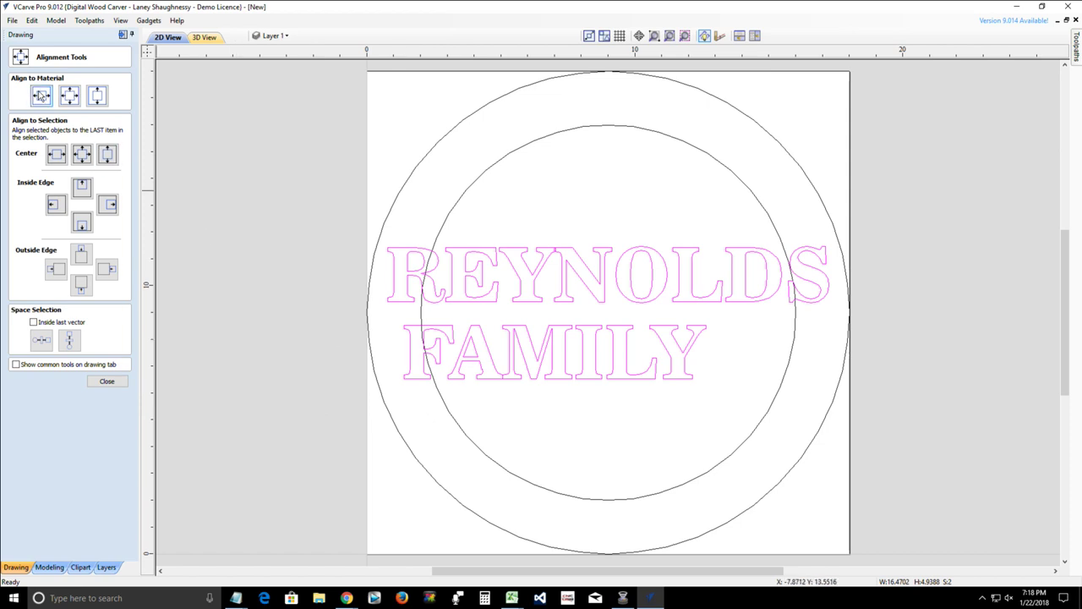
- Centre FAMILY alone horizontally on the sheet beneath REYNOLDS
{"action": "left_click", "coordinate": [508, 372]}
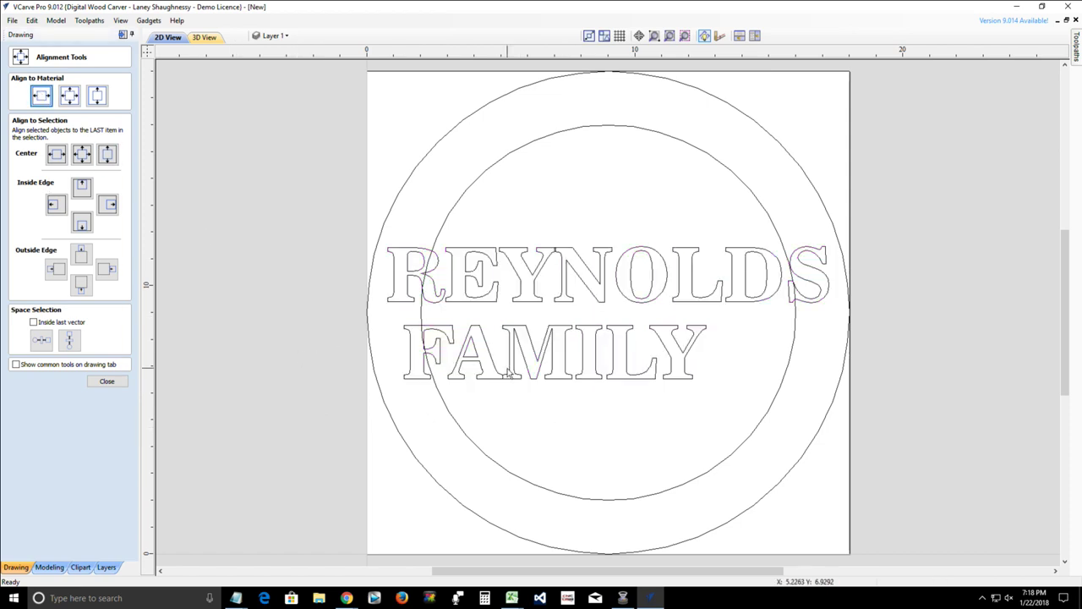
{"action": "left_click", "coordinate": [508, 372]}
{"action": "left_click", "coordinate": [39, 97]}
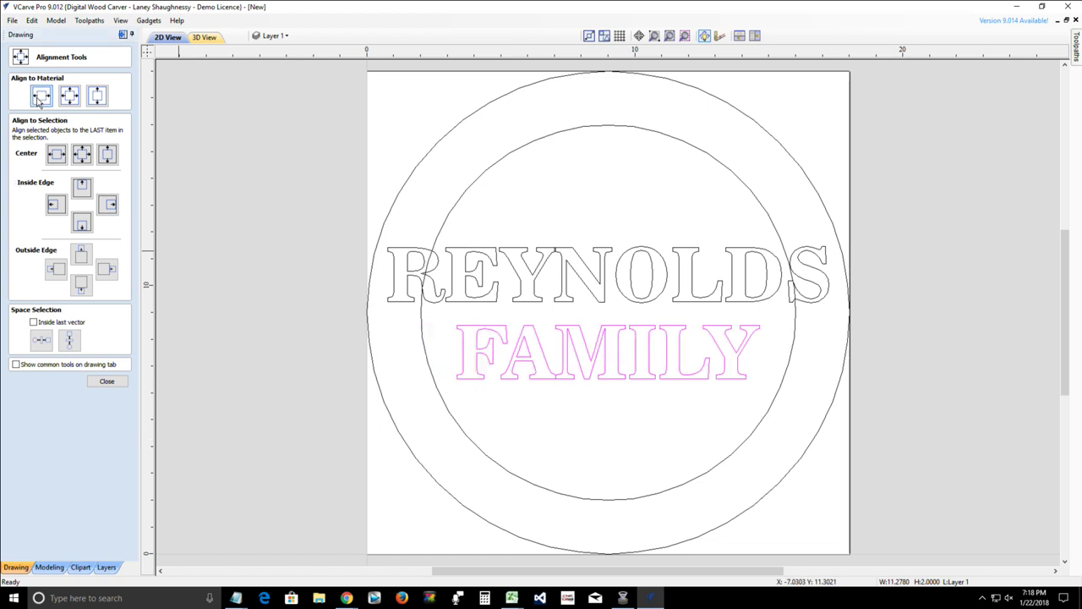
{"action": "left_click", "coordinate": [538, 286]}
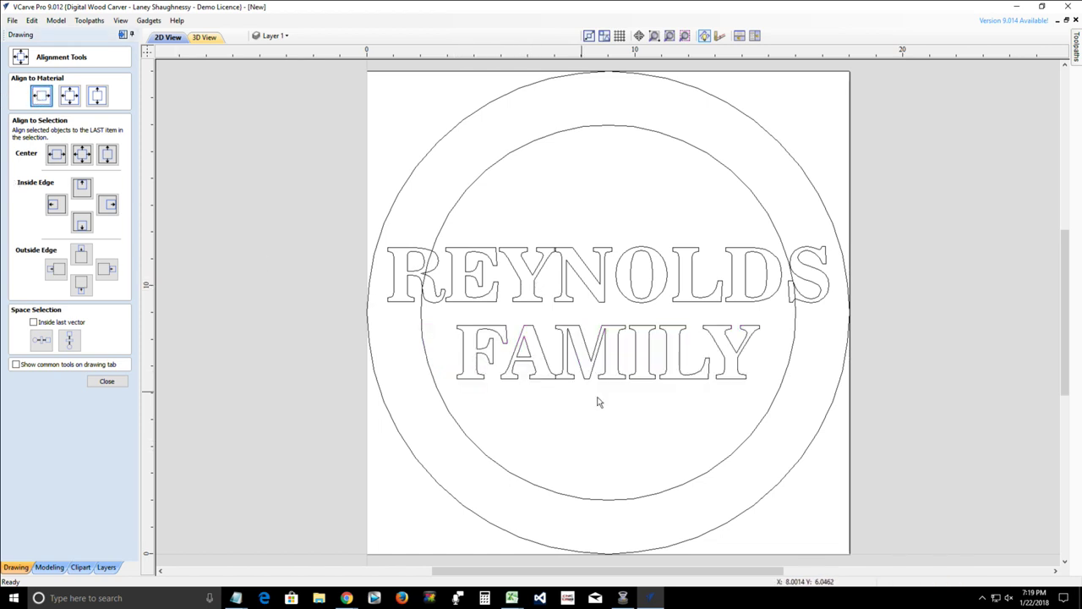
- Zoom in to check the REYNOLDS and FAMILY letter alignment, then close Alignment Tools
{"action": "scroll", "coordinate": [533, 277], "scroll_direction": "up", "scroll_amount": 3}
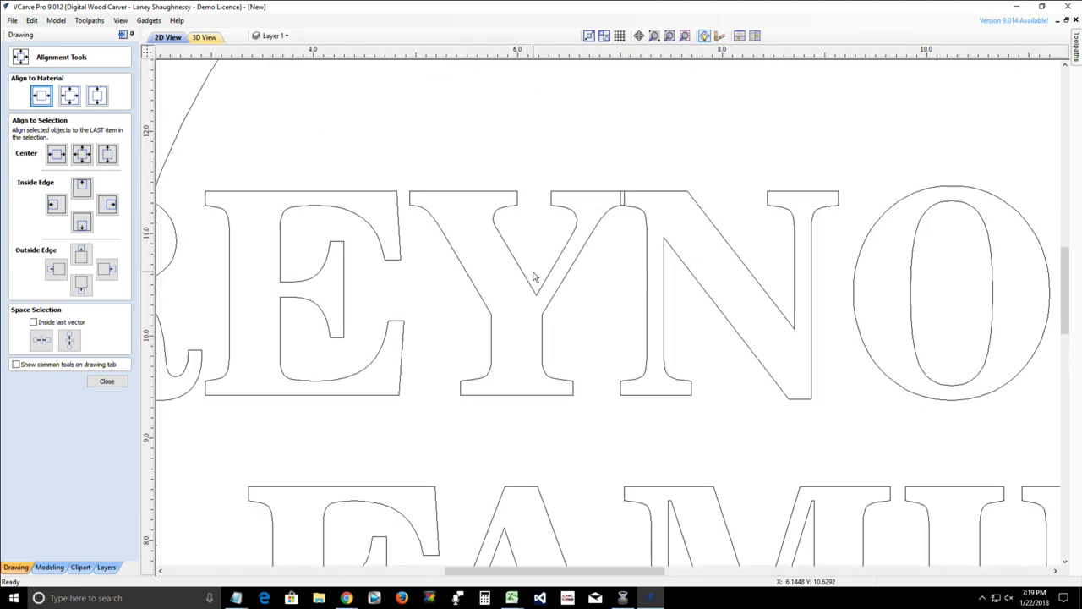
{"action": "scroll", "coordinate": [535, 269], "scroll_direction": "down", "scroll_amount": 3}
{"action": "scroll", "coordinate": [565, 243], "scroll_direction": "up", "scroll_amount": 5}
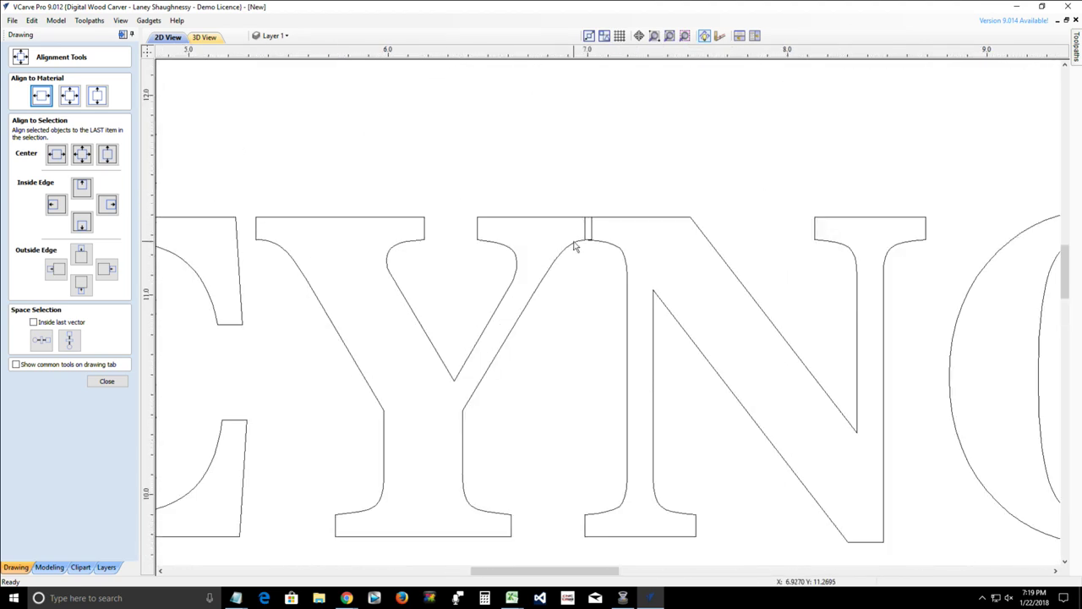
{"action": "scroll", "coordinate": [599, 217], "scroll_direction": "down", "scroll_amount": 5}
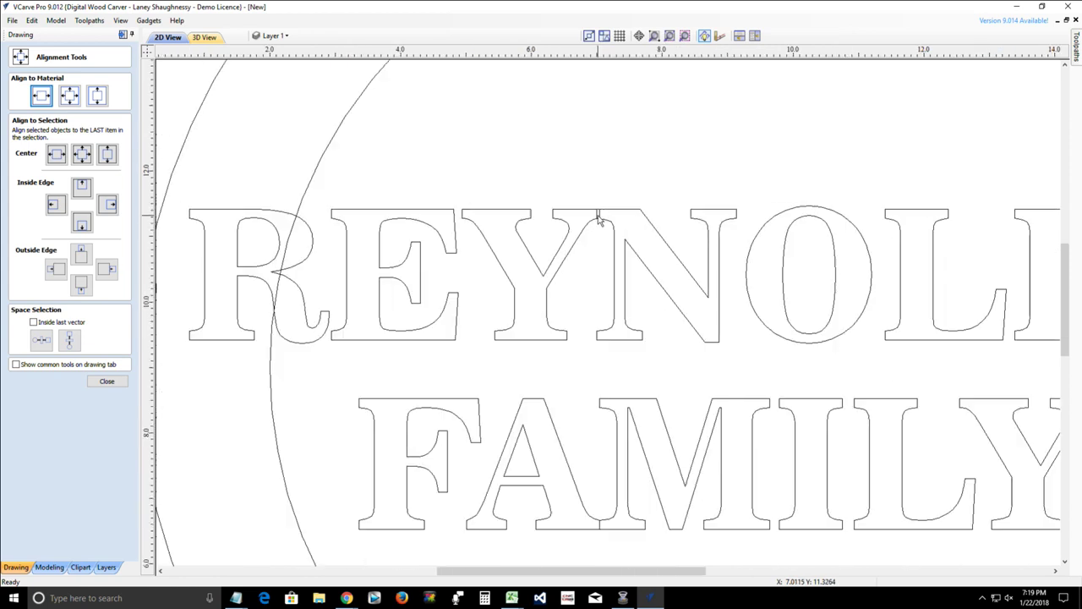
{"action": "scroll", "coordinate": [599, 221], "scroll_direction": "up", "scroll_amount": 2}
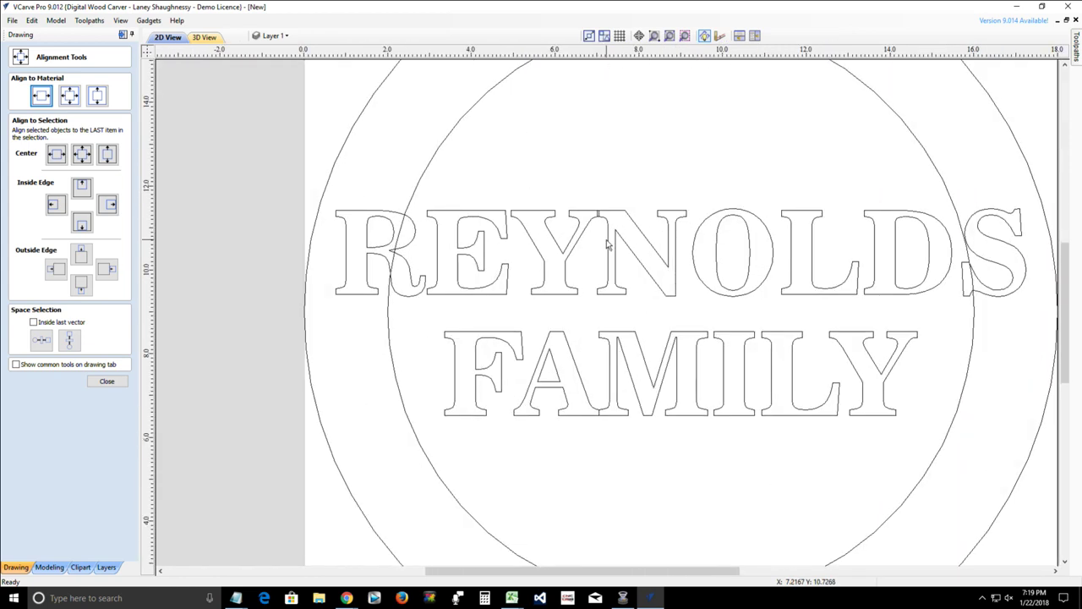
{"action": "scroll", "coordinate": [632, 298], "scroll_direction": "up", "scroll_amount": 1}
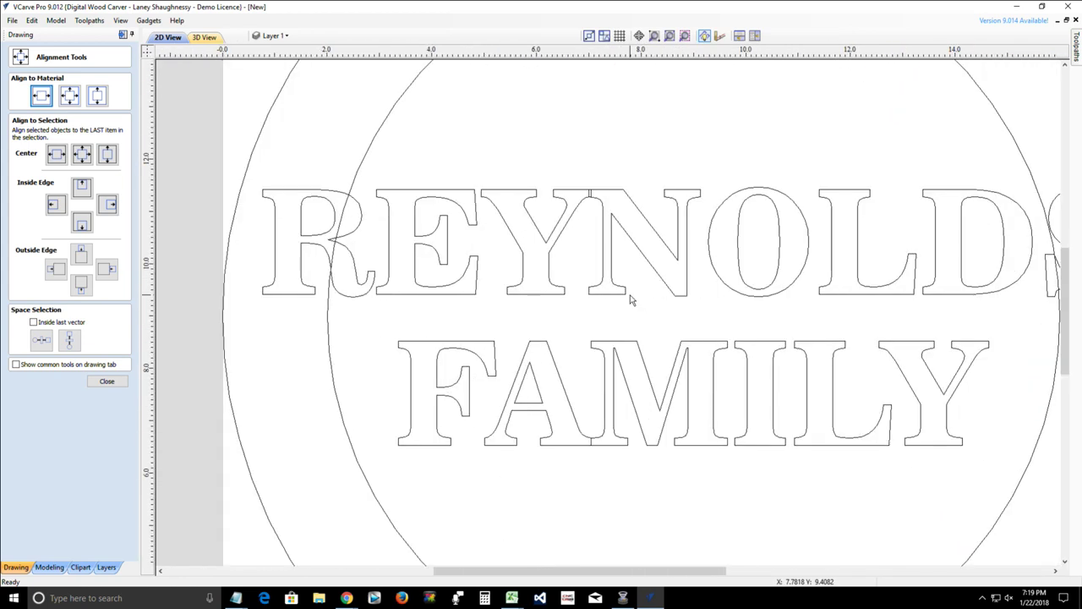
{"action": "scroll", "coordinate": [630, 300], "scroll_direction": "down", "scroll_amount": 4}
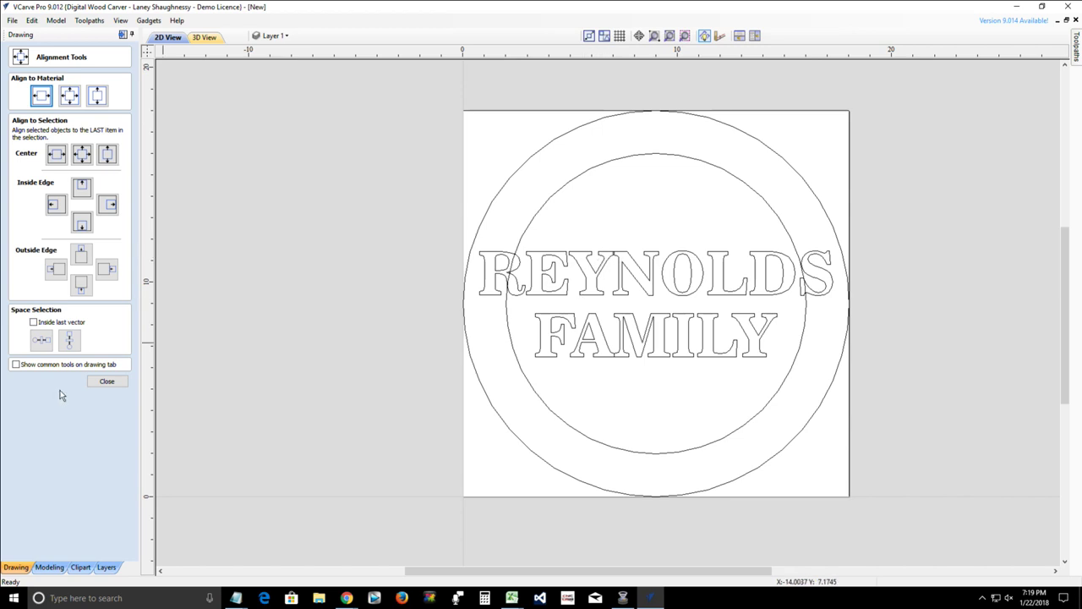
{"action": "left_click", "coordinate": [102, 383]}
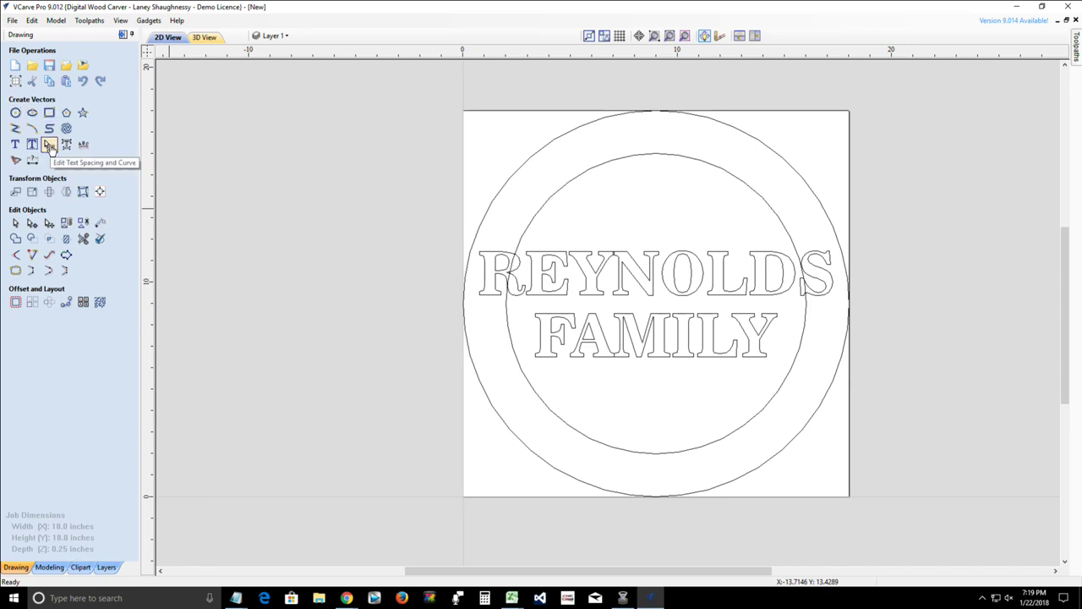
- Arch REYNOLDS with Text Spacing and Curve, nudge it up three times, and fine-tune the curve
{"action": "left_click", "coordinate": [49, 146]}
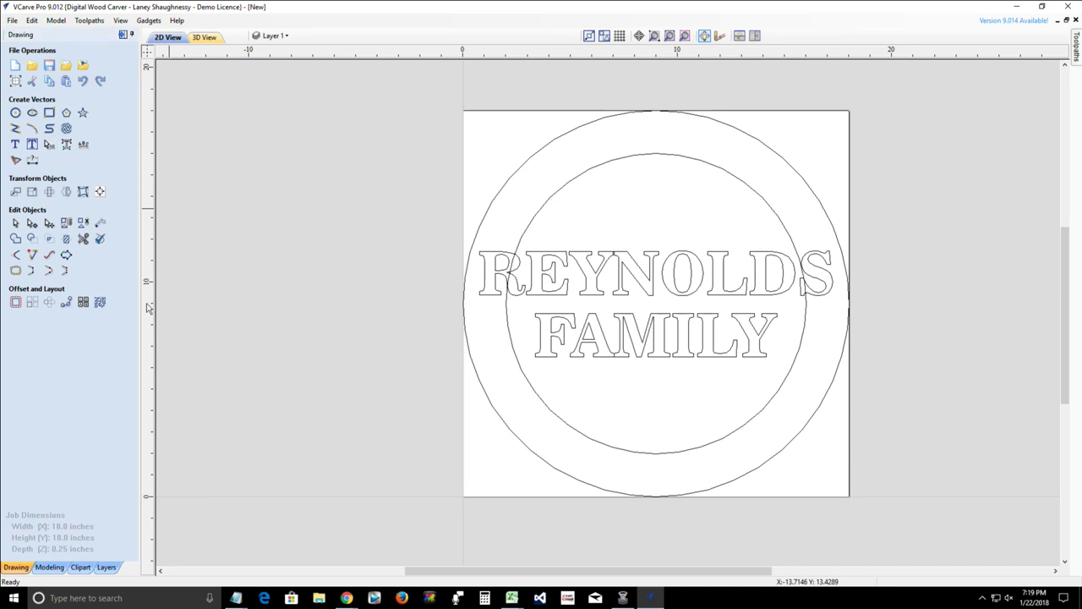
{"action": "left_click", "coordinate": [618, 267]}
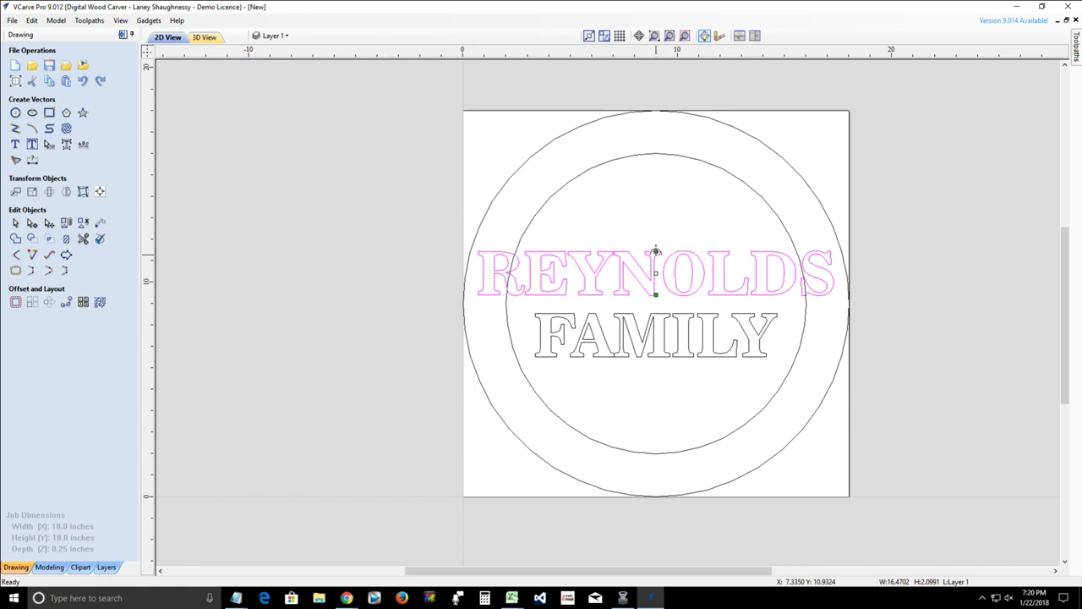
{"action": "left_click_drag", "start_coordinate": [657, 251], "coordinate": [675, 144]}
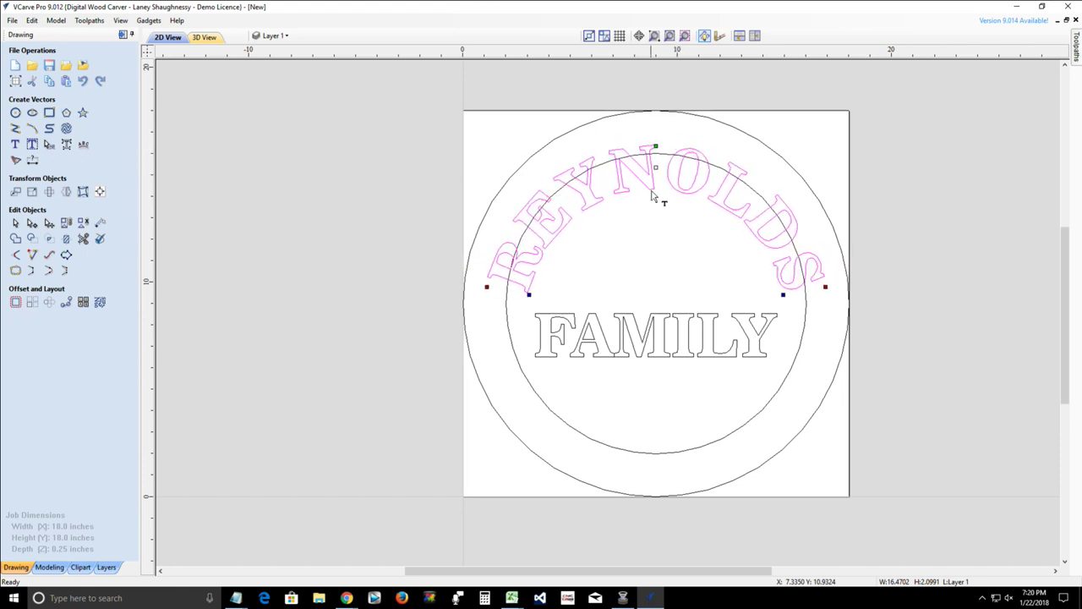
{"action": "key", "text": "Up"}
{"action": "key", "text": "Up"}
{"action": "key", "text": "Up"}
{"action": "key", "text": "Up"}
{"action": "key", "text": "Up"}
{"action": "key", "text": "Up"}
{"action": "key", "text": "Up"}
{"action": "key", "text": "Up"}
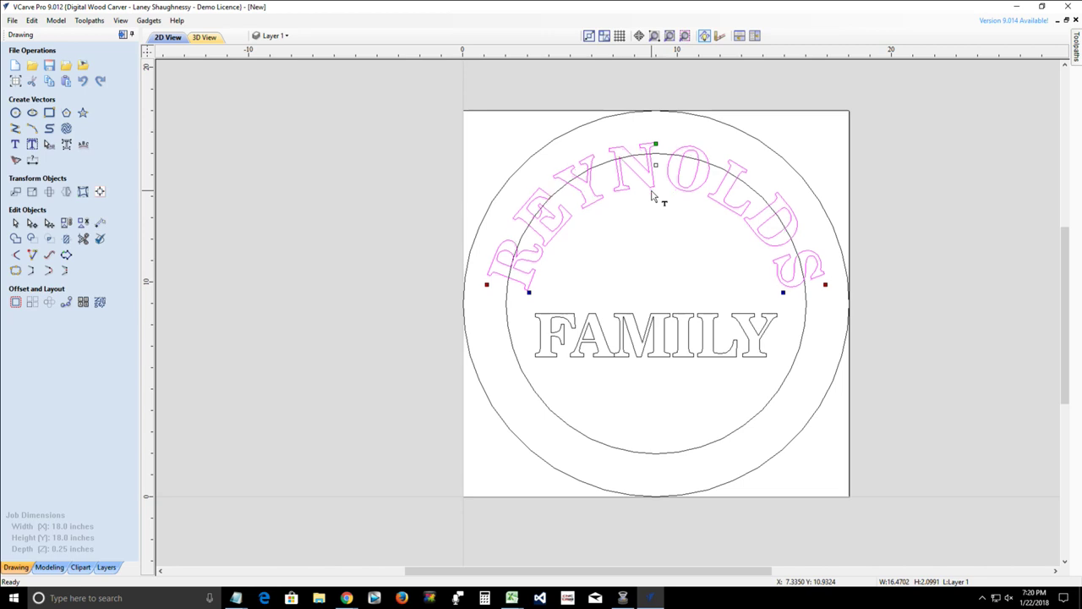
{"action": "key", "text": "Up"}
{"action": "key", "text": "Up"}
{"action": "key", "text": "Up"}
{"action": "key", "text": "Up"}
{"action": "key", "text": "Up"}
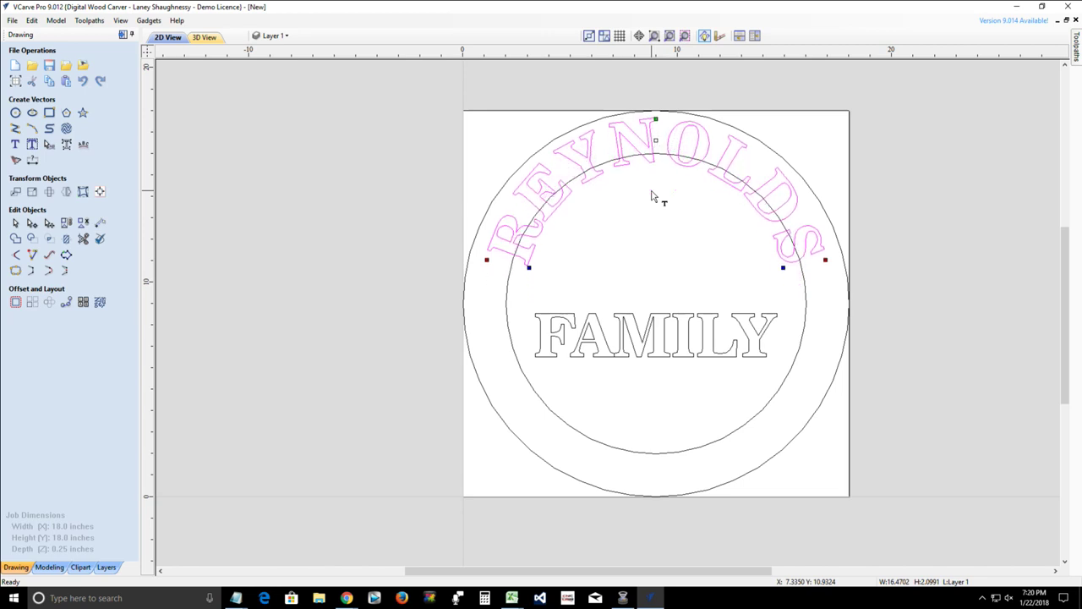
{"action": "key", "text": "Up"}
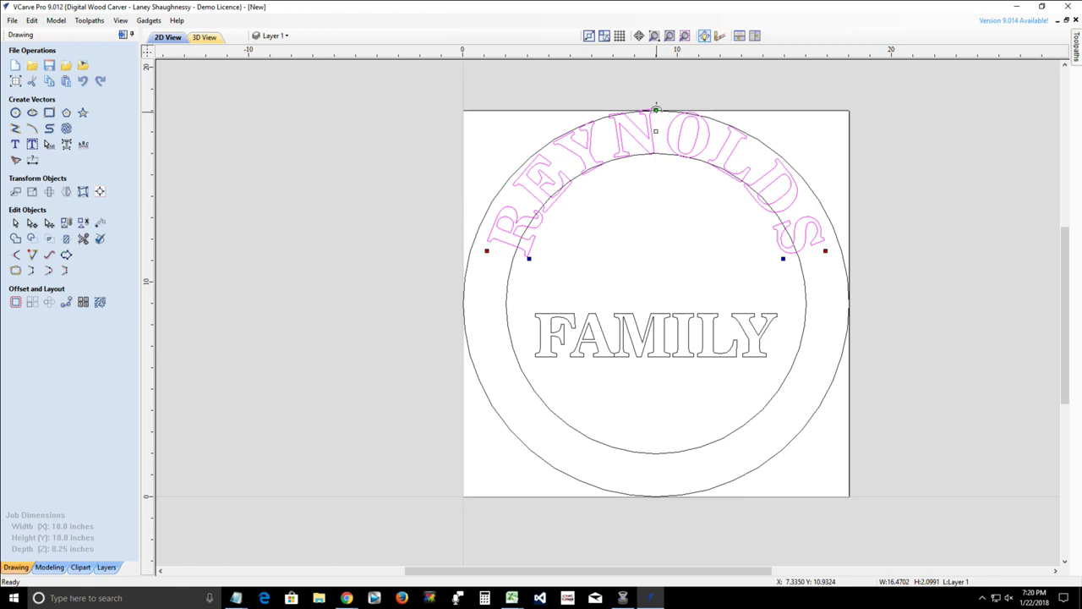
{"action": "left_click_drag", "start_coordinate": [656, 108], "coordinate": [657, 110]}
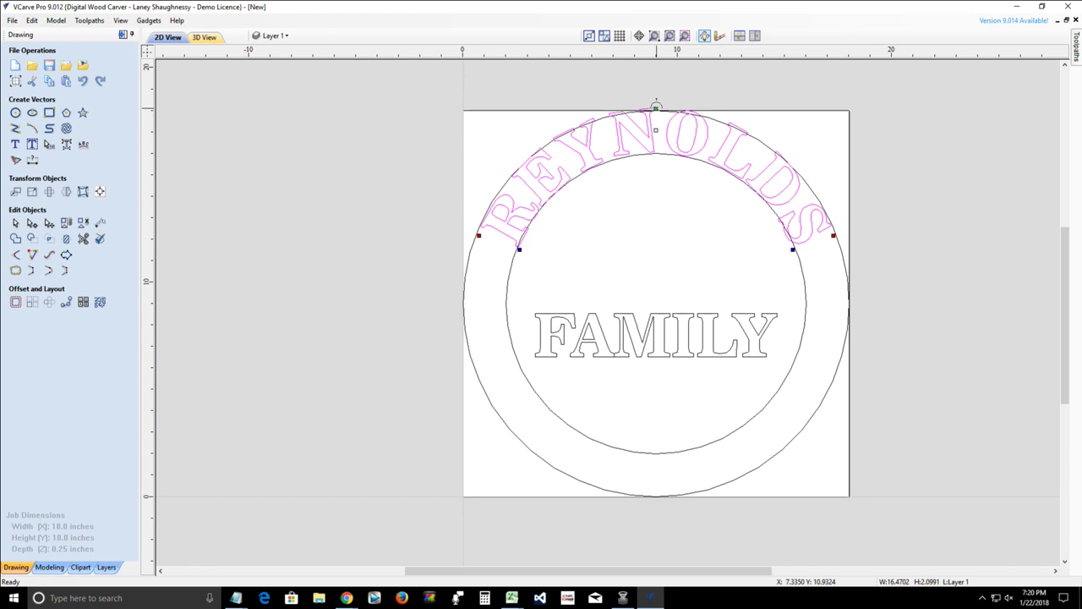
{"action": "left_click_drag", "start_coordinate": [656, 107], "coordinate": [657, 110]}
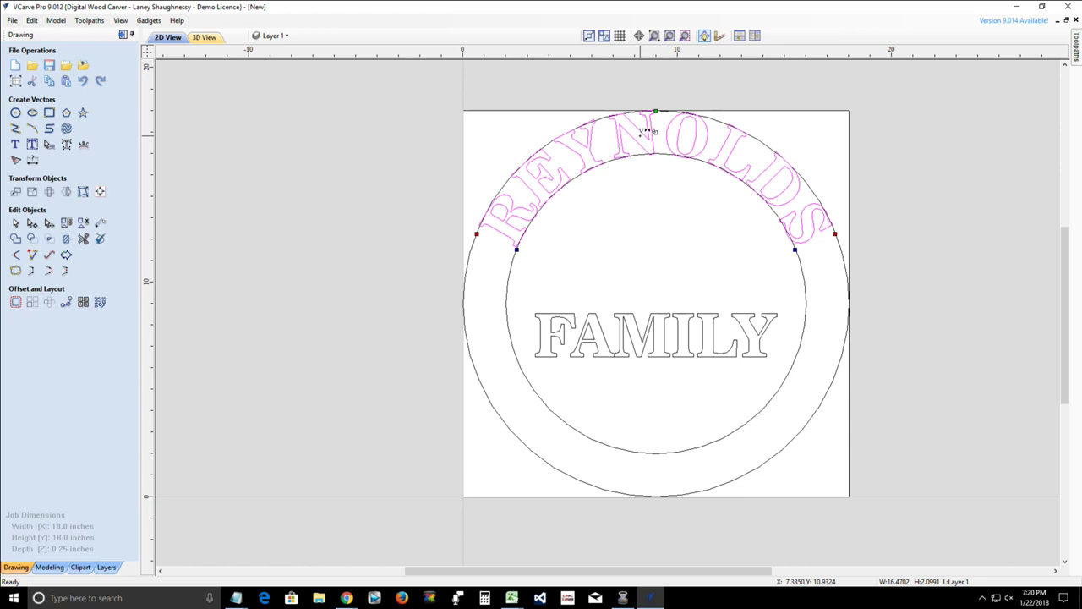
- Change the REYNOLDS text height from 2.0 to 1.75 inches and close the text settings
{"action": "left_click", "coordinate": [16, 146]}
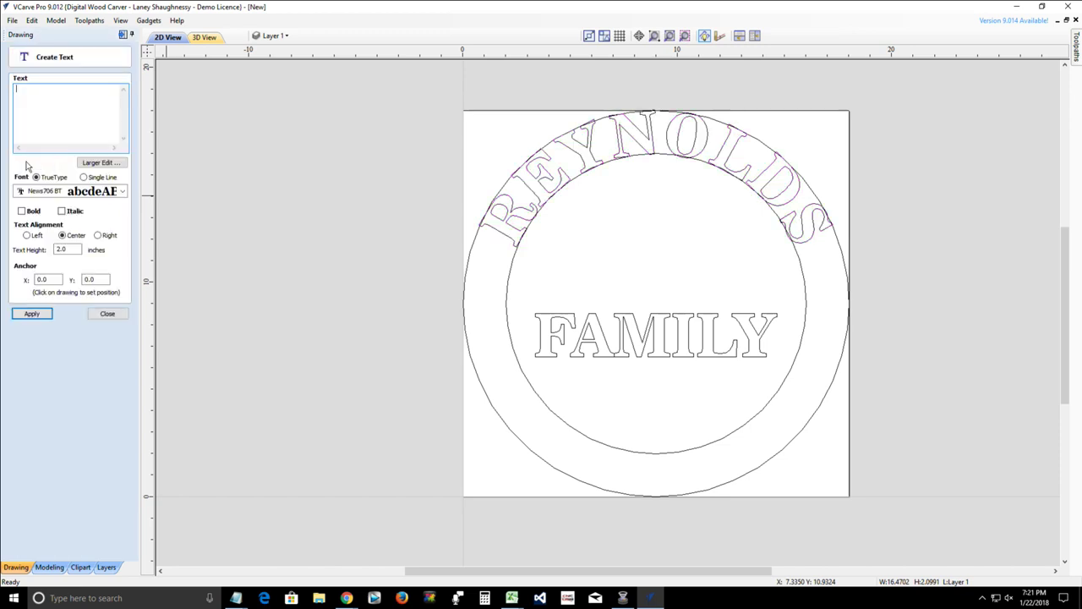
{"action": "double_click", "coordinate": [66, 249]}
{"action": "type", "text": "1"}
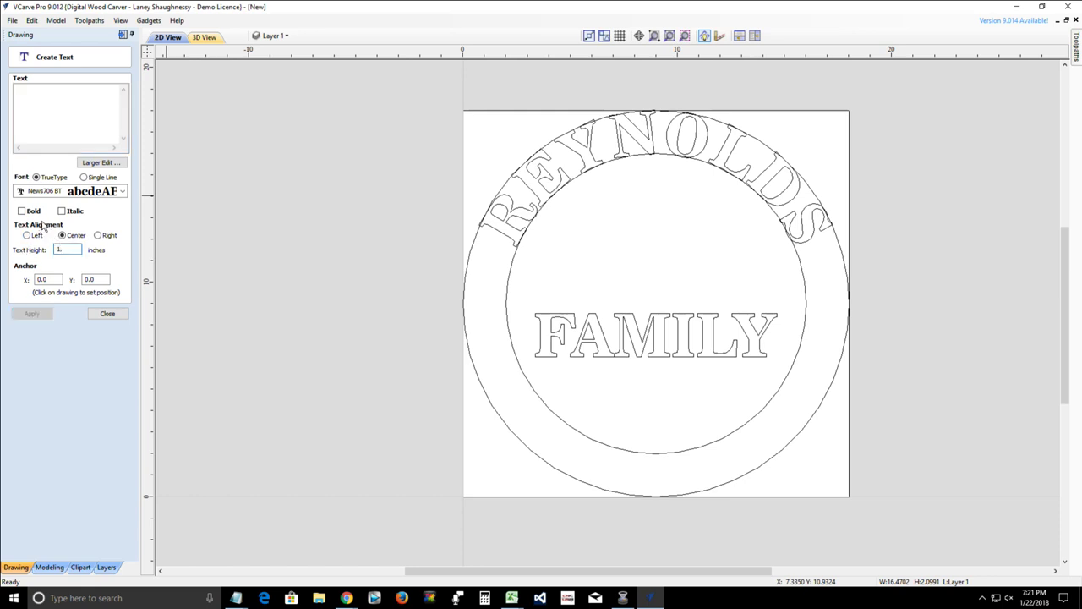
{"action": "type", "text": ".75"}
{"action": "left_click", "coordinate": [596, 149]}
{"action": "left_click_drag", "start_coordinate": [81, 250], "coordinate": [54, 249]}
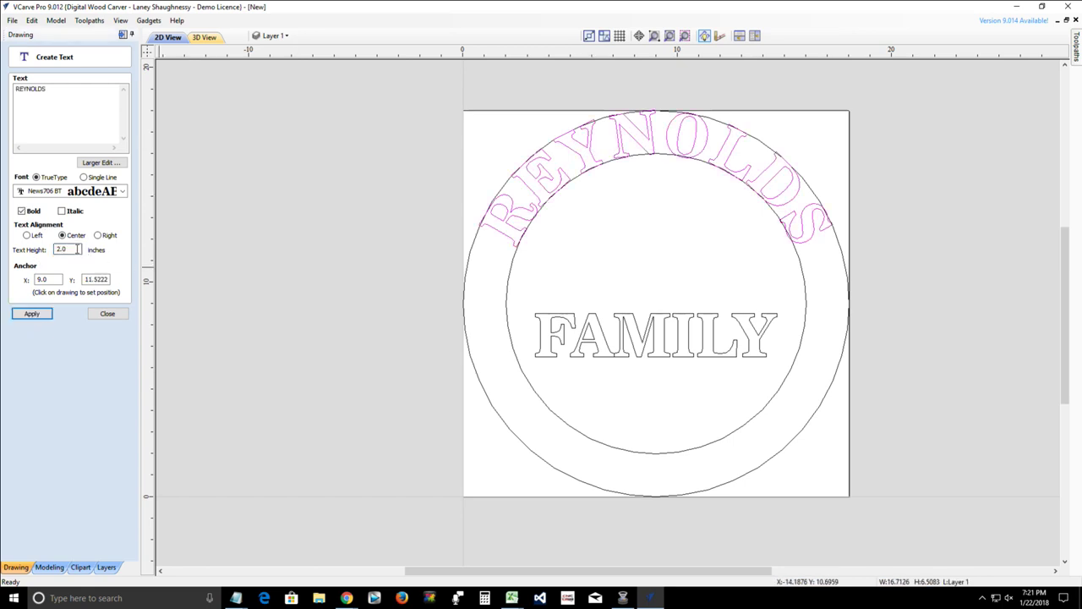
{"action": "type", "text": "1.7"}
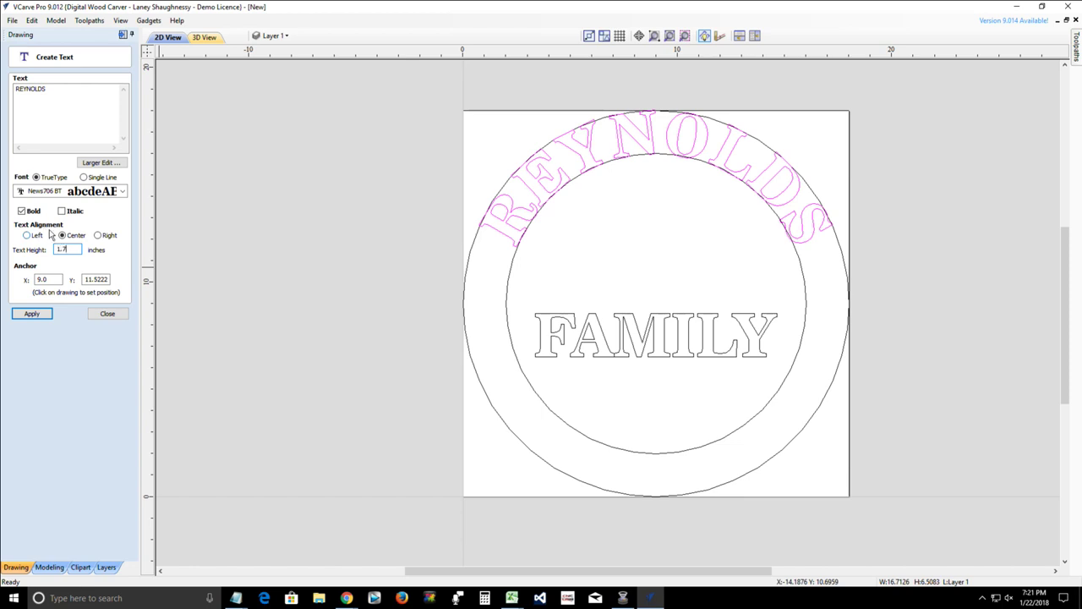
{"action": "type", "text": "5"}
{"action": "left_click", "coordinate": [32, 313]}
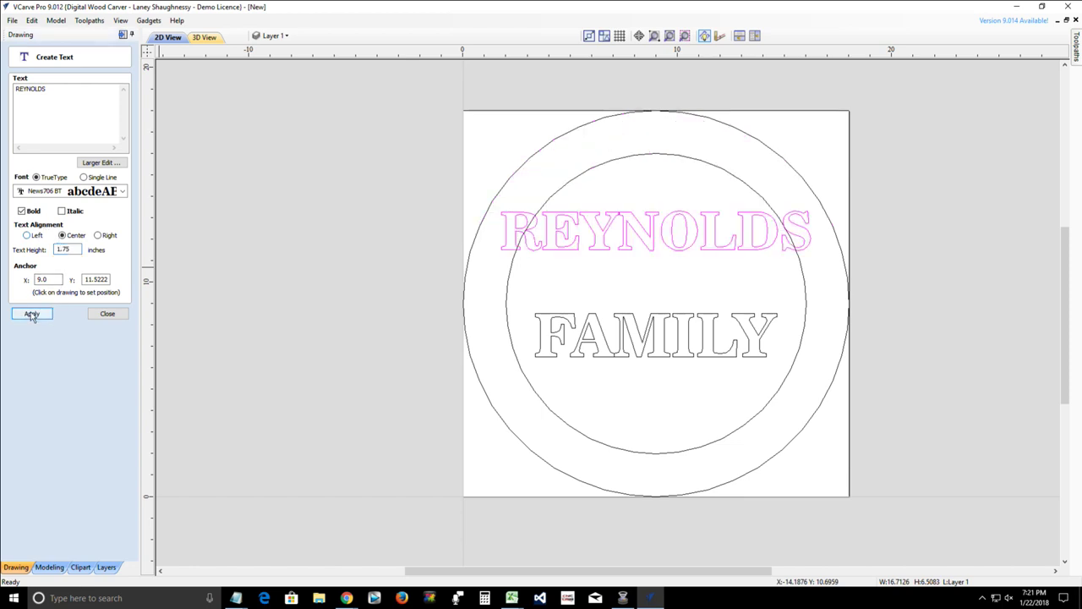
{"action": "left_click", "coordinate": [109, 314]}
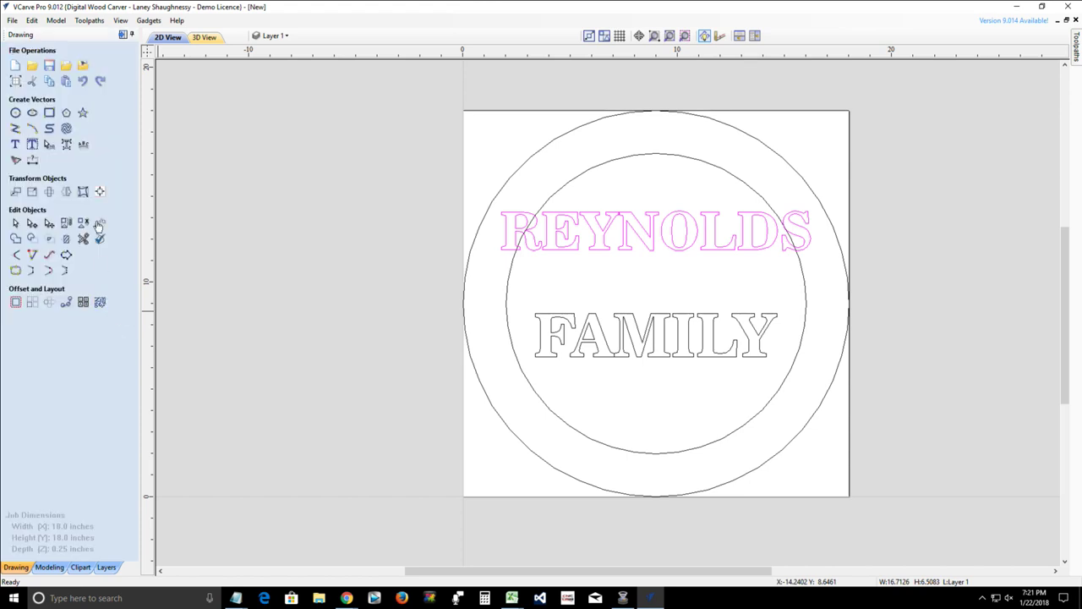
- Arch the 1.75-inch REYNOLDS along the ring's top band and fine-tune its curvature
{"action": "left_click", "coordinate": [49, 145]}
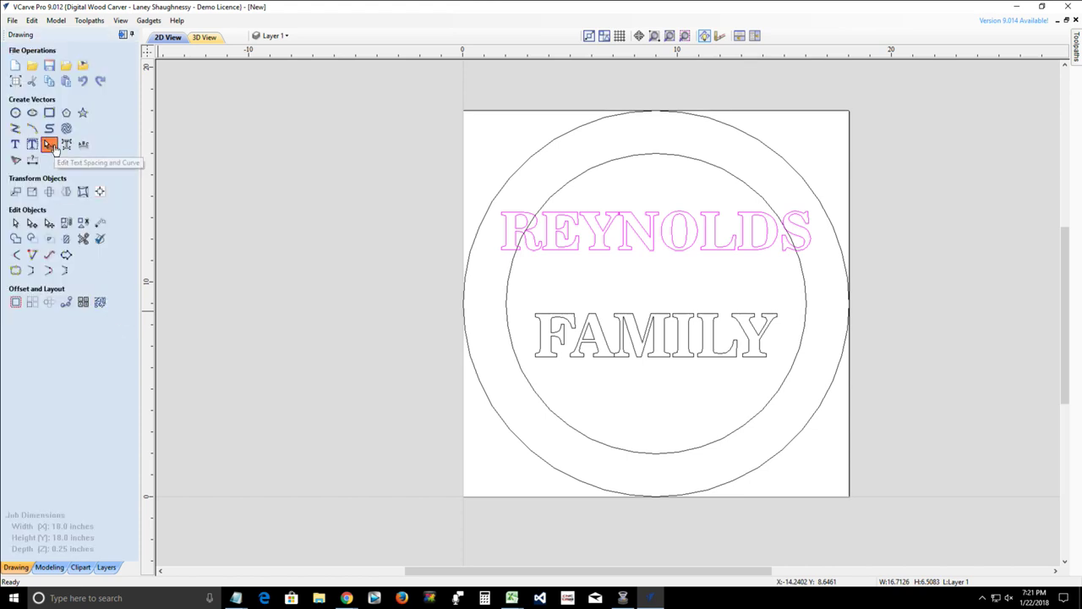
{"action": "left_click", "coordinate": [657, 204]}
{"action": "left_click_drag", "start_coordinate": [657, 204], "coordinate": [669, 135]}
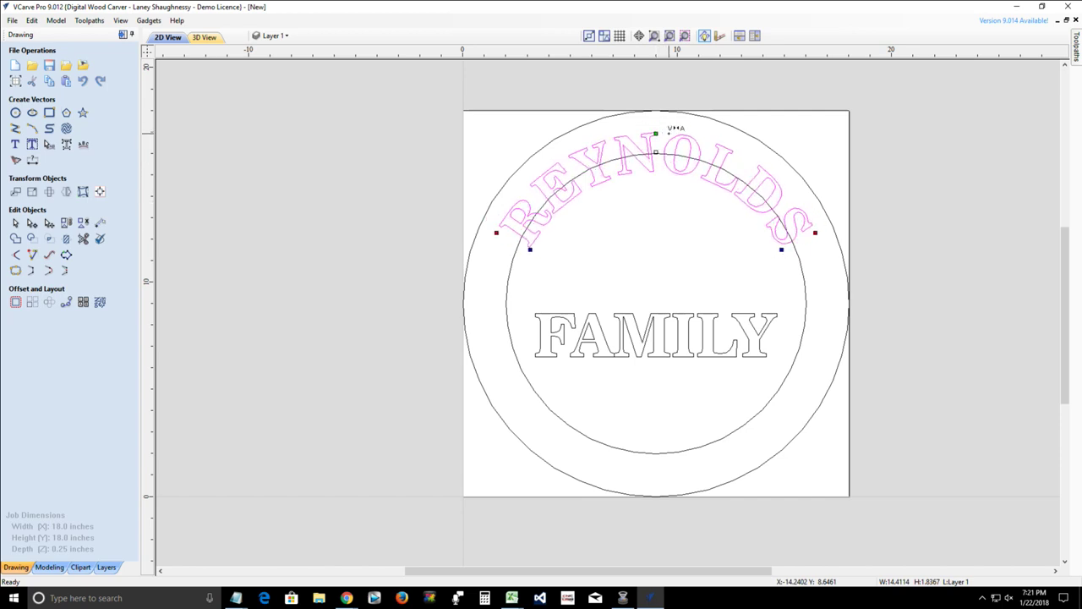
{"action": "key", "text": "Up"}
{"action": "key", "text": "Up"}
{"action": "key", "text": "Up"}
{"action": "key", "text": "Up"}
{"action": "key", "text": "Up"}
{"action": "key", "text": "Up"}
{"action": "key", "text": "Up"}
{"action": "key", "text": "Up"}
{"action": "key", "text": "Up"}
{"action": "key", "text": "Up"}
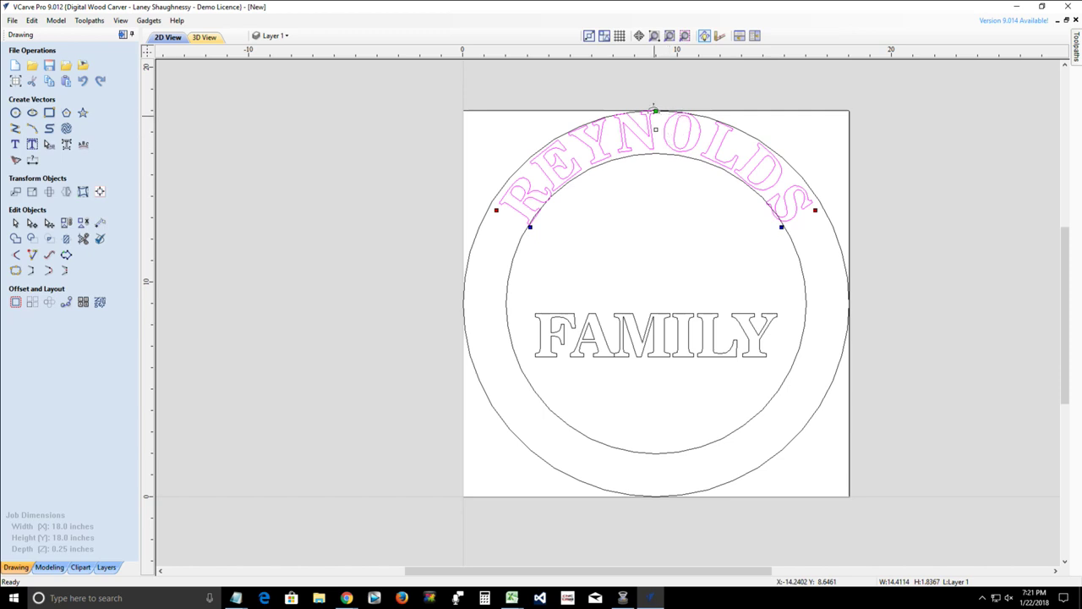
{"action": "mouse_move", "coordinate": [656, 110]}
{"action": "left_mouse_down"}
{"action": "mouse_move", "coordinate": [670, 143]}
{"action": "mouse_move", "coordinate": [656, 108]}
{"action": "left_mouse_up"}
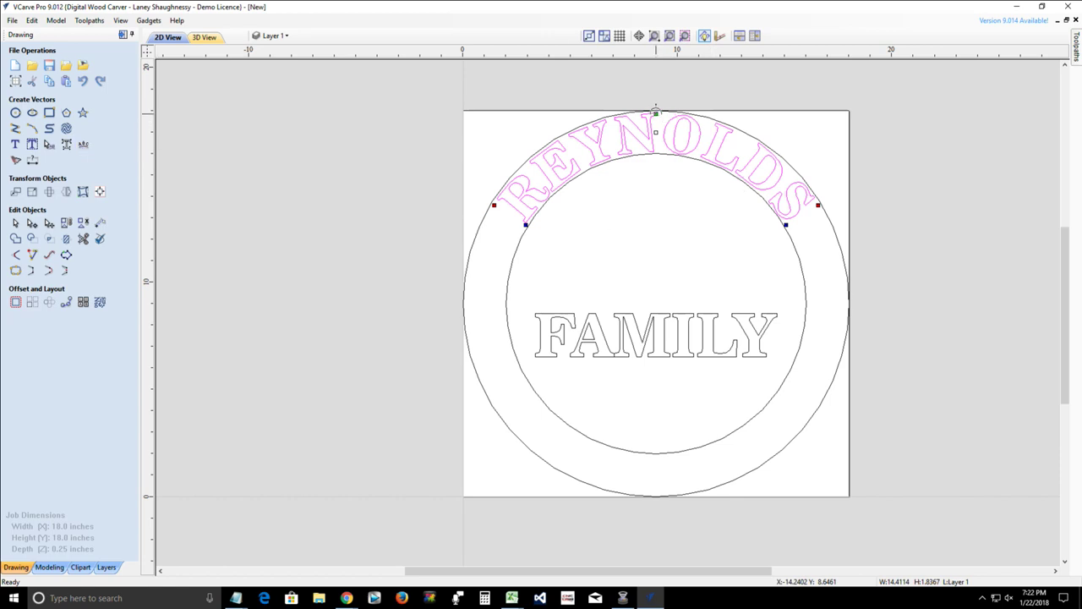
{"action": "mouse_move", "coordinate": [656, 113]}
{"action": "left_mouse_down"}
{"action": "mouse_move", "coordinate": [659, 93]}
{"action": "mouse_move", "coordinate": [662, 107]}
{"action": "left_mouse_up"}
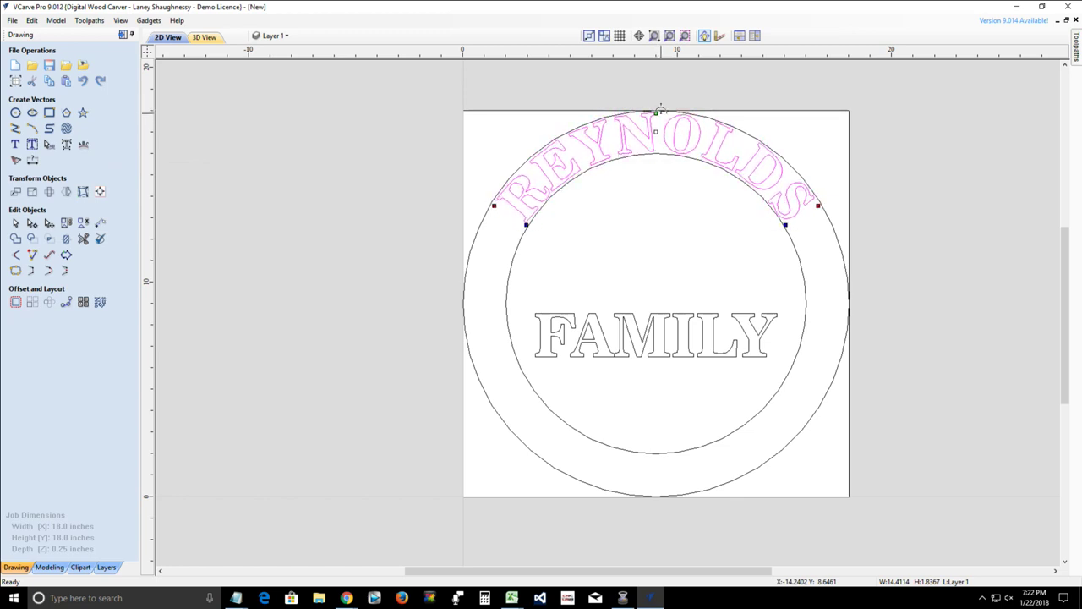
- Draw a three-point arc of radius 7.0 along the top of the inner circle, then select it
{"action": "left_click", "coordinate": [31, 129]}
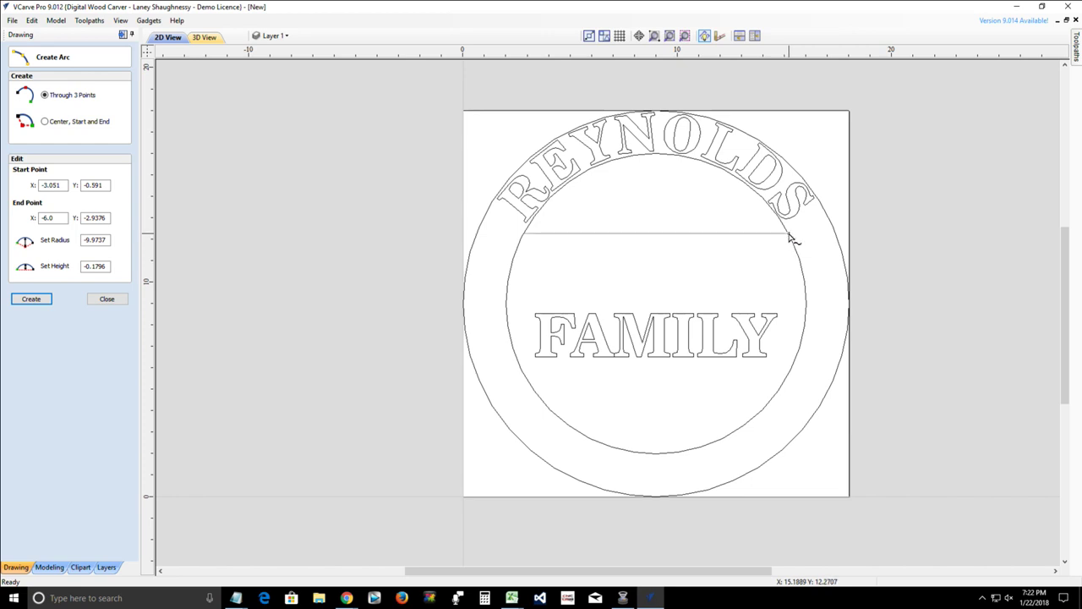
{"action": "left_click", "coordinate": [648, 201]}
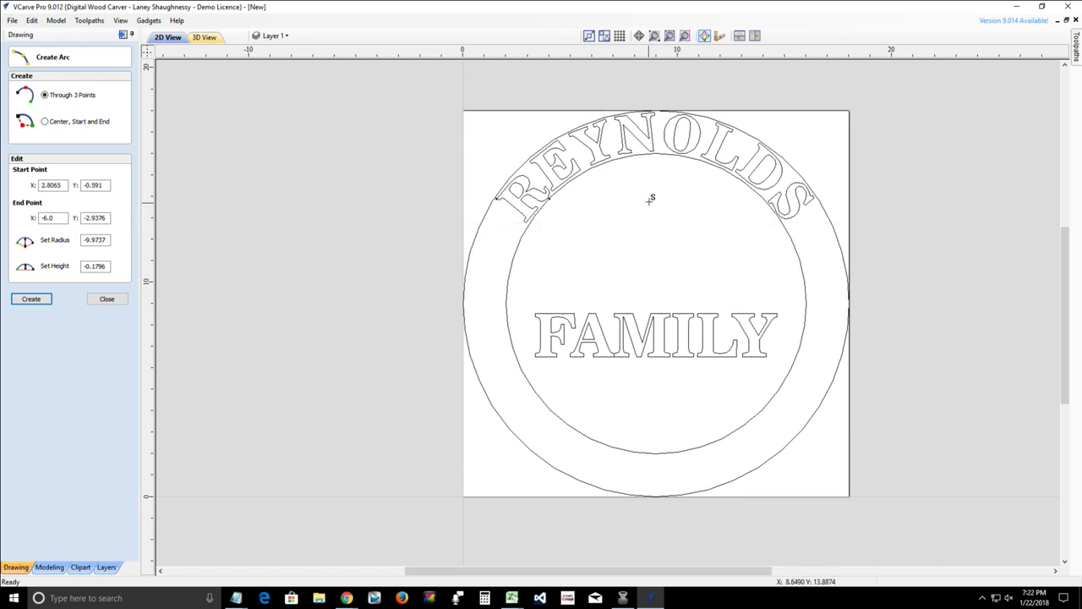
{"action": "left_click", "coordinate": [655, 154]}
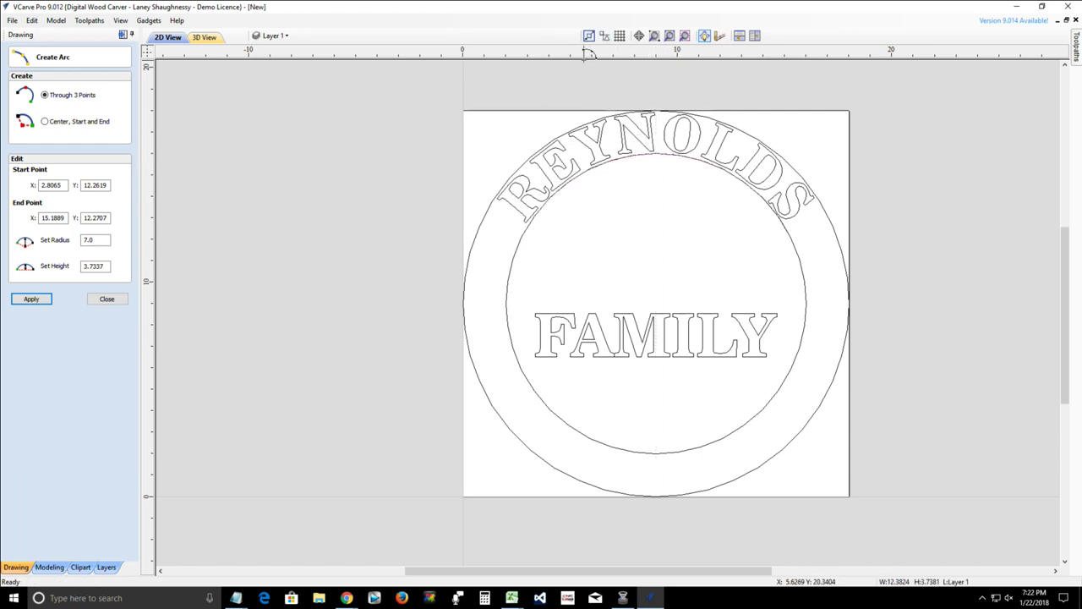
{"action": "left_click", "coordinate": [590, 35]}
{"action": "left_click", "coordinate": [108, 302]}
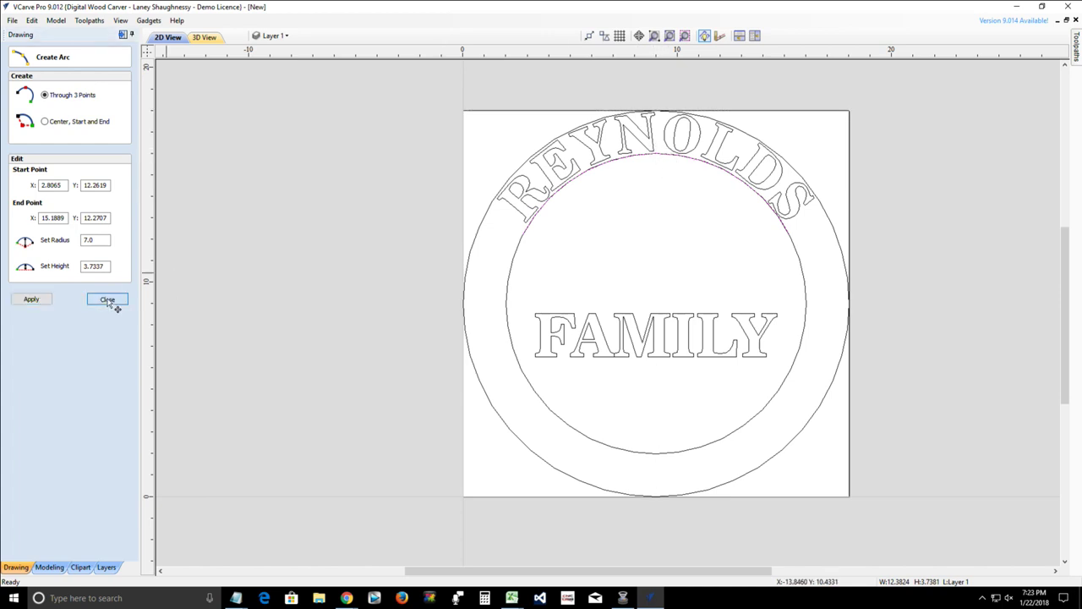
{"action": "left_click", "coordinate": [646, 155]}
- Wrap REYNOLDS onto the arc using Text On A Curve with Maintain text size
{"action": "key", "text": "Down"}
{"action": "key", "text": "Down"}
{"action": "key", "text": "Down"}
{"action": "key", "text": "Down"}
{"action": "key", "text": "Down"}
{"action": "key", "text": "Down"}
{"action": "key", "text": "Down"}
{"action": "key", "text": "Down"}
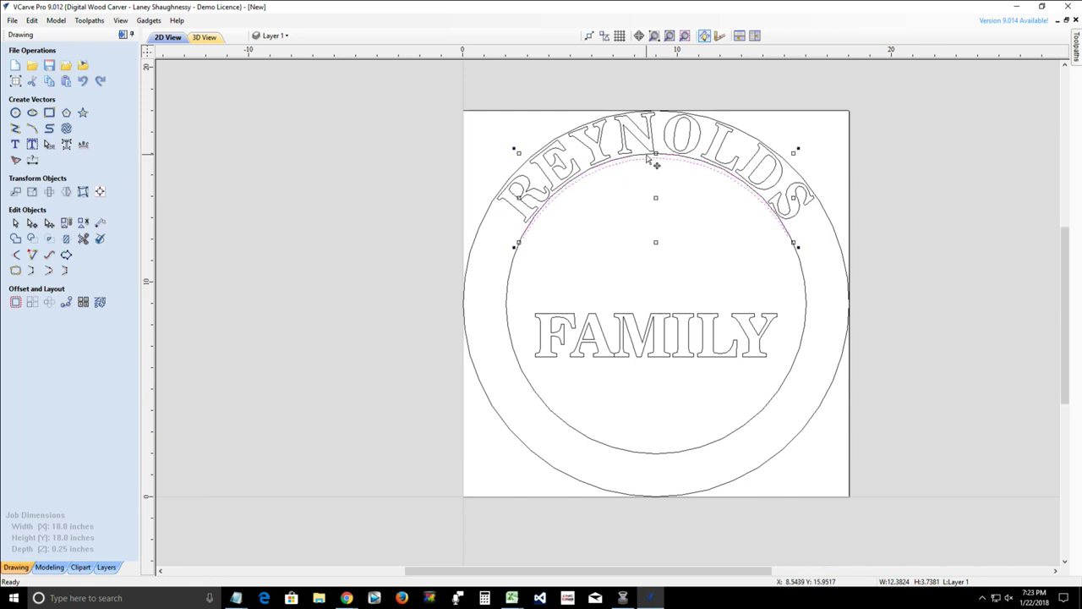
{"action": "key", "text": "Down"}
{"action": "key", "text": "Down"}
{"action": "key", "text": "Down"}
{"action": "key", "text": "Down"}
{"action": "key", "text": "Down"}
{"action": "key", "text": "Down"}
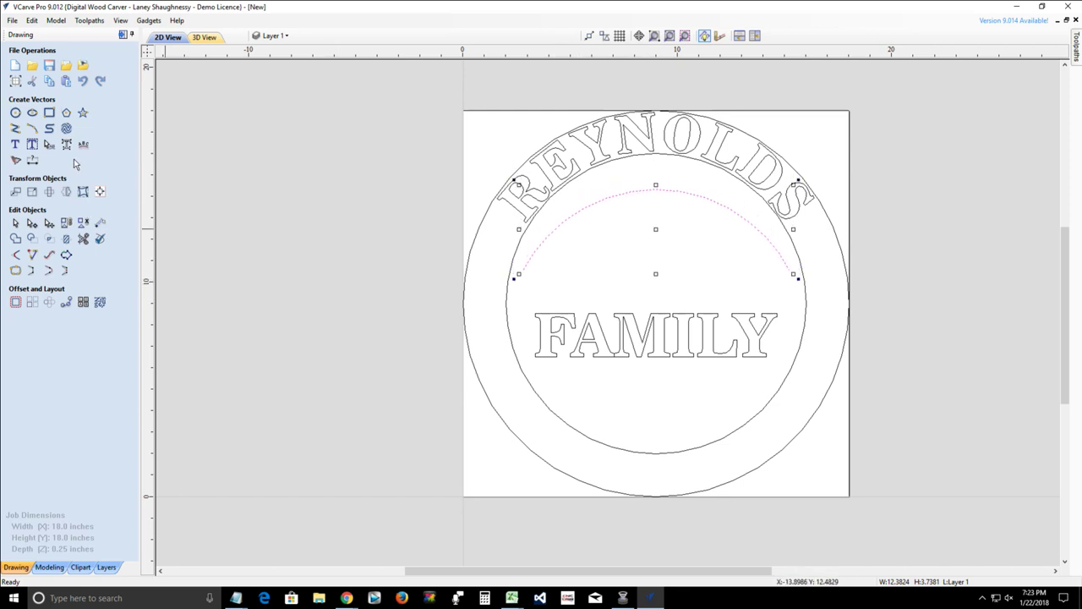
{"action": "left_click", "coordinate": [84, 145]}
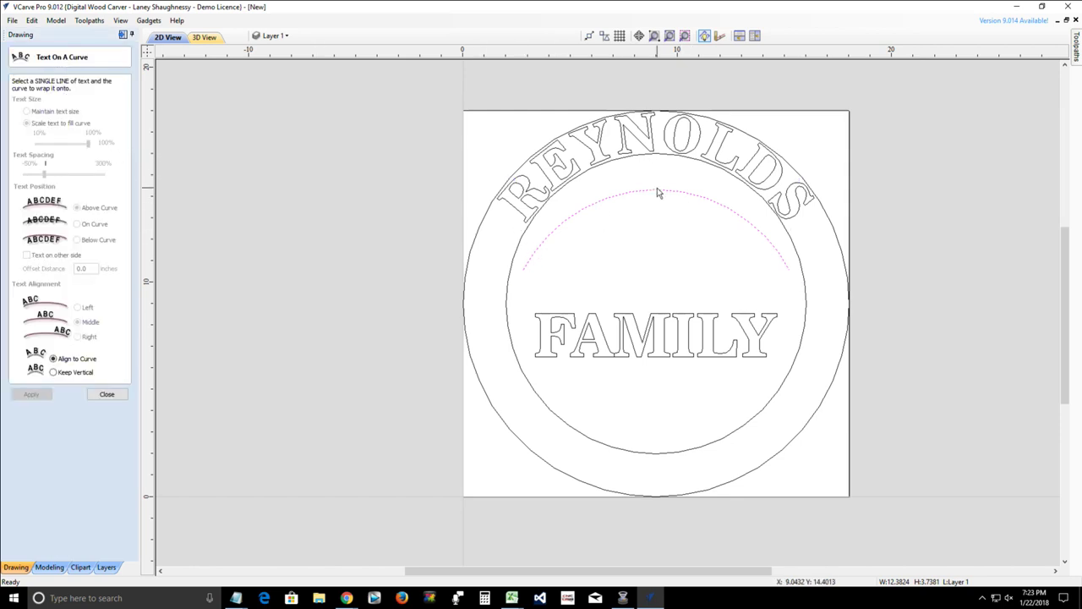
{"action": "left_click", "coordinate": [624, 144], "text": "shift"}
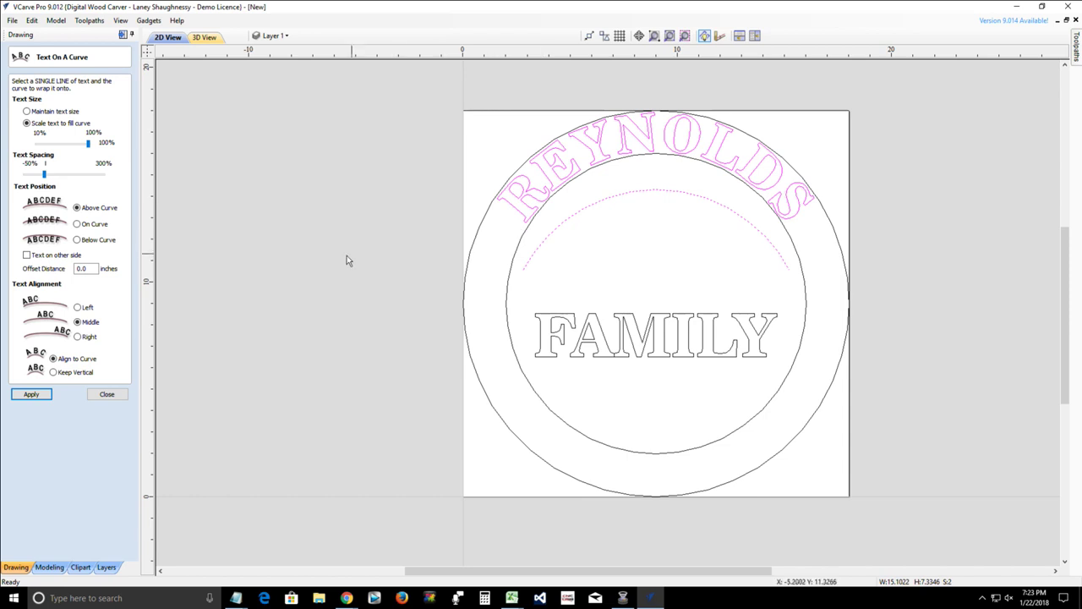
{"action": "left_click", "coordinate": [26, 111]}
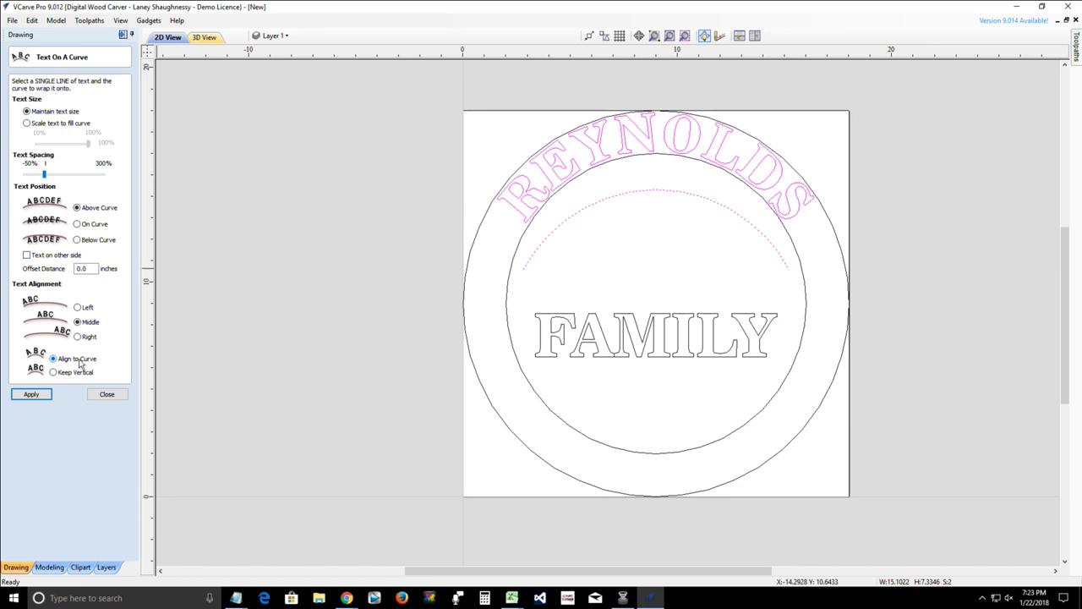
{"action": "left_click", "coordinate": [29, 395]}
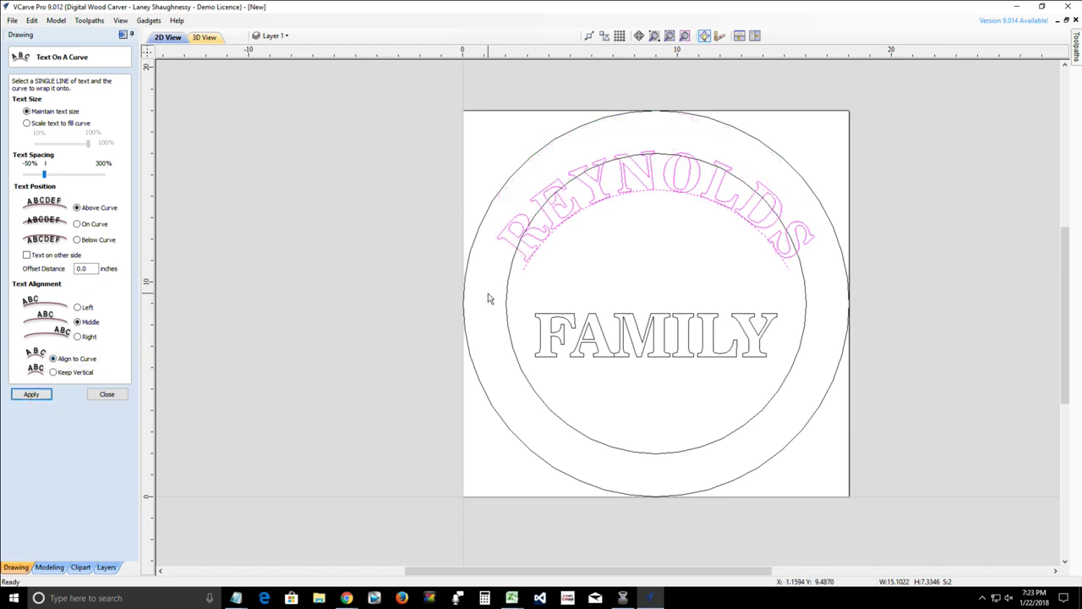
{"action": "left_click", "coordinate": [102, 395]}
- Nudge REYNOLDS up two steps, check the arc's handles, then select the inner circle
{"action": "key", "text": "Up"}
{"action": "key", "text": "Up"}
{"action": "key", "text": "Up"}
{"action": "key", "text": "Up"}
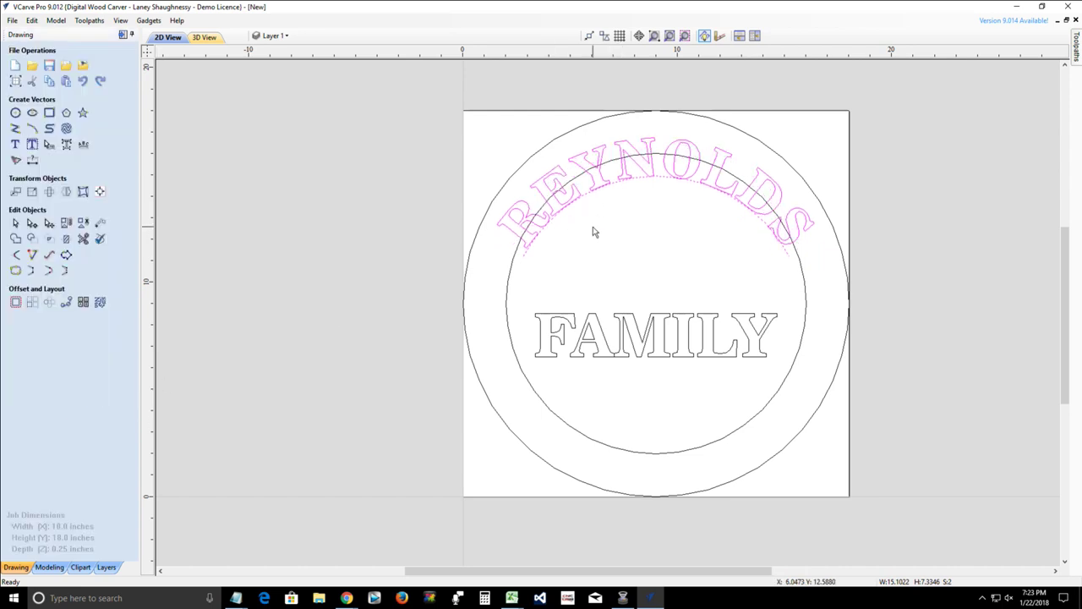
{"action": "key", "text": "Up"}
{"action": "key", "text": "Up"}
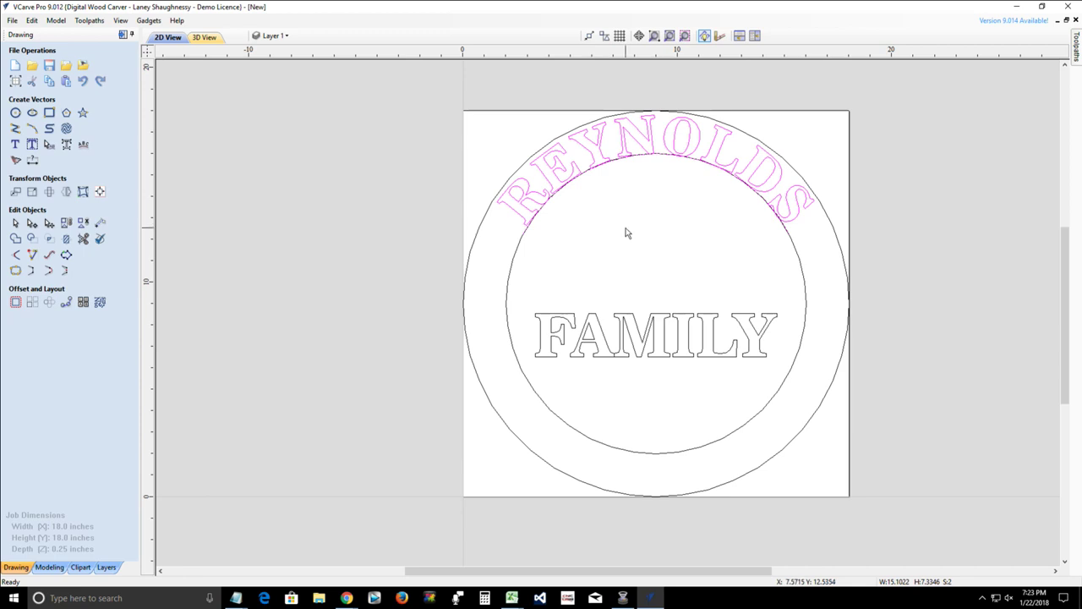
{"action": "left_click", "coordinate": [630, 237]}
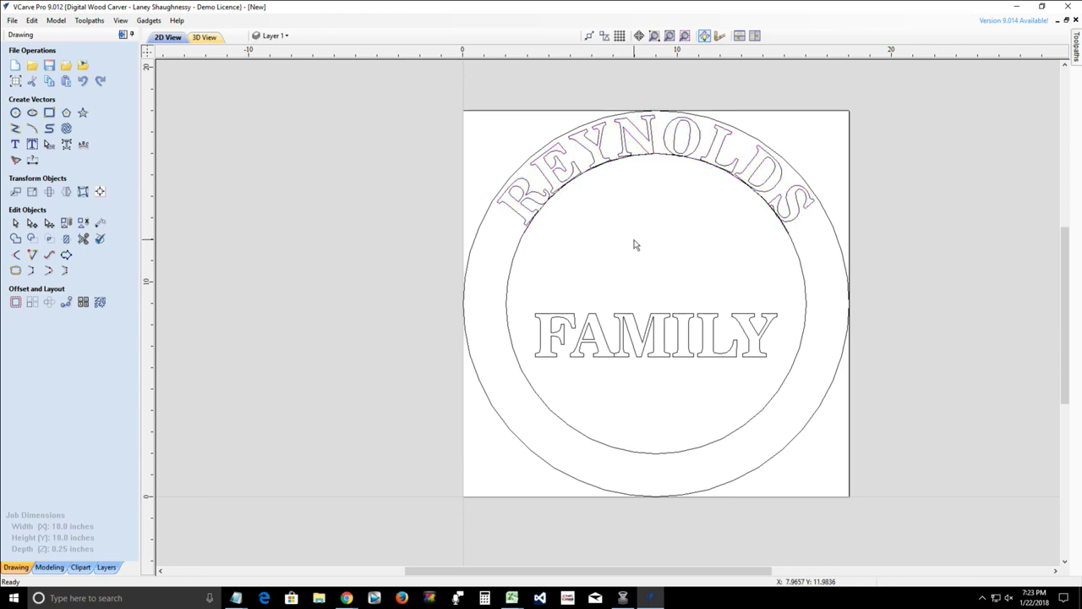
{"action": "left_click", "coordinate": [644, 159]}
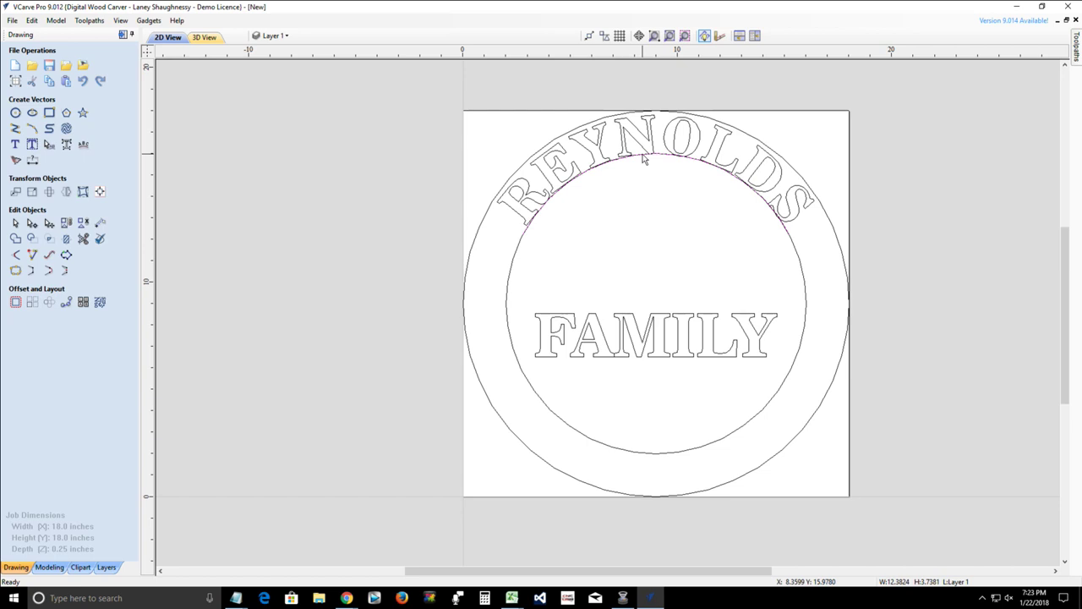
{"action": "left_click", "coordinate": [644, 159]}
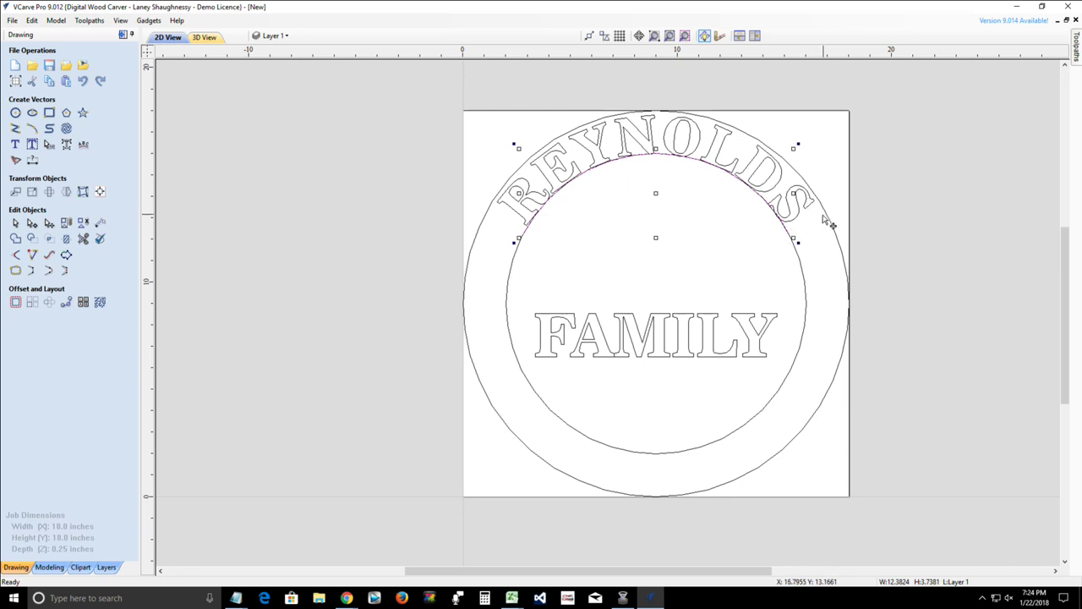
{"action": "left_click", "coordinate": [772, 241]}
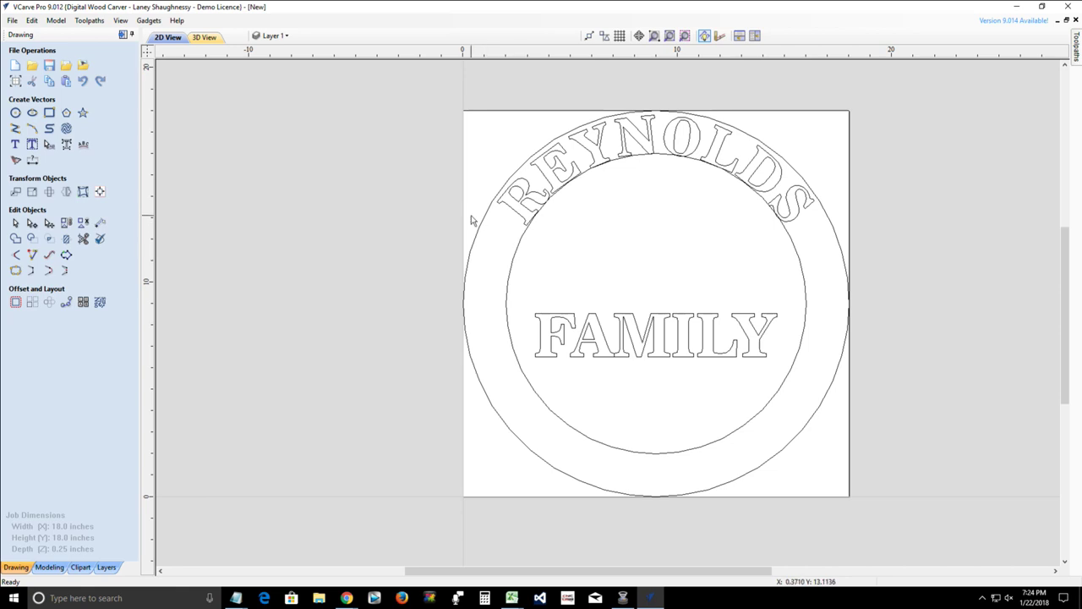
{"action": "left_click", "coordinate": [520, 245]}
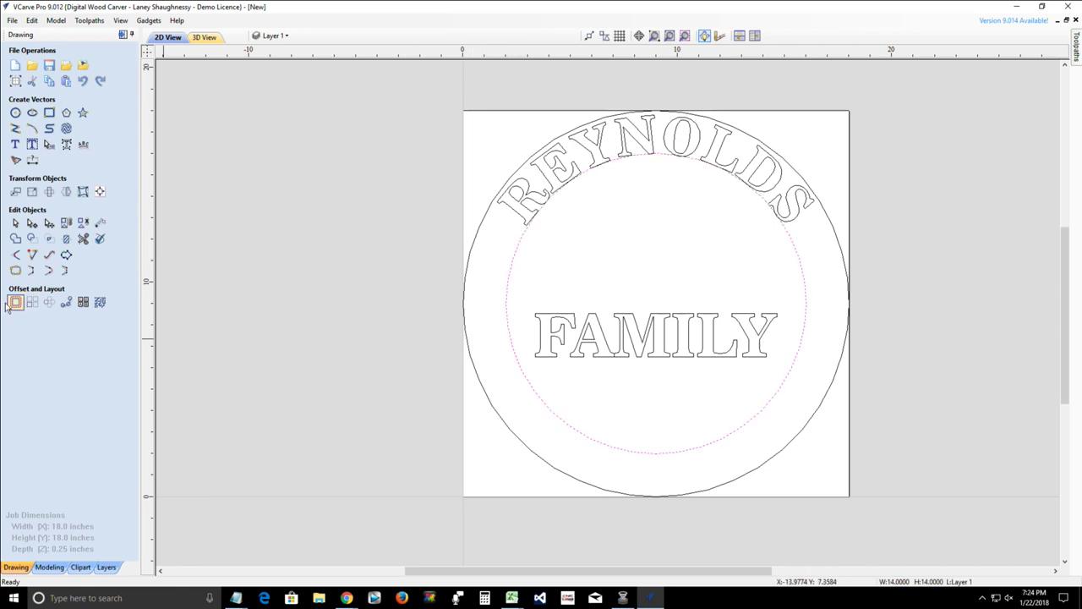
- Offset the inner circle outwards by 1 inch to create a circle between the rings
{"action": "left_click", "coordinate": [15, 303]}
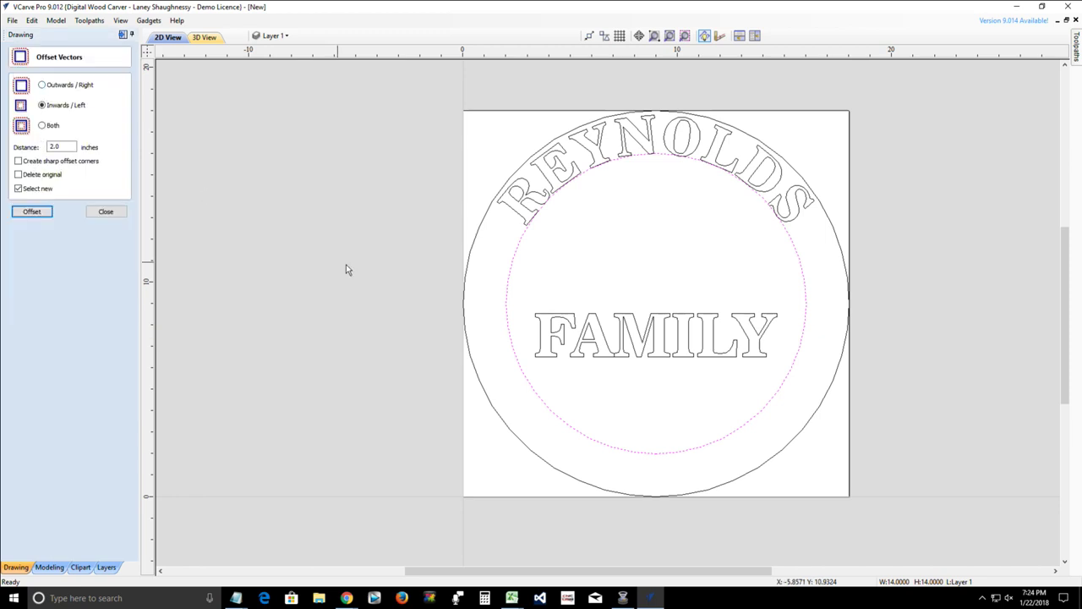
{"action": "left_click", "coordinate": [43, 85]}
{"action": "double_click", "coordinate": [62, 146]}
{"action": "type", "text": "1"}
{"action": "left_click", "coordinate": [25, 214]}
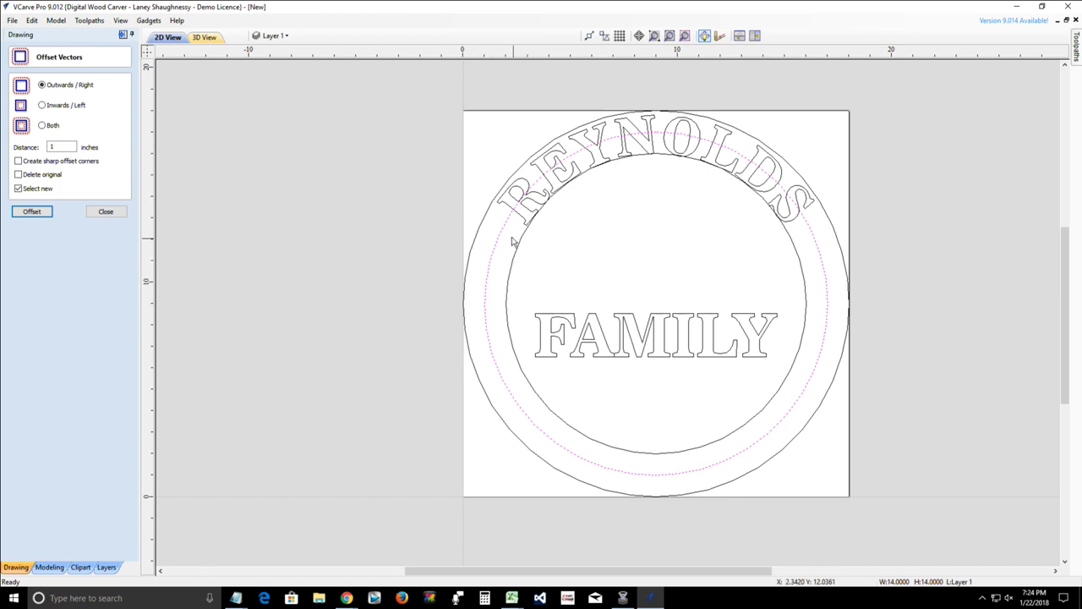
{"action": "left_click", "coordinate": [106, 212]}
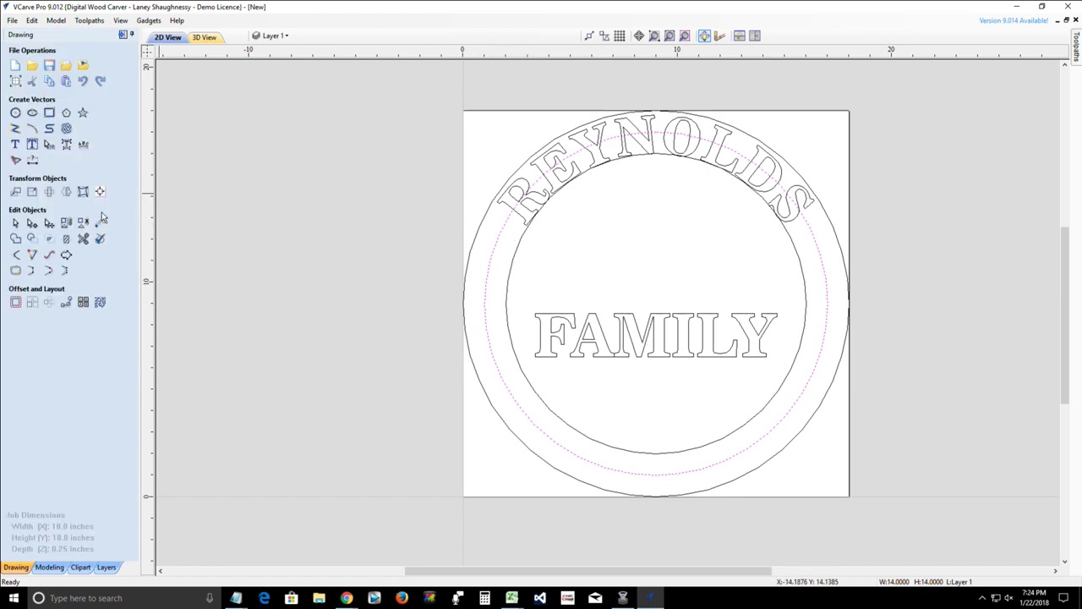
- Cut the 16-inch offset circle at two points in node editing mode
{"action": "left_click", "coordinate": [31, 223]}
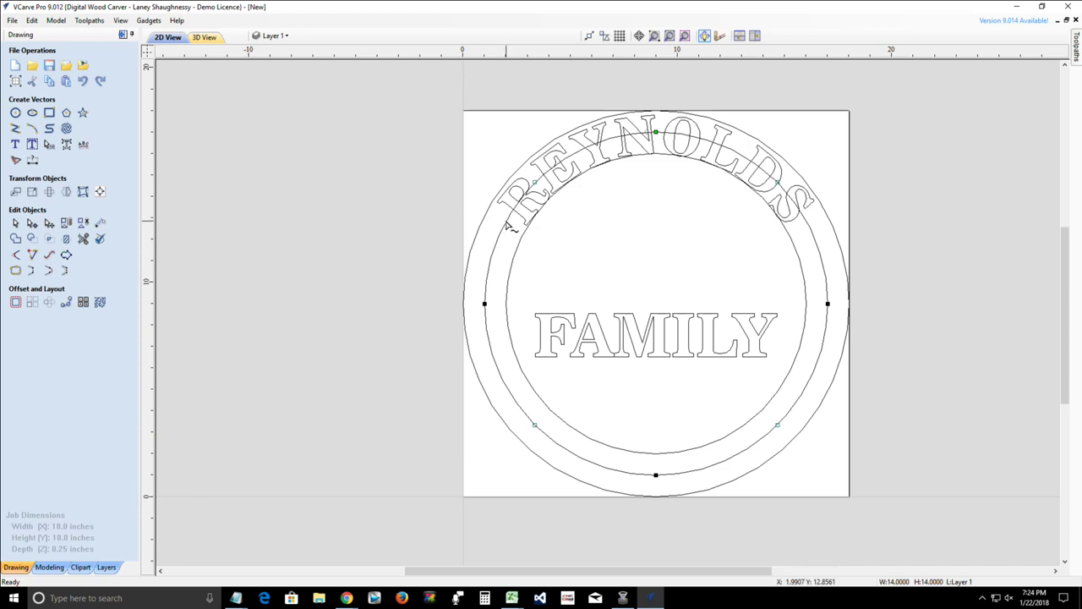
{"action": "right_click", "coordinate": [507, 223]}
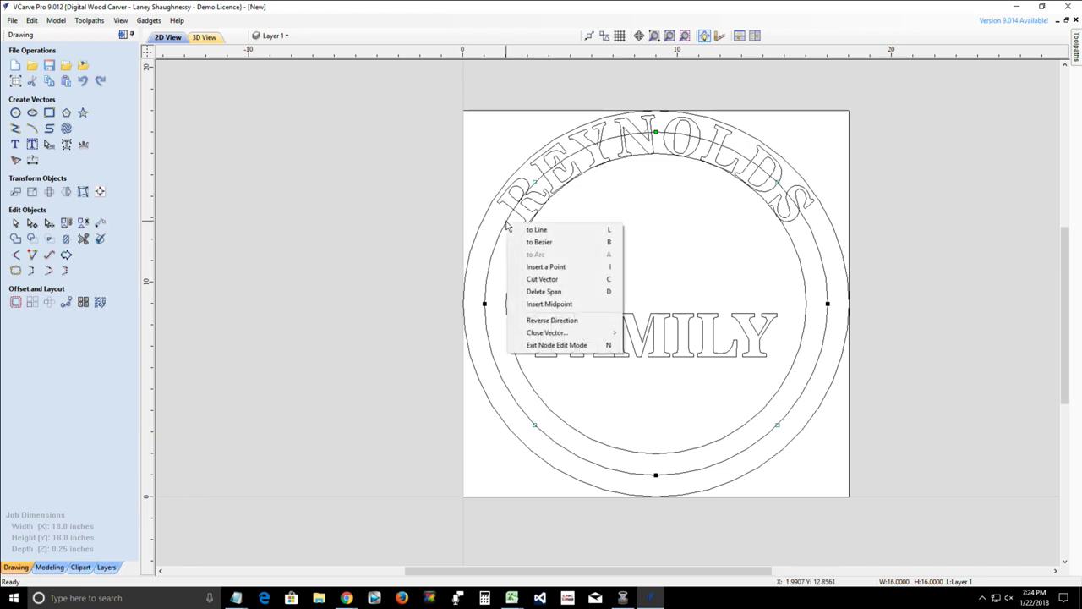
{"action": "left_click", "coordinate": [529, 280]}
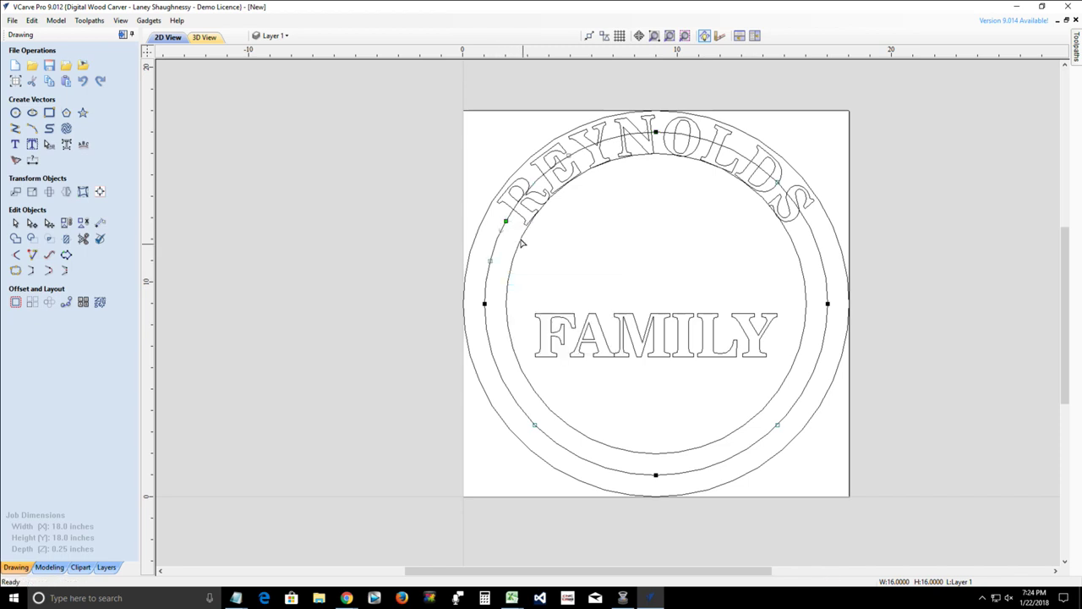
{"action": "right_click", "coordinate": [812, 234]}
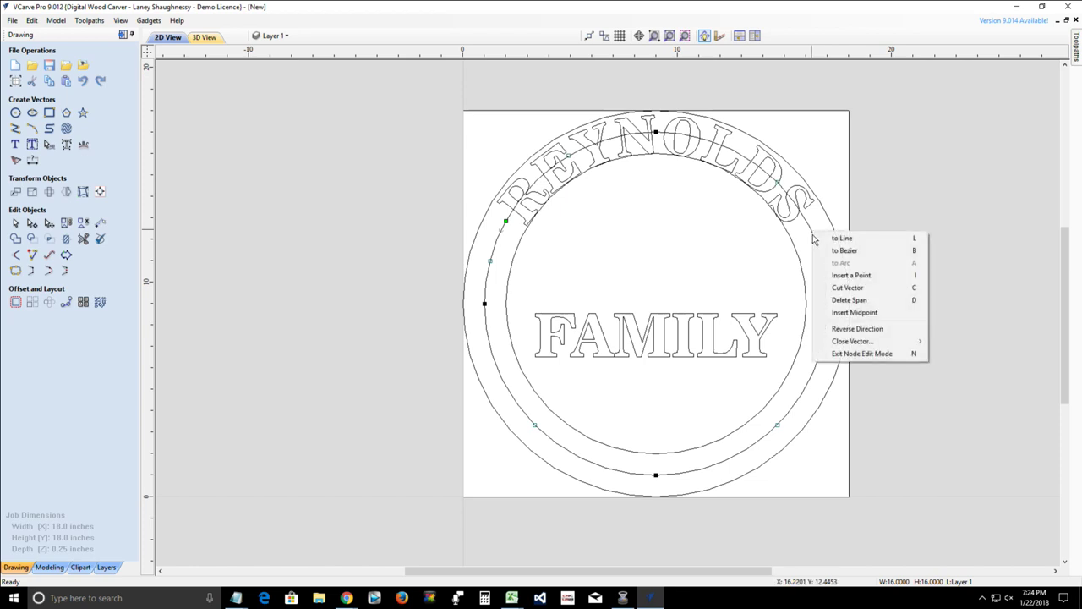
{"action": "left_click", "coordinate": [841, 285]}
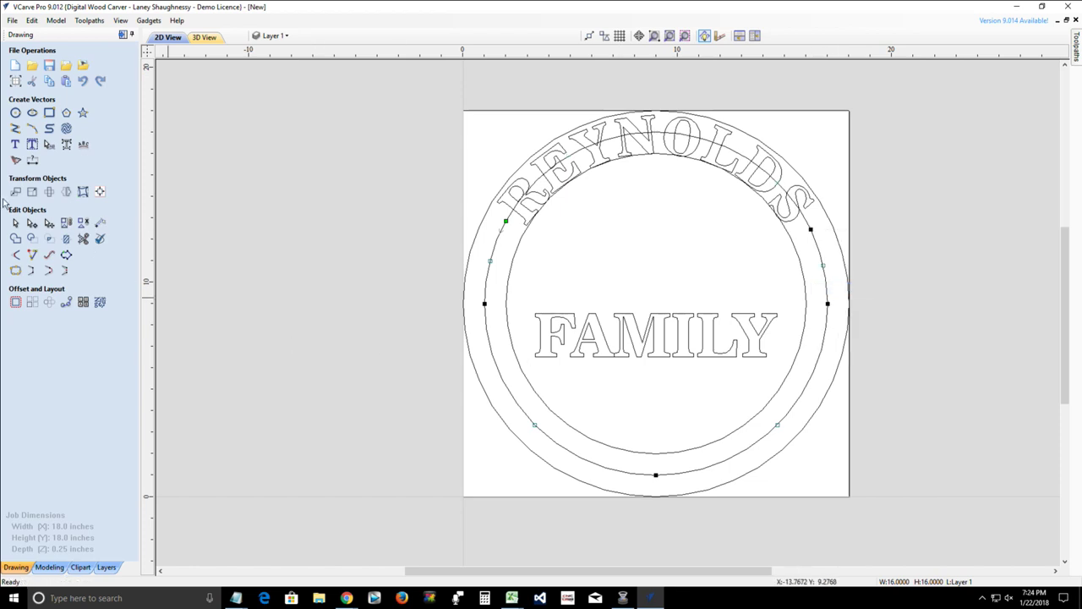
{"action": "left_click", "coordinate": [14, 224]}
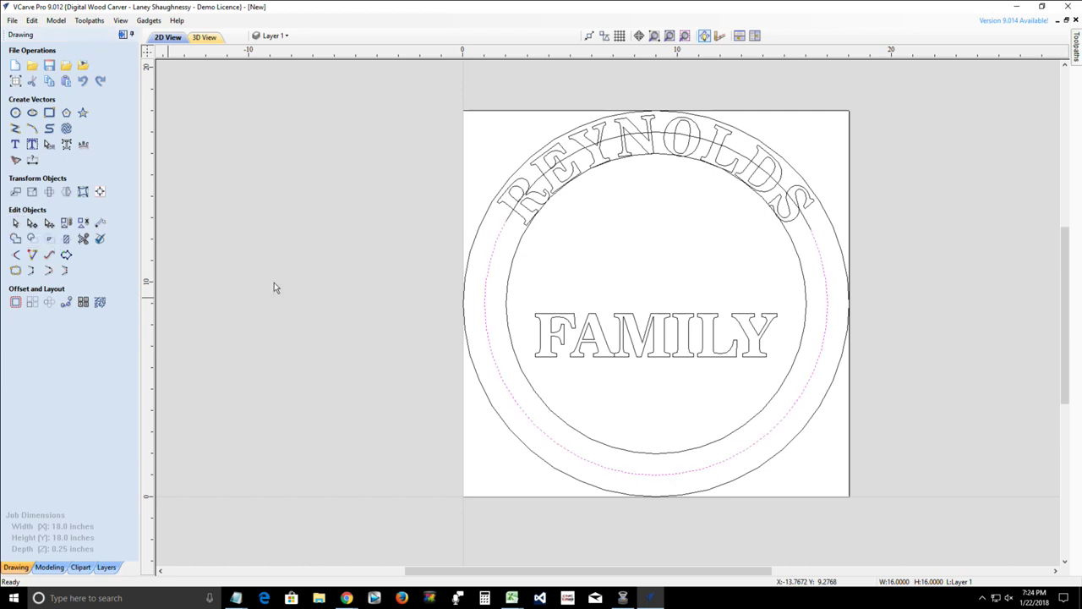
- Delete the middle circle, then select the inner circle of the ring
{"action": "left_click", "coordinate": [490, 260]}
{"action": "key", "text": "Delete"}
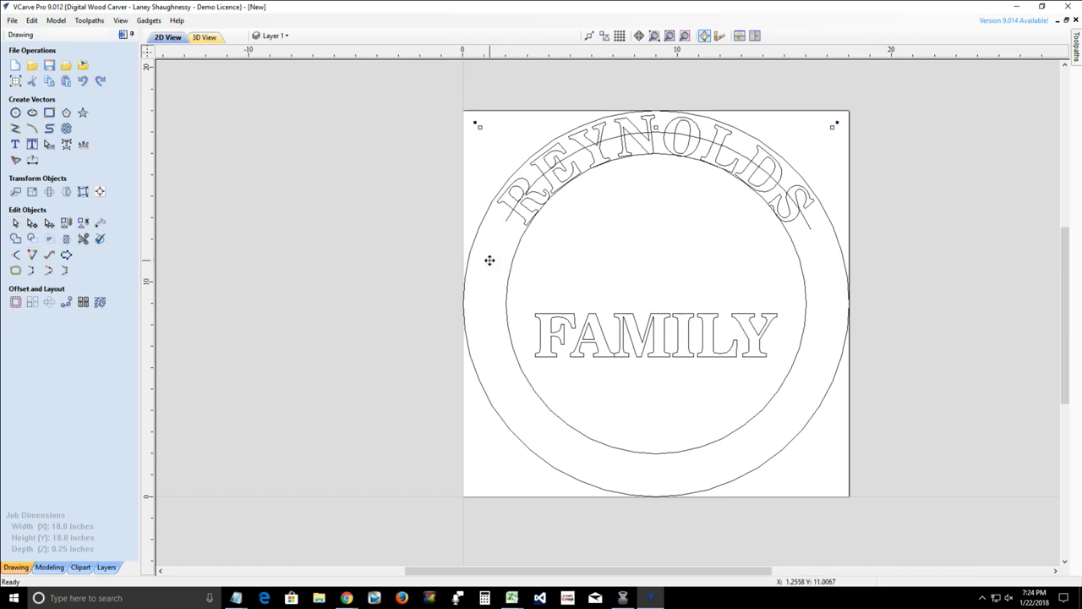
{"action": "left_click", "coordinate": [664, 157]}
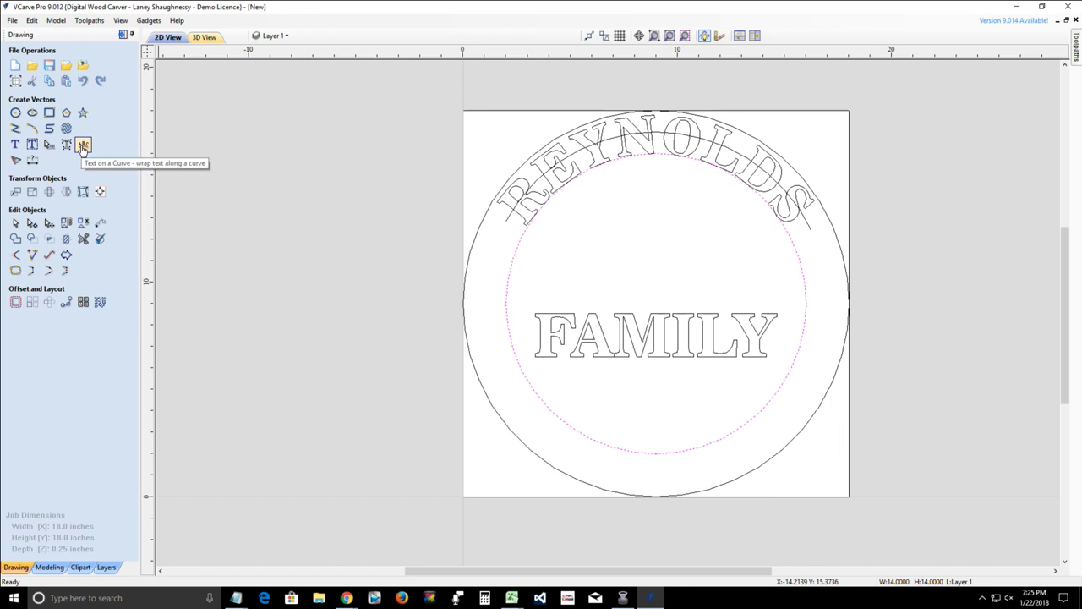
- Wrap REYNOLDS onto the inner circle with the On Curve placement
{"action": "left_click", "coordinate": [84, 146]}
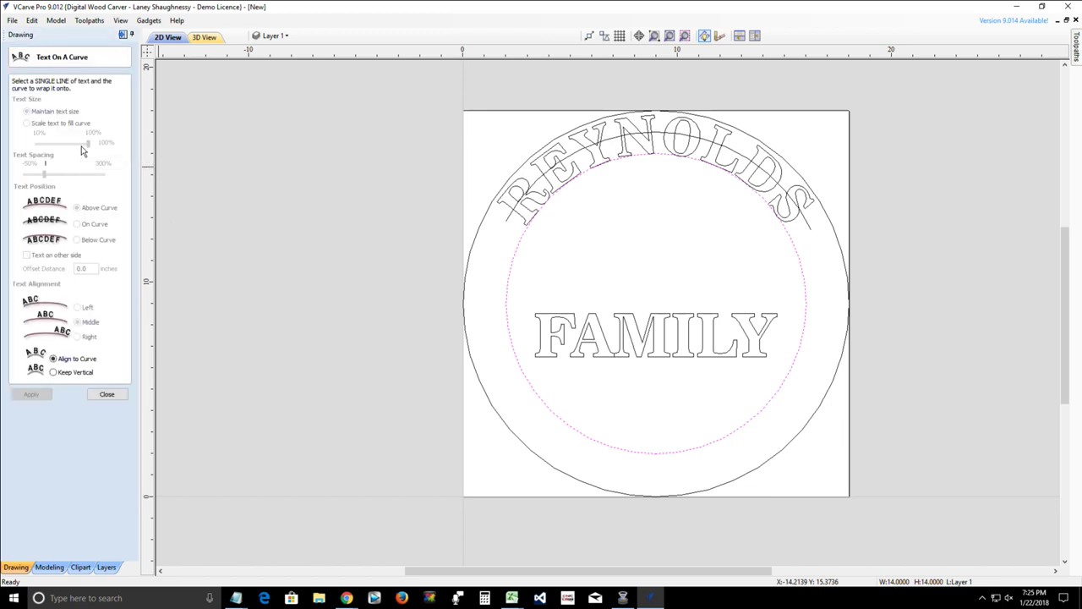
{"action": "left_click", "coordinate": [508, 221]}
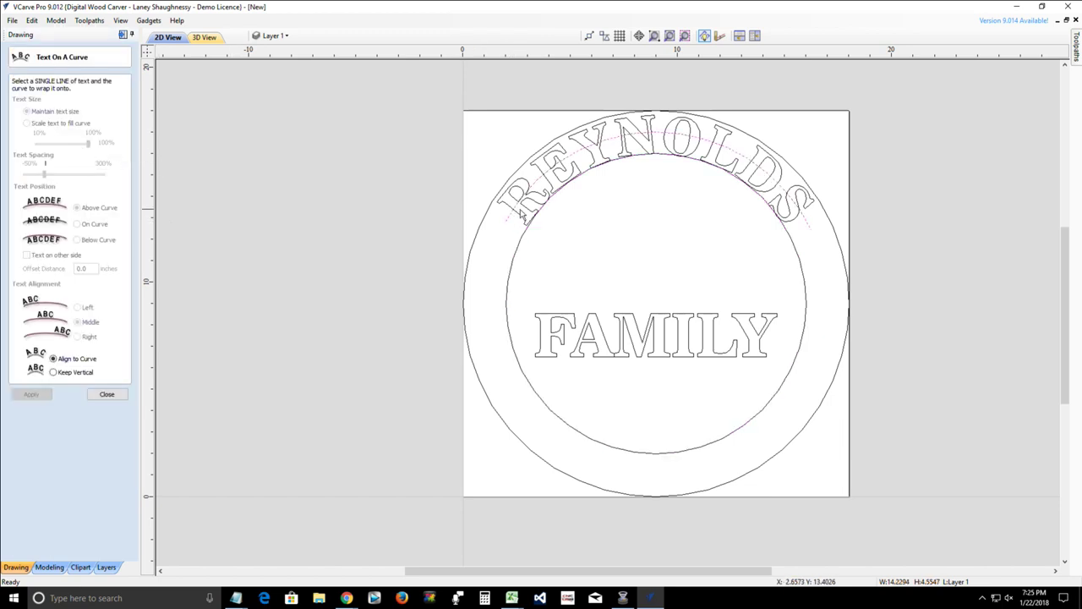
{"action": "left_click", "coordinate": [523, 213], "text": "shift"}
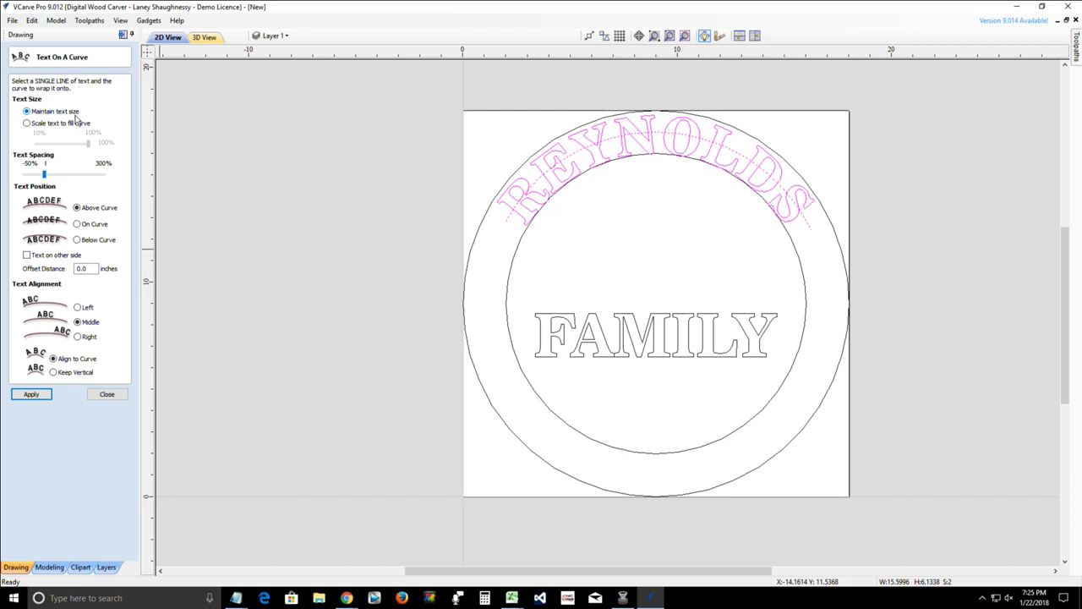
{"action": "left_click", "coordinate": [77, 225]}
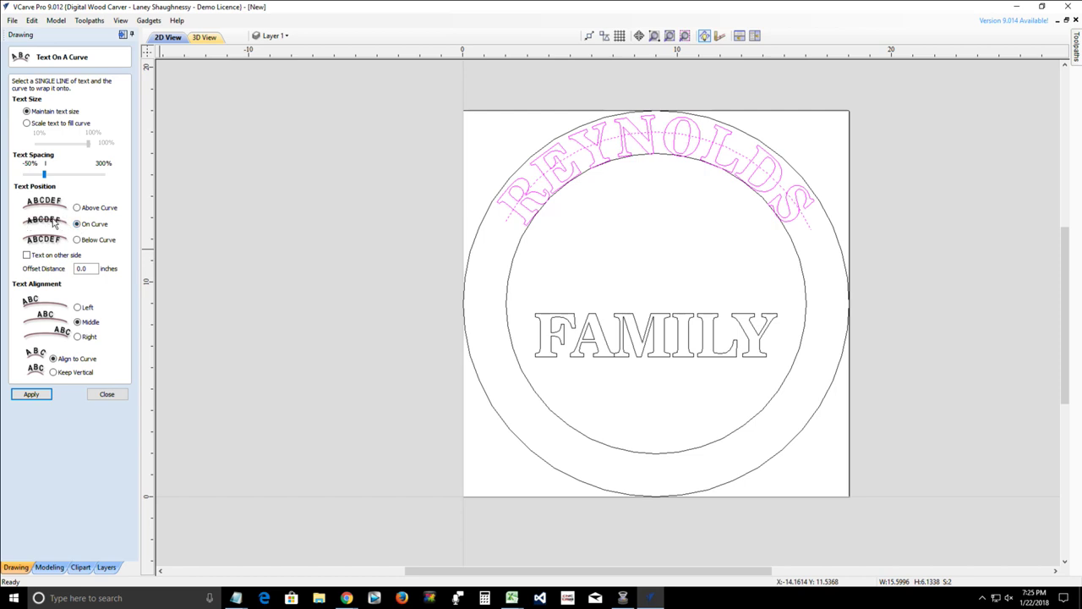
{"action": "left_click", "coordinate": [30, 395]}
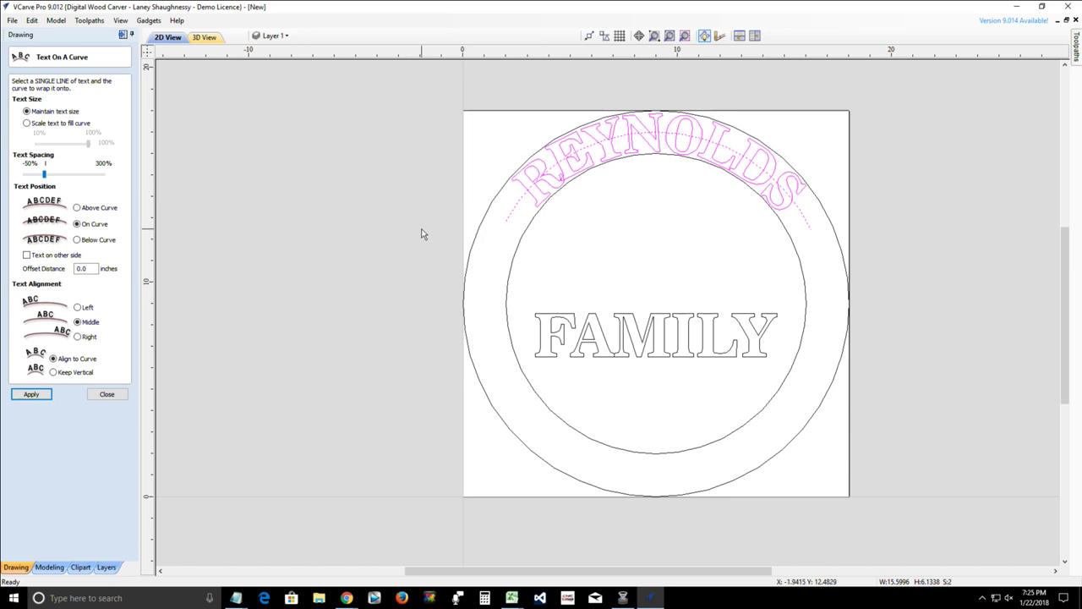
- Scale REYNOLDS to fill 83% of the curve and close the form
{"action": "left_click", "coordinate": [27, 123]}
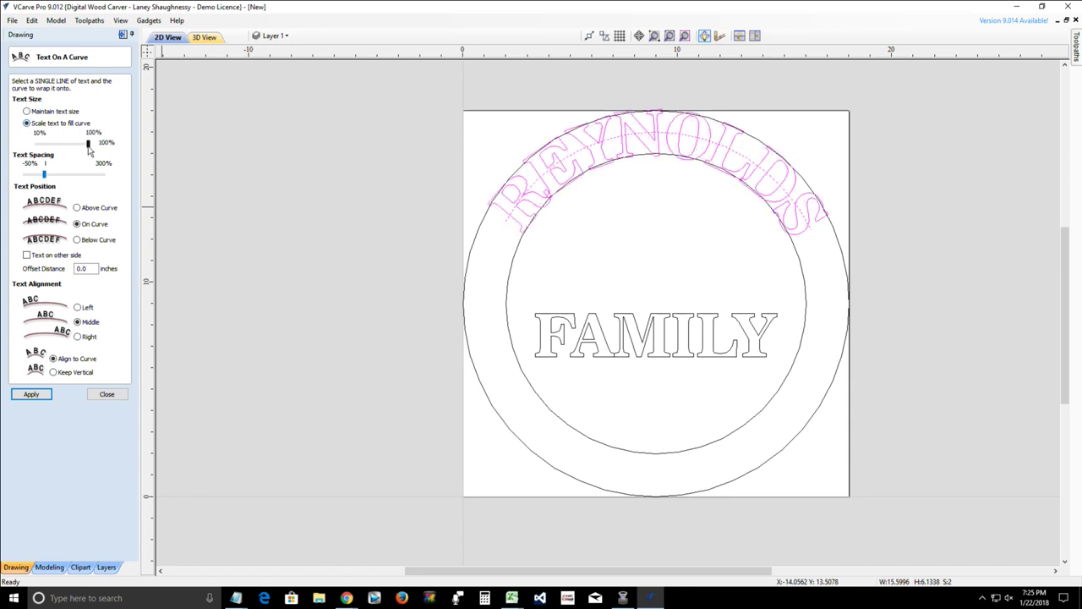
{"action": "left_click_drag", "start_coordinate": [89, 150], "coordinate": [77, 149]}
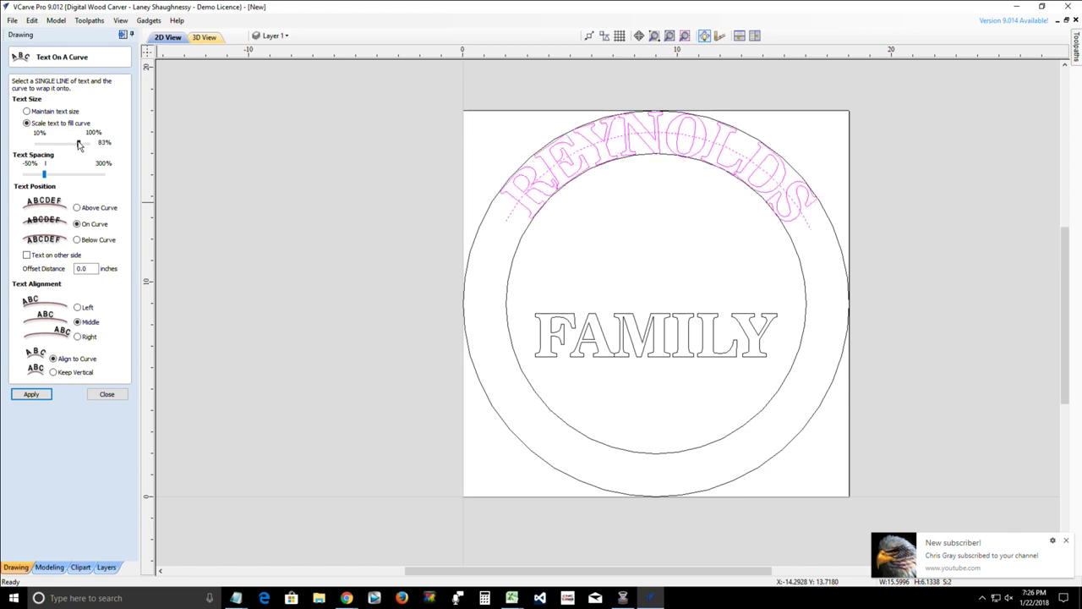
{"action": "left_click", "coordinate": [98, 395]}
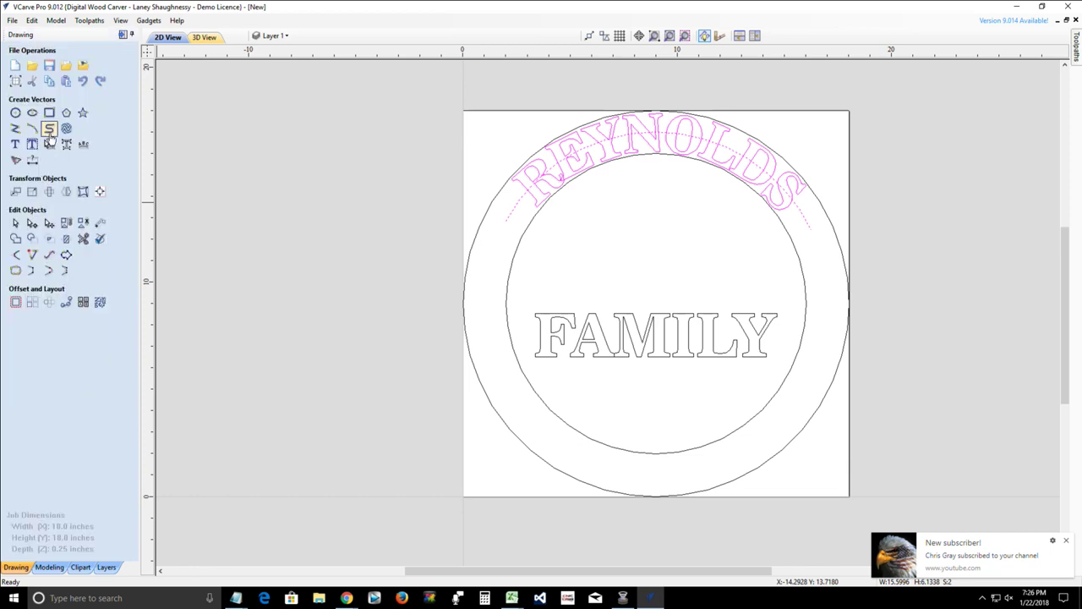
- Nudge the REYNOLDS arc text slightly along its curve, then deselect it
{"action": "left_click", "coordinate": [49, 145]}
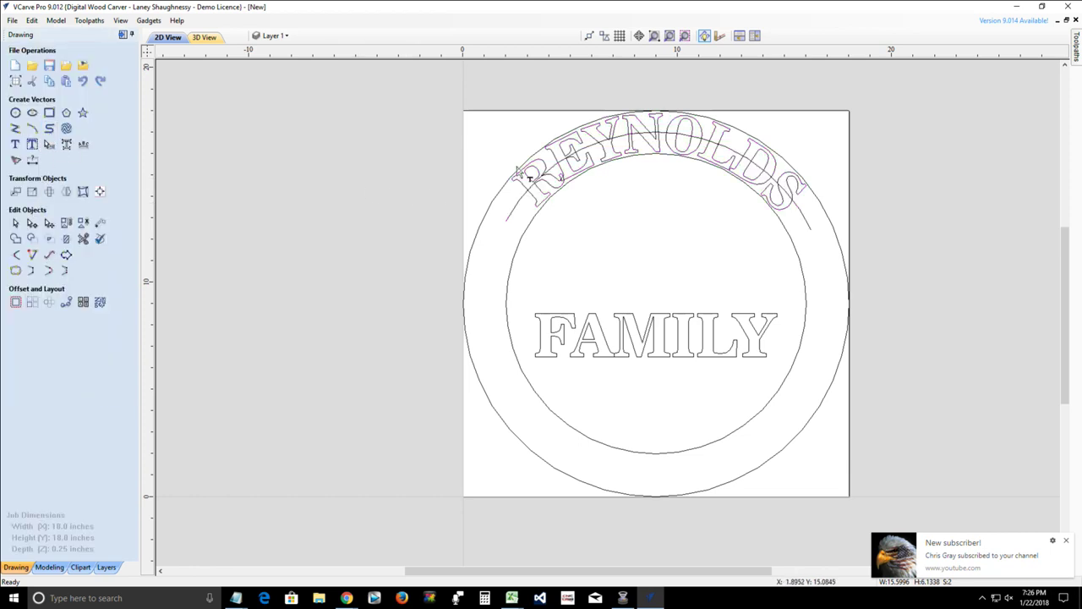
{"action": "left_click", "coordinate": [559, 176]}
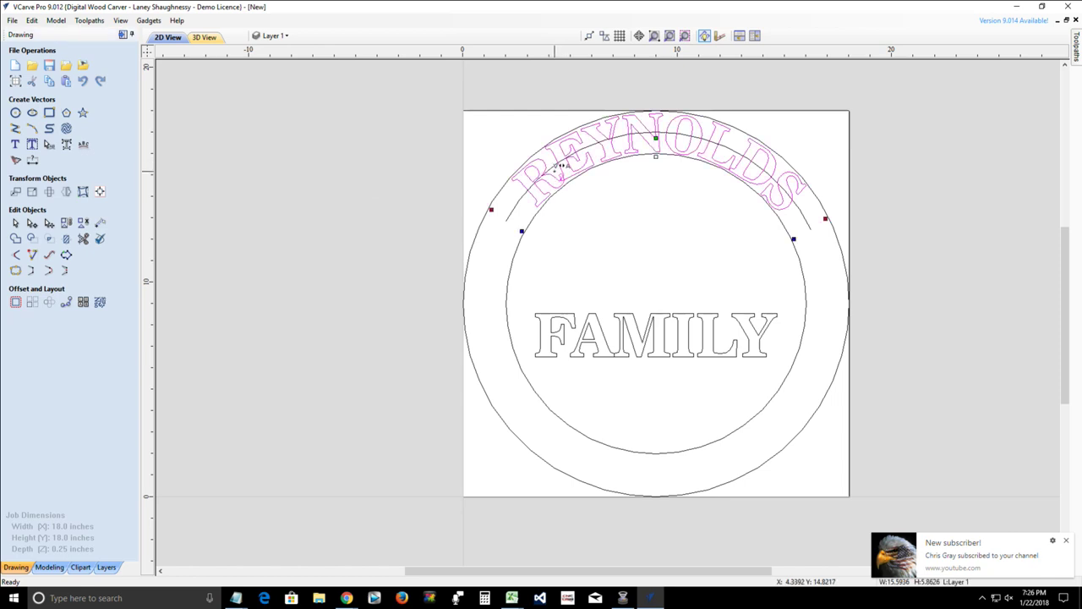
{"action": "left_click_drag", "start_coordinate": [562, 166], "coordinate": [561, 167]}
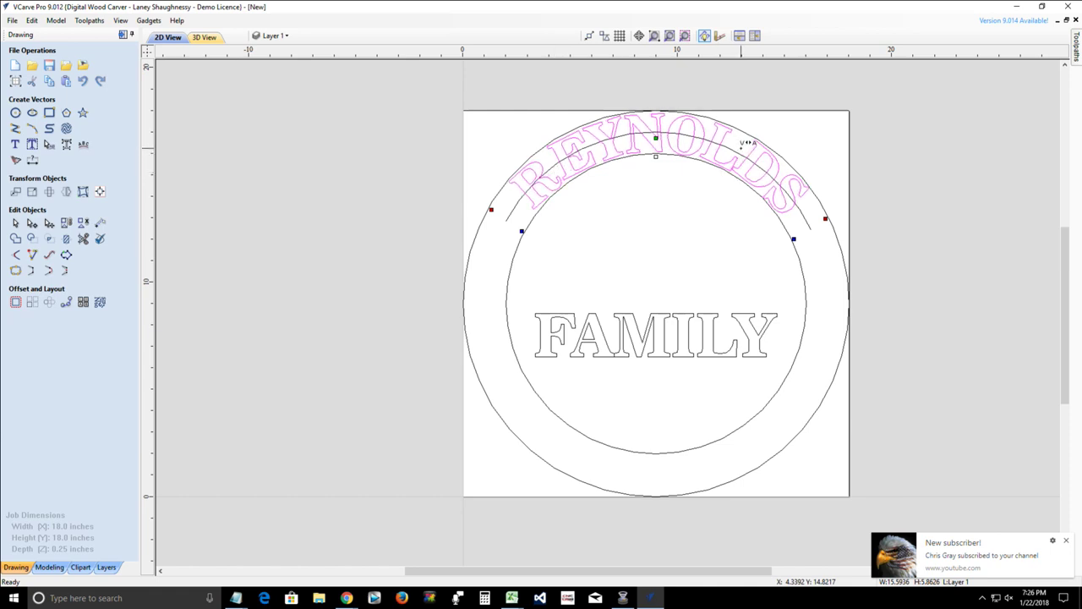
{"action": "left_click", "coordinate": [693, 288]}
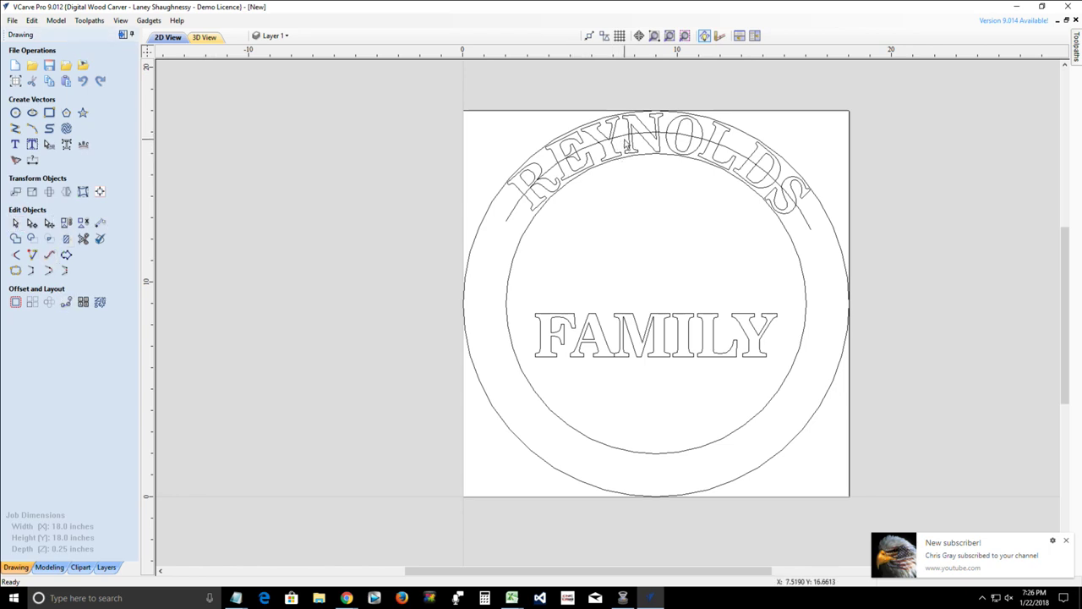
- Undo the recent REYNOLDS layout changes back to the earlier ring, removing the leftover partial arc
{"action": "left_click", "coordinate": [628, 146]}
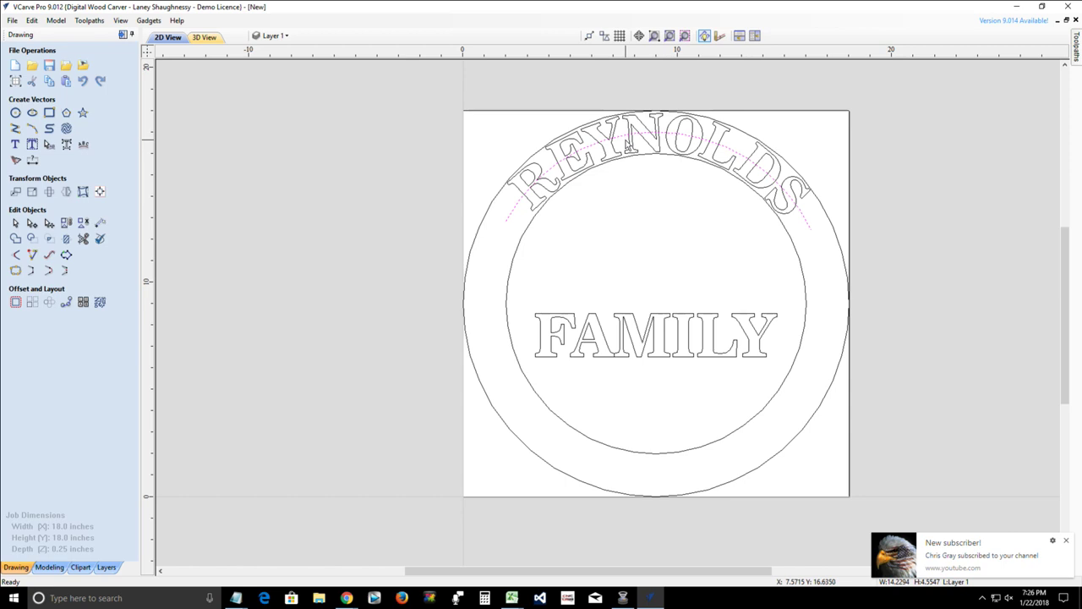
{"action": "left_click", "coordinate": [83, 81]}
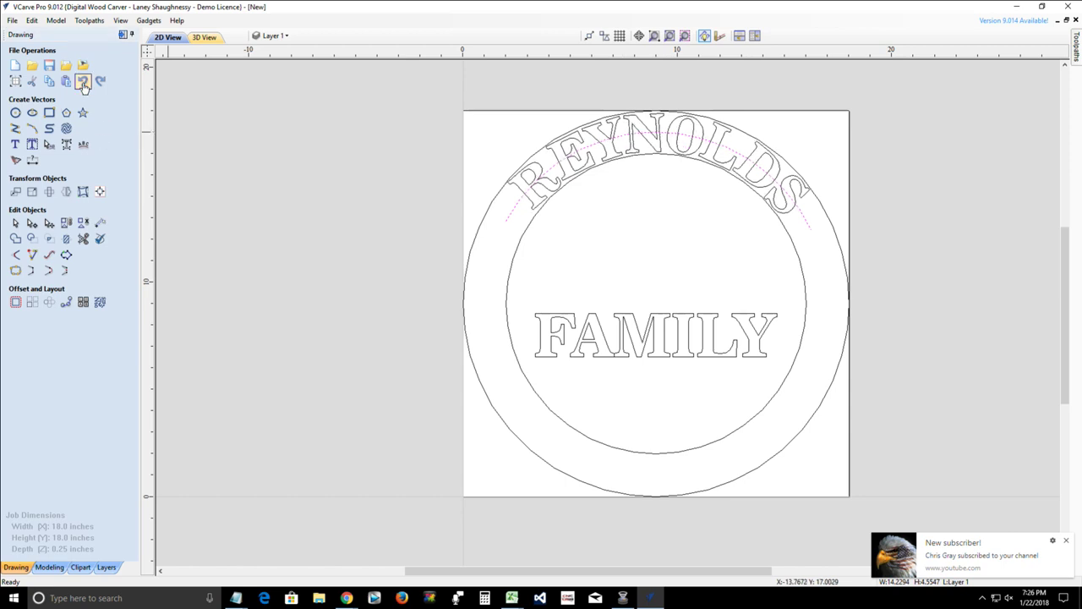
{"action": "left_click", "coordinate": [83, 81]}
{"action": "left_click", "coordinate": [83, 81]}
{"action": "left_click", "coordinate": [83, 82]}
{"action": "left_click", "coordinate": [83, 82]}
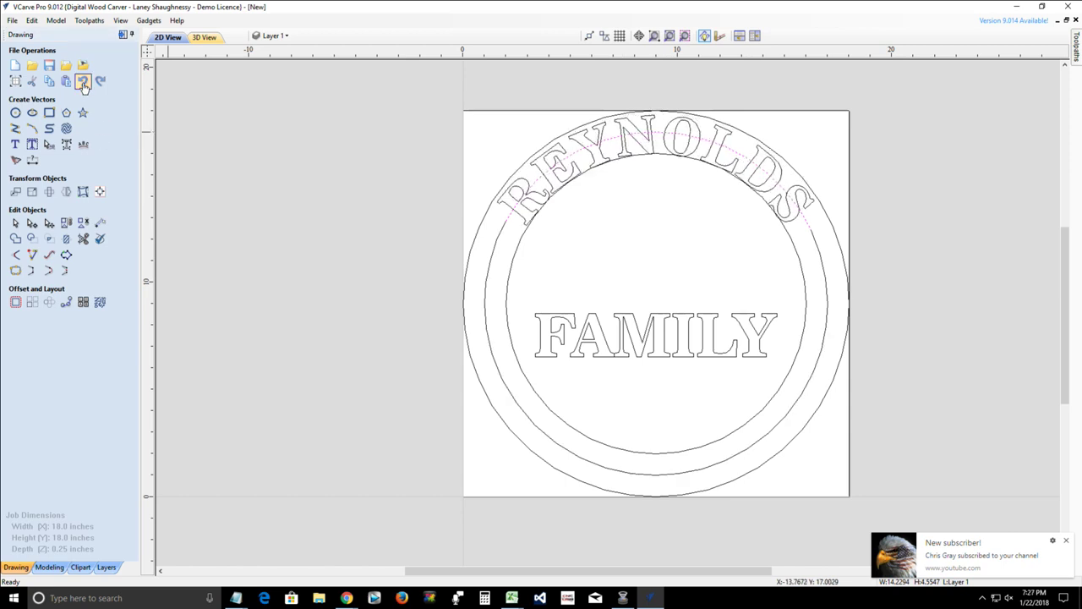
{"action": "left_click", "coordinate": [83, 81]}
{"action": "left_click", "coordinate": [83, 81]}
{"action": "left_click", "coordinate": [83, 81]}
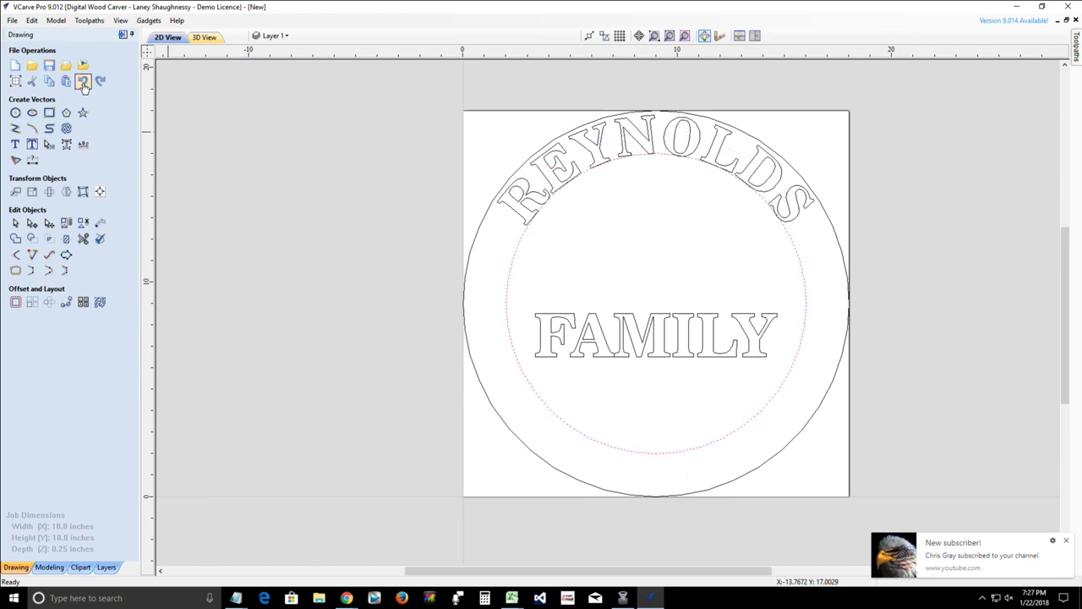
{"action": "left_click", "coordinate": [83, 81]}
{"action": "left_click", "coordinate": [83, 82]}
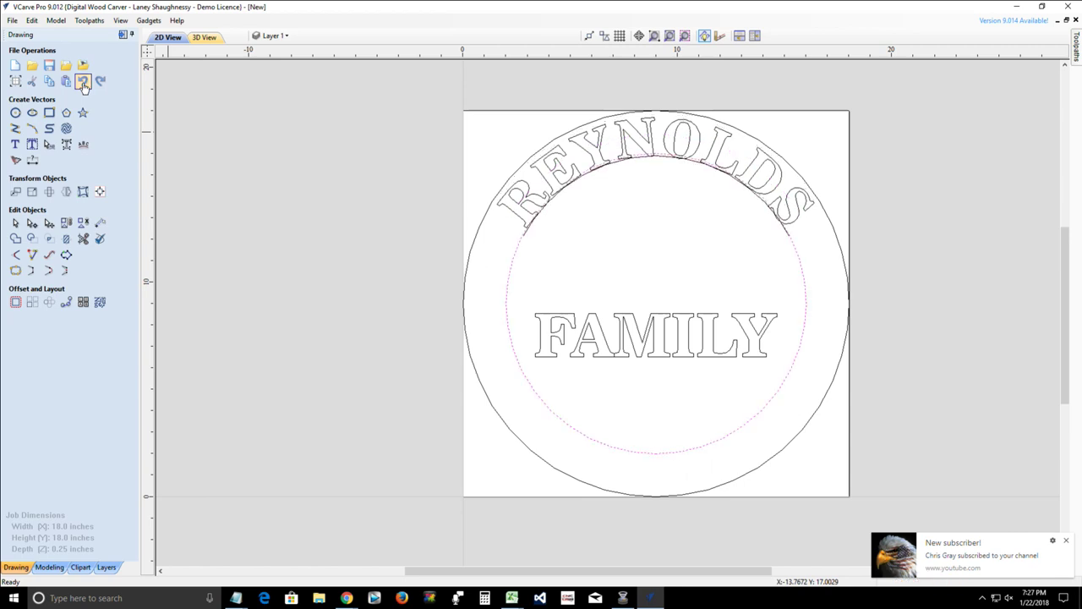
{"action": "left_click", "coordinate": [83, 82]}
{"action": "left_click", "coordinate": [83, 81]}
{"action": "left_click", "coordinate": [83, 81]}
{"action": "left_click", "coordinate": [83, 81]}
{"action": "left_click", "coordinate": [83, 81]}
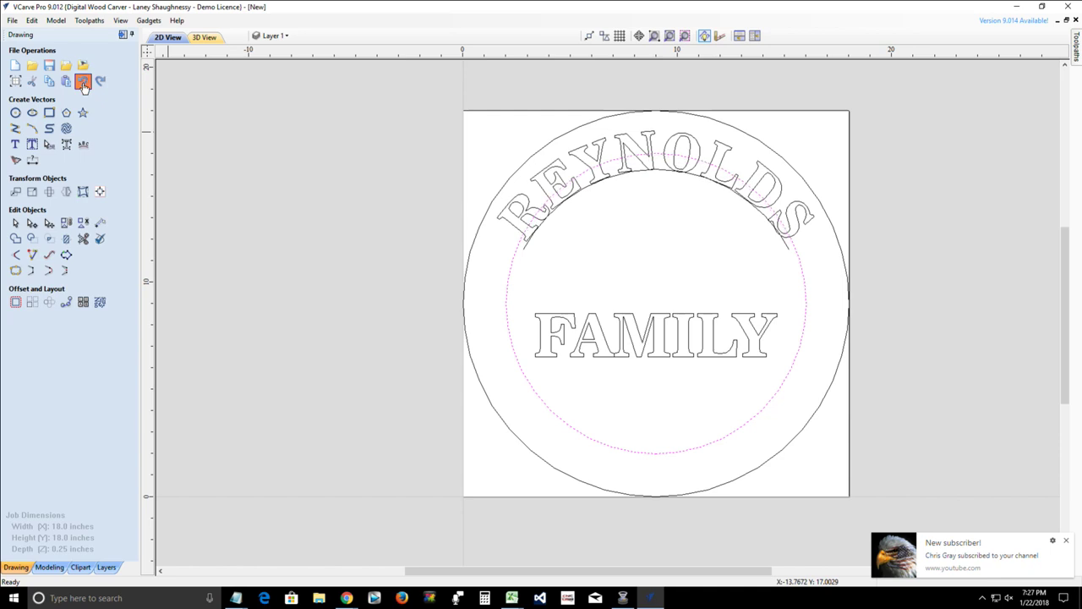
{"action": "left_click", "coordinate": [83, 81]}
{"action": "left_click", "coordinate": [83, 81]}
{"action": "left_click", "coordinate": [83, 81]}
{"action": "left_click", "coordinate": [83, 82]}
{"action": "left_click", "coordinate": [83, 81]}
{"action": "left_click", "coordinate": [83, 81]}
{"action": "left_click", "coordinate": [82, 81]}
{"action": "left_click", "coordinate": [83, 81]}
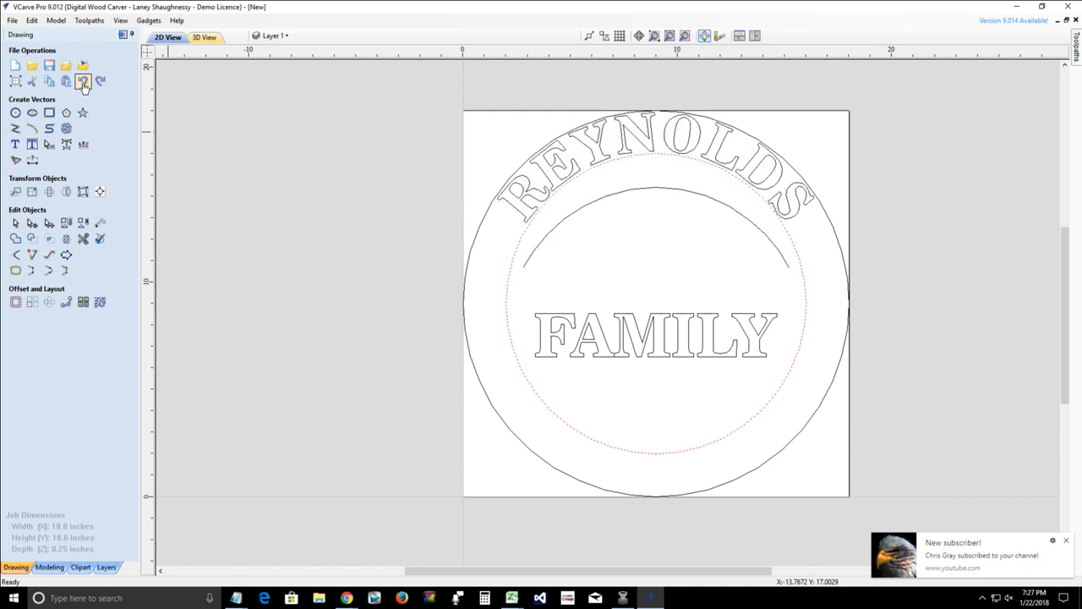
{"action": "left_click", "coordinate": [83, 81]}
{"action": "left_click", "coordinate": [82, 81]}
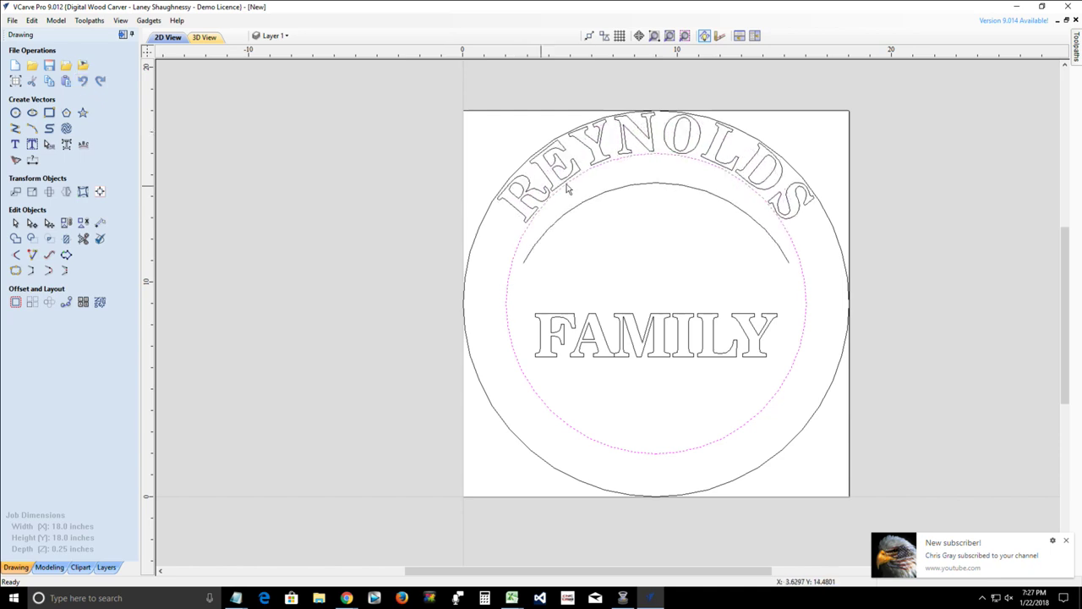
{"action": "key", "text": "ctrl+z"}
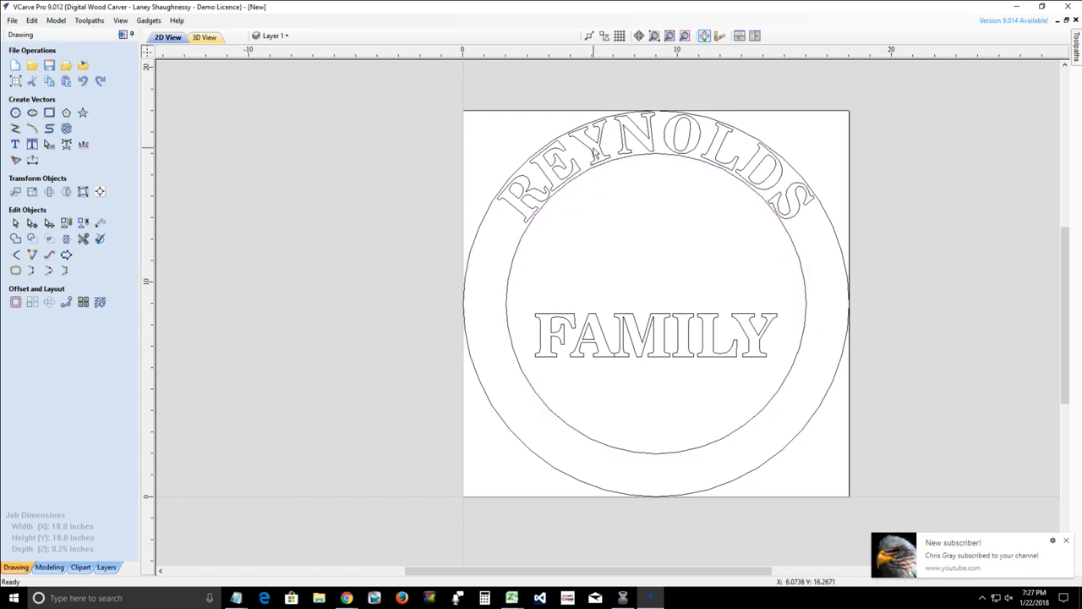
- Test-bend the REYNOLDS arc and restore it, then select the FAMILY text
{"action": "left_click", "coordinate": [595, 155]}
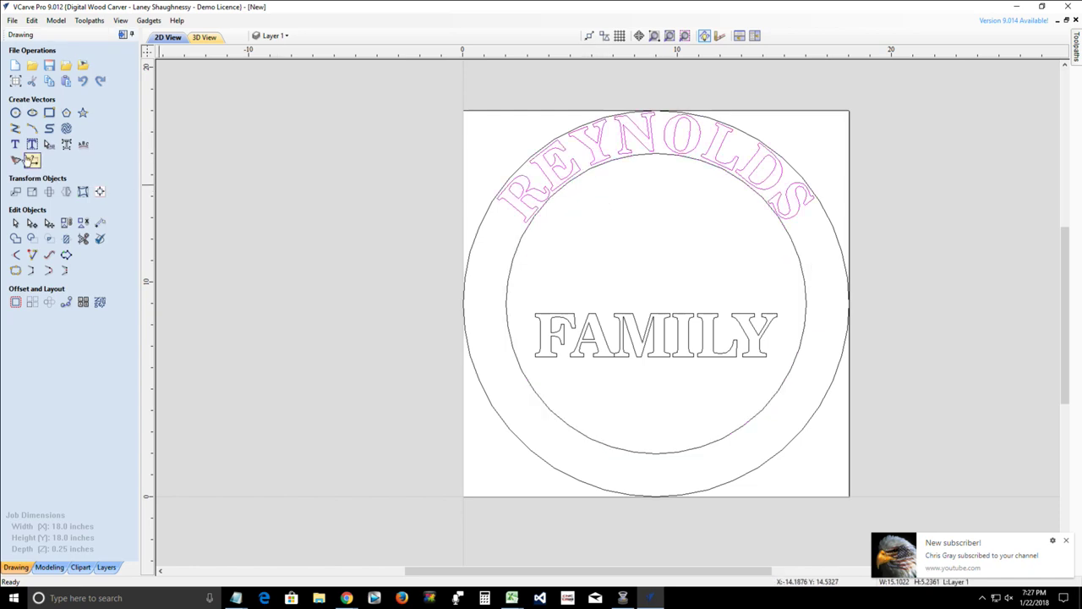
{"action": "left_click", "coordinate": [49, 145]}
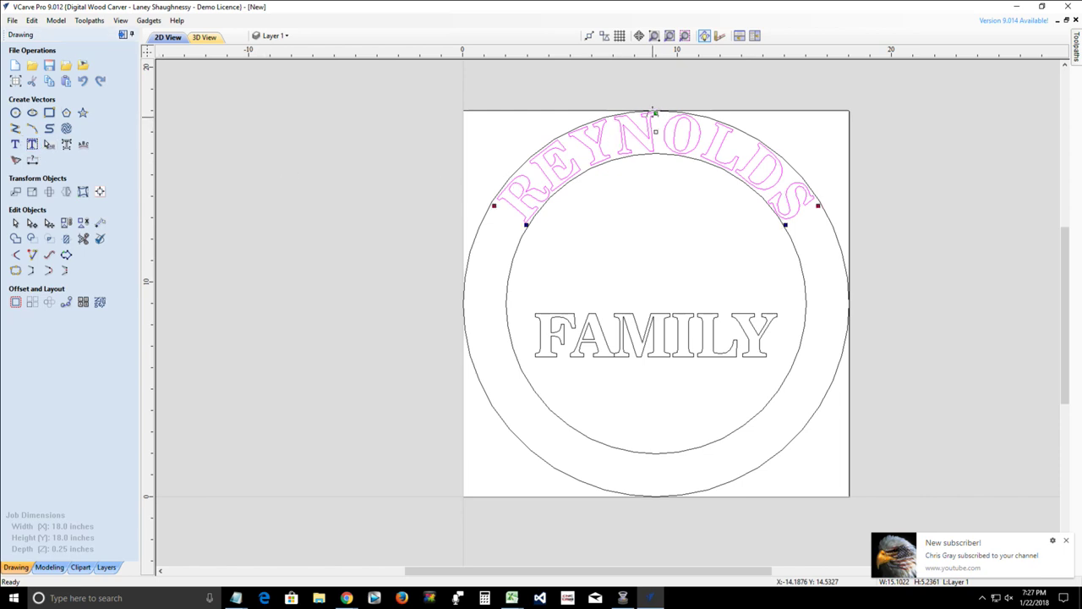
{"action": "mouse_move", "coordinate": [653, 110]}
{"action": "left_mouse_down"}
{"action": "mouse_move", "coordinate": [654, 170]}
{"action": "mouse_move", "coordinate": [656, 110]}
{"action": "left_mouse_up"}
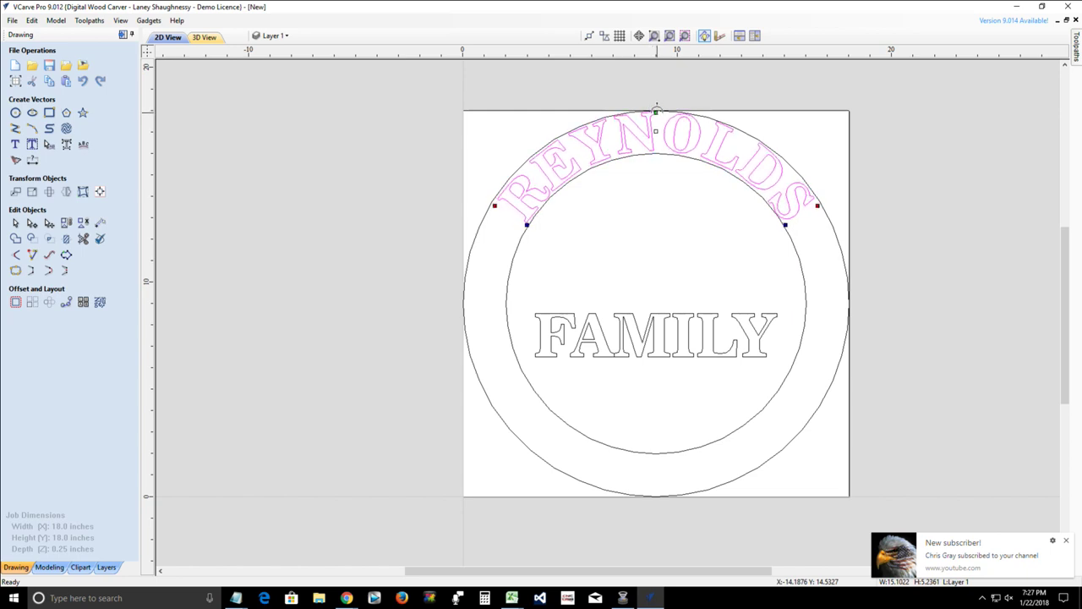
{"action": "left_click", "coordinate": [631, 442]}
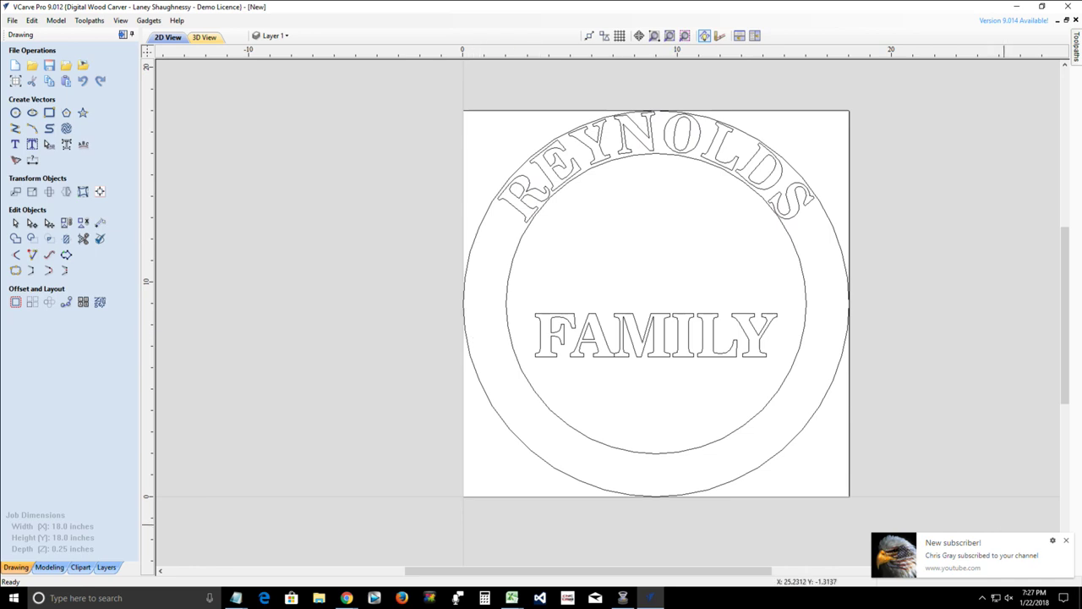
{"action": "left_click", "coordinate": [1069, 542]}
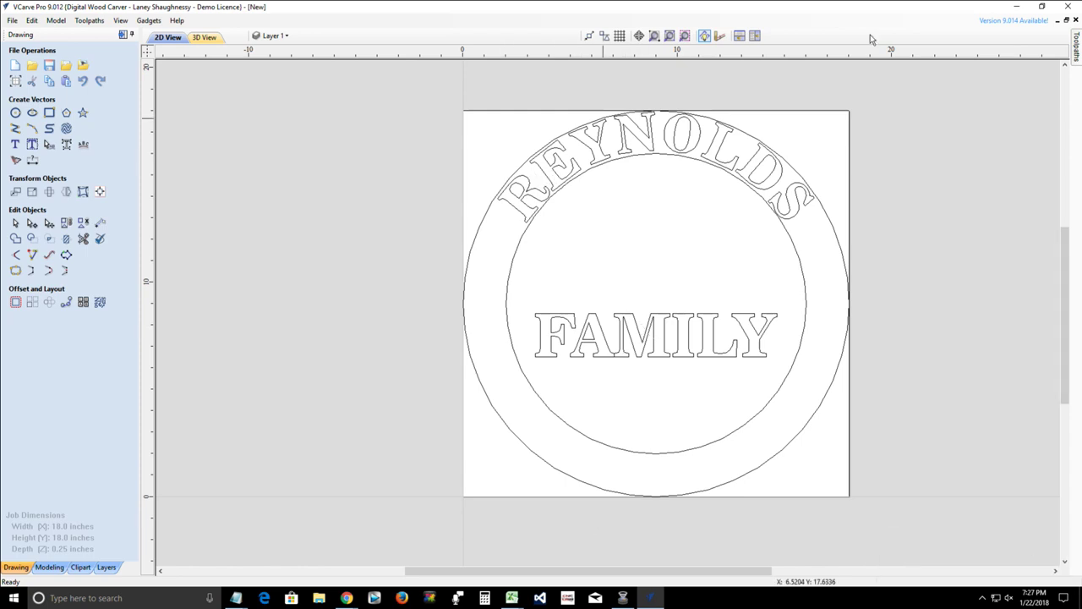
{"action": "left_click", "coordinate": [645, 342]}
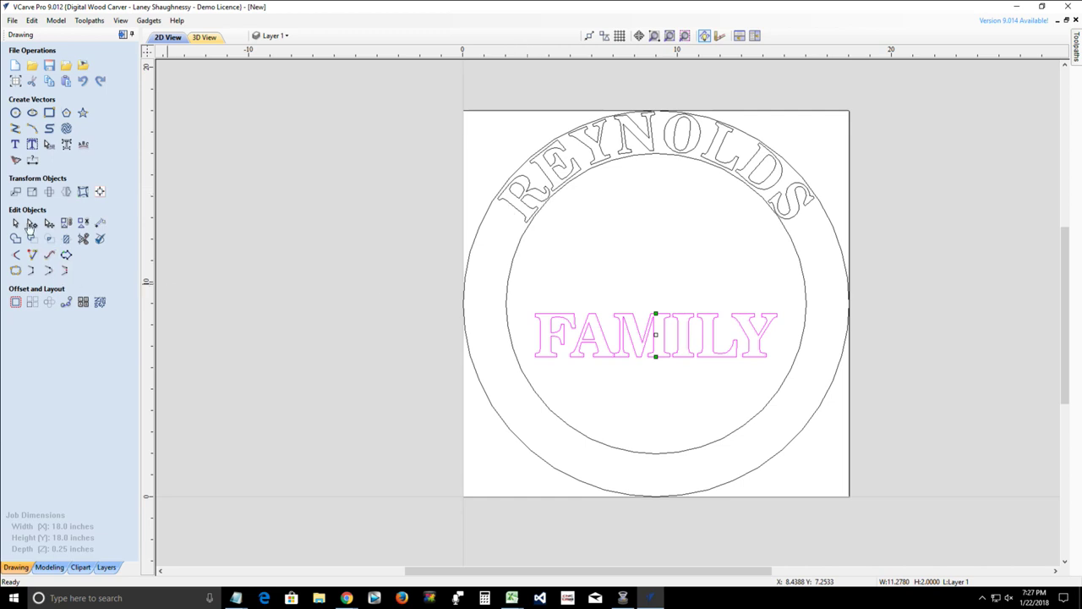
- Change the FAMILY text height from 2.0 to 1.75 inches
{"action": "left_click", "coordinate": [15, 145]}
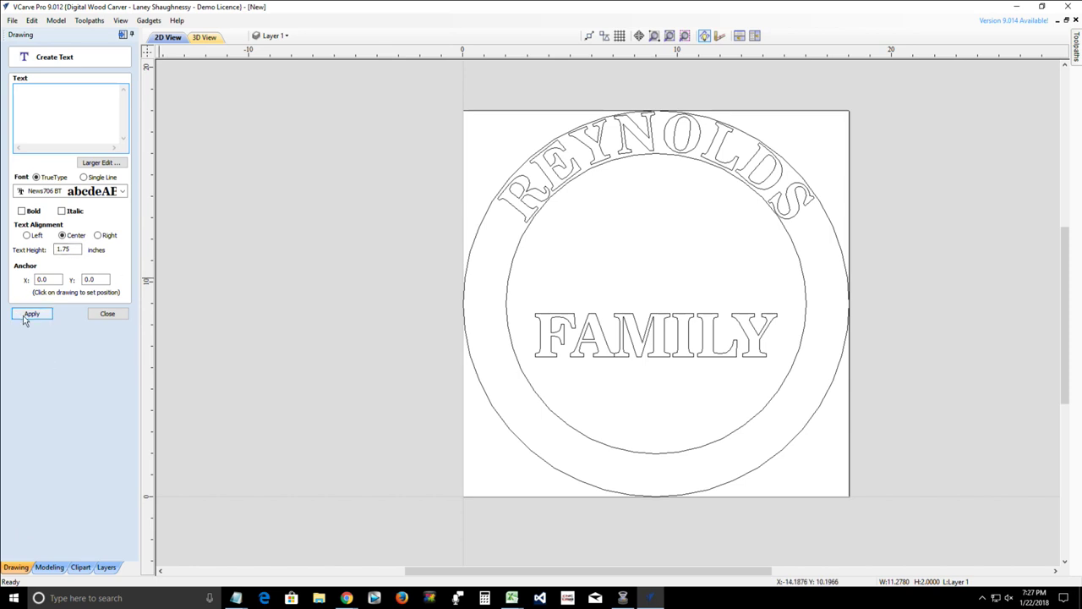
{"action": "left_click", "coordinate": [580, 338]}
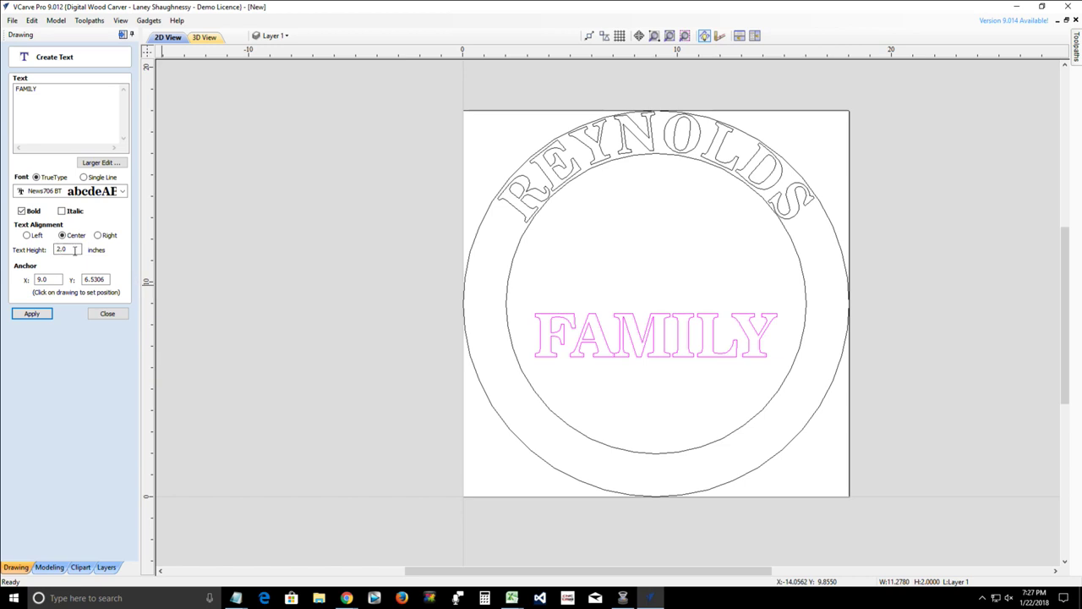
{"action": "left_click_drag", "start_coordinate": [78, 249], "coordinate": [15, 251]}
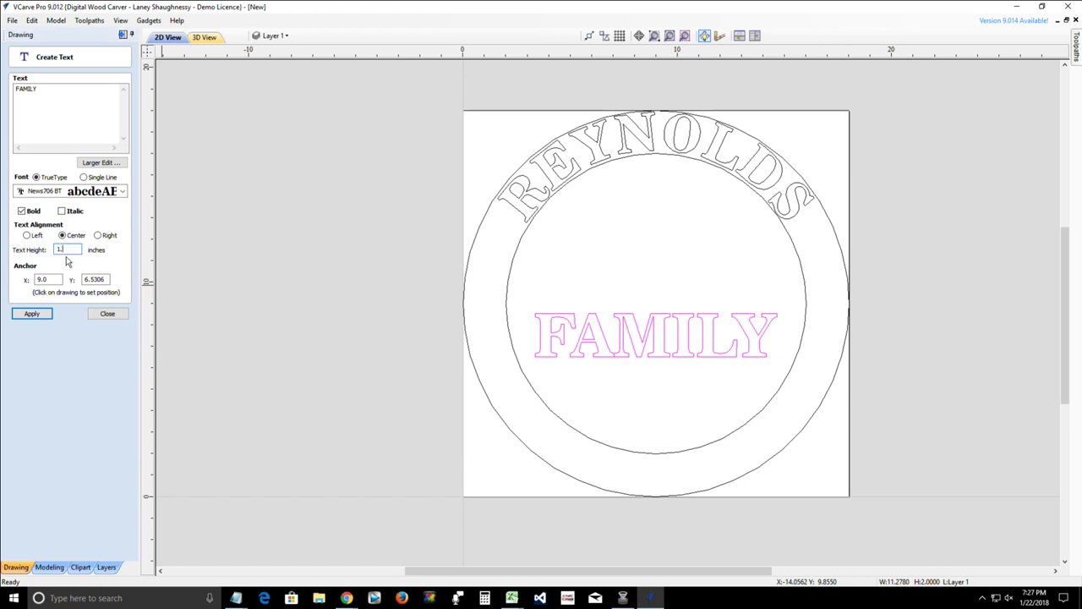
{"action": "type", "text": "1.75"}
{"action": "left_click", "coordinate": [37, 318]}
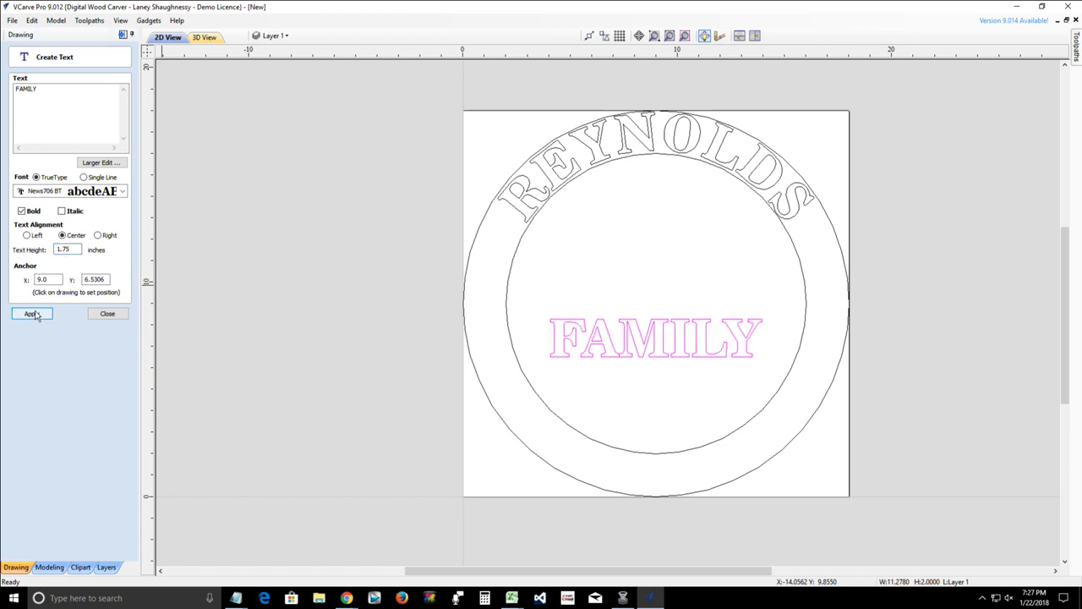
{"action": "left_click", "coordinate": [107, 313]}
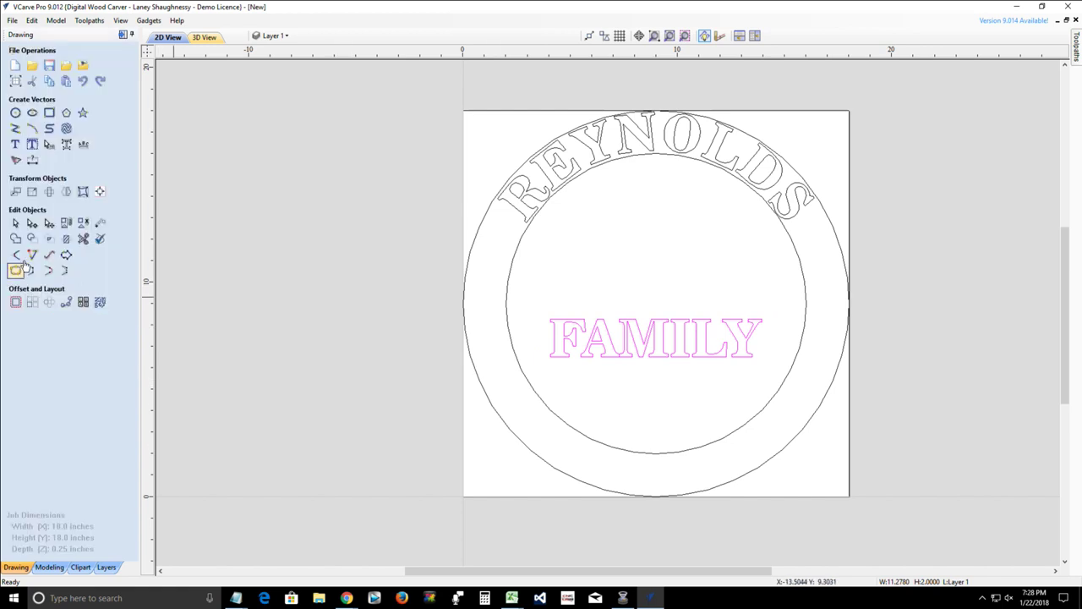
- Arc FAMILY along the ring's bottom band, fine-tune the curve, and undo an accidental slide
{"action": "left_click", "coordinate": [49, 145]}
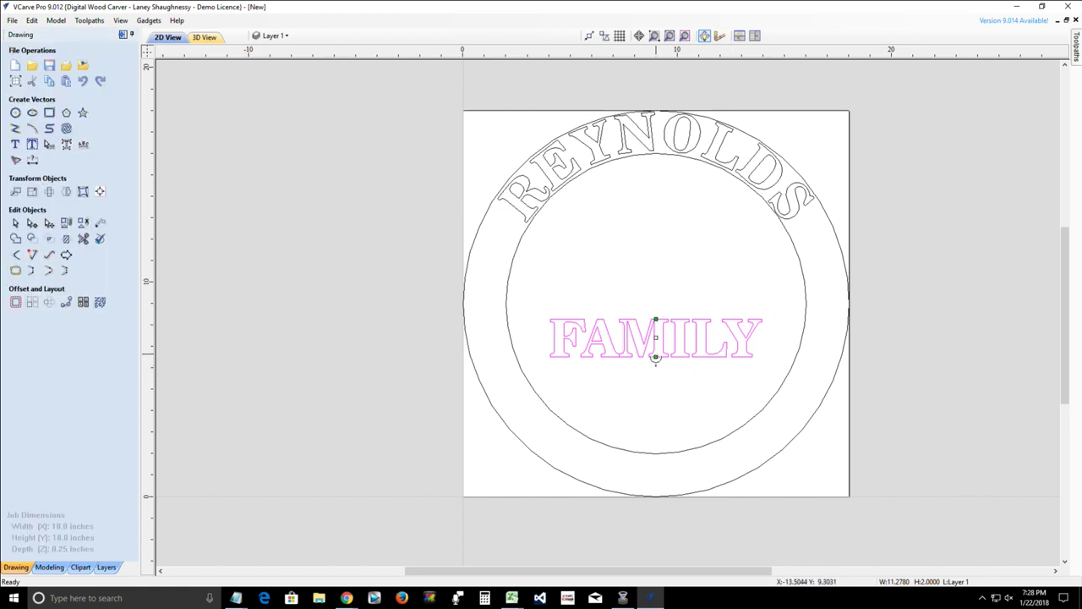
{"action": "left_click_drag", "start_coordinate": [656, 357], "coordinate": [665, 478]}
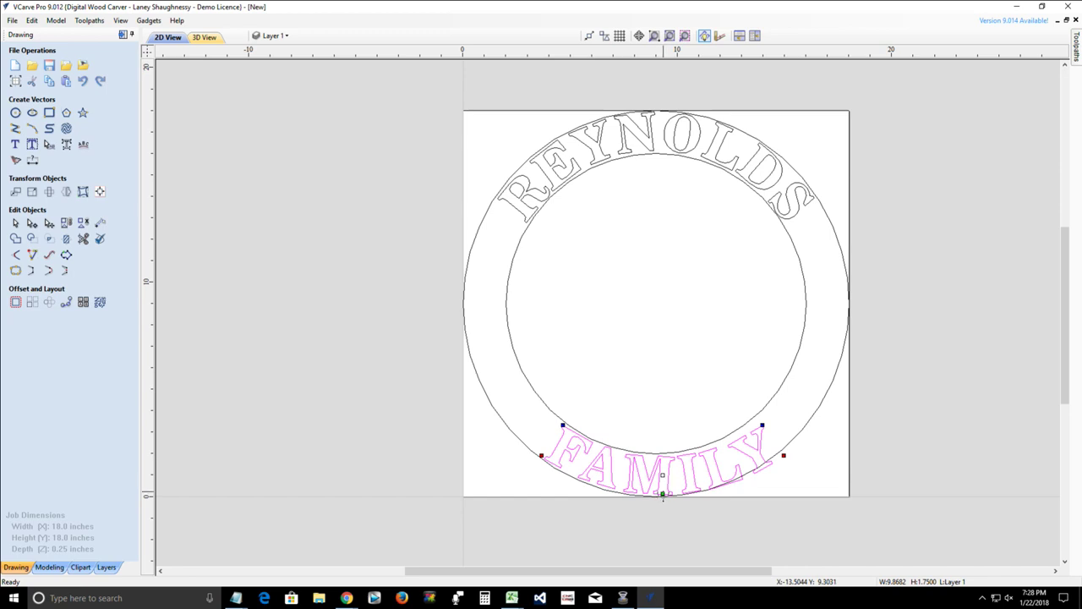
{"action": "left_click_drag", "start_coordinate": [663, 499], "coordinate": [663, 496]}
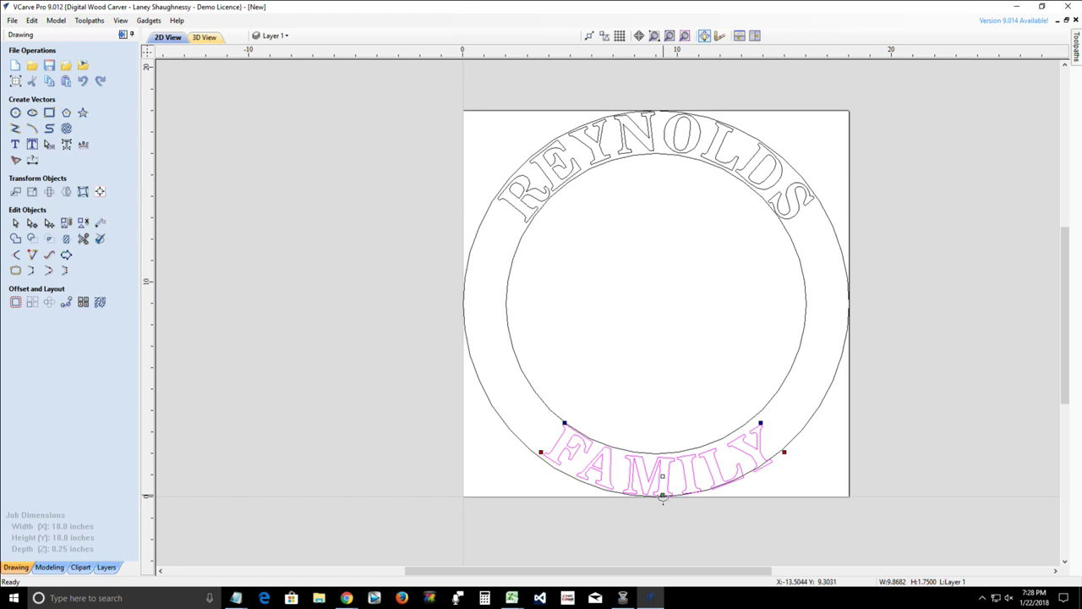
{"action": "left_click_drag", "start_coordinate": [663, 499], "coordinate": [661, 500]}
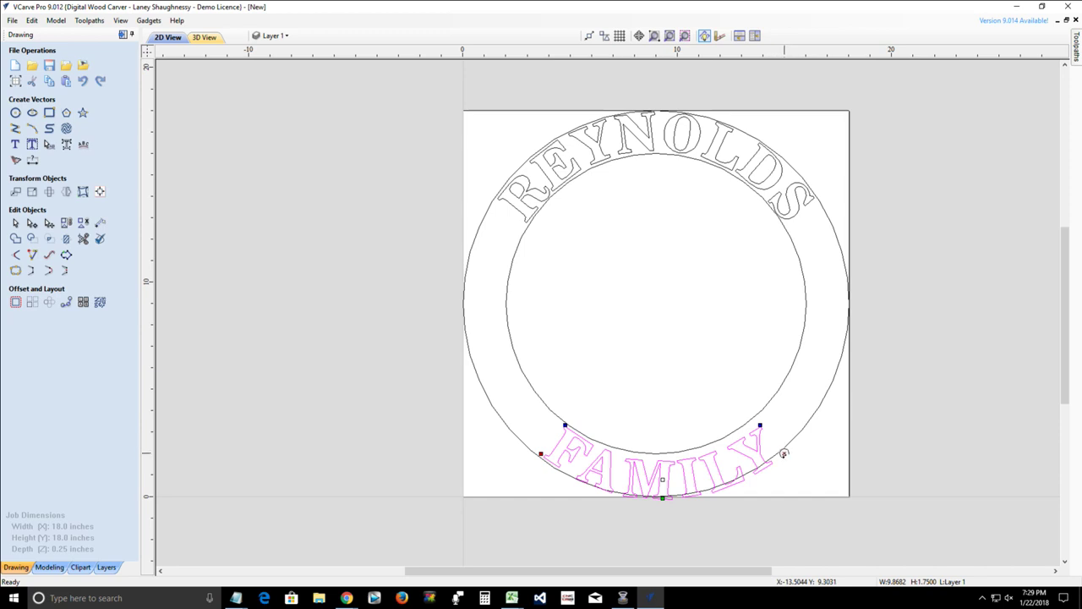
{"action": "left_click_drag", "start_coordinate": [784, 454], "coordinate": [762, 481]}
{"action": "left_click", "coordinate": [83, 80]}
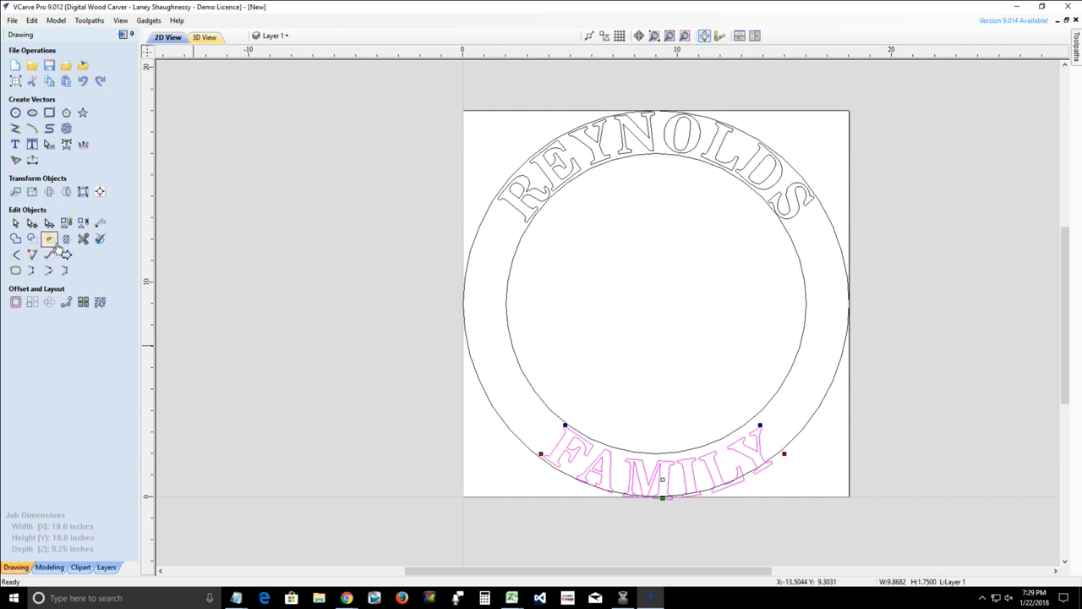
- Snap the FAMILY rotation pivot onto the F's corner at X 3.7606, Y 1.8493
{"action": "left_click", "coordinate": [49, 193]}
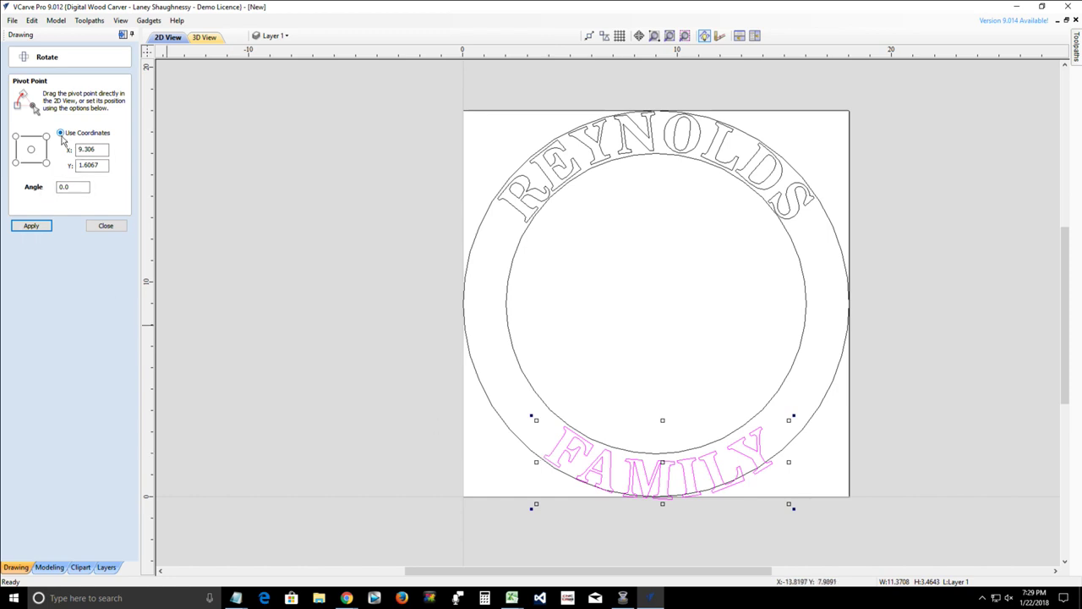
{"action": "left_click", "coordinate": [97, 150]}
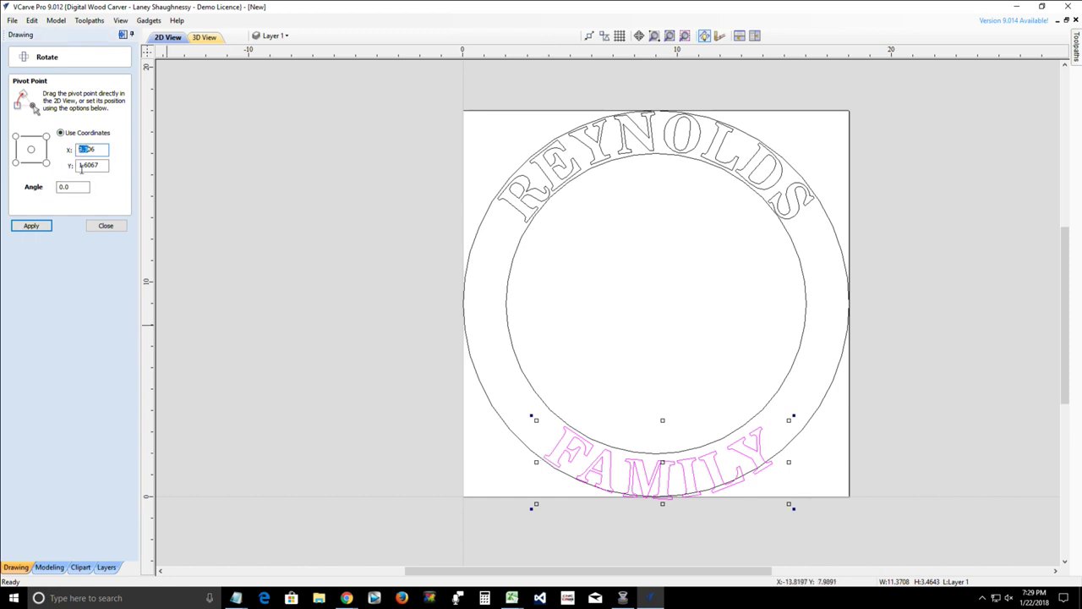
{"action": "left_click", "coordinate": [104, 227]}
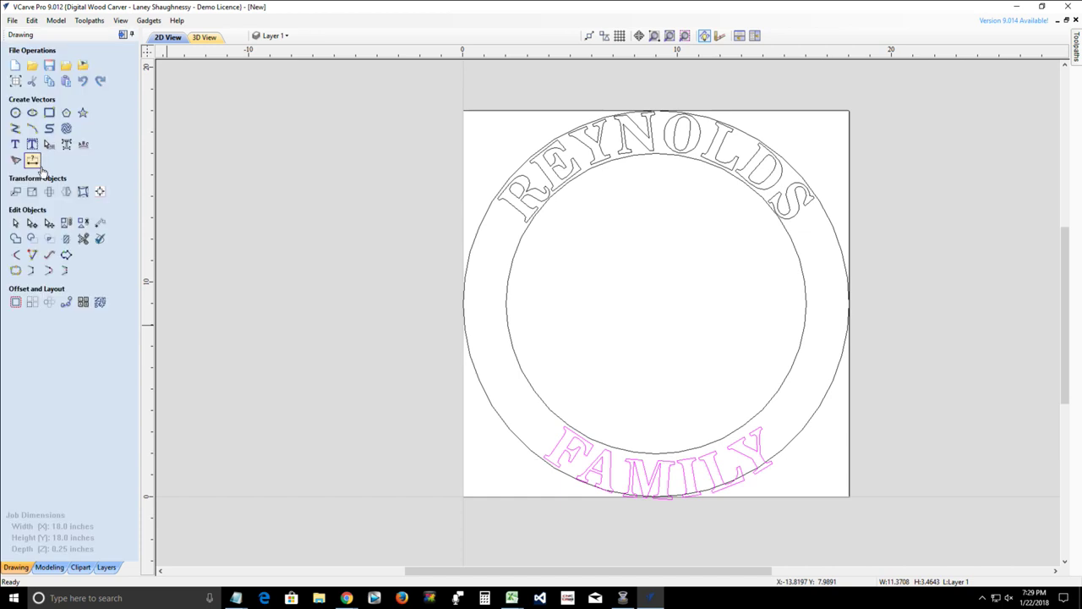
{"action": "left_click", "coordinate": [51, 193]}
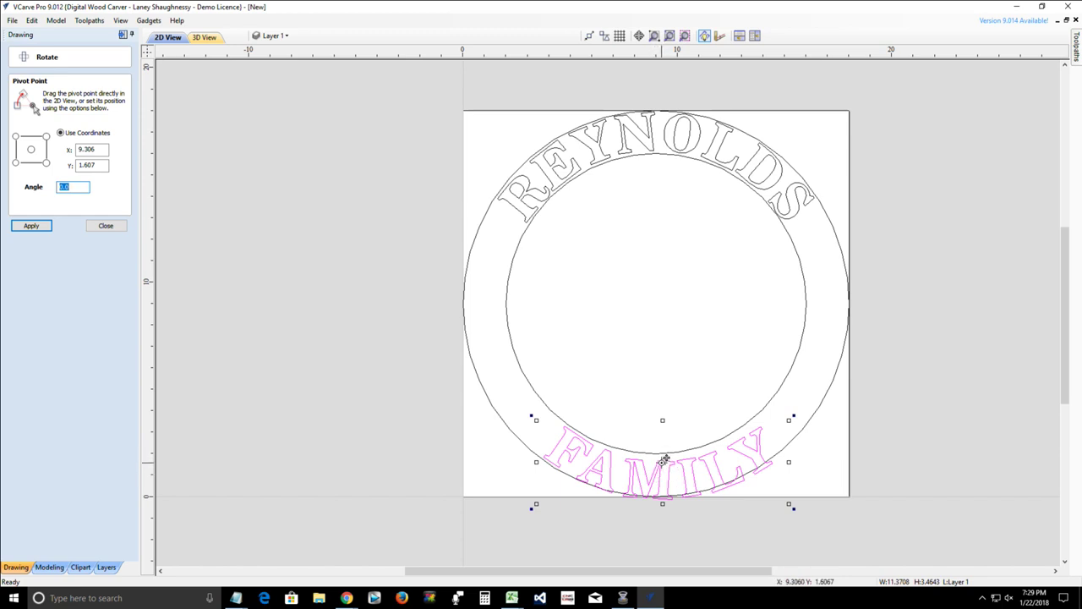
{"action": "left_click_drag", "start_coordinate": [662, 461], "coordinate": [544, 457]}
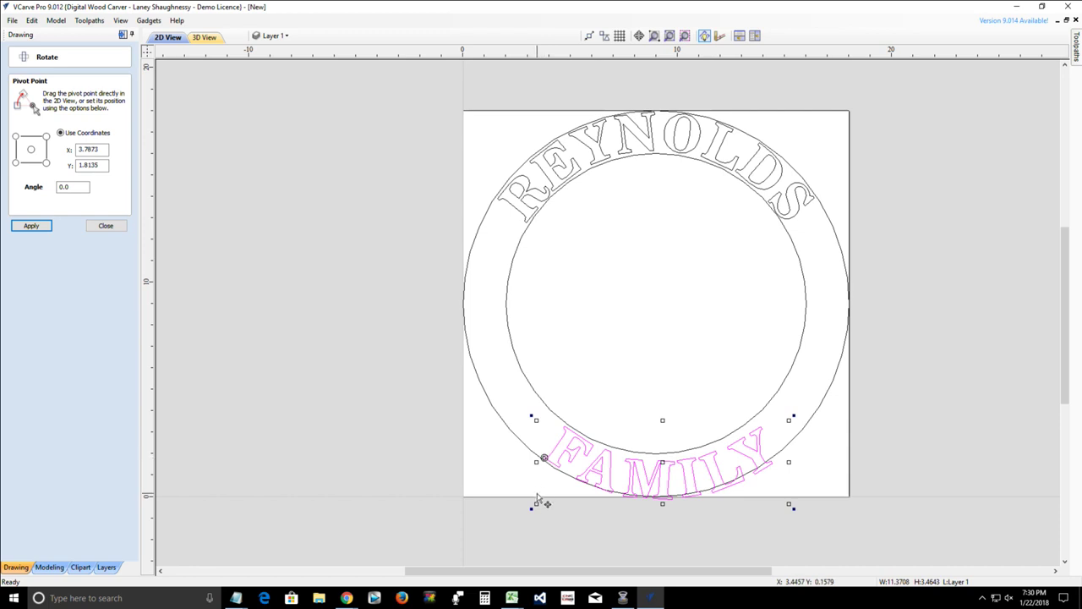
{"action": "left_click", "coordinate": [590, 38]}
{"action": "scroll", "coordinate": [544, 464], "scroll_direction": "up", "scroll_amount": 8}
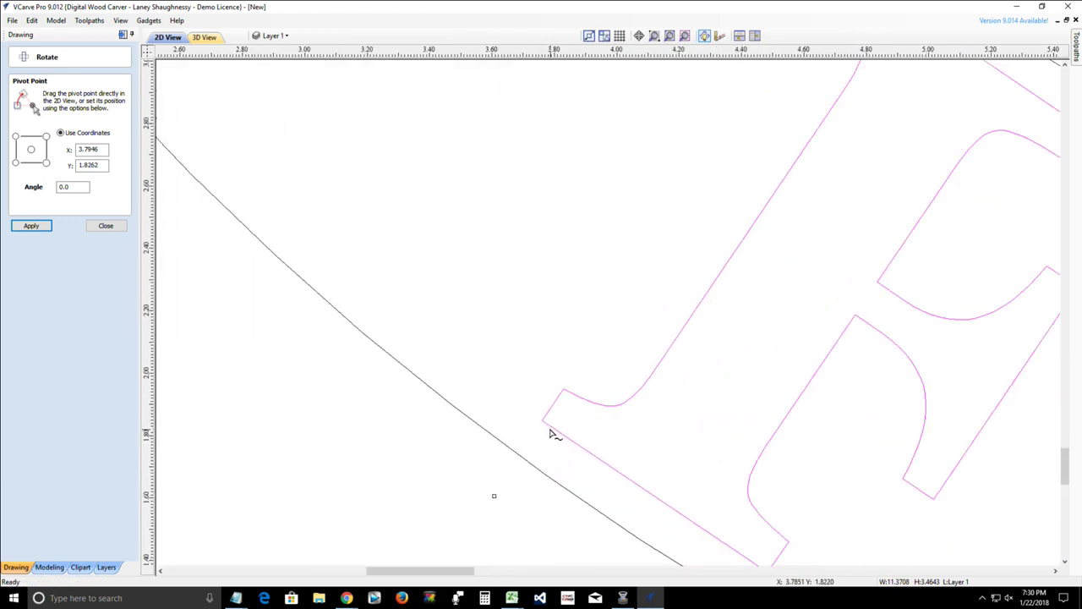
{"action": "left_click_drag", "start_coordinate": [553, 432], "coordinate": [545, 422]}
{"action": "scroll", "coordinate": [568, 499], "scroll_direction": "down", "scroll_amount": 2}
{"action": "scroll", "coordinate": [562, 484], "scroll_direction": "up", "scroll_amount": 1}
{"action": "scroll", "coordinate": [562, 482], "scroll_direction": "down", "scroll_amount": 12}
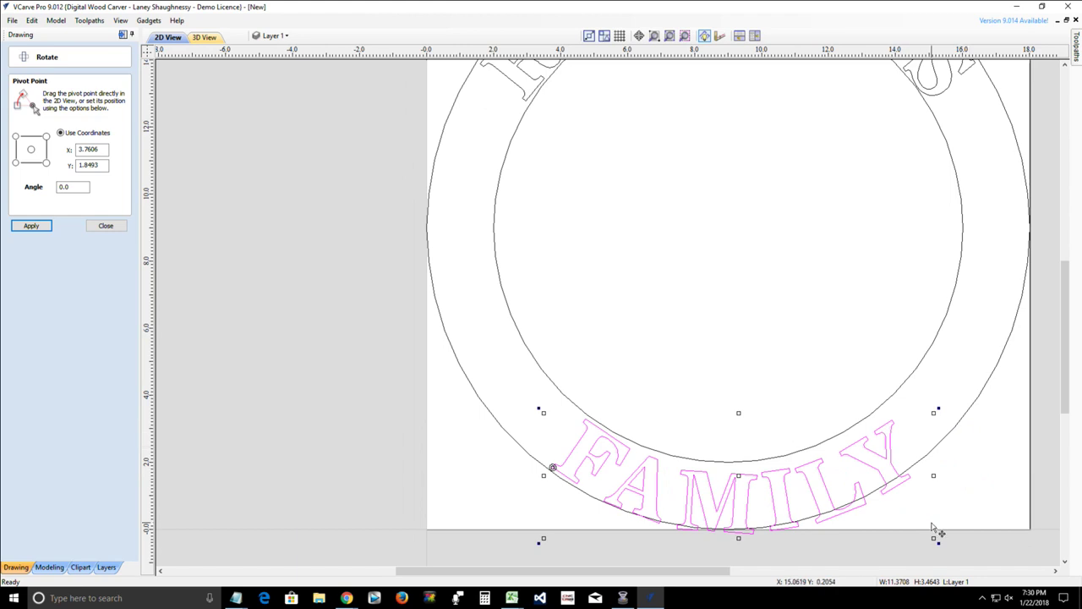
- Rotate FAMILY about 2.46 degrees around the pivot, then zoom to the whole job
{"action": "left_click_drag", "start_coordinate": [937, 412], "coordinate": [900, 399]}
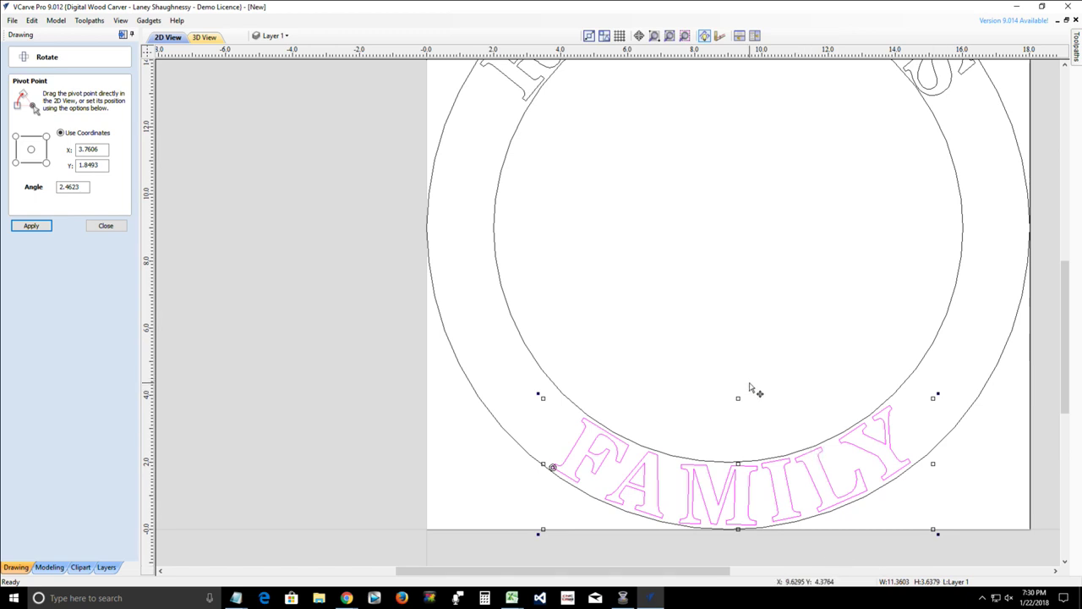
{"action": "key", "text": "Escape"}
{"action": "key", "text": "F4"}
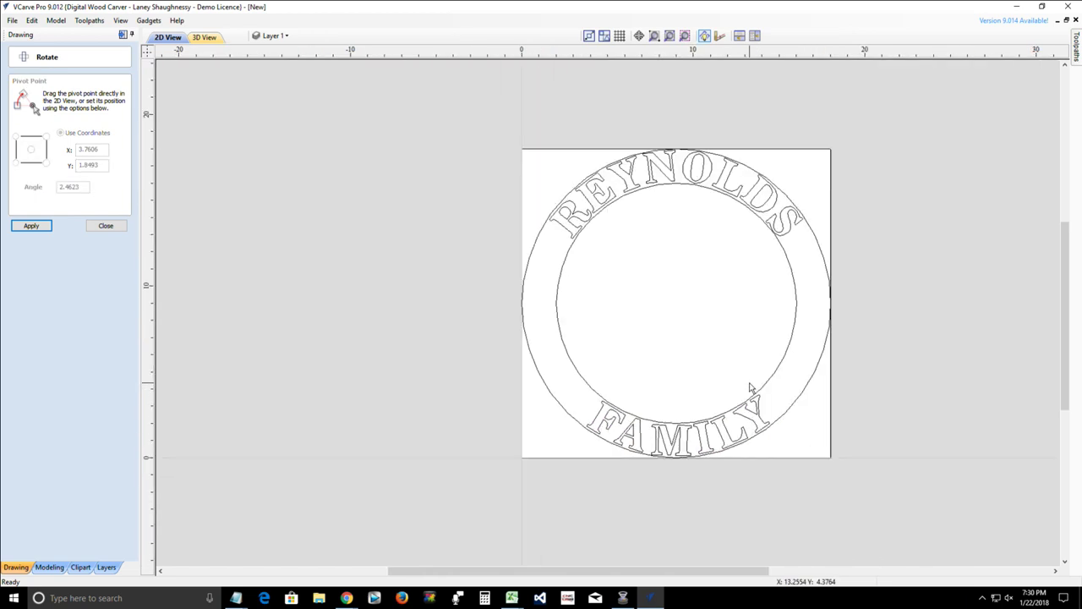
{"action": "scroll", "coordinate": [647, 195], "scroll_direction": "up", "scroll_amount": 2}
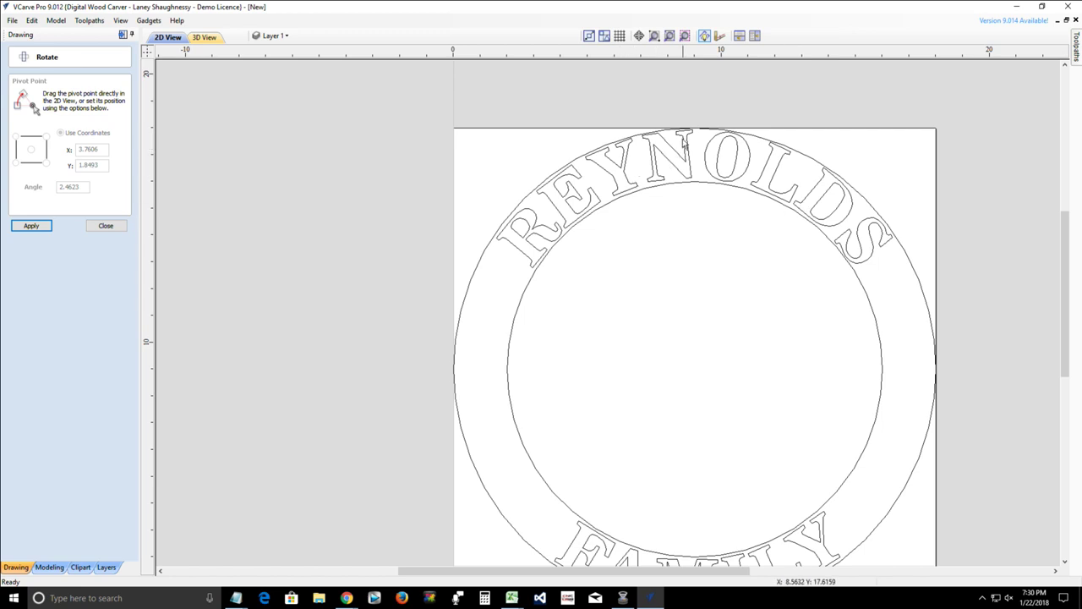
- Close Rotate and drag the REYNOLDS centre handle to spread its arc across the top
{"action": "left_click", "coordinate": [105, 226]}
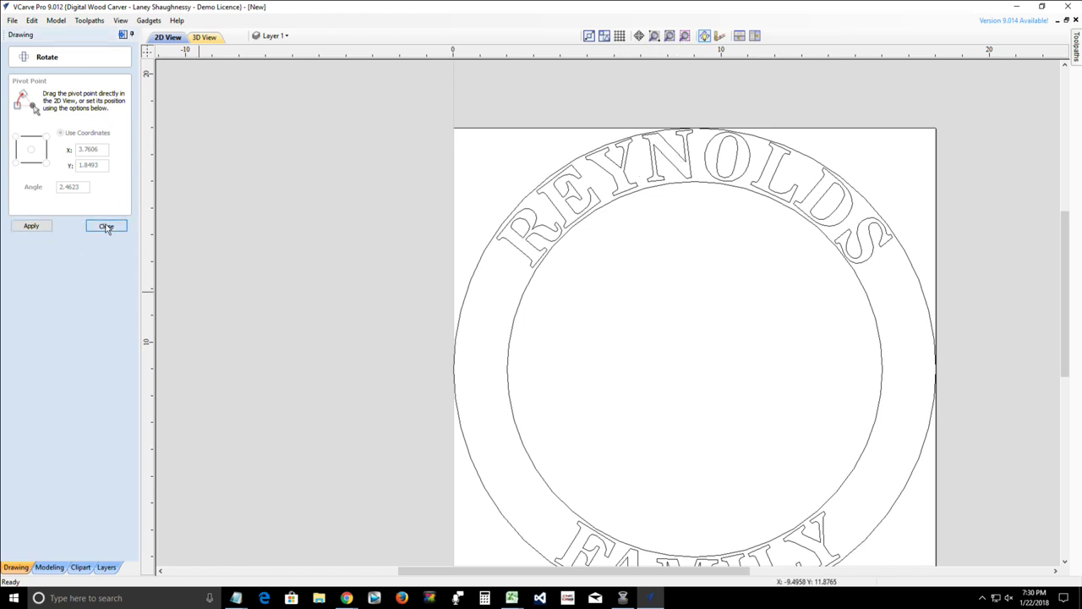
{"action": "left_click", "coordinate": [633, 189]}
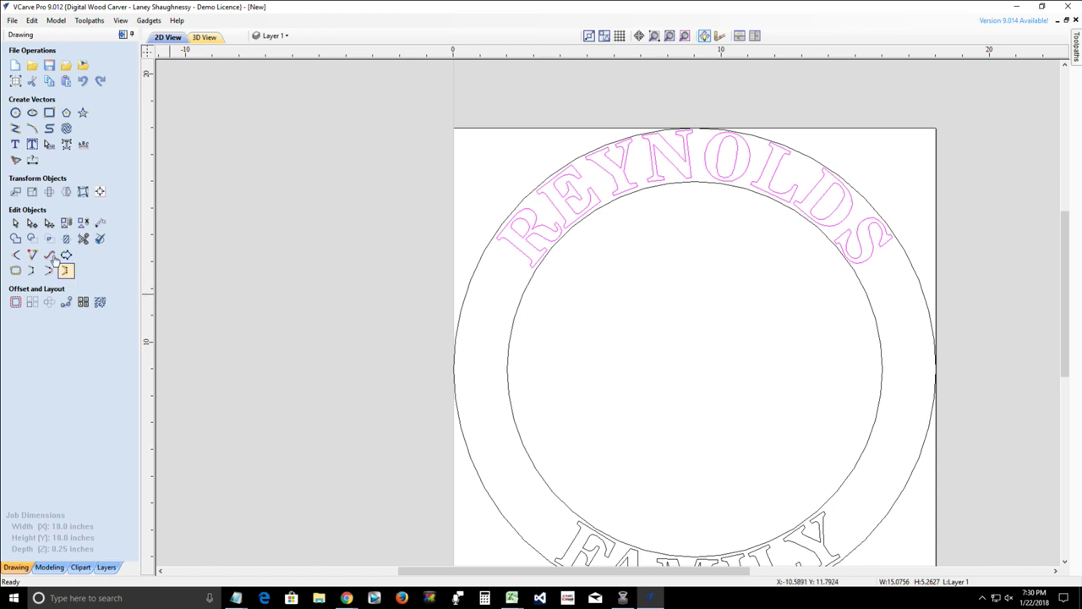
{"action": "left_click", "coordinate": [50, 147]}
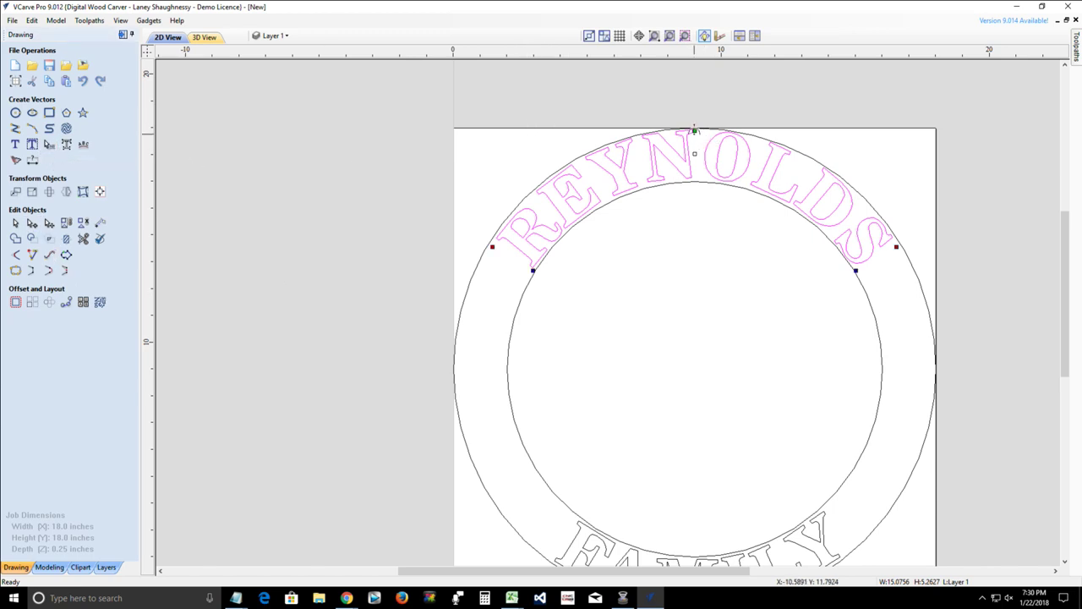
{"action": "left_click_drag", "start_coordinate": [694, 131], "coordinate": [695, 130]}
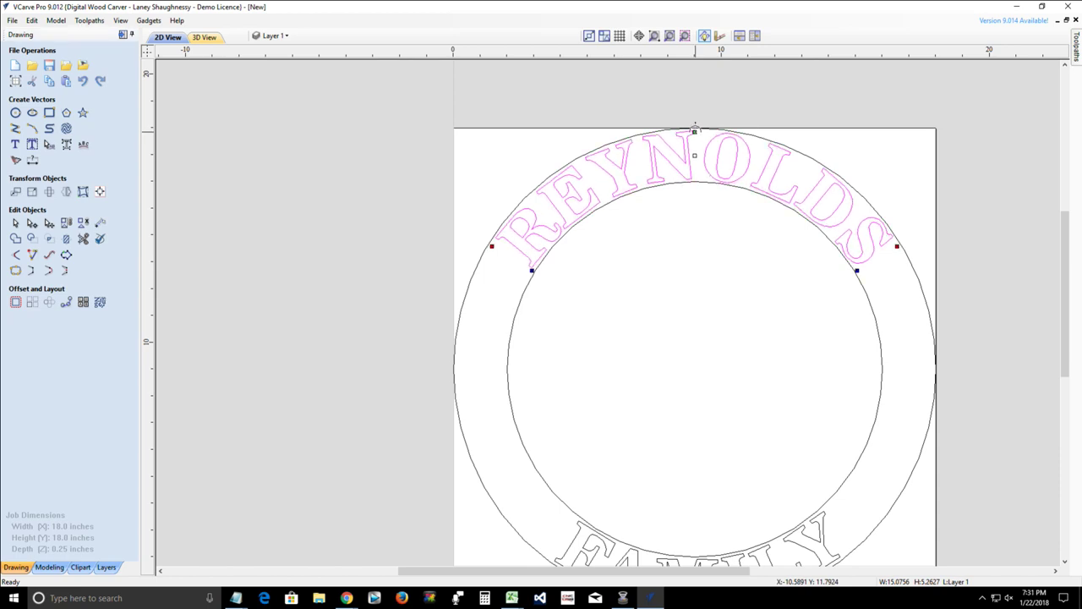
{"action": "left_click", "coordinate": [727, 328]}
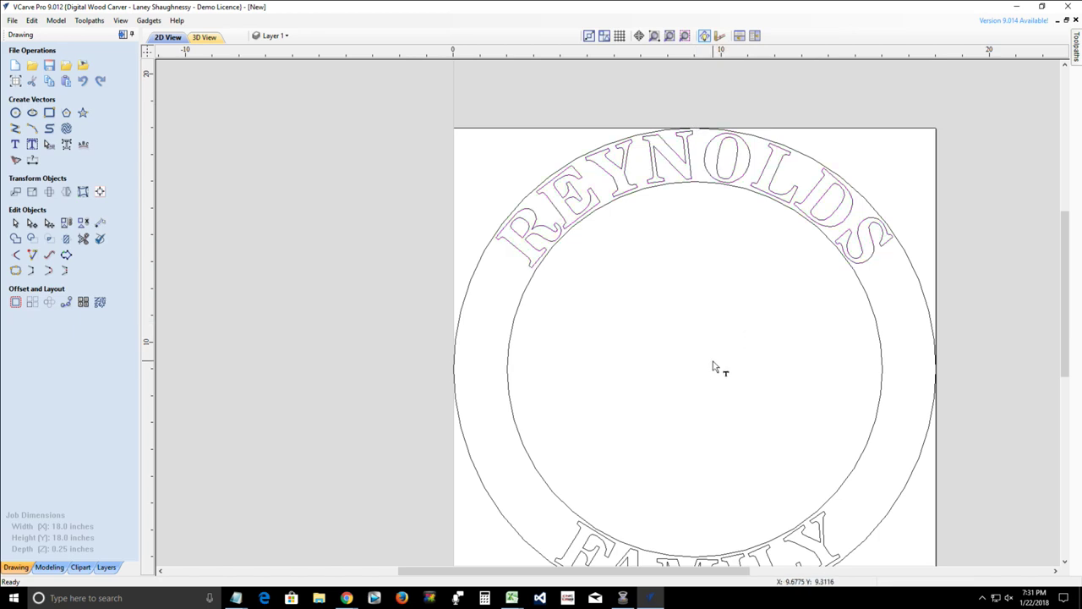
{"action": "scroll", "coordinate": [711, 293], "scroll_direction": "down", "scroll_amount": 3}
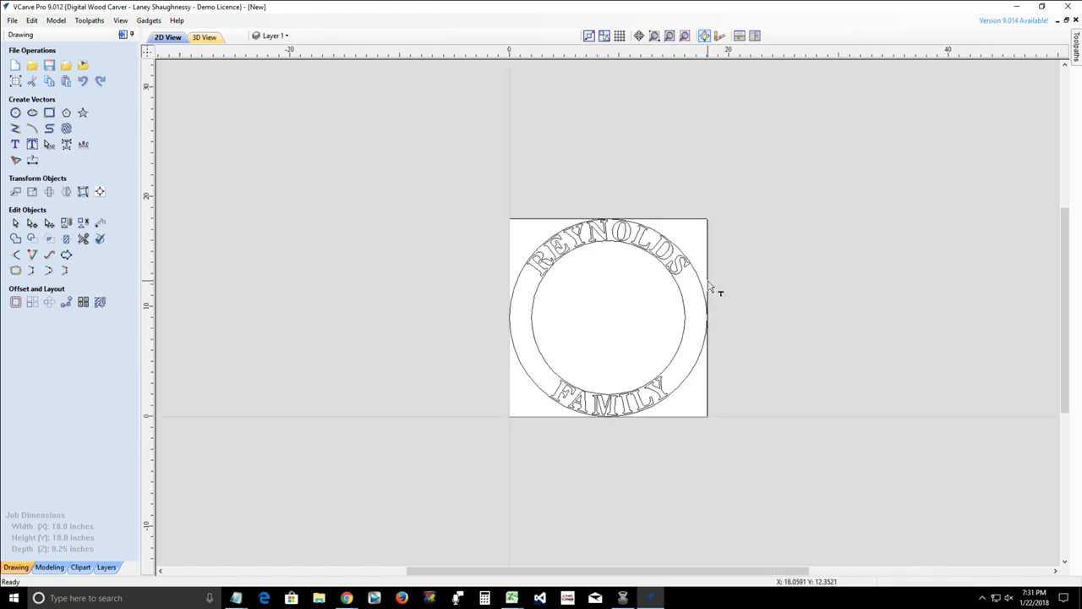
{"action": "scroll", "coordinate": [579, 355], "scroll_direction": "up", "scroll_amount": 2}
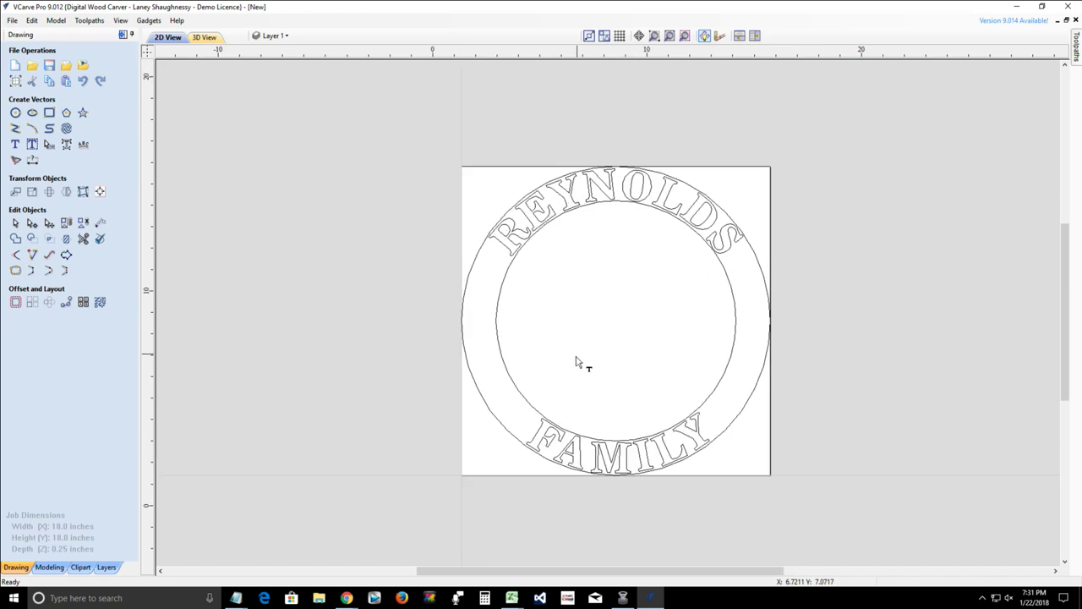
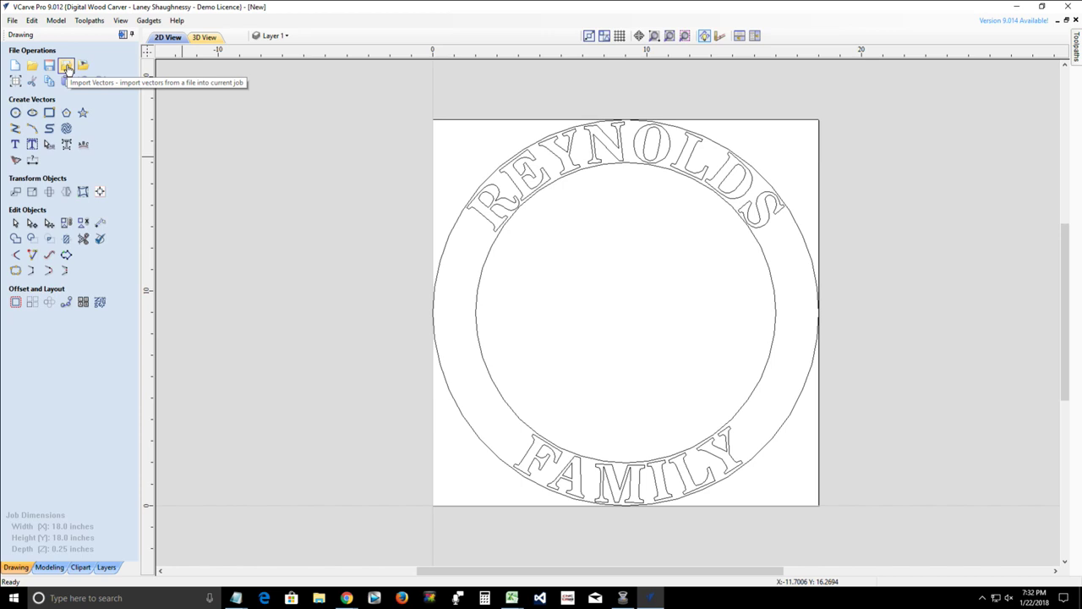
- Import 'R Vine Center DXF.dxf' from the Vine Monogram BOLD DXF folder into the sign job
{"action": "left_click", "coordinate": [67, 66]}
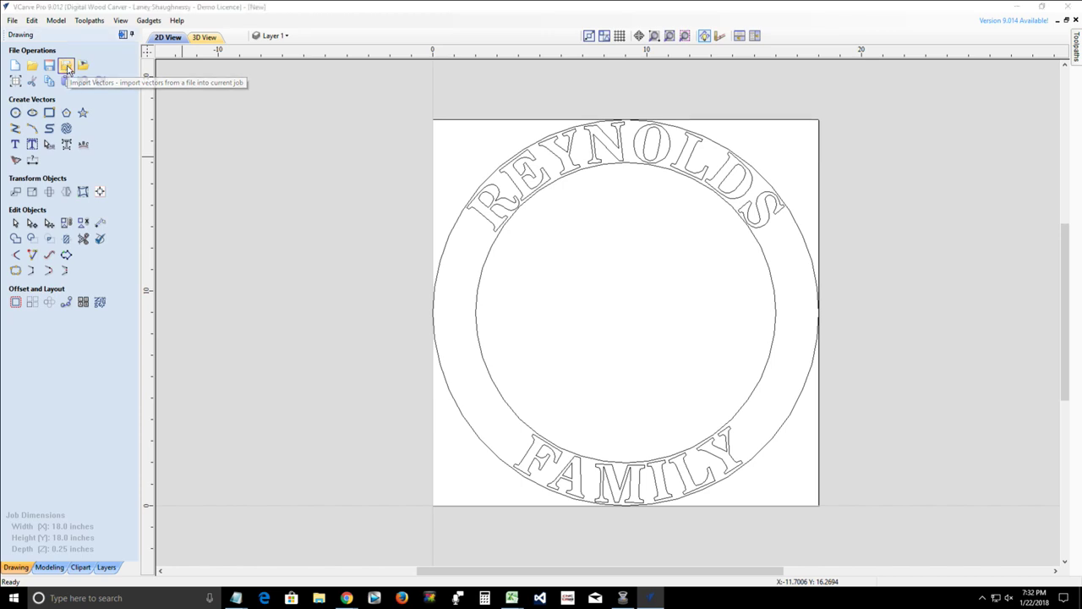
{"action": "scroll", "coordinate": [76, 93], "scroll_direction": "down", "scroll_amount": 10}
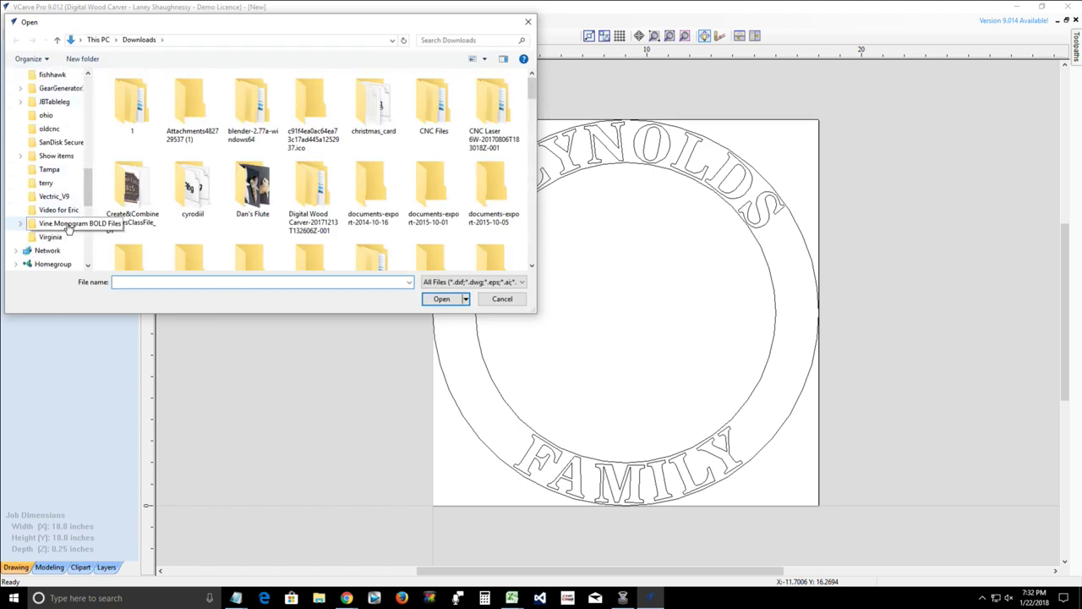
{"action": "left_click", "coordinate": [61, 223]}
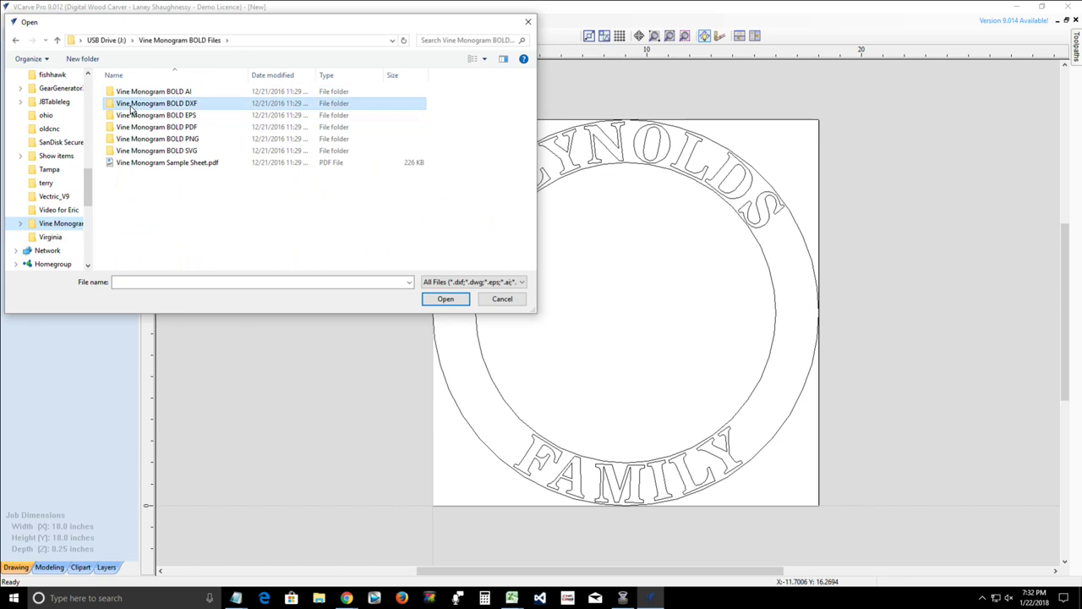
{"action": "double_click", "coordinate": [157, 103]}
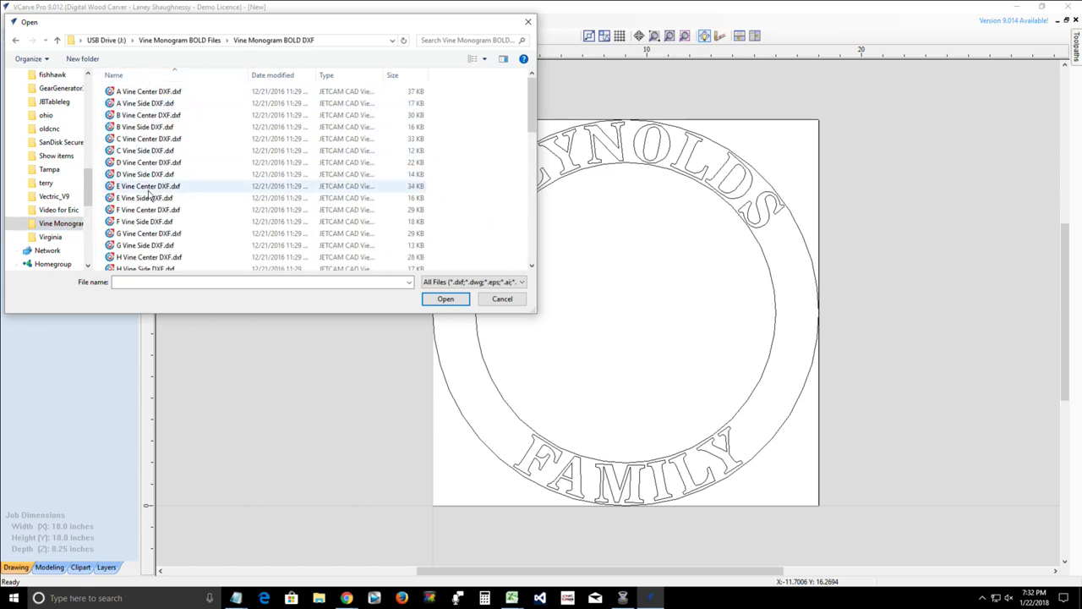
{"action": "scroll", "coordinate": [236, 200], "scroll_direction": "down", "scroll_amount": 9}
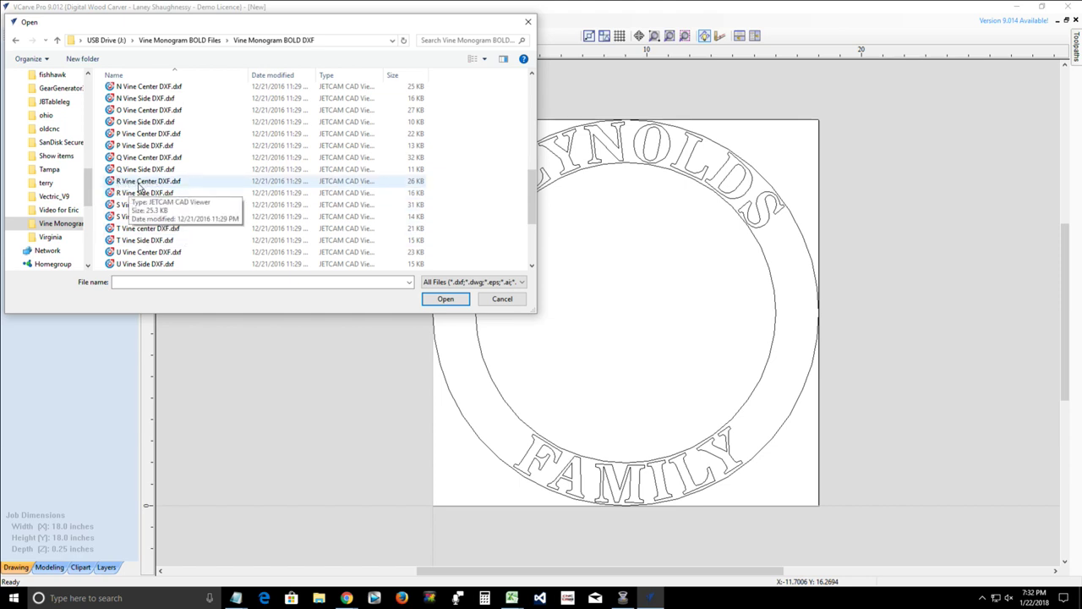
{"action": "left_click", "coordinate": [139, 182]}
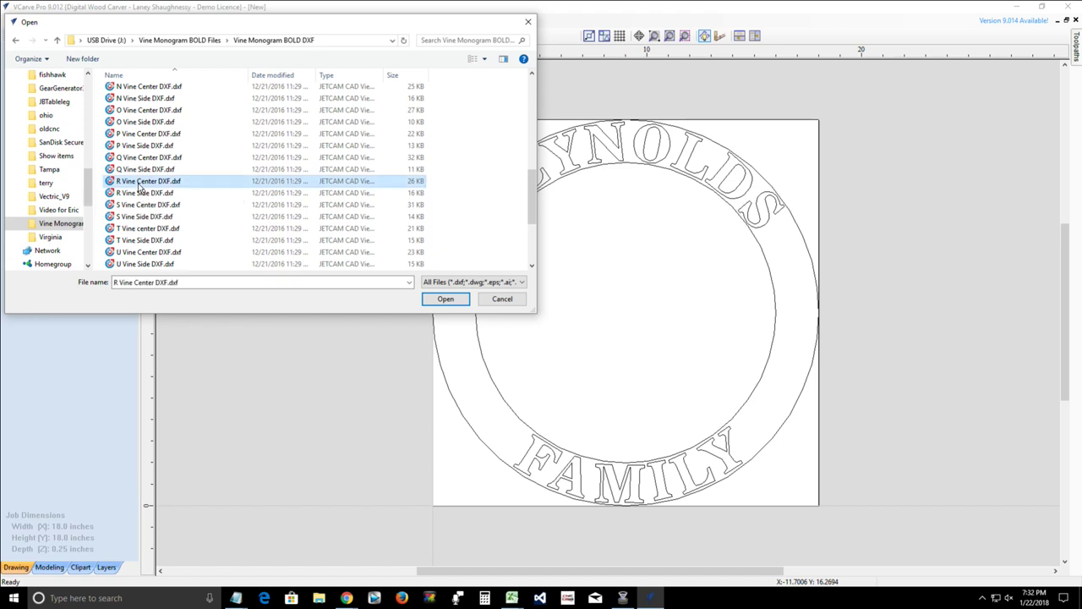
{"action": "left_click", "coordinate": [428, 302]}
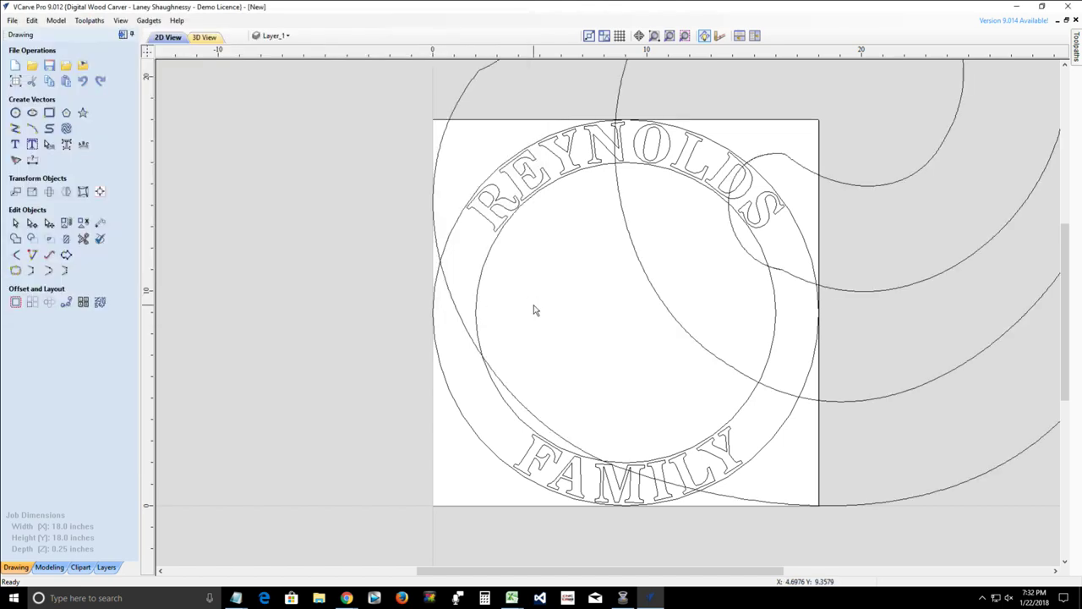
- Select the R's outline, oval and leaf, and bring up Set Size showing 93.3671 × 103.2057 inches
{"action": "scroll", "coordinate": [585, 285], "scroll_direction": "down", "scroll_amount": 8}
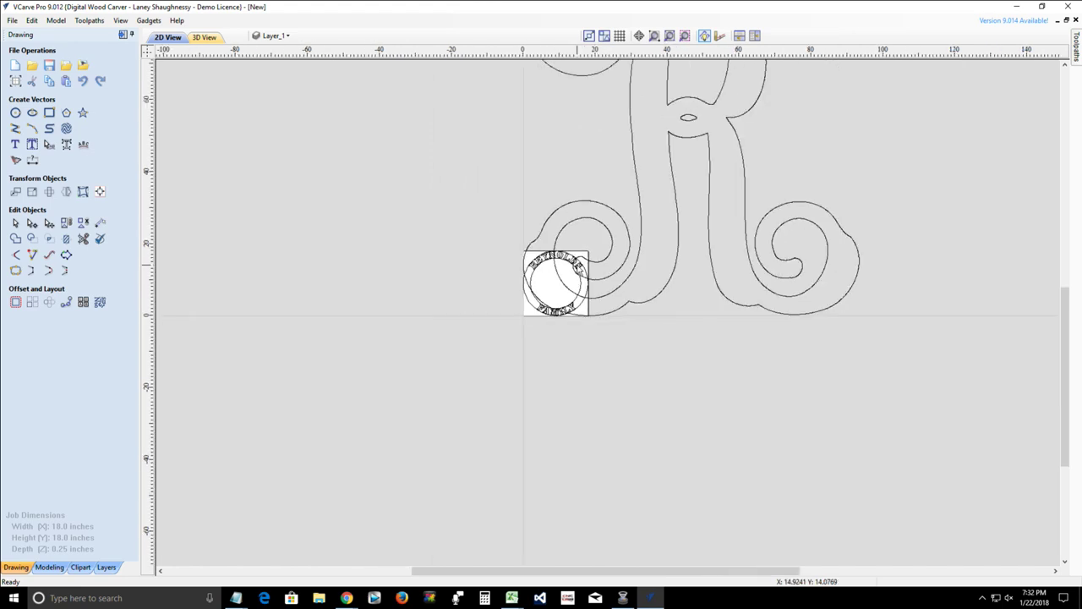
{"action": "scroll", "coordinate": [580, 276], "scroll_direction": "down", "scroll_amount": 1}
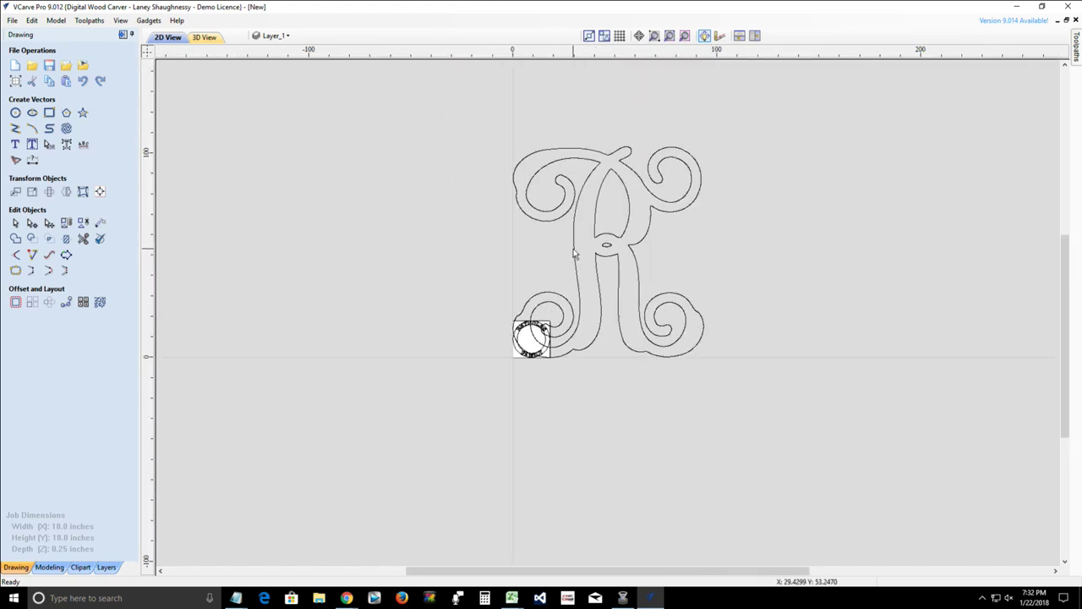
{"action": "scroll", "coordinate": [558, 321], "scroll_direction": "up", "scroll_amount": 3}
{"action": "scroll", "coordinate": [554, 322], "scroll_direction": "down", "scroll_amount": 2}
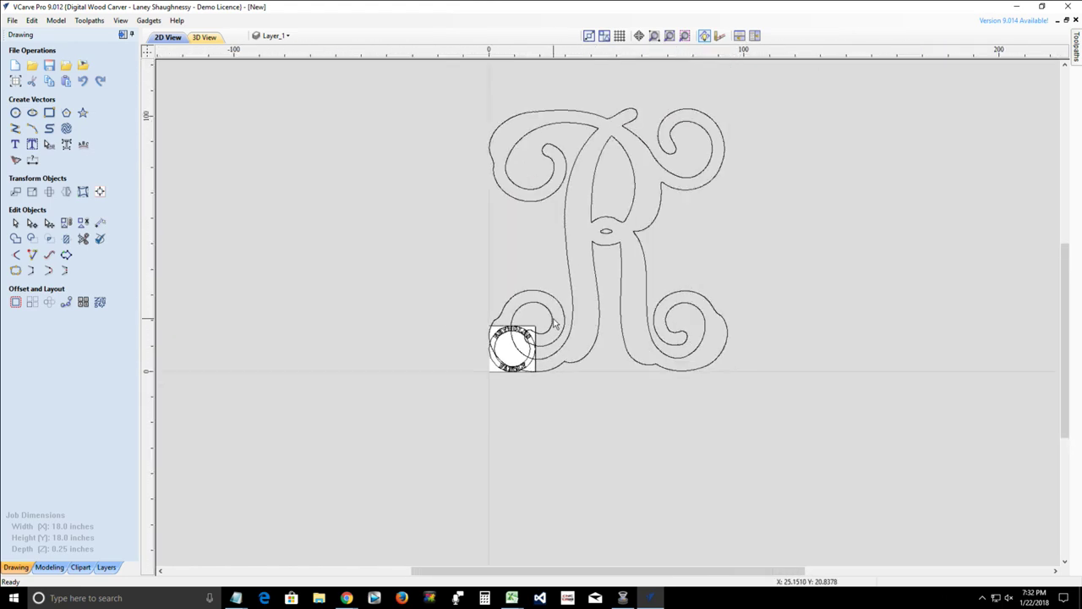
{"action": "left_click", "coordinate": [568, 264]}
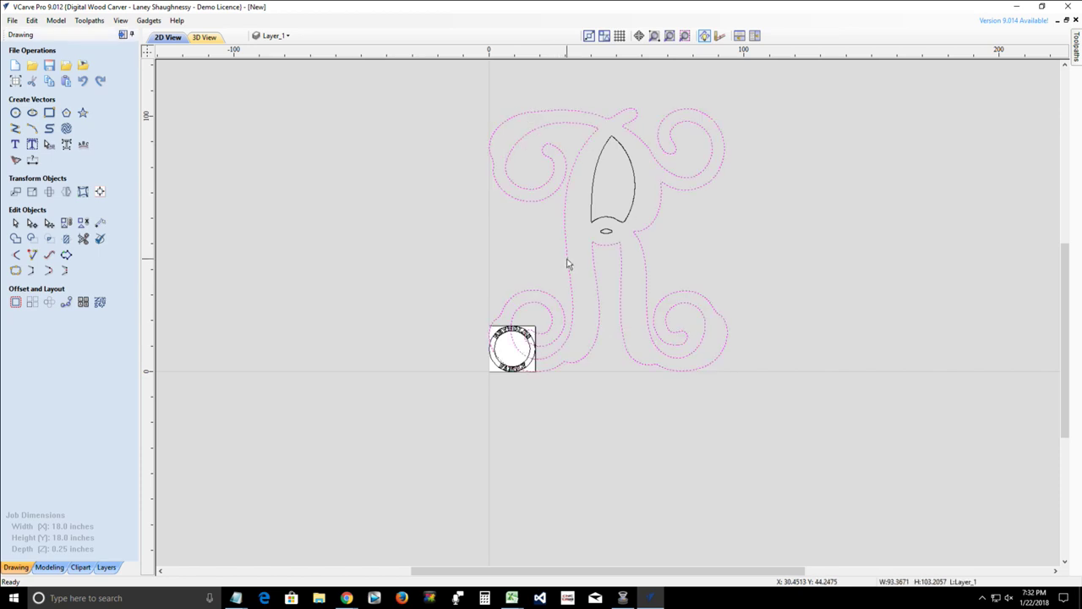
{"action": "left_click", "coordinate": [601, 234], "text": "shift"}
{"action": "left_click", "coordinate": [593, 216], "text": "shift"}
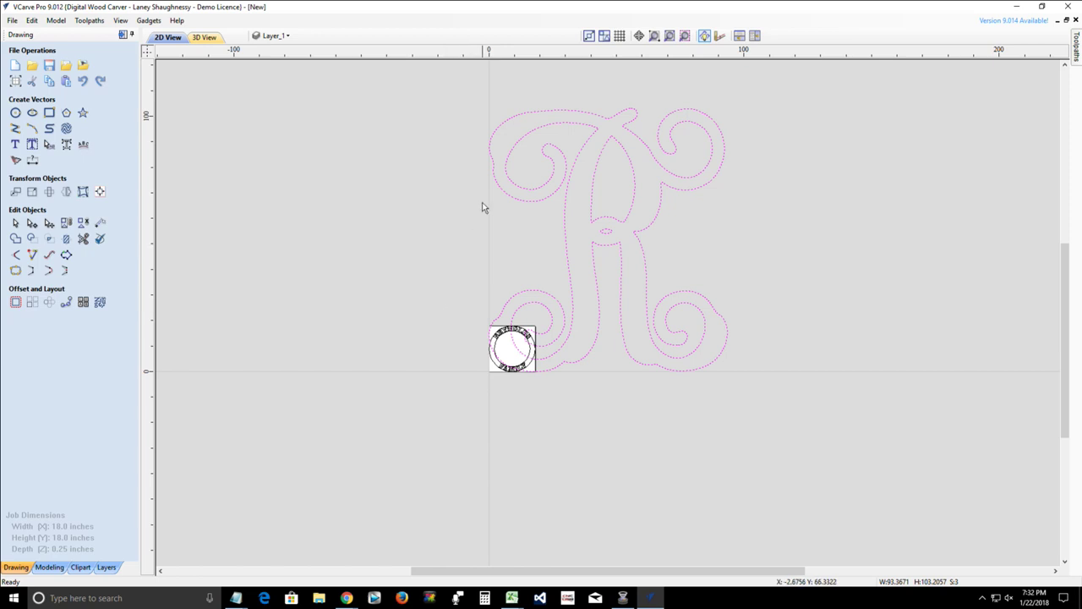
{"action": "left_click", "coordinate": [66, 224]}
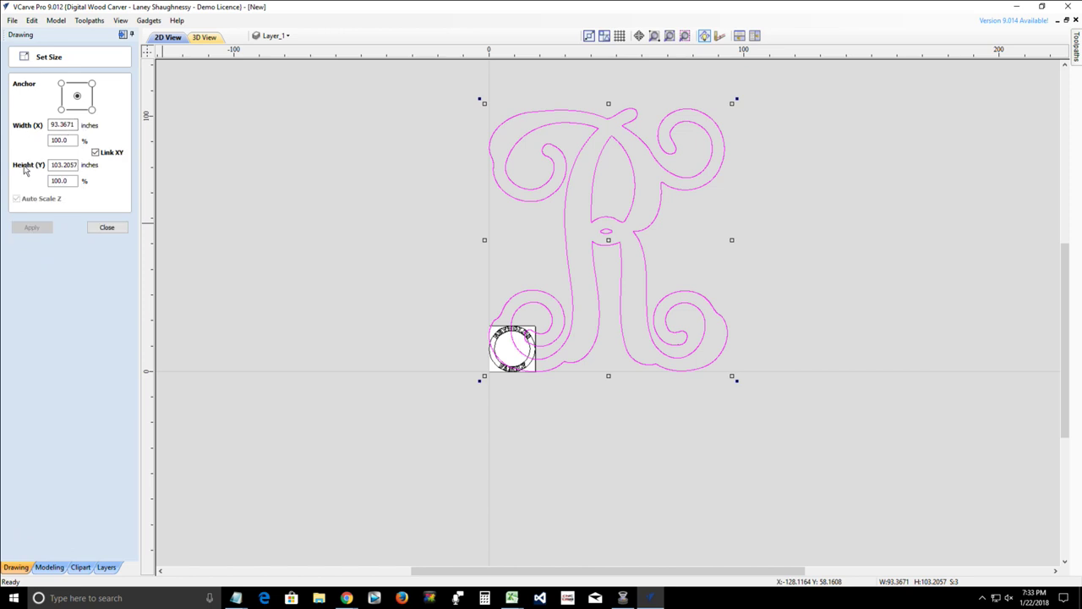
- Resize the vine R to 16 inches high (14.4747 wide) with Link XY, then close Set Size
{"action": "left_click", "coordinate": [77, 165]}
{"action": "left_click_drag", "start_coordinate": [77, 165], "coordinate": [49, 167]}
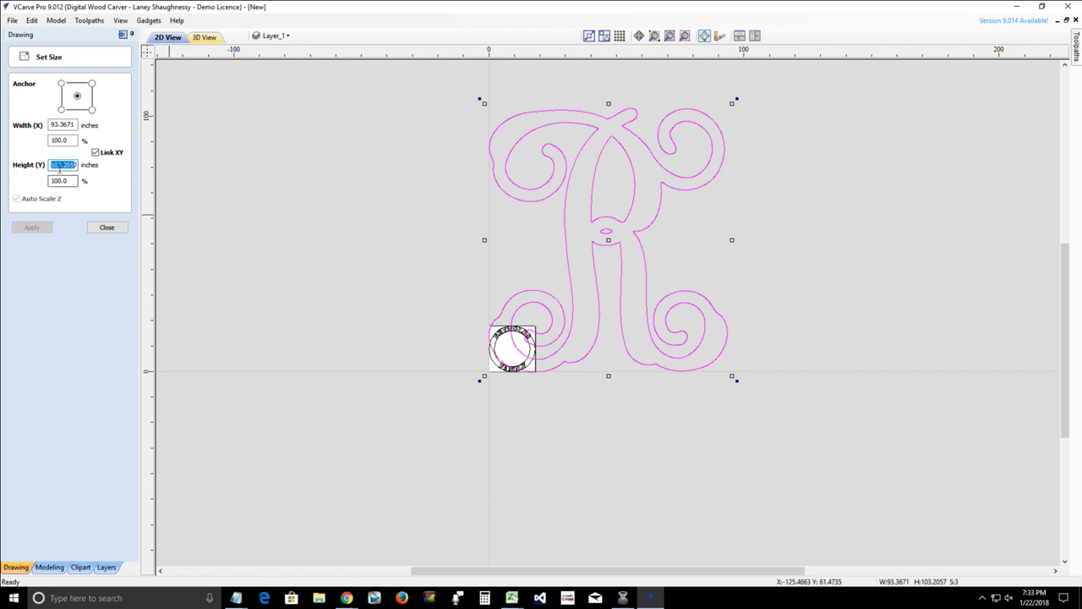
{"action": "left_click_drag", "start_coordinate": [76, 165], "coordinate": [47, 165]}
{"action": "type", "text": "16"}
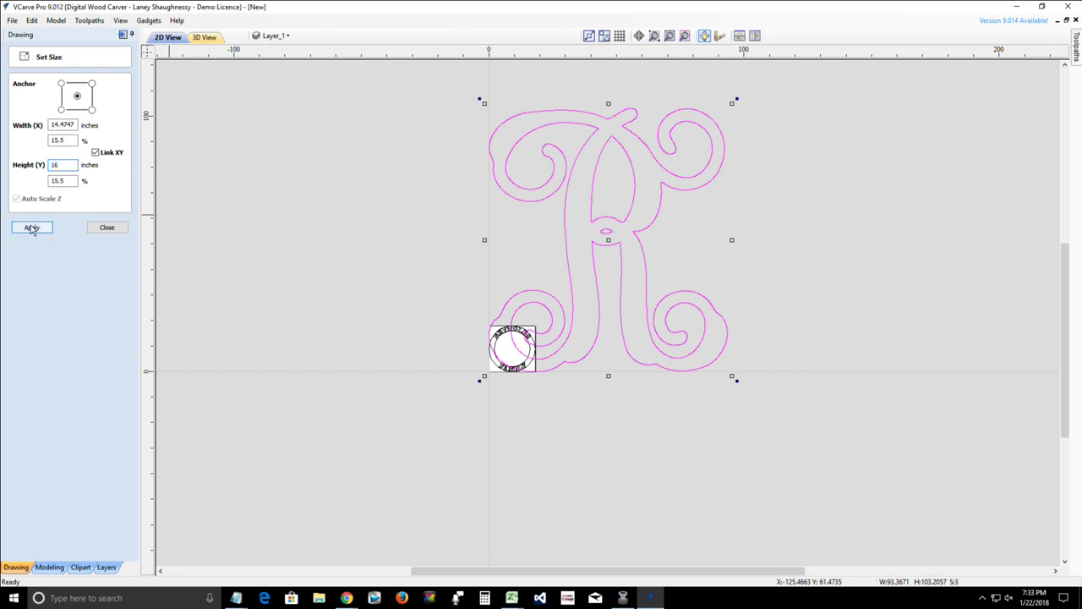
{"action": "left_click", "coordinate": [33, 228]}
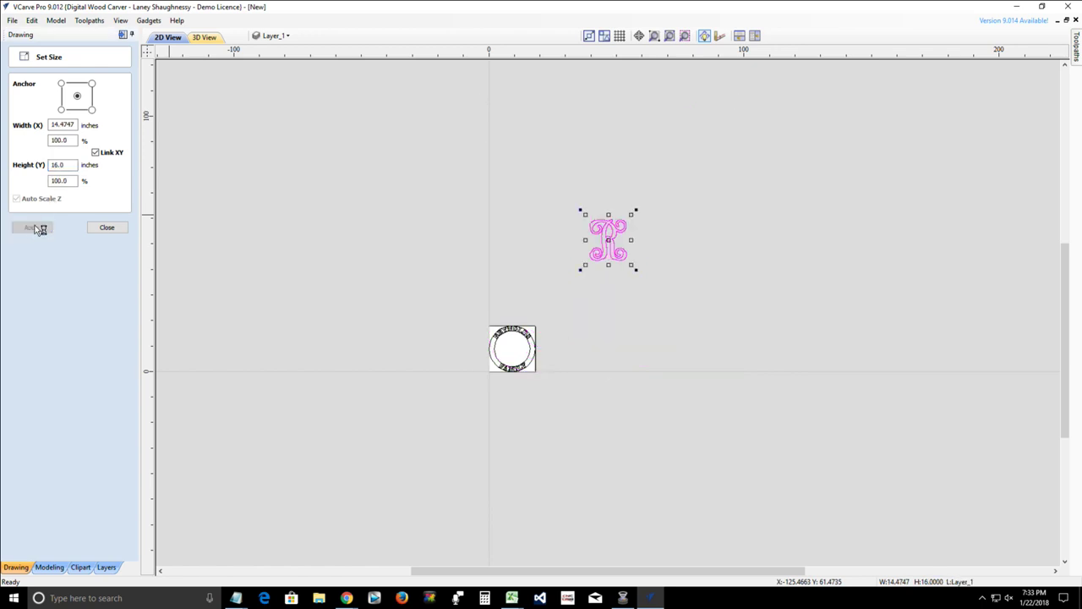
{"action": "left_click", "coordinate": [104, 229]}
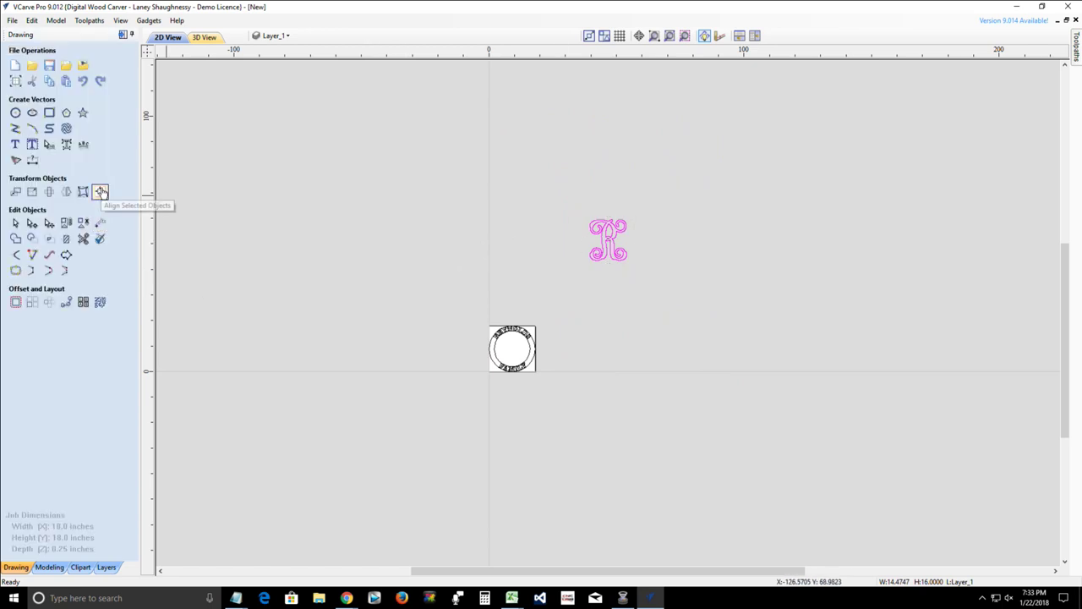
- Centre the vine R on the 18 × 18-inch material and fit the job in view
{"action": "left_click", "coordinate": [101, 192]}
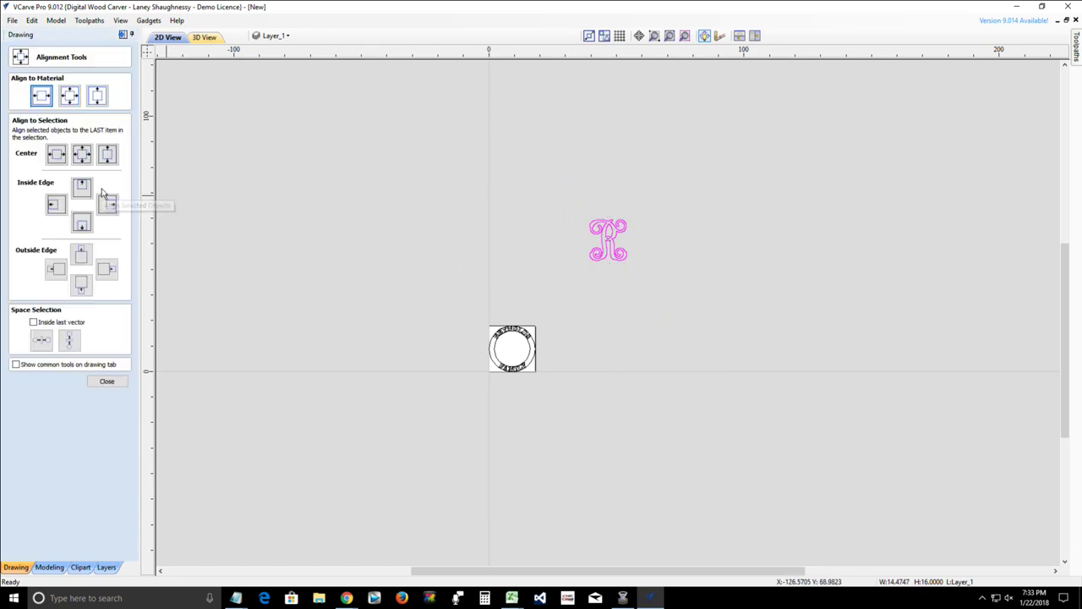
{"action": "left_click", "coordinate": [68, 97]}
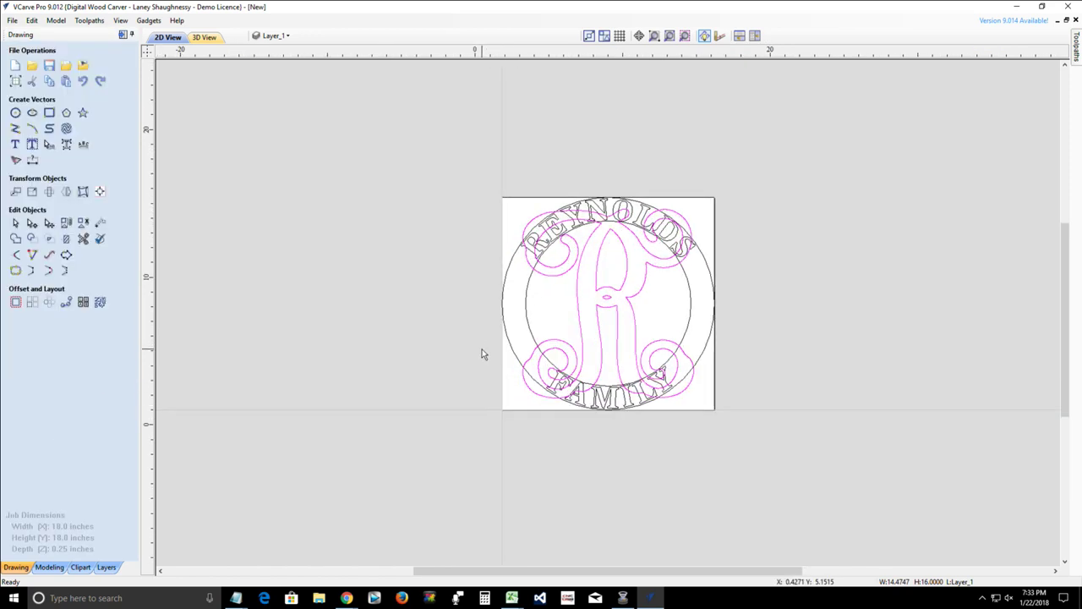
{"action": "key", "text": "F6"}
{"action": "scroll", "coordinate": [672, 188], "scroll_direction": "up", "scroll_amount": 1}
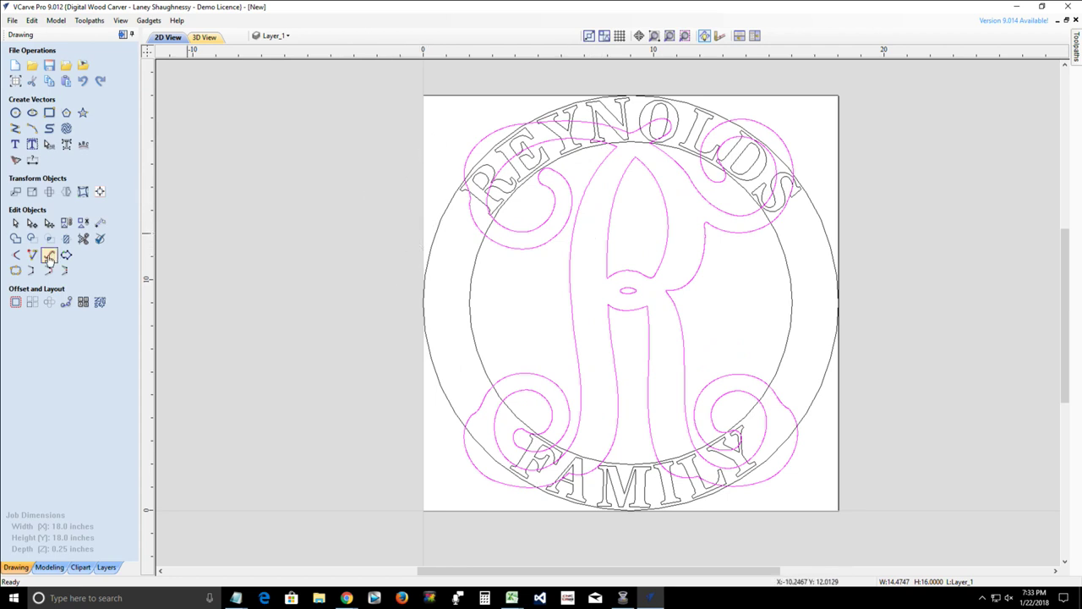
{"action": "left_click", "coordinate": [32, 191]}
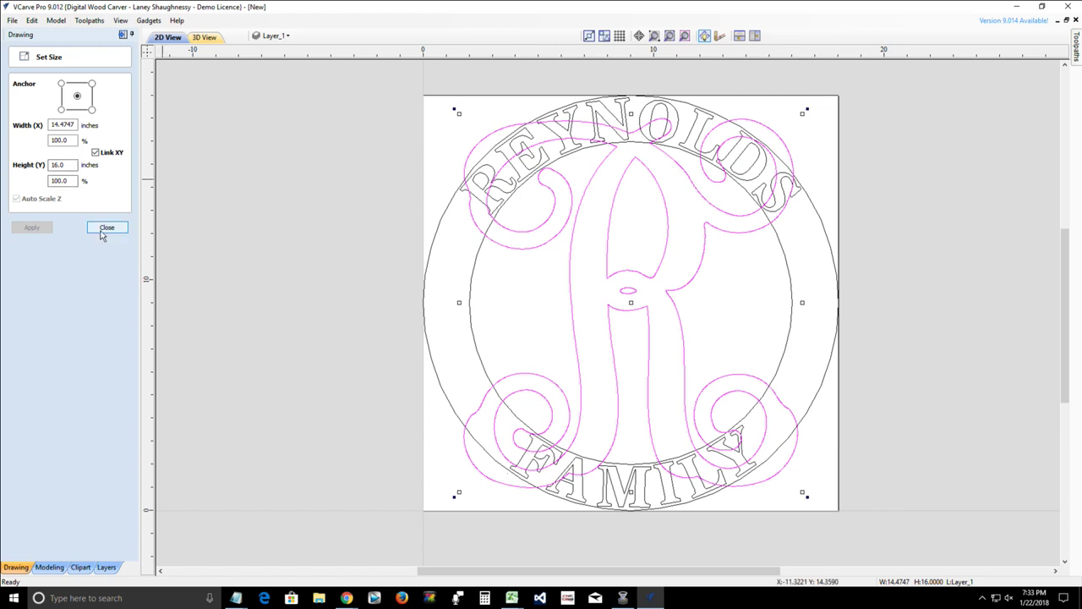
{"action": "left_click", "coordinate": [384, 240]}
{"action": "left_click", "coordinate": [485, 243]}
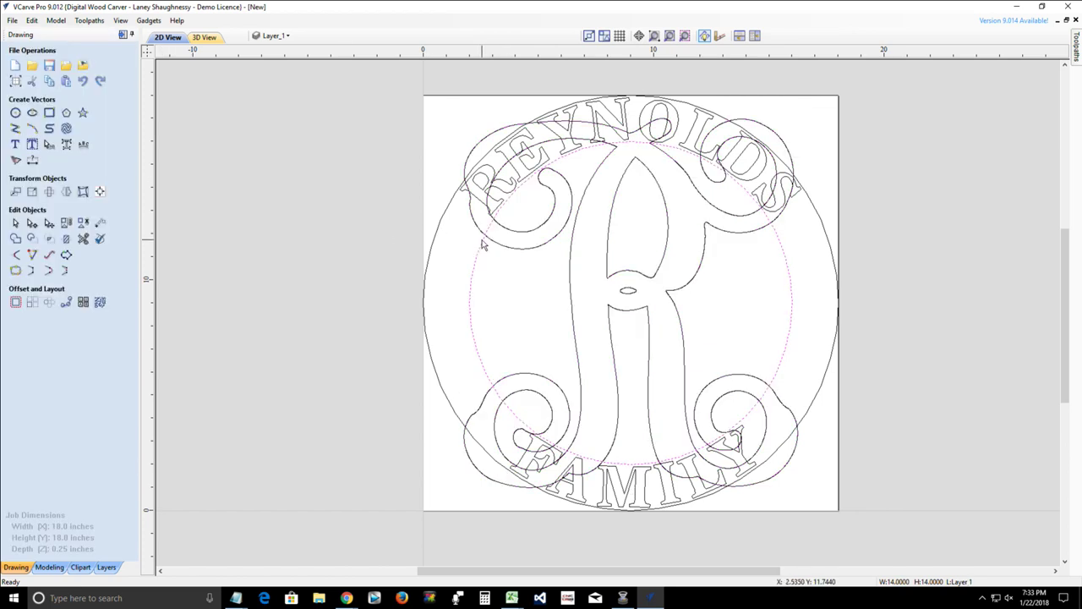
{"action": "left_click", "coordinate": [32, 191]}
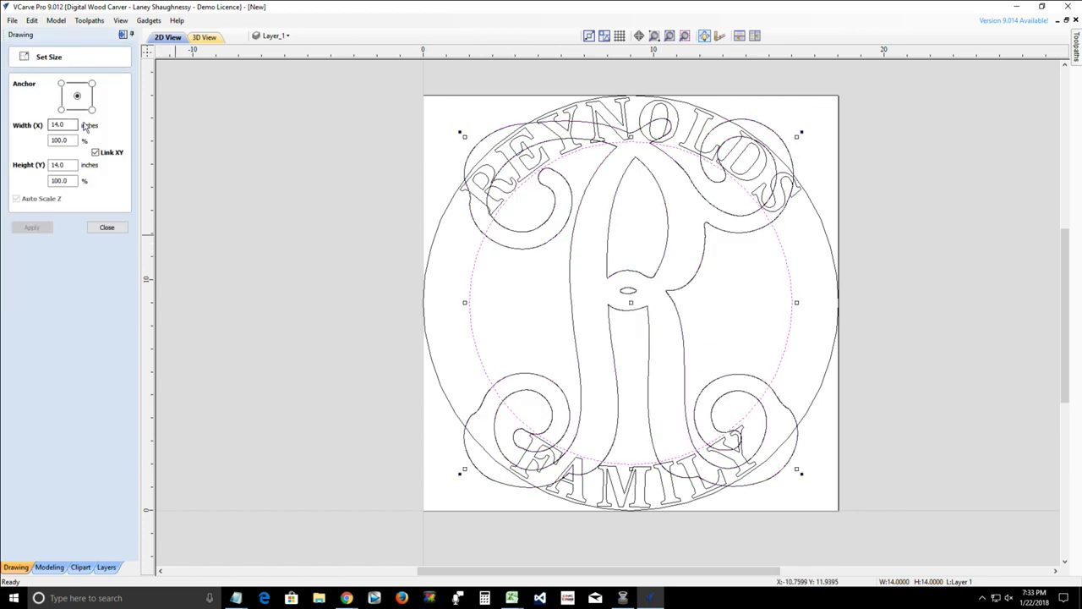
{"action": "left_click", "coordinate": [451, 200]}
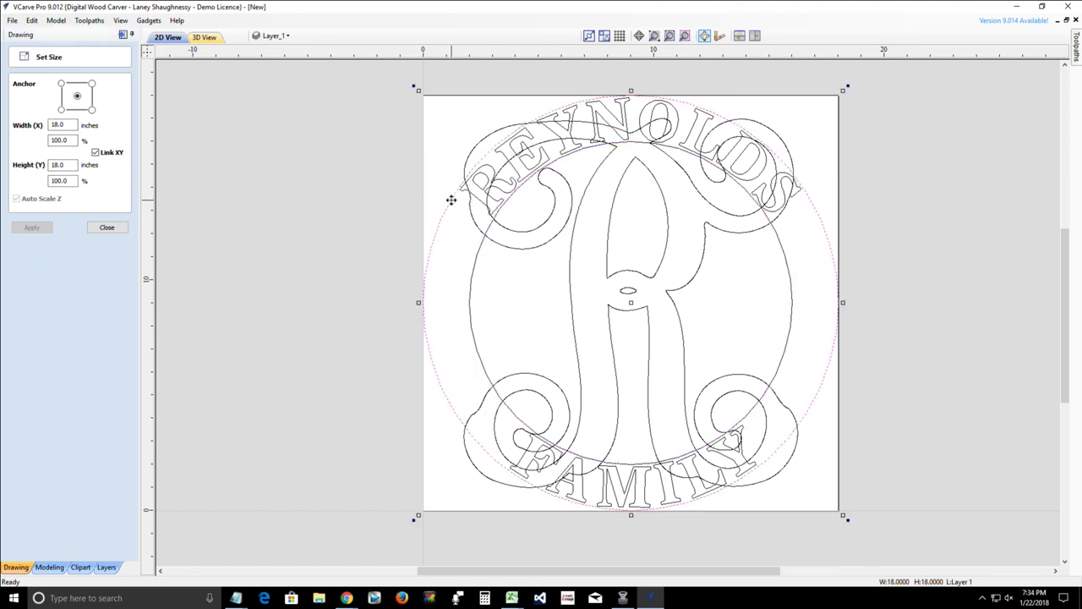
{"action": "left_click", "coordinate": [106, 228]}
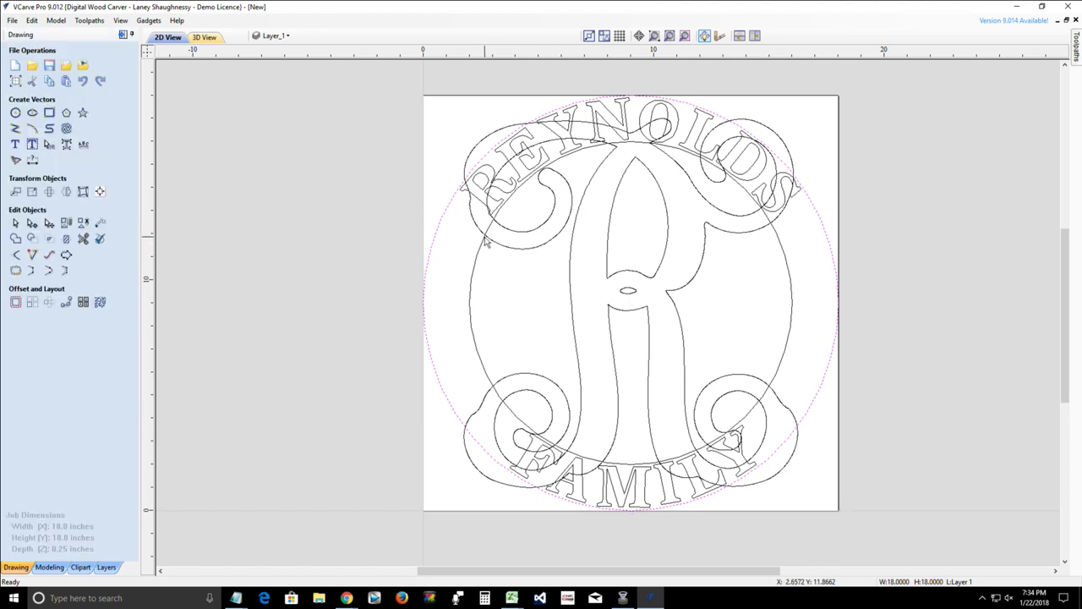
{"action": "left_click", "coordinate": [484, 242]}
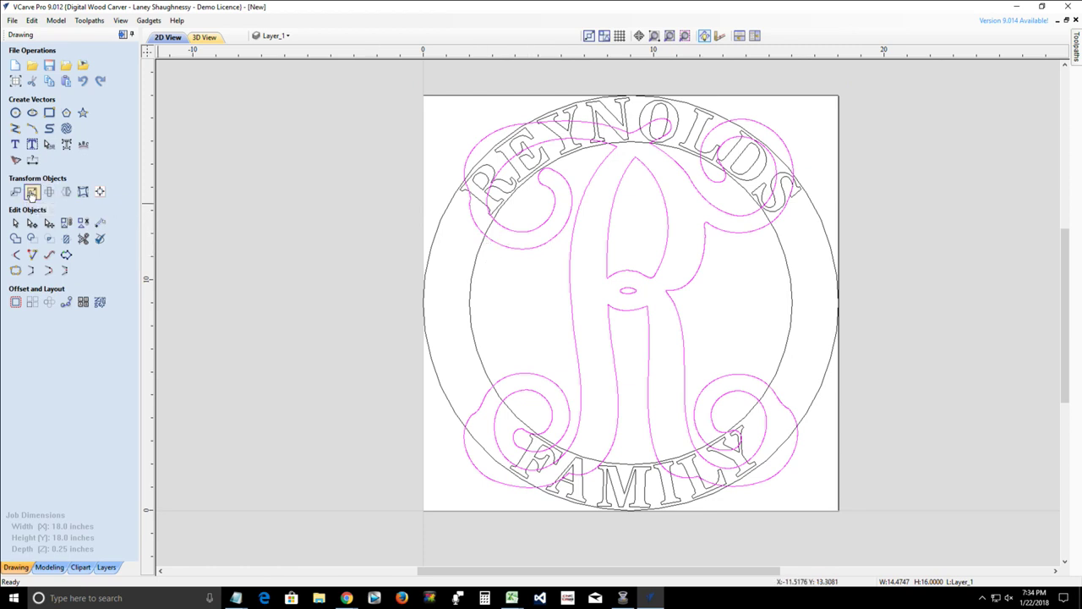
- Resize the R monogram to 9.8017 × 10.8345 inches and move it inside the ring
{"action": "left_click", "coordinate": [31, 193]}
{"action": "double_click", "coordinate": [62, 164]}
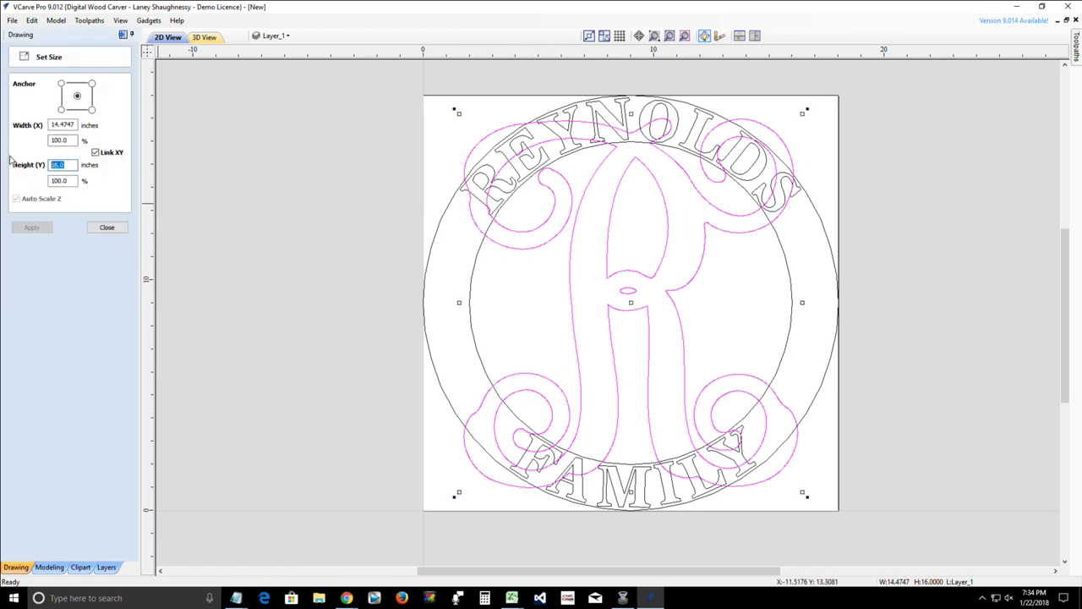
{"action": "type", "text": "14"}
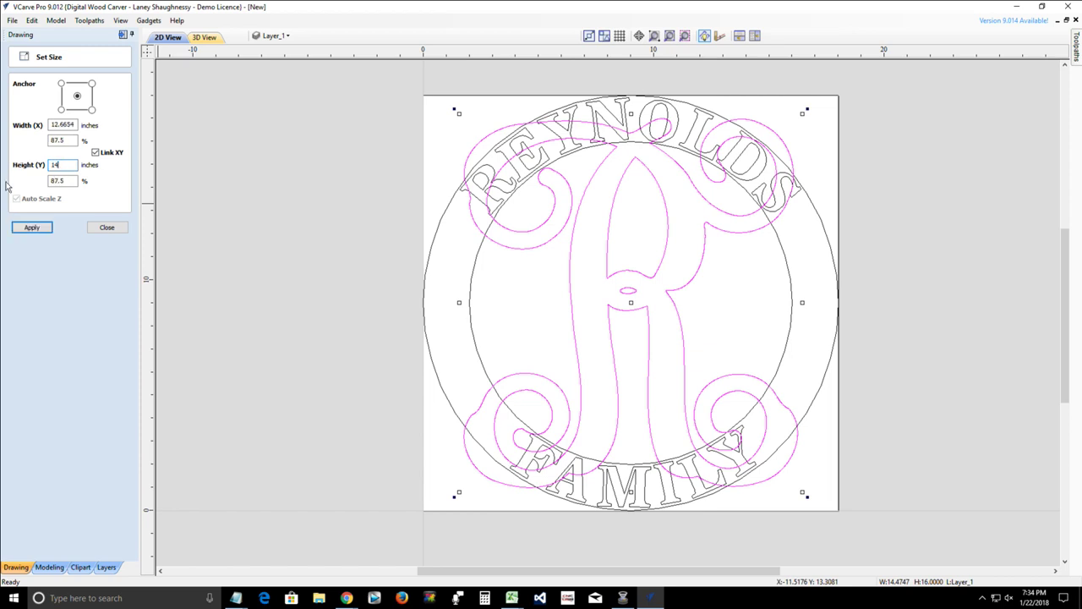
{"action": "left_click", "coordinate": [31, 227]}
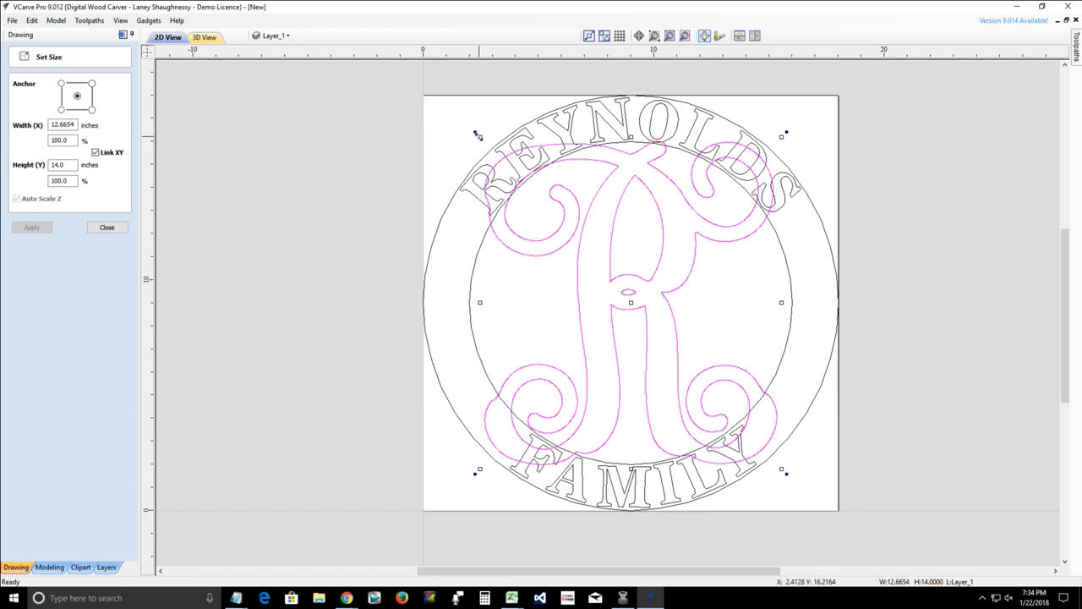
{"action": "left_click_drag", "start_coordinate": [479, 136], "coordinate": [531, 195]}
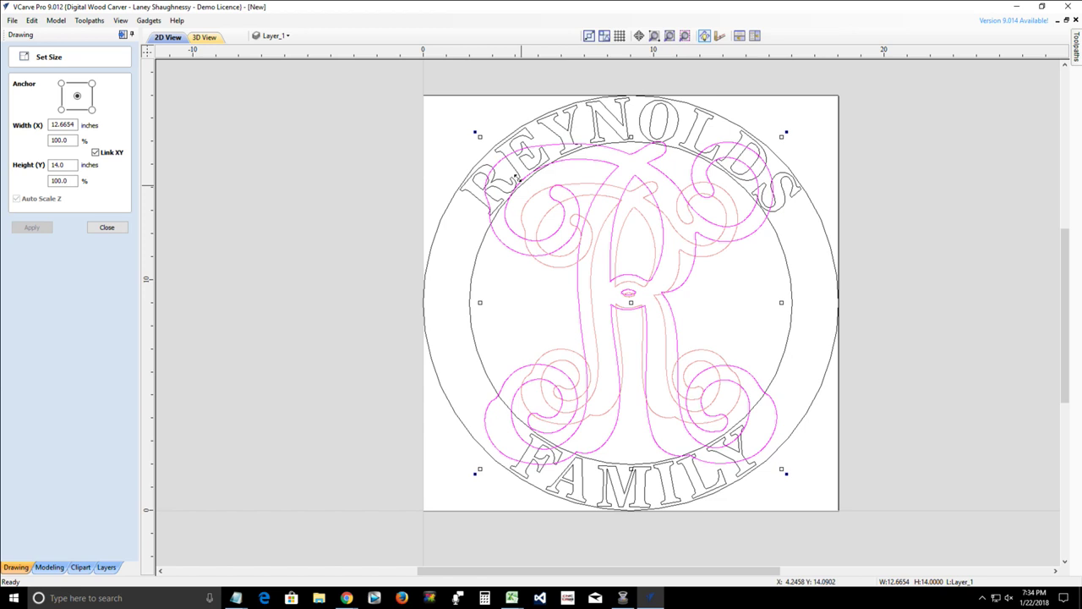
{"action": "left_click_drag", "start_coordinate": [503, 241], "coordinate": [522, 206]}
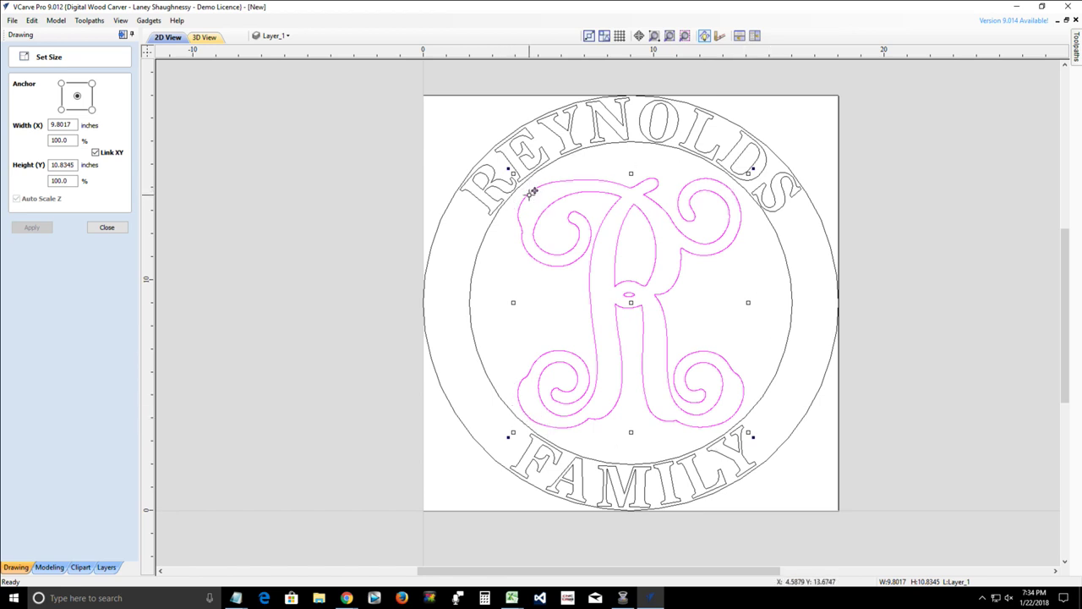
{"action": "left_click", "coordinate": [106, 227]}
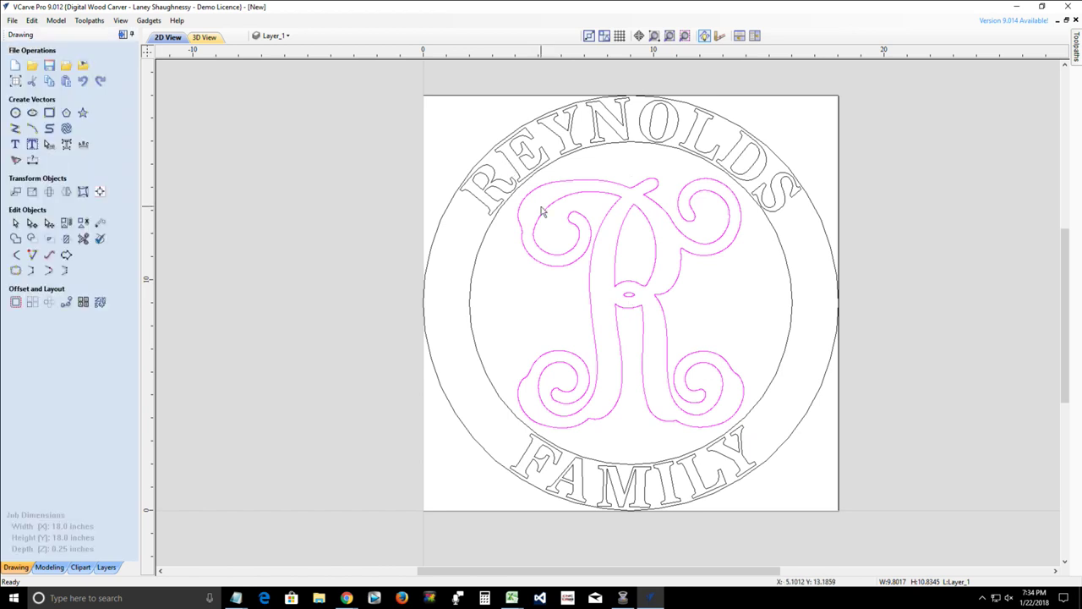
- Scale the R up to 10.6326 × 11.7530 inches and ungroup its outlines
{"action": "left_click", "coordinate": [524, 202]}
{"action": "left_click_drag", "start_coordinate": [513, 172], "coordinate": [511, 173]}
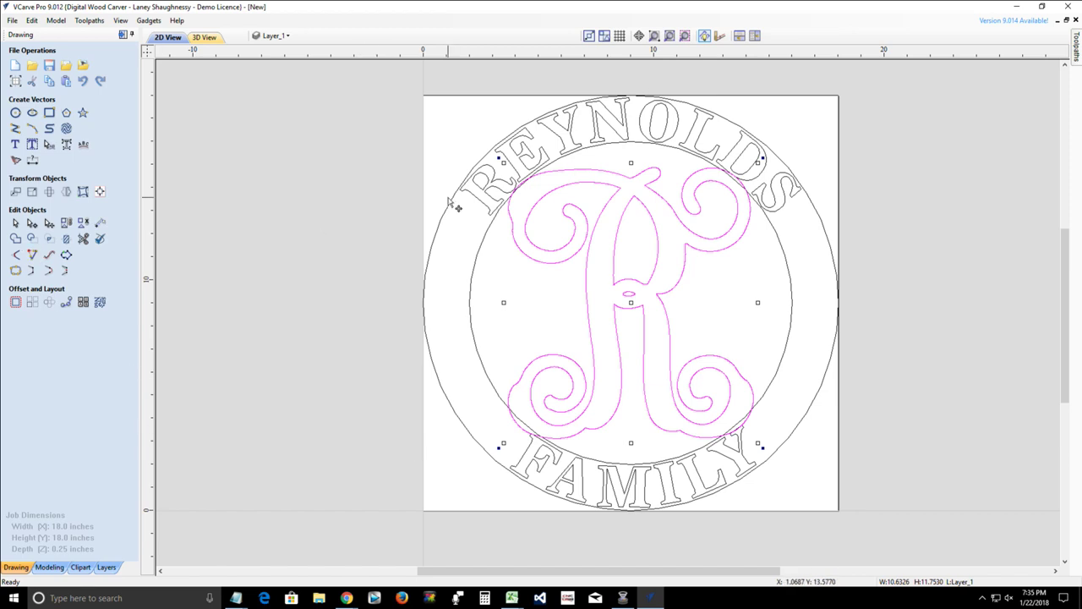
{"action": "left_click", "coordinate": [88, 224]}
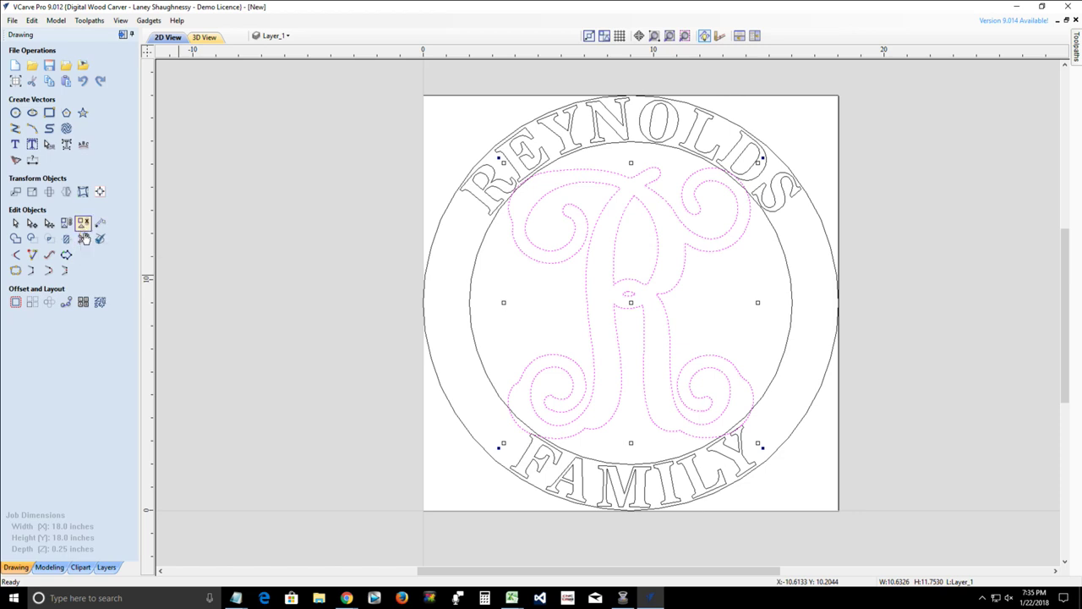
- Trim the overlapping curve, diagonal line and inner curve near REYNOLDS, undoing one mistaken trim
{"action": "left_click", "coordinate": [82, 240]}
{"action": "scroll", "coordinate": [513, 169], "scroll_direction": "up", "scroll_amount": 6}
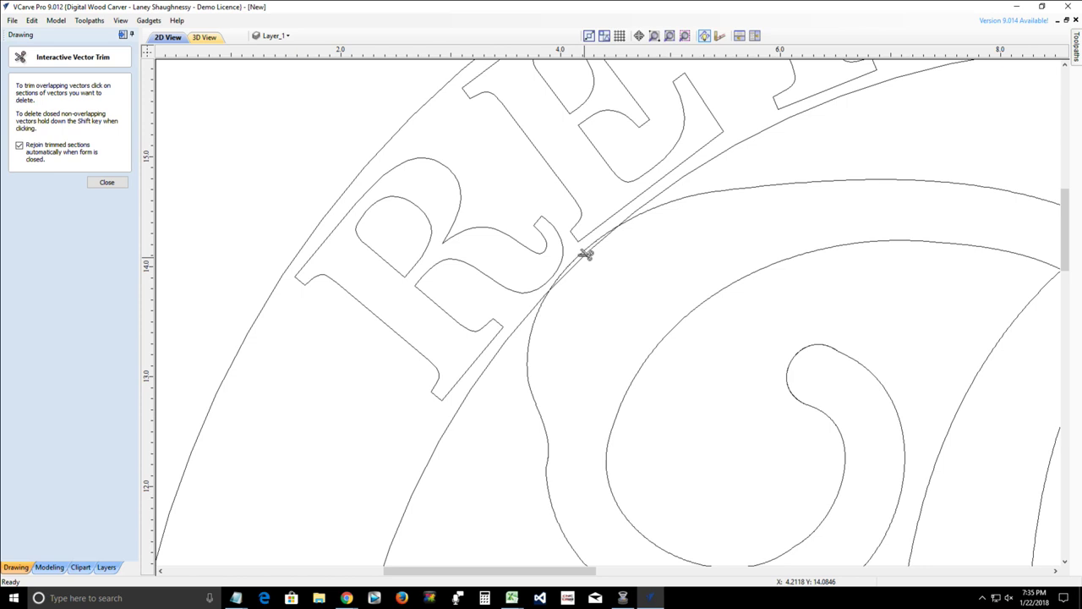
{"action": "left_click", "coordinate": [576, 258]}
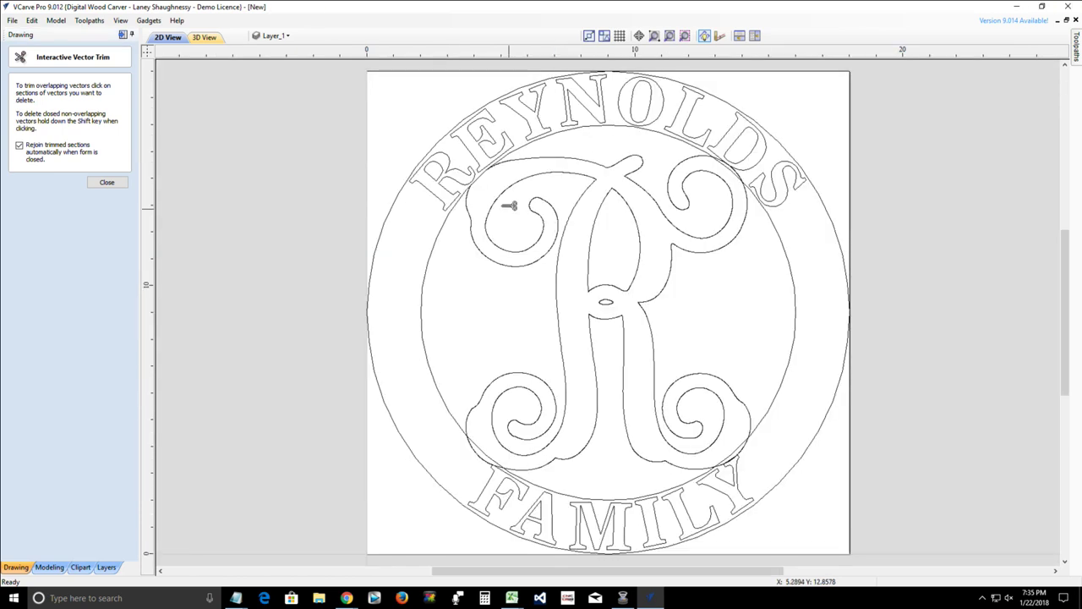
{"action": "scroll", "coordinate": [479, 169], "scroll_direction": "up", "scroll_amount": 3}
{"action": "scroll", "coordinate": [480, 169], "scroll_direction": "up", "scroll_amount": 4}
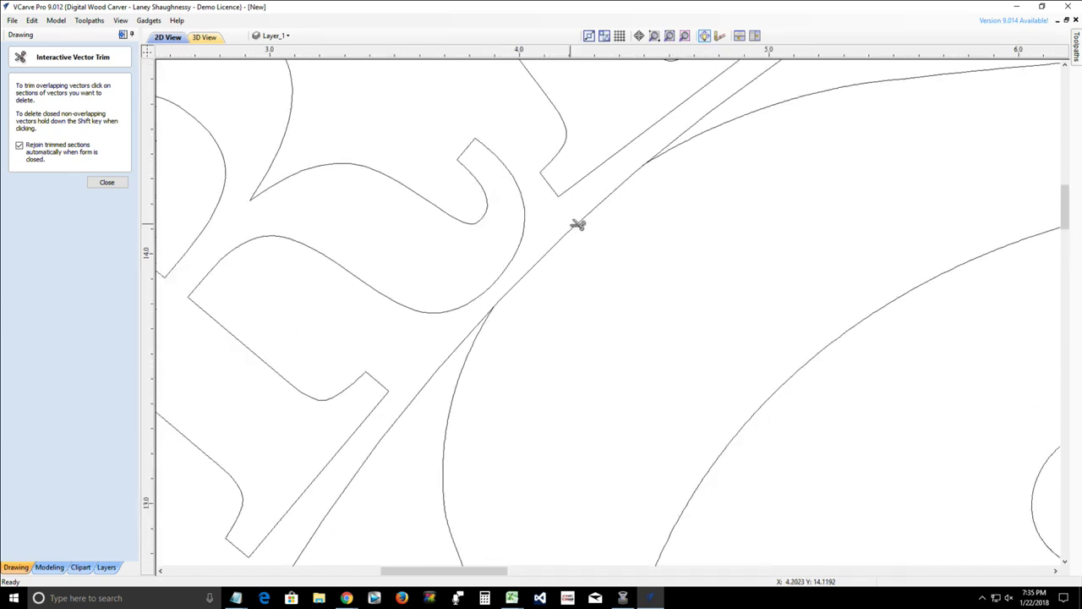
{"action": "left_click", "coordinate": [583, 226]}
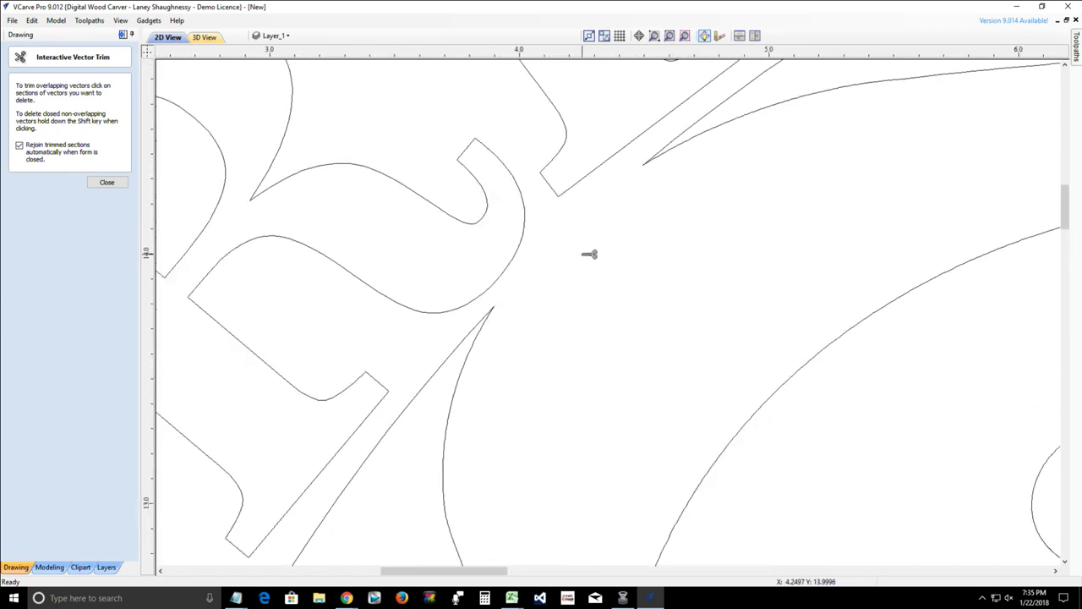
{"action": "scroll", "coordinate": [589, 253], "scroll_direction": "down", "scroll_amount": 6}
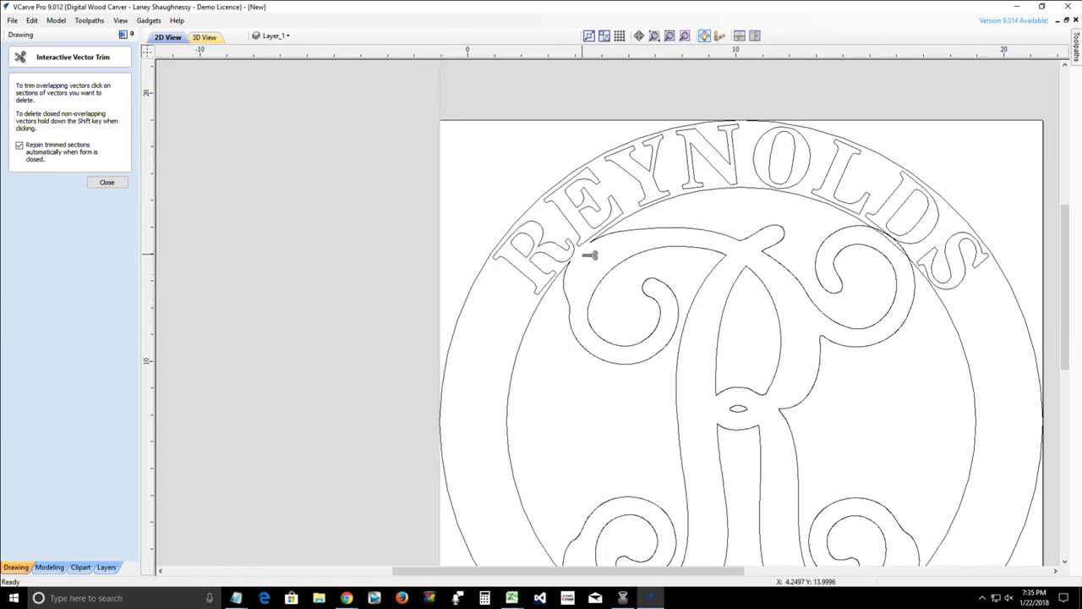
{"action": "scroll", "coordinate": [590, 253], "scroll_direction": "down", "scroll_amount": 2}
{"action": "scroll", "coordinate": [829, 271], "scroll_direction": "up", "scroll_amount": 8}
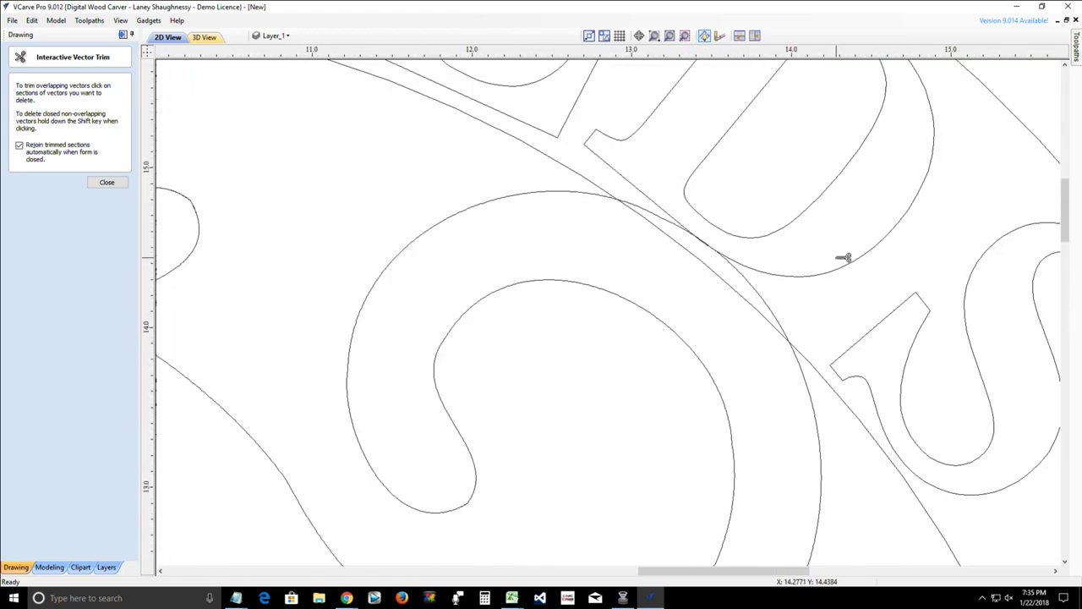
{"action": "left_click", "coordinate": [767, 296]}
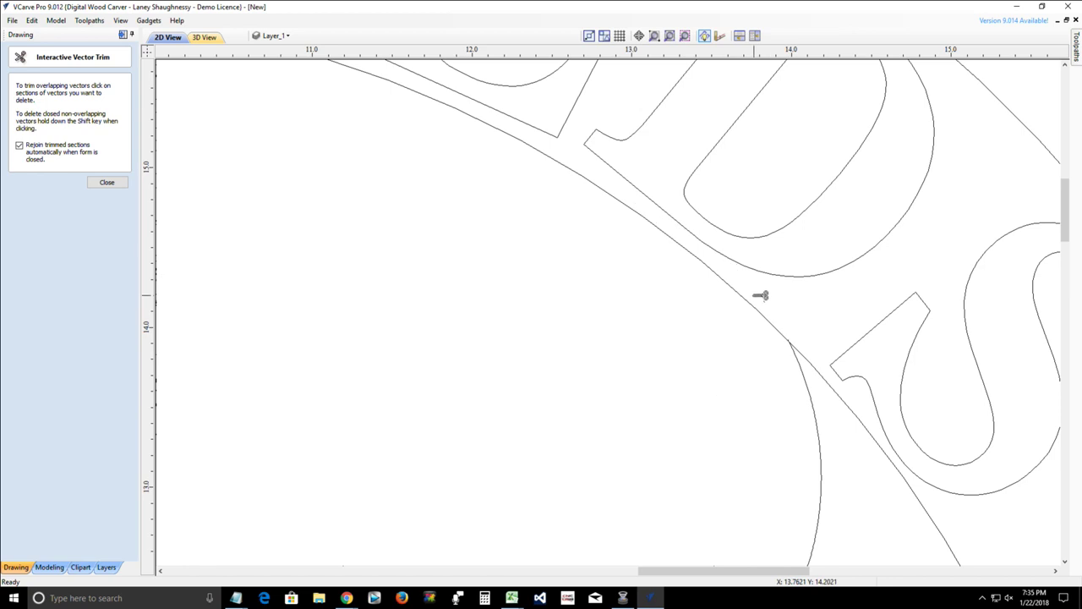
{"action": "scroll", "coordinate": [735, 327], "scroll_direction": "down", "scroll_amount": 3}
{"action": "scroll", "coordinate": [733, 324], "scroll_direction": "down", "scroll_amount": 2}
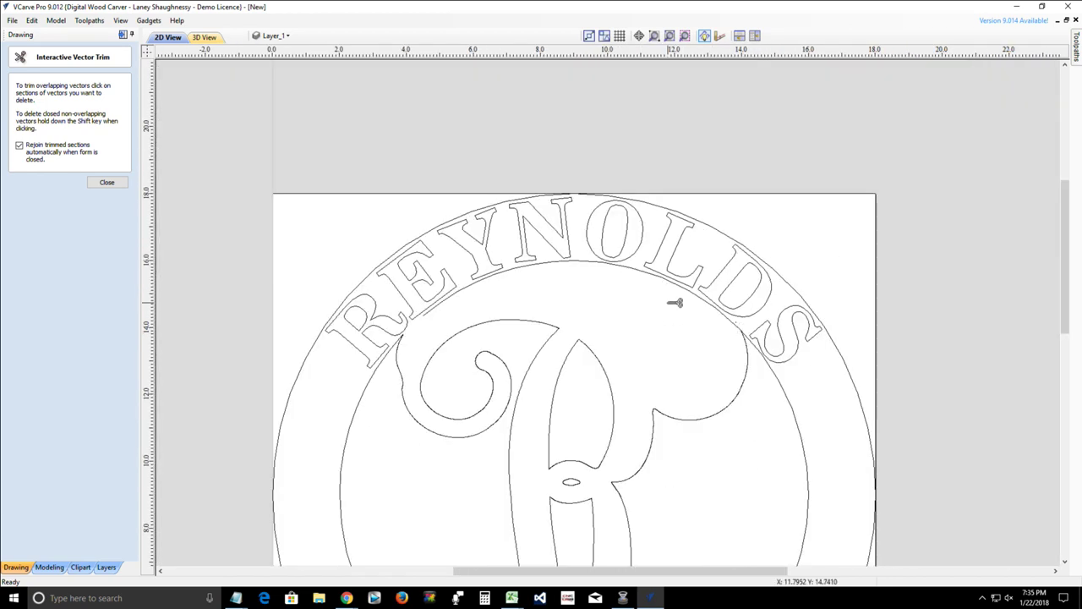
{"action": "key", "text": "ctrl+z"}
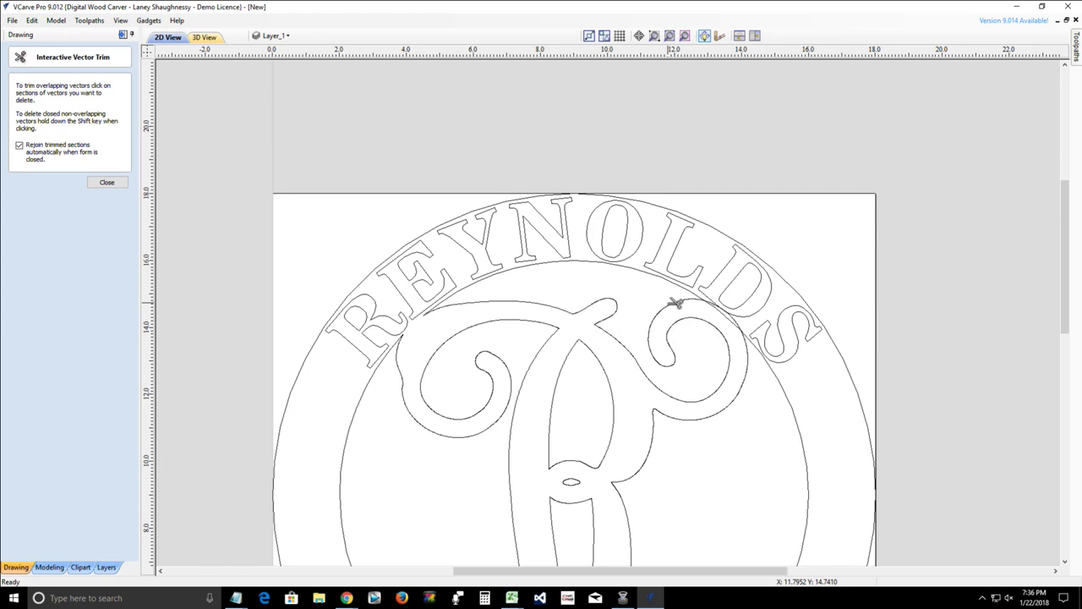
{"action": "scroll", "coordinate": [714, 296], "scroll_direction": "up", "scroll_amount": 3}
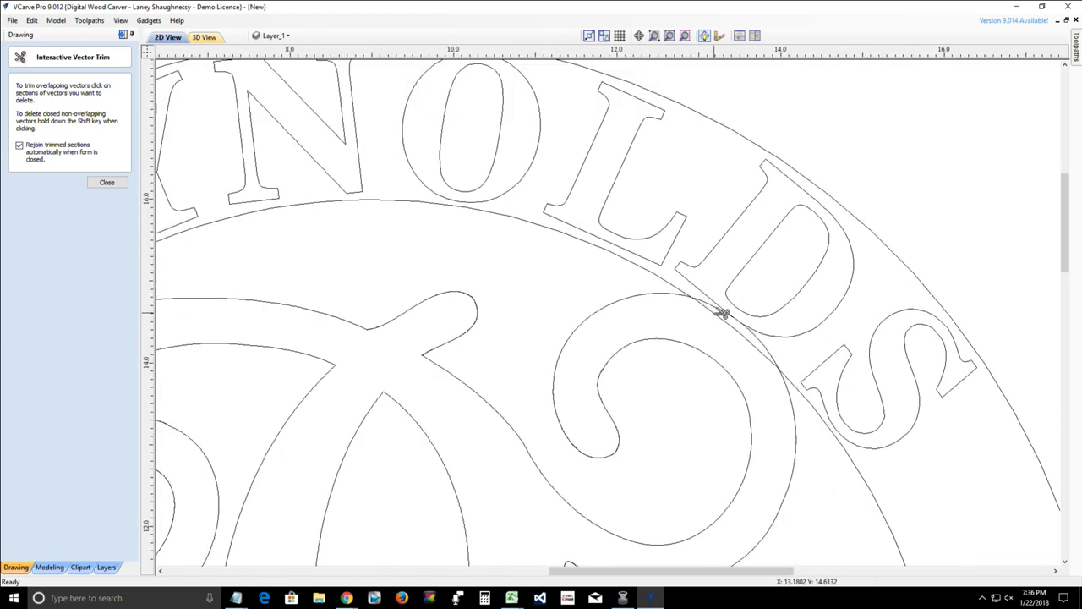
{"action": "scroll", "coordinate": [723, 313], "scroll_direction": "up", "scroll_amount": 2}
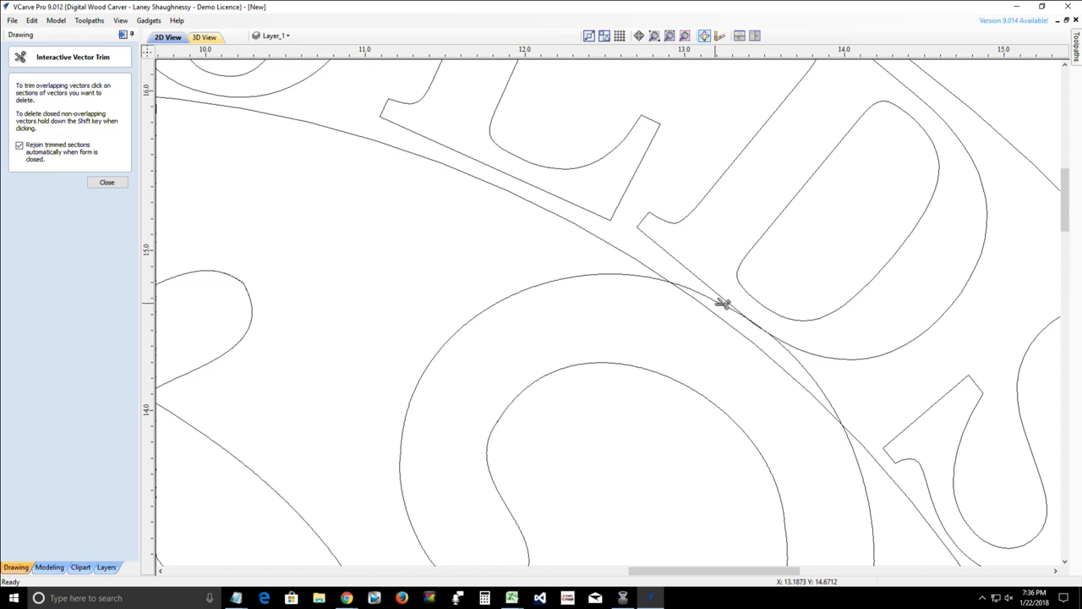
- Trim the remaining ring arcs, crossing lines and leftover stub, then close the trim tool
{"action": "left_click", "coordinate": [723, 305]}
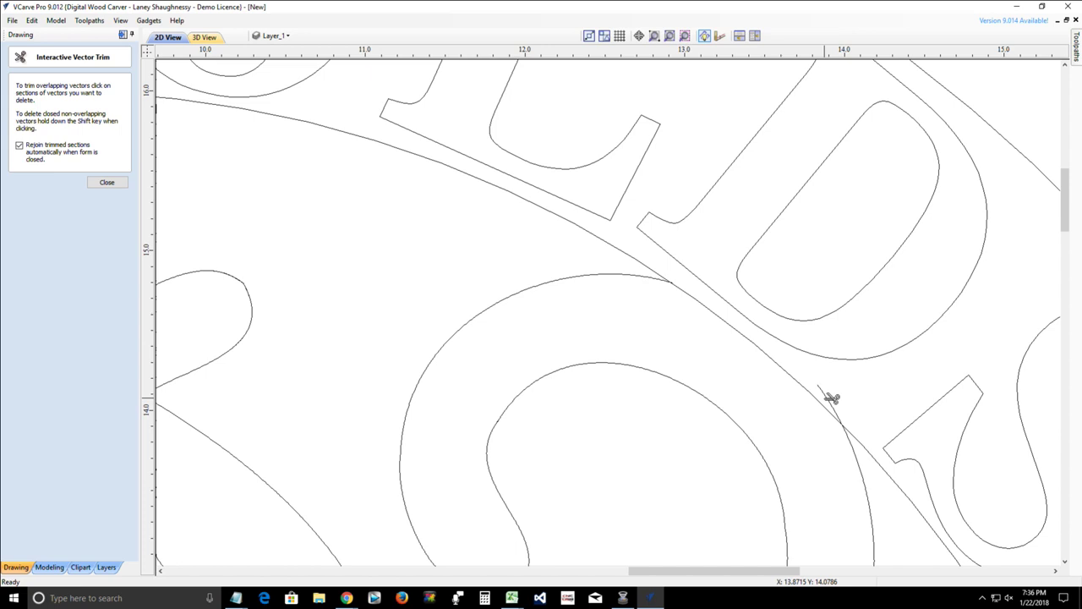
{"action": "left_click", "coordinate": [831, 396]}
{"action": "scroll", "coordinate": [820, 378], "scroll_direction": "down", "scroll_amount": 1}
{"action": "scroll", "coordinate": [820, 378], "scroll_direction": "down", "scroll_amount": 3}
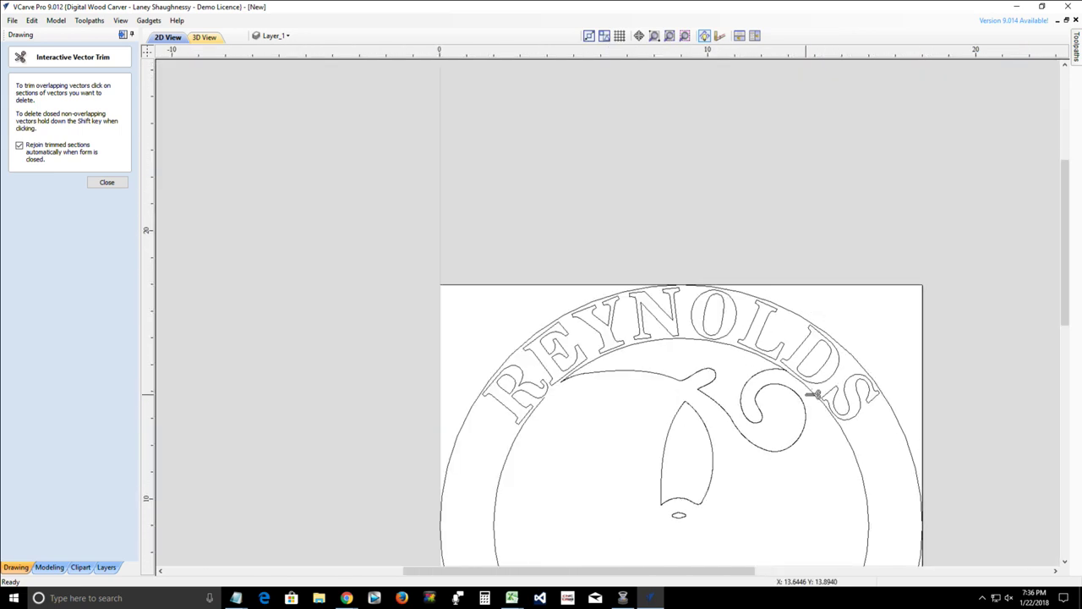
{"action": "scroll", "coordinate": [812, 394], "scroll_direction": "up", "scroll_amount": 3}
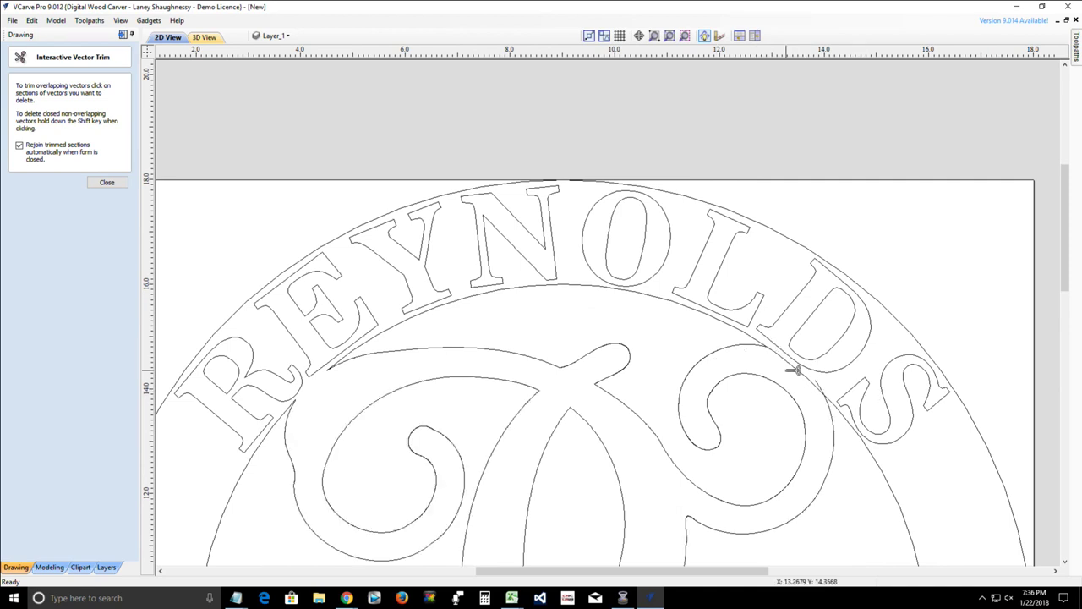
{"action": "scroll", "coordinate": [790, 367], "scroll_direction": "up", "scroll_amount": 4}
{"action": "left_click", "coordinate": [775, 337]}
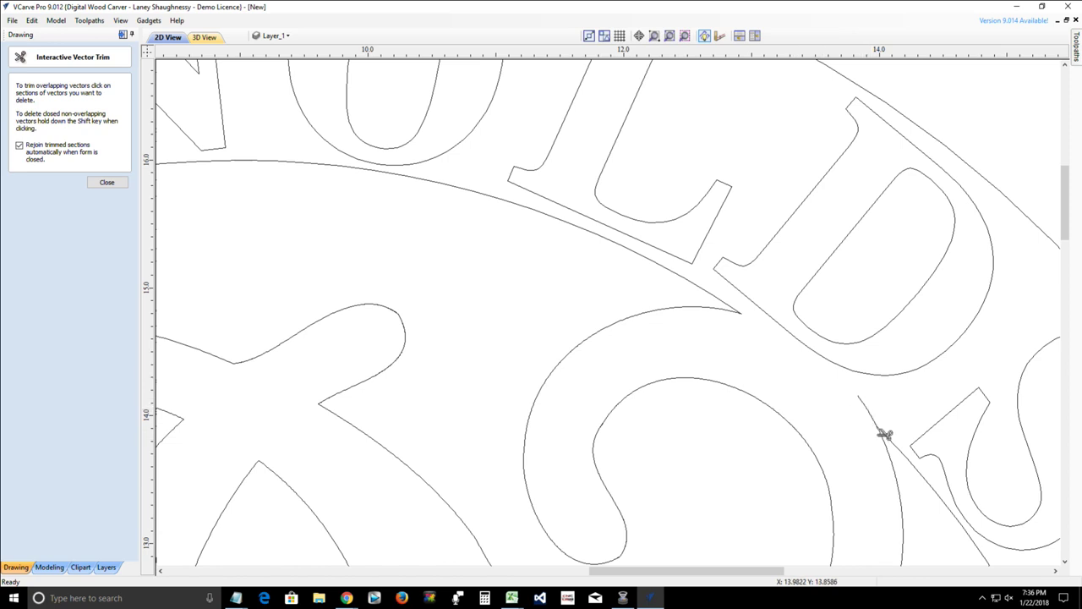
{"action": "scroll", "coordinate": [883, 431], "scroll_direction": "up", "scroll_amount": 9}
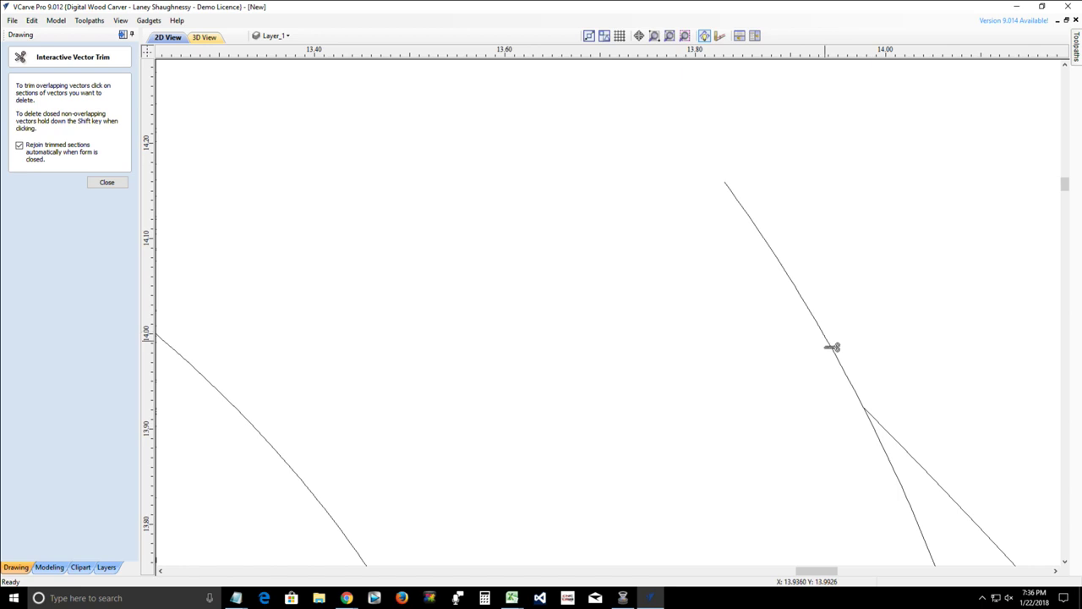
{"action": "left_click", "coordinate": [832, 347]}
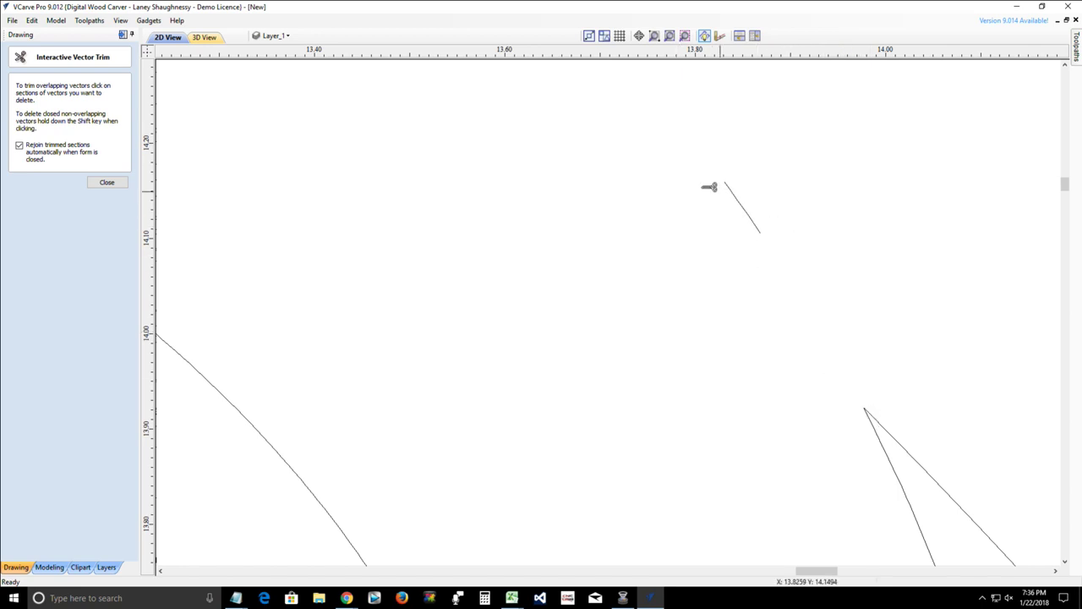
{"action": "scroll", "coordinate": [732, 242], "scroll_direction": "down", "scroll_amount": 4}
{"action": "scroll", "coordinate": [733, 241], "scroll_direction": "down", "scroll_amount": 1}
{"action": "left_click", "coordinate": [731, 234]}
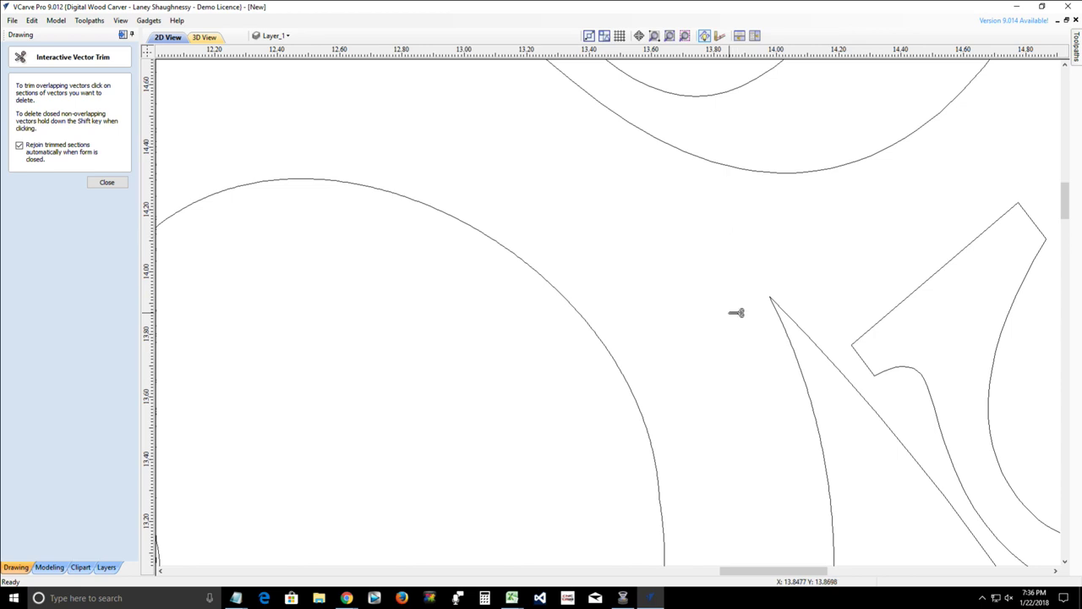
{"action": "scroll", "coordinate": [737, 310], "scroll_direction": "down", "scroll_amount": 4}
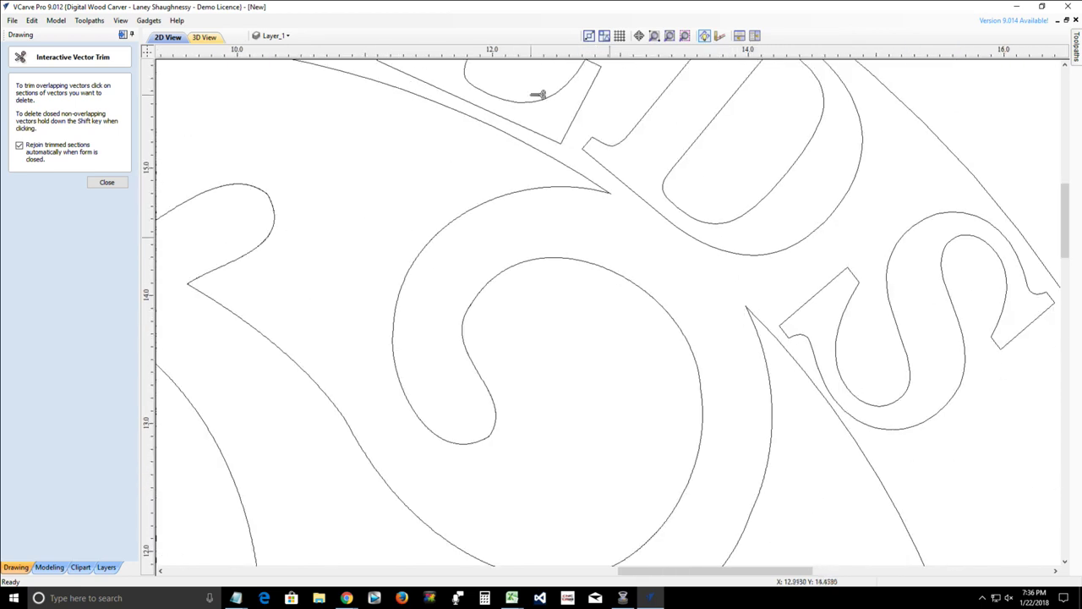
{"action": "scroll", "coordinate": [604, 181], "scroll_direction": "up", "scroll_amount": 2}
{"action": "scroll", "coordinate": [604, 182], "scroll_direction": "up", "scroll_amount": 8}
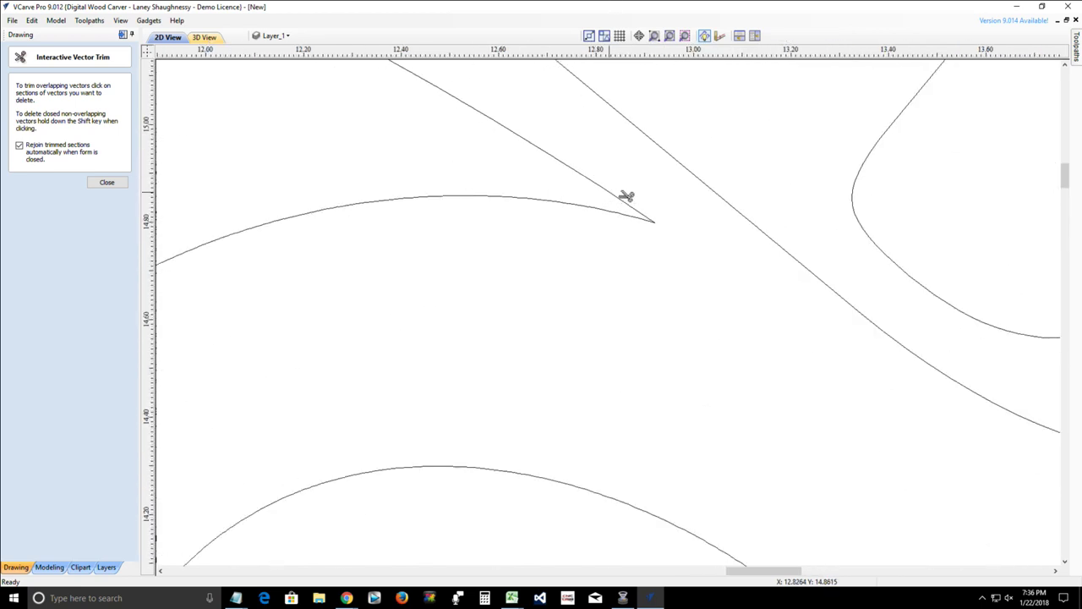
{"action": "scroll", "coordinate": [691, 271], "scroll_direction": "up", "scroll_amount": 4}
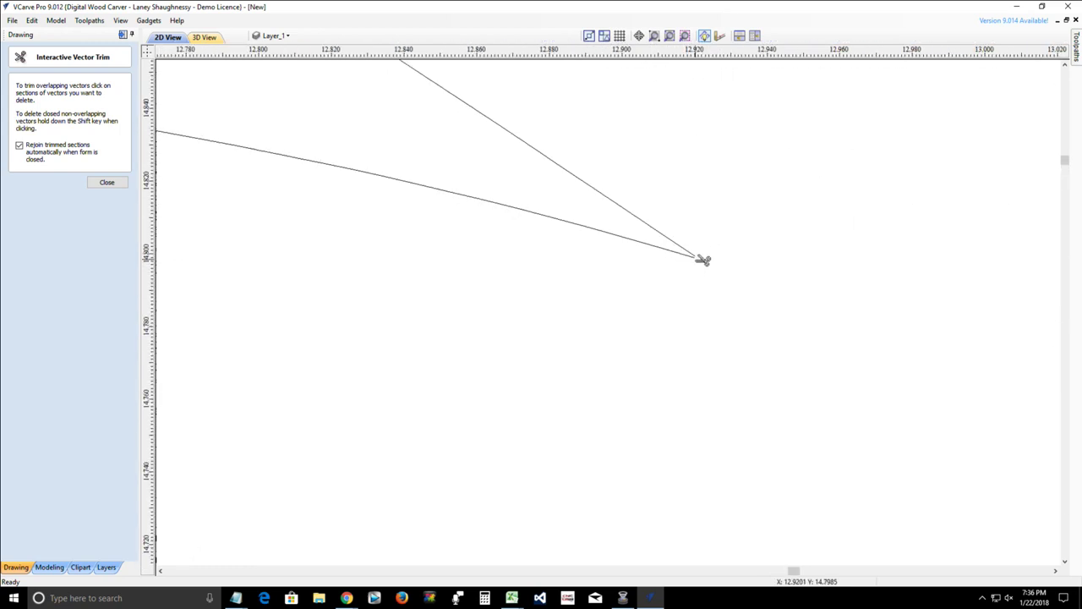
{"action": "scroll", "coordinate": [698, 257], "scroll_direction": "up", "scroll_amount": 3}
{"action": "scroll", "coordinate": [704, 255], "scroll_direction": "up", "scroll_amount": 3}
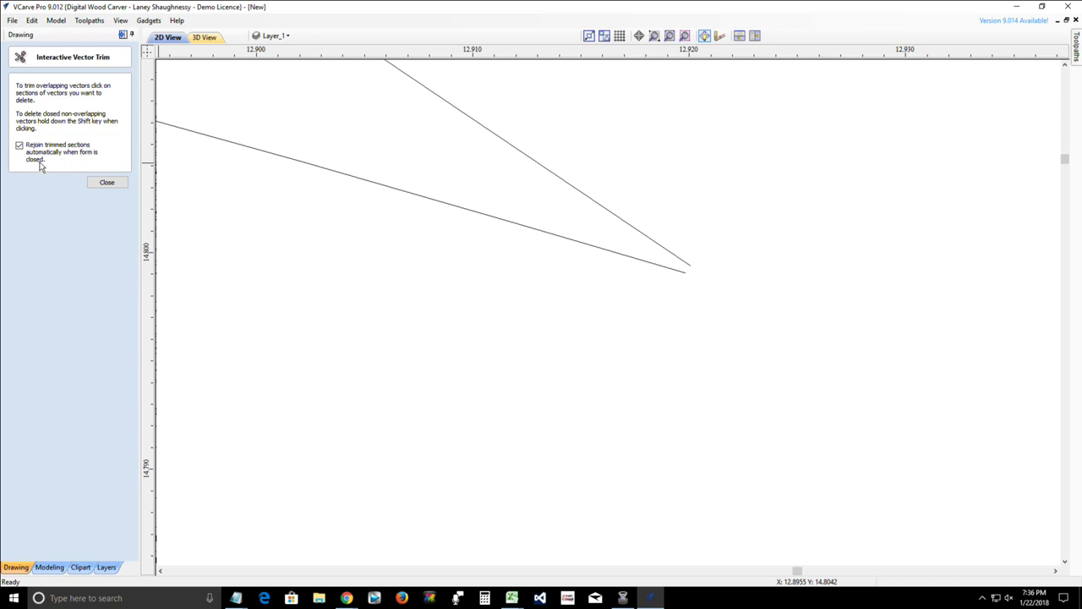
{"action": "left_click", "coordinate": [103, 184]}
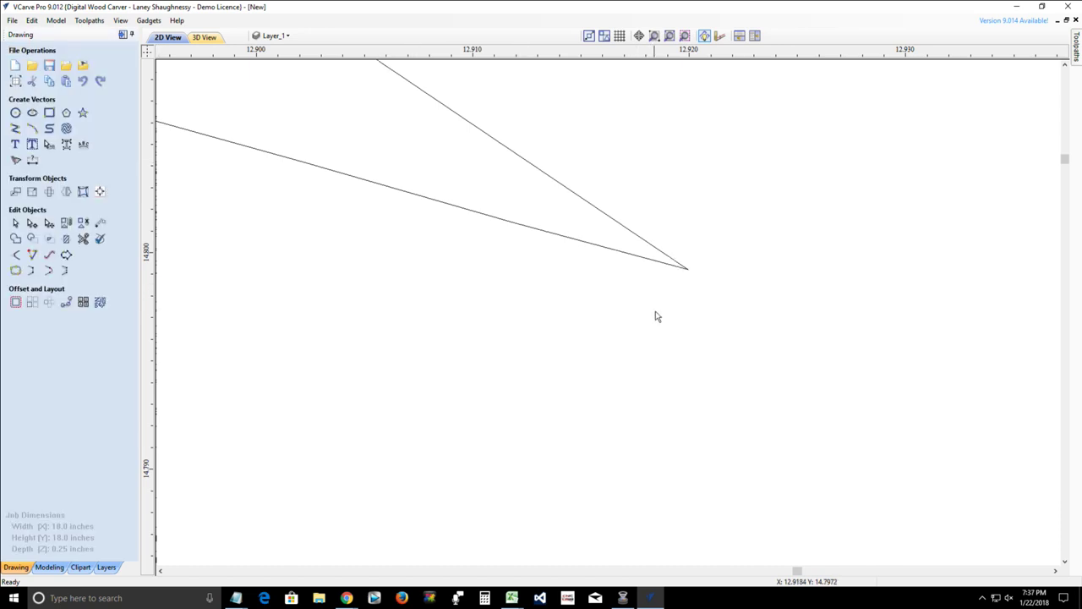
{"action": "scroll", "coordinate": [643, 344], "scroll_direction": "down", "scroll_amount": 10}
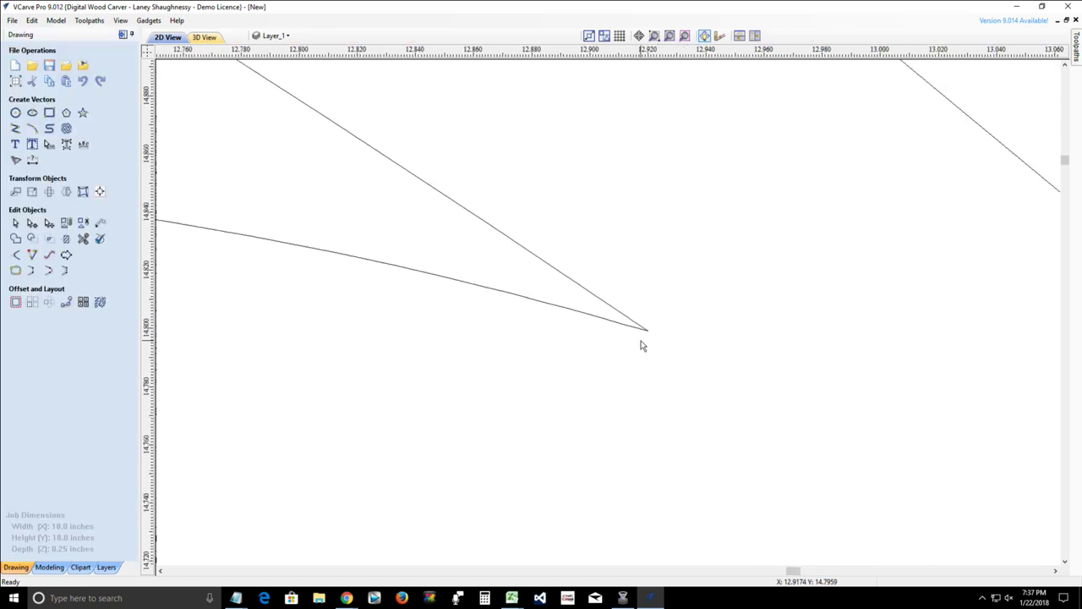
{"action": "scroll", "coordinate": [643, 345], "scroll_direction": "down", "scroll_amount": 10}
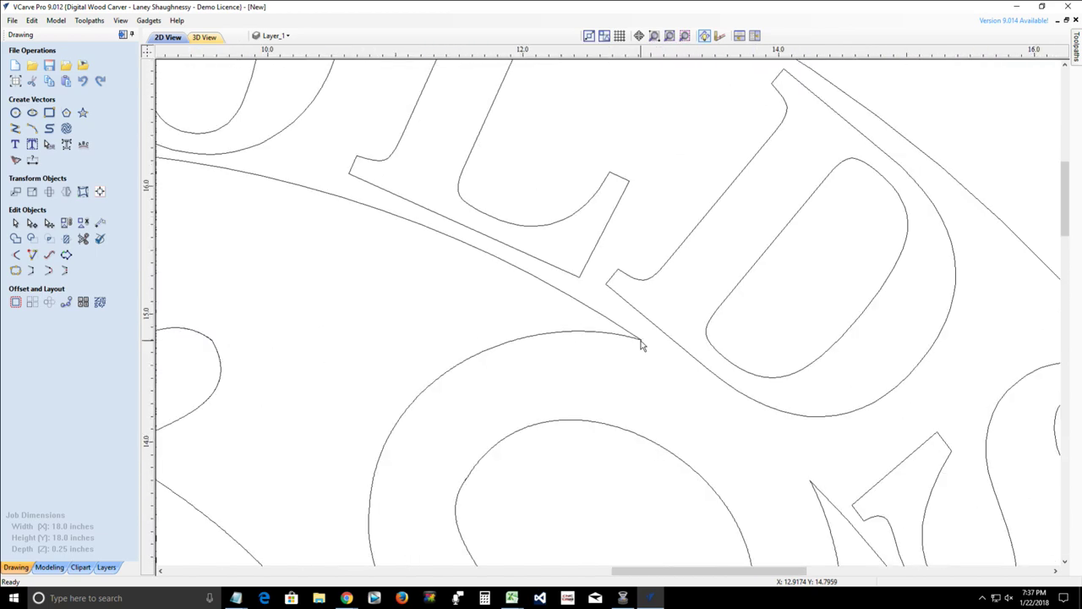
{"action": "scroll", "coordinate": [642, 345], "scroll_direction": "down", "scroll_amount": 8}
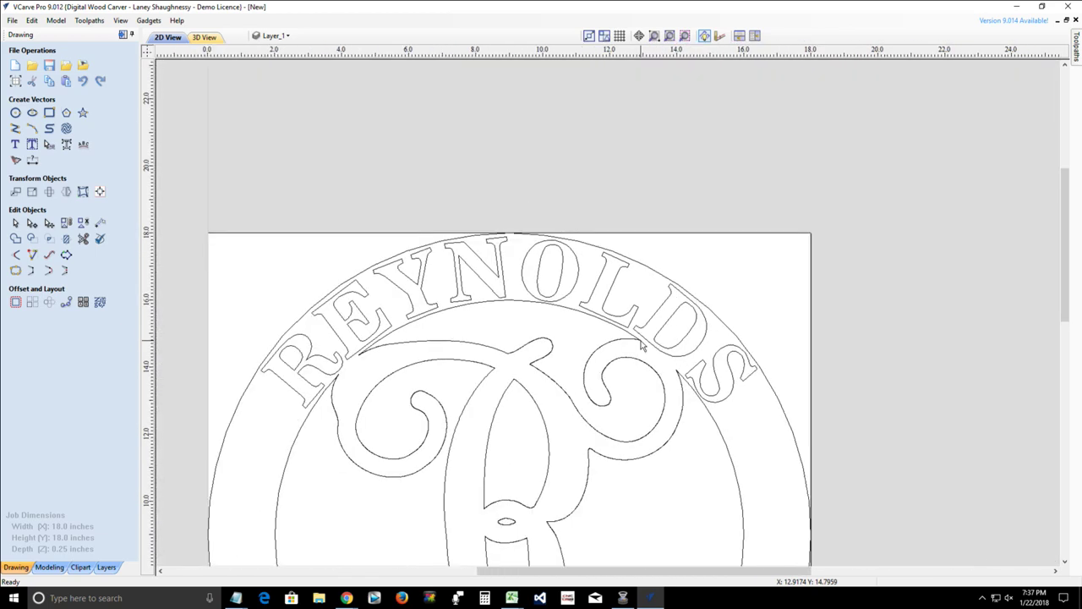
{"action": "left_click_drag", "start_coordinate": [1064, 252], "coordinate": [1064, 354]}
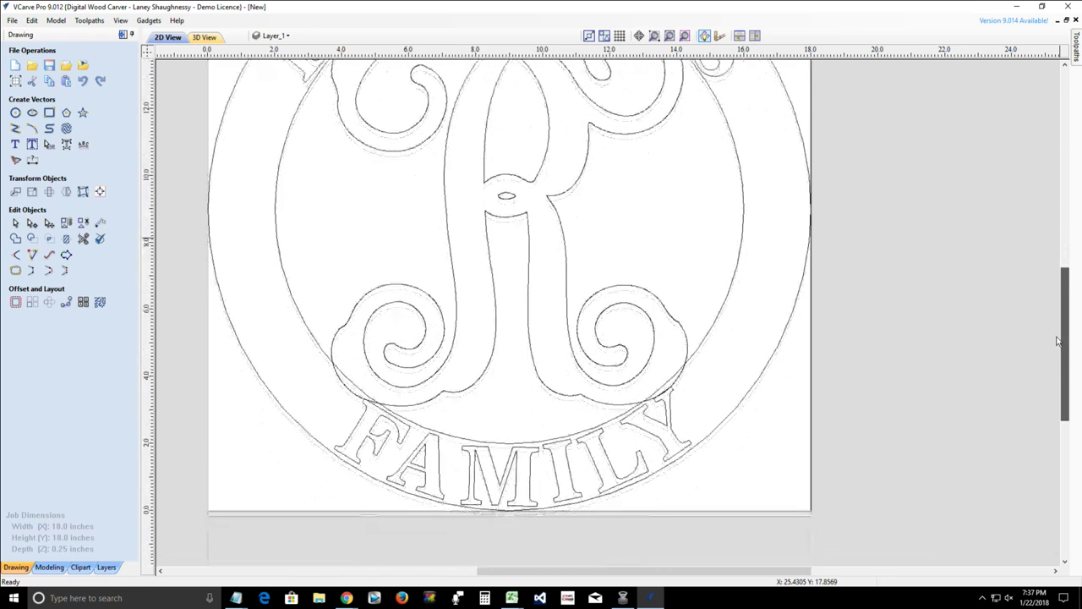
{"action": "scroll", "coordinate": [642, 396], "scroll_direction": "up", "scroll_amount": 8}
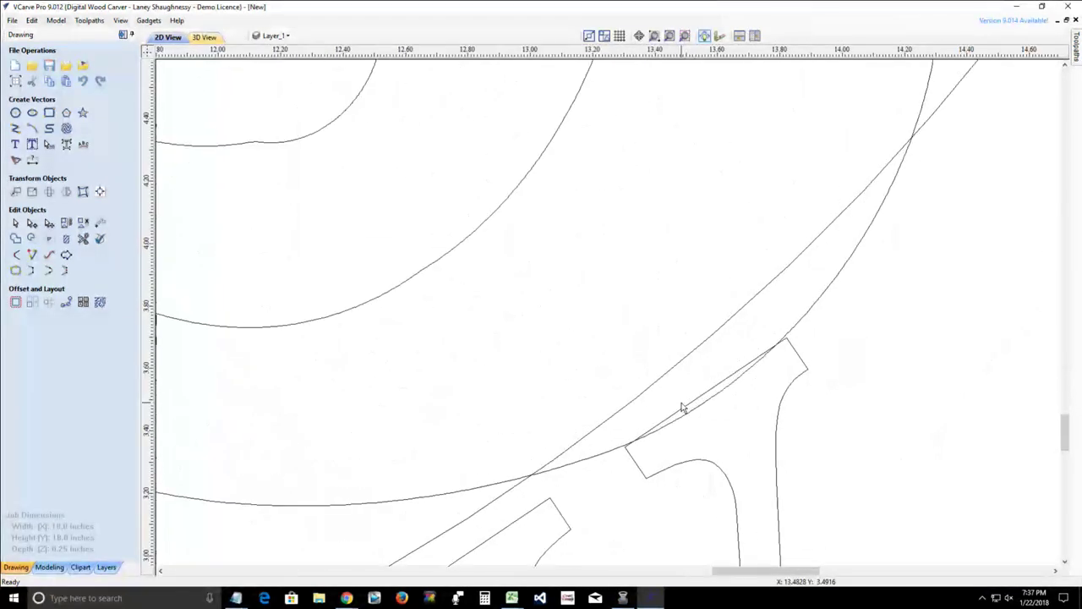
{"action": "scroll", "coordinate": [683, 407], "scroll_direction": "down", "scroll_amount": 8}
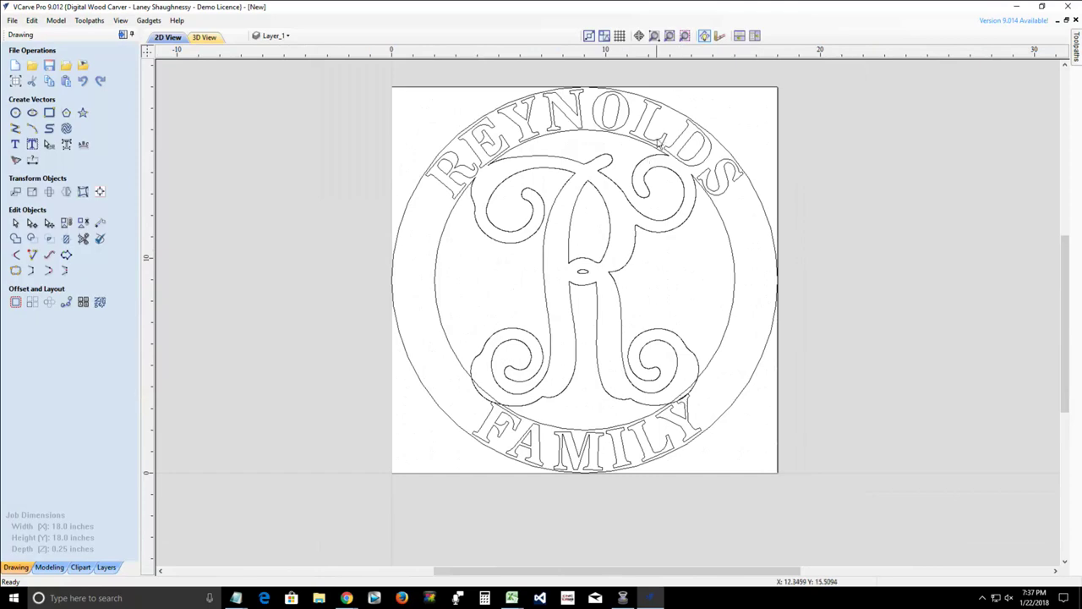
{"action": "scroll", "coordinate": [678, 145], "scroll_direction": "up", "scroll_amount": 3}
{"action": "scroll", "coordinate": [684, 203], "scroll_direction": "up", "scroll_amount": 5}
{"action": "scroll", "coordinate": [683, 203], "scroll_direction": "down", "scroll_amount": 3}
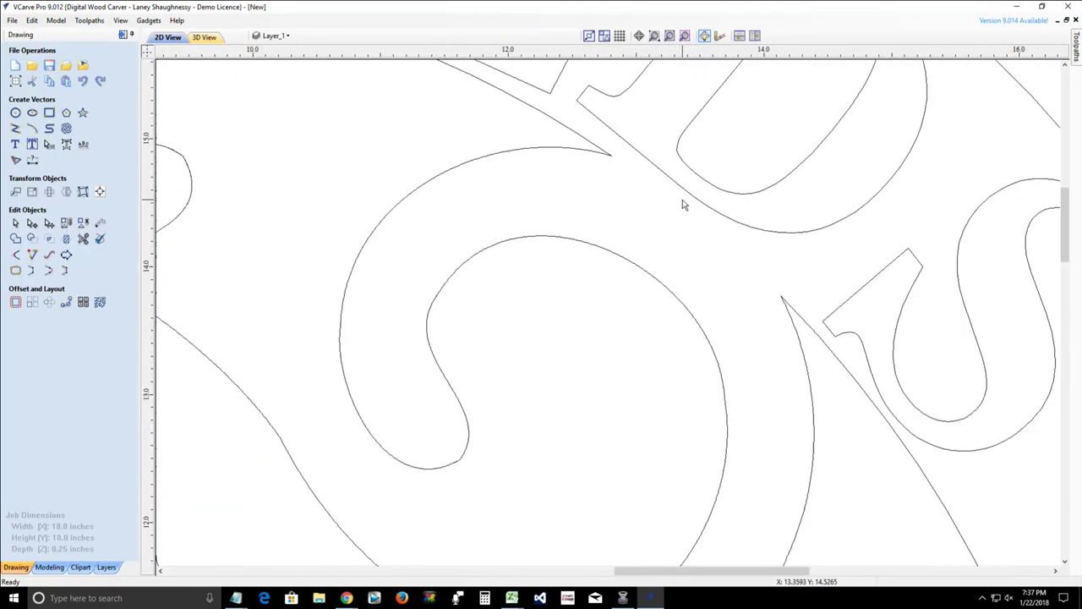
{"action": "scroll", "coordinate": [684, 203], "scroll_direction": "down", "scroll_amount": 5}
{"action": "scroll", "coordinate": [668, 346], "scroll_direction": "up", "scroll_amount": 4}
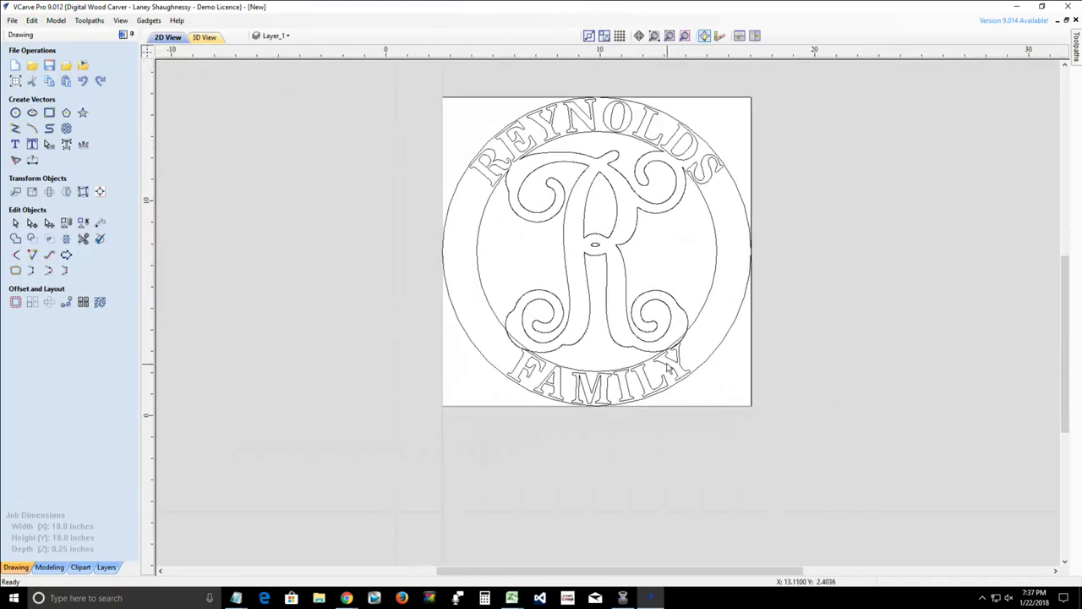
{"action": "scroll", "coordinate": [668, 347], "scroll_direction": "up", "scroll_amount": 4}
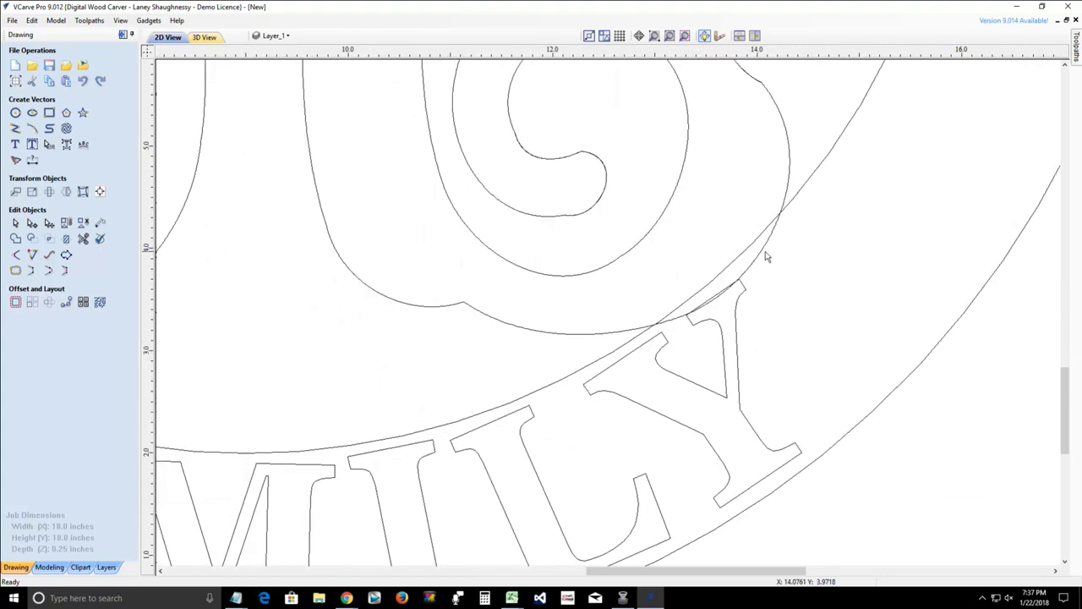
- Trim the arc piece beside the Y and the arc and scroll pieces by the F, then fit the view
{"action": "left_click", "coordinate": [82, 240]}
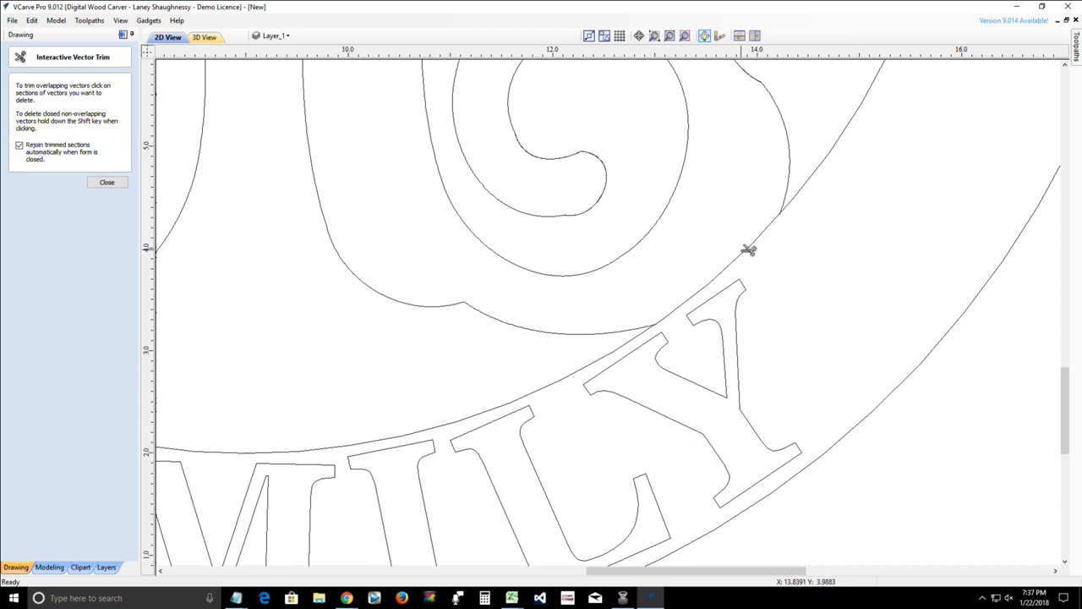
{"action": "left_click", "coordinate": [748, 249]}
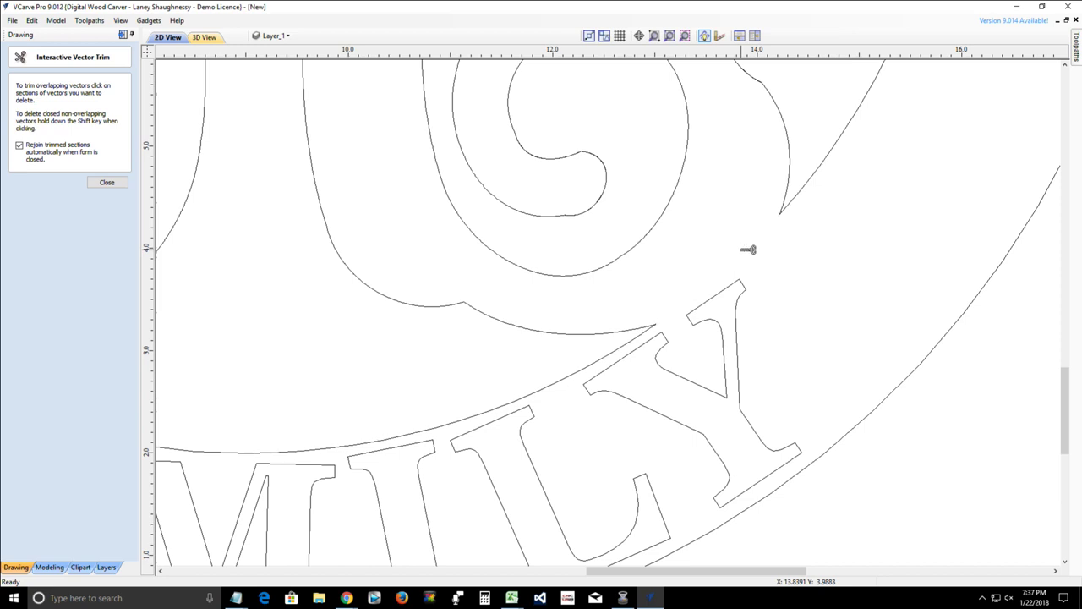
{"action": "scroll", "coordinate": [749, 249], "scroll_direction": "down", "scroll_amount": 2}
{"action": "scroll", "coordinate": [744, 246], "scroll_direction": "down", "scroll_amount": 3}
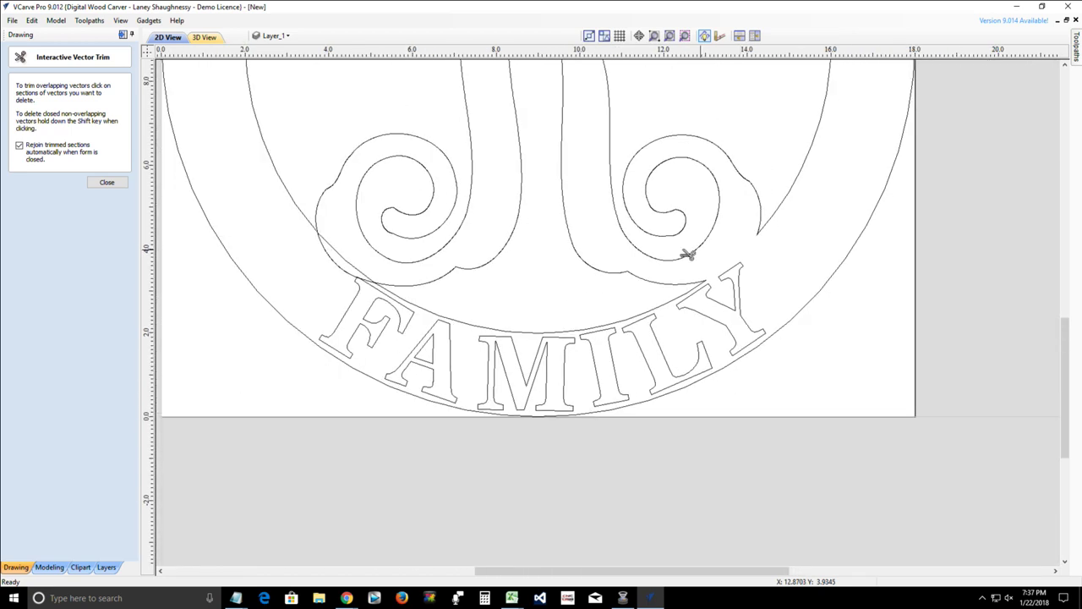
{"action": "scroll", "coordinate": [263, 257], "scroll_direction": "up", "scroll_amount": 1}
{"action": "scroll", "coordinate": [295, 268], "scroll_direction": "up", "scroll_amount": 1}
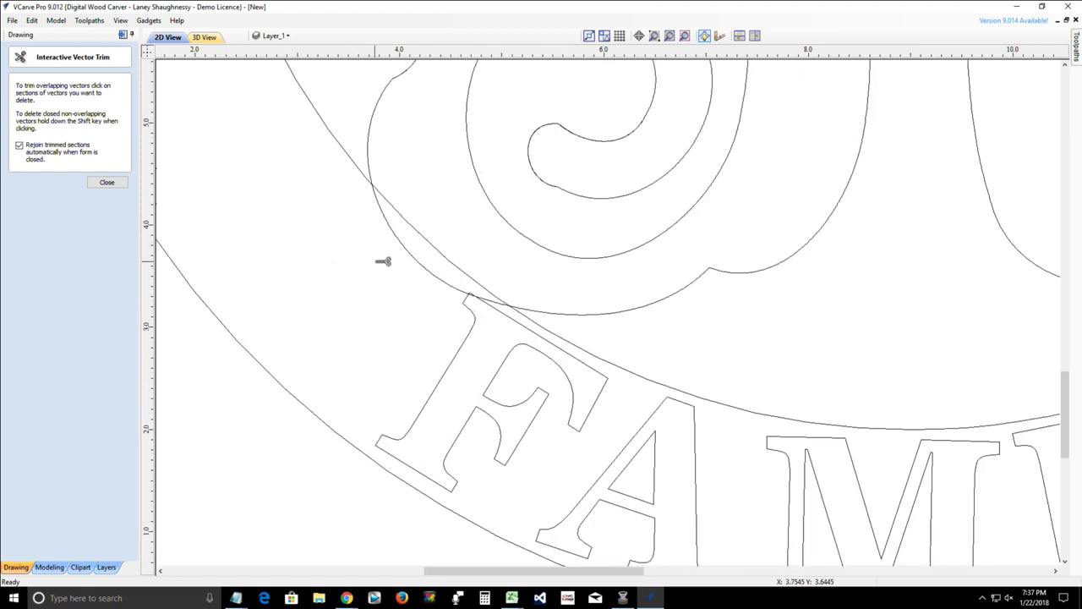
{"action": "left_click", "coordinate": [422, 264]}
{"action": "left_click", "coordinate": [437, 240]}
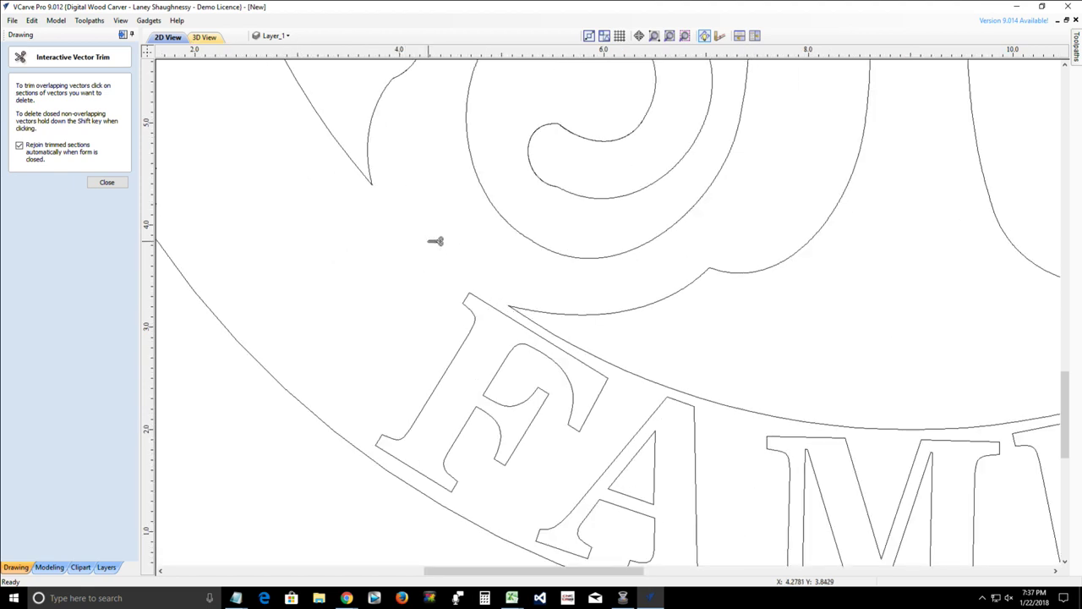
{"action": "scroll", "coordinate": [416, 282], "scroll_direction": "down", "scroll_amount": 3}
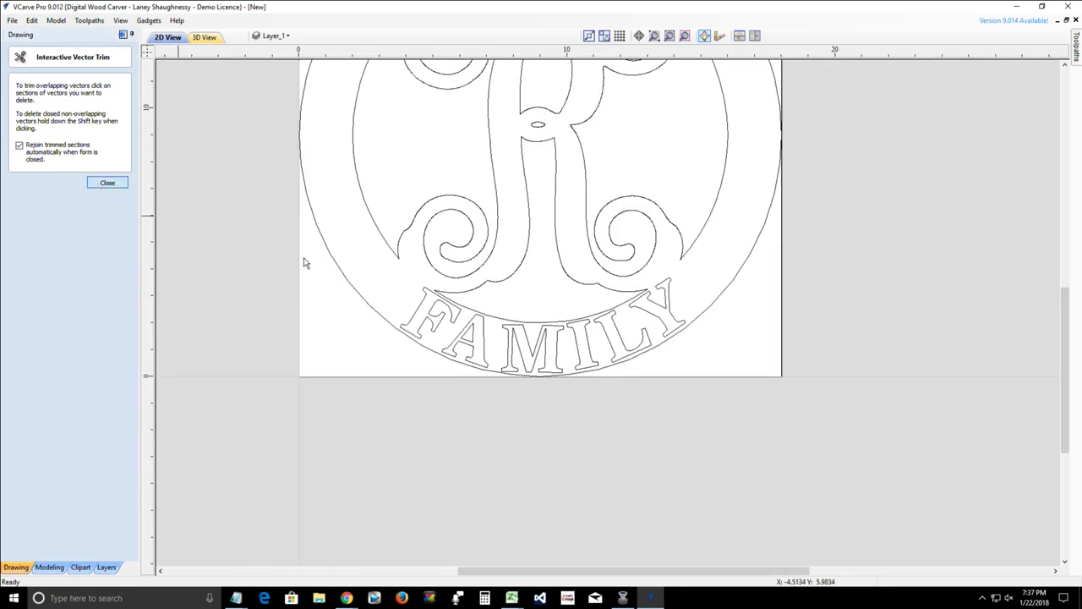
{"action": "key", "text": "Escape"}
{"action": "key", "text": "F6"}
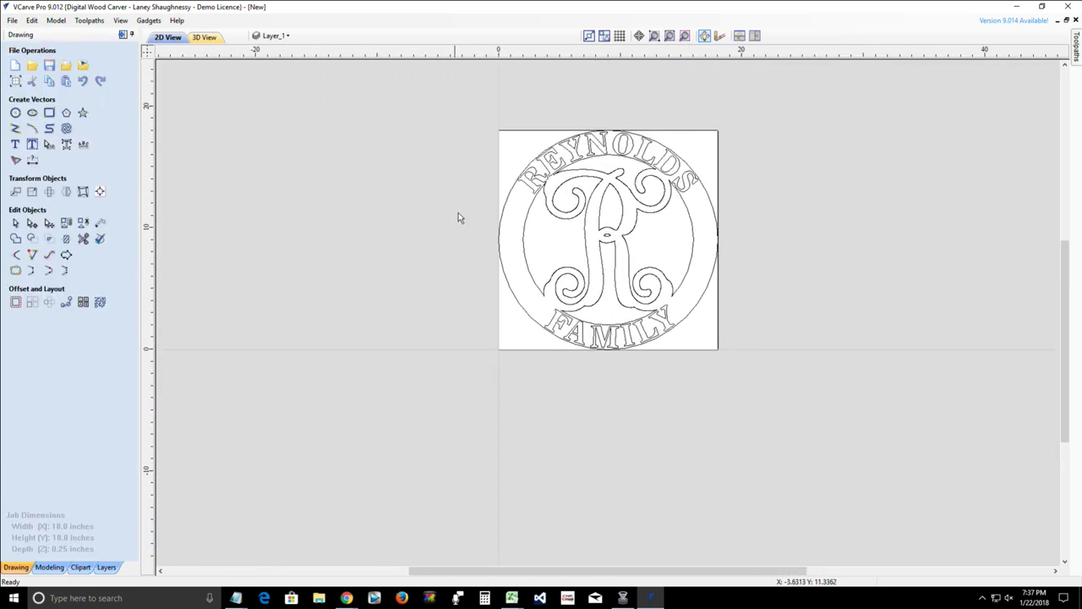
{"action": "scroll", "coordinate": [506, 194], "scroll_direction": "up", "scroll_amount": 2}
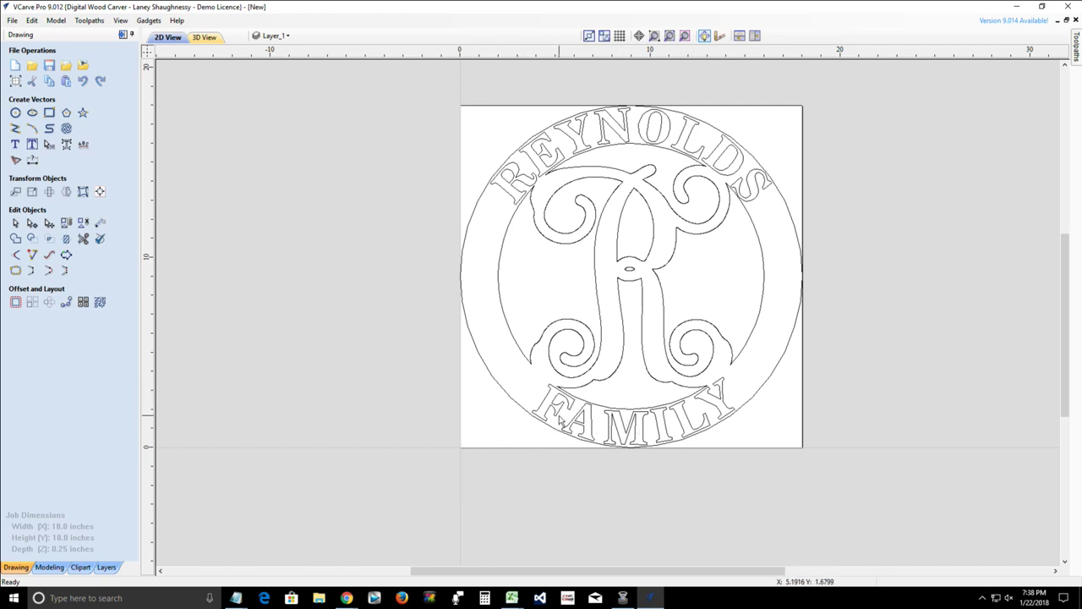
{"action": "scroll", "coordinate": [563, 420], "scroll_direction": "up", "scroll_amount": 5}
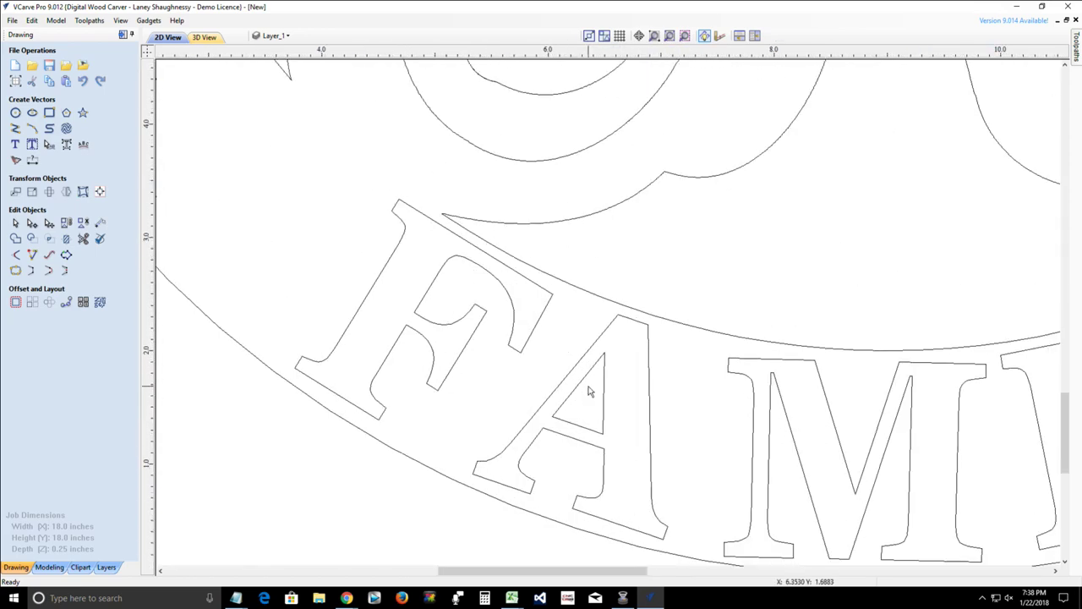
{"action": "scroll", "coordinate": [580, 376], "scroll_direction": "down", "scroll_amount": 5}
{"action": "scroll", "coordinate": [575, 382], "scroll_direction": "down", "scroll_amount": 1}
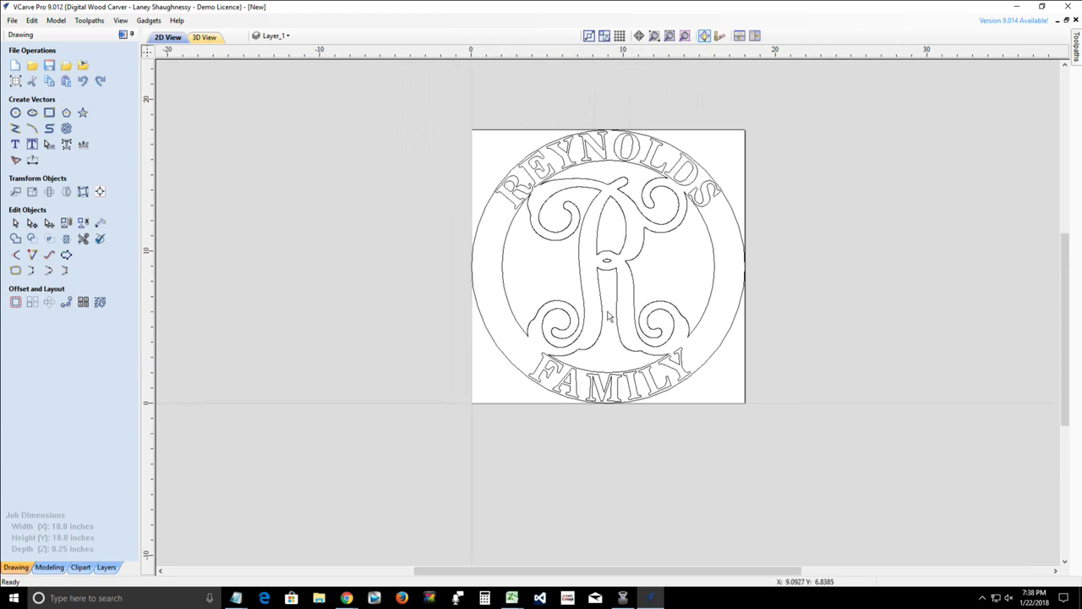
{"action": "scroll", "coordinate": [609, 315], "scroll_direction": "up", "scroll_amount": 3}
{"action": "scroll", "coordinate": [595, 313], "scroll_direction": "up", "scroll_amount": 2}
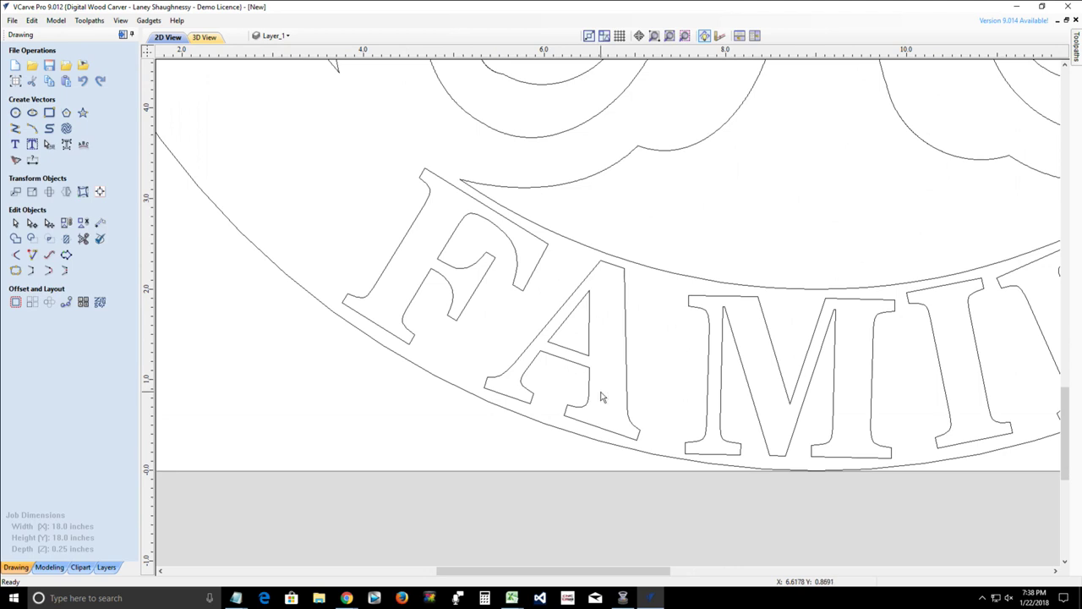
{"action": "scroll", "coordinate": [584, 401], "scroll_direction": "down", "scroll_amount": 4}
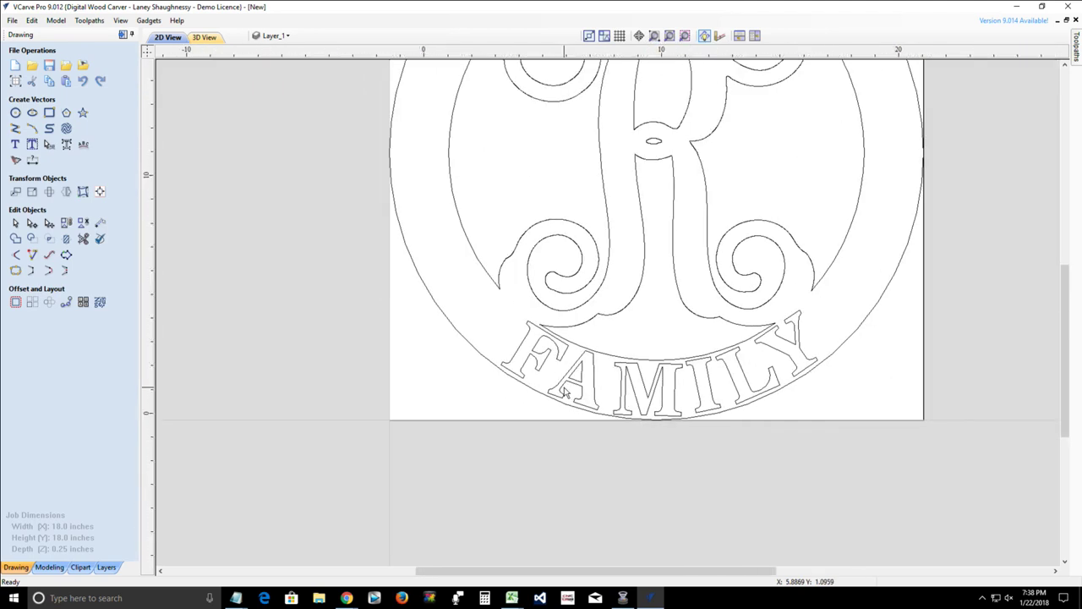
{"action": "scroll", "coordinate": [566, 391], "scroll_direction": "down", "scroll_amount": 3}
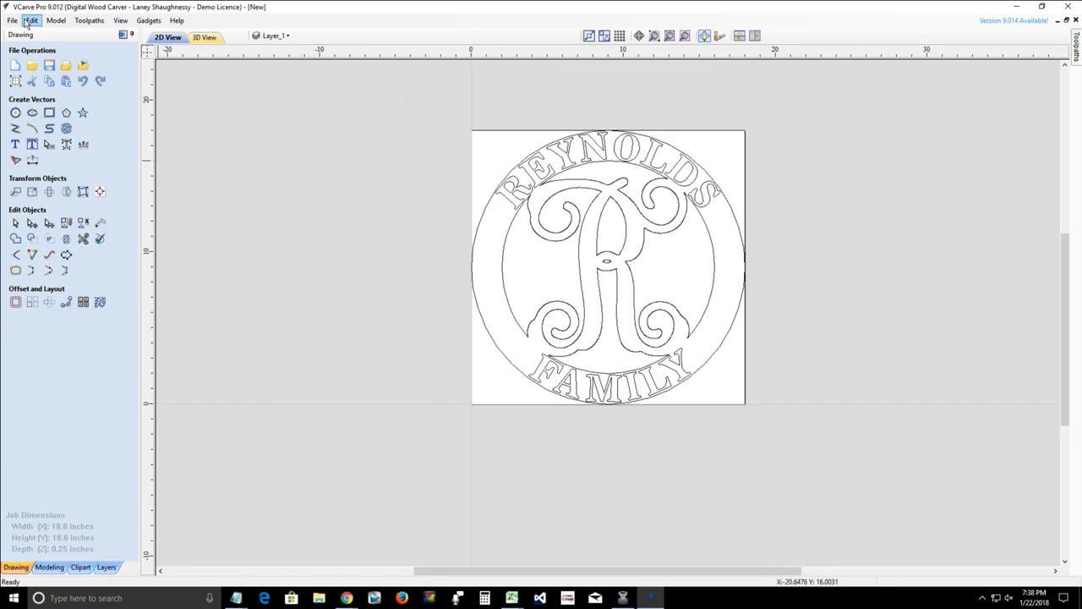
- Select REYNOLDS and FAMILY and start a 2D profile toolpath with a 0.25-inch cut depth
{"action": "left_click", "coordinate": [123, 36]}
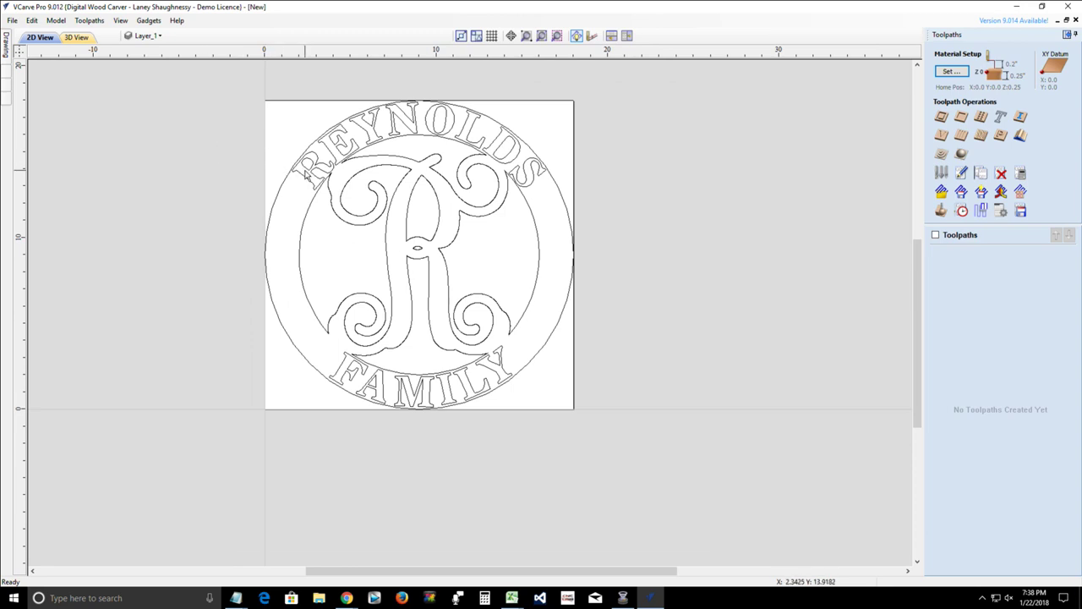
{"action": "left_click", "coordinate": [306, 173]}
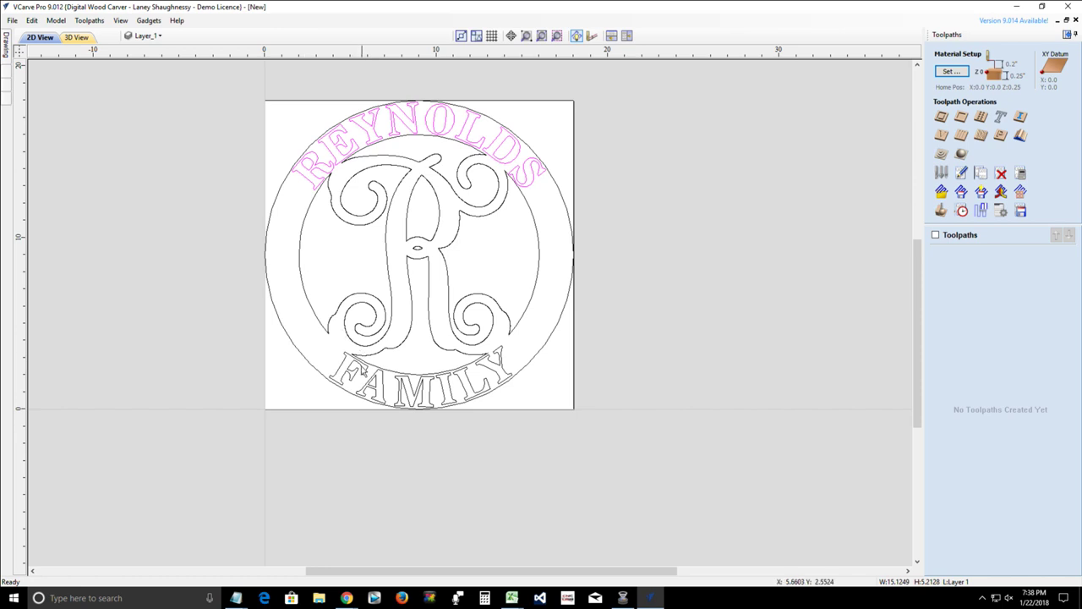
{"action": "left_click", "coordinate": [359, 378], "text": "shift"}
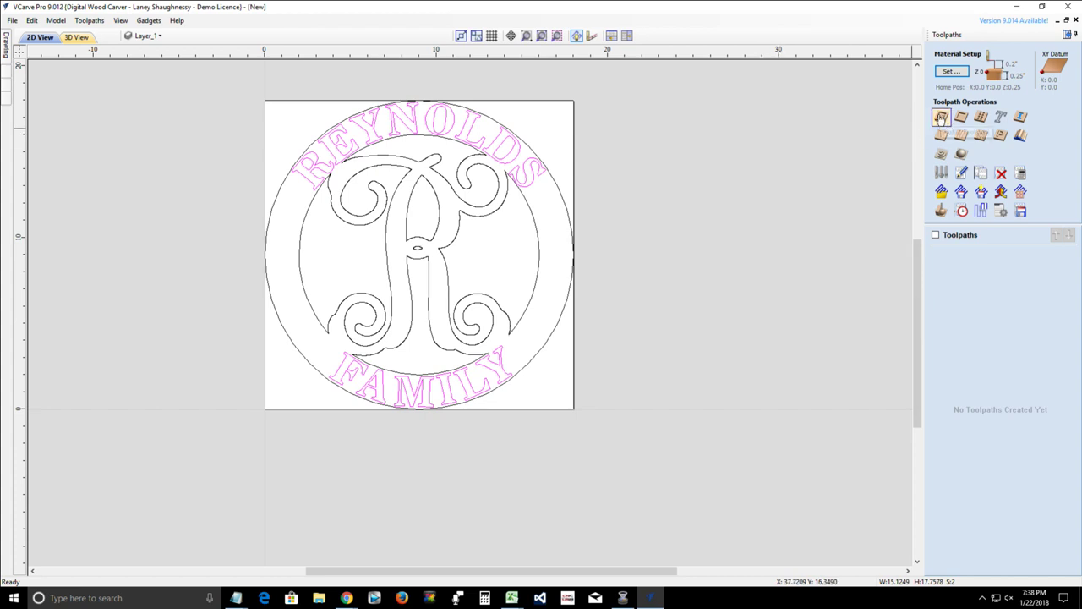
{"action": "left_click", "coordinate": [940, 118]}
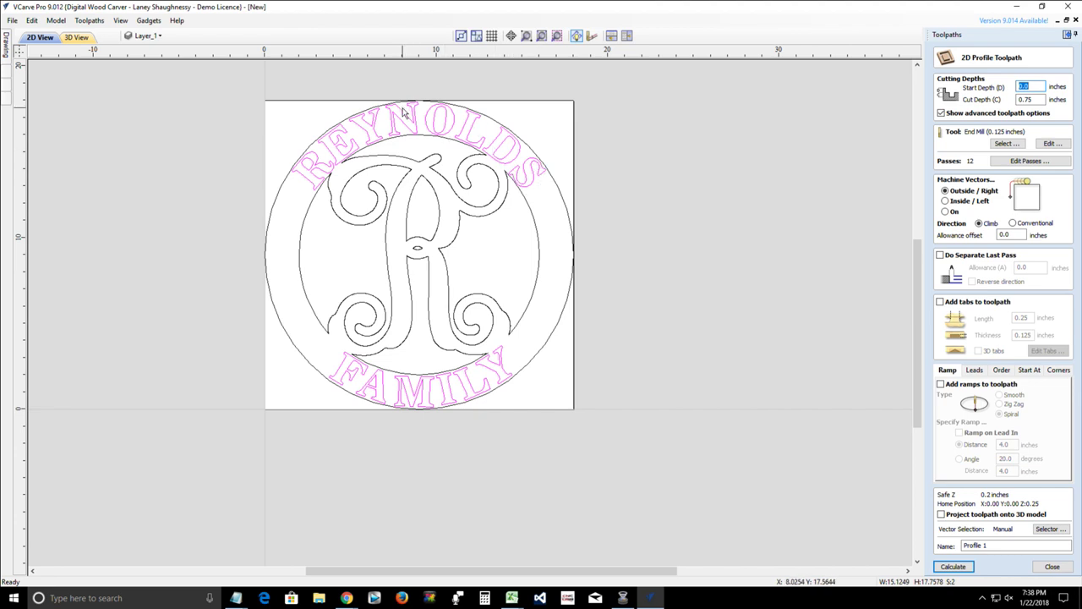
{"action": "left_click", "coordinate": [1026, 101]}
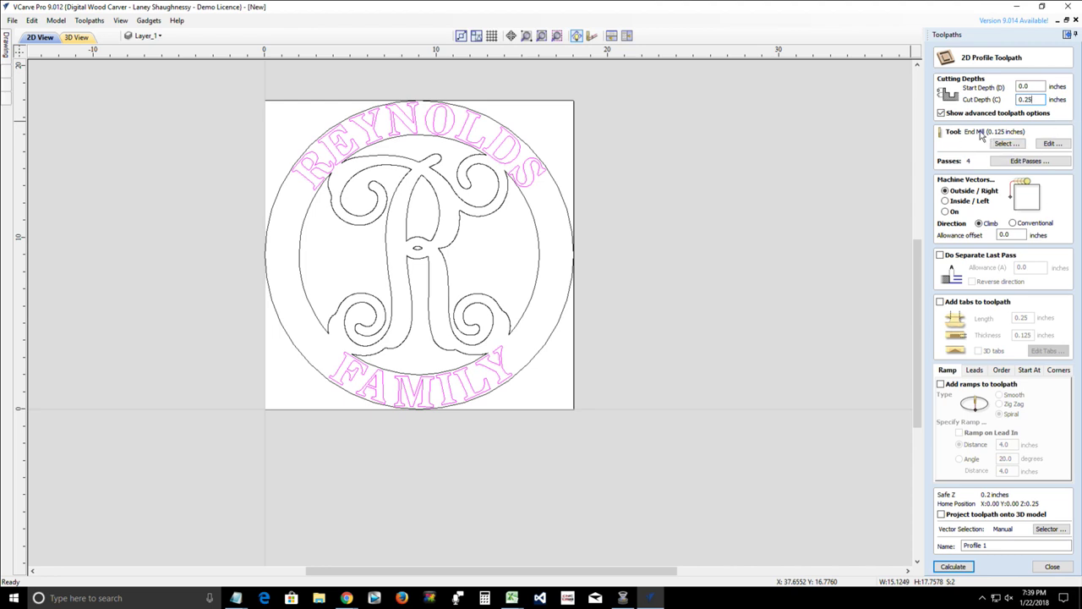
- Calculate Profile 1 as an Inside / Left cut and inspect it in the 3D view
{"action": "left_click", "coordinate": [946, 202]}
{"action": "left_click", "coordinate": [953, 567]}
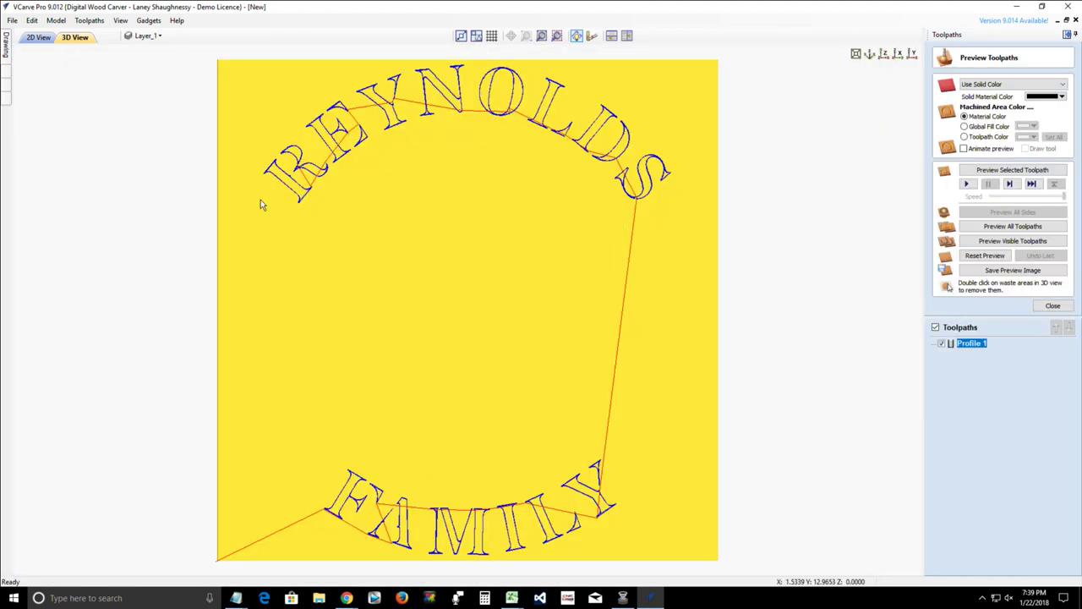
{"action": "scroll", "coordinate": [264, 146], "scroll_direction": "up", "scroll_amount": 5}
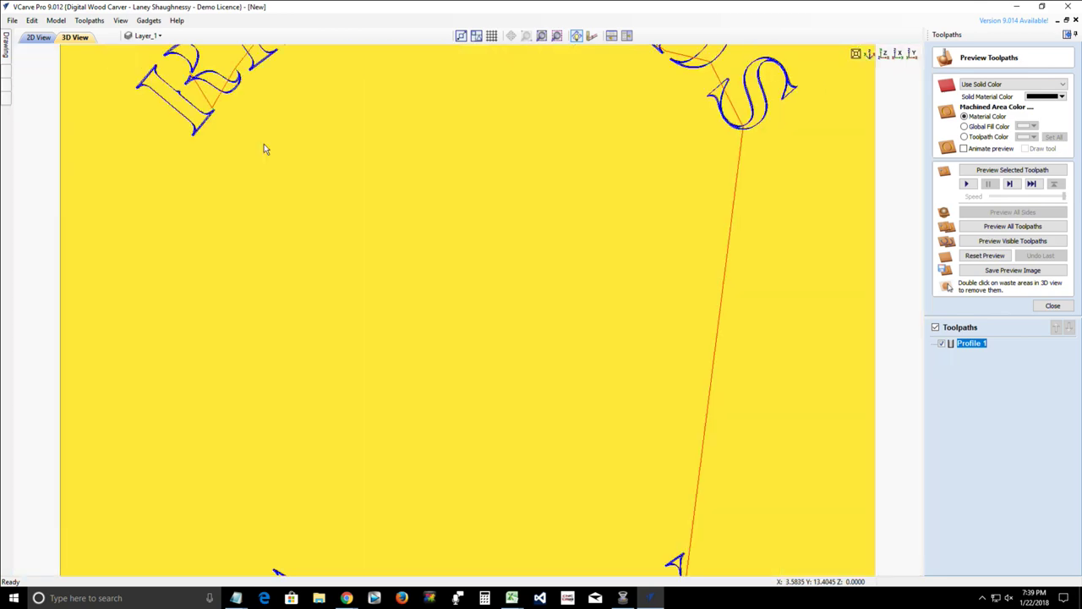
{"action": "scroll", "coordinate": [263, 149], "scroll_direction": "down", "scroll_amount": 5}
{"action": "scroll", "coordinate": [249, 110], "scroll_direction": "up", "scroll_amount": 1}
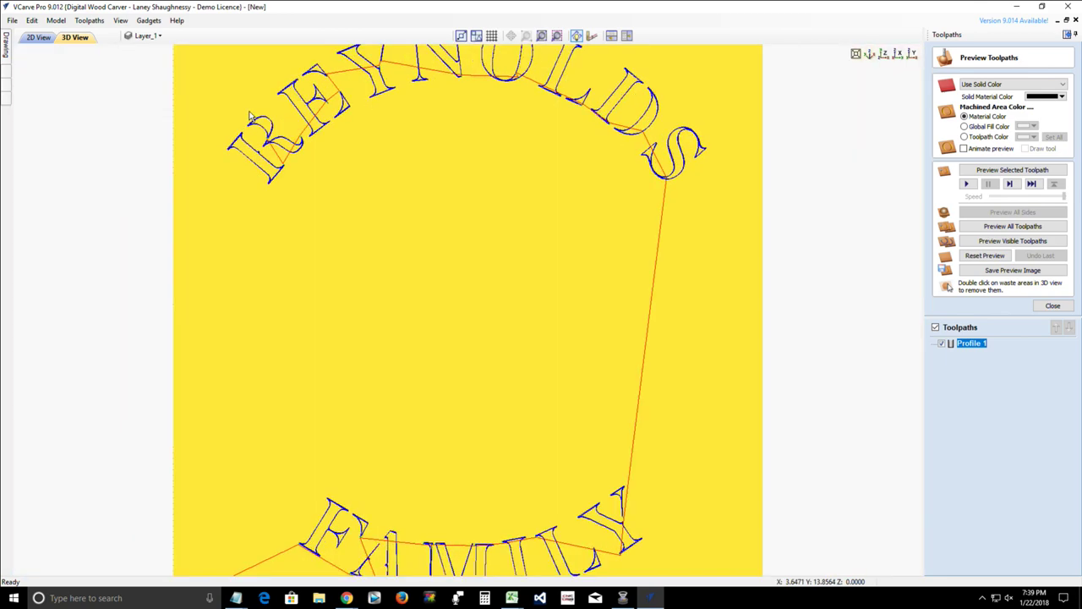
{"action": "scroll", "coordinate": [248, 111], "scroll_direction": "up", "scroll_amount": 3}
{"action": "scroll", "coordinate": [249, 112], "scroll_direction": "down", "scroll_amount": 2}
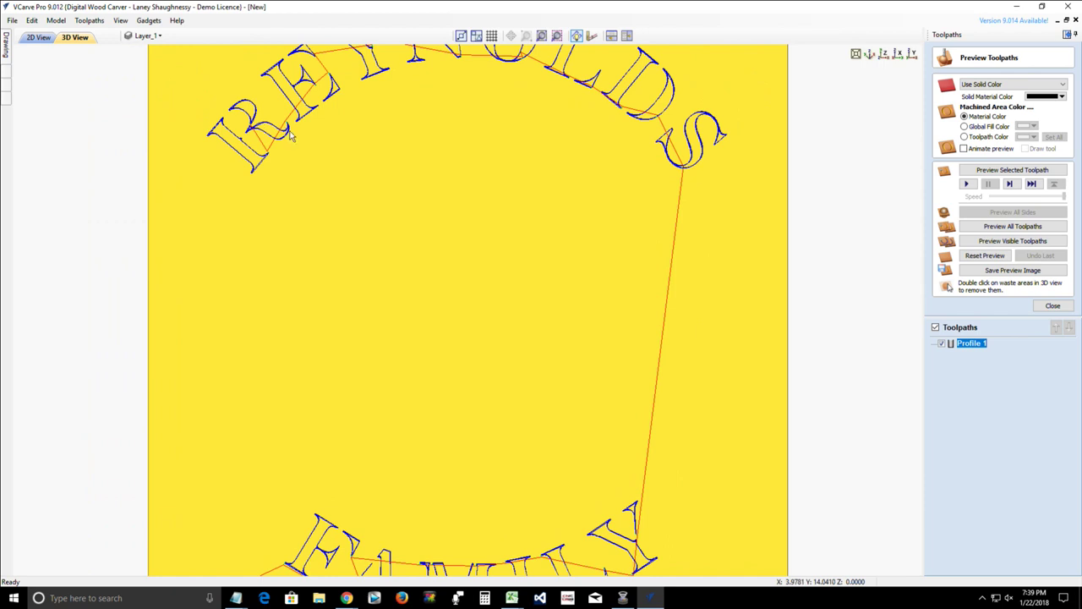
{"action": "scroll", "coordinate": [345, 267], "scroll_direction": "down", "scroll_amount": 2}
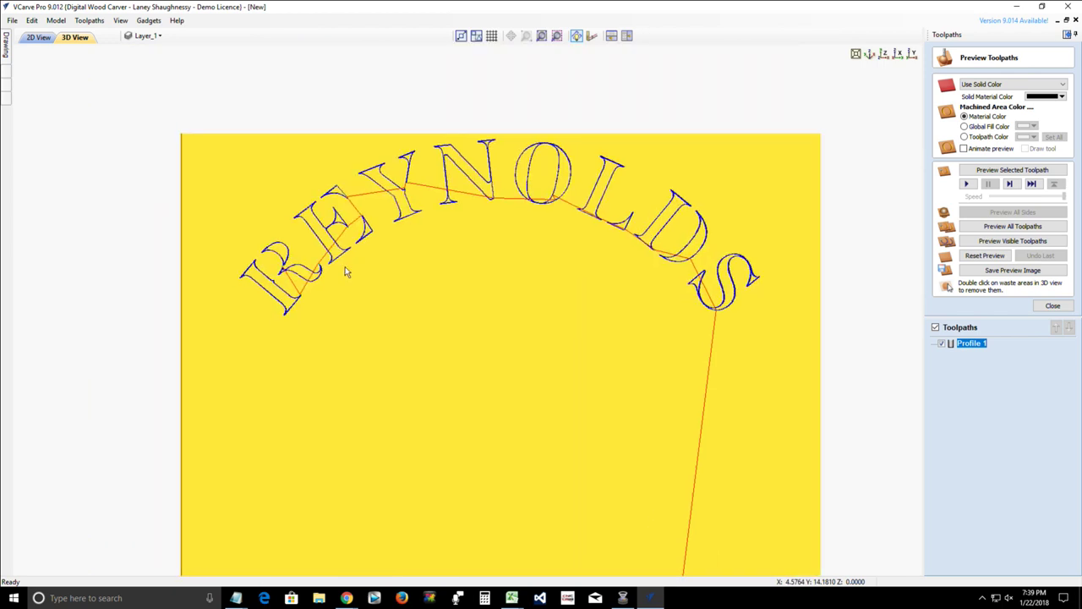
- Show the preview board as Maple2 wood and reopen Profile 1 for editing
{"action": "left_click", "coordinate": [1047, 84]}
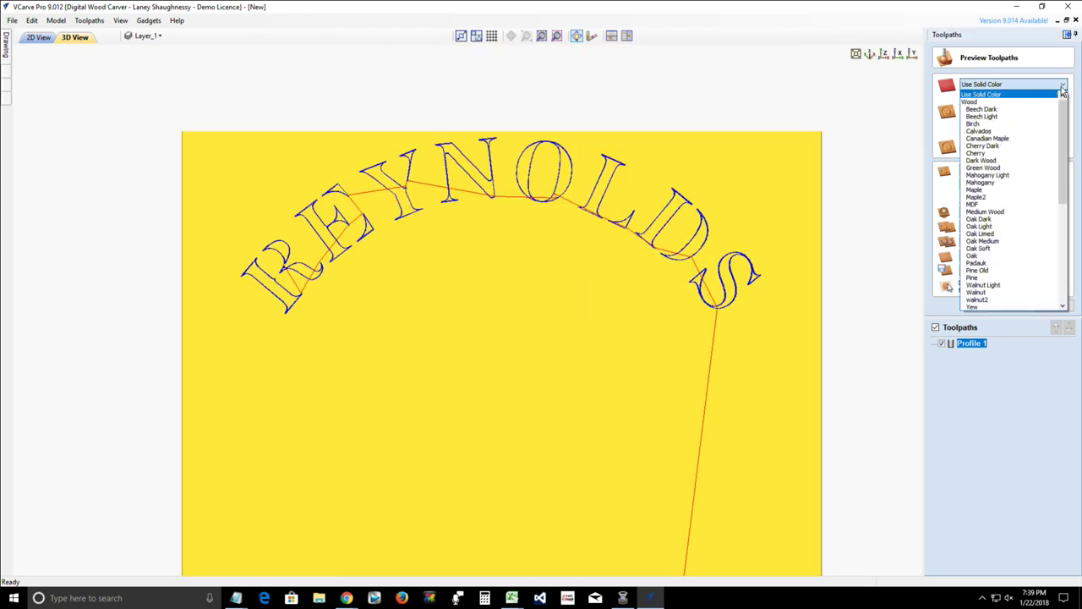
{"action": "left_click", "coordinate": [974, 197]}
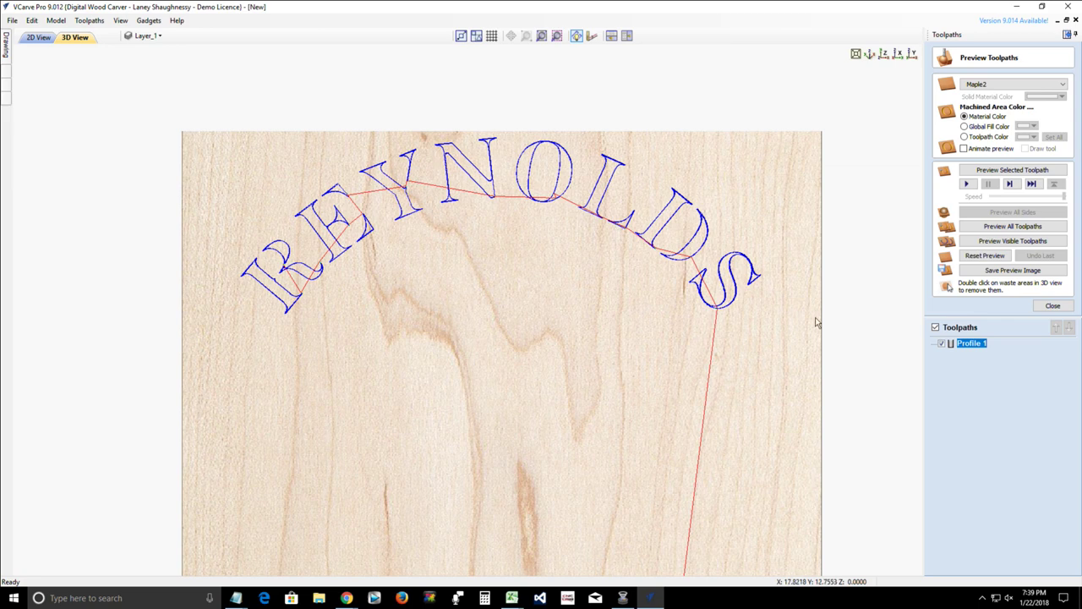
{"action": "double_click", "coordinate": [973, 344]}
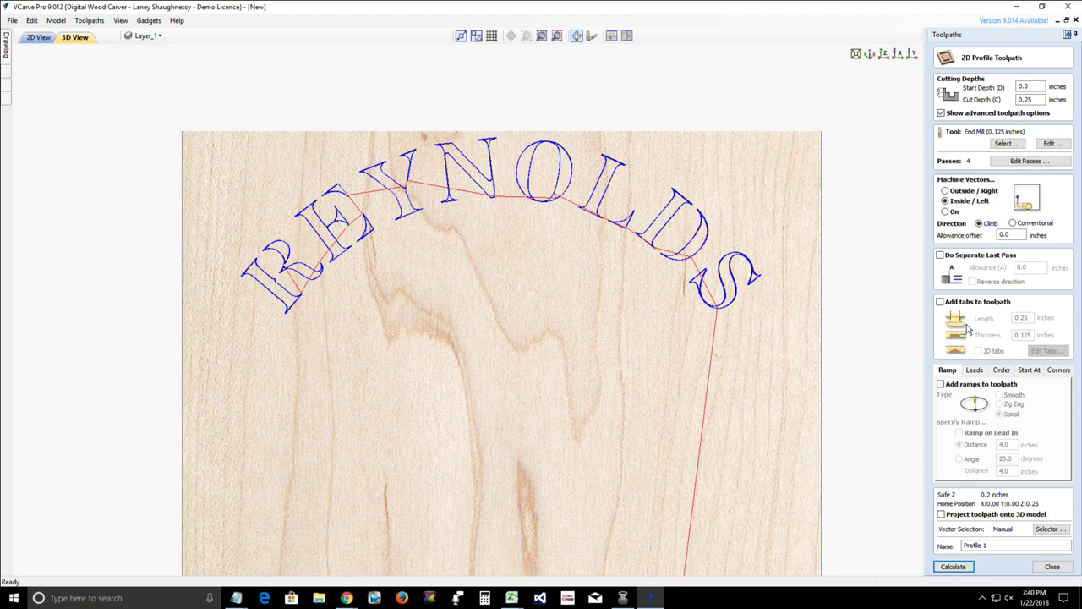
- Swap Profile 1's cutter to the 0.0625-inch end mill and recalculate the toolpath
{"action": "left_click", "coordinate": [1008, 144]}
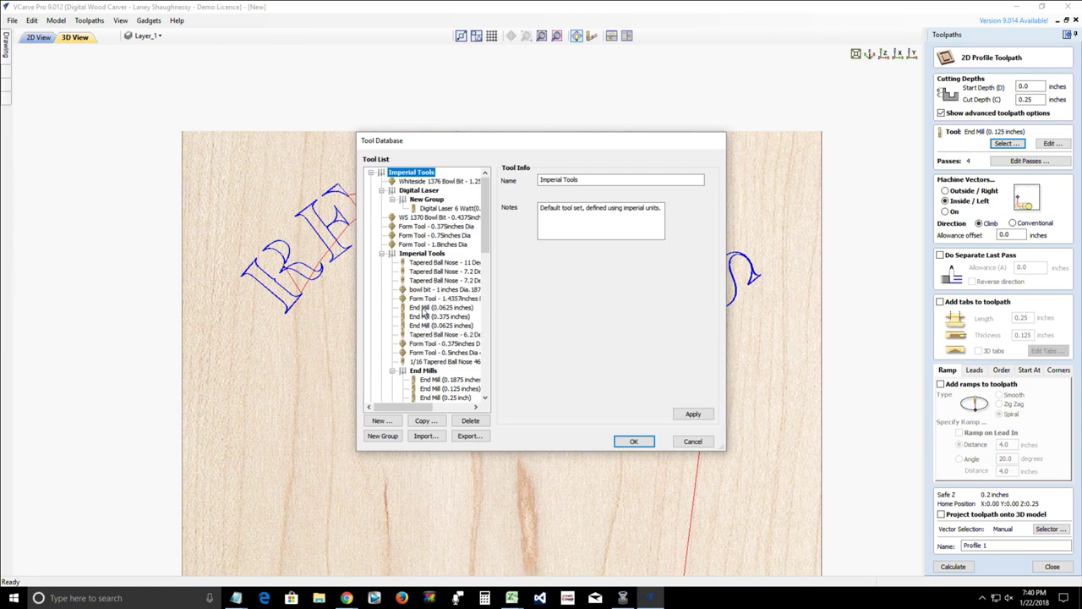
{"action": "left_click", "coordinate": [428, 308]}
{"action": "left_click", "coordinate": [635, 441]}
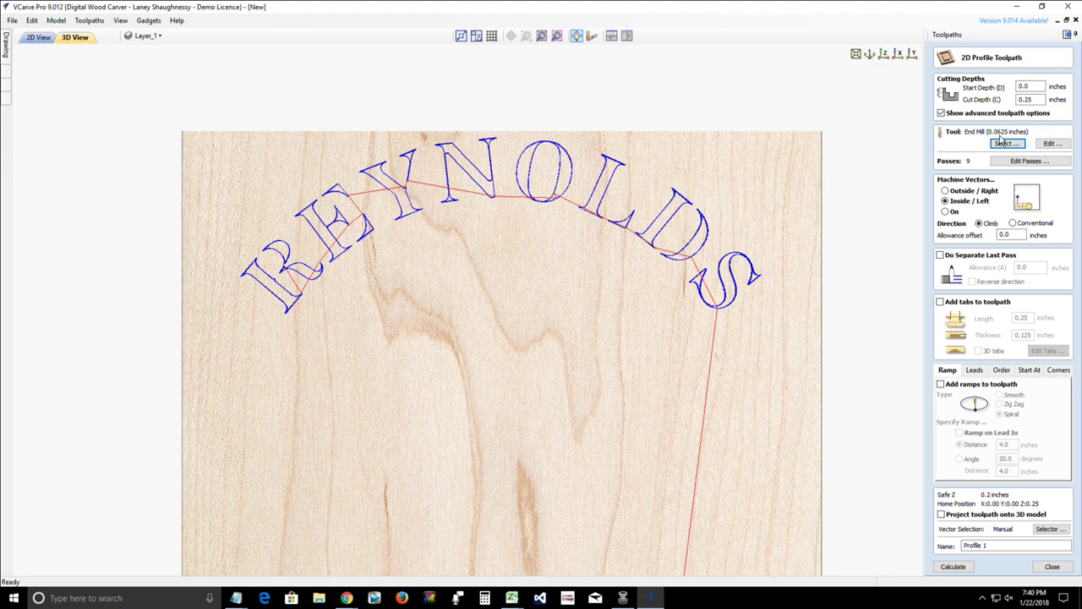
{"action": "left_click", "coordinate": [949, 567]}
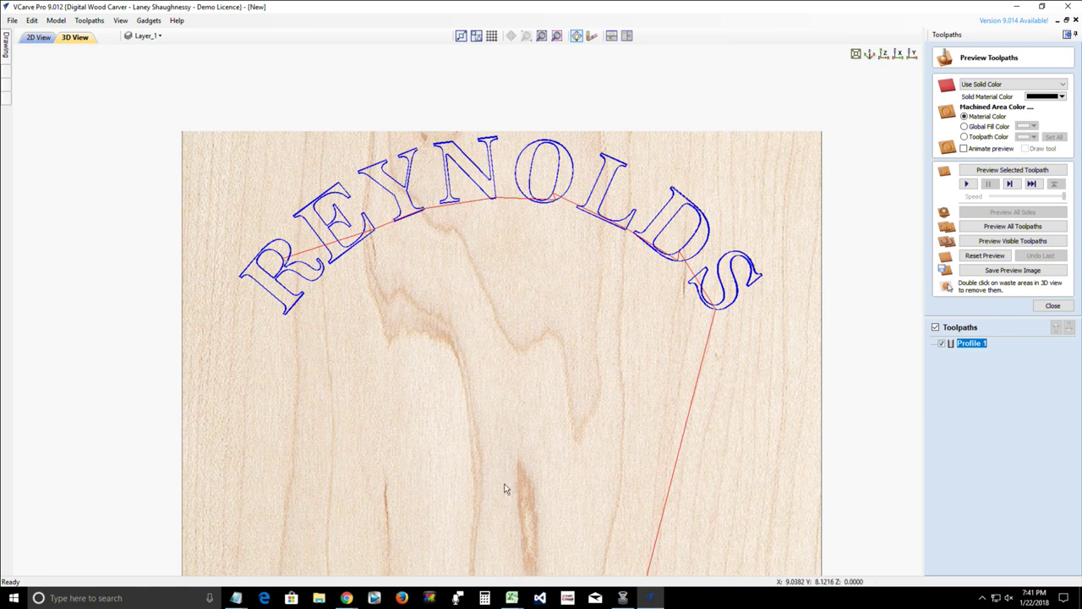
- Render the stock as maple and simulate the profile toolpath cut
{"action": "left_click_drag", "start_coordinate": [507, 513], "coordinate": [506, 205]}
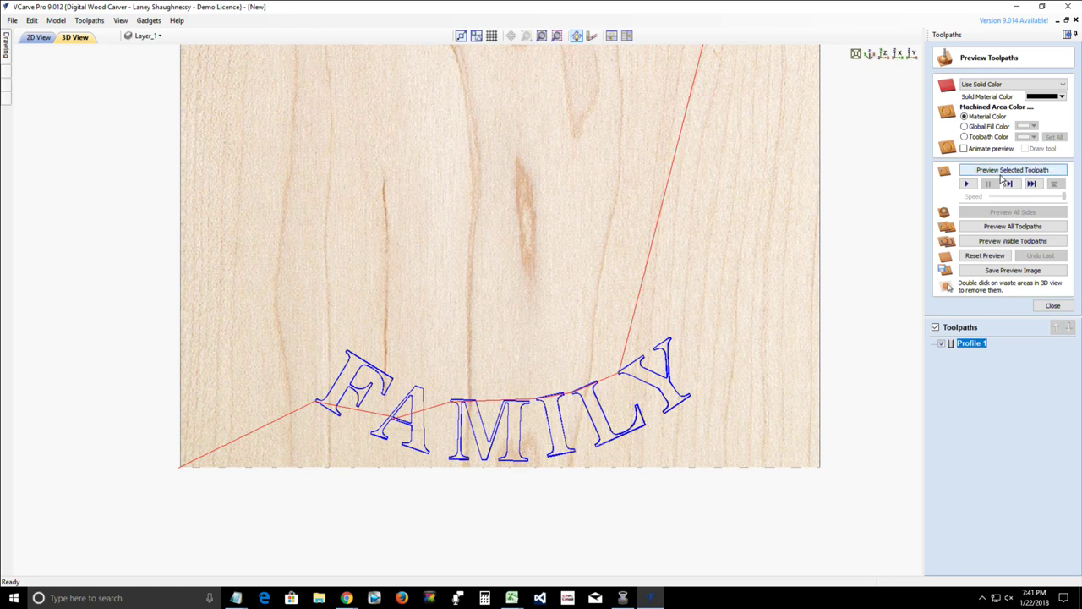
{"action": "left_click", "coordinate": [1063, 85]}
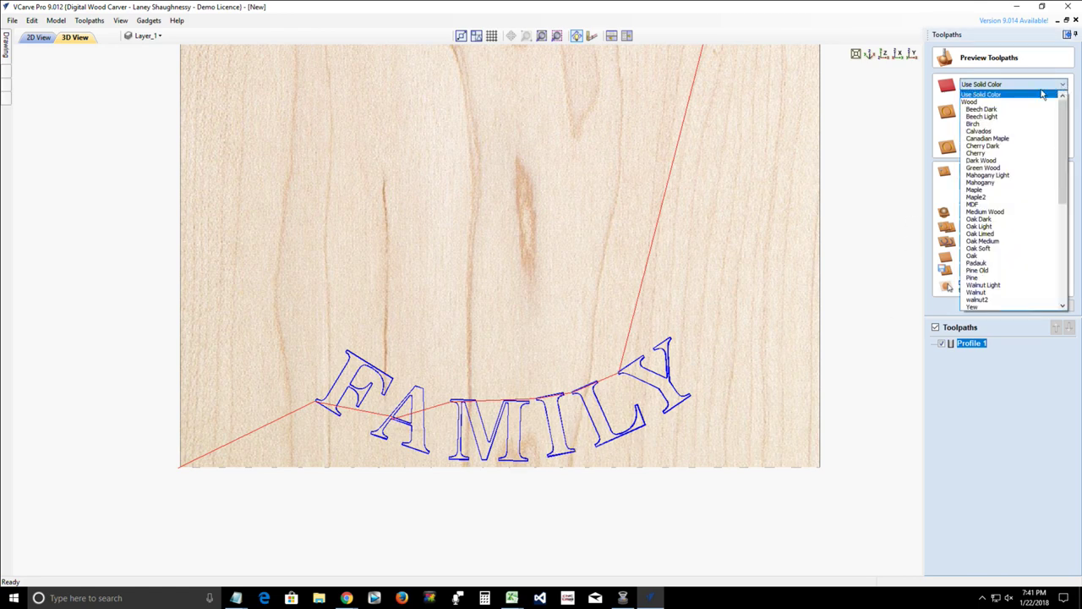
{"action": "left_click", "coordinate": [997, 190]}
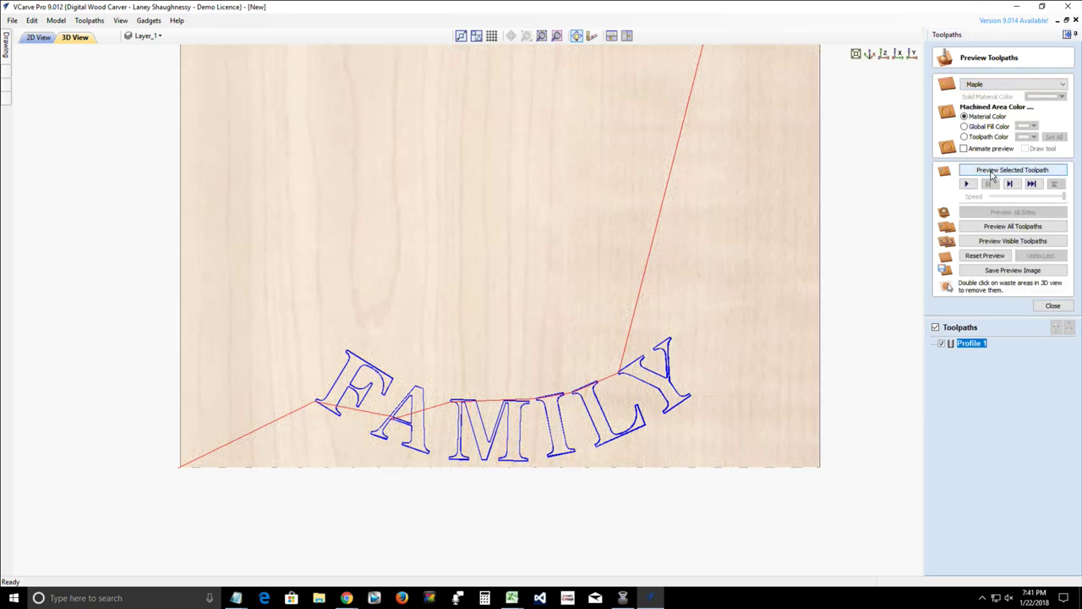
{"action": "left_click", "coordinate": [993, 172]}
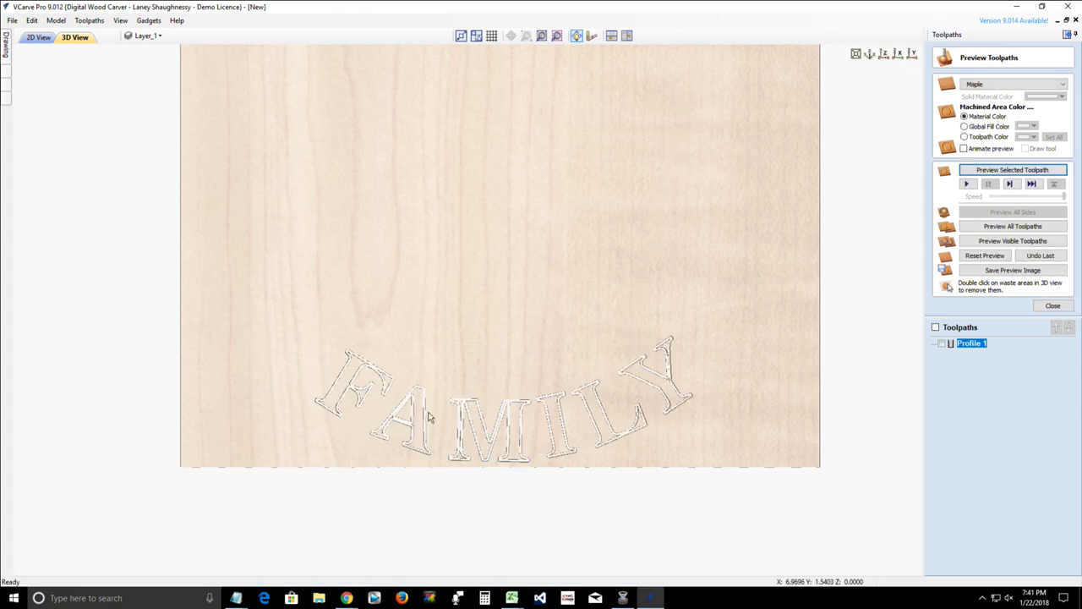
- Remove the waste pieces inside the F, A, M, L and Y of FAMILY
{"action": "double_click", "coordinate": [354, 394]}
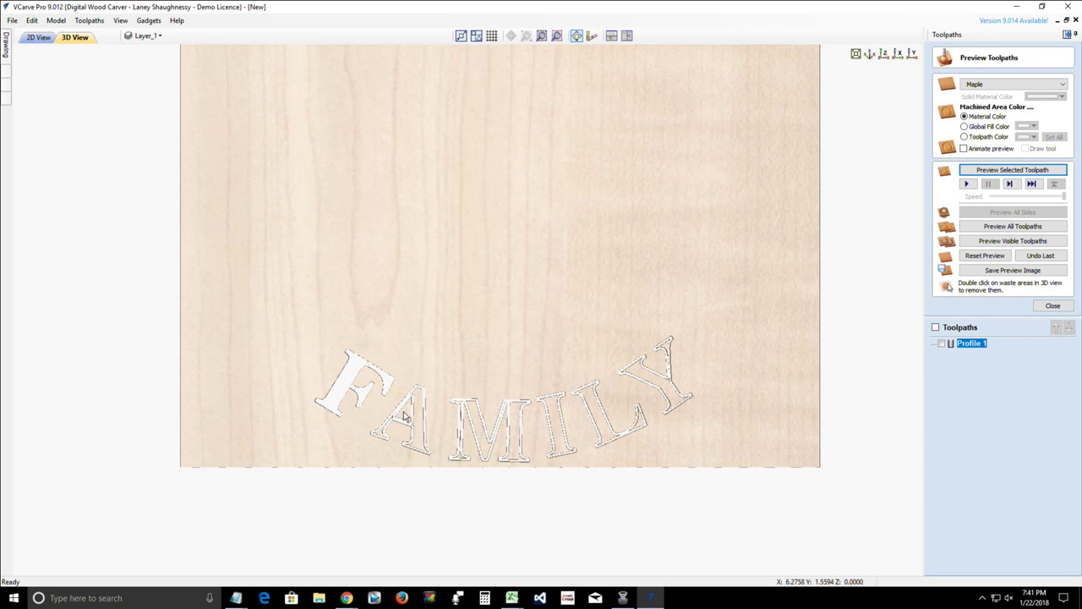
{"action": "double_click", "coordinate": [403, 412]}
{"action": "double_click", "coordinate": [380, 433]}
{"action": "double_click", "coordinate": [475, 416]}
{"action": "double_click", "coordinate": [604, 423]}
{"action": "double_click", "coordinate": [667, 388]}
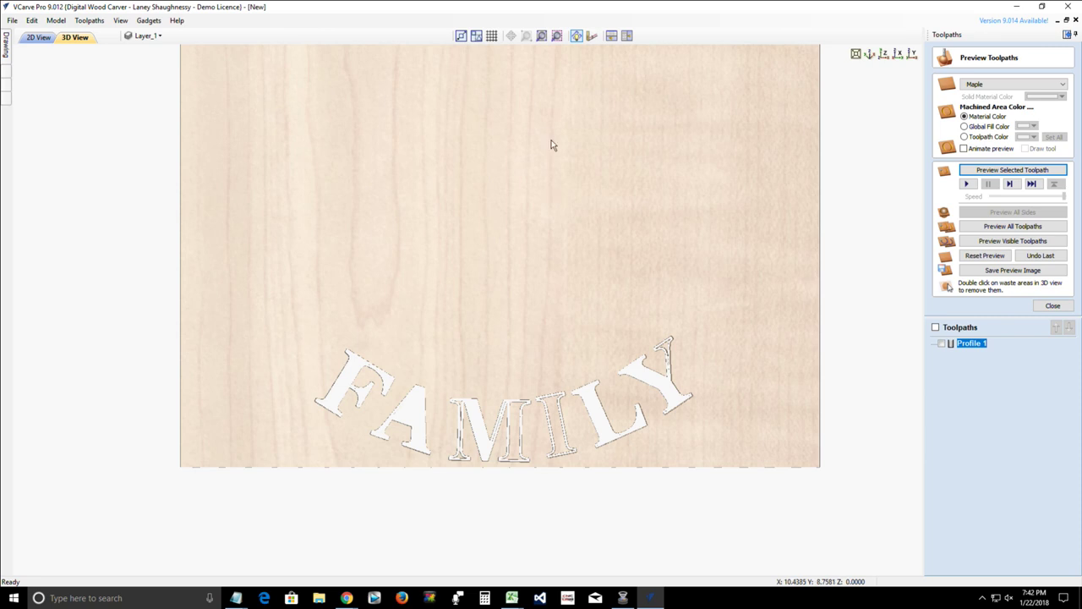
- Remove the waste inside REYNOLDS' R, O and D, dismissing the delete-all-material warning
{"action": "middle_click_drag", "start_coordinate": [531, 206], "coordinate": [391, 373]}
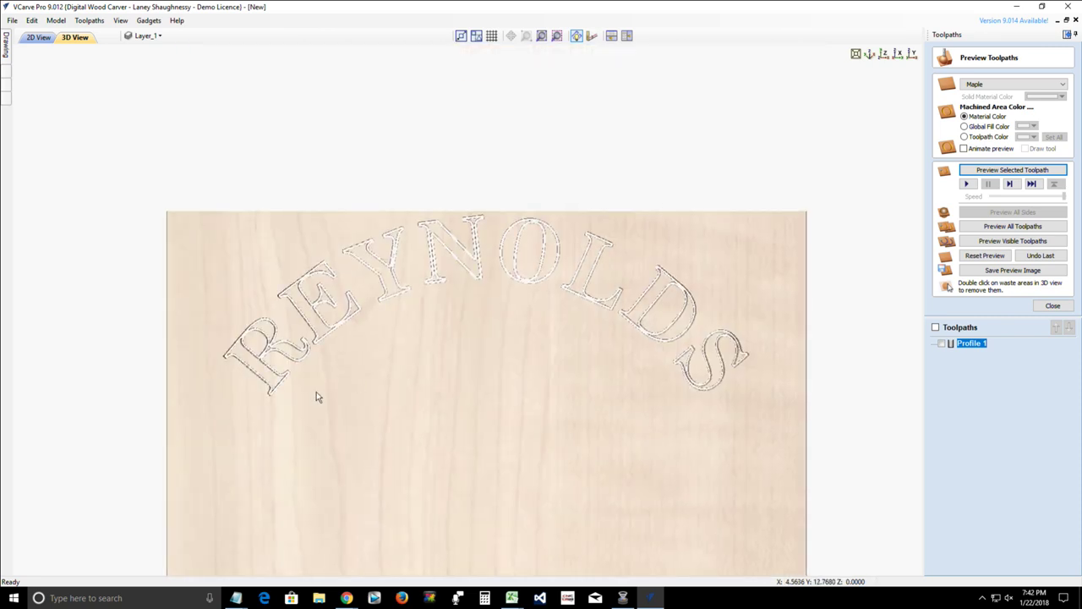
{"action": "double_click", "coordinate": [256, 342]}
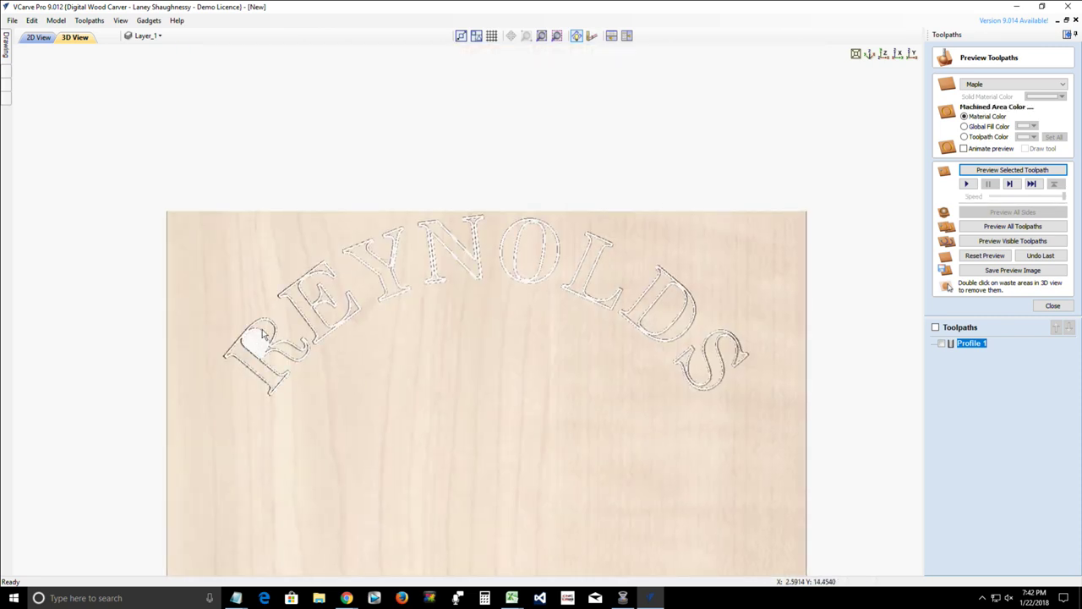
{"action": "double_click", "coordinate": [245, 362]}
{"action": "double_click", "coordinate": [266, 337]}
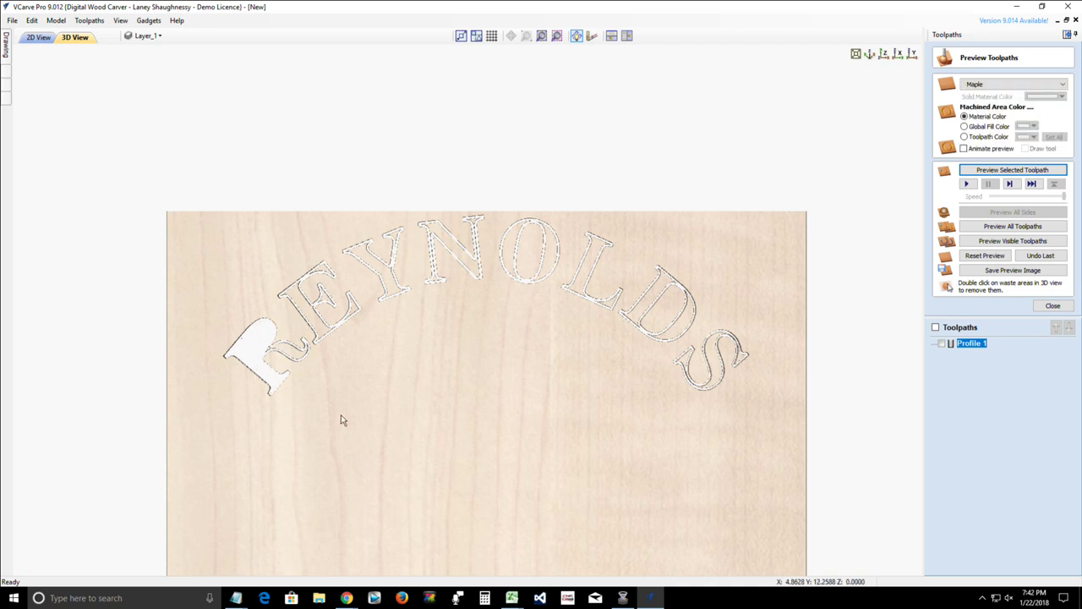
{"action": "double_click", "coordinate": [510, 249]}
{"action": "double_click", "coordinate": [517, 254]}
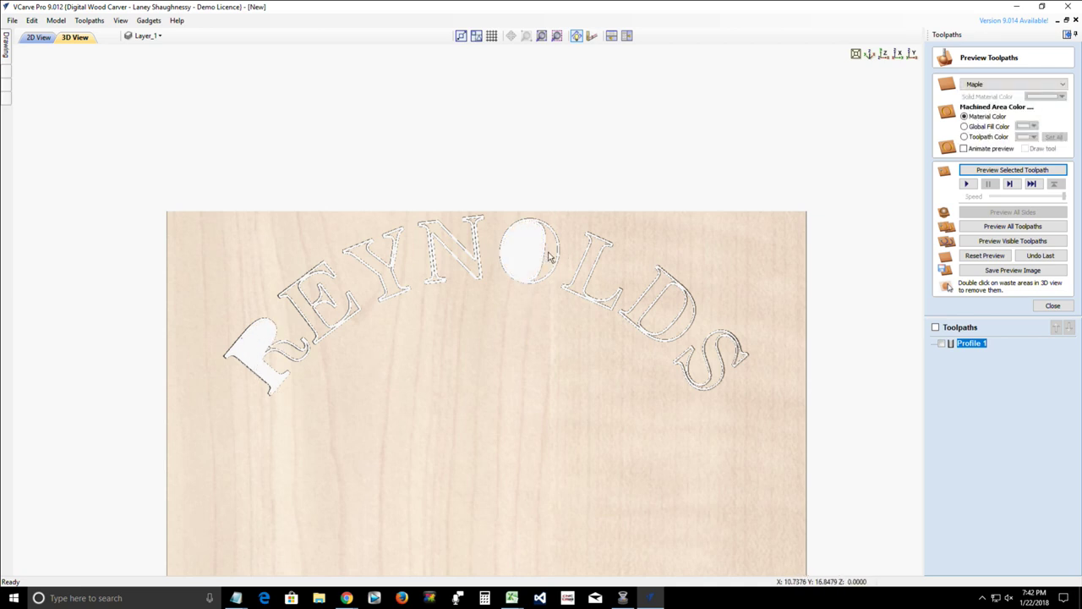
{"action": "double_click", "coordinate": [644, 302]}
{"action": "double_click", "coordinate": [648, 307]}
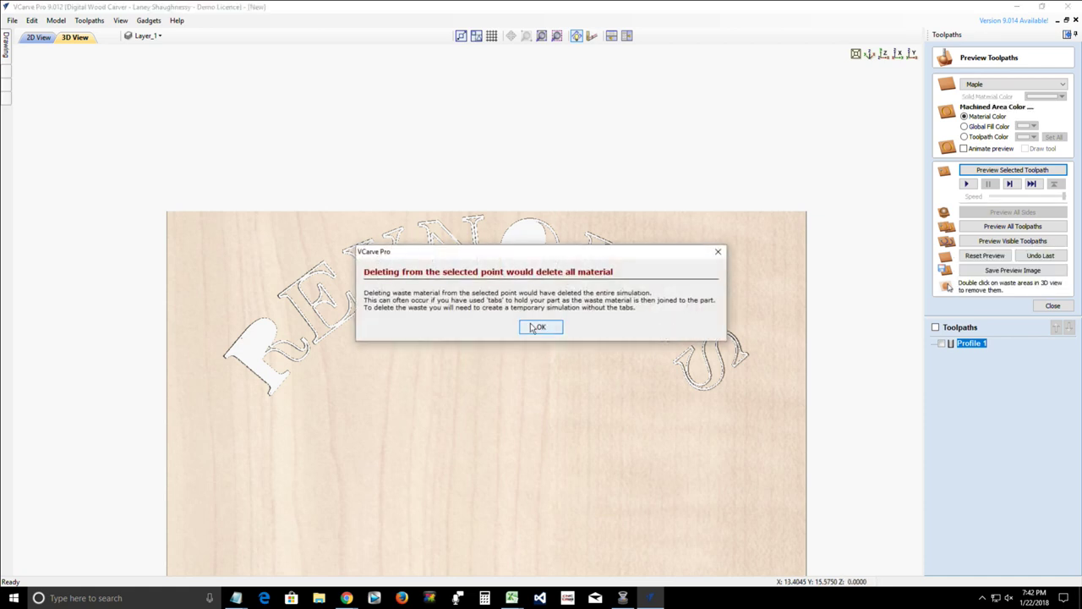
{"action": "left_click", "coordinate": [541, 327]}
{"action": "double_click", "coordinate": [674, 329]}
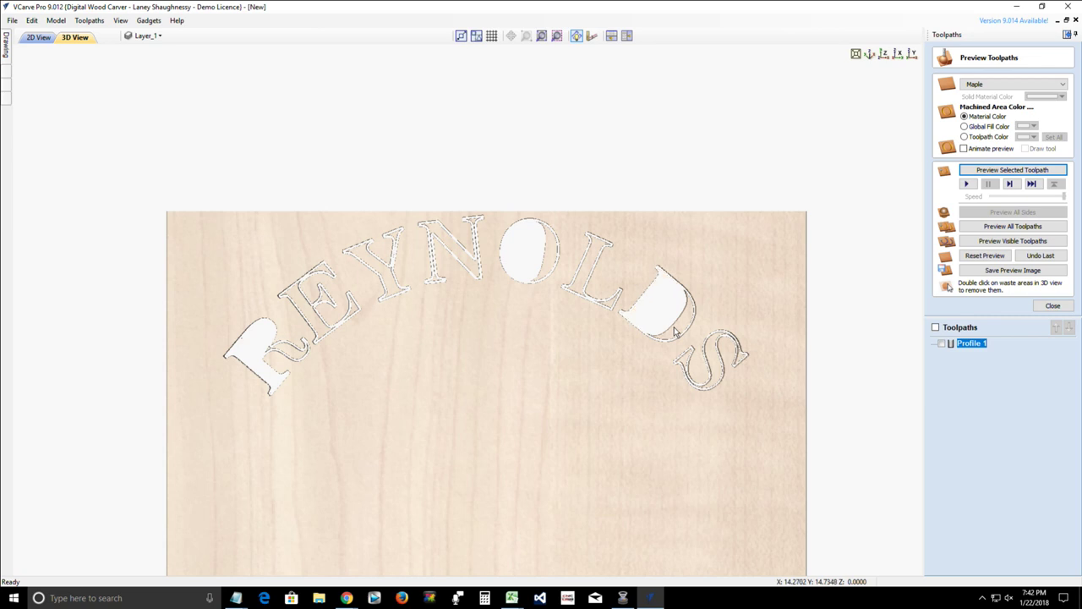
{"action": "double_click", "coordinate": [545, 255]}
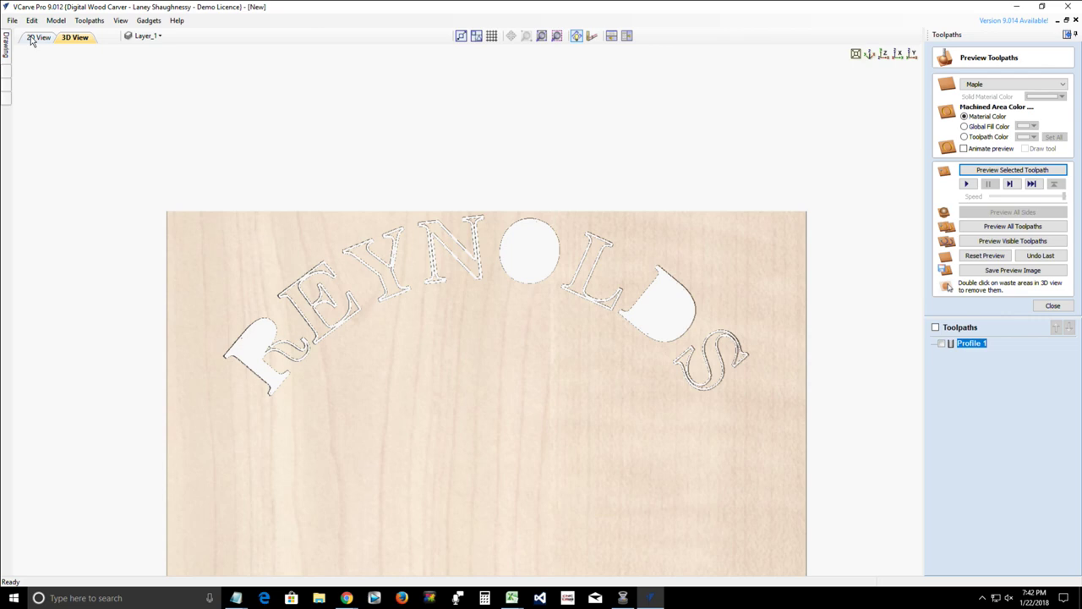
- Return to the zoomed-in 2D drawing of the sign and close the toolpath preview
{"action": "left_click", "coordinate": [37, 37]}
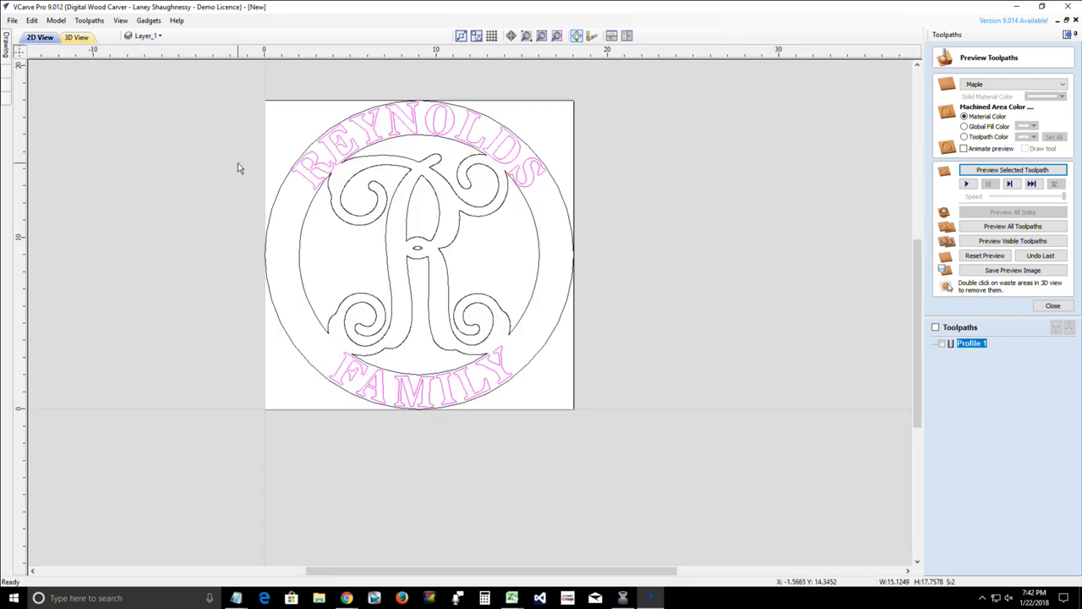
{"action": "scroll", "coordinate": [288, 144], "scroll_direction": "up", "scroll_amount": 3}
{"action": "scroll", "coordinate": [244, 176], "scroll_direction": "up", "scroll_amount": 2}
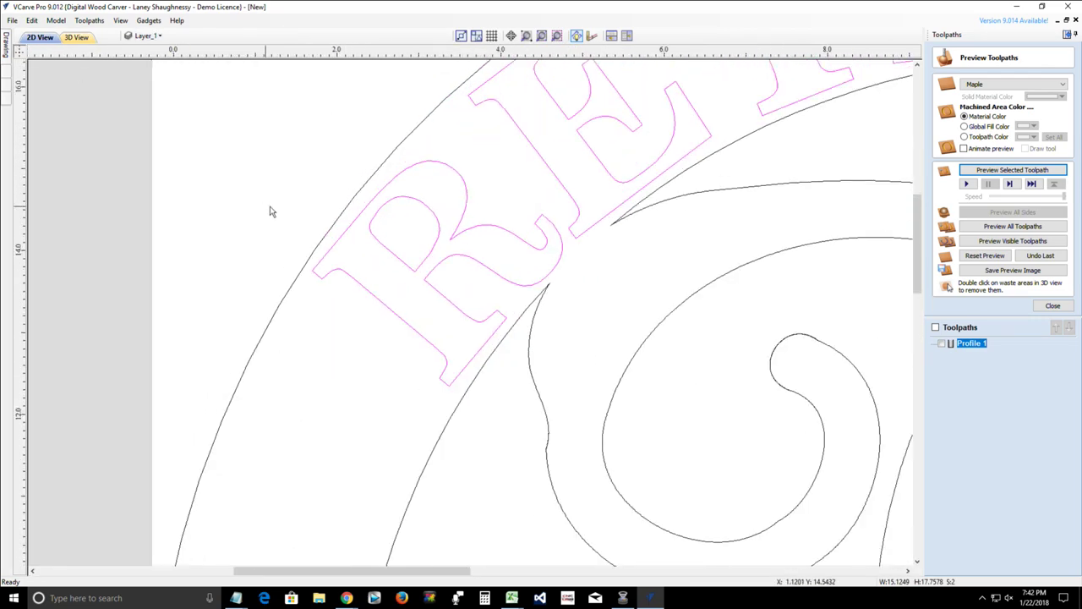
{"action": "scroll", "coordinate": [262, 211], "scroll_direction": "up", "scroll_amount": 1}
{"action": "scroll", "coordinate": [257, 210], "scroll_direction": "up", "scroll_amount": 1}
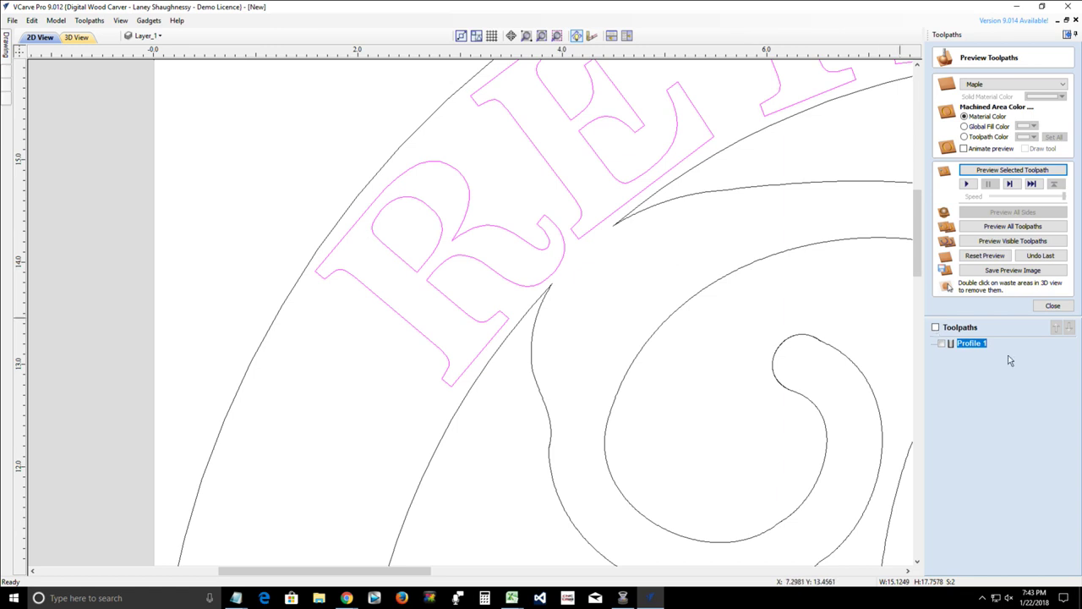
{"action": "left_click", "coordinate": [1049, 308]}
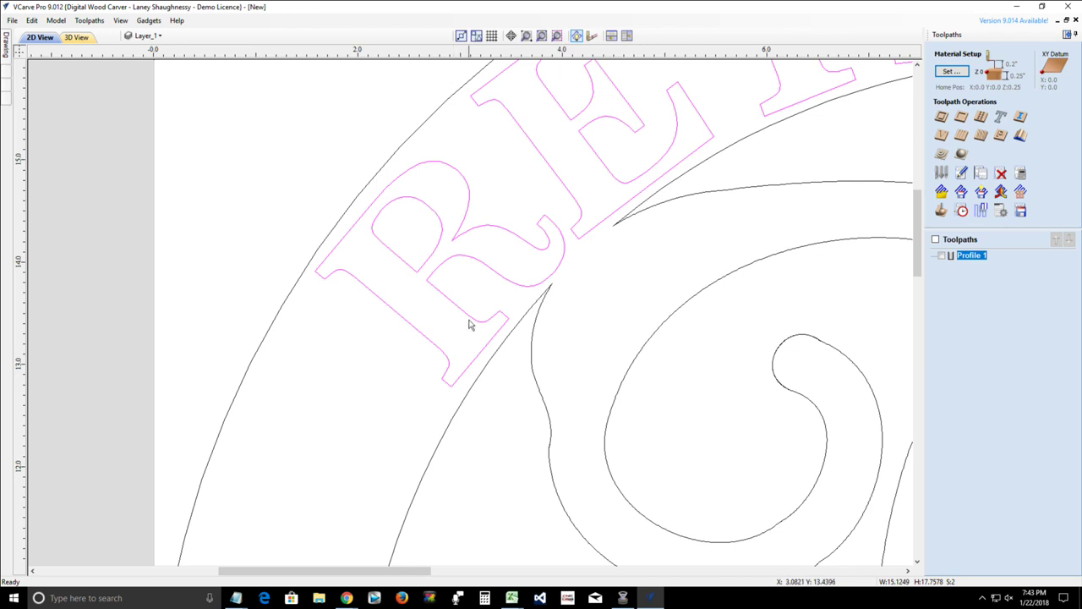
- Switch Profile 1 to the 60-degree 0.25-inch V-bit and recalculate it
{"action": "double_click", "coordinate": [973, 255]}
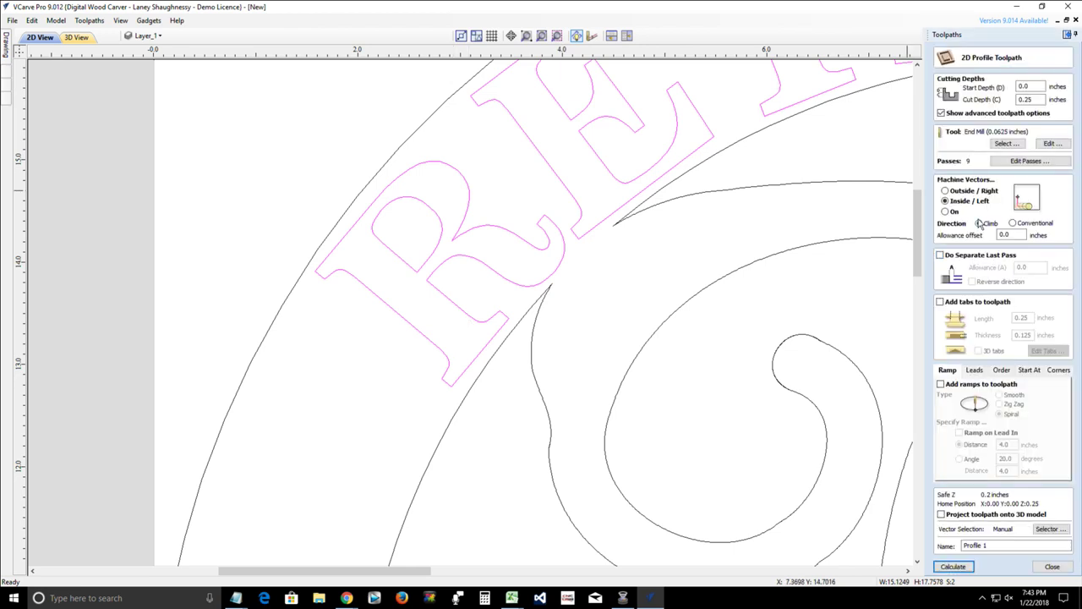
{"action": "left_click", "coordinate": [1004, 145]}
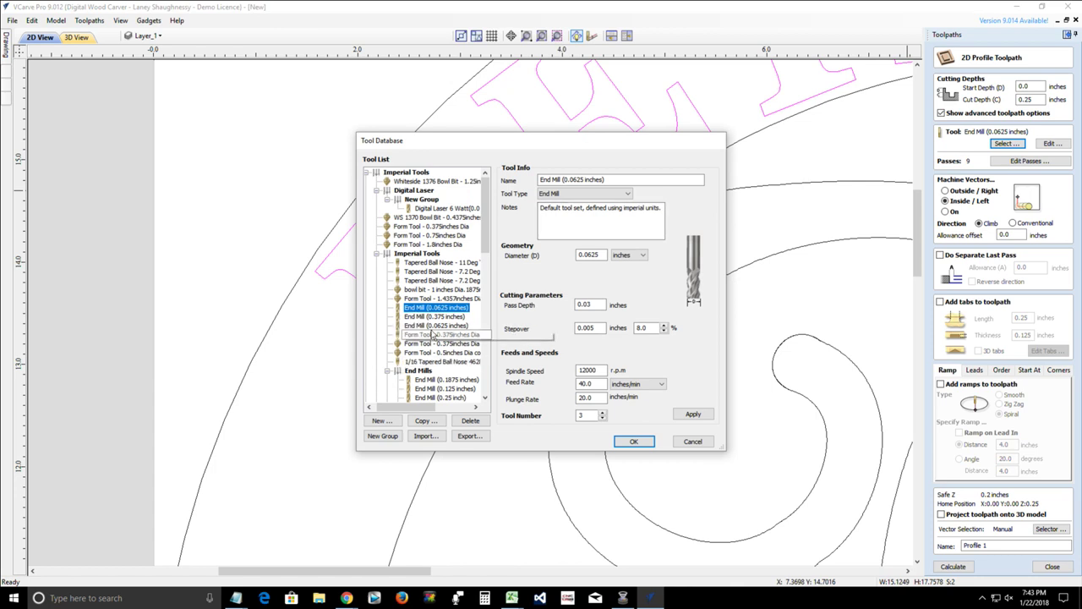
{"action": "left_click_drag", "start_coordinate": [486, 247], "coordinate": [487, 283]}
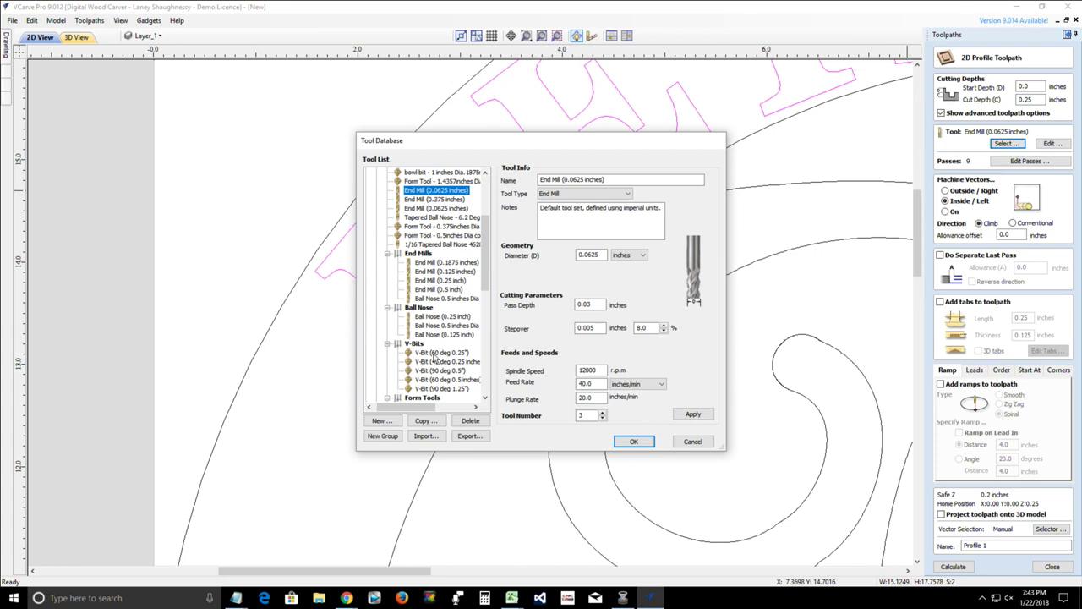
{"action": "left_click", "coordinate": [434, 354]}
{"action": "left_click", "coordinate": [635, 443]}
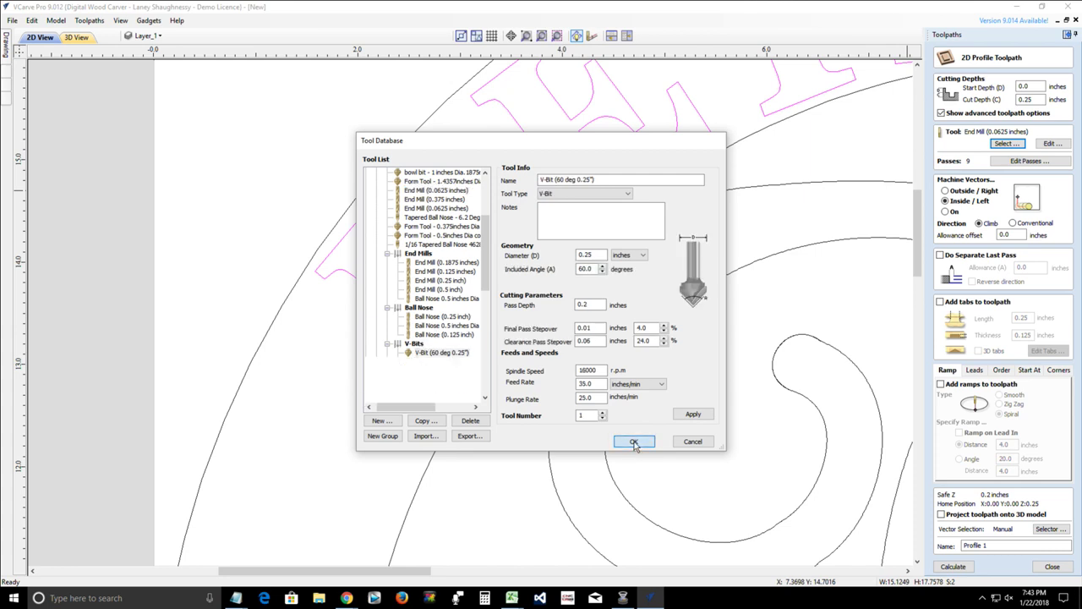
{"action": "left_click", "coordinate": [952, 567]}
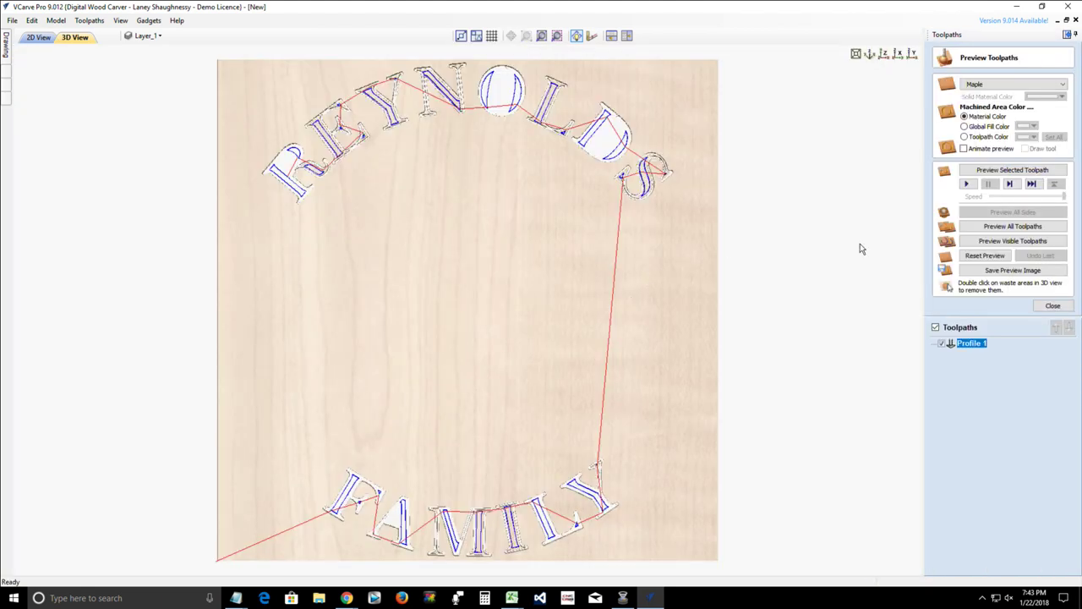
- Reset the cut simulation, then open and close Profile 1's settings without changes
{"action": "left_click", "coordinate": [984, 256]}
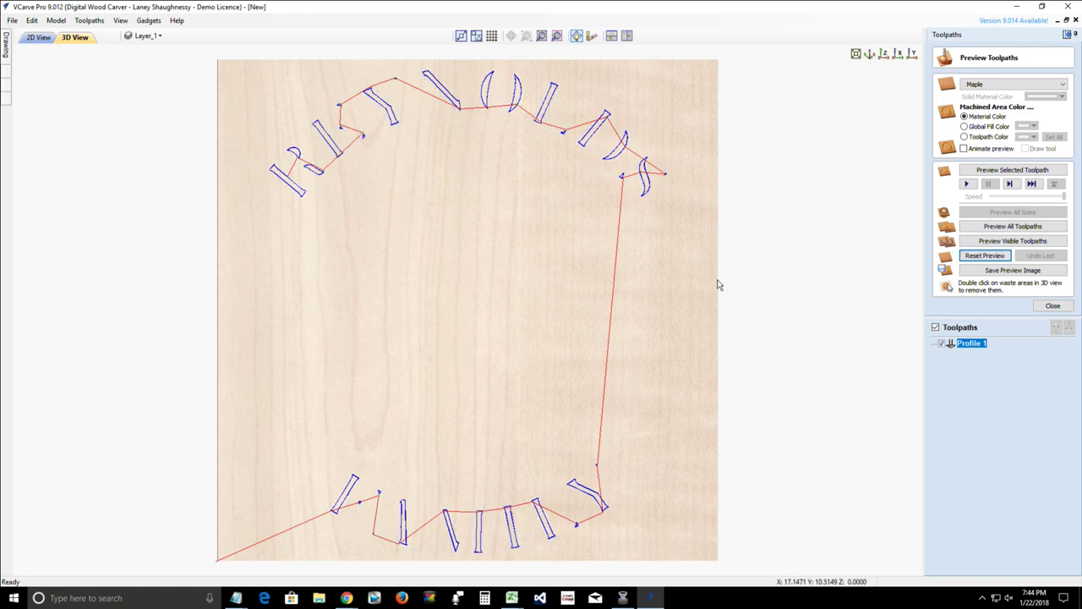
{"action": "double_click", "coordinate": [972, 343]}
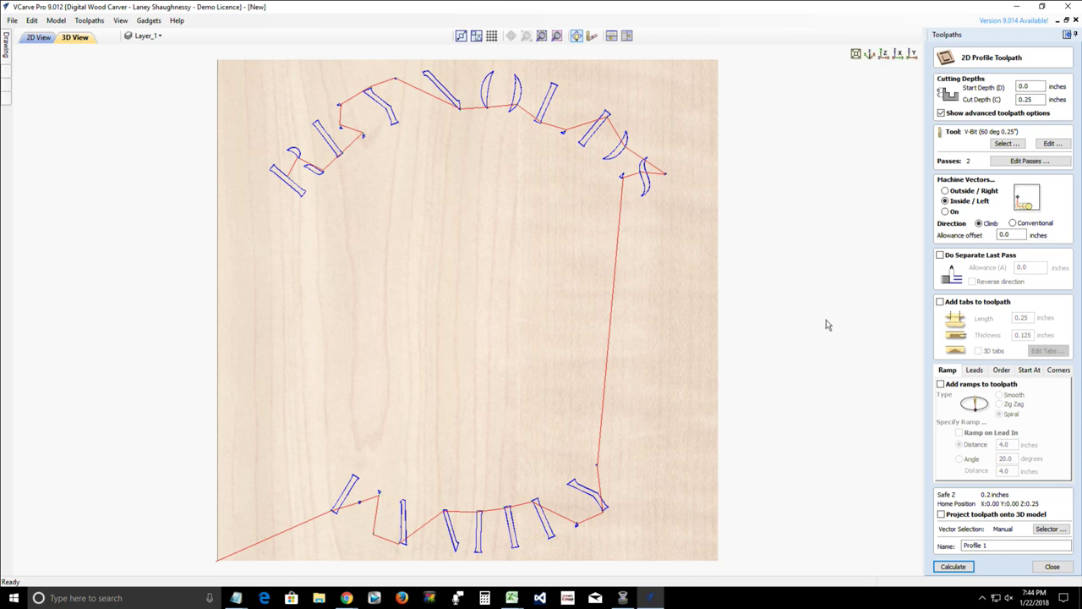
{"action": "left_click", "coordinate": [1043, 564]}
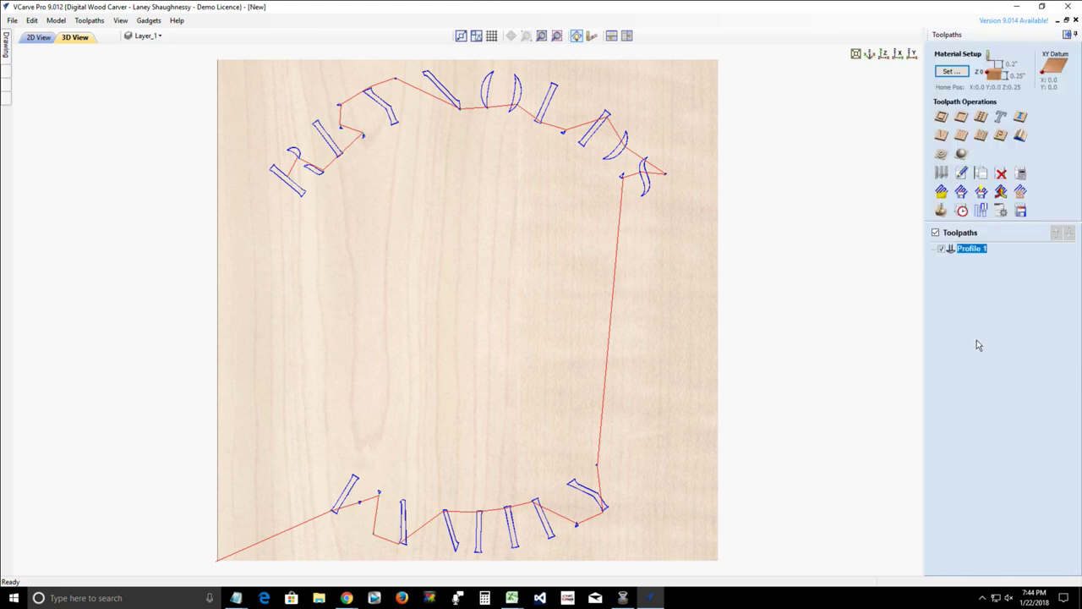
- Create and calculate a V-carve toolpath with a 0.25-inch flat depth
{"action": "left_click", "coordinate": [941, 137]}
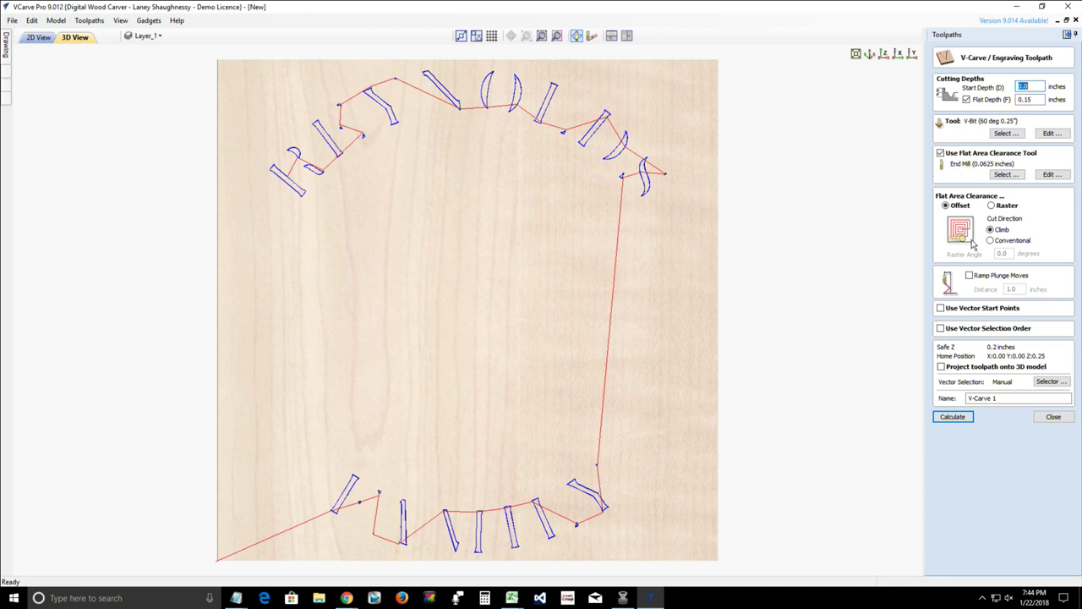
{"action": "double_click", "coordinate": [1025, 99]}
{"action": "type", "text": "0.25"}
{"action": "left_click", "coordinate": [944, 421]}
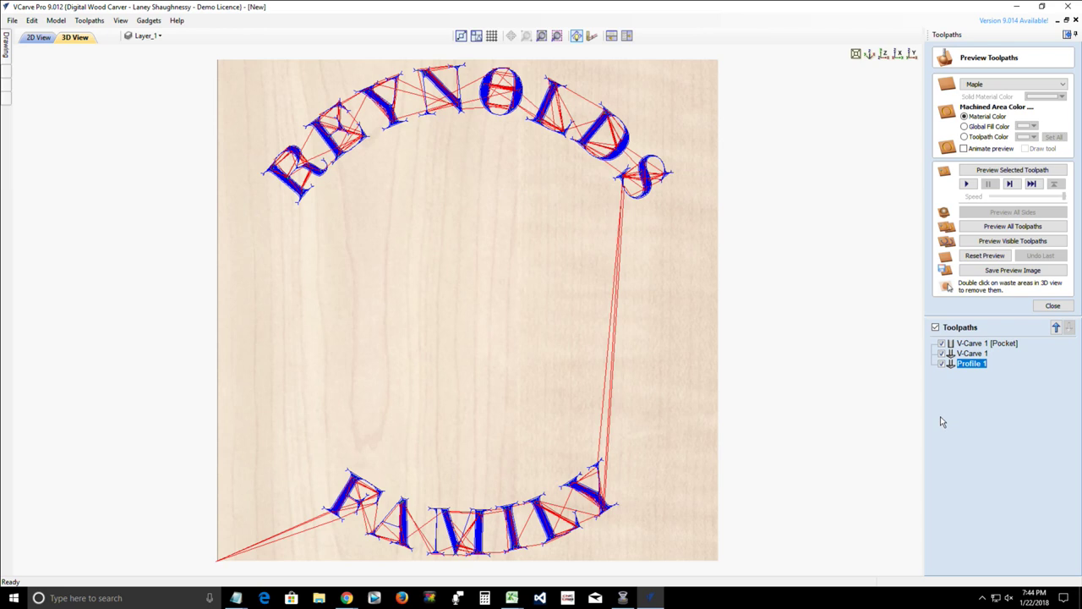
{"action": "left_click", "coordinate": [999, 242]}
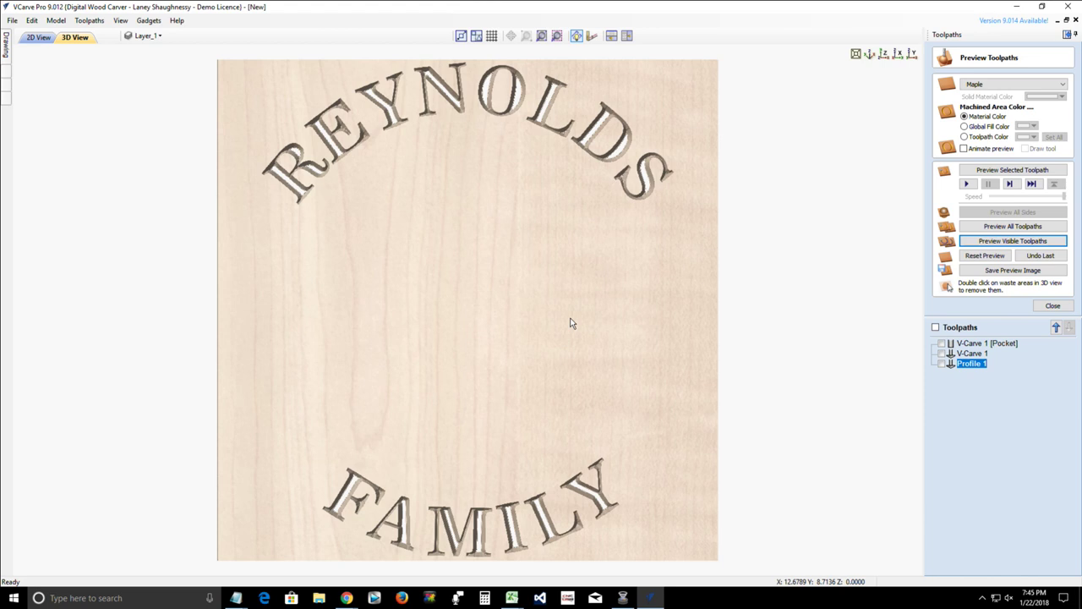
{"action": "left_click", "coordinate": [968, 345]}
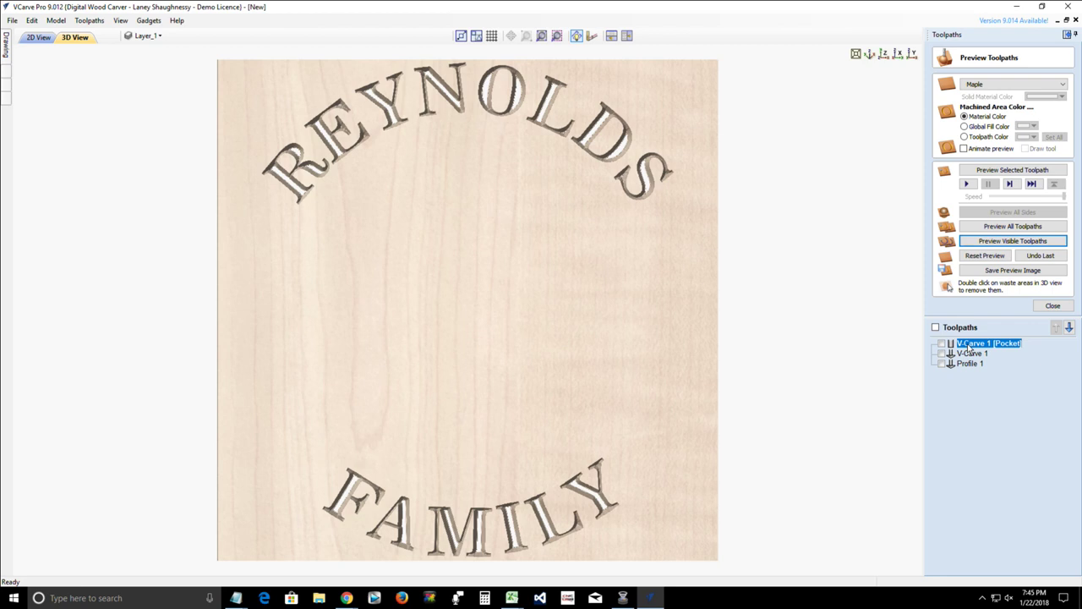
{"action": "right_click", "coordinate": [970, 350]}
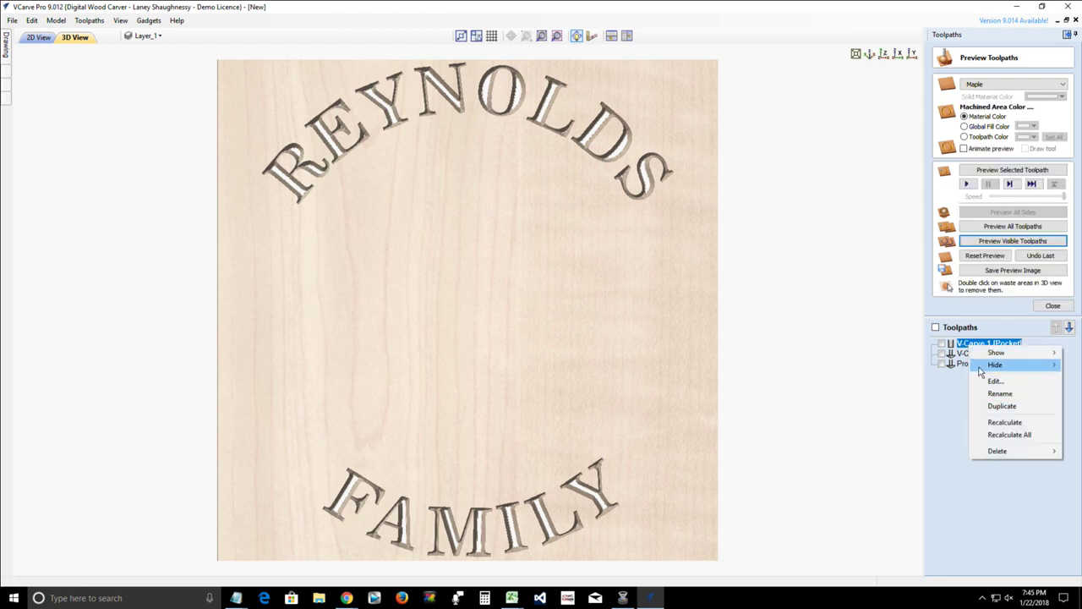
- Delete the V-Carve 1 [Pocket] and V-Carve 1 toolpaths
{"action": "mouse_move", "coordinate": [984, 453]}
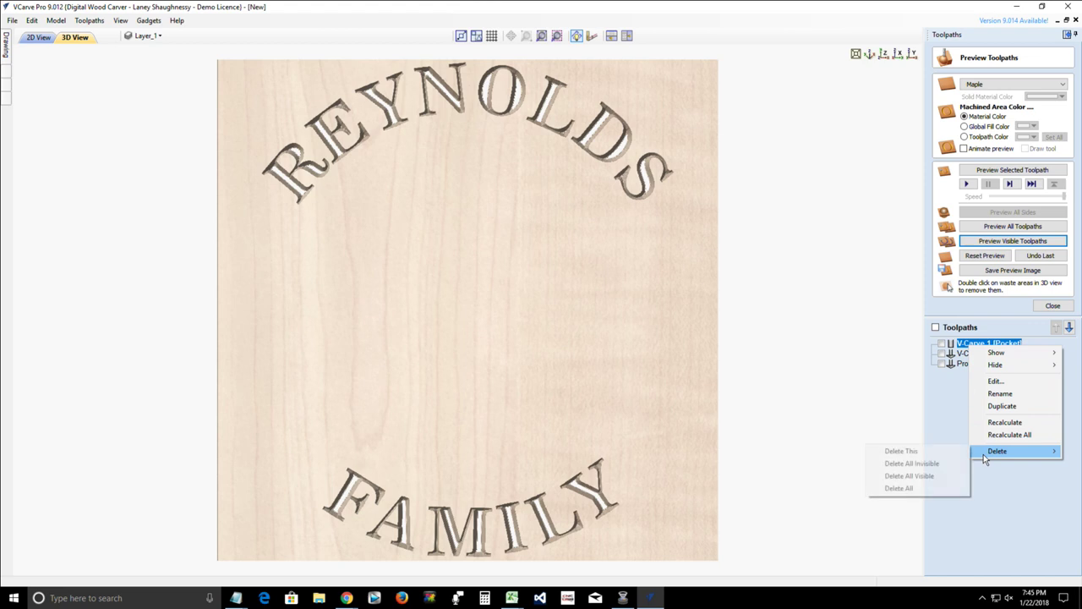
{"action": "left_click", "coordinate": [913, 453]}
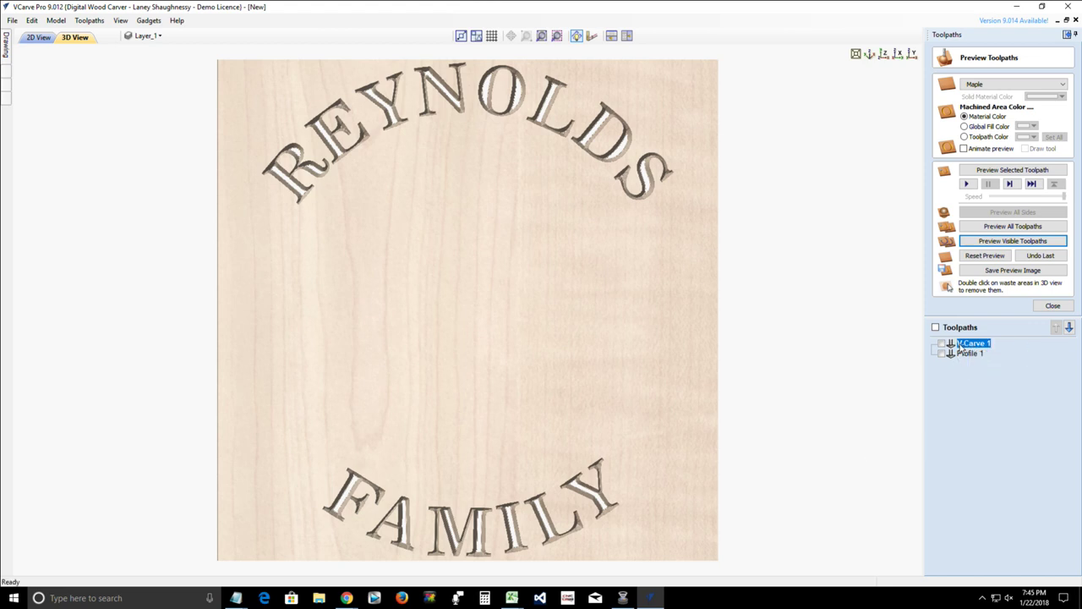
{"action": "right_click", "coordinate": [961, 348]}
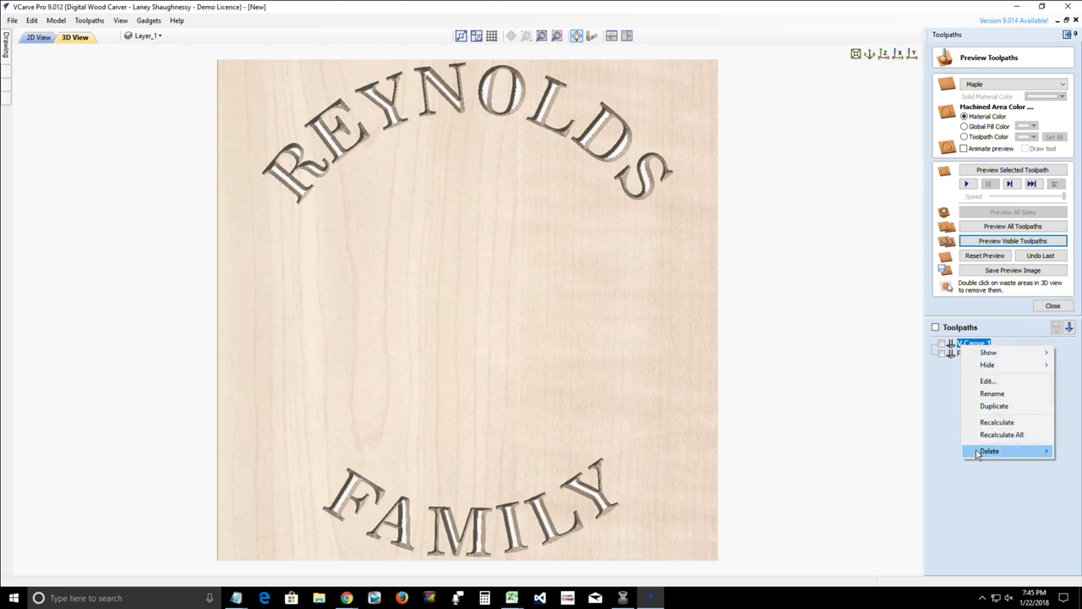
{"action": "mouse_move", "coordinate": [979, 454]}
{"action": "left_click", "coordinate": [919, 449]}
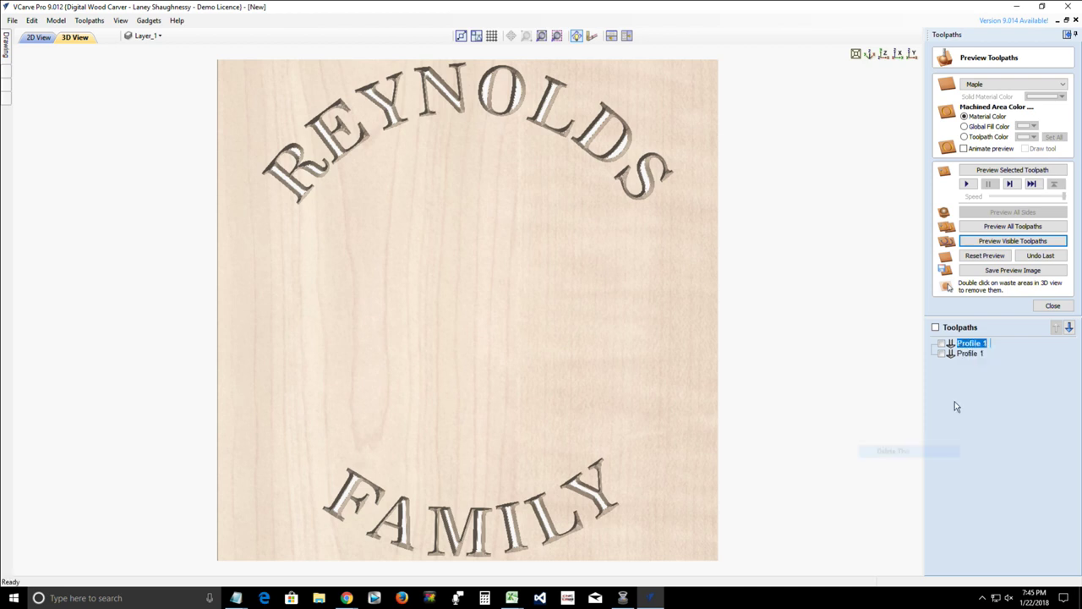
- Set Profile 1's tool back to the End Mill (0.0625 inches)
{"action": "double_click", "coordinate": [971, 343]}
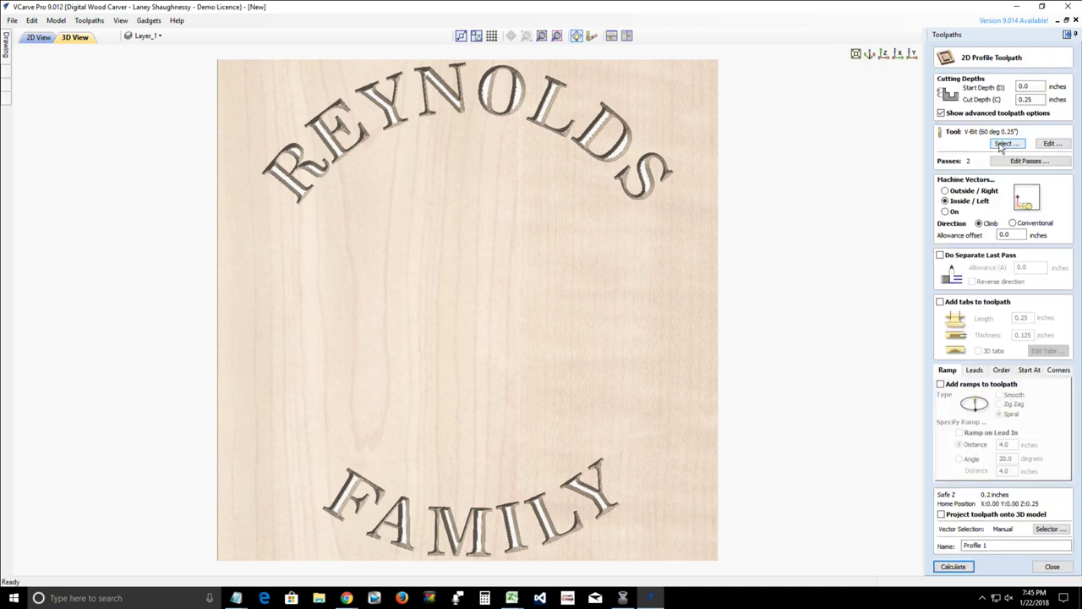
{"action": "left_click", "coordinate": [1003, 145]}
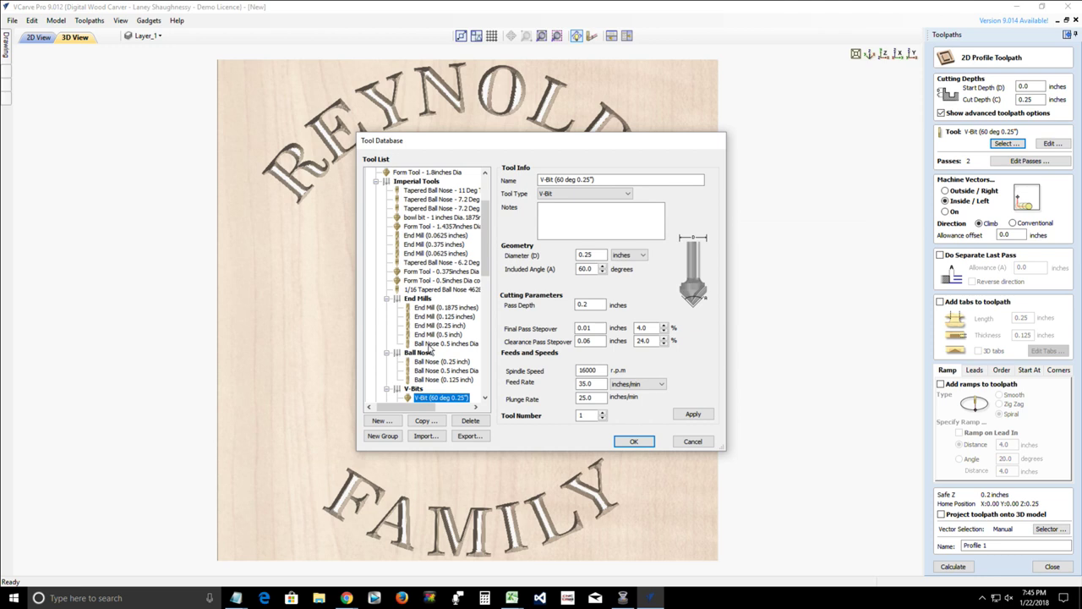
{"action": "scroll", "coordinate": [427, 308], "scroll_direction": "up", "scroll_amount": 1}
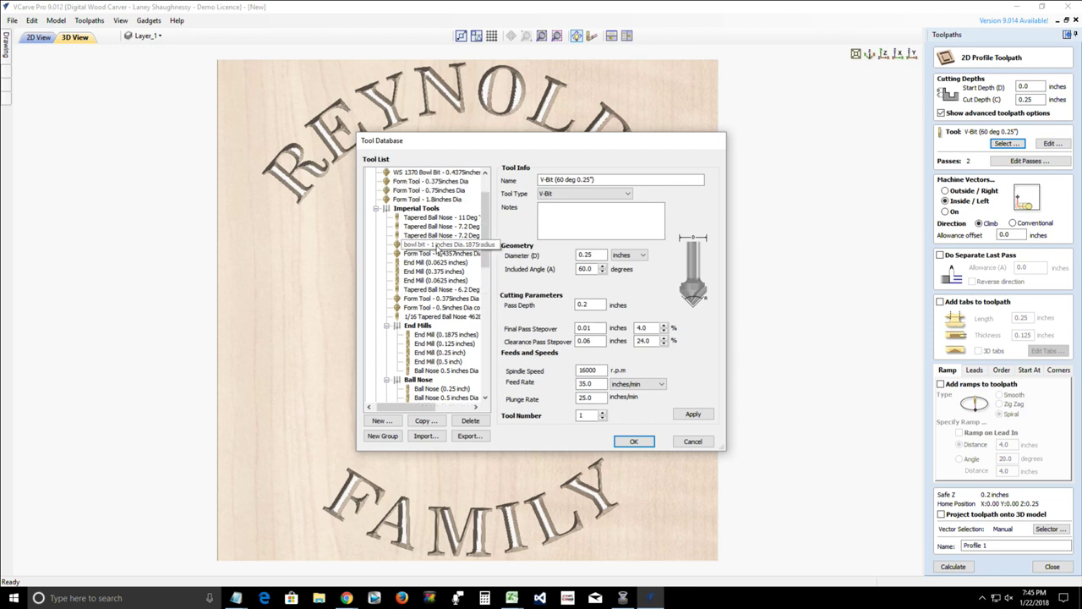
{"action": "left_click", "coordinate": [435, 280]}
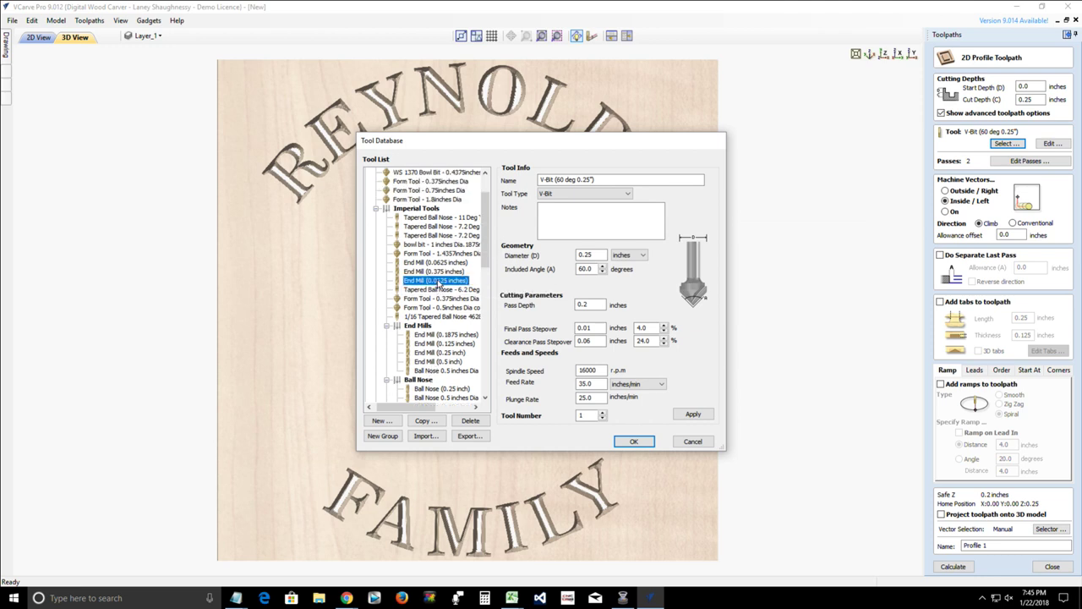
{"action": "left_click", "coordinate": [633, 442]}
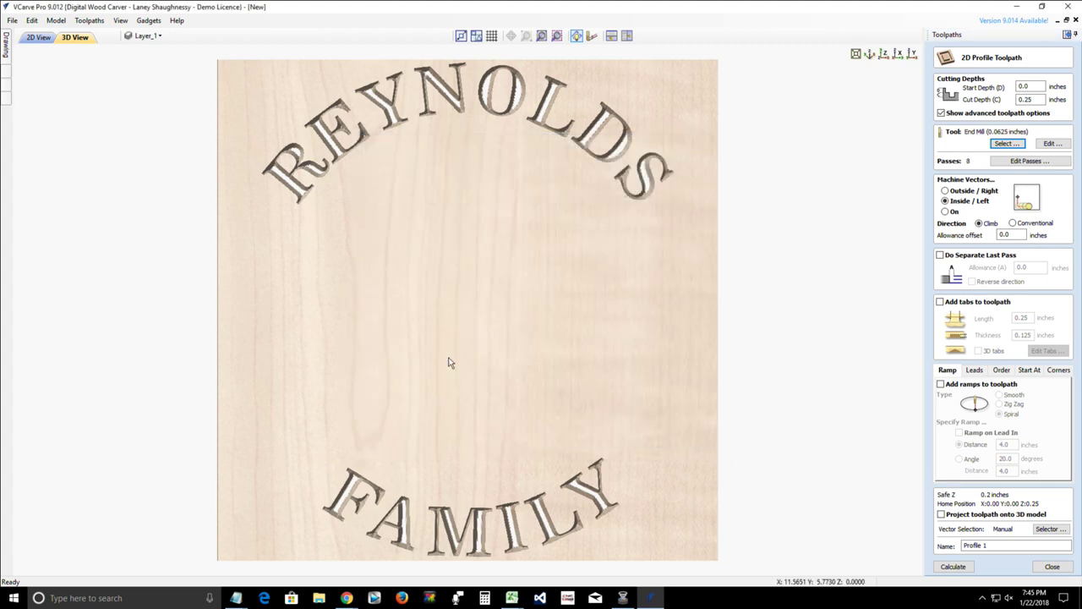
- In the 2D view, draw a thin rectangle just above REYNOLDS' R
{"action": "left_click", "coordinate": [38, 37]}
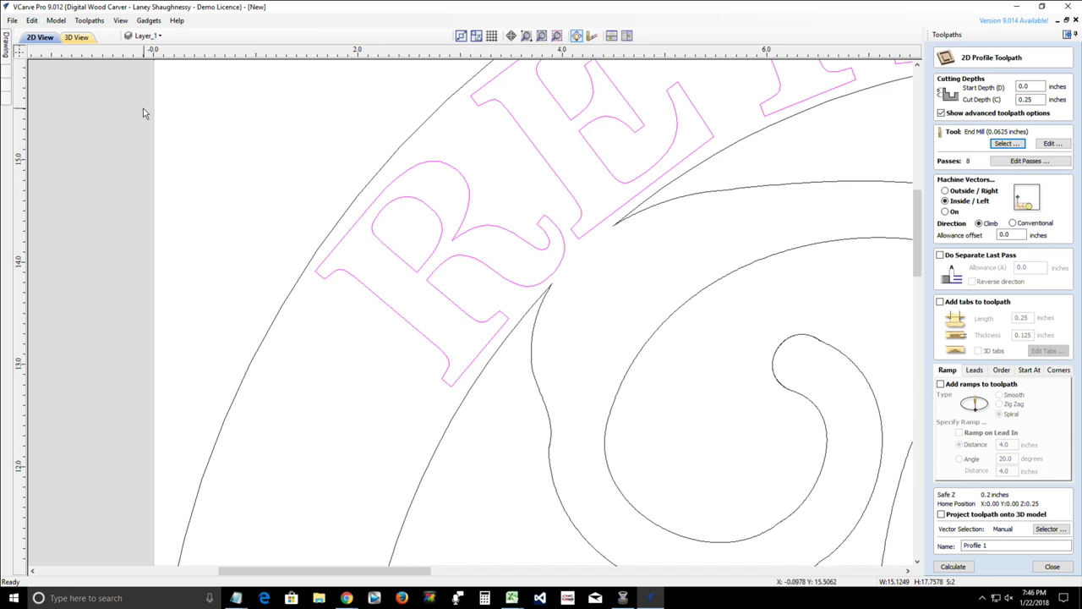
{"action": "mouse_move", "coordinate": [6, 51]}
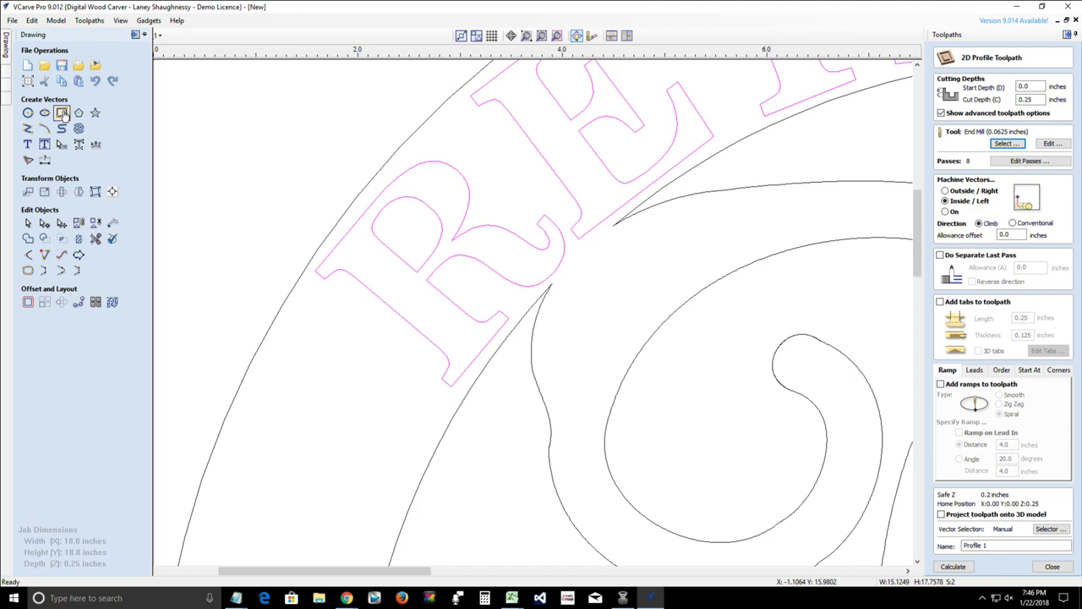
{"action": "left_click", "coordinate": [60, 112]}
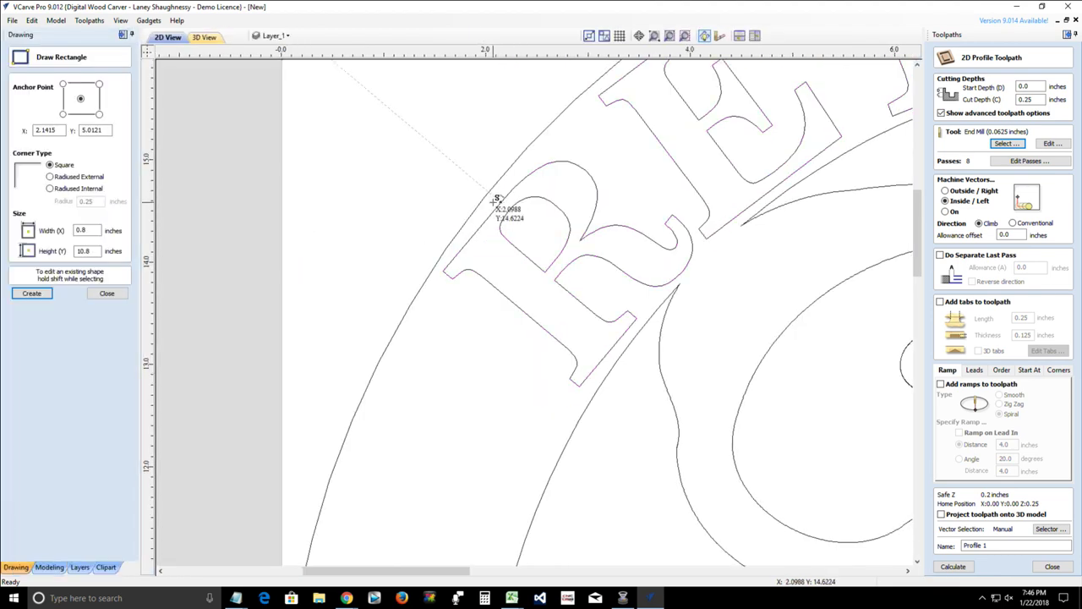
{"action": "left_click", "coordinate": [509, 201]}
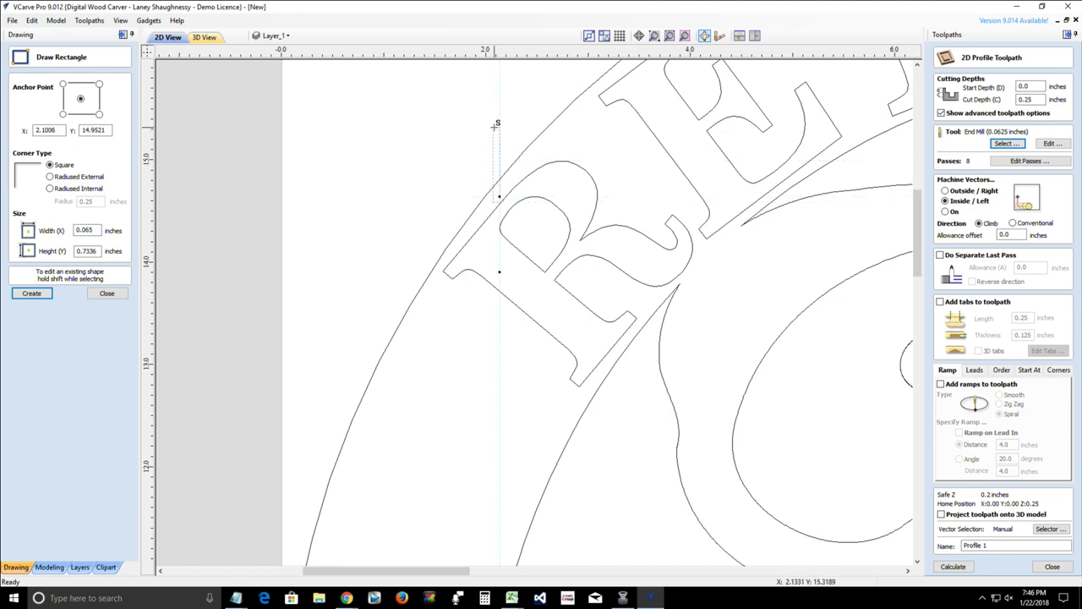
{"action": "left_click", "coordinate": [499, 125]}
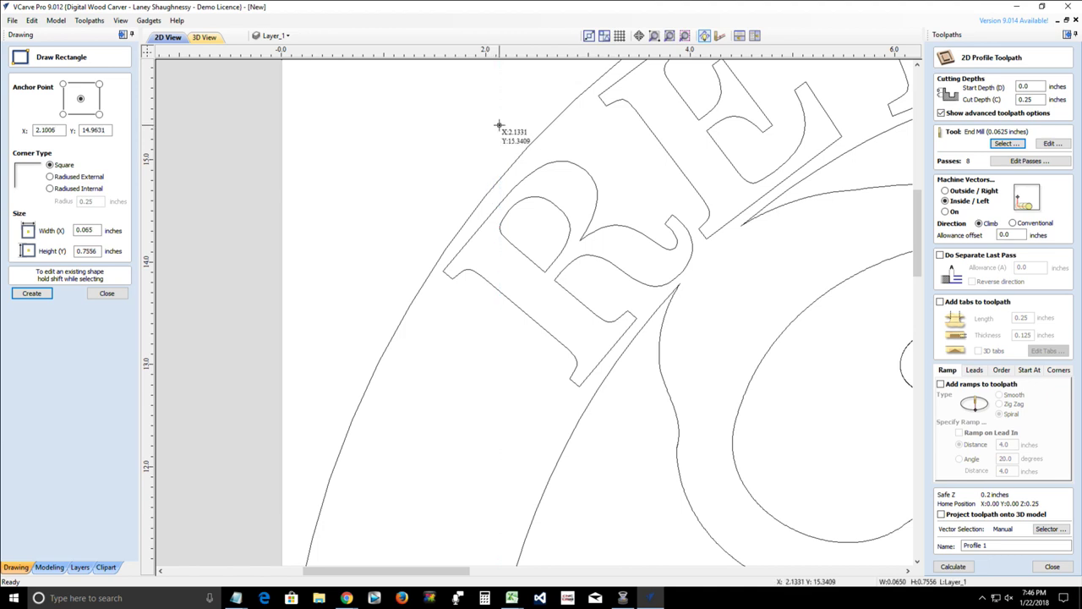
{"action": "left_click", "coordinate": [107, 292]}
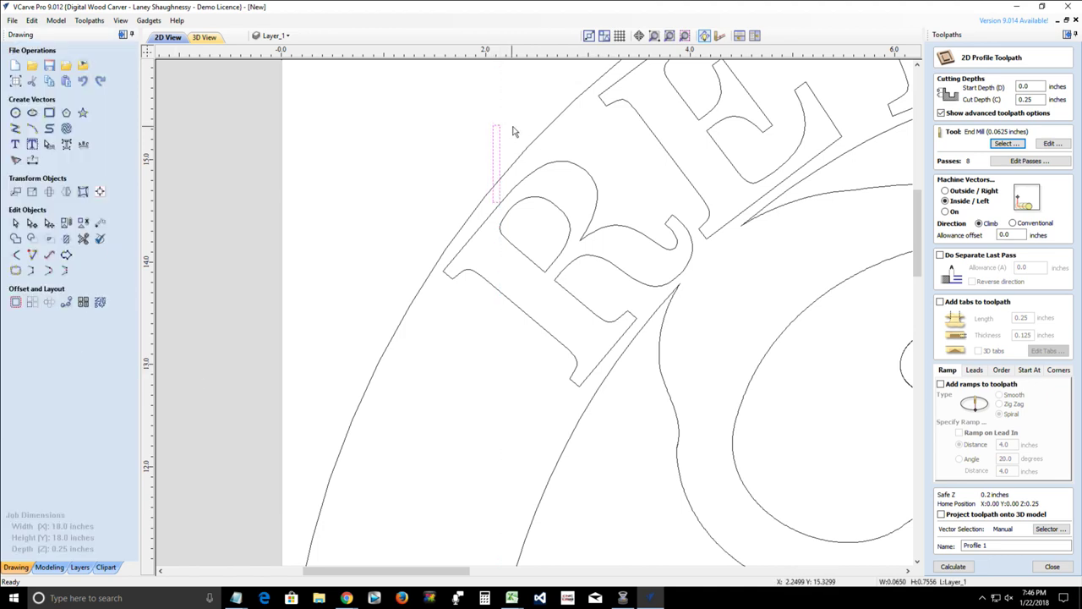
- Rotate the rectangle about 54° around its centre and stretch it diagonally across the R's bowl
{"action": "left_click_drag", "start_coordinate": [509, 116], "coordinate": [421, 123]}
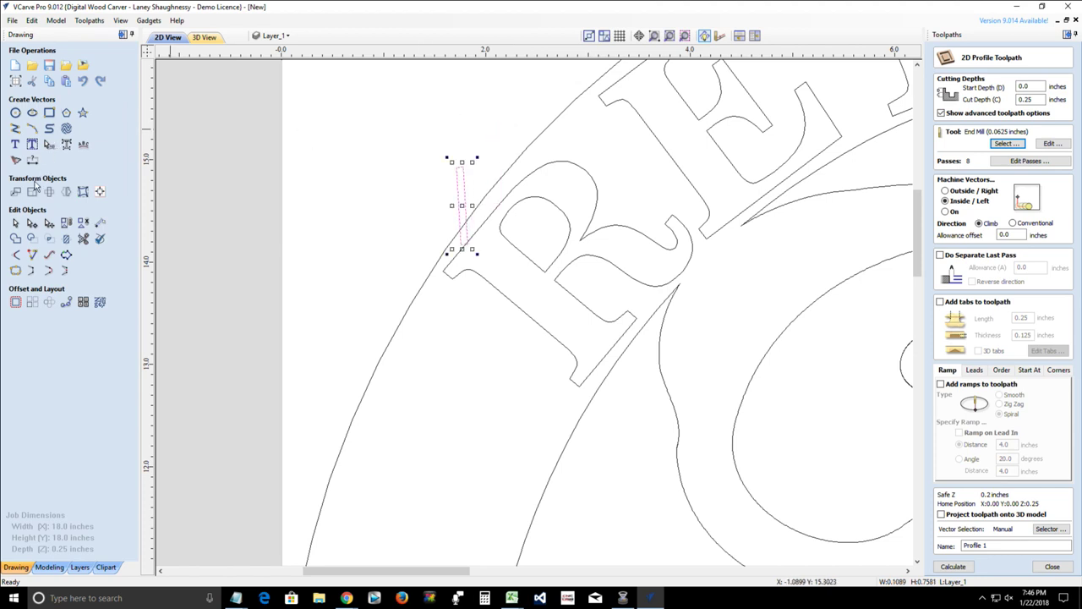
{"action": "left_click", "coordinate": [49, 192]}
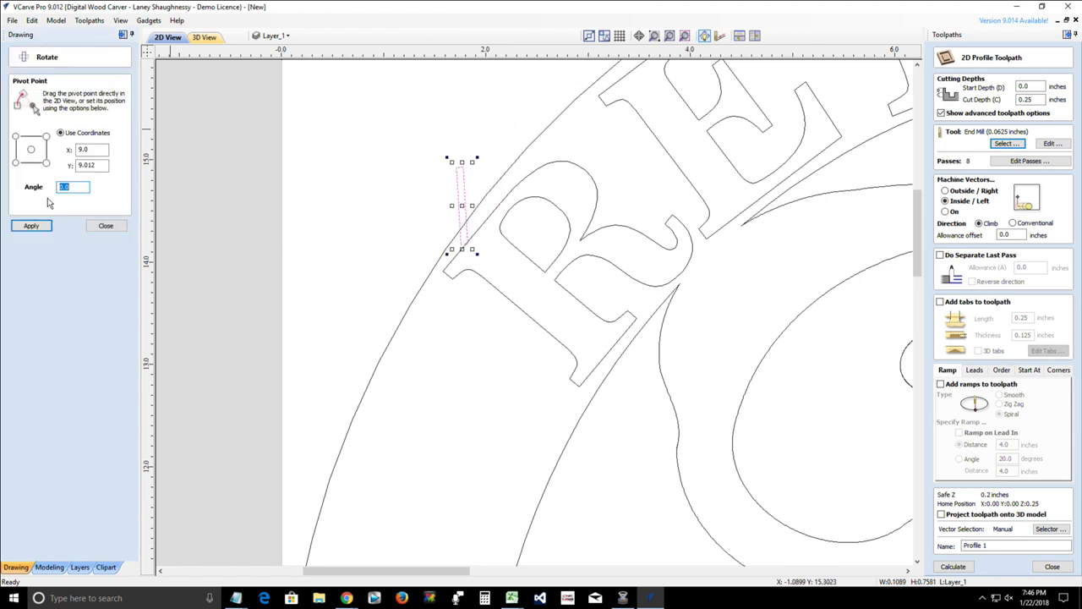
{"action": "left_click", "coordinate": [32, 151]}
{"action": "left_click_drag", "start_coordinate": [478, 159], "coordinate": [426, 163]}
{"action": "left_click_drag", "start_coordinate": [463, 203], "coordinate": [532, 233]}
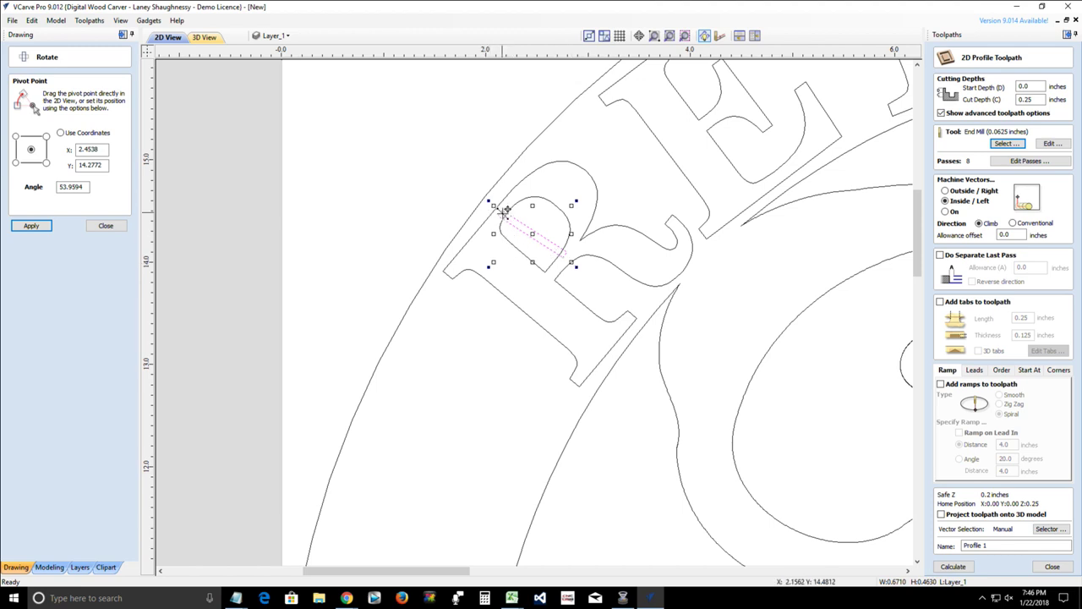
{"action": "left_click_drag", "start_coordinate": [494, 205], "coordinate": [477, 194]}
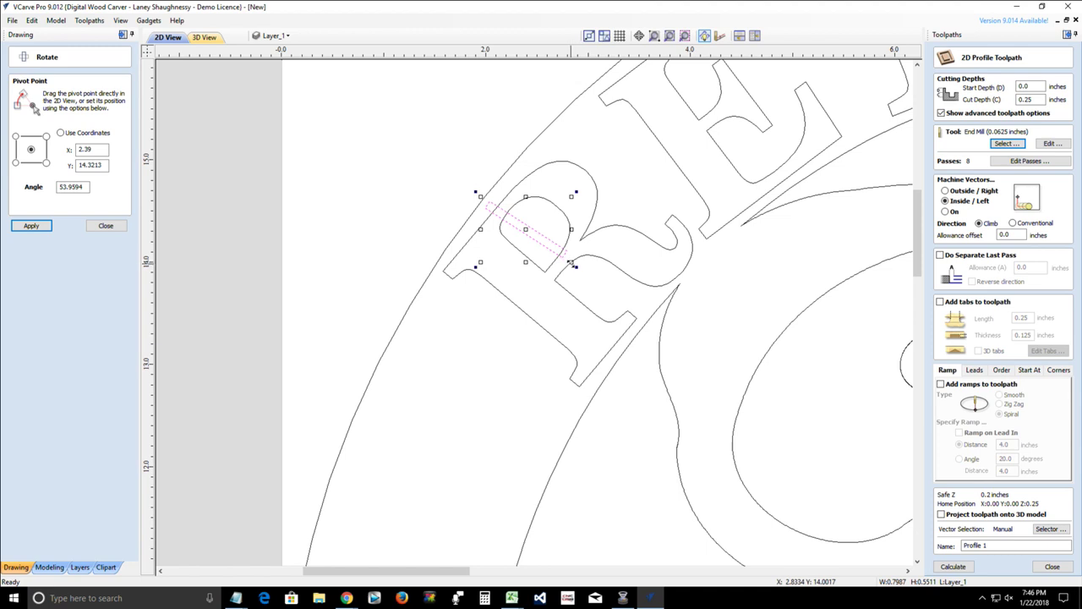
{"action": "left_click_drag", "start_coordinate": [573, 265], "coordinate": [582, 269]}
{"action": "left_click_drag", "start_coordinate": [593, 193], "coordinate": [595, 205]}
{"action": "left_click", "coordinate": [103, 226]}
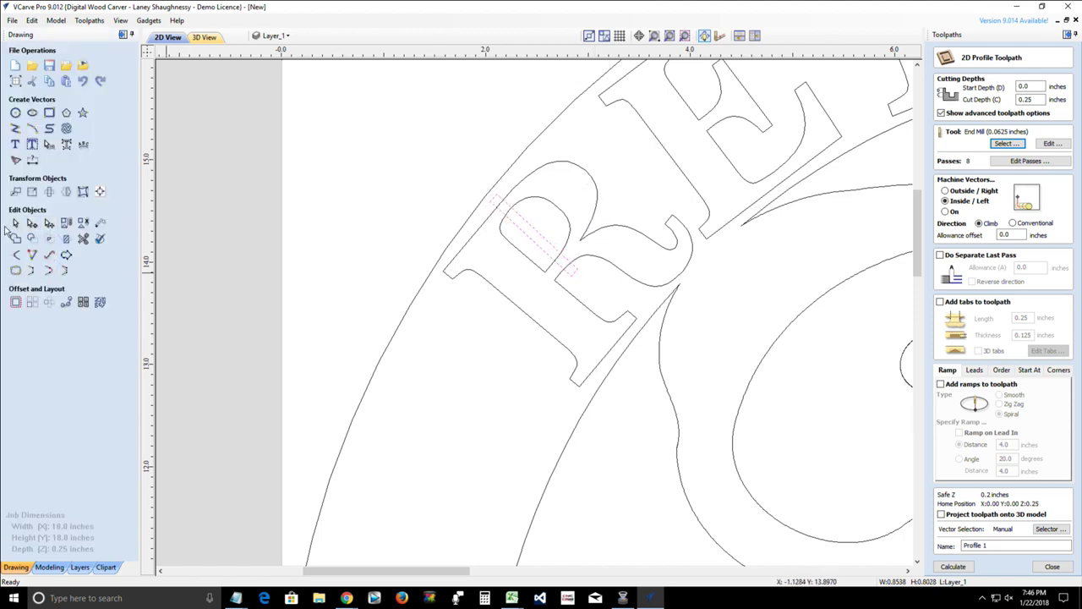
- Select the lettering vectors and convert them to curves so they can be trimmed
{"action": "left_click", "coordinate": [85, 239]}
{"action": "scroll", "coordinate": [491, 183], "scroll_direction": "up", "scroll_amount": 4}
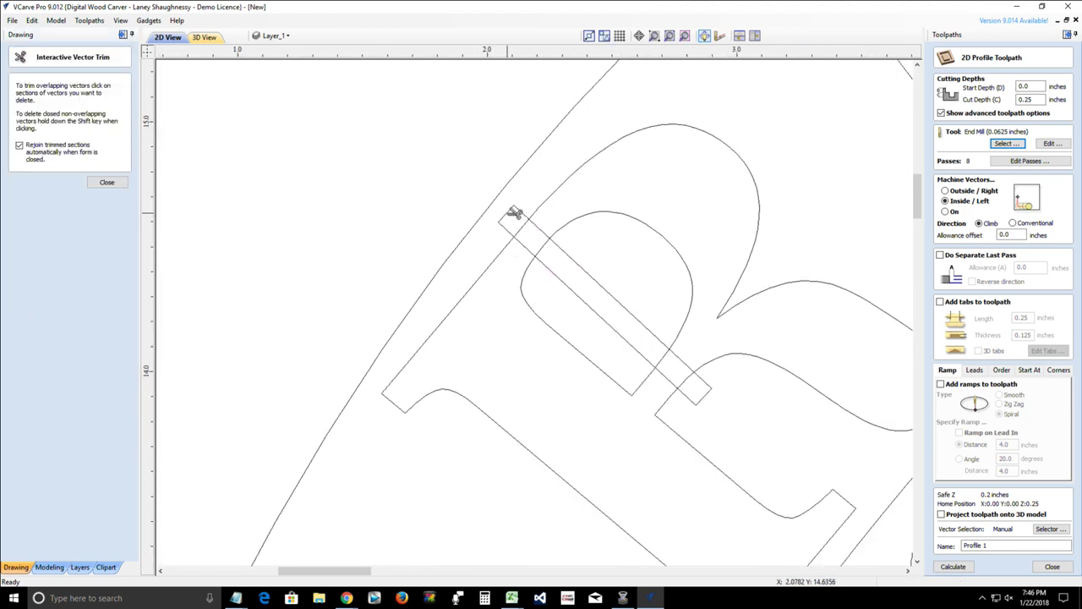
{"action": "left_click", "coordinate": [112, 184]}
{"action": "left_click", "coordinate": [82, 239]}
{"action": "left_click", "coordinate": [106, 183]}
{"action": "scroll", "coordinate": [439, 335], "scroll_direction": "down", "scroll_amount": 2}
{"action": "scroll", "coordinate": [438, 335], "scroll_direction": "down", "scroll_amount": 1}
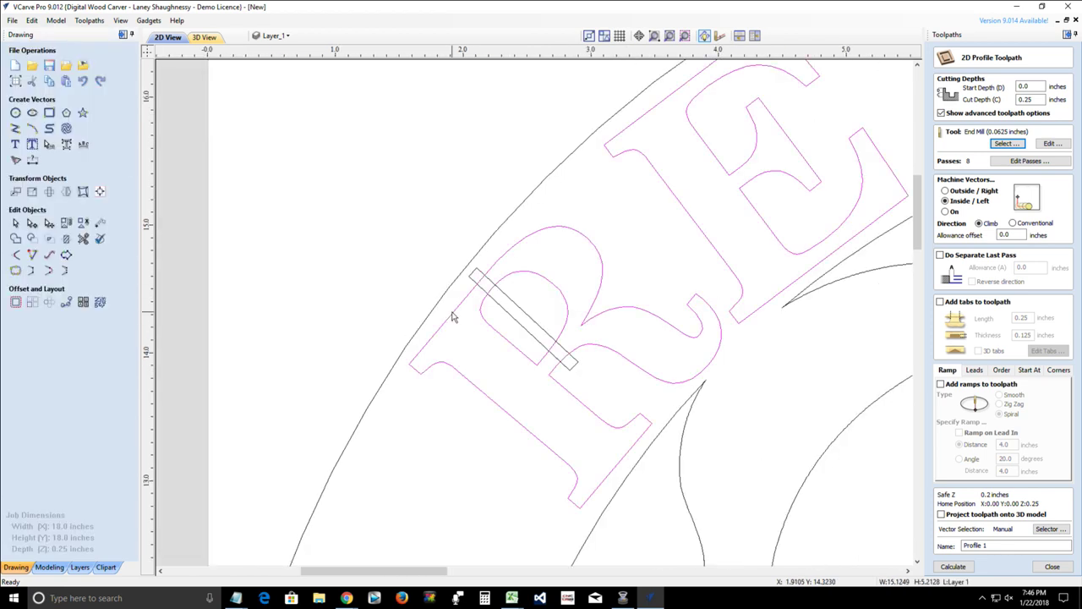
{"action": "left_click", "coordinate": [452, 314]}
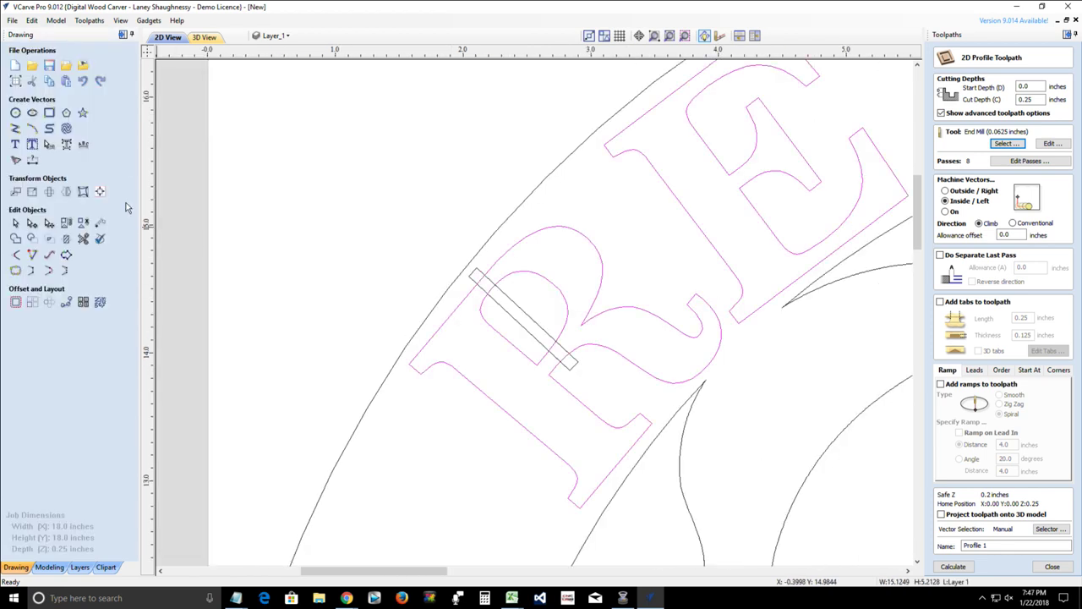
{"action": "left_click", "coordinate": [66, 146]}
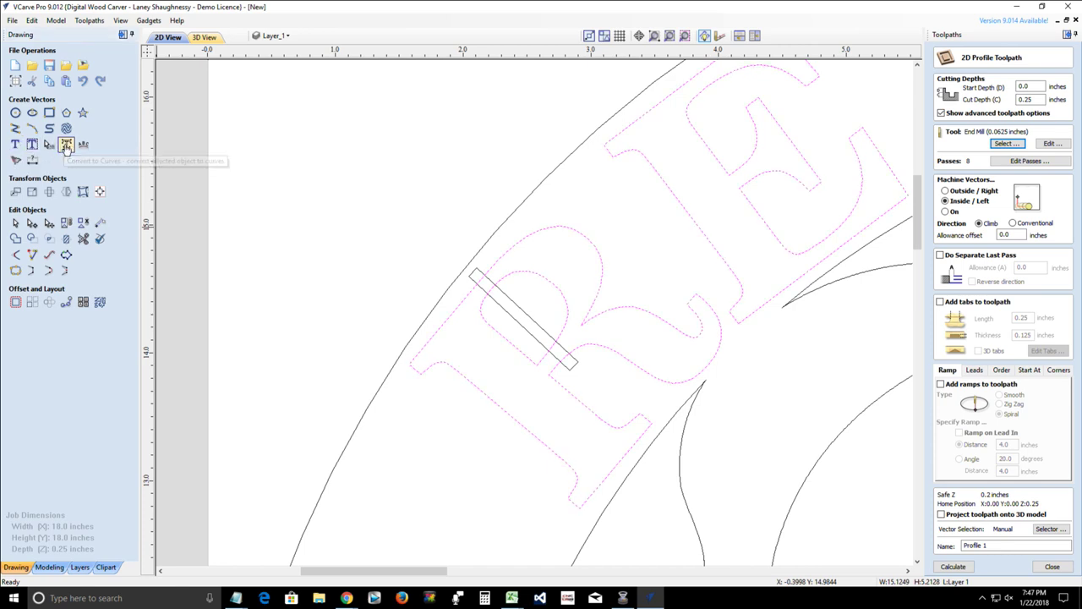
- Trim away the outline segments crossing the bar's junction and the R's tab opening
{"action": "left_click", "coordinate": [83, 238]}
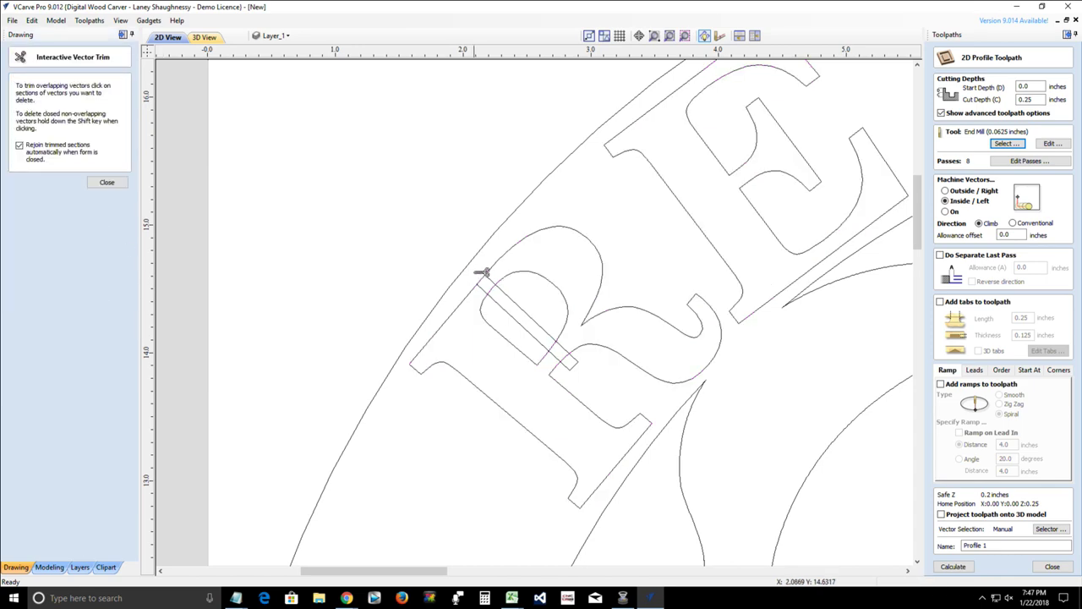
{"action": "scroll", "coordinate": [483, 270], "scroll_direction": "up", "scroll_amount": 3}
{"action": "scroll", "coordinate": [483, 282], "scroll_direction": "up", "scroll_amount": 2}
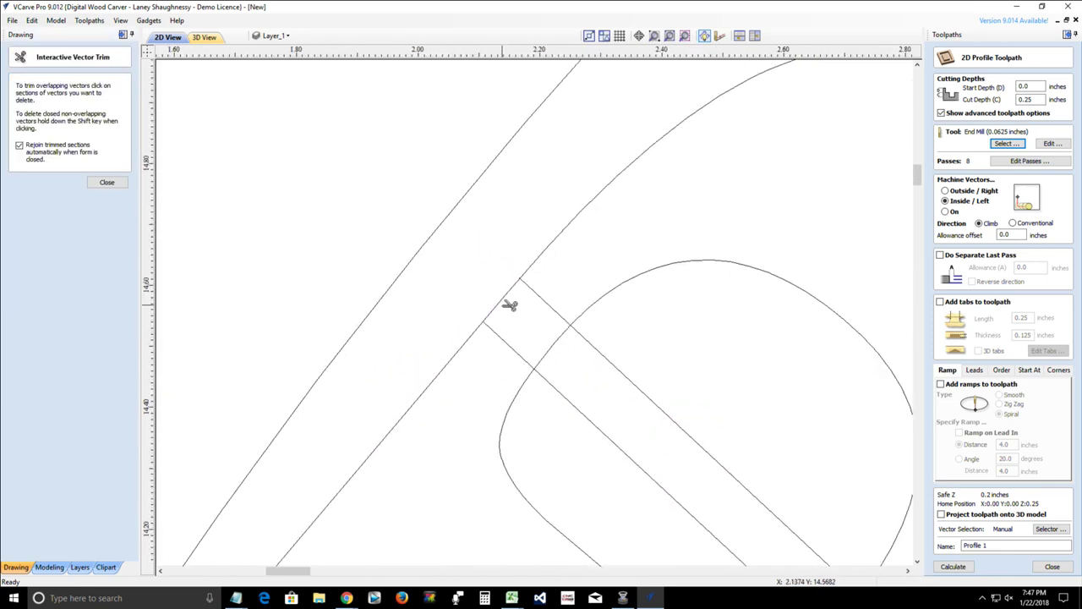
{"action": "left_click", "coordinate": [558, 339]}
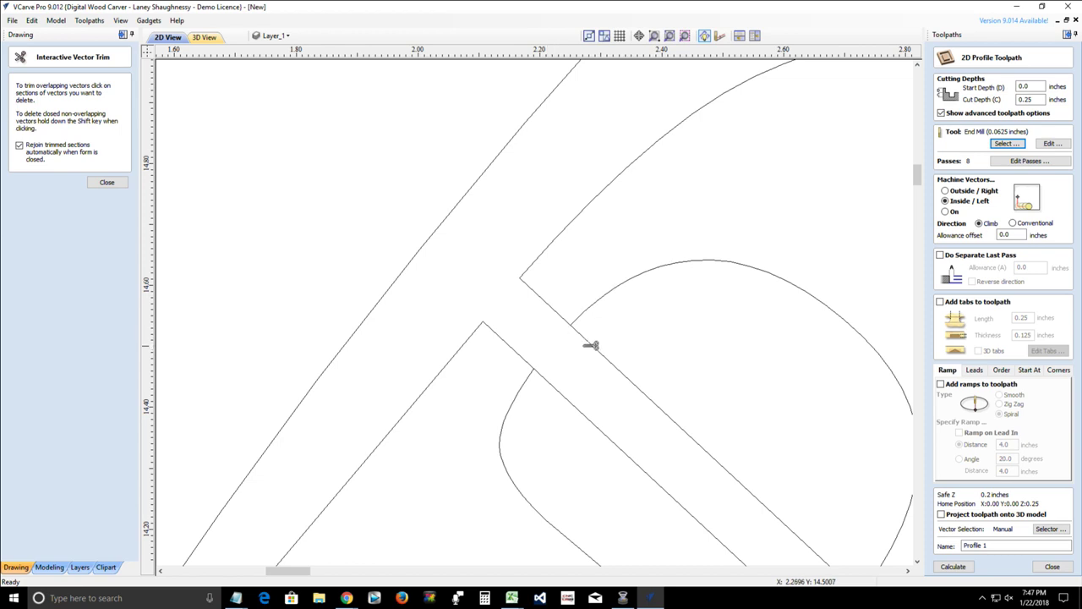
{"action": "left_click", "coordinate": [589, 345]}
{"action": "left_click", "coordinate": [577, 394]}
{"action": "scroll", "coordinate": [547, 370], "scroll_direction": "down", "scroll_amount": 3}
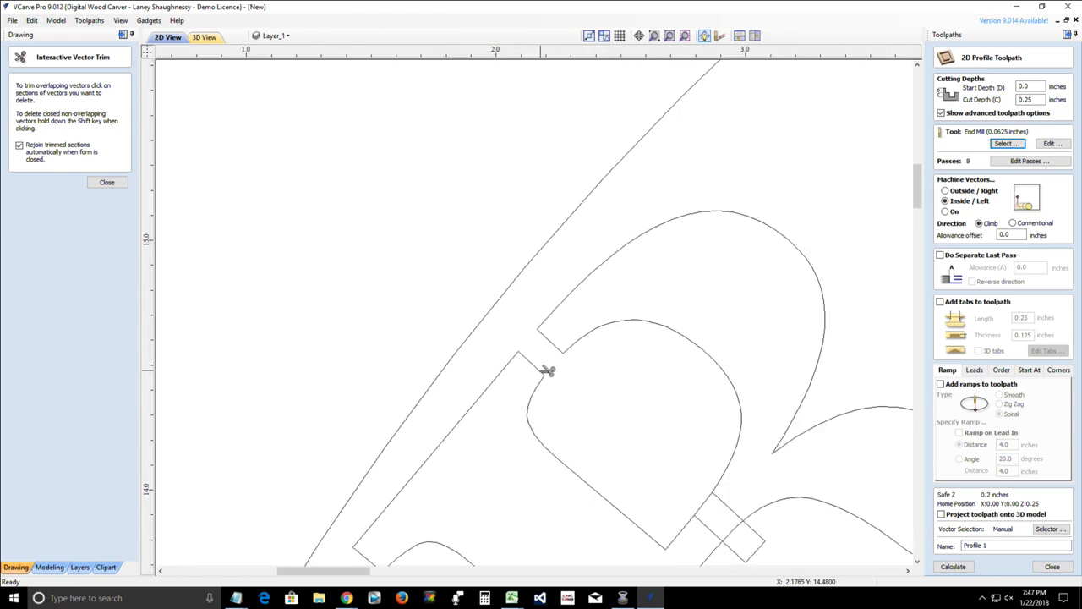
{"action": "scroll", "coordinate": [667, 503], "scroll_direction": "up", "scroll_amount": 2}
{"action": "scroll", "coordinate": [668, 502], "scroll_direction": "up", "scroll_amount": 2}
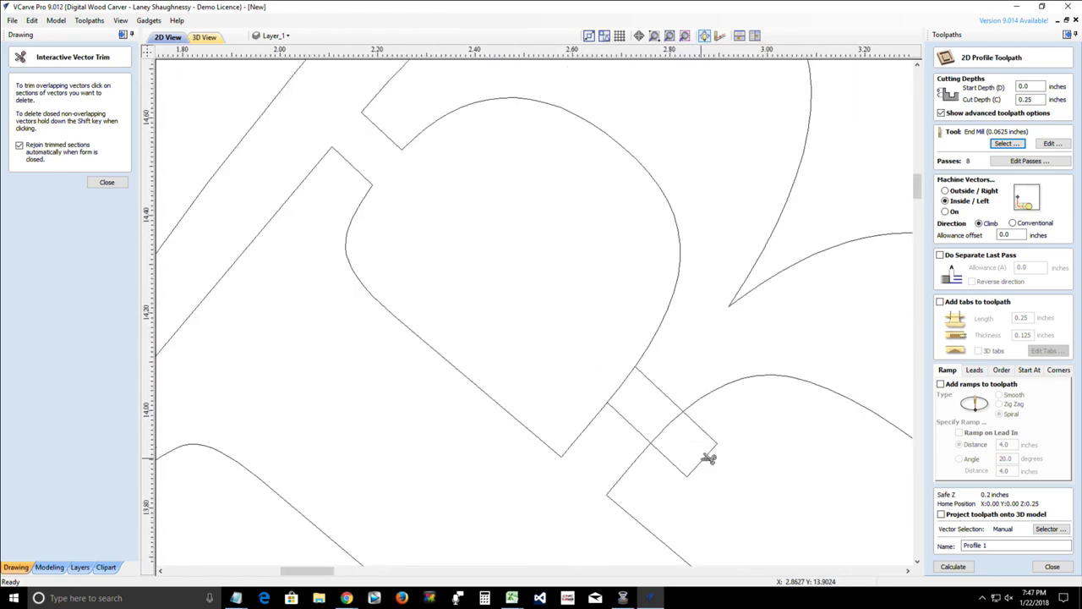
{"action": "left_click", "coordinate": [623, 382]}
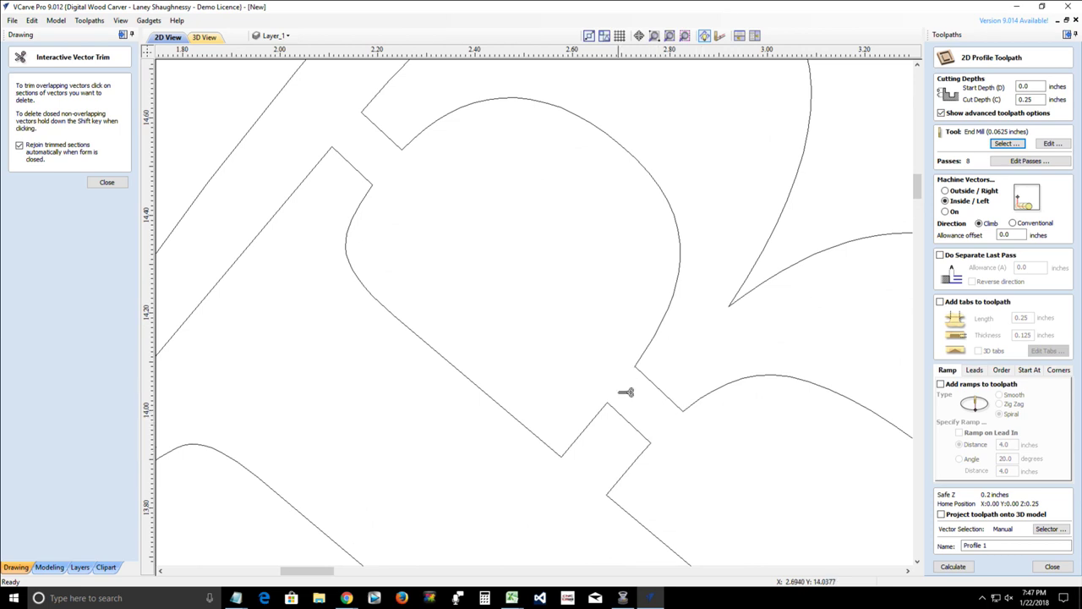
- Zoom out and pan the view over to the N and O letters
{"action": "scroll", "coordinate": [624, 381], "scroll_direction": "down", "scroll_amount": 3}
{"action": "scroll", "coordinate": [625, 380], "scroll_direction": "down", "scroll_amount": 1}
{"action": "scroll", "coordinate": [667, 431], "scroll_direction": "down", "scroll_amount": 1}
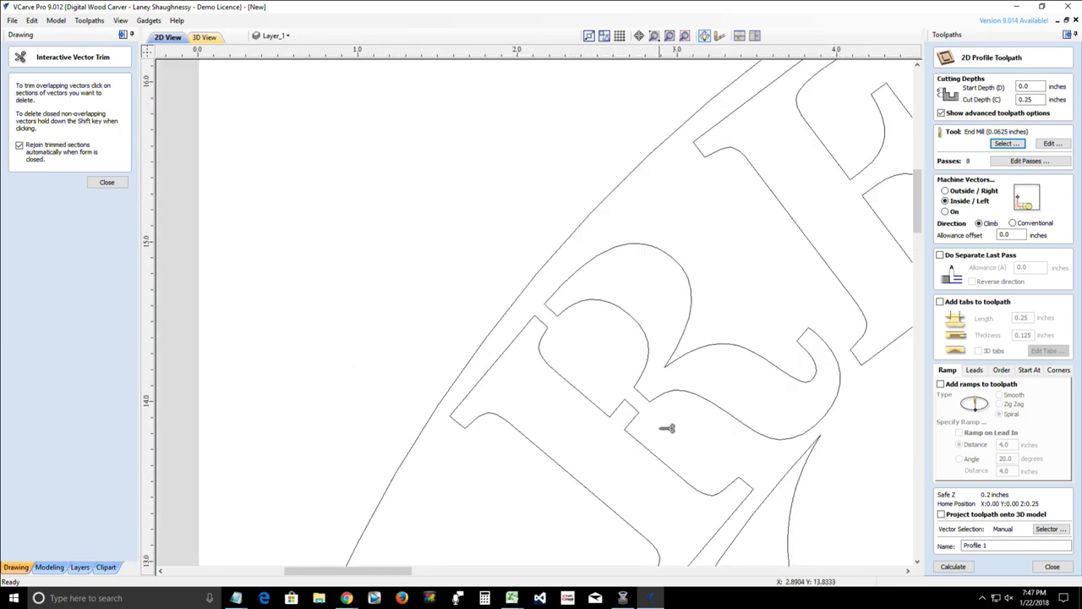
{"action": "scroll", "coordinate": [665, 431], "scroll_direction": "down", "scroll_amount": 1}
{"action": "scroll", "coordinate": [582, 489], "scroll_direction": "down", "scroll_amount": 3}
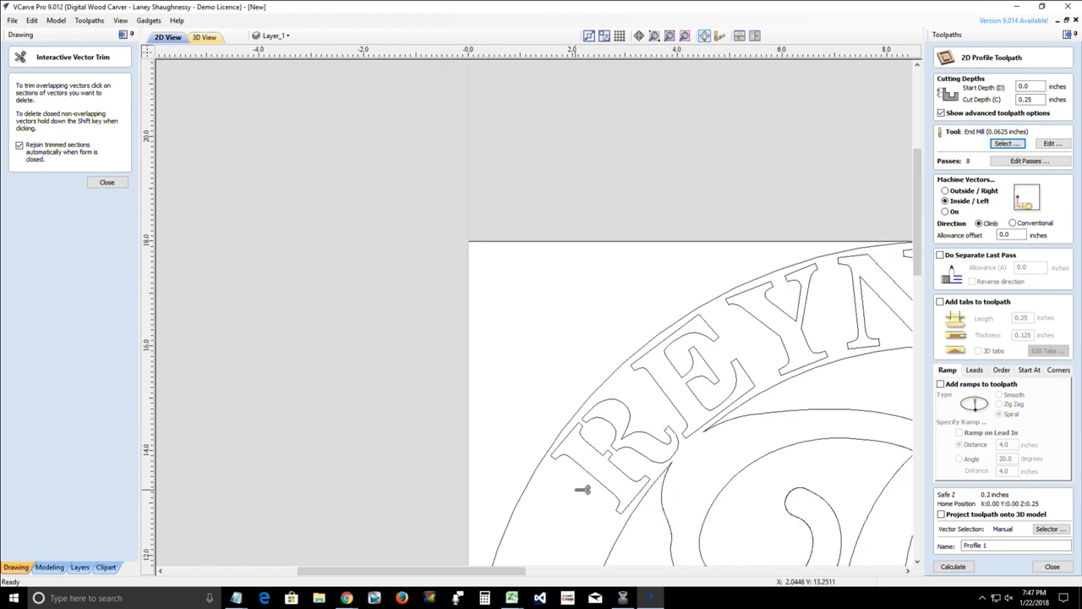
{"action": "scroll", "coordinate": [582, 489], "scroll_direction": "down", "scroll_amount": 1}
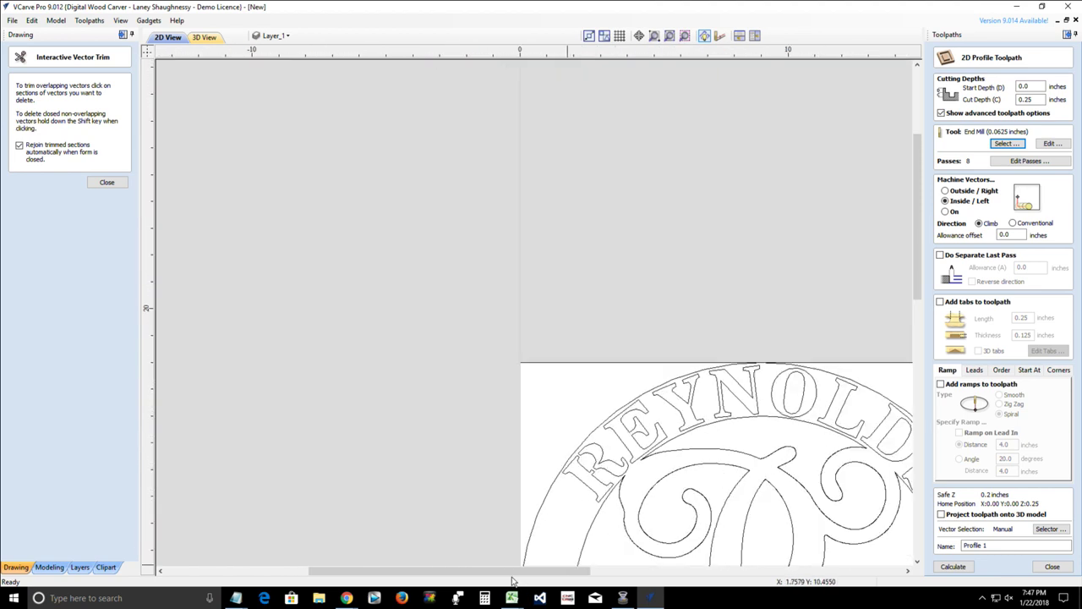
{"action": "left_click_drag", "start_coordinate": [512, 581], "coordinate": [565, 581]}
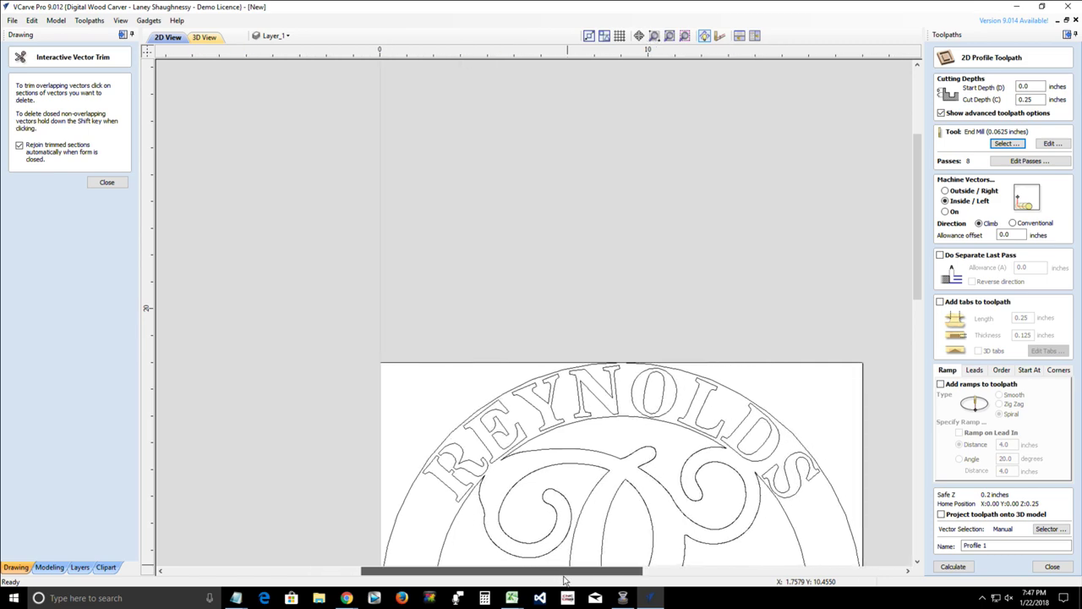
{"action": "scroll", "coordinate": [677, 414], "scroll_direction": "up", "scroll_amount": 3}
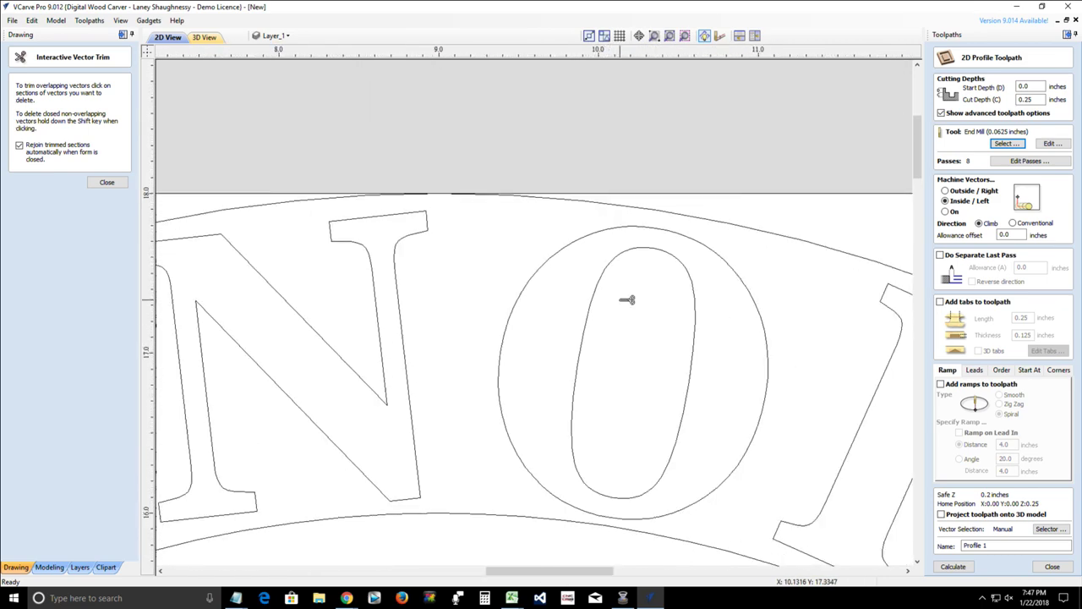
{"action": "scroll", "coordinate": [627, 299], "scroll_direction": "up", "scroll_amount": 1}
{"action": "scroll", "coordinate": [627, 299], "scroll_direction": "down", "scroll_amount": 1}
- Draw a thin upright rectangle through the O and tilt it to follow the letter's slant
{"action": "left_click", "coordinate": [106, 182]}
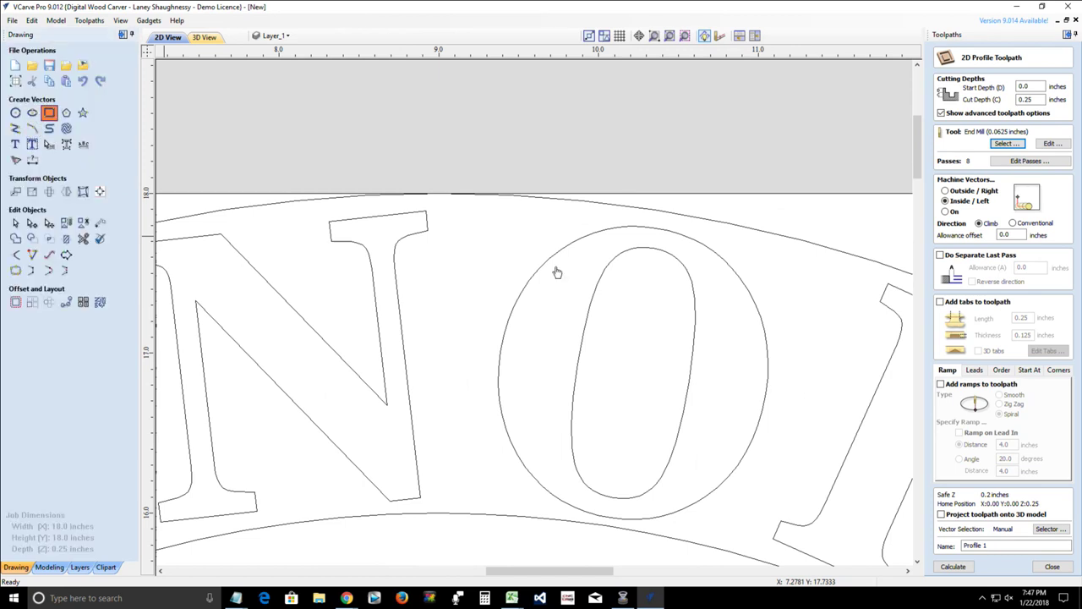
{"action": "mouse_move", "coordinate": [643, 214]}
{"action": "left_mouse_down"}
{"action": "mouse_move", "coordinate": [661, 254]}
{"action": "mouse_move", "coordinate": [655, 535]}
{"action": "left_mouse_up"}
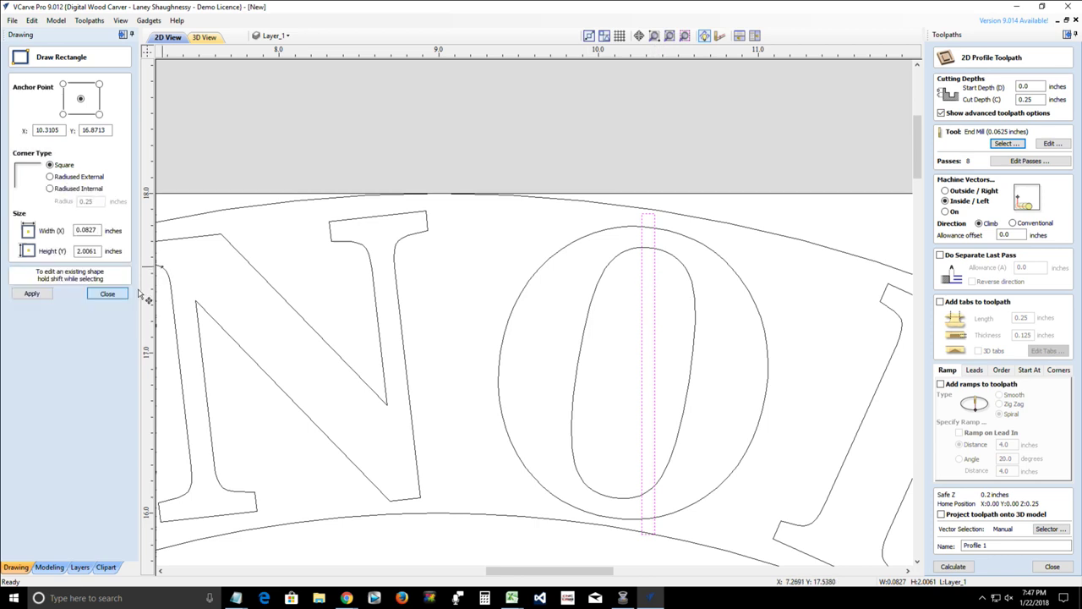
{"action": "key", "text": "Escape"}
{"action": "left_click", "coordinate": [646, 331]}
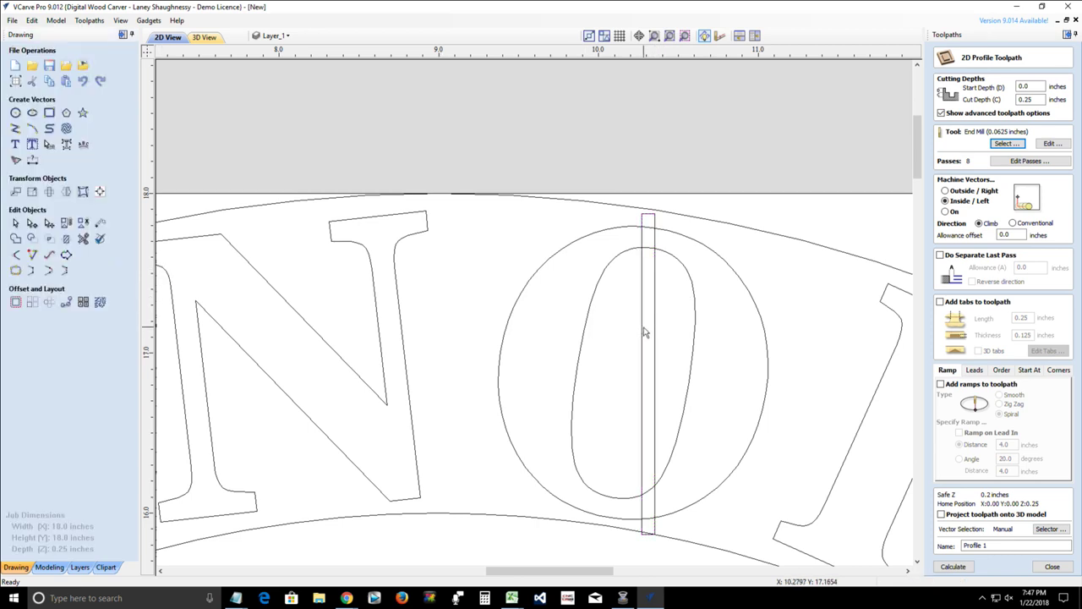
{"action": "left_click", "coordinate": [646, 332]}
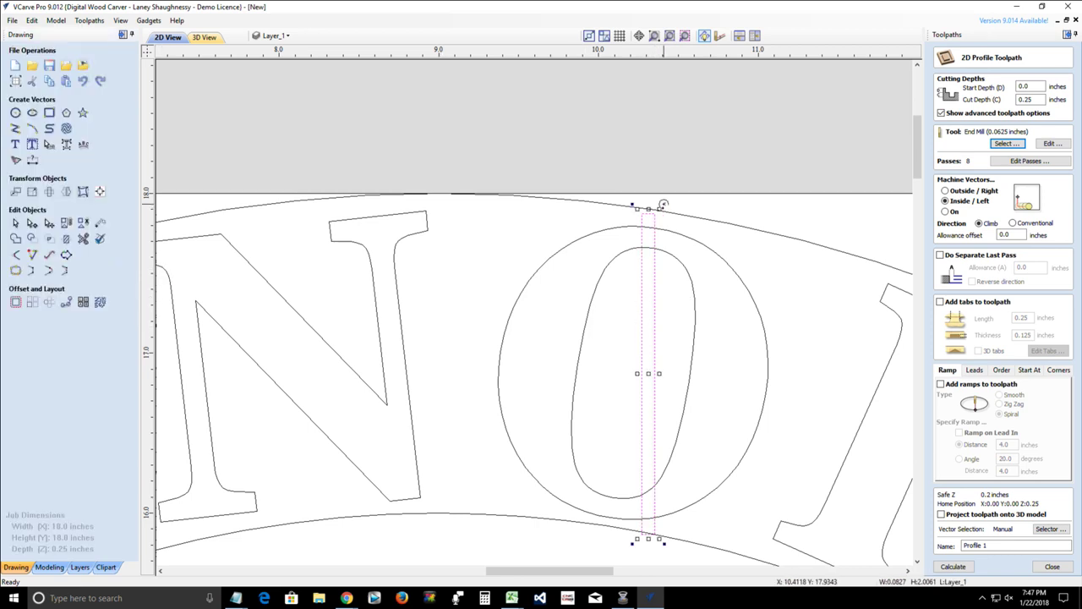
{"action": "left_click_drag", "start_coordinate": [664, 204], "coordinate": [692, 248]}
{"action": "left_click_drag", "start_coordinate": [649, 372], "coordinate": [636, 368]}
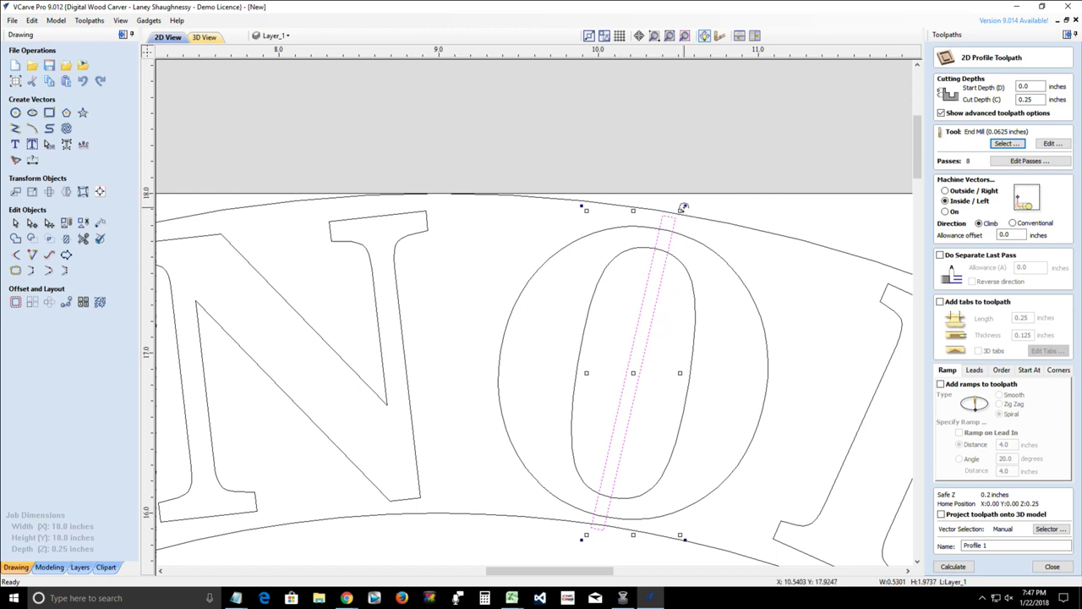
{"action": "left_click_drag", "start_coordinate": [683, 207], "coordinate": [671, 205]}
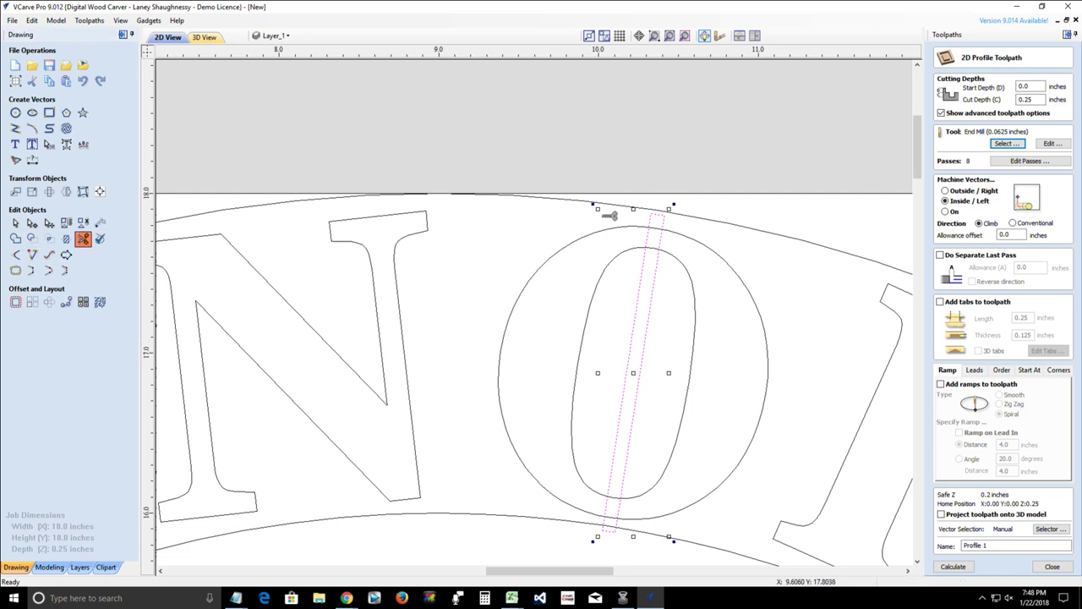
- Trim the O's outer and inner arcs inside the strip and the strip's lines inside the counter
{"action": "left_click", "coordinate": [83, 237]}
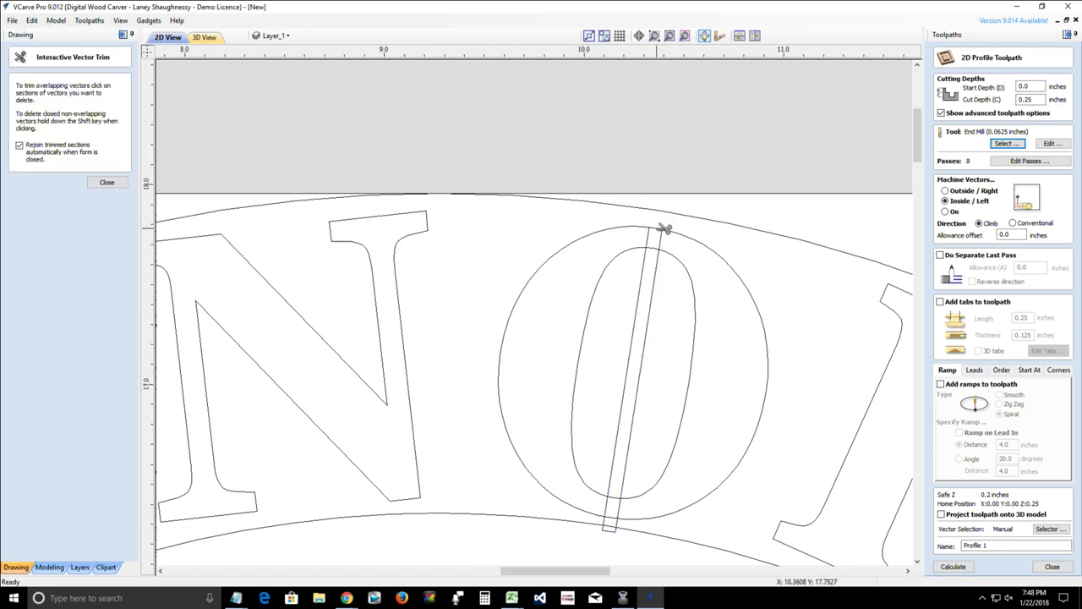
{"action": "scroll", "coordinate": [665, 231], "scroll_direction": "up", "scroll_amount": 4}
{"action": "left_click", "coordinate": [660, 228]}
{"action": "left_click", "coordinate": [656, 274]}
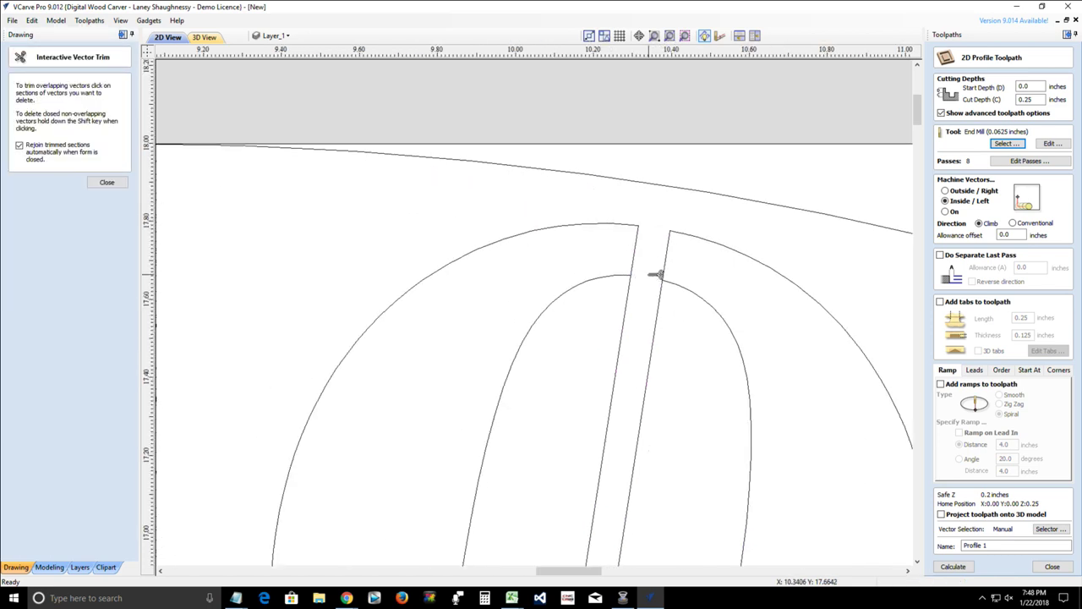
{"action": "left_click", "coordinate": [629, 332]}
{"action": "left_click", "coordinate": [660, 347]}
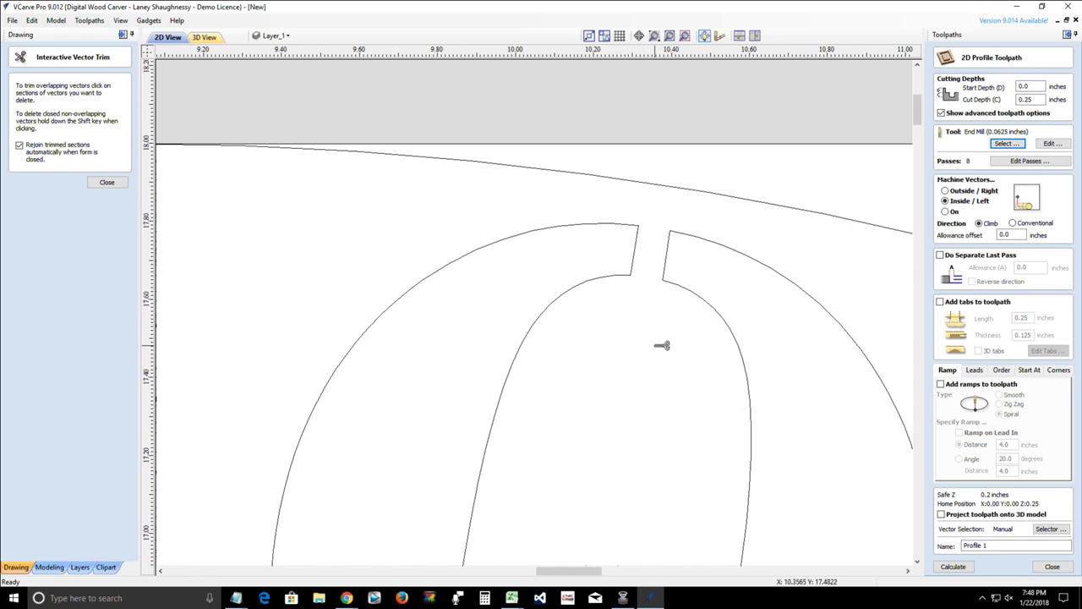
{"action": "scroll", "coordinate": [658, 345], "scroll_direction": "down", "scroll_amount": 5}
{"action": "scroll", "coordinate": [653, 400], "scroll_direction": "up", "scroll_amount": 5}
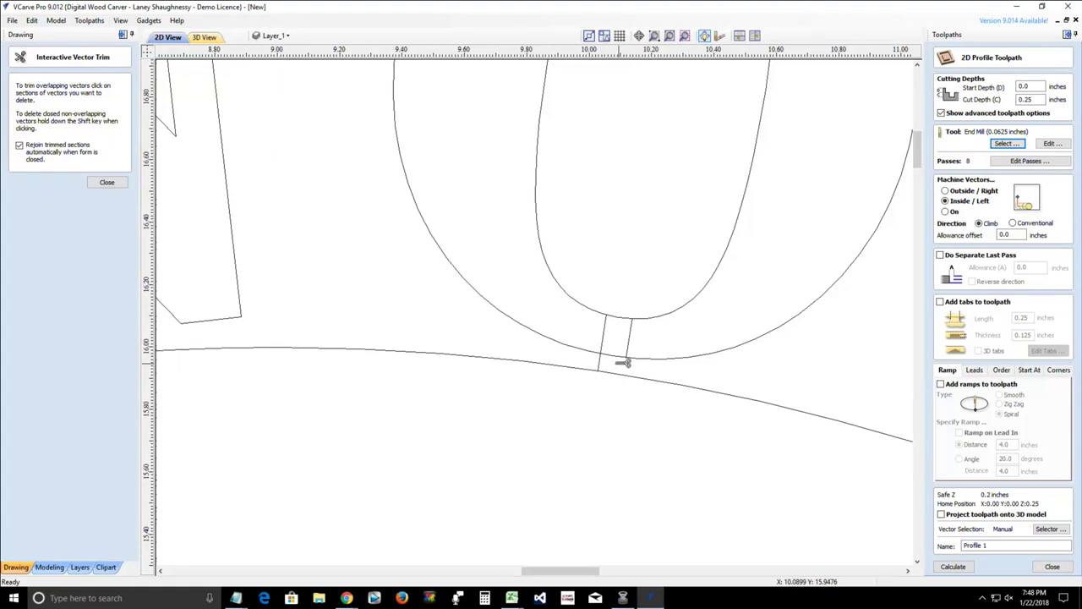
- Trim the strip's stub and the O's outer and inner arcs at its base, then close trimming
{"action": "left_click", "coordinate": [611, 362]}
{"action": "left_click", "coordinate": [615, 355]}
{"action": "left_click", "coordinate": [624, 319]}
{"action": "scroll", "coordinate": [629, 325], "scroll_direction": "down", "scroll_amount": 5}
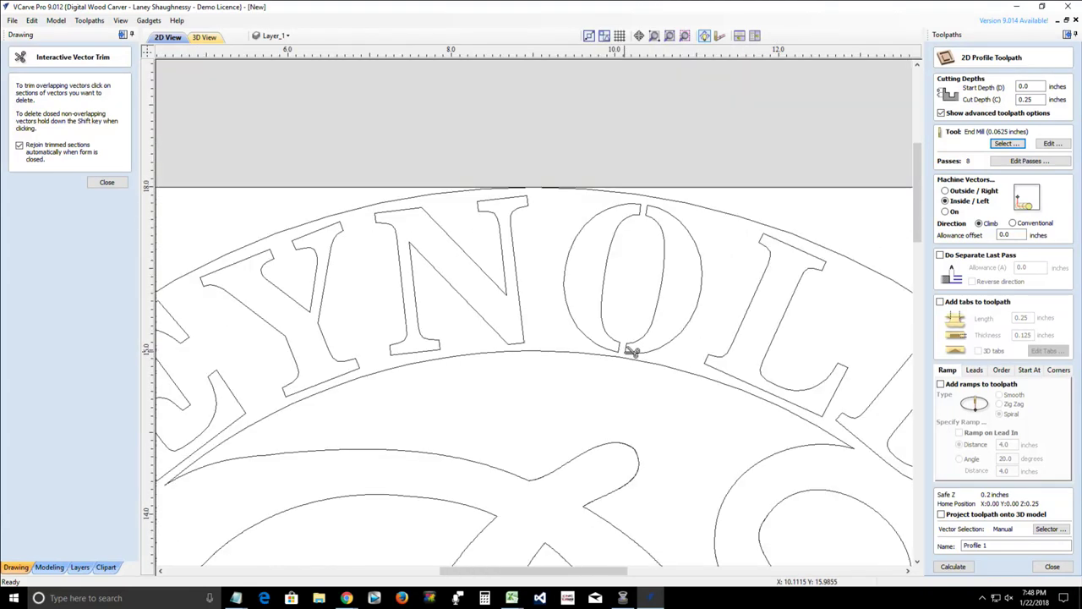
{"action": "scroll", "coordinate": [632, 354], "scroll_direction": "down", "scroll_amount": 2}
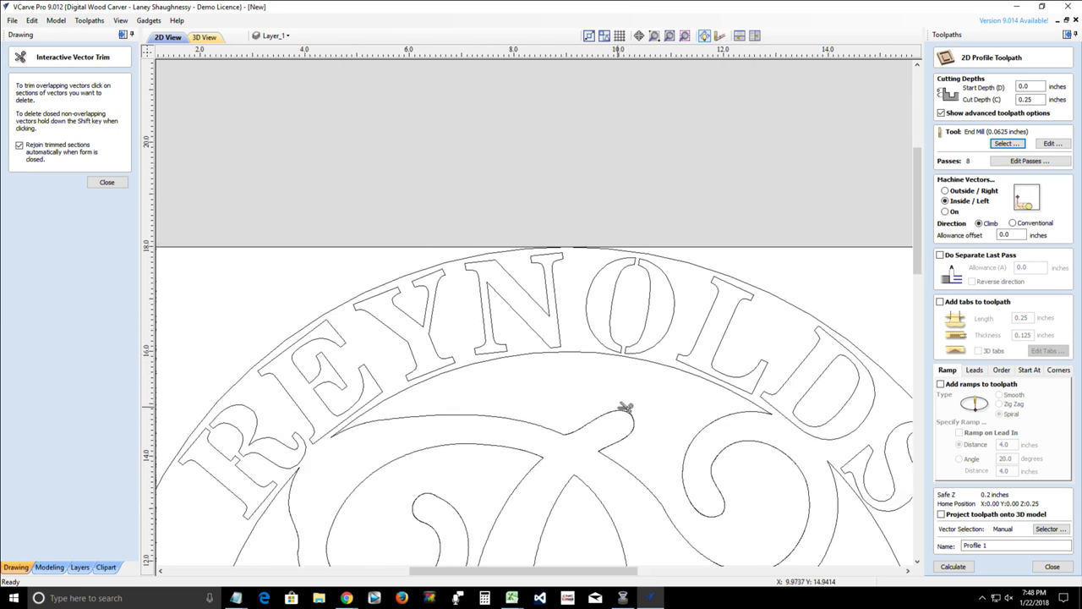
{"action": "scroll", "coordinate": [626, 408], "scroll_direction": "down", "scroll_amount": 2}
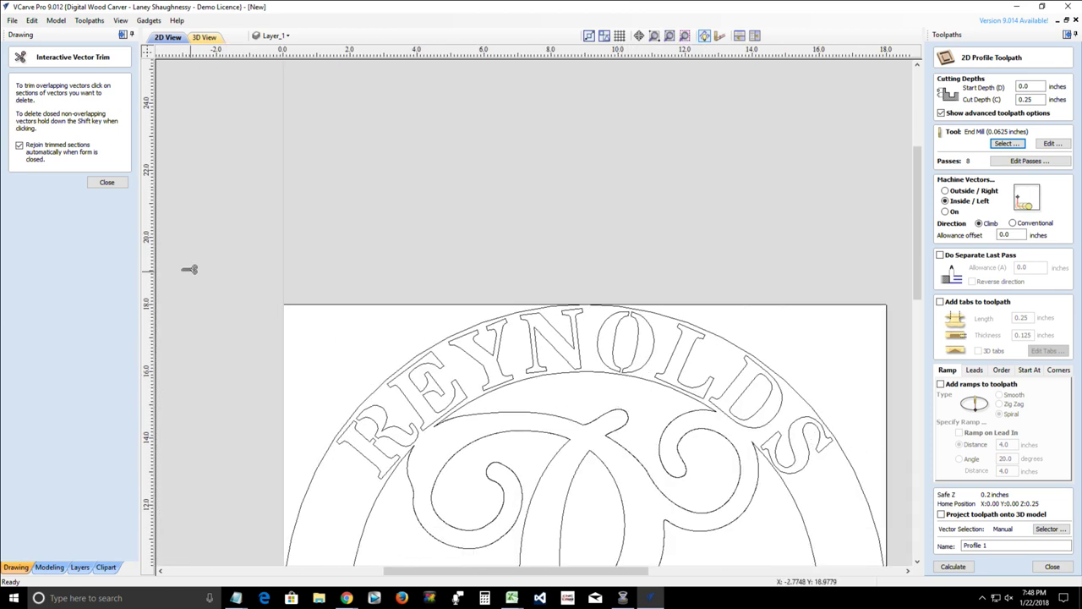
{"action": "left_click", "coordinate": [106, 182]}
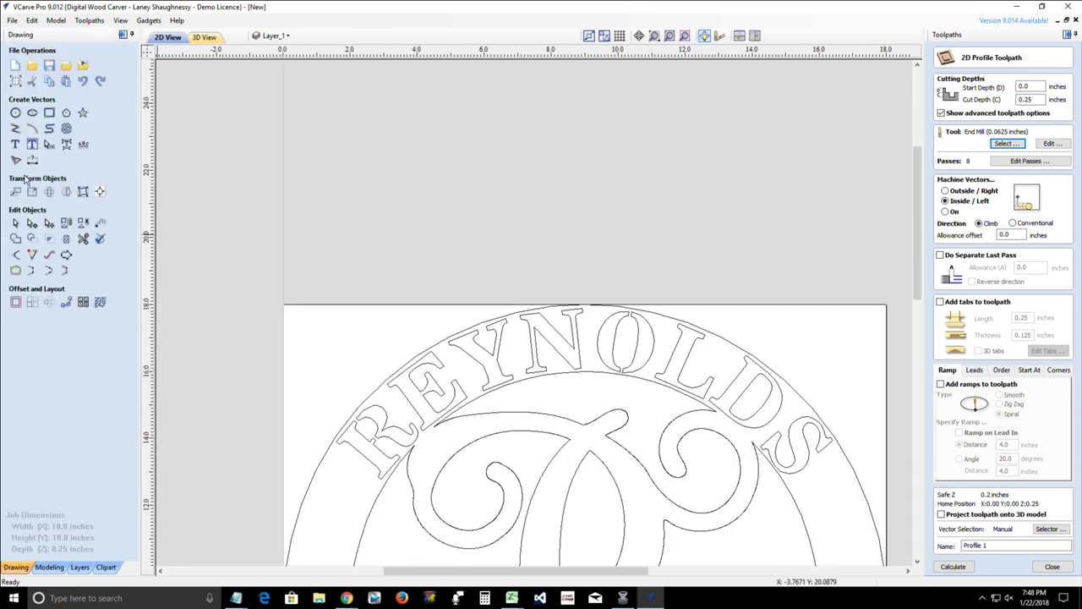
- Draw a thin rectangle, then lengthen, tilt and move it diagonally across the D's bowl toward the outer edge
{"action": "left_click", "coordinate": [49, 113]}
{"action": "scroll", "coordinate": [738, 345], "scroll_direction": "up", "scroll_amount": 4}
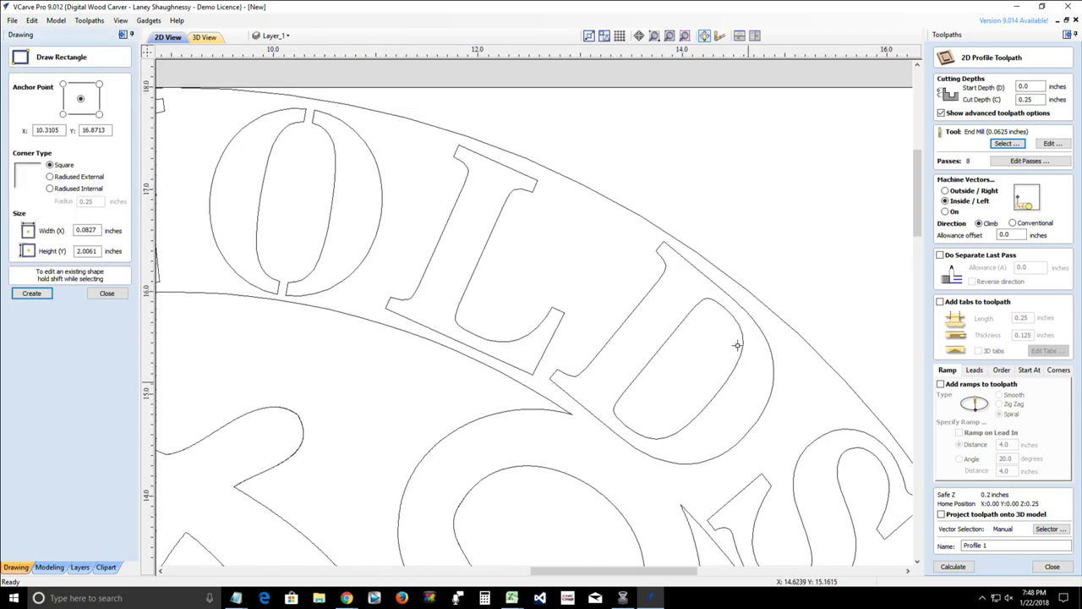
{"action": "left_click_drag", "start_coordinate": [729, 144], "coordinate": [739, 283]}
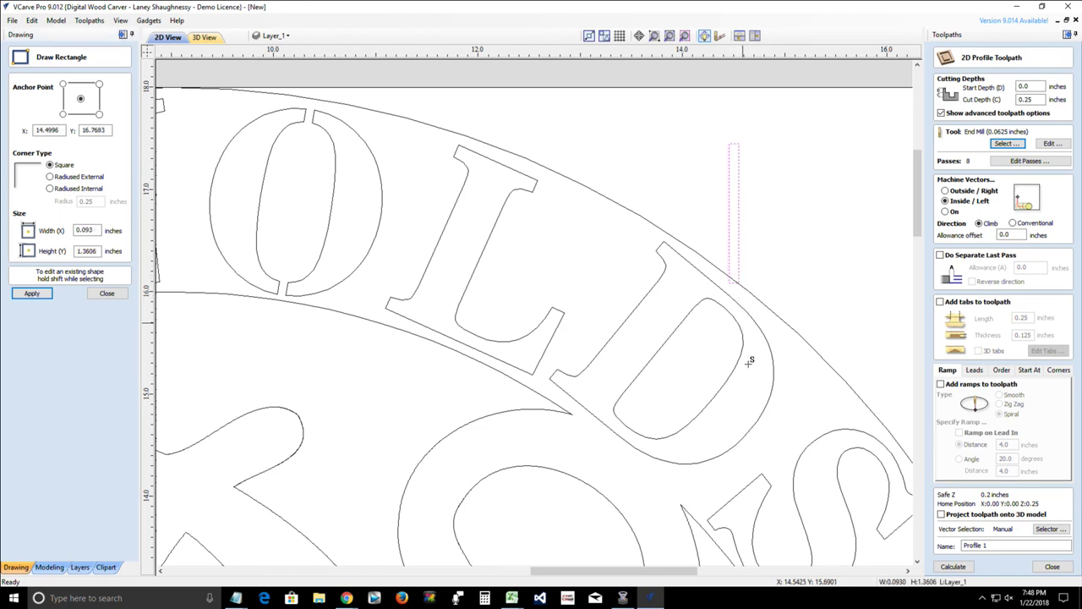
{"action": "left_click", "coordinate": [107, 292]}
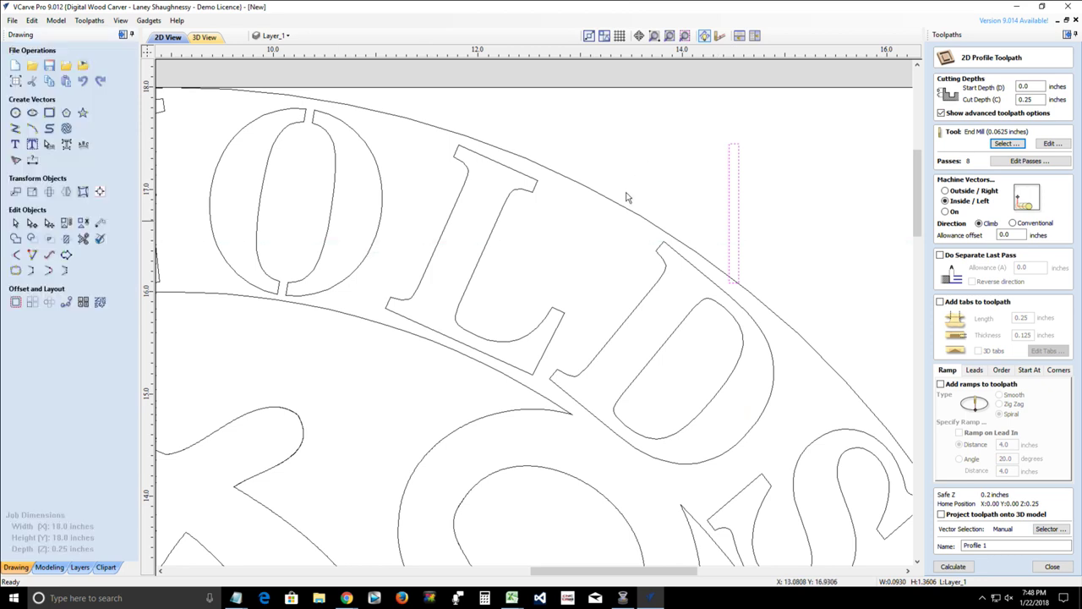
{"action": "left_click", "coordinate": [728, 181]}
{"action": "left_click_drag", "start_coordinate": [735, 140], "coordinate": [798, 153]}
{"action": "left_click", "coordinate": [744, 107]}
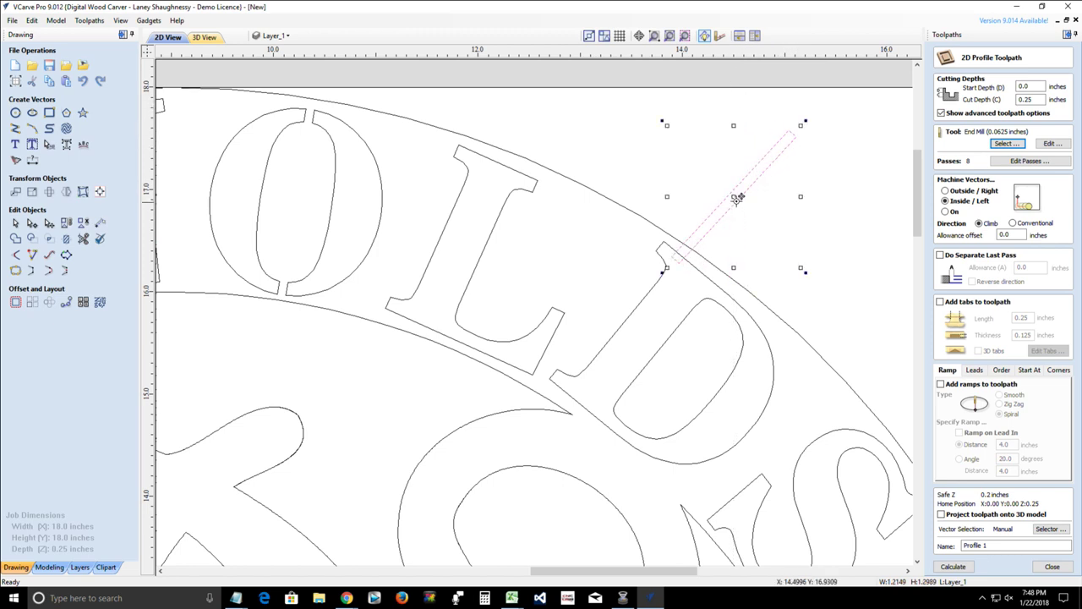
{"action": "left_click_drag", "start_coordinate": [734, 193], "coordinate": [682, 363]}
{"action": "left_click_drag", "start_coordinate": [738, 299], "coordinate": [746, 290]}
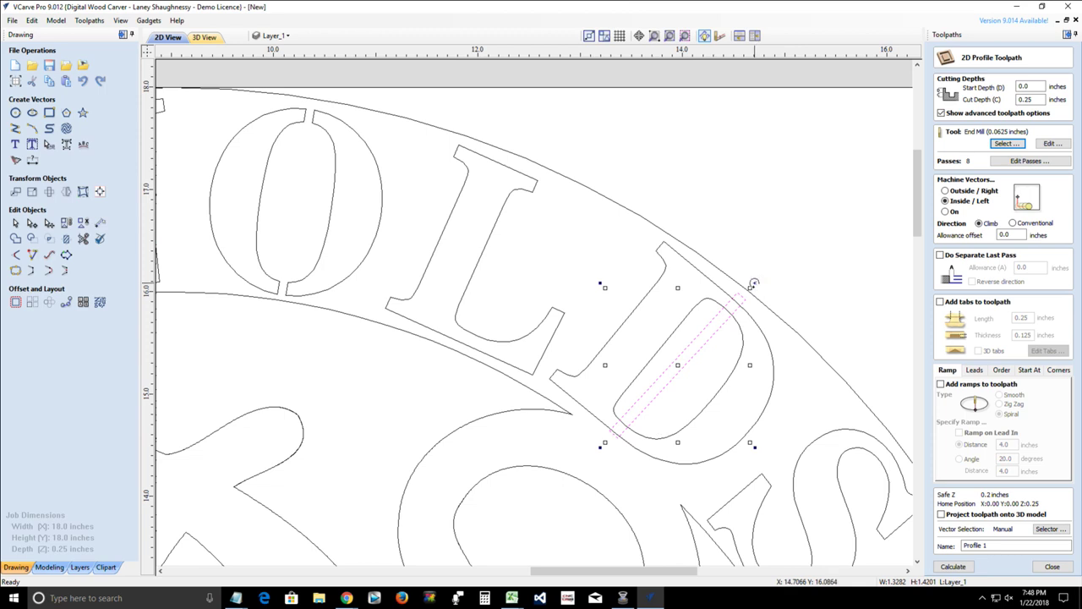
{"action": "left_click_drag", "start_coordinate": [753, 284], "coordinate": [753, 278]}
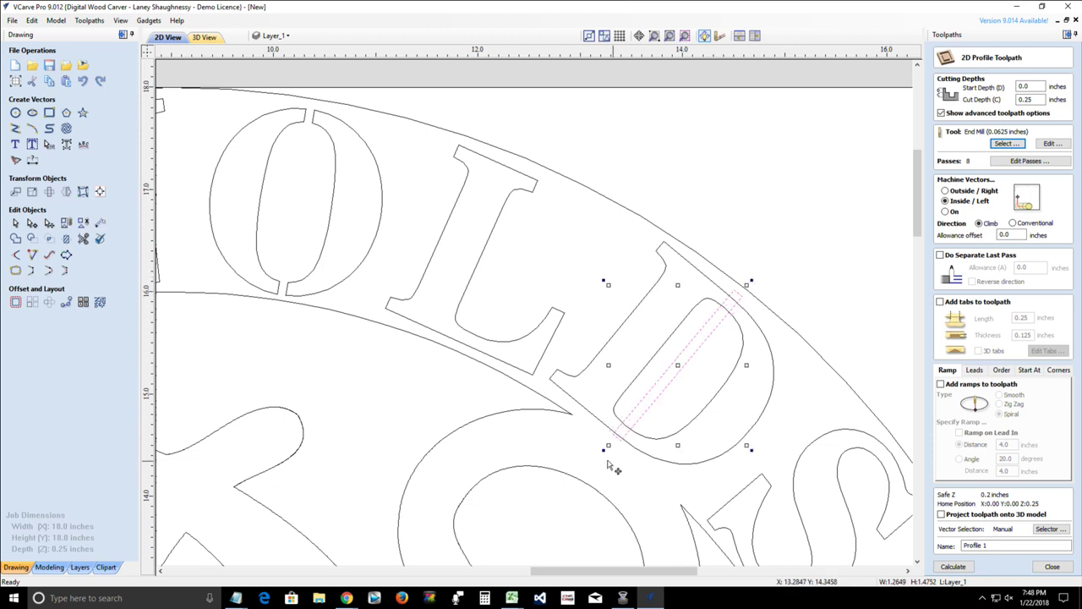
{"action": "left_click_drag", "start_coordinate": [607, 446], "coordinate": [606, 449]}
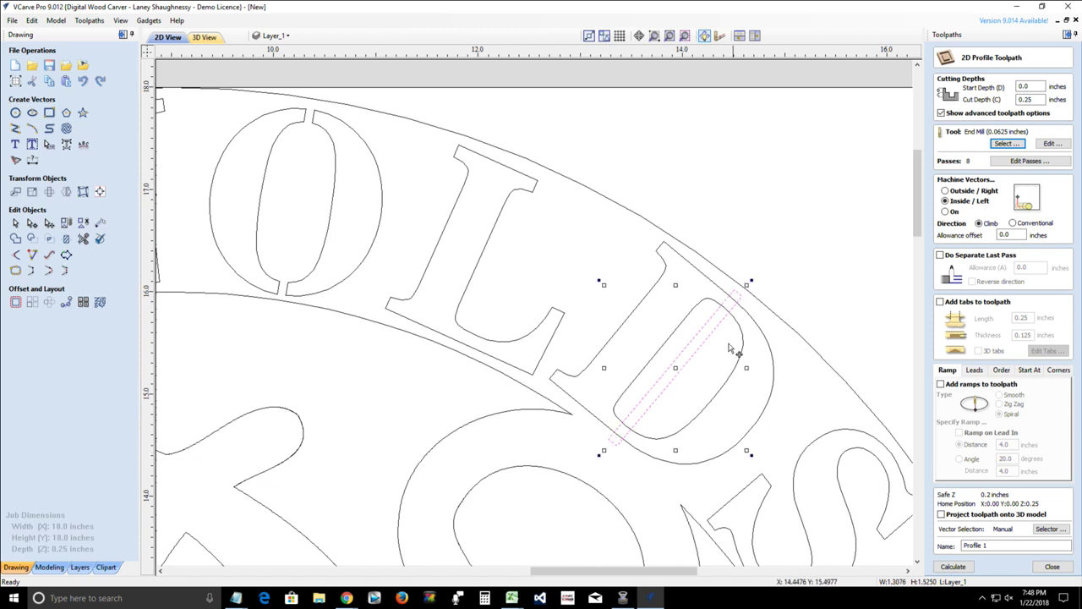
{"action": "left_click", "coordinate": [83, 239]}
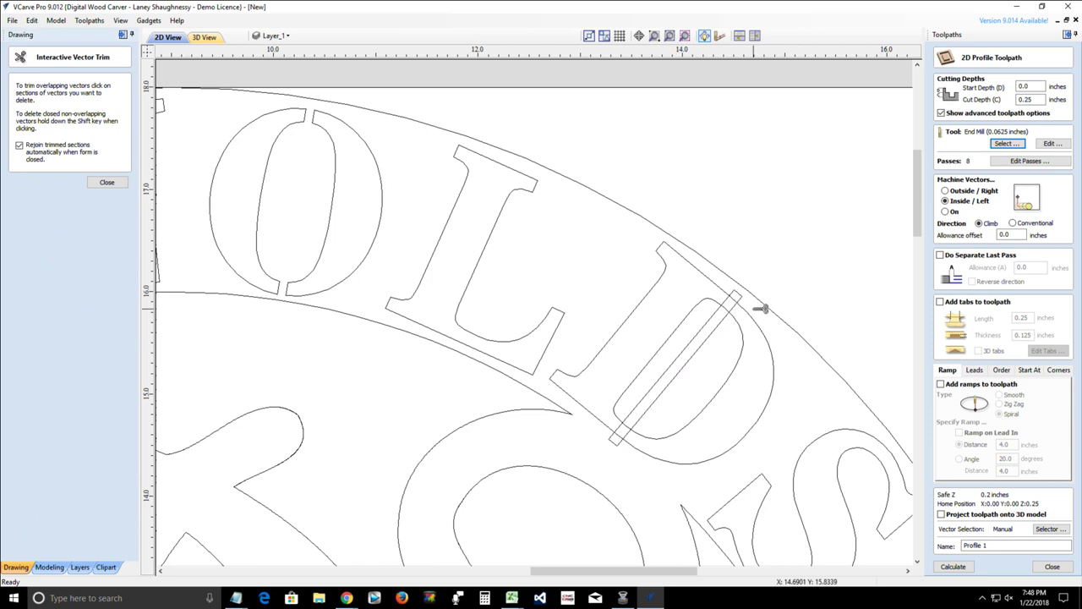
- Trim the two diagonal lines inside the D's gap
{"action": "scroll", "coordinate": [744, 296], "scroll_direction": "up", "scroll_amount": 3}
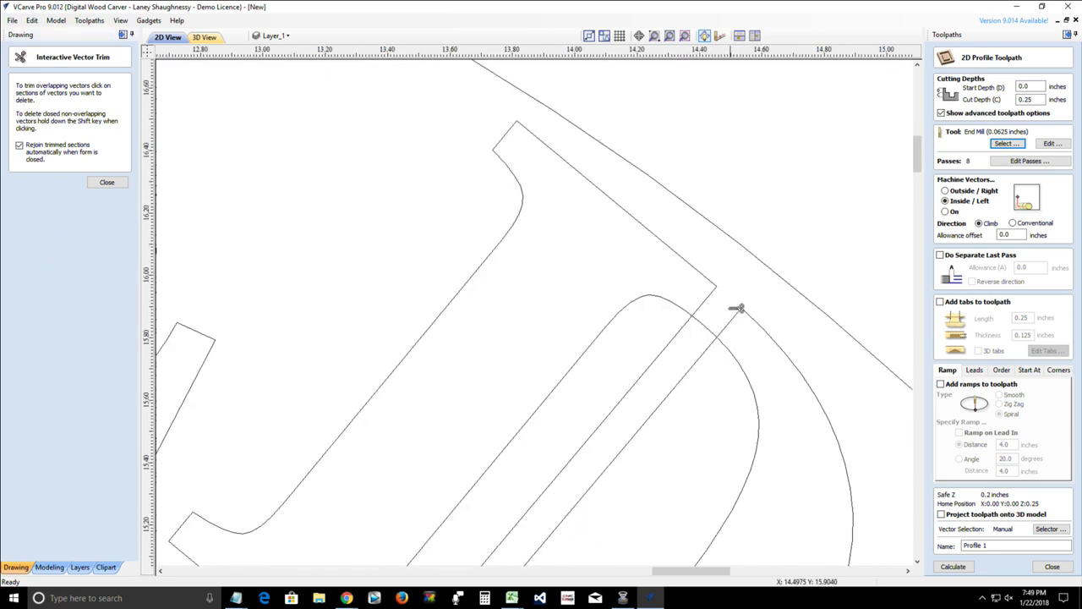
{"action": "left_click", "coordinate": [677, 387]}
{"action": "left_click", "coordinate": [648, 380]}
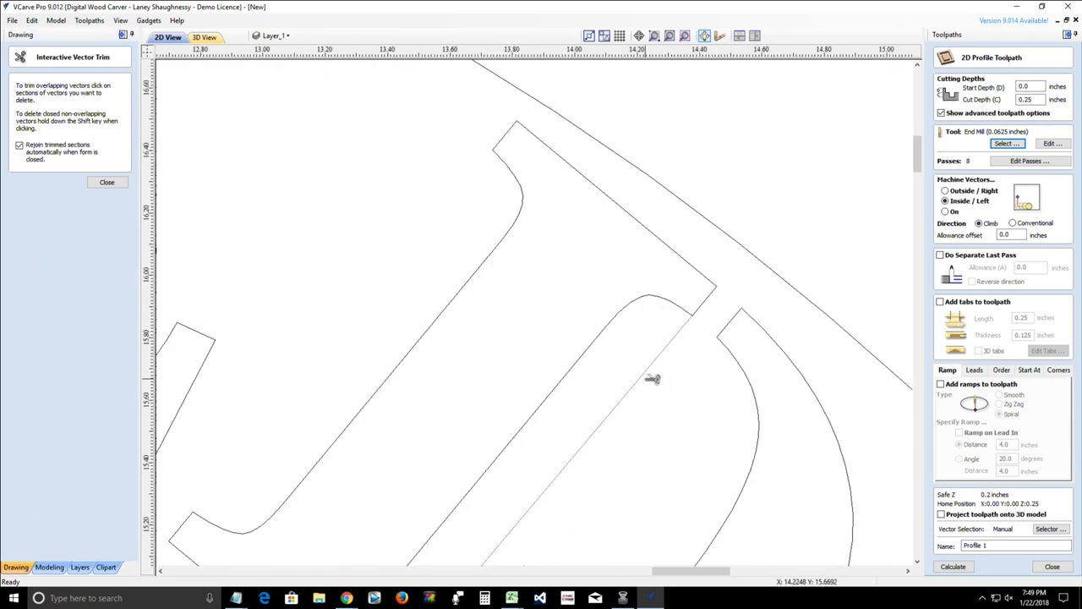
{"action": "scroll", "coordinate": [648, 428], "scroll_direction": "down", "scroll_amount": 3}
{"action": "scroll", "coordinate": [573, 488], "scroll_direction": "up", "scroll_amount": 2}
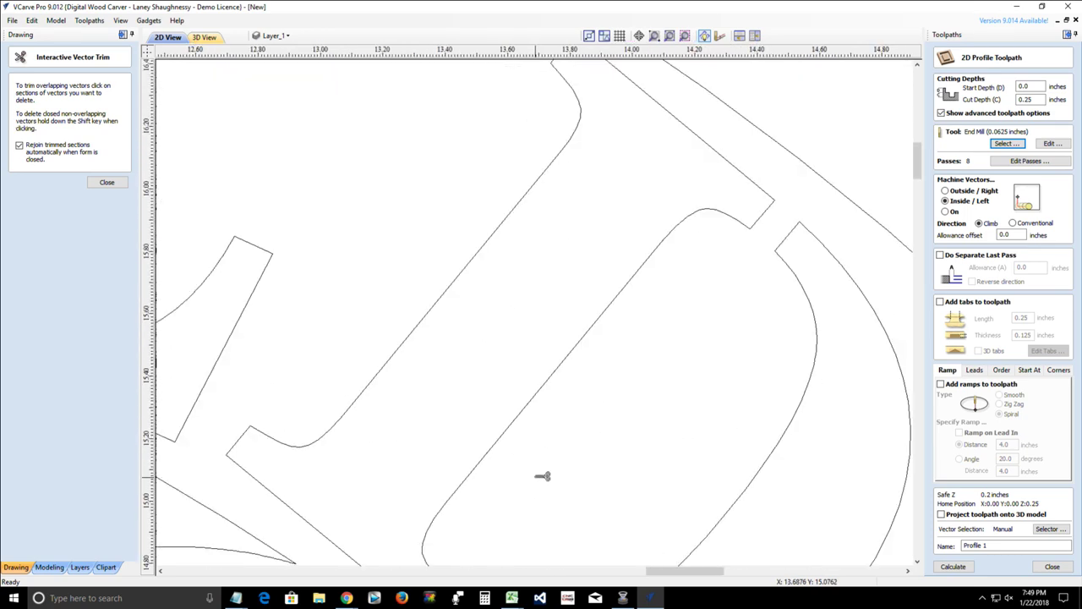
{"action": "scroll", "coordinate": [546, 476], "scroll_direction": "down", "scroll_amount": 1}
{"action": "scroll", "coordinate": [499, 537], "scroll_direction": "down", "scroll_amount": 2}
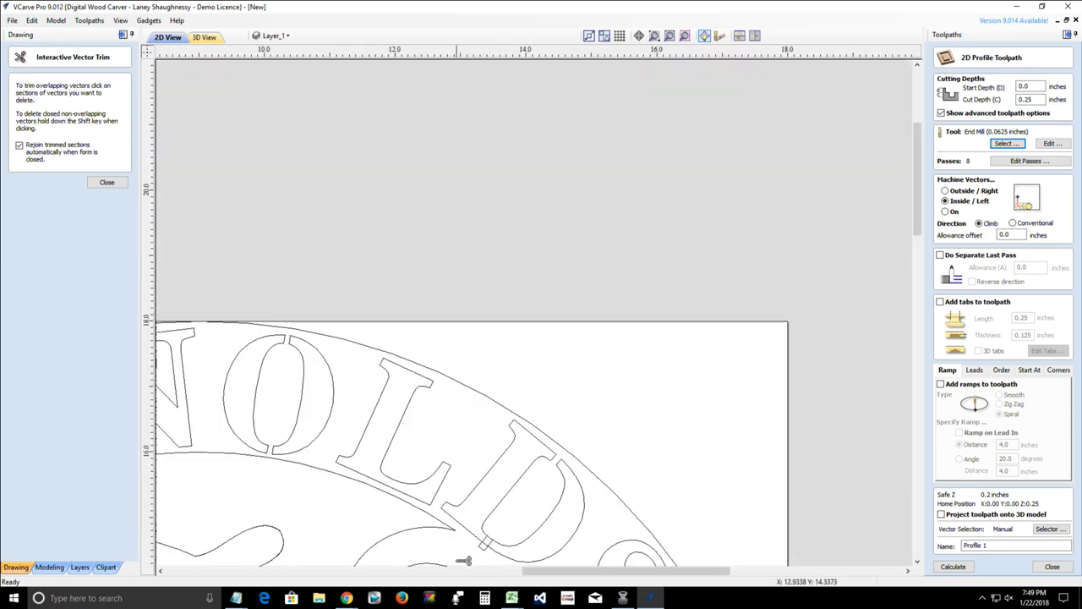
{"action": "scroll", "coordinate": [476, 549], "scroll_direction": "up", "scroll_amount": 3}
- Trim the connector edge between L and D and the short segment by the D's curve, then close trimming
{"action": "left_click", "coordinate": [512, 545]}
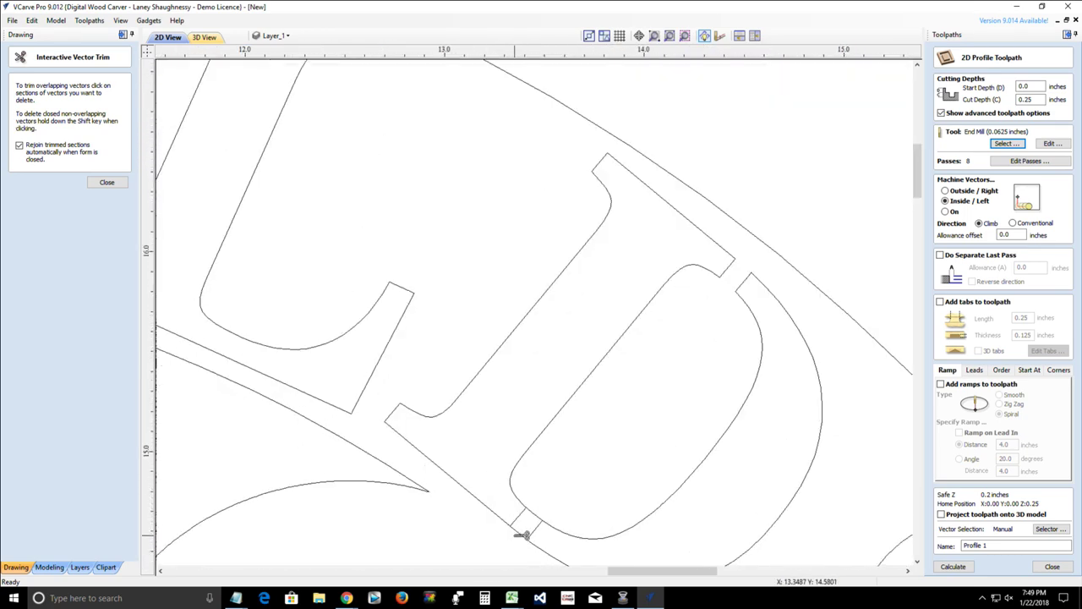
{"action": "left_click", "coordinate": [540, 517]}
{"action": "scroll", "coordinate": [706, 319], "scroll_direction": "down", "scroll_amount": 4}
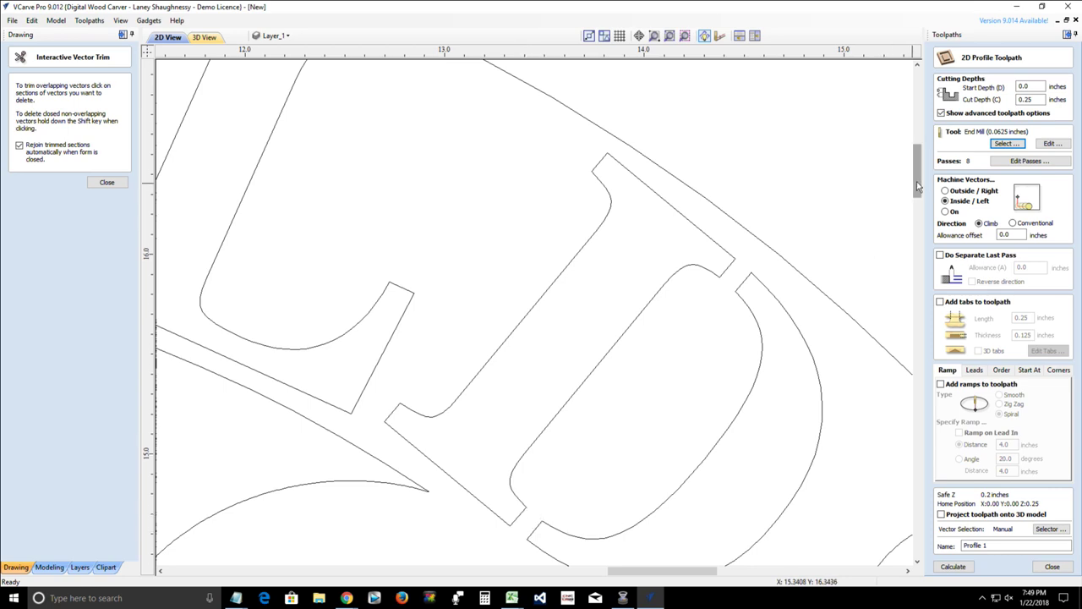
{"action": "scroll", "coordinate": [705, 318], "scroll_direction": "down", "scroll_amount": 3}
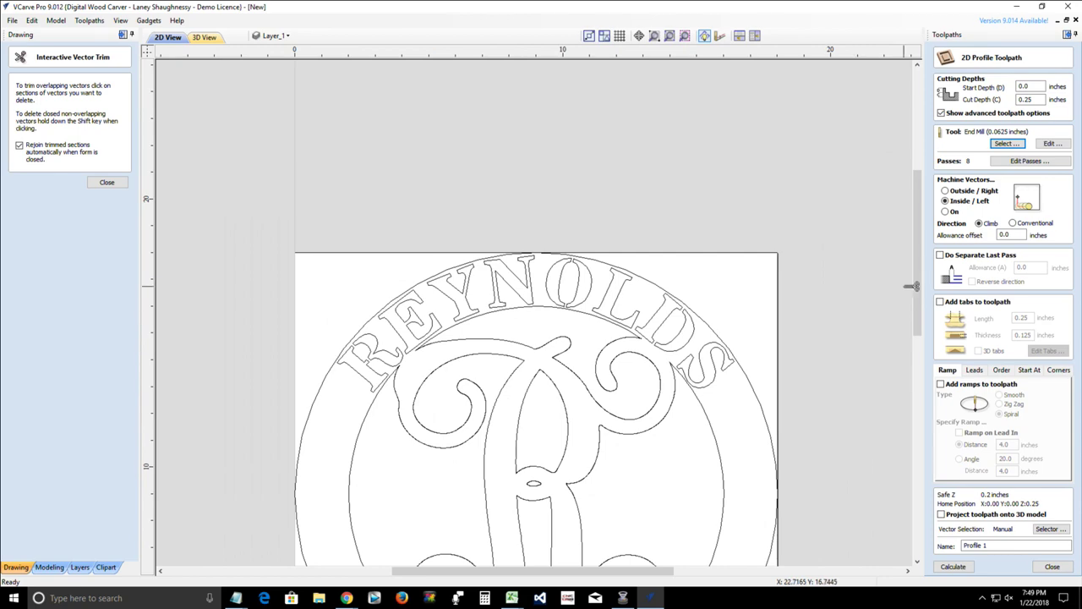
{"action": "left_click_drag", "start_coordinate": [915, 286], "coordinate": [888, 421]}
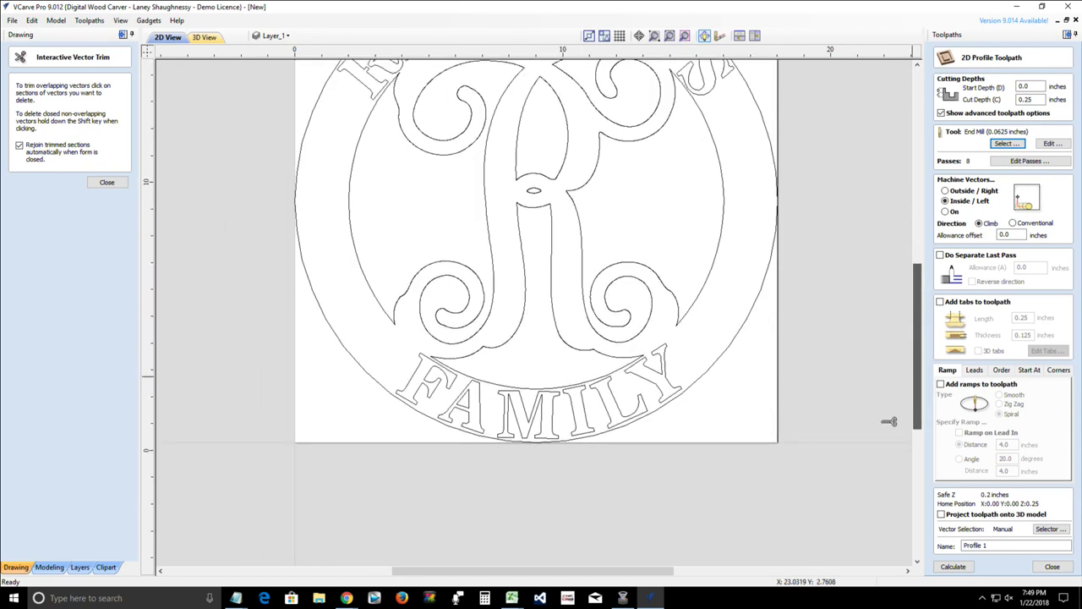
{"action": "scroll", "coordinate": [471, 415], "scroll_direction": "up", "scroll_amount": 3}
{"action": "scroll", "coordinate": [461, 409], "scroll_direction": "up", "scroll_amount": 2}
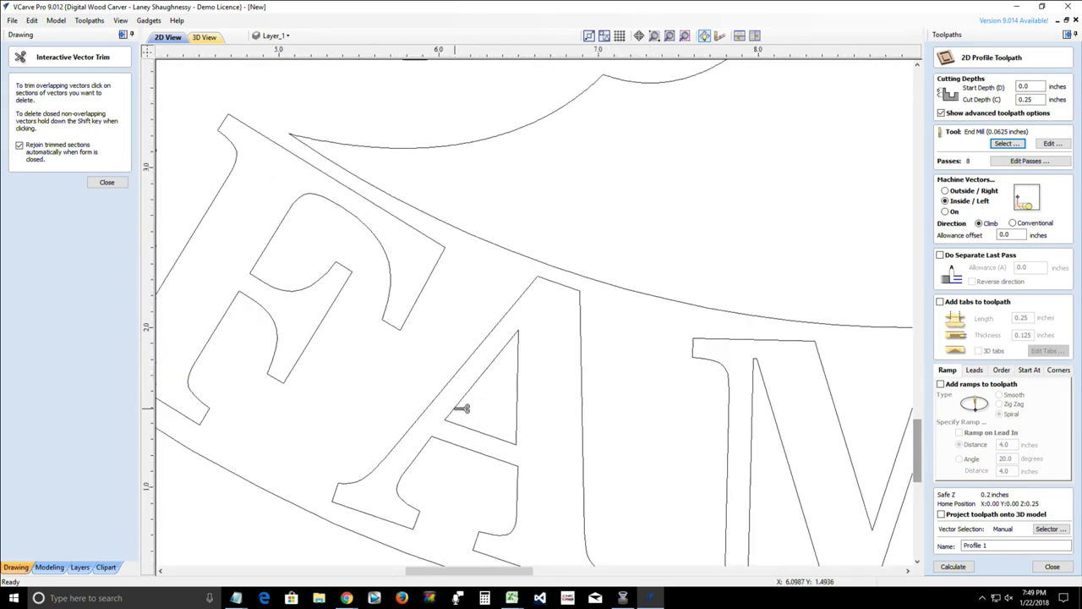
{"action": "scroll", "coordinate": [462, 408], "scroll_direction": "up", "scroll_amount": 1}
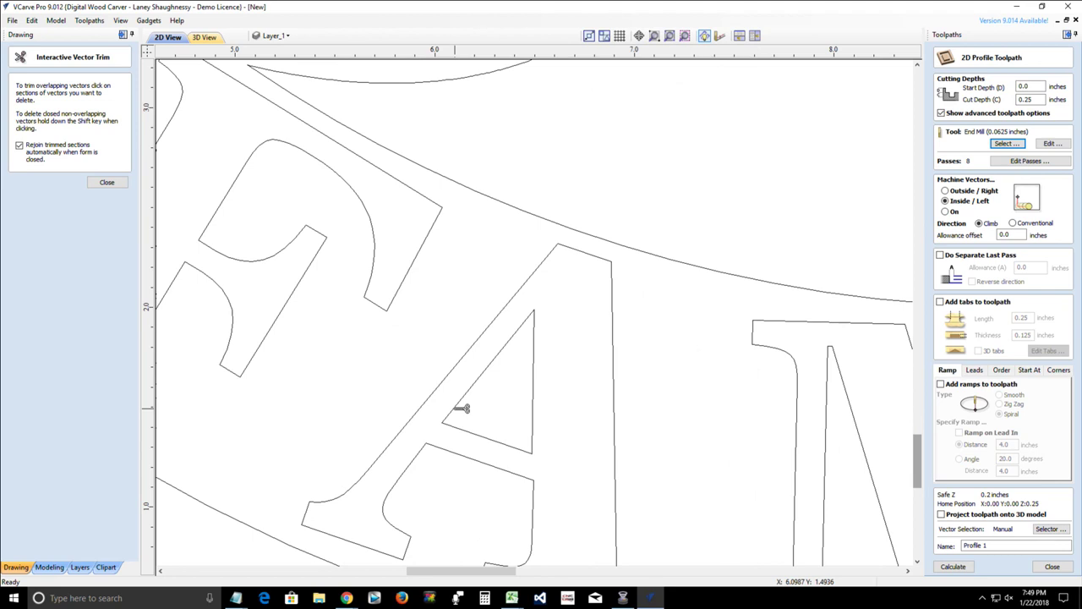
{"action": "left_click", "coordinate": [107, 183]}
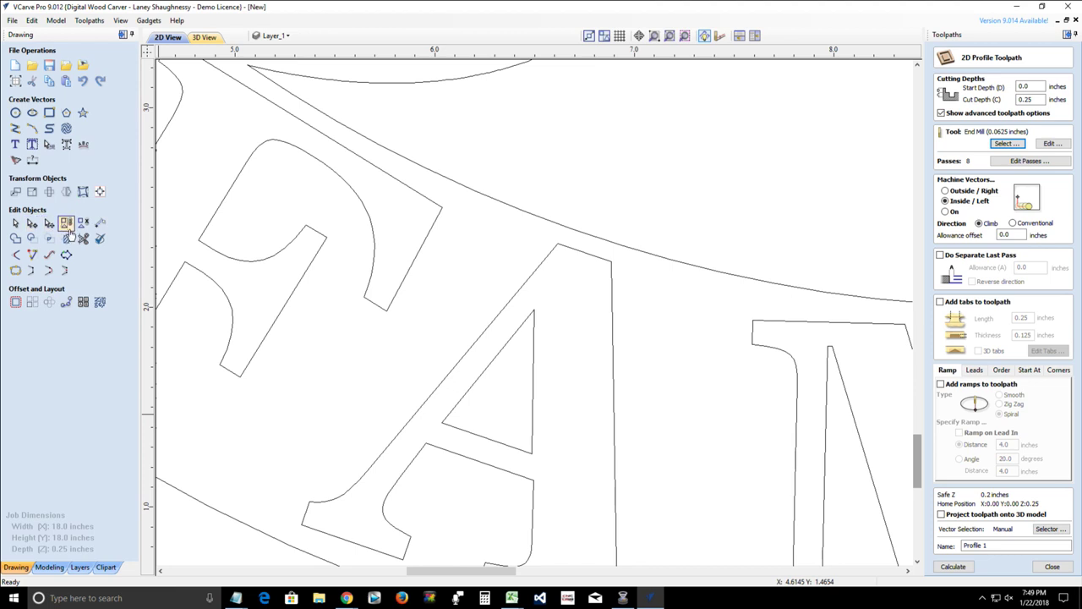
- Start a rectangle across the A's gap, then discard it
{"action": "left_click", "coordinate": [49, 112]}
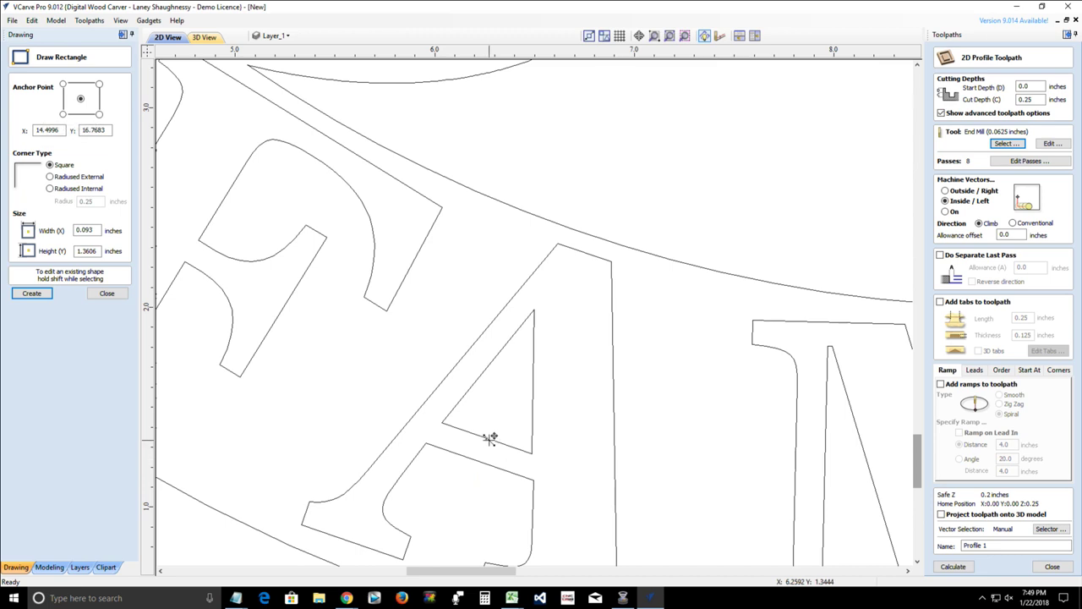
{"action": "left_click", "coordinate": [478, 427]}
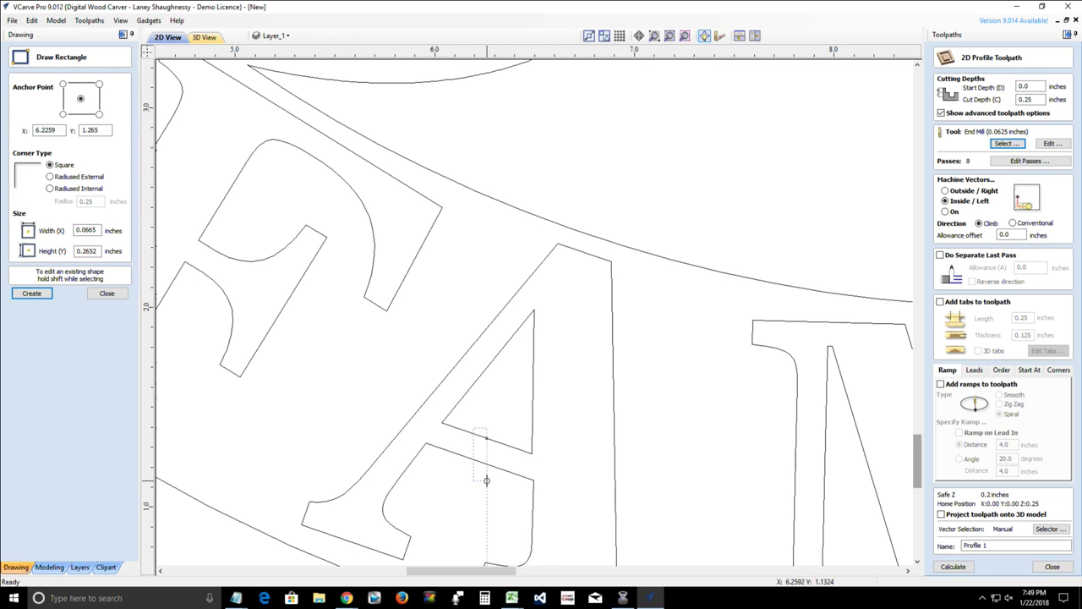
{"action": "left_click", "coordinate": [485, 480]}
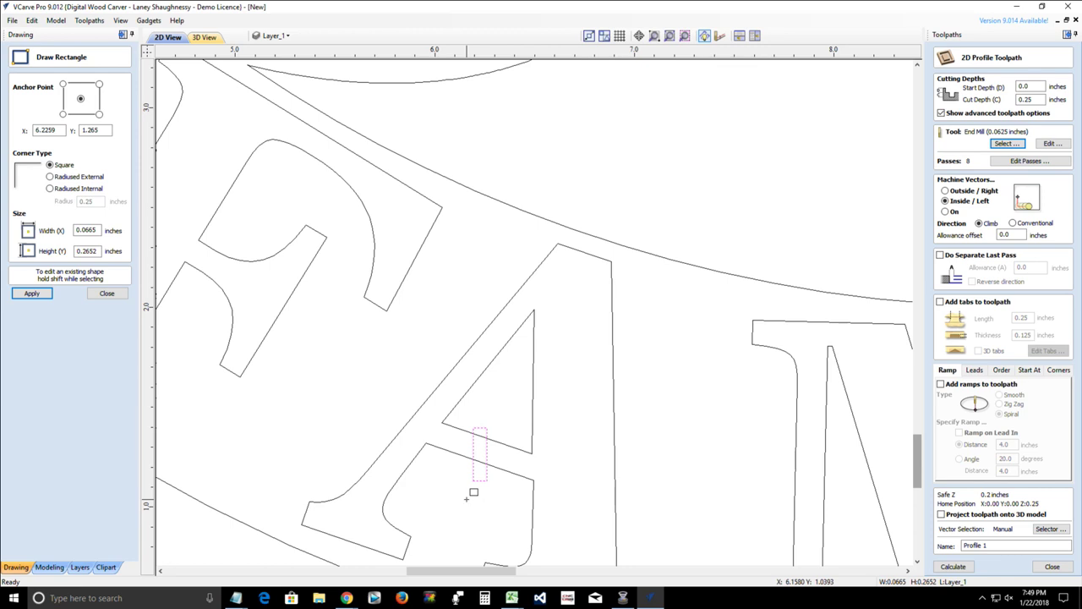
{"action": "key", "text": "Escape"}
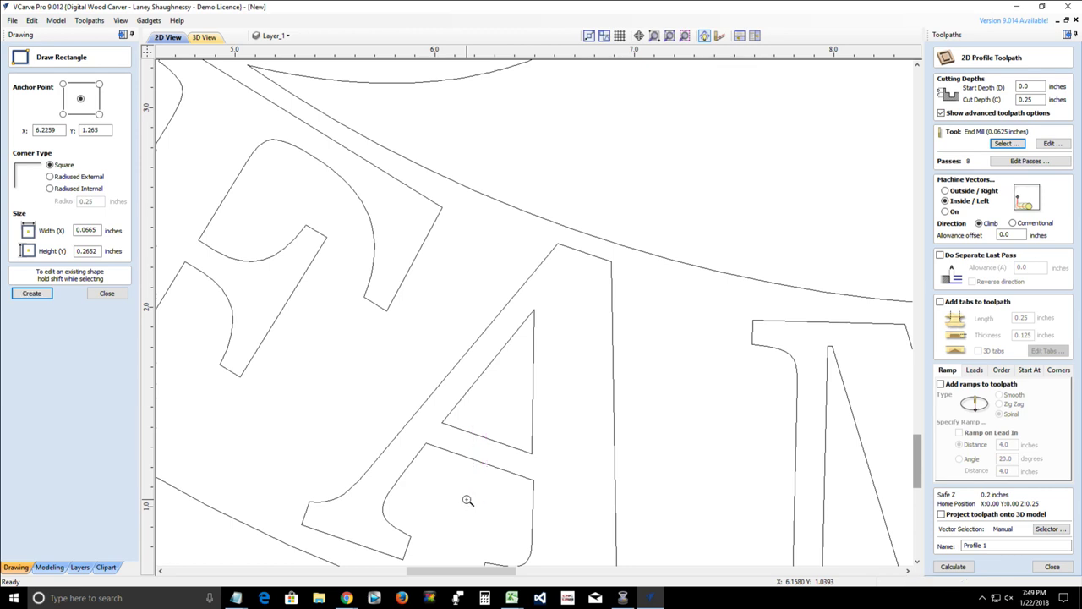
{"action": "left_click", "coordinate": [107, 294]}
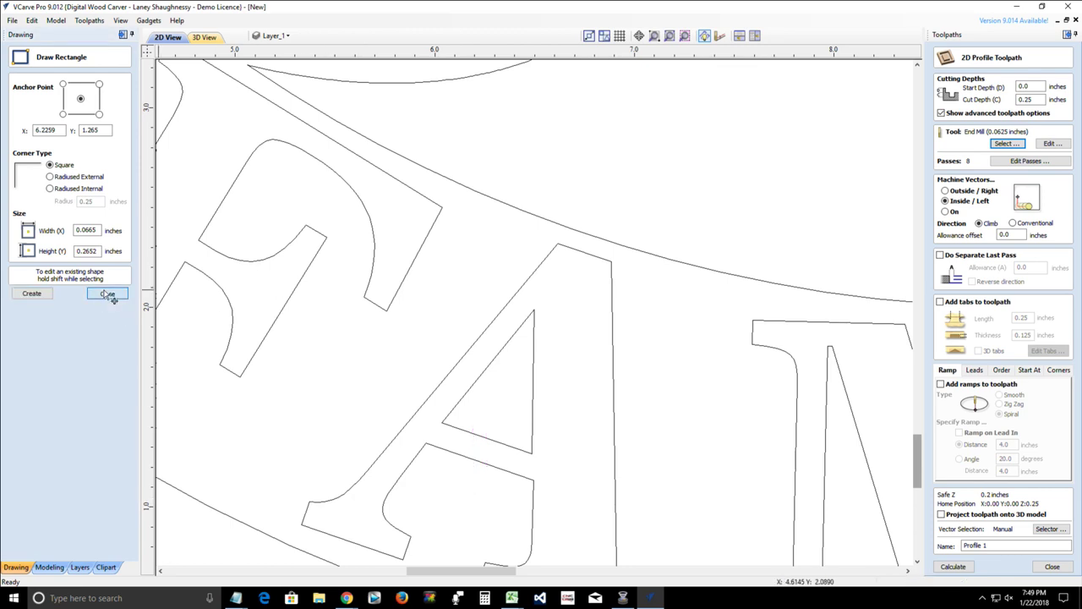
- Draw two short parallel lines from FAMILY's A down to the piece beneath it
{"action": "left_click", "coordinate": [15, 128]}
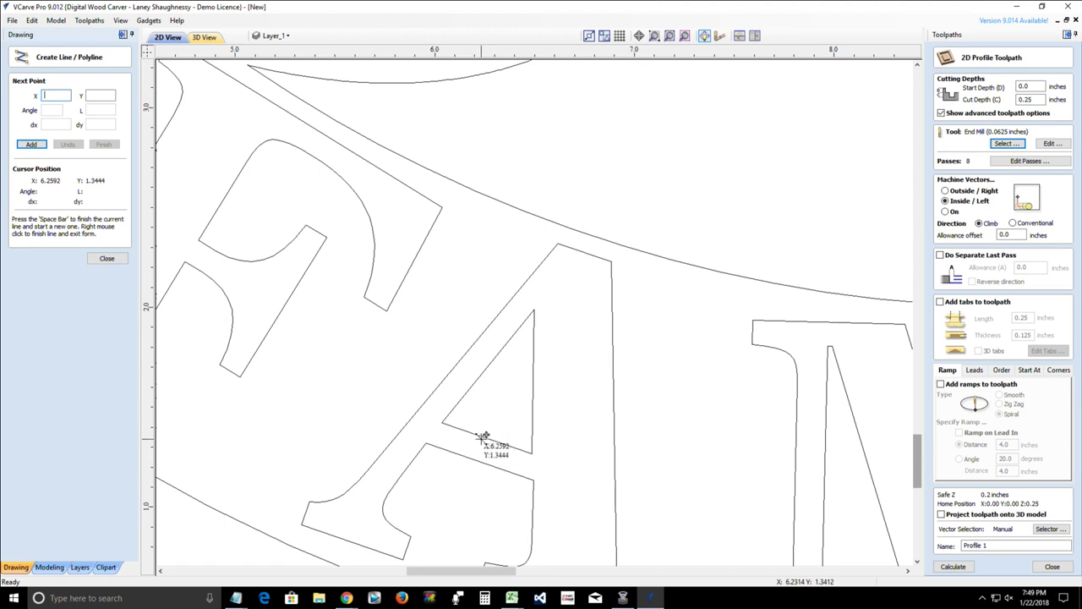
{"action": "left_click", "coordinate": [484, 437]}
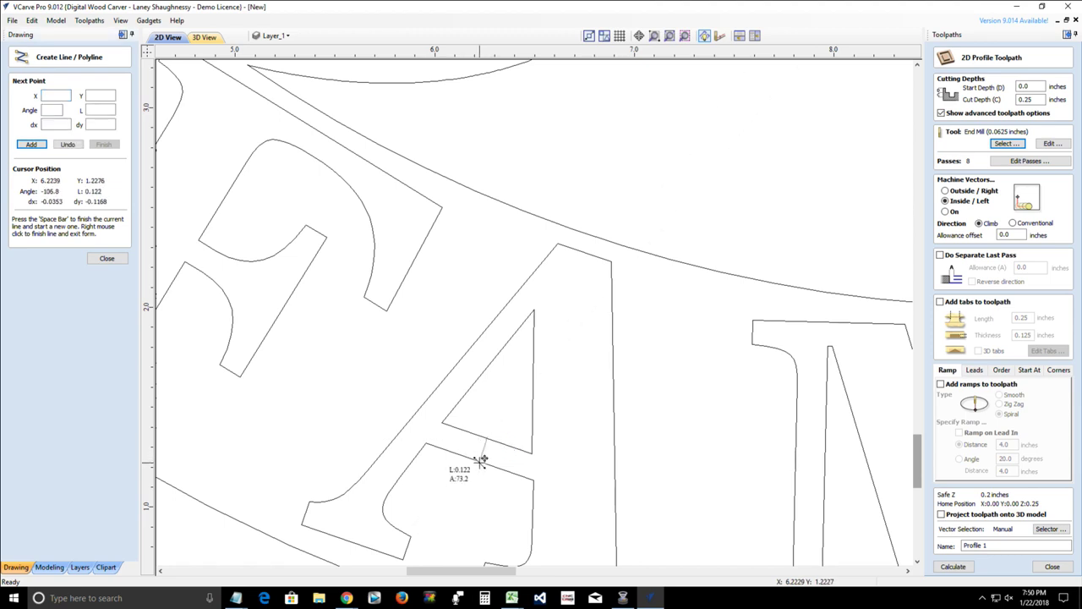
{"action": "left_click", "coordinate": [480, 460]}
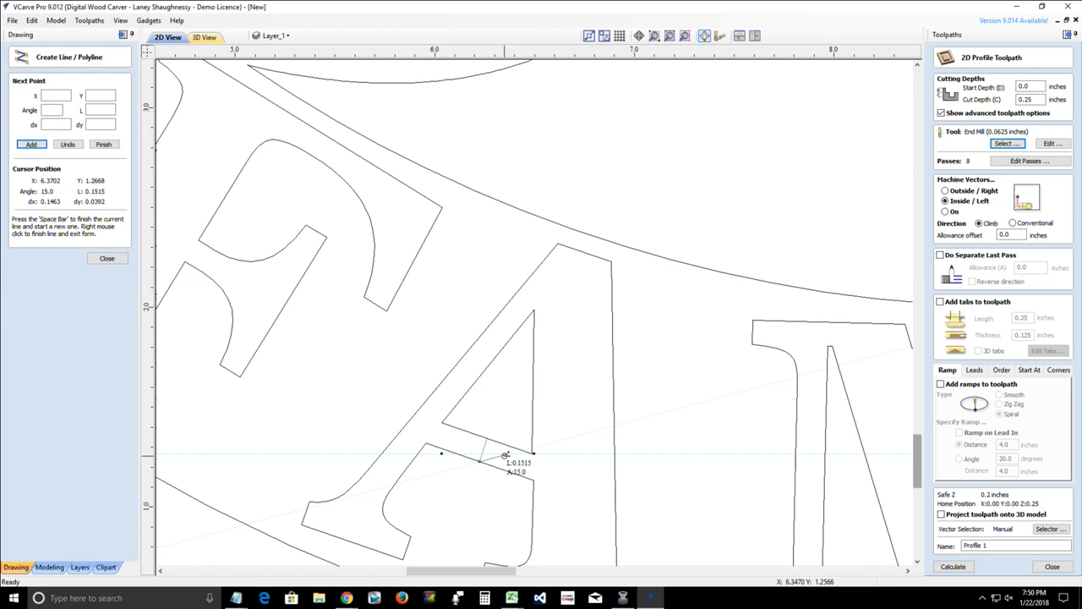
{"action": "key", "text": "space"}
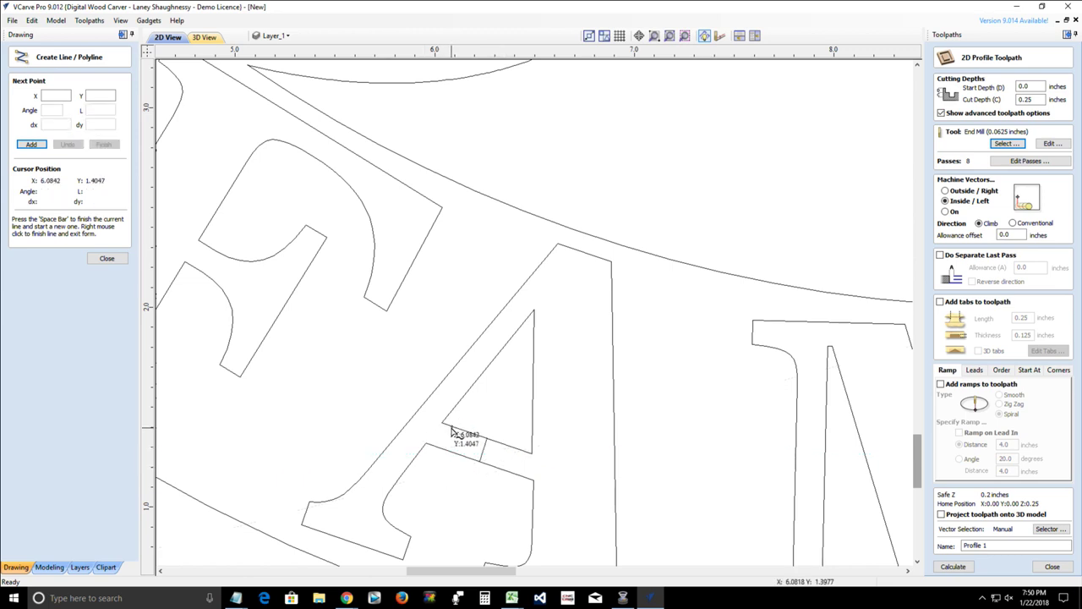
{"action": "left_click", "coordinate": [451, 429]}
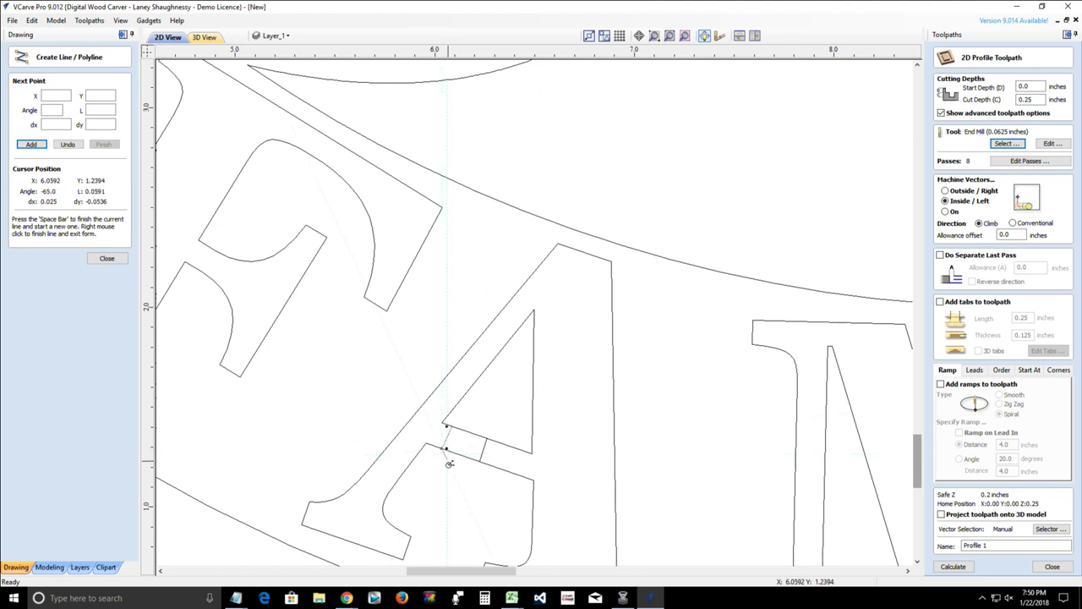
{"action": "left_click", "coordinate": [449, 454]}
{"action": "key", "text": "space"}
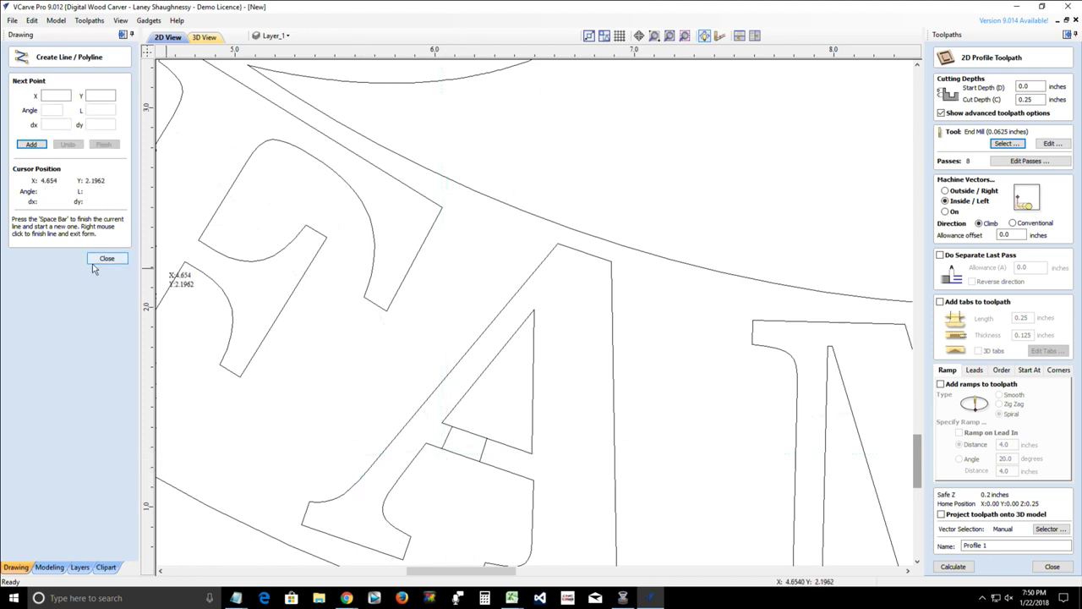
{"action": "left_click", "coordinate": [106, 259]}
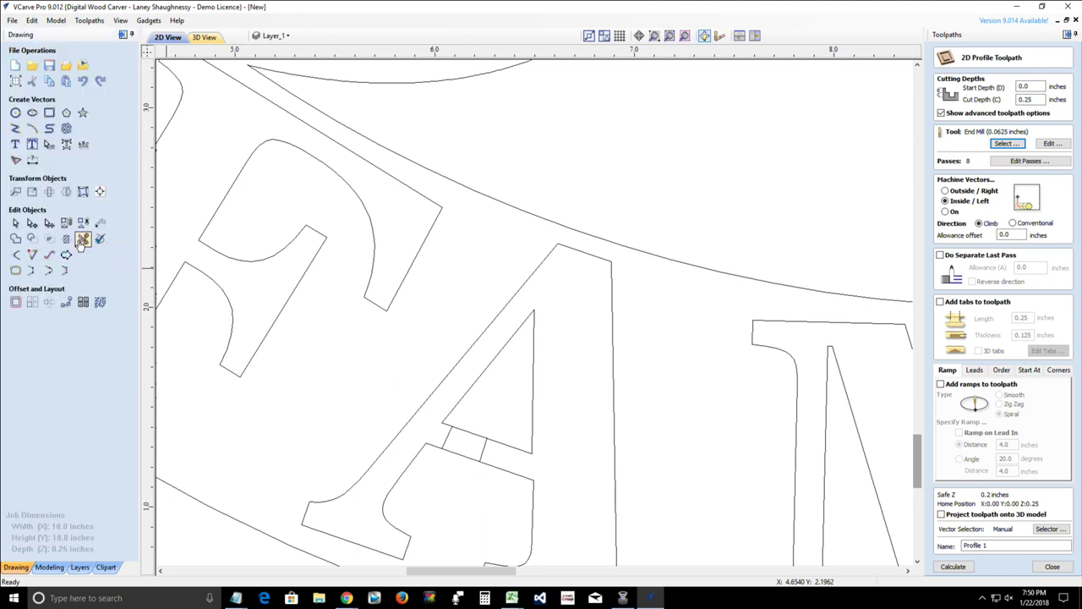
- Trim the A's bridge lines into the FAMILY letter outline, close Vector Trim and zoom out to the board
{"action": "left_click", "coordinate": [82, 239]}
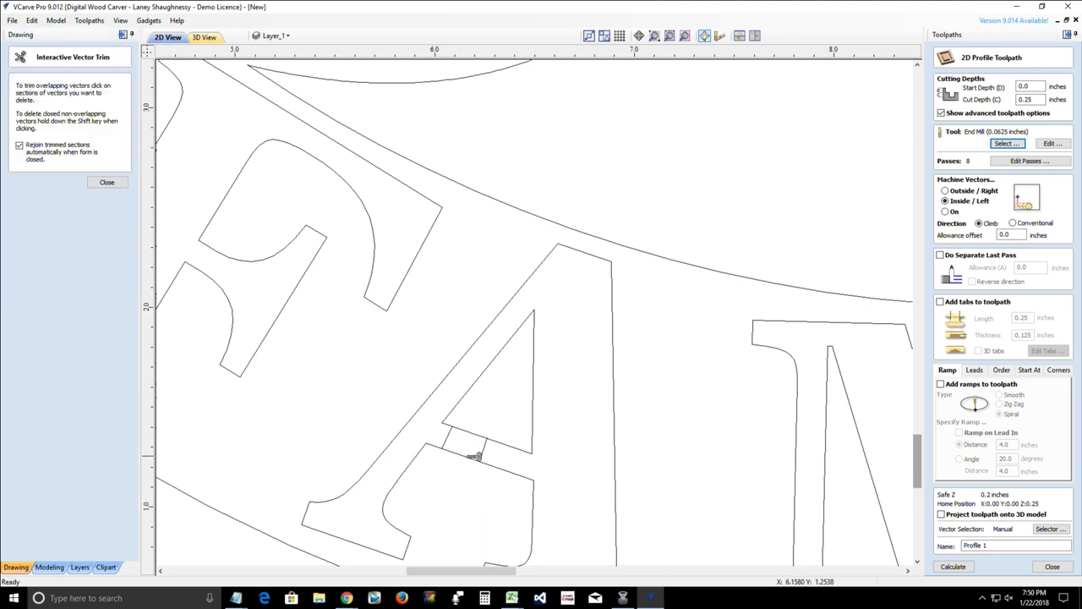
{"action": "left_click", "coordinate": [107, 181]}
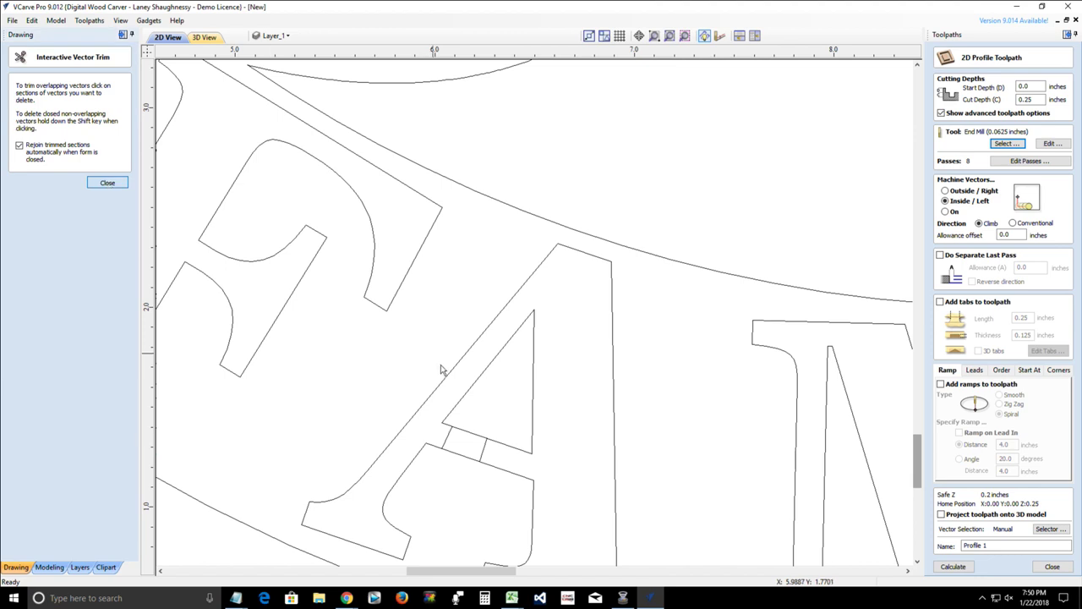
{"action": "left_click", "coordinate": [438, 389]}
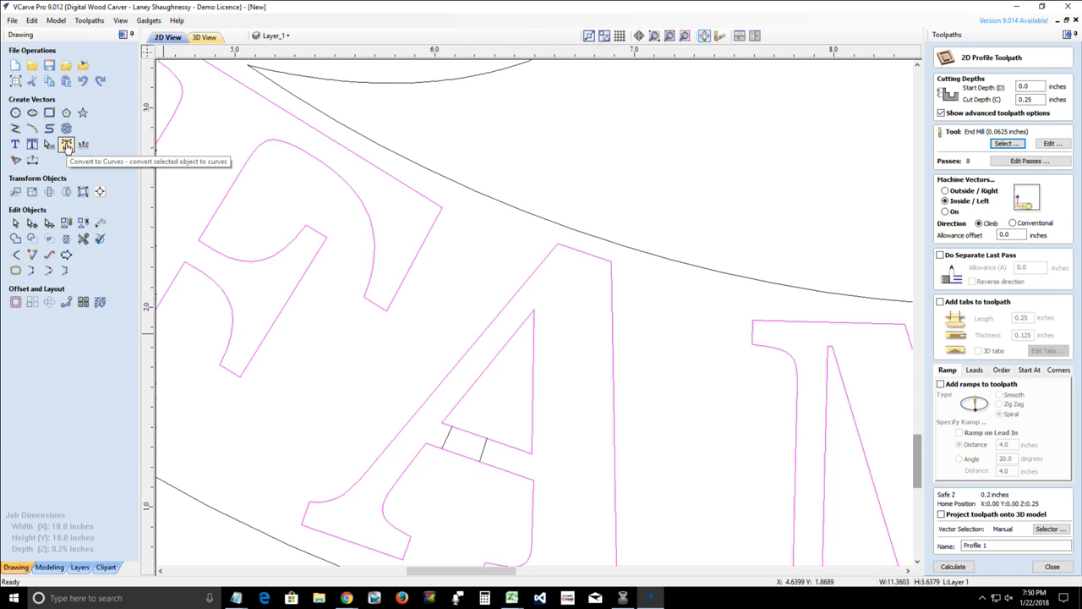
{"action": "left_click", "coordinate": [83, 237]}
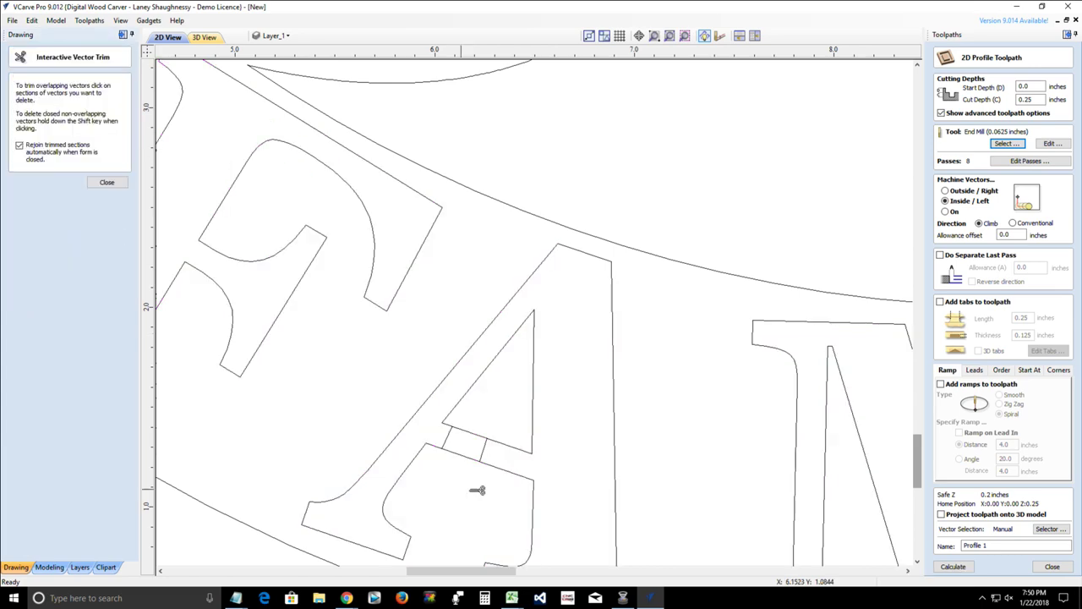
{"action": "scroll", "coordinate": [490, 512], "scroll_direction": "down", "scroll_amount": 2}
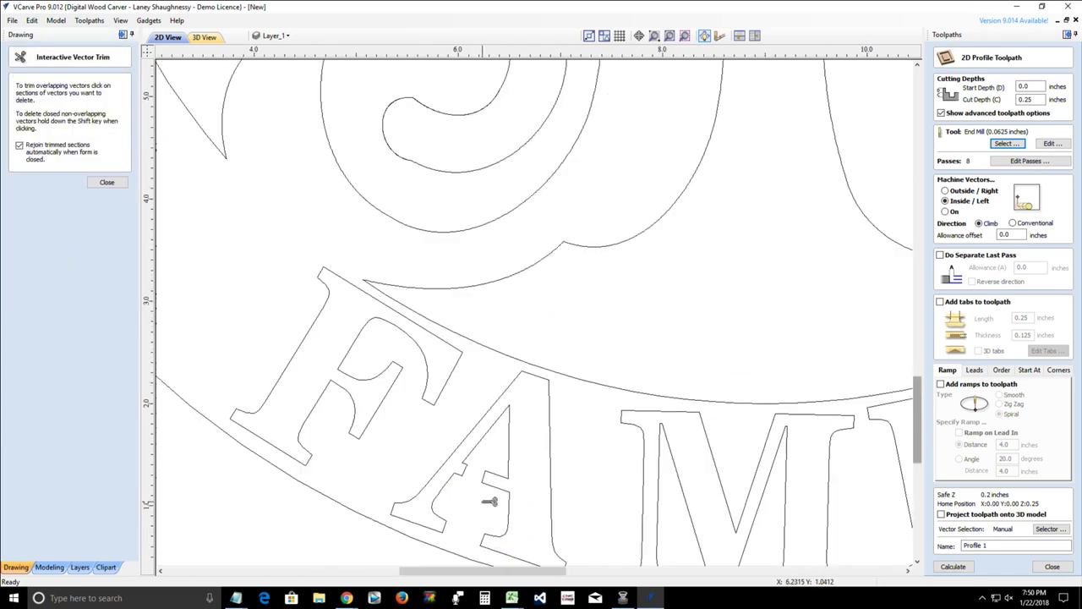
{"action": "scroll", "coordinate": [513, 526], "scroll_direction": "down", "scroll_amount": 2}
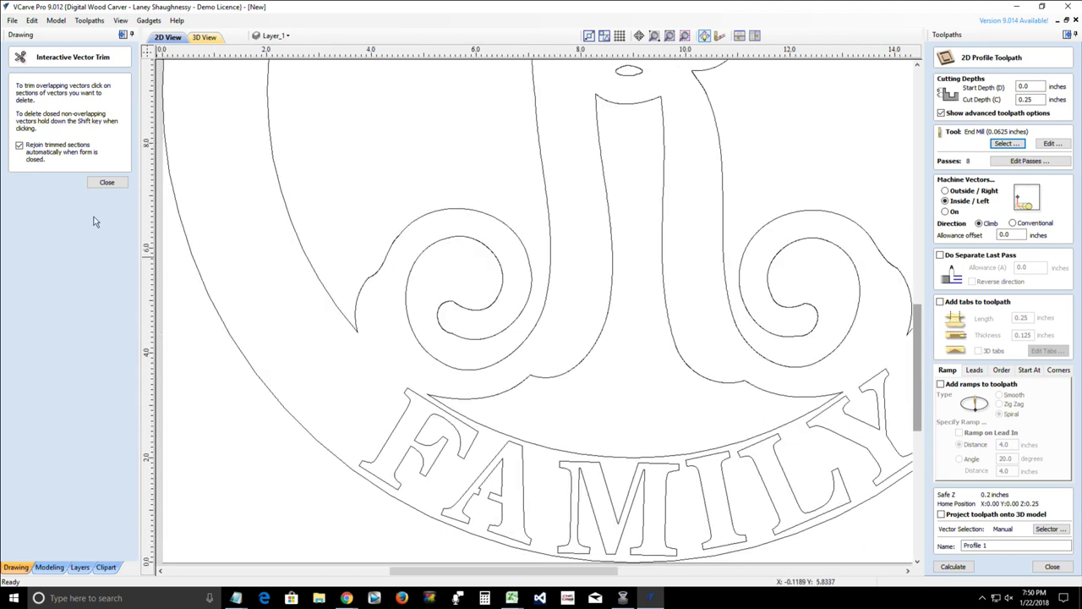
{"action": "left_click", "coordinate": [106, 181]}
{"action": "scroll", "coordinate": [474, 529], "scroll_direction": "down", "scroll_amount": 3}
{"action": "scroll", "coordinate": [579, 550], "scroll_direction": "up", "scroll_amount": 2}
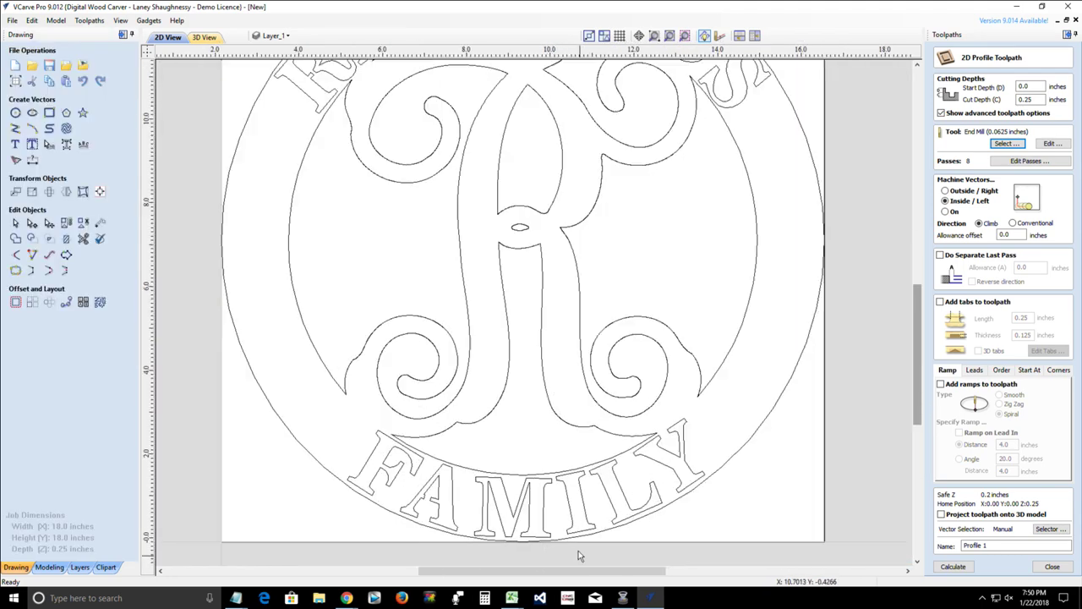
{"action": "scroll", "coordinate": [578, 552], "scroll_direction": "up", "scroll_amount": 1}
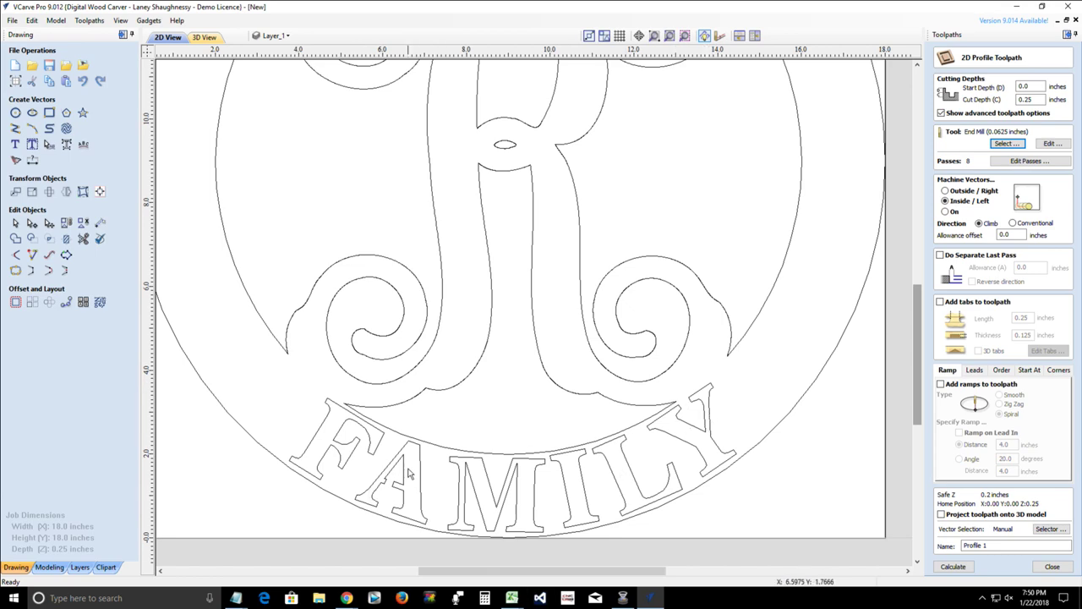
{"action": "scroll", "coordinate": [554, 457], "scroll_direction": "down", "scroll_amount": 1}
{"action": "scroll", "coordinate": [545, 440], "scroll_direction": "down", "scroll_amount": 1}
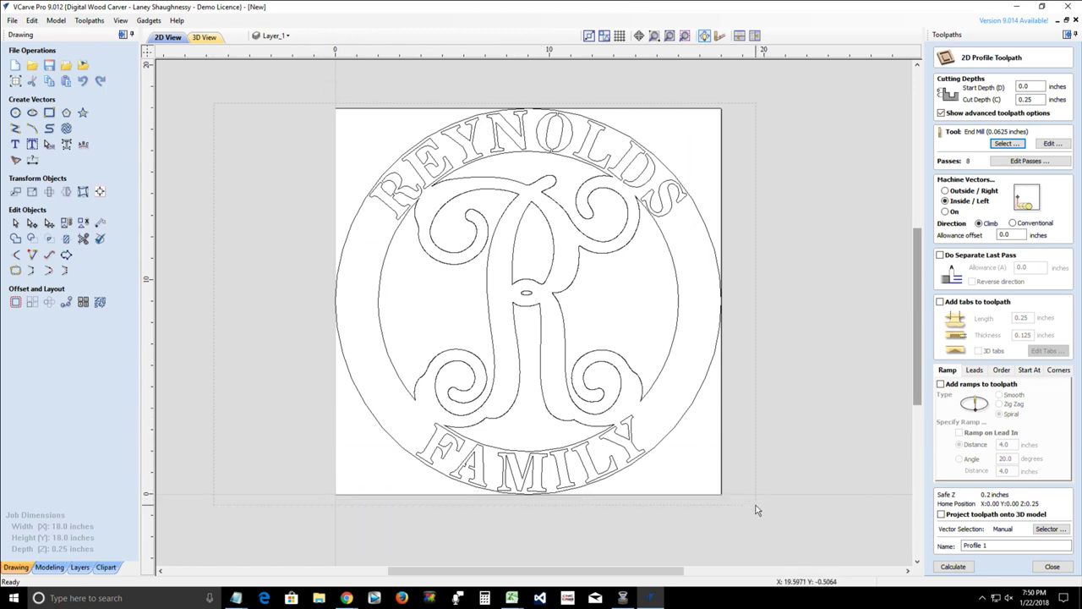
- Select all 24 sign vectors and set an outside profile cut, 0.25 in deep, with the 0.0625-inch end mill
{"action": "left_click_drag", "start_coordinate": [757, 510], "coordinate": [759, 512]}
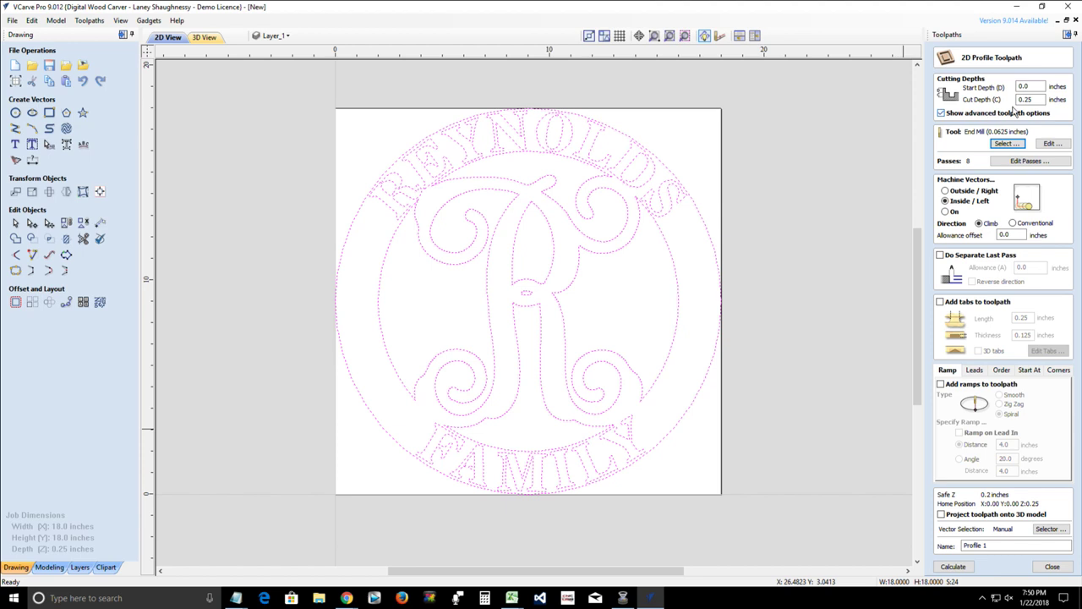
{"action": "left_click", "coordinate": [946, 191]}
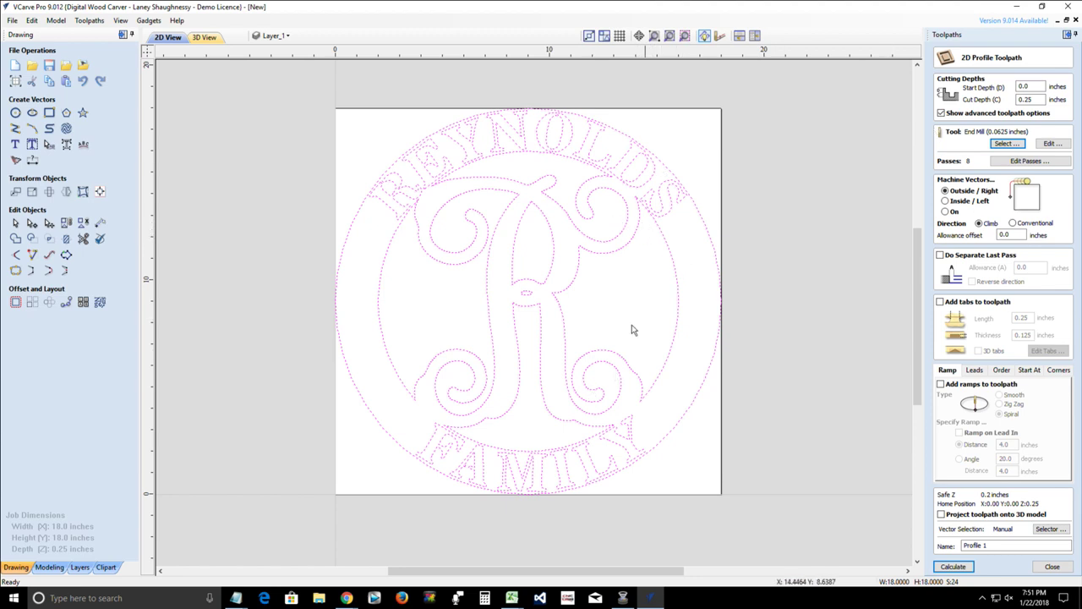
{"action": "left_click", "coordinate": [1020, 150]}
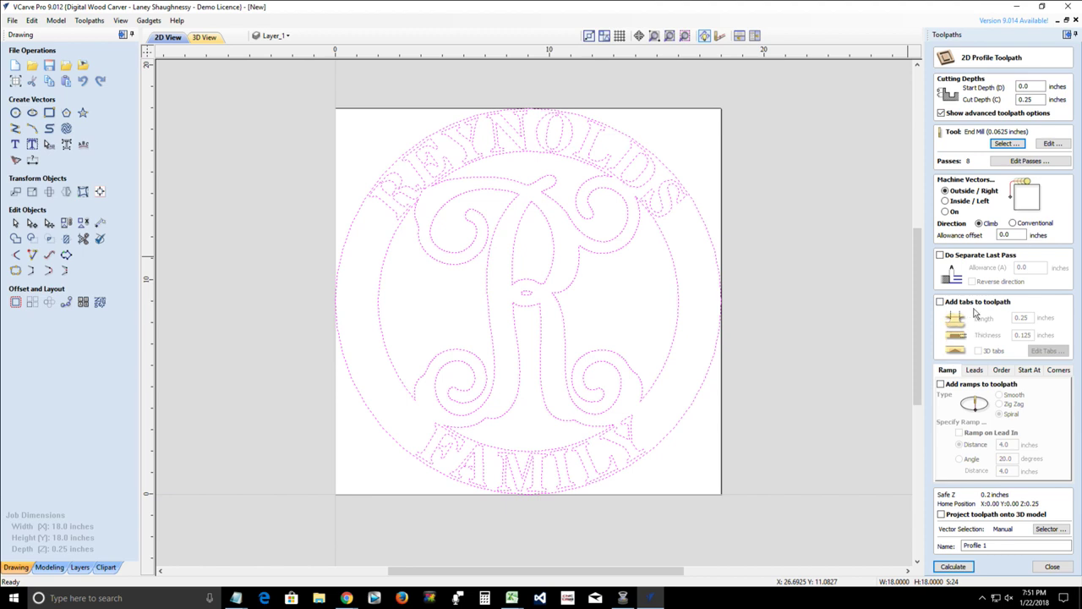
- Calculate Profile 1 and preview it cutting the maple board in 3D
{"action": "left_click", "coordinate": [954, 568]}
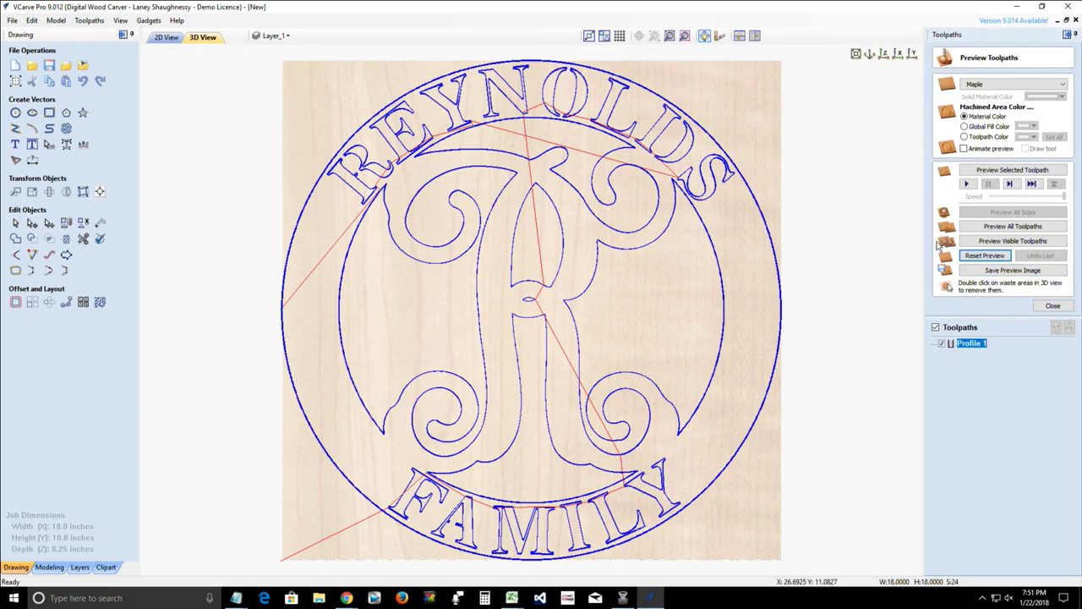
{"action": "left_click", "coordinate": [998, 171]}
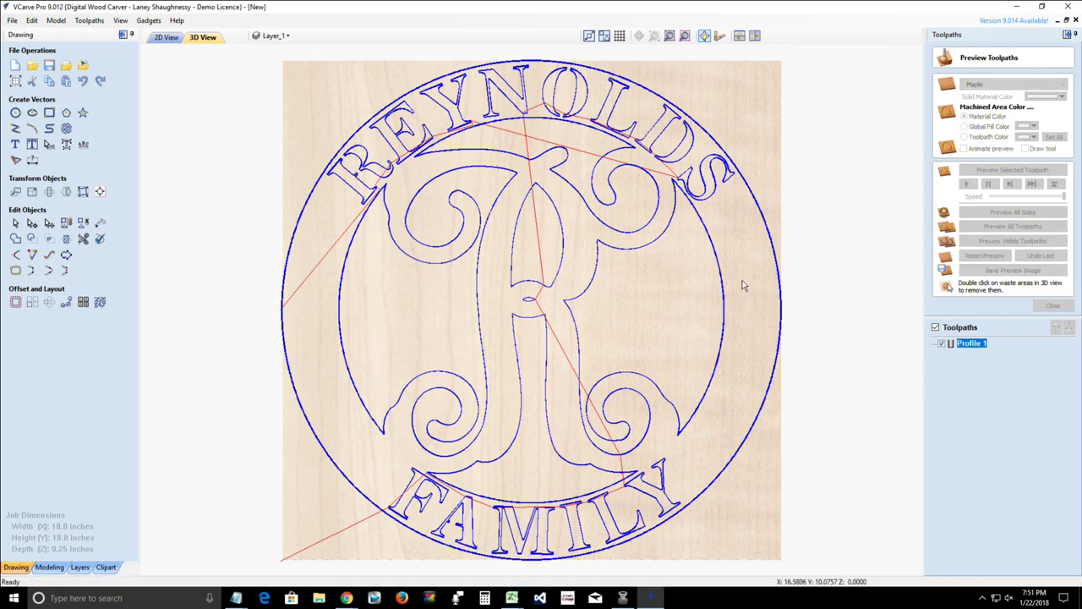
- Remove the waste from the top-right, top-left and bottom-right corners and inside the ring beside the R
{"action": "double_click", "coordinate": [757, 116]}
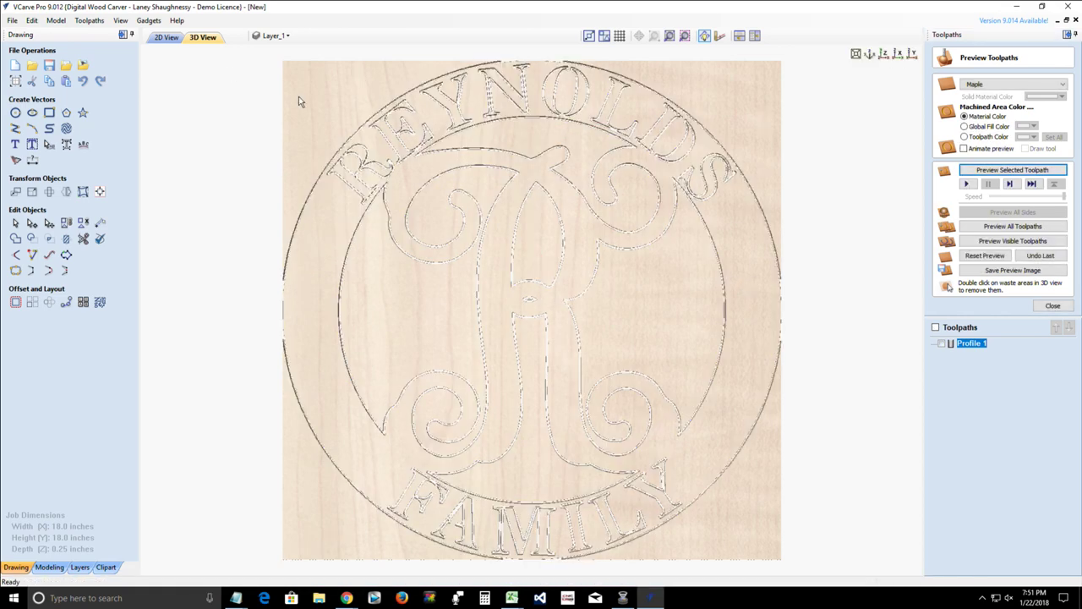
{"action": "double_click", "coordinate": [288, 192]}
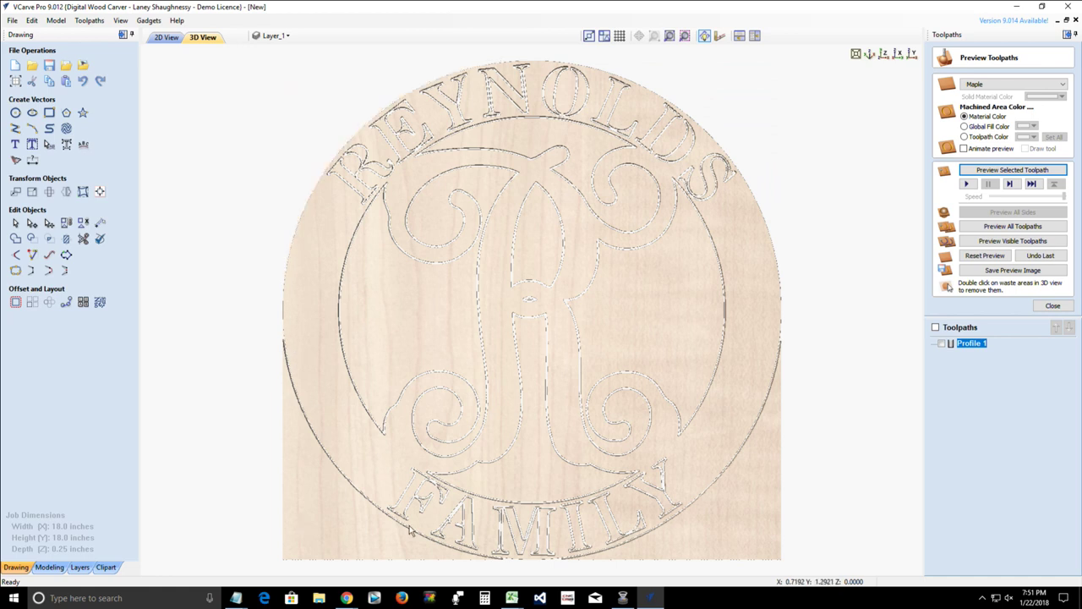
{"action": "double_click", "coordinate": [723, 538]}
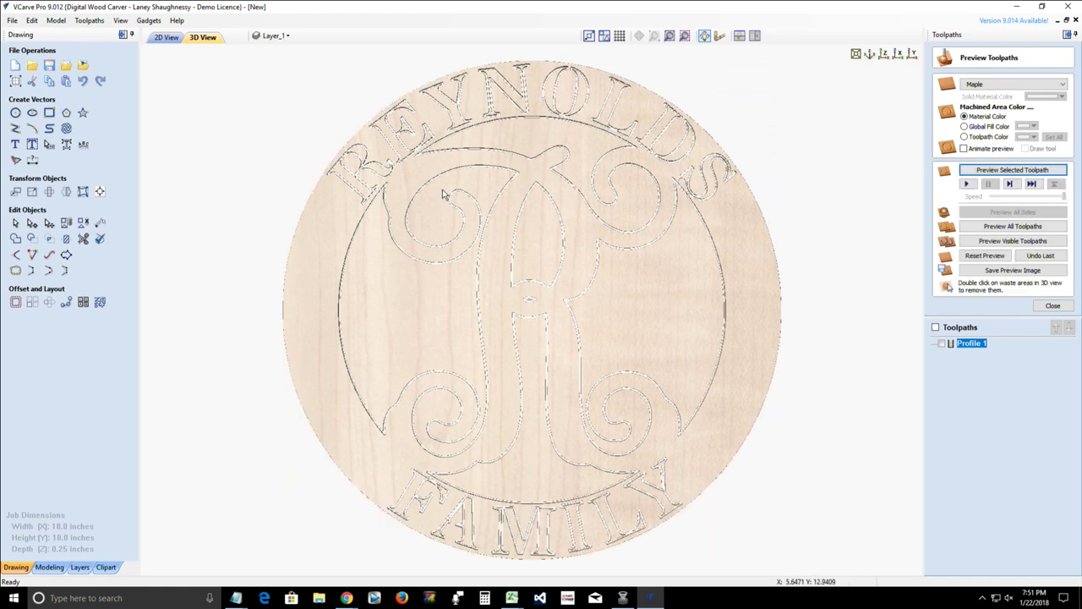
{"action": "double_click", "coordinate": [389, 212]}
{"action": "left_click_drag", "start_coordinate": [579, 165], "coordinate": [585, 115]}
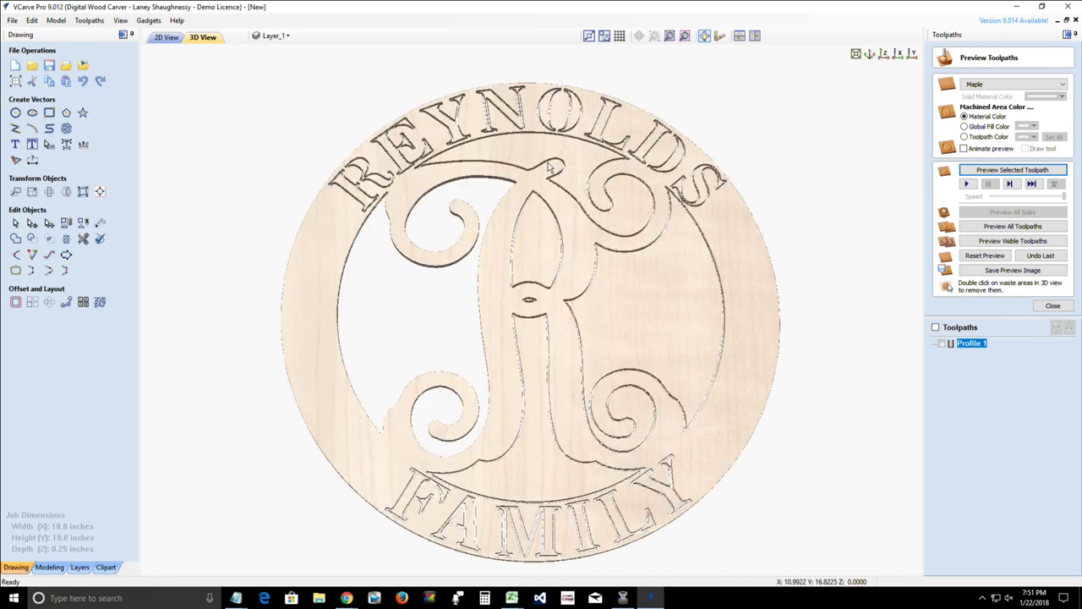
- Clear the waste in and around the REYNOLDS letters R, E, Y, N, O, L, D and S
{"action": "double_click", "coordinate": [365, 203]}
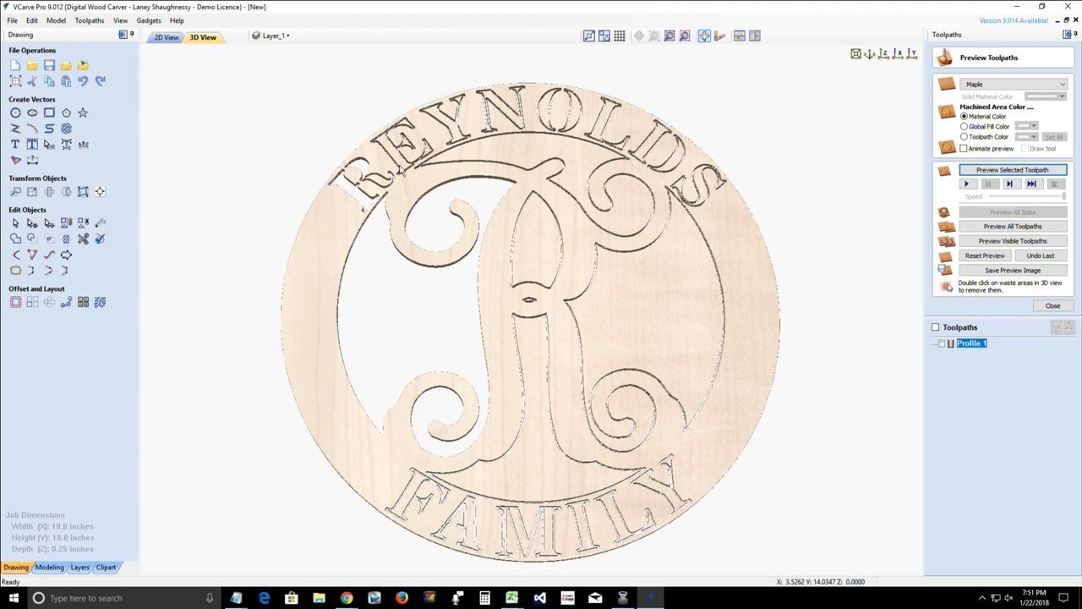
{"action": "double_click", "coordinate": [403, 168]}
{"action": "double_click", "coordinate": [406, 149]}
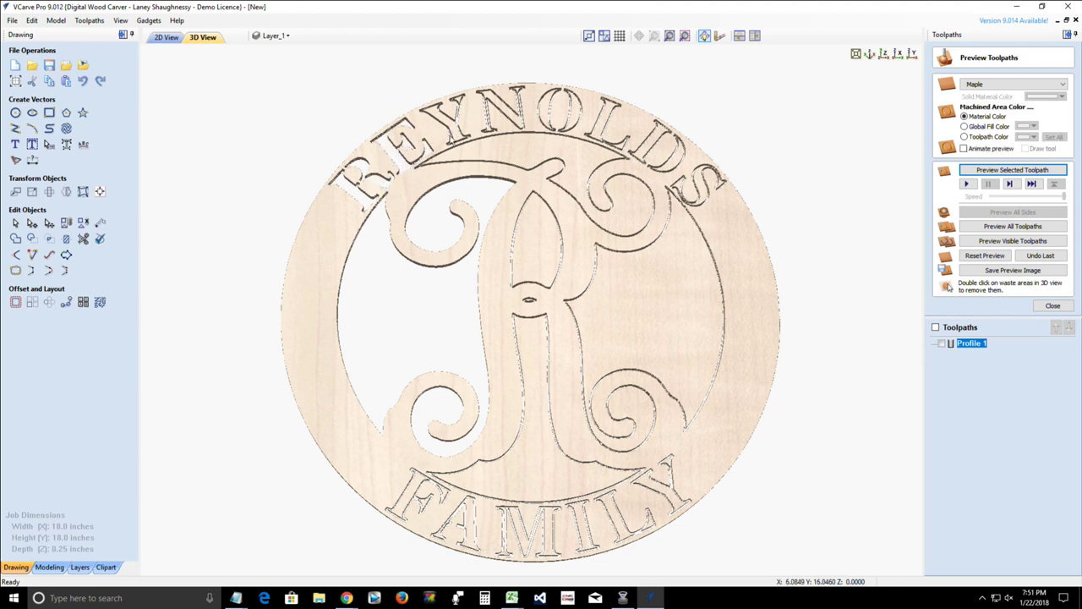
{"action": "double_click", "coordinate": [455, 120]}
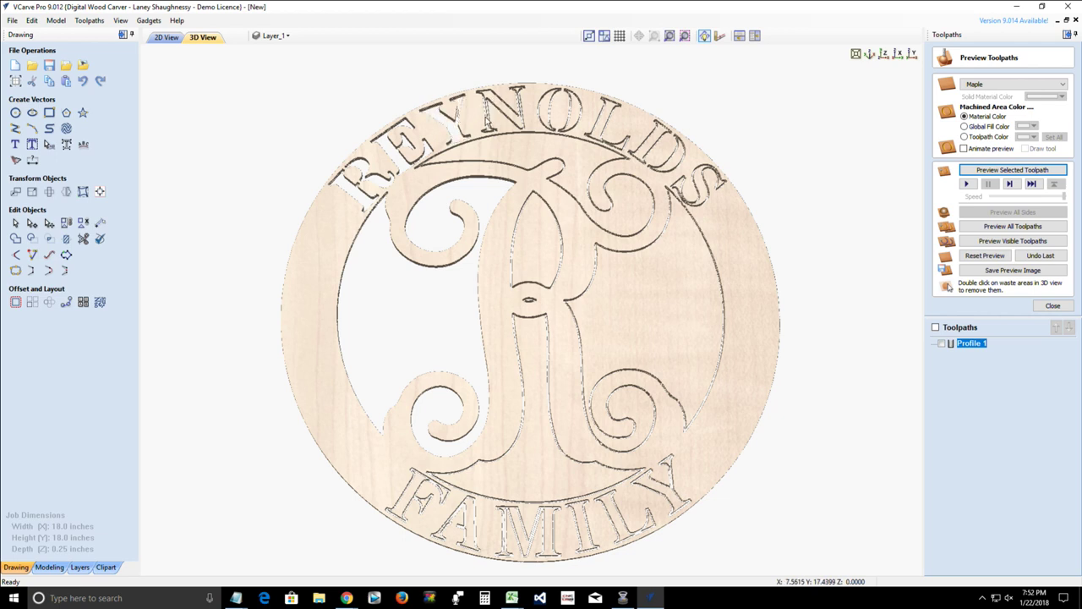
{"action": "double_click", "coordinate": [487, 114]}
{"action": "double_click", "coordinate": [573, 112]}
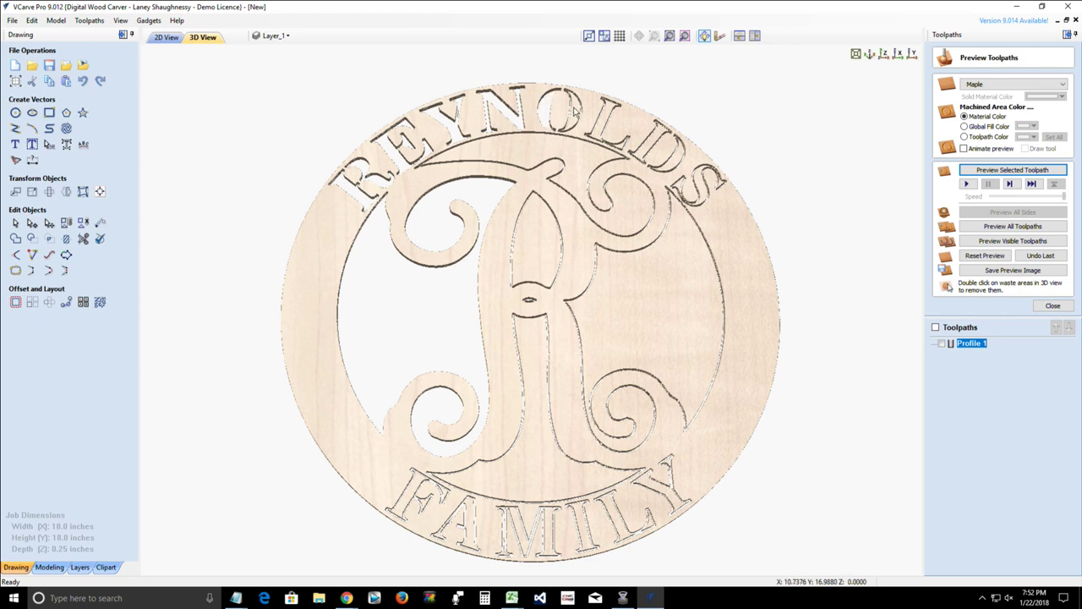
{"action": "double_click", "coordinate": [615, 144]}
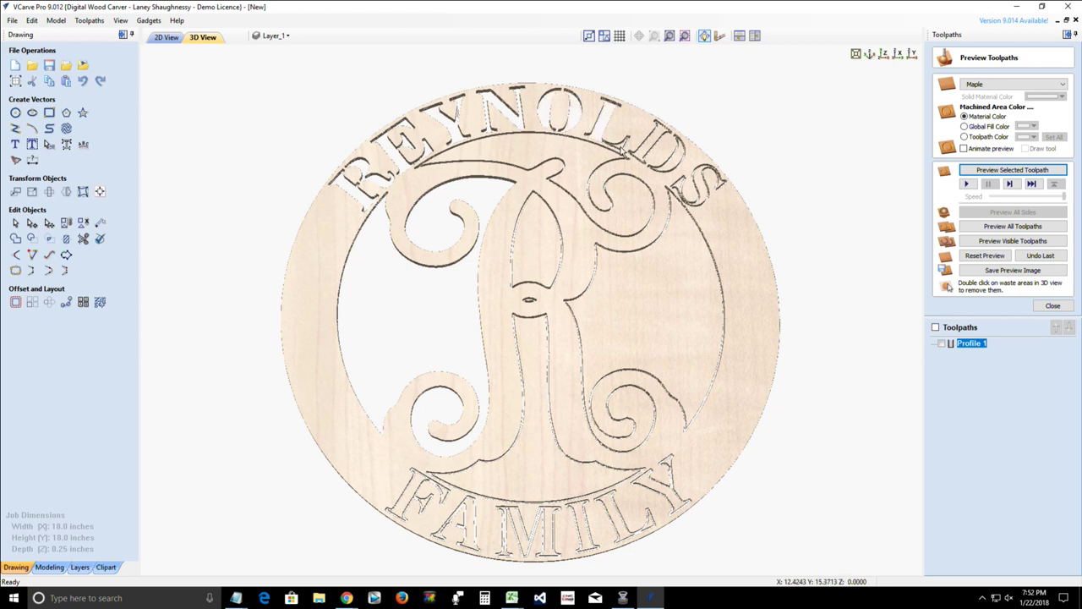
{"action": "double_click", "coordinate": [649, 152]}
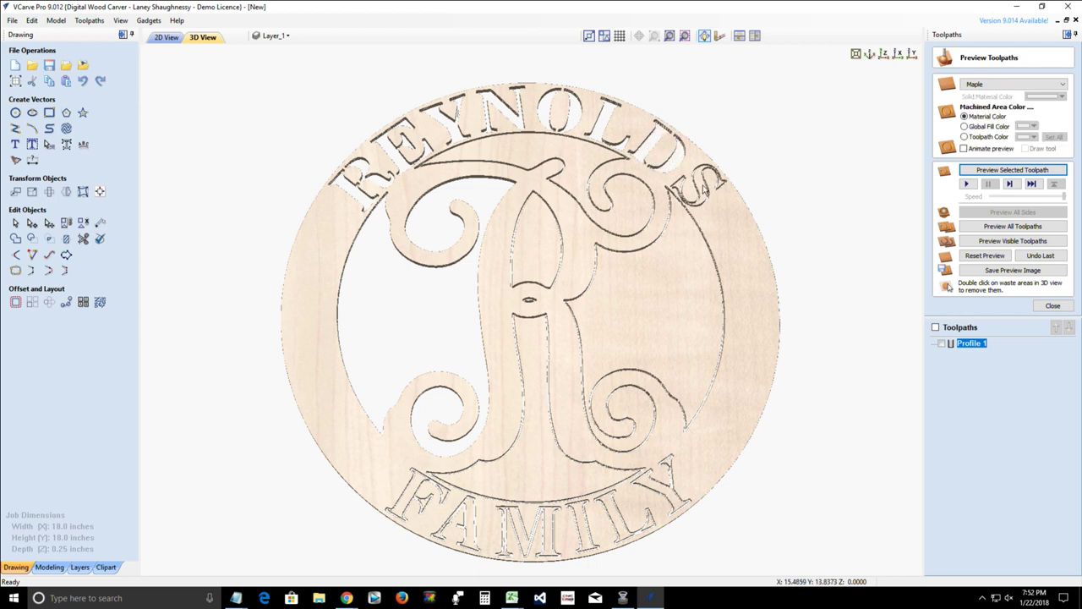
{"action": "double_click", "coordinate": [701, 196]}
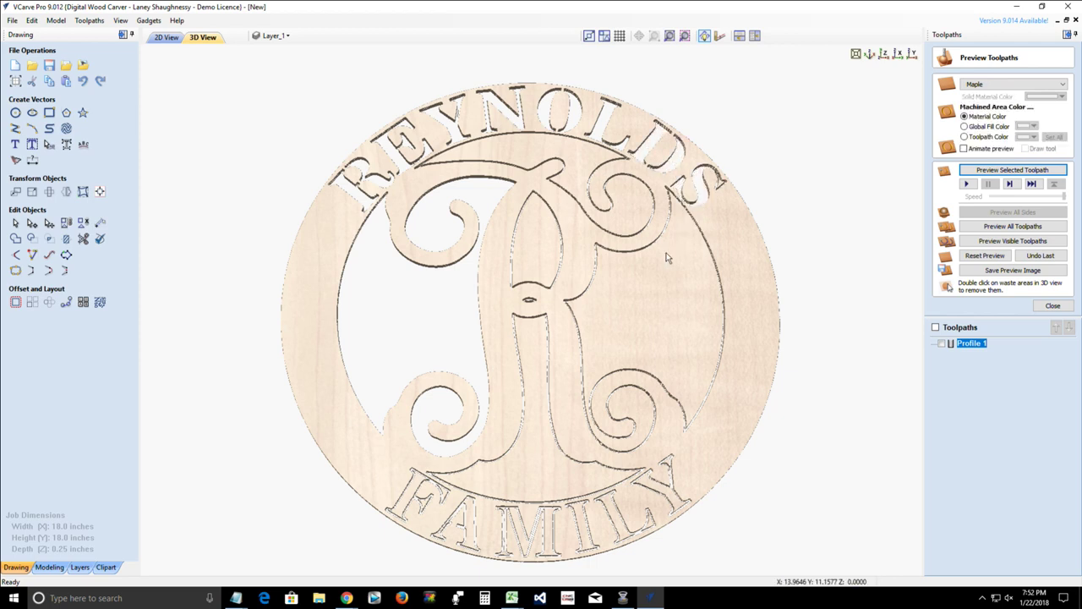
- Clear the waste around the central R's loops and stem and inside the FAMILY letters
{"action": "double_click", "coordinate": [606, 220]}
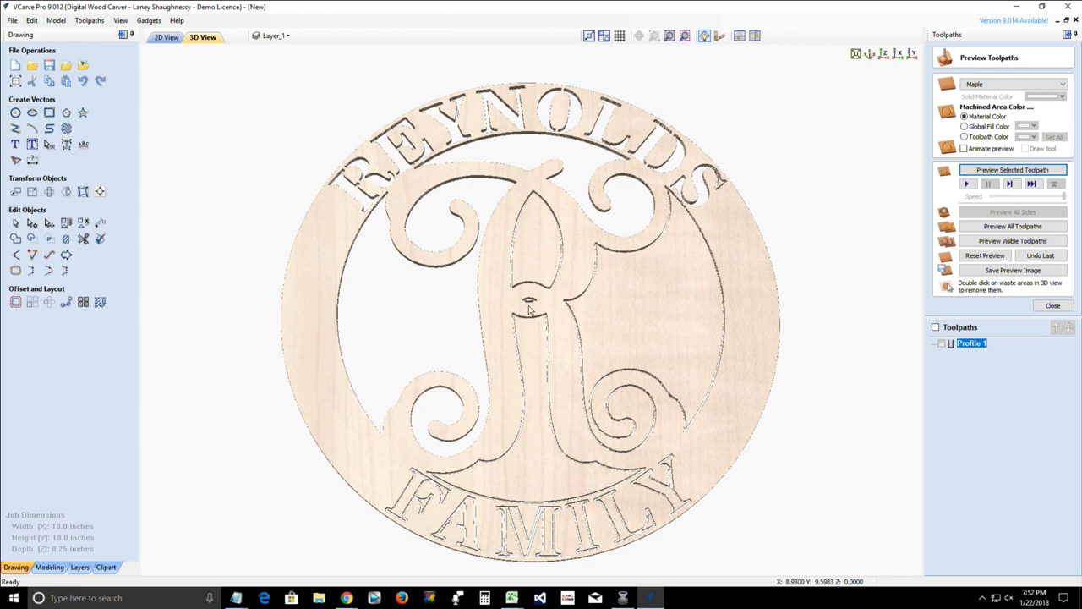
{"action": "double_click", "coordinate": [533, 277]}
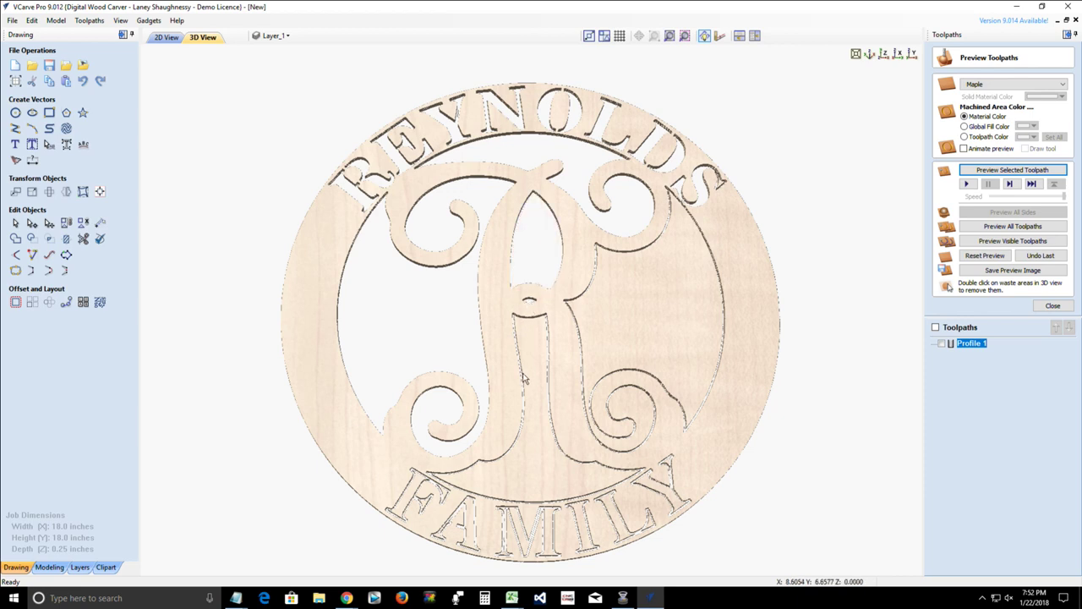
{"action": "double_click", "coordinate": [582, 425]}
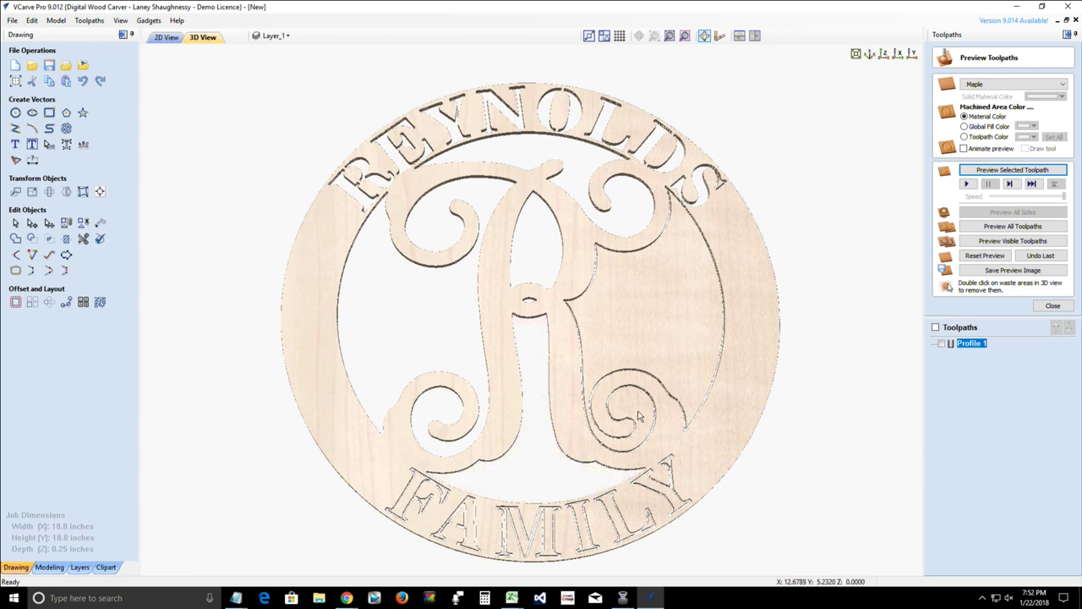
{"action": "double_click", "coordinate": [639, 347]}
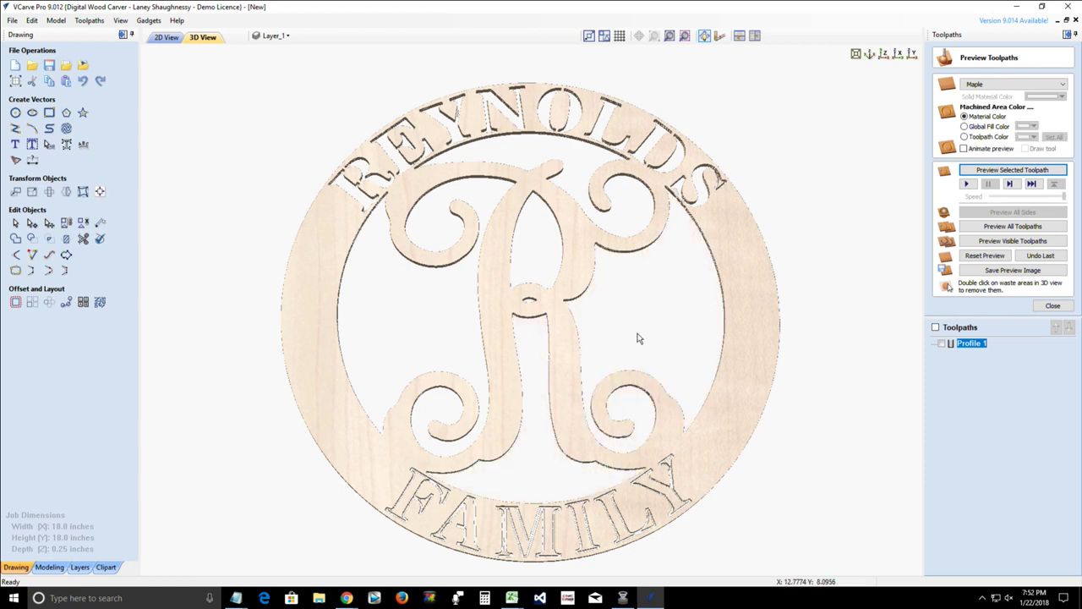
{"action": "double_click", "coordinate": [662, 492]}
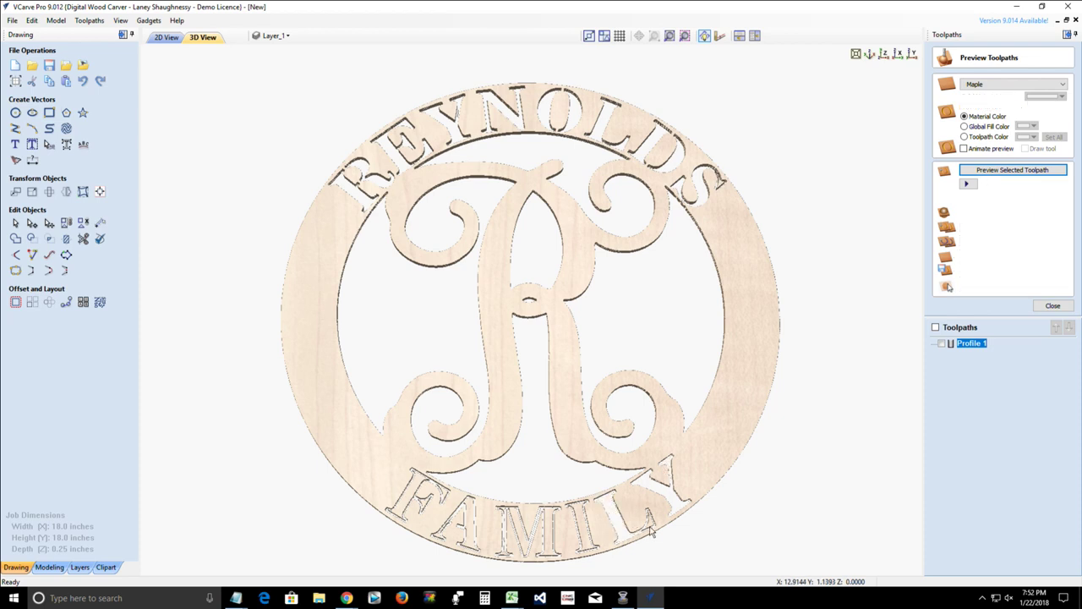
{"action": "double_click", "coordinate": [567, 530]}
{"action": "double_click", "coordinate": [549, 531]}
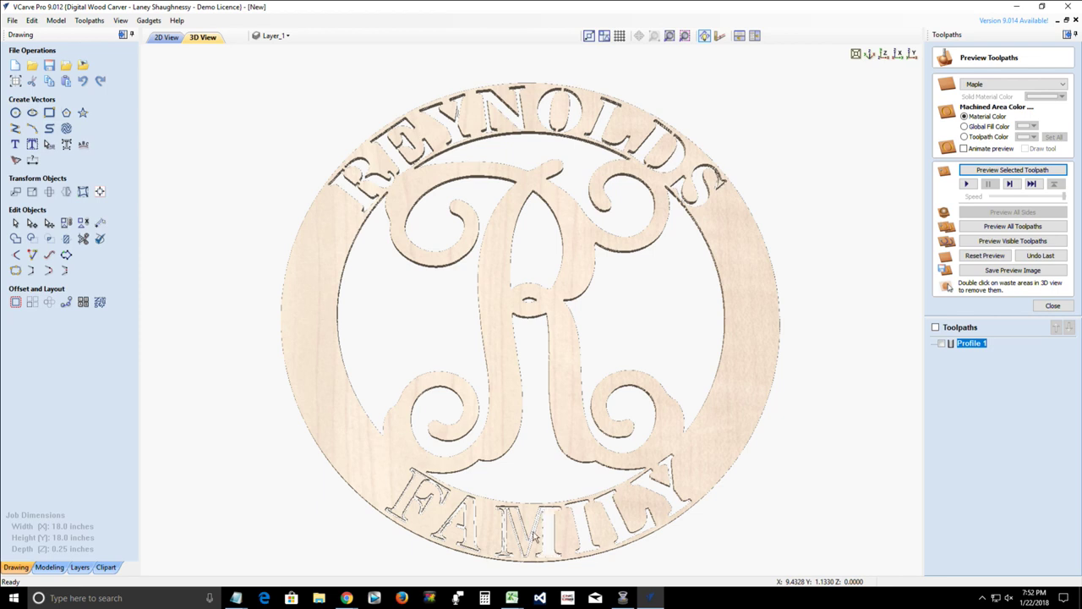
{"action": "double_click", "coordinate": [519, 532]}
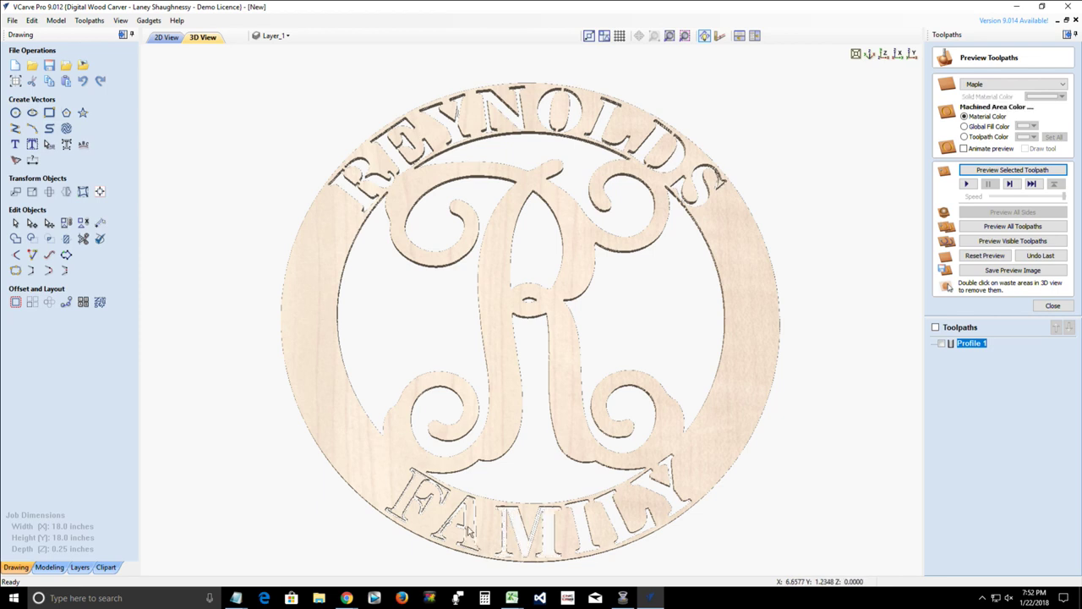
{"action": "double_click", "coordinate": [467, 530]}
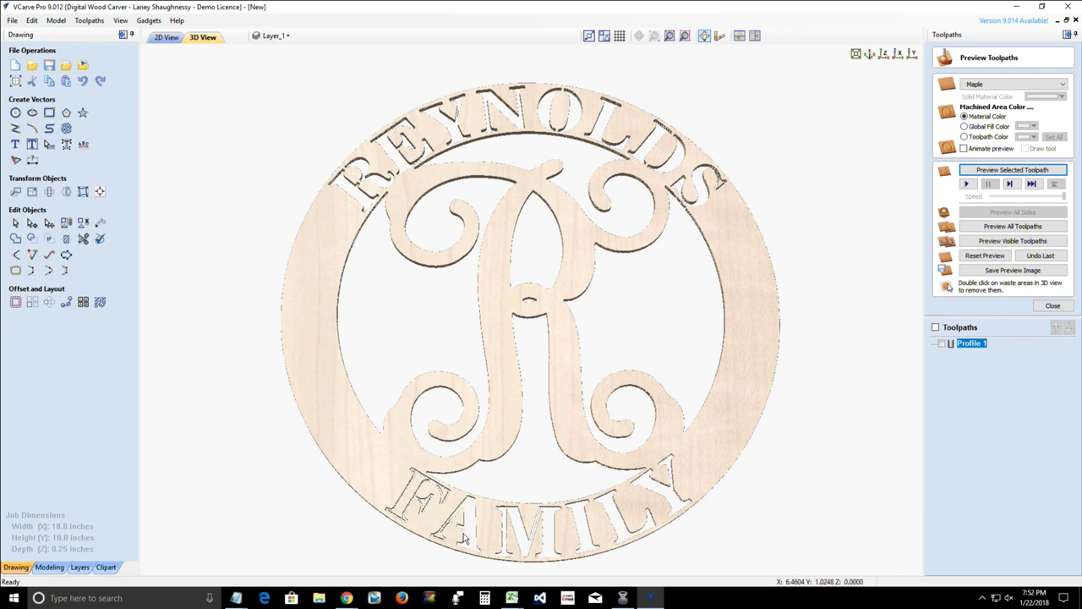
{"action": "double_click", "coordinate": [406, 500]}
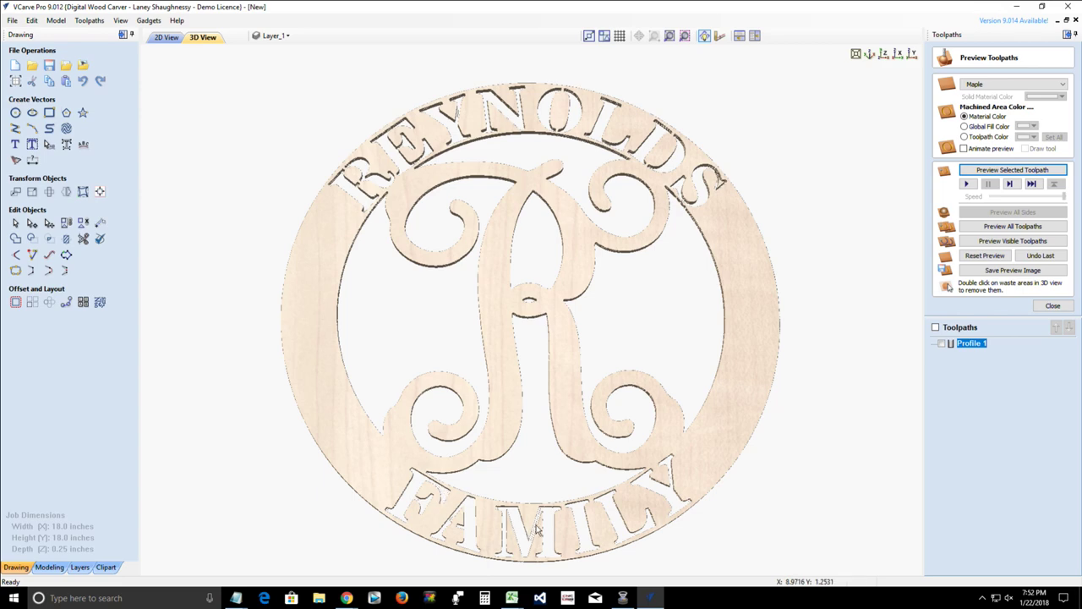
{"action": "scroll", "coordinate": [538, 528], "scroll_direction": "up", "scroll_amount": 4}
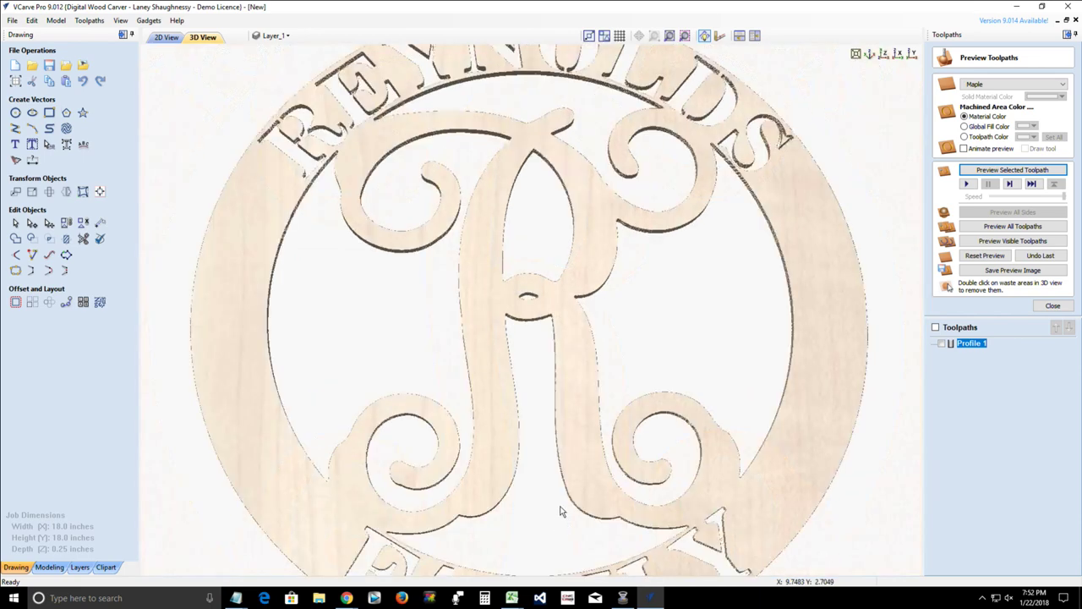
{"action": "scroll", "coordinate": [561, 511], "scroll_direction": "down", "scroll_amount": 5}
{"action": "scroll", "coordinate": [542, 568], "scroll_direction": "up", "scroll_amount": 4}
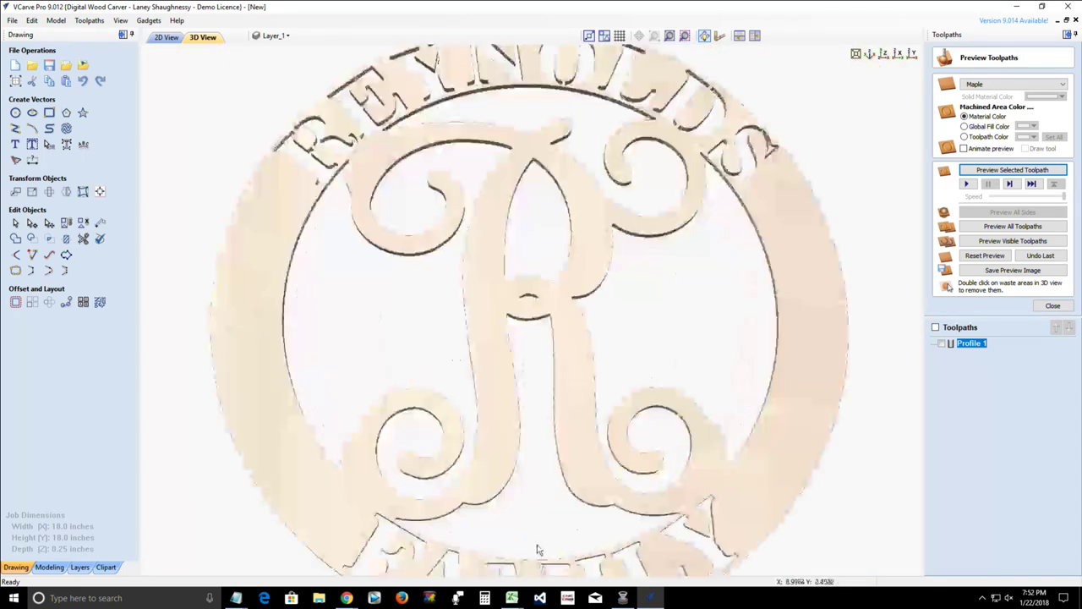
{"action": "scroll", "coordinate": [517, 426], "scroll_direction": "down", "scroll_amount": 2}
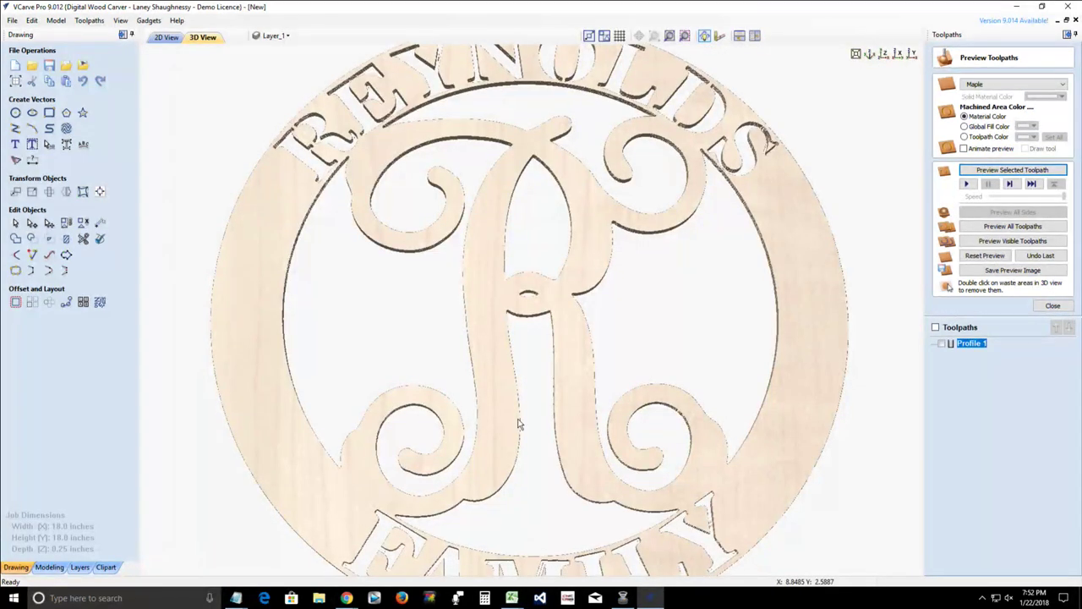
{"action": "scroll", "coordinate": [514, 449], "scroll_direction": "up", "scroll_amount": 5}
{"action": "scroll", "coordinate": [519, 428], "scroll_direction": "up", "scroll_amount": 1}
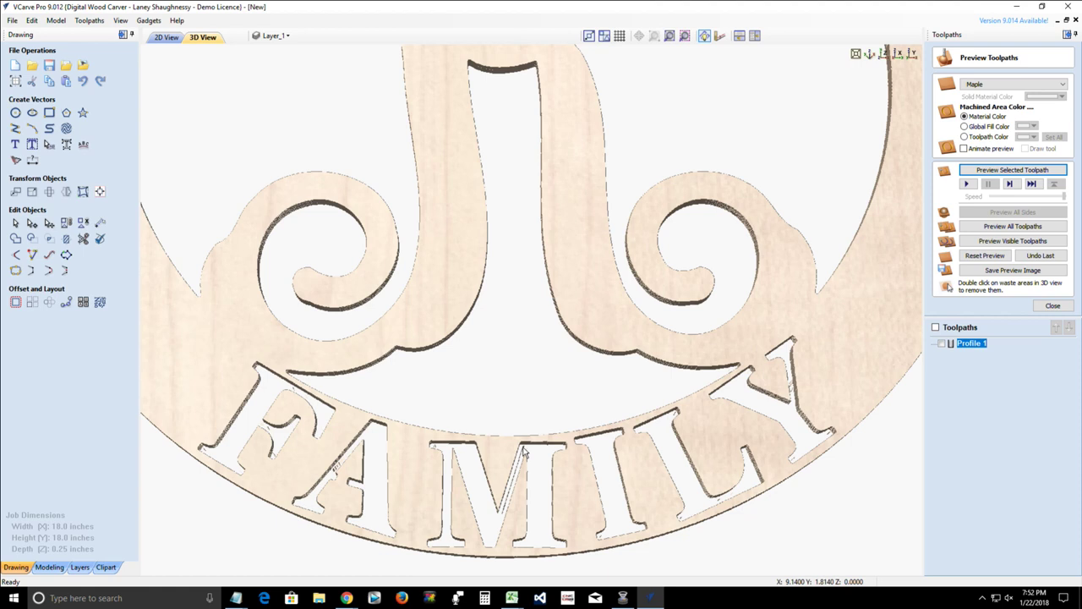
{"action": "double_click", "coordinate": [522, 453]}
{"action": "left_click", "coordinate": [536, 327]}
{"action": "scroll", "coordinate": [508, 495], "scroll_direction": "down", "scroll_amount": 5}
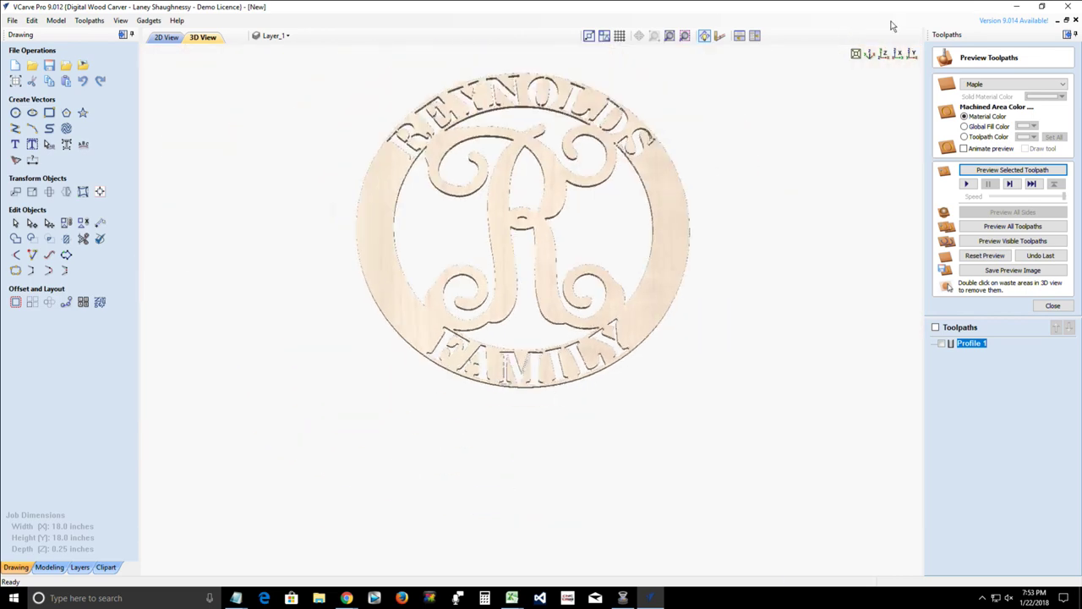
{"action": "left_click", "coordinate": [884, 55]}
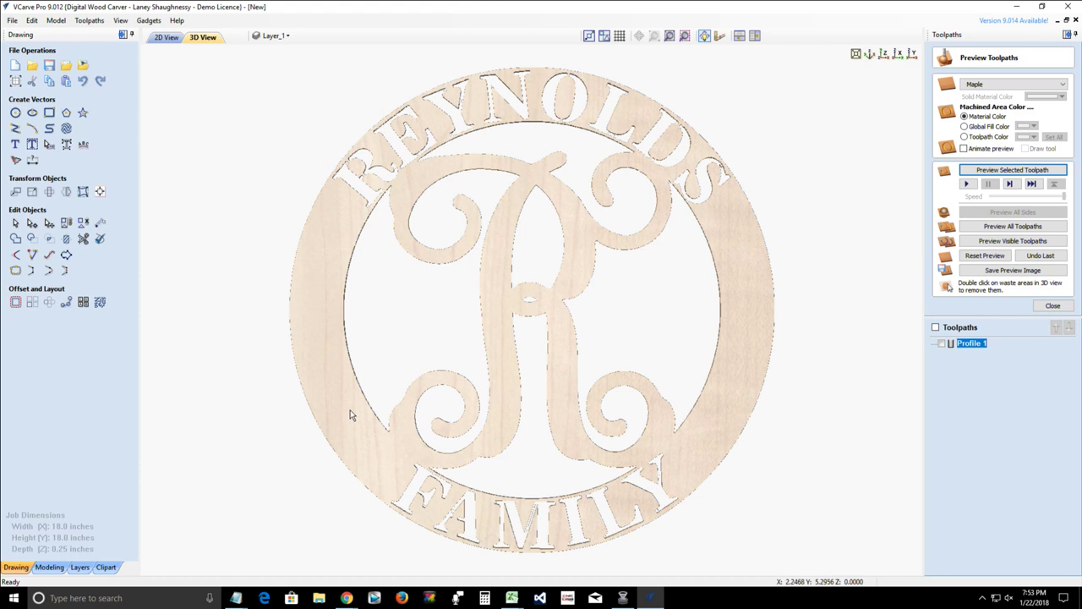
- Switch to the 2D view and hide the Layer_1 and 0 layers
{"action": "left_click", "coordinate": [159, 39]}
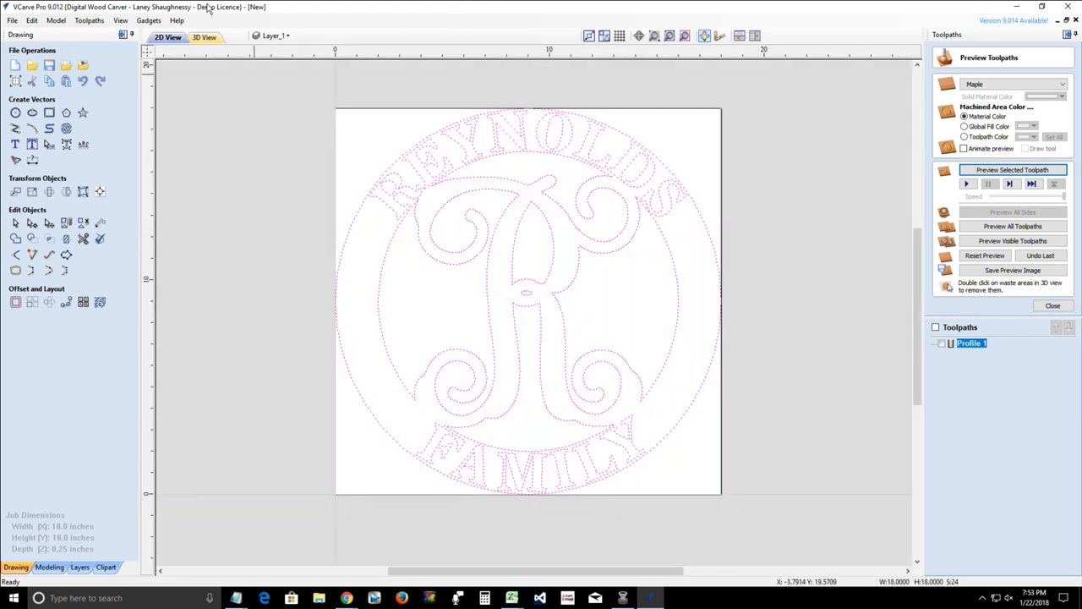
{"action": "left_click", "coordinate": [274, 37]}
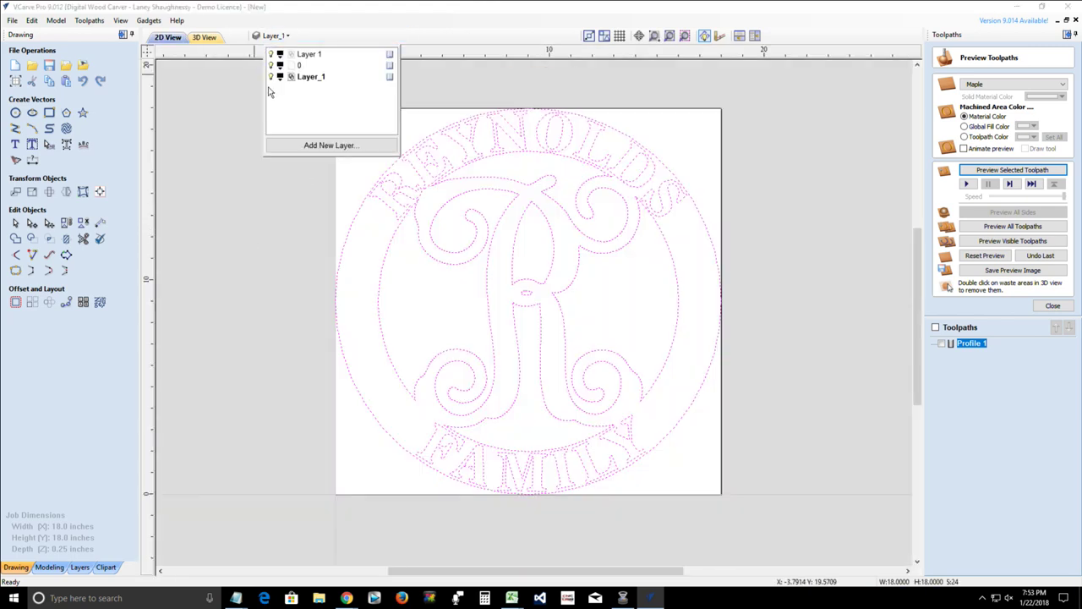
{"action": "left_click", "coordinate": [271, 77]}
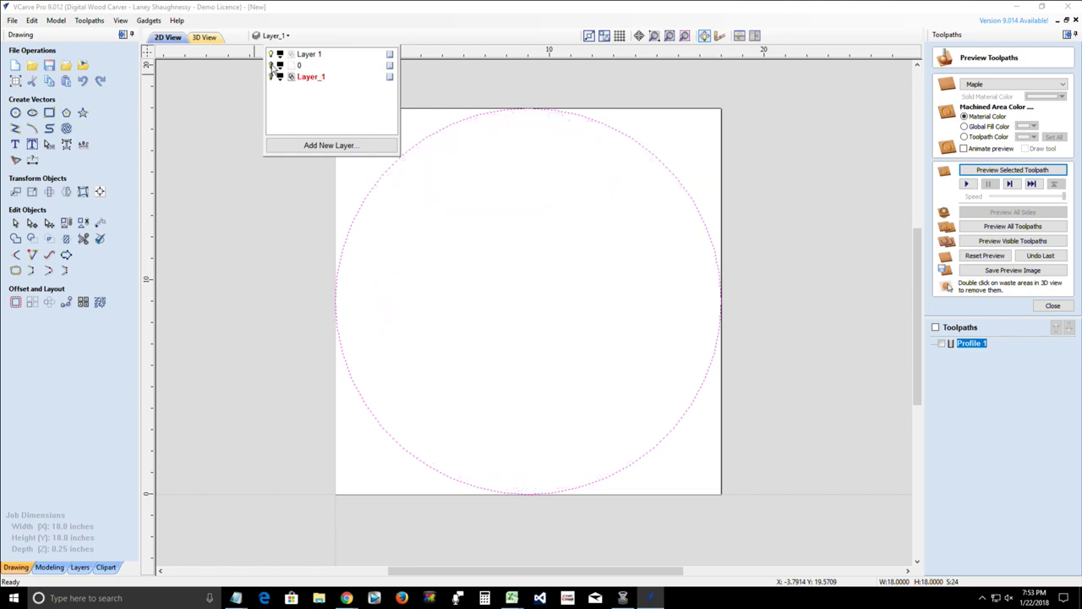
{"action": "left_click", "coordinate": [271, 65]}
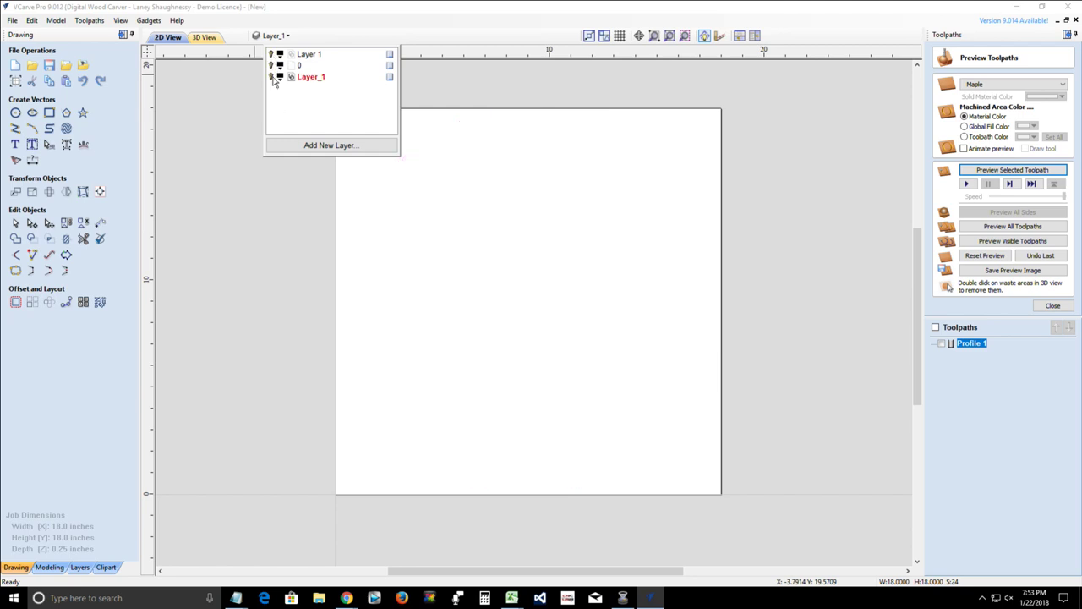
- Add a new empty layer, keeping the default name Layer 2
{"action": "left_click", "coordinate": [311, 145]}
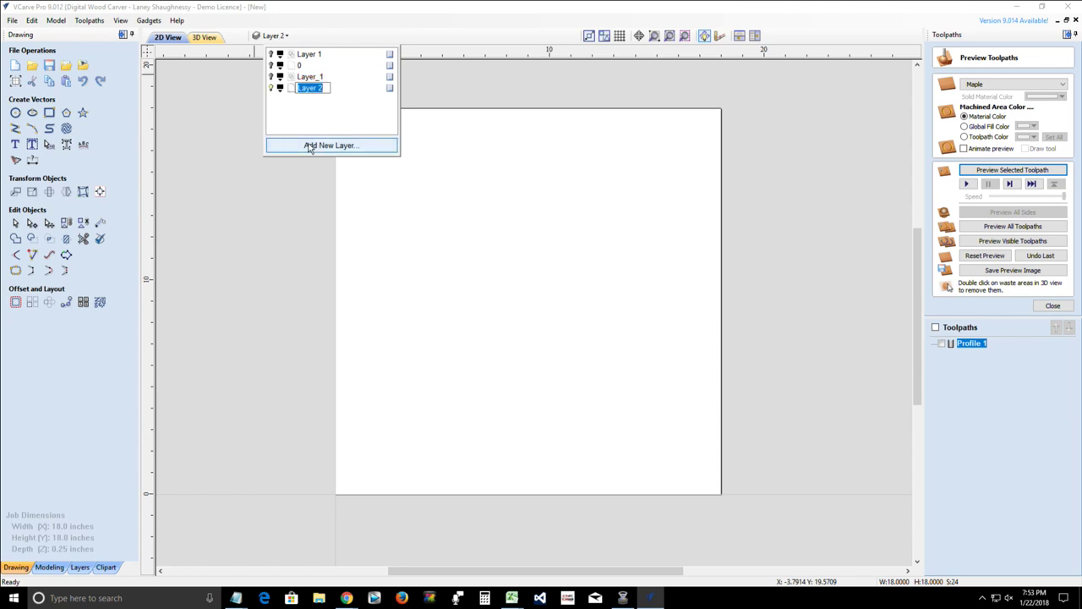
{"action": "left_click", "coordinate": [300, 121]}
{"action": "left_click", "coordinate": [310, 93]}
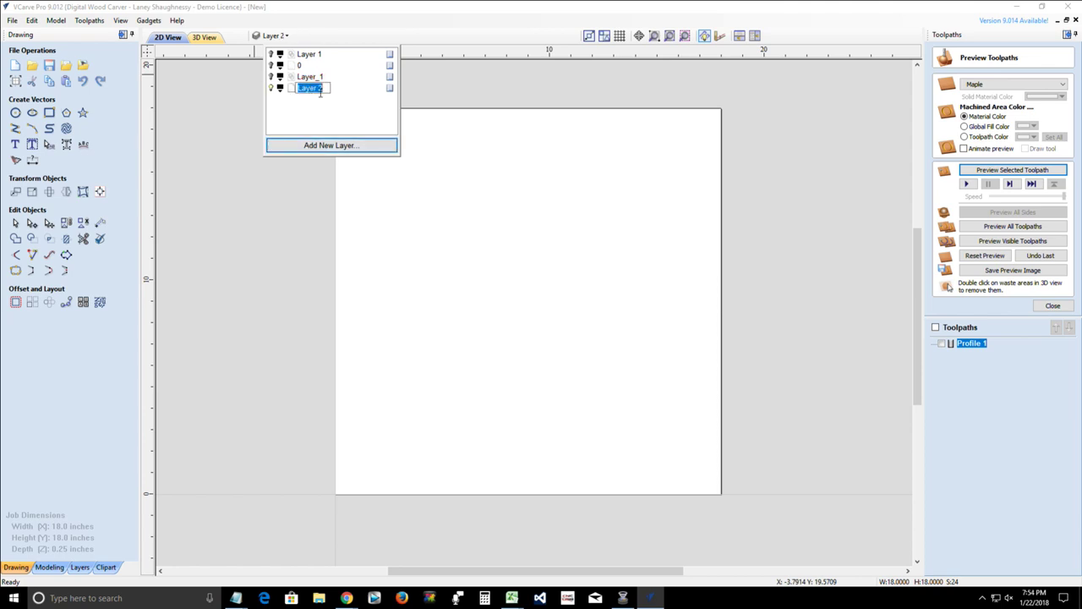
{"action": "left_click", "coordinate": [307, 110]}
{"action": "left_click", "coordinate": [290, 242]}
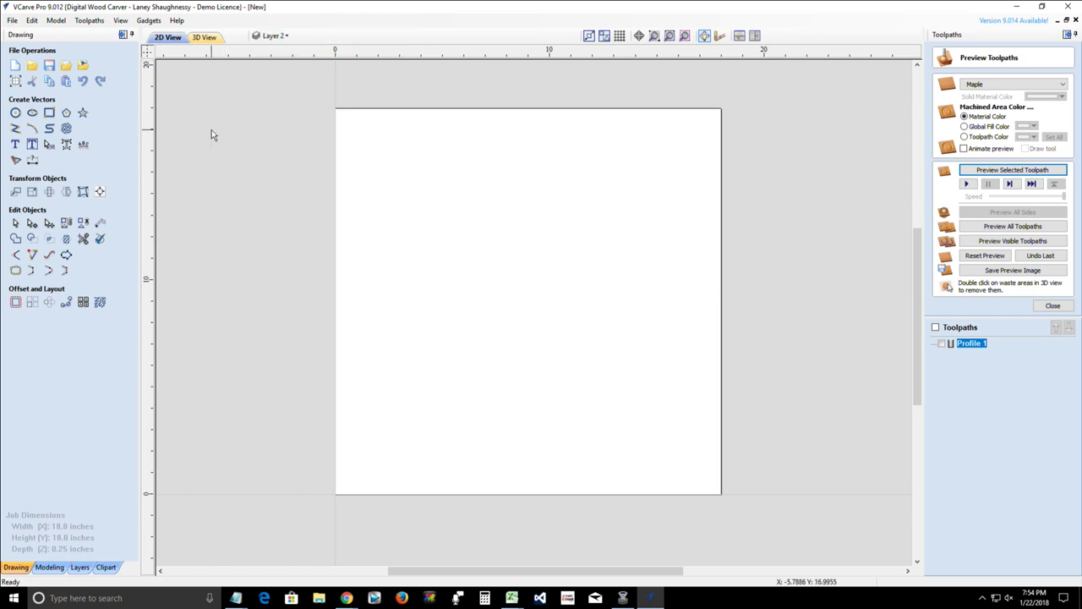
- Draw an 18-inch diameter circle centred at 9,9 on the sheet
{"action": "left_click", "coordinate": [15, 114]}
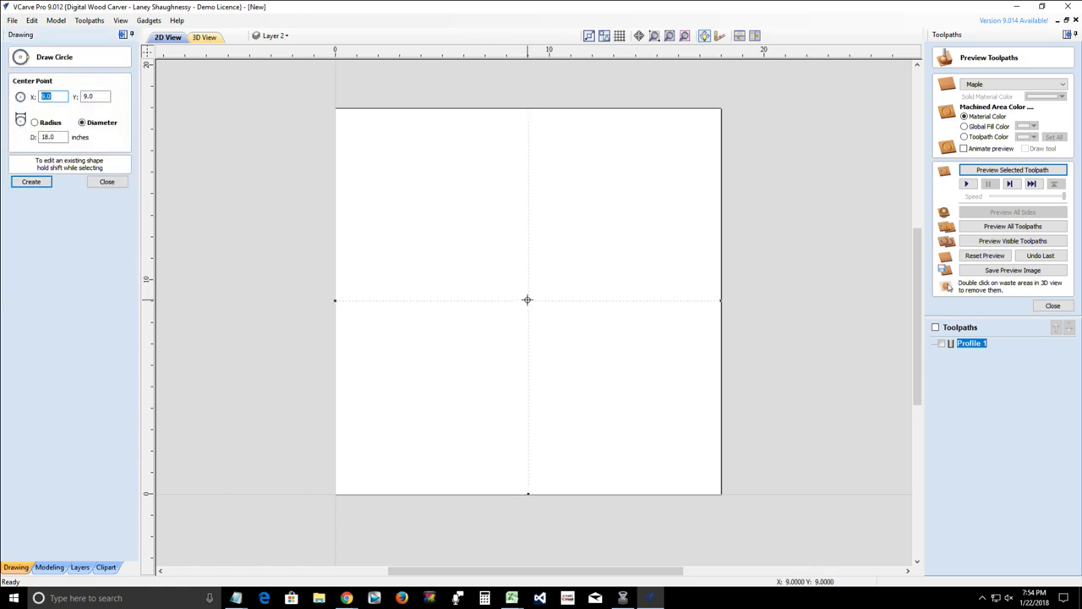
{"action": "left_click", "coordinate": [527, 299]}
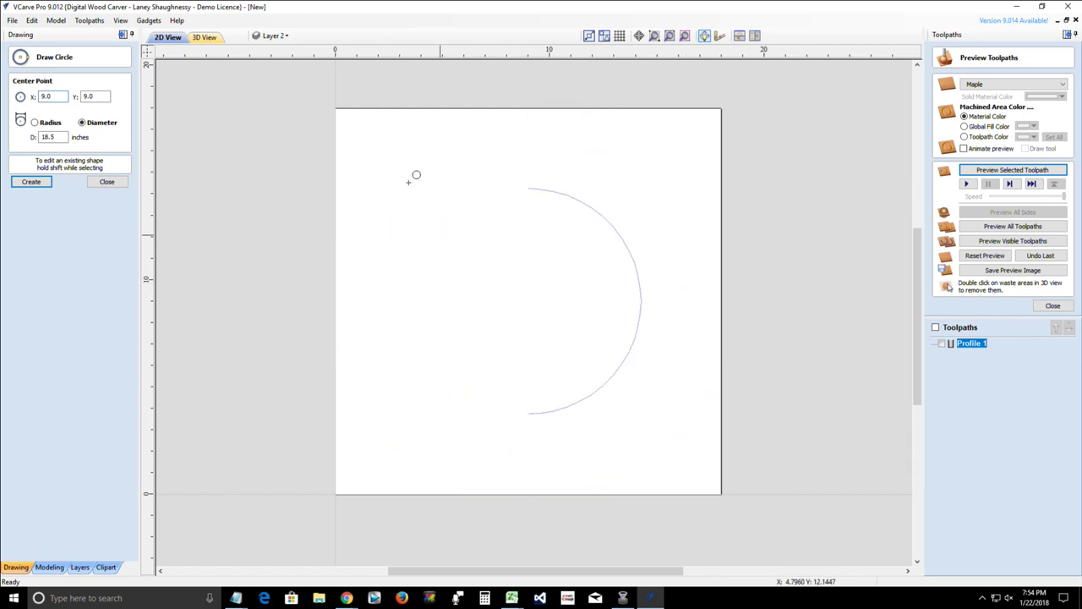
{"action": "left_click", "coordinate": [522, 108]}
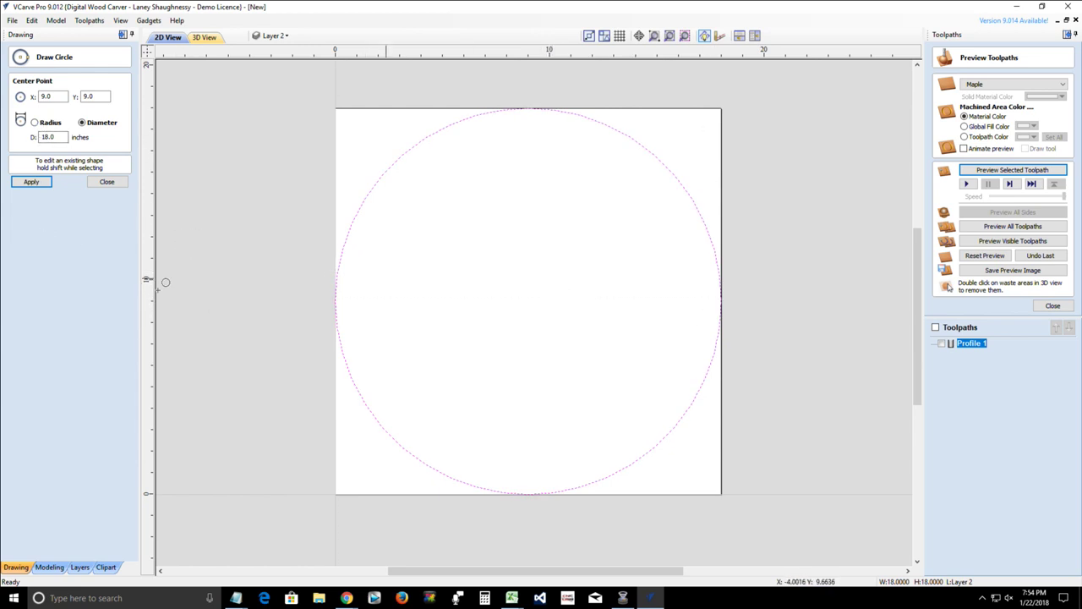
{"action": "left_click", "coordinate": [107, 181]}
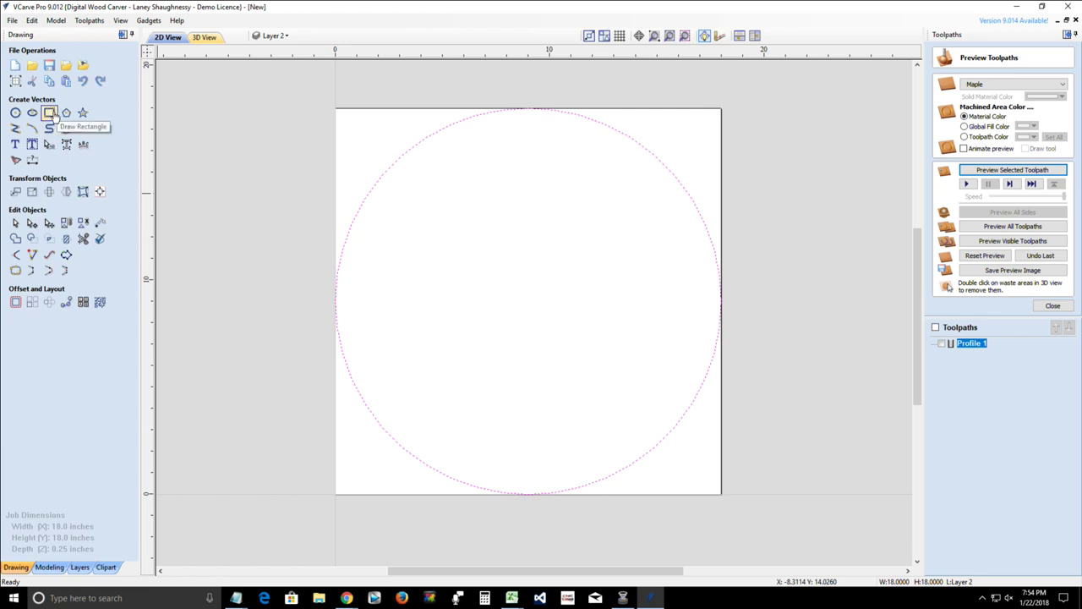
- Offset the circle inwards by 1.0 inch to create the inner ring circle
{"action": "left_click", "coordinate": [15, 302]}
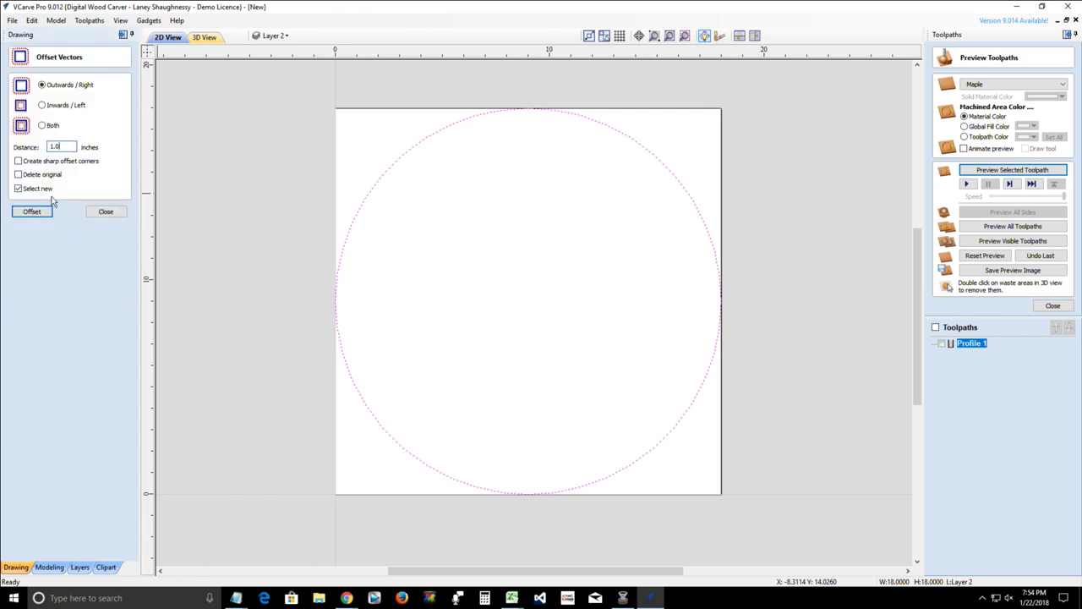
{"action": "left_click", "coordinate": [42, 105]}
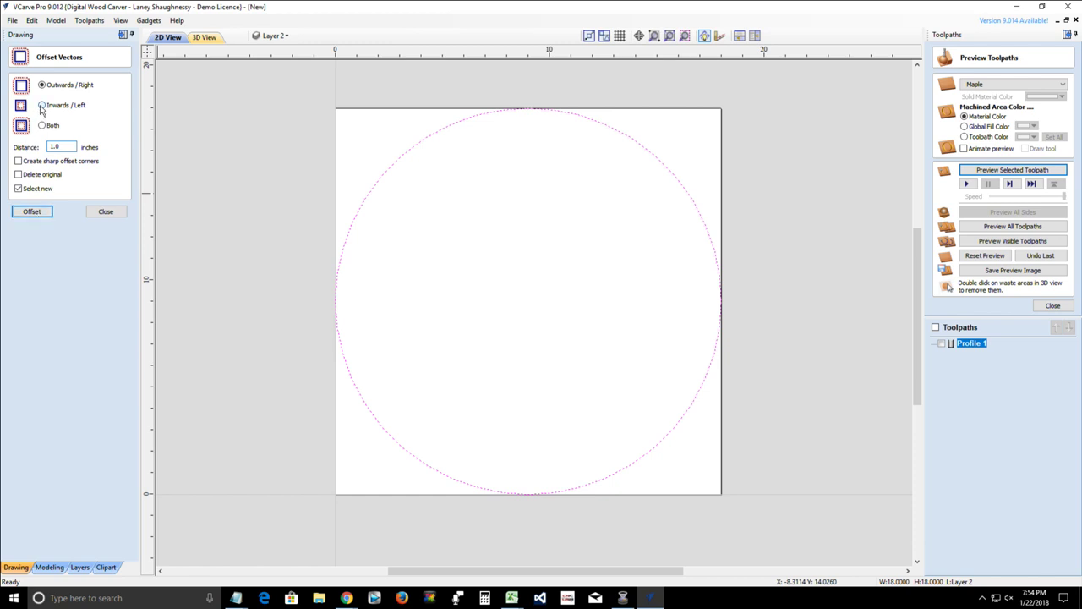
{"action": "left_click", "coordinate": [31, 215]}
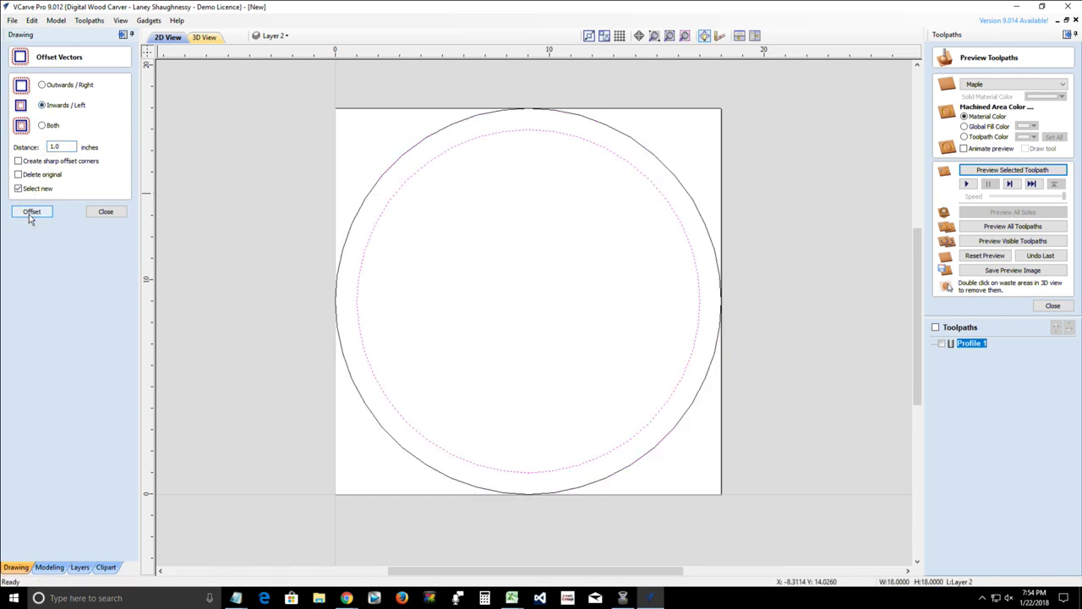
{"action": "left_click", "coordinate": [106, 213]}
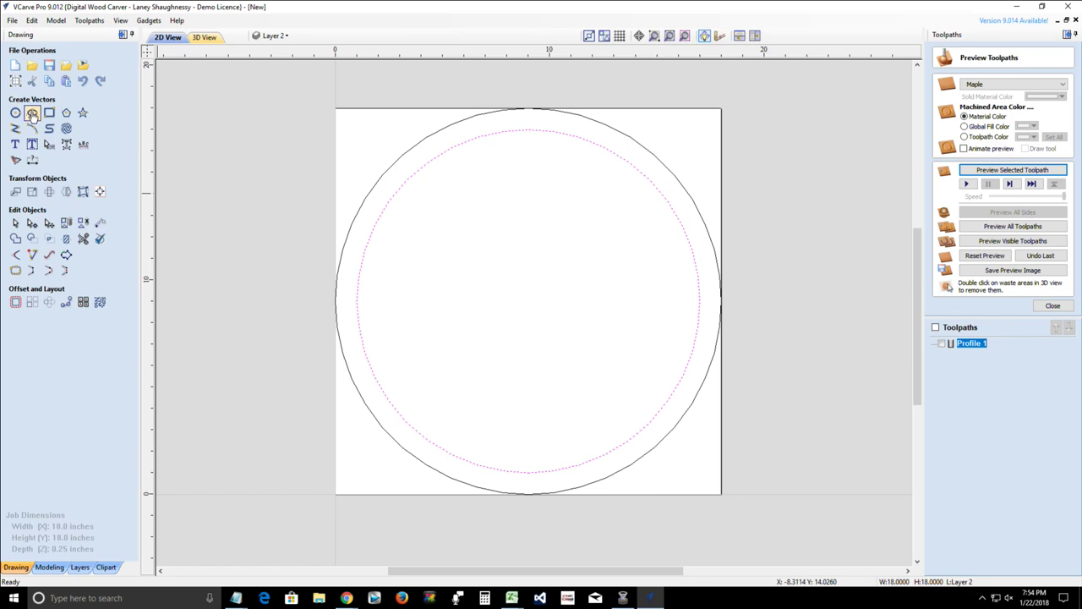
- Draw a 20.75 by 3.0 inch banner rectangle across the ring
{"action": "left_click", "coordinate": [50, 128]}
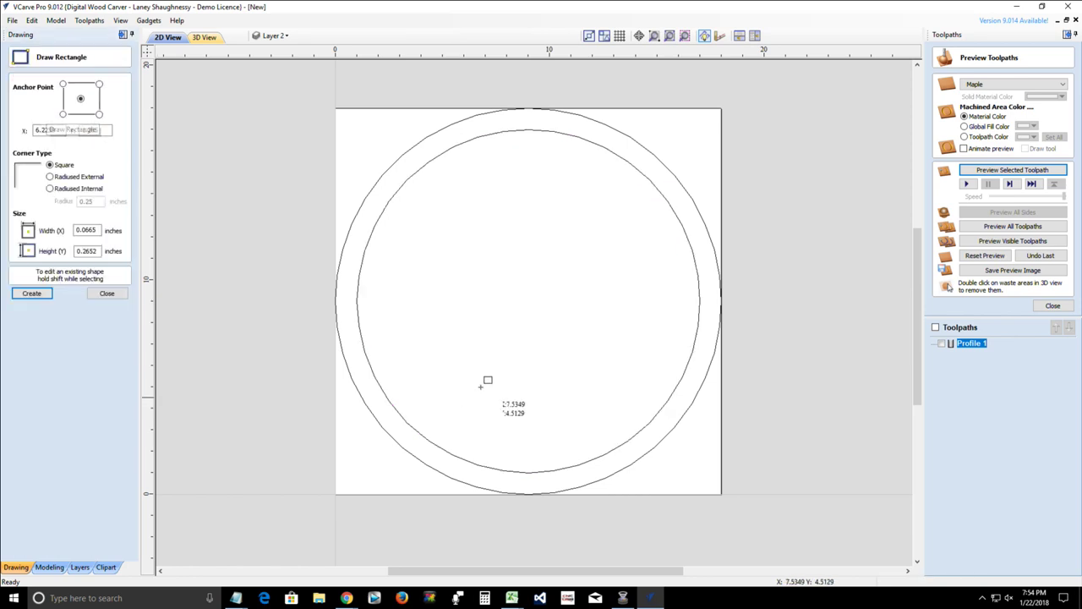
{"action": "left_click_drag", "start_coordinate": [538, 372], "coordinate": [749, 316]}
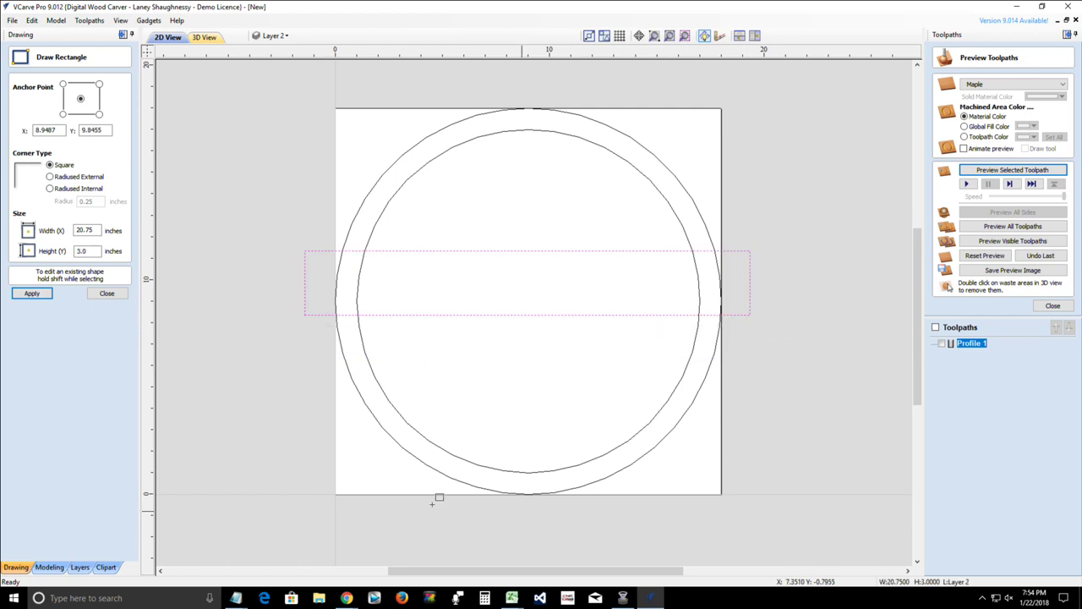
{"action": "left_click", "coordinate": [108, 295]}
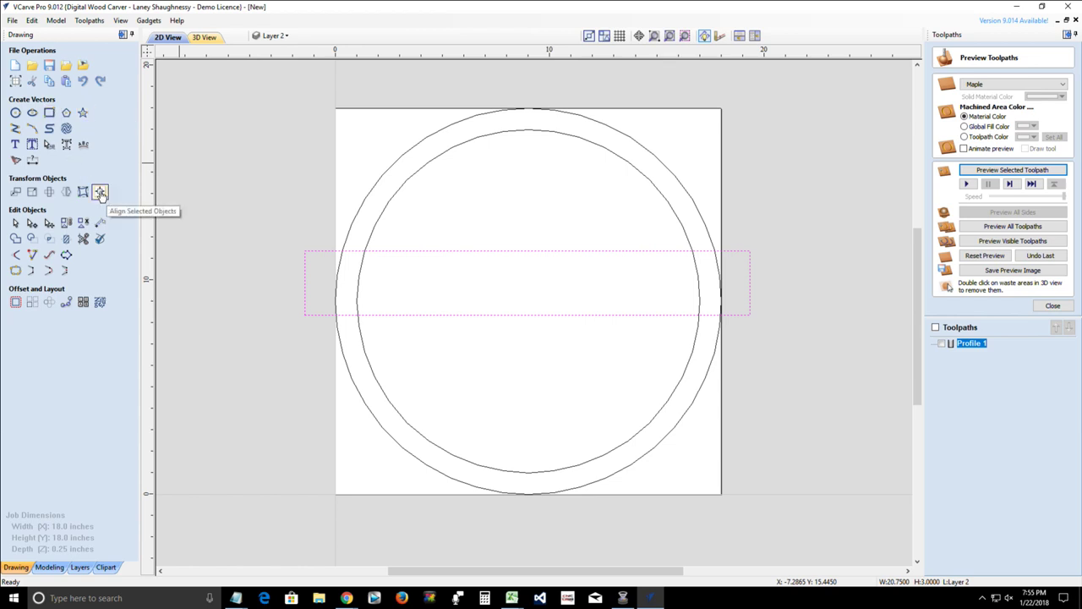
- Centre the banner rectangle on the material
{"action": "left_click", "coordinate": [100, 193]}
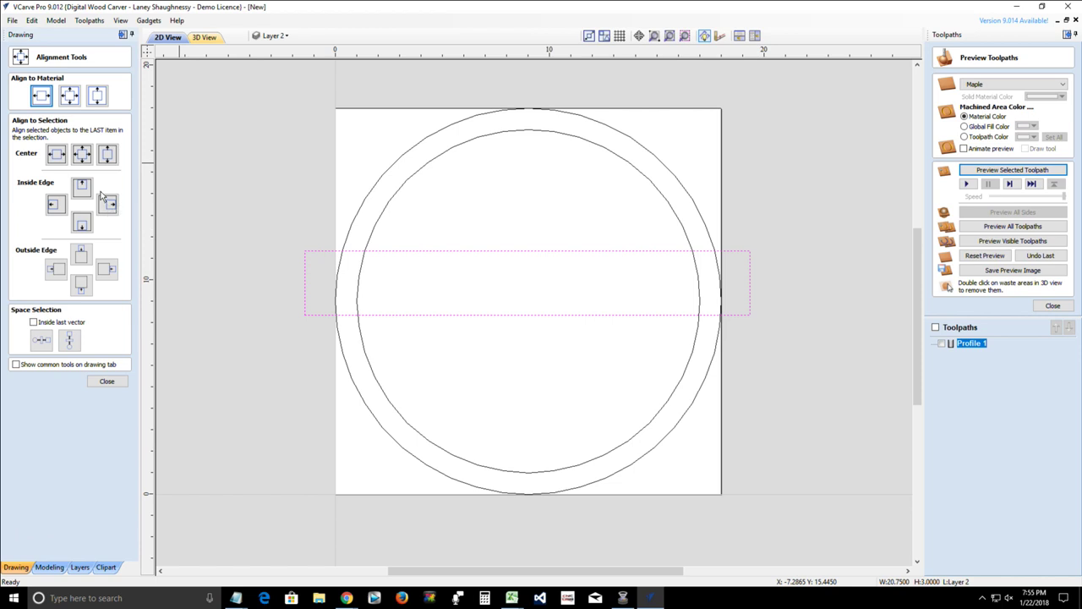
{"action": "left_click", "coordinate": [73, 96]}
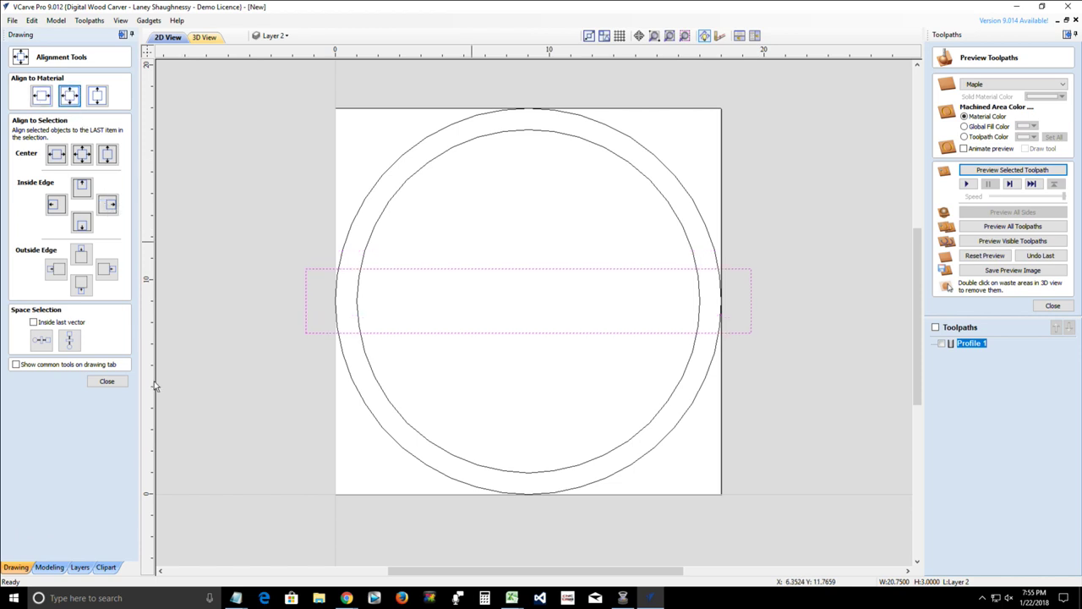
{"action": "left_click", "coordinate": [106, 382]}
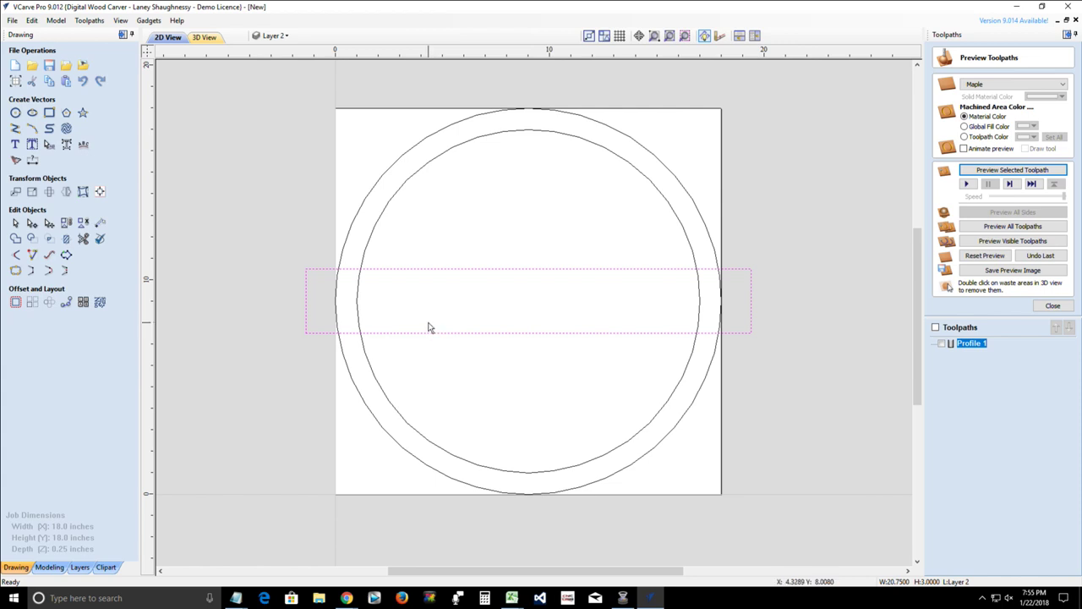
- Import the vine monogram from C Vine Center DXF.dxf
{"action": "left_click", "coordinate": [67, 65]}
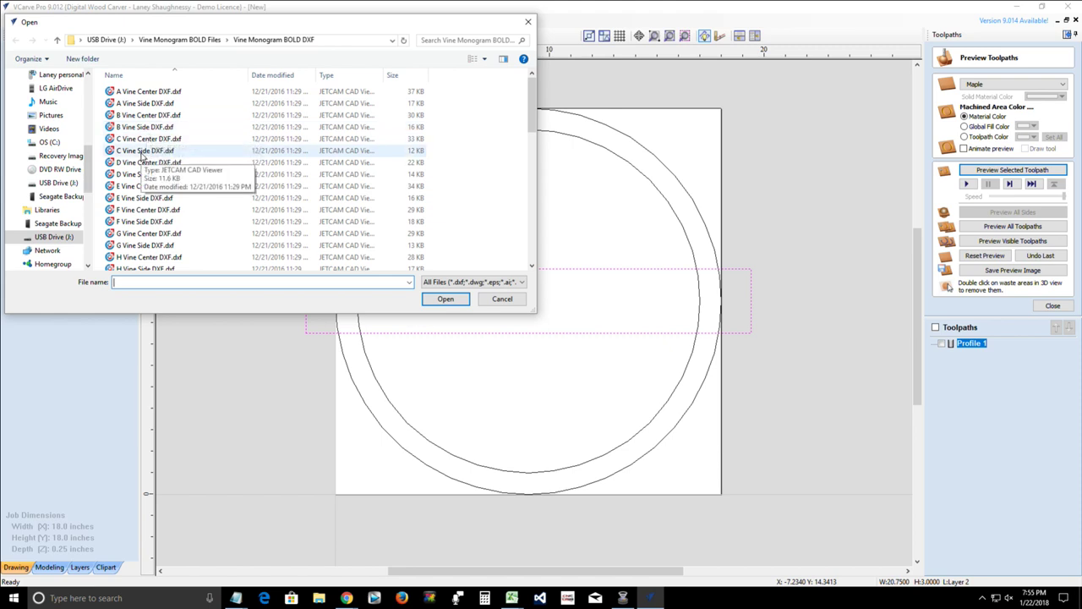
{"action": "left_click", "coordinate": [142, 139]}
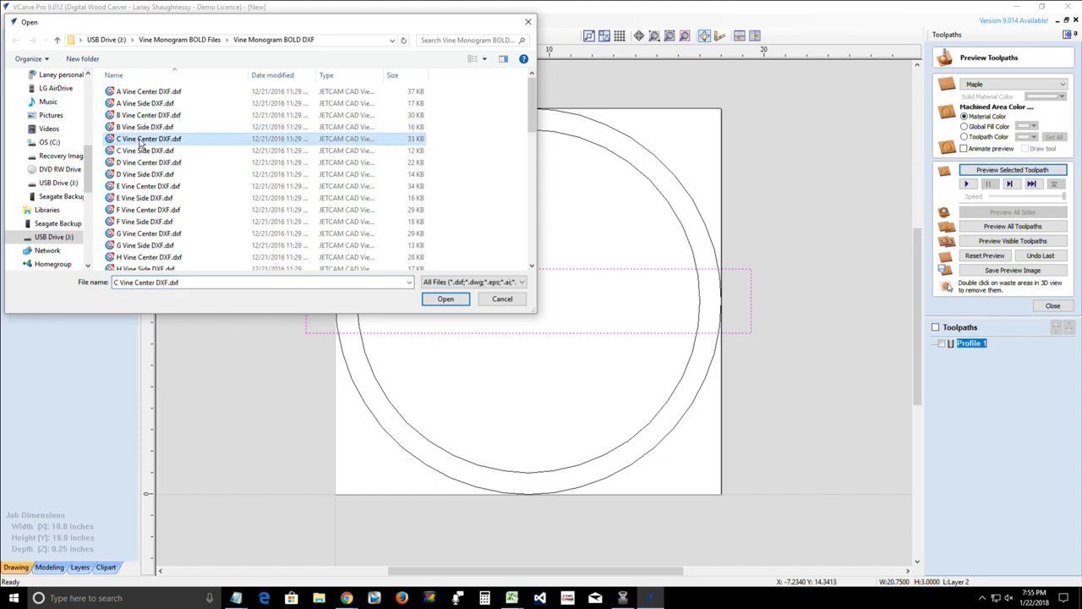
{"action": "left_click", "coordinate": [445, 299]}
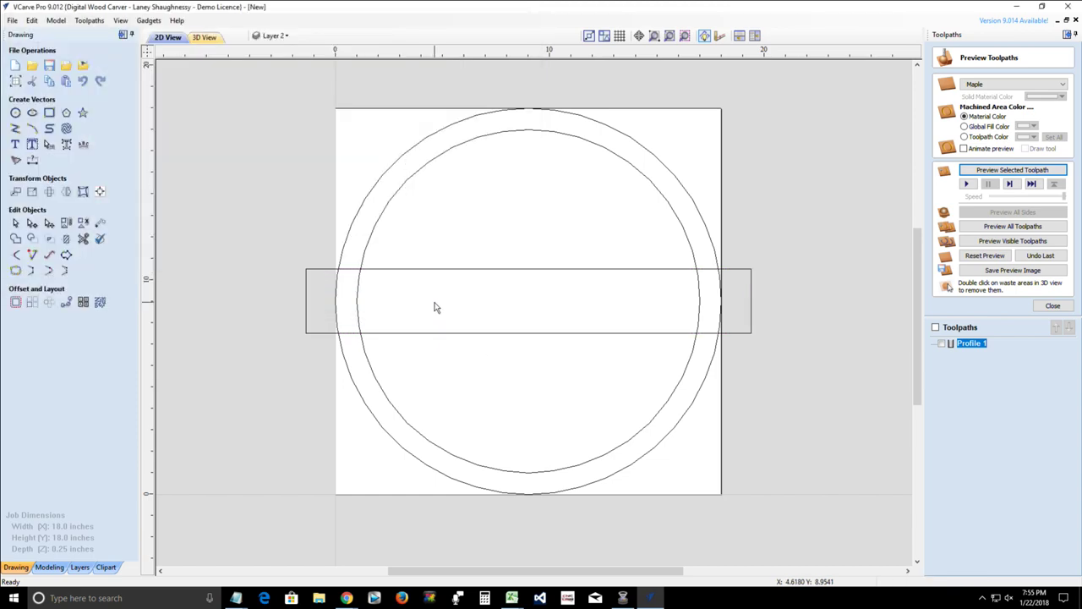
{"action": "scroll", "coordinate": [530, 314], "scroll_direction": "down", "scroll_amount": 3}
{"action": "scroll", "coordinate": [529, 314], "scroll_direction": "up", "scroll_amount": 1}
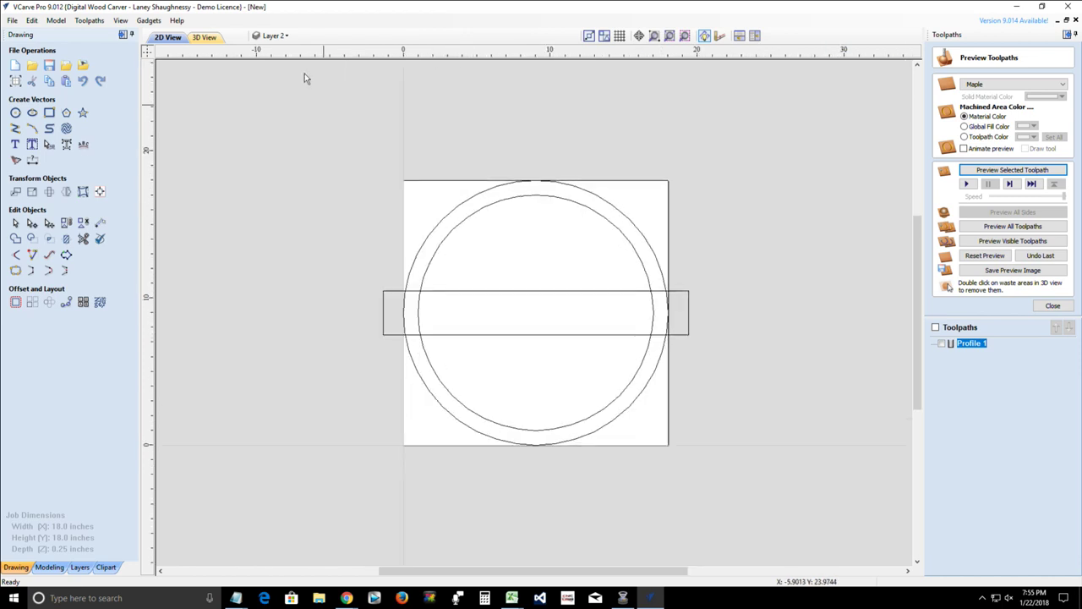
- Show Layer_1 again and zoom out to find the imported monogram
{"action": "left_click", "coordinate": [275, 36]}
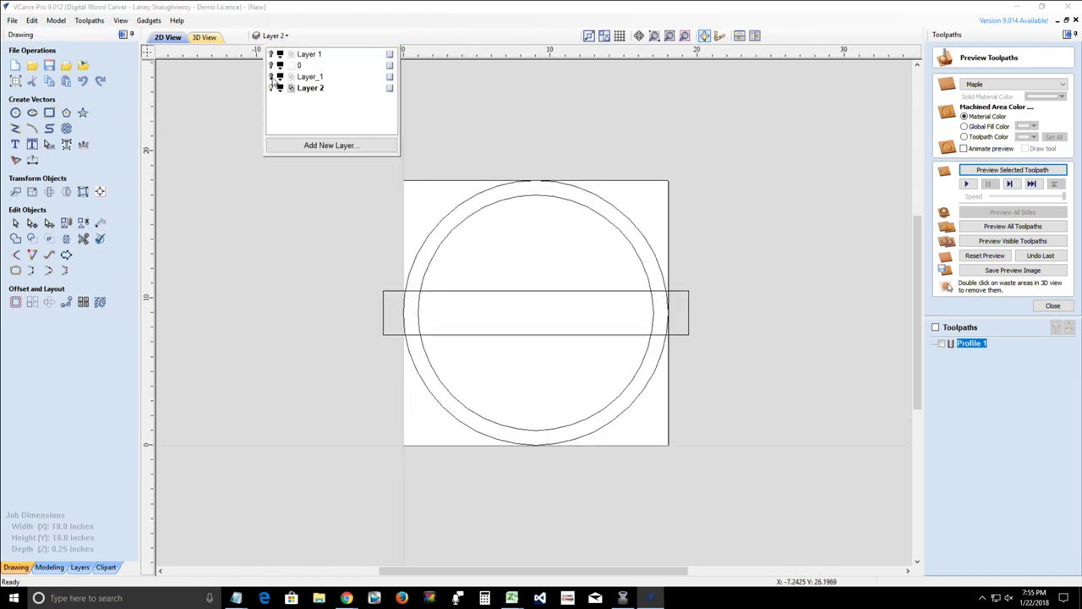
{"action": "left_click", "coordinate": [272, 77]}
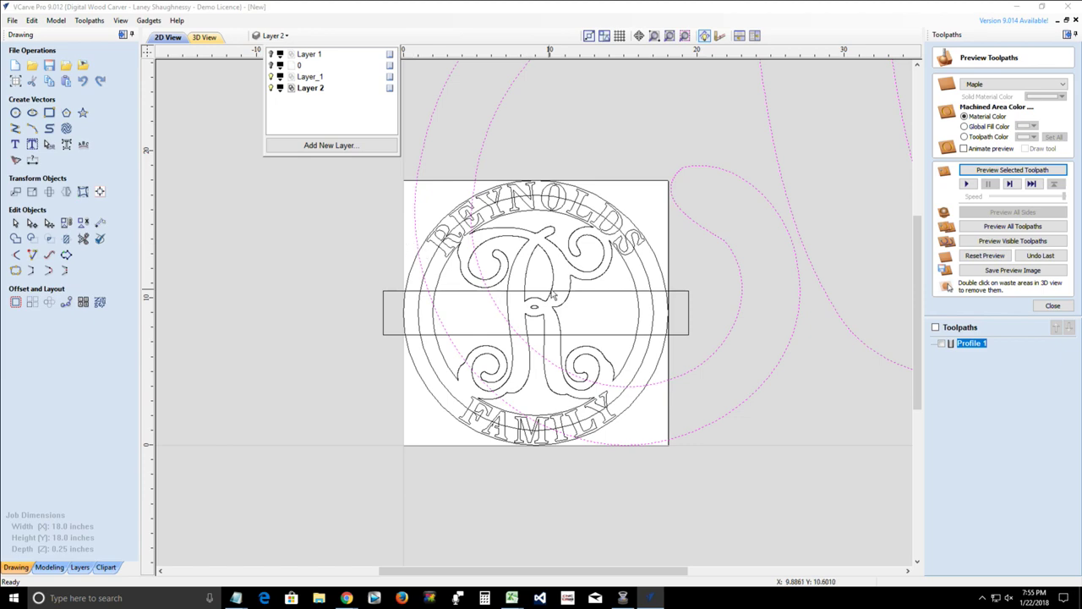
{"action": "scroll", "coordinate": [467, 264], "scroll_direction": "down", "scroll_amount": 5}
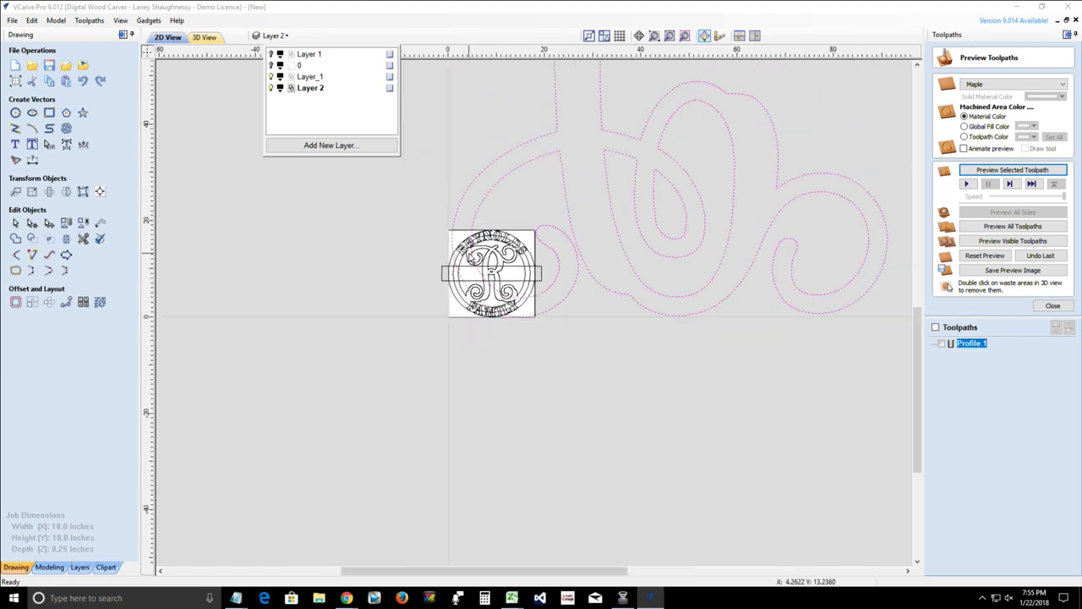
{"action": "scroll", "coordinate": [354, 199], "scroll_direction": "down", "scroll_amount": 2}
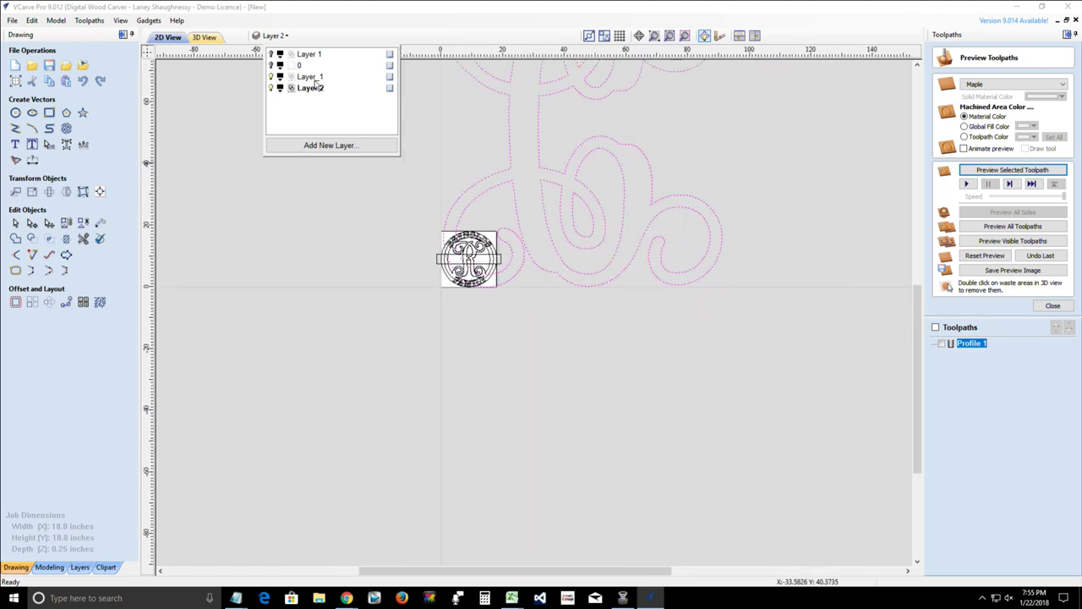
{"action": "scroll", "coordinate": [472, 199], "scroll_direction": "down", "scroll_amount": 1}
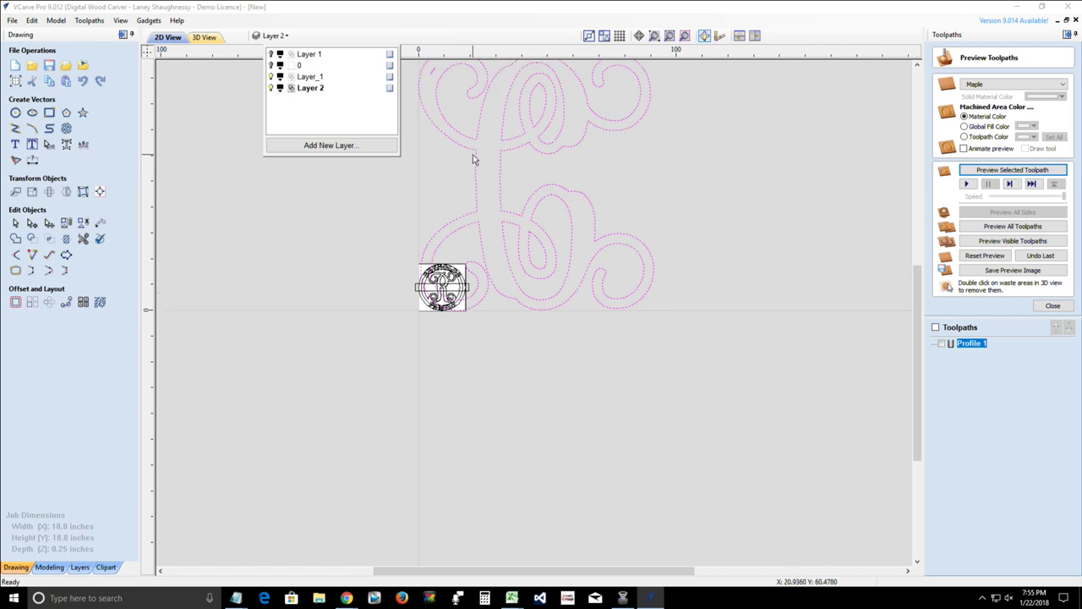
{"action": "scroll", "coordinate": [479, 168], "scroll_direction": "down", "scroll_amount": 1}
{"action": "scroll", "coordinate": [479, 168], "scroll_direction": "down", "scroll_amount": 1}
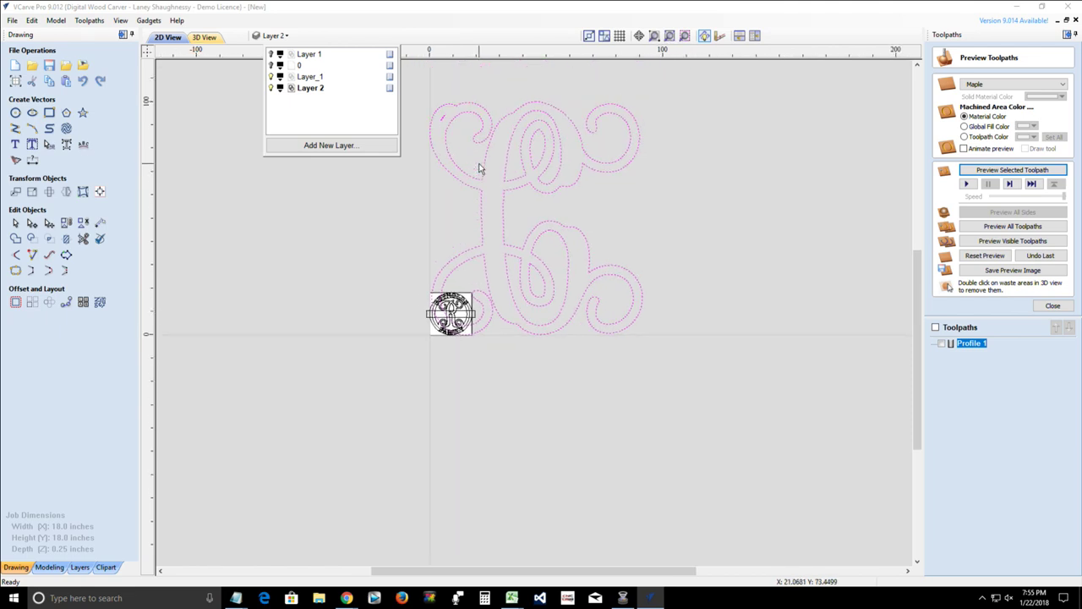
- Move the vine monogram onto Layer 2 and hide Layer_1
{"action": "right_click", "coordinate": [484, 178]}
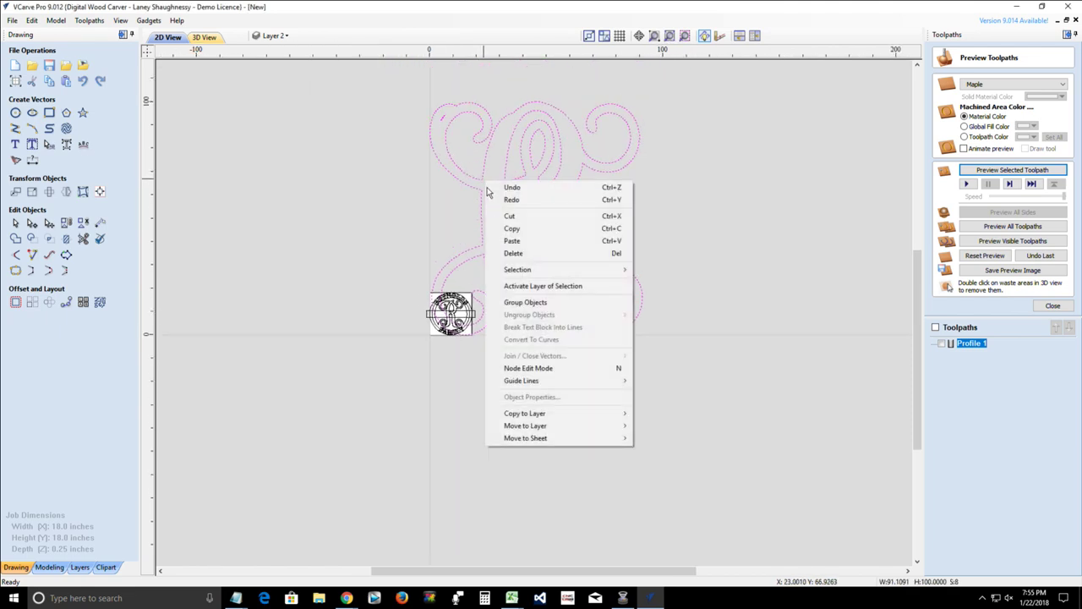
{"action": "mouse_move", "coordinate": [605, 426]}
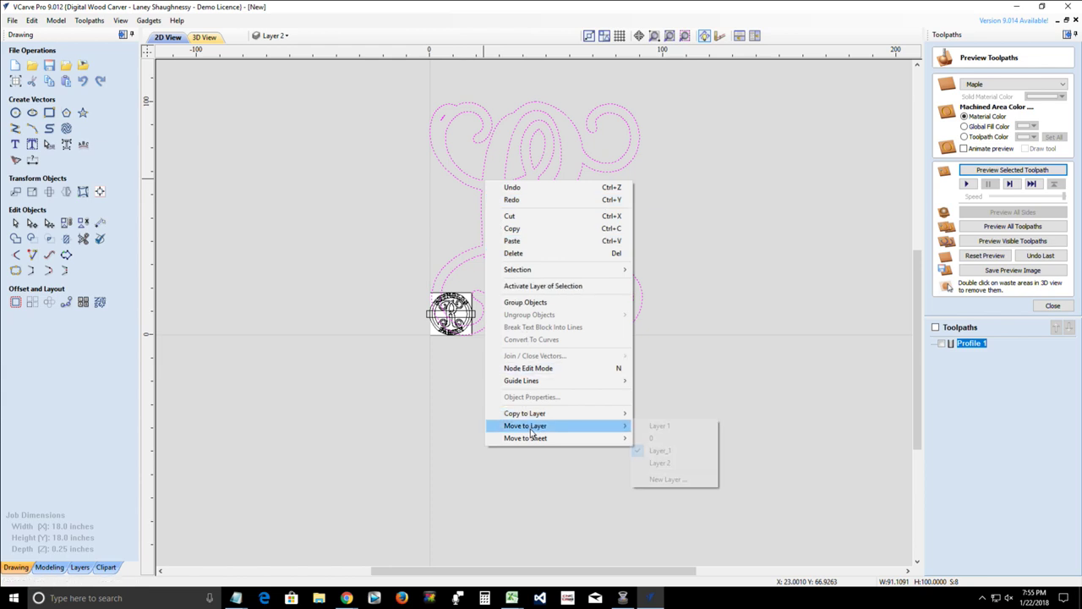
{"action": "left_click", "coordinate": [658, 463]}
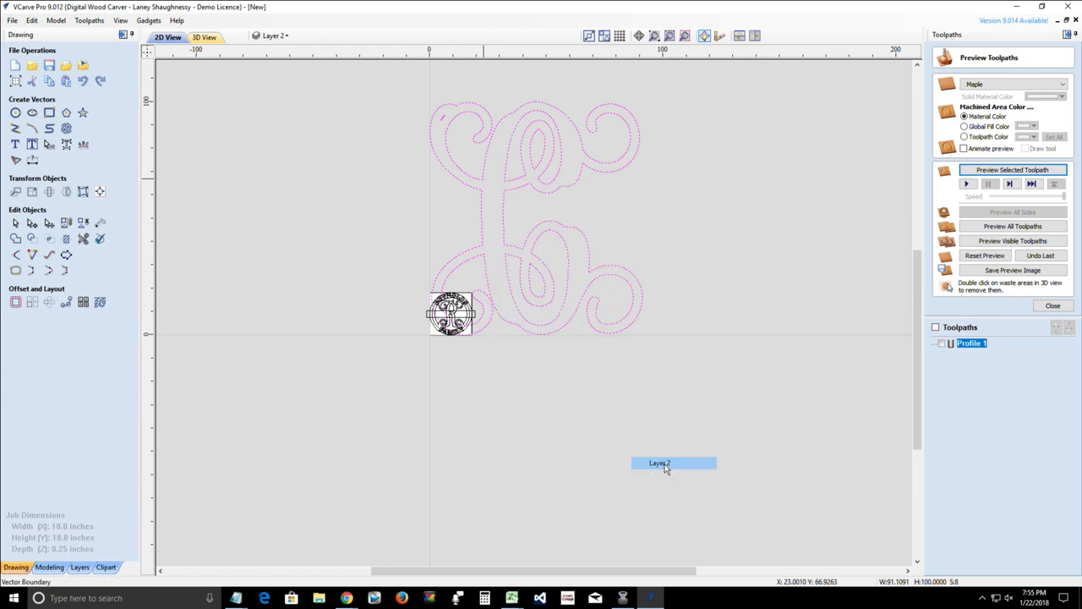
{"action": "left_click", "coordinate": [272, 35]}
{"action": "left_click", "coordinate": [271, 77]}
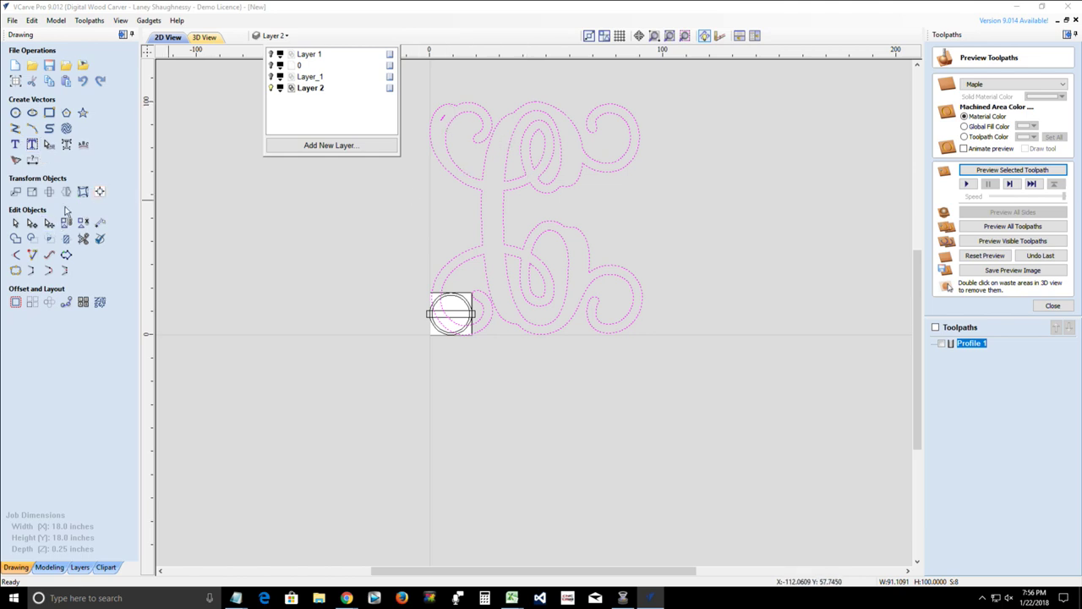
- Select only the vine monogram, excluding both circles and the banner rectangle
{"action": "left_click", "coordinate": [278, 247]}
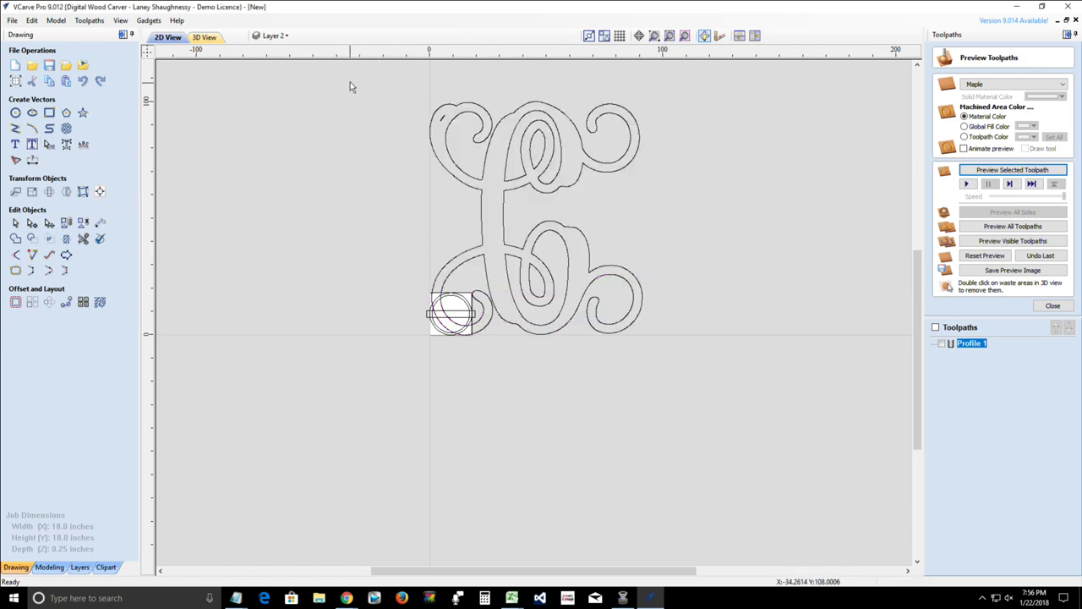
{"action": "left_click_drag", "start_coordinate": [350, 82], "coordinate": [674, 343]}
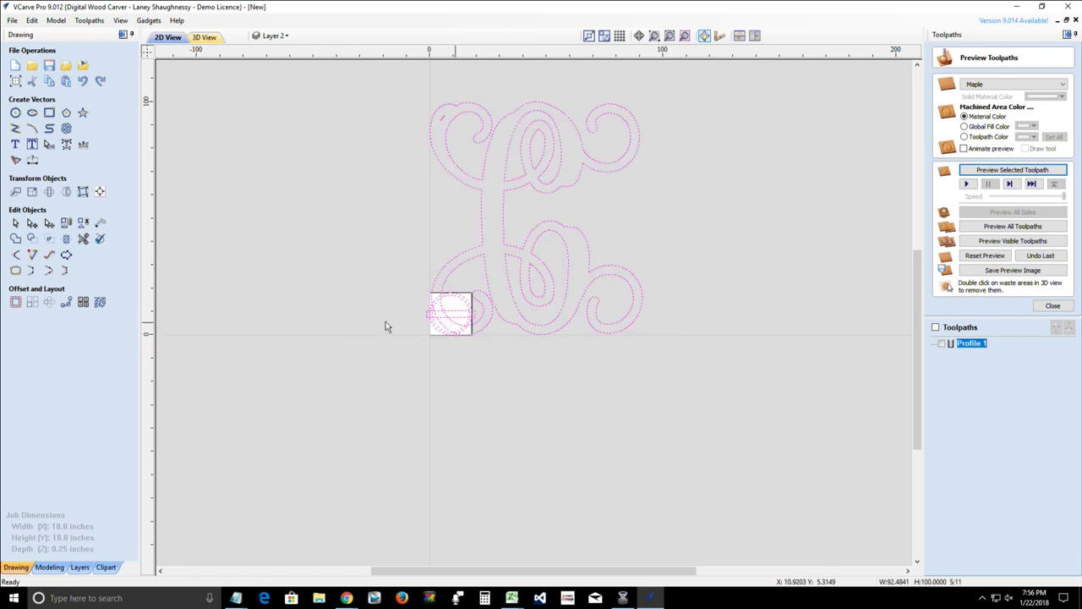
{"action": "scroll", "coordinate": [443, 299], "scroll_direction": "up", "scroll_amount": 4}
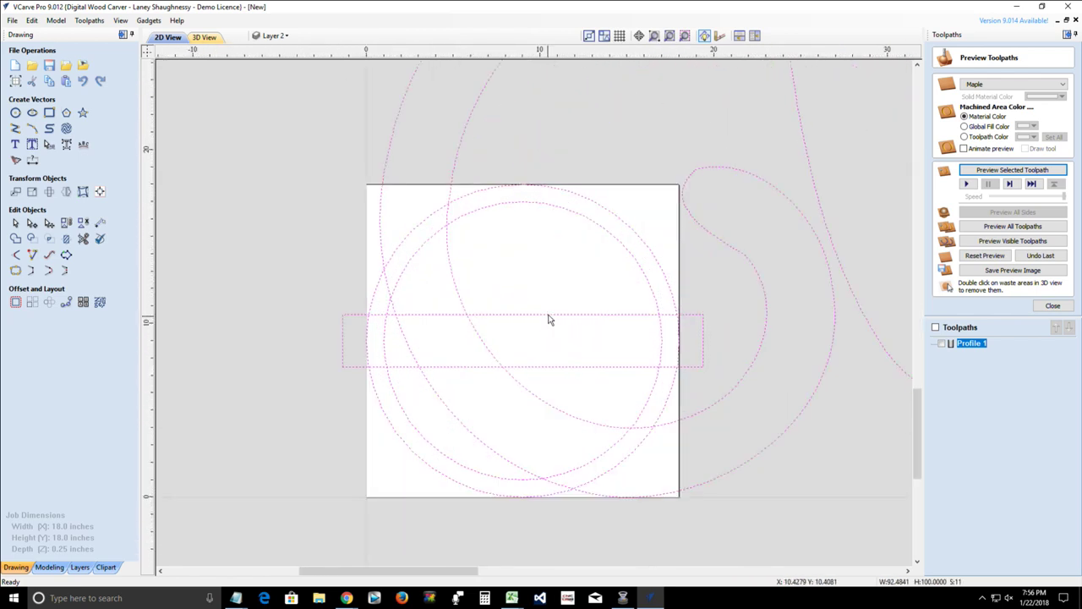
{"action": "left_click", "coordinate": [565, 209], "text": "ctrl"}
{"action": "left_click", "coordinate": [569, 192], "text": "ctrl"}
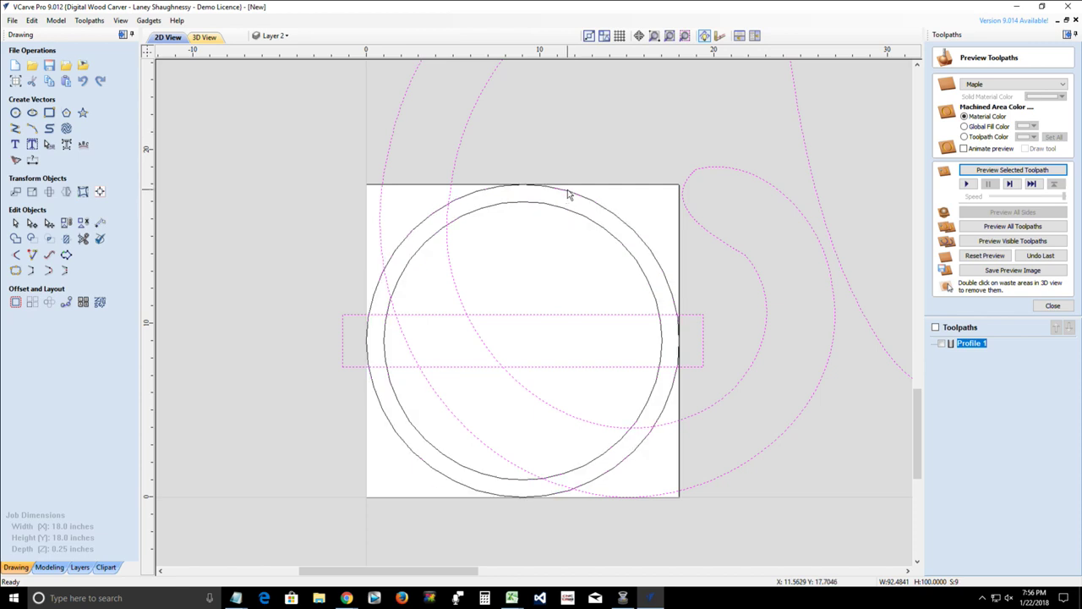
{"action": "left_click", "coordinate": [570, 317], "text": "ctrl"}
{"action": "scroll", "coordinate": [447, 309], "scroll_direction": "down", "scroll_amount": 3}
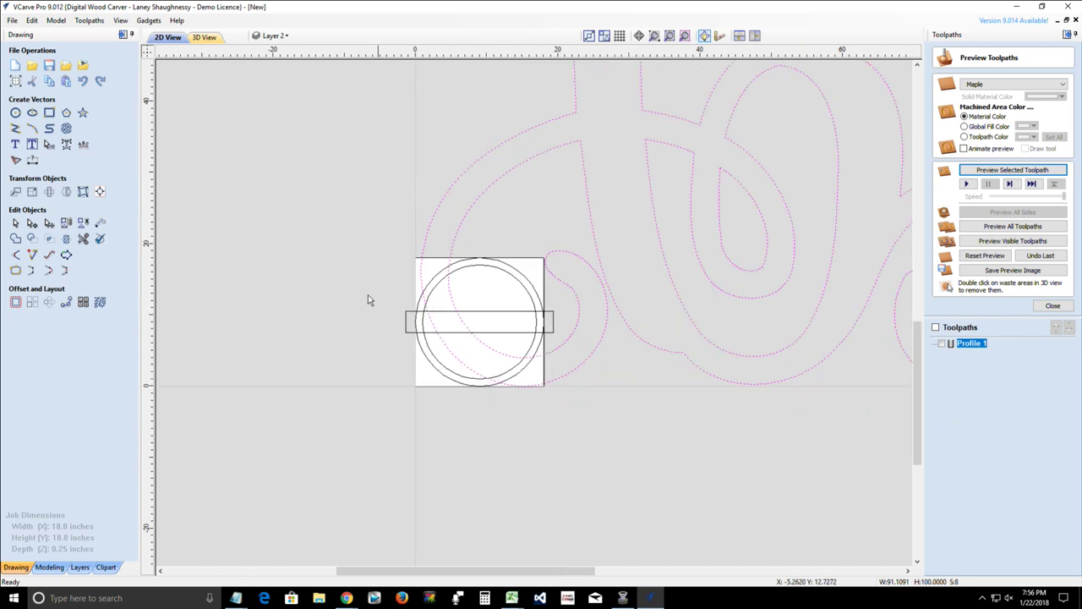
{"action": "scroll", "coordinate": [368, 299], "scroll_direction": "down", "scroll_amount": 3}
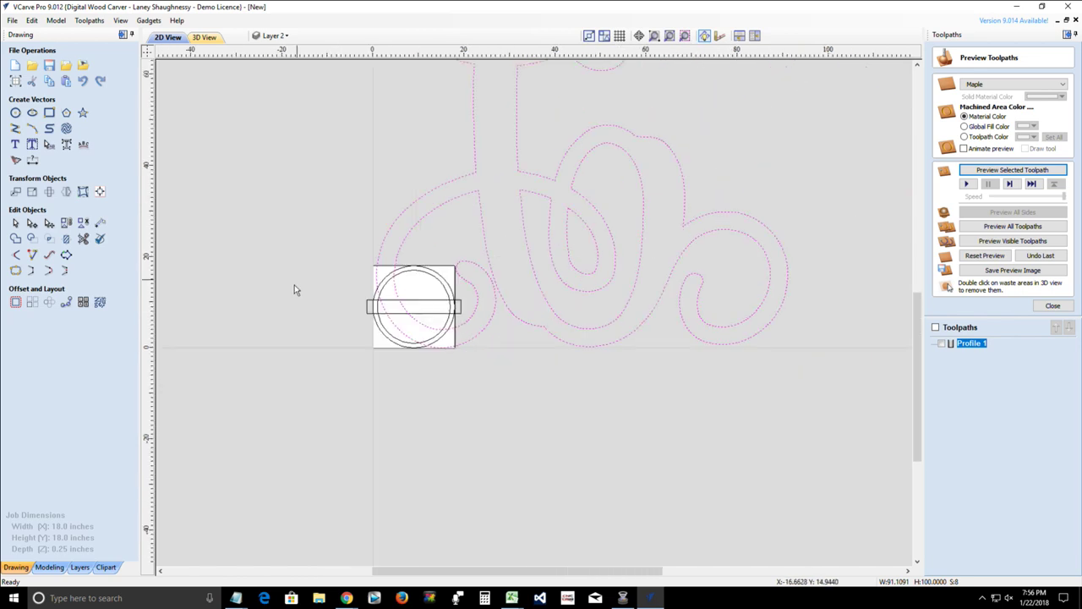
{"action": "left_click", "coordinate": [61, 223]}
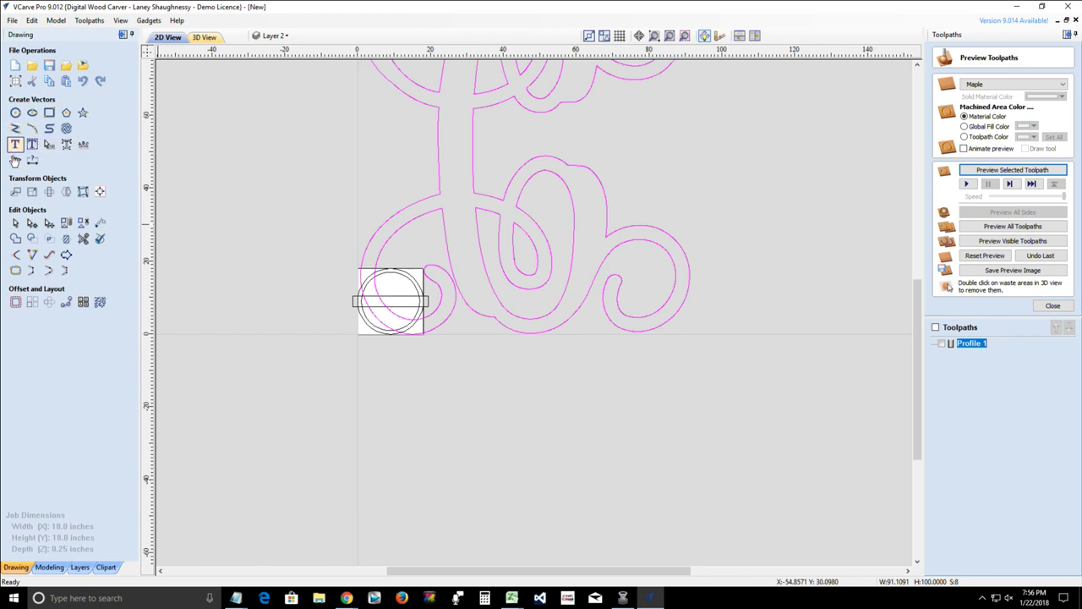
- Set the monogram's height to 16 inches and centre it over the ring
{"action": "left_click", "coordinate": [32, 191]}
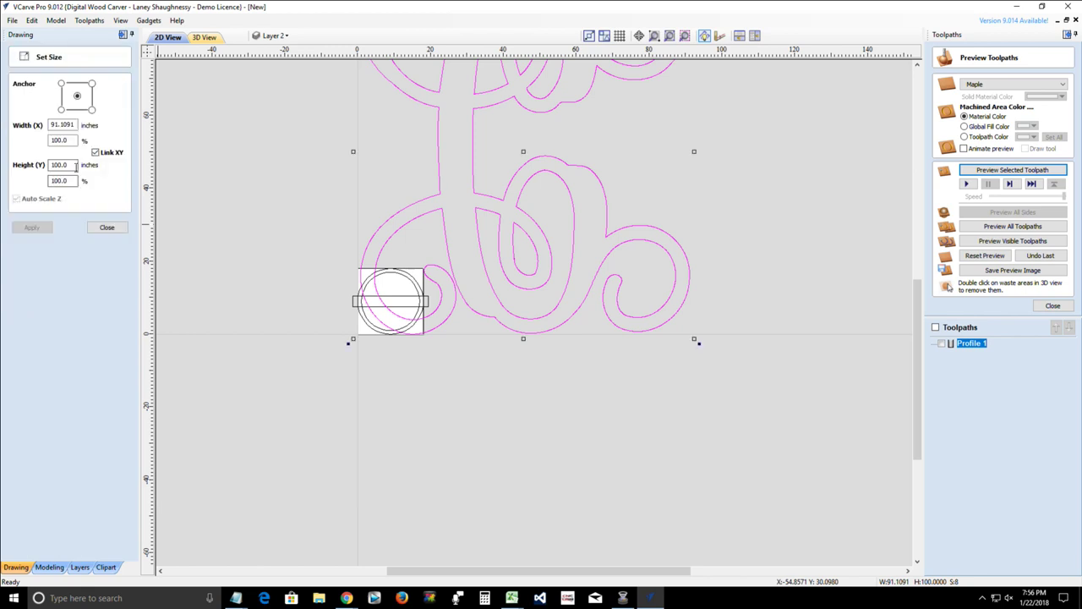
{"action": "double_click", "coordinate": [76, 166]}
{"action": "type", "text": "16"}
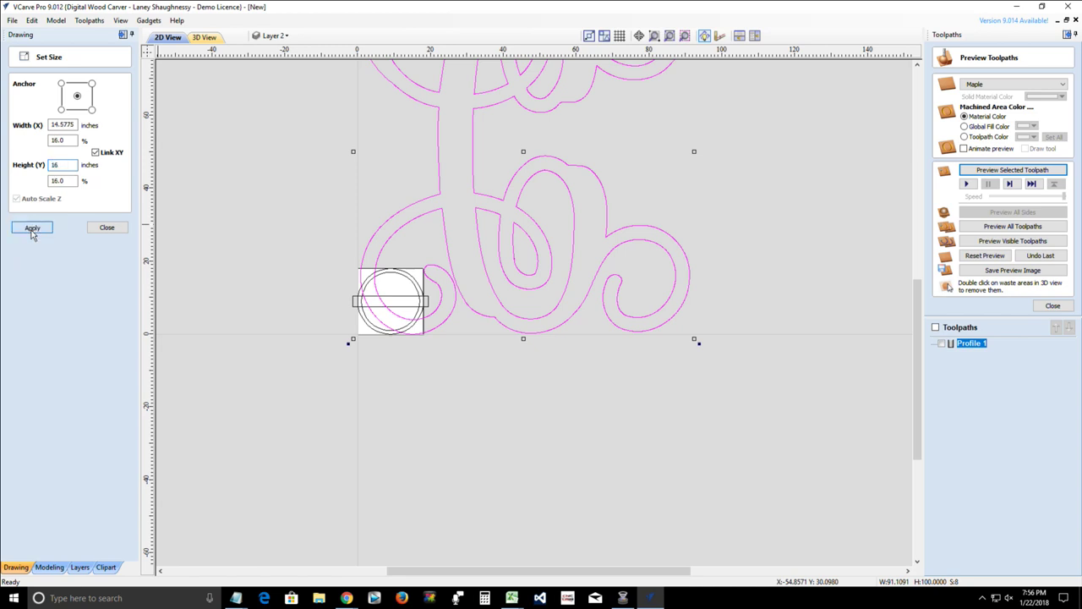
{"action": "left_click", "coordinate": [33, 230]}
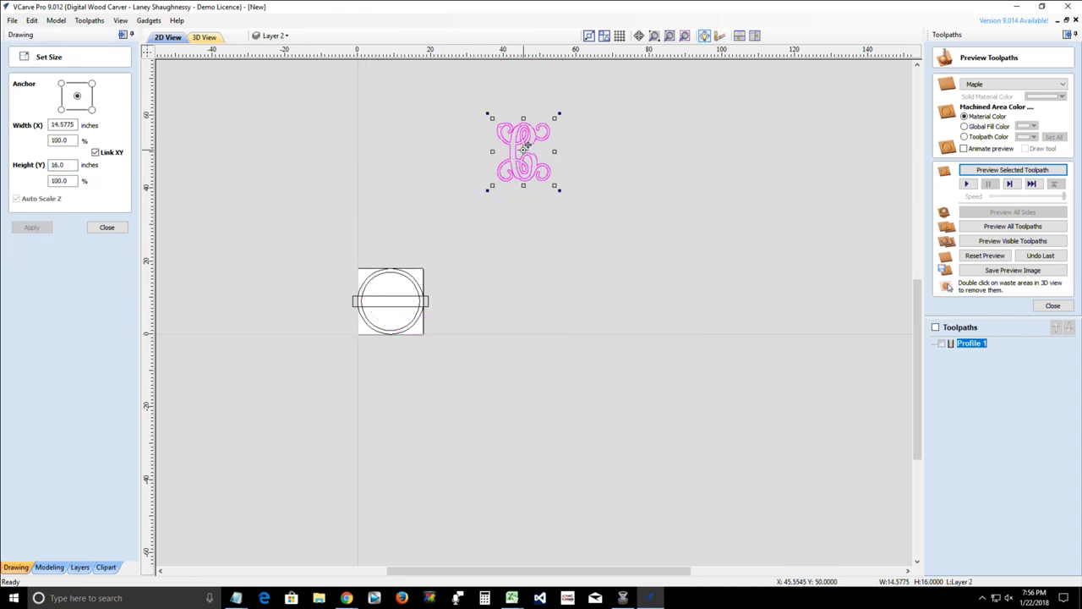
{"action": "left_click_drag", "start_coordinate": [525, 146], "coordinate": [392, 302]}
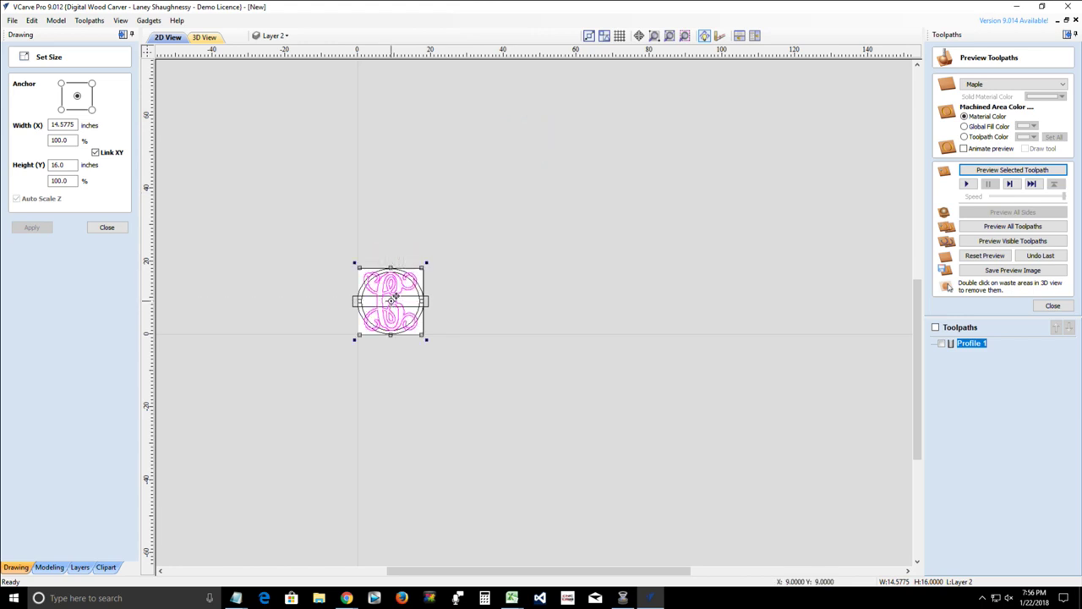
{"action": "left_click", "coordinate": [104, 228]}
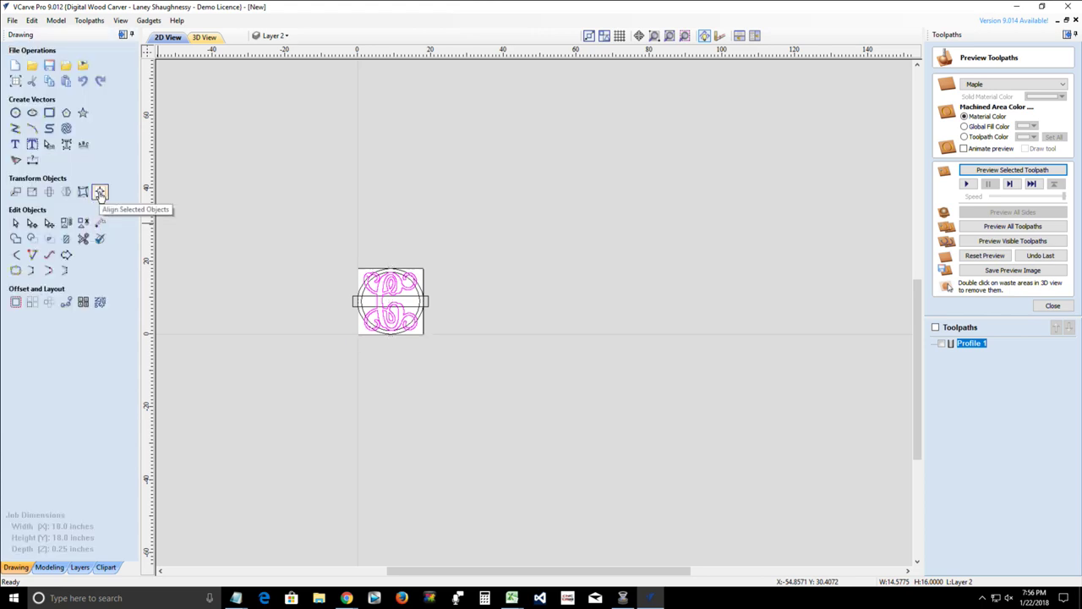
{"action": "left_click", "coordinate": [100, 193]}
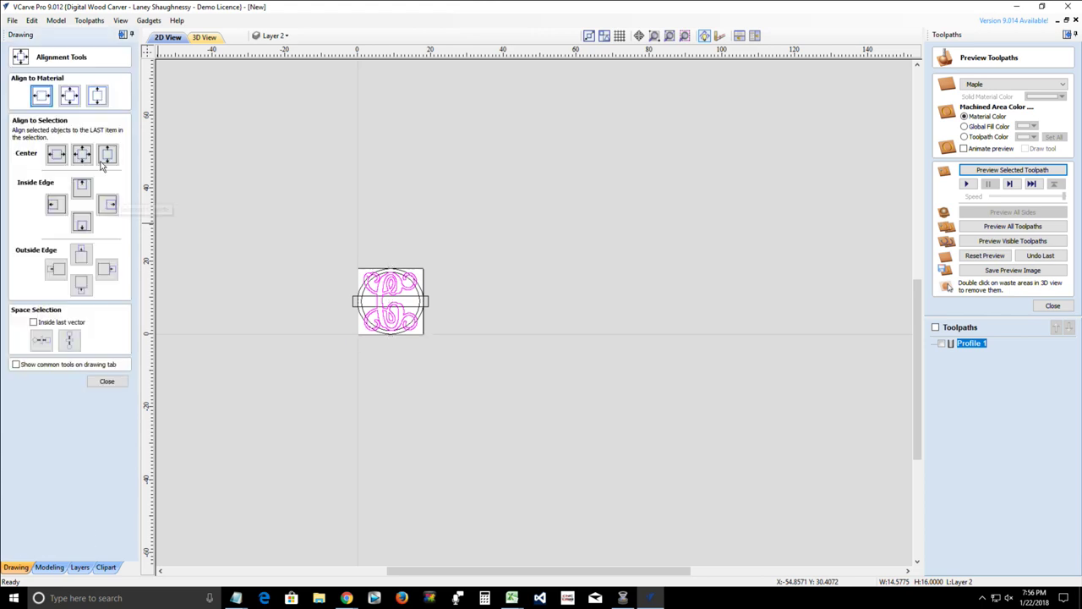
{"action": "left_click", "coordinate": [106, 381]}
- Drag the monogram's corner handle to shrink it to about 12.17 by 13.36 inches
{"action": "scroll", "coordinate": [346, 288], "scroll_direction": "up", "scroll_amount": 5}
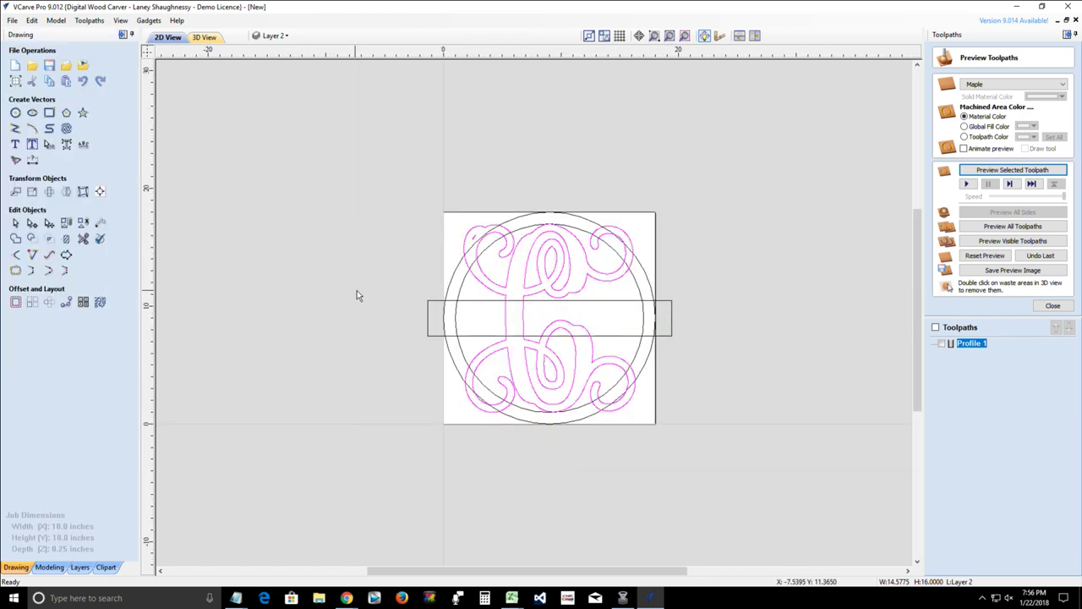
{"action": "scroll", "coordinate": [358, 295], "scroll_direction": "up", "scroll_amount": 5}
{"action": "scroll", "coordinate": [853, 298], "scroll_direction": "up", "scroll_amount": 1}
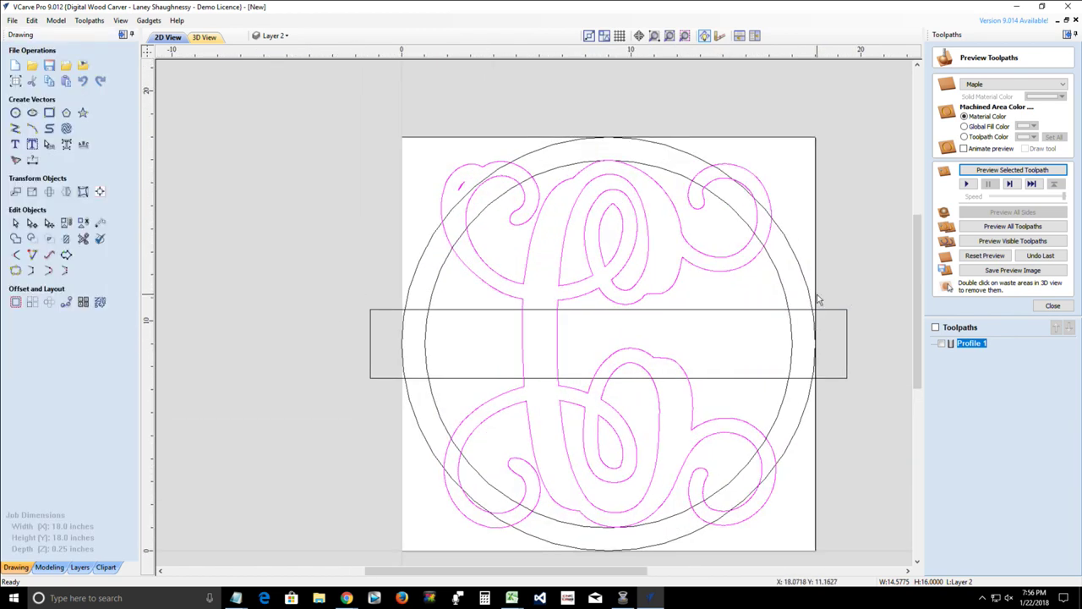
{"action": "scroll", "coordinate": [597, 299], "scroll_direction": "down", "scroll_amount": 4}
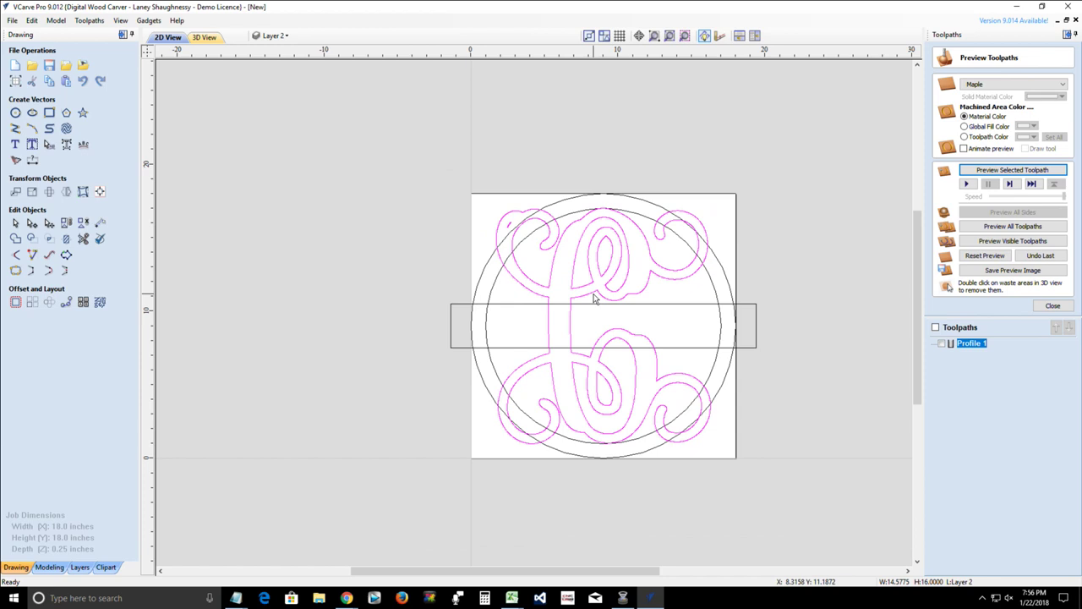
{"action": "left_click", "coordinate": [512, 210]}
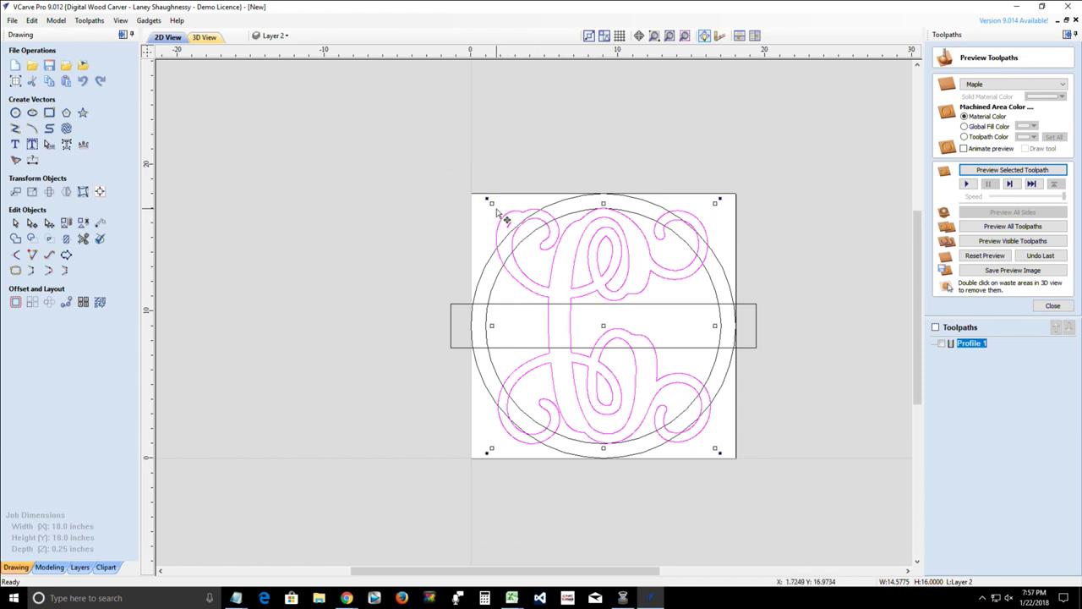
{"action": "left_click", "coordinate": [493, 208]}
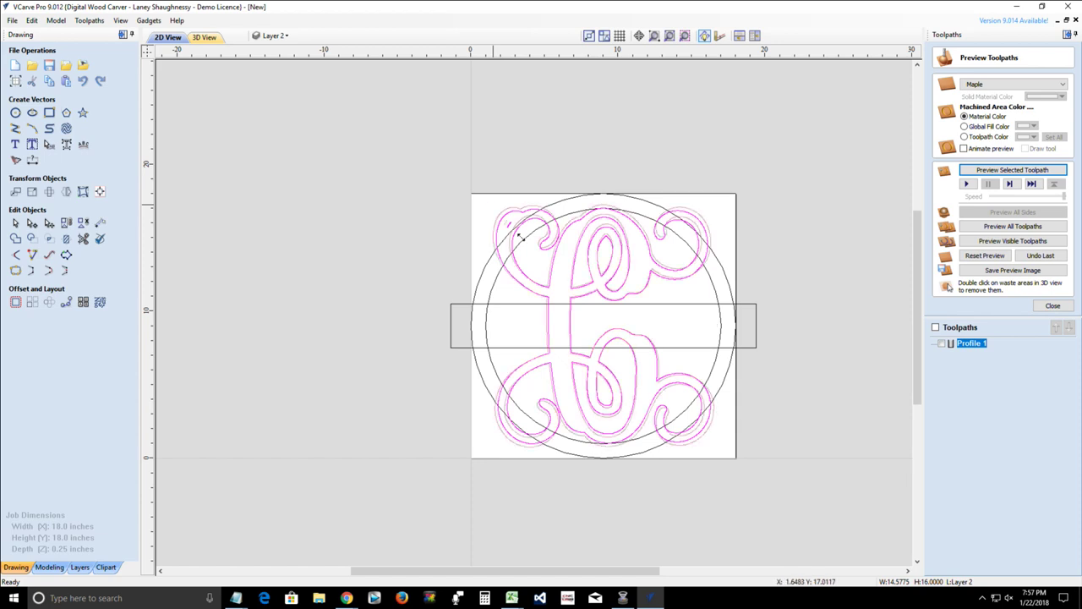
{"action": "left_click_drag", "start_coordinate": [520, 237], "coordinate": [521, 236]}
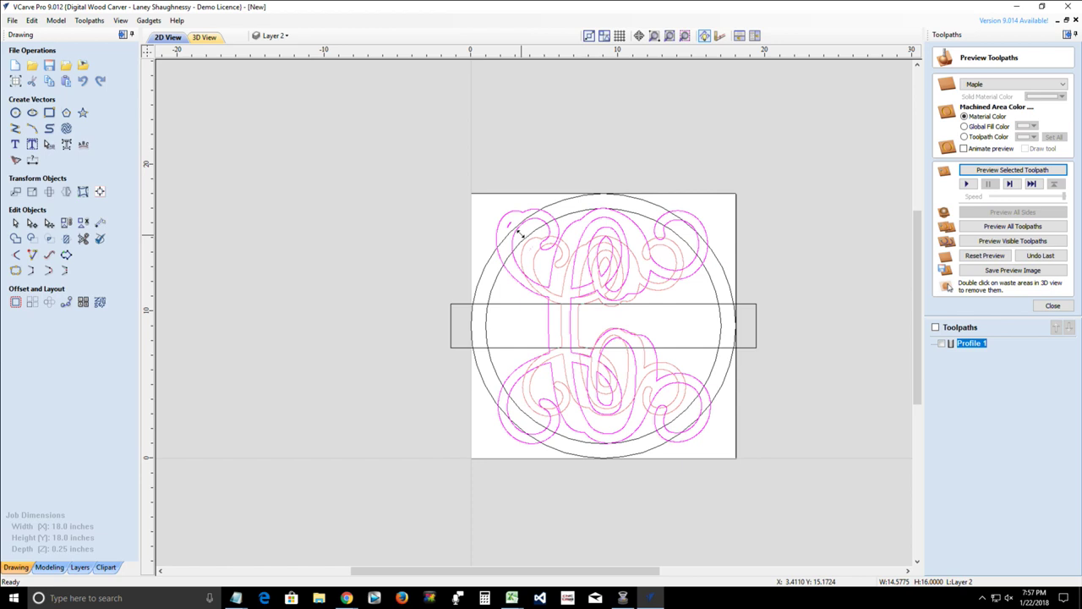
{"action": "left_click_drag", "start_coordinate": [520, 233], "coordinate": [509, 216]}
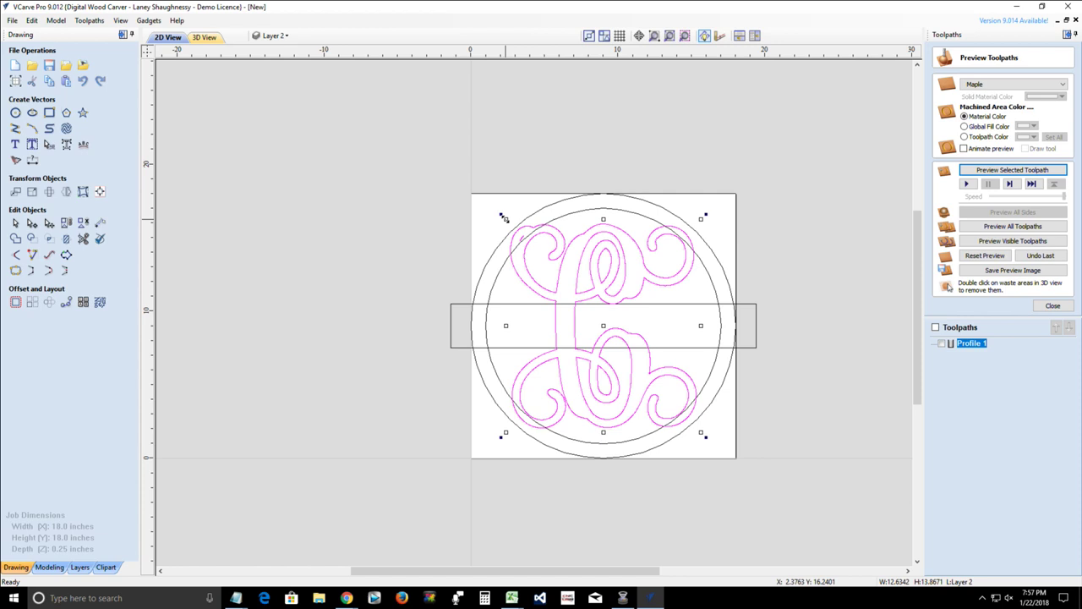
{"action": "left_click_drag", "start_coordinate": [504, 217], "coordinate": [509, 222]}
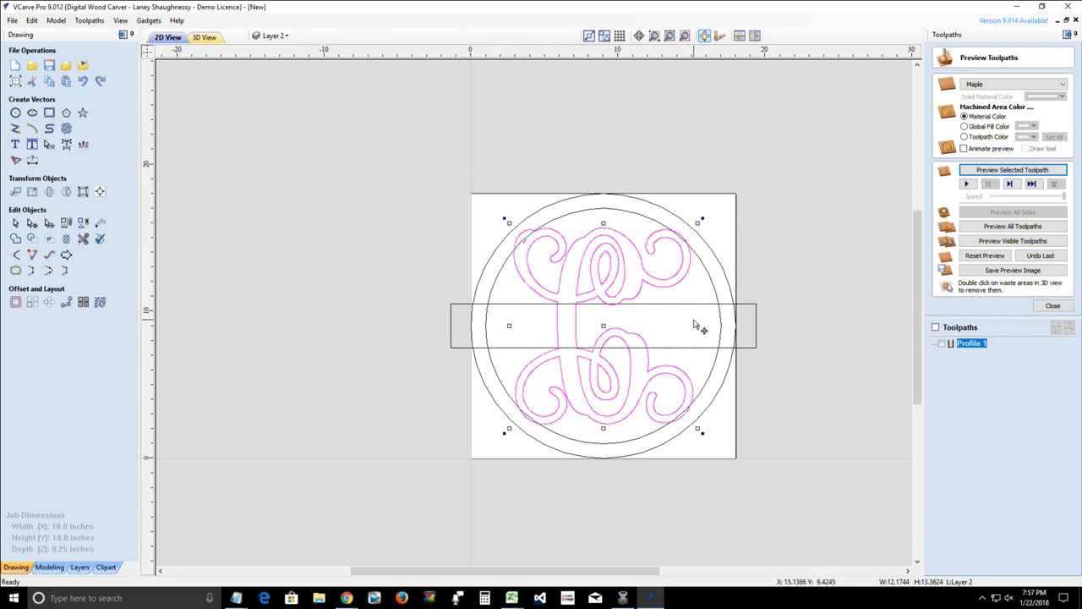
{"action": "scroll", "coordinate": [561, 338], "scroll_direction": "up", "scroll_amount": 4}
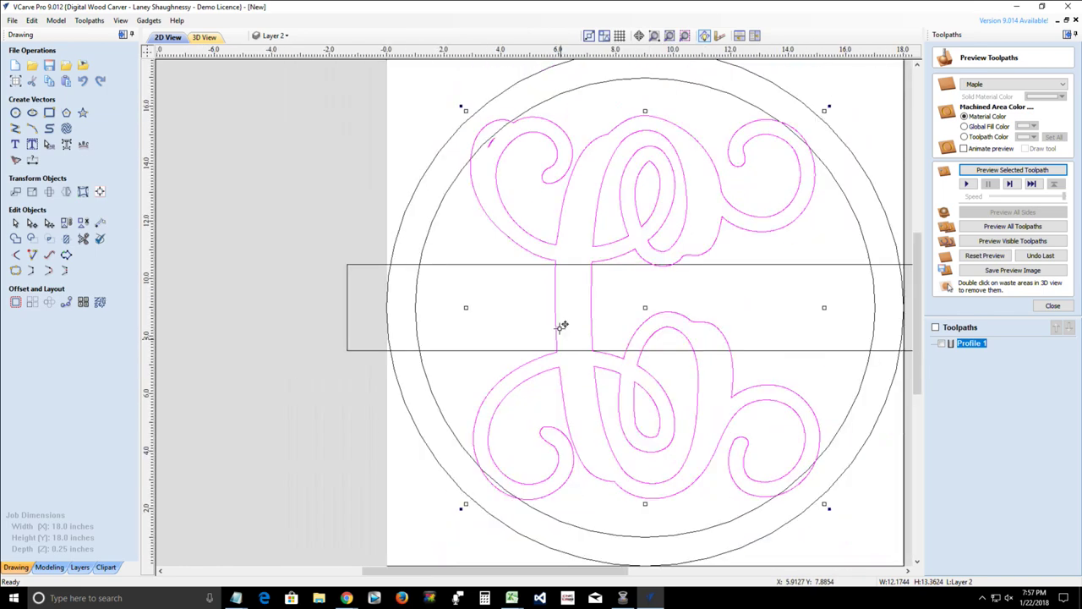
{"action": "scroll", "coordinate": [561, 326], "scroll_direction": "down", "scroll_amount": 4}
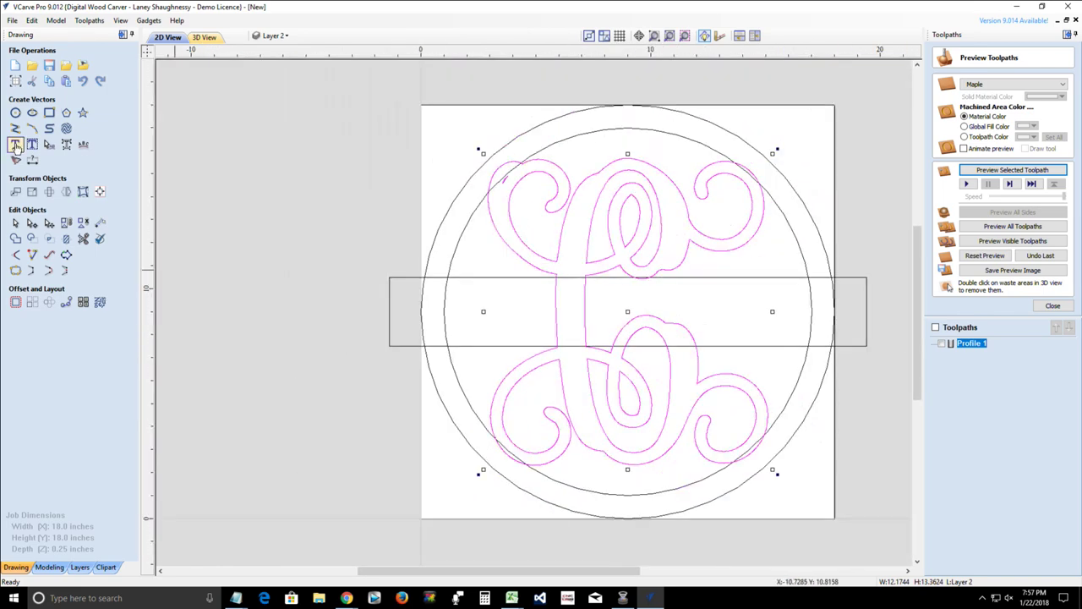
- Offset the banner rectangle inwards by 0.25 inch with sharp corners
{"action": "left_click", "coordinate": [400, 277]}
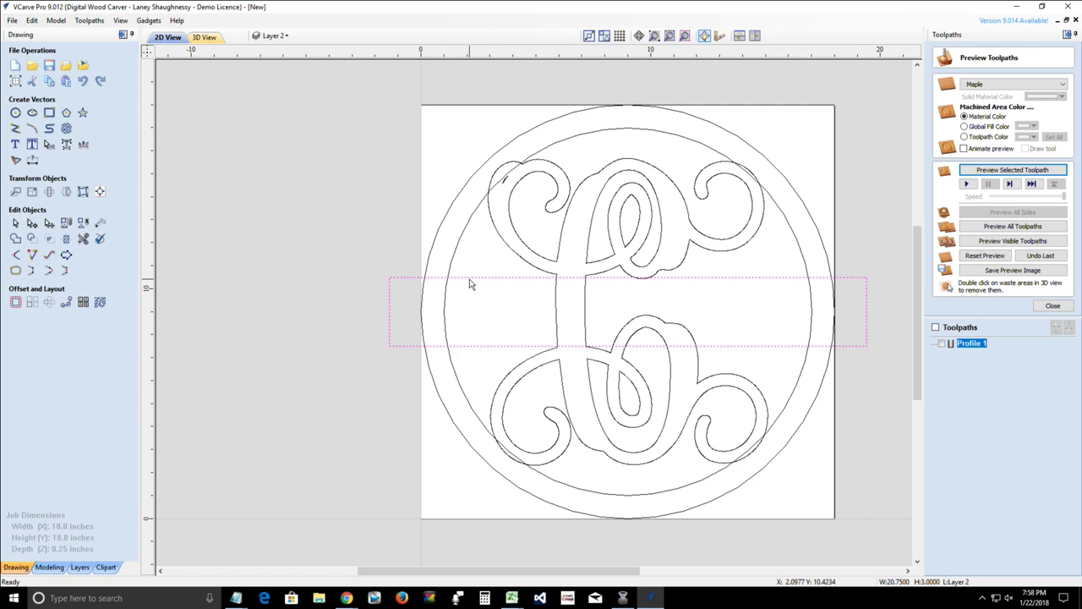
{"action": "left_click", "coordinate": [15, 302]}
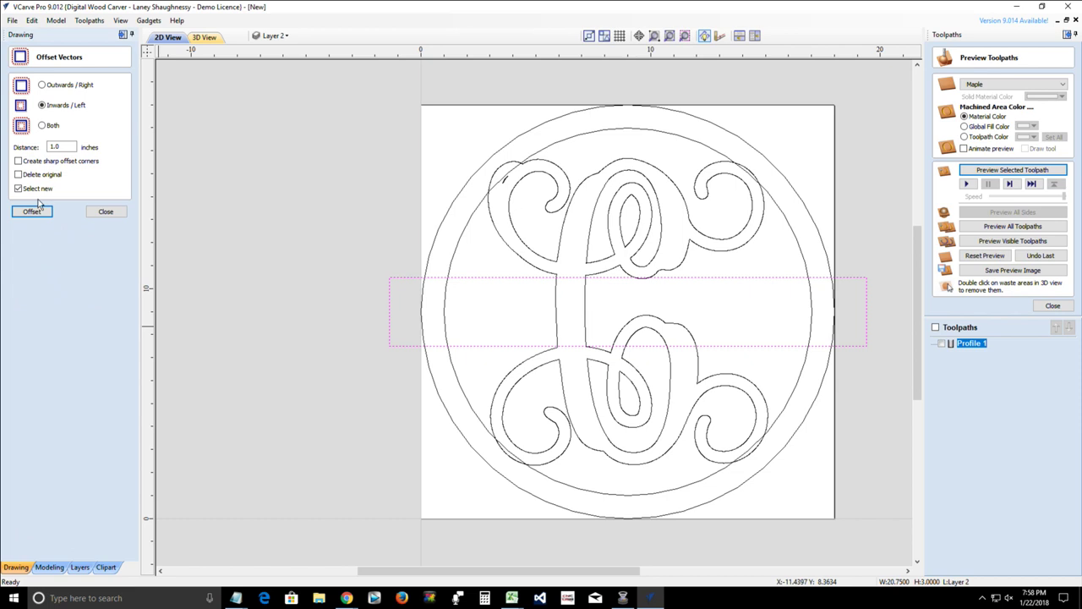
{"action": "double_click", "coordinate": [58, 147]}
{"action": "type", "text": ".25"}
{"action": "left_click", "coordinate": [30, 212]}
{"action": "left_click", "coordinate": [18, 162]}
{"action": "left_click", "coordinate": [30, 212]}
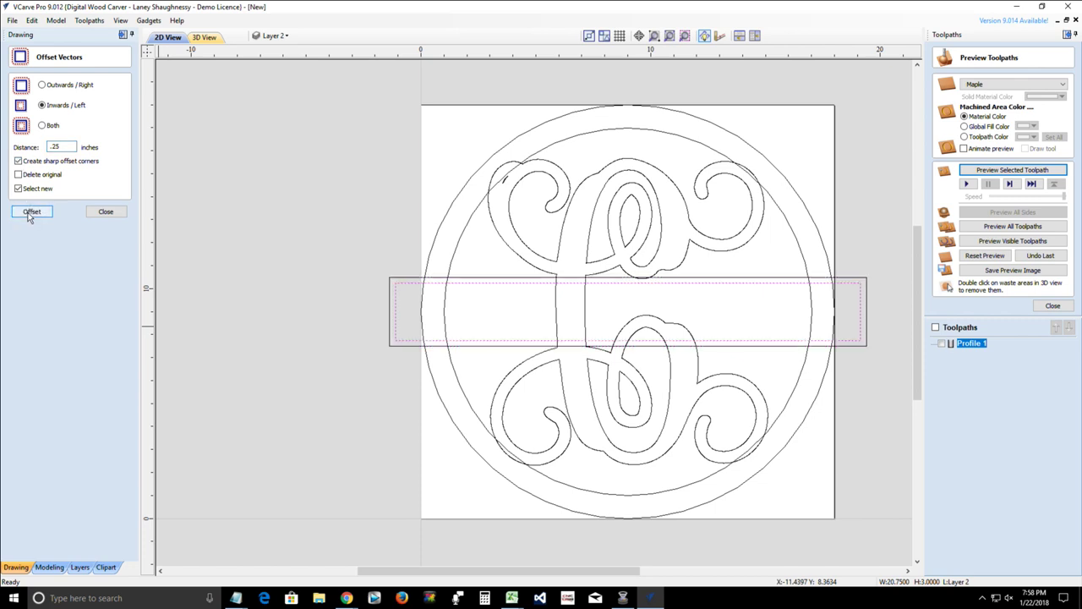
{"action": "left_click", "coordinate": [105, 211]}
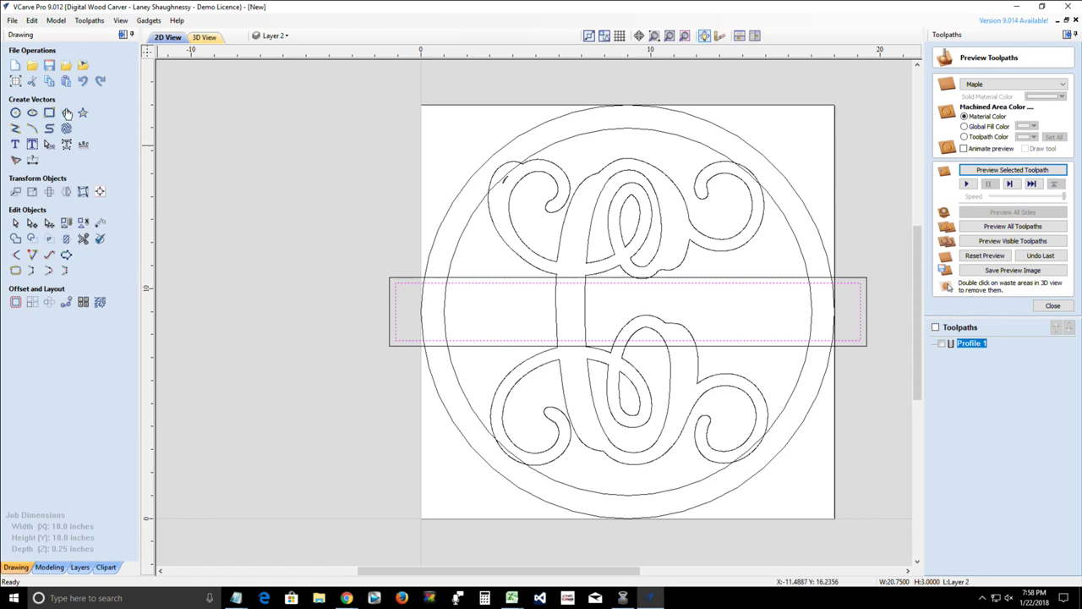
- Start Auto Layout Text in the inset banner with the word CHAMBERS
{"action": "left_click", "coordinate": [31, 146]}
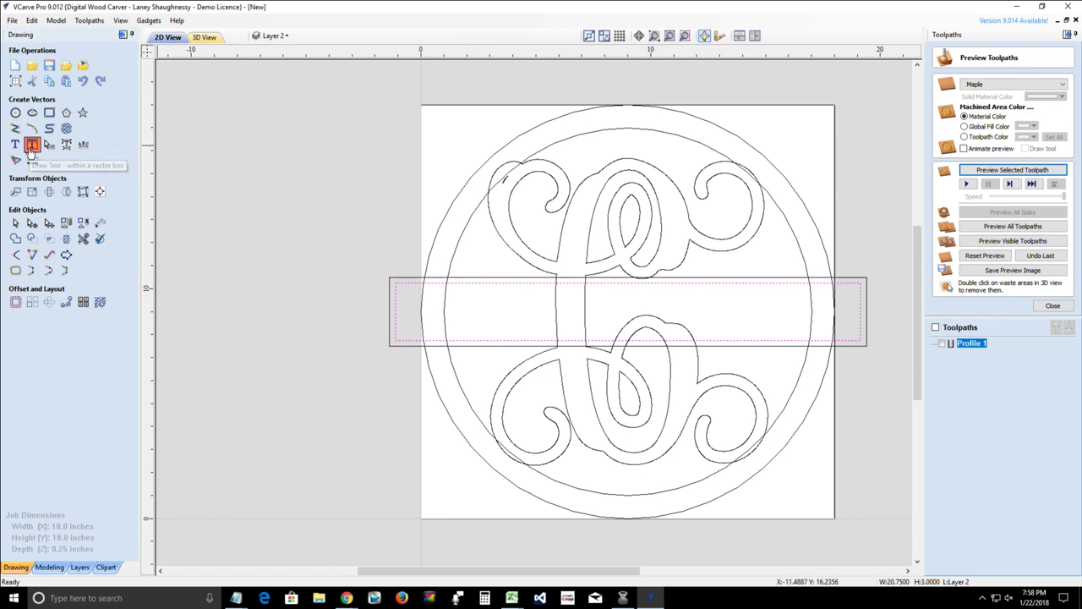
{"action": "left_click", "coordinate": [31, 145]}
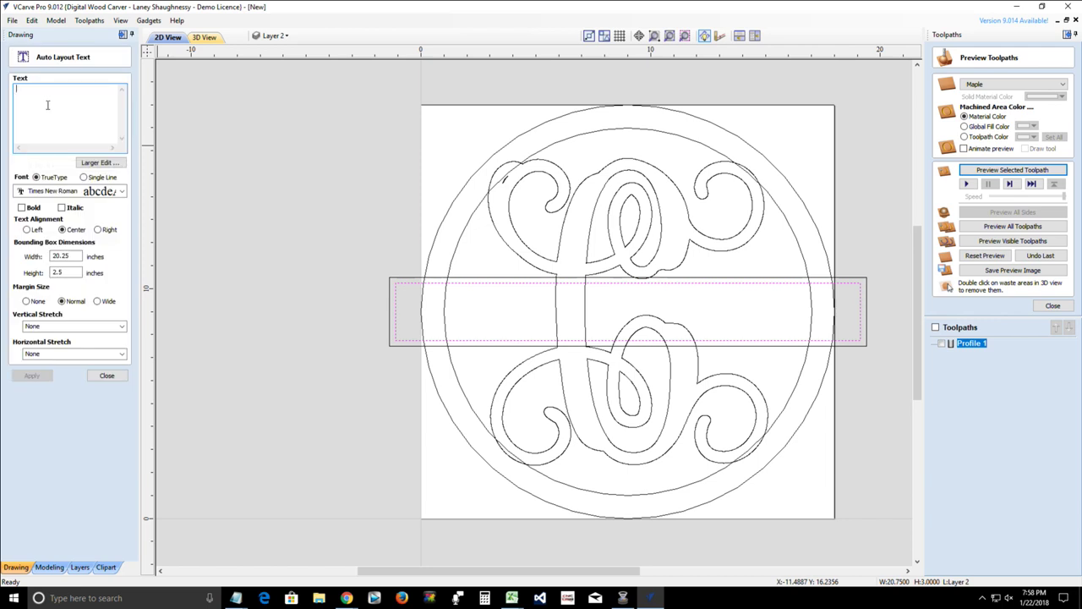
{"action": "type", "text": "CHAMBERS"}
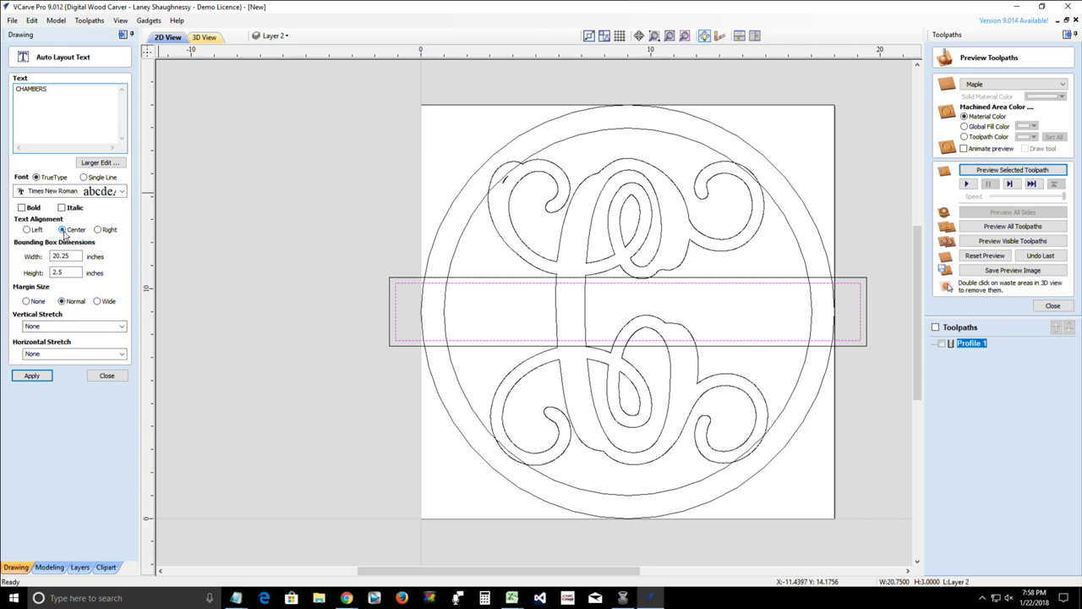
- Fit CHAMBERS to 20.25 by 2.5 inches using Stretch Characters and no margin
{"action": "left_click", "coordinate": [122, 329]}
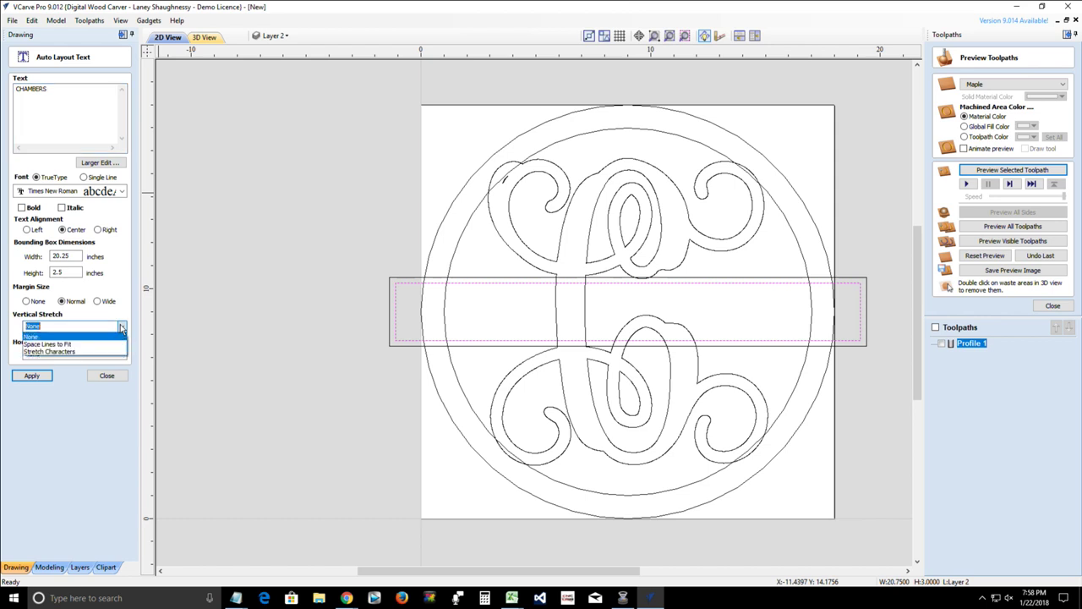
{"action": "left_click", "coordinate": [66, 353]}
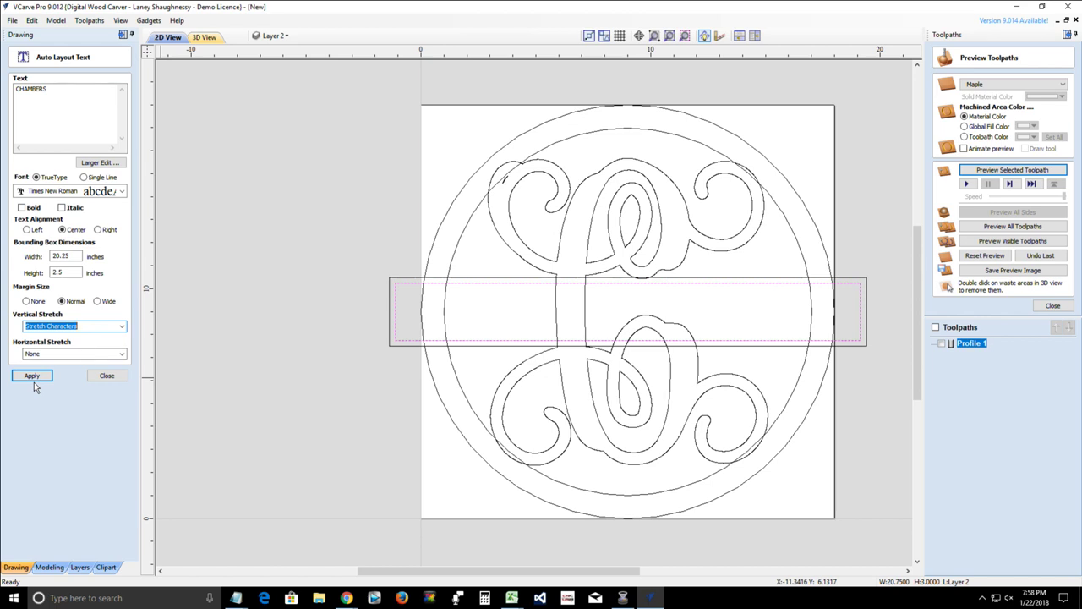
{"action": "left_click", "coordinate": [28, 302]}
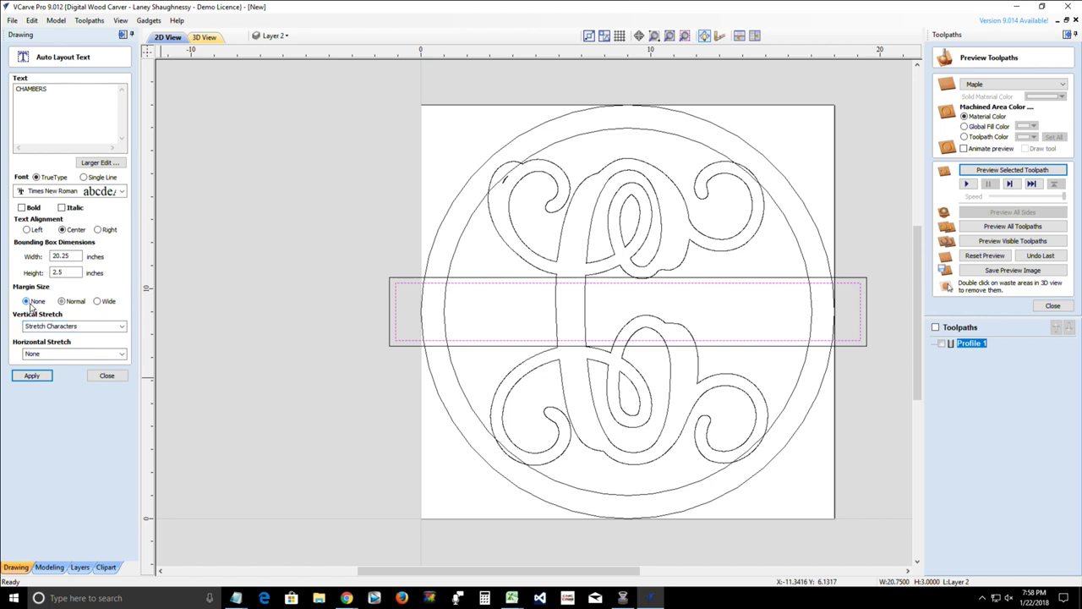
{"action": "left_click", "coordinate": [32, 375]}
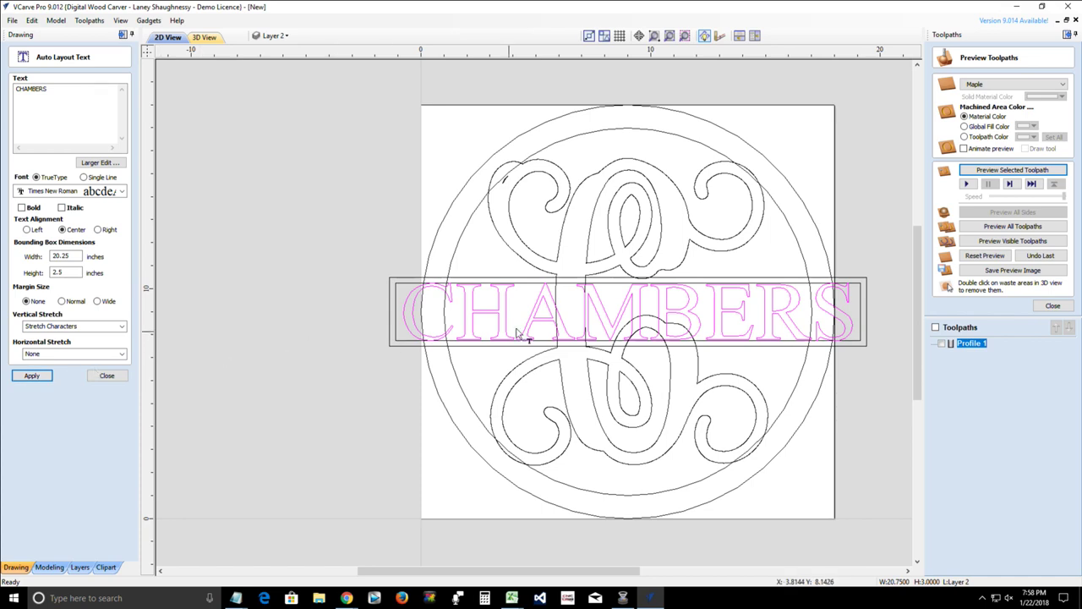
{"action": "scroll", "coordinate": [535, 303], "scroll_direction": "up", "scroll_amount": 3}
{"action": "scroll", "coordinate": [536, 302], "scroll_direction": "up", "scroll_amount": 1}
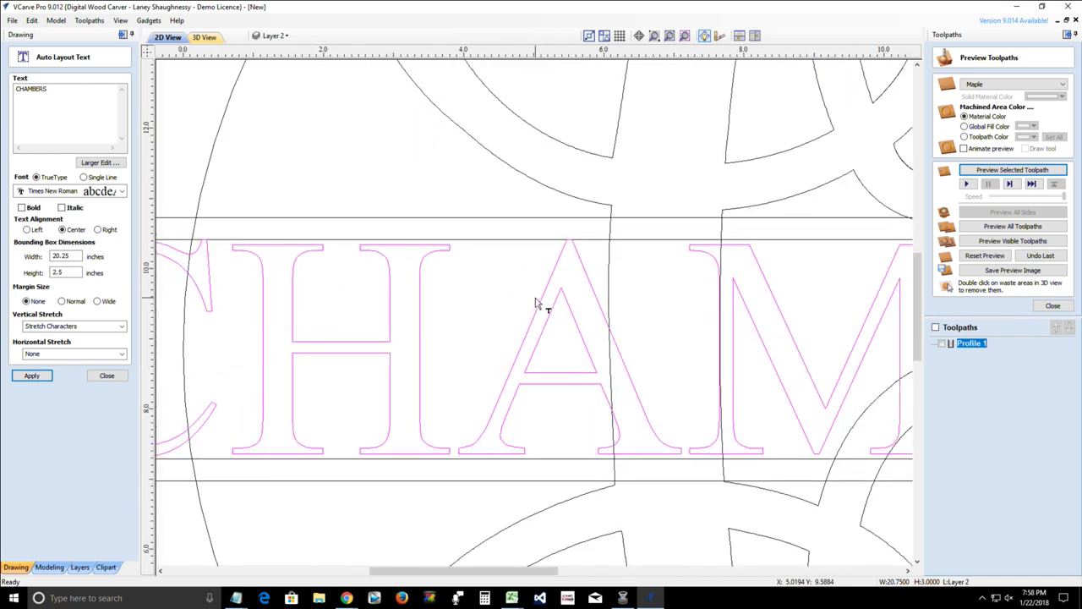
{"action": "scroll", "coordinate": [536, 303], "scroll_direction": "down", "scroll_amount": 4}
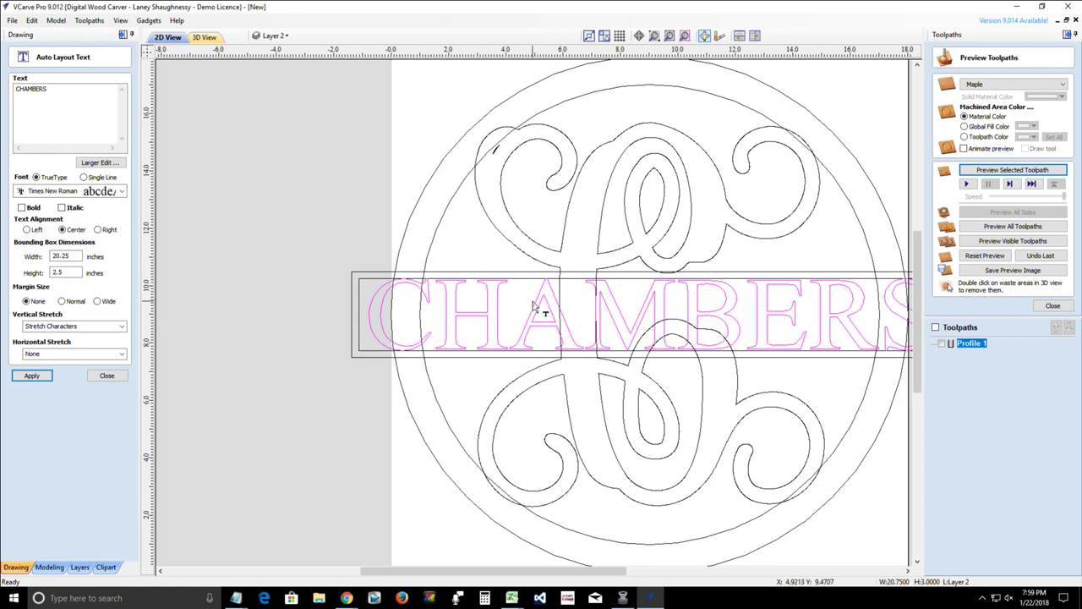
{"action": "scroll", "coordinate": [535, 306], "scroll_direction": "down", "scroll_amount": 1}
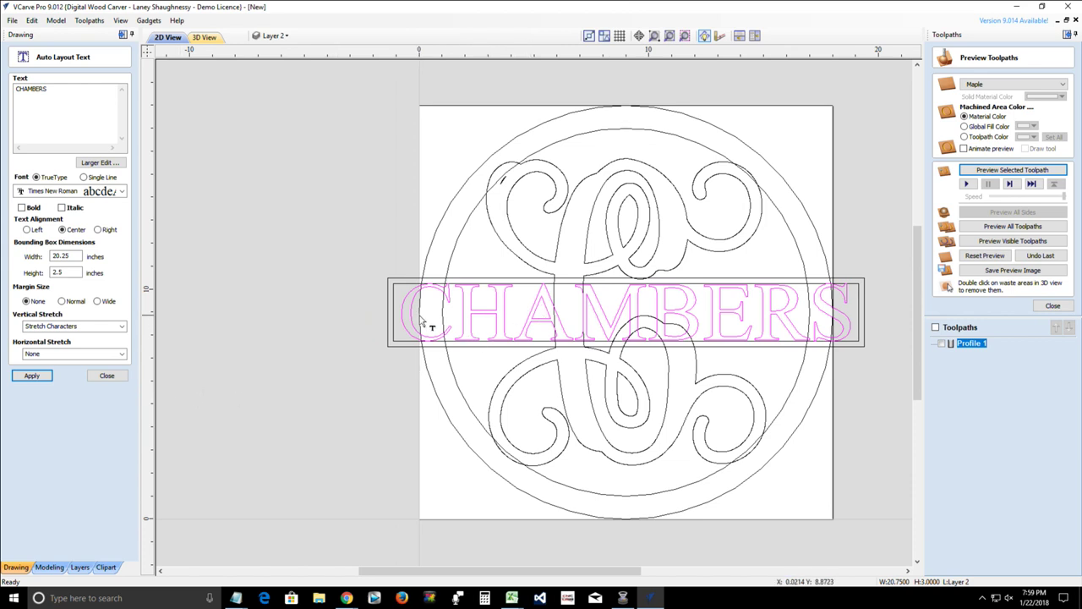
{"action": "left_click", "coordinate": [99, 377]}
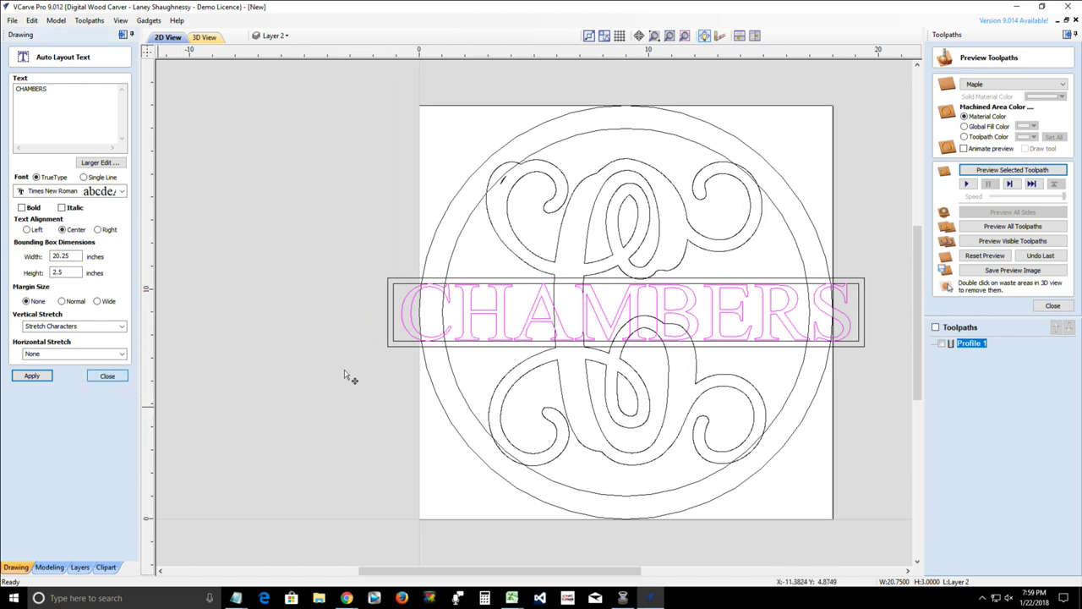
- Narrow CHAMBERS to about 15.65 inches wide and make it slightly taller
{"action": "left_click", "coordinate": [406, 307]}
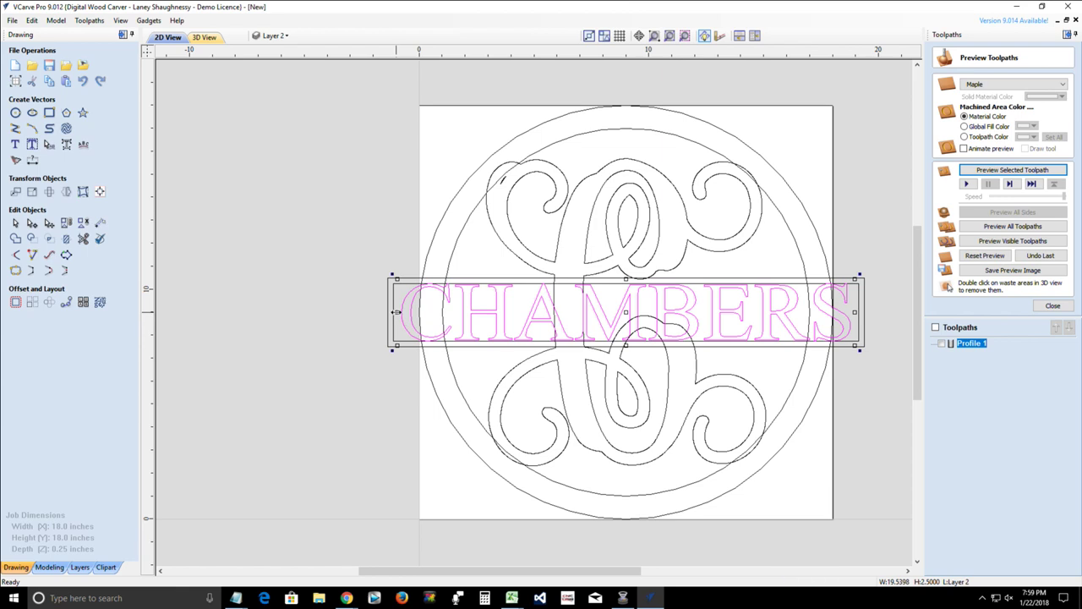
{"action": "left_click_drag", "start_coordinate": [395, 312], "coordinate": [438, 314]}
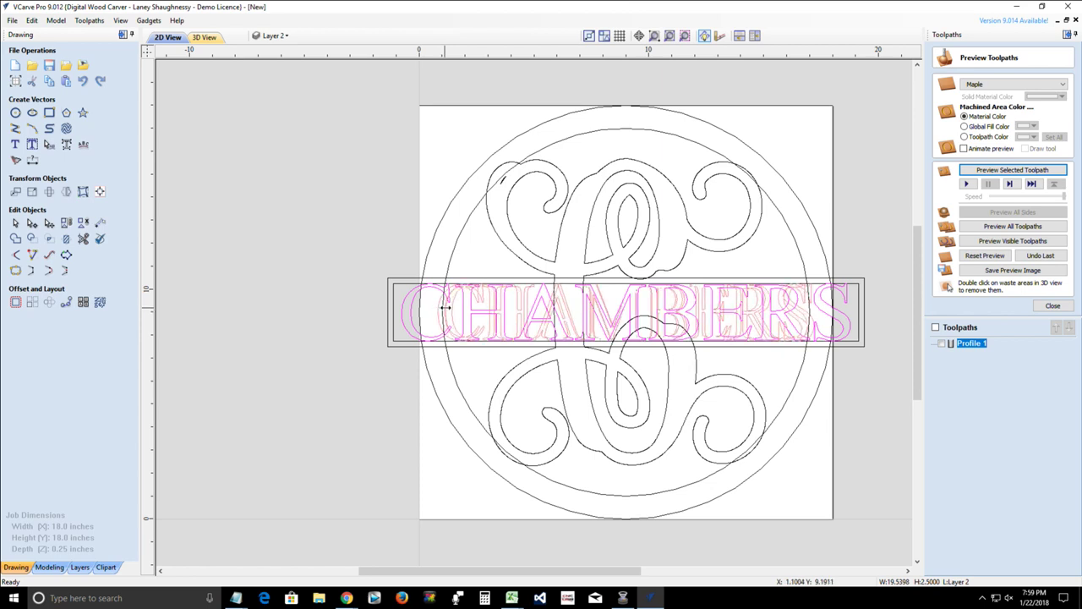
{"action": "left_click", "coordinate": [443, 308]}
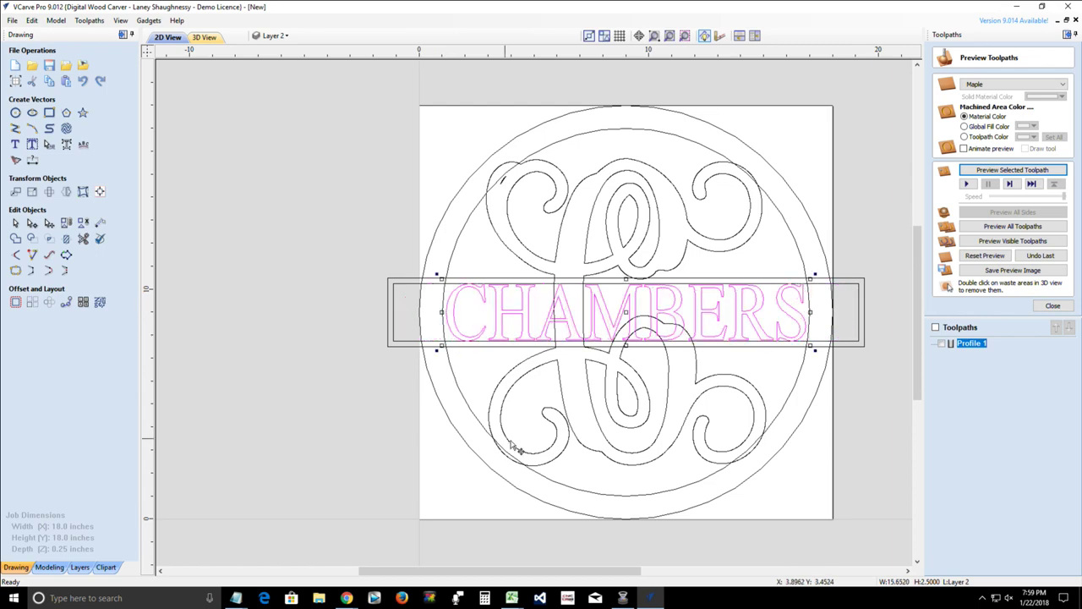
{"action": "scroll", "coordinate": [628, 294], "scroll_direction": "up", "scroll_amount": 3}
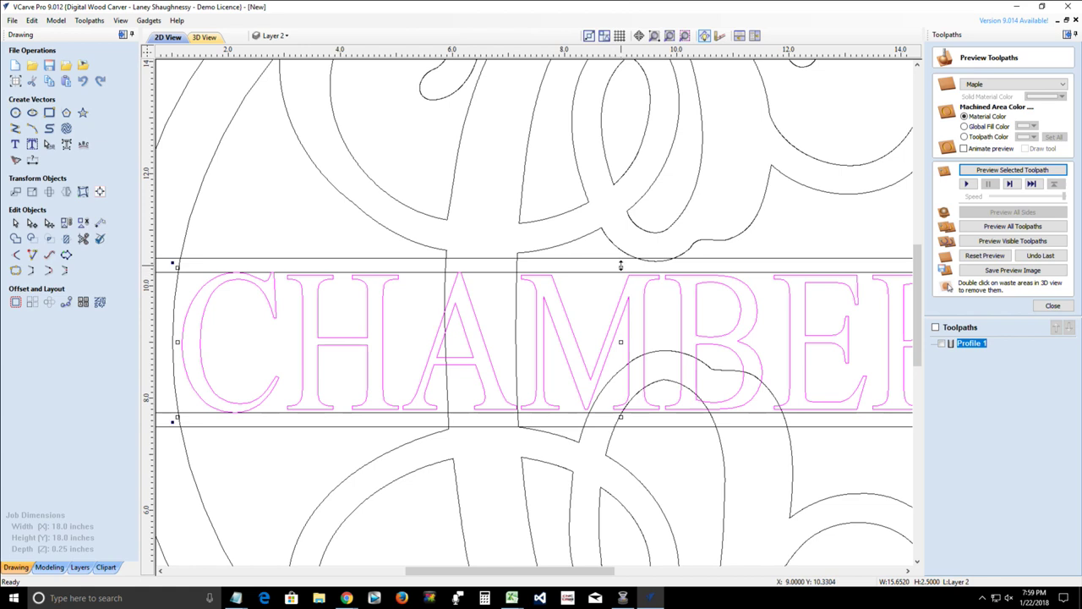
{"action": "left_click_drag", "start_coordinate": [621, 268], "coordinate": [622, 269]}
{"action": "scroll", "coordinate": [622, 269], "scroll_direction": "down", "scroll_amount": 4}
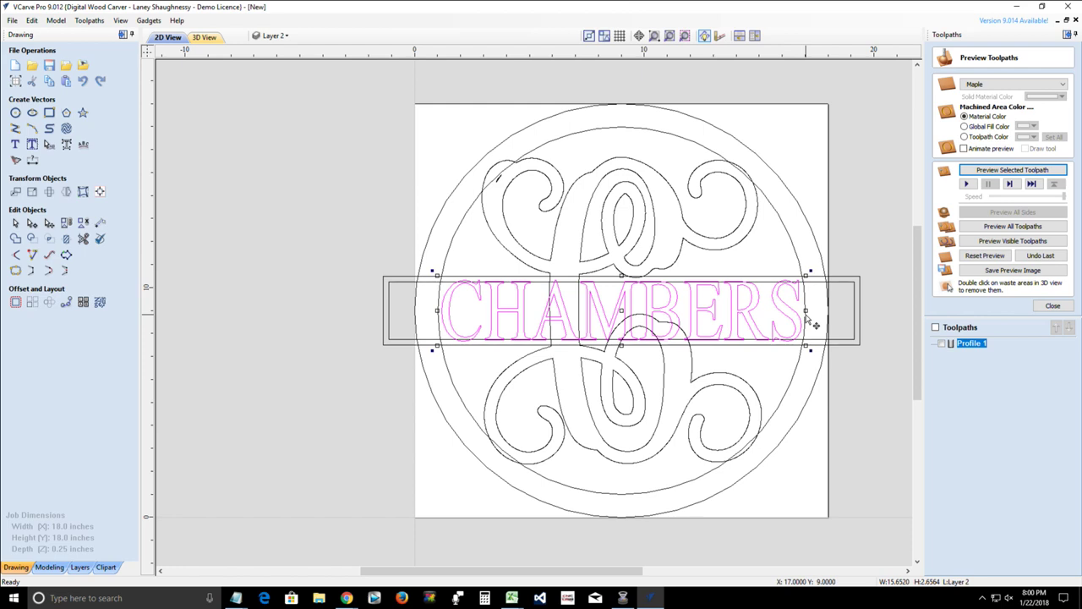
{"action": "left_click", "coordinate": [850, 289]}
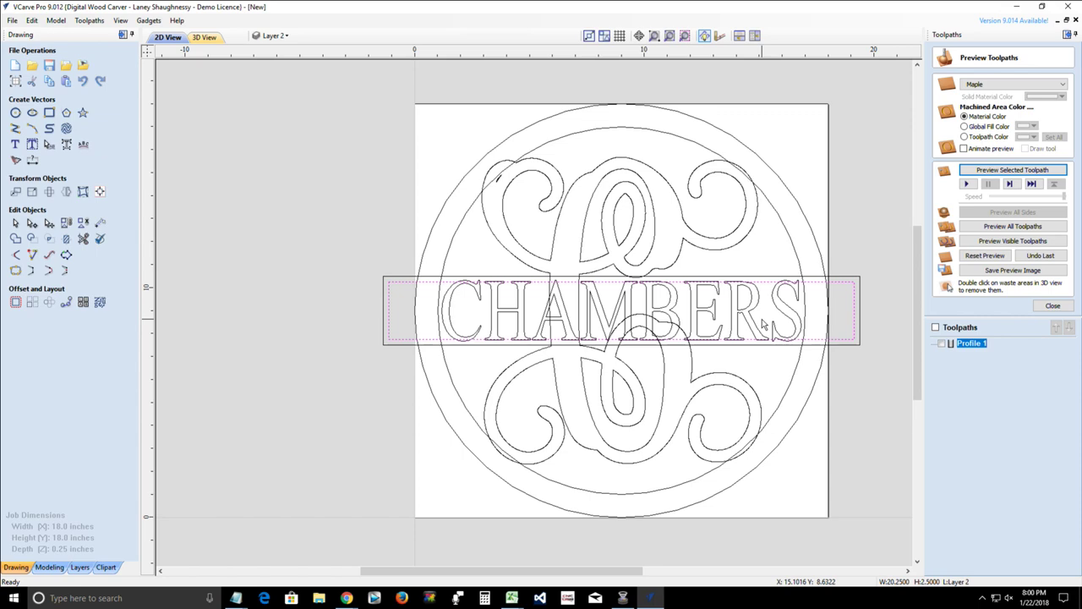
- Drag the top of the CHAMBERS lettering down to the banner's inner edge
{"action": "scroll", "coordinate": [463, 334], "scroll_direction": "up", "scroll_amount": 4}
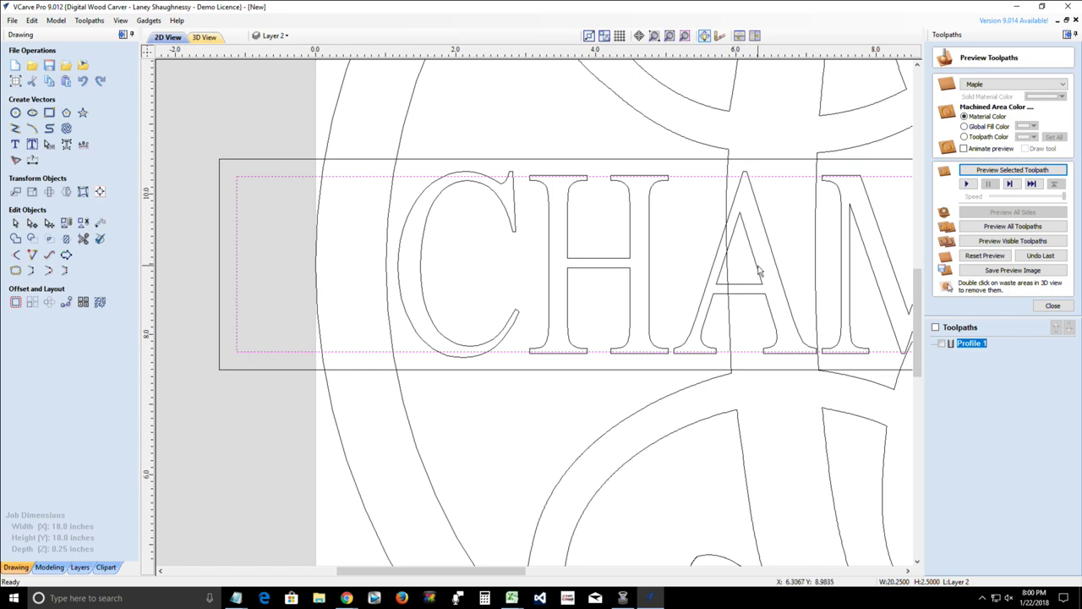
{"action": "scroll", "coordinate": [530, 182], "scroll_direction": "up", "scroll_amount": 2}
{"action": "scroll", "coordinate": [573, 190], "scroll_direction": "up", "scroll_amount": 2}
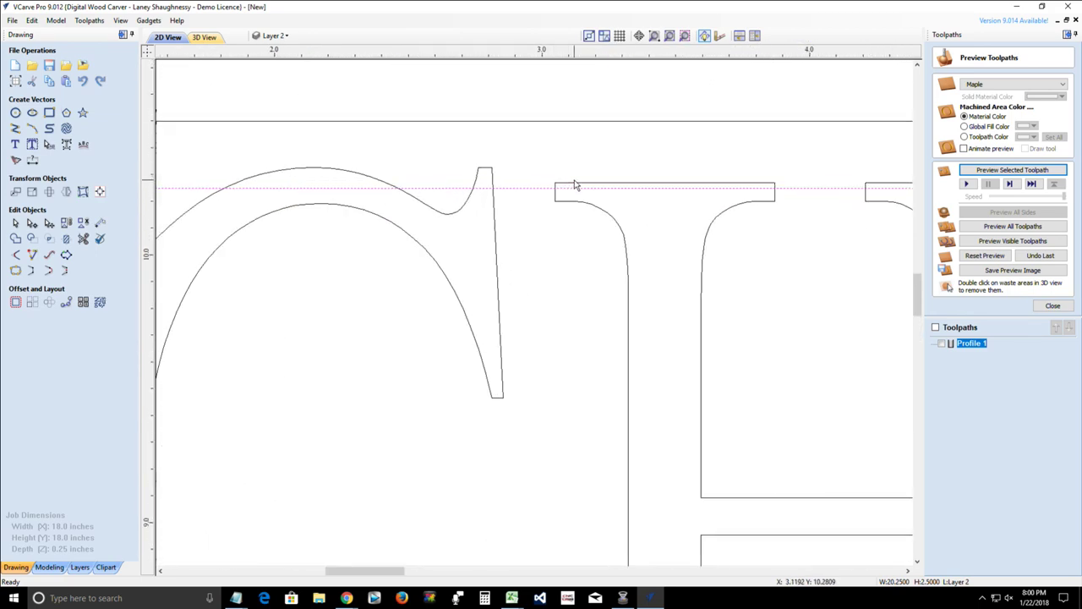
{"action": "left_click", "coordinate": [575, 187]}
{"action": "scroll", "coordinate": [575, 187], "scroll_direction": "down", "scroll_amount": 6}
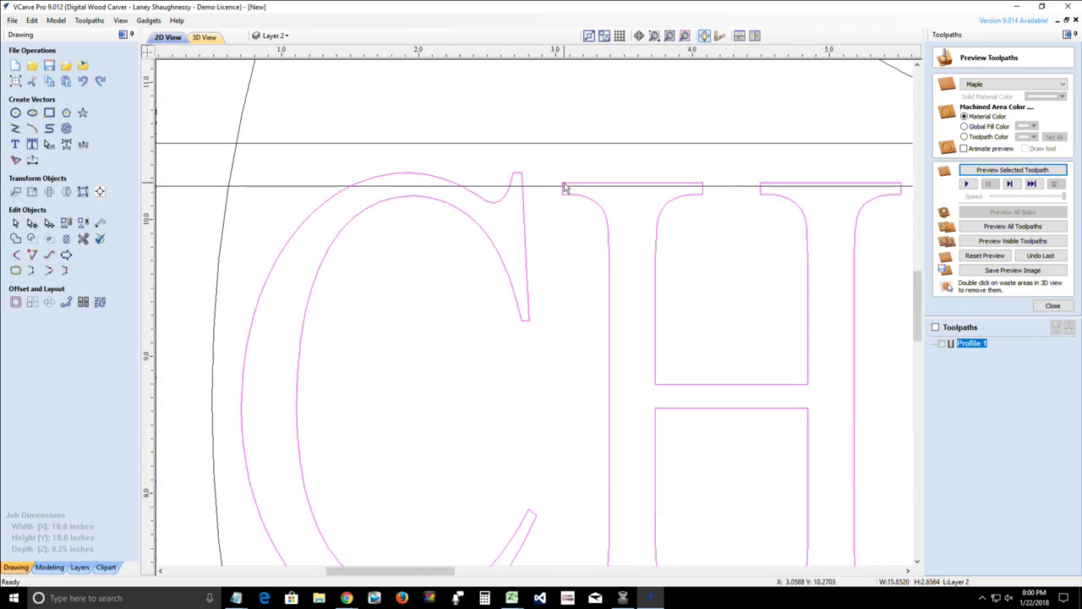
{"action": "scroll", "coordinate": [741, 193], "scroll_direction": "down", "scroll_amount": 4}
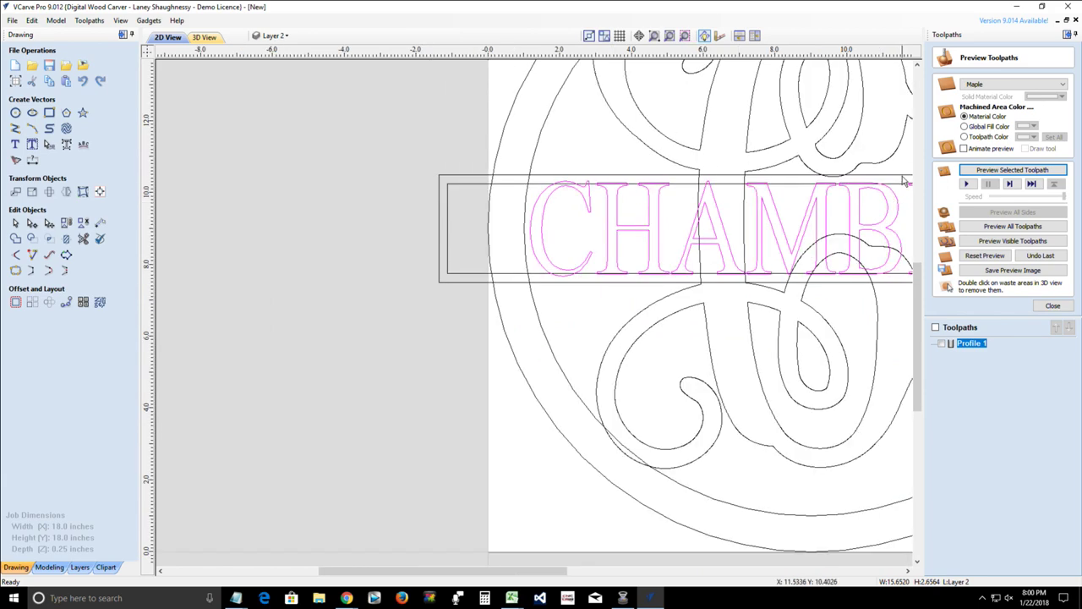
{"action": "scroll", "coordinate": [715, 188], "scroll_direction": "up", "scroll_amount": 5}
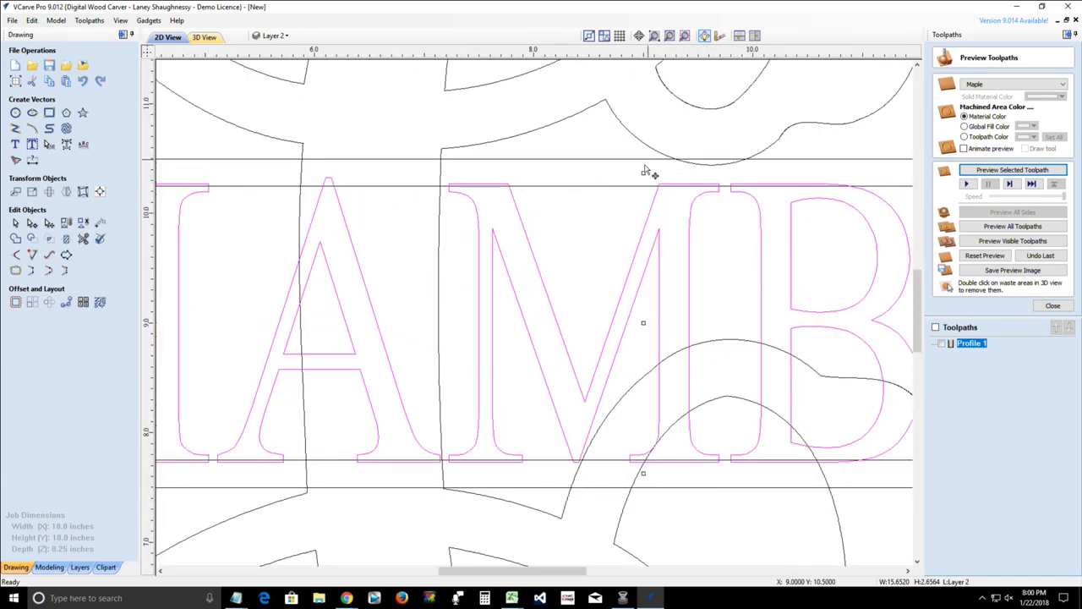
{"action": "scroll", "coordinate": [642, 177], "scroll_direction": "up", "scroll_amount": 2}
{"action": "scroll", "coordinate": [643, 178], "scroll_direction": "up", "scroll_amount": 2}
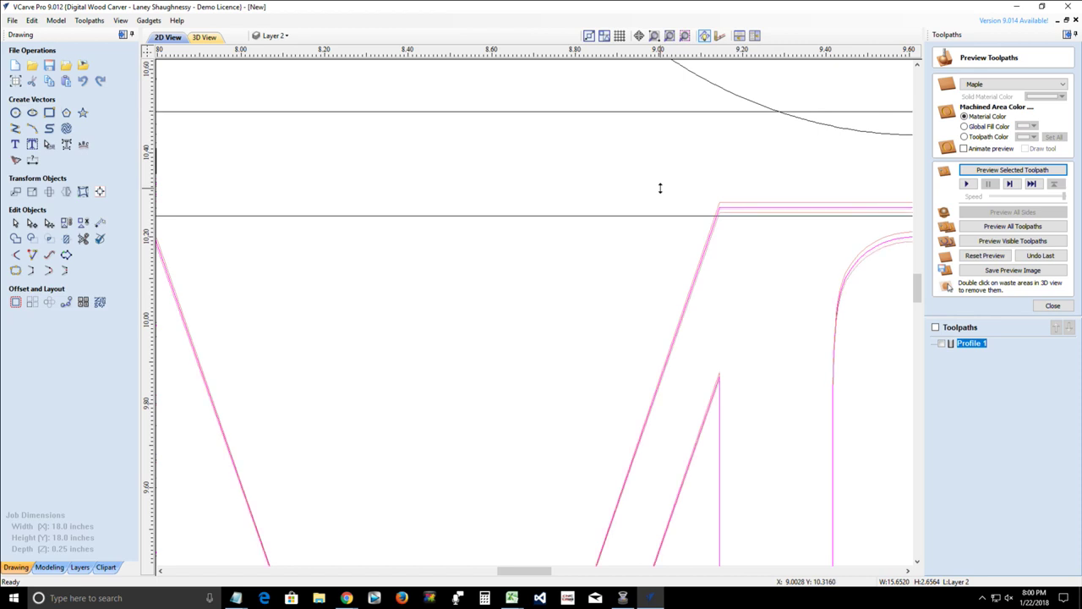
{"action": "left_click_drag", "start_coordinate": [660, 188], "coordinate": [661, 193]}
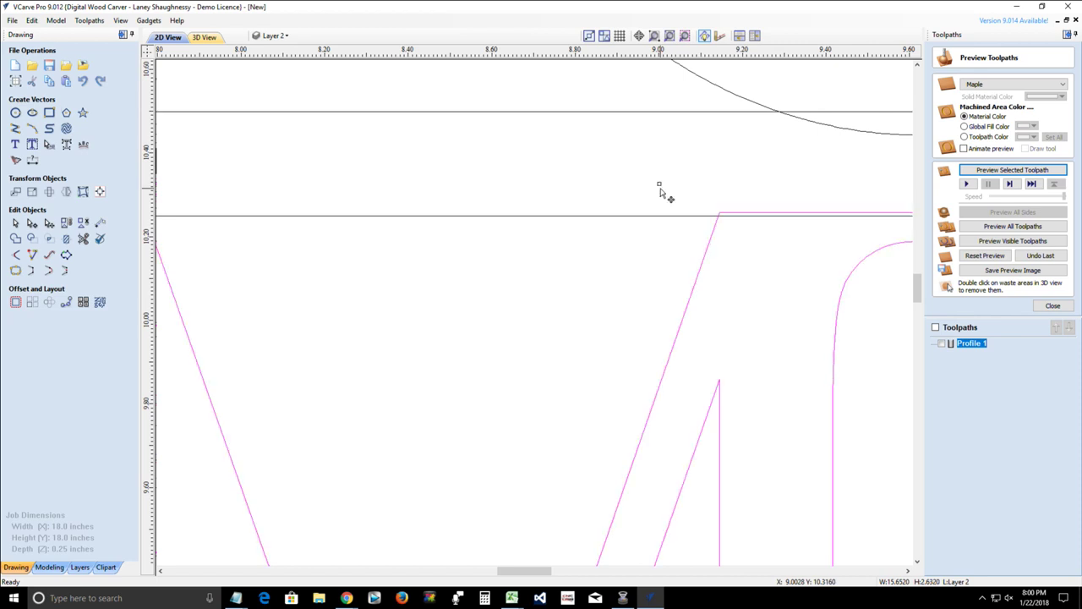
{"action": "scroll", "coordinate": [686, 227], "scroll_direction": "down", "scroll_amount": 5}
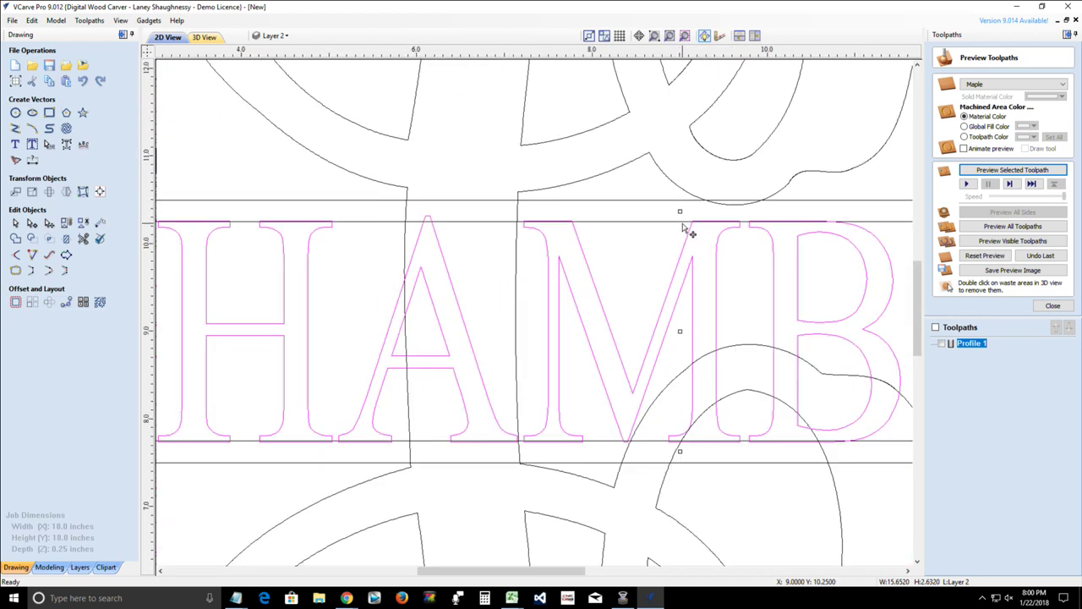
{"action": "scroll", "coordinate": [686, 228], "scroll_direction": "down", "scroll_amount": 4}
{"action": "scroll", "coordinate": [552, 312], "scroll_direction": "up", "scroll_amount": 3}
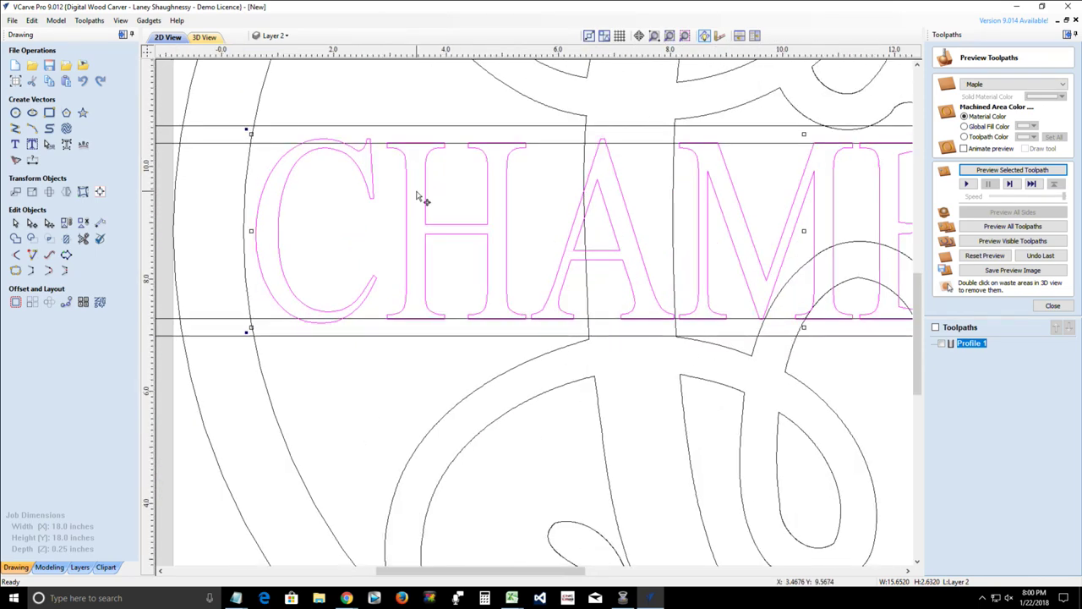
{"action": "scroll", "coordinate": [419, 190], "scroll_direction": "down", "scroll_amount": 3}
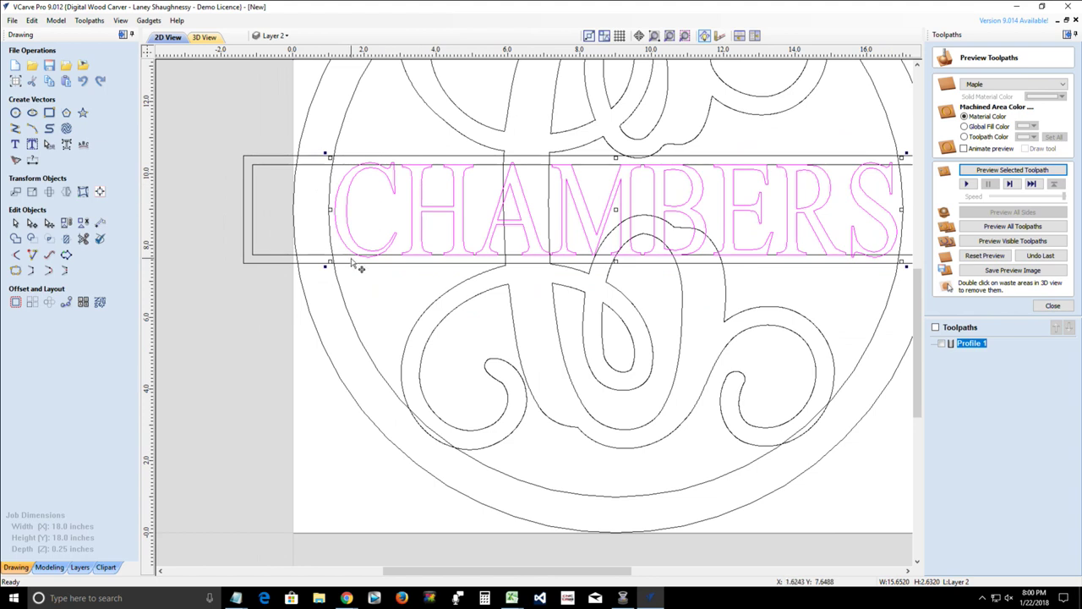
- Deselect the lettering and select the inner banner rectangle
{"action": "left_click", "coordinate": [380, 223]}
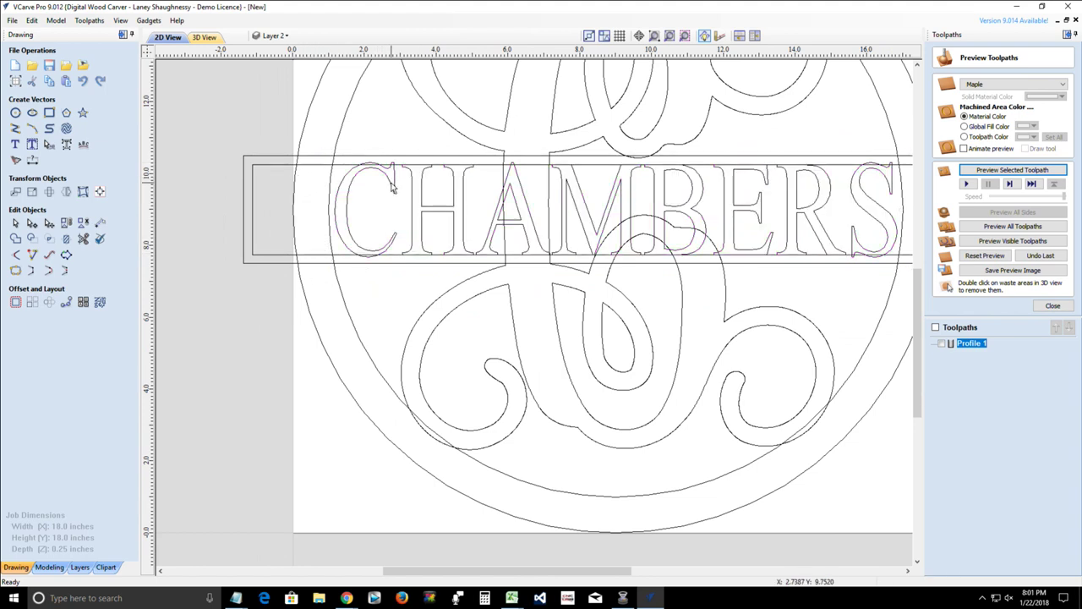
{"action": "left_click", "coordinate": [393, 185]}
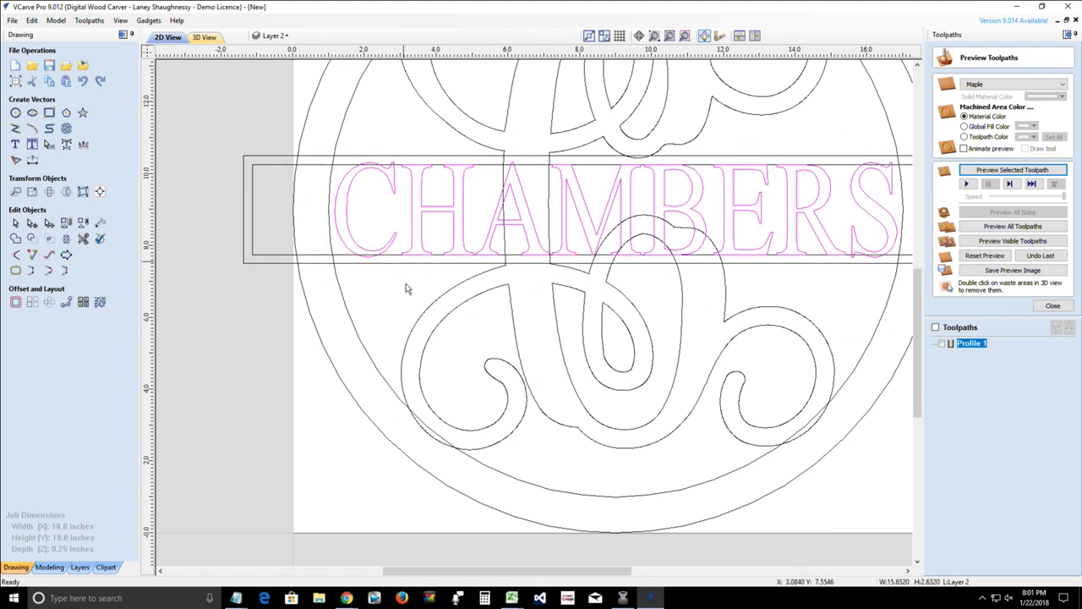
{"action": "left_click", "coordinate": [277, 170]}
{"action": "left_click", "coordinate": [278, 167]}
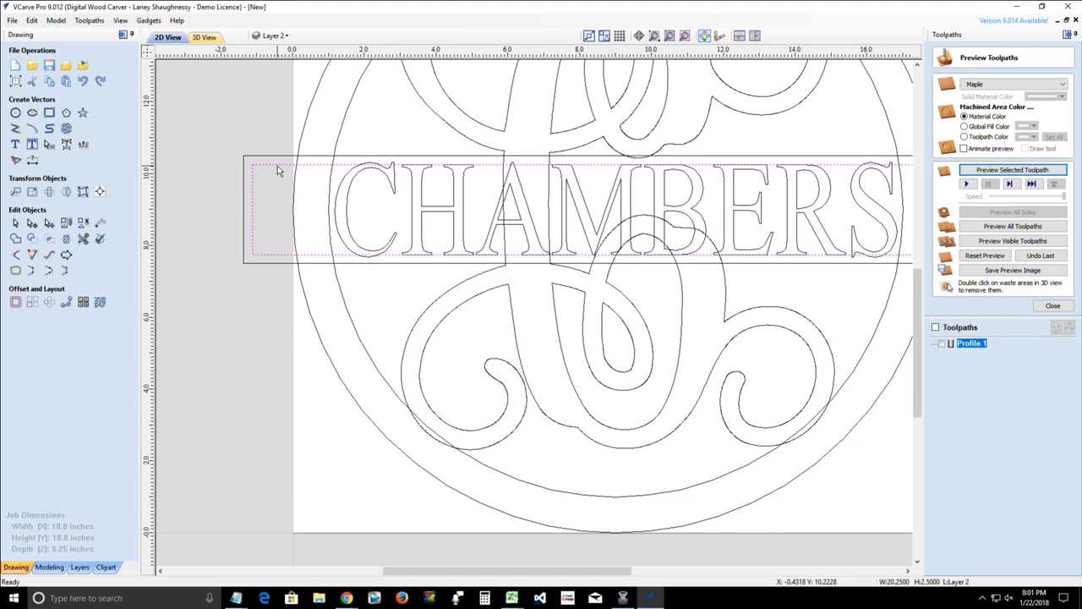
- Use Trim Objects' Clear inside boundary with the CHAMBERS text to remove the lines inside the letters
{"action": "left_click", "coordinate": [66, 240]}
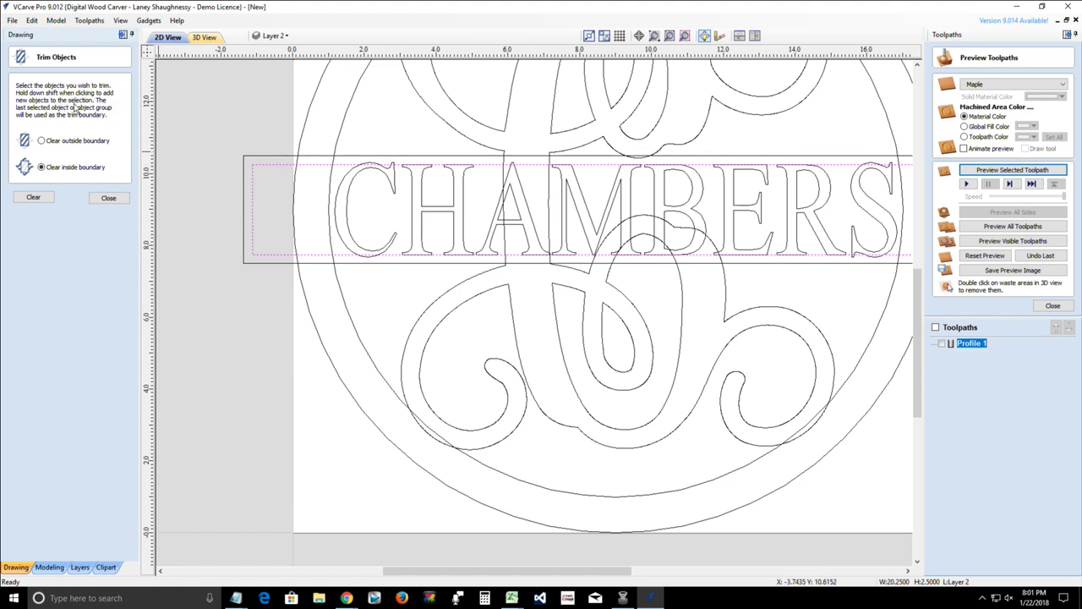
{"action": "left_click", "coordinate": [350, 207]}
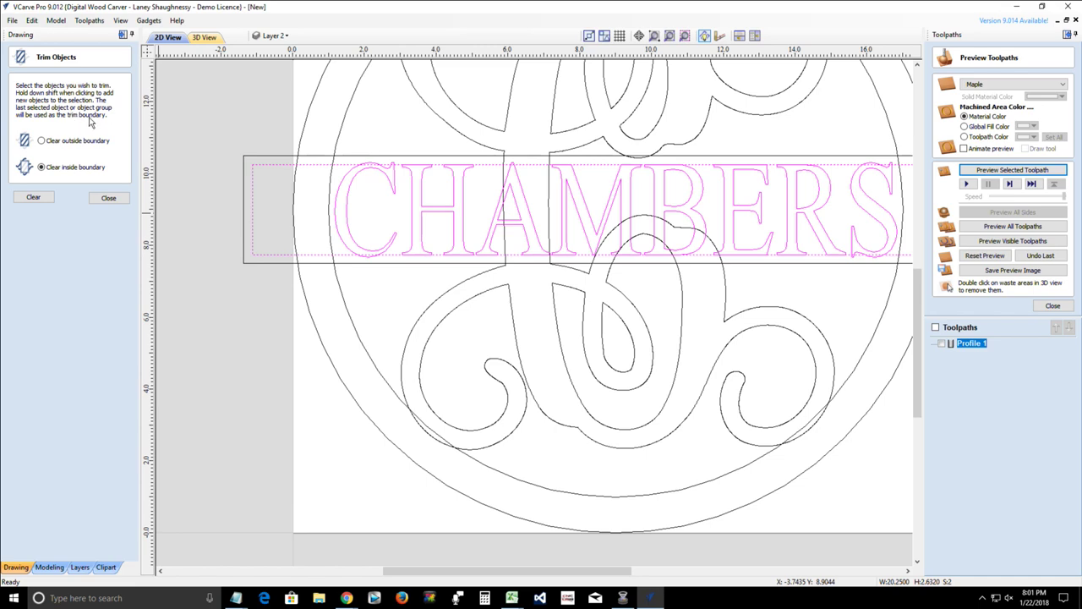
{"action": "scroll", "coordinate": [386, 168], "scroll_direction": "up", "scroll_amount": 3}
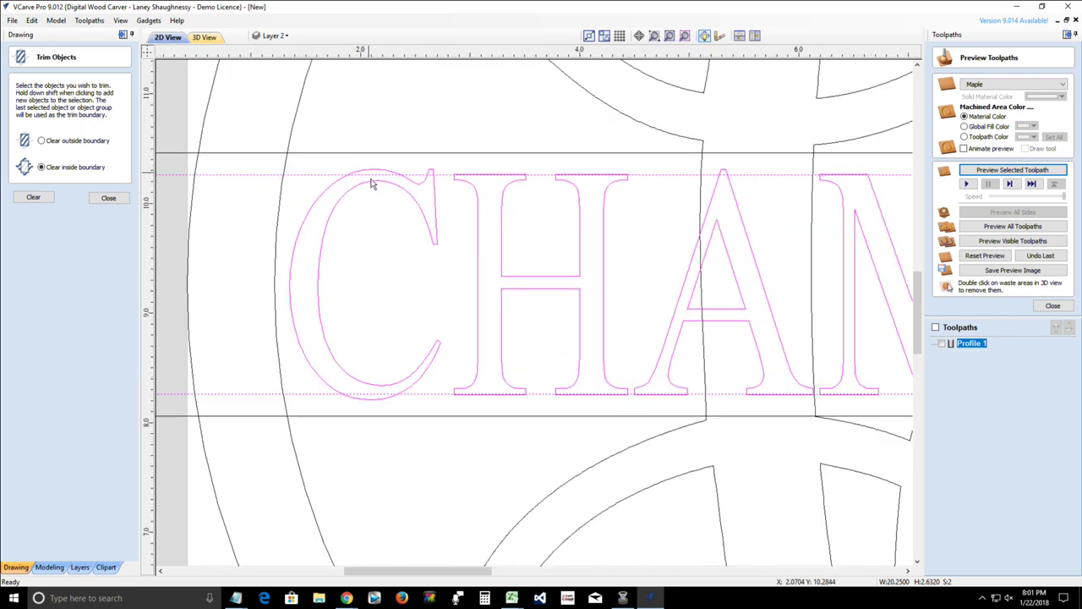
{"action": "scroll", "coordinate": [372, 183], "scroll_direction": "up", "scroll_amount": 1}
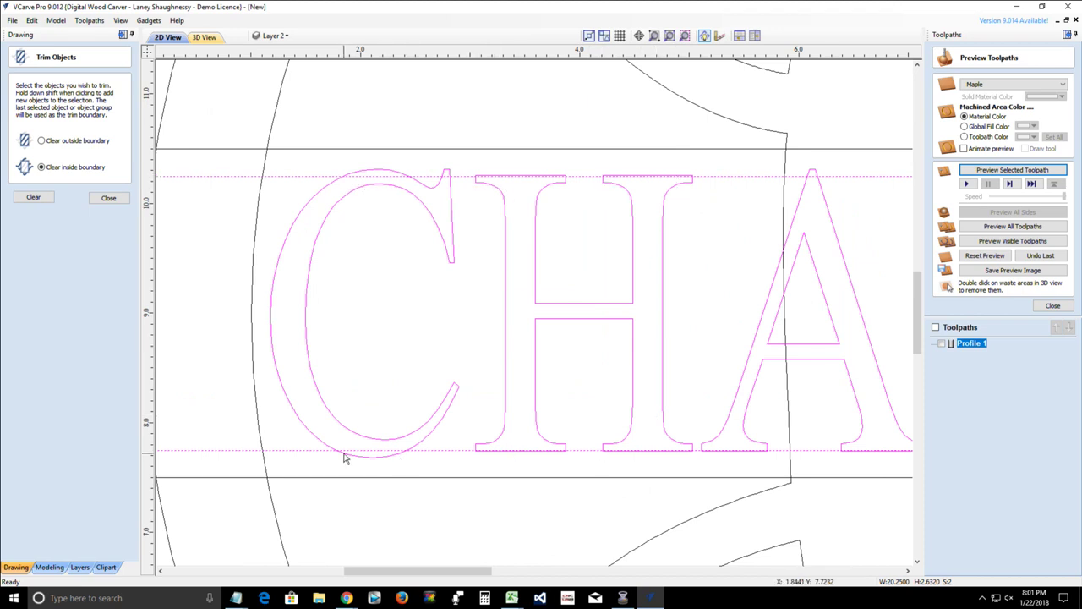
{"action": "scroll", "coordinate": [363, 408], "scroll_direction": "down", "scroll_amount": 4}
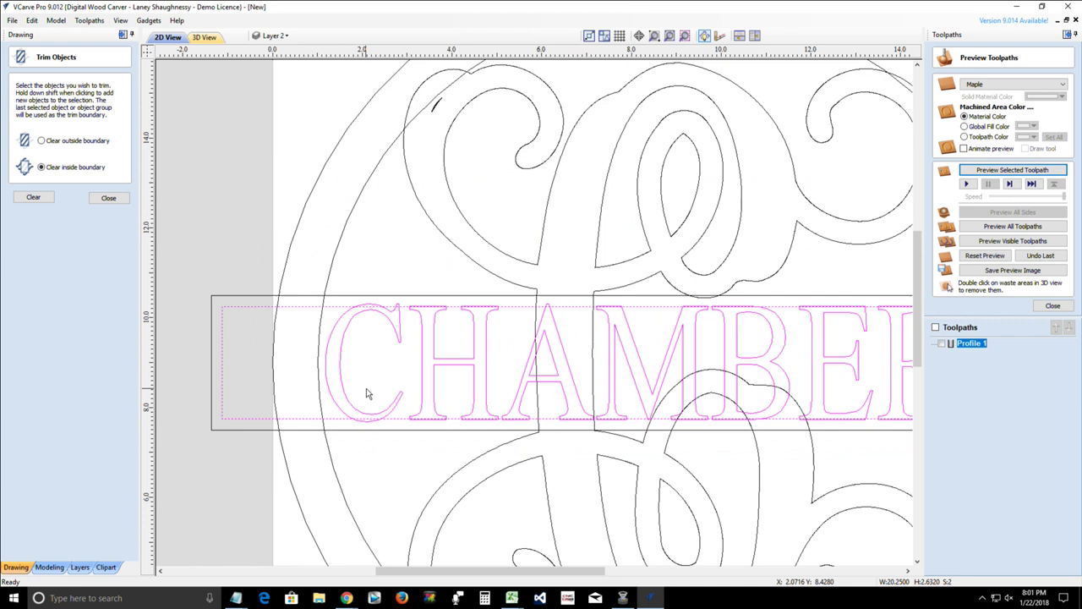
{"action": "left_click", "coordinate": [34, 198]}
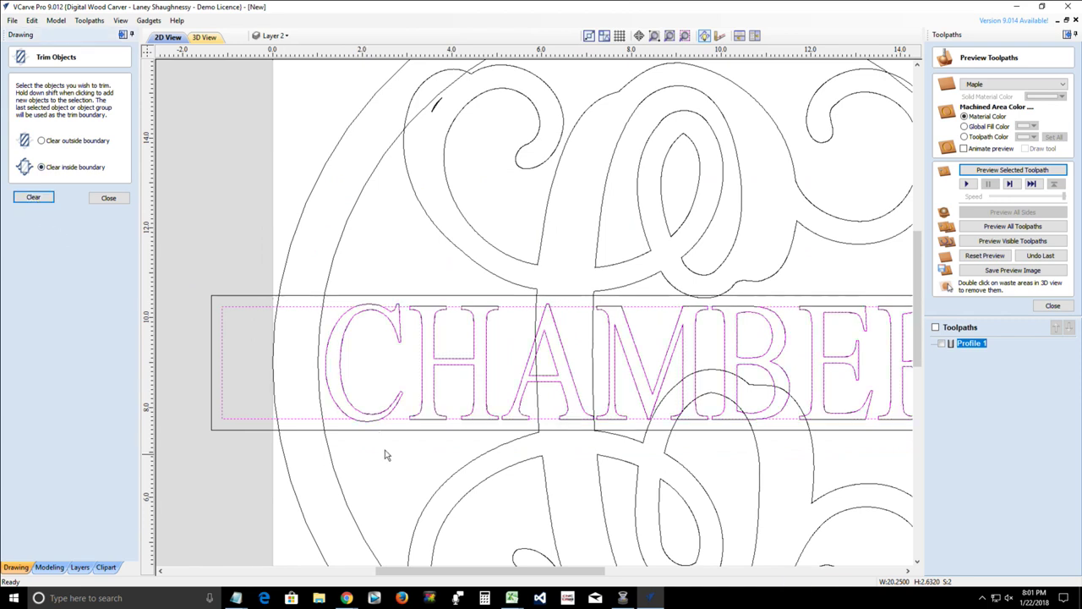
{"action": "scroll", "coordinate": [386, 370], "scroll_direction": "up", "scroll_amount": 5}
{"action": "scroll", "coordinate": [344, 290], "scroll_direction": "up", "scroll_amount": 2}
{"action": "scroll", "coordinate": [385, 290], "scroll_direction": "down", "scroll_amount": 3}
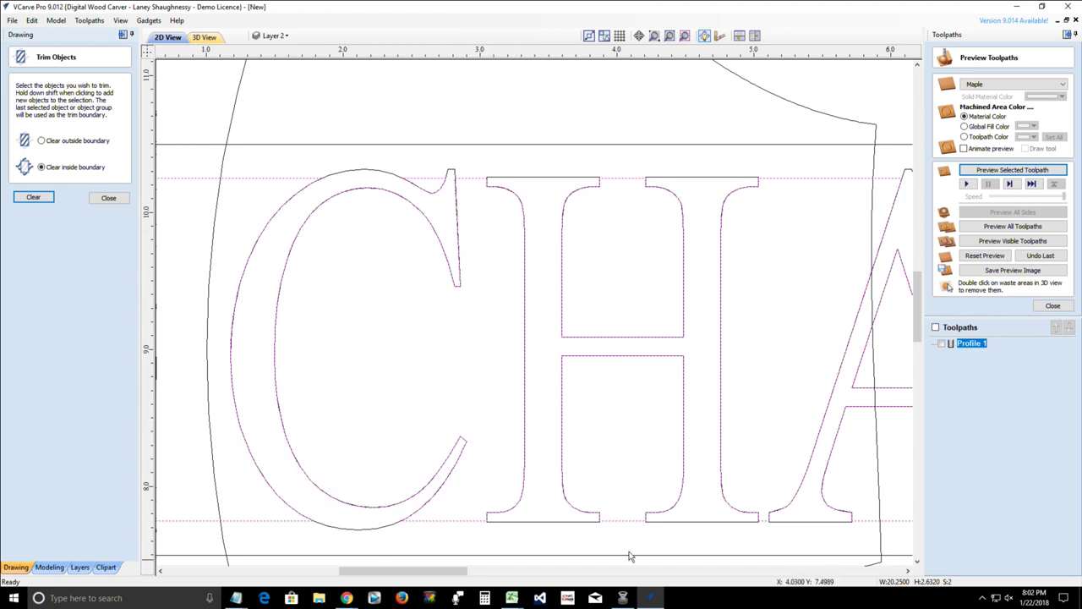
{"action": "scroll", "coordinate": [488, 375], "scroll_direction": "down", "scroll_amount": 5}
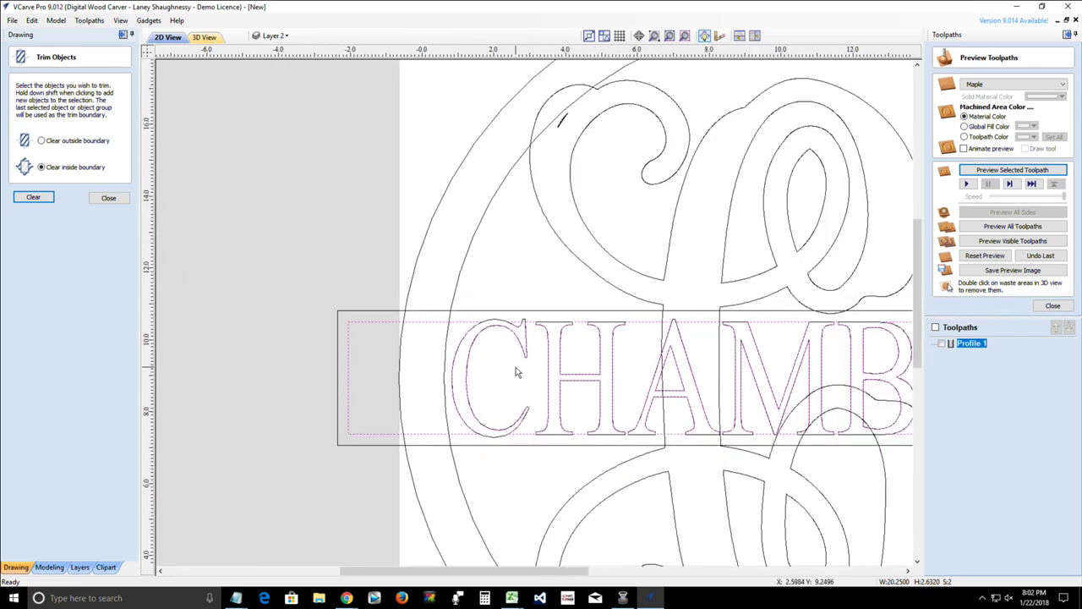
{"action": "scroll", "coordinate": [679, 392], "scroll_direction": "up", "scroll_amount": 1}
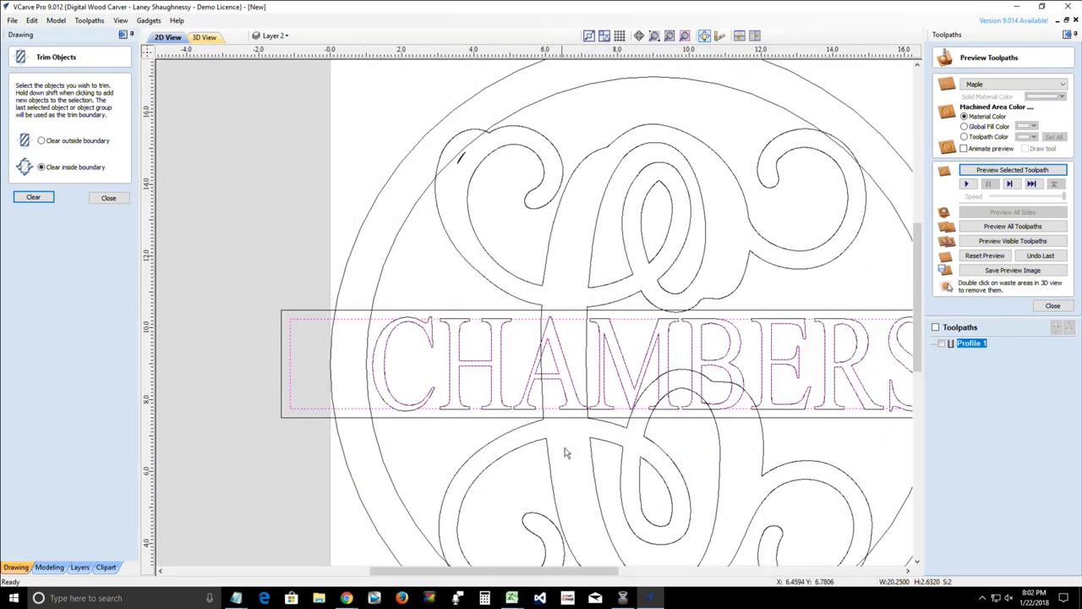
{"action": "left_click", "coordinate": [407, 422]}
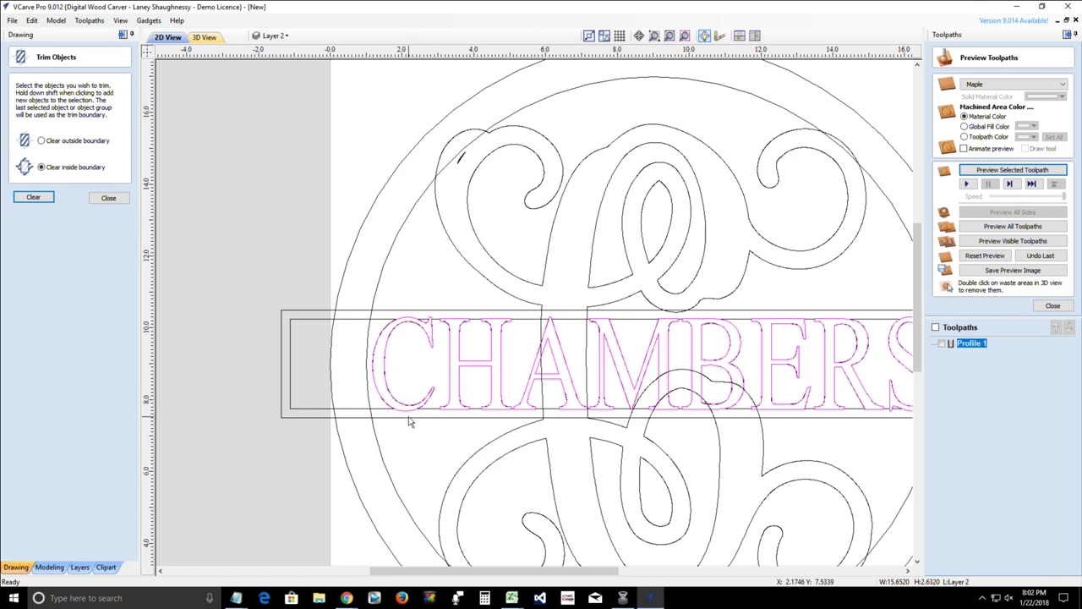
{"action": "scroll", "coordinate": [409, 422], "scroll_direction": "down", "scroll_amount": 2}
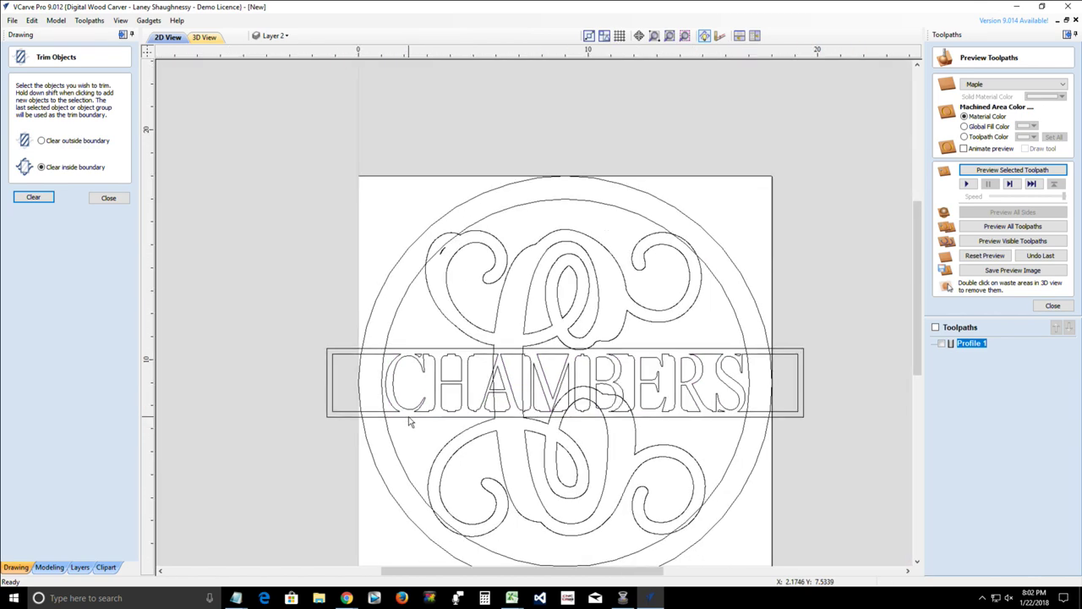
{"action": "scroll", "coordinate": [478, 461], "scroll_direction": "up", "scroll_amount": 2}
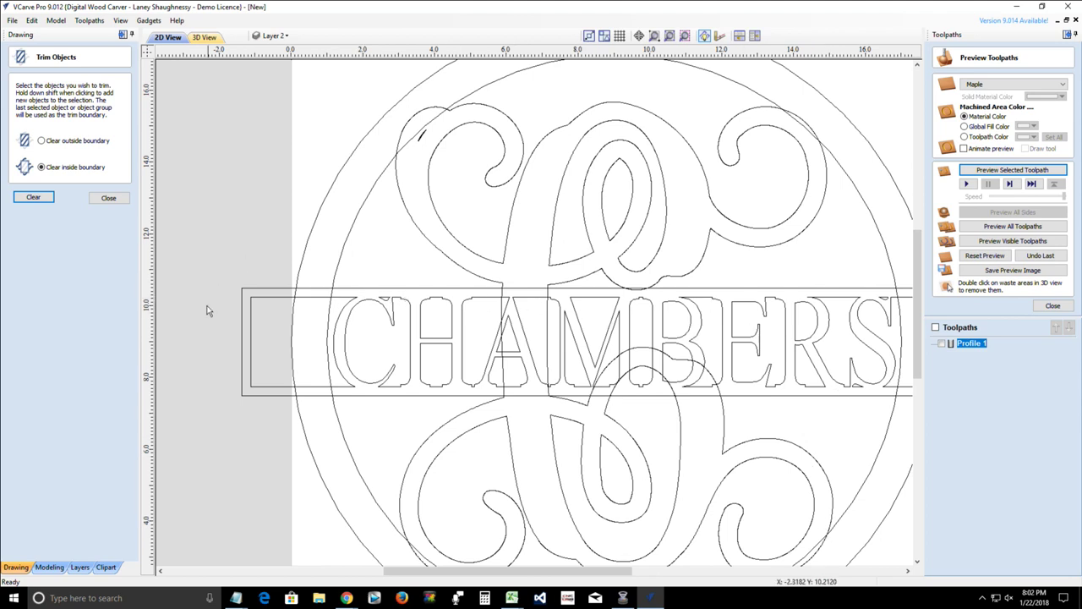
{"action": "left_click", "coordinate": [108, 198]}
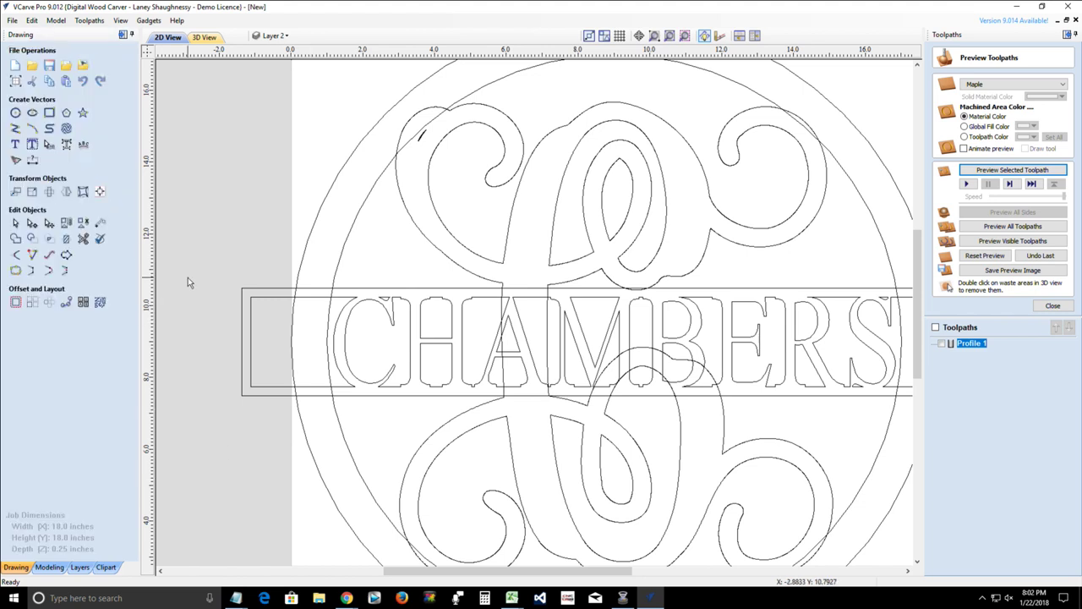
- Trim away the banner line sections that extend past the ring on the left side
{"action": "left_click", "coordinate": [82, 241]}
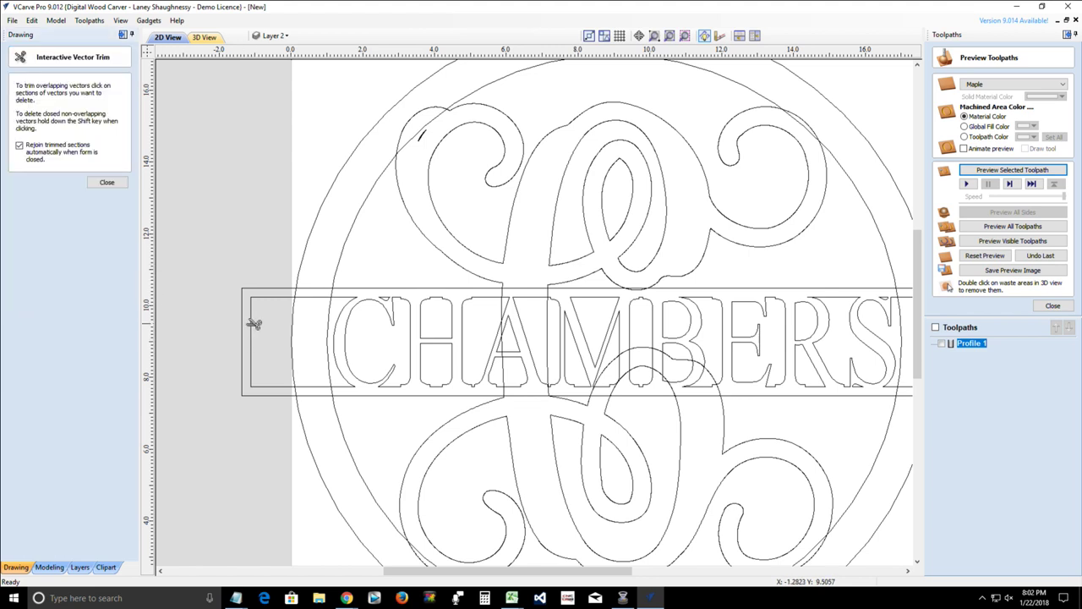
{"action": "left_click", "coordinate": [248, 324]}
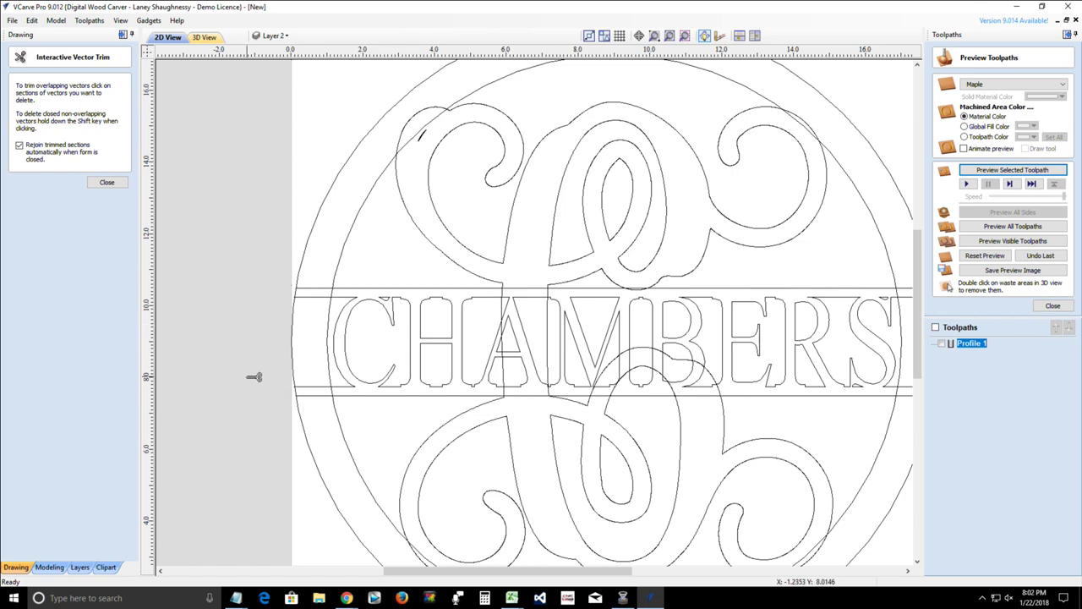
{"action": "scroll", "coordinate": [311, 313], "scroll_direction": "up", "scroll_amount": 4}
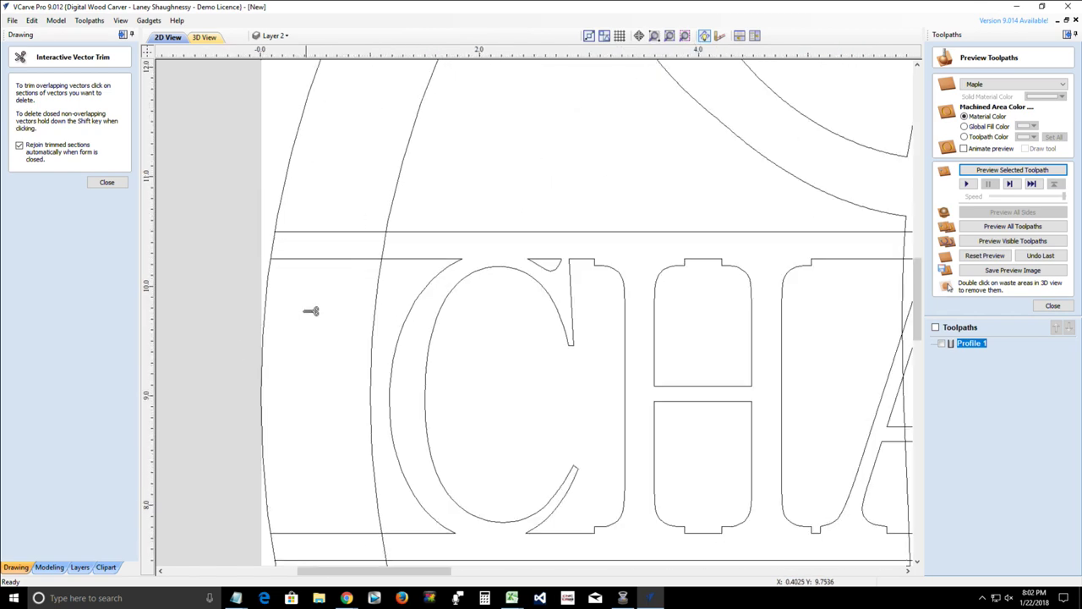
{"action": "left_click", "coordinate": [309, 256]}
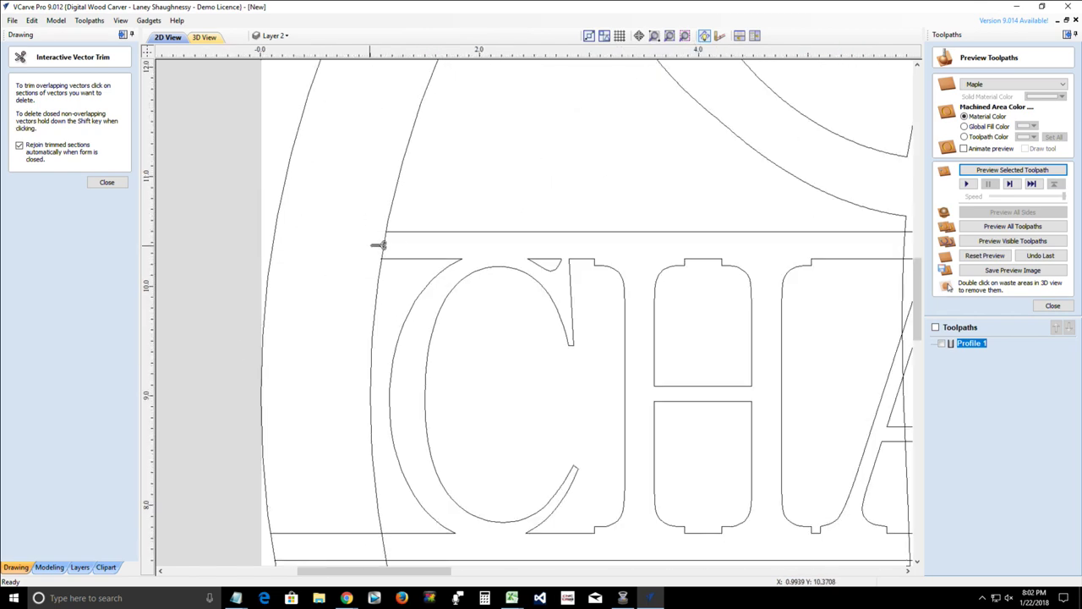
{"action": "scroll", "coordinate": [335, 229], "scroll_direction": "down", "scroll_amount": 2}
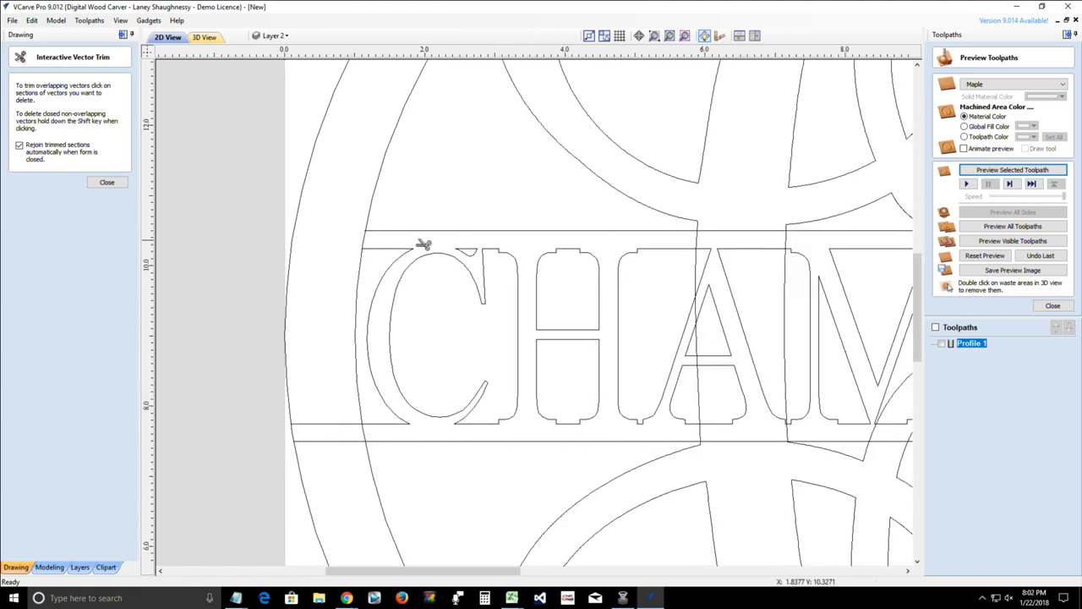
{"action": "scroll", "coordinate": [361, 225], "scroll_direction": "up", "scroll_amount": 2}
{"action": "scroll", "coordinate": [362, 224], "scroll_direction": "up", "scroll_amount": 1}
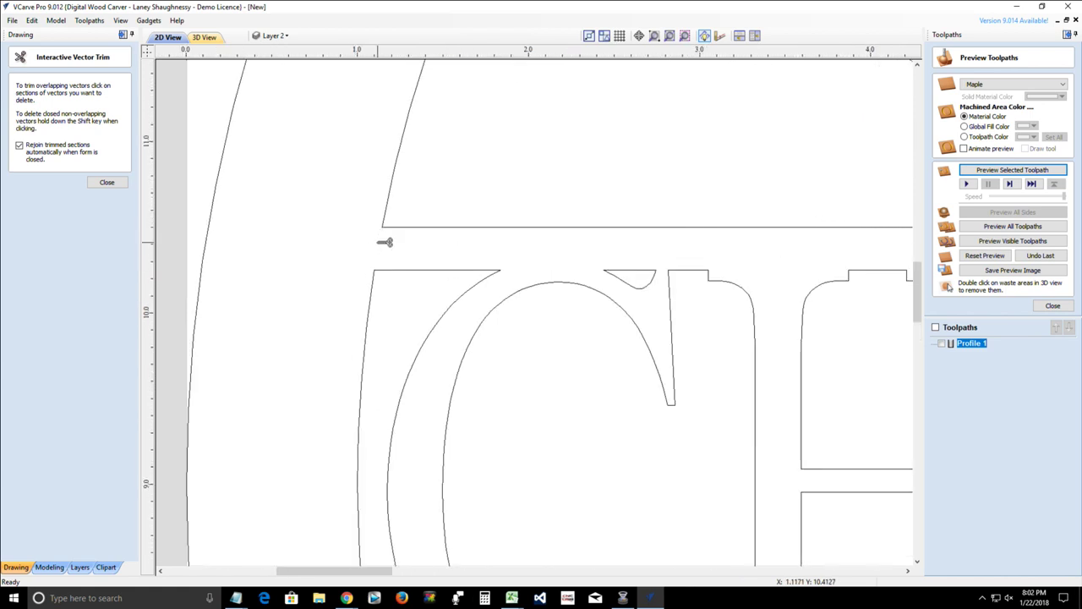
{"action": "scroll", "coordinate": [343, 261], "scroll_direction": "down", "scroll_amount": 3}
{"action": "scroll", "coordinate": [342, 260], "scroll_direction": "down", "scroll_amount": 1}
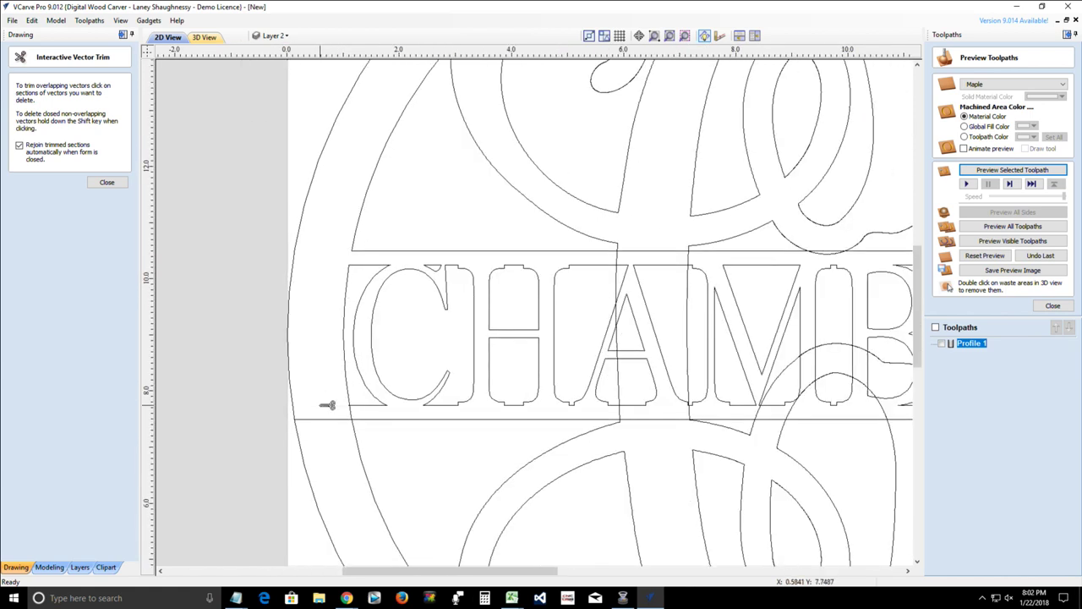
{"action": "scroll", "coordinate": [364, 431], "scroll_direction": "up", "scroll_amount": 2}
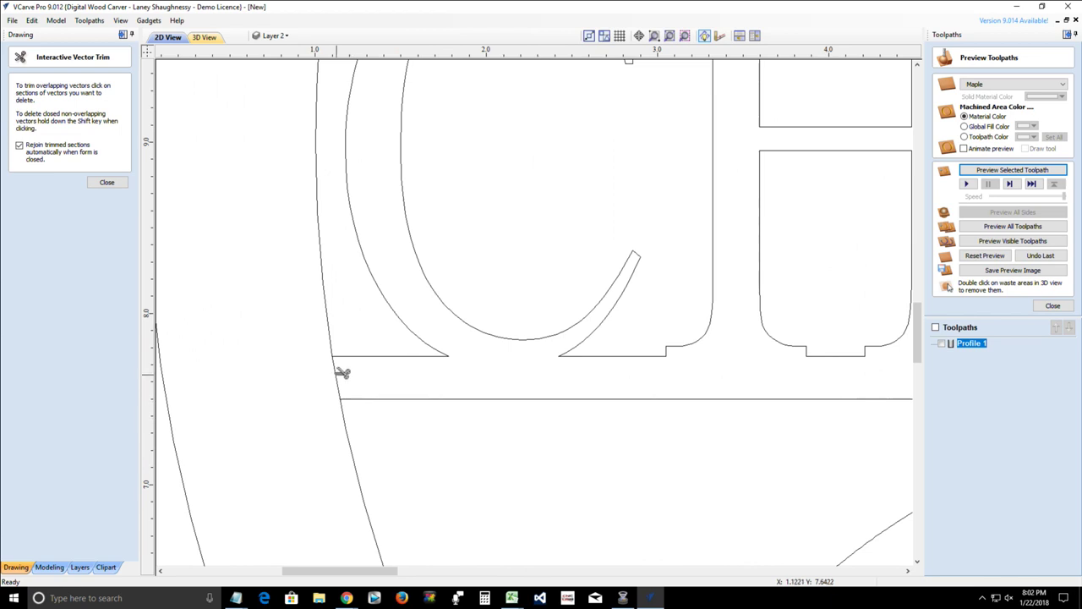
{"action": "scroll", "coordinate": [317, 427], "scroll_direction": "down", "scroll_amount": 1}
{"action": "scroll", "coordinate": [317, 427], "scroll_direction": "down", "scroll_amount": 2}
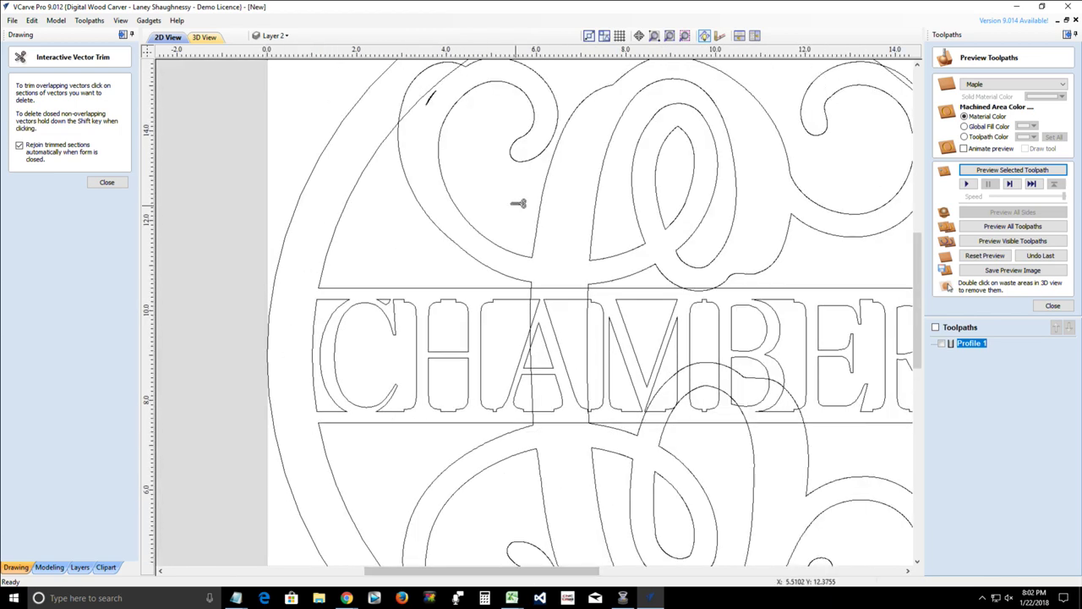
{"action": "left_click_drag", "start_coordinate": [491, 571], "coordinate": [543, 576]}
{"action": "left_click_drag", "start_coordinate": [569, 576], "coordinate": [573, 576]}
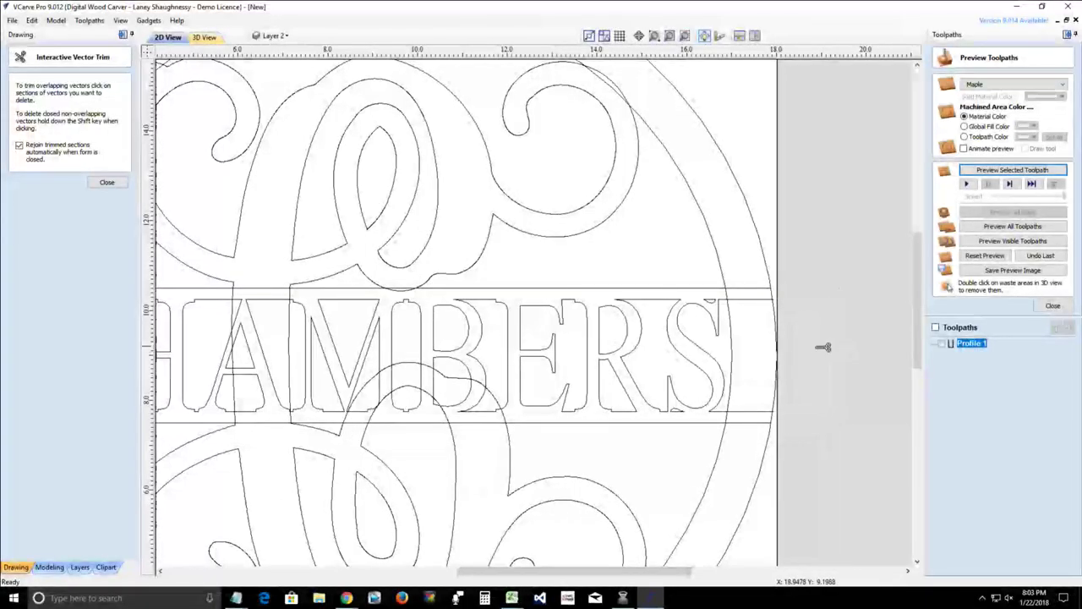
{"action": "scroll", "coordinate": [766, 351], "scroll_direction": "up", "scroll_amount": 3}
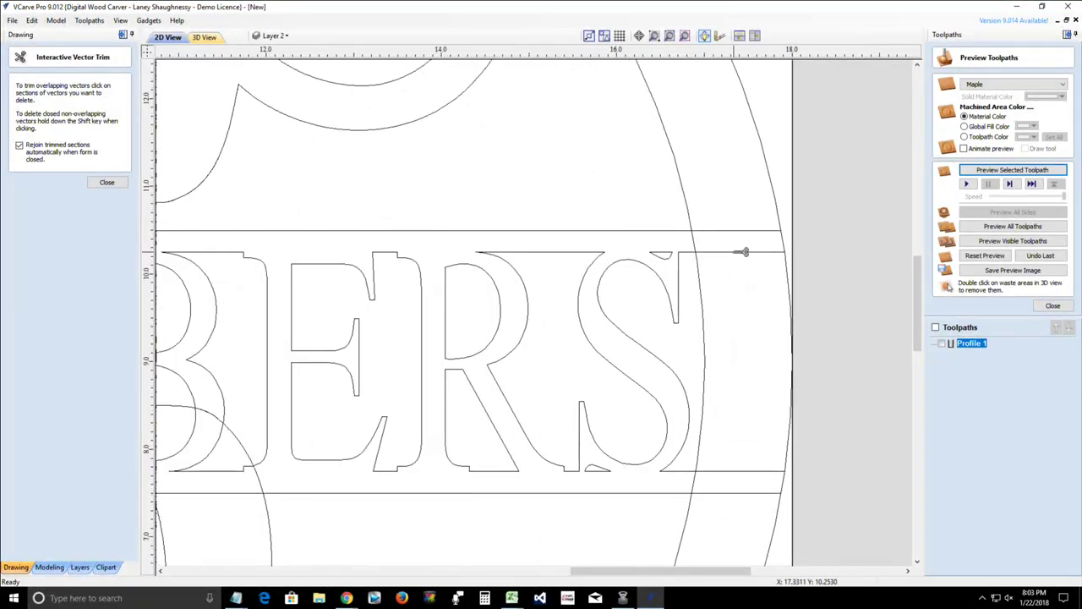
- Trim the banner's top and bottom edges beyond the ring on the right, then close the trim form
{"action": "left_click", "coordinate": [742, 252]}
{"action": "left_click", "coordinate": [740, 230]}
{"action": "left_click", "coordinate": [758, 472]}
{"action": "left_click", "coordinate": [750, 494]}
{"action": "scroll", "coordinate": [704, 495], "scroll_direction": "up", "scroll_amount": 3}
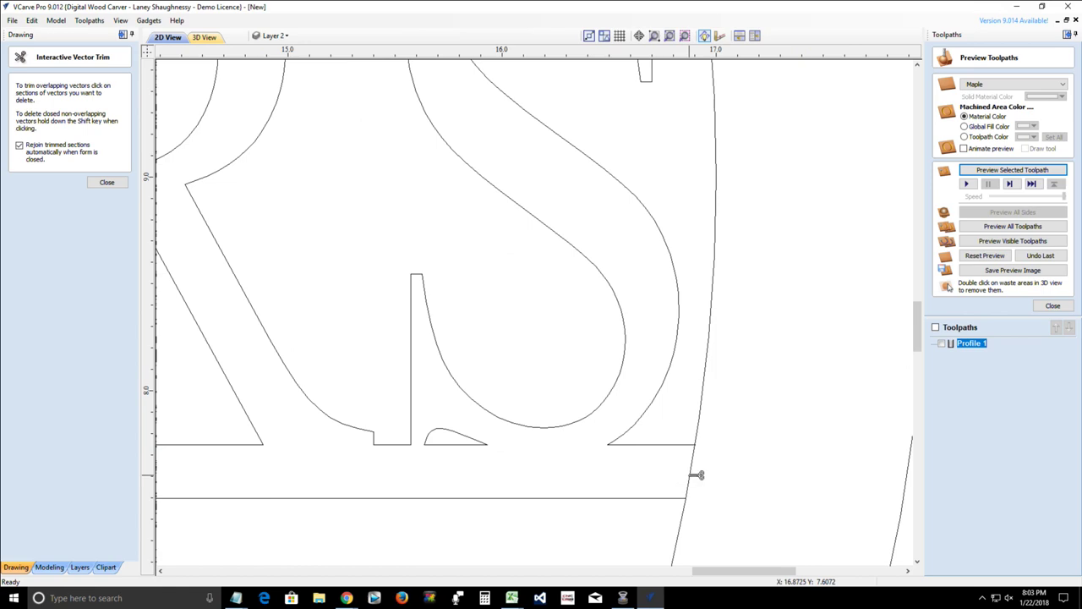
{"action": "scroll", "coordinate": [703, 456], "scroll_direction": "down", "scroll_amount": 3}
{"action": "scroll", "coordinate": [700, 423], "scroll_direction": "up", "scroll_amount": 1}
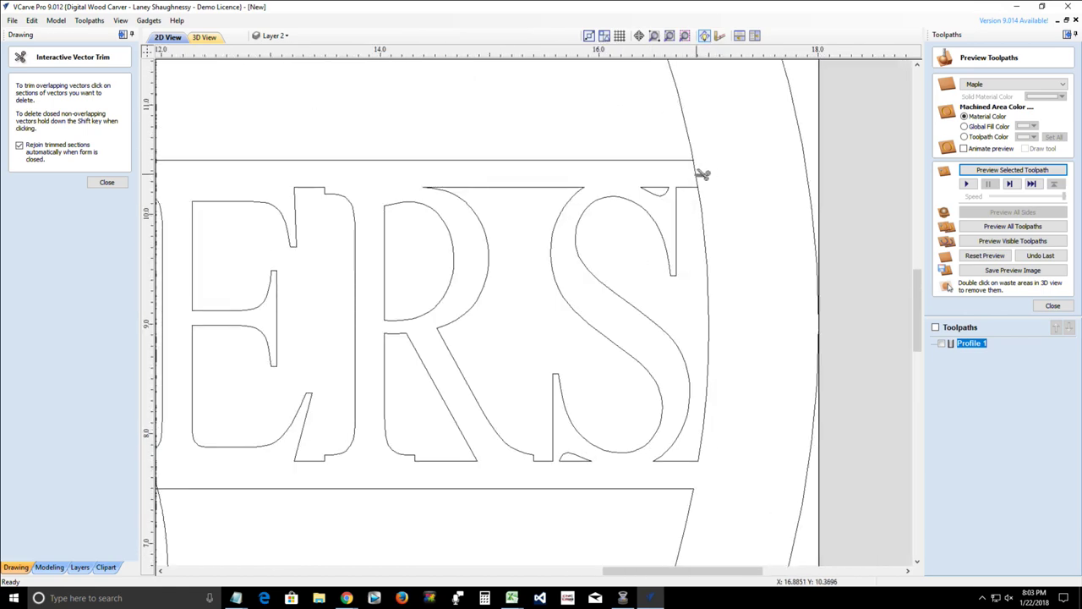
{"action": "scroll", "coordinate": [732, 173], "scroll_direction": "down", "scroll_amount": 3}
{"action": "scroll", "coordinate": [732, 173], "scroll_direction": "down", "scroll_amount": 3}
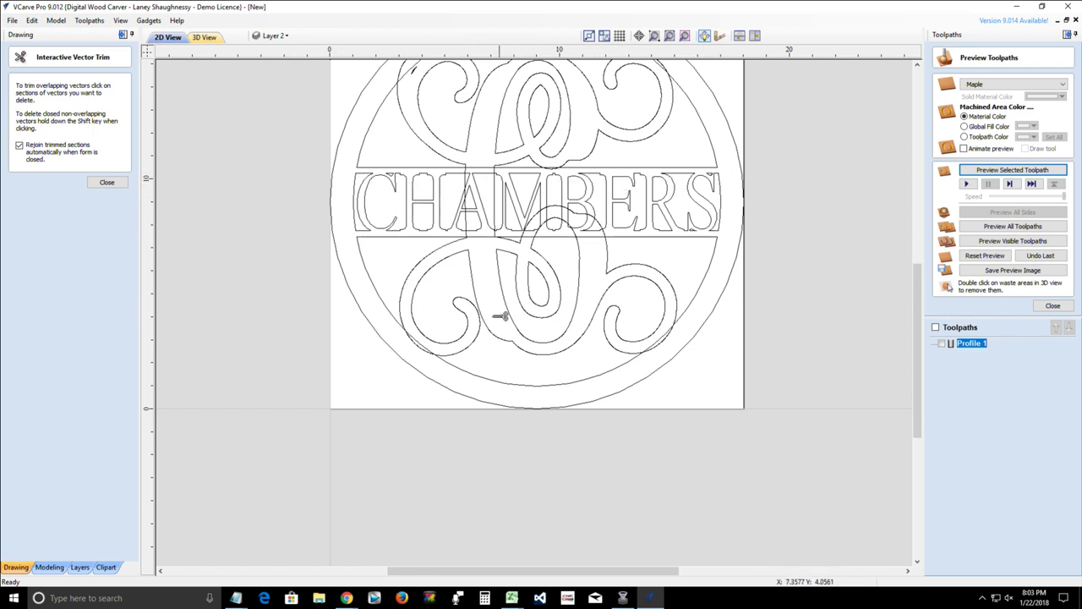
{"action": "scroll", "coordinate": [433, 142], "scroll_direction": "up", "scroll_amount": 3}
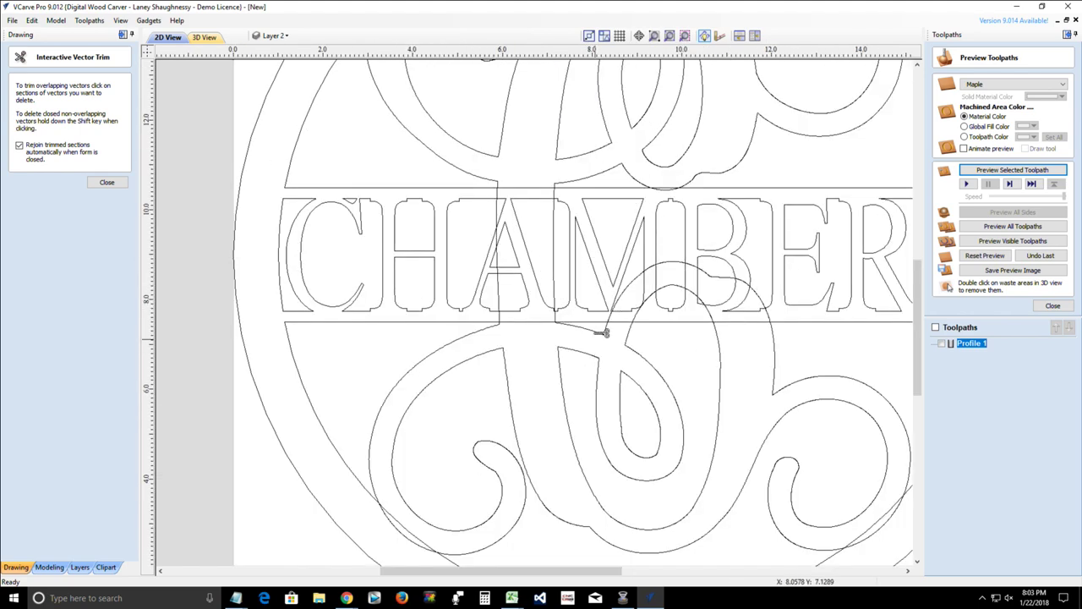
{"action": "scroll", "coordinate": [602, 332], "scroll_direction": "up", "scroll_amount": 3}
{"action": "scroll", "coordinate": [592, 322], "scroll_direction": "down", "scroll_amount": 6}
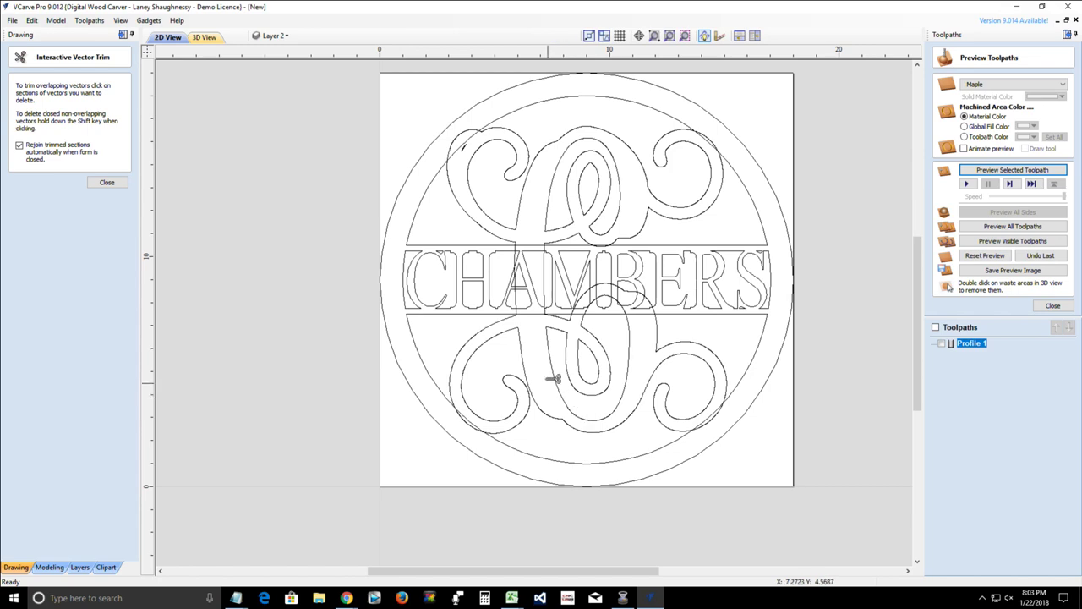
{"action": "scroll", "coordinate": [503, 317], "scroll_direction": "up", "scroll_amount": 6}
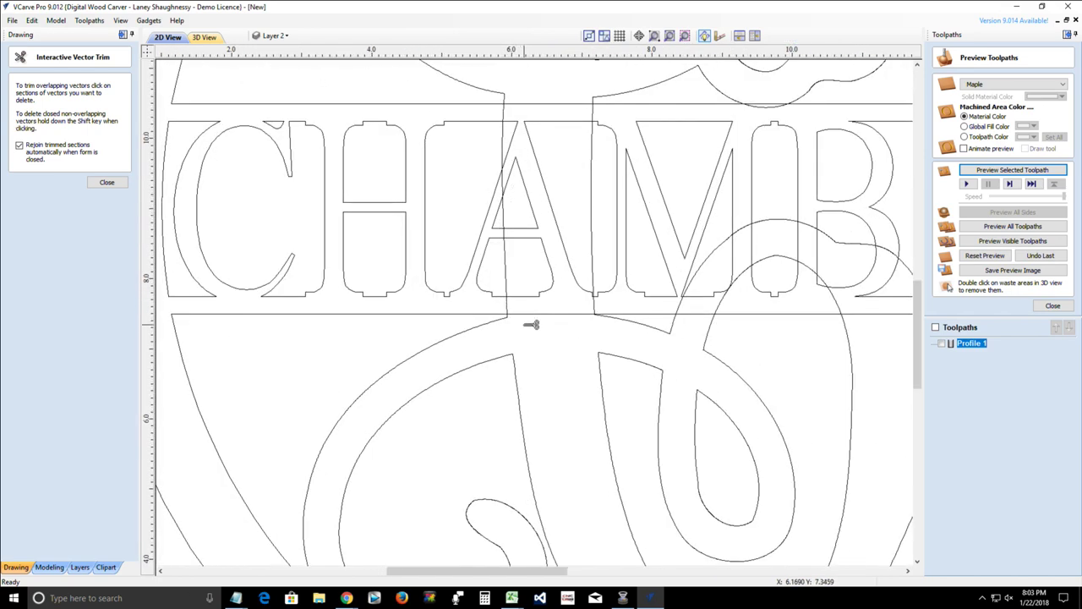
{"action": "scroll", "coordinate": [532, 325], "scroll_direction": "down", "scroll_amount": 4}
{"action": "scroll", "coordinate": [531, 326], "scroll_direction": "up", "scroll_amount": 2}
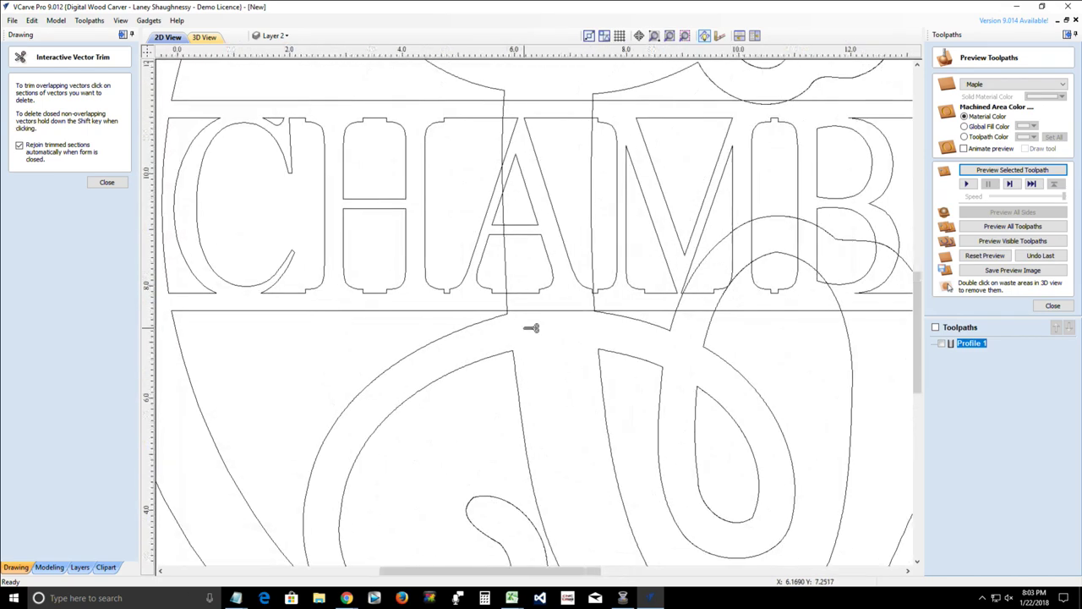
{"action": "scroll", "coordinate": [531, 328], "scroll_direction": "down", "scroll_amount": 2}
{"action": "scroll", "coordinate": [532, 329], "scroll_direction": "up", "scroll_amount": 4}
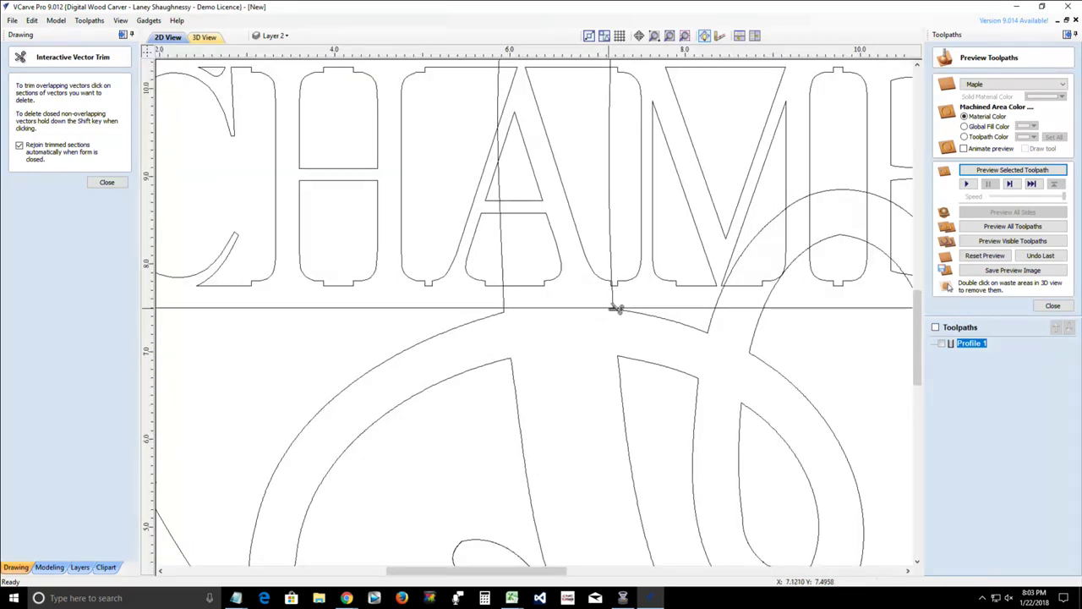
{"action": "scroll", "coordinate": [532, 336], "scroll_direction": "down", "scroll_amount": 4}
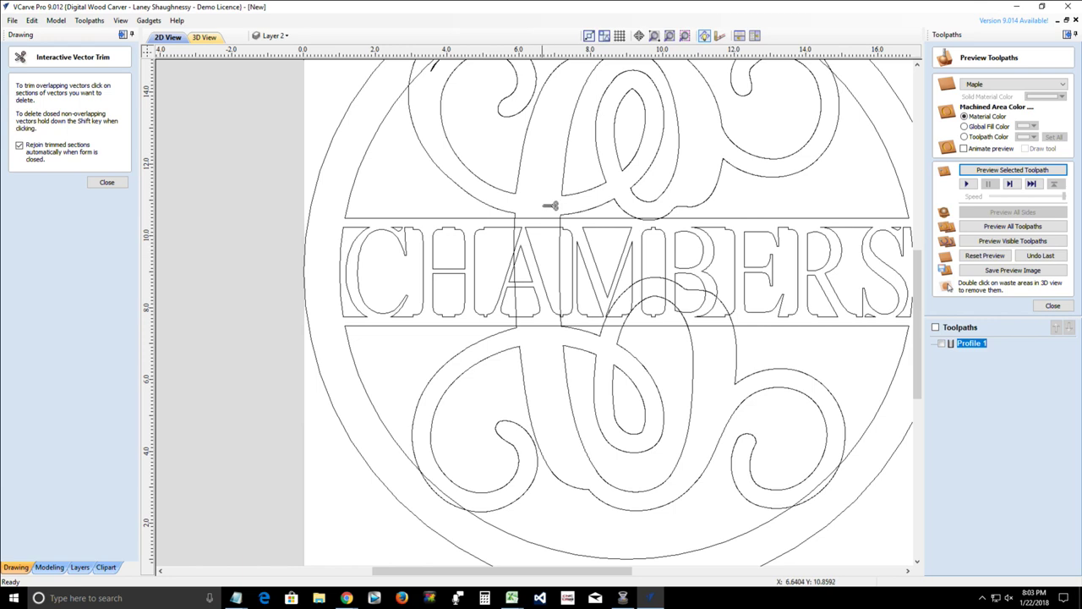
{"action": "scroll", "coordinate": [550, 204], "scroll_direction": "up", "scroll_amount": 4}
{"action": "scroll", "coordinate": [583, 216], "scroll_direction": "down", "scroll_amount": 2}
{"action": "scroll", "coordinate": [583, 209], "scroll_direction": "down", "scroll_amount": 3}
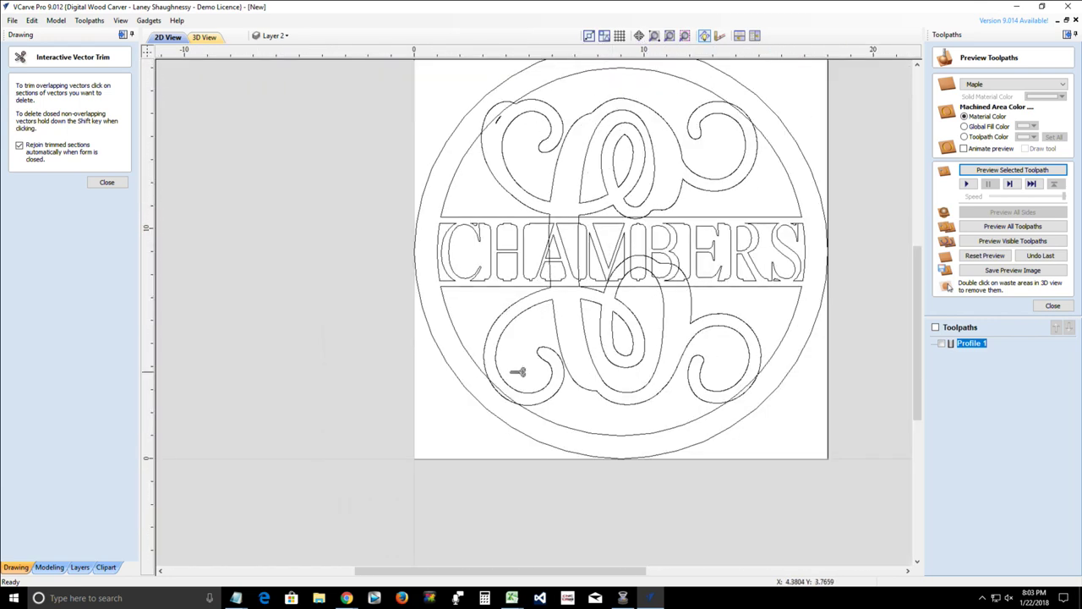
{"action": "left_click", "coordinate": [107, 182]}
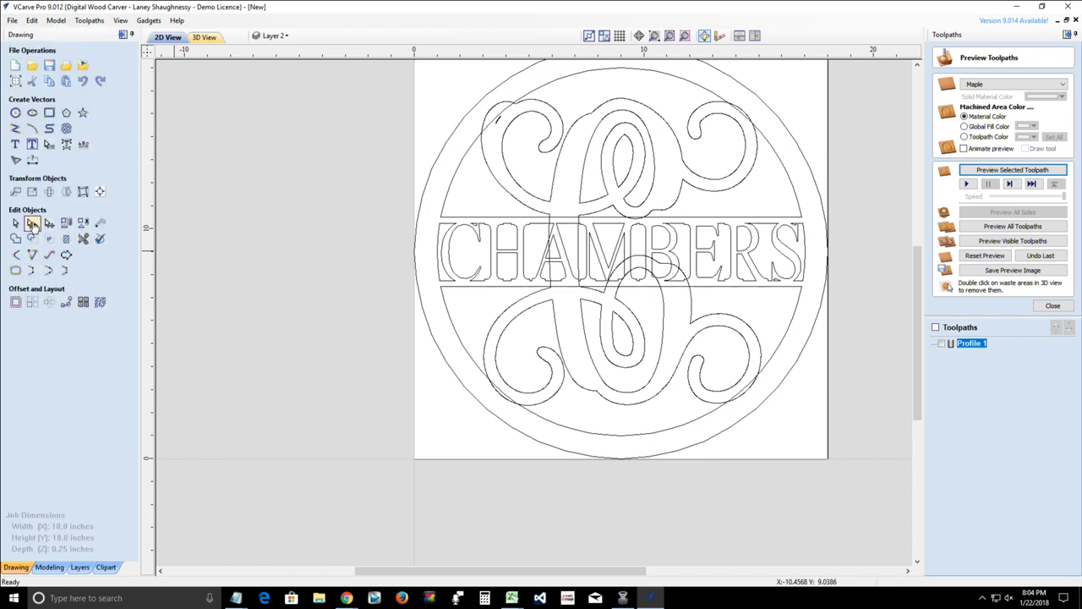
- Select the grouped vine monogram vectors, ungroup them, and deselect
{"action": "left_click", "coordinate": [31, 224]}
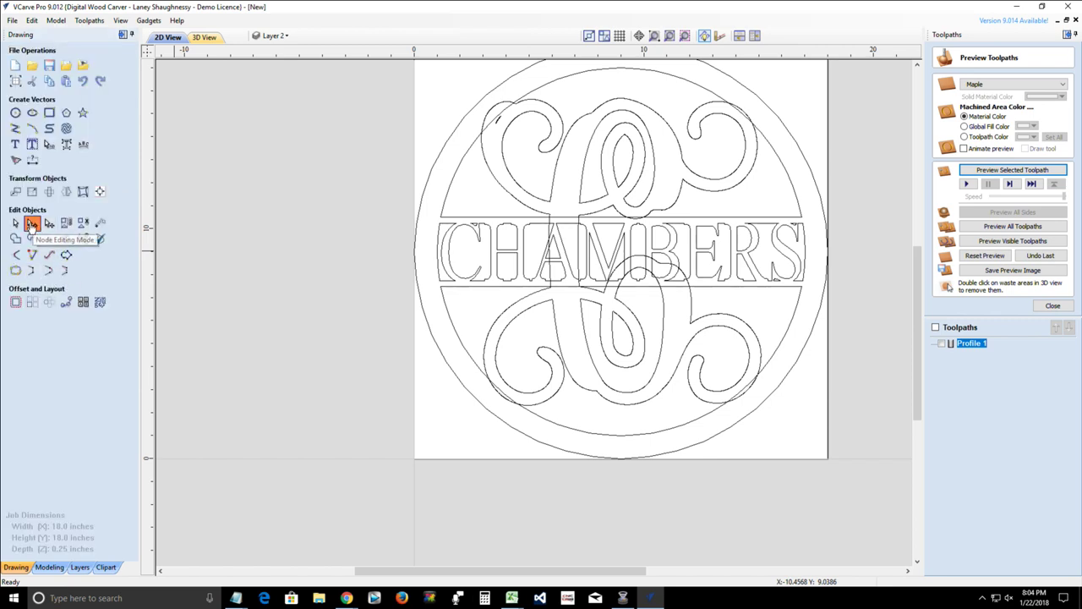
{"action": "scroll", "coordinate": [554, 351], "scroll_direction": "up", "scroll_amount": 5}
{"action": "scroll", "coordinate": [560, 362], "scroll_direction": "up", "scroll_amount": 5}
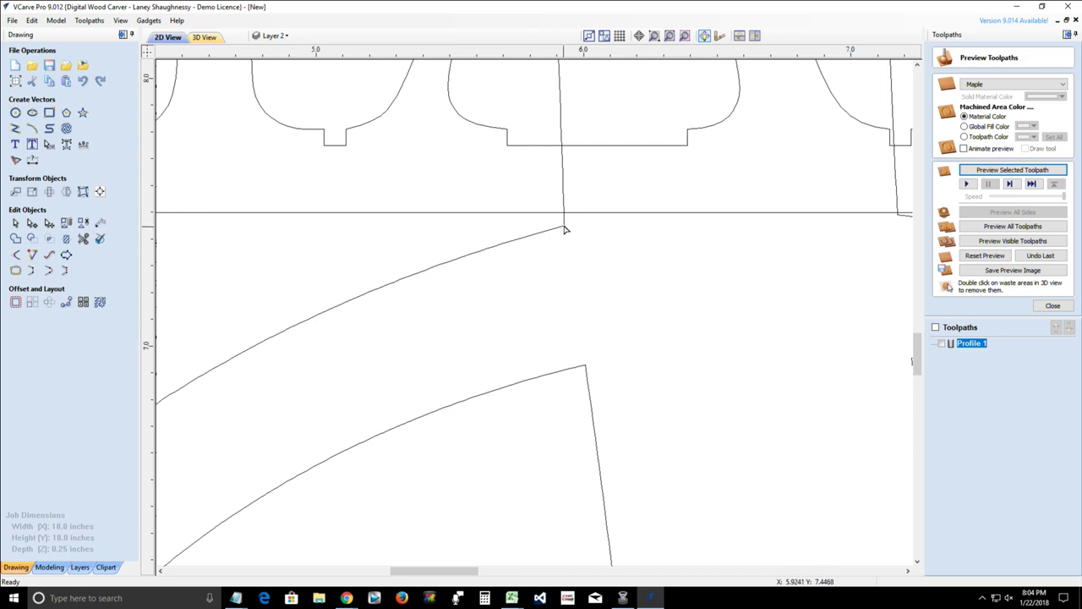
{"action": "scroll", "coordinate": [565, 229], "scroll_direction": "down", "scroll_amount": 2}
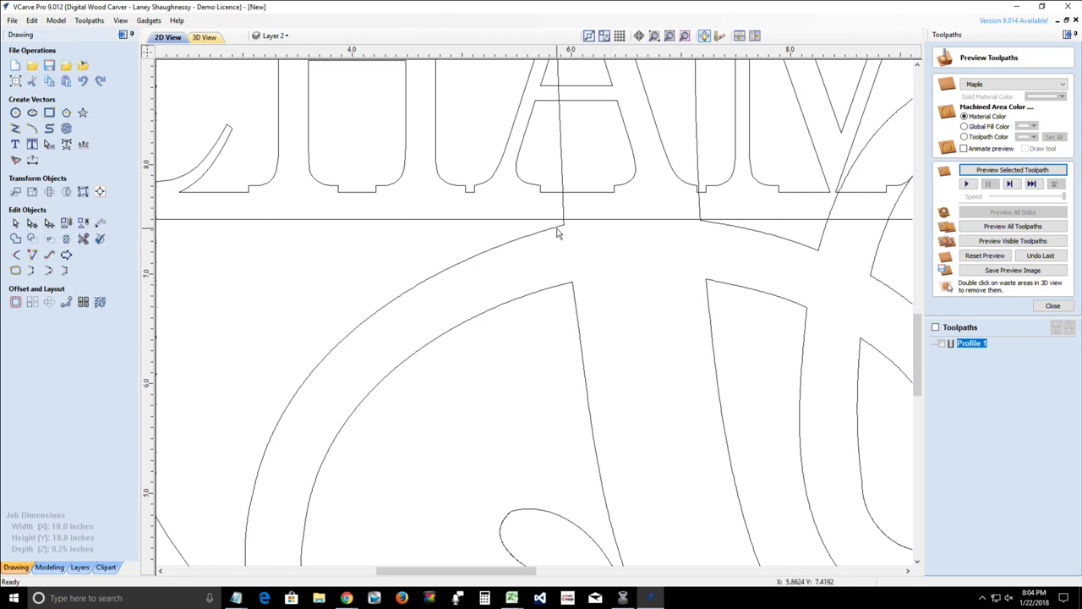
{"action": "left_click", "coordinate": [557, 233]}
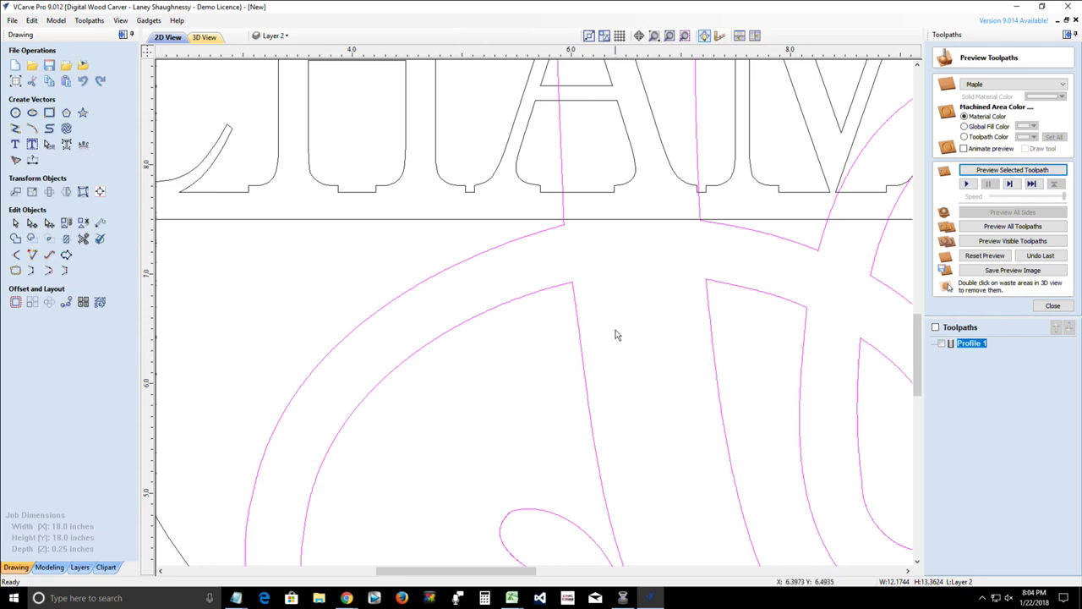
{"action": "scroll", "coordinate": [542, 356], "scroll_direction": "down", "scroll_amount": 3}
{"action": "scroll", "coordinate": [542, 356], "scroll_direction": "down", "scroll_amount": 2}
{"action": "scroll", "coordinate": [516, 355], "scroll_direction": "up", "scroll_amount": 3}
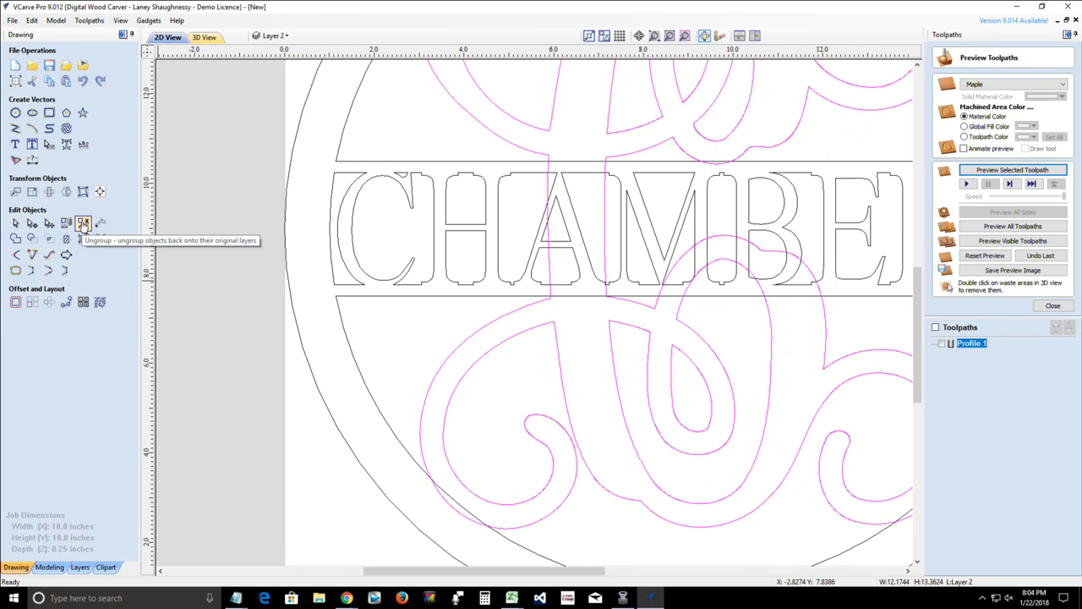
{"action": "left_click", "coordinate": [82, 222]}
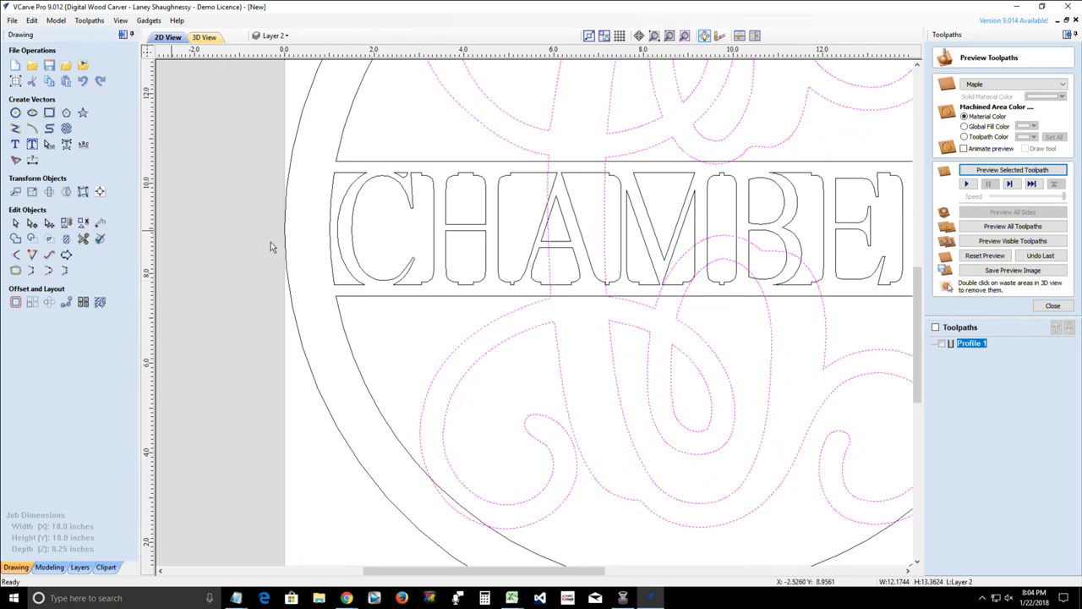
{"action": "scroll", "coordinate": [550, 311], "scroll_direction": "up", "scroll_amount": 3}
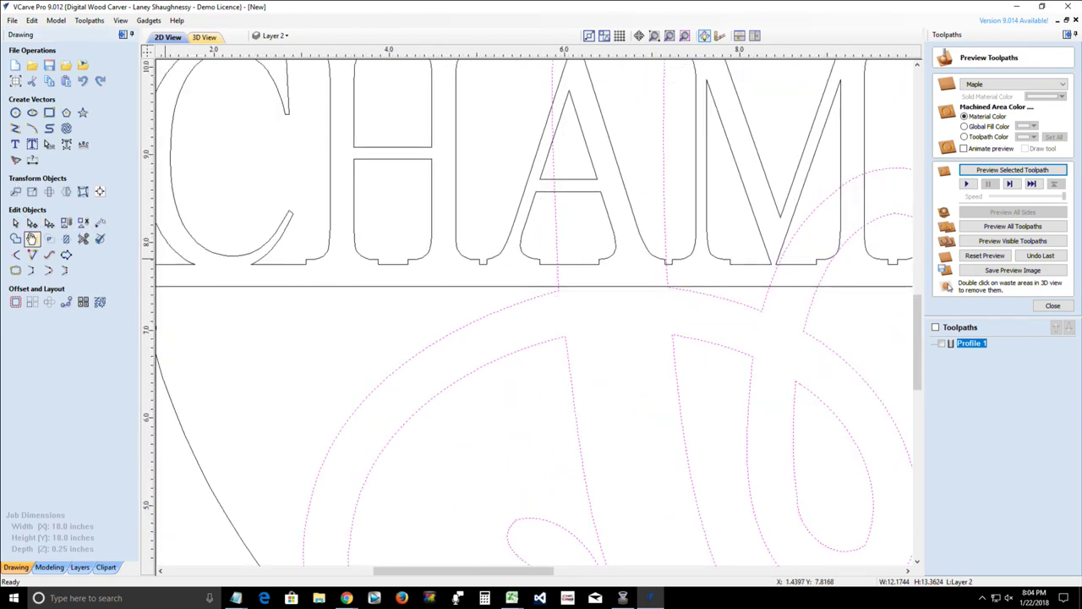
{"action": "left_click", "coordinate": [636, 304]}
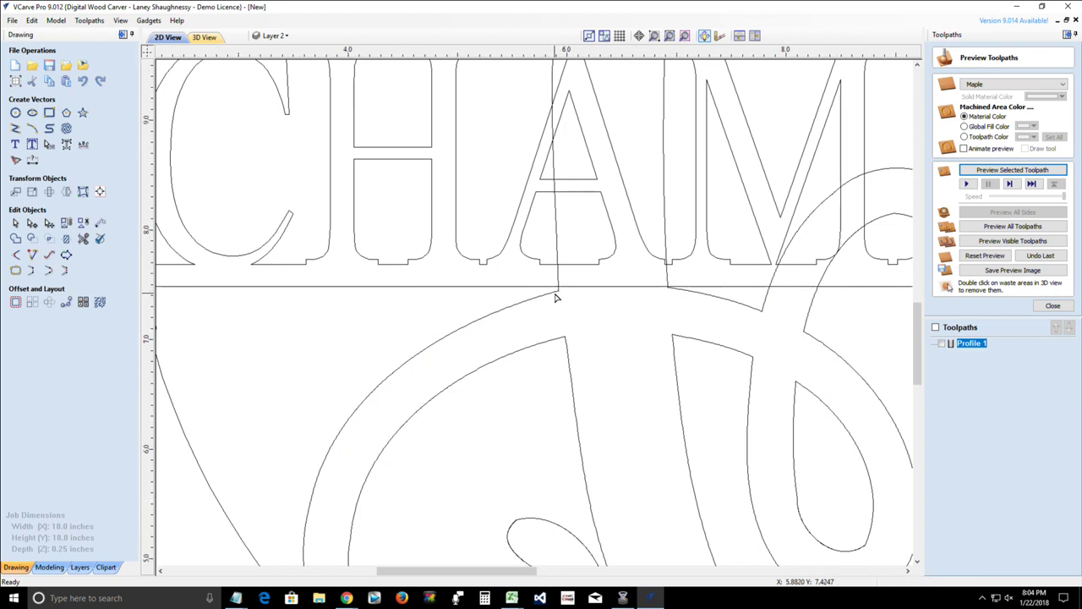
{"action": "scroll", "coordinate": [557, 296], "scroll_direction": "up", "scroll_amount": 2}
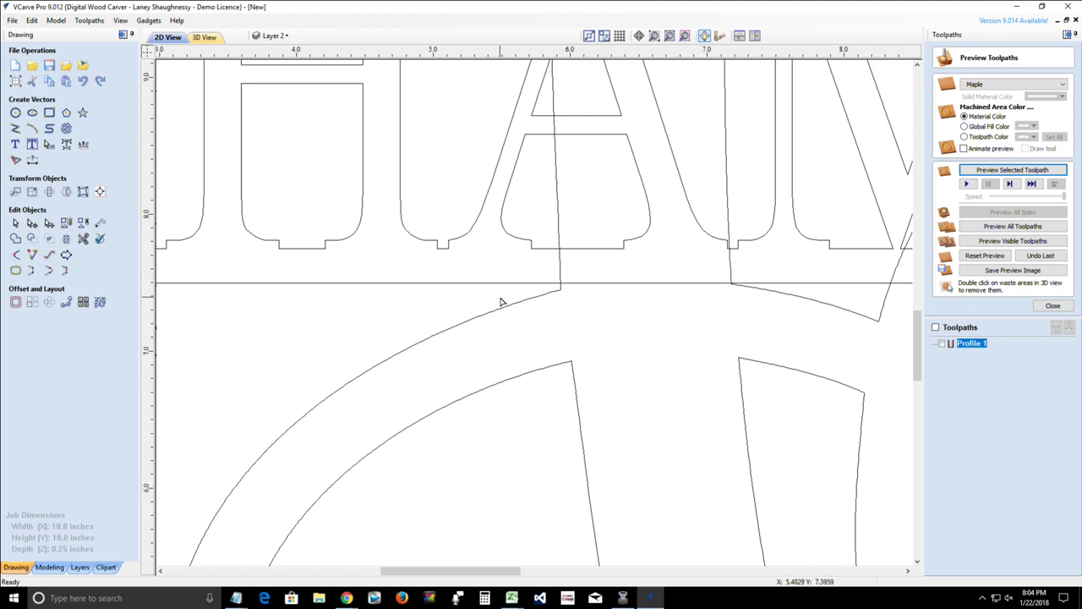
- Select the monogram outline and, in Node Edit, cut it on the left vertical stroke
{"action": "left_click", "coordinate": [17, 223]}
{"action": "left_click", "coordinate": [501, 312]}
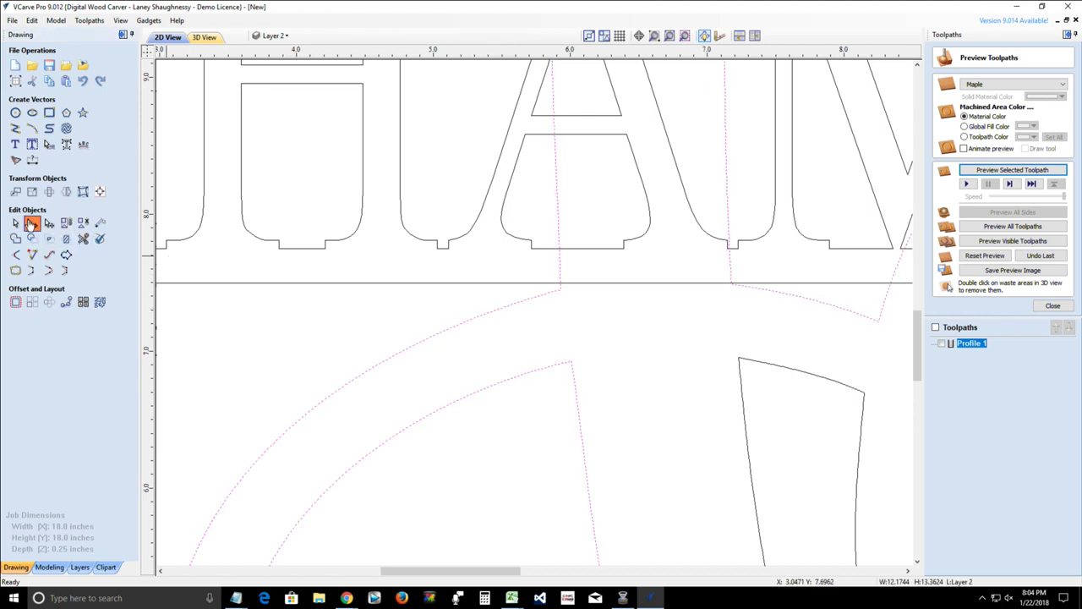
{"action": "left_click", "coordinate": [31, 223]}
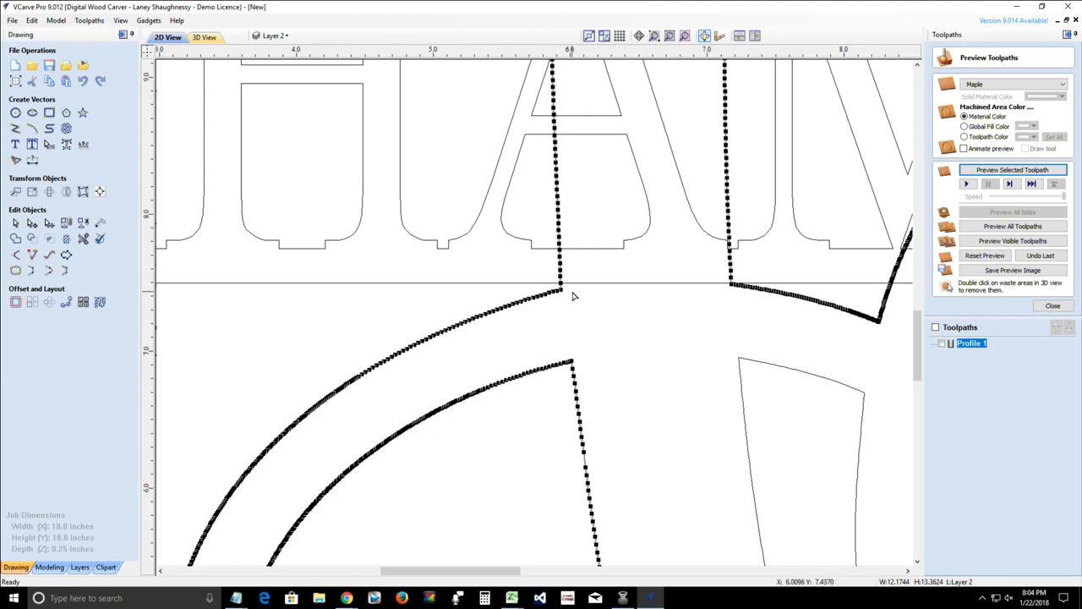
{"action": "scroll", "coordinate": [572, 296], "scroll_direction": "down", "scroll_amount": 2}
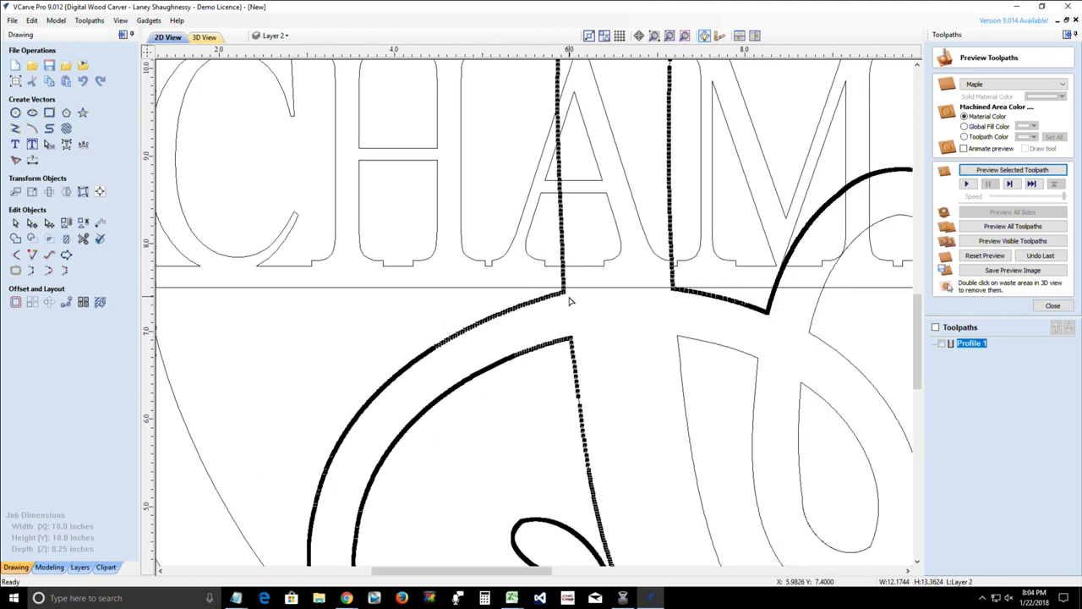
{"action": "scroll", "coordinate": [561, 270], "scroll_direction": "up", "scroll_amount": 1}
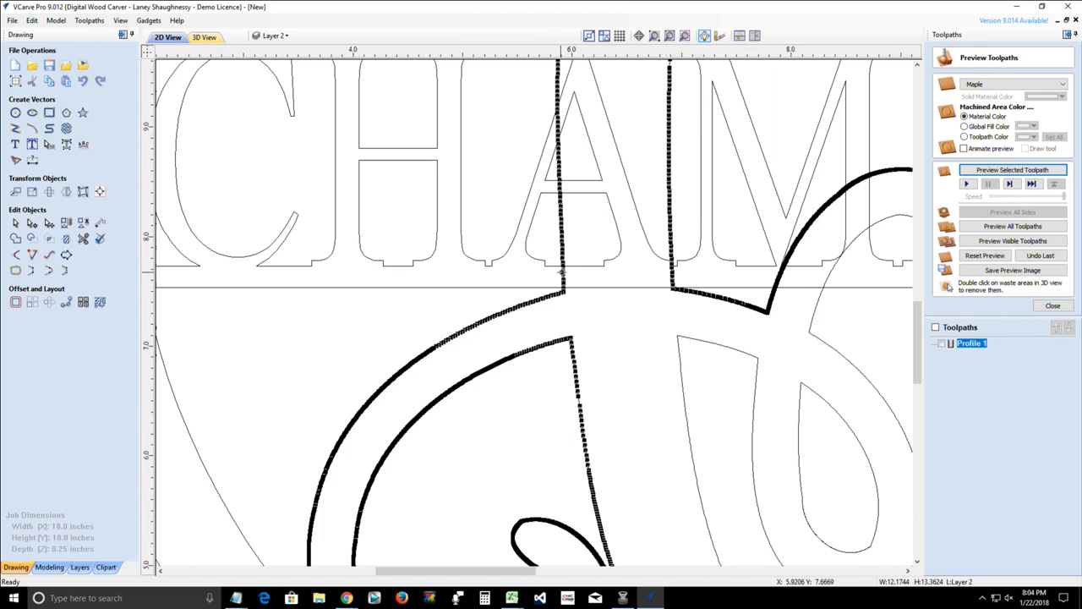
{"action": "scroll", "coordinate": [563, 272], "scroll_direction": "up", "scroll_amount": 2}
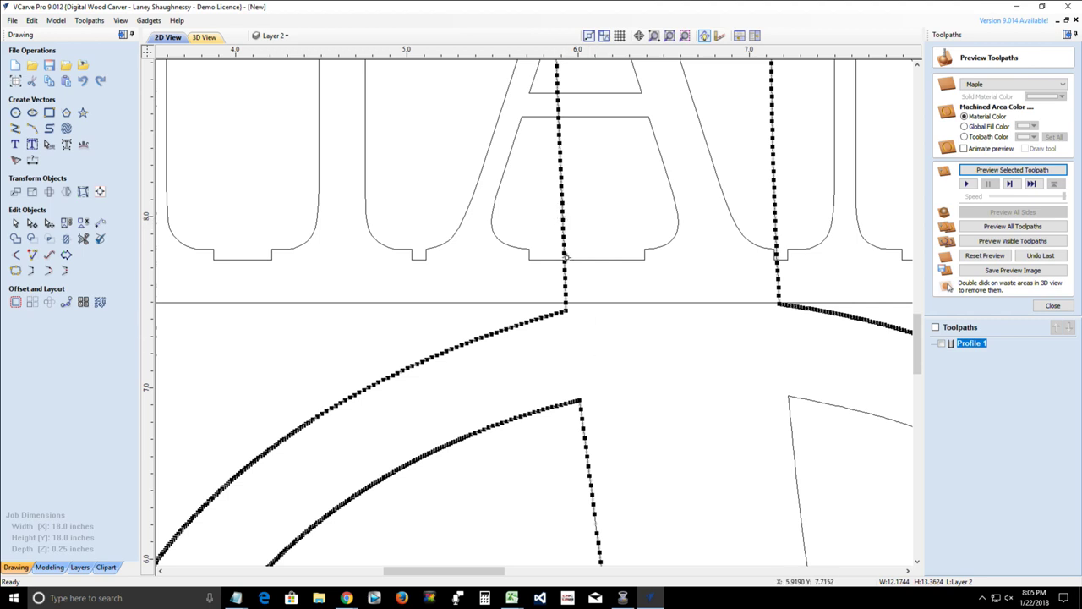
{"action": "right_click", "coordinate": [561, 184]}
{"action": "left_click", "coordinate": [589, 240]}
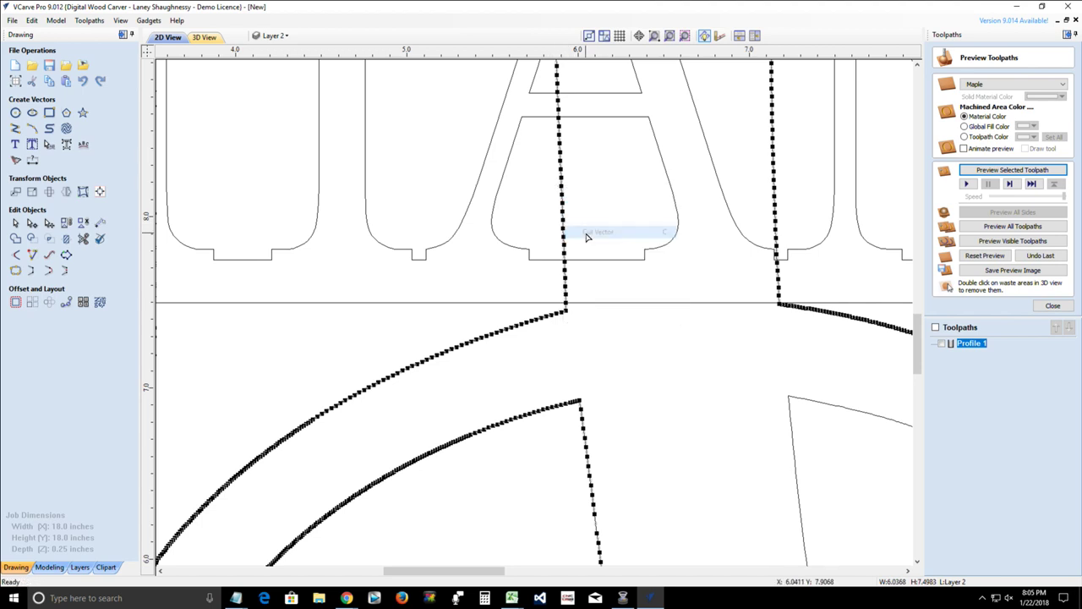
- Cut the monogram's right vertical stroke where it crosses the banner
{"action": "left_click", "coordinate": [772, 169]}
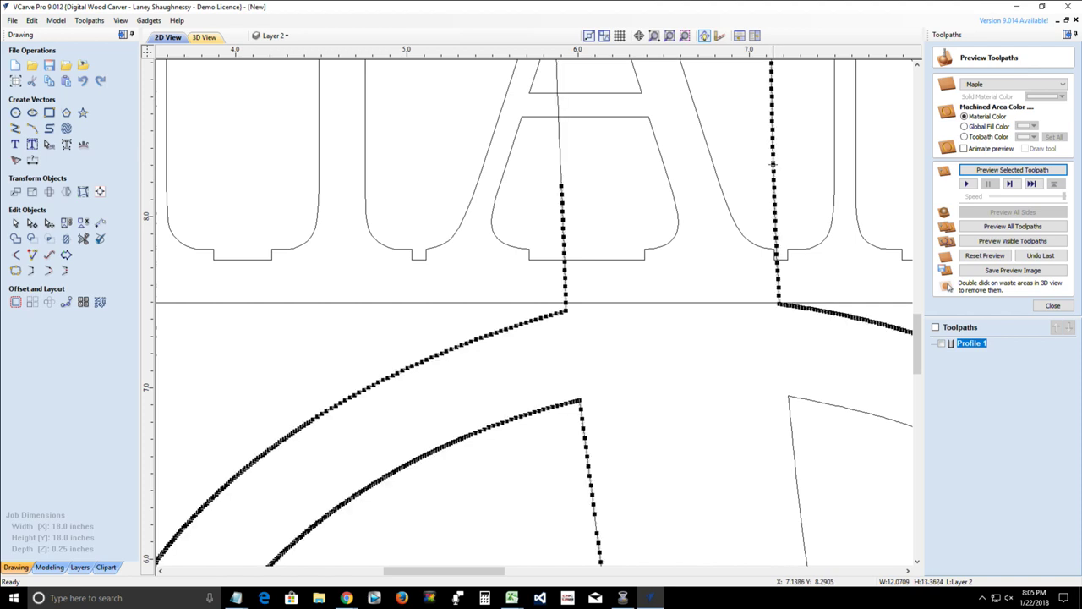
{"action": "right_click", "coordinate": [773, 165]}
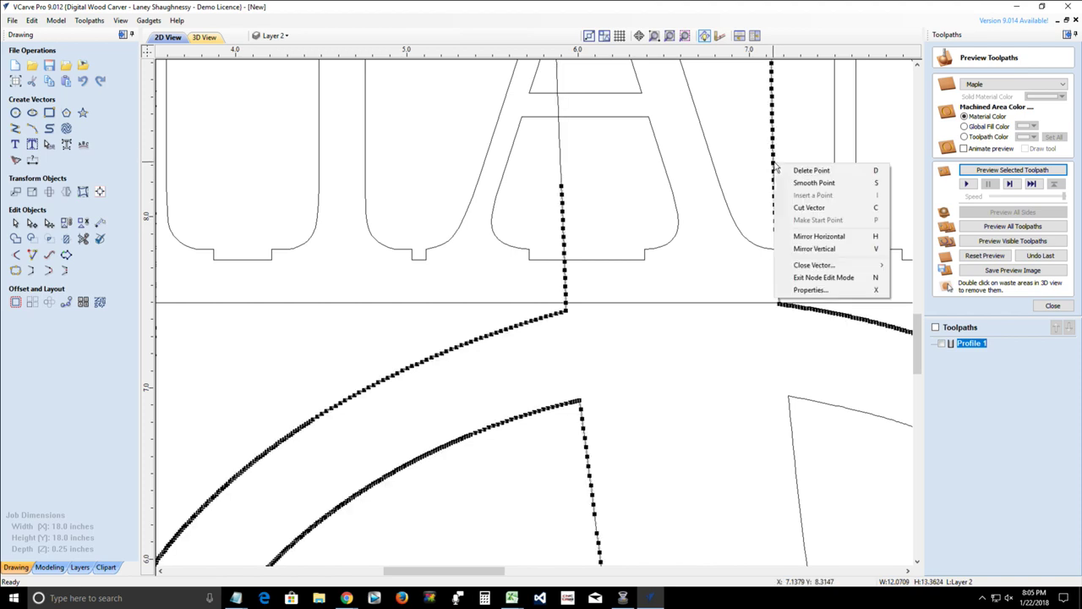
{"action": "left_click", "coordinate": [809, 207]}
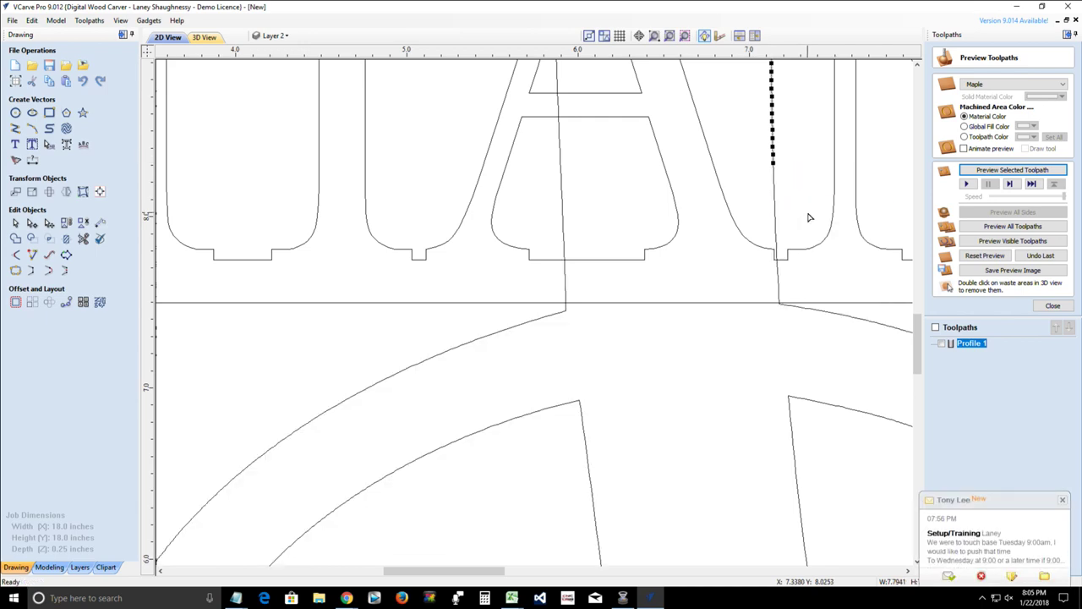
{"action": "scroll", "coordinate": [725, 297], "scroll_direction": "down", "scroll_amount": 1}
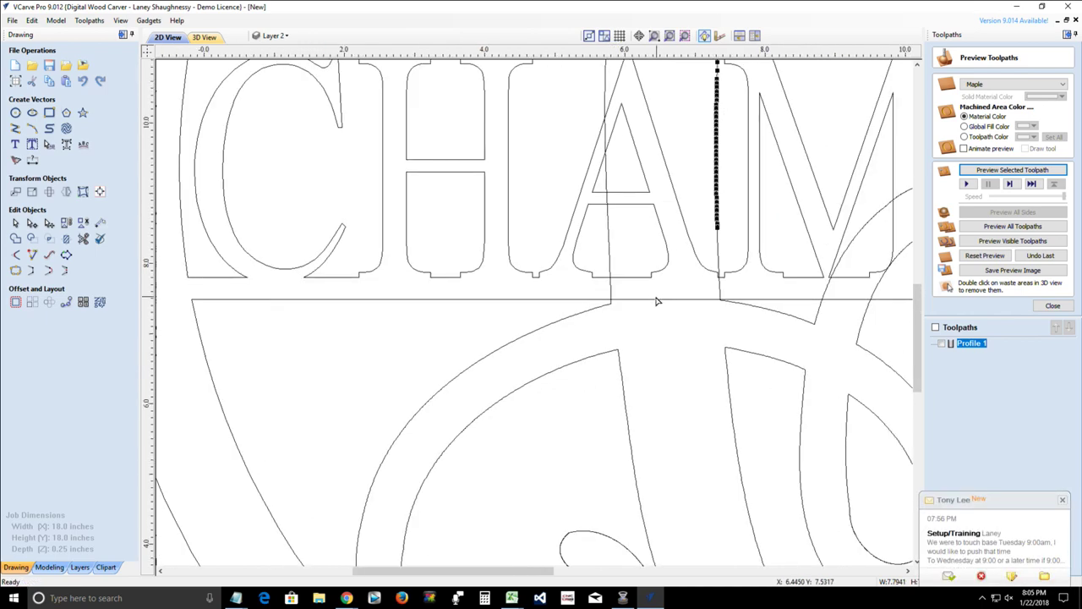
{"action": "scroll", "coordinate": [787, 268], "scroll_direction": "down", "scroll_amount": 1}
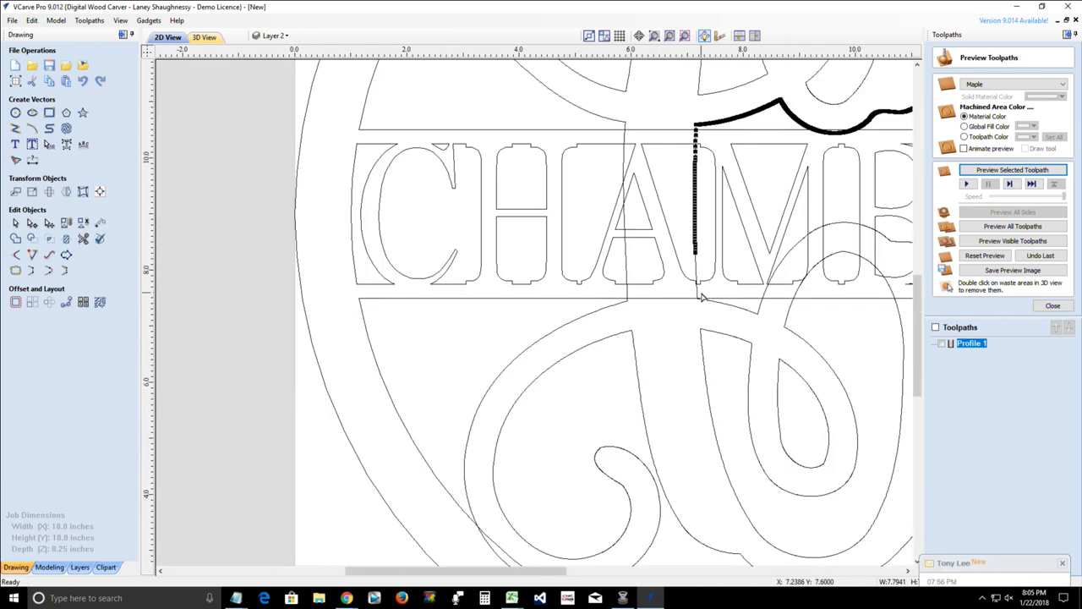
{"action": "scroll", "coordinate": [706, 296], "scroll_direction": "down", "scroll_amount": 3}
{"action": "scroll", "coordinate": [702, 326], "scroll_direction": "down", "scroll_amount": 2}
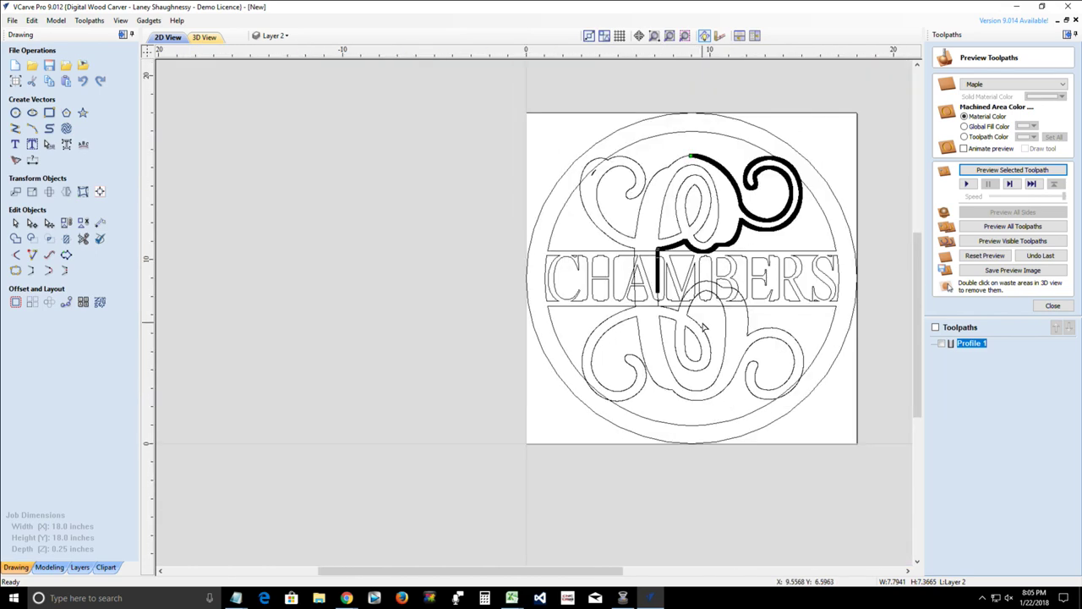
{"action": "scroll", "coordinate": [662, 306], "scroll_direction": "up", "scroll_amount": 3}
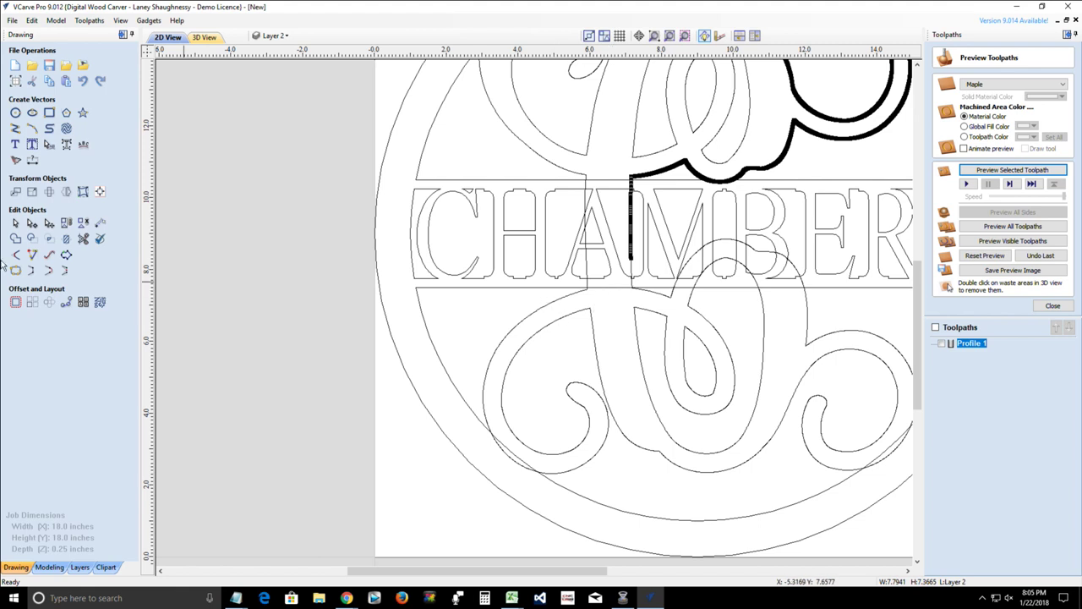
- Select the monogram's lower swirl and inner loop and nudge them down two arrow steps overall
{"action": "left_click", "coordinate": [15, 222]}
{"action": "left_click", "coordinate": [579, 291]}
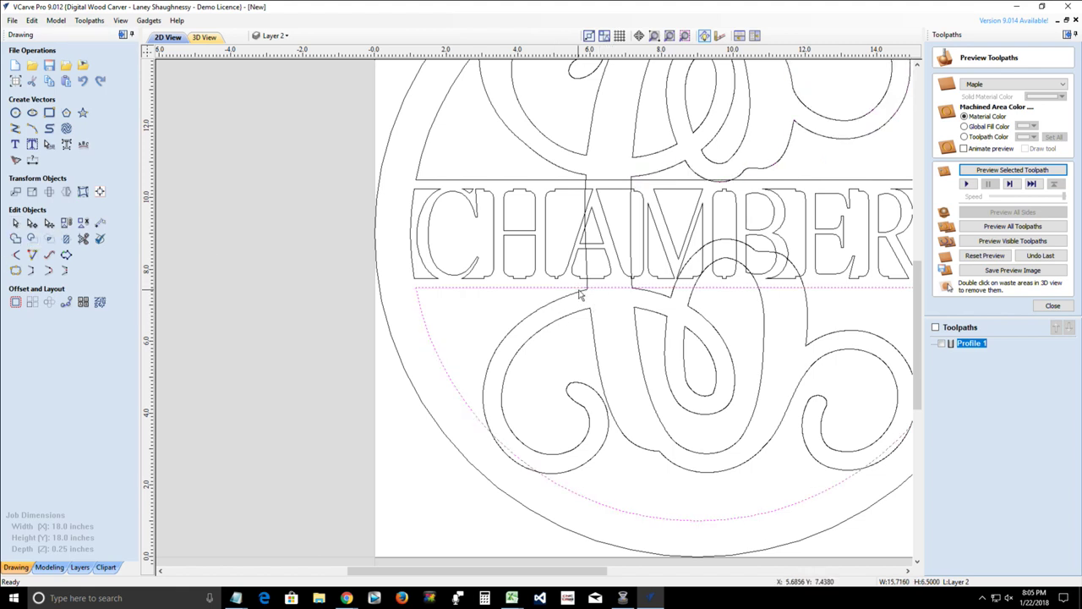
{"action": "left_click", "coordinate": [580, 297]}
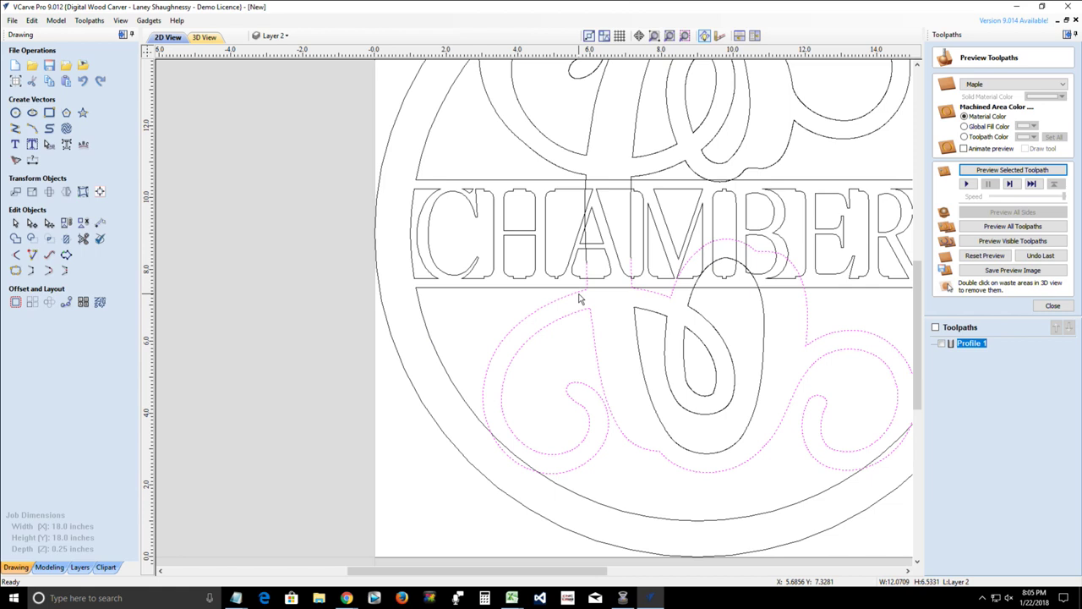
{"action": "left_click", "coordinate": [683, 378], "text": "shift"}
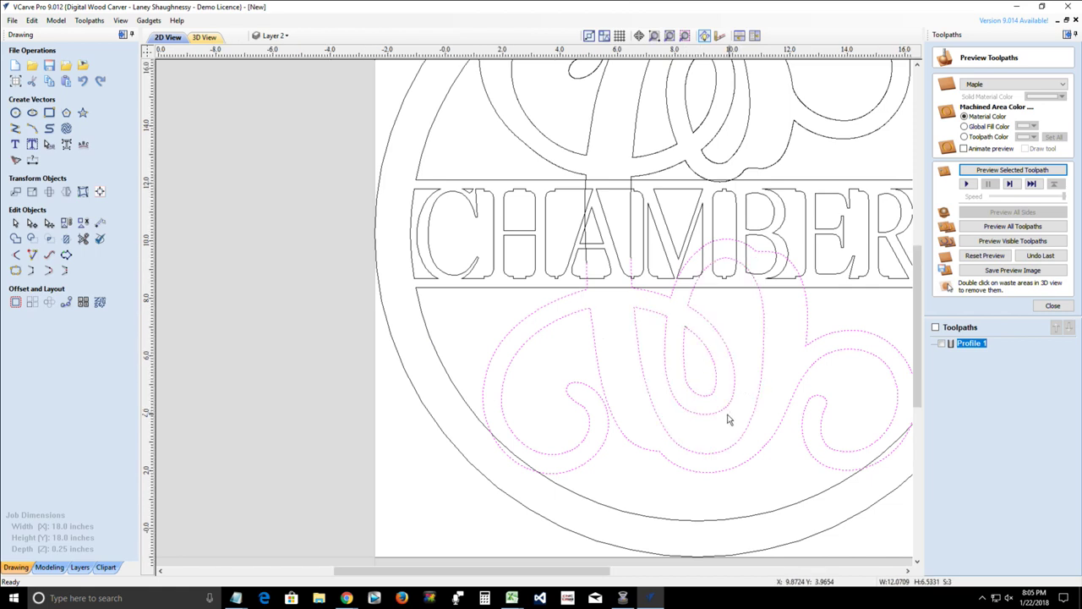
{"action": "scroll", "coordinate": [729, 406], "scroll_direction": "down", "scroll_amount": 2}
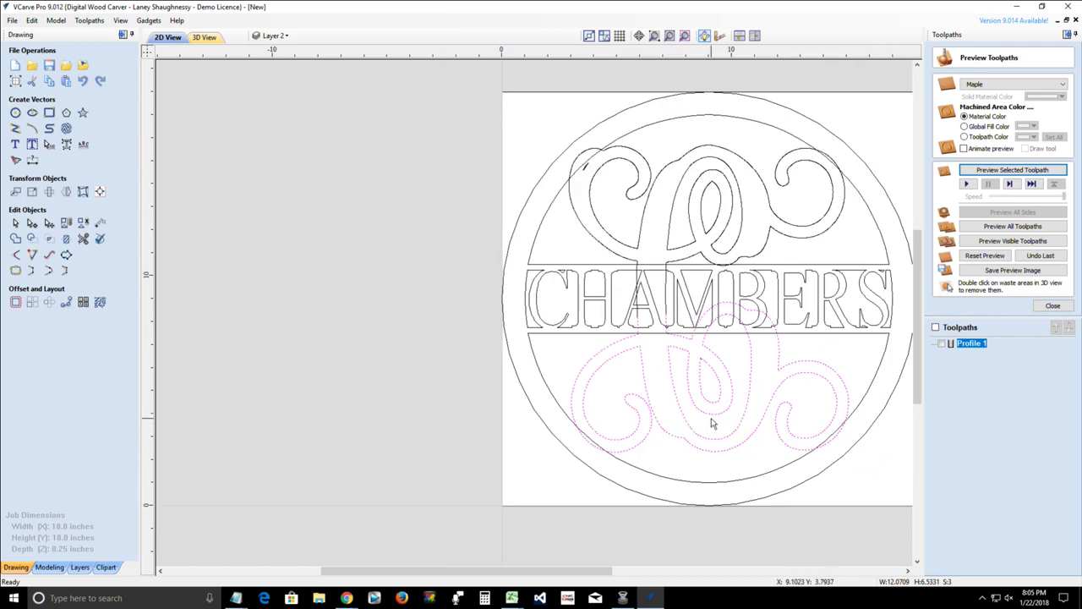
{"action": "key", "text": "Down"}
{"action": "key", "text": "Down"}
{"action": "key", "text": "Down"}
{"action": "key", "text": "Down"}
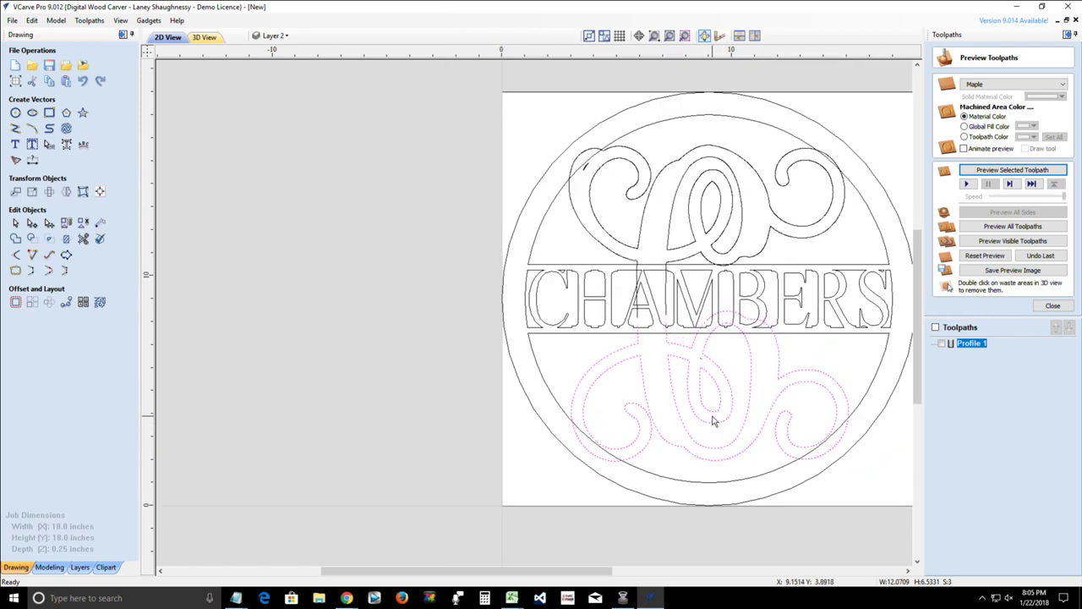
{"action": "key", "text": "Down"}
{"action": "key", "text": "Down"}
{"action": "key", "text": "Down"}
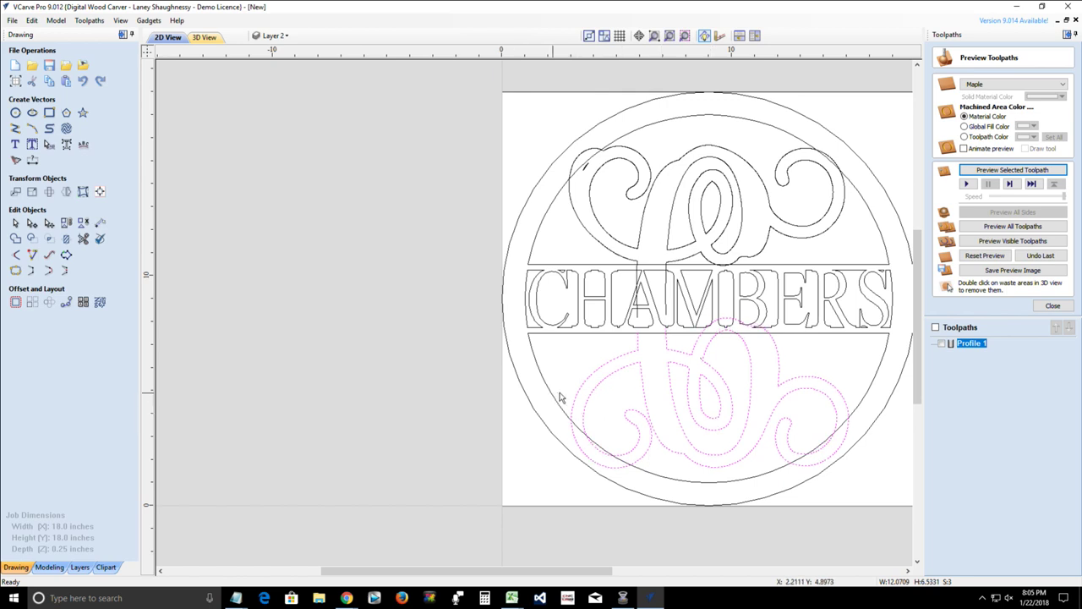
{"action": "key", "text": "Down"}
{"action": "key", "text": "Down"}
{"action": "key", "text": "Down"}
{"action": "key", "text": "Down"}
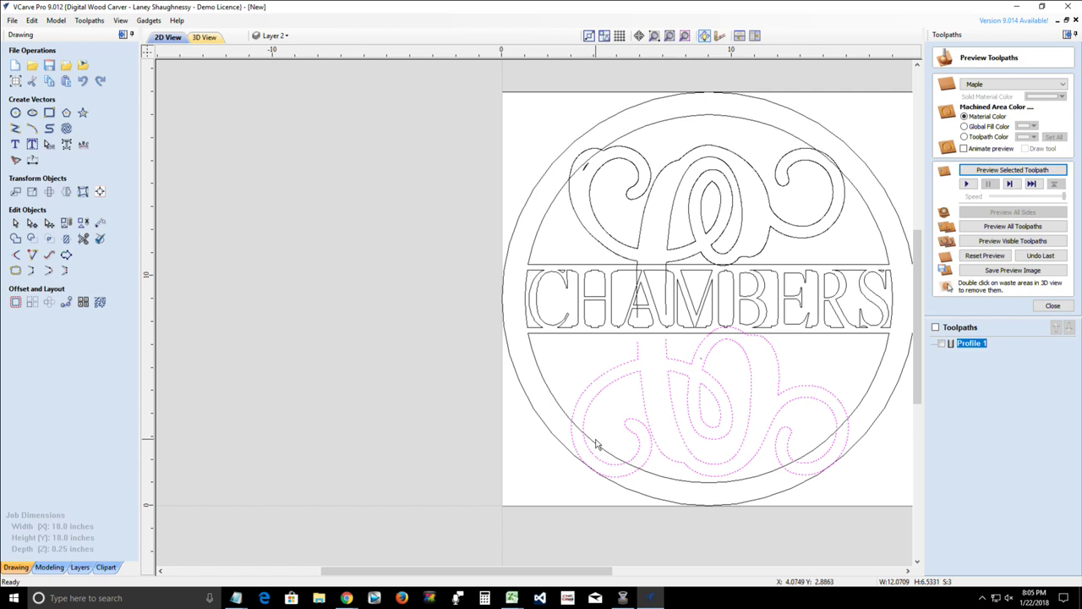
{"action": "key", "text": "Up"}
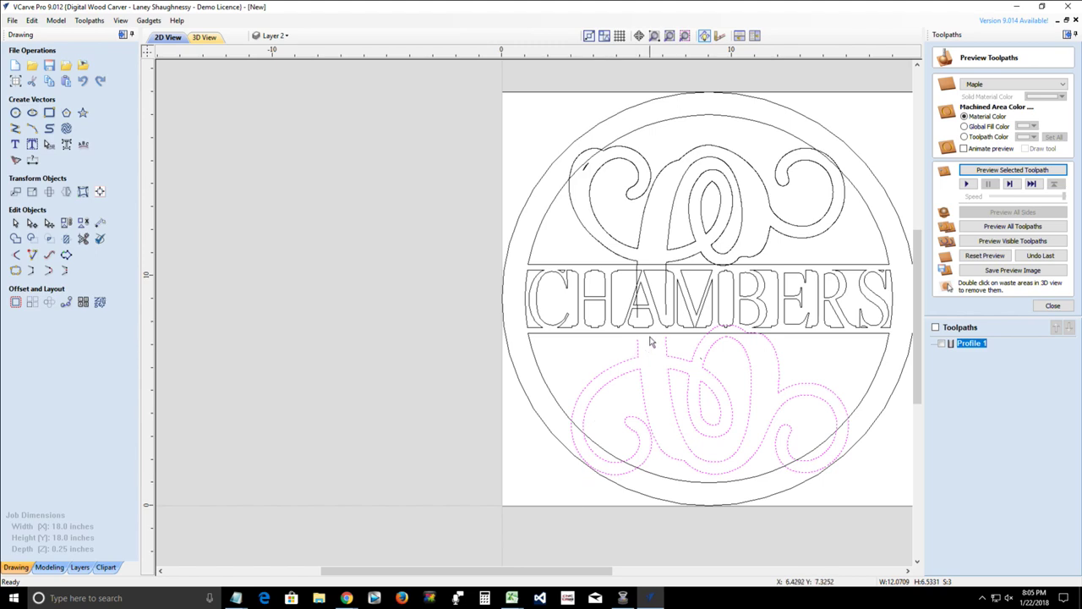
{"action": "scroll", "coordinate": [641, 345], "scroll_direction": "up", "scroll_amount": 3}
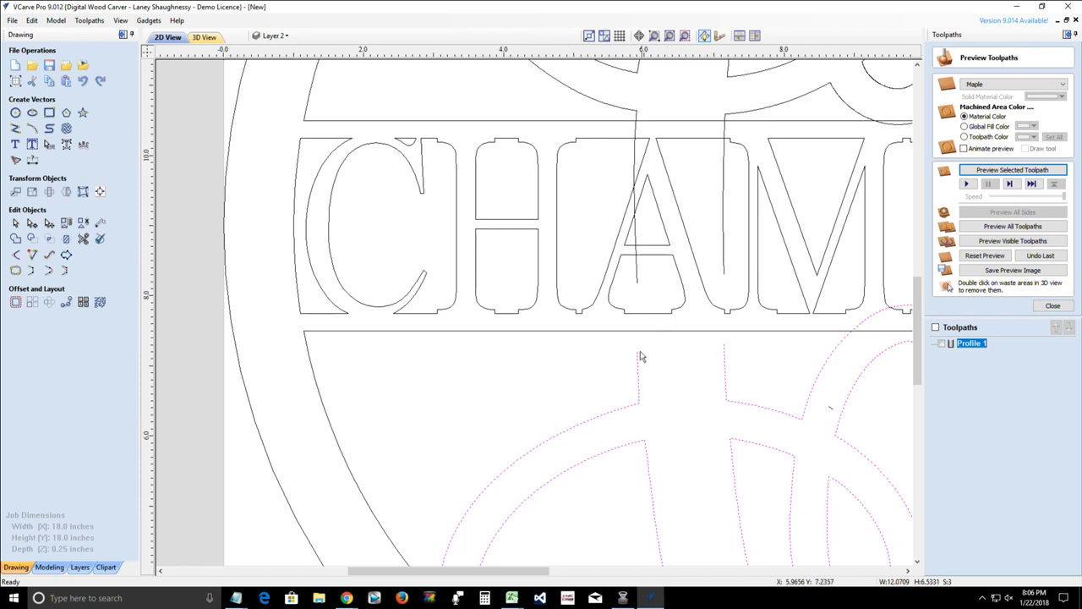
- Extend the monogram's vertical stroke up to the banner's lower edge with Extend Vectors, then close it
{"action": "left_click", "coordinate": [32, 255]}
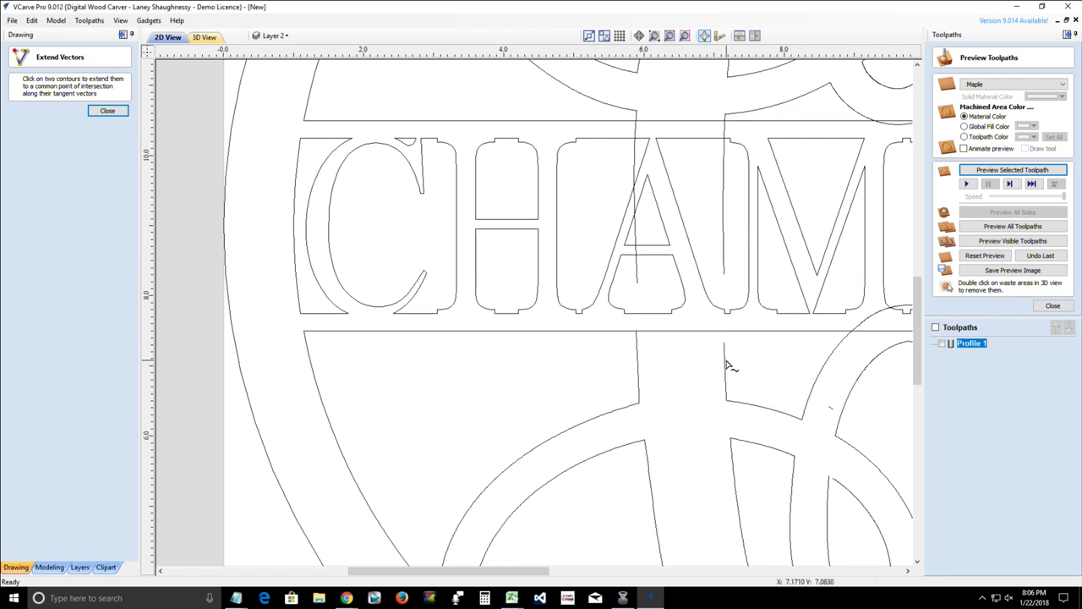
{"action": "scroll", "coordinate": [725, 339], "scroll_direction": "down", "scroll_amount": 2}
{"action": "scroll", "coordinate": [723, 339], "scroll_direction": "up", "scroll_amount": 3}
{"action": "scroll", "coordinate": [722, 338], "scroll_direction": "up", "scroll_amount": 2}
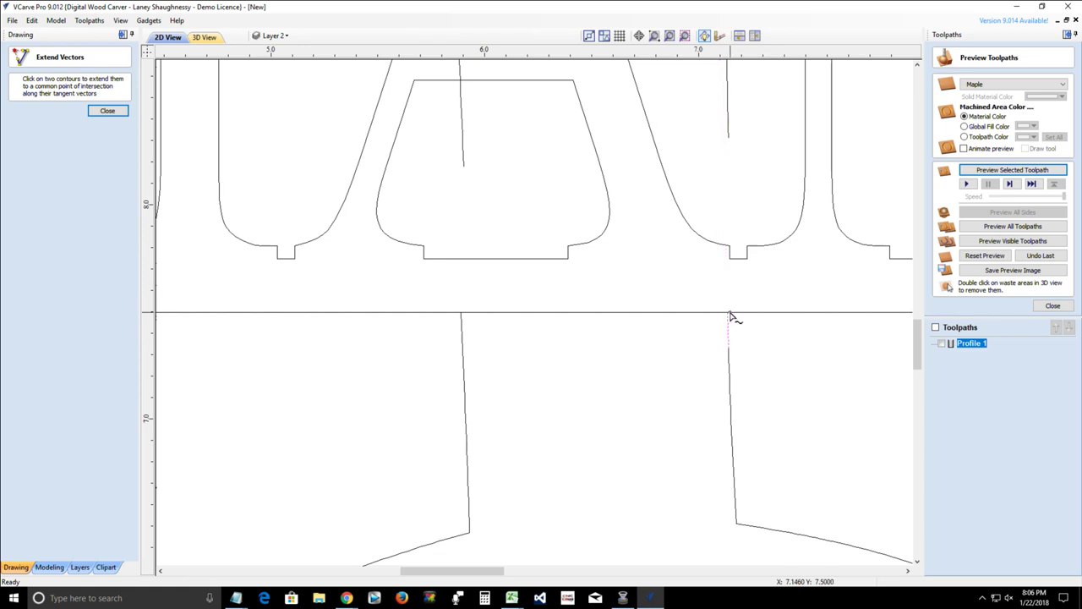
{"action": "left_click", "coordinate": [725, 314]}
{"action": "left_click", "coordinate": [729, 315]}
{"action": "scroll", "coordinate": [685, 427], "scroll_direction": "down", "scroll_amount": 6}
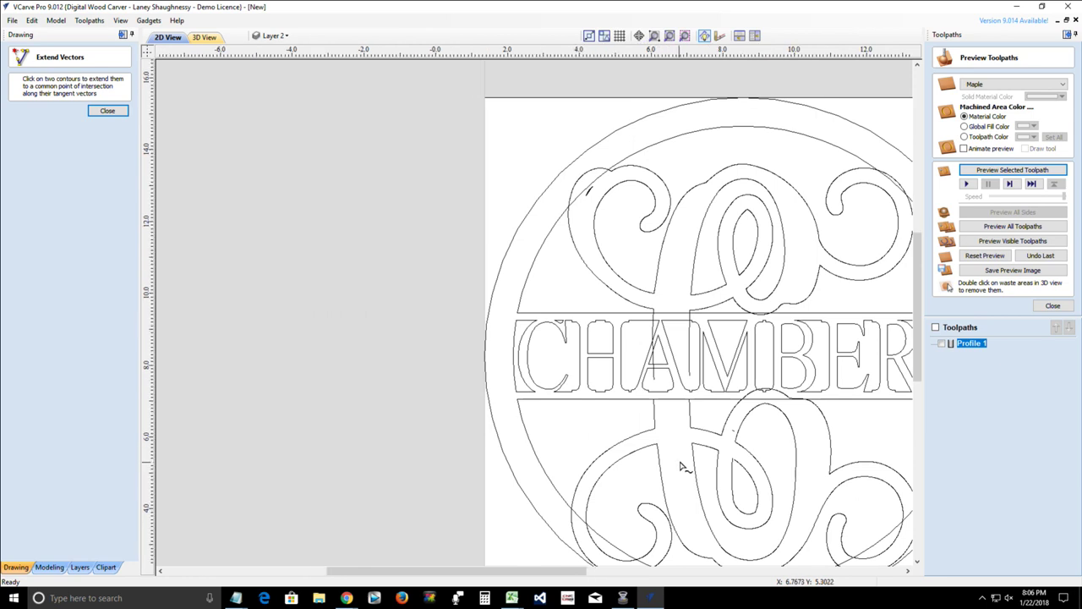
{"action": "scroll", "coordinate": [681, 465], "scroll_direction": "up", "scroll_amount": 2}
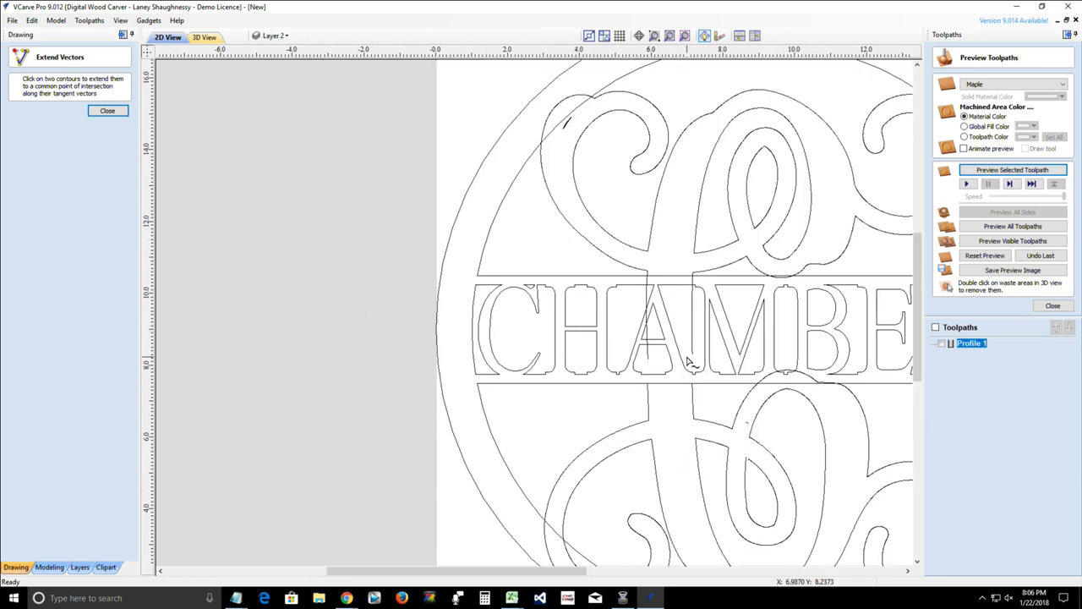
{"action": "scroll", "coordinate": [646, 310], "scroll_direction": "up", "scroll_amount": 2}
{"action": "scroll", "coordinate": [640, 317], "scroll_direction": "down", "scroll_amount": 3}
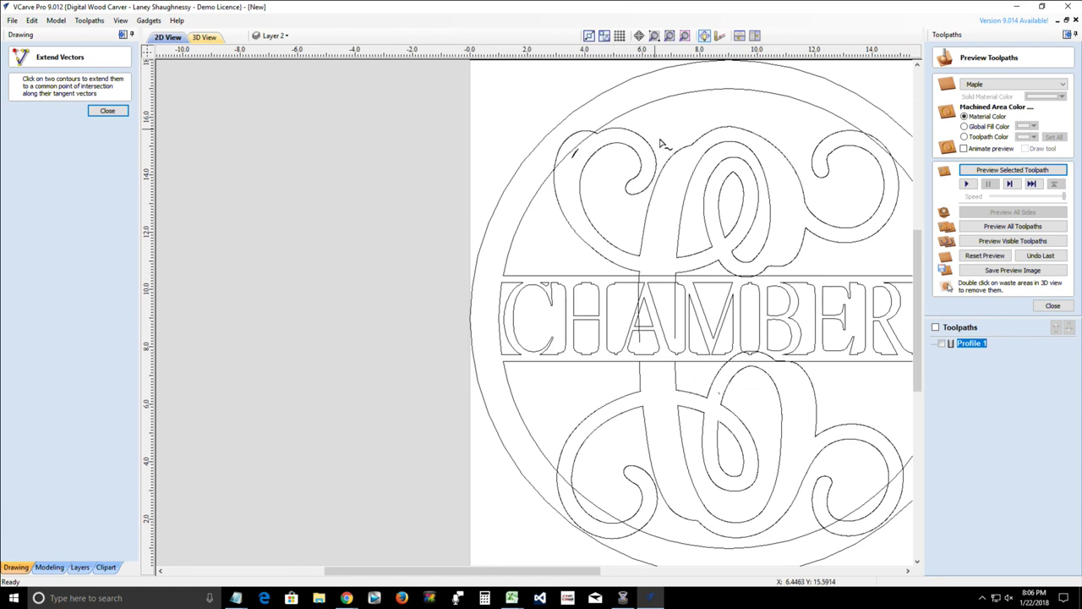
{"action": "left_click", "coordinate": [107, 111]}
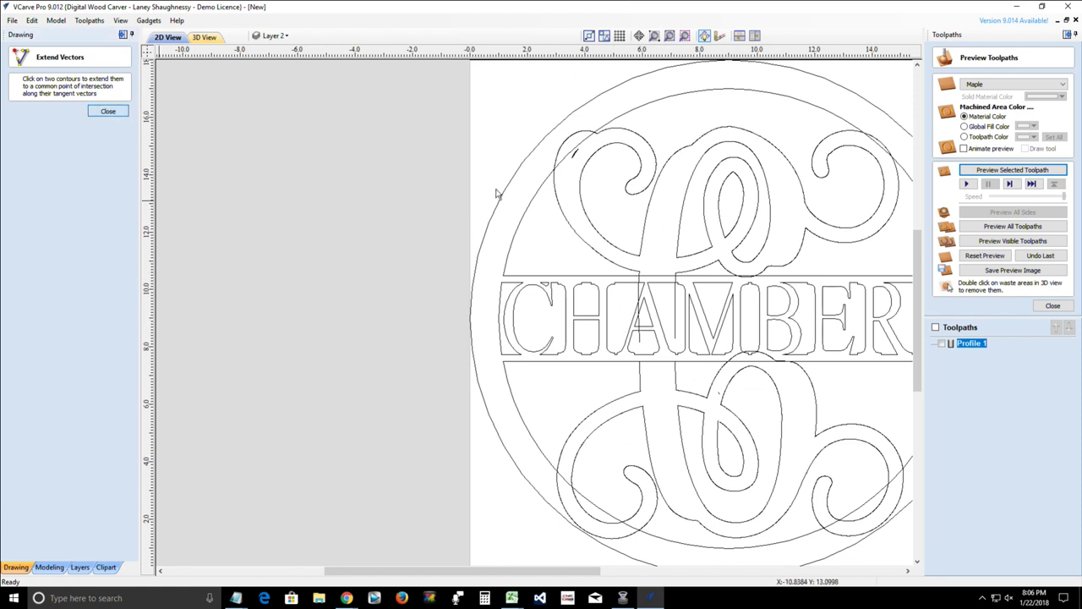
{"action": "left_click", "coordinate": [651, 211]}
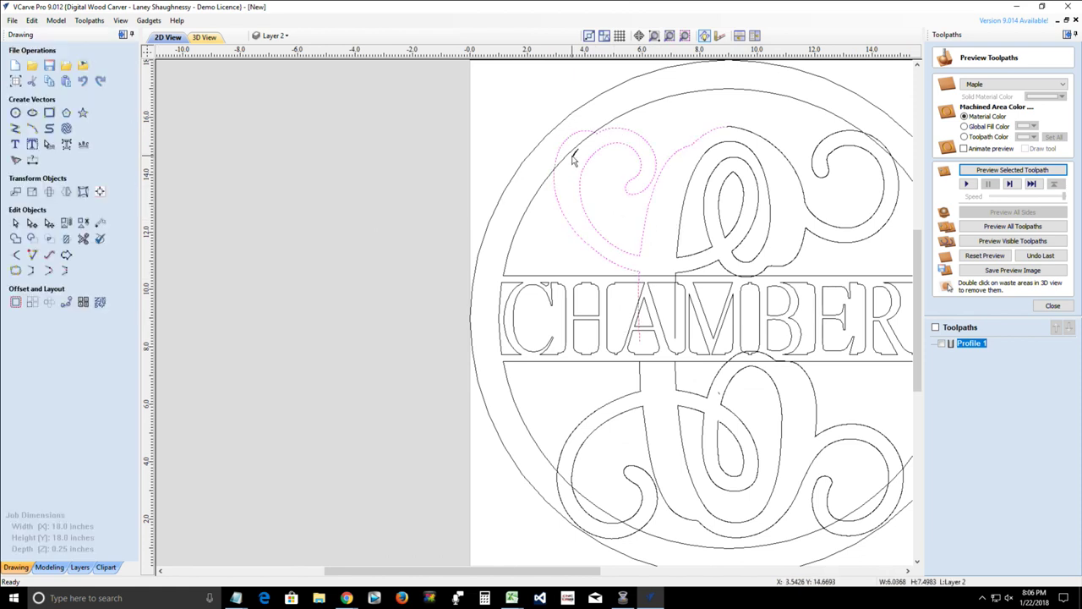
- Add the upper flourish loops and right scroll to the selection and nudge them up three arrow steps
{"action": "left_click", "coordinate": [720, 216], "text": "shift"}
{"action": "left_click", "coordinate": [685, 230], "text": "shift"}
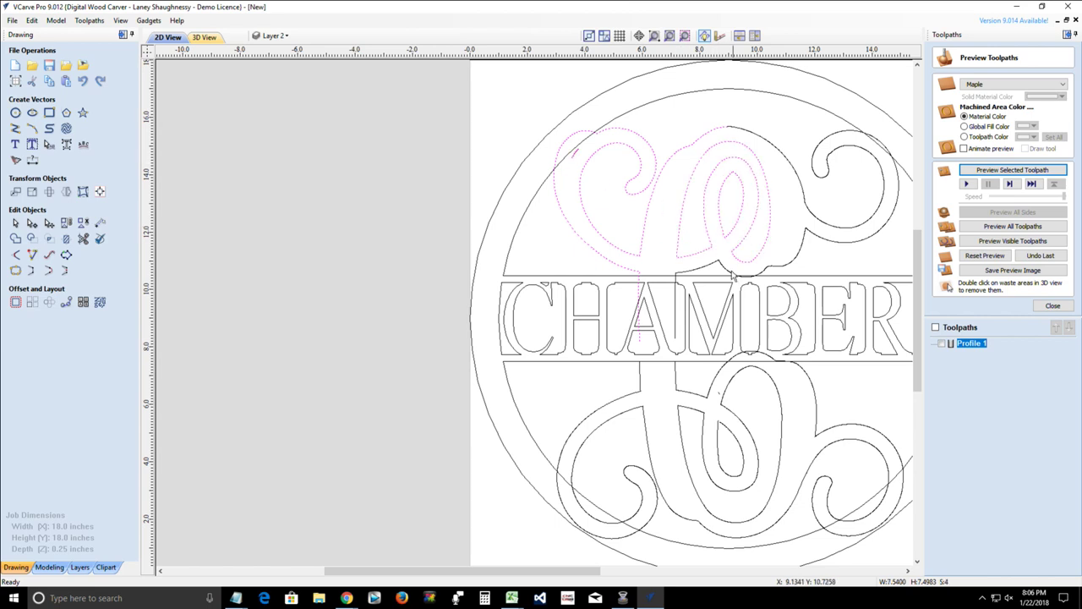
{"action": "left_click", "coordinate": [731, 273], "text": "shift"}
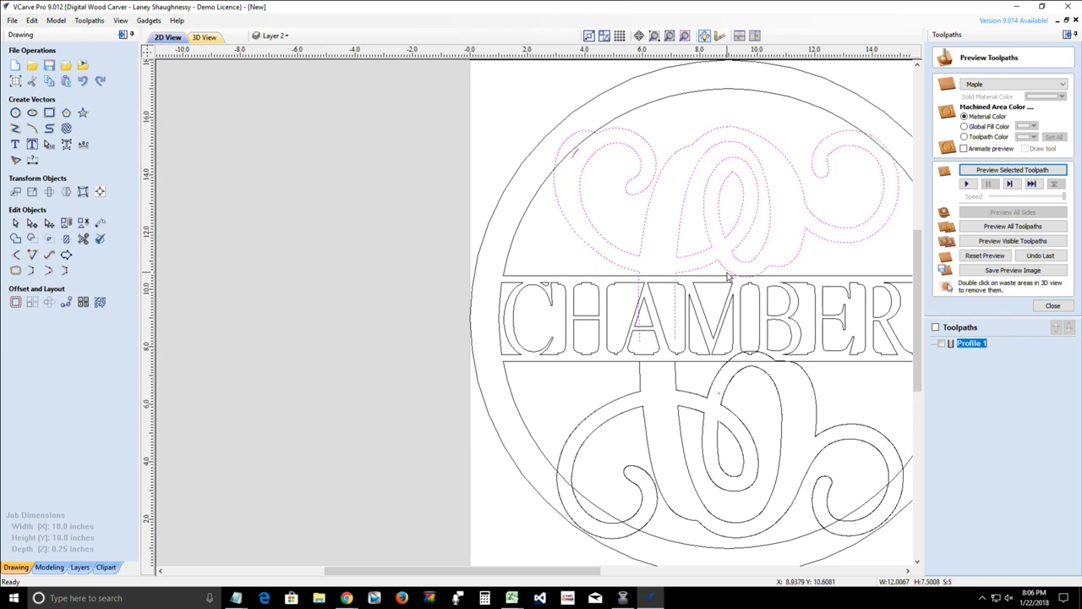
{"action": "key", "text": "Up"}
{"action": "key", "text": "Up"}
{"action": "key", "text": "Up"}
{"action": "key", "text": "Up"}
{"action": "key", "text": "Up"}
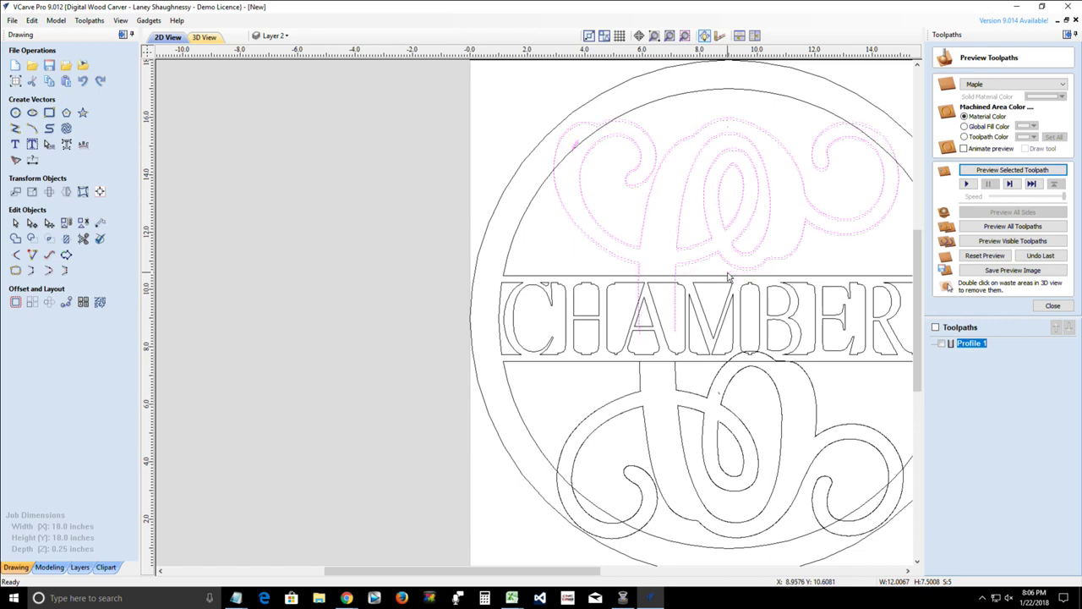
{"action": "key", "text": "Up"}
{"action": "key", "text": "Up"}
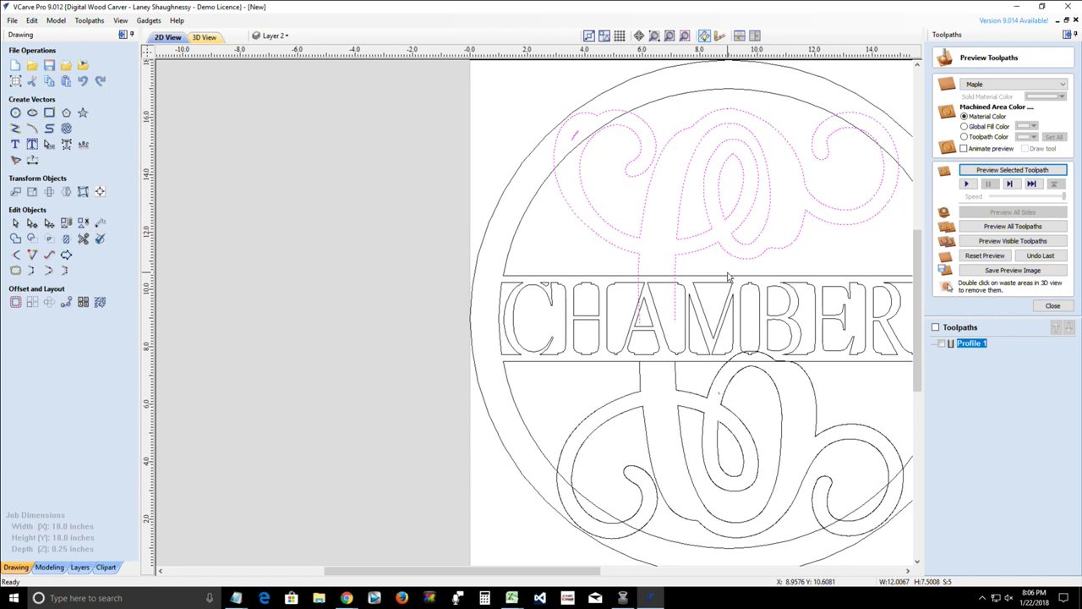
{"action": "key", "text": "Up"}
{"action": "key", "text": "Up"}
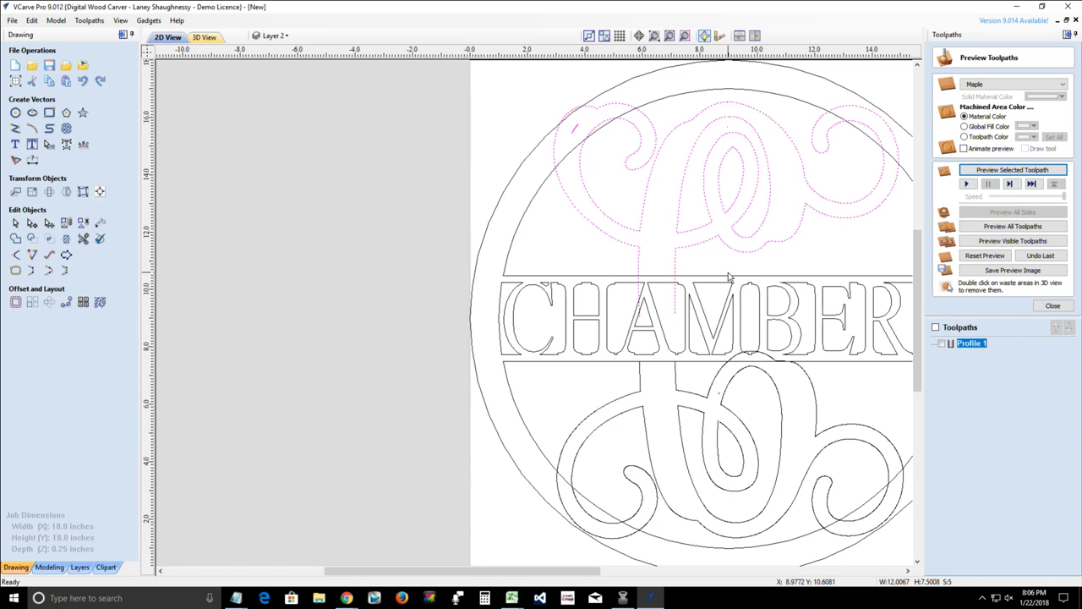
{"action": "scroll", "coordinate": [729, 277], "scroll_direction": "down", "scroll_amount": 2}
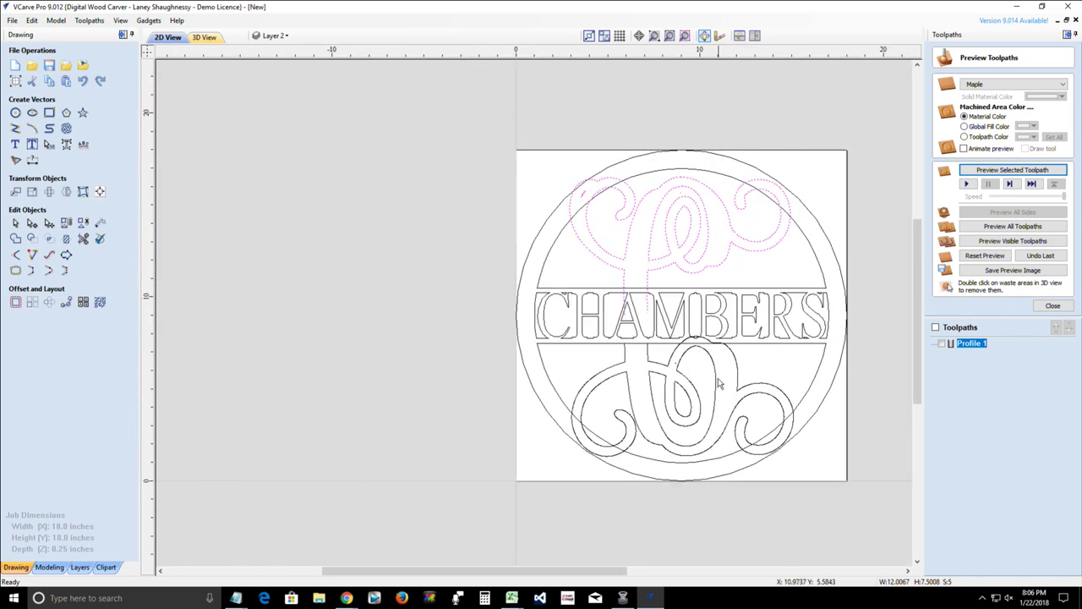
{"action": "scroll", "coordinate": [719, 364], "scroll_direction": "up", "scroll_amount": 1}
{"action": "scroll", "coordinate": [724, 321], "scroll_direction": "down", "scroll_amount": 2}
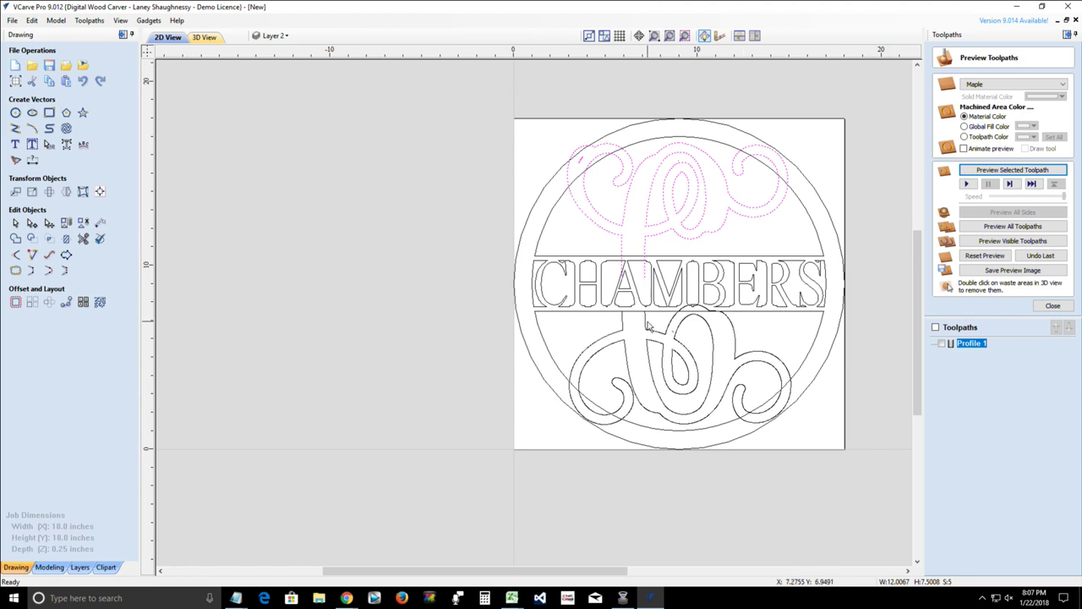
{"action": "scroll", "coordinate": [597, 254], "scroll_direction": "up", "scroll_amount": 4}
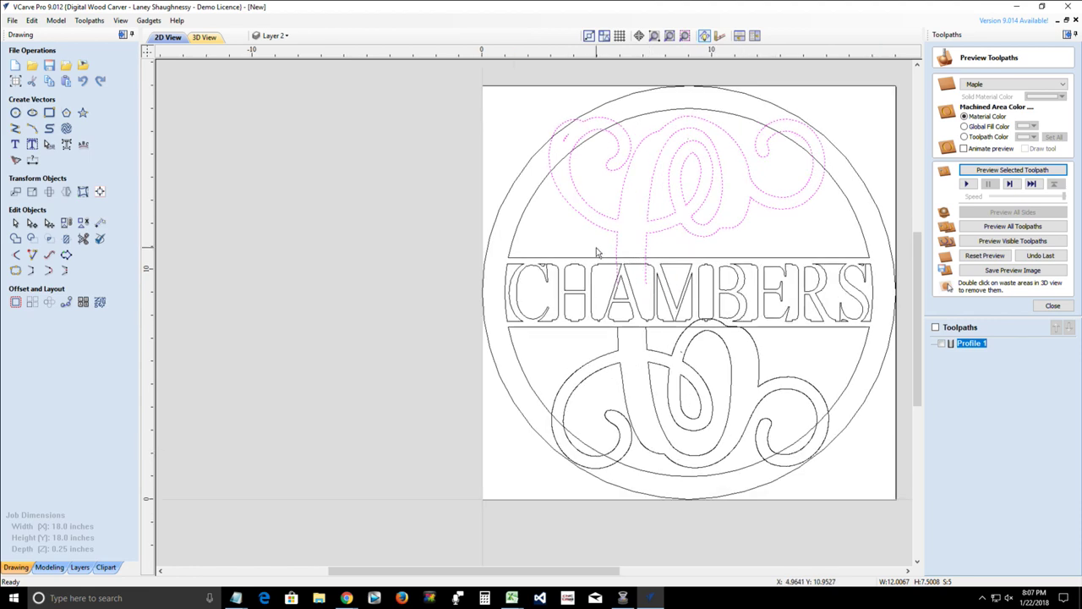
{"action": "scroll", "coordinate": [504, 262], "scroll_direction": "up", "scroll_amount": 1}
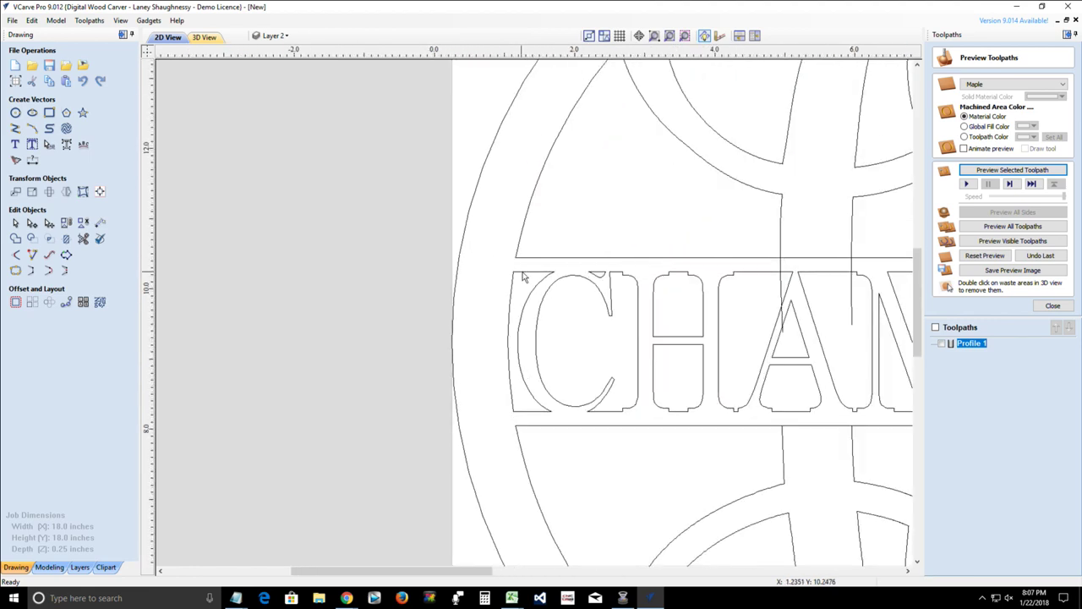
{"action": "scroll", "coordinate": [521, 274], "scroll_direction": "up", "scroll_amount": 1}
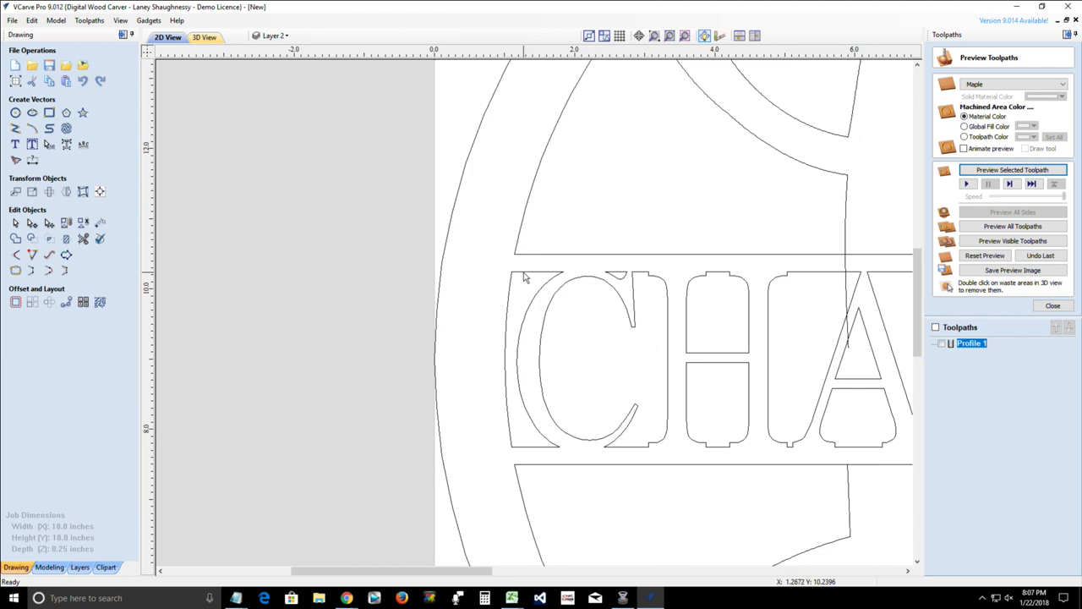
{"action": "scroll", "coordinate": [523, 277], "scroll_direction": "down", "scroll_amount": 3}
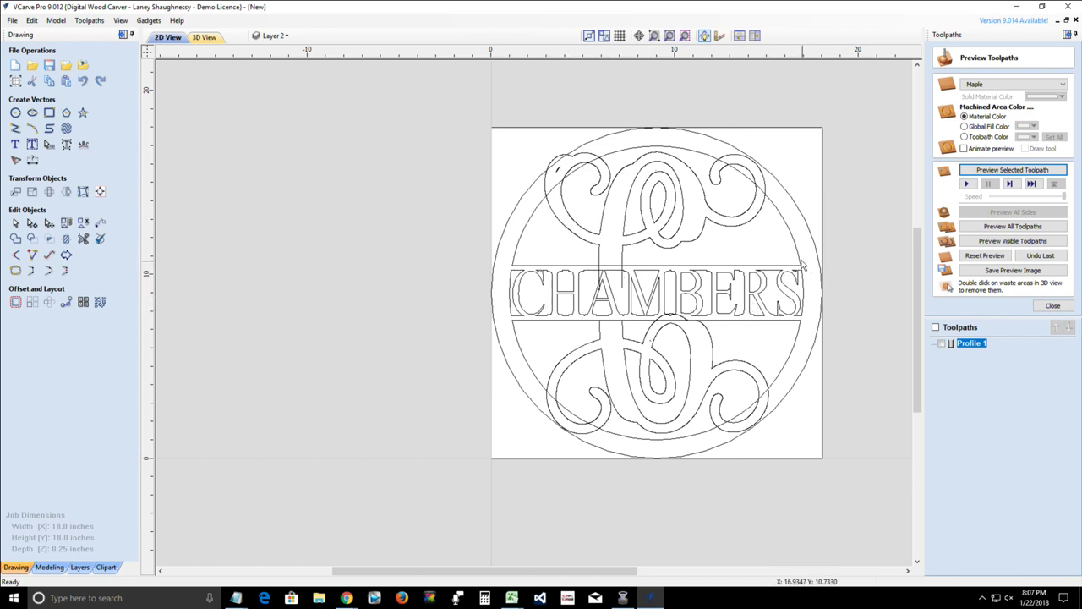
{"action": "scroll", "coordinate": [803, 330], "scroll_direction": "up", "scroll_amount": 5}
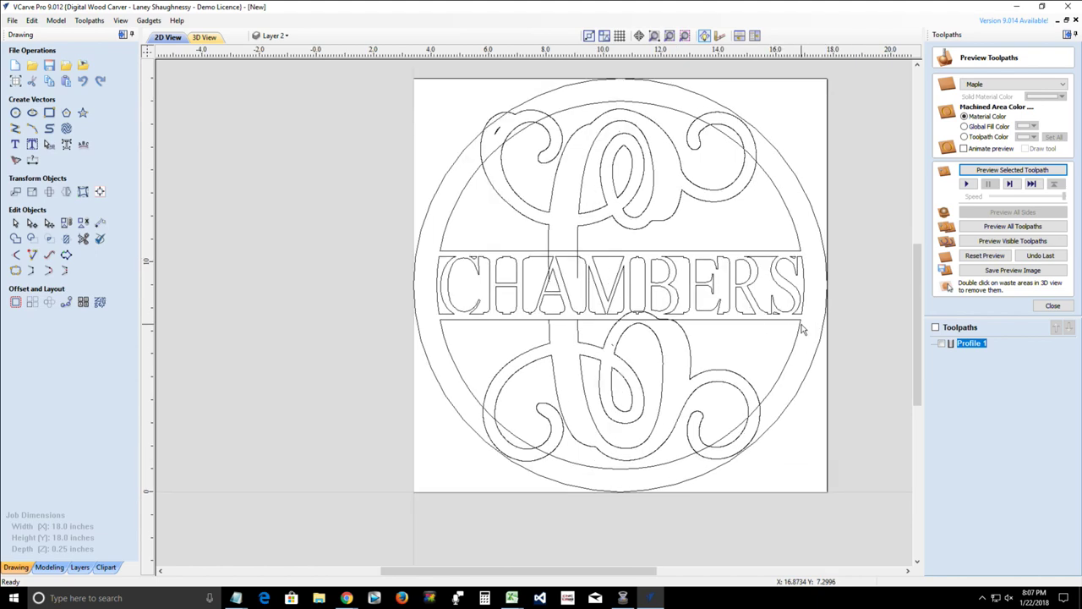
{"action": "scroll", "coordinate": [804, 330], "scroll_direction": "down", "scroll_amount": 5}
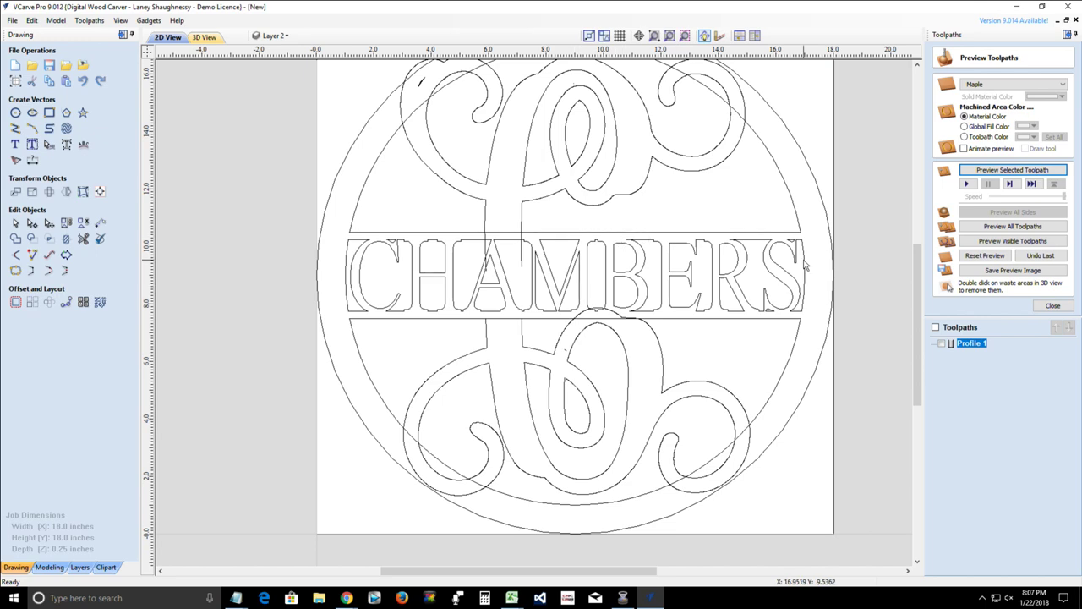
{"action": "scroll", "coordinate": [805, 266], "scroll_direction": "up", "scroll_amount": 2}
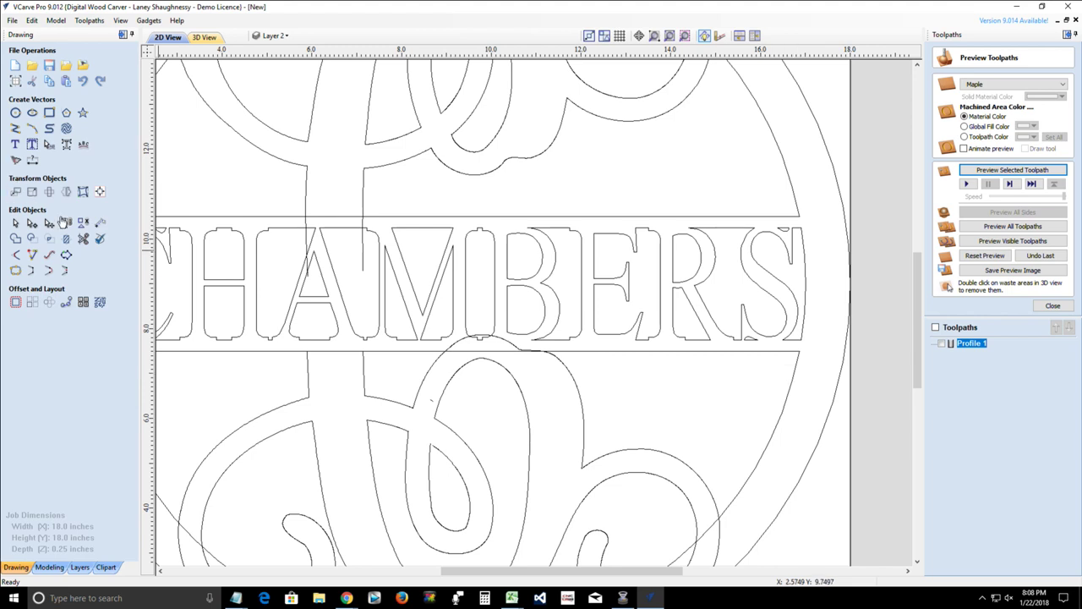
- Select the banner outline and cut it at its lower-right and top-right corner nodes
{"action": "left_click", "coordinate": [15, 224]}
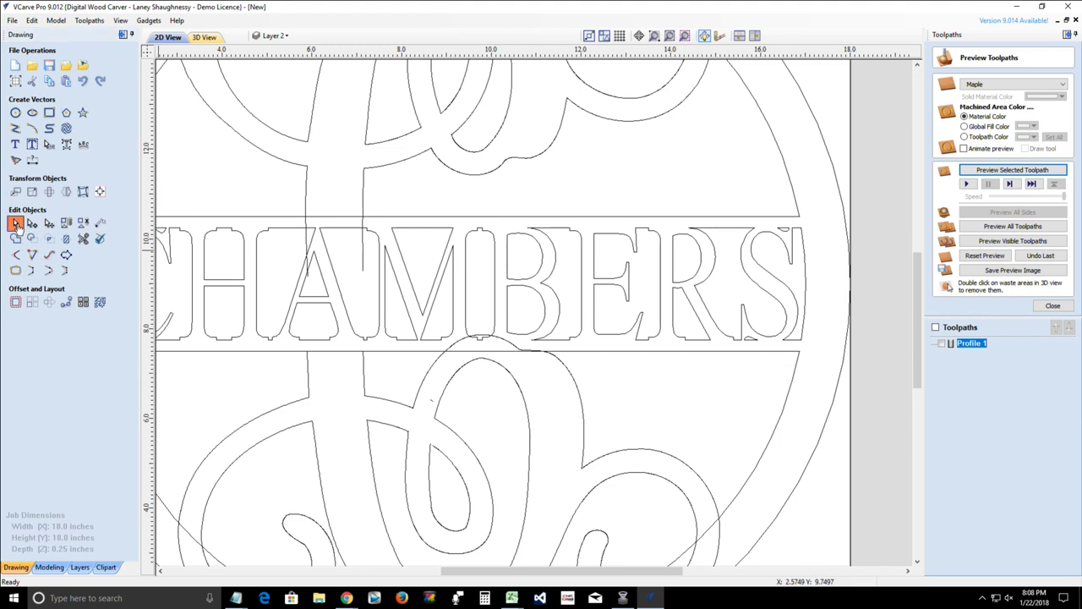
{"action": "left_click", "coordinate": [795, 371]}
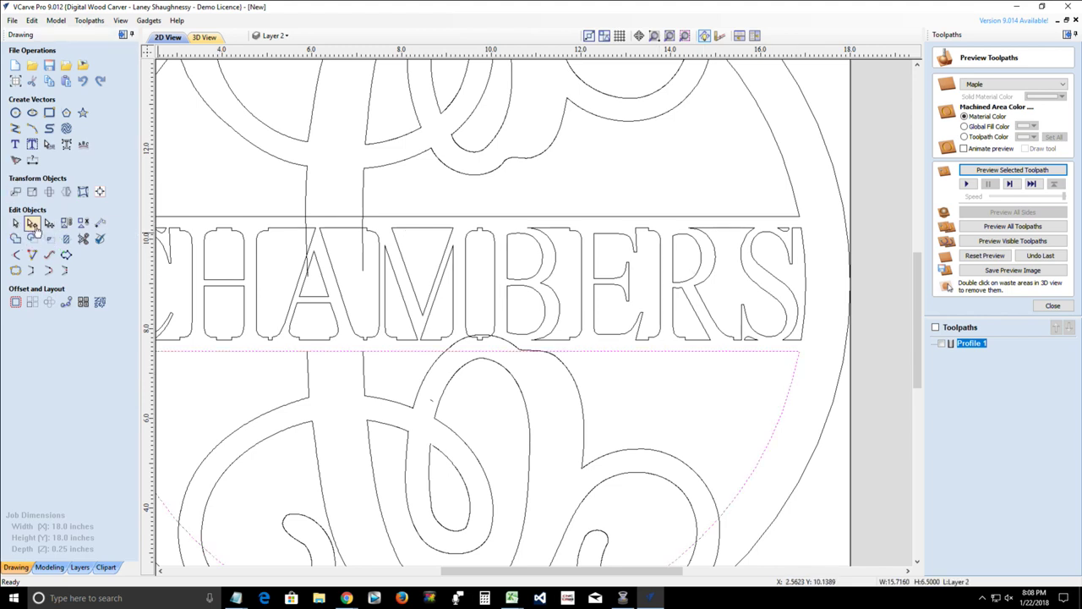
{"action": "left_click", "coordinate": [31, 223]}
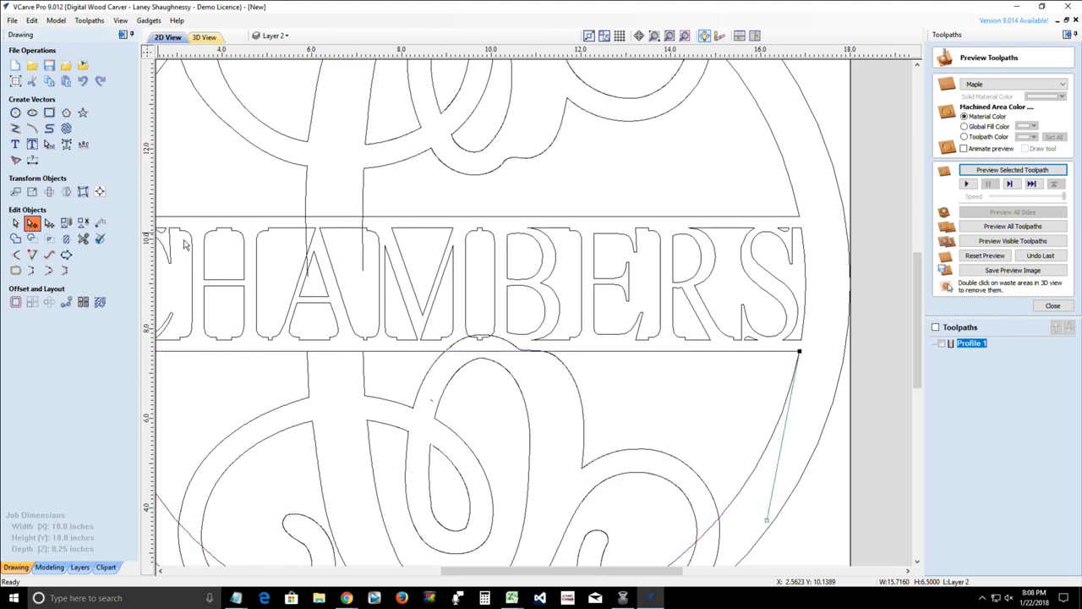
{"action": "right_click", "coordinate": [798, 350]}
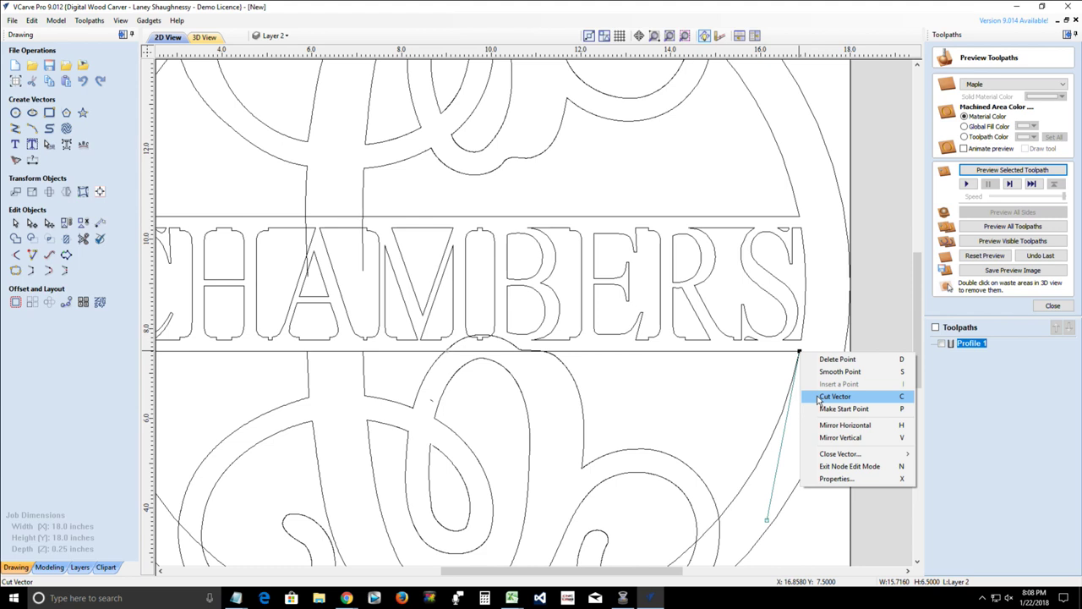
{"action": "left_click", "coordinate": [818, 396]}
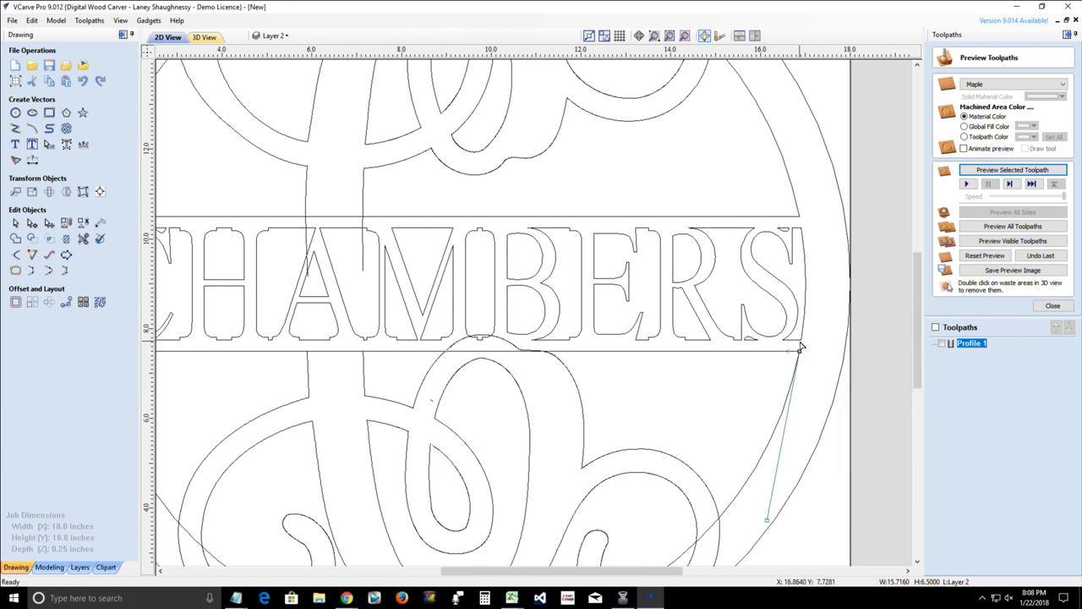
{"action": "left_click_drag", "start_coordinate": [800, 220], "coordinate": [798, 219]}
{"action": "right_click", "coordinate": [799, 219]}
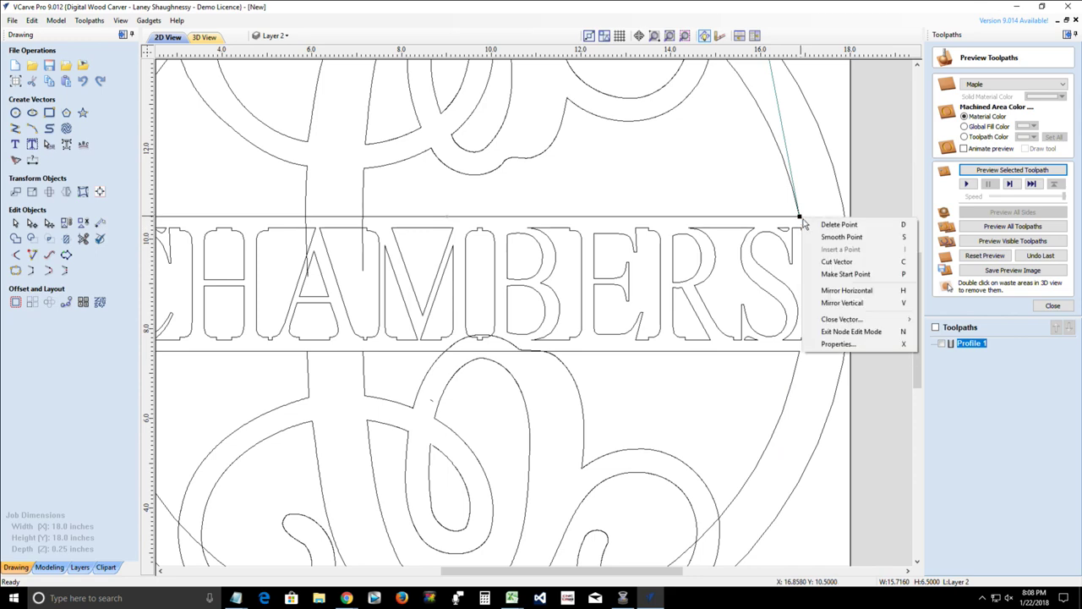
{"action": "left_click", "coordinate": [828, 263]}
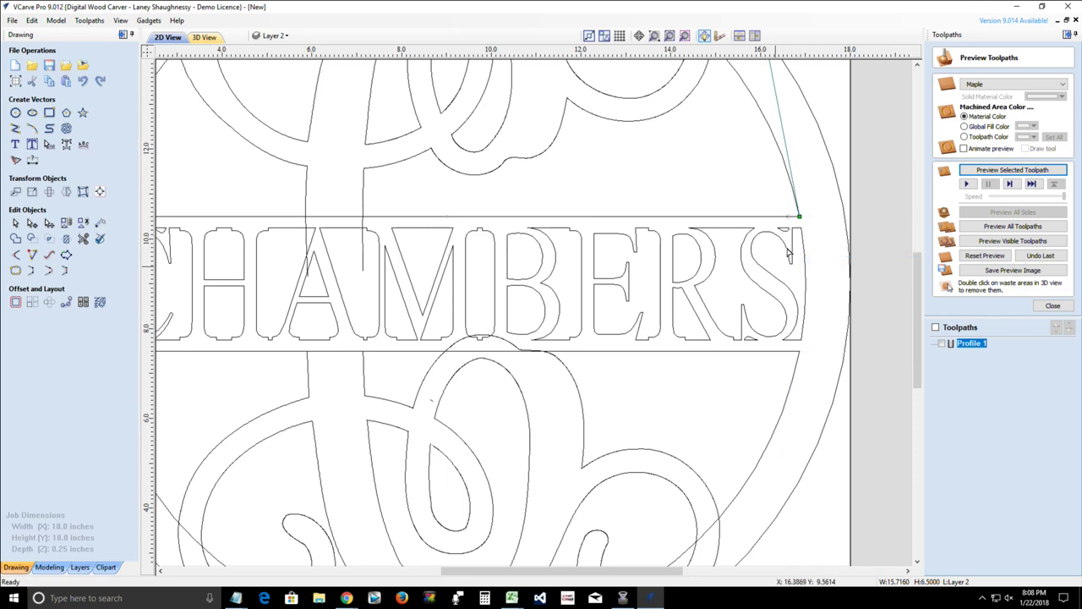
{"action": "scroll", "coordinate": [724, 315], "scroll_direction": "down", "scroll_amount": 3}
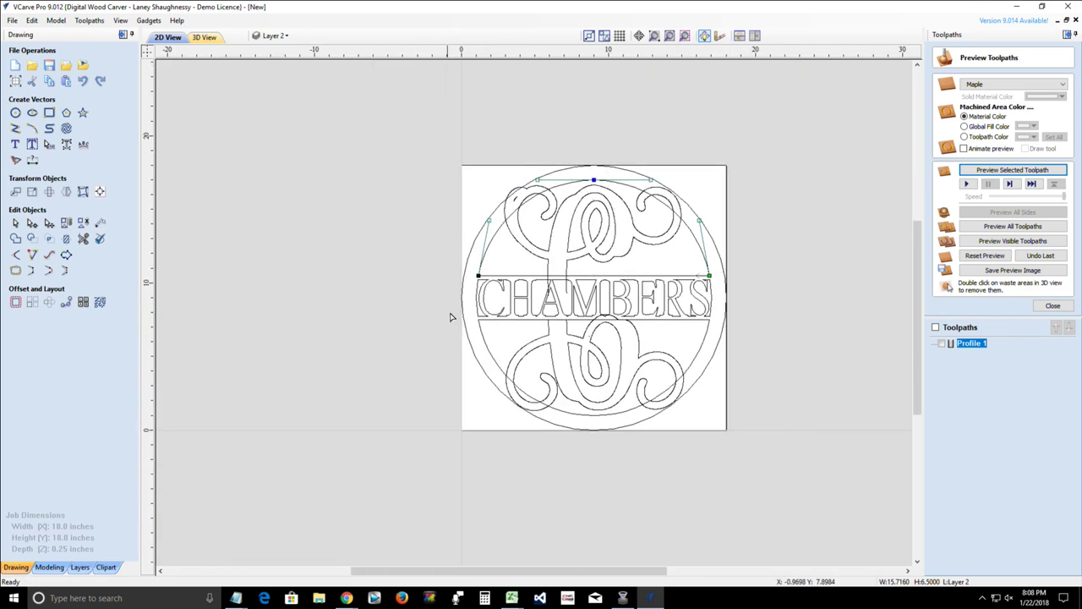
{"action": "scroll", "coordinate": [449, 314], "scroll_direction": "up", "scroll_amount": 5}
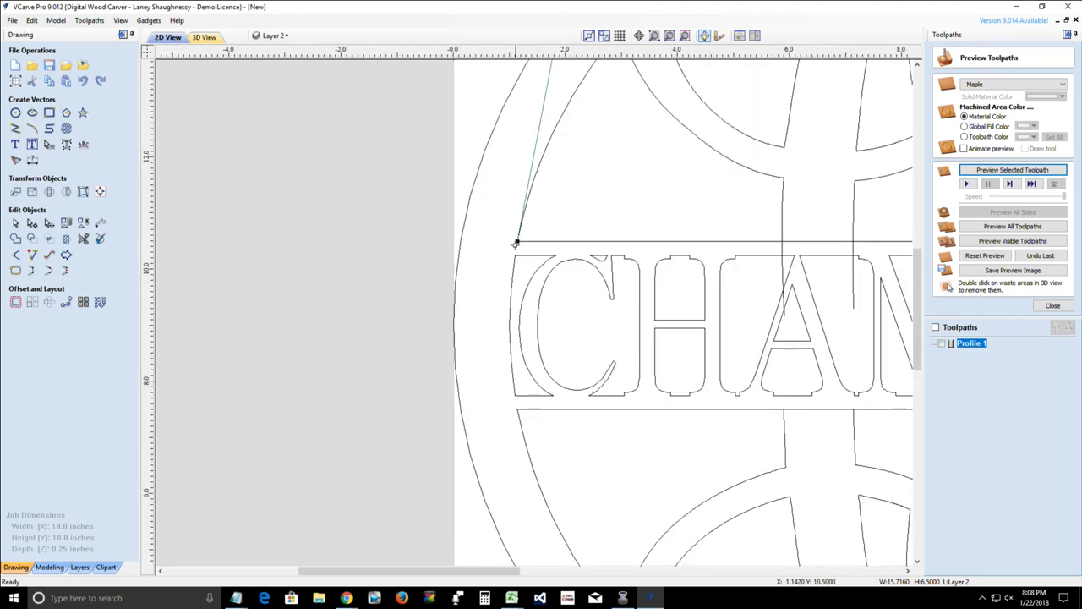
- Cut the banner outline at its top-left and lower-left corner nodes as well
{"action": "right_click", "coordinate": [516, 240]}
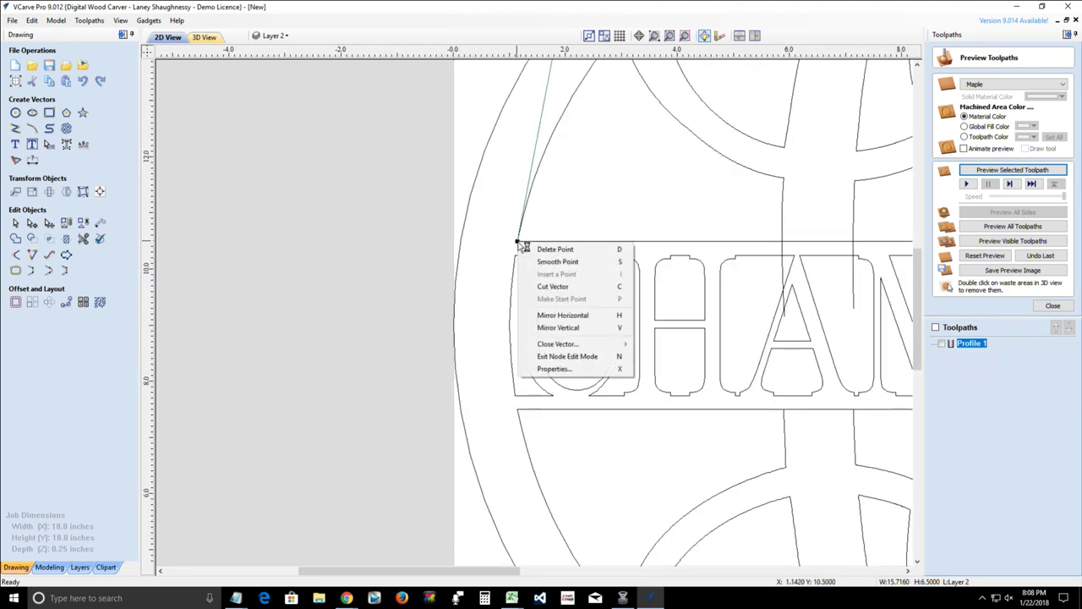
{"action": "left_click", "coordinate": [538, 290]}
{"action": "left_click", "coordinate": [518, 410]}
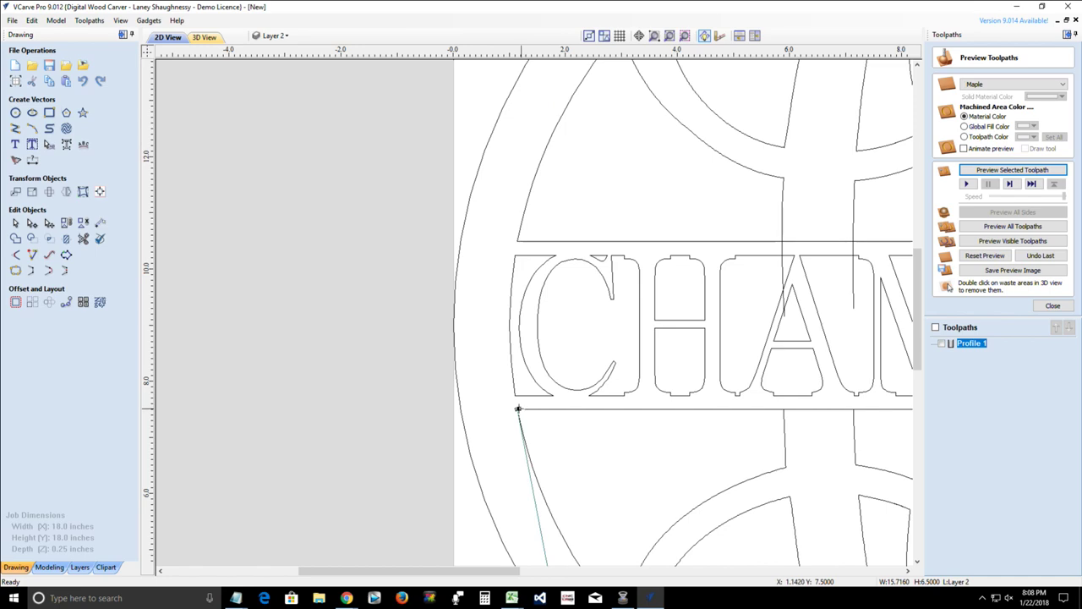
{"action": "right_click", "coordinate": [518, 410]}
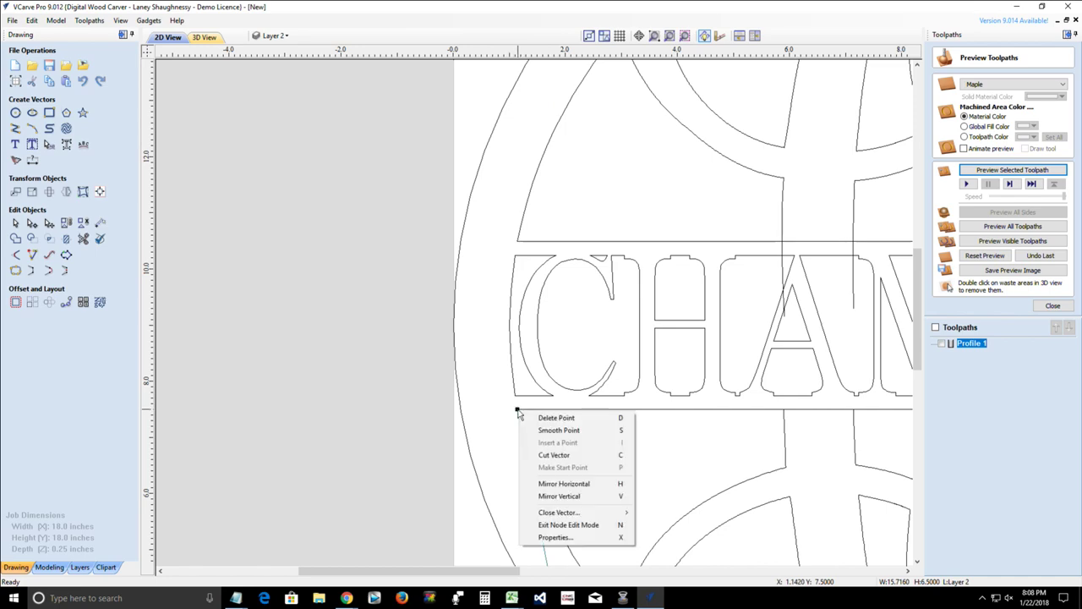
{"action": "left_click", "coordinate": [541, 457]}
{"action": "scroll", "coordinate": [466, 389], "scroll_direction": "down", "scroll_amount": 5}
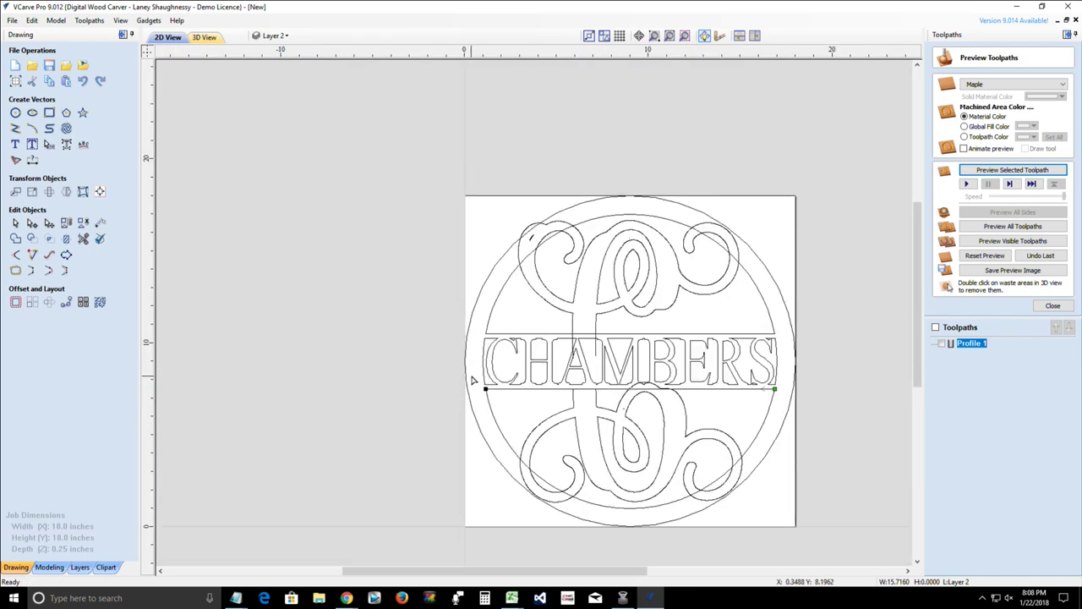
{"action": "scroll", "coordinate": [590, 439], "scroll_direction": "up", "scroll_amount": 2}
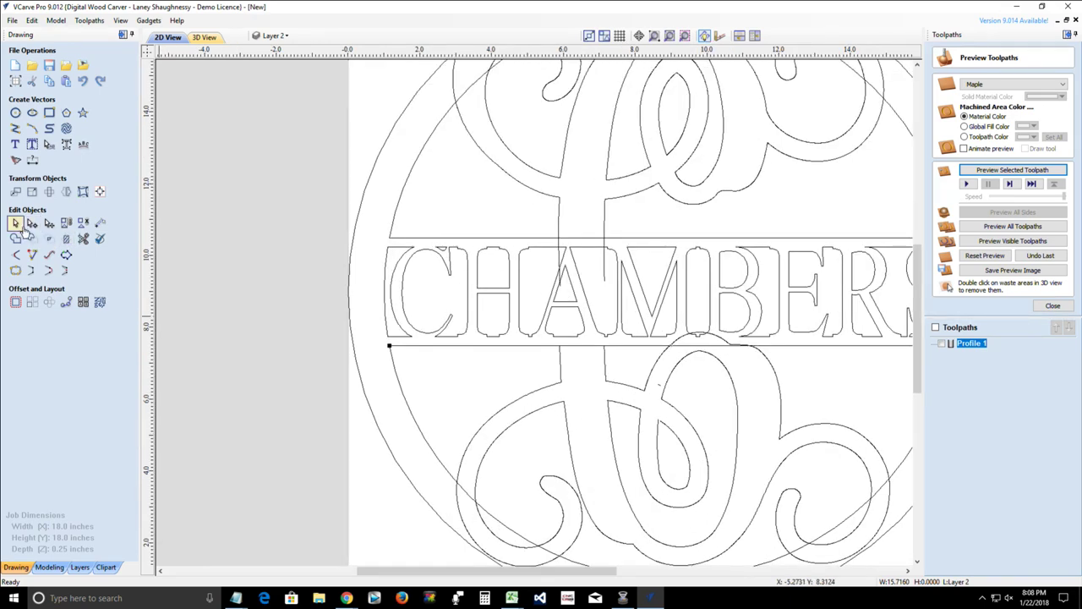
- Box-select the CHAMBERS text and banner bars, nudge them up two arrow steps, and deselect
{"action": "left_click", "coordinate": [15, 223]}
{"action": "scroll", "coordinate": [536, 386], "scroll_direction": "down", "scroll_amount": 1}
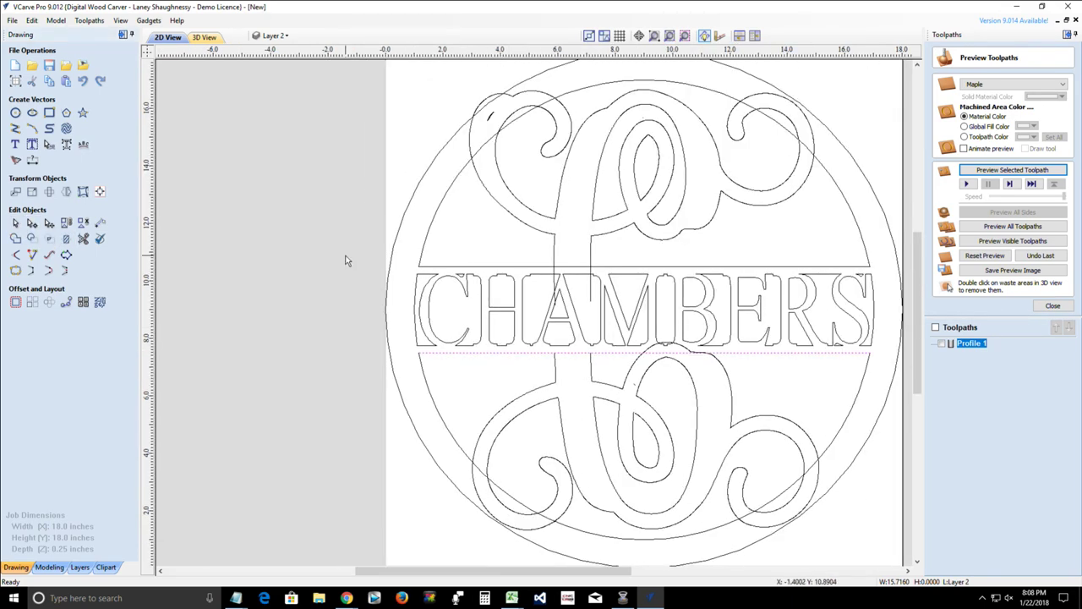
{"action": "left_click_drag", "start_coordinate": [897, 364], "coordinate": [410, 262]}
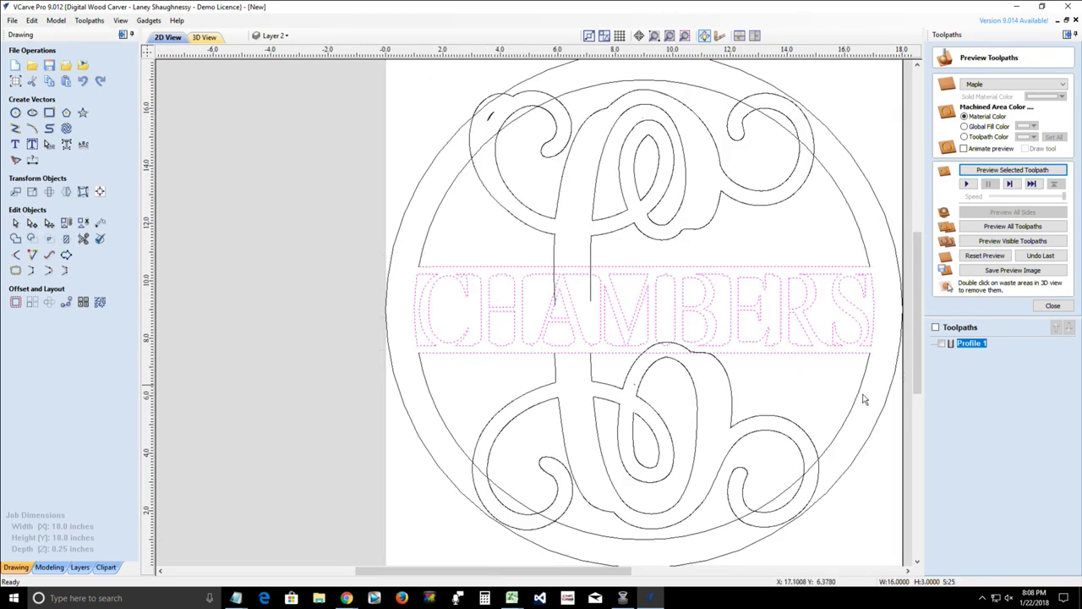
{"action": "key", "text": "Up"}
{"action": "key", "text": "Up"}
{"action": "key", "text": "Up"}
{"action": "key", "text": "Up"}
{"action": "key", "text": "Up"}
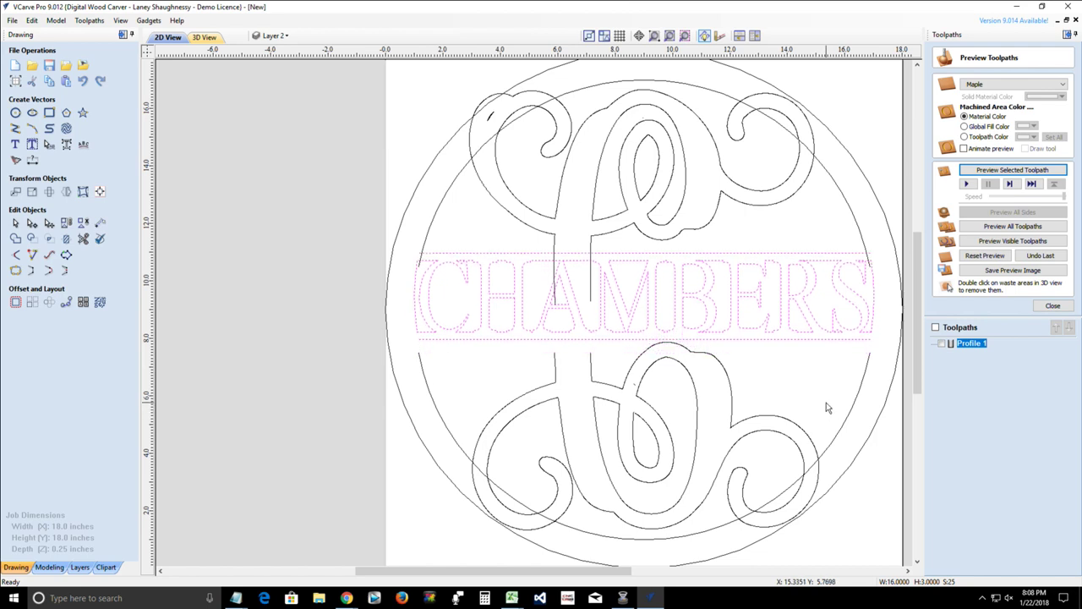
{"action": "key", "text": "Up"}
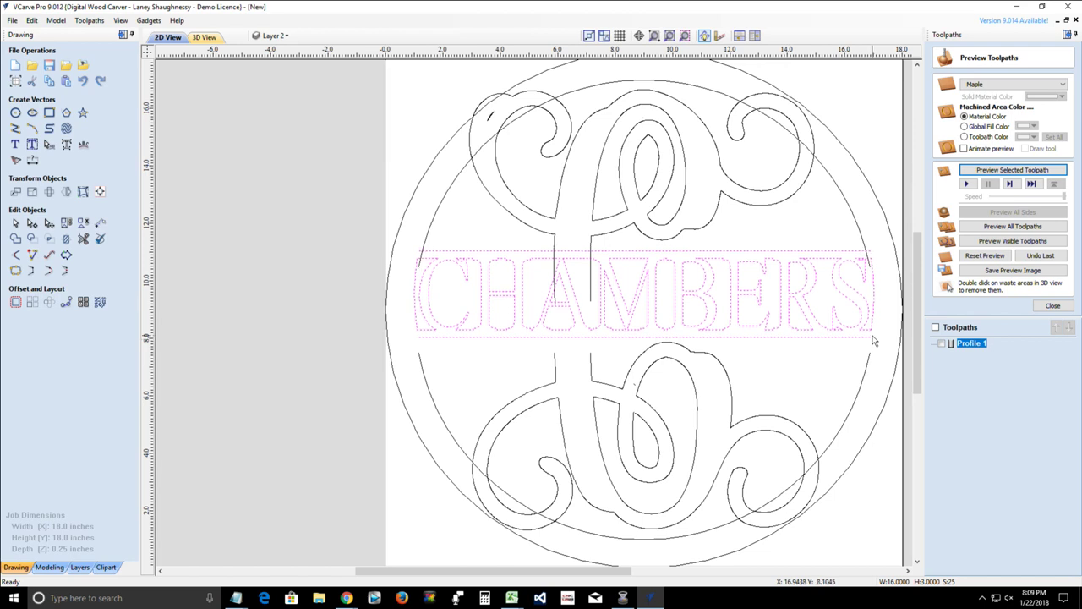
{"action": "left_click", "coordinate": [814, 293]}
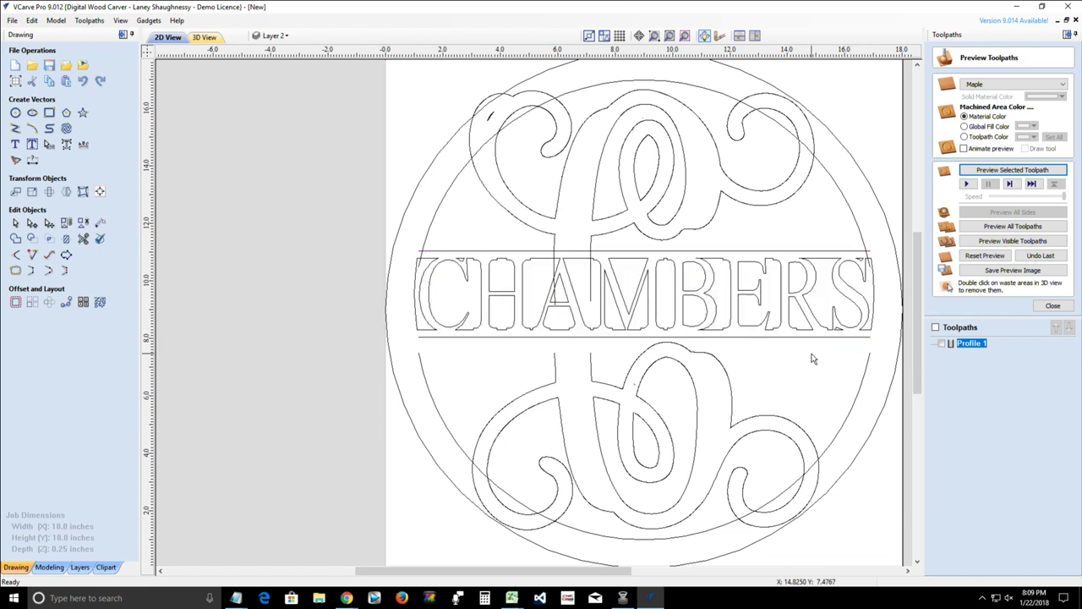
- Pick among the circle arcs, ending with the outer circle selected
{"action": "left_click", "coordinate": [818, 169]}
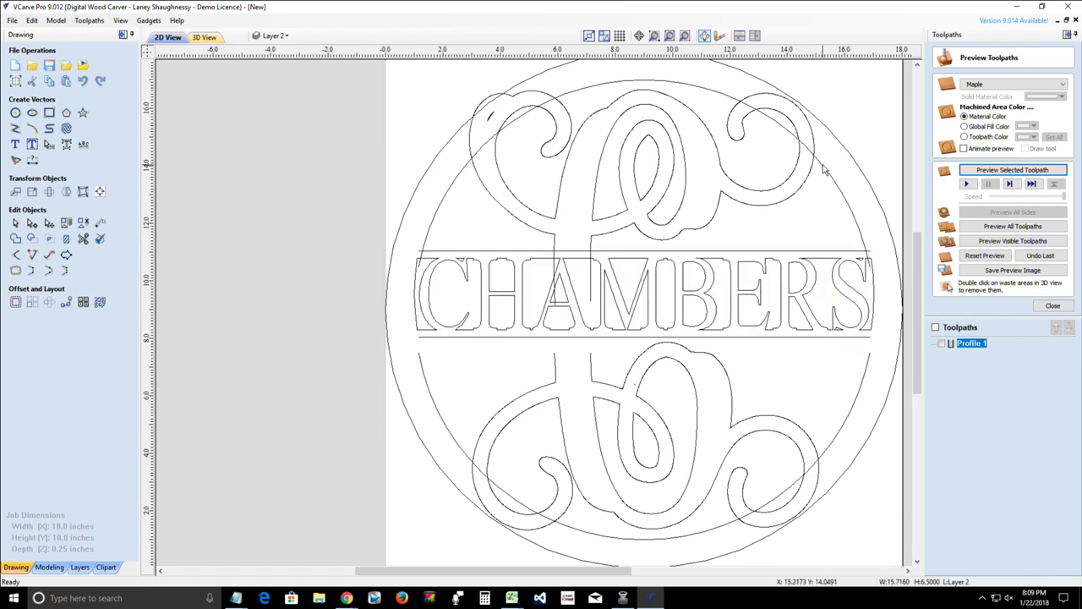
{"action": "left_click", "coordinate": [863, 390]}
{"action": "left_click", "coordinate": [862, 390]}
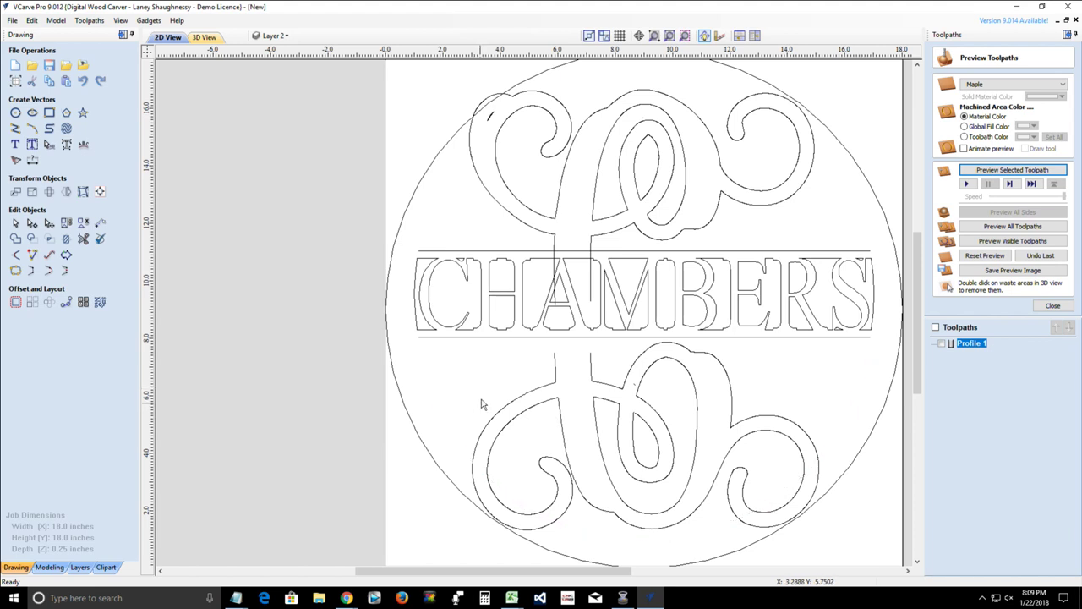
{"action": "left_click", "coordinate": [420, 444]}
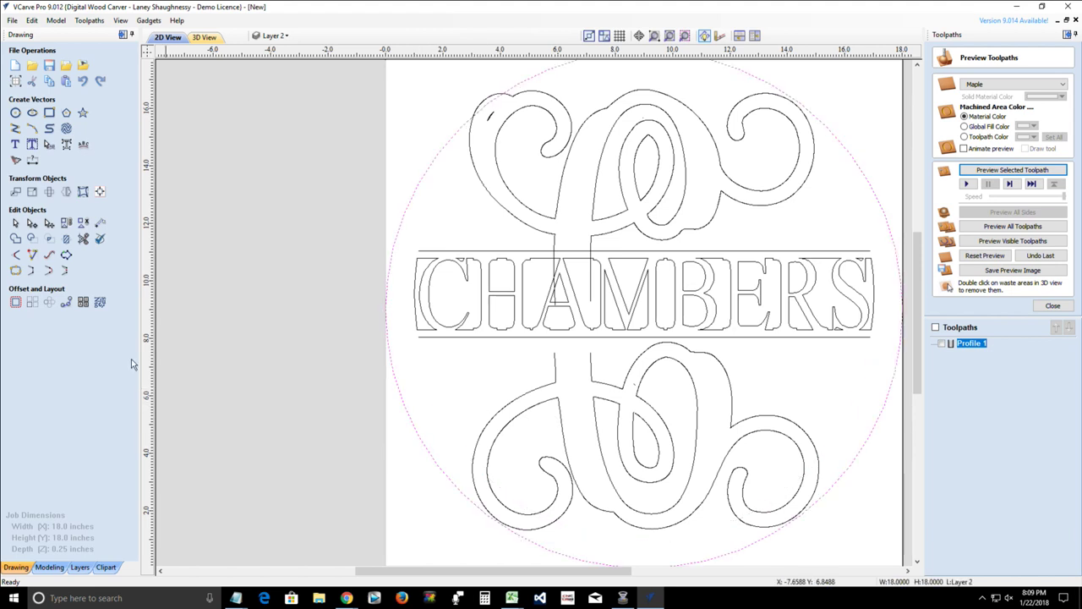
- Offset the 18-inch outer circle 1 inch inward to form a second ring circle
{"action": "left_click", "coordinate": [14, 302]}
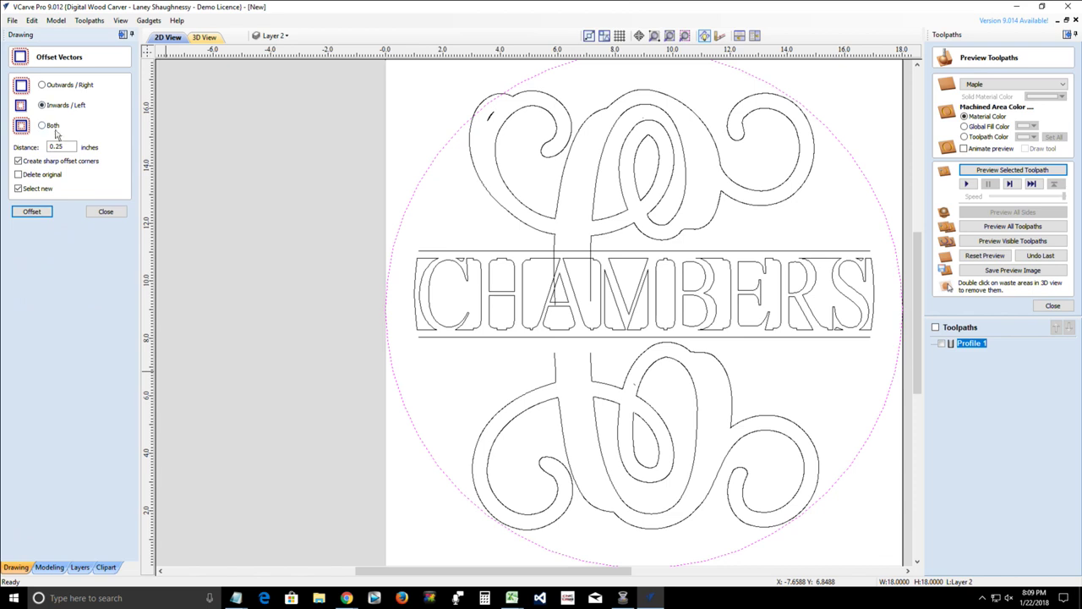
{"action": "left_click_drag", "start_coordinate": [65, 146], "coordinate": [12, 147]}
{"action": "type", "text": "1"}
{"action": "left_click", "coordinate": [32, 212]}
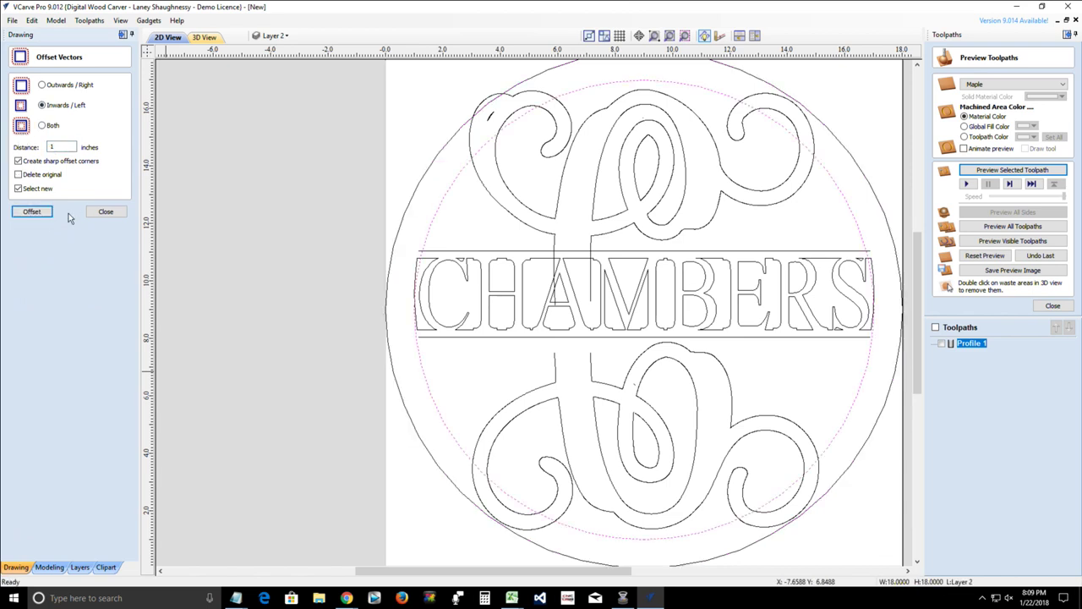
{"action": "left_click", "coordinate": [105, 211]}
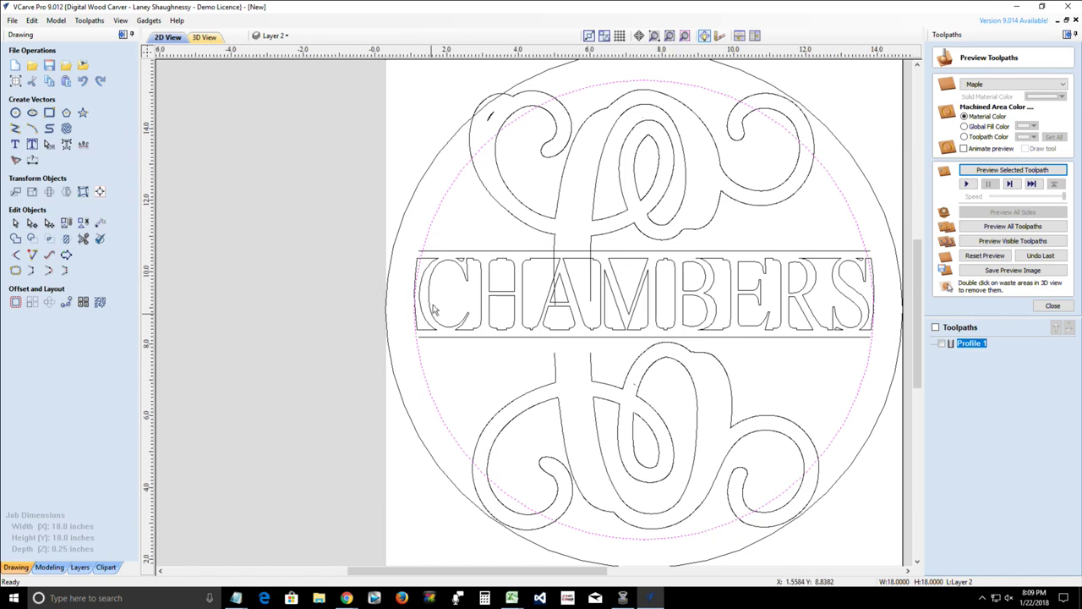
{"action": "scroll", "coordinate": [432, 306], "scroll_direction": "up", "scroll_amount": 3}
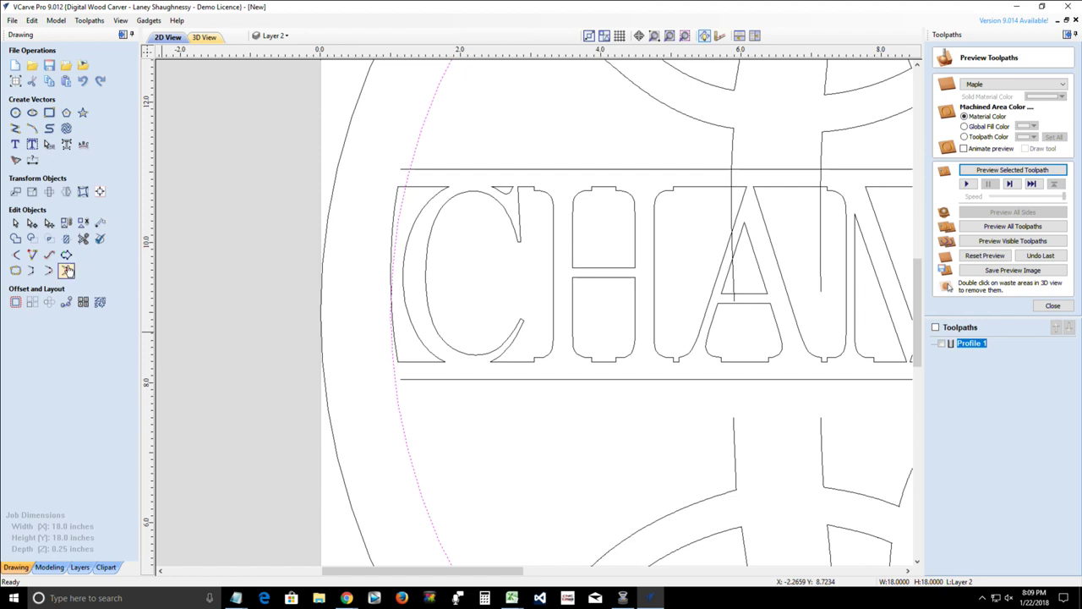
- Extend the horizontal CHAMBERS banner line until its end meets the circle's curved edge
{"action": "left_click", "coordinate": [31, 256]}
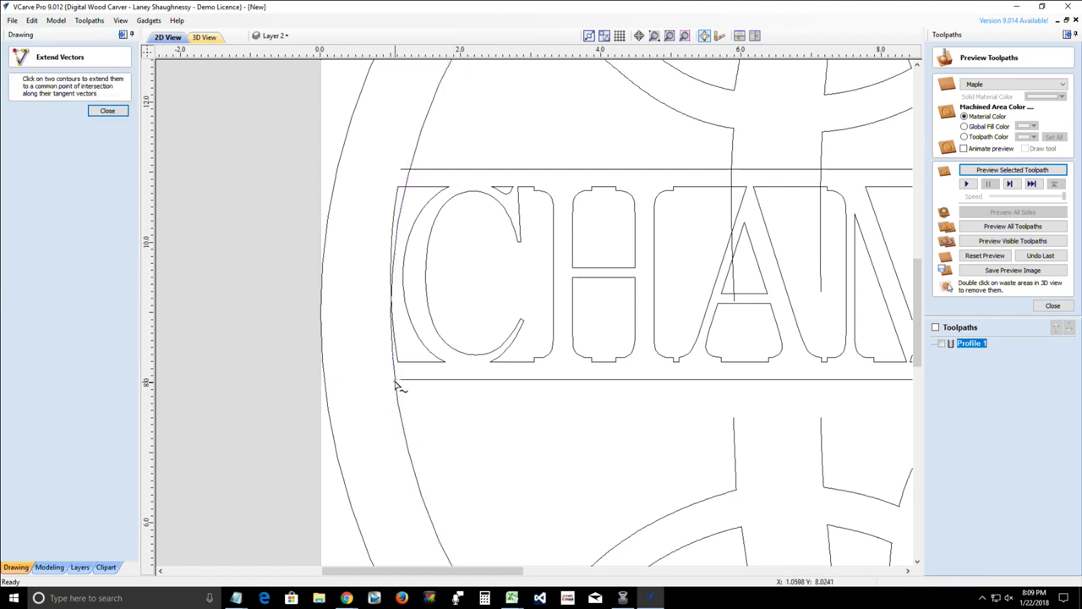
{"action": "scroll", "coordinate": [448, 478], "scroll_direction": "down", "scroll_amount": 5}
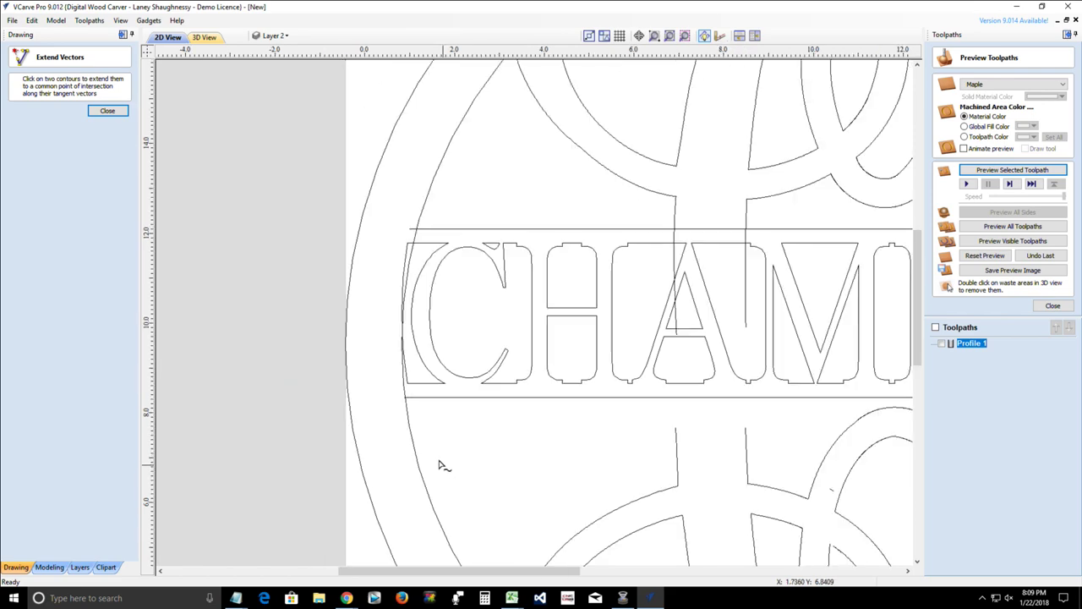
{"action": "scroll", "coordinate": [733, 450], "scroll_direction": "up", "scroll_amount": 5}
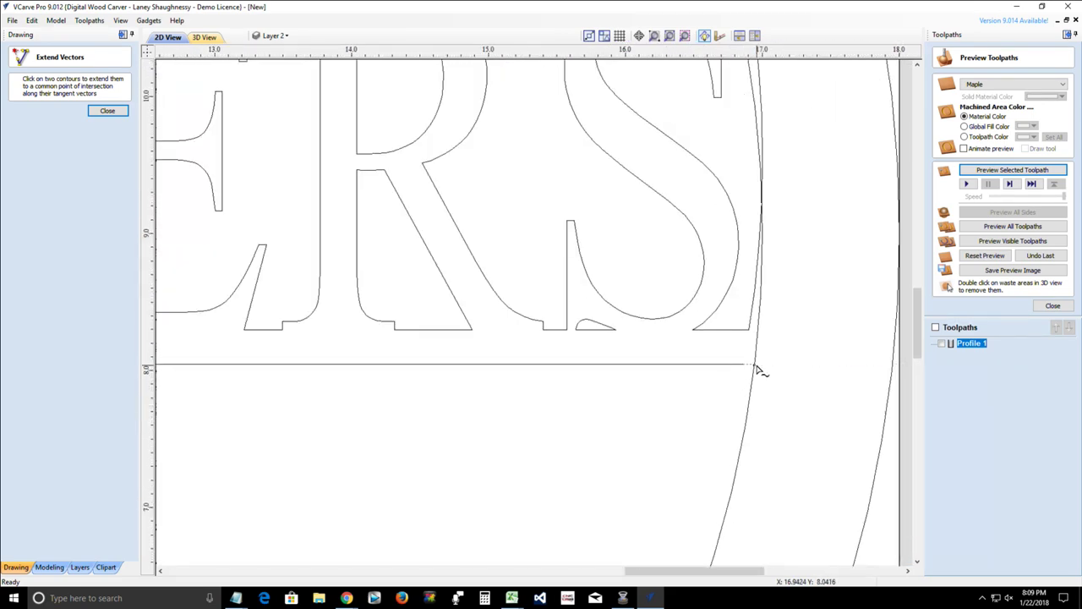
{"action": "left_click", "coordinate": [753, 366]}
{"action": "scroll", "coordinate": [734, 416], "scroll_direction": "down", "scroll_amount": 3}
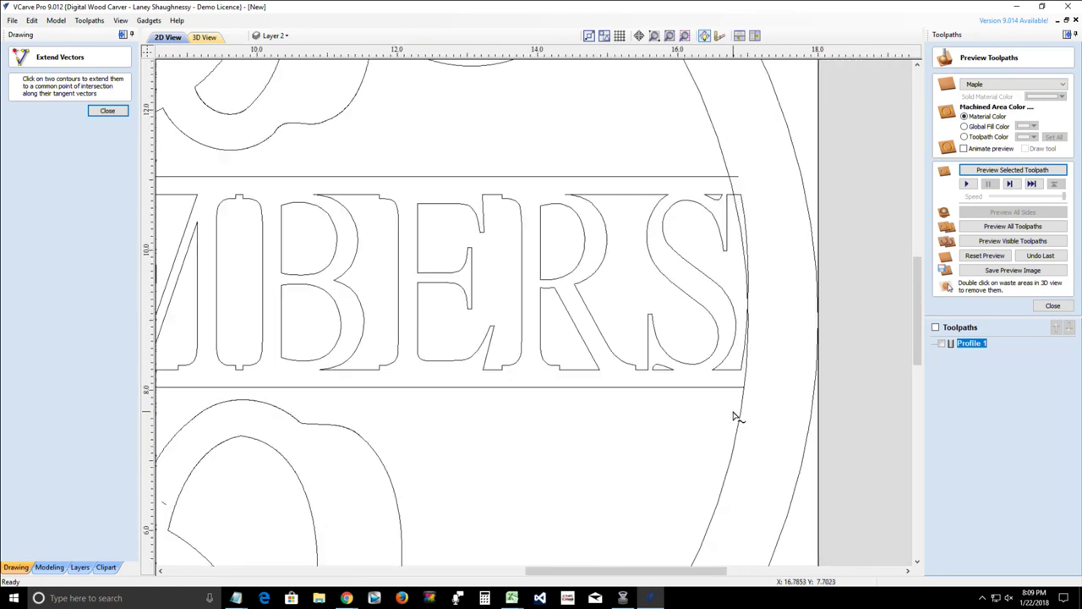
{"action": "scroll", "coordinate": [734, 416], "scroll_direction": "down", "scroll_amount": 1}
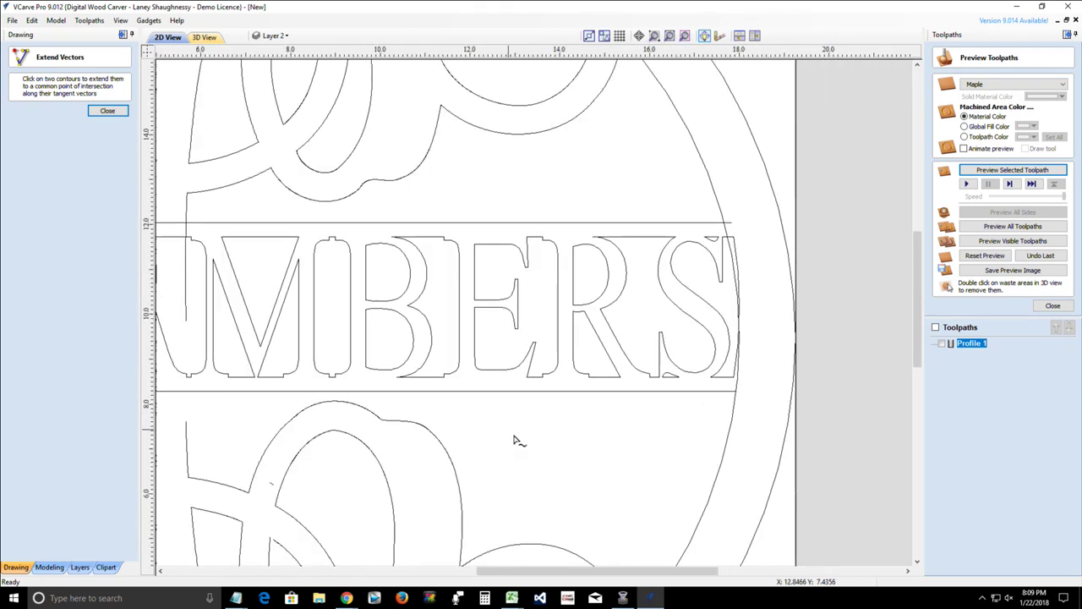
{"action": "scroll", "coordinate": [508, 474], "scroll_direction": "down", "scroll_amount": 2}
{"action": "left_click_drag", "start_coordinate": [542, 575], "coordinate": [418, 575]}
{"action": "left_click", "coordinate": [107, 110]}
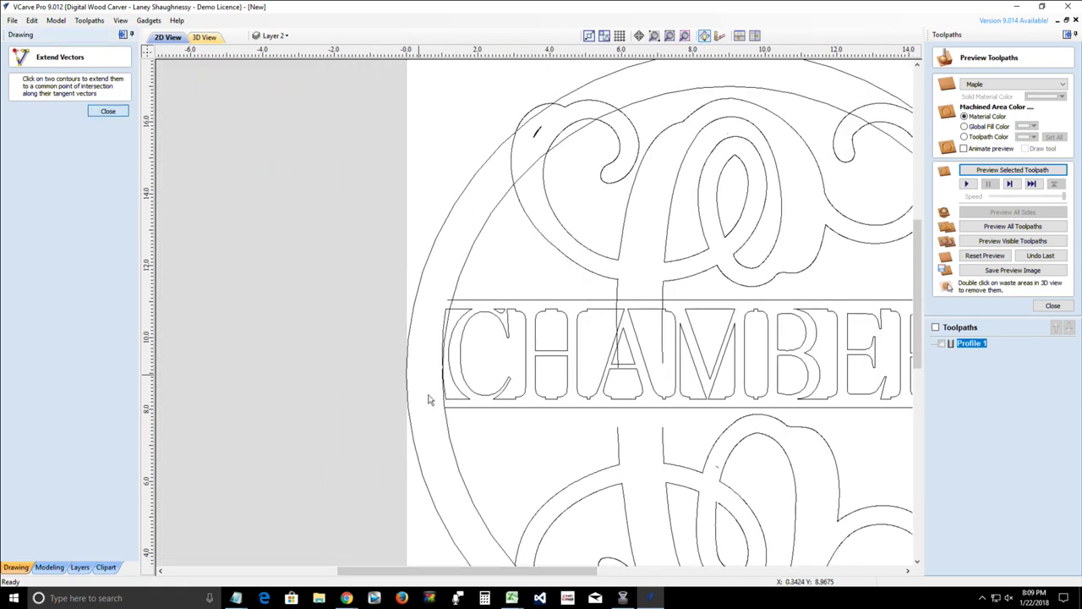
{"action": "scroll", "coordinate": [432, 398], "scroll_direction": "up", "scroll_amount": 3}
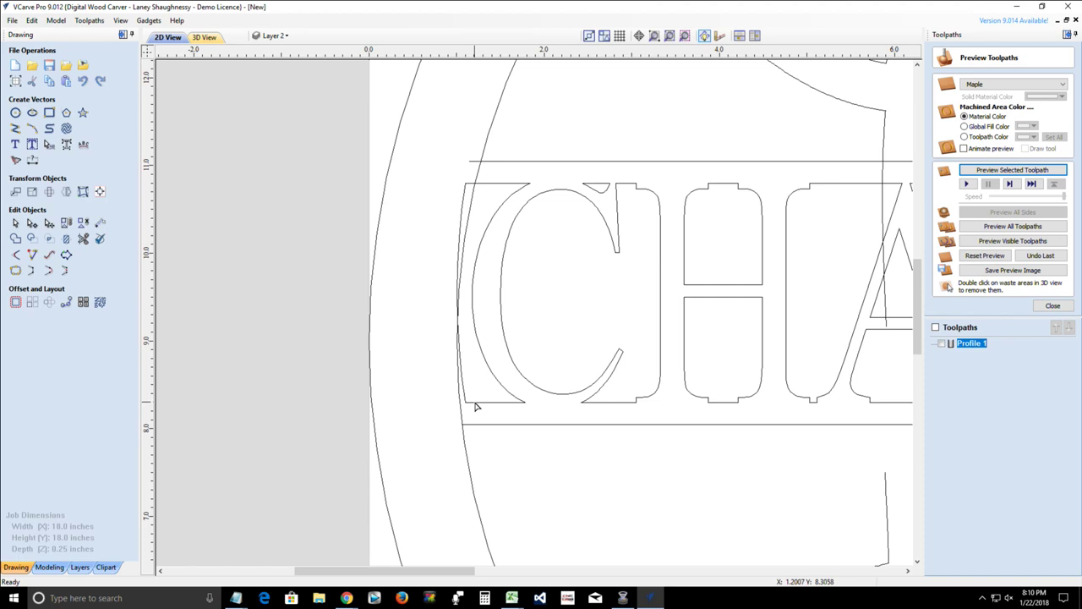
- Cut the C letter outline open at its corner node
{"action": "scroll", "coordinate": [475, 407], "scroll_direction": "up", "scroll_amount": 4}
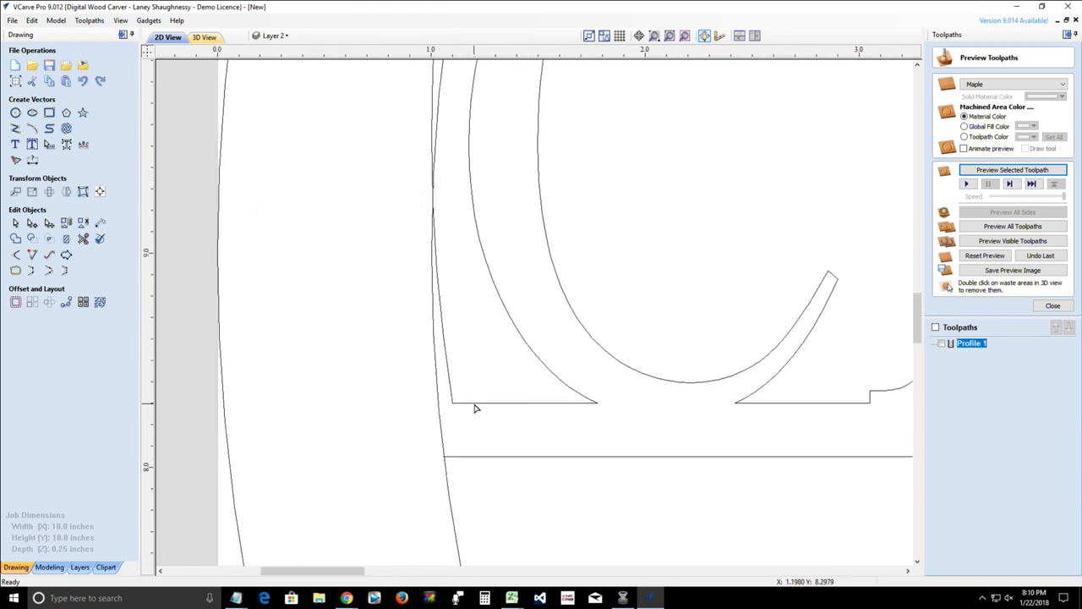
{"action": "left_click", "coordinate": [14, 224]}
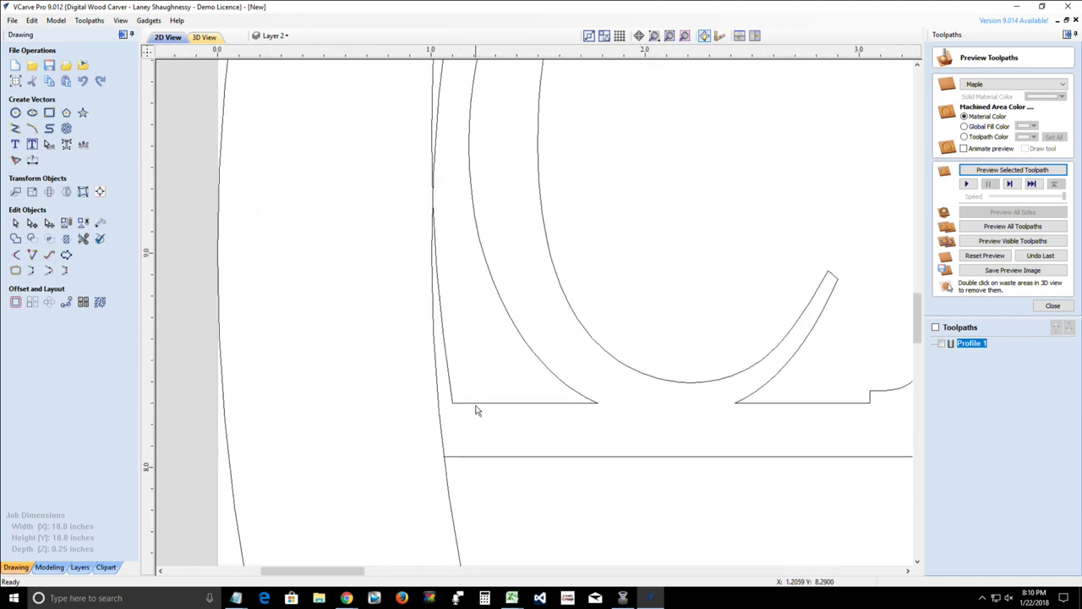
{"action": "left_click", "coordinate": [476, 404]}
{"action": "left_click", "coordinate": [32, 225]}
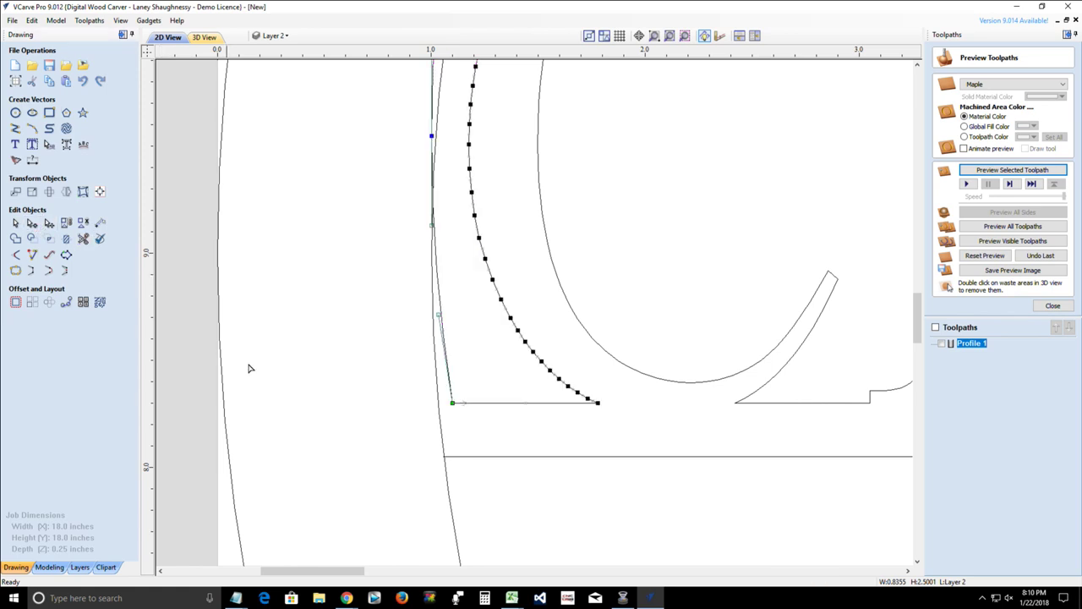
{"action": "right_click", "coordinate": [452, 404]}
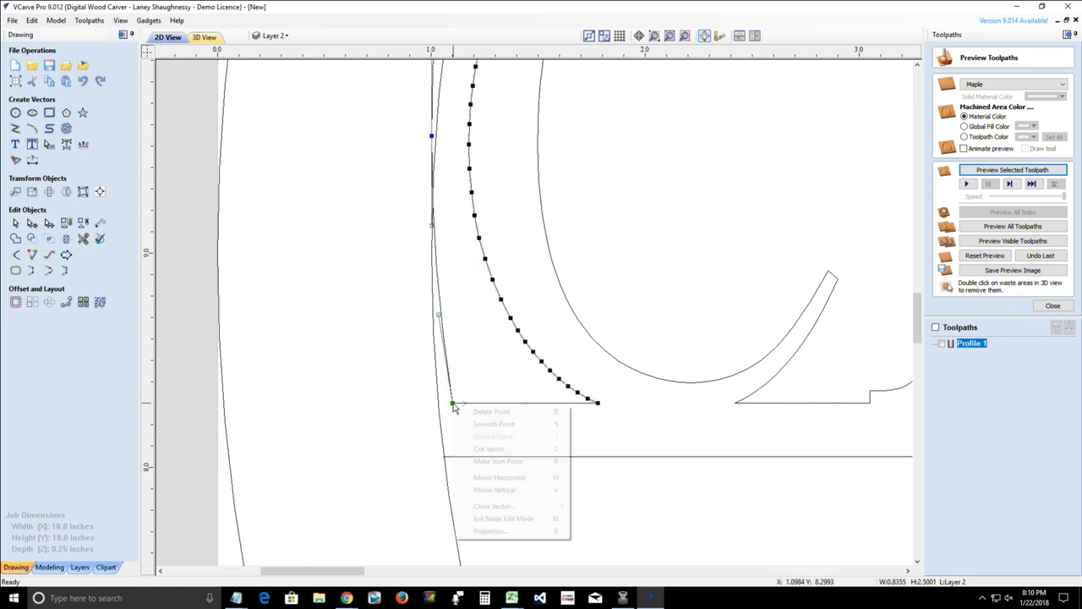
{"action": "left_click", "coordinate": [476, 450]}
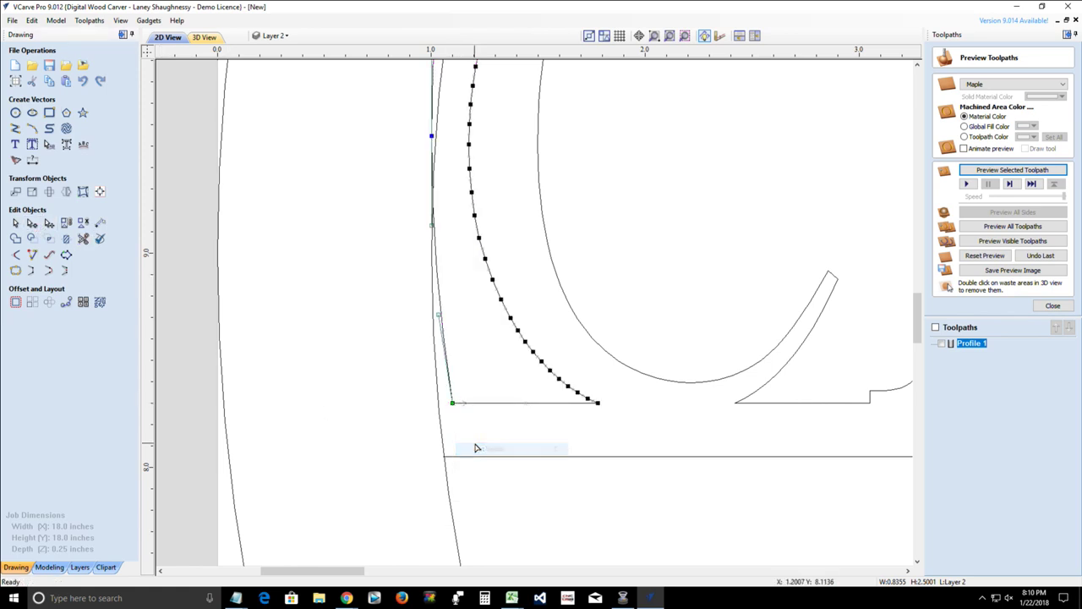
- Cut the S outline open at its end node and extend the banner lines to the inner circle
{"action": "scroll", "coordinate": [581, 514], "scroll_direction": "down", "scroll_amount": 8}
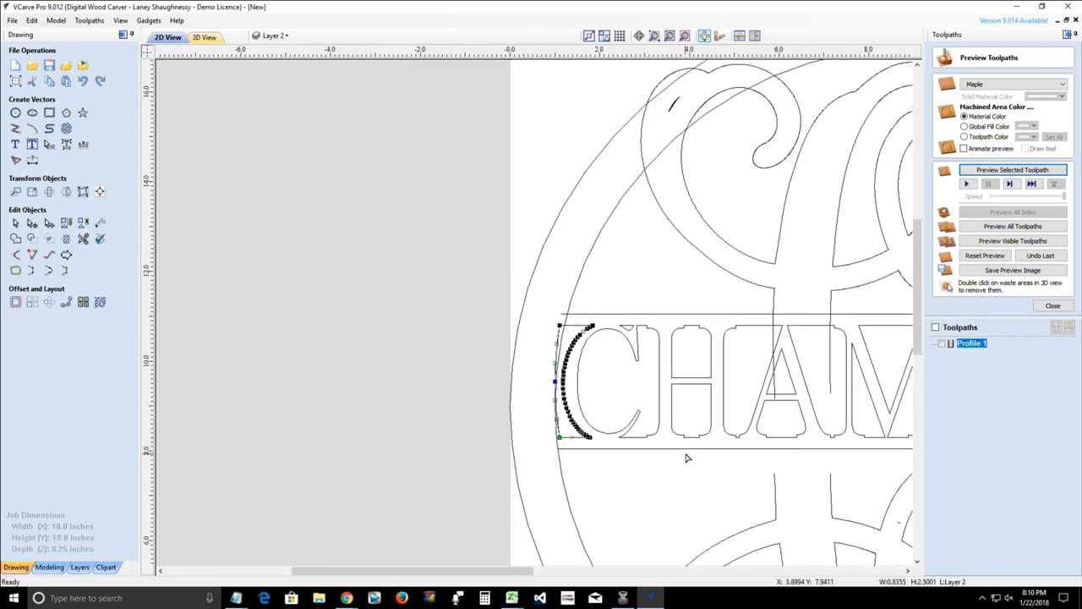
{"action": "left_click_drag", "start_coordinate": [506, 567], "coordinate": [651, 569]}
{"action": "scroll", "coordinate": [683, 430], "scroll_direction": "up", "scroll_amount": 5}
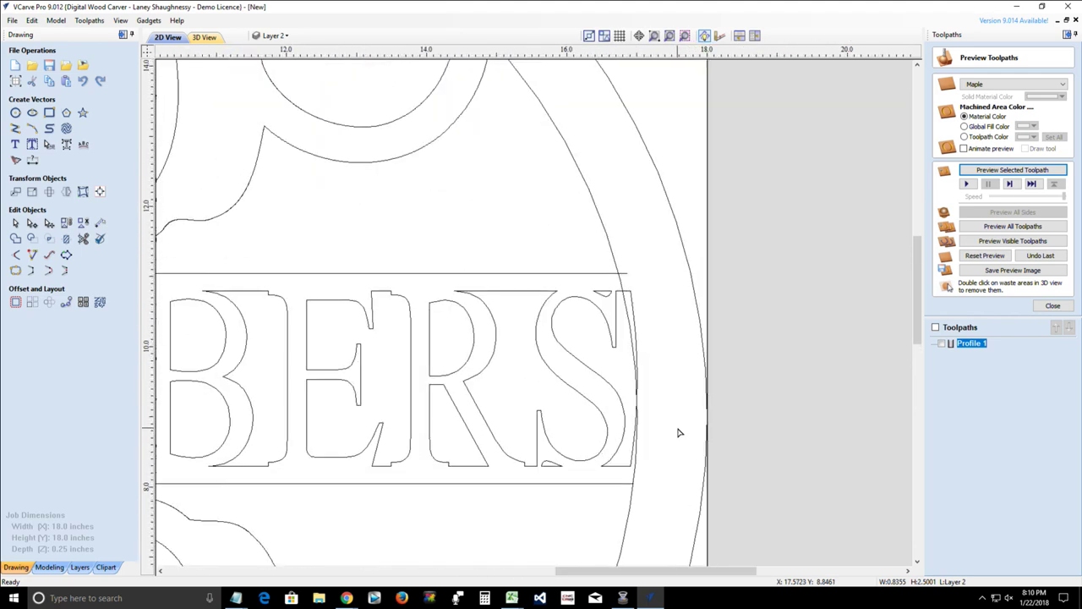
{"action": "left_click", "coordinate": [602, 489]}
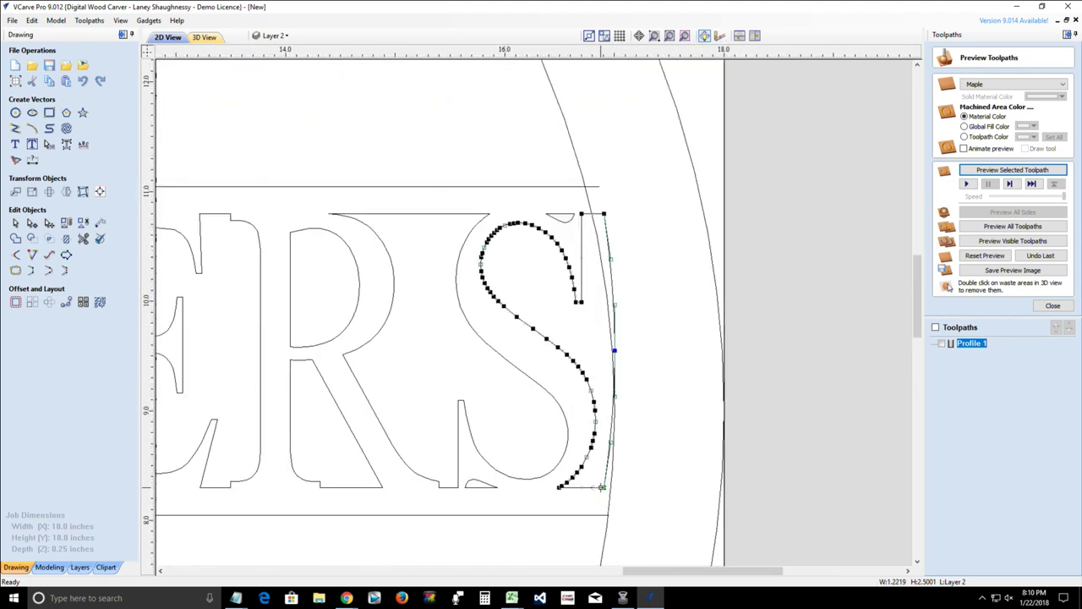
{"action": "right_click", "coordinate": [604, 487]}
{"action": "left_click", "coordinate": [625, 401]}
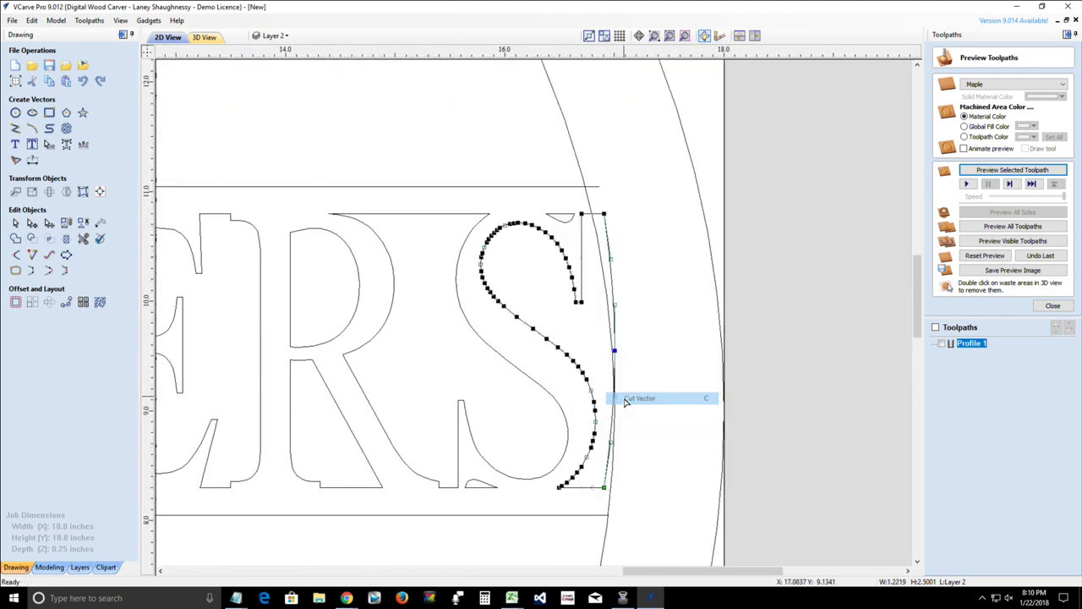
{"action": "left_click", "coordinate": [15, 223]}
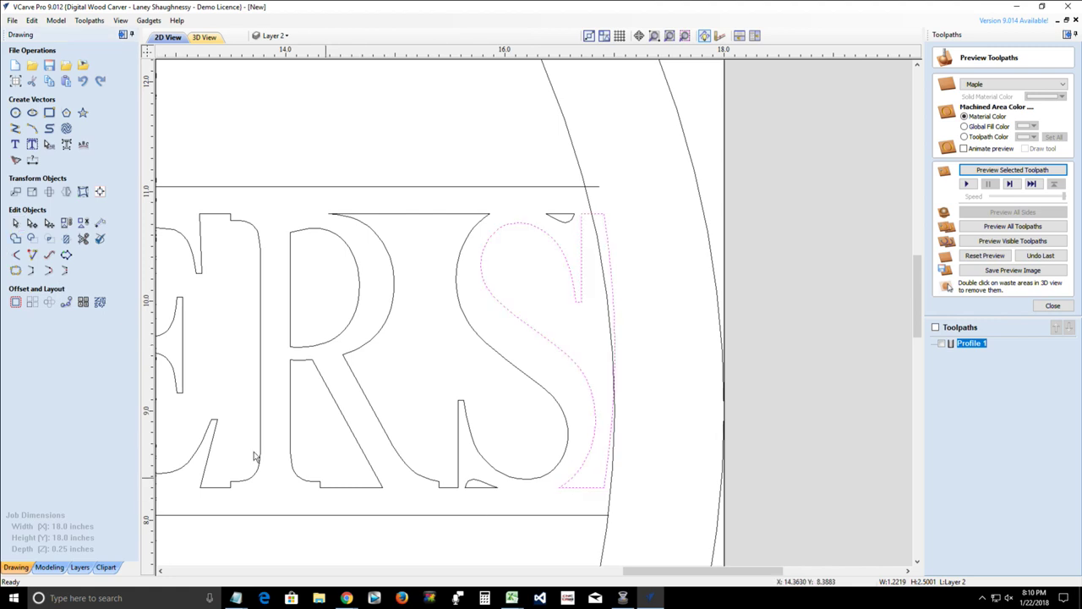
{"action": "left_click", "coordinate": [66, 254]}
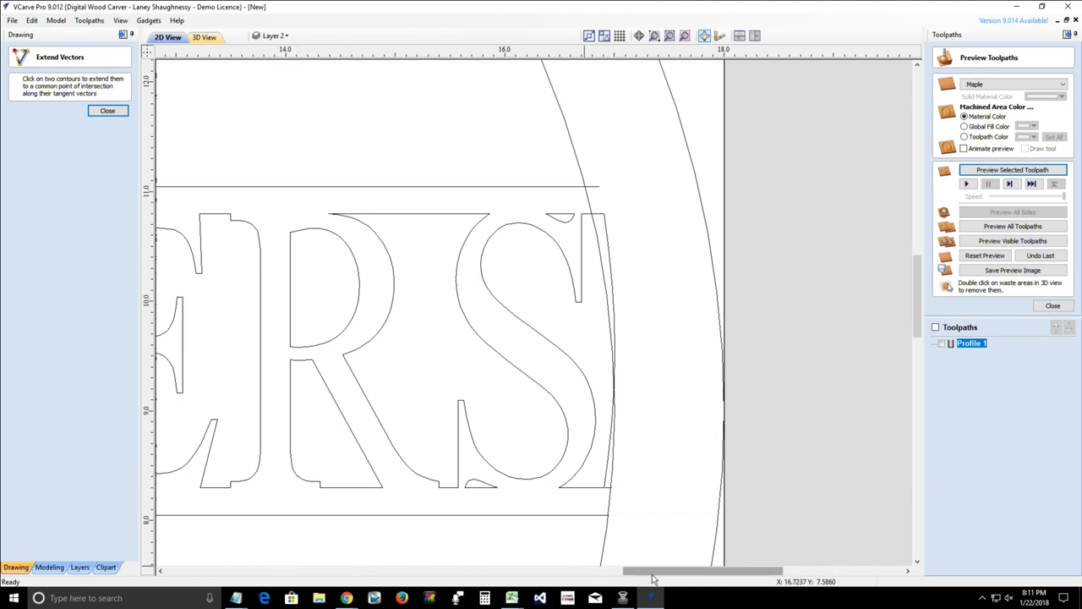
{"action": "left_click_drag", "start_coordinate": [656, 571], "coordinate": [346, 559]}
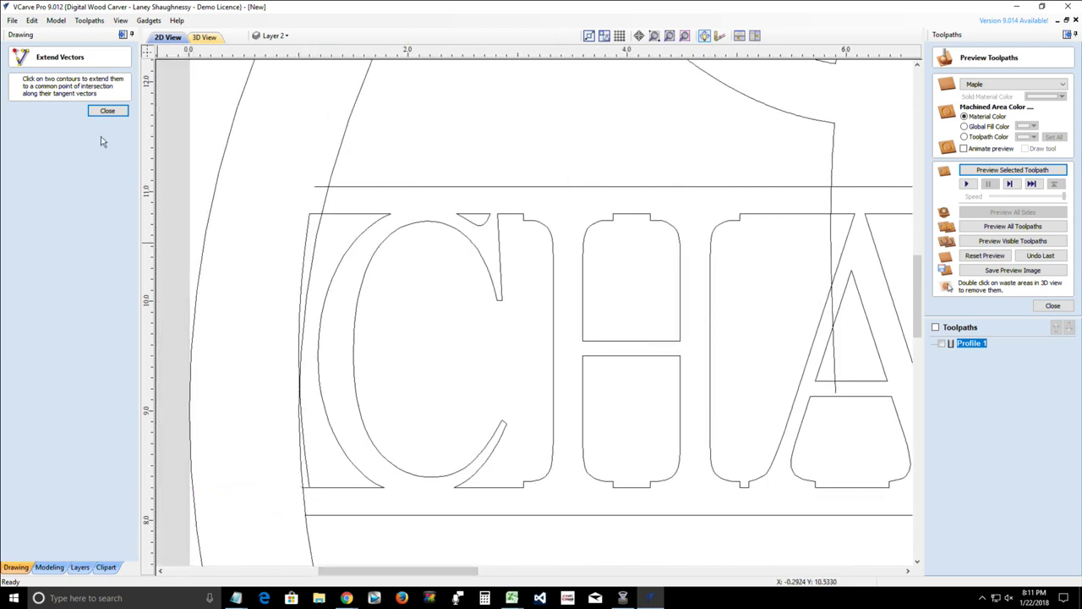
{"action": "left_click", "coordinate": [106, 113]}
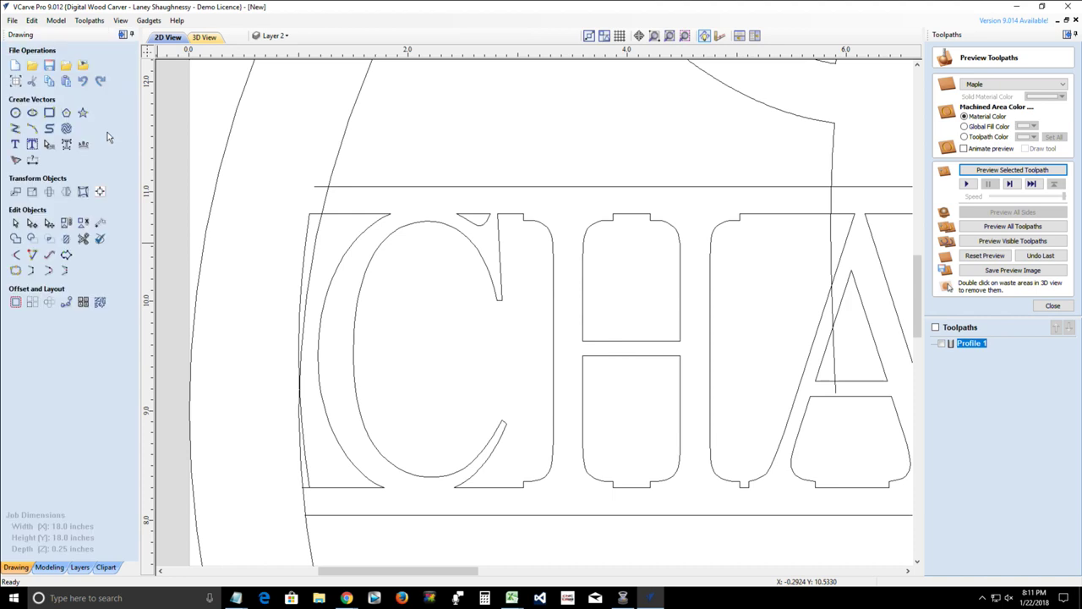
- Trim the overhanging banner line ends, vertical lines and arc pieces beside the C and S
{"action": "left_click", "coordinate": [83, 239]}
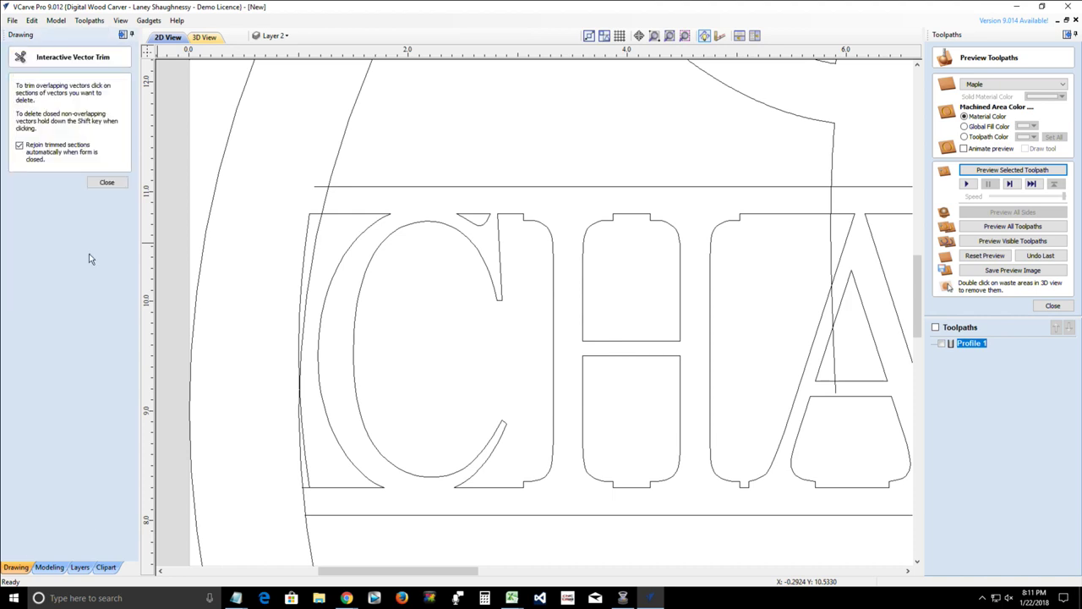
{"action": "left_click", "coordinate": [321, 186]}
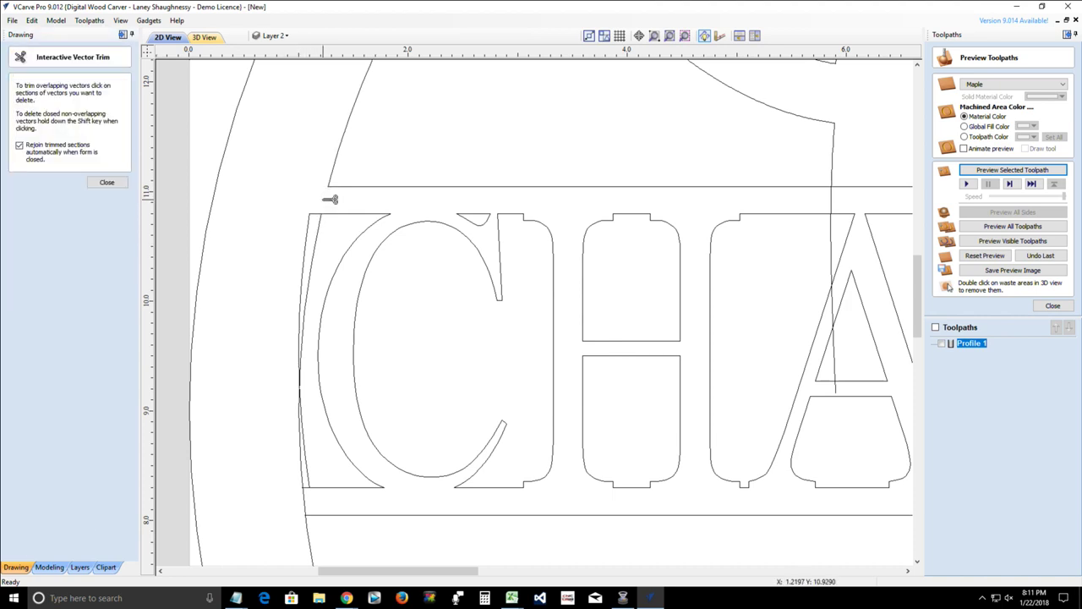
{"action": "left_click", "coordinate": [313, 214]}
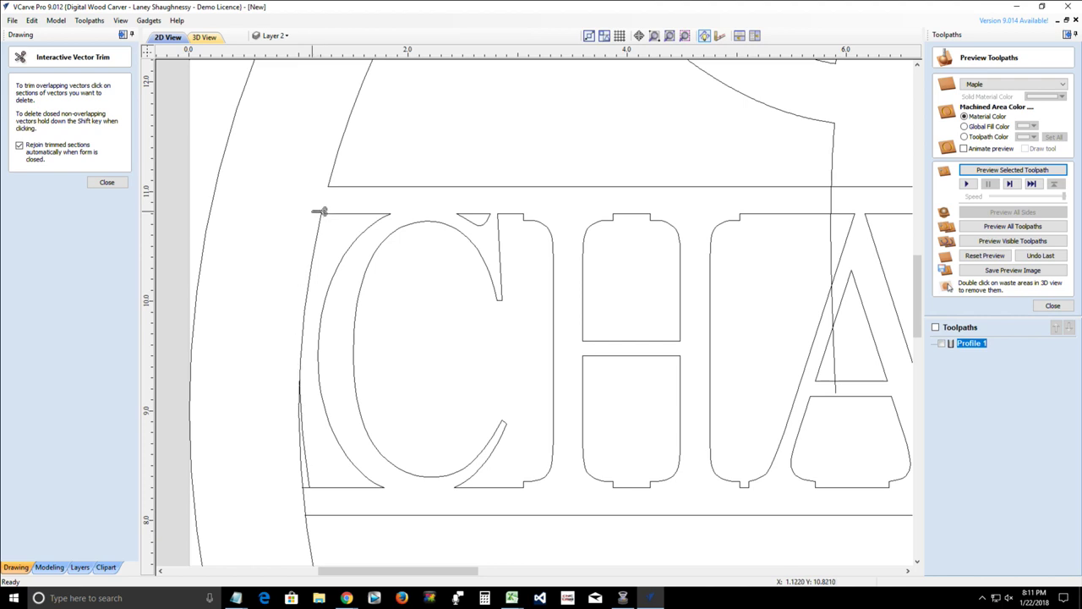
{"action": "left_click", "coordinate": [311, 464]}
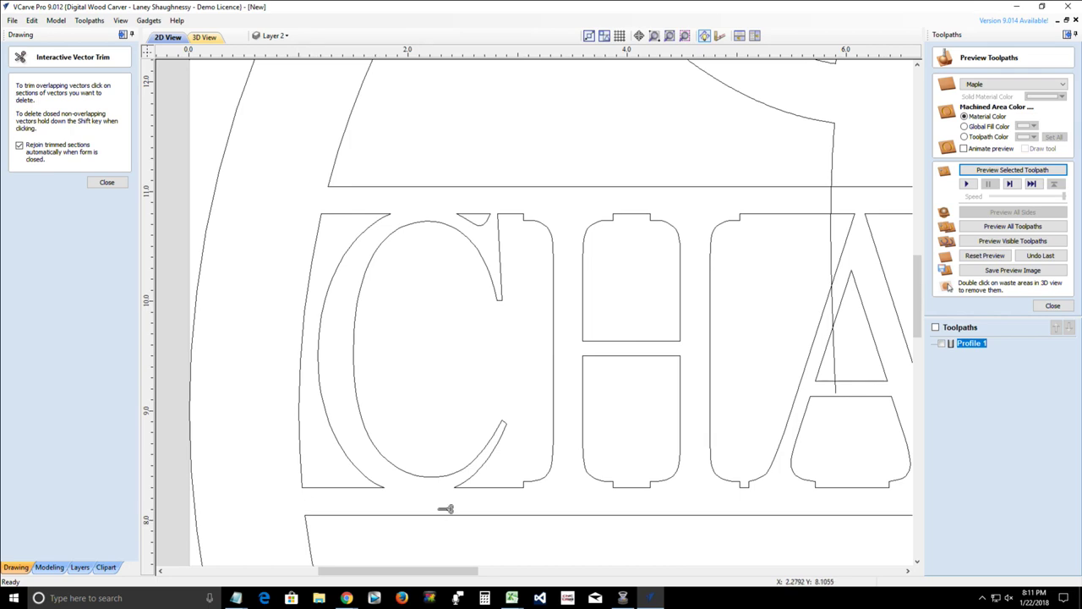
{"action": "scroll", "coordinate": [415, 499], "scroll_direction": "down", "scroll_amount": 4}
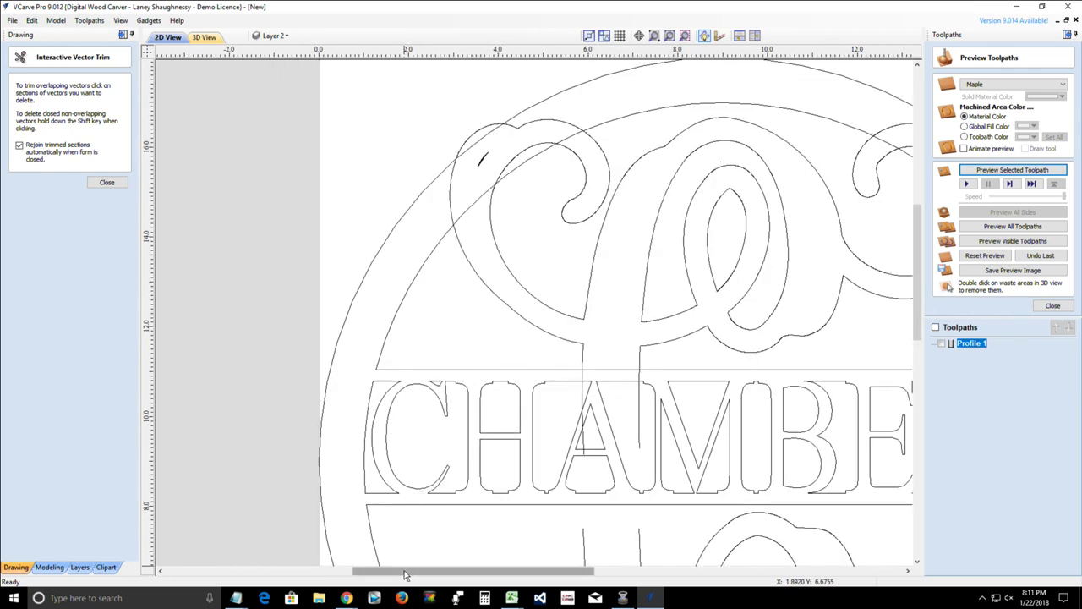
{"action": "left_click_drag", "start_coordinate": [405, 575], "coordinate": [534, 575]}
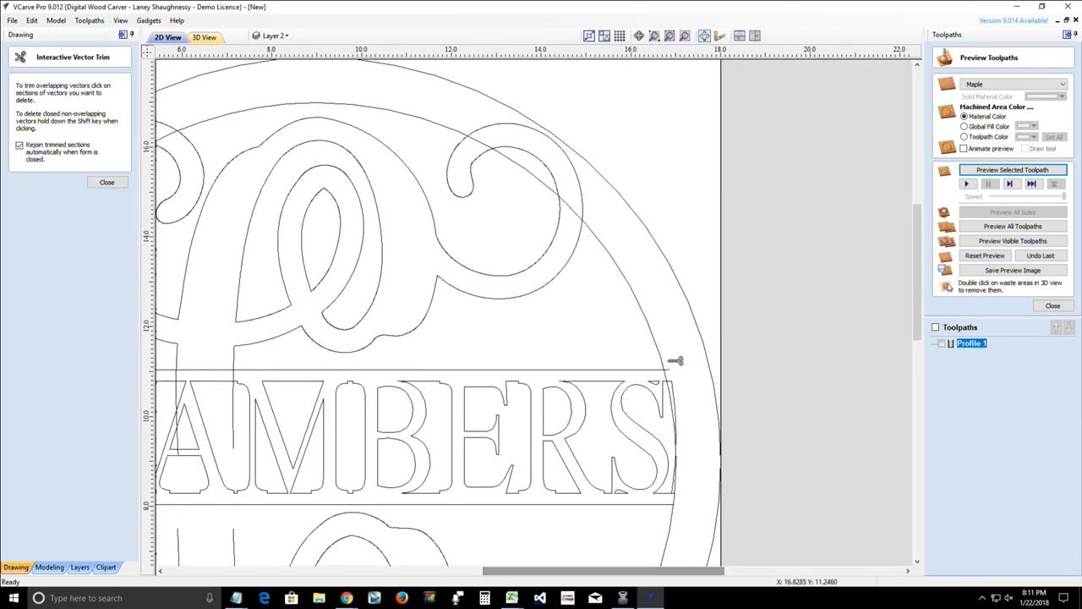
{"action": "scroll", "coordinate": [675, 360], "scroll_direction": "up", "scroll_amount": 3}
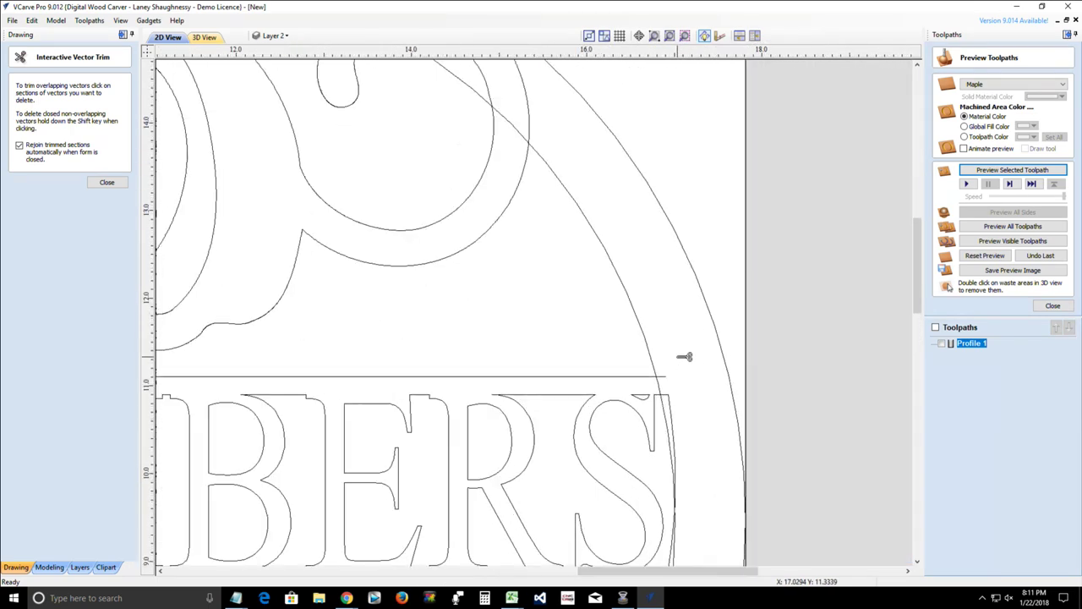
{"action": "left_click", "coordinate": [672, 413]}
{"action": "left_click", "coordinate": [655, 394]}
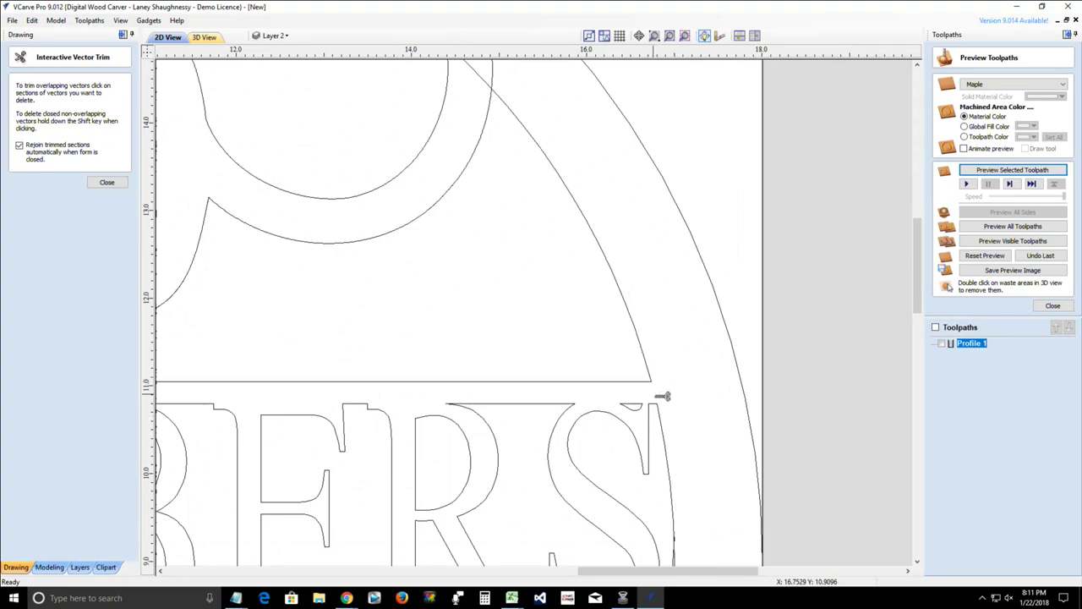
{"action": "left_click_drag", "start_coordinate": [917, 241], "coordinate": [924, 305]}
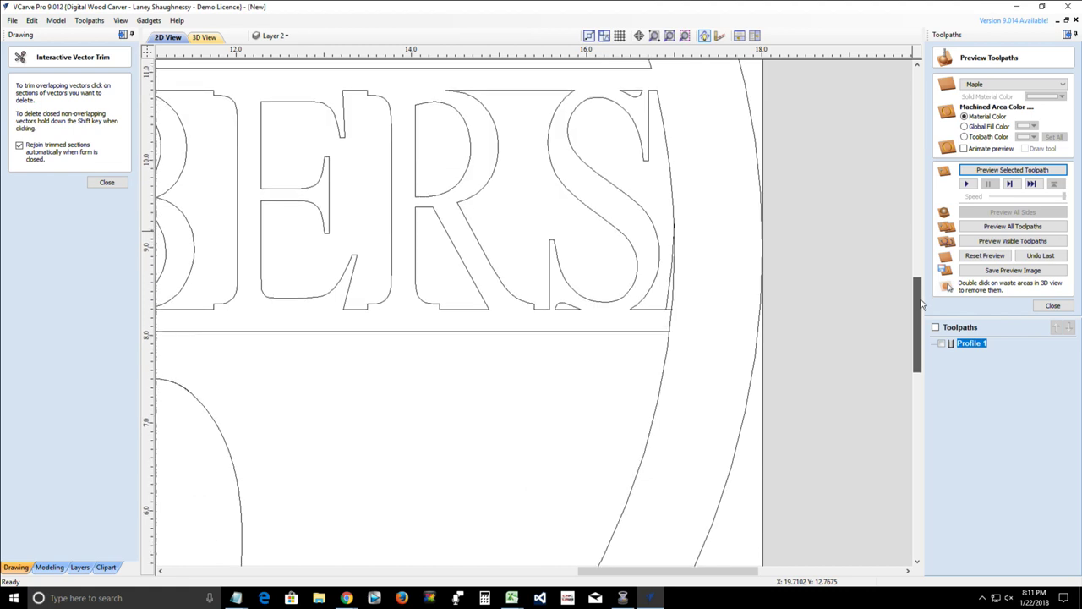
{"action": "left_click", "coordinate": [674, 322]}
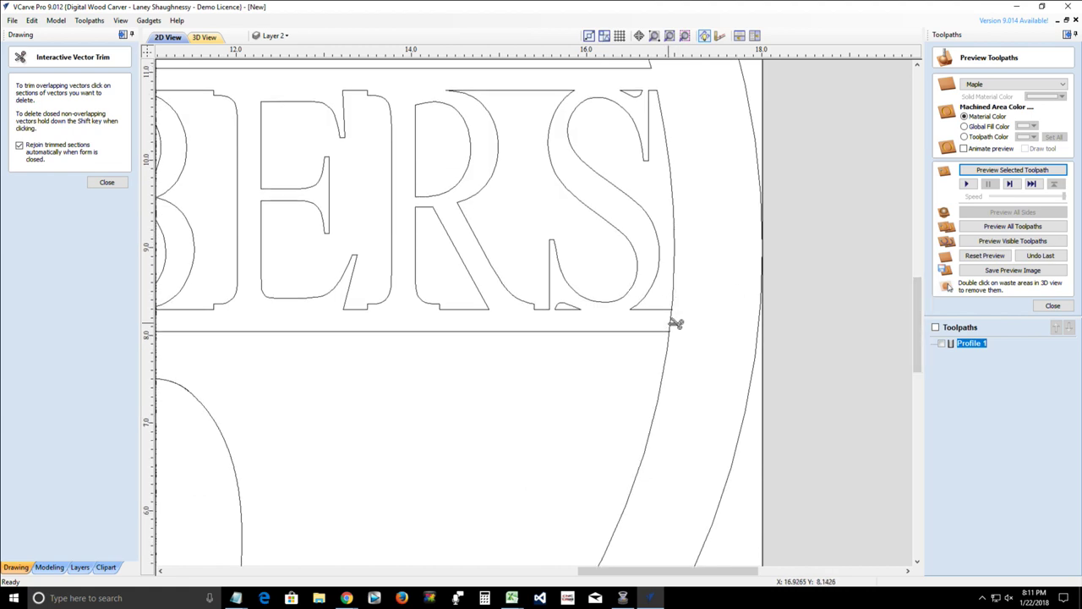
{"action": "scroll", "coordinate": [736, 353], "scroll_direction": "down", "scroll_amount": 5}
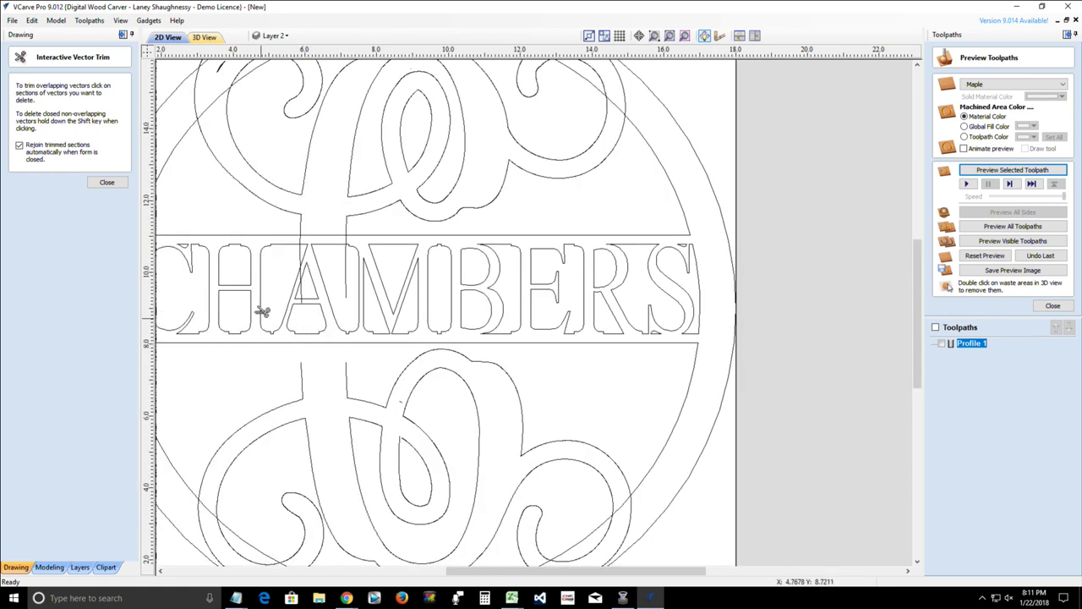
{"action": "left_click", "coordinate": [102, 189]}
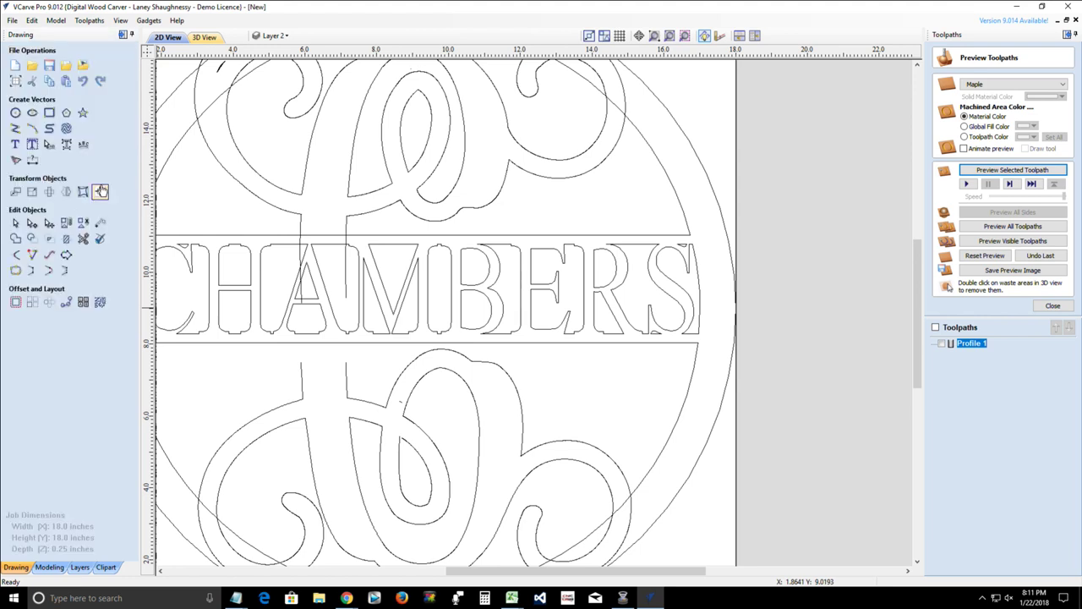
- Trim the vine segments inside the A, between the A and M, and above them
{"action": "left_click", "coordinate": [33, 260]}
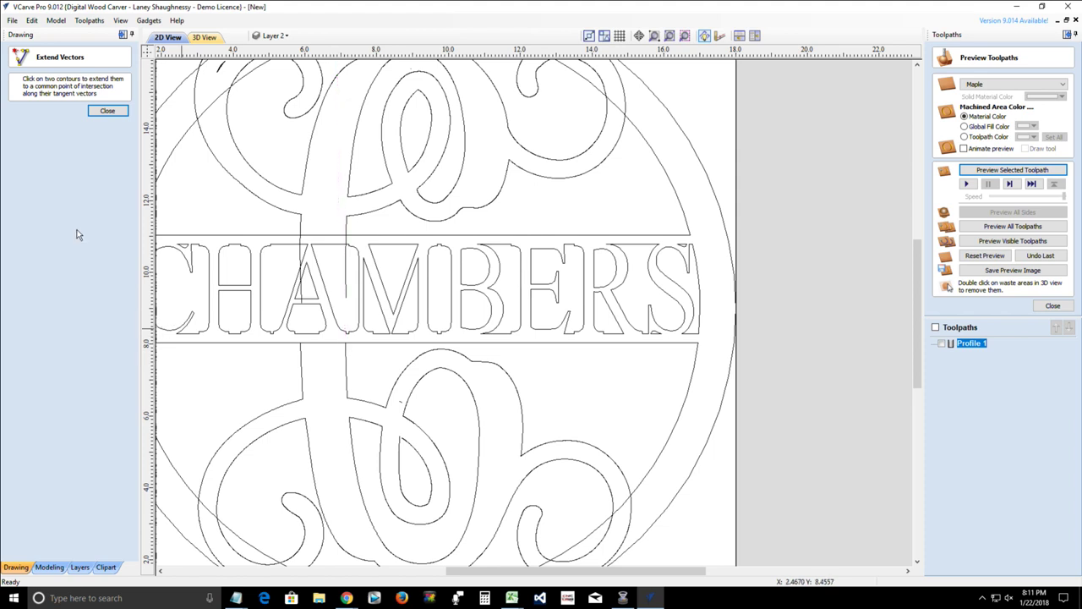
{"action": "left_click", "coordinate": [100, 113]}
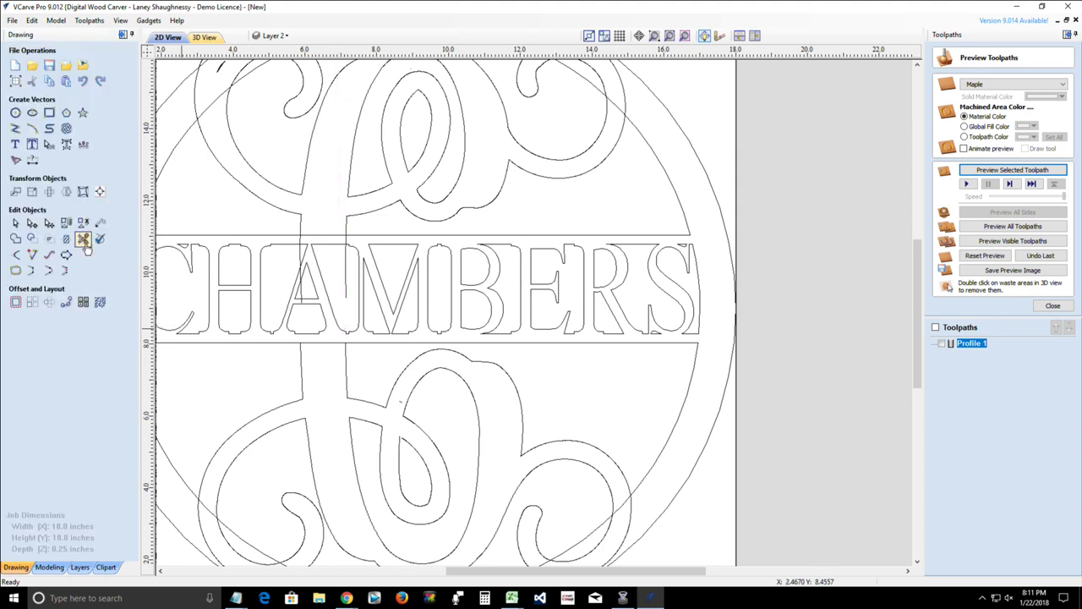
{"action": "left_click", "coordinate": [83, 240]}
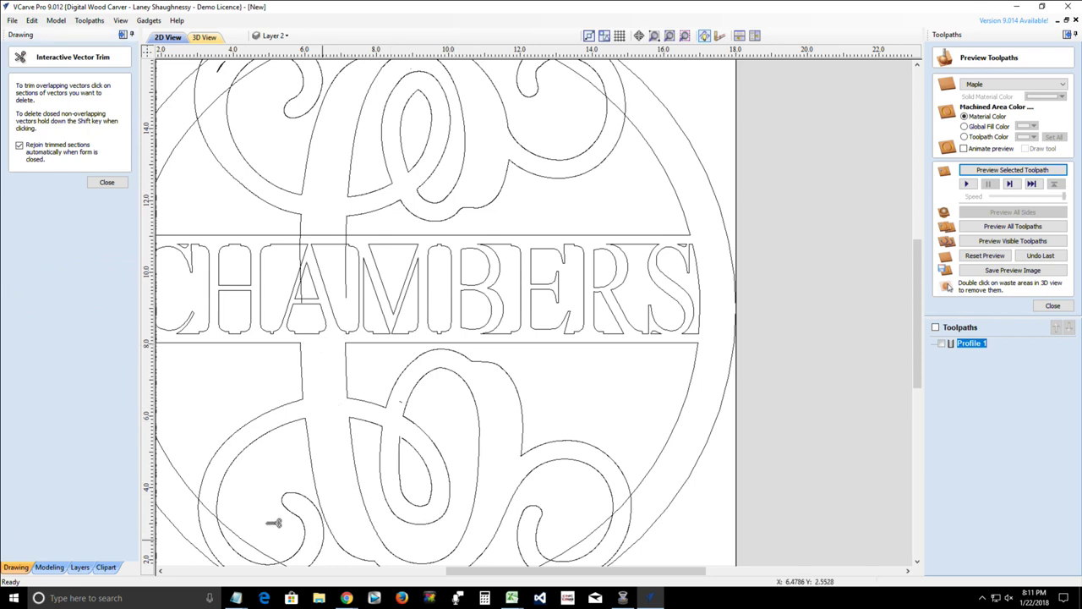
{"action": "scroll", "coordinate": [313, 247], "scroll_direction": "up", "scroll_amount": 2}
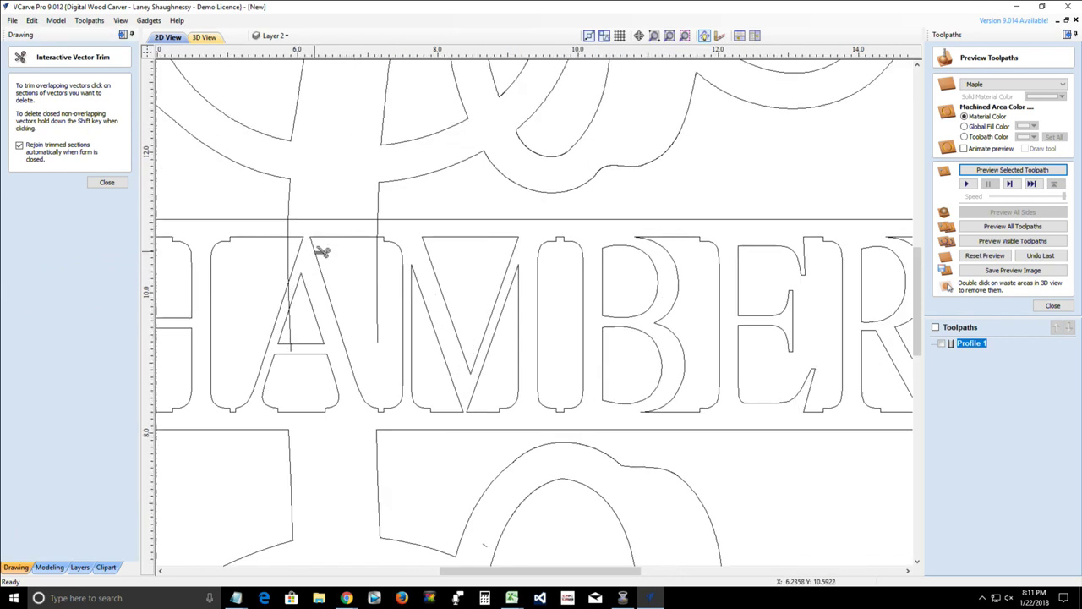
{"action": "scroll", "coordinate": [290, 402], "scroll_direction": "up", "scroll_amount": 2}
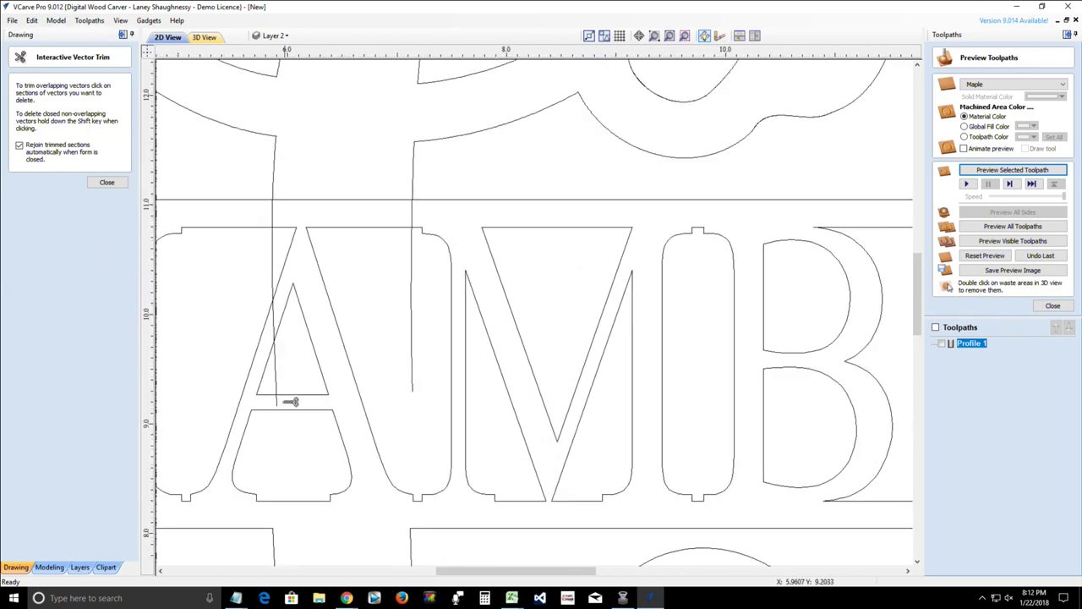
{"action": "left_click", "coordinate": [277, 355]}
{"action": "left_click", "coordinate": [272, 258]}
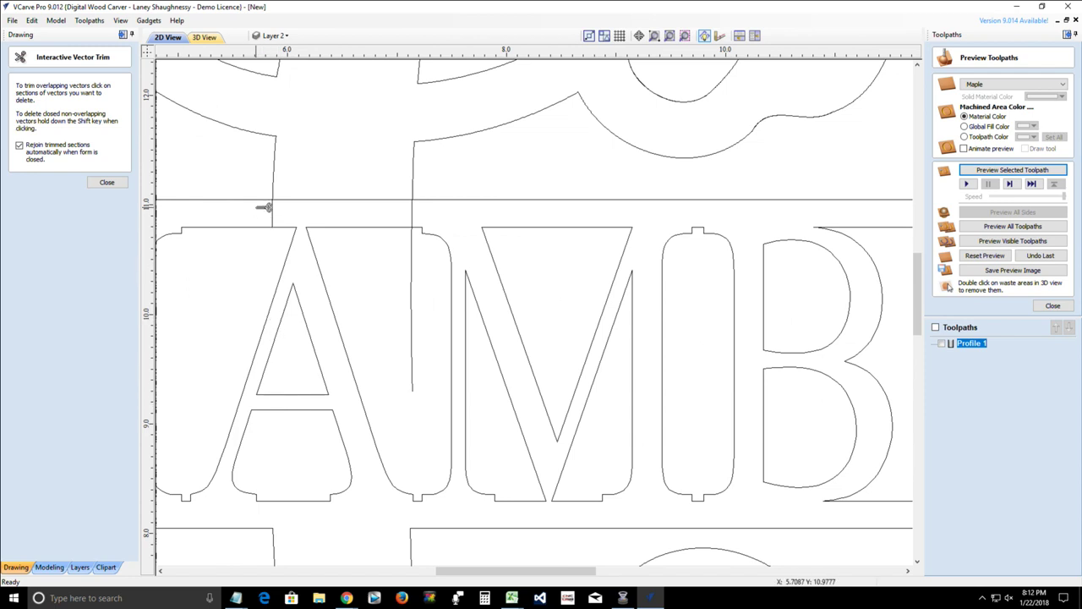
{"action": "left_click", "coordinate": [274, 216]}
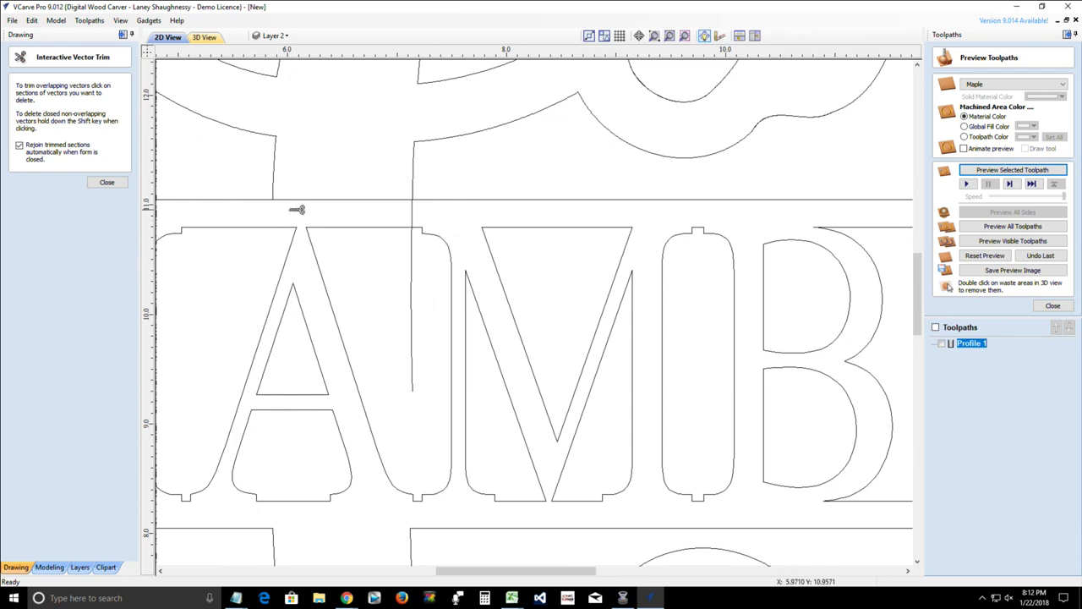
{"action": "left_click", "coordinate": [414, 289]}
{"action": "left_click", "coordinate": [411, 212]}
{"action": "left_click", "coordinate": [379, 200]}
- Trim the top-right curl's loop and nearby arcs, undoing the unwanted curl trims
{"action": "scroll", "coordinate": [400, 287], "scroll_direction": "down", "scroll_amount": 5}
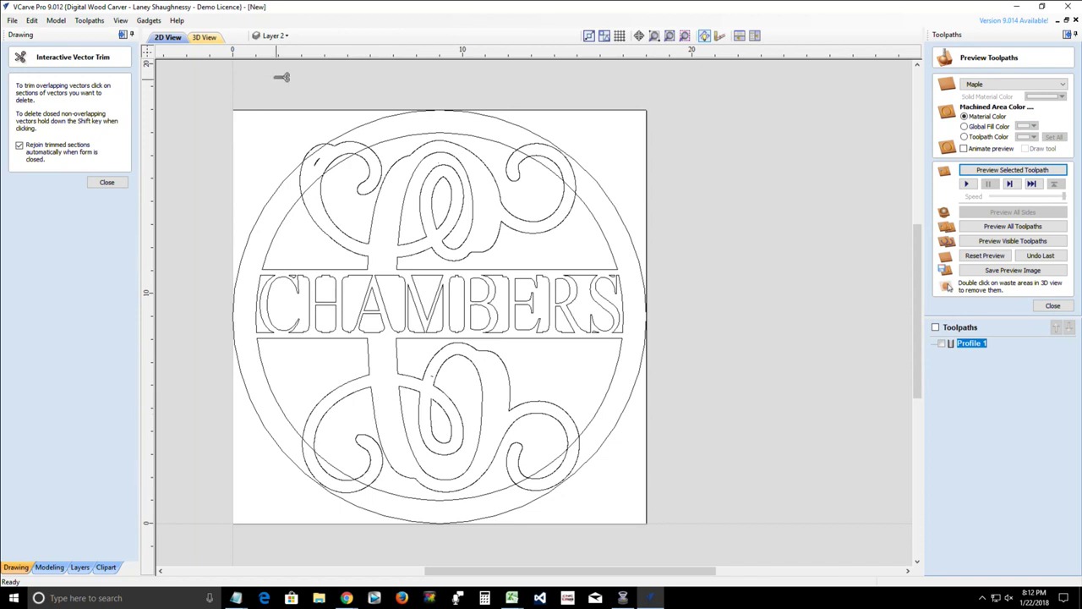
{"action": "scroll", "coordinate": [572, 167], "scroll_direction": "up", "scroll_amount": 3}
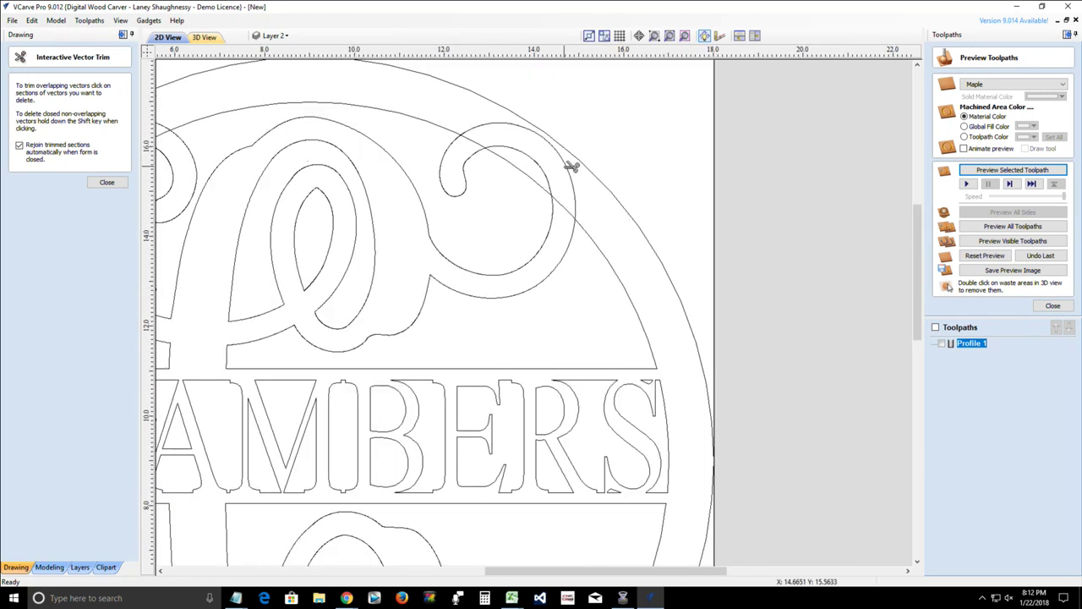
{"action": "left_click", "coordinate": [554, 170]}
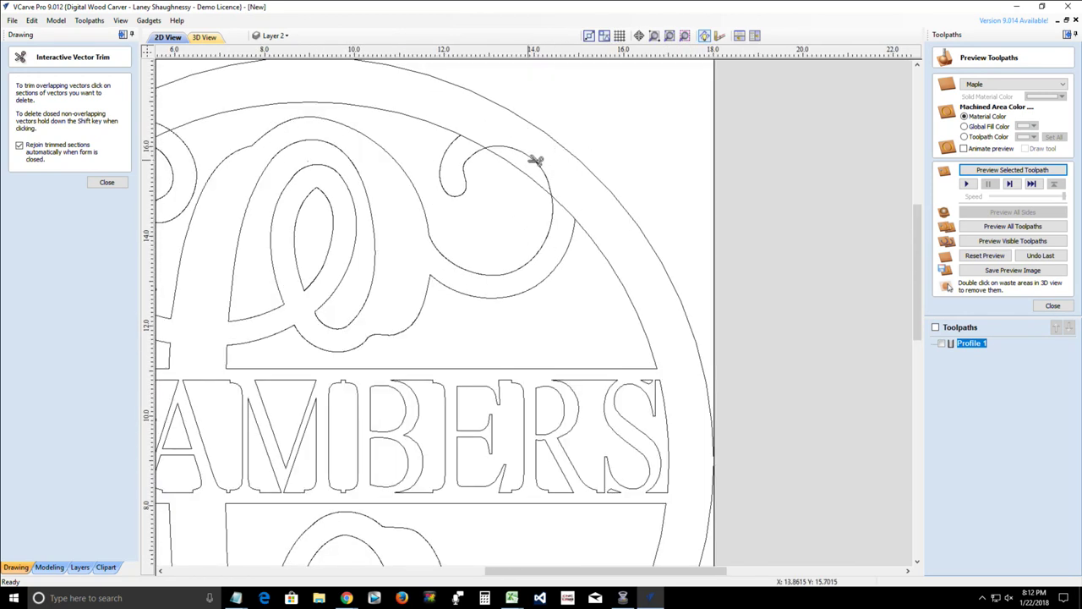
{"action": "left_click", "coordinate": [536, 161]}
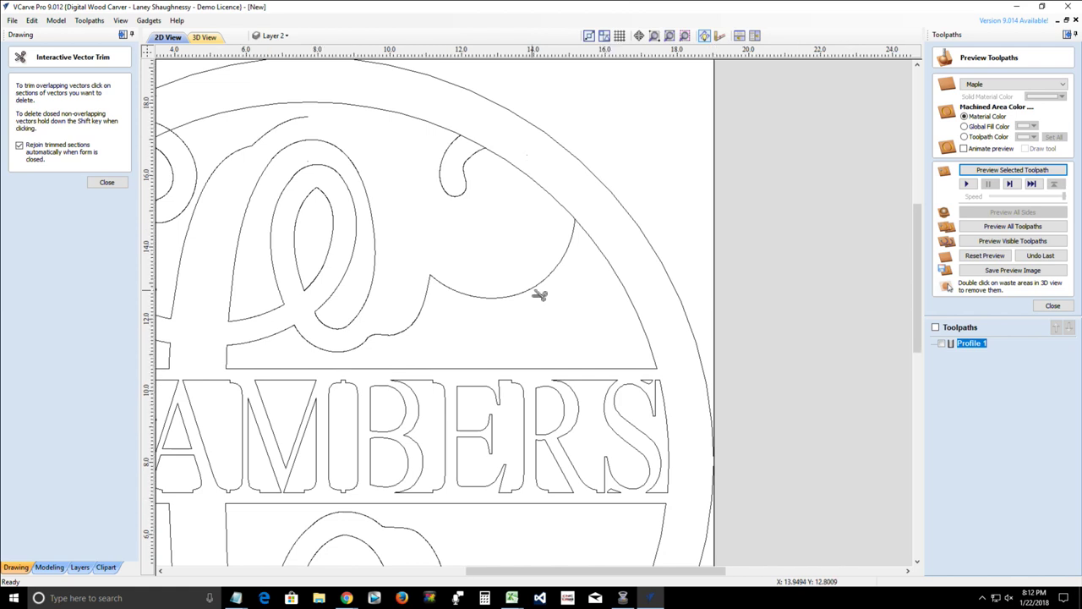
{"action": "scroll", "coordinate": [539, 295], "scroll_direction": "down", "scroll_amount": 3}
{"action": "scroll", "coordinate": [539, 293], "scroll_direction": "up", "scroll_amount": 2}
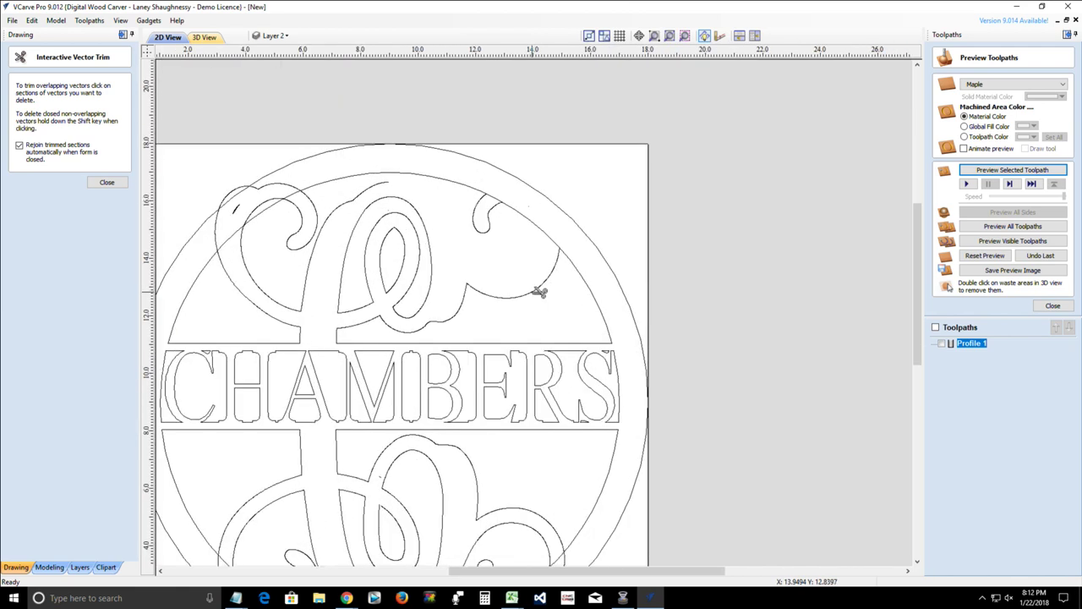
{"action": "key", "text": "ctrl+z"}
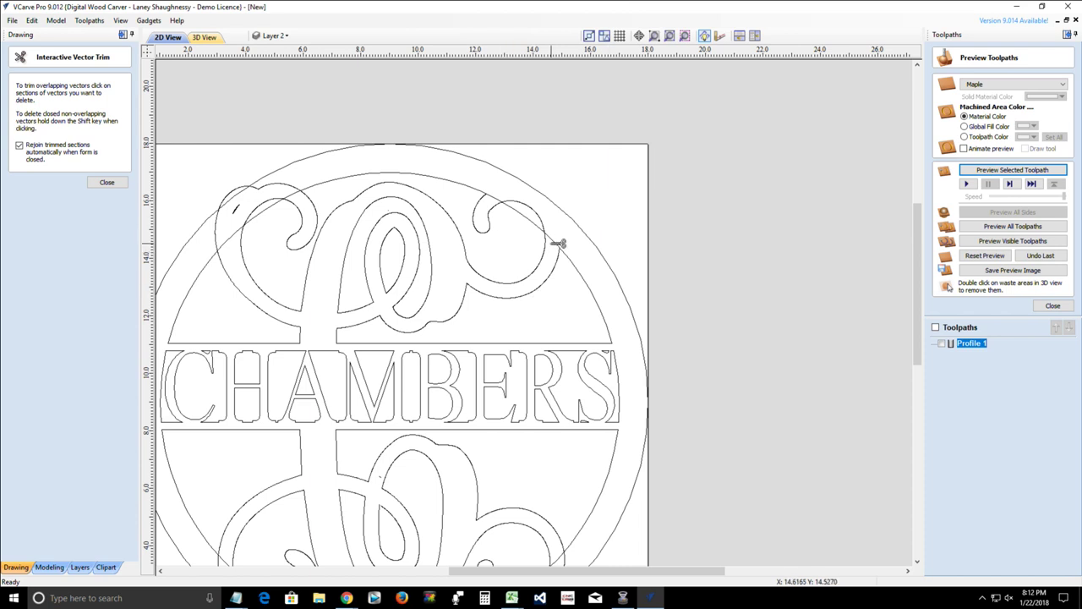
{"action": "left_click", "coordinate": [526, 203]}
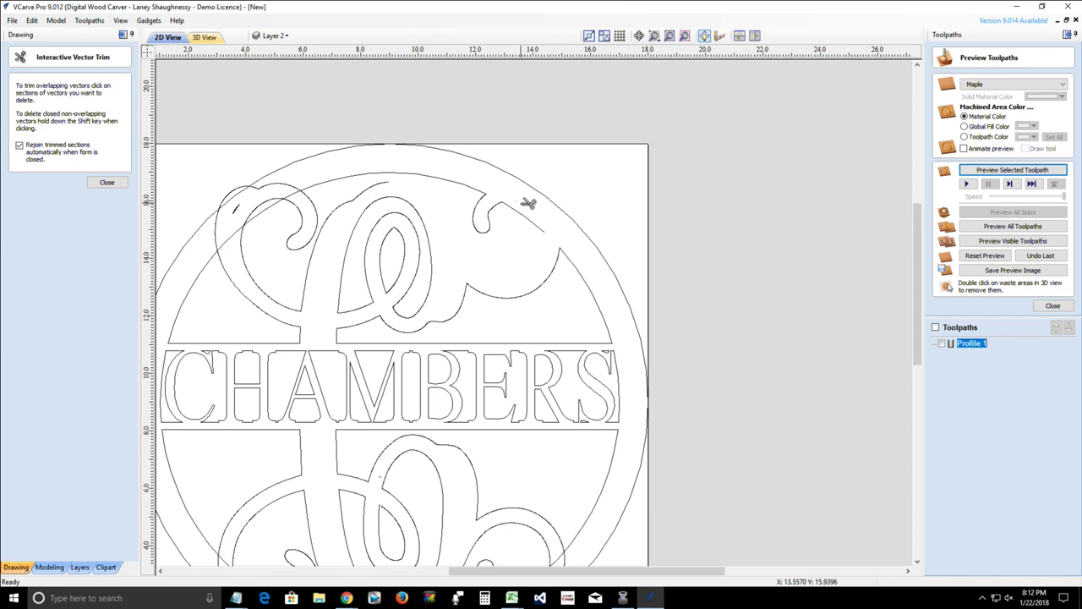
{"action": "key", "text": "ctrl+z"}
- Trim the curve segment above the junction and the top-arc piece beside it
{"action": "scroll", "coordinate": [684, 213], "scroll_direction": "up", "scroll_amount": 6}
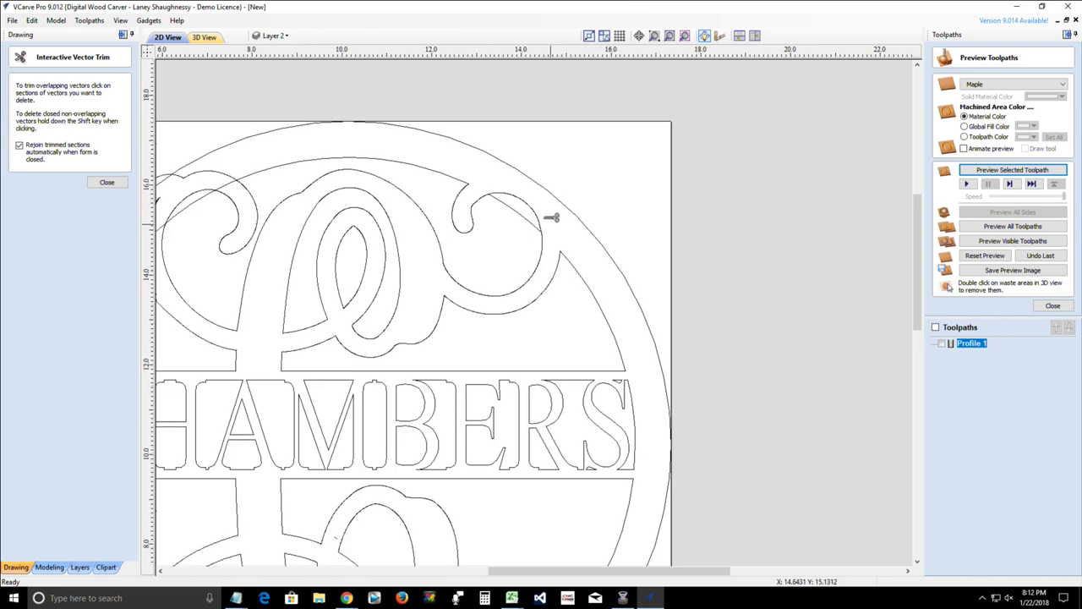
{"action": "scroll", "coordinate": [539, 224], "scroll_direction": "up", "scroll_amount": 4}
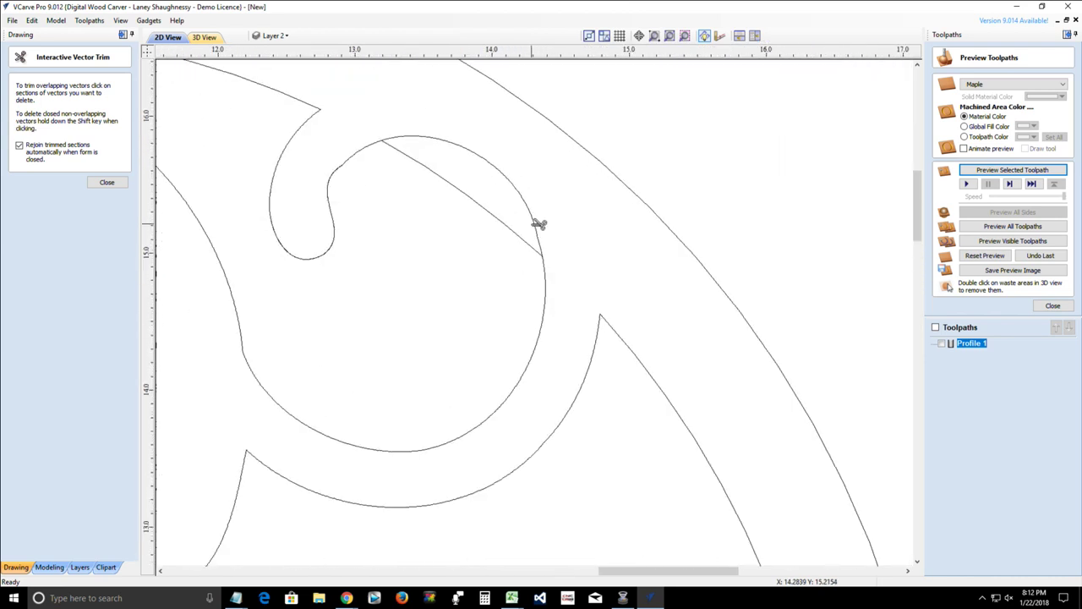
{"action": "scroll", "coordinate": [548, 242], "scroll_direction": "up", "scroll_amount": 2}
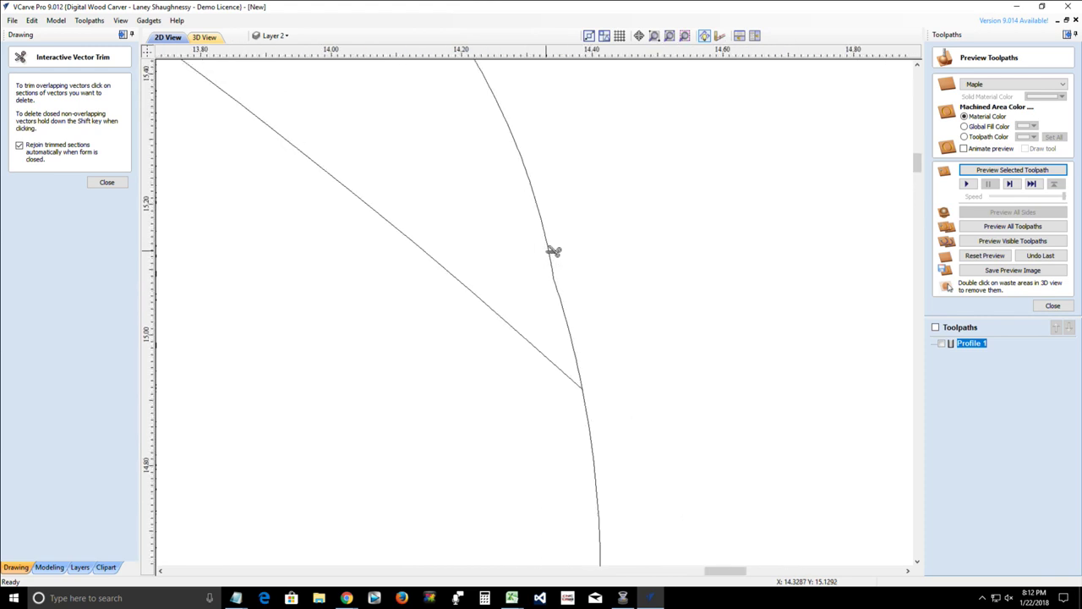
{"action": "left_click", "coordinate": [550, 247]}
{"action": "scroll", "coordinate": [553, 249], "scroll_direction": "down", "scroll_amount": 6}
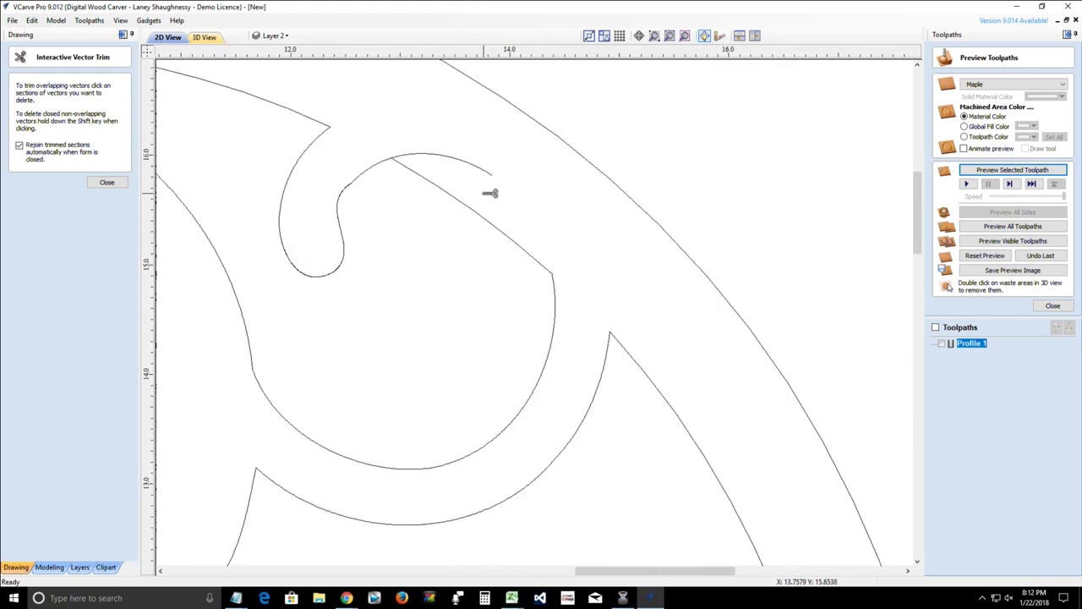
{"action": "scroll", "coordinate": [431, 154], "scroll_direction": "up", "scroll_amount": 3}
{"action": "left_click", "coordinate": [414, 148]}
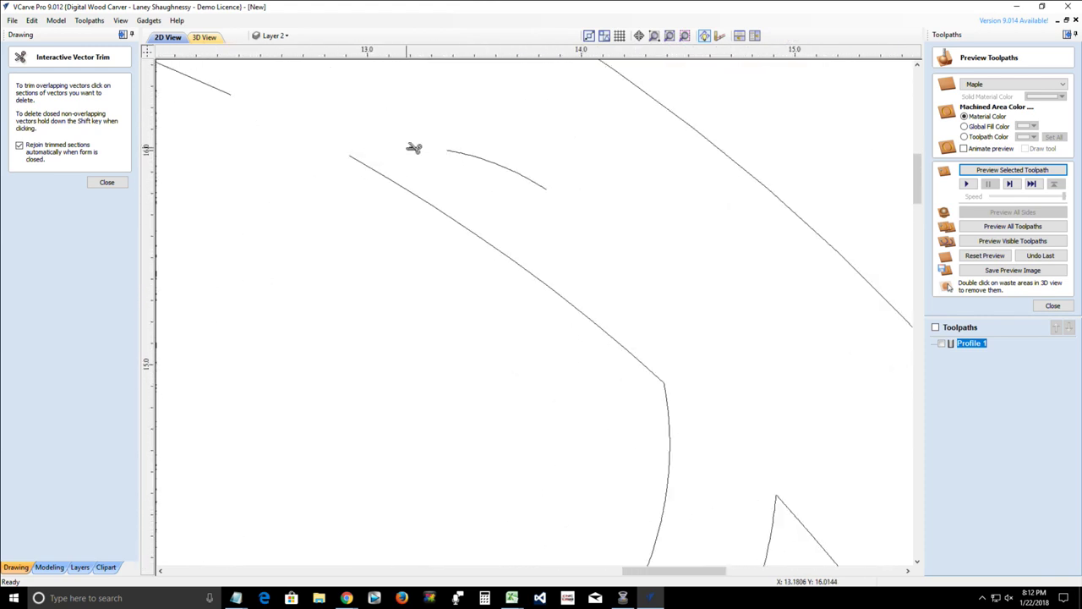
{"action": "key", "text": "ctrl+z"}
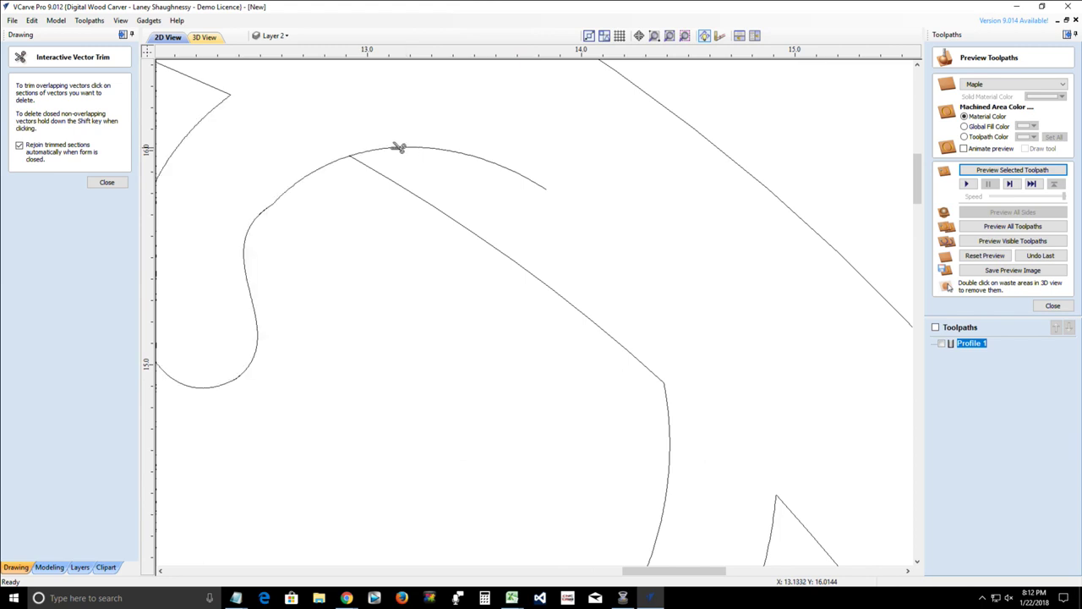
{"action": "scroll", "coordinate": [374, 133], "scroll_direction": "up", "scroll_amount": 6}
{"action": "left_click", "coordinate": [370, 136]}
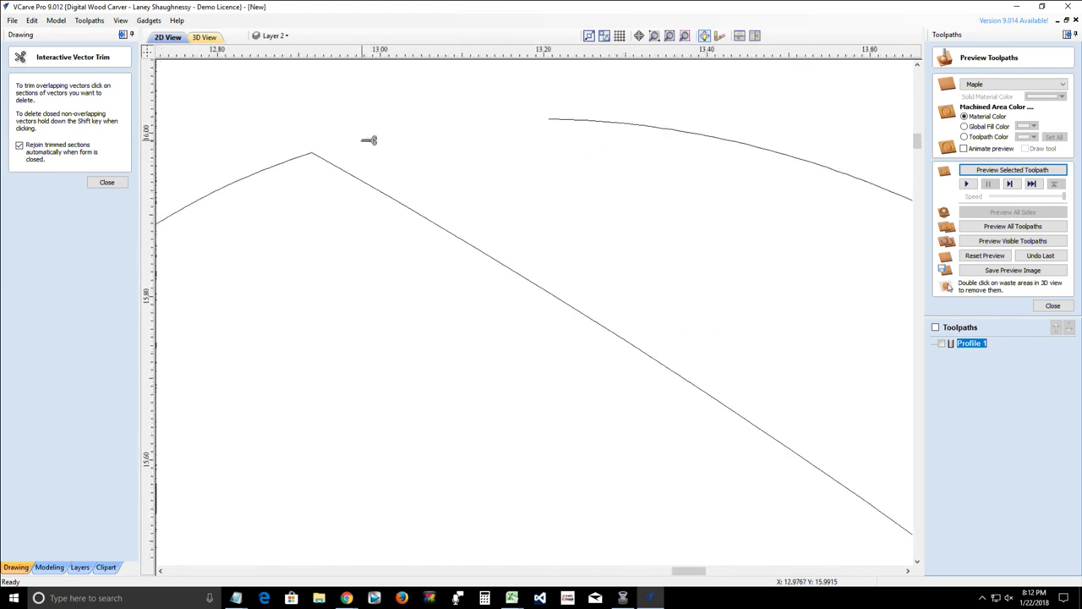
- Trim the leftover arcs and ring pieces overlapping the upper-left vine loop
{"action": "scroll", "coordinate": [584, 160], "scroll_direction": "down", "scroll_amount": 2}
{"action": "scroll", "coordinate": [584, 165], "scroll_direction": "down", "scroll_amount": 2}
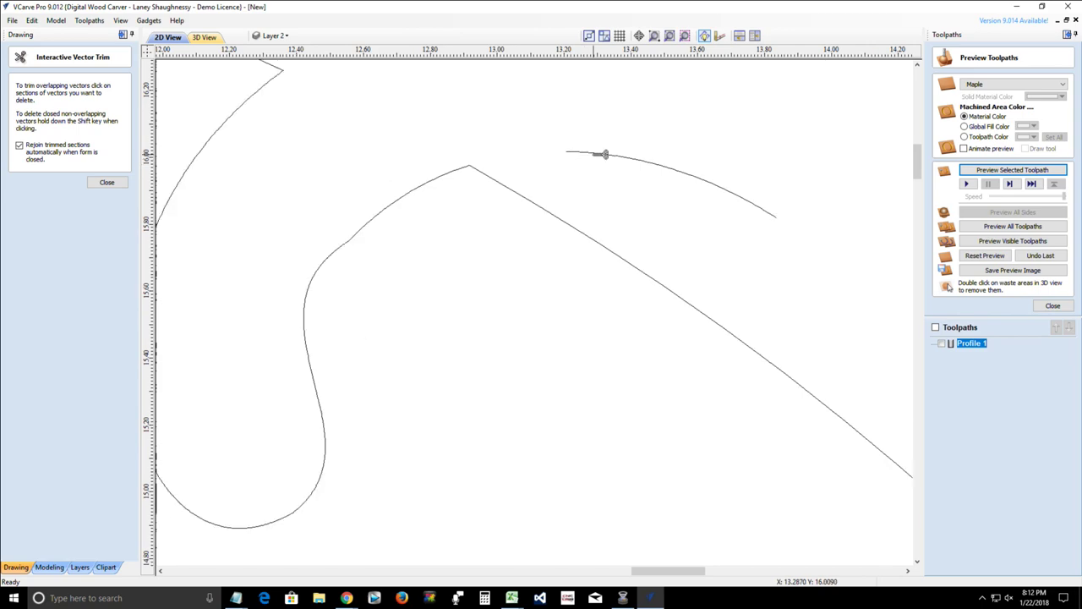
{"action": "left_click", "coordinate": [657, 167]}
{"action": "scroll", "coordinate": [719, 245], "scroll_direction": "down", "scroll_amount": 8}
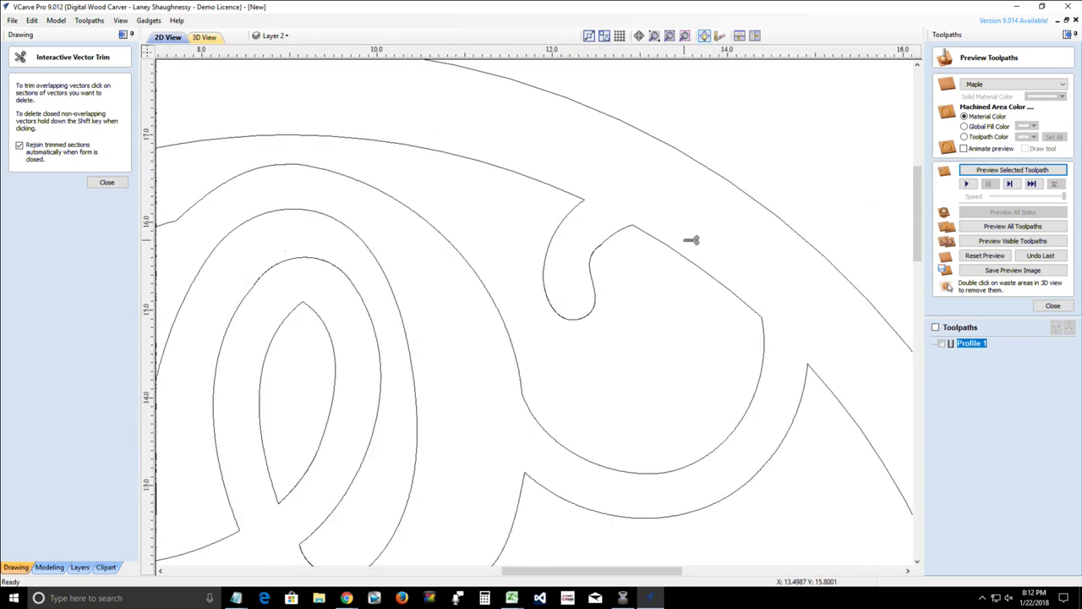
{"action": "scroll", "coordinate": [398, 212], "scroll_direction": "up", "scroll_amount": 3}
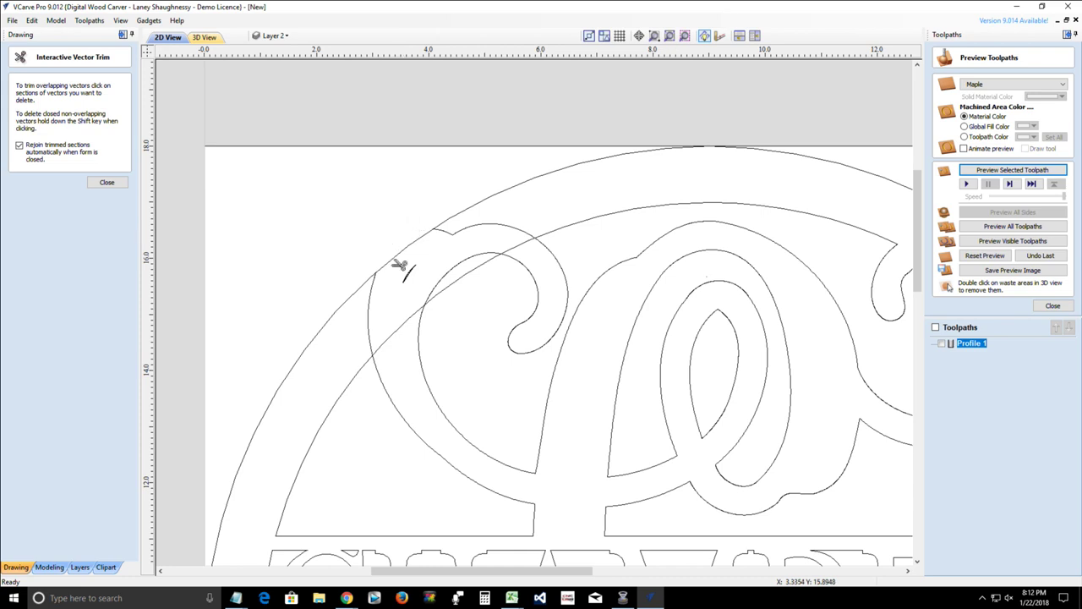
{"action": "left_click", "coordinate": [378, 306]}
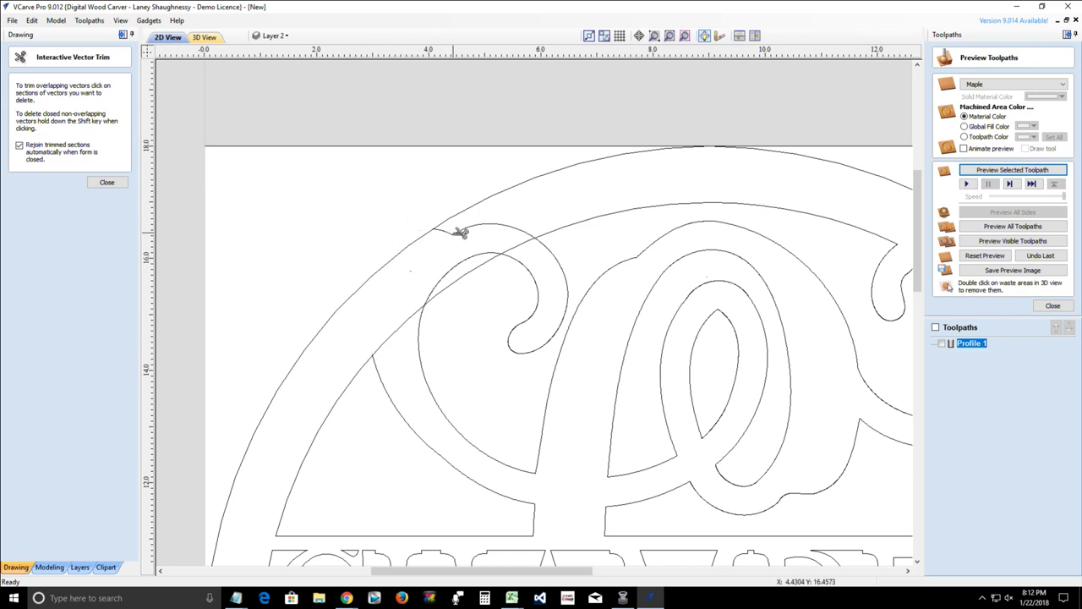
{"action": "left_click", "coordinate": [411, 271]}
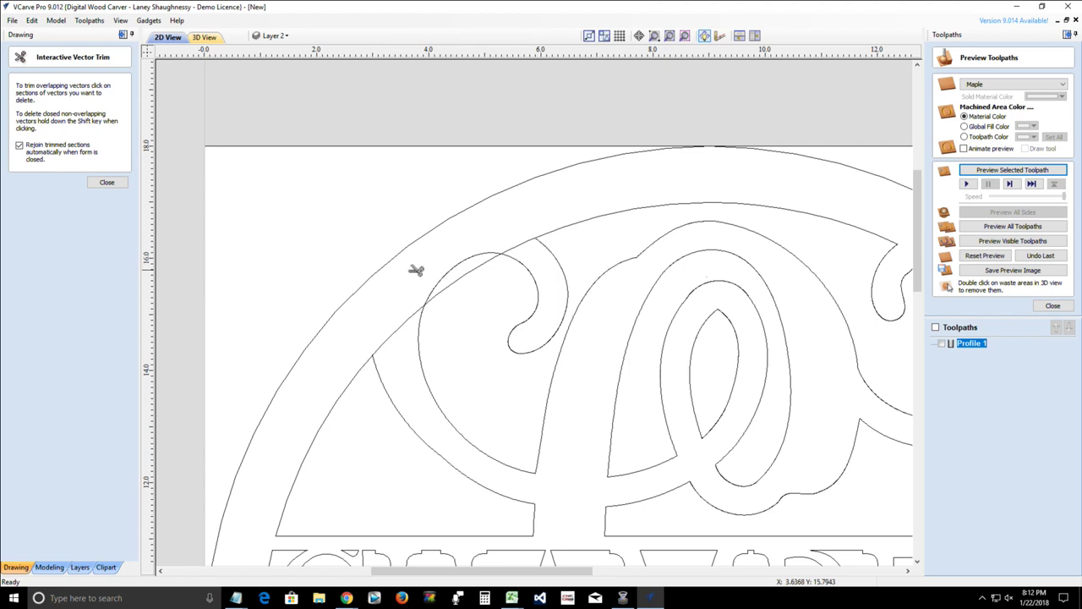
{"action": "left_click", "coordinate": [467, 264]}
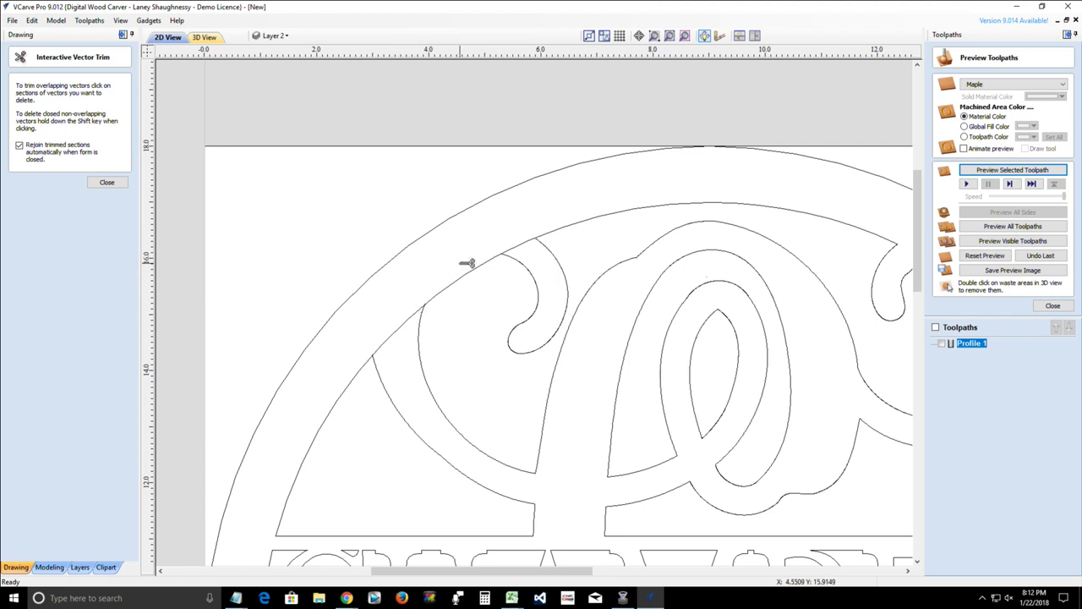
{"action": "left_click", "coordinate": [405, 326]}
- Trim the right lower loop's arcs and the ring segments where they overlap
{"action": "left_click", "coordinate": [532, 245]}
{"action": "scroll", "coordinate": [507, 292], "scroll_direction": "down", "scroll_amount": 2}
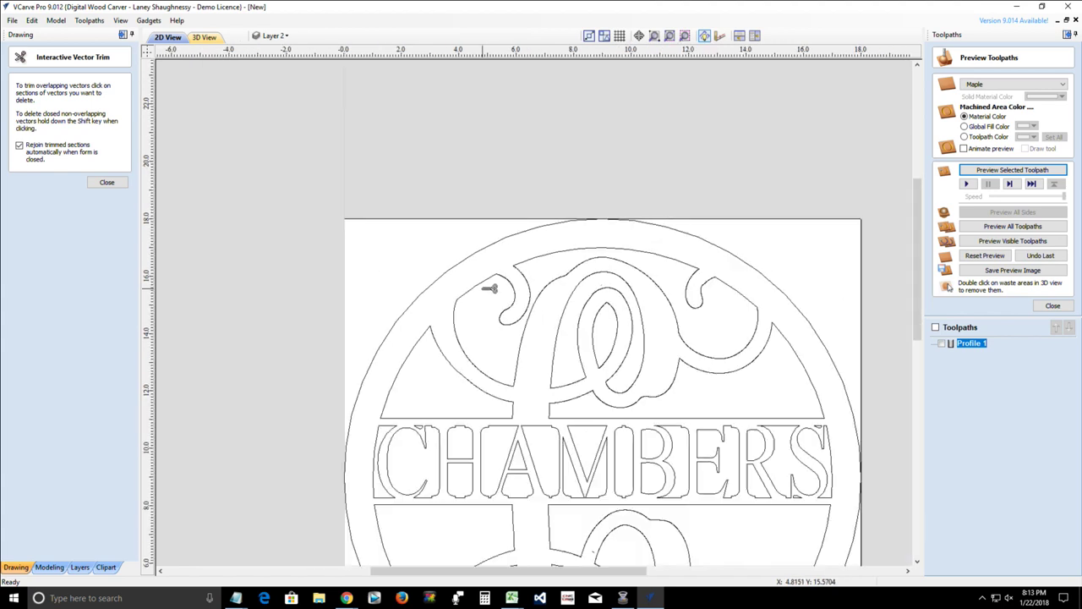
{"action": "scroll", "coordinate": [489, 289], "scroll_direction": "down", "scroll_amount": 2}
{"action": "left_click_drag", "start_coordinate": [913, 332], "coordinate": [924, 389]}
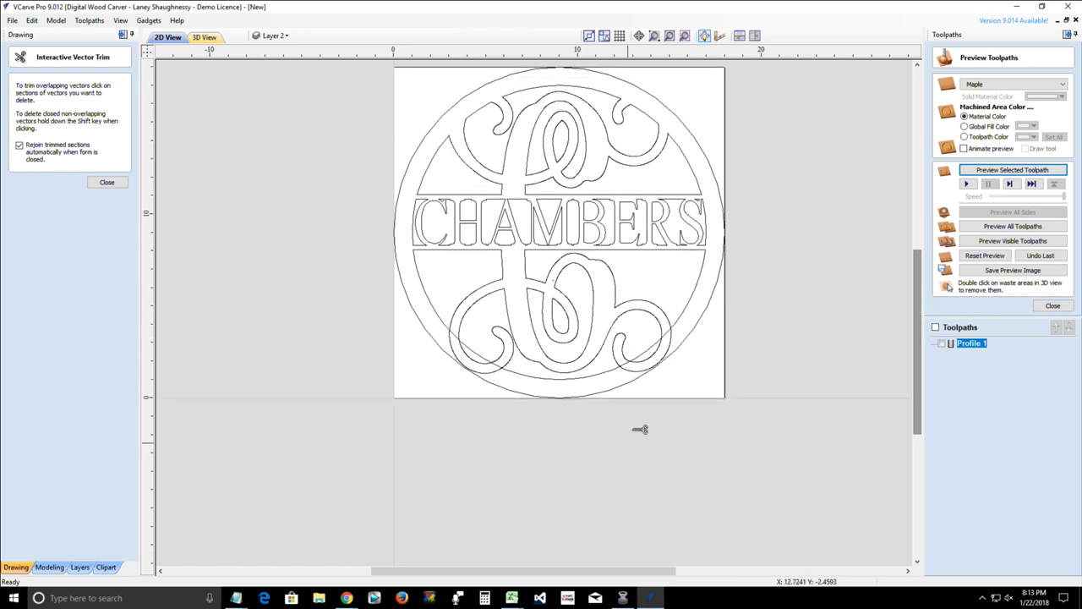
{"action": "scroll", "coordinate": [658, 363], "scroll_direction": "up", "scroll_amount": 5}
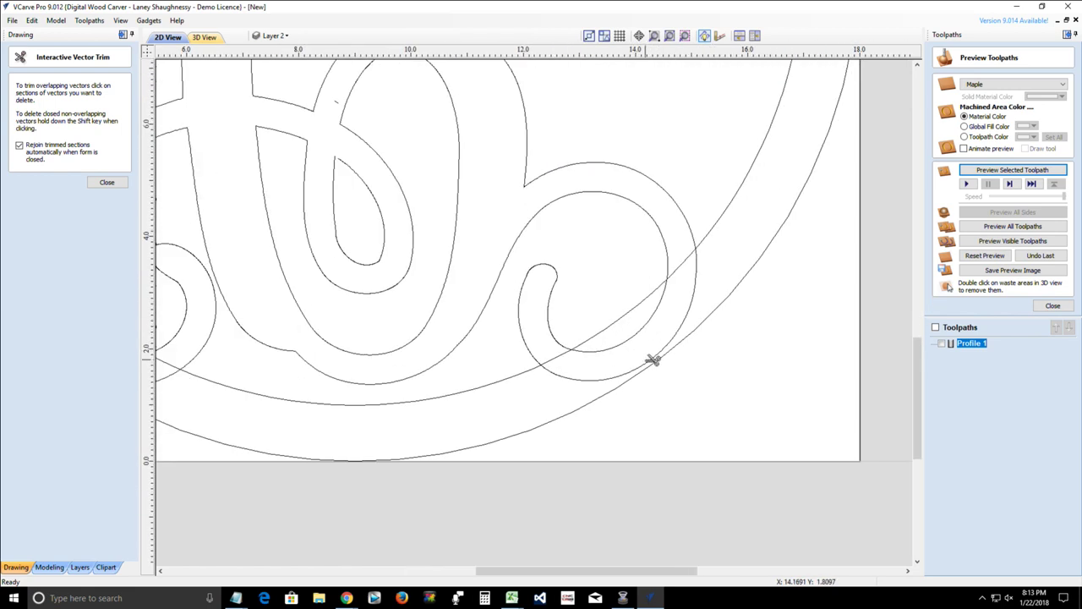
{"action": "left_click", "coordinate": [628, 370]}
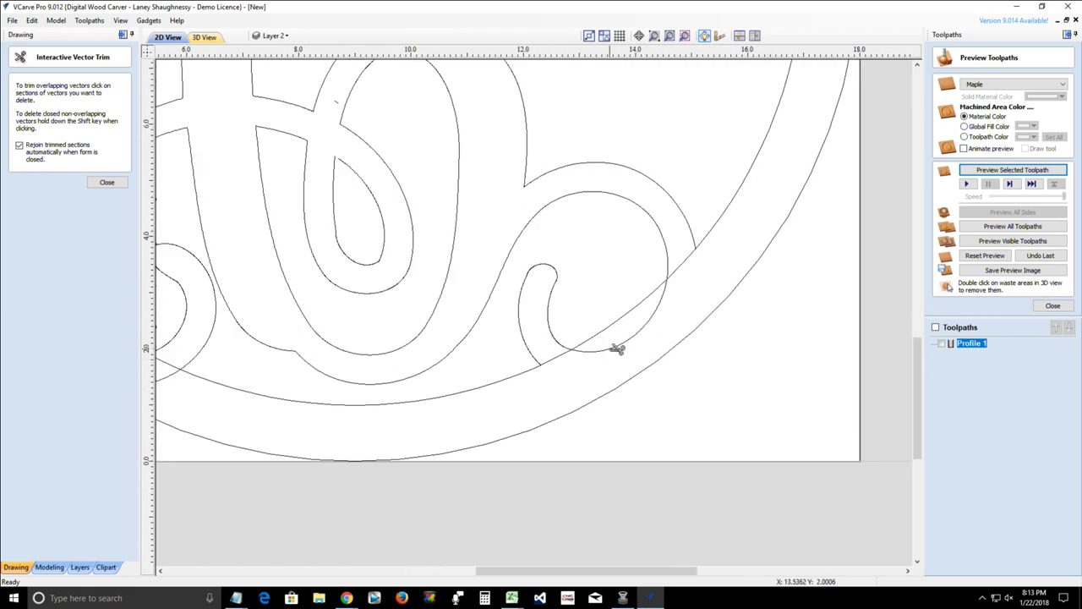
{"action": "left_click", "coordinate": [618, 348]}
{"action": "left_click", "coordinate": [690, 257]}
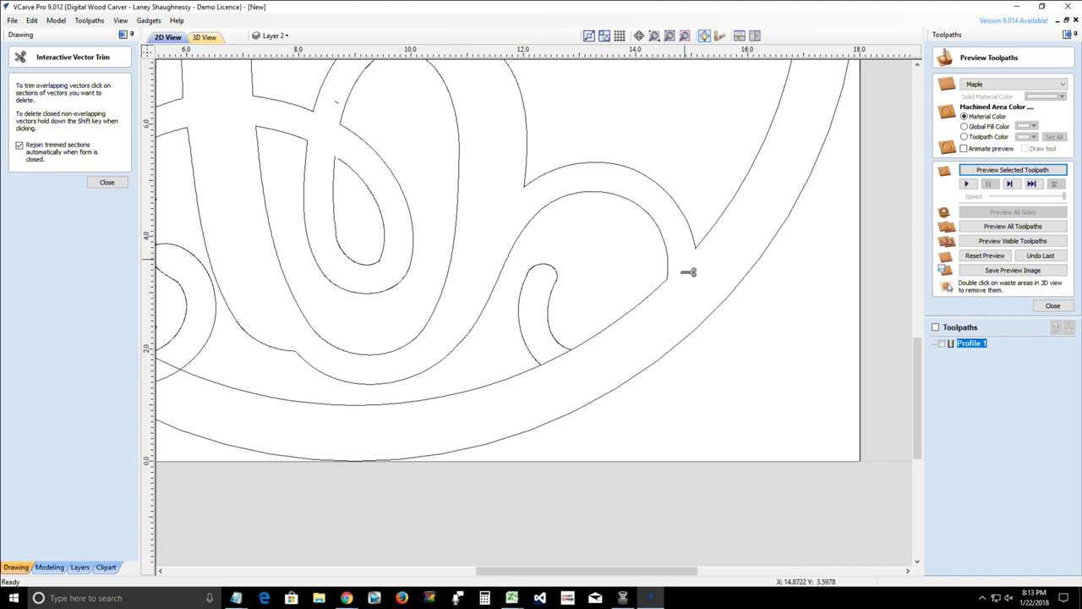
{"action": "left_click", "coordinate": [564, 359]}
- Trim the left lower loop's arcs and the ring piece between its two crossings
{"action": "left_click_drag", "start_coordinate": [567, 575], "coordinate": [493, 576]}
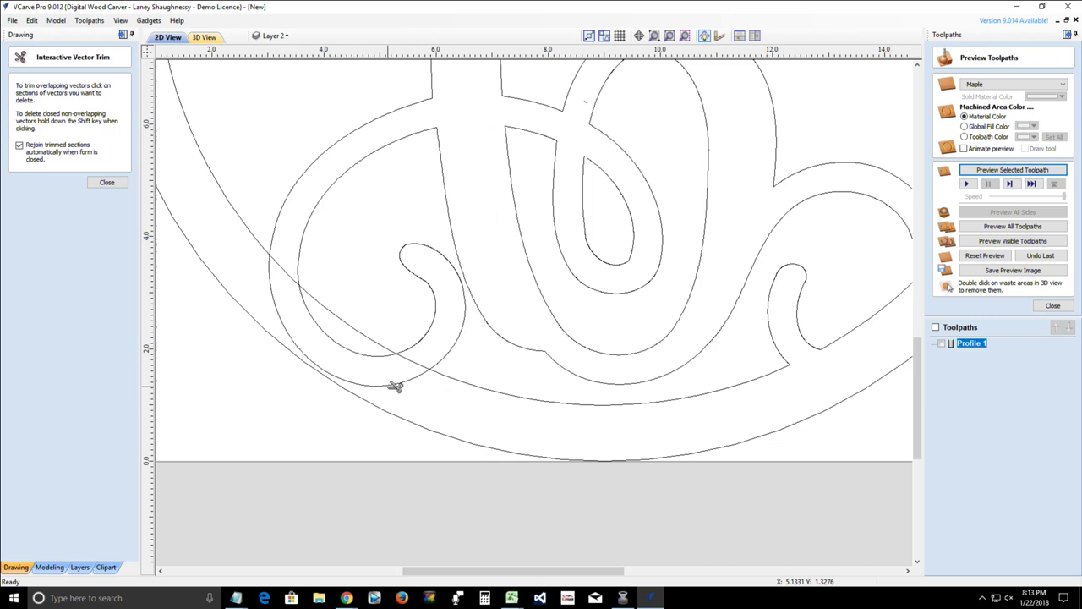
{"action": "left_click", "coordinate": [395, 386]}
{"action": "left_click", "coordinate": [304, 308]}
{"action": "left_click", "coordinate": [286, 269]}
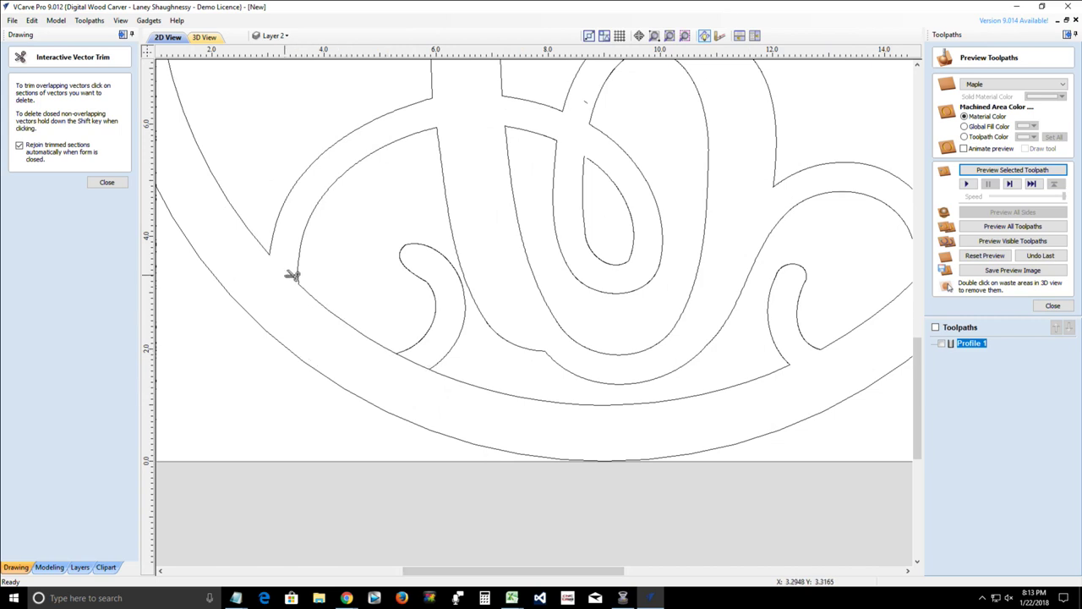
{"action": "scroll", "coordinate": [423, 362], "scroll_direction": "down", "scroll_amount": 5}
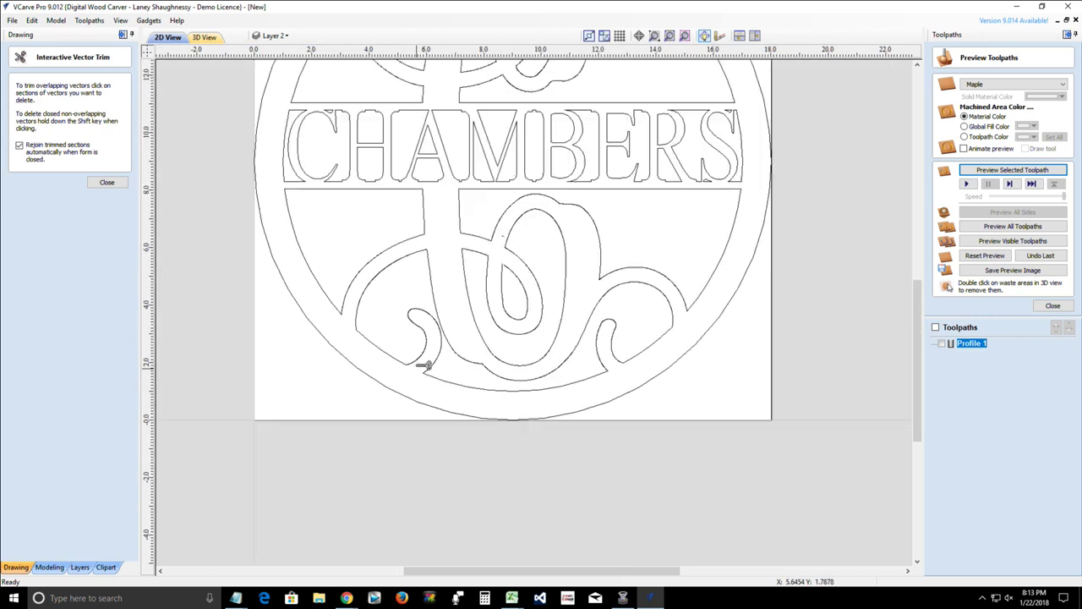
{"action": "scroll", "coordinate": [585, 200], "scroll_direction": "up", "scroll_amount": 3}
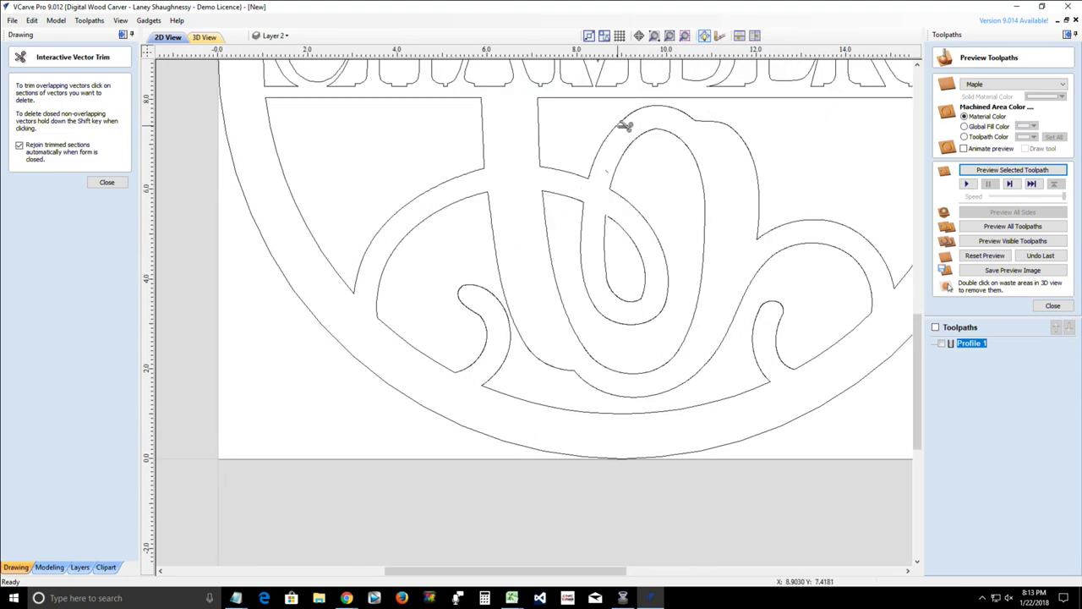
{"action": "scroll", "coordinate": [614, 167], "scroll_direction": "up", "scroll_amount": 2}
{"action": "scroll", "coordinate": [605, 177], "scroll_direction": "up", "scroll_amount": 2}
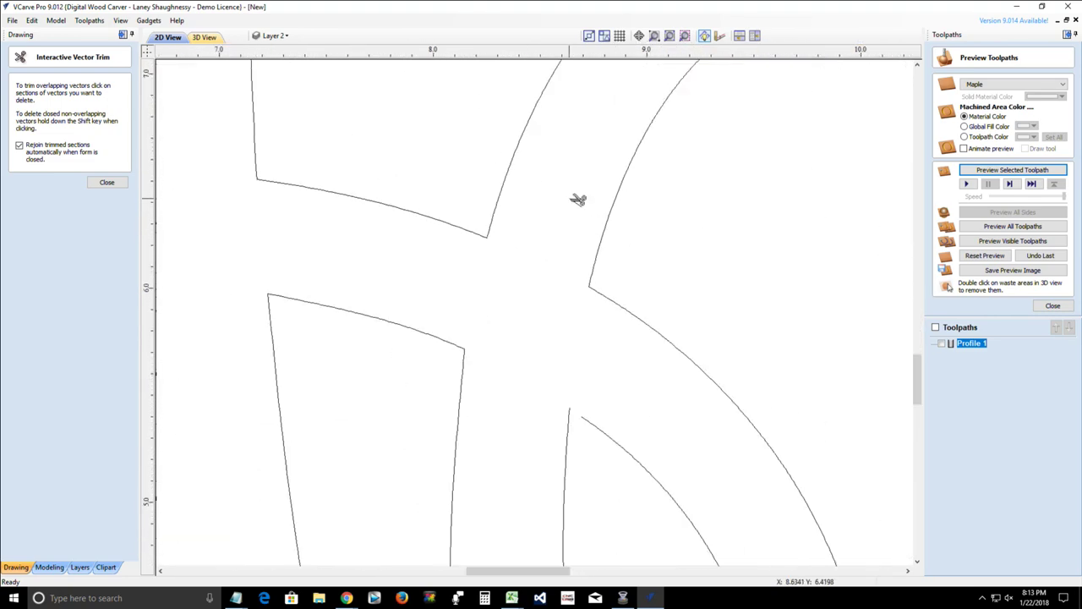
{"action": "scroll", "coordinate": [593, 308], "scroll_direction": "down", "scroll_amount": 3}
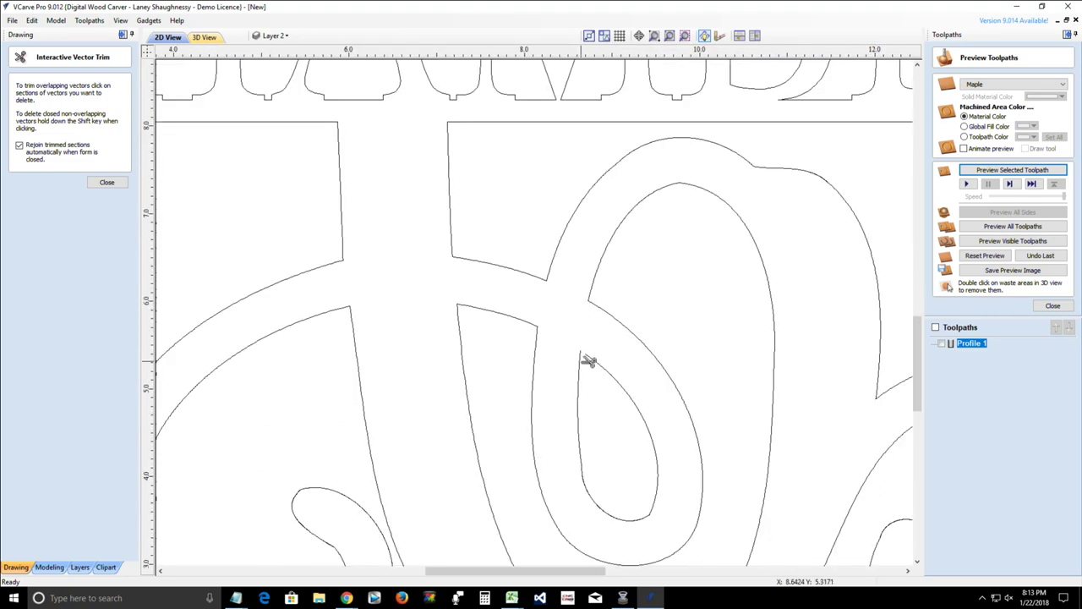
{"action": "scroll", "coordinate": [590, 347], "scroll_direction": "up", "scroll_amount": 5}
{"action": "scroll", "coordinate": [588, 348], "scroll_direction": "up", "scroll_amount": 2}
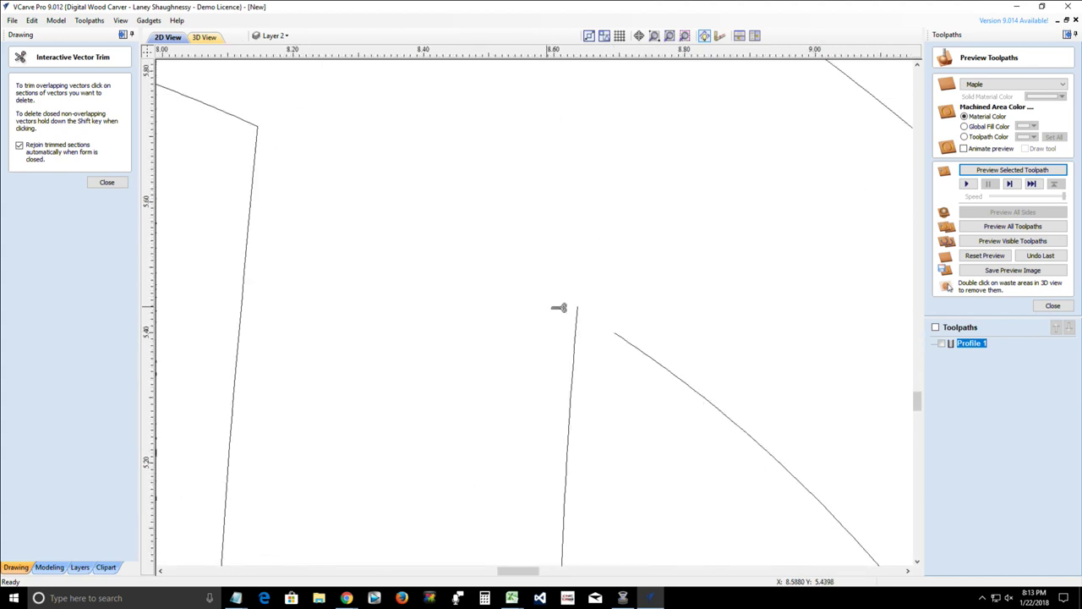
- Join the two open vine-stem ends with a straight line and zoom out to review the sign
{"action": "left_click", "coordinate": [106, 182]}
{"action": "left_click", "coordinate": [618, 339]}
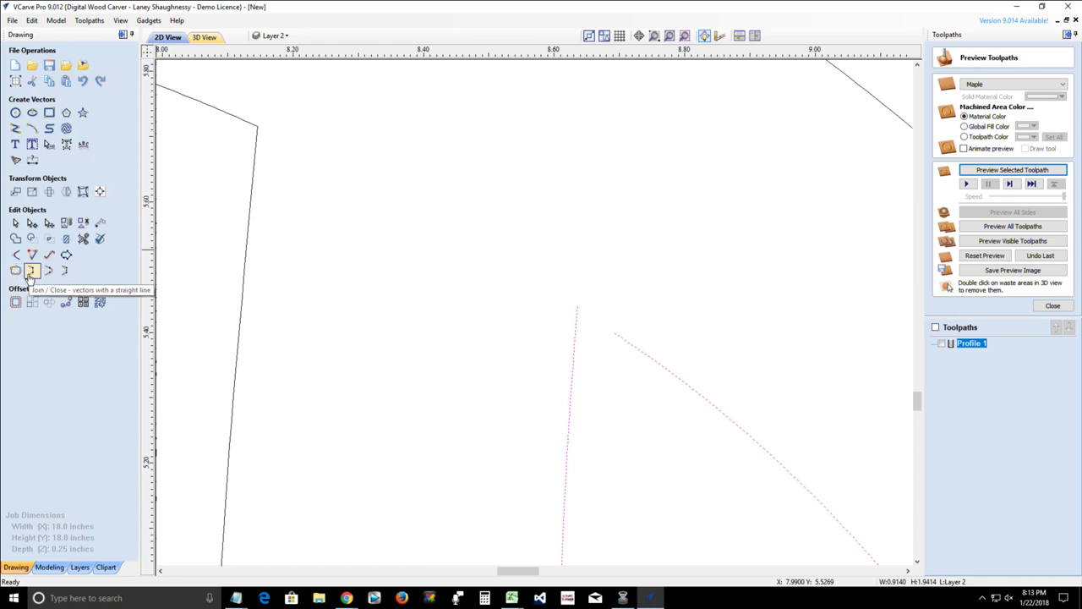
{"action": "left_click", "coordinate": [31, 271]}
{"action": "left_click", "coordinate": [488, 401]}
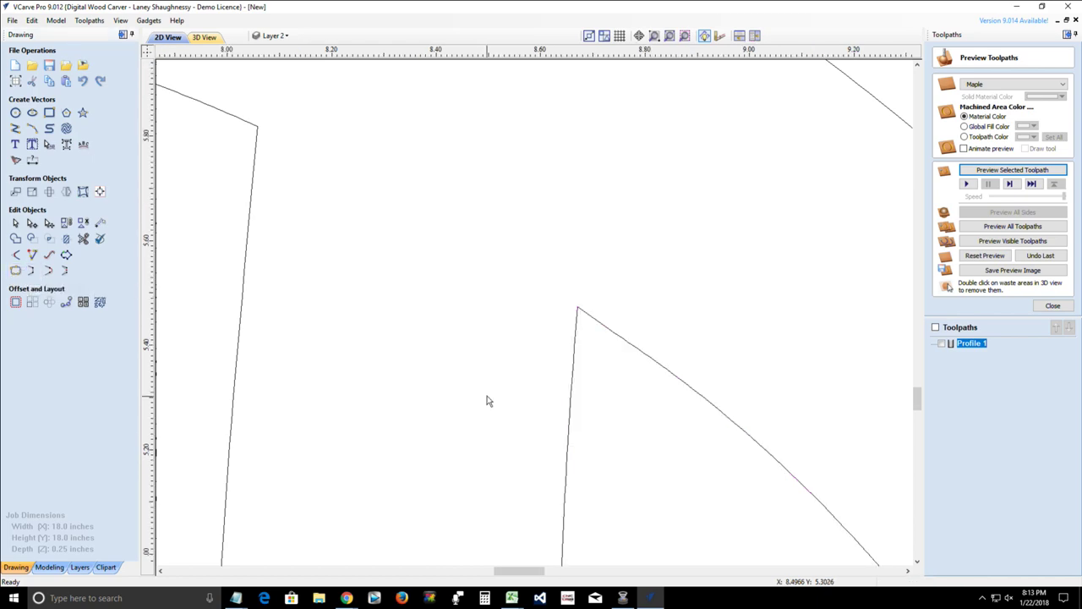
{"action": "scroll", "coordinate": [495, 385], "scroll_direction": "down", "scroll_amount": 6}
{"action": "scroll", "coordinate": [499, 376], "scroll_direction": "down", "scroll_amount": 3}
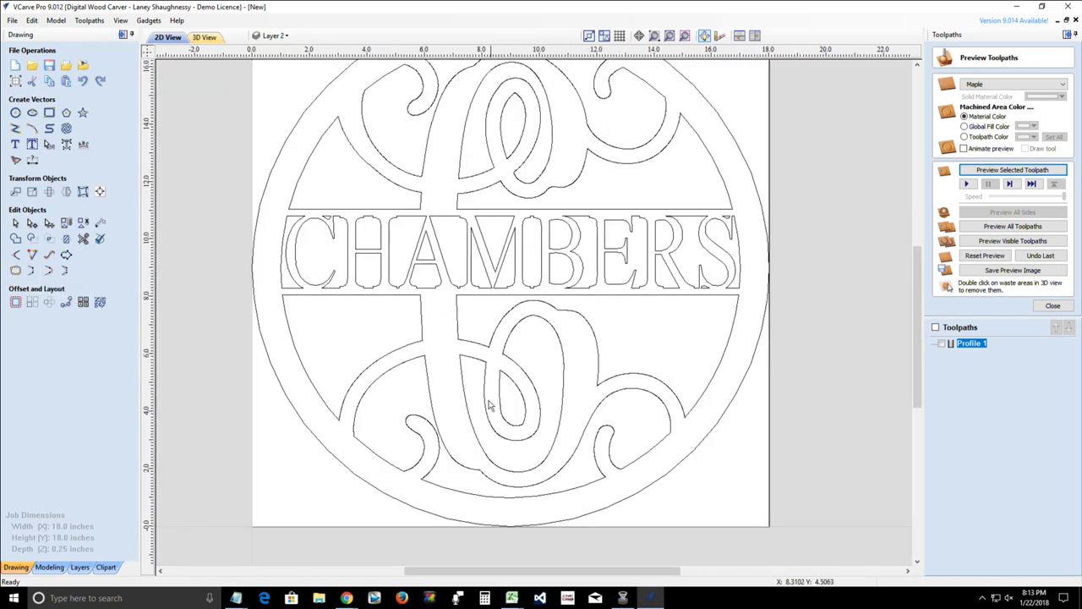
{"action": "scroll", "coordinate": [488, 406], "scroll_direction": "down", "scroll_amount": 1}
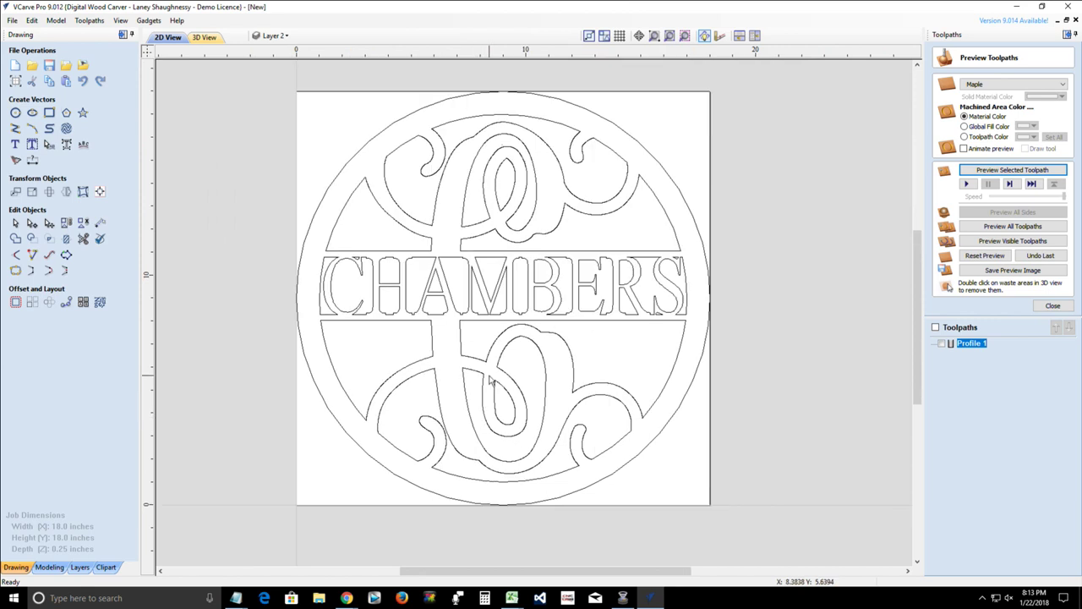
{"action": "scroll", "coordinate": [493, 380], "scroll_direction": "down", "scroll_amount": 1}
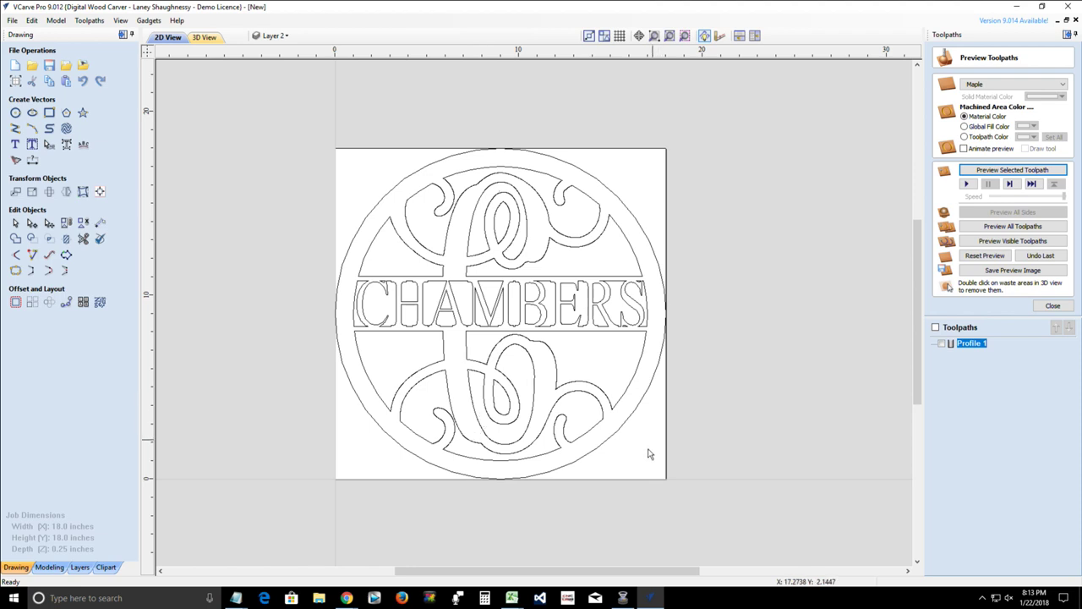
{"action": "scroll", "coordinate": [406, 317], "scroll_direction": "up", "scroll_amount": 2}
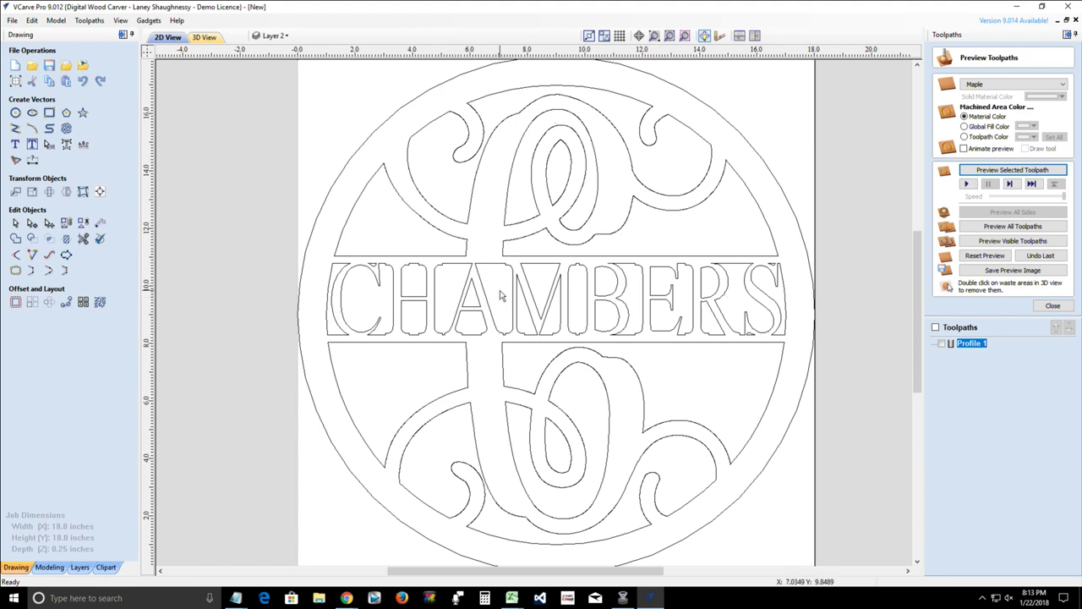
{"action": "scroll", "coordinate": [636, 327], "scroll_direction": "down", "scroll_amount": 3}
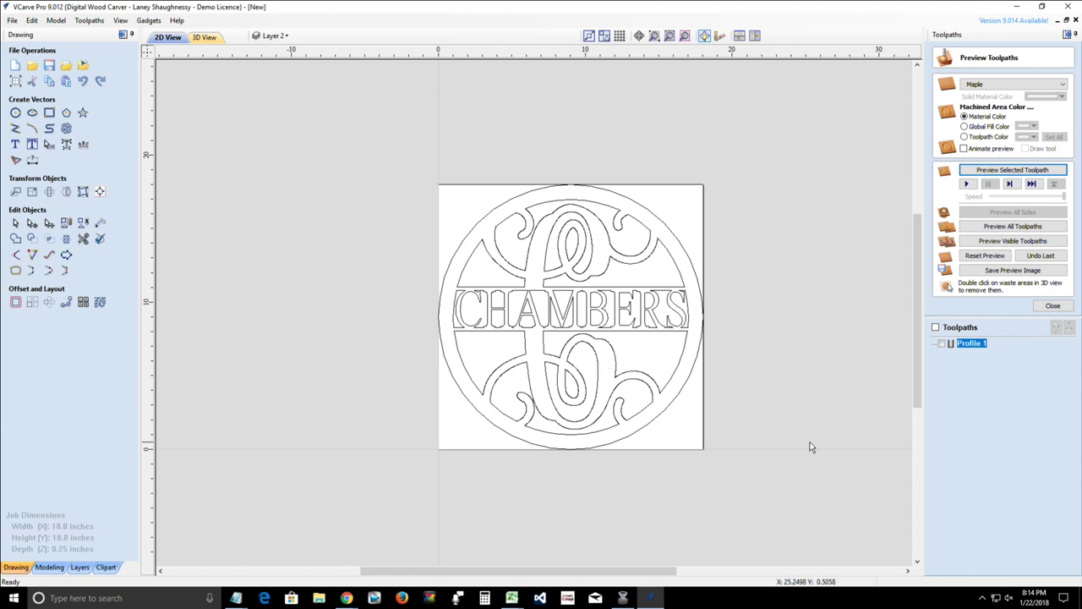
- Create 2D profile toolpath Profile 2 using the 0.125-inch end mill
{"action": "left_click", "coordinate": [1046, 308]}
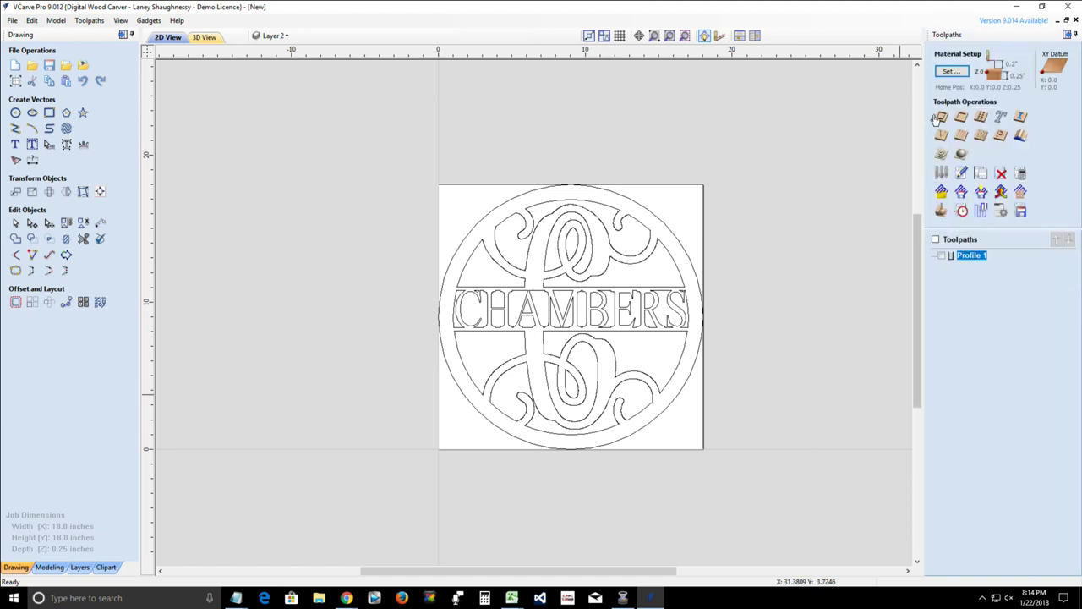
{"action": "left_click", "coordinate": [941, 118]}
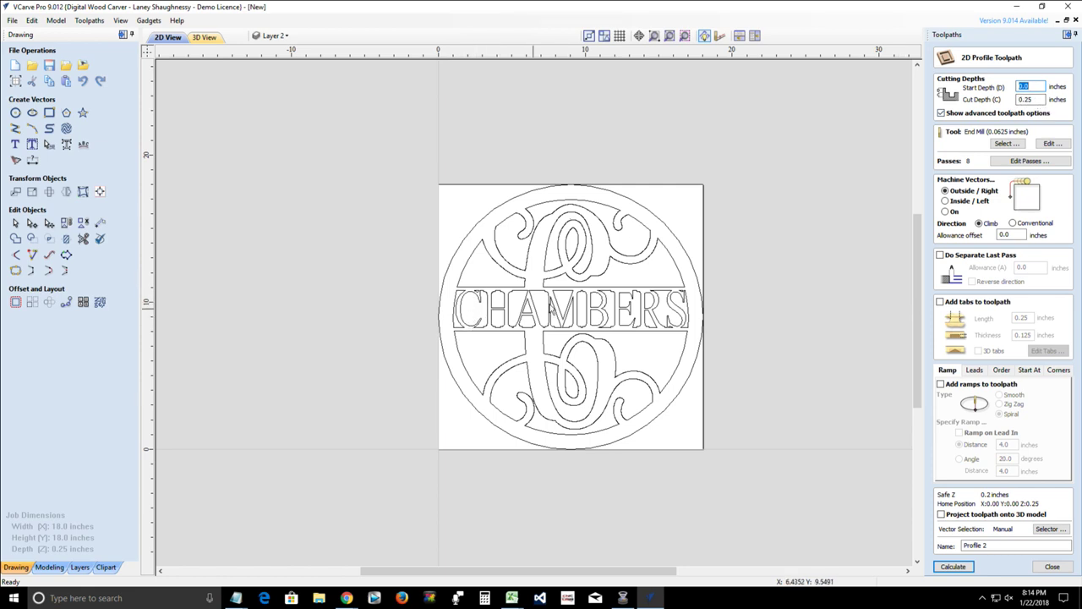
{"action": "left_click", "coordinate": [1006, 143]}
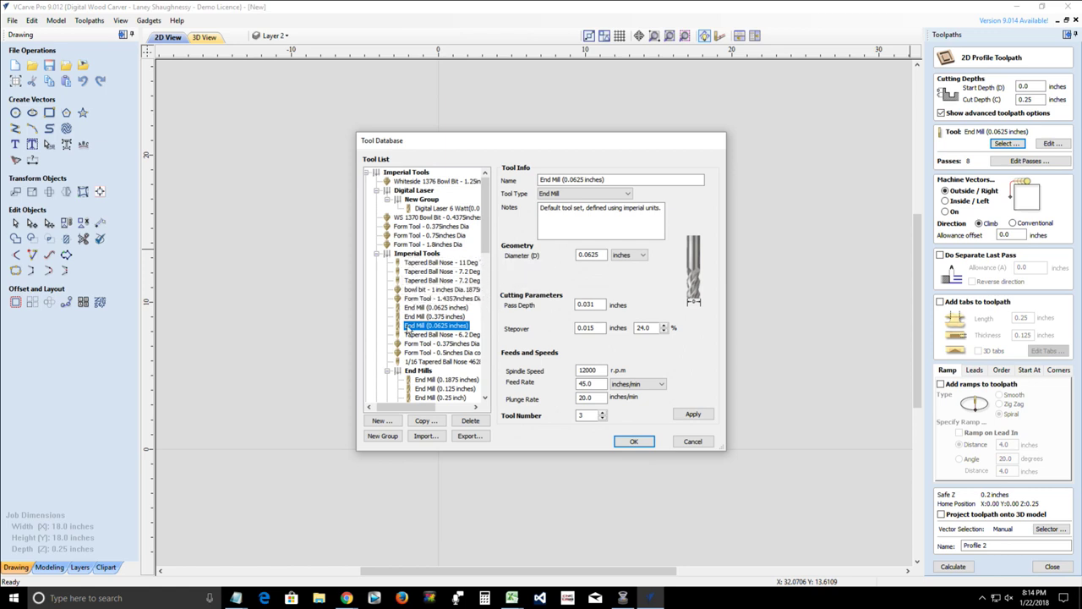
{"action": "left_click", "coordinate": [445, 388]}
{"action": "left_click", "coordinate": [633, 441]}
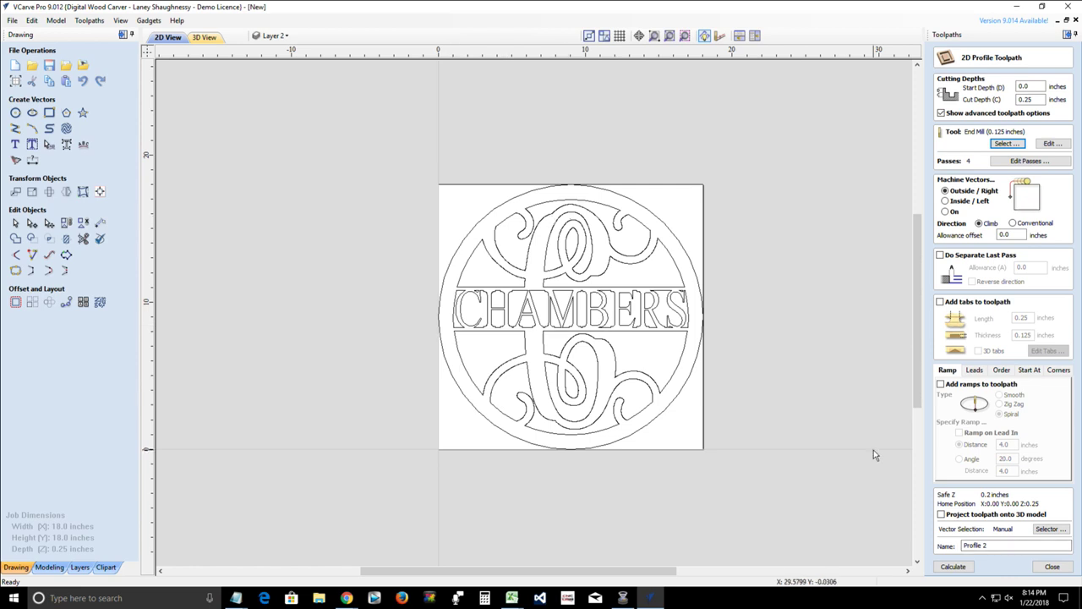
- Try calculating the profile toolpath on all vectors, then cancel when an open vector is reported
{"action": "left_click", "coordinate": [959, 570]}
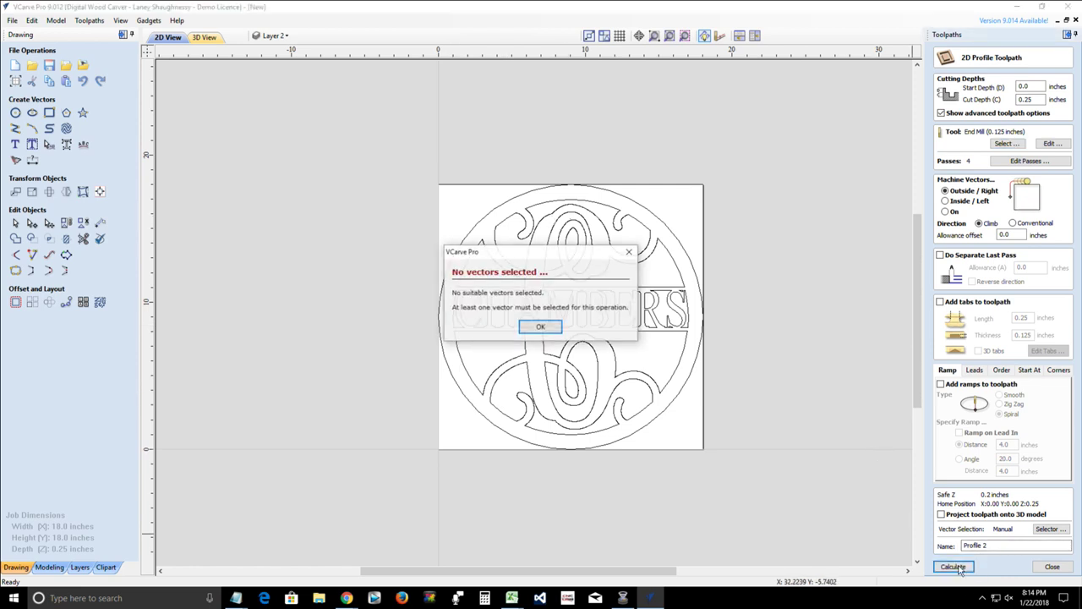
{"action": "left_click", "coordinate": [541, 328]}
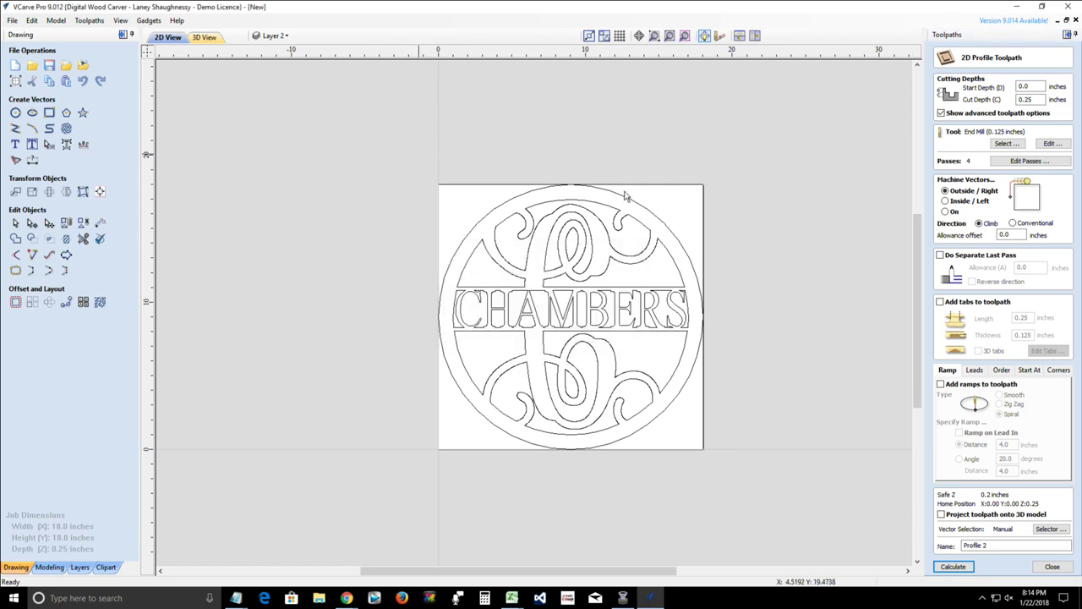
{"action": "key", "text": "ctrl+a"}
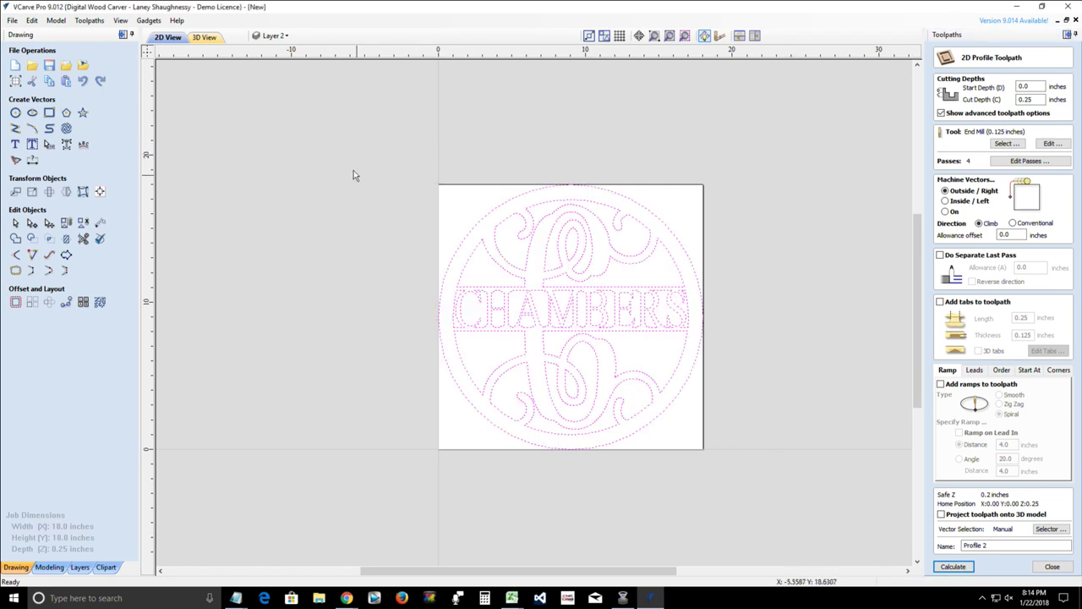
{"action": "left_click_drag", "start_coordinate": [303, 134], "coordinate": [750, 513]}
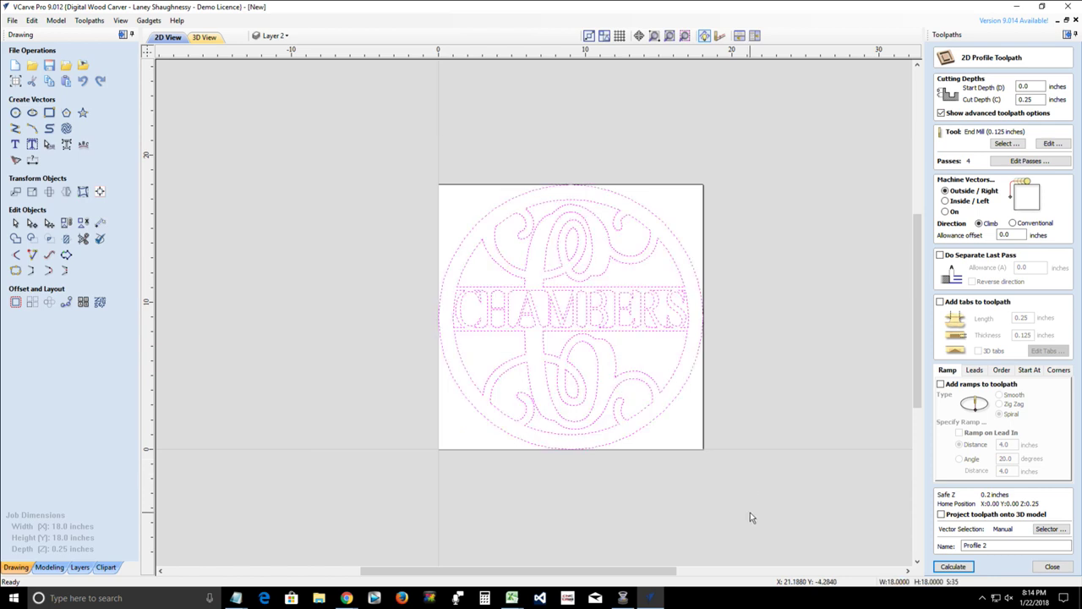
{"action": "left_click", "coordinate": [708, 449]}
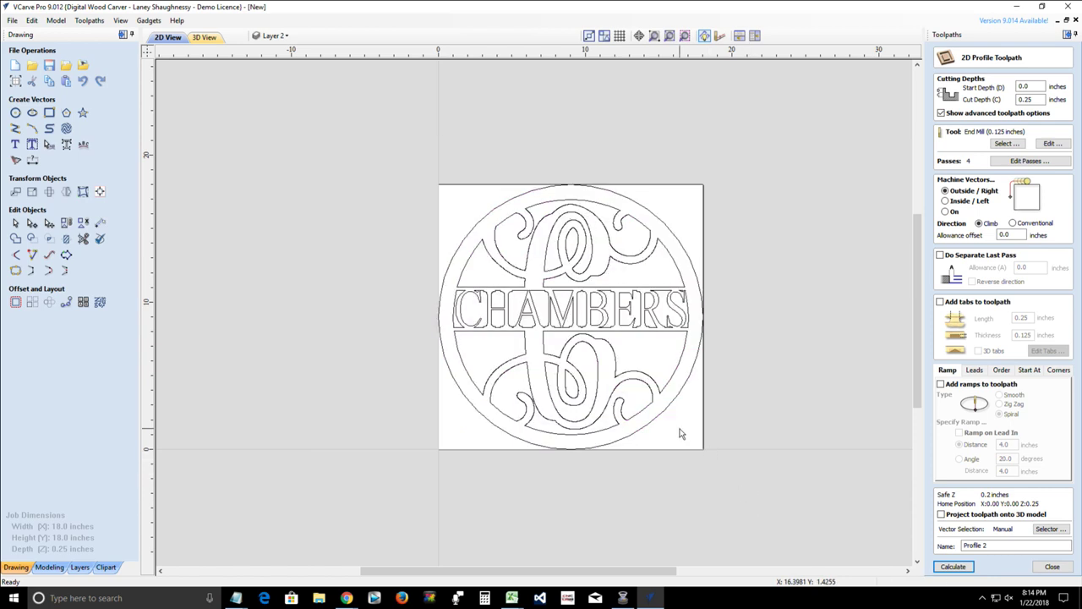
{"action": "right_click", "coordinate": [643, 344]}
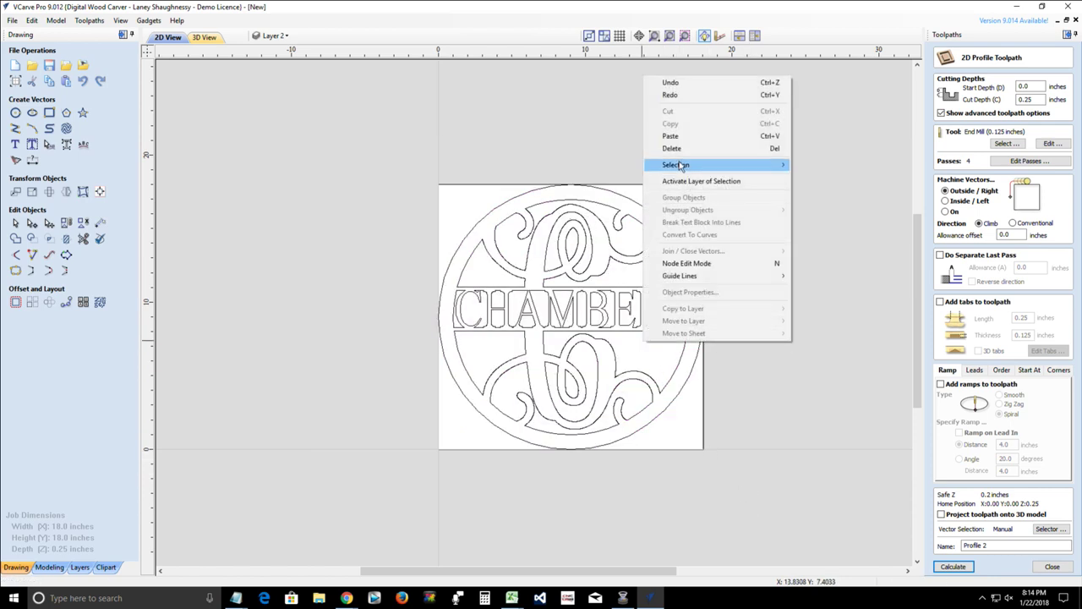
{"action": "mouse_move", "coordinate": [681, 169]}
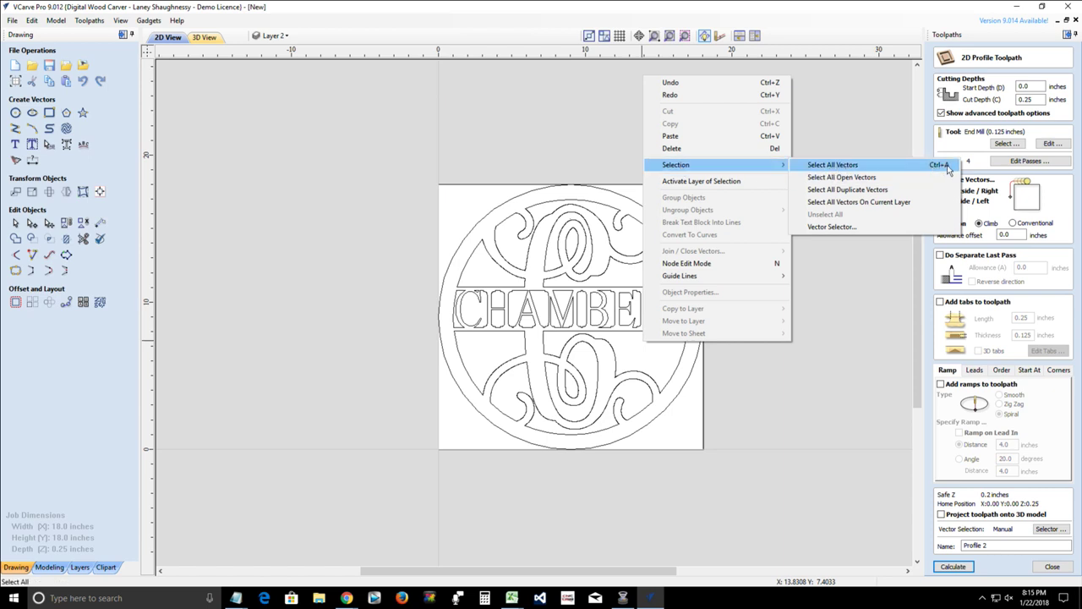
{"action": "left_click", "coordinate": [827, 167]}
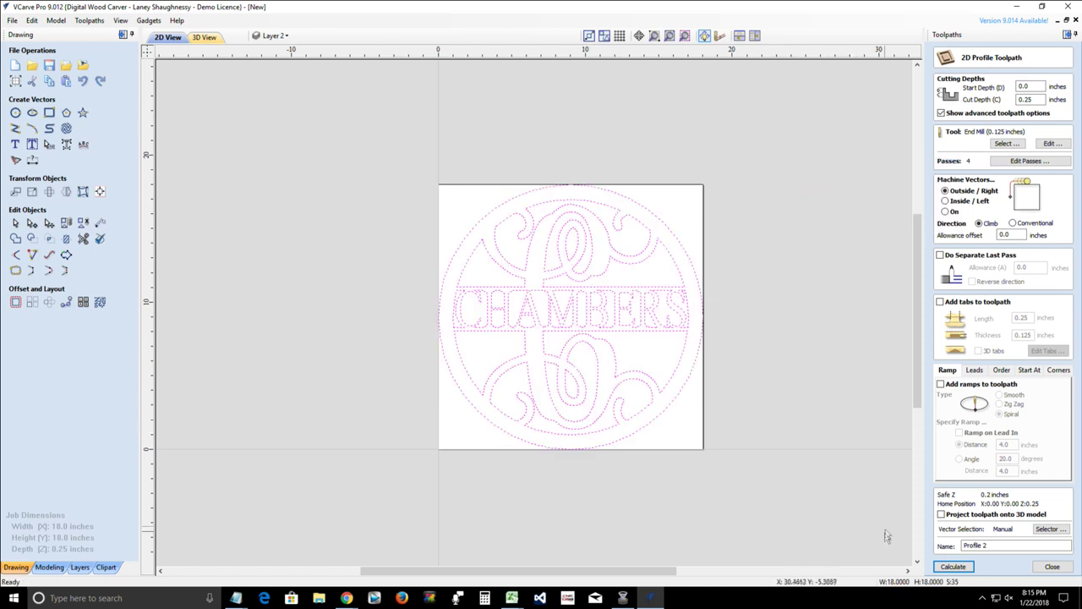
{"action": "left_click", "coordinate": [951, 567]}
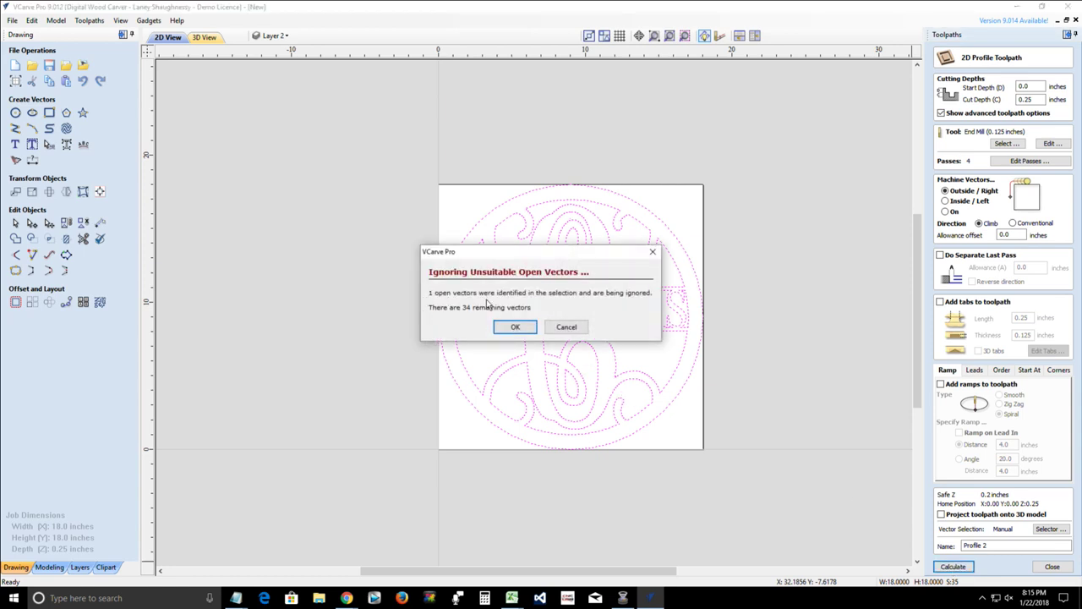
{"action": "left_click", "coordinate": [565, 329]}
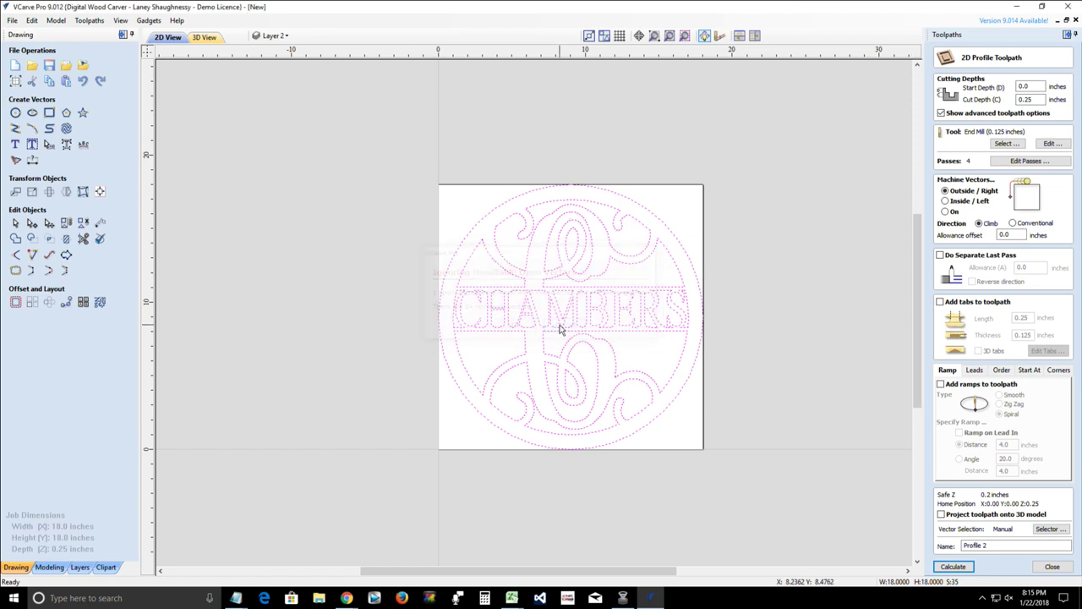
{"action": "left_click", "coordinate": [491, 360]}
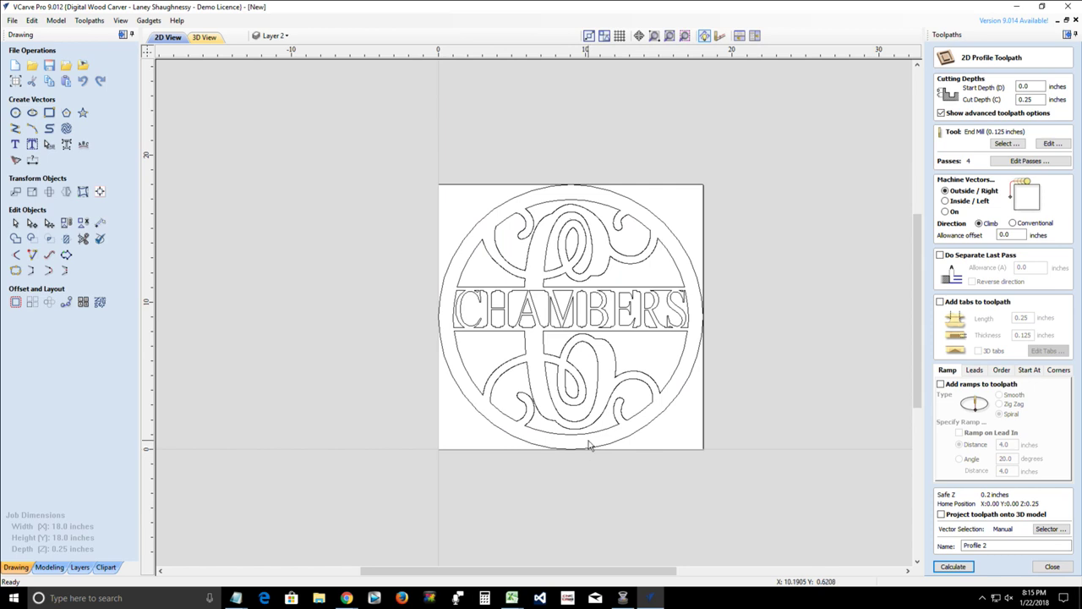
- Select all vectors from the canvas menu and zoom to them to reveal the stray vector
{"action": "right_click", "coordinate": [637, 277]}
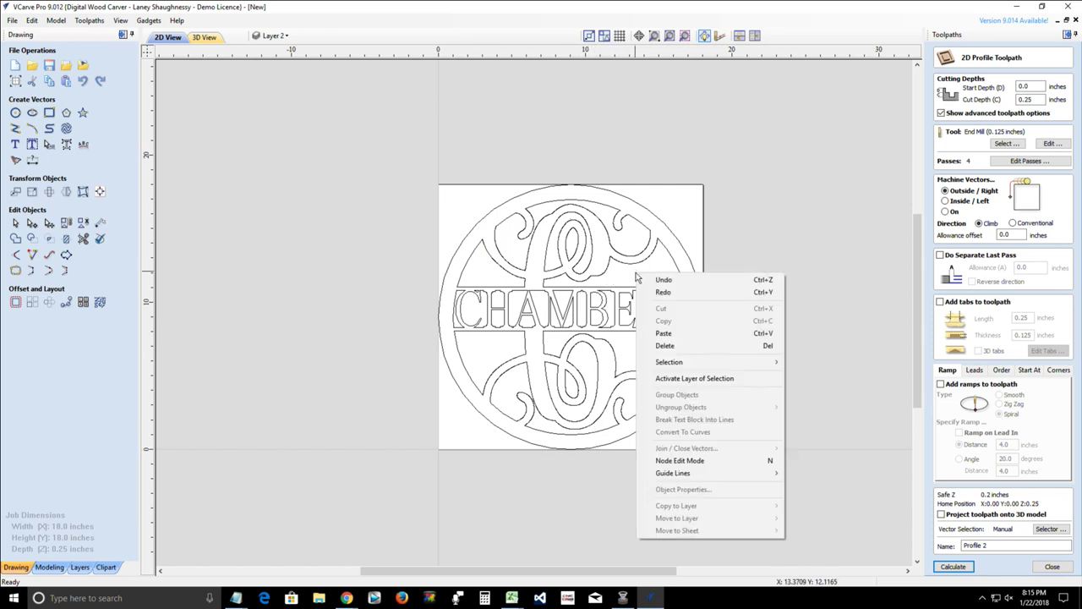
{"action": "mouse_move", "coordinate": [681, 364]}
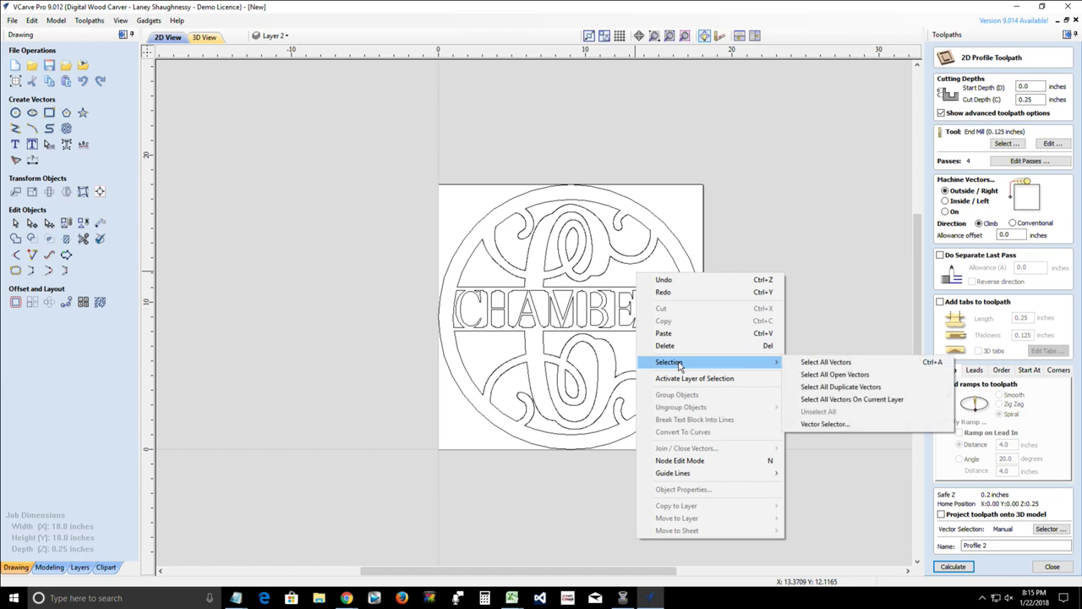
{"action": "left_click", "coordinate": [826, 363]}
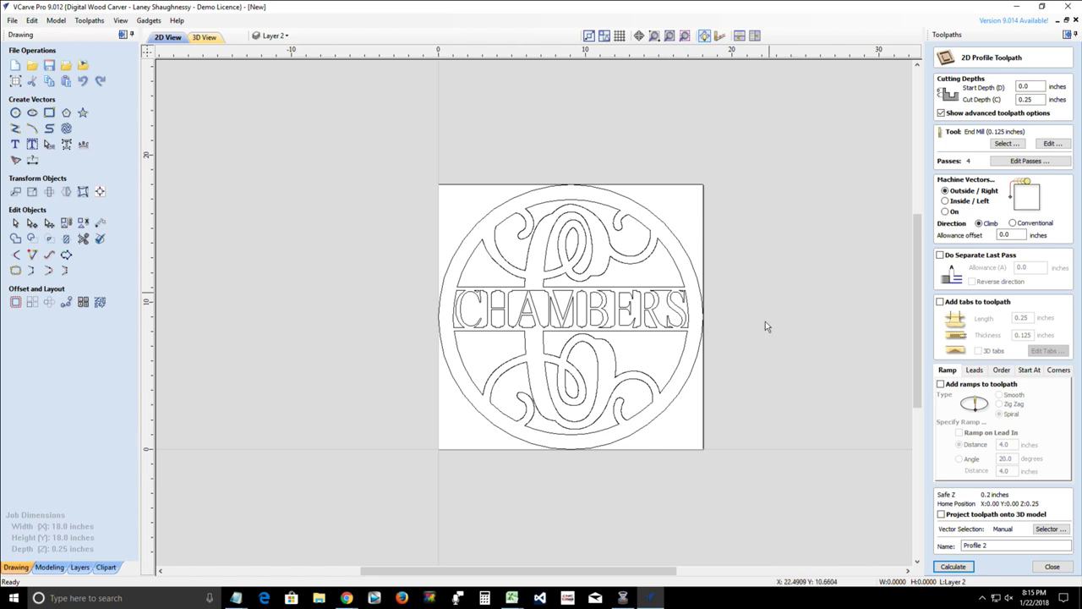
{"action": "scroll", "coordinate": [525, 336], "scroll_direction": "up", "scroll_amount": 2}
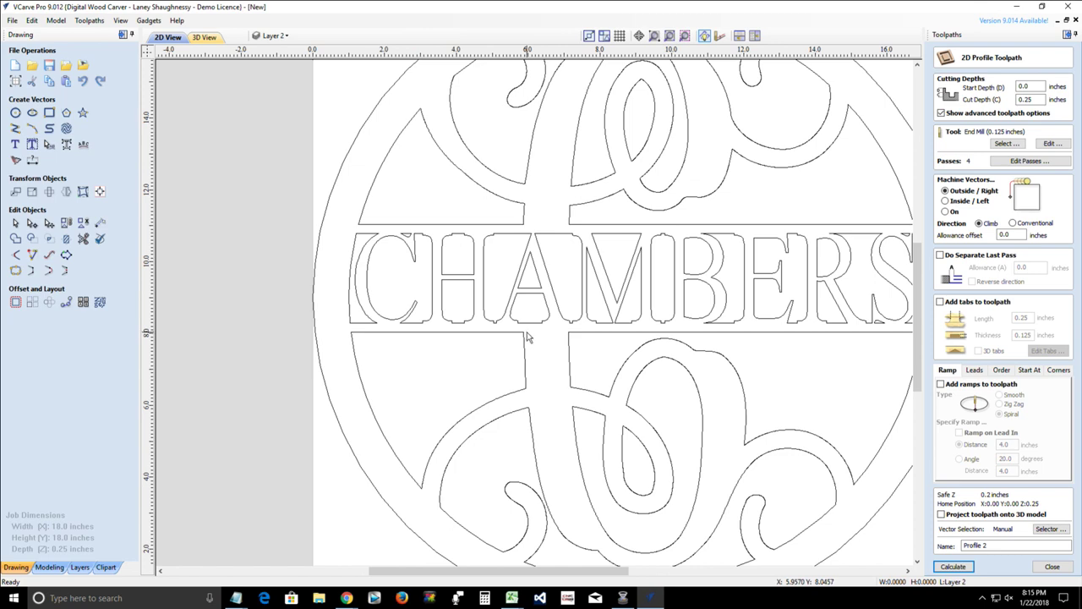
{"action": "scroll", "coordinate": [527, 337], "scroll_direction": "down", "scroll_amount": 1}
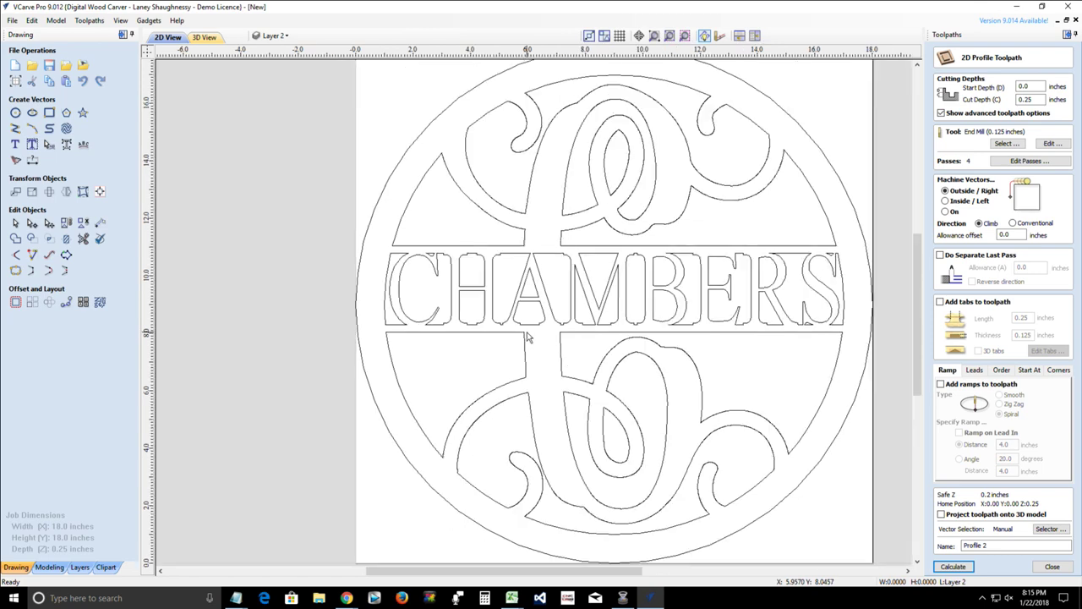
{"action": "scroll", "coordinate": [527, 337], "scroll_direction": "down", "scroll_amount": 1}
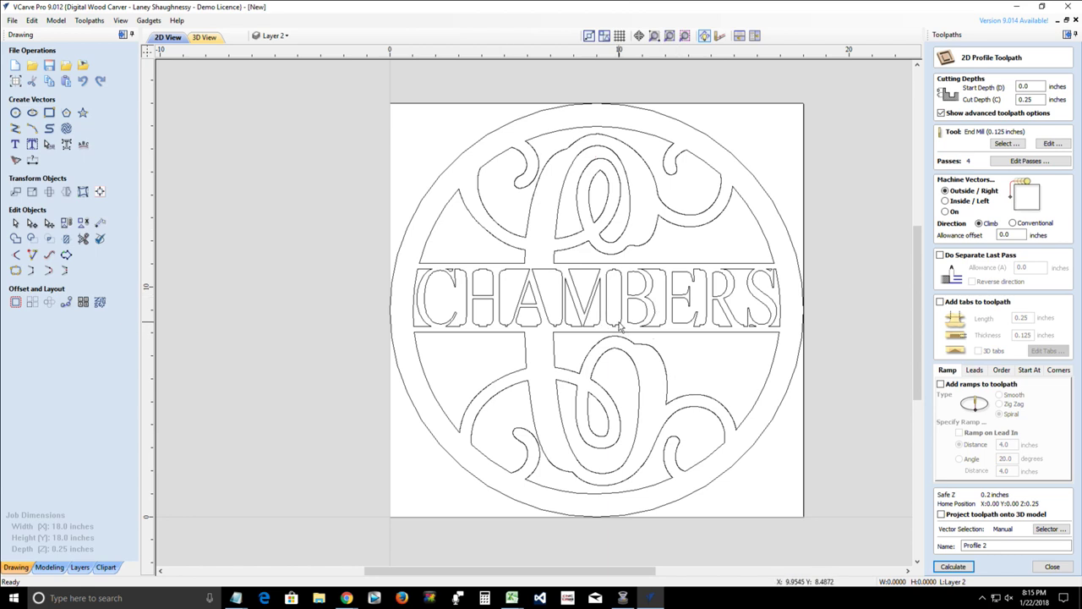
{"action": "left_click", "coordinate": [684, 36]}
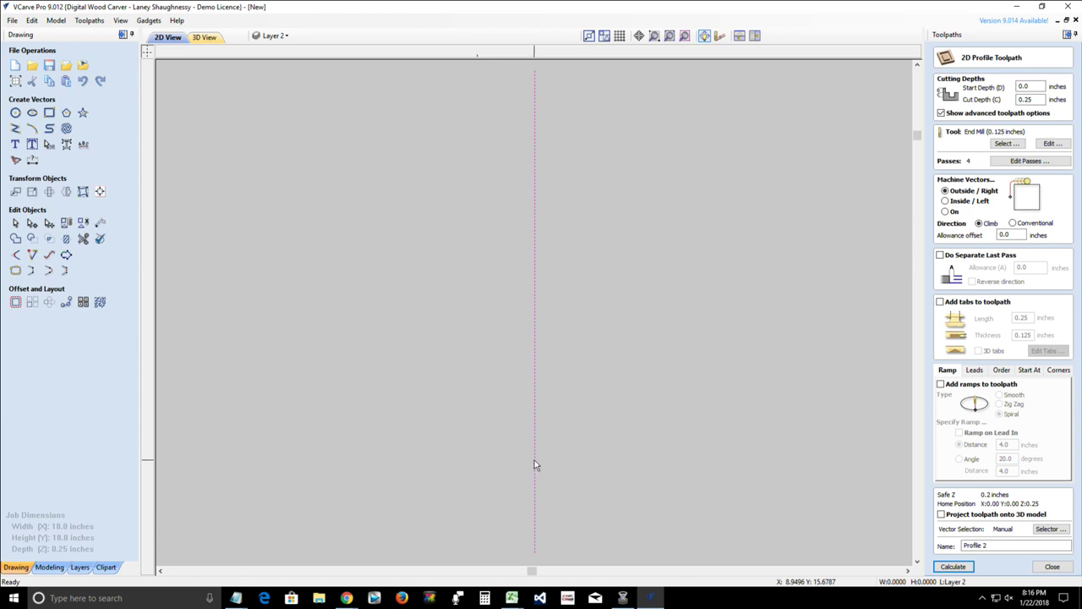
- Select the tiny stray vertical line and delete it
{"action": "left_click", "coordinate": [534, 460]}
{"action": "scroll", "coordinate": [535, 460], "scroll_direction": "down", "scroll_amount": 5}
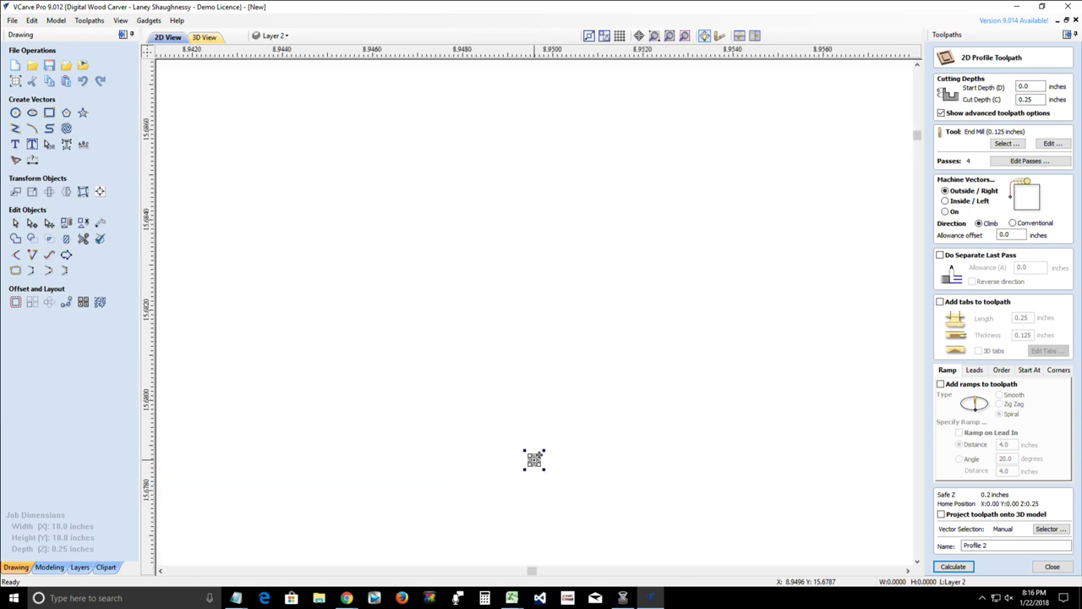
{"action": "scroll", "coordinate": [533, 467], "scroll_direction": "down", "scroll_amount": 5}
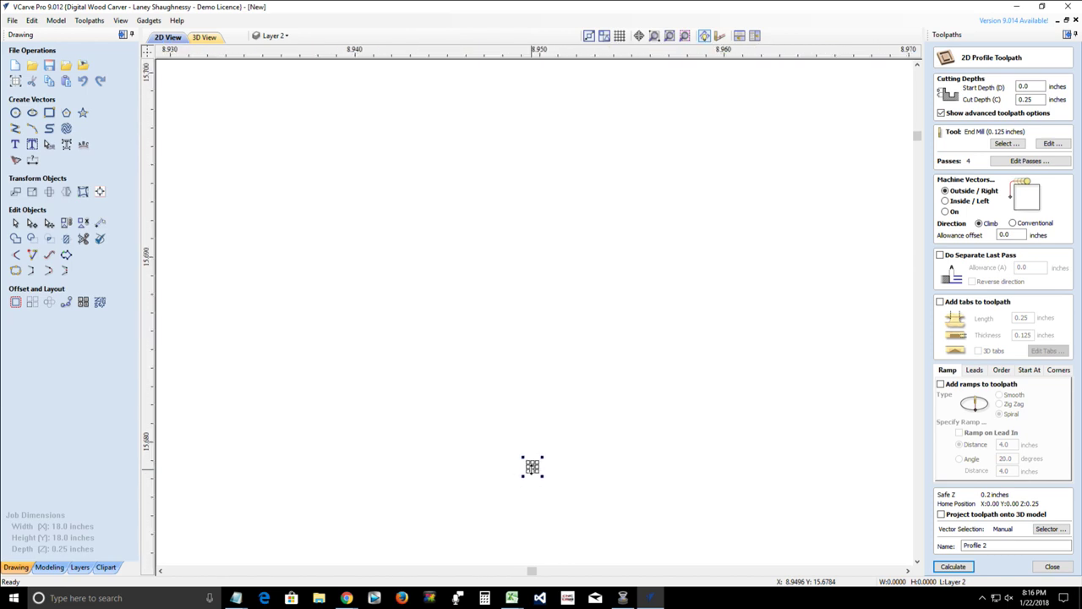
{"action": "scroll", "coordinate": [533, 467], "scroll_direction": "down", "scroll_amount": 5}
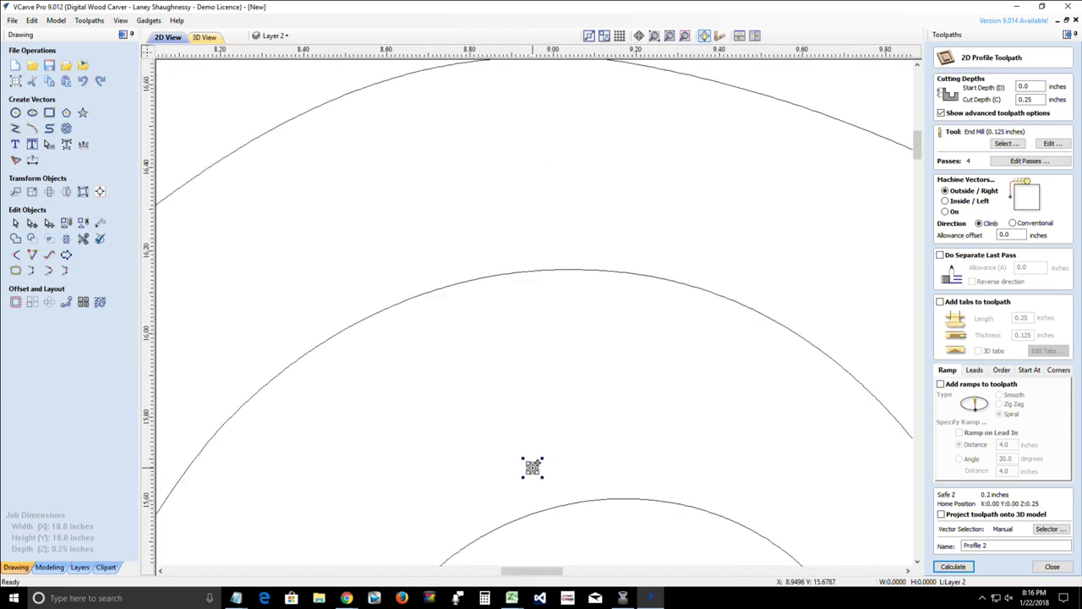
{"action": "scroll", "coordinate": [533, 467], "scroll_direction": "down", "scroll_amount": 2}
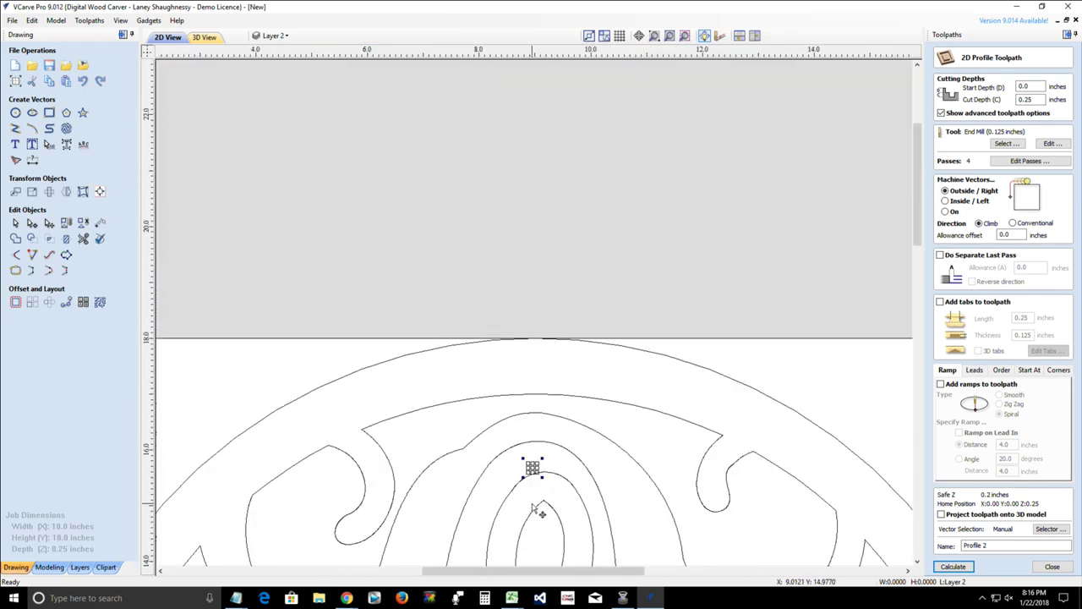
{"action": "scroll", "coordinate": [537, 478], "scroll_direction": "up", "scroll_amount": 10}
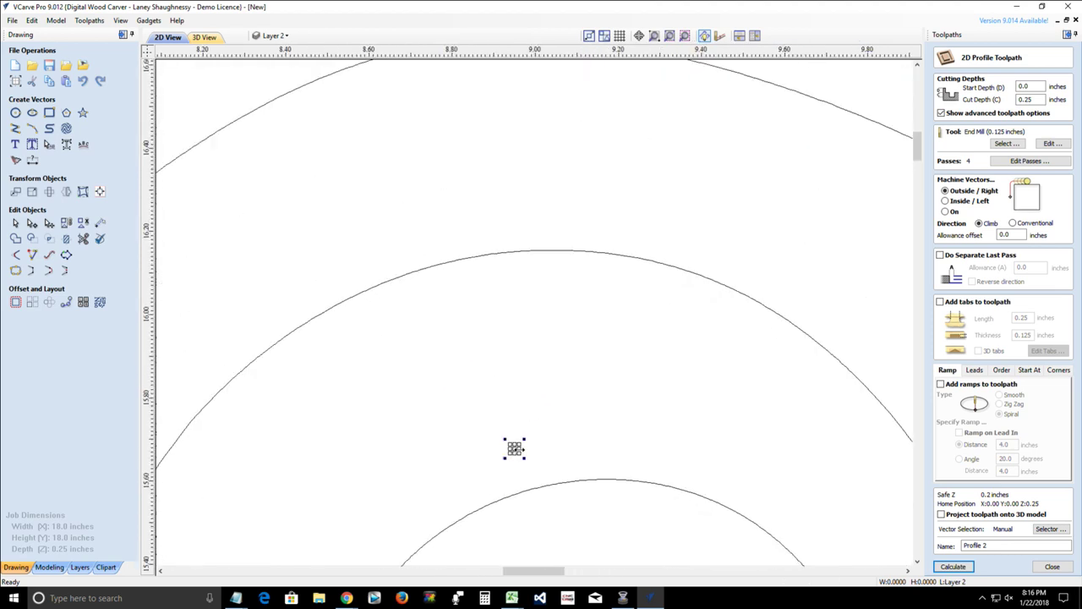
{"action": "scroll", "coordinate": [550, 398], "scroll_direction": "up", "scroll_amount": 8}
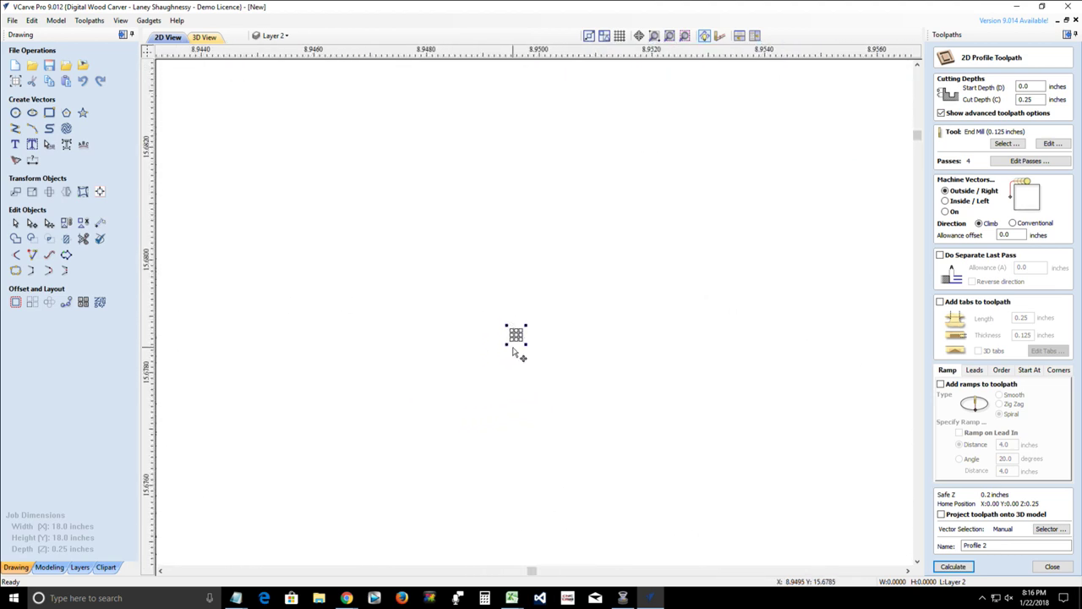
{"action": "key", "text": "Delete"}
- Zoom to the full job, select all monogram vectors and calculate Profile 2
{"action": "scroll", "coordinate": [519, 346], "scroll_direction": "down", "scroll_amount": 3}
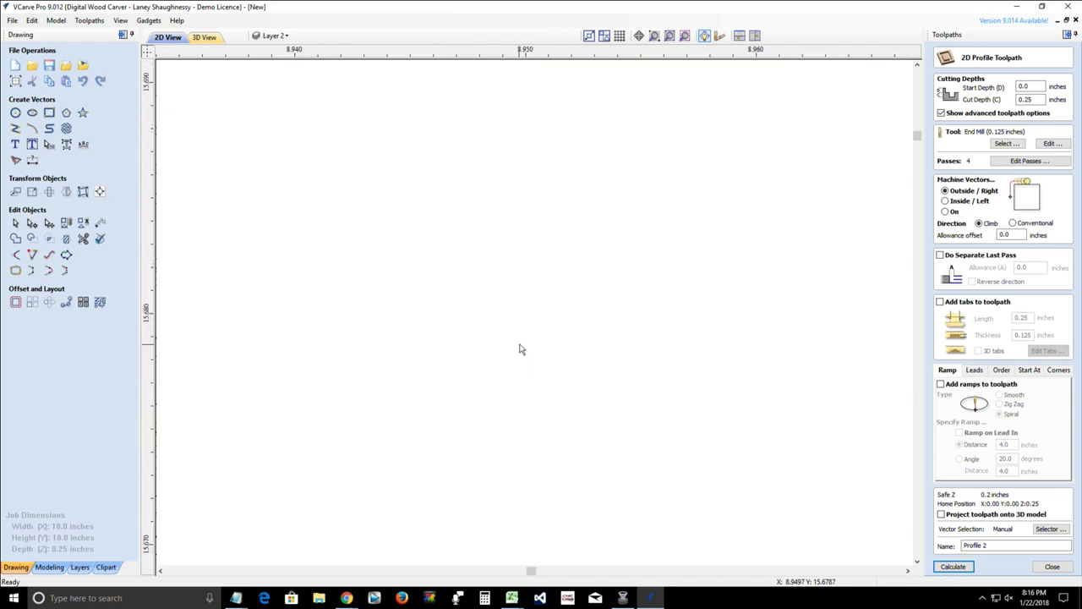
{"action": "left_click", "coordinate": [670, 36]}
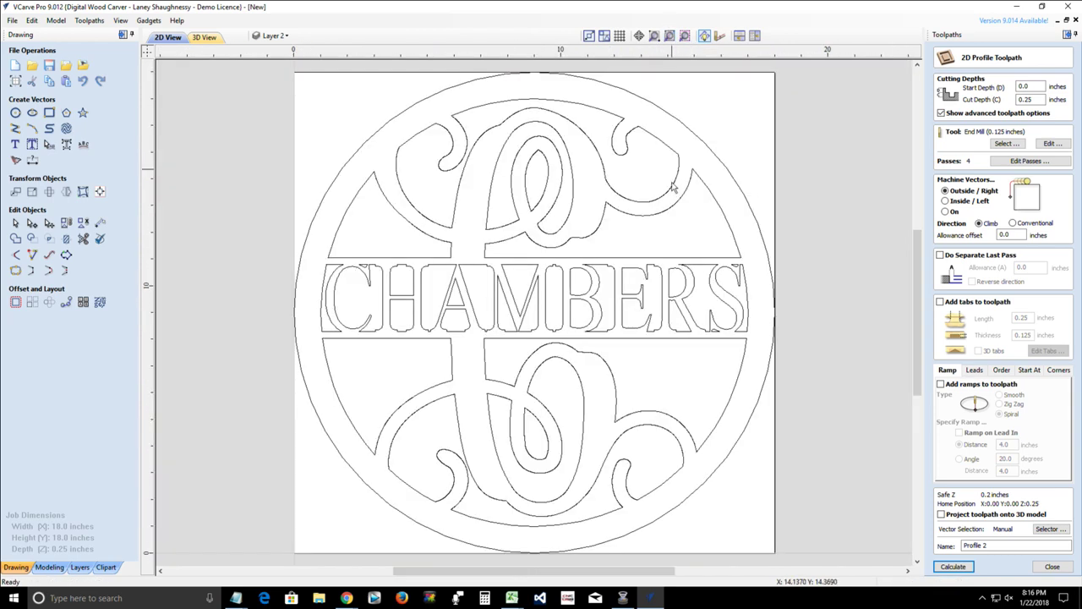
{"action": "scroll", "coordinate": [378, 165], "scroll_direction": "down", "scroll_amount": 1}
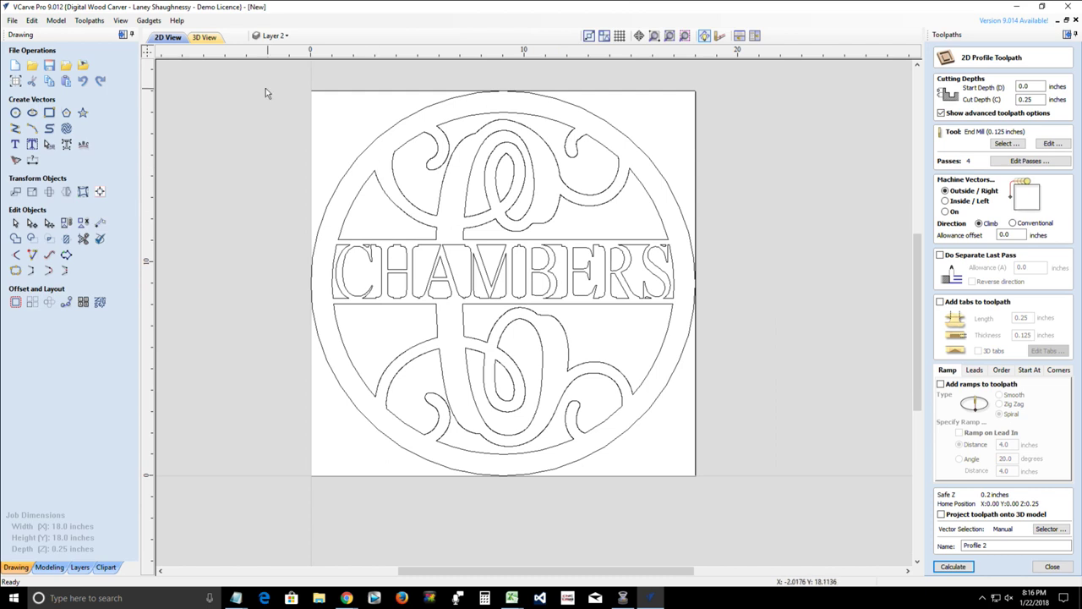
{"action": "left_click_drag", "start_coordinate": [282, 79], "coordinate": [709, 527]}
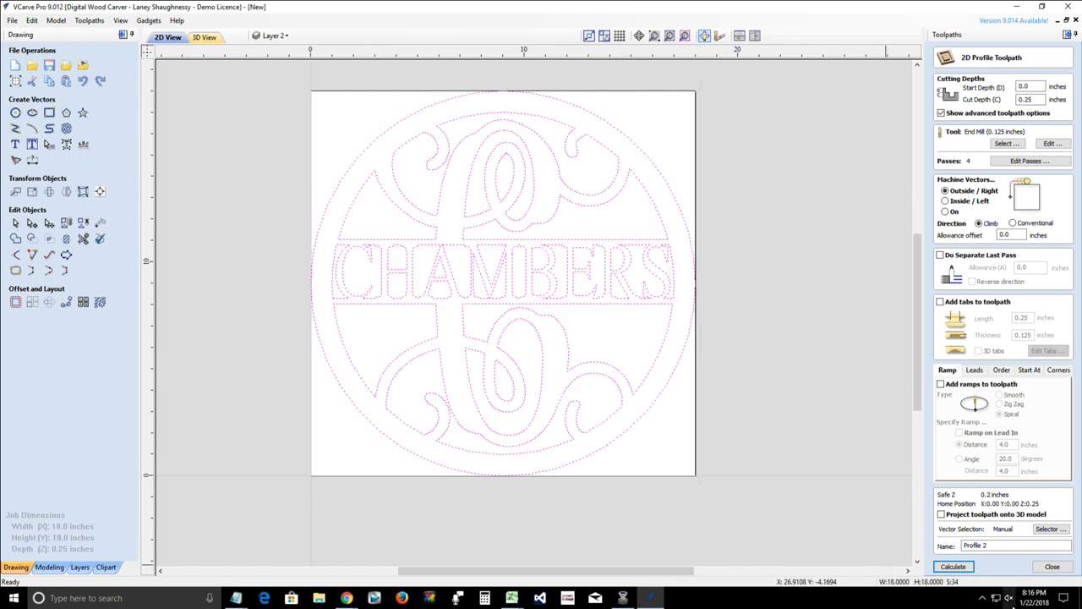
{"action": "left_click", "coordinate": [953, 567]}
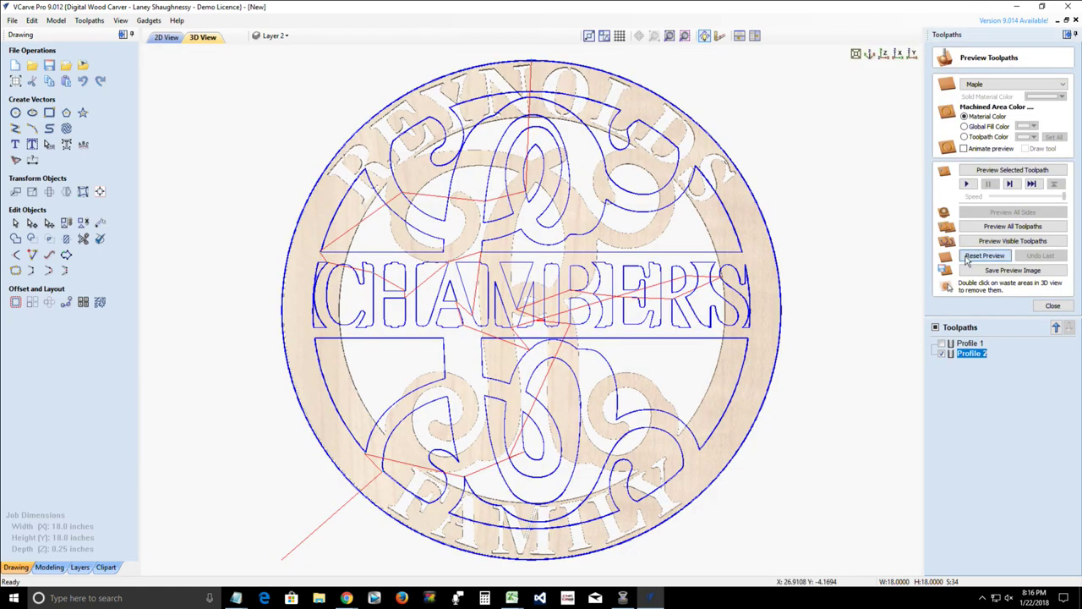
- Reset and run the Profile 2 preview, removing waste around the top corners, scrolls, letter and final S
{"action": "left_click", "coordinate": [984, 255]}
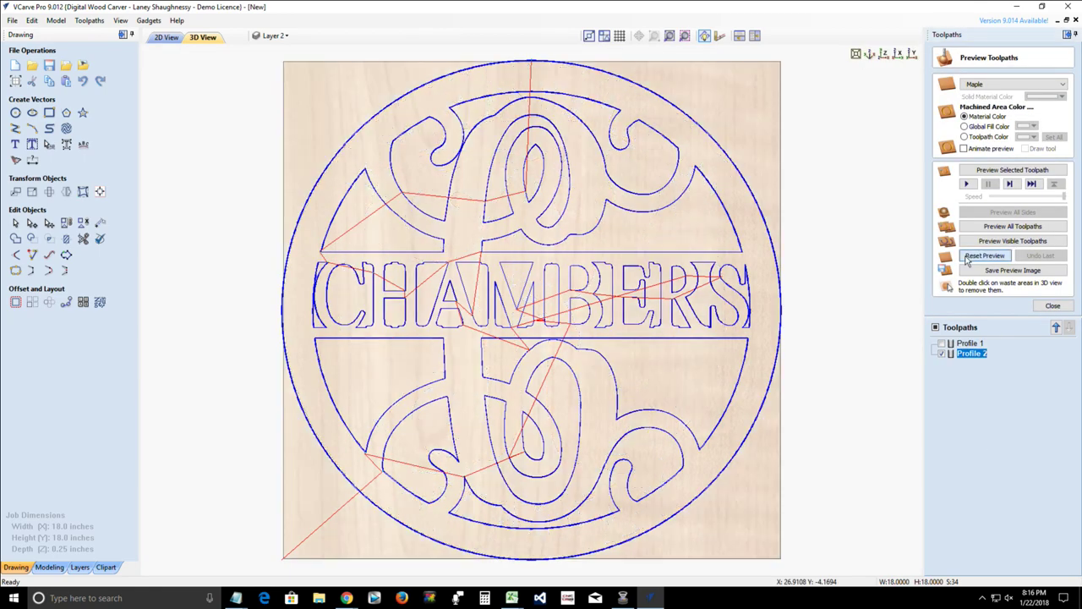
{"action": "left_click", "coordinate": [977, 173]}
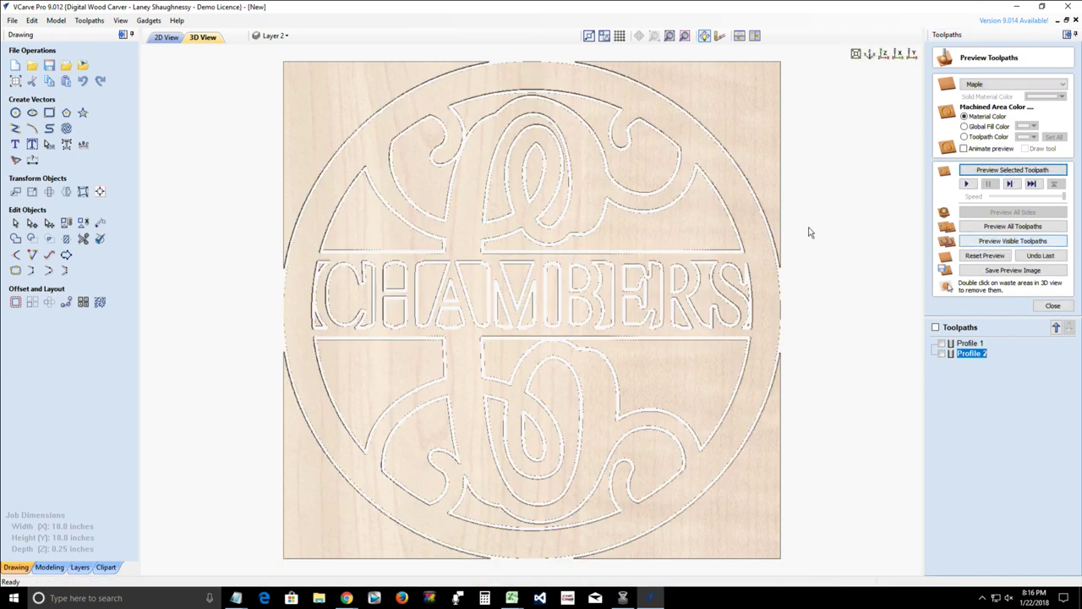
{"action": "double_click", "coordinate": [352, 66]}
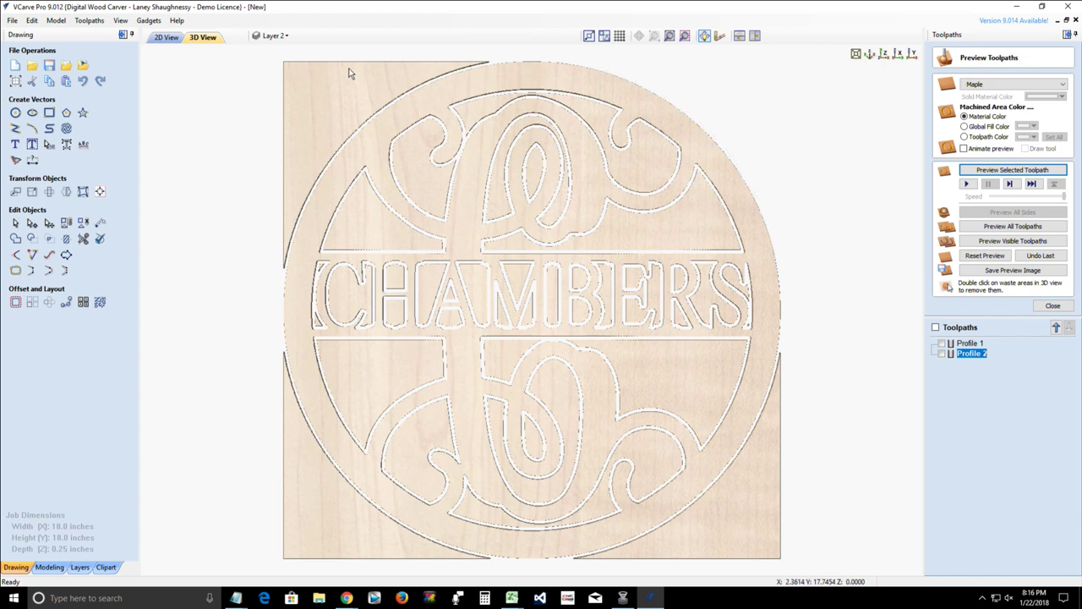
{"action": "double_click", "coordinate": [427, 170]}
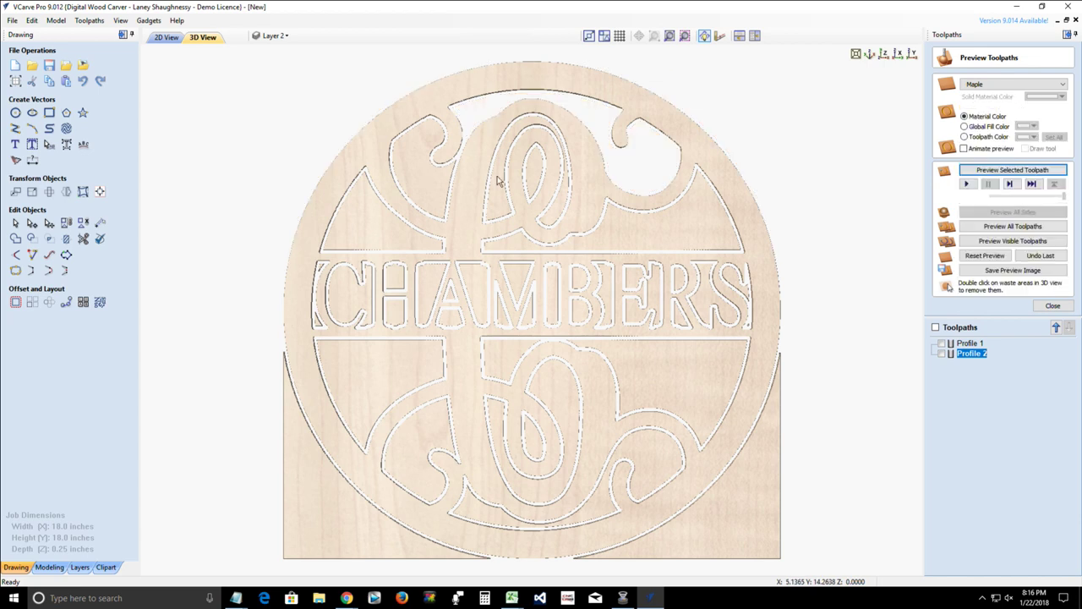
{"action": "double_click", "coordinate": [495, 200]}
{"action": "double_click", "coordinate": [450, 215]}
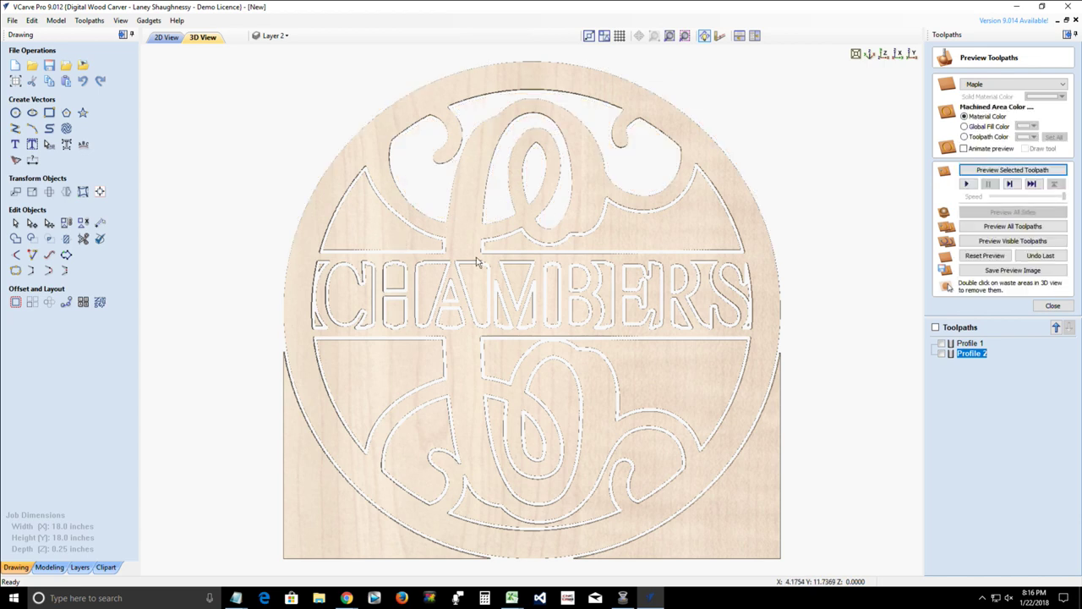
{"action": "double_click", "coordinate": [667, 247]}
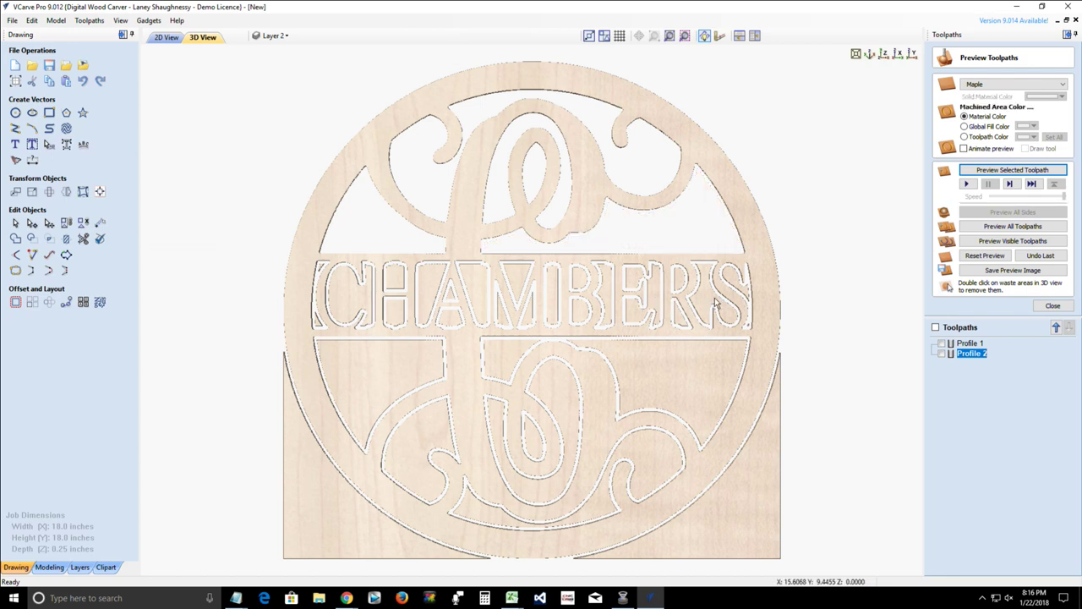
{"action": "double_click", "coordinate": [738, 293]}
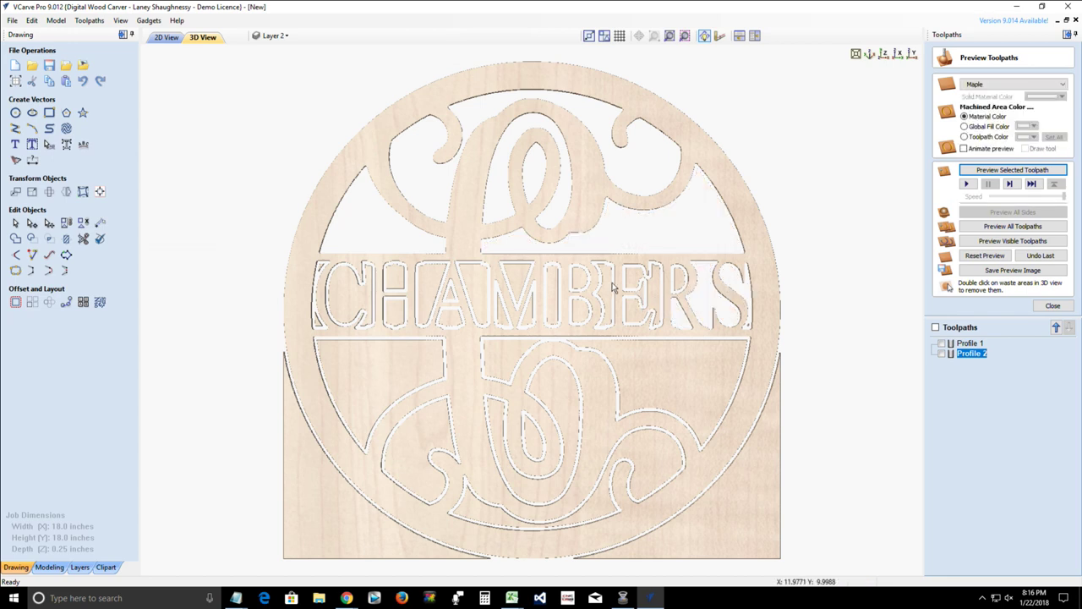
- Remove waste around the E and R, the lower letter, the C, and the bottom corners
{"action": "double_click", "coordinate": [615, 287]}
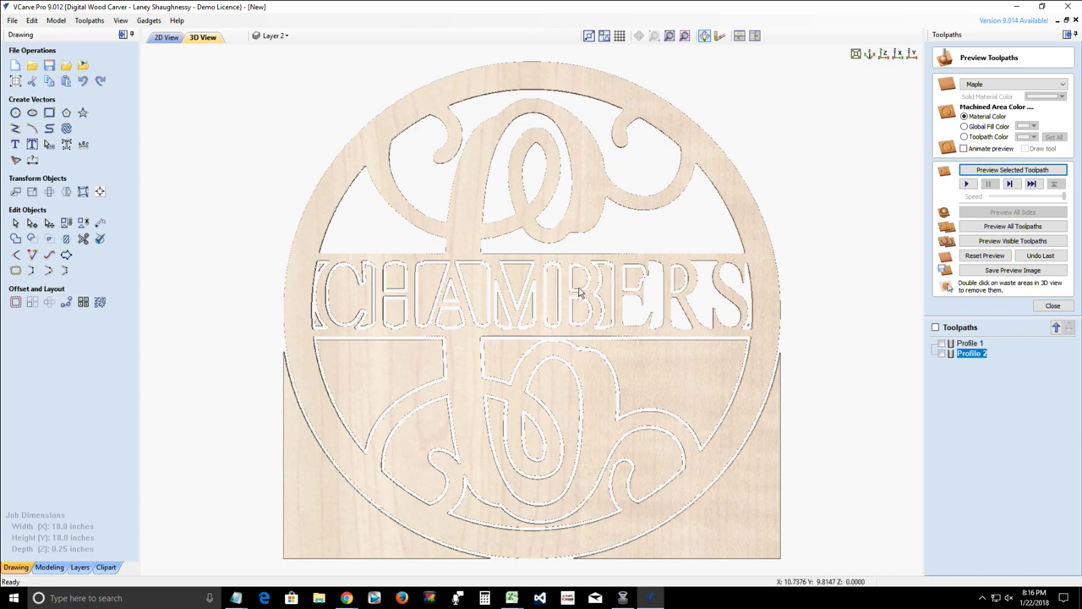
{"action": "double_click", "coordinate": [630, 281]}
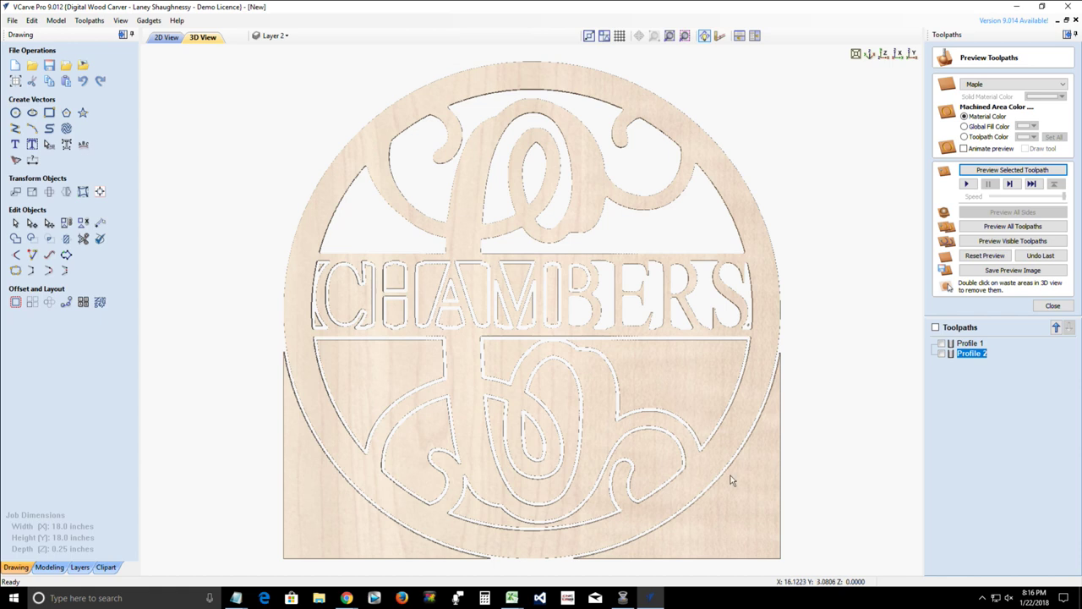
{"action": "double_click", "coordinate": [670, 406]}
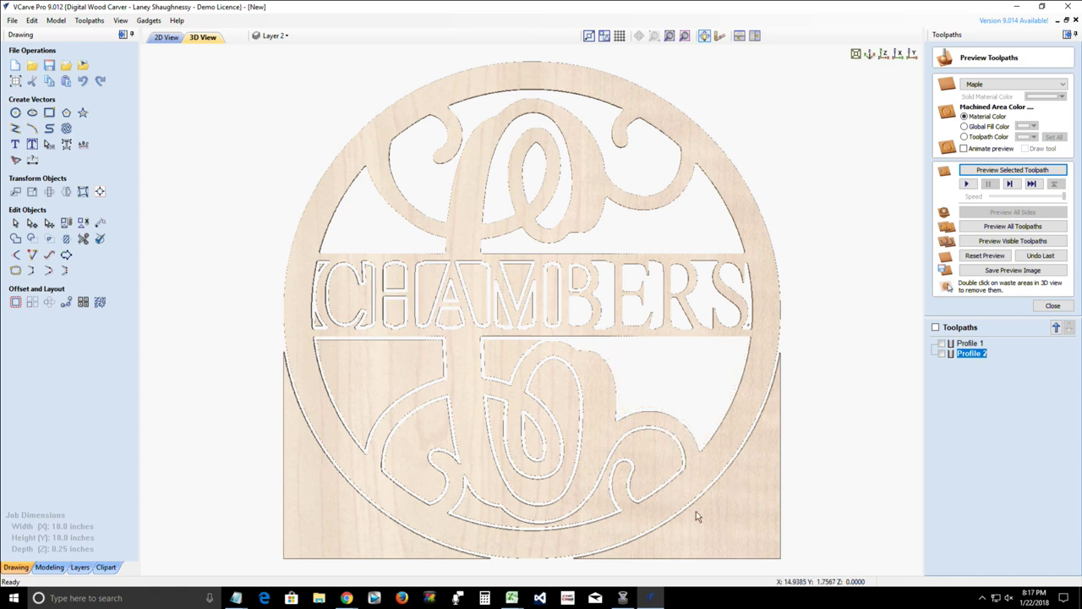
{"action": "double_click", "coordinate": [655, 468]}
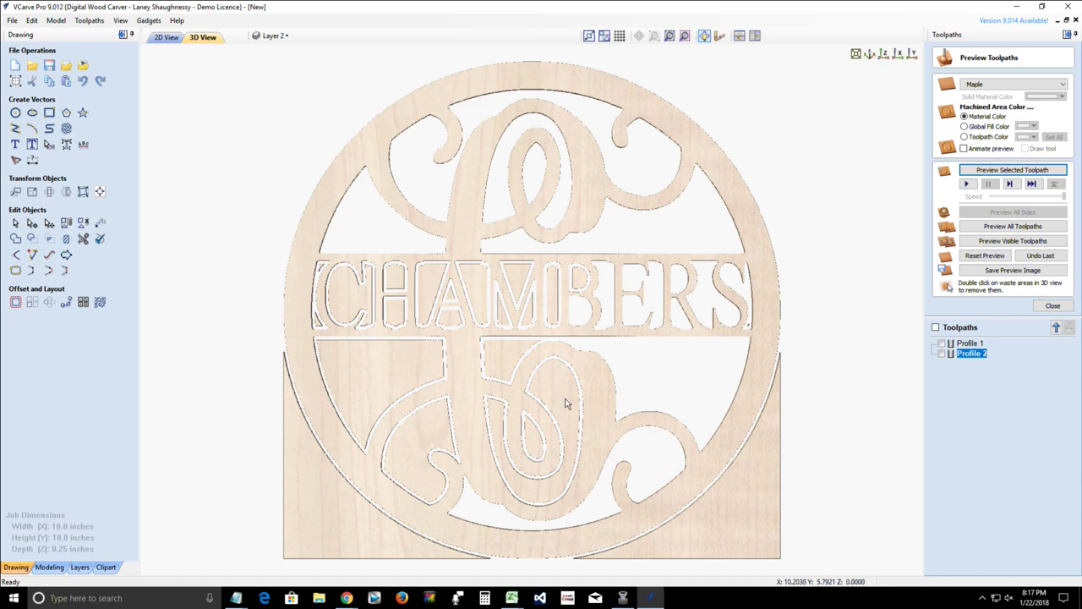
{"action": "double_click", "coordinate": [737, 512]}
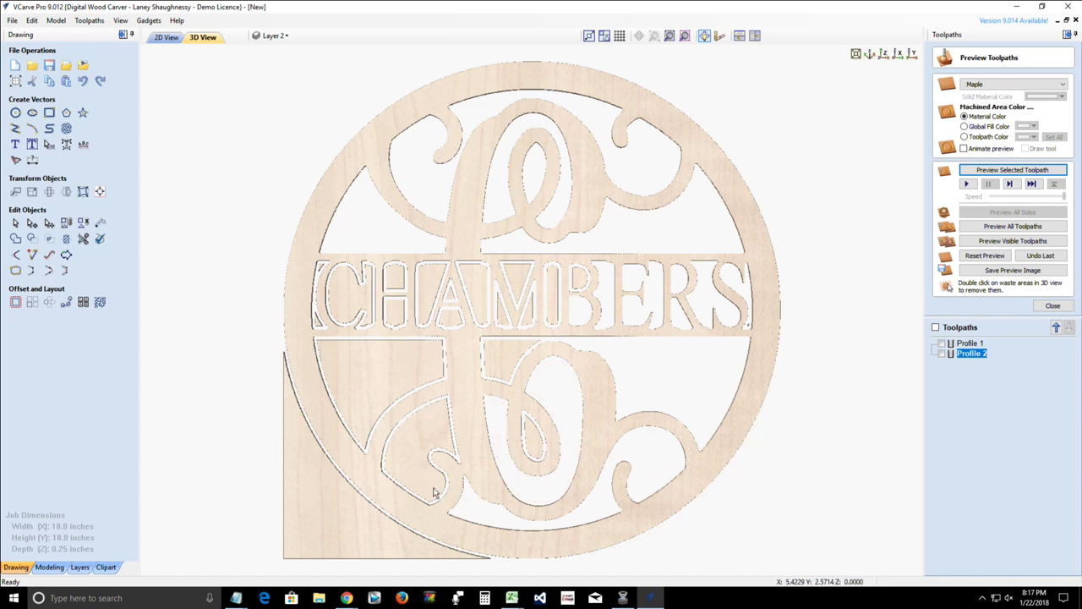
{"action": "double_click", "coordinate": [420, 431]}
{"action": "double_click", "coordinate": [511, 350]}
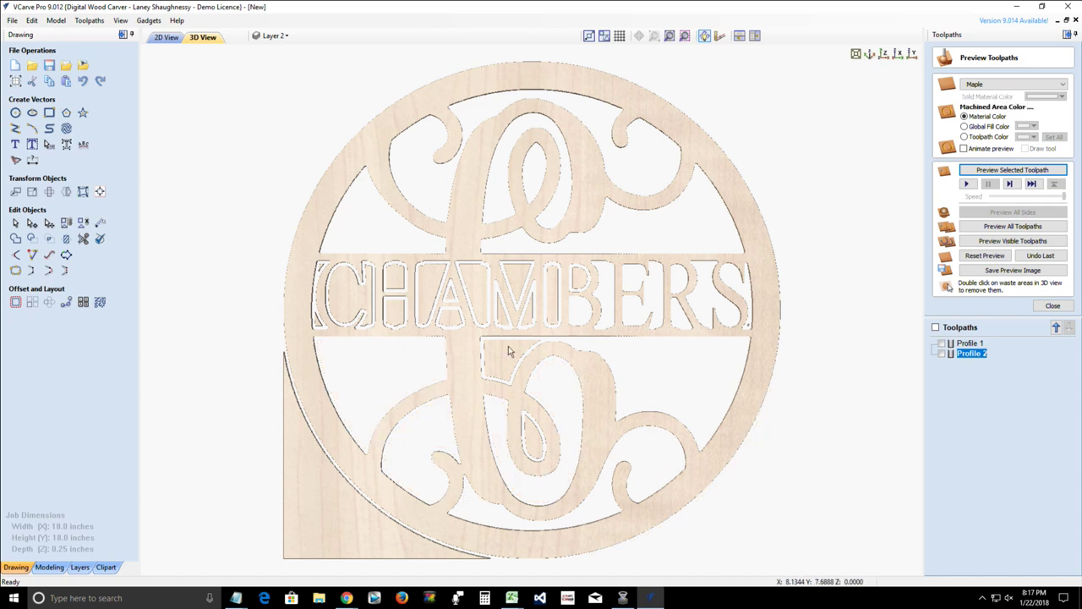
{"action": "double_click", "coordinate": [349, 296]}
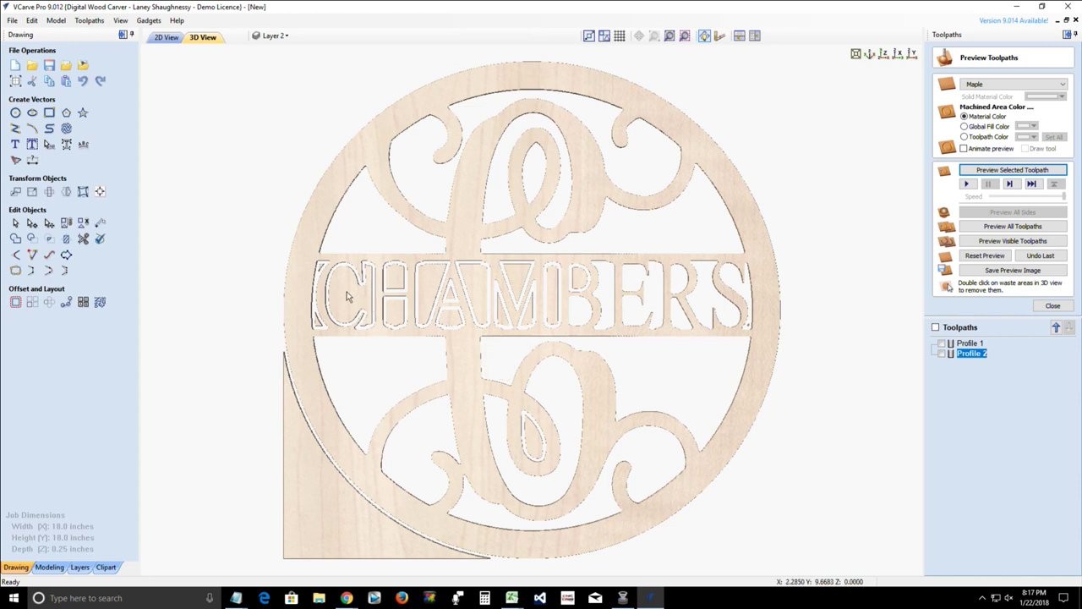
{"action": "double_click", "coordinate": [310, 466]}
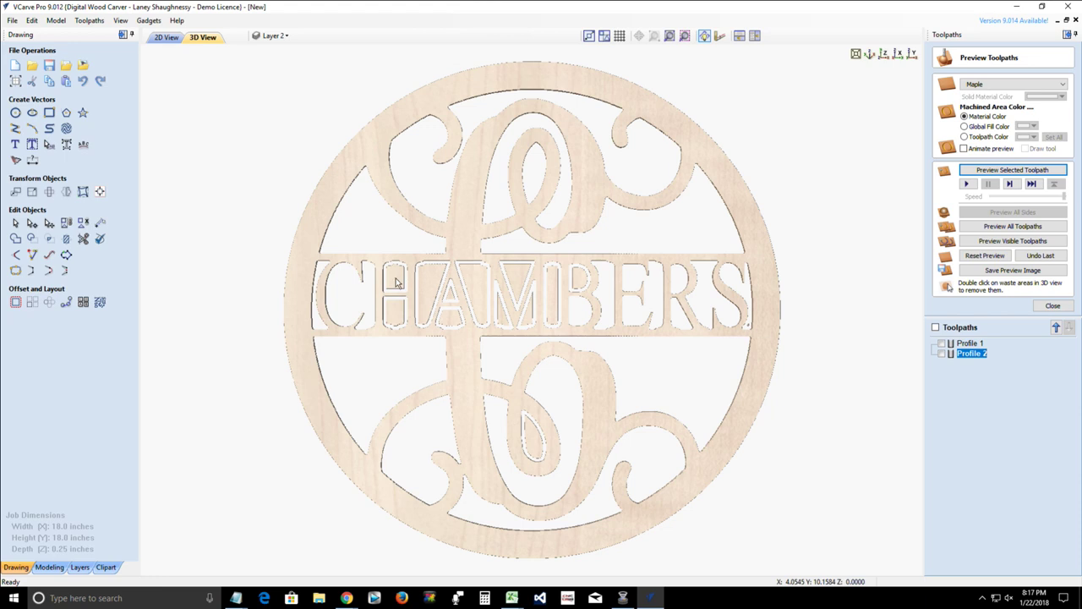
- Remove the remaining waste around the H, A, M and B, then tilt the sign into perspective
{"action": "double_click", "coordinate": [411, 312]}
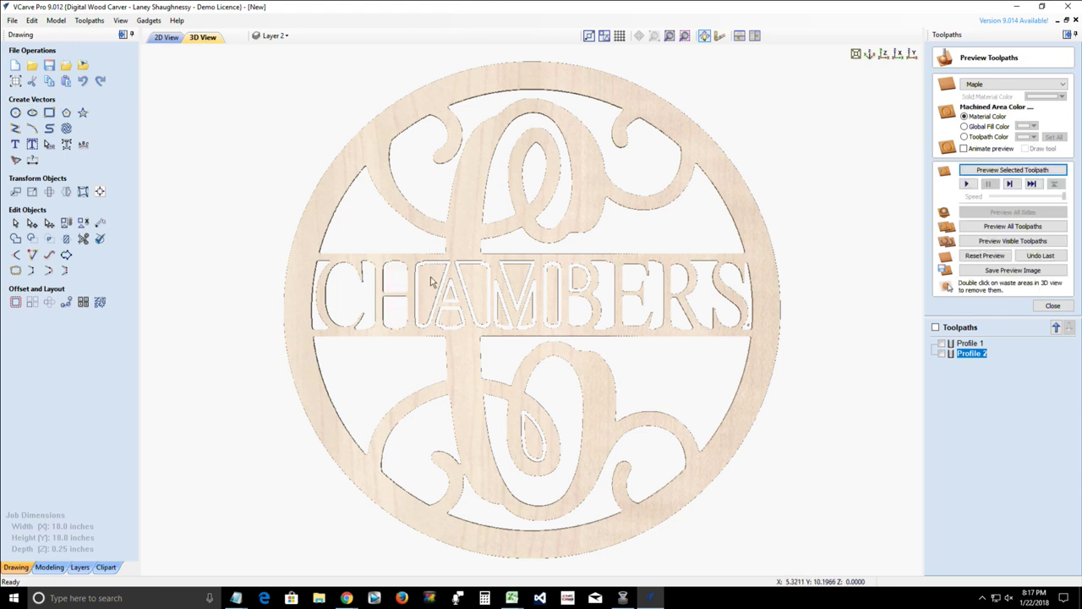
{"action": "double_click", "coordinate": [447, 289]}
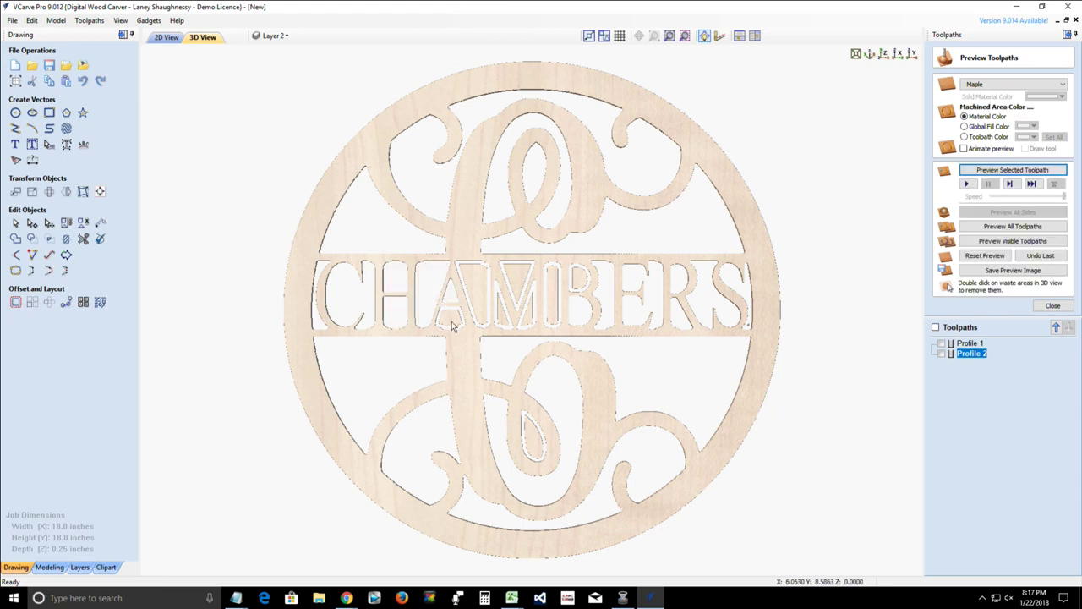
{"action": "double_click", "coordinate": [480, 291]}
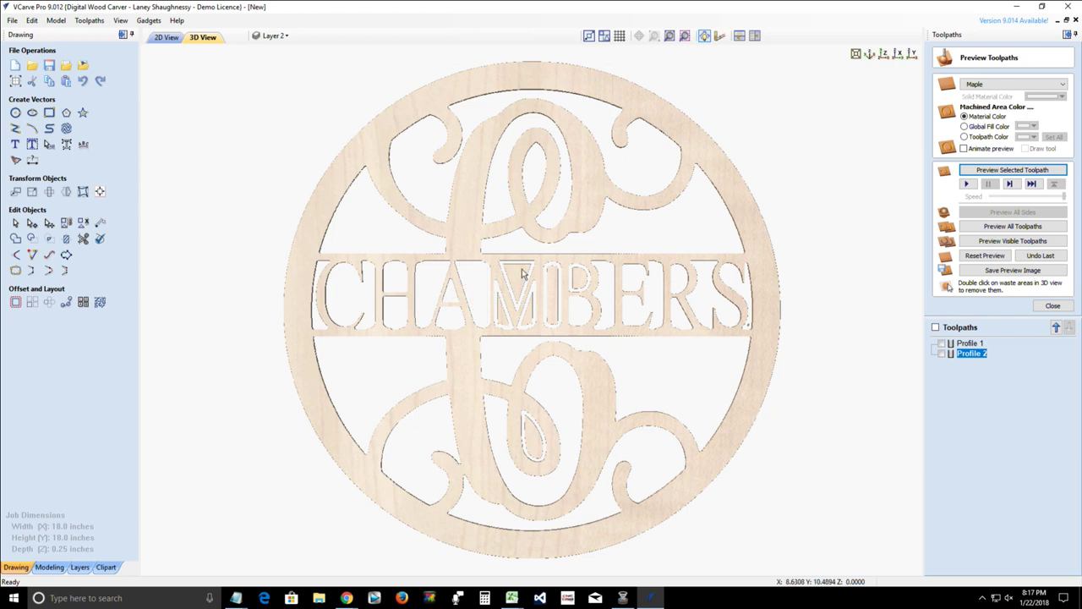
{"action": "double_click", "coordinate": [531, 323]}
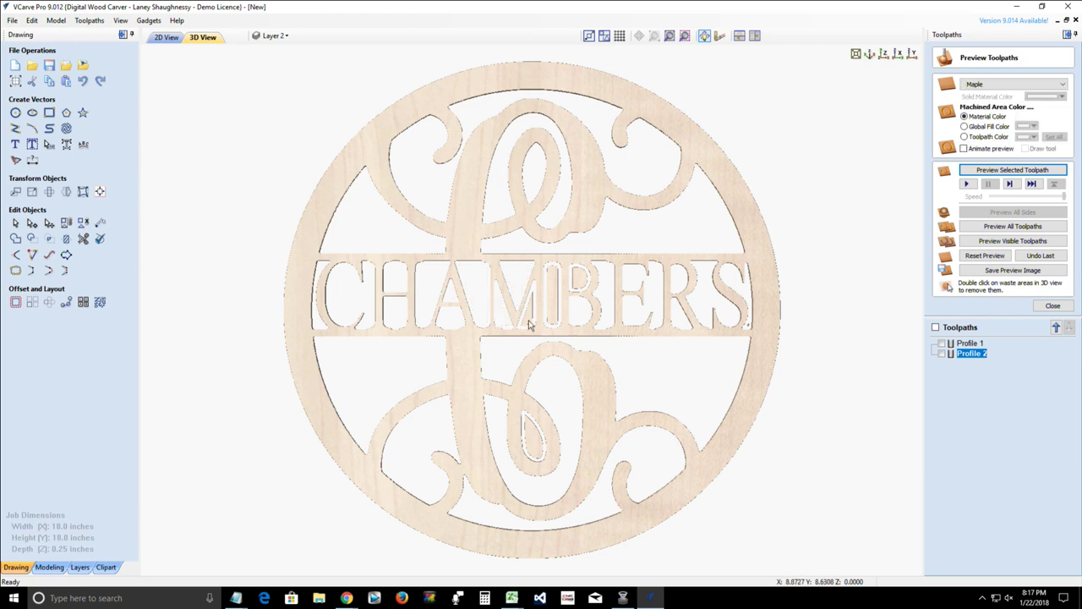
{"action": "double_click", "coordinate": [552, 306]}
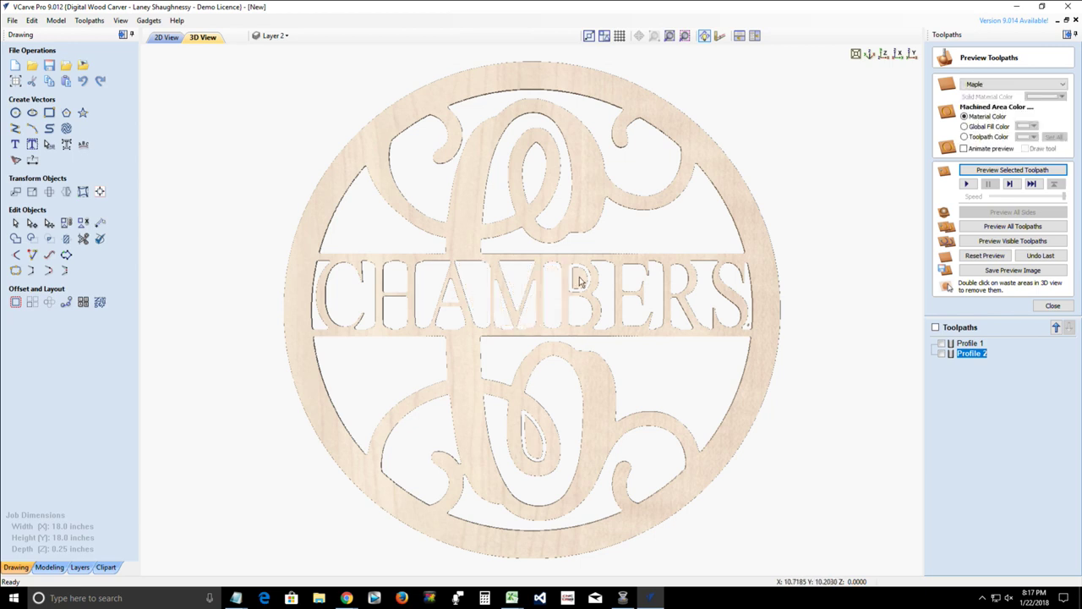
{"action": "scroll", "coordinate": [558, 379], "scroll_direction": "down", "scroll_amount": 5}
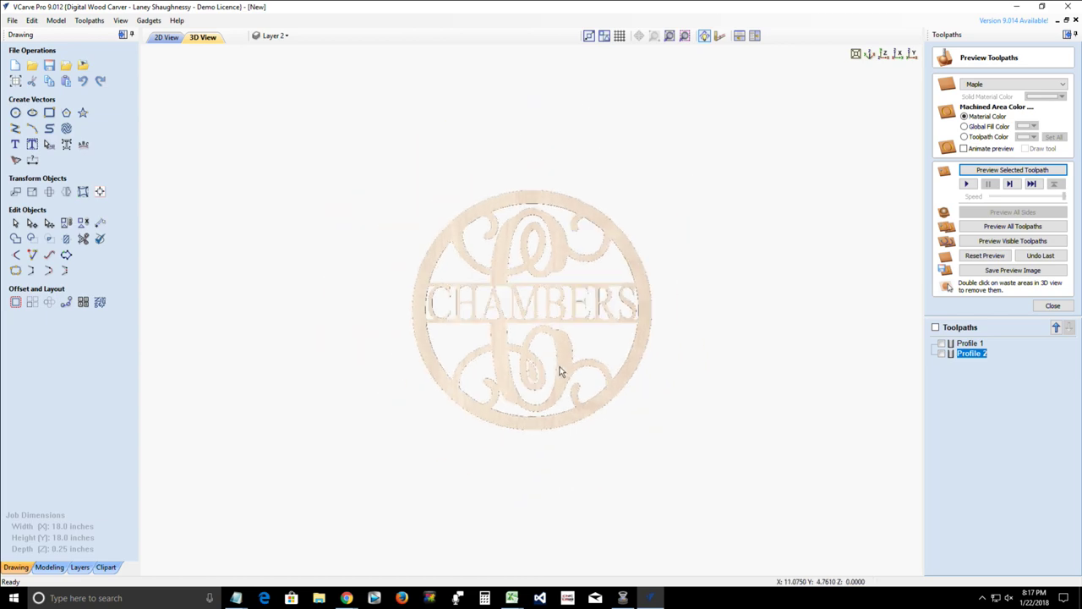
{"action": "scroll", "coordinate": [558, 378], "scroll_direction": "up", "scroll_amount": 2}
{"action": "scroll", "coordinate": [558, 377], "scroll_direction": "up", "scroll_amount": 2}
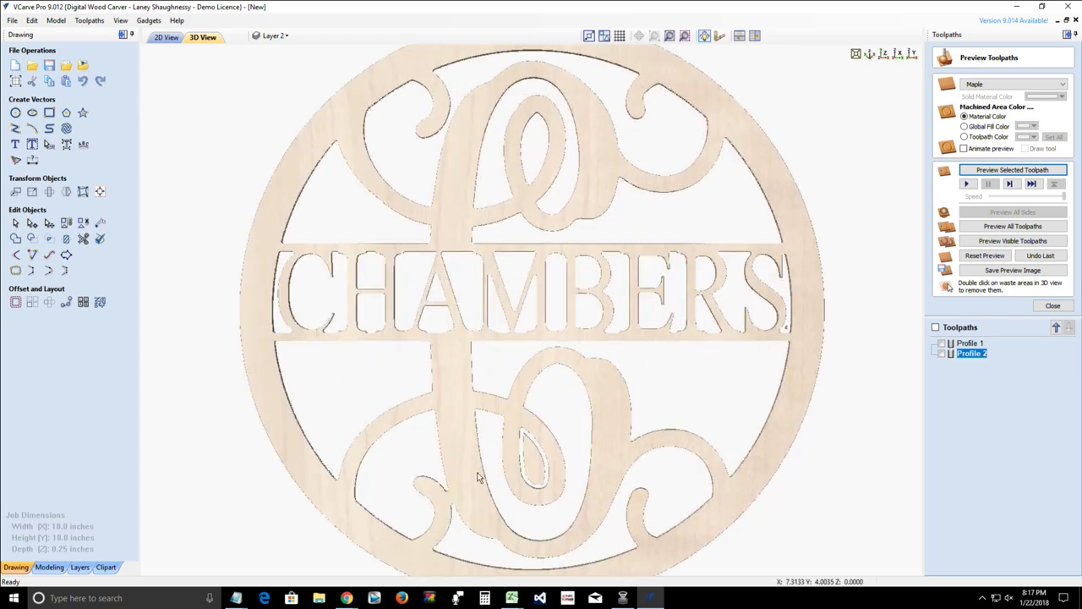
{"action": "left_click_drag", "start_coordinate": [520, 394], "coordinate": [514, 471]}
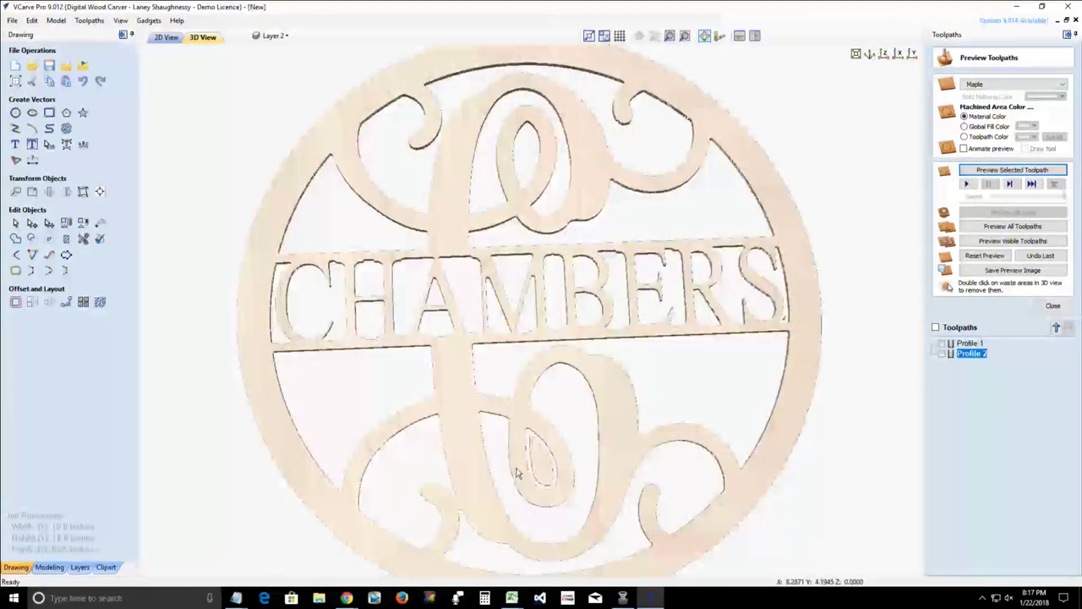
- Return to the 2D view, hide Layer 2 and add a new Layer 3
{"action": "left_click", "coordinate": [166, 38]}
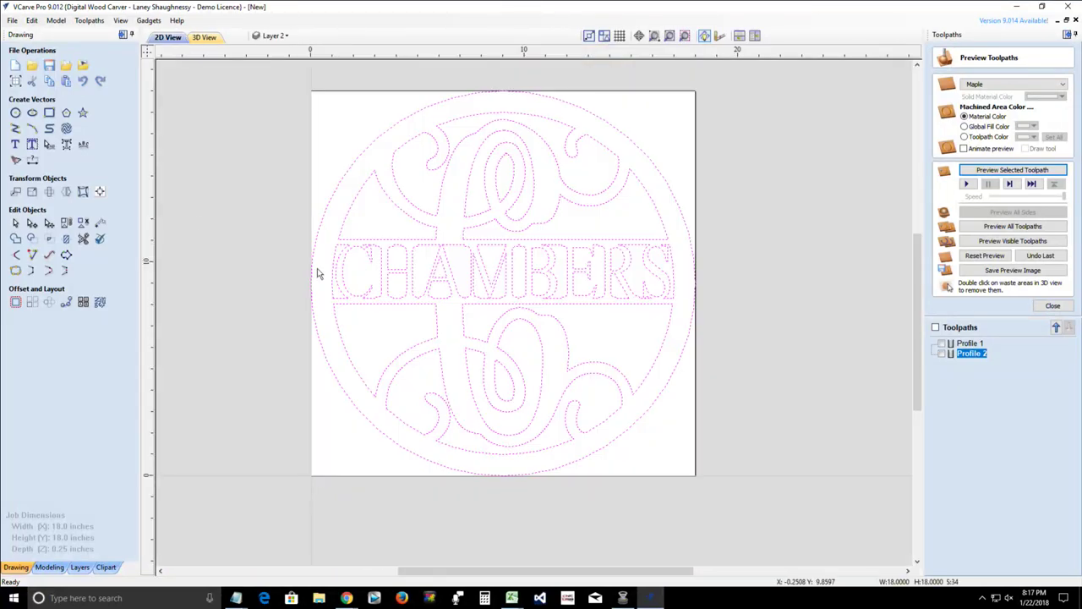
{"action": "left_click", "coordinate": [272, 36]}
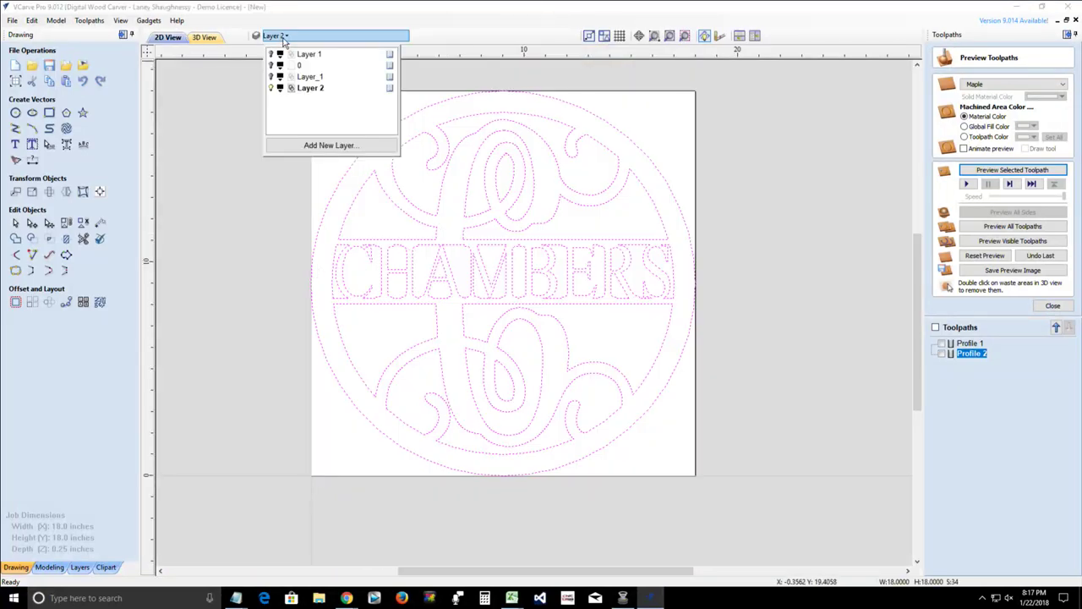
{"action": "left_click", "coordinate": [272, 89]}
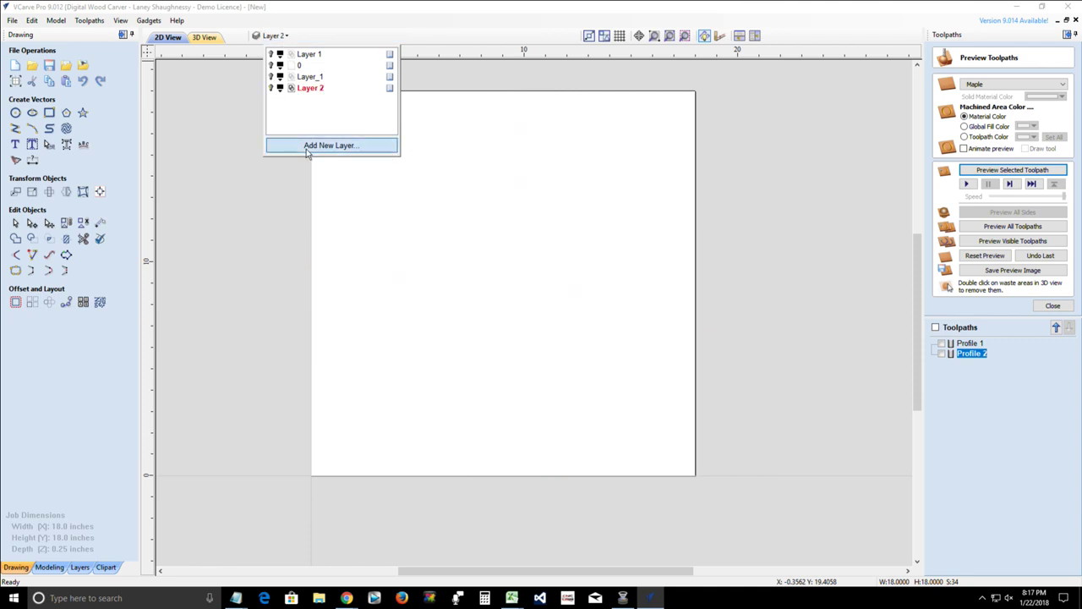
{"action": "left_click", "coordinate": [310, 147]}
{"action": "key", "text": "Return"}
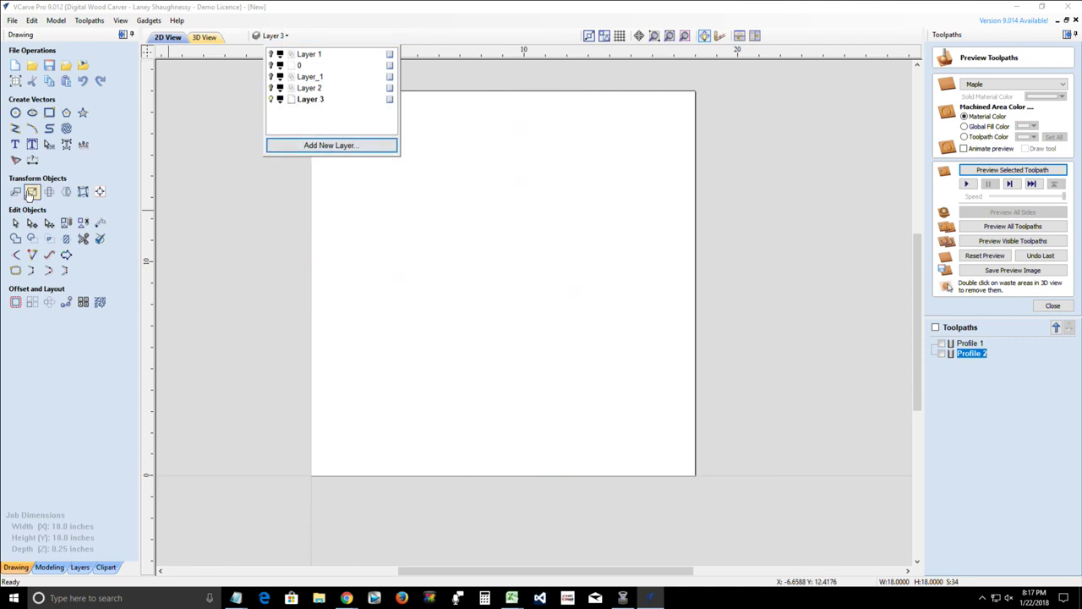
- Draw a wide rectangle and add a 0.25-inch inward offset copy inside it
{"action": "left_click", "coordinate": [49, 112]}
{"action": "mouse_move", "coordinate": [343, 218]}
{"action": "left_mouse_down"}
{"action": "mouse_move", "coordinate": [600, 245]}
{"action": "mouse_move", "coordinate": [665, 295]}
{"action": "mouse_move", "coordinate": [675, 326]}
{"action": "mouse_move", "coordinate": [675, 288]}
{"action": "mouse_move", "coordinate": [679, 298]}
{"action": "left_mouse_up"}
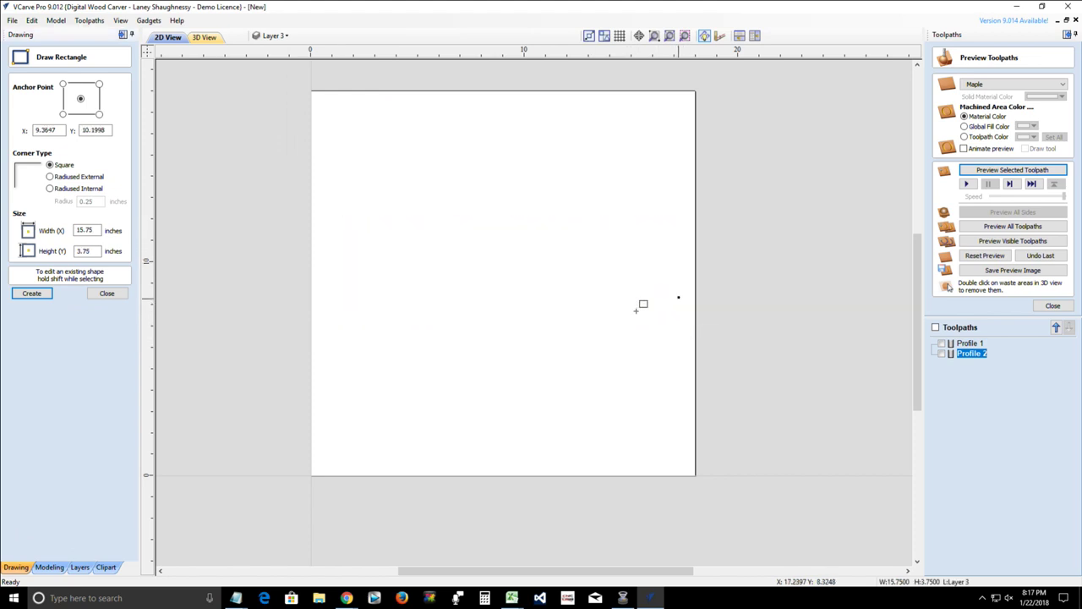
{"action": "left_click", "coordinate": [105, 293]}
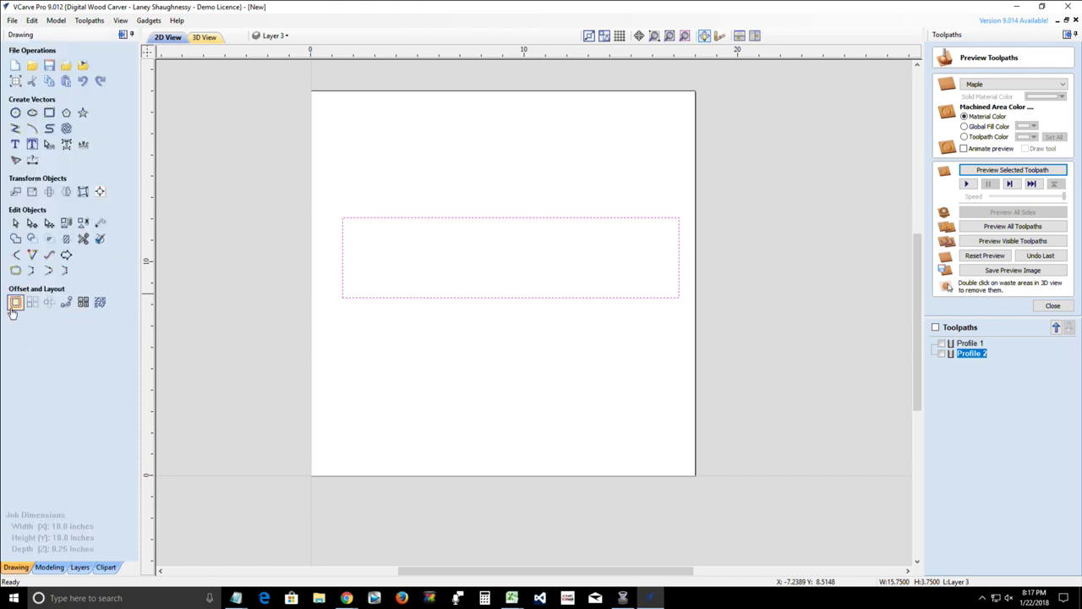
{"action": "left_click", "coordinate": [15, 306]}
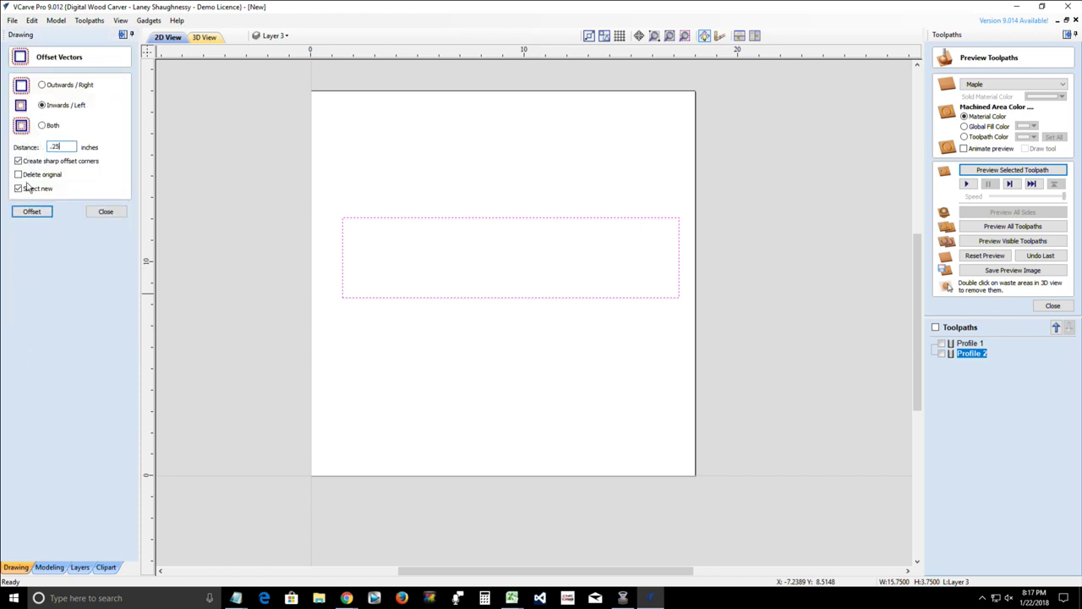
{"action": "left_click", "coordinate": [32, 212]}
{"action": "left_click", "coordinate": [106, 213]}
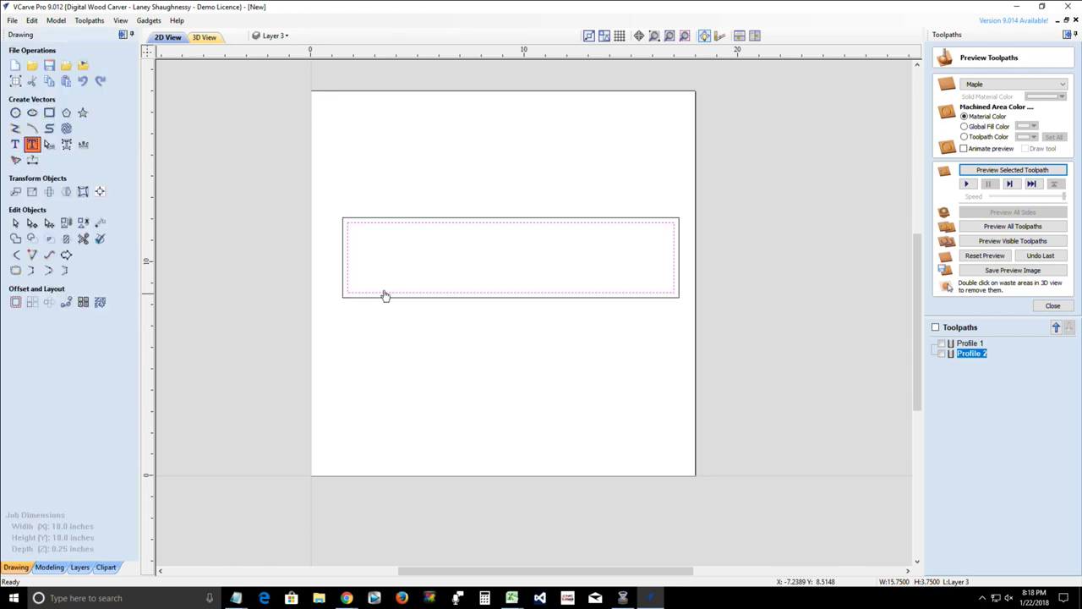
- Auto-lay out the text CHAMBERS in the inner rectangle with characters stretched vertically
{"action": "left_click", "coordinate": [34, 143]}
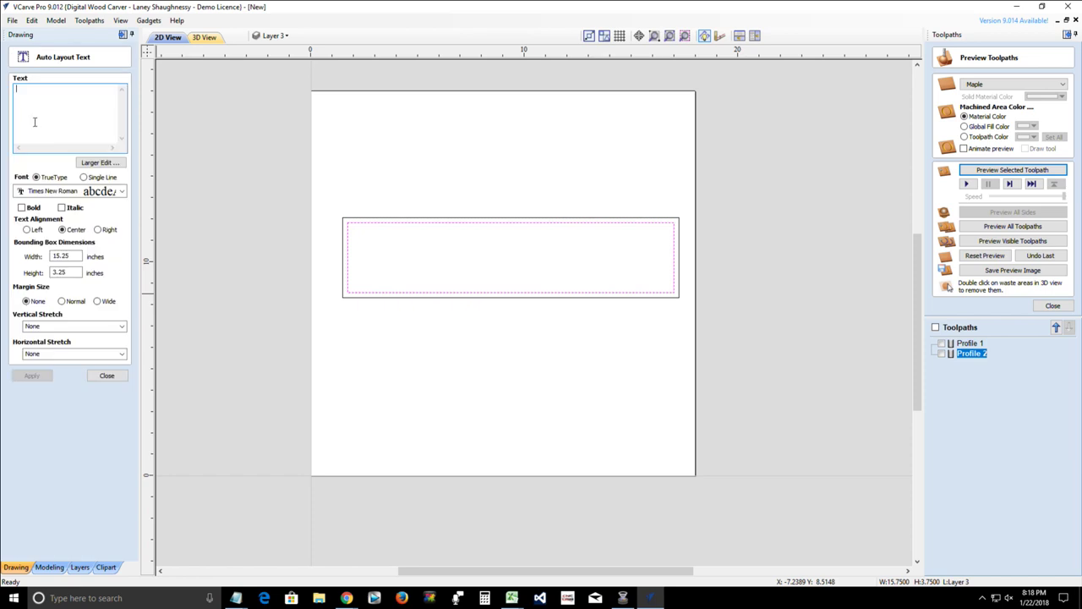
{"action": "type", "text": "CHAMBERS"}
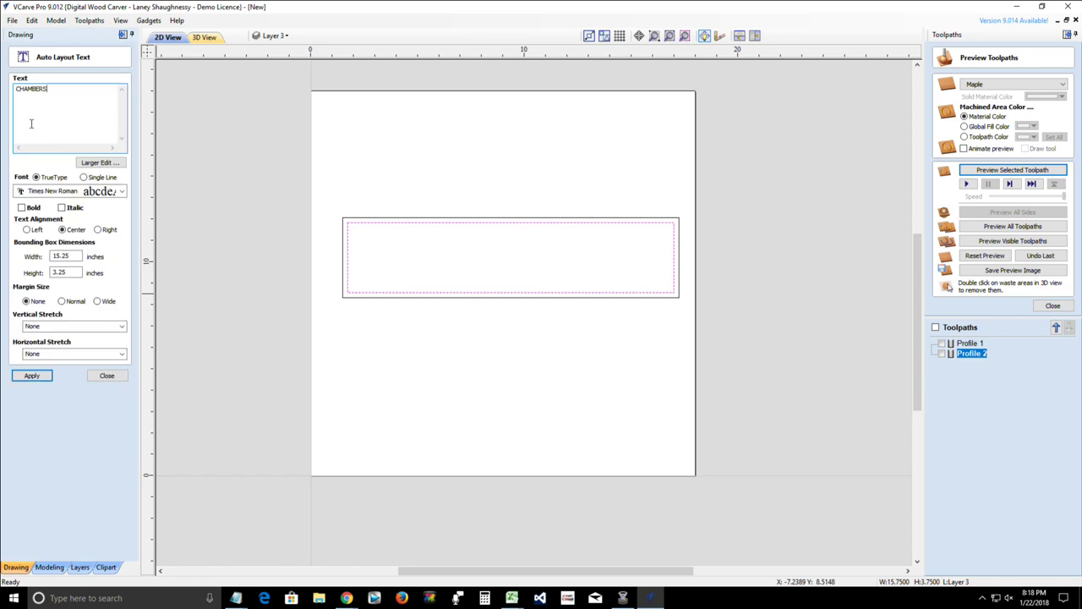
{"action": "left_click", "coordinate": [60, 326]}
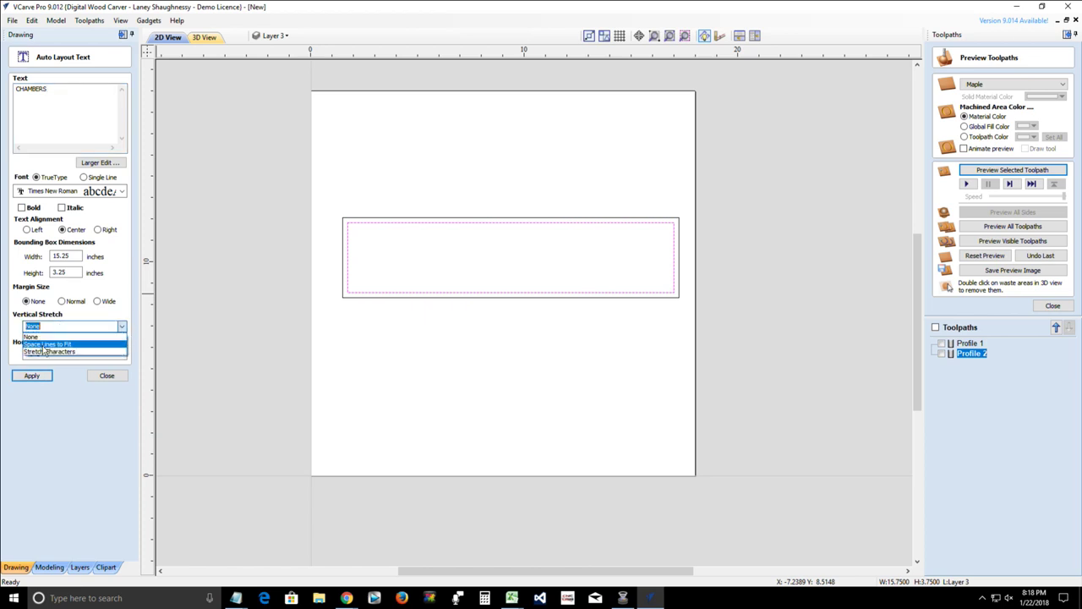
{"action": "left_click", "coordinate": [46, 351]}
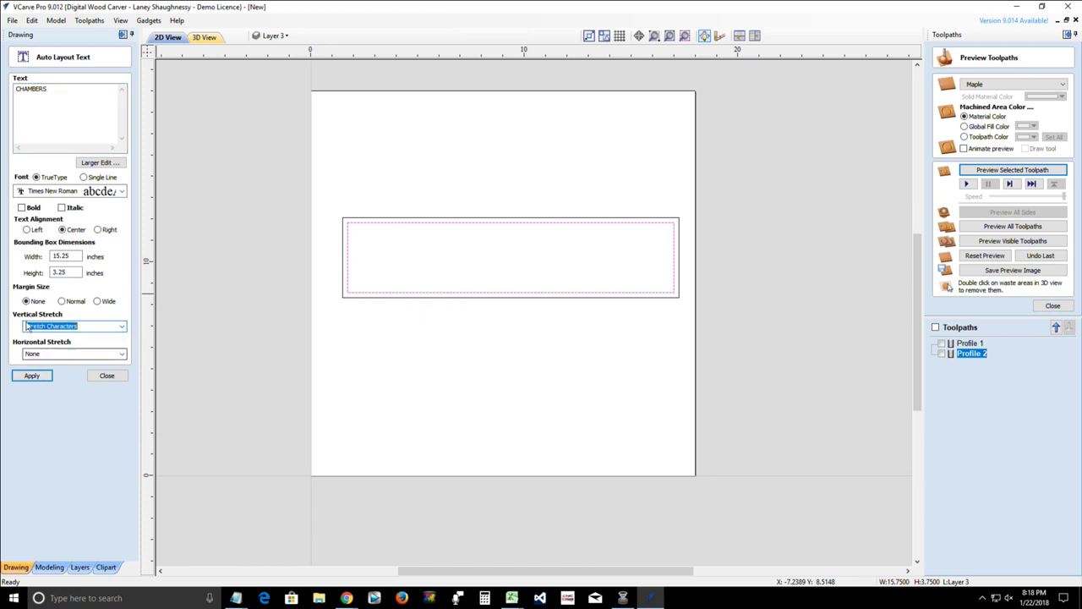
{"action": "left_click", "coordinate": [32, 376]}
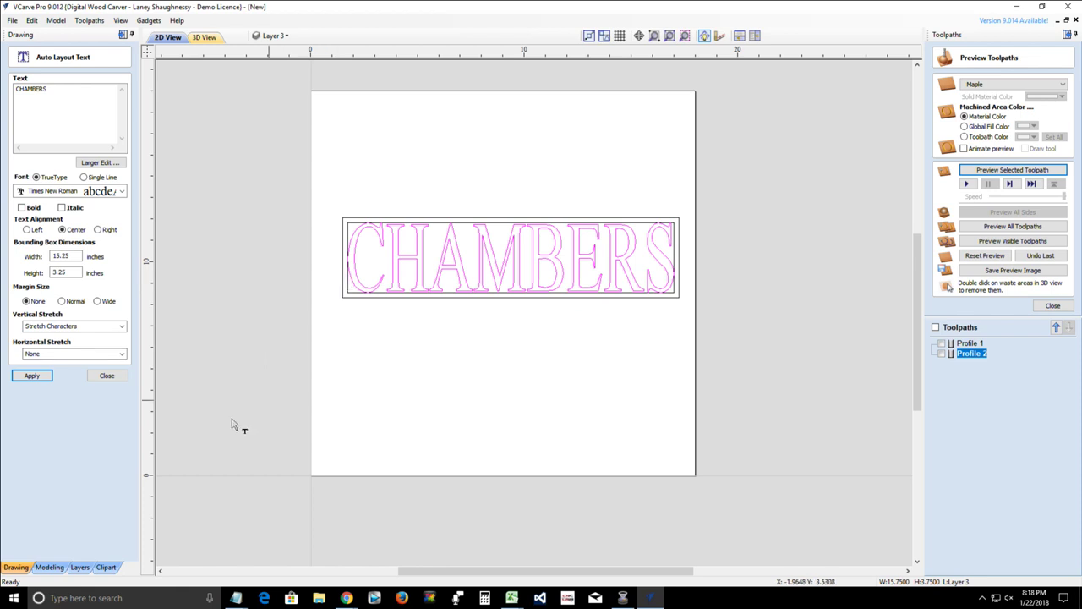
{"action": "left_click", "coordinate": [107, 377]}
- Narrow the CHAMBERS text from its left handle and lower its top handle slightly
{"action": "scroll", "coordinate": [494, 230], "scroll_direction": "up", "scroll_amount": 3}
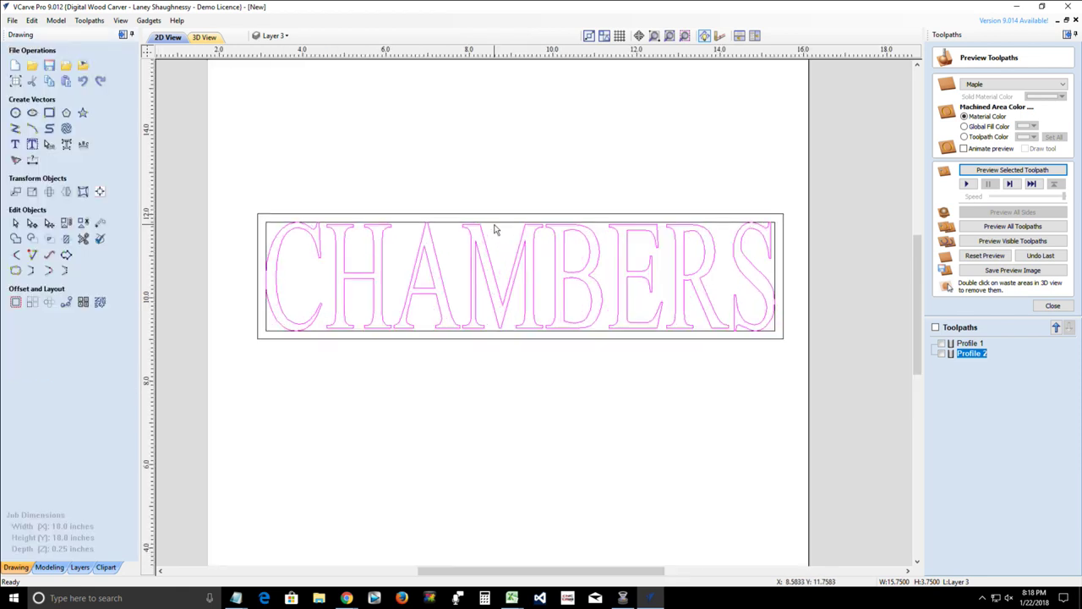
{"action": "scroll", "coordinate": [497, 229], "scroll_direction": "down", "scroll_amount": 1}
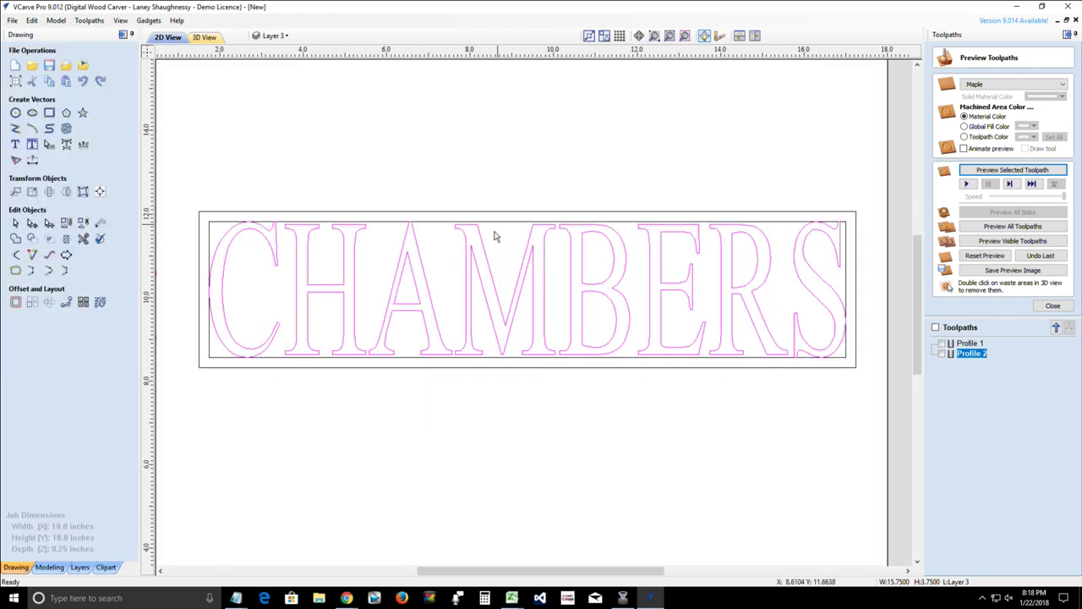
{"action": "left_click", "coordinate": [401, 246]}
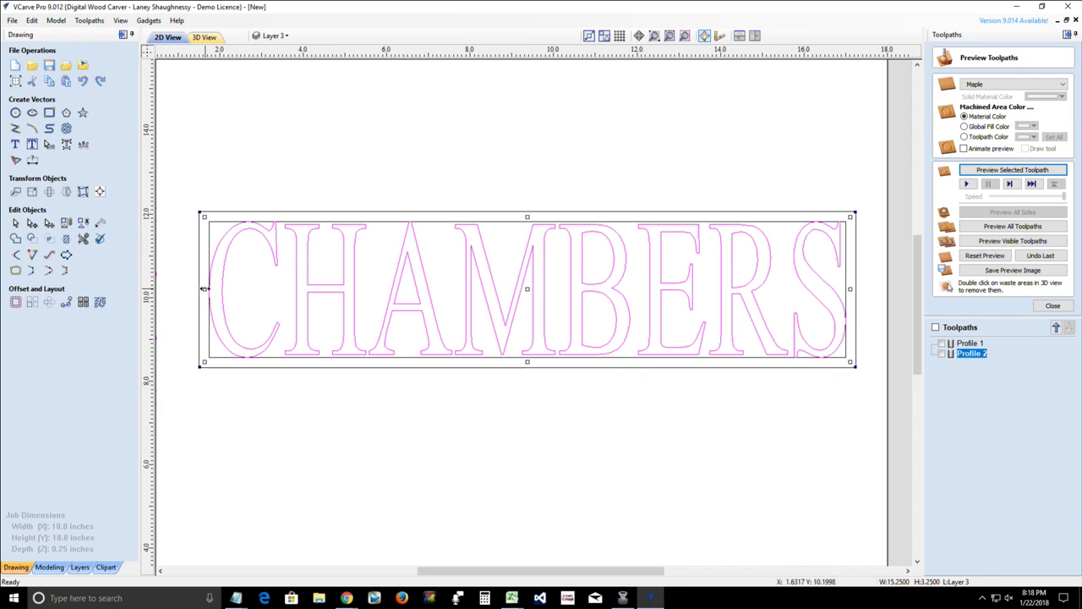
{"action": "left_click_drag", "start_coordinate": [204, 288], "coordinate": [252, 289]}
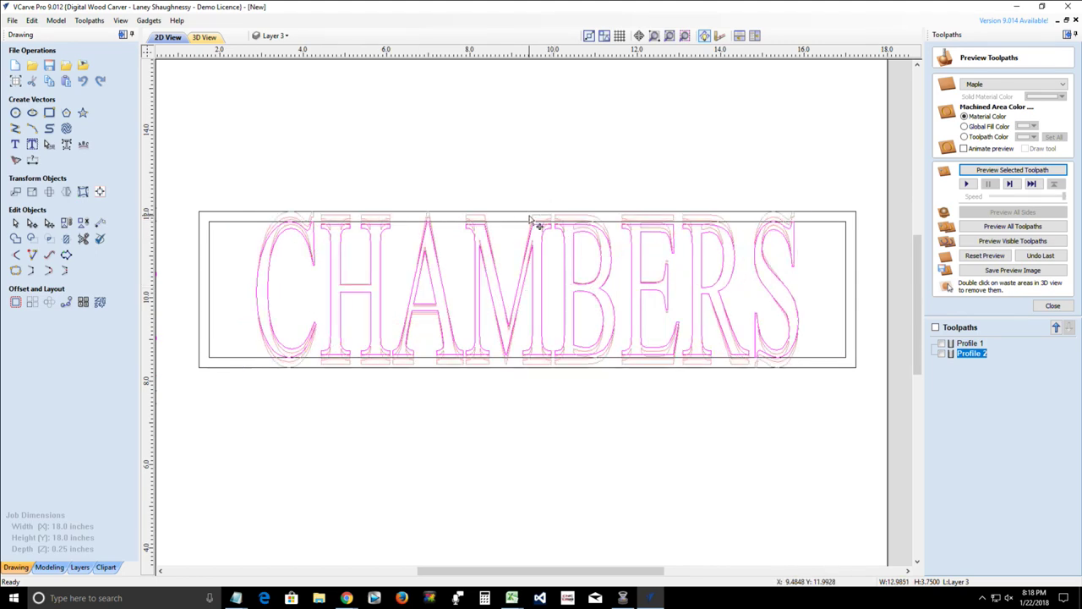
{"action": "scroll", "coordinate": [529, 221], "scroll_direction": "up", "scroll_amount": 3}
{"action": "scroll", "coordinate": [550, 183], "scroll_direction": "up", "scroll_amount": 2}
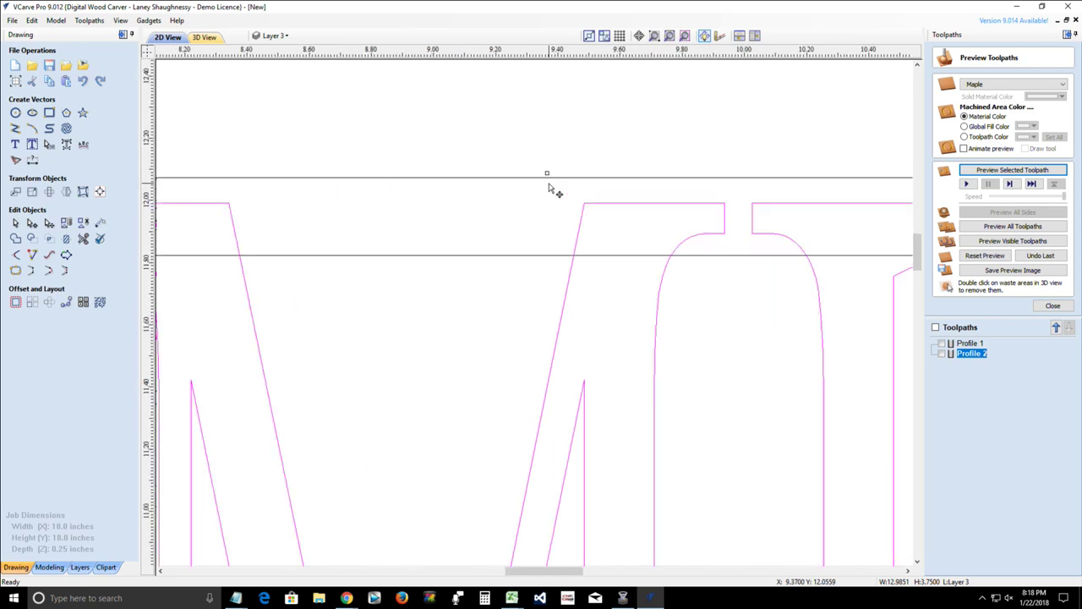
{"action": "scroll", "coordinate": [549, 184], "scroll_direction": "up", "scroll_amount": 1}
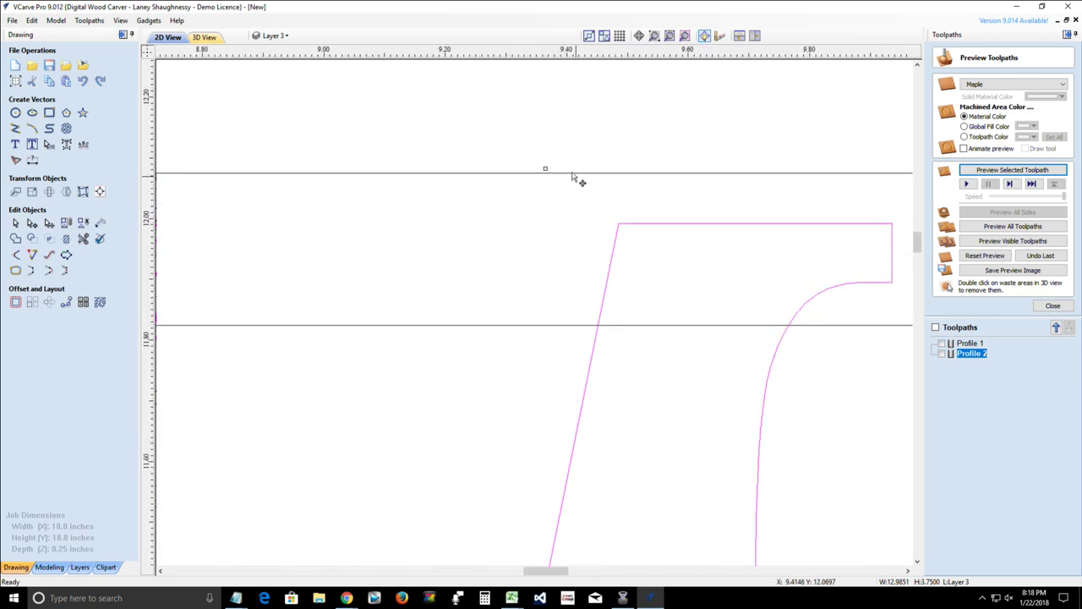
{"action": "left_click_drag", "start_coordinate": [545, 167], "coordinate": [551, 277]}
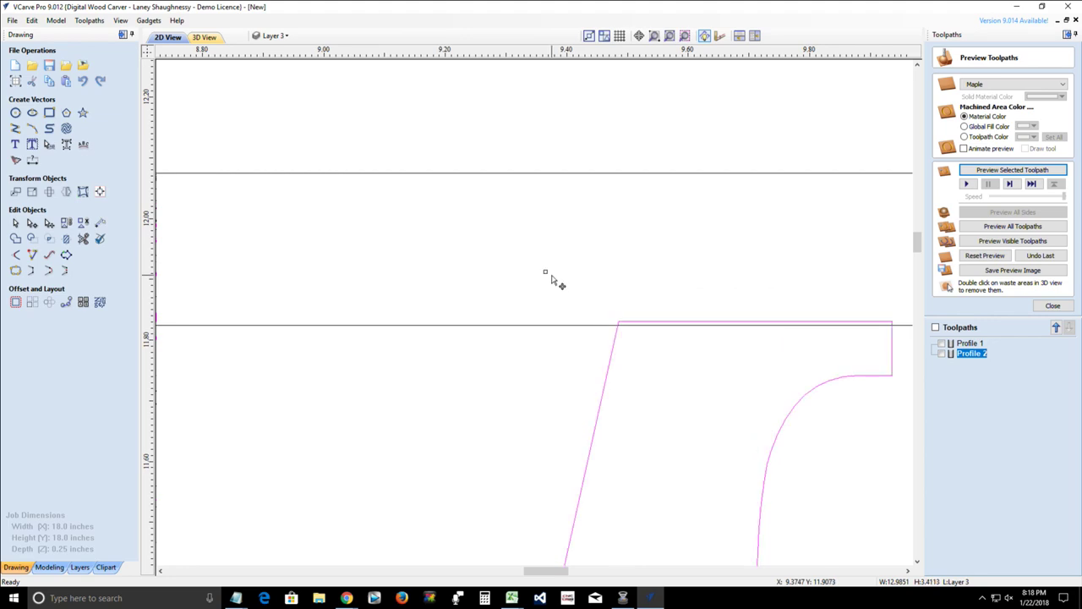
{"action": "scroll", "coordinate": [552, 277], "scroll_direction": "down", "scroll_amount": 10}
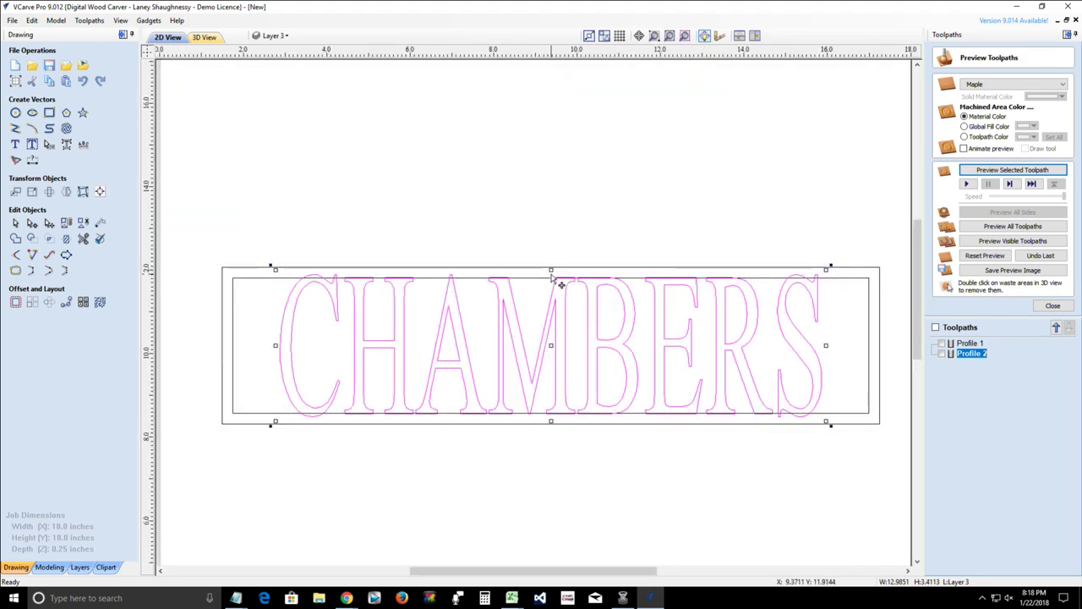
{"action": "scroll", "coordinate": [552, 278], "scroll_direction": "down", "scroll_amount": 1}
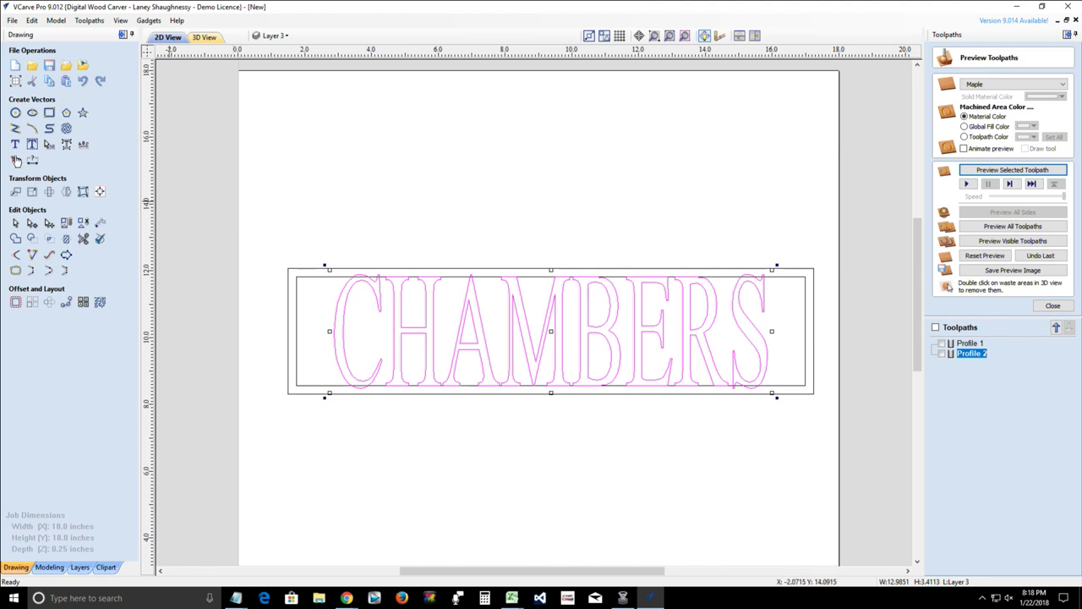
- Convert CHAMBERS to curves and weld the letters with the inner rectangle, repeating the weld once
{"action": "left_click", "coordinate": [68, 147]}
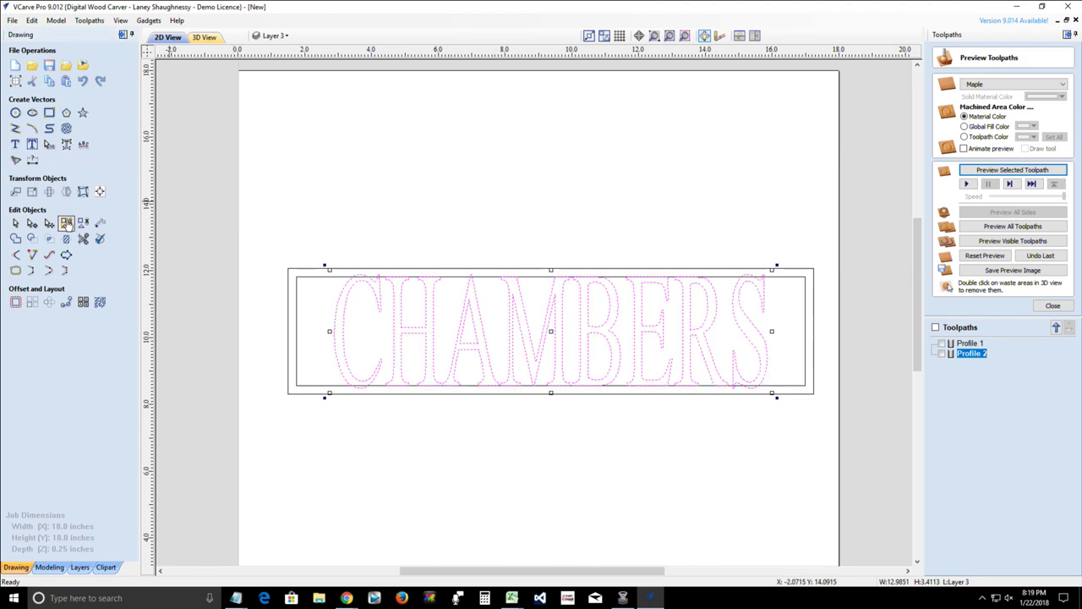
{"action": "left_click", "coordinate": [68, 224]}
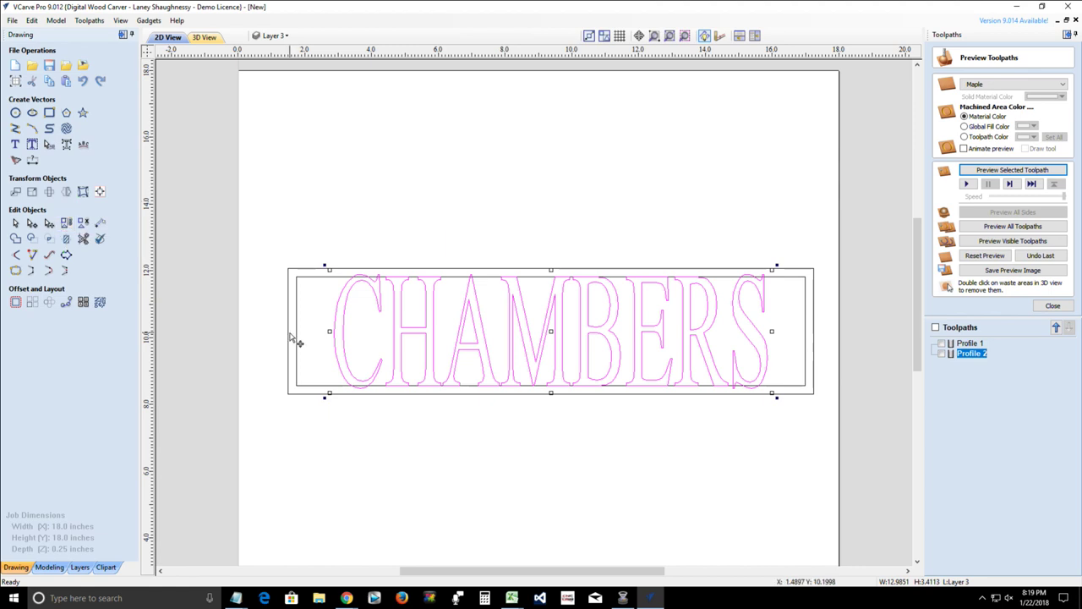
{"action": "left_click", "coordinate": [307, 276], "text": "shift"}
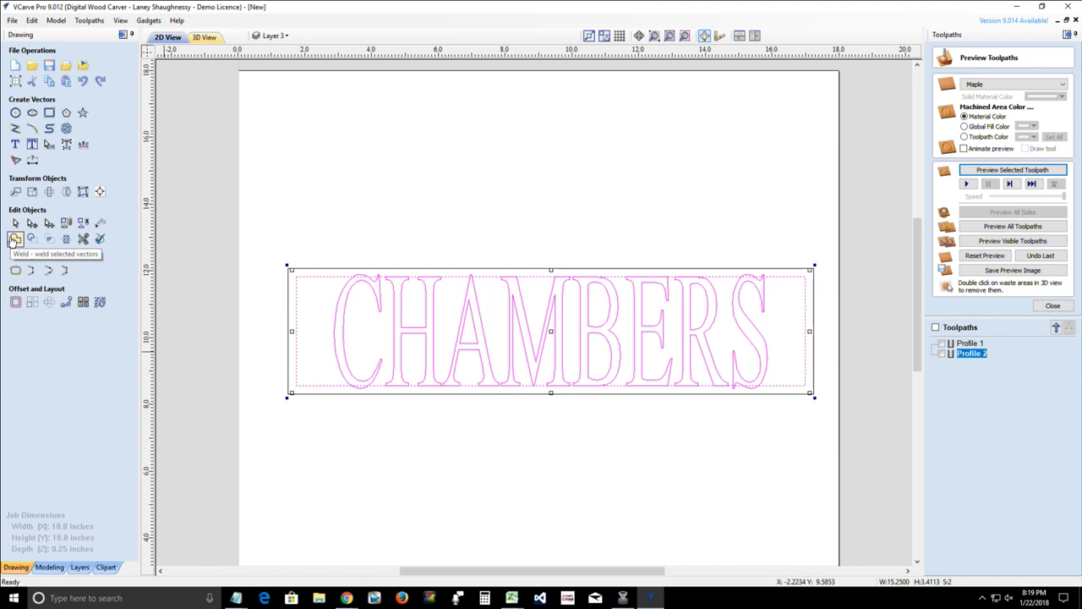
{"action": "left_click", "coordinate": [15, 240]}
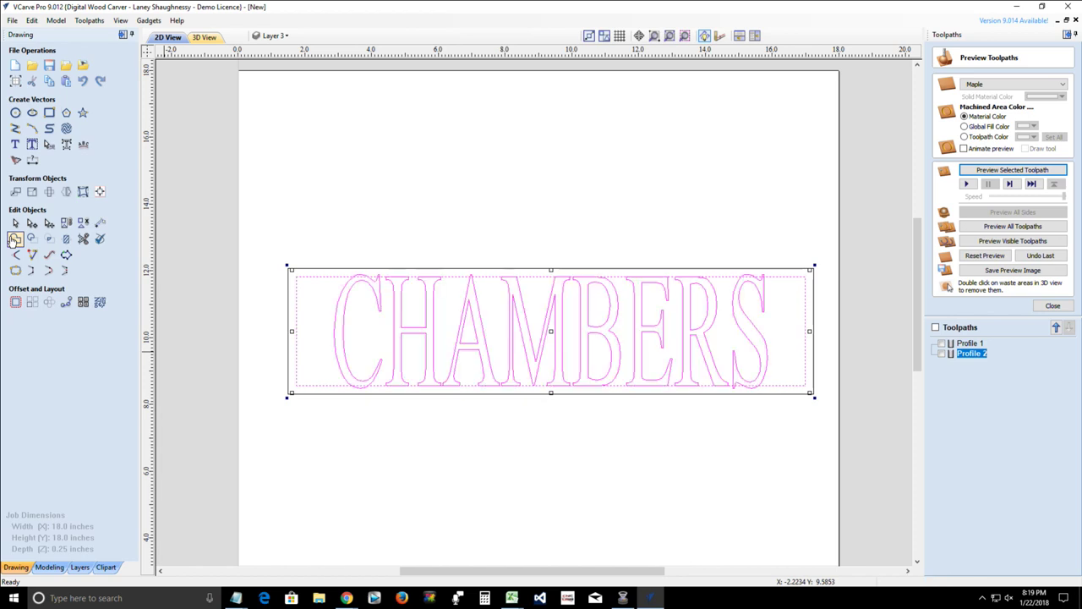
{"action": "left_click", "coordinate": [380, 481]}
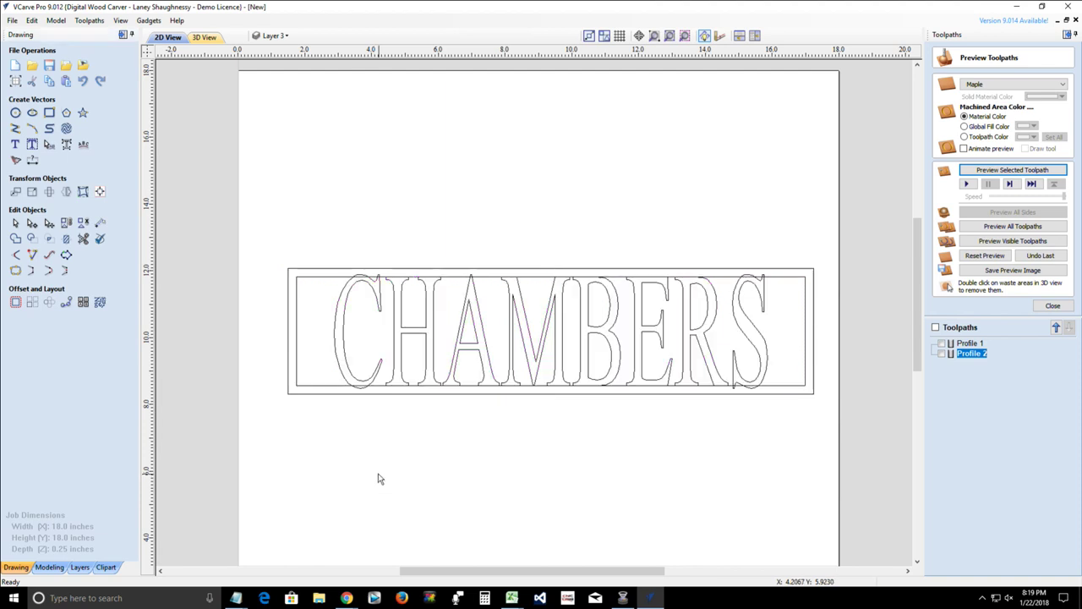
{"action": "left_click", "coordinate": [345, 357]}
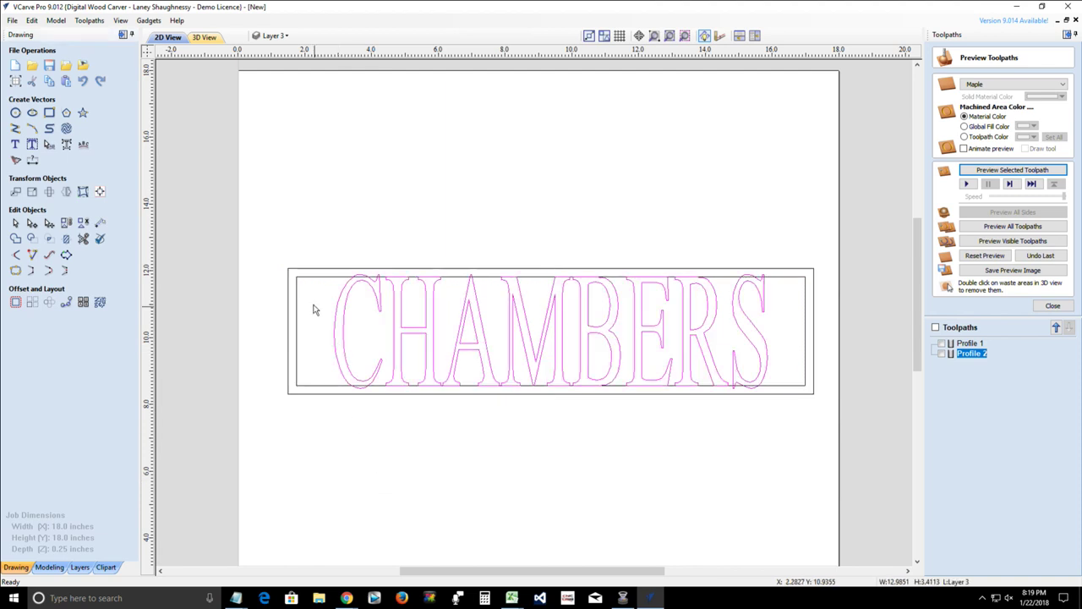
{"action": "left_click", "coordinate": [313, 277], "text": "shift"}
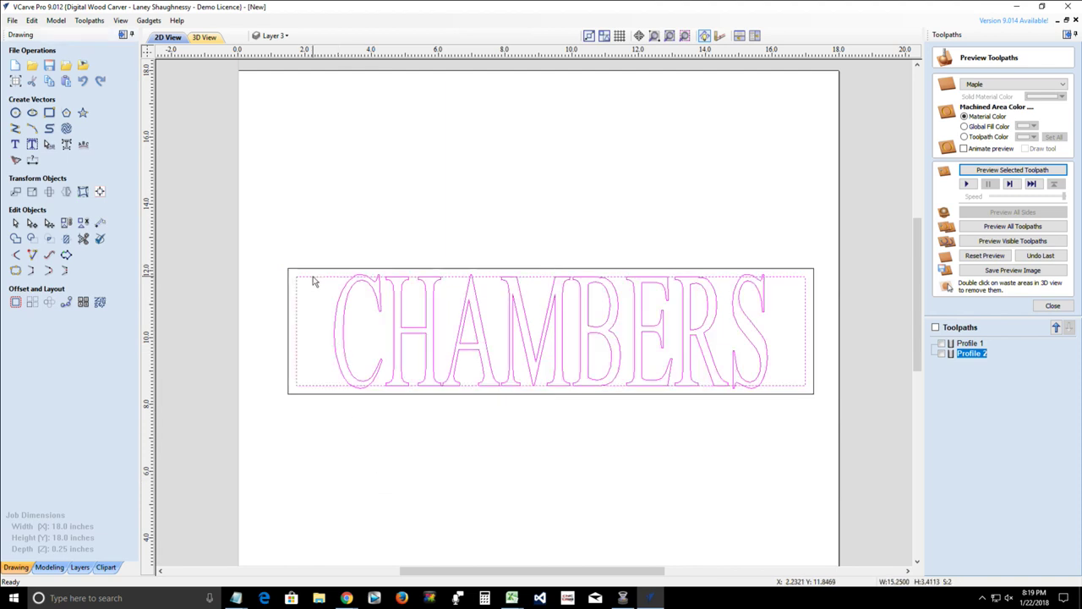
{"action": "left_click", "coordinate": [15, 238]}
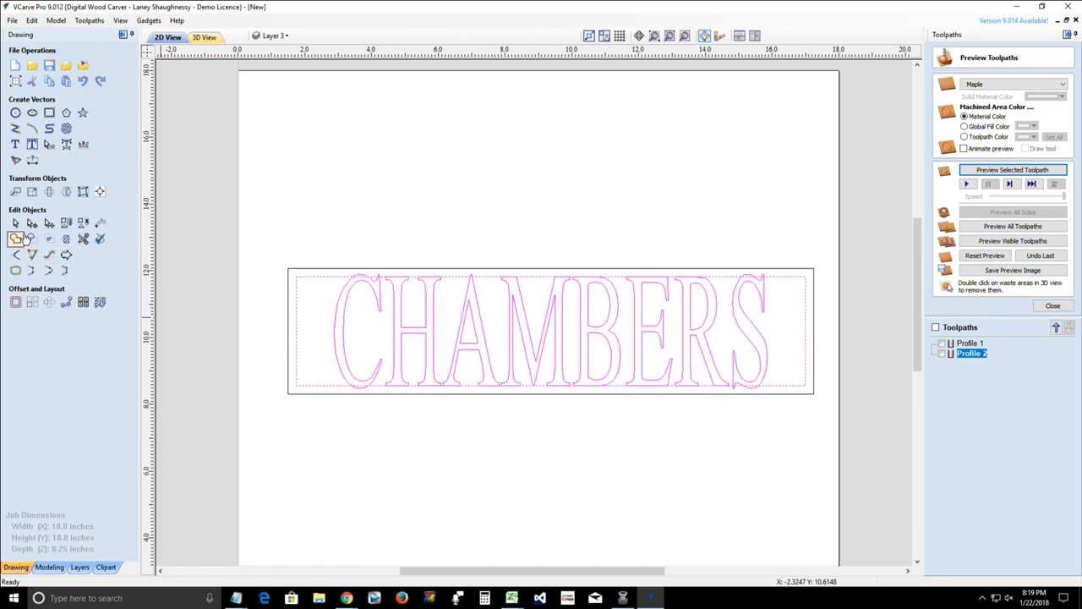
{"action": "left_click", "coordinate": [252, 325]}
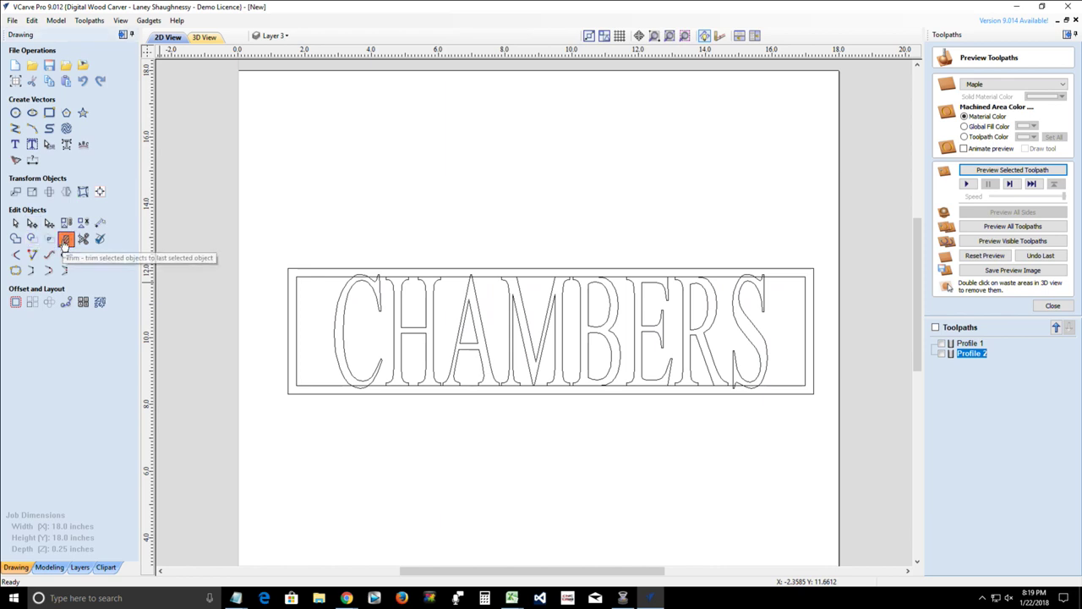
- Trim away the inner rectangle lines lying inside the CHAMBERS letters
{"action": "left_click", "coordinate": [65, 241]}
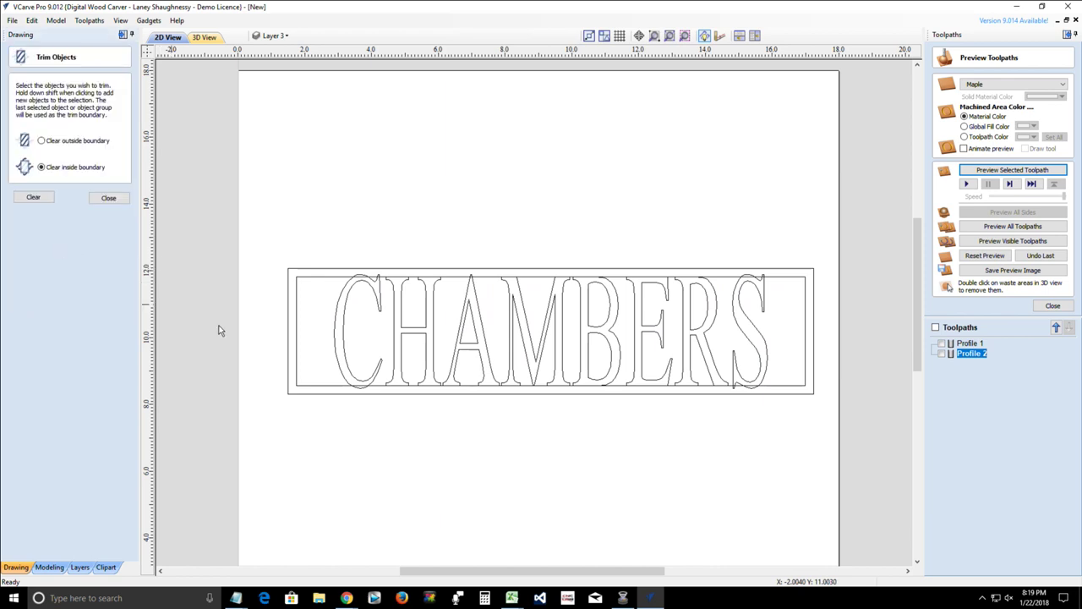
{"action": "left_click", "coordinate": [321, 283]}
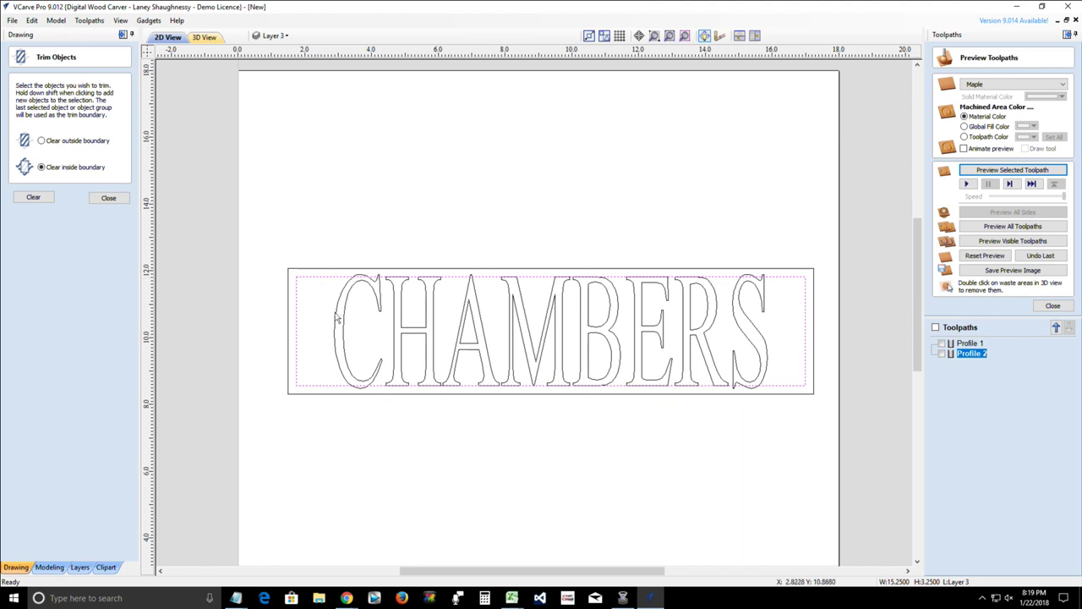
{"action": "left_click", "coordinate": [336, 318], "text": "shift"}
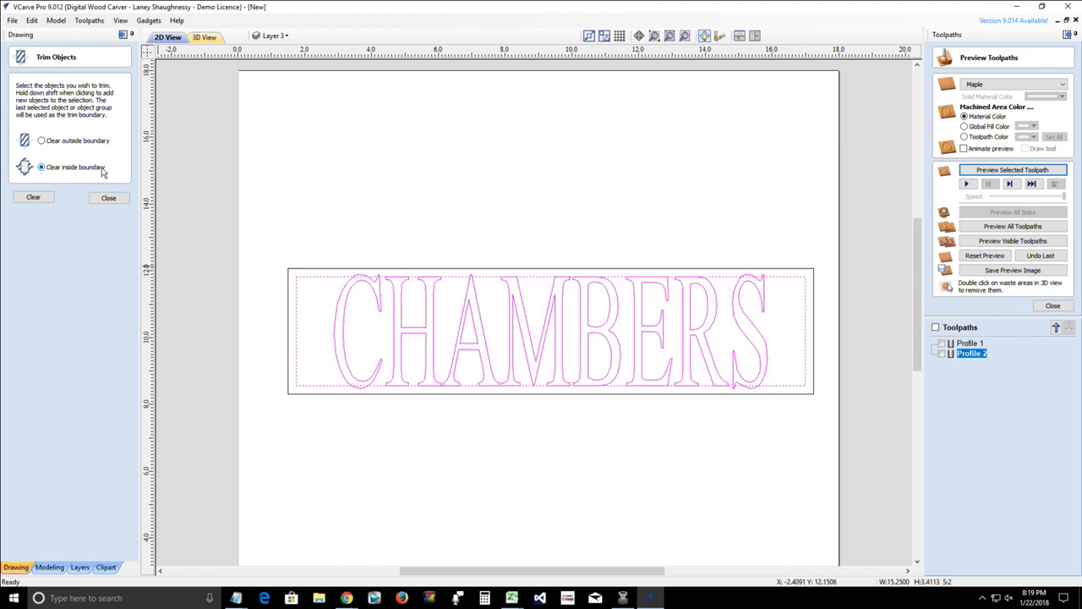
{"action": "left_click", "coordinate": [33, 199]}
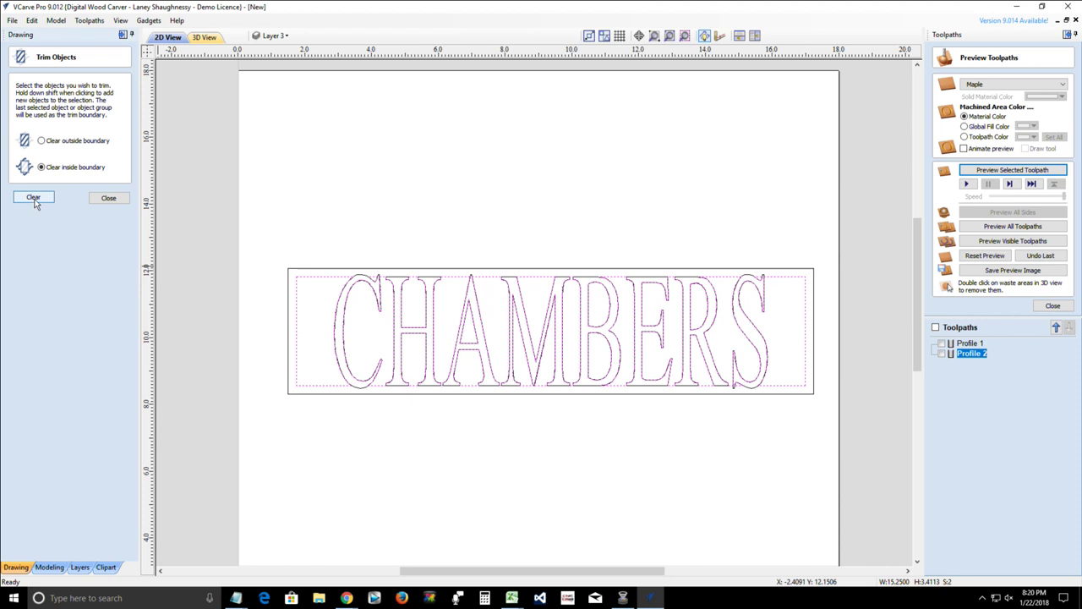
{"action": "left_click", "coordinate": [109, 198]}
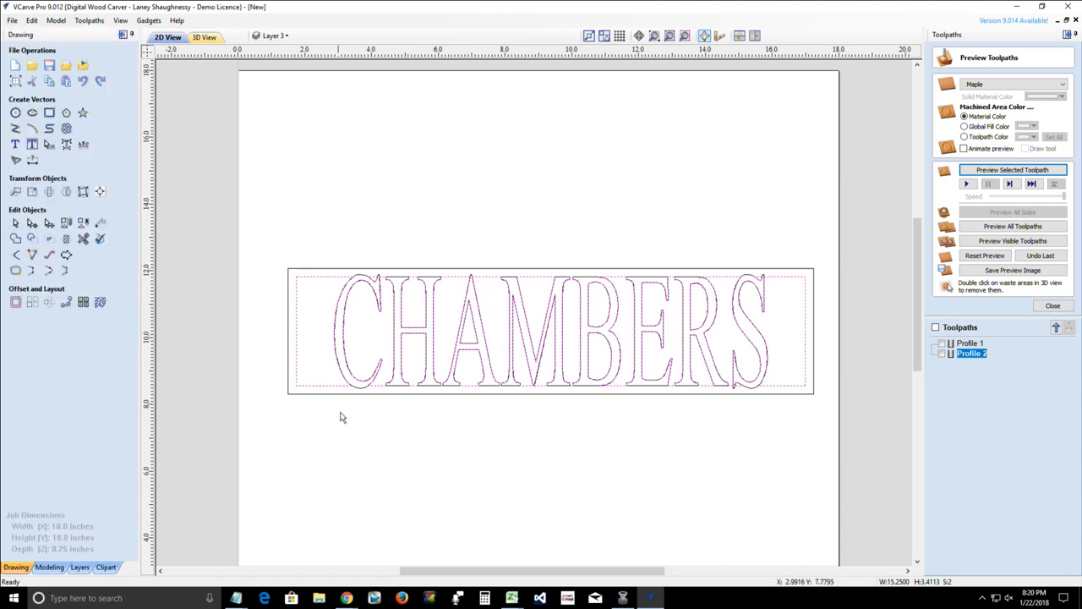
- Select the CHAMBERS letters with the outer border rectangle and weld them together
{"action": "left_click", "coordinate": [364, 391]}
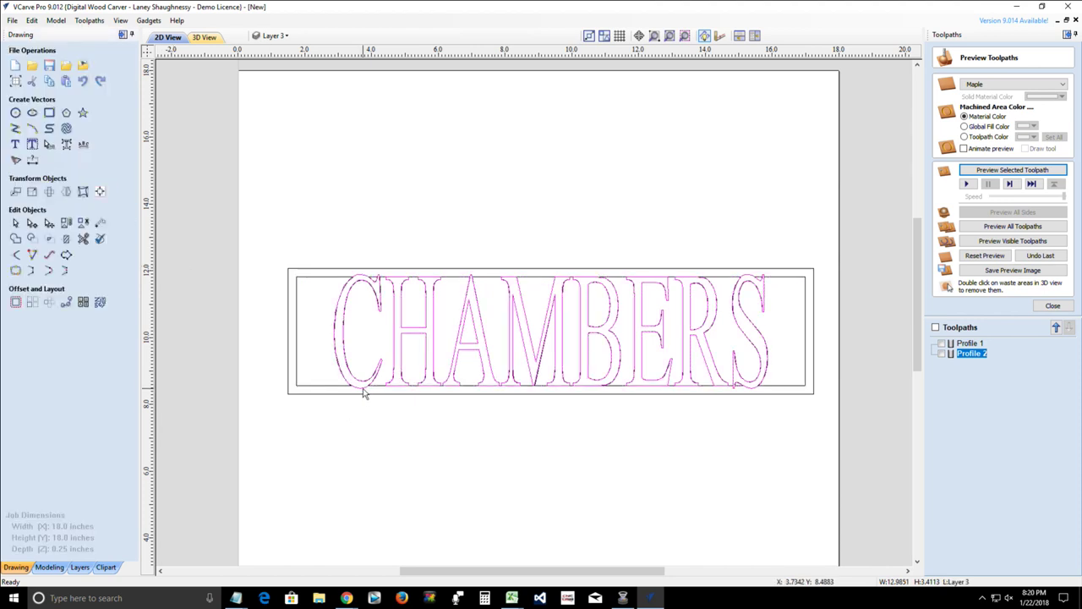
{"action": "left_click", "coordinate": [365, 390]}
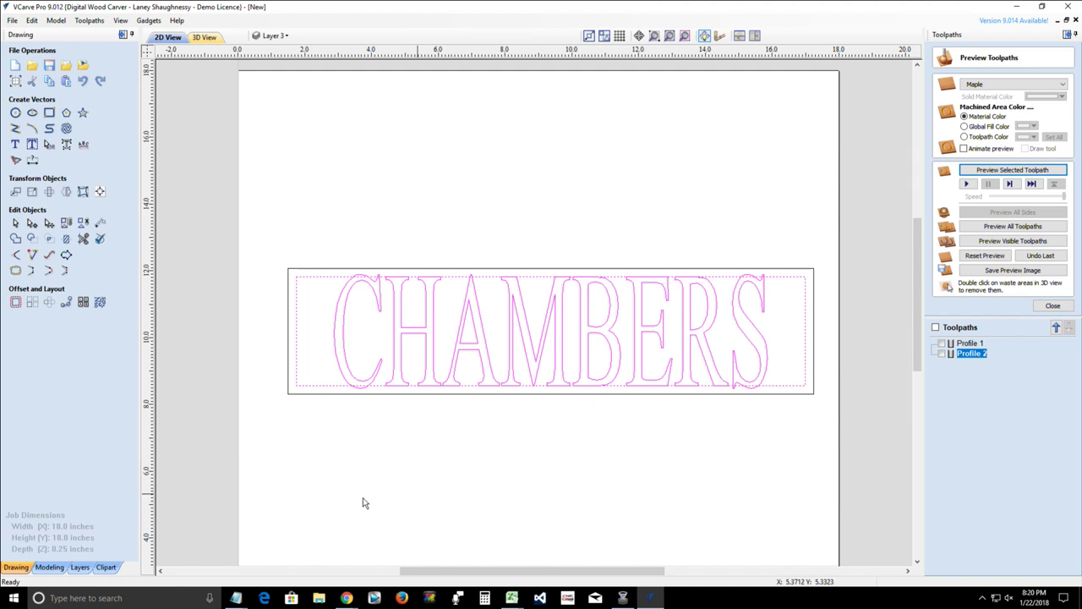
{"action": "left_click", "coordinate": [314, 270], "text": "shift"}
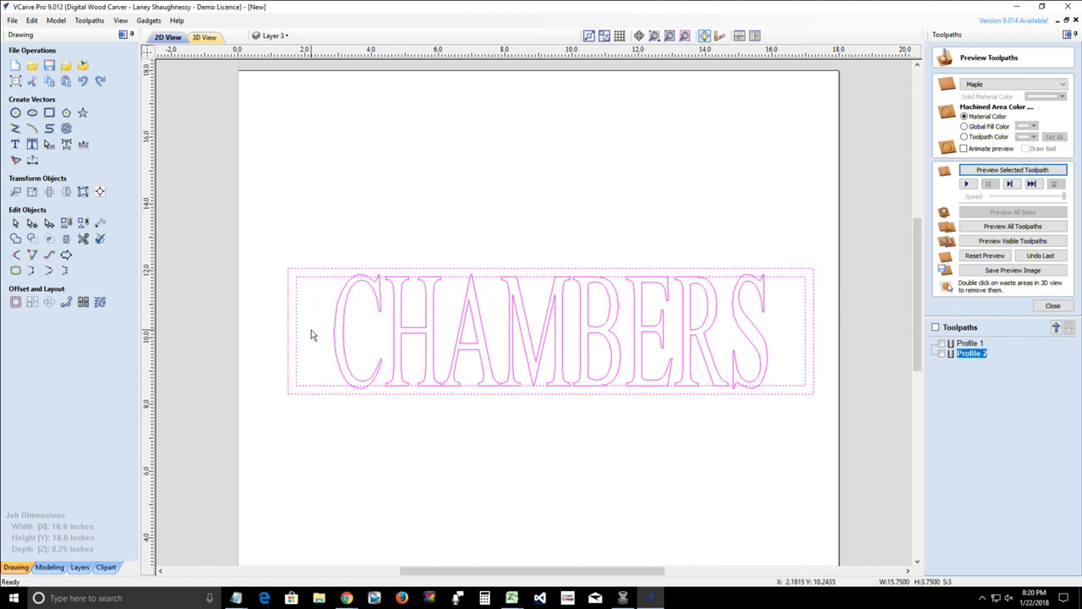
{"action": "left_click", "coordinate": [312, 289]}
{"action": "left_click", "coordinate": [309, 280]}
{"action": "left_click", "coordinate": [310, 279], "text": "shift"}
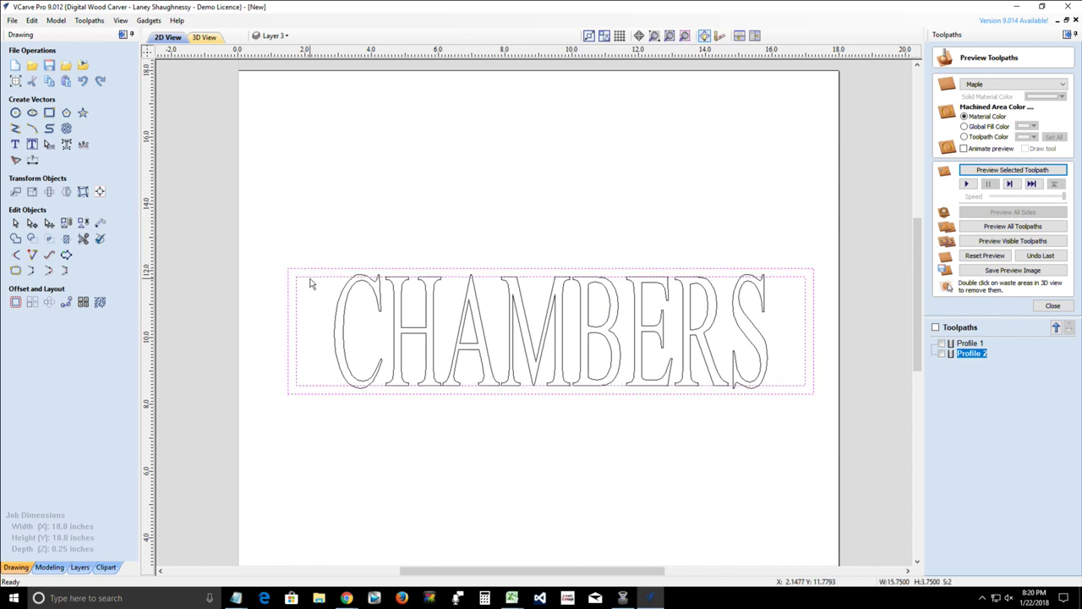
{"action": "left_click", "coordinate": [78, 244]}
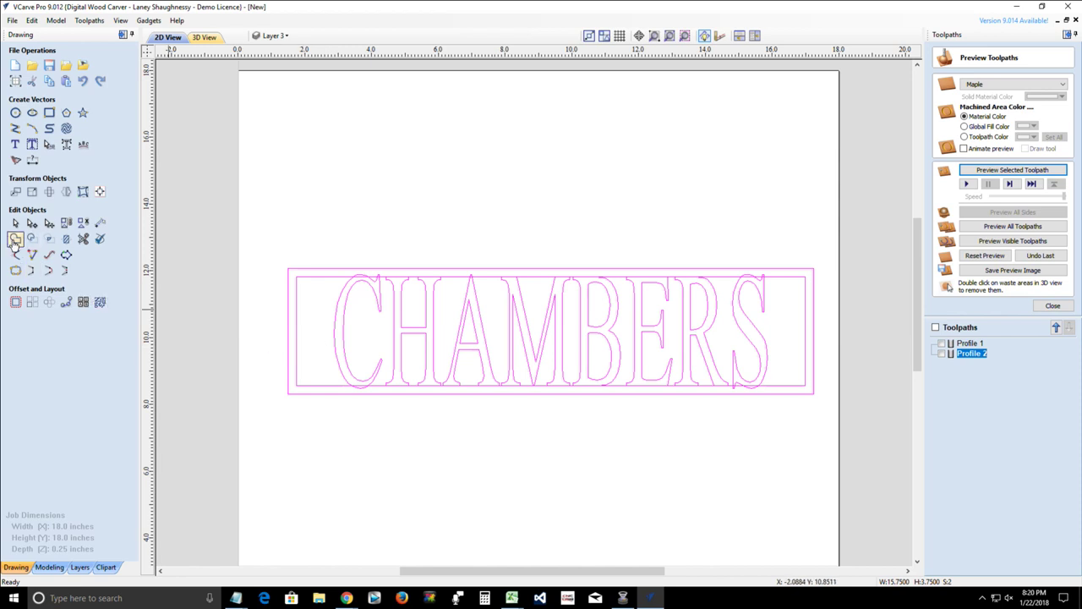
{"action": "left_click", "coordinate": [14, 240]}
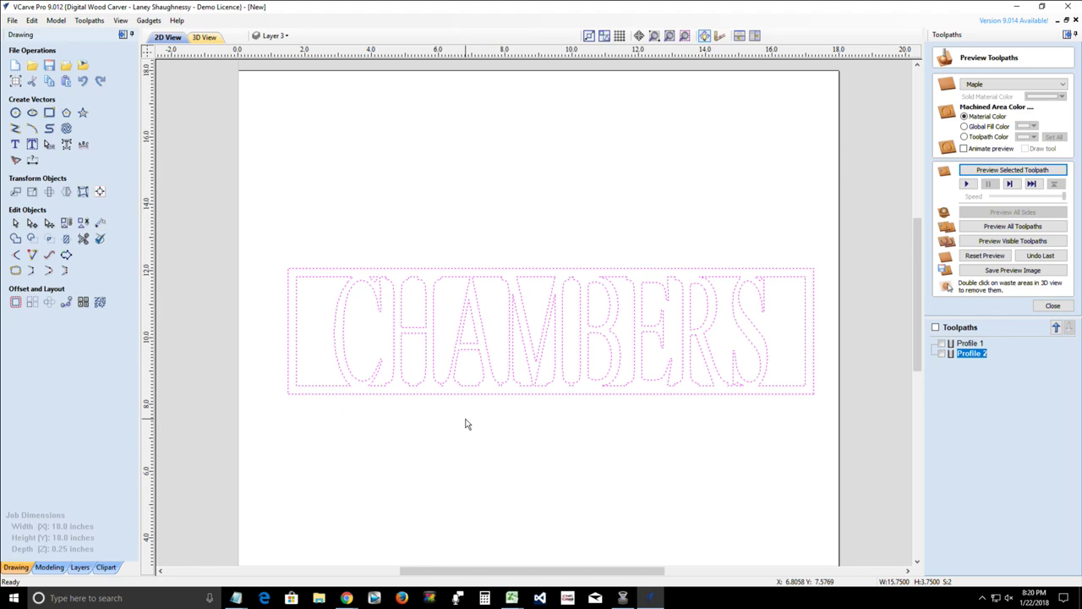
- Zoom in to inspect the welded stencil-style outline, then deselect it
{"action": "scroll", "coordinate": [355, 355], "scroll_direction": "up", "scroll_amount": 3}
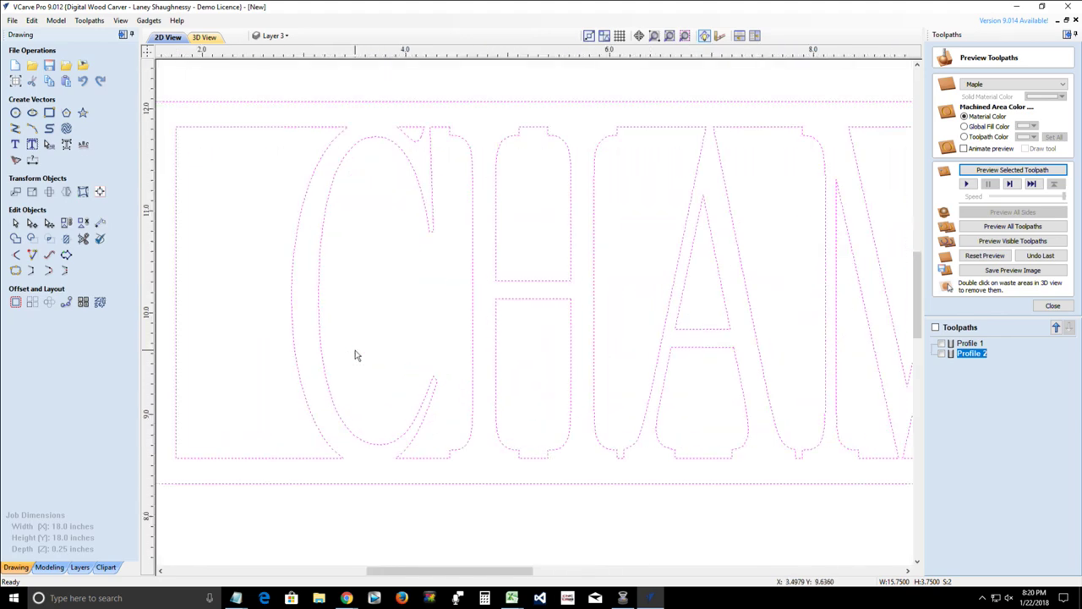
{"action": "scroll", "coordinate": [355, 355], "scroll_direction": "down", "scroll_amount": 2}
{"action": "scroll", "coordinate": [355, 355], "scroll_direction": "down", "scroll_amount": 2}
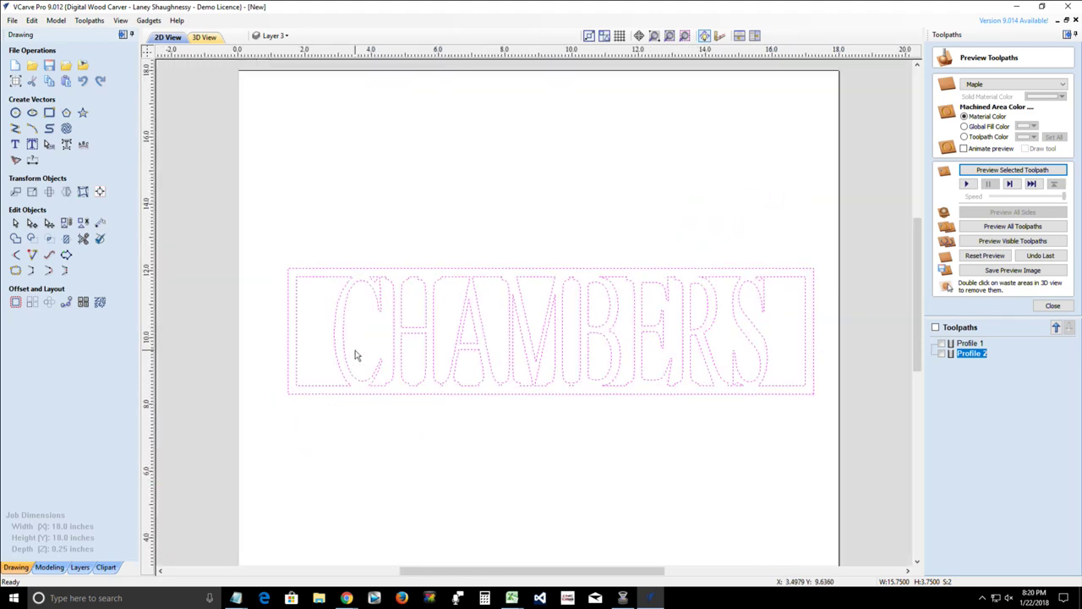
{"action": "scroll", "coordinate": [664, 380], "scroll_direction": "up", "scroll_amount": 3}
{"action": "scroll", "coordinate": [664, 380], "scroll_direction": "up", "scroll_amount": 1}
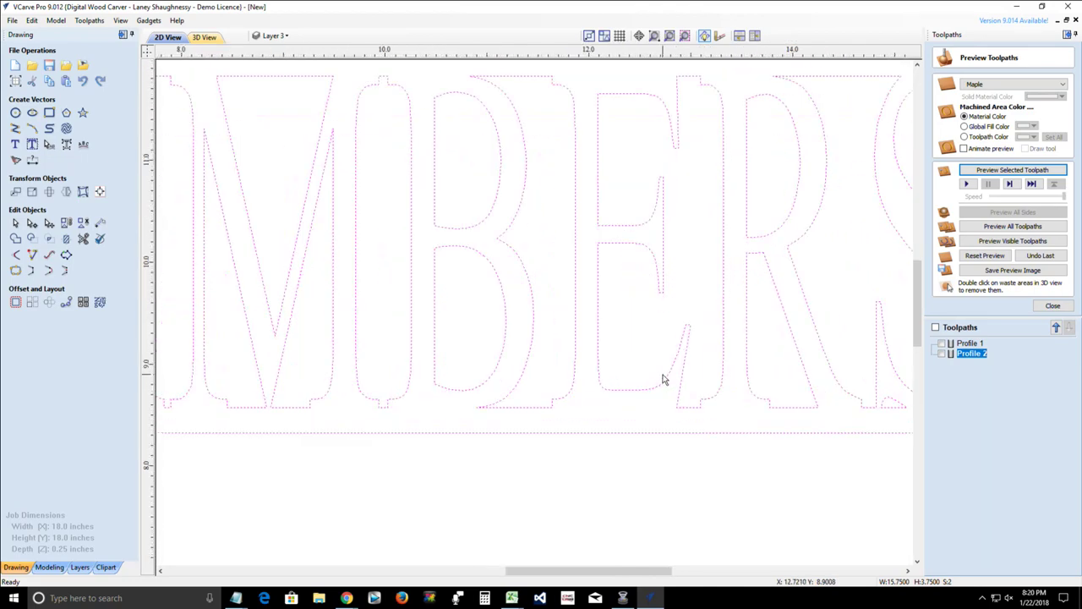
{"action": "scroll", "coordinate": [664, 380], "scroll_direction": "down", "scroll_amount": 3}
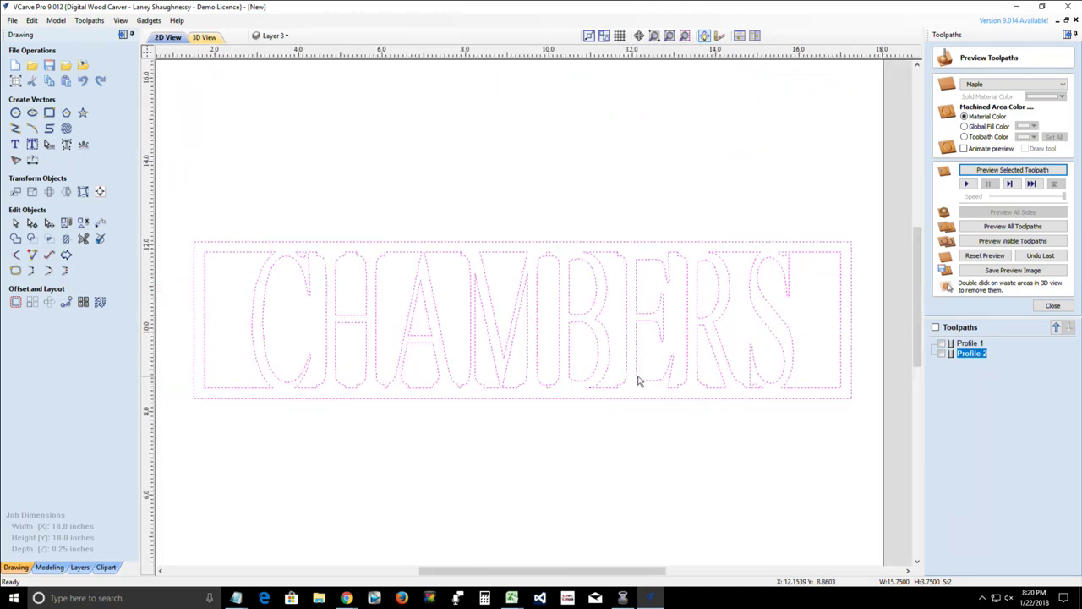
{"action": "left_click", "coordinate": [528, 449]}
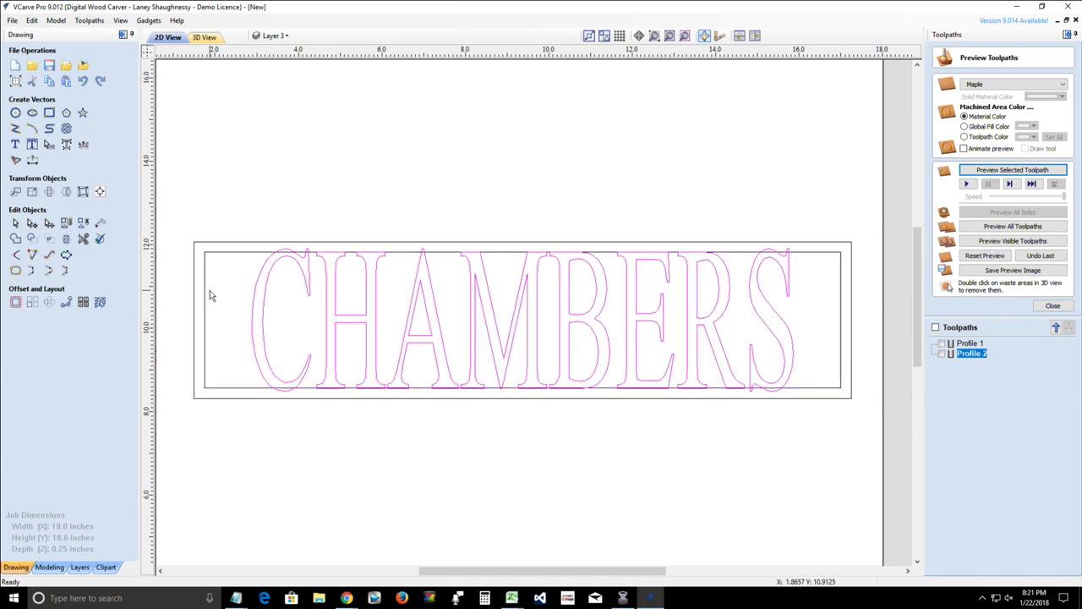
- Try a text operation on the CHAMBERS letters and dismiss the no-text-selected warning
{"action": "left_click", "coordinate": [265, 277]}
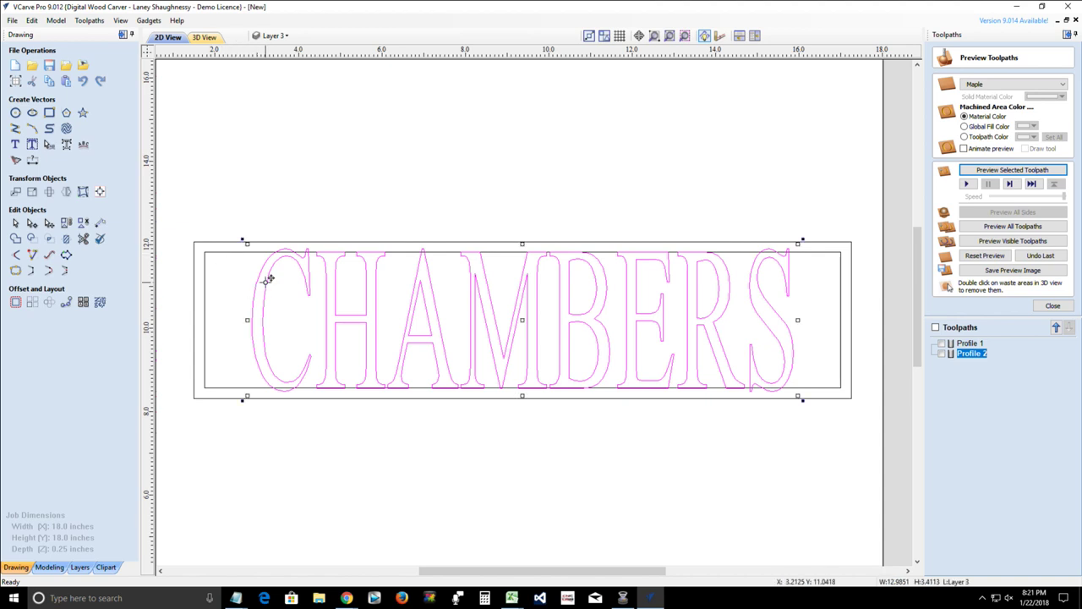
{"action": "left_click", "coordinate": [66, 145]}
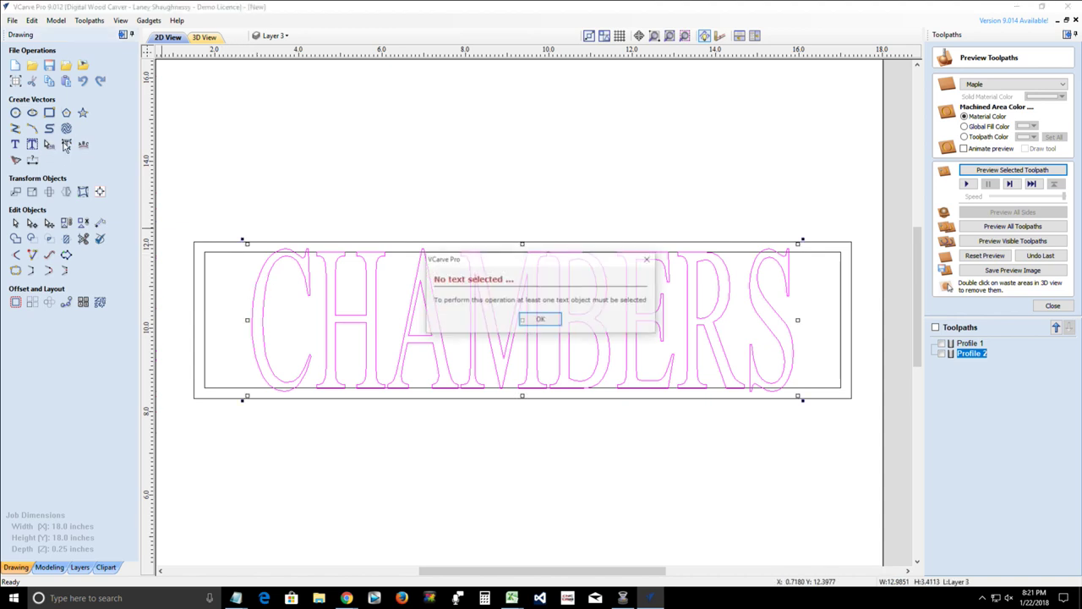
{"action": "left_click", "coordinate": [541, 316]}
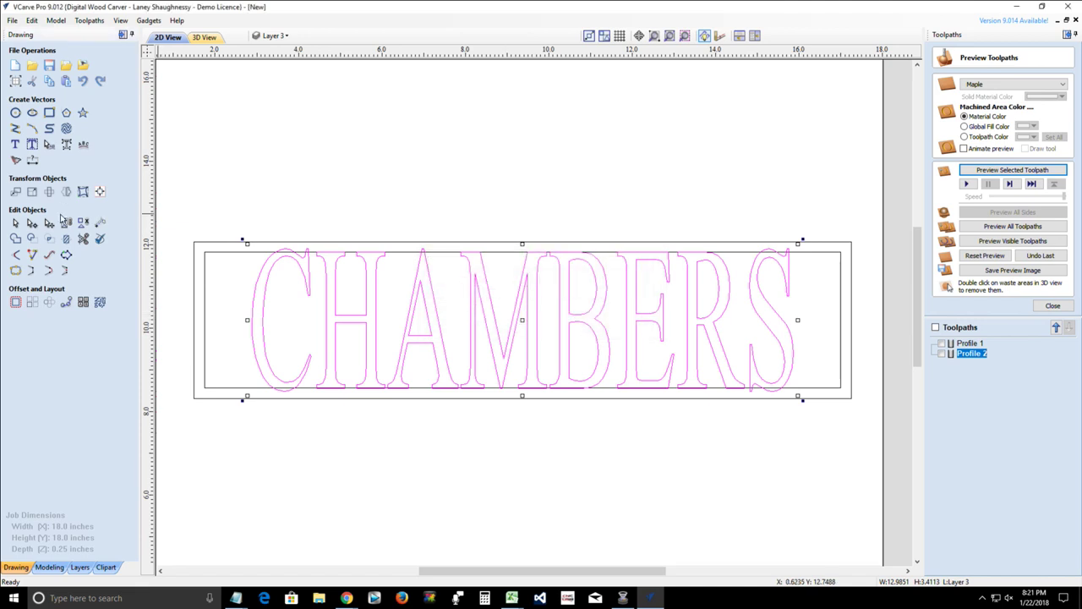
- Weld the inner and outer rectangles together with the CHAMBERS letters into one outline
{"action": "left_click", "coordinate": [225, 254]}
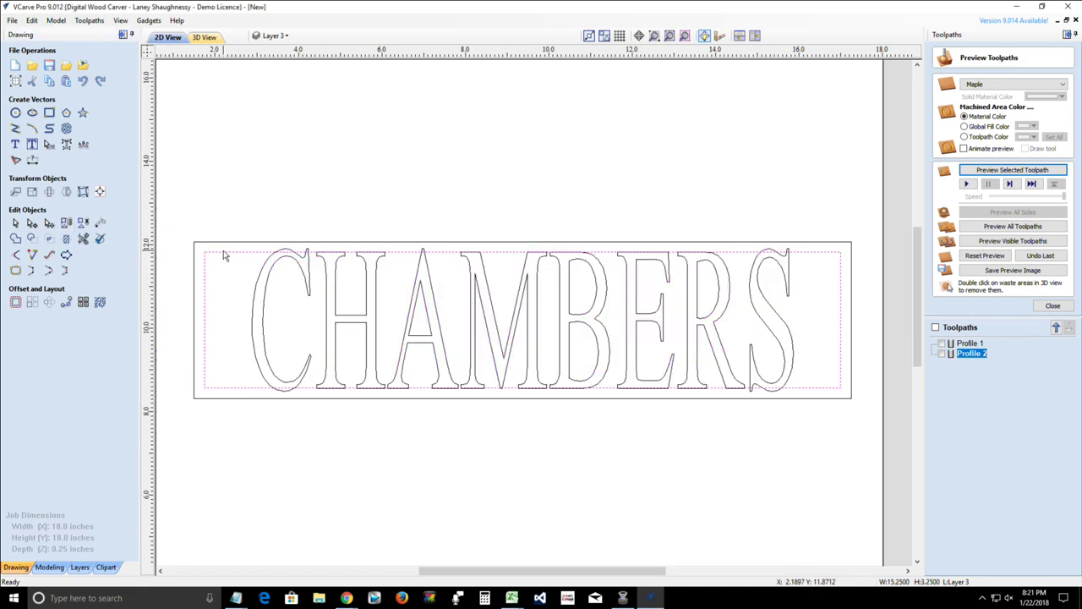
{"action": "left_click", "coordinate": [224, 243], "text": "shift"}
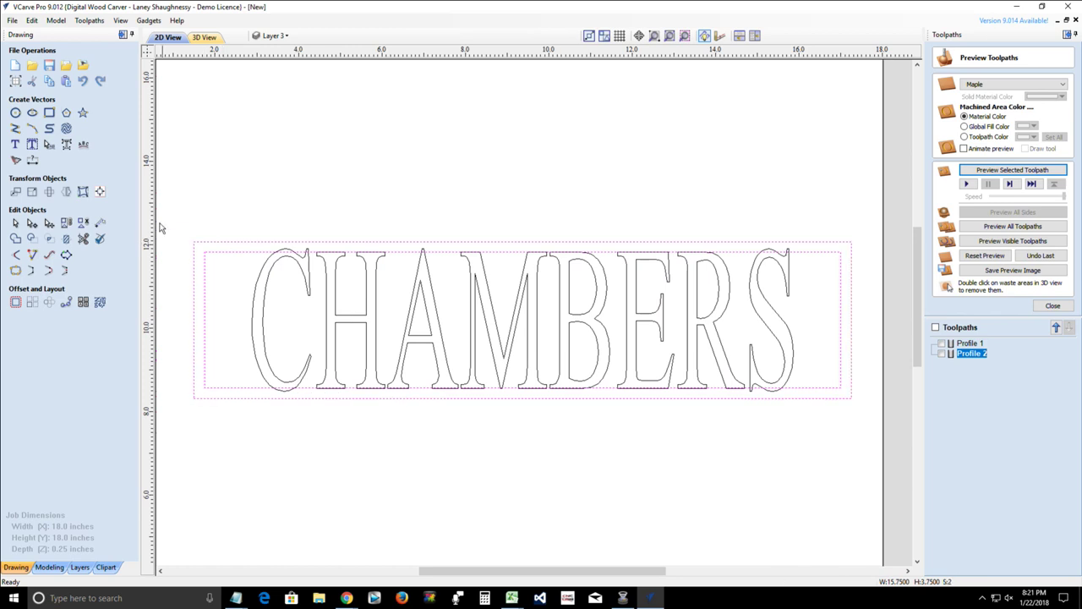
{"action": "left_click", "coordinate": [83, 223]}
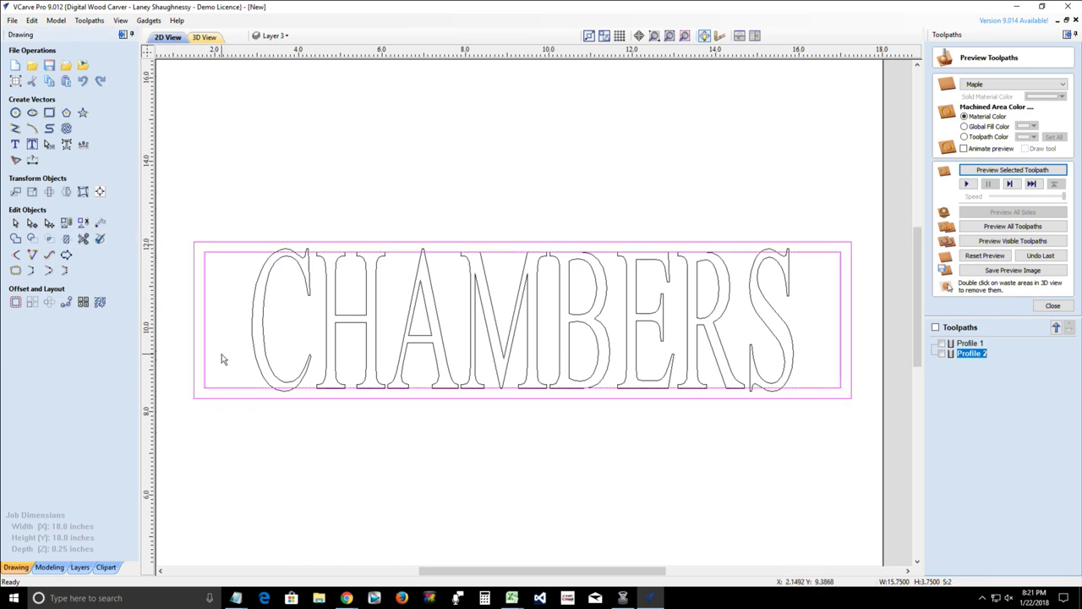
{"action": "left_click", "coordinate": [261, 279], "text": "shift"}
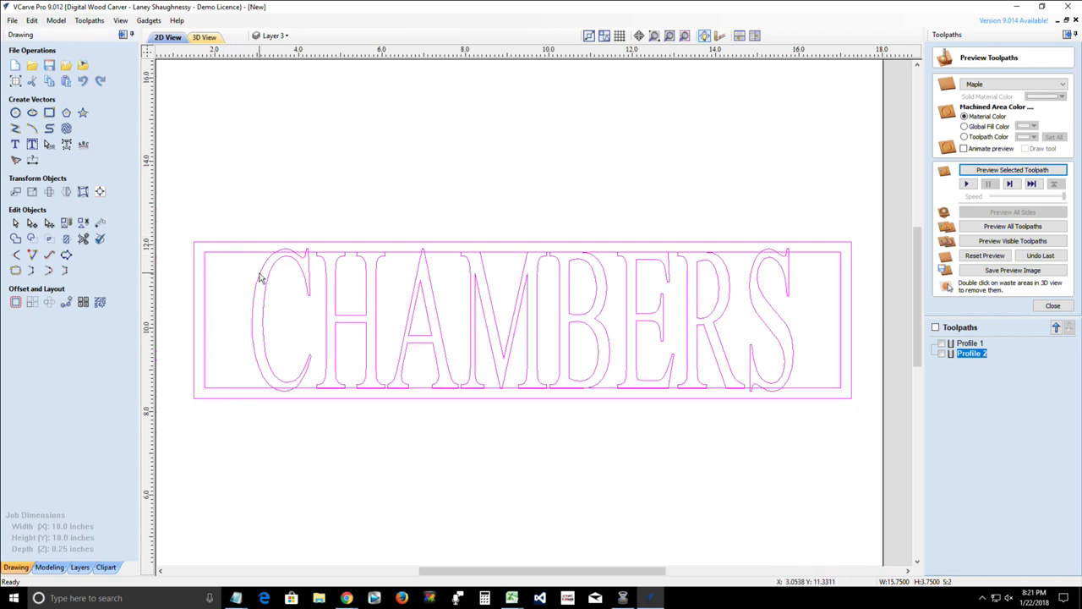
{"action": "left_click", "coordinate": [15, 238]}
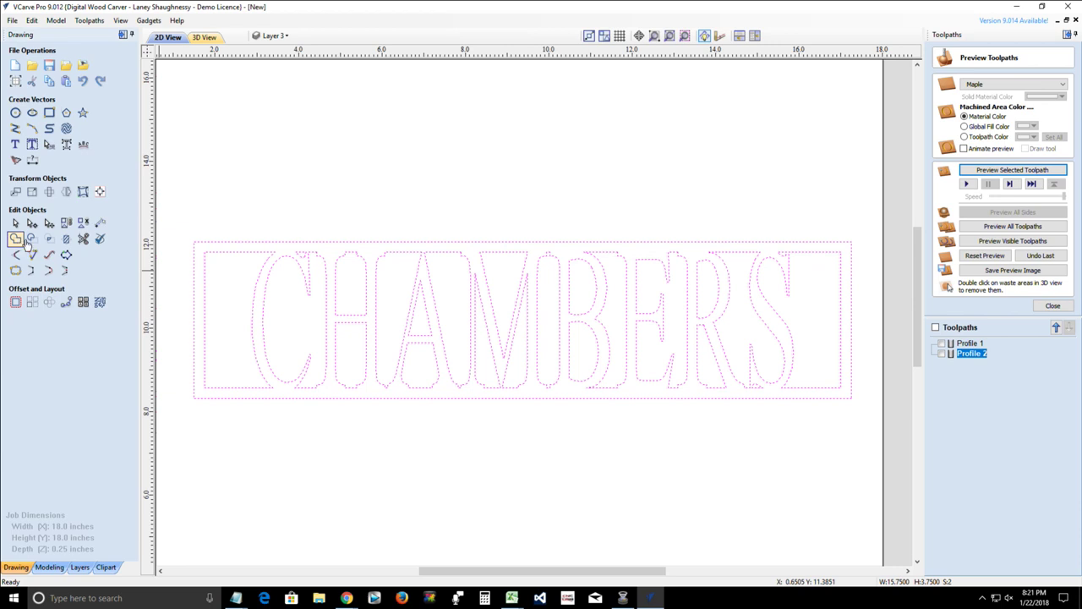
{"action": "left_click", "coordinate": [435, 489]}
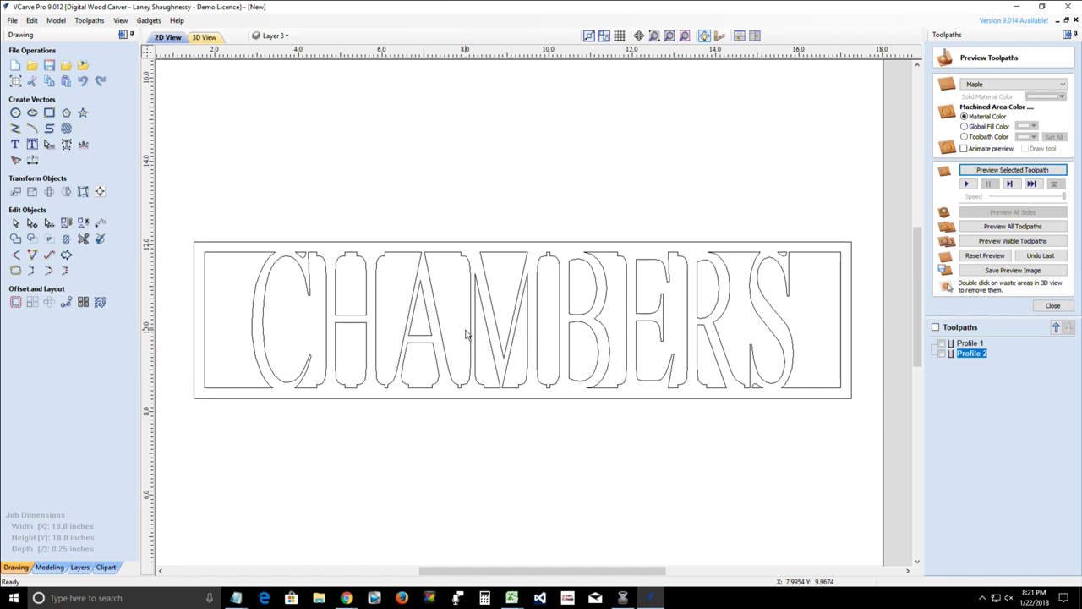
- Show Layer 2's circular monogram and hide Layer 3 to compare them
{"action": "left_click", "coordinate": [273, 36]}
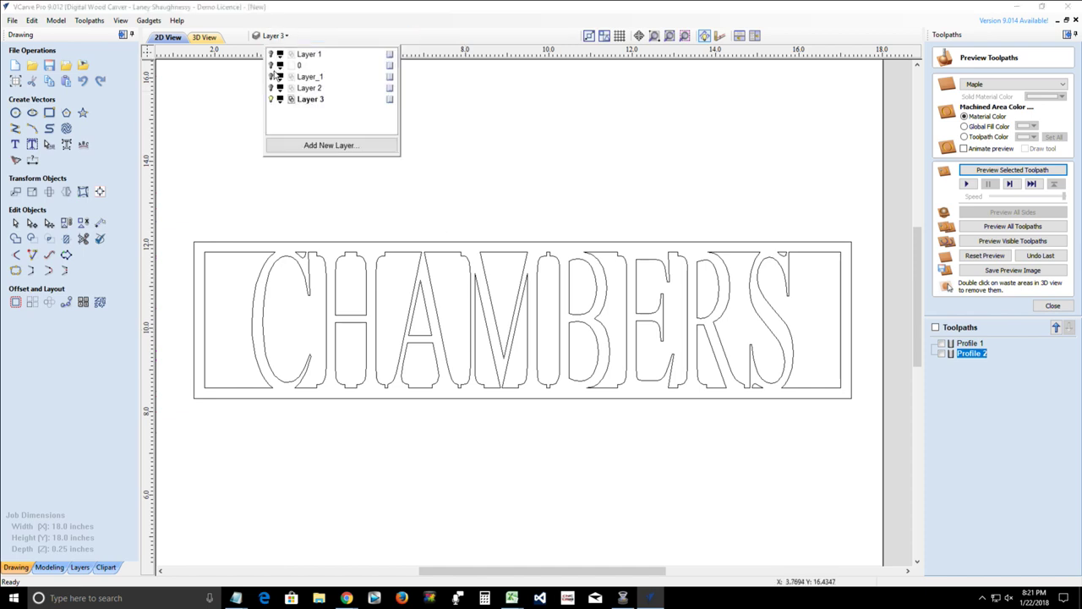
{"action": "left_click", "coordinate": [271, 88]}
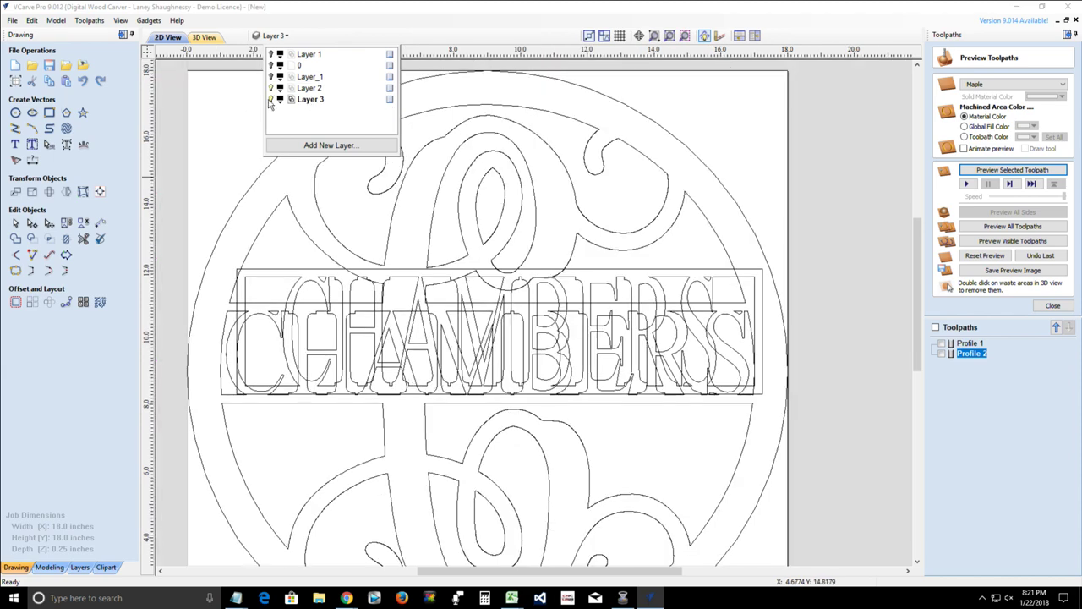
{"action": "left_click", "coordinate": [270, 99]}
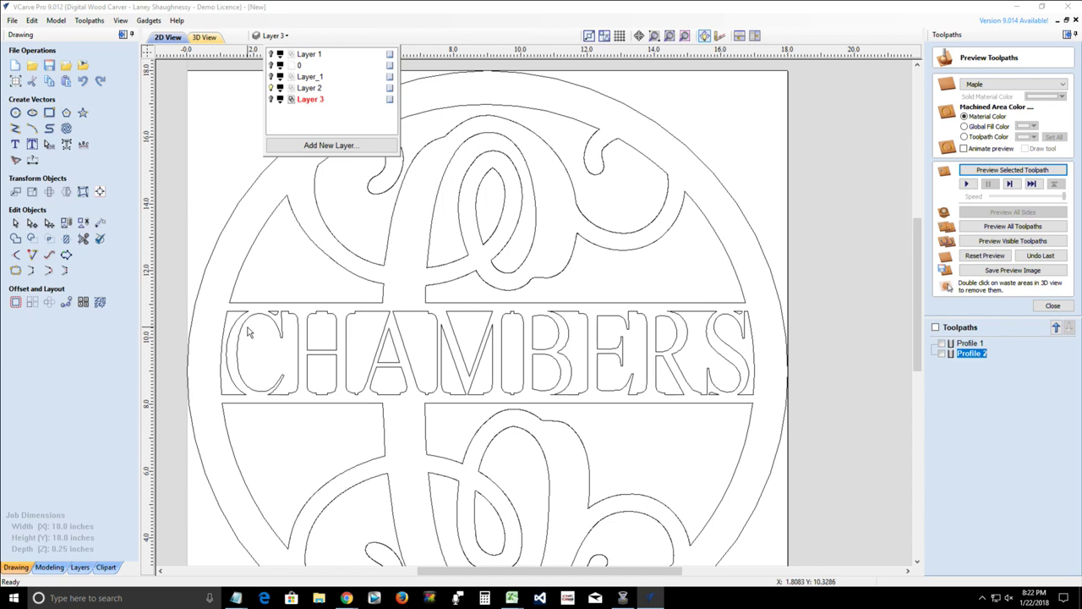
{"action": "left_click", "coordinate": [236, 149]}
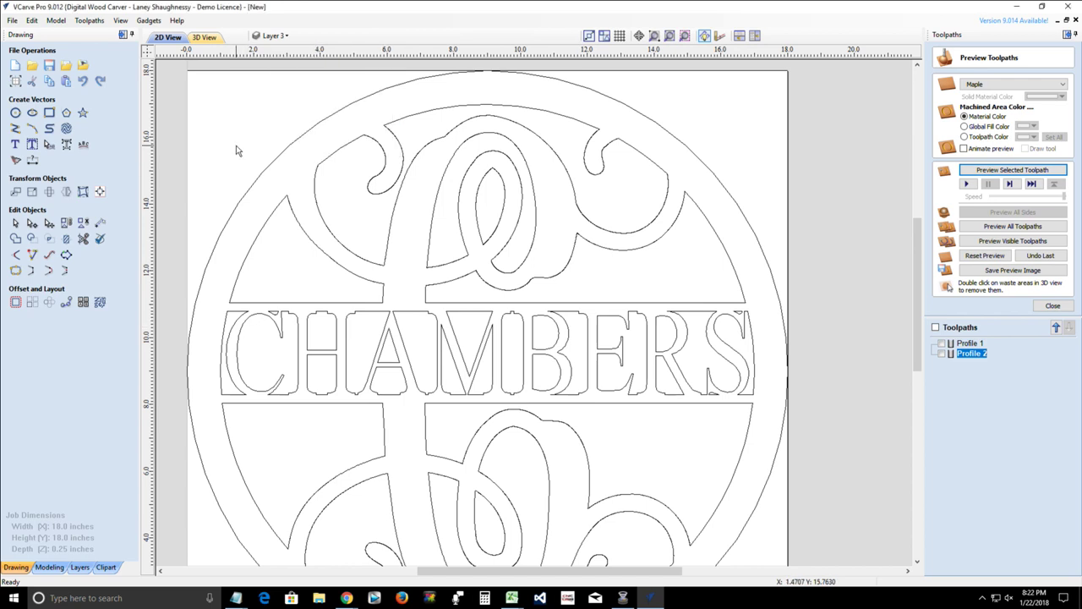
- Hide Layer 2, show Layer 3 again, and select the whole CHAMBERS banner
{"action": "left_click", "coordinate": [275, 36]}
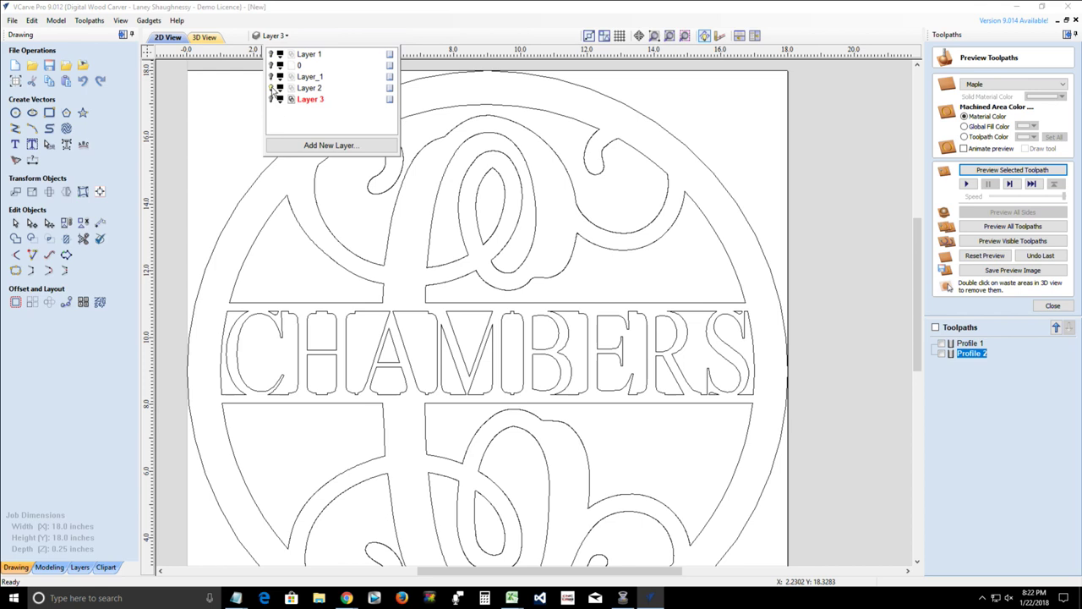
{"action": "left_click", "coordinate": [271, 88]}
{"action": "left_click", "coordinate": [271, 99]}
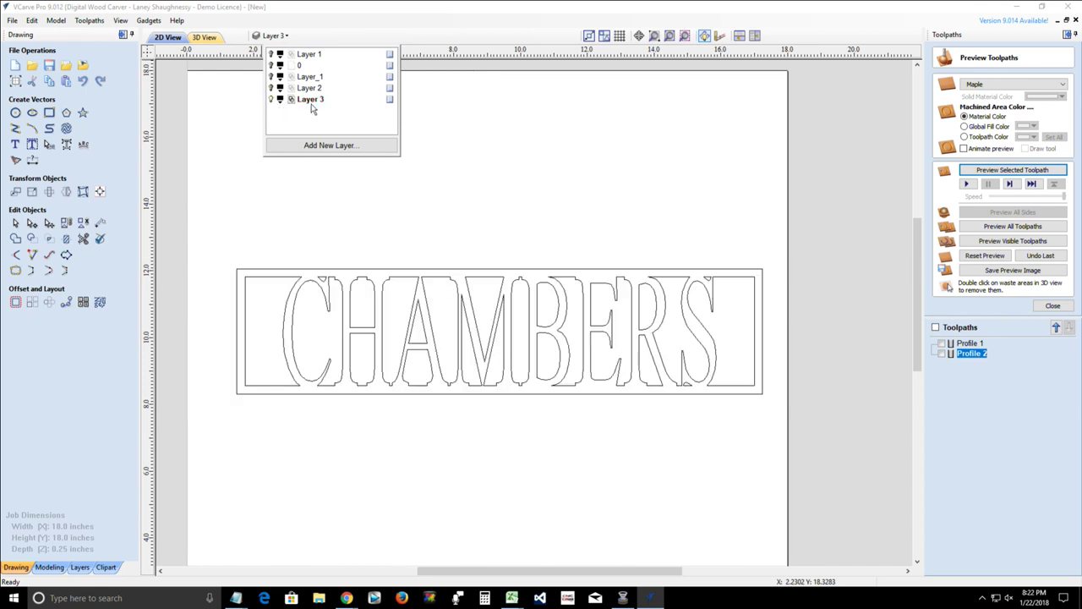
{"action": "left_click", "coordinate": [279, 218]}
{"action": "left_click_drag", "start_coordinate": [198, 247], "coordinate": [850, 463]}
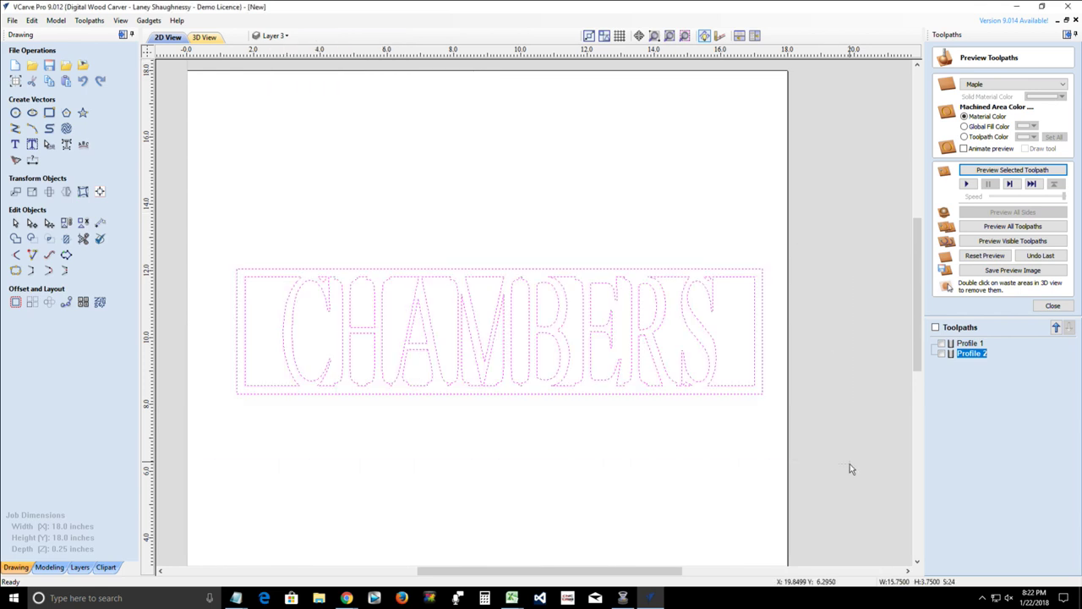
- Delete the selected CHAMBERS banner vectors, leaving the Layer 3 drawing sheet empty
{"action": "key", "text": "Delete"}
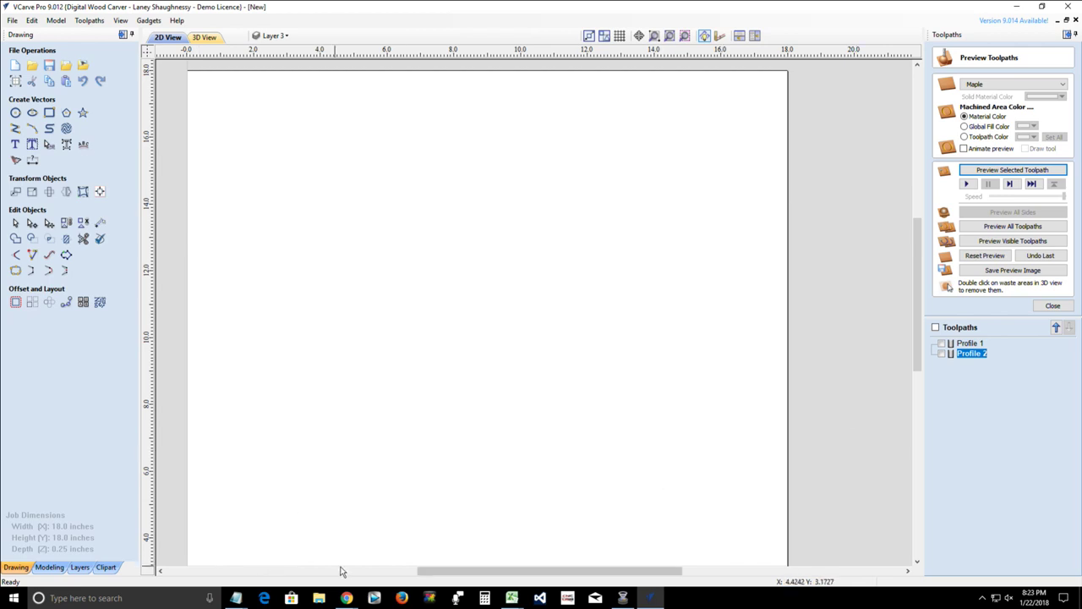
- Switch to Chrome and run a Google search for 'CNC Monogram' in a new tab
{"action": "mouse_move", "coordinate": [347, 598]}
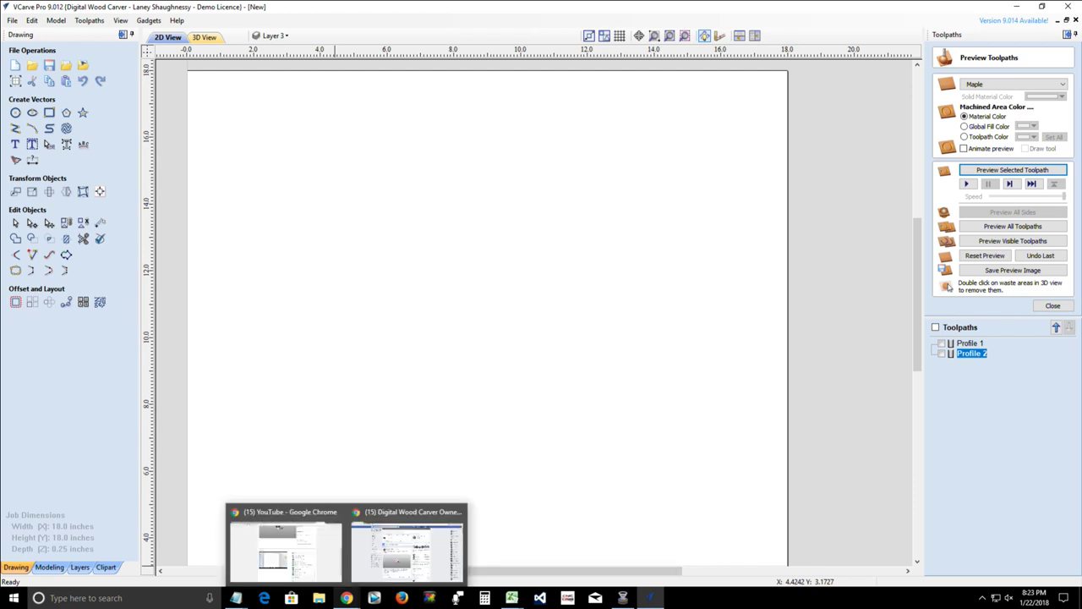
{"action": "left_click", "coordinate": [381, 513]}
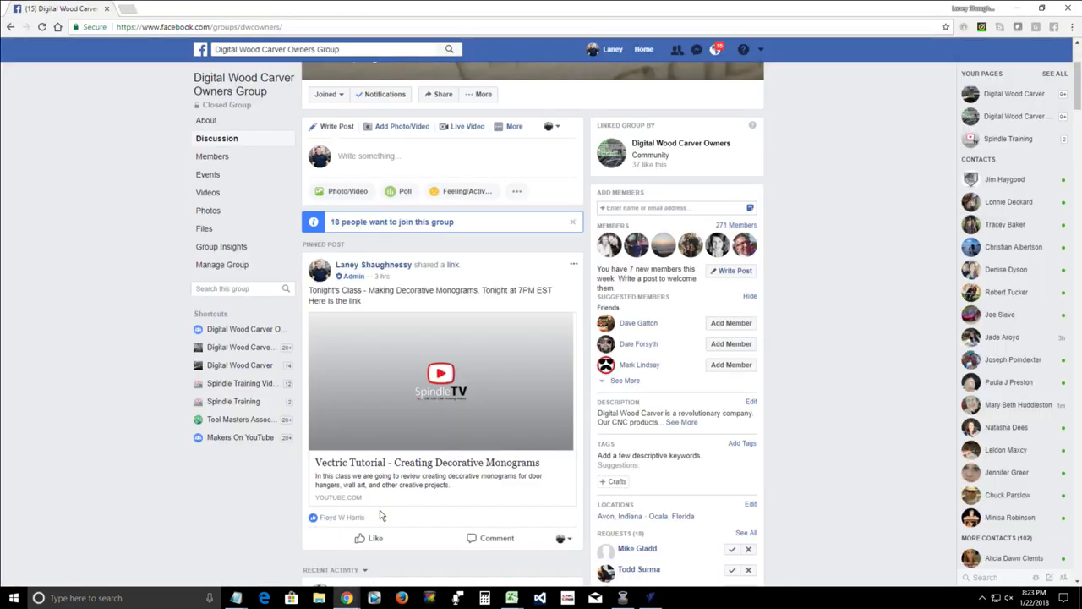
{"action": "left_click", "coordinate": [131, 10]}
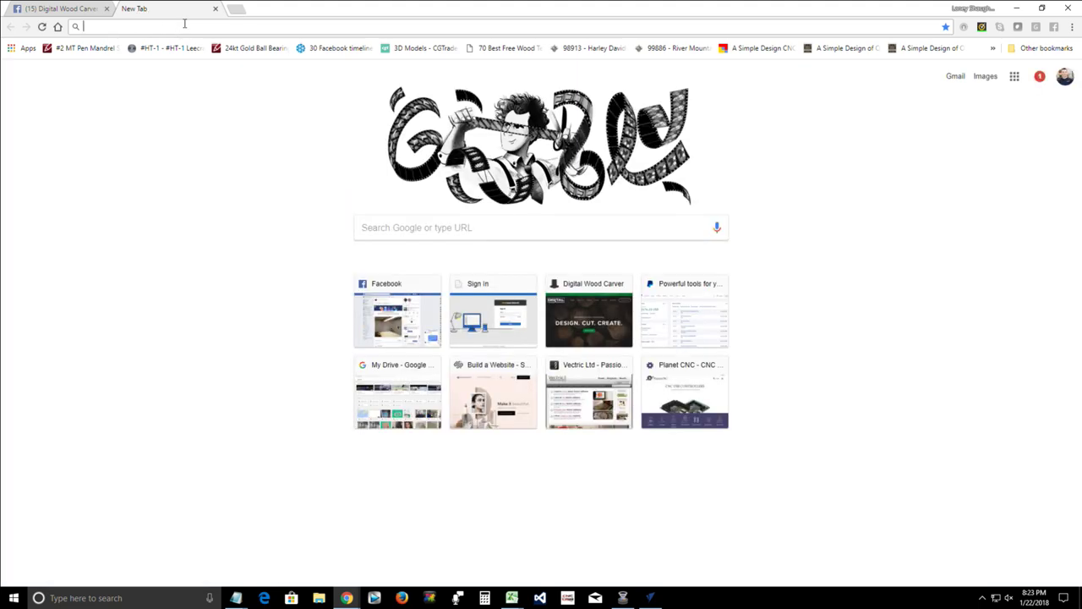
{"action": "type", "text": "Monogram"}
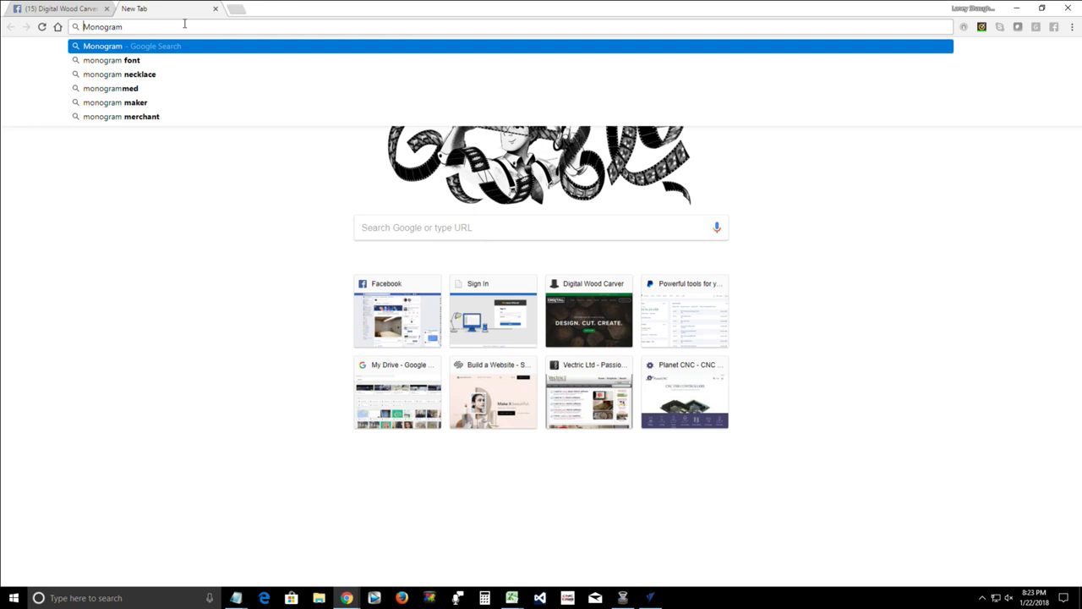
{"action": "type", "text": "CNC"}
{"action": "key", "text": "Return"}
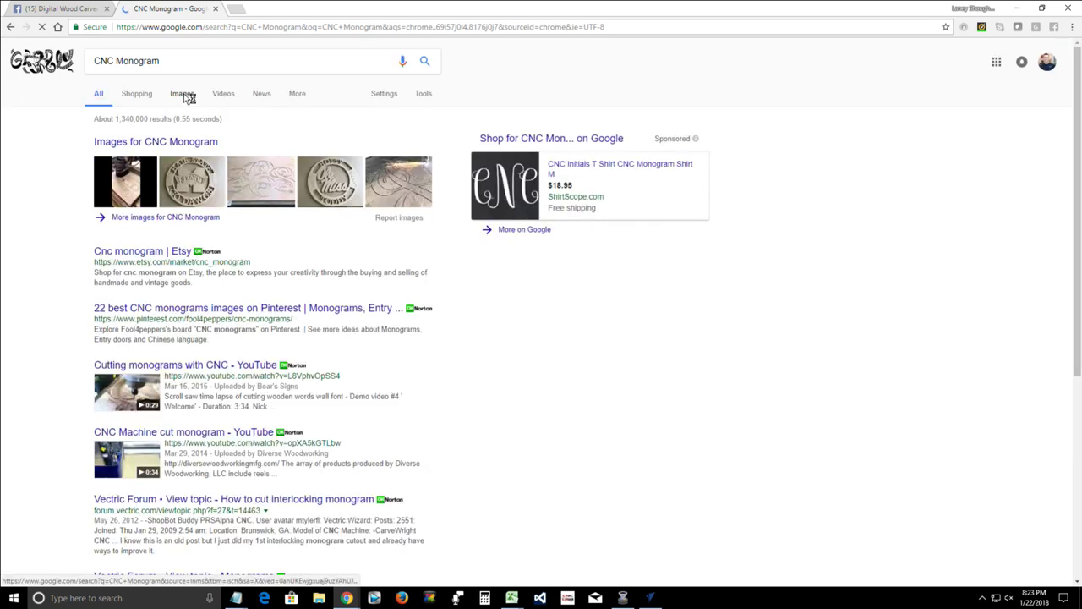
- Switch to image results and enlarge the circular family-name S monogram sign
{"action": "left_click", "coordinate": [184, 95]}
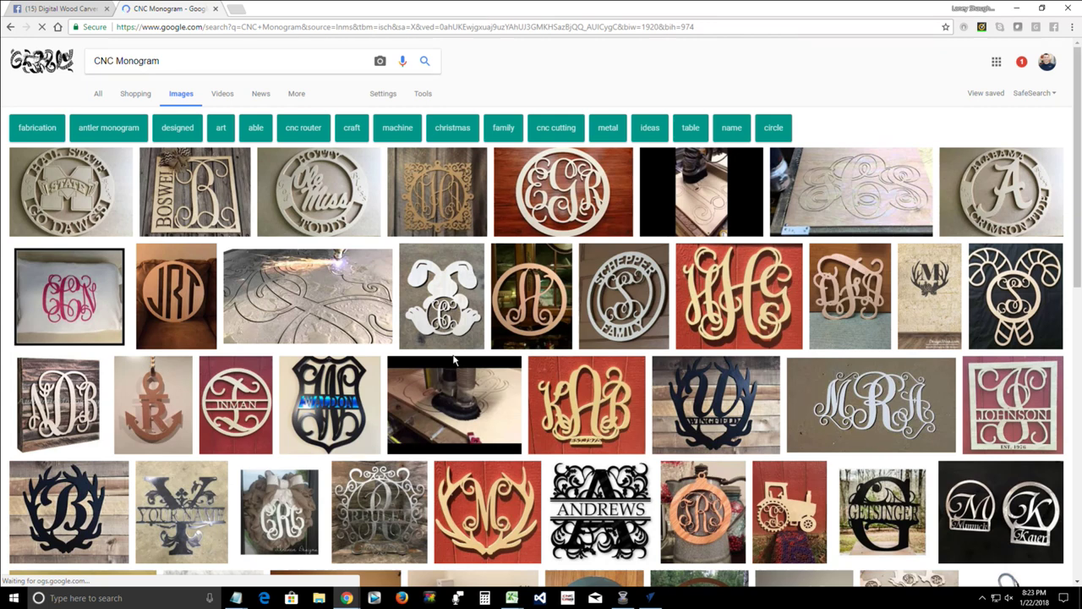
{"action": "left_click", "coordinate": [645, 268]}
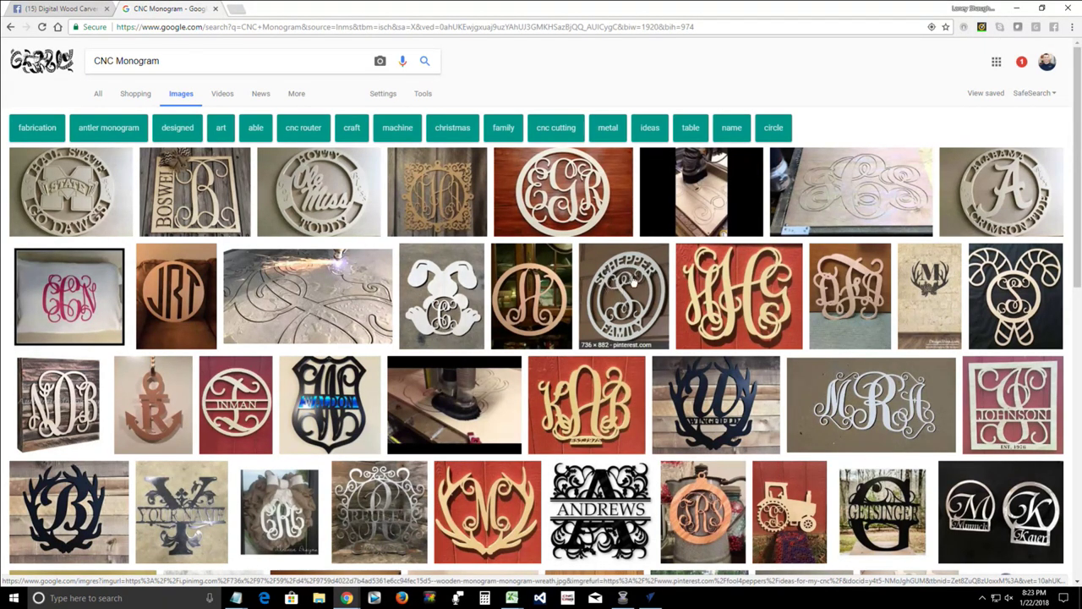
{"action": "left_click", "coordinate": [624, 279]}
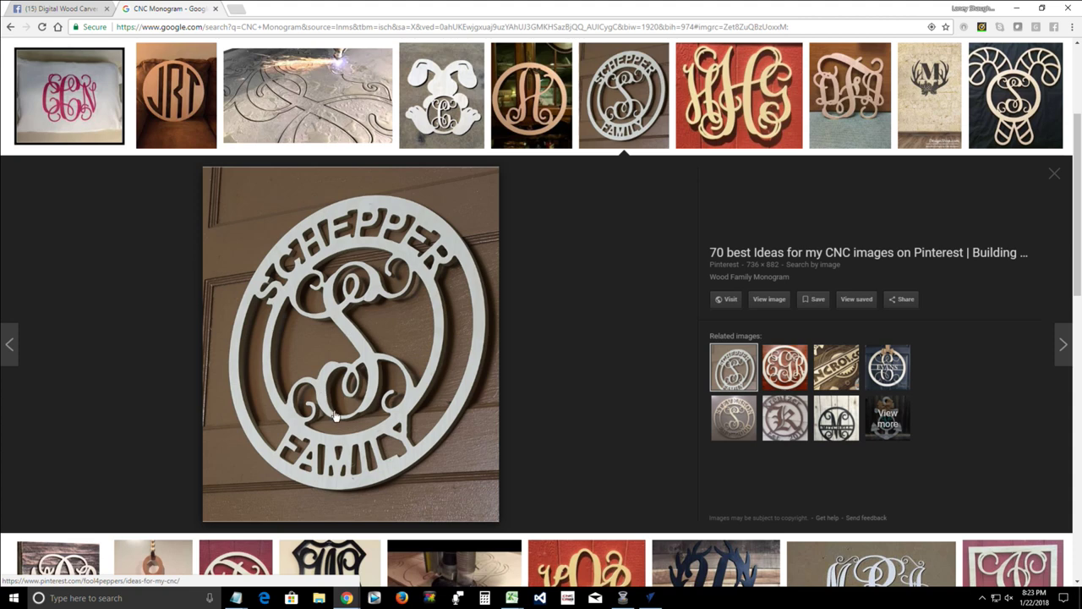
- Browse the black circle, wreath-style S and rusty metal K monograms, then close the preview
{"action": "left_click", "coordinate": [844, 425]}
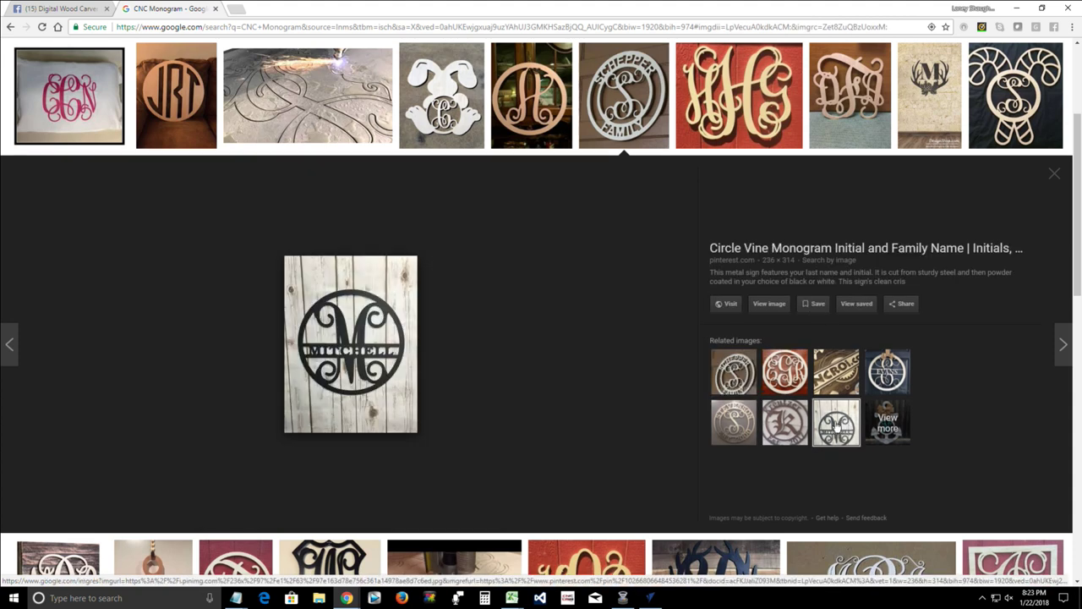
{"action": "left_click", "coordinate": [874, 385]}
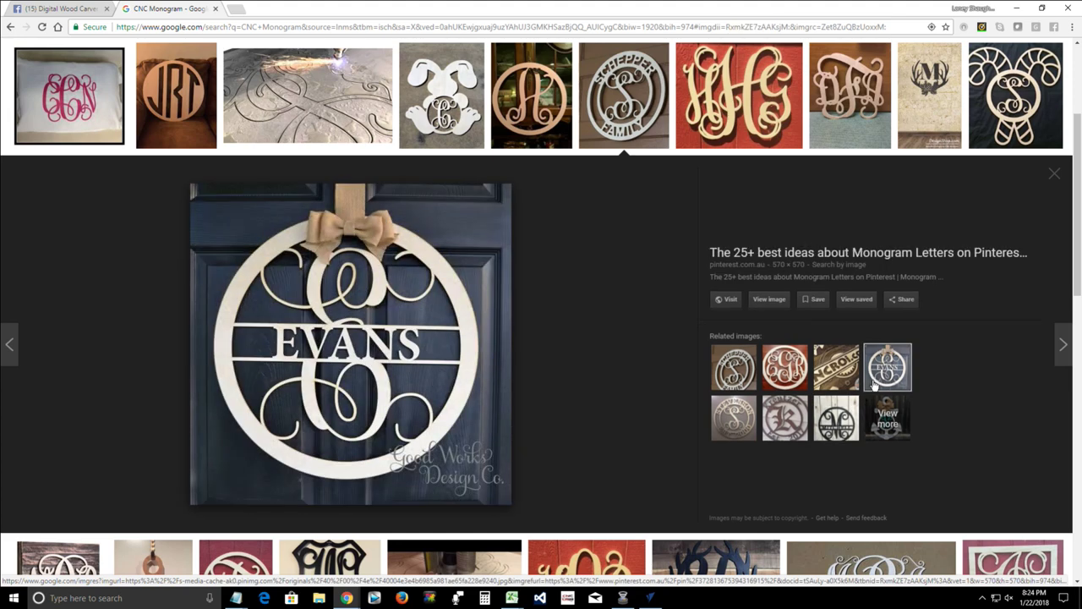
{"action": "left_click", "coordinate": [784, 417]}
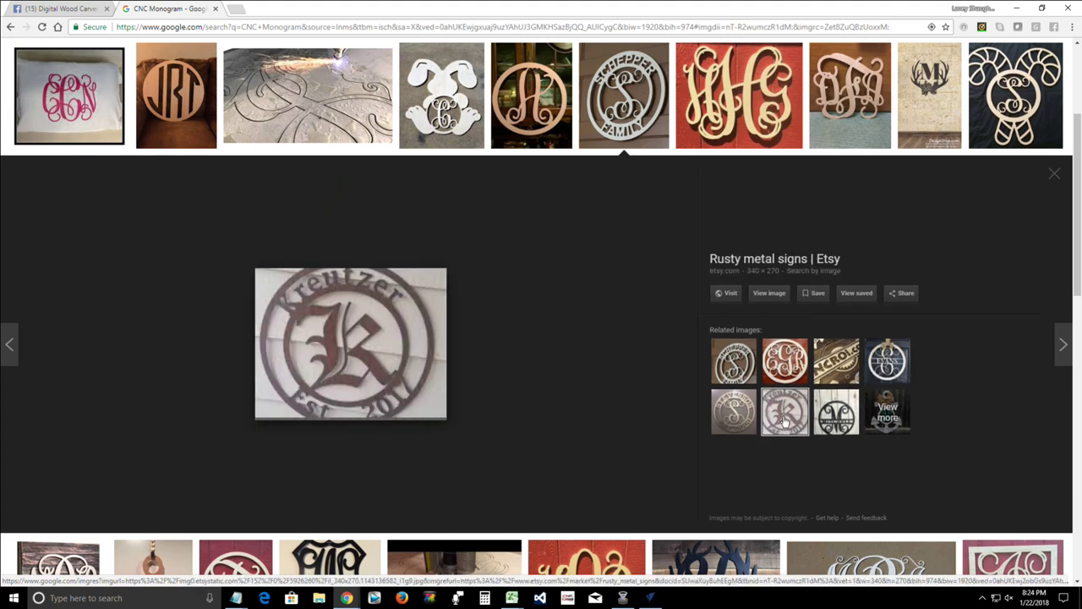
{"action": "left_click", "coordinate": [1054, 175]}
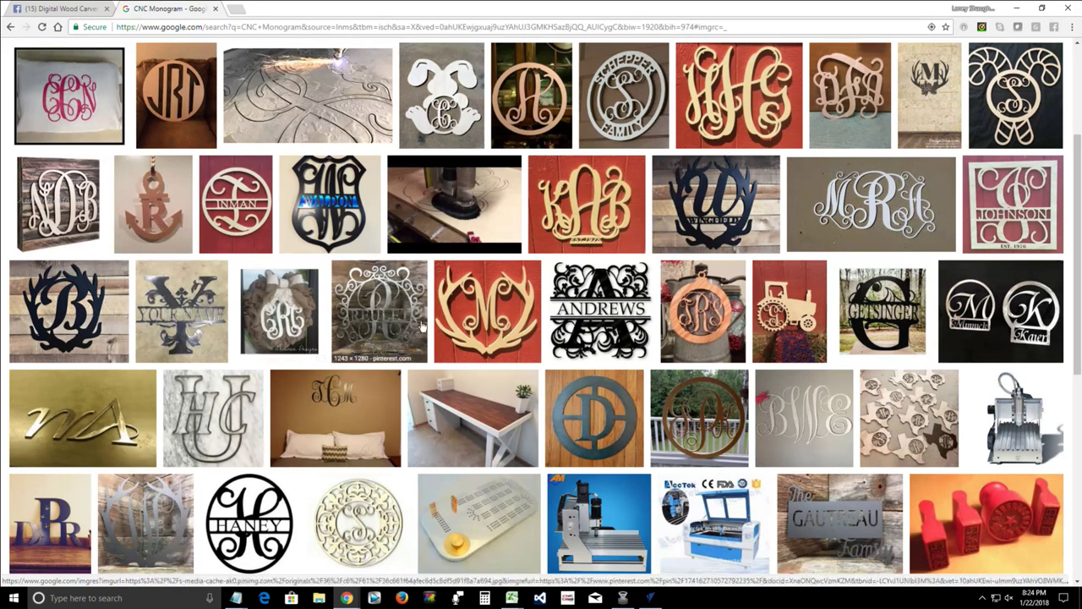
{"action": "scroll", "coordinate": [398, 315], "scroll_direction": "up", "scroll_amount": 4}
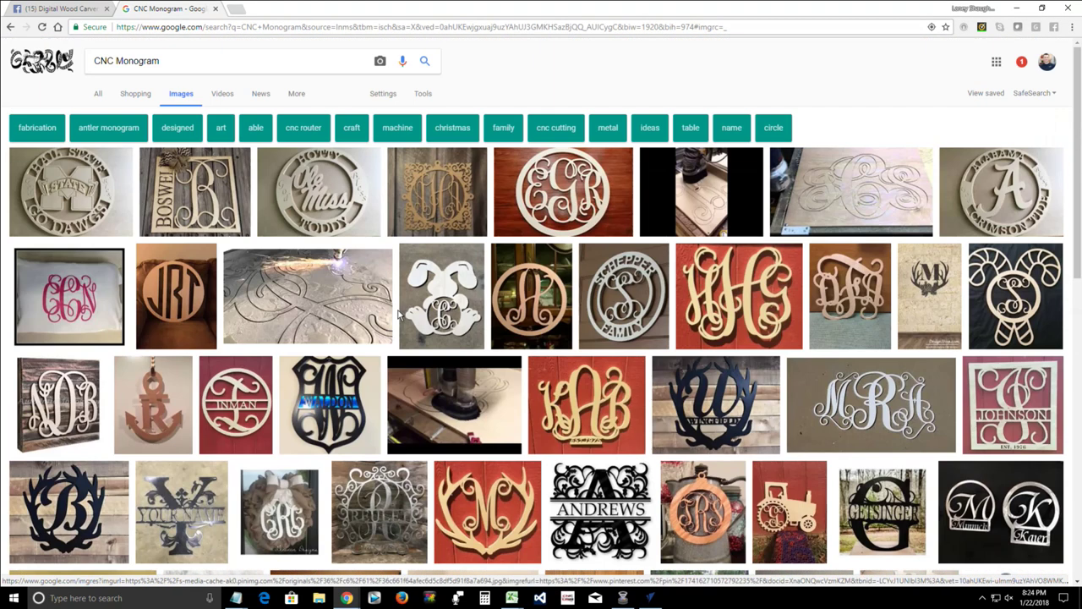
{"action": "left_click", "coordinate": [286, 191]}
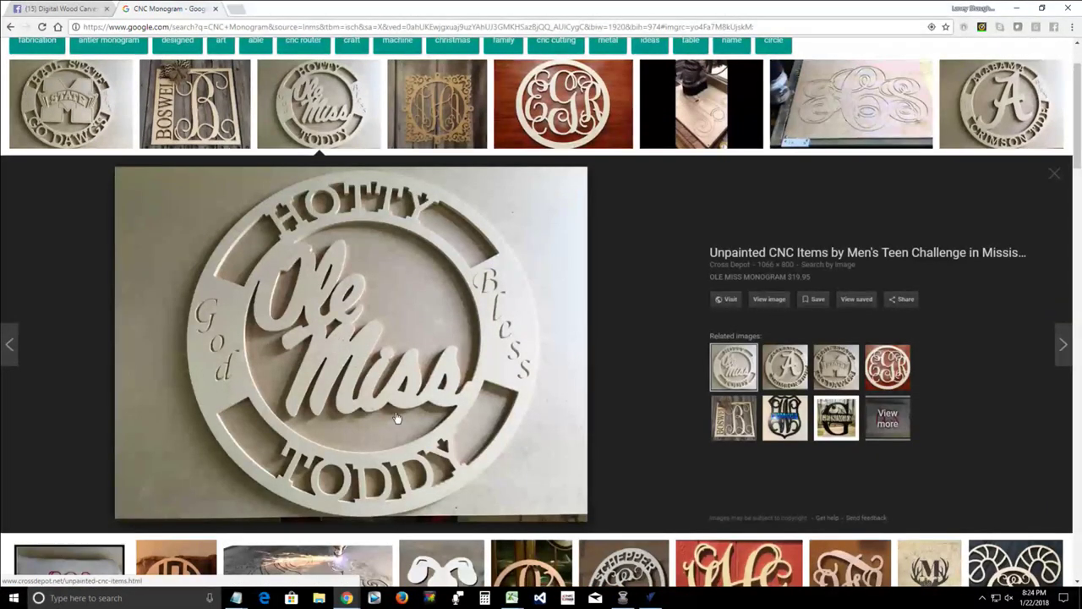
{"action": "left_click", "coordinate": [734, 423]}
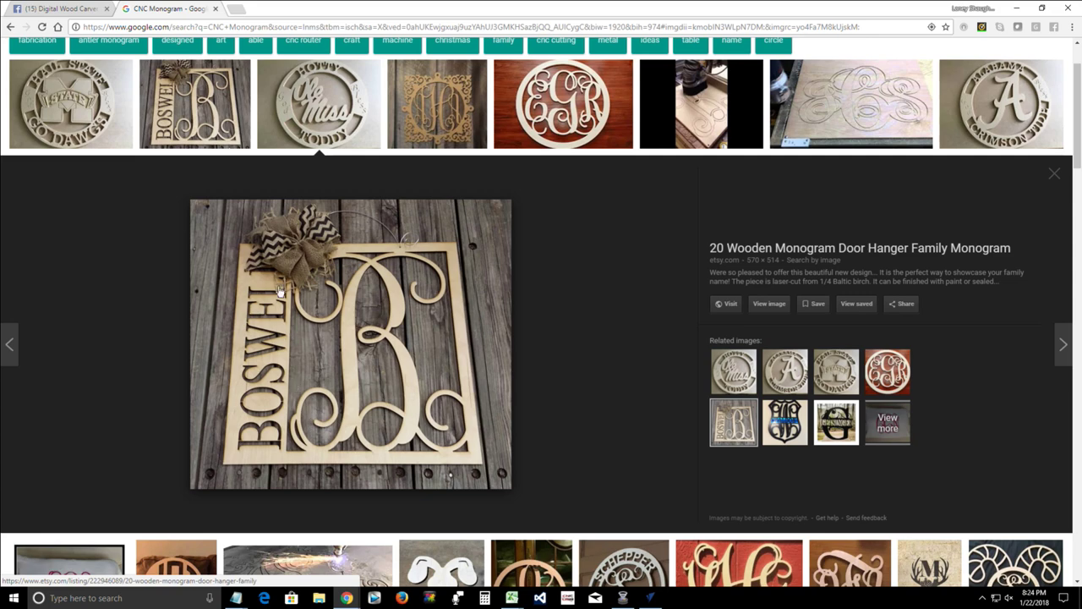
{"action": "left_click", "coordinate": [1054, 178]}
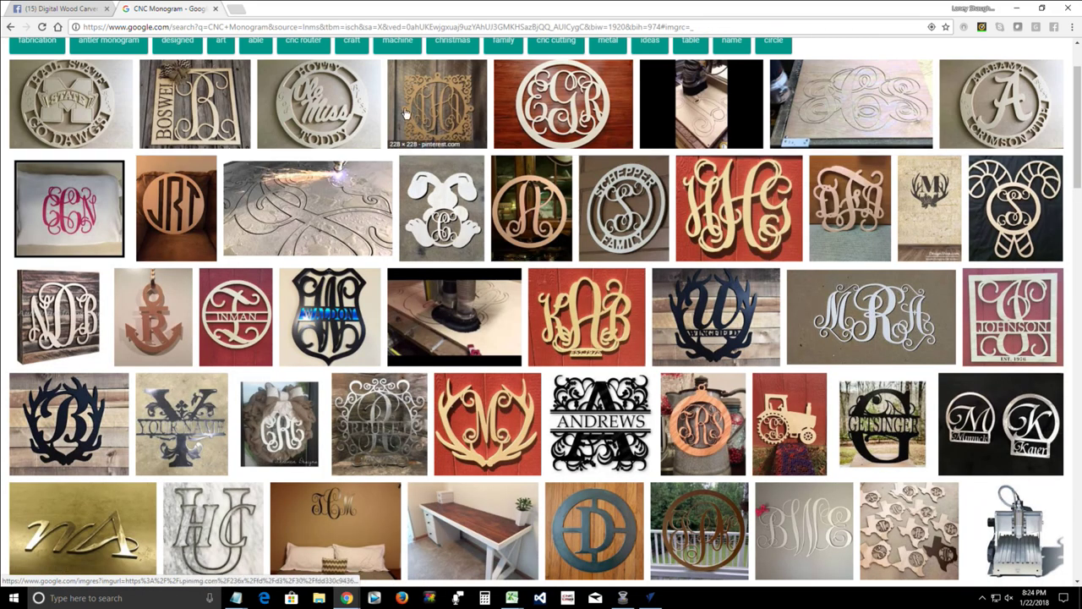
{"action": "left_click", "coordinate": [406, 114]}
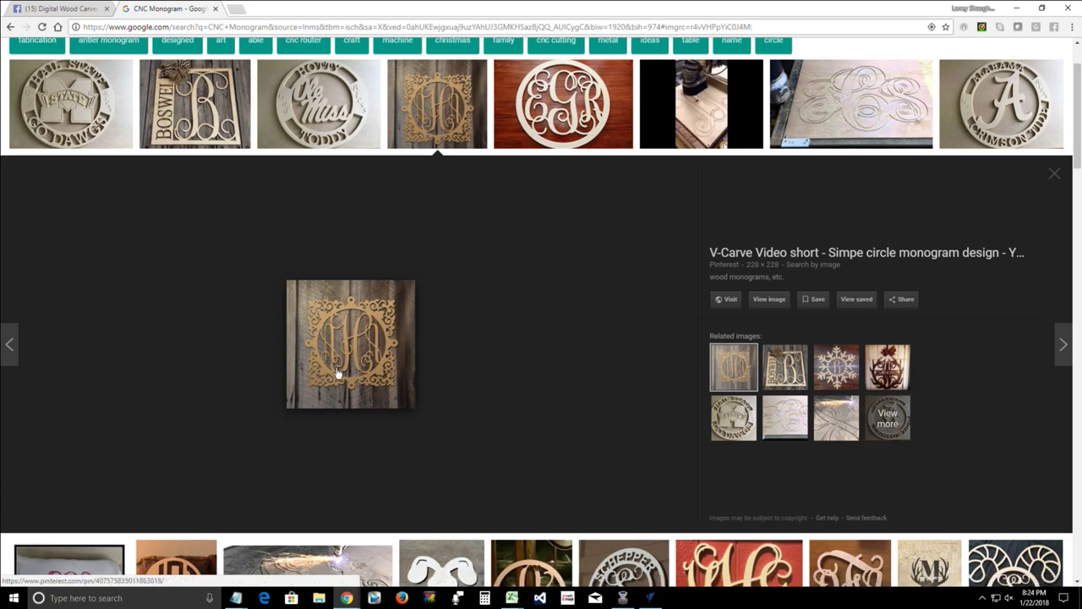
{"action": "scroll", "coordinate": [322, 339], "scroll_direction": "up", "scroll_amount": 3}
{"action": "scroll", "coordinate": [335, 359], "scroll_direction": "down", "scroll_amount": 5}
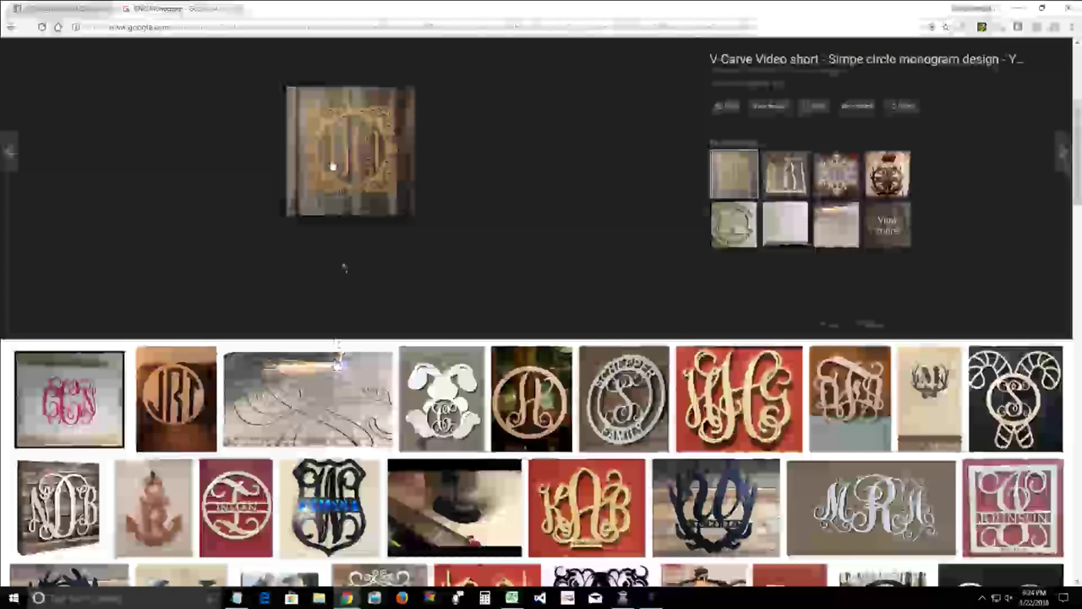
{"action": "left_click", "coordinate": [833, 175]}
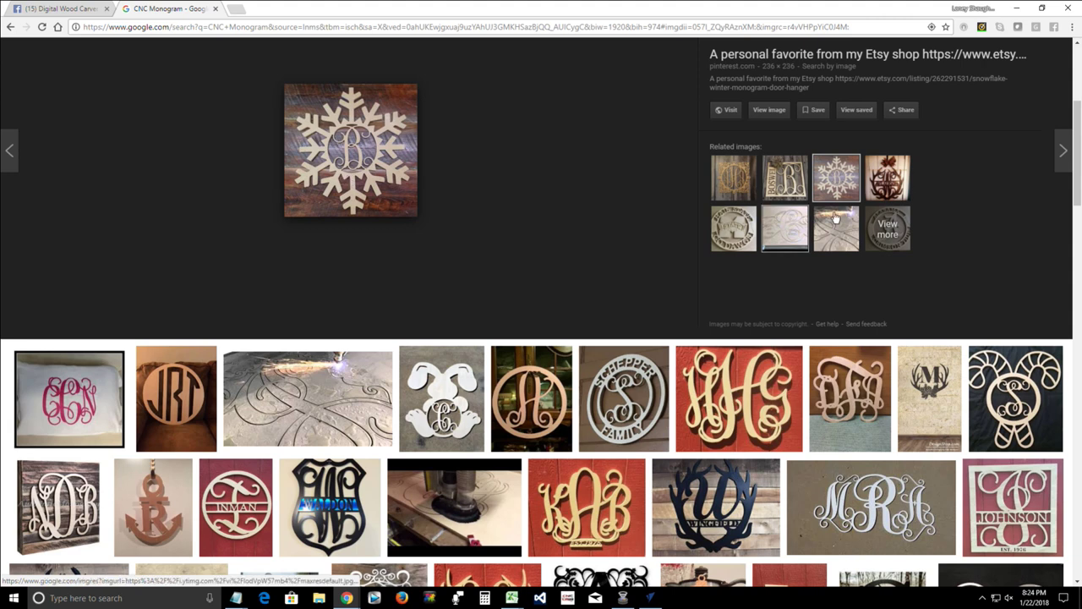
{"action": "left_click", "coordinate": [879, 182]}
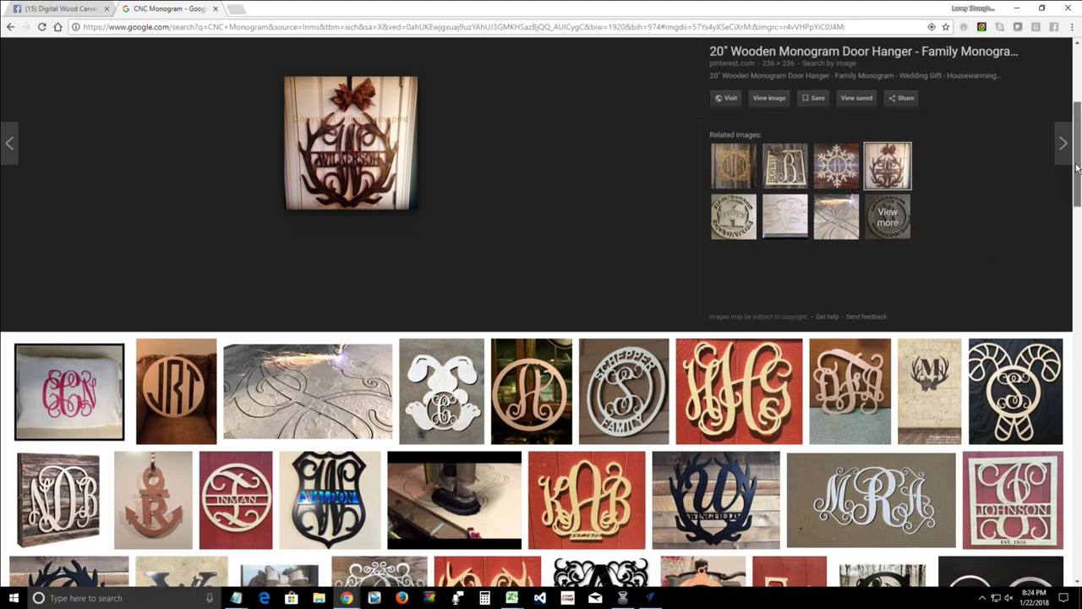
{"action": "left_click_drag", "start_coordinate": [1074, 159], "coordinate": [1079, 224]}
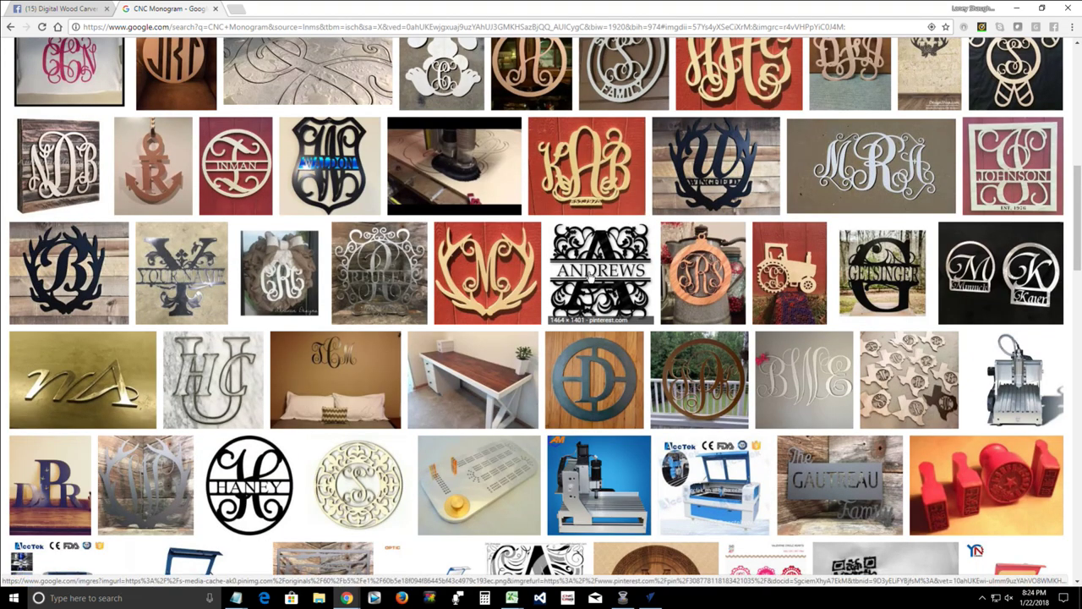
- Preview the ornate scrollwork split monogram and the split A and V name-bar monograms
{"action": "left_click", "coordinate": [368, 292]}
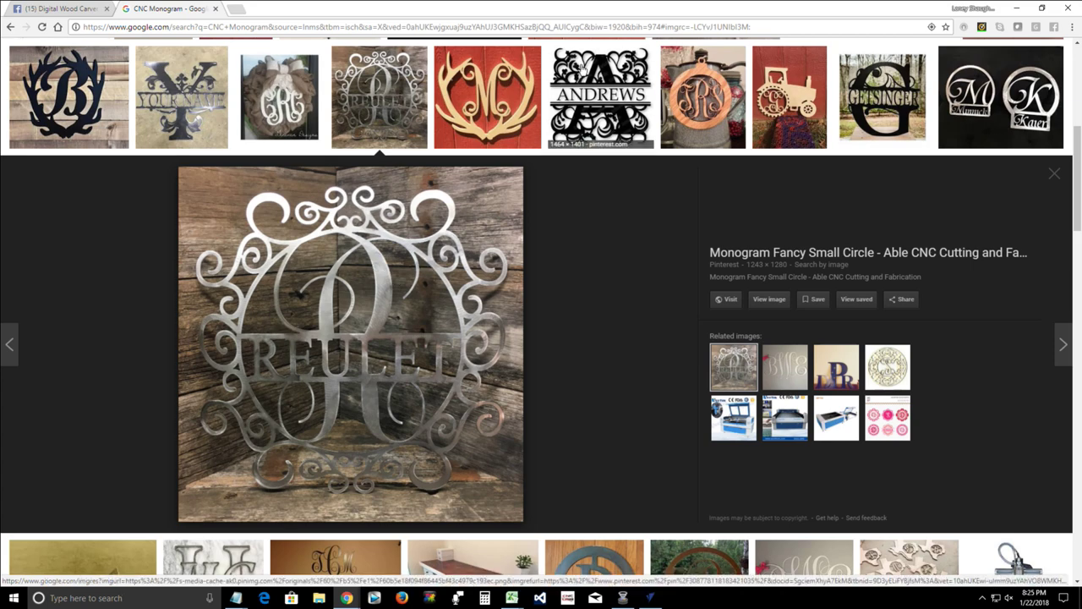
{"action": "left_click", "coordinate": [588, 93]}
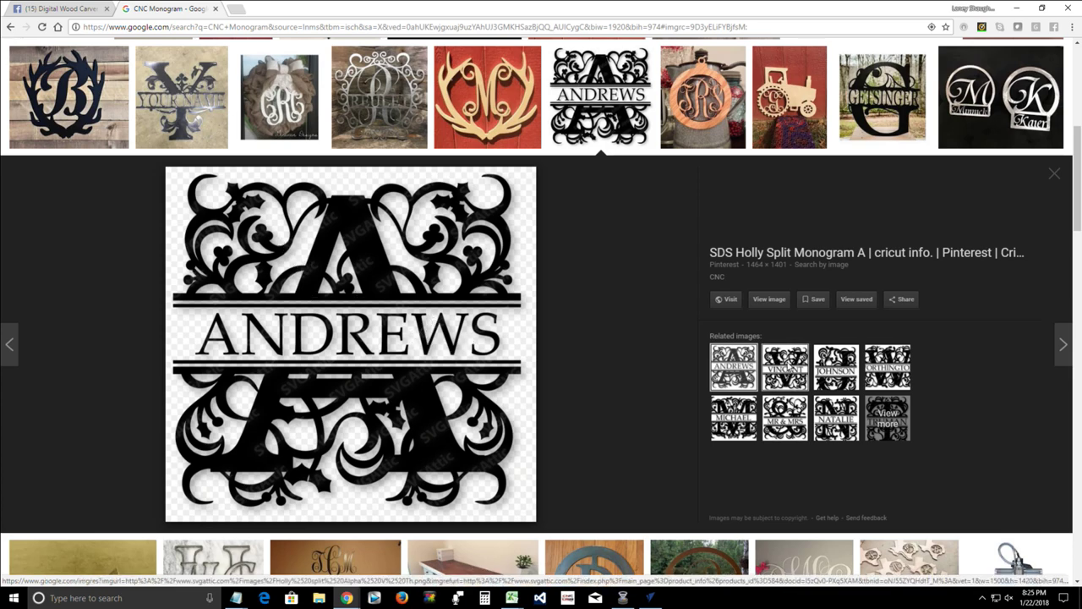
{"action": "left_click", "coordinate": [786, 367]}
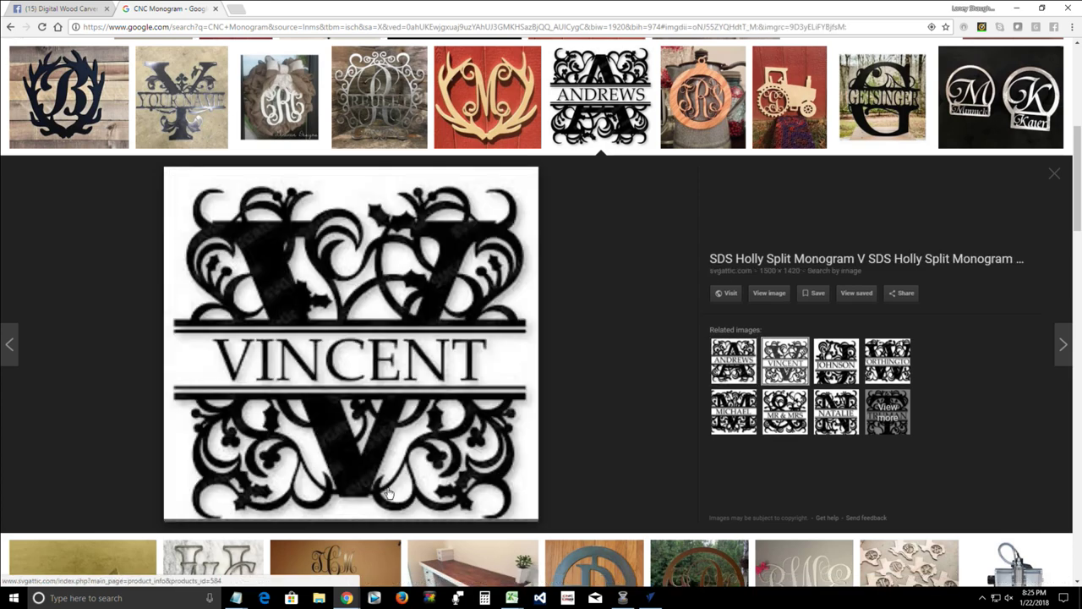
{"action": "left_click", "coordinate": [1049, 180]}
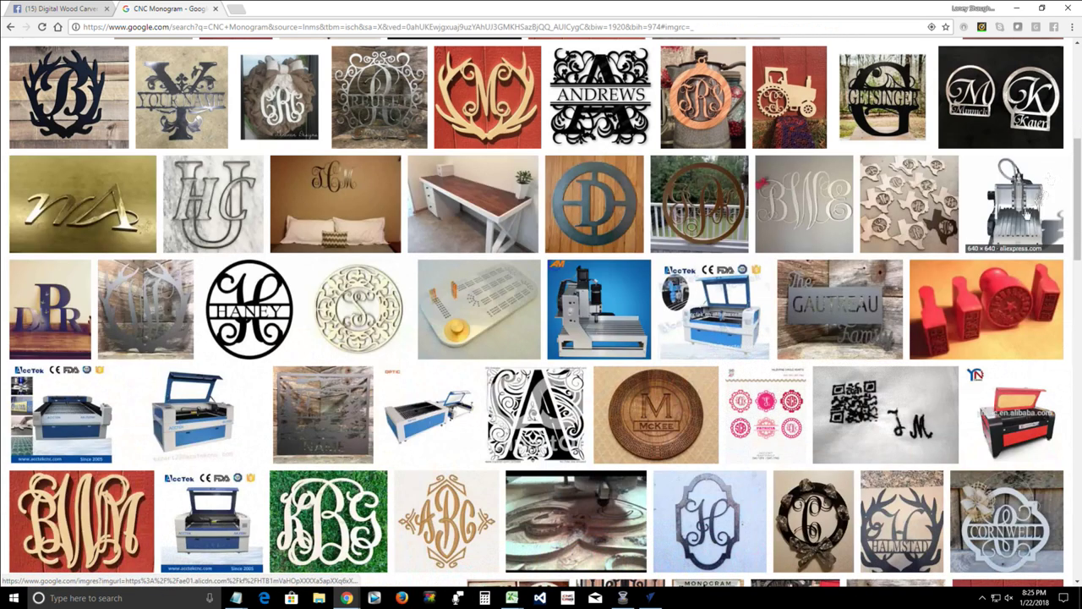
- Preview the two-circle initial signs and the oval farm sign, then the tractor-shaped monogram
{"action": "left_click", "coordinate": [964, 126]}
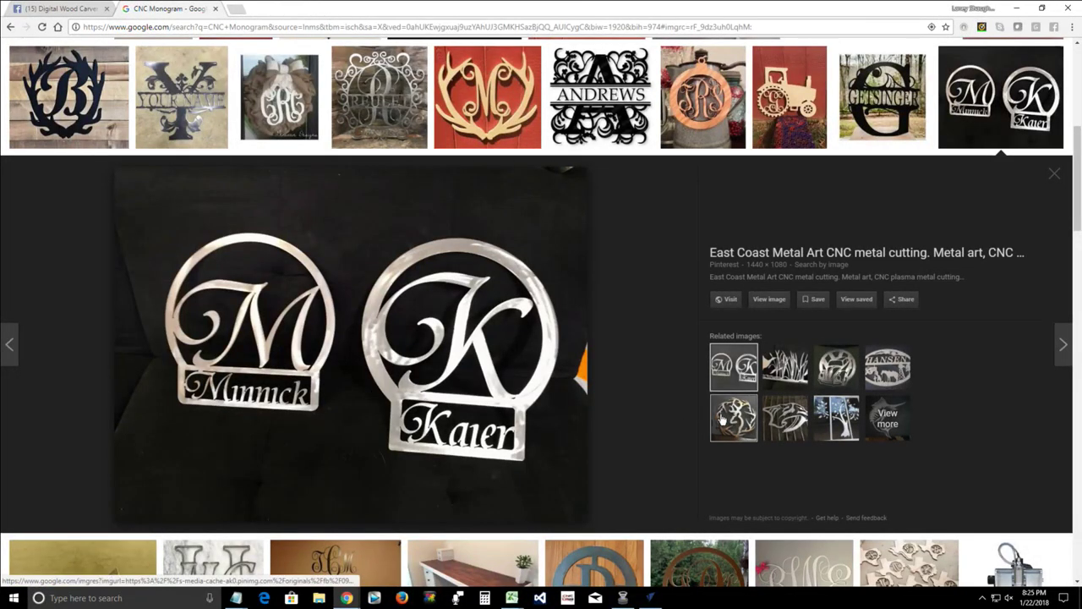
{"action": "left_click", "coordinate": [899, 370]}
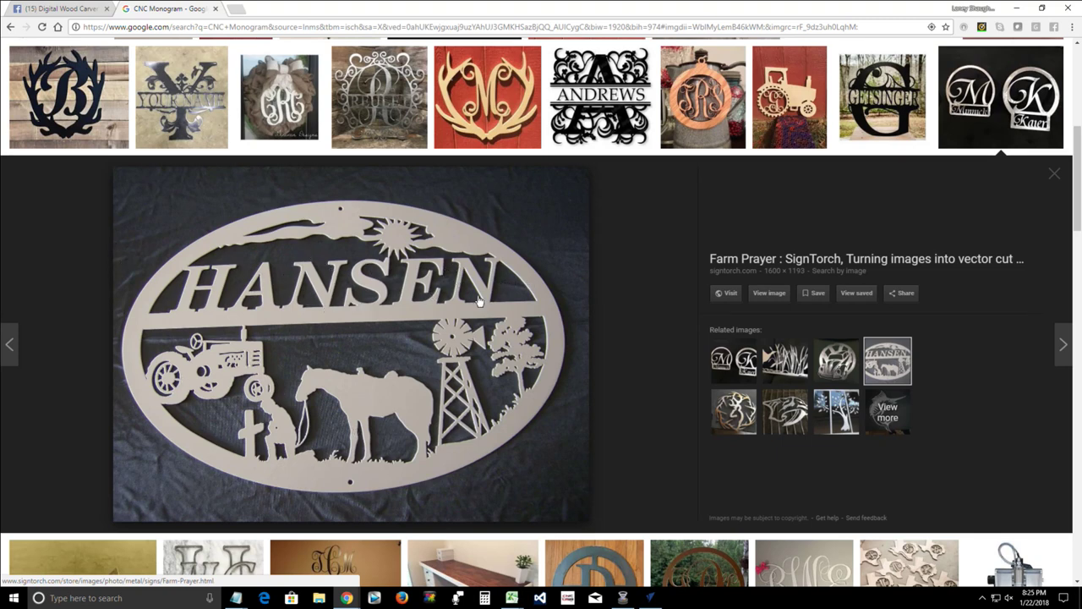
{"action": "left_click", "coordinate": [1048, 173]}
{"action": "left_click", "coordinate": [789, 97]}
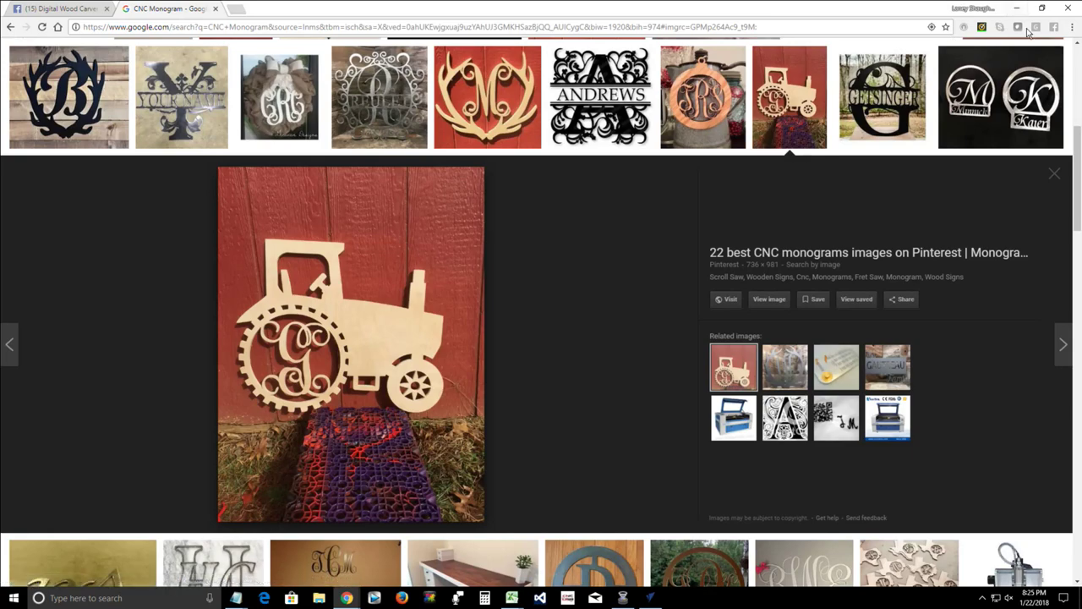
{"action": "scroll", "coordinate": [166, 171], "scroll_direction": "up", "scroll_amount": 3}
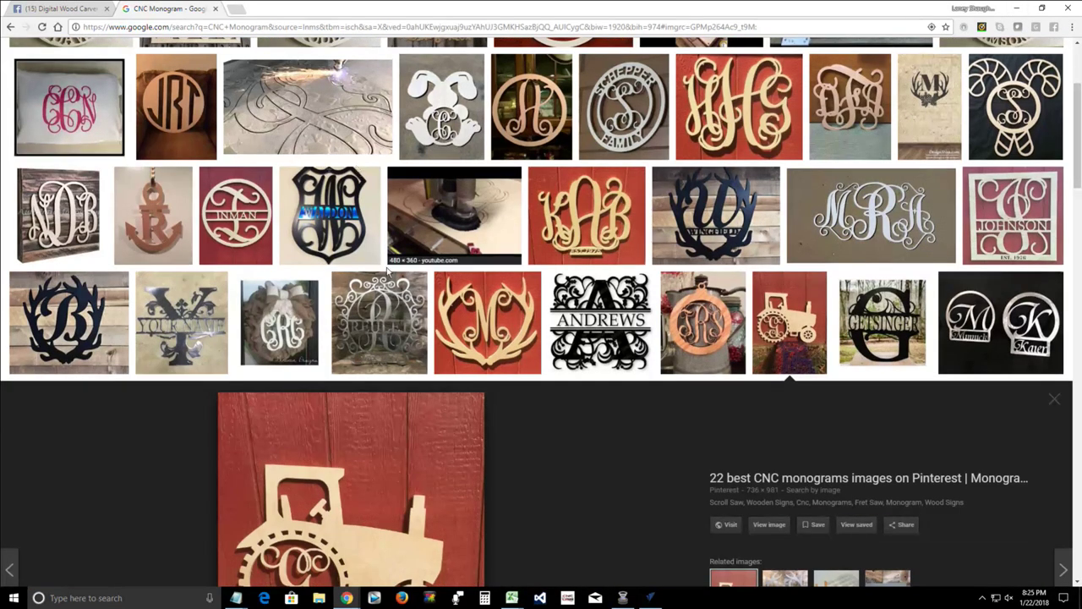
- Preview the police-badge monogram sign and a related image, then close the preview
{"action": "left_click", "coordinate": [326, 226]}
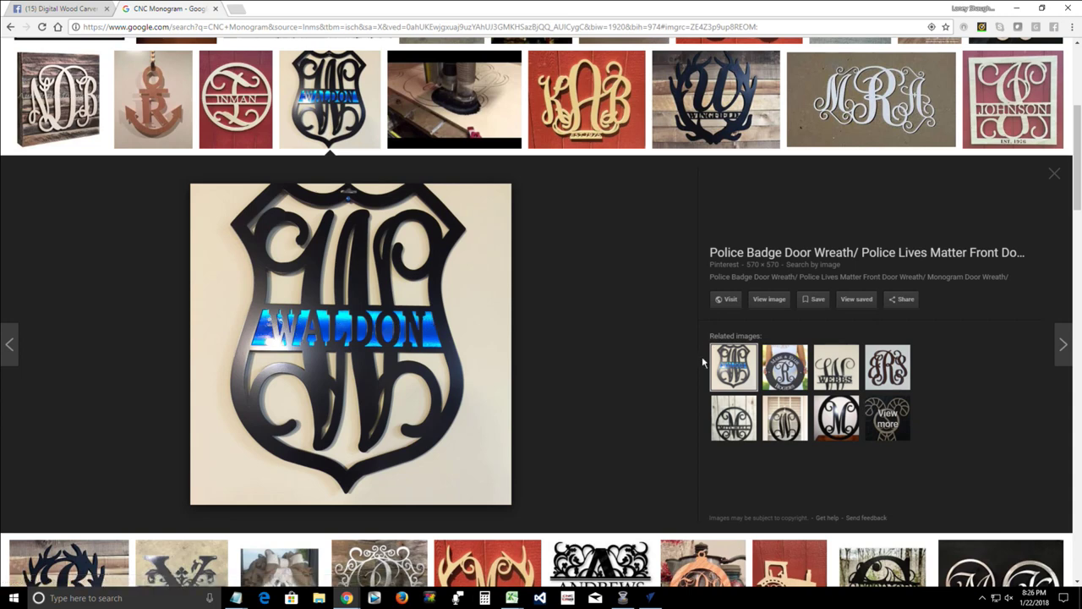
{"action": "left_click", "coordinate": [785, 367]}
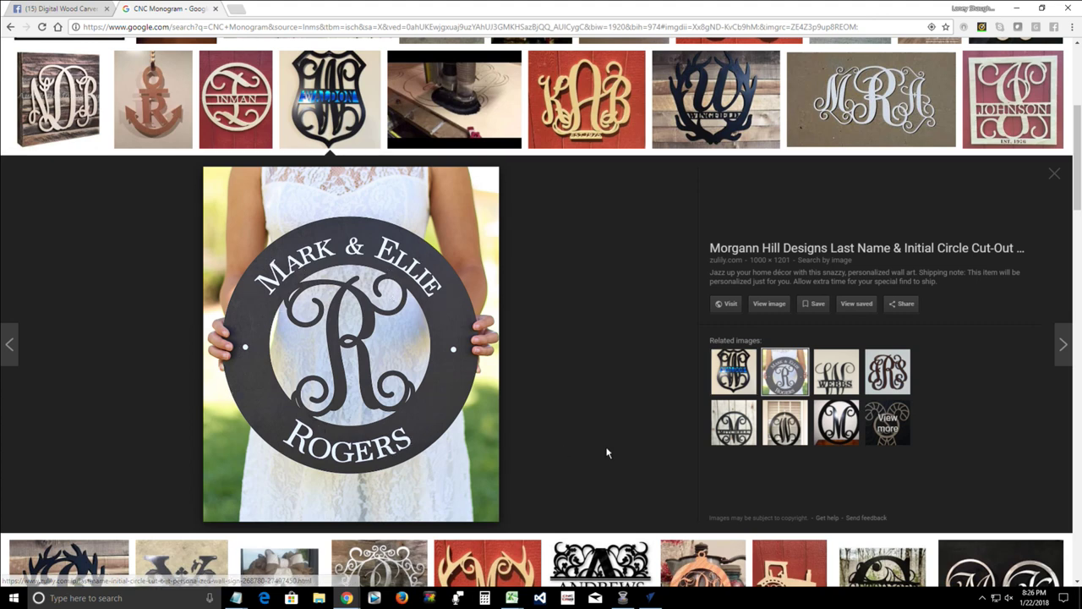
{"action": "left_click", "coordinate": [1049, 175]}
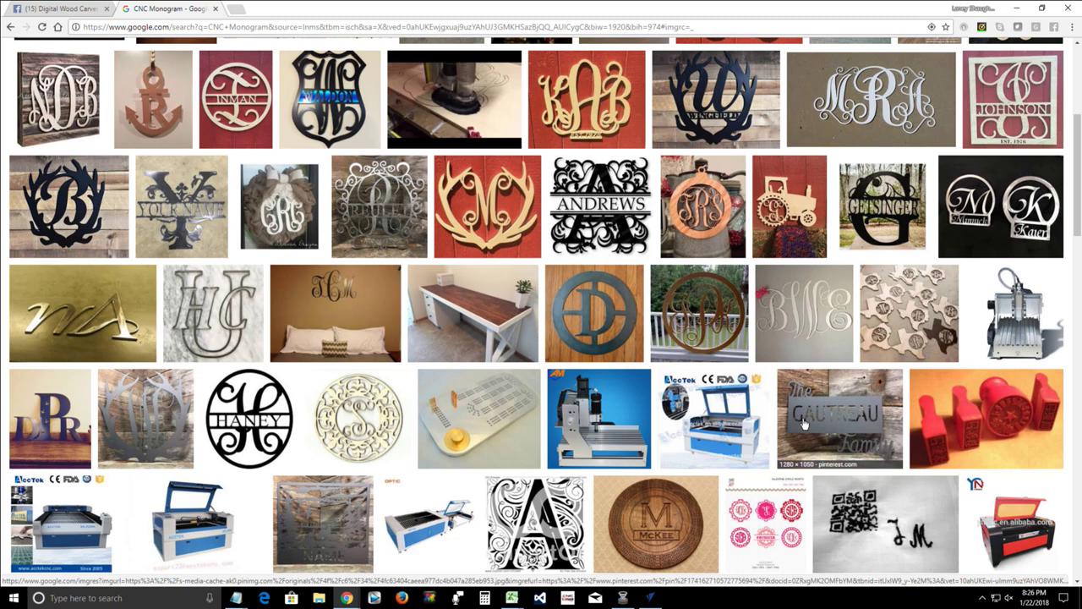
- Look through the GAUTREAU, CORNWELL door hanger and KBG triple monogram previews
{"action": "left_click", "coordinate": [841, 414]}
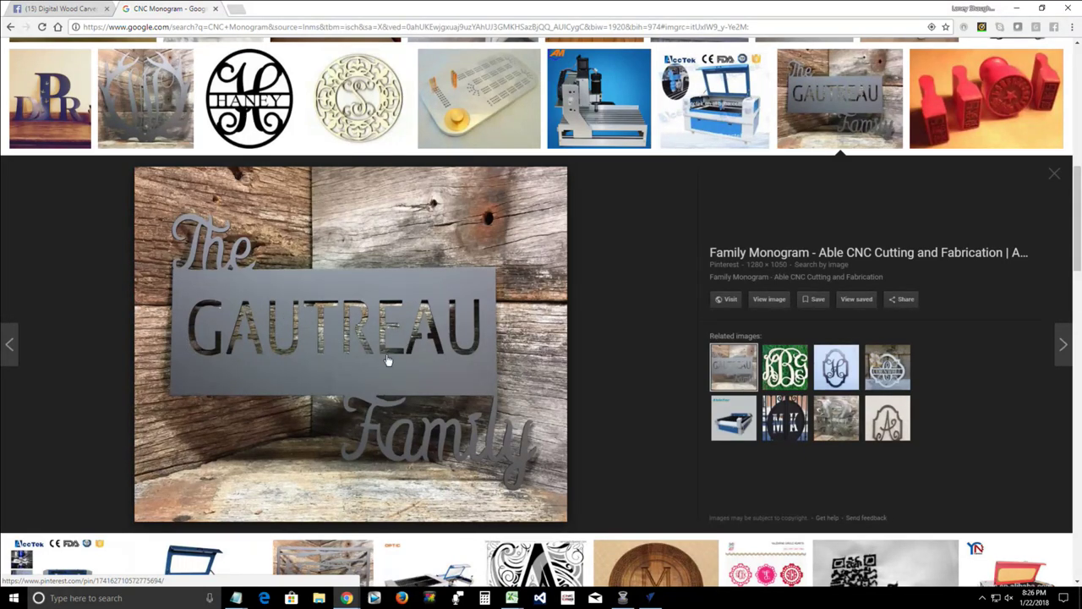
{"action": "left_click", "coordinate": [889, 372]}
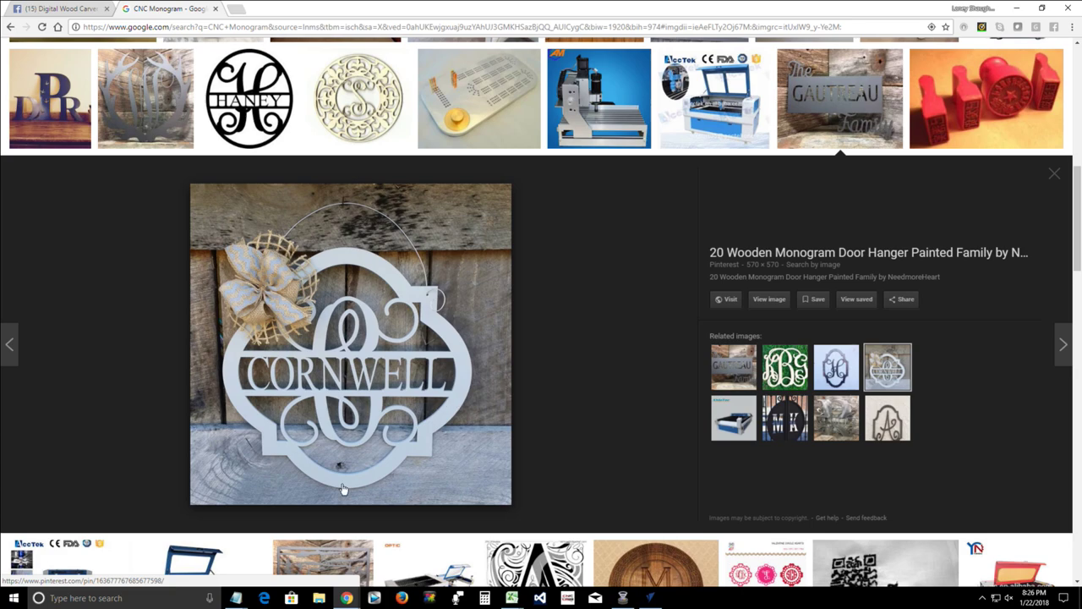
{"action": "left_click", "coordinate": [773, 378]}
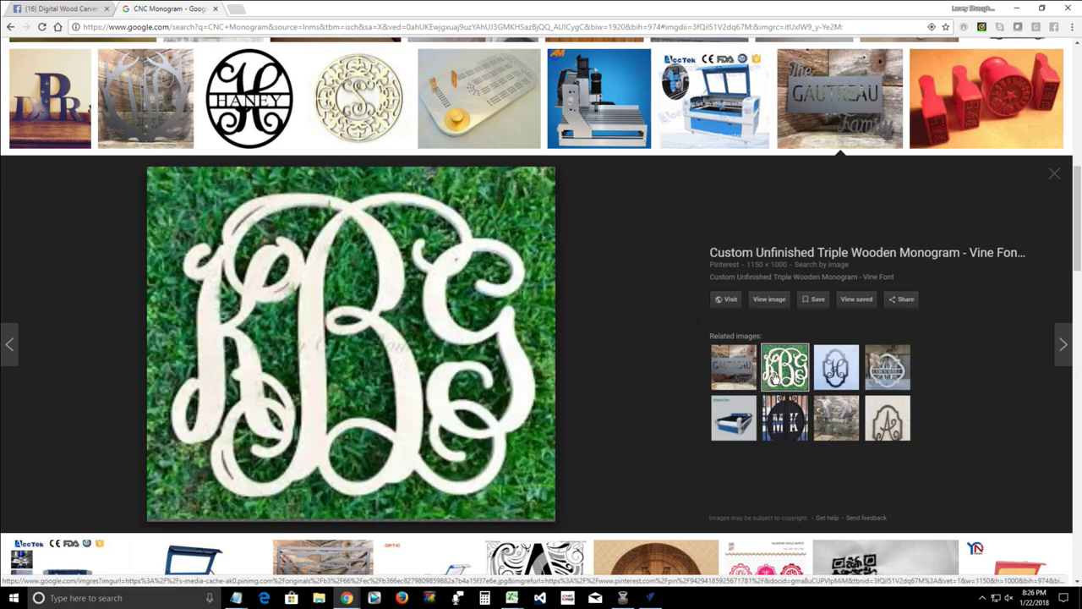
{"action": "left_click", "coordinate": [1051, 179]}
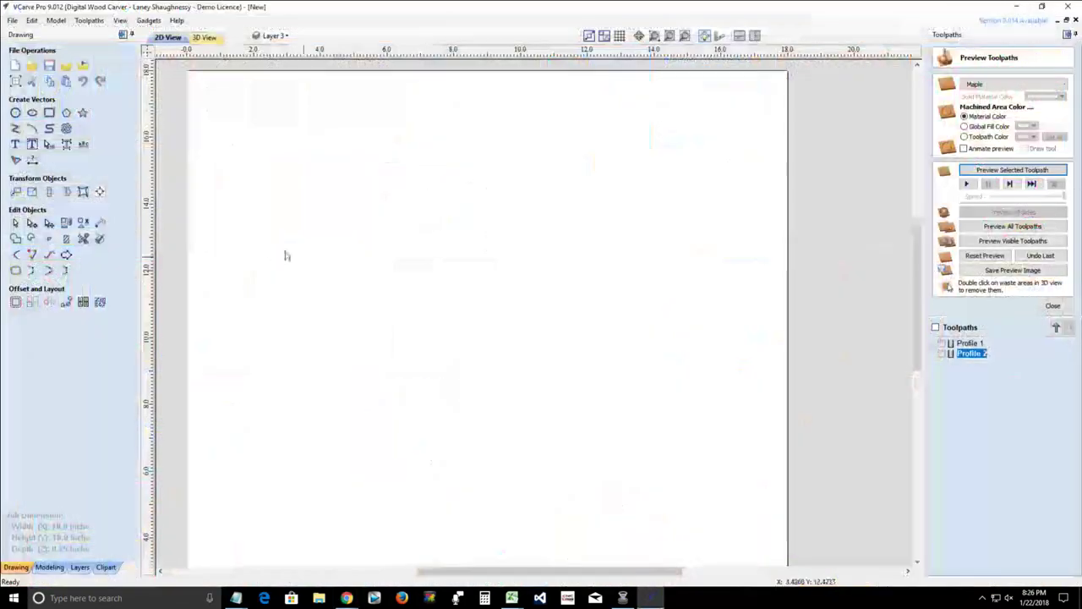
{"action": "left_click", "coordinate": [12, 20]}
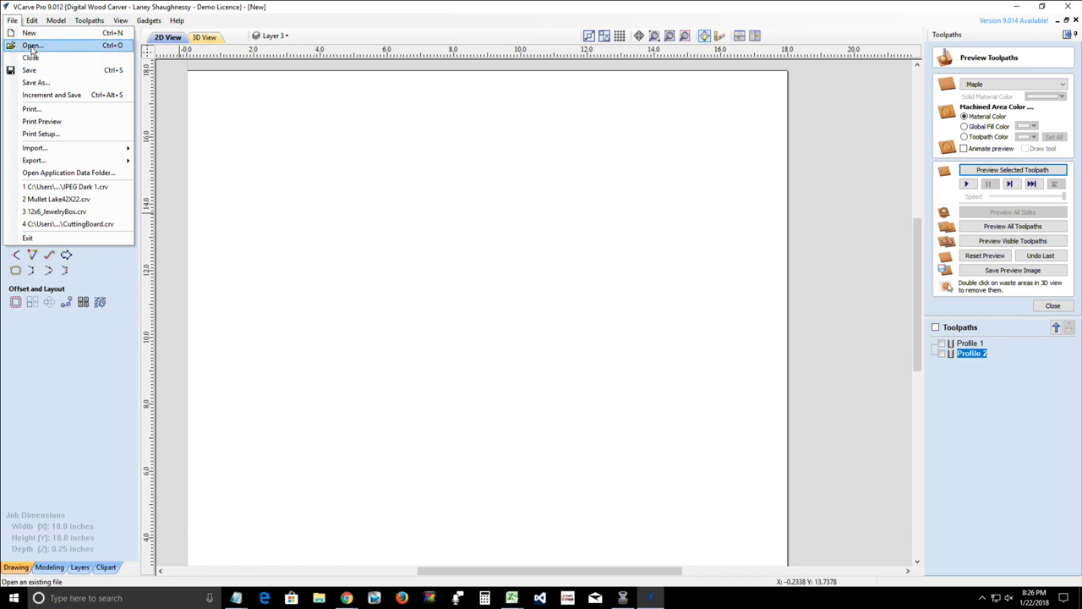
{"action": "left_click", "coordinate": [31, 47]}
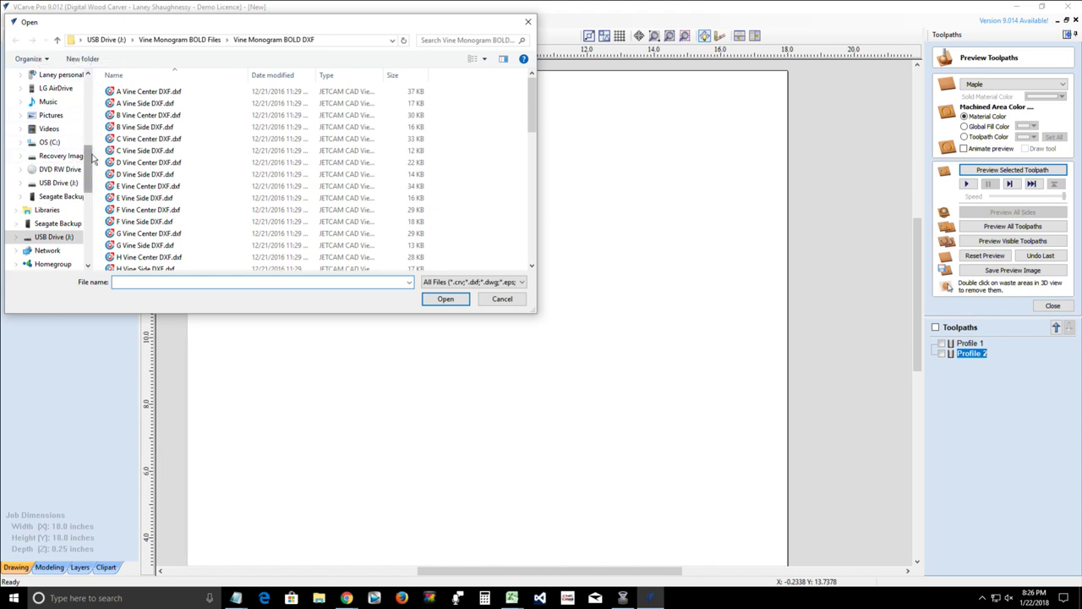
{"action": "left_click_drag", "start_coordinate": [93, 159], "coordinate": [105, 88]}
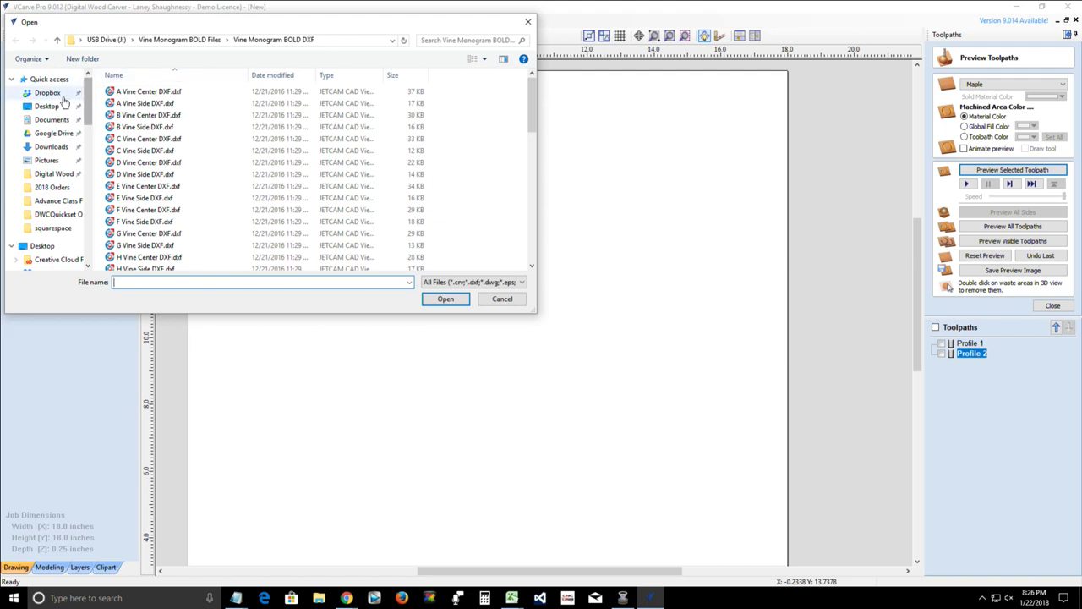
{"action": "left_click", "coordinate": [52, 120]}
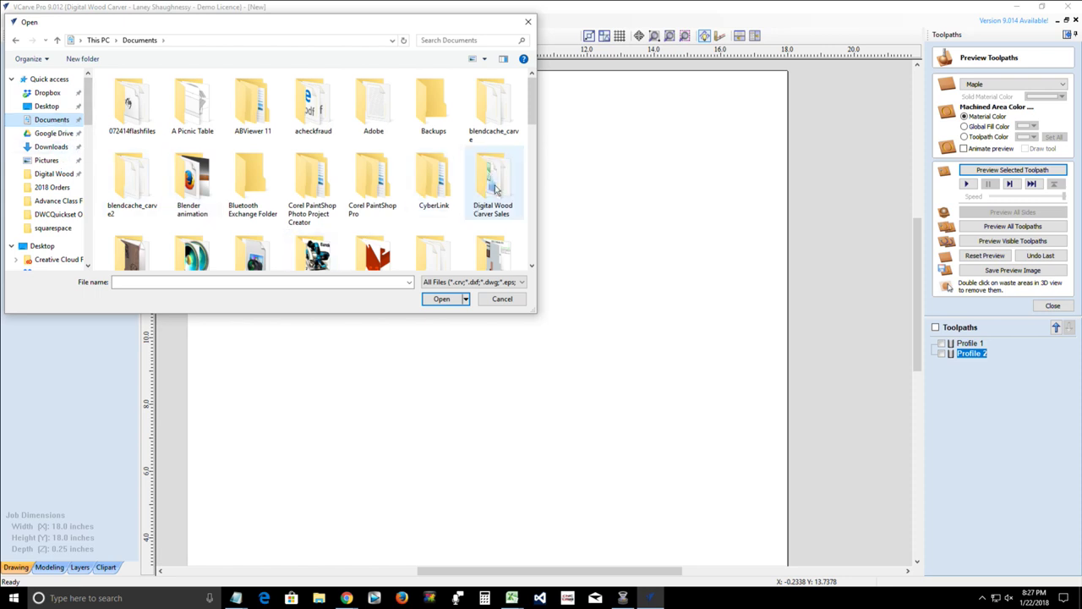
{"action": "left_click_drag", "start_coordinate": [534, 112], "coordinate": [530, 137]}
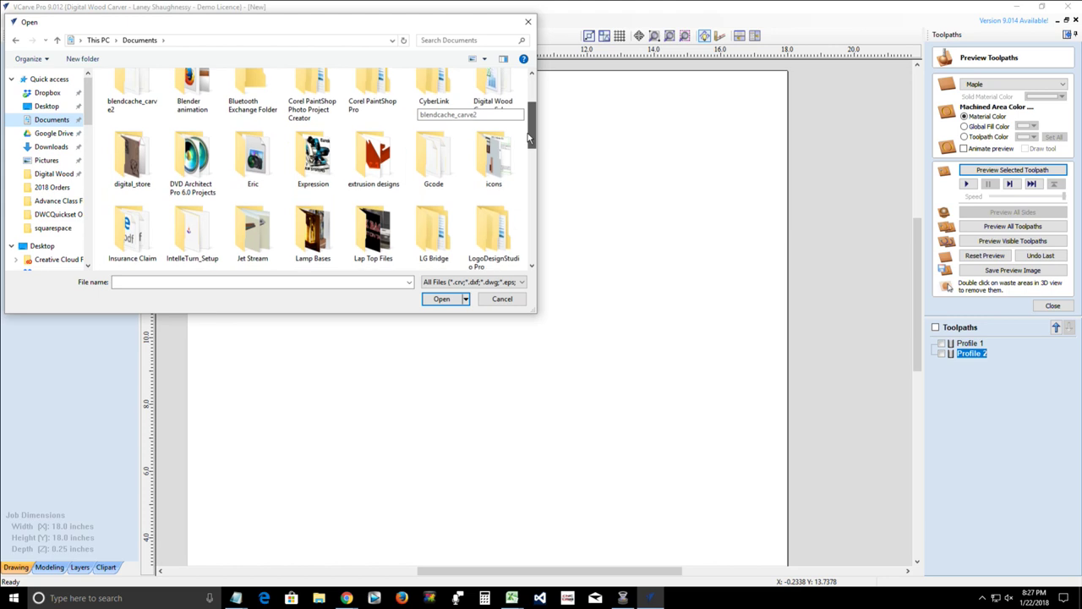
{"action": "double_click", "coordinate": [133, 170]}
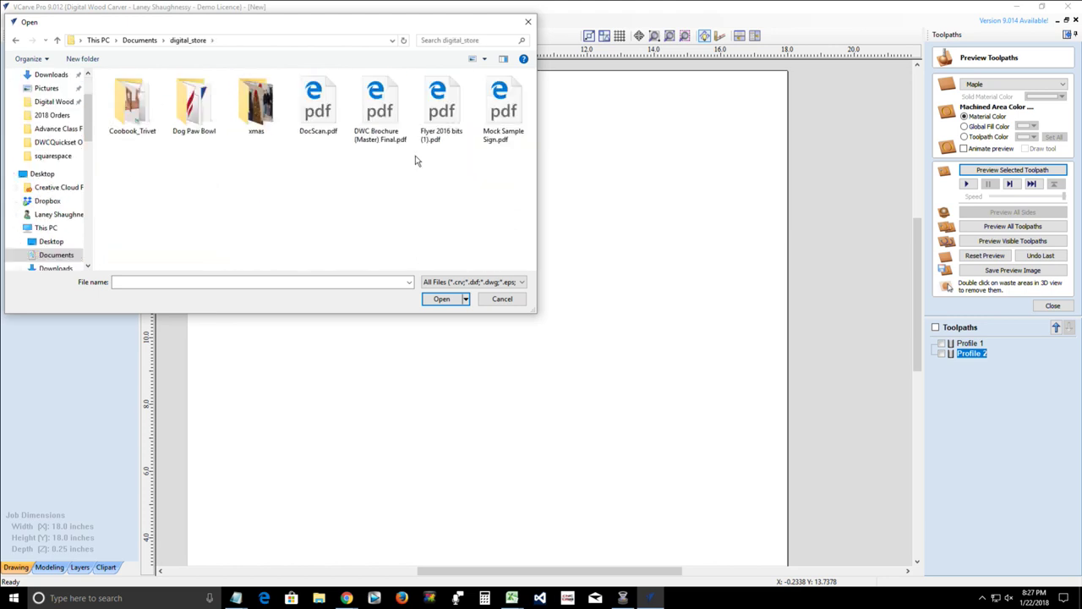
{"action": "left_click", "coordinate": [56, 40]}
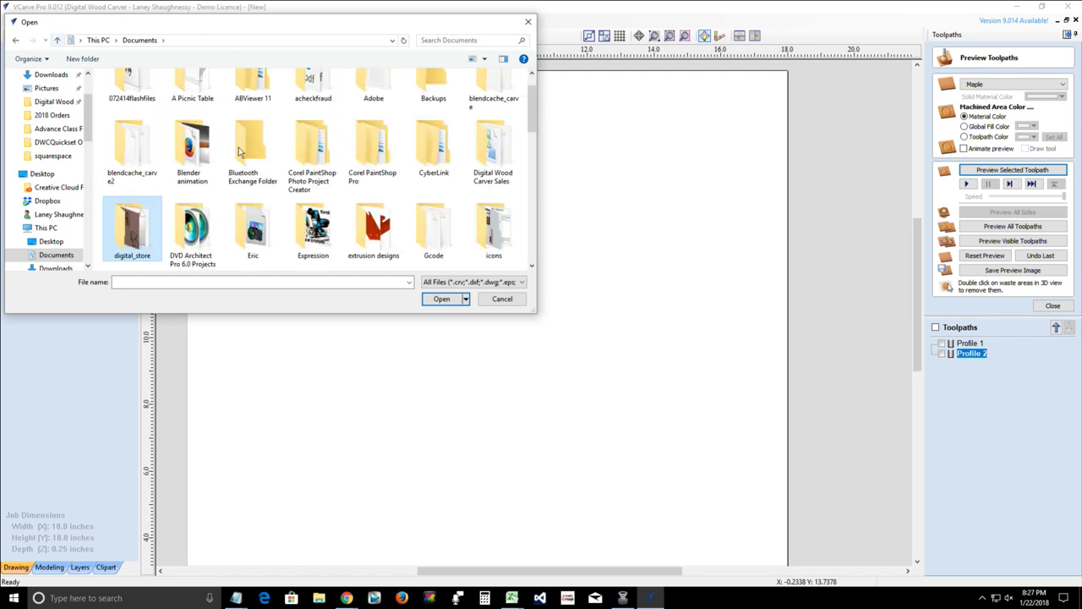
{"action": "scroll", "coordinate": [531, 129], "scroll_direction": "down", "scroll_amount": 1}
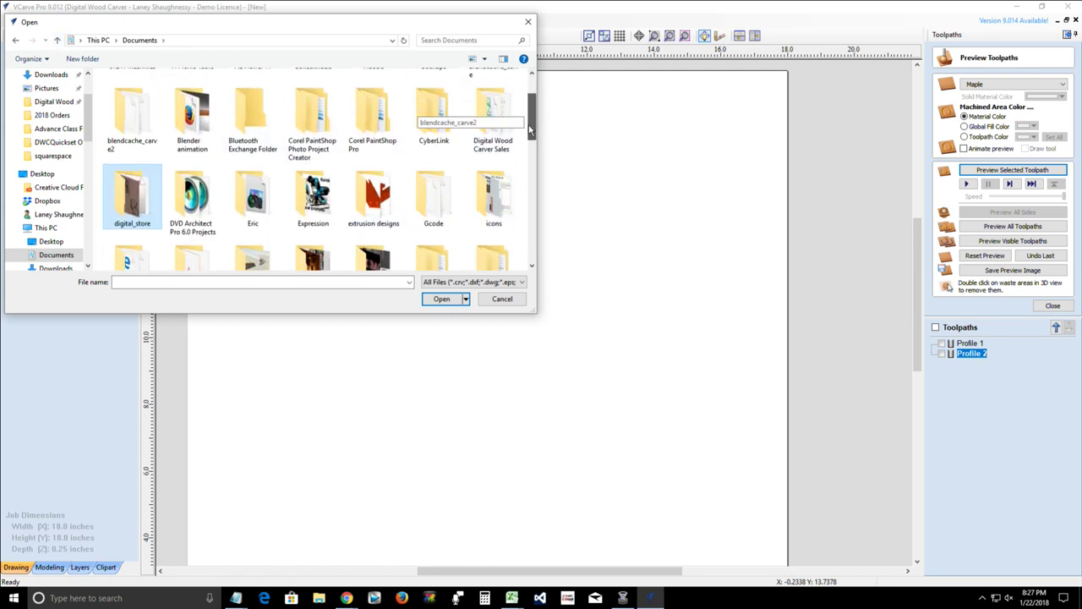
{"action": "scroll", "coordinate": [530, 129], "scroll_direction": "down", "scroll_amount": 1}
{"action": "double_click", "coordinate": [495, 105]}
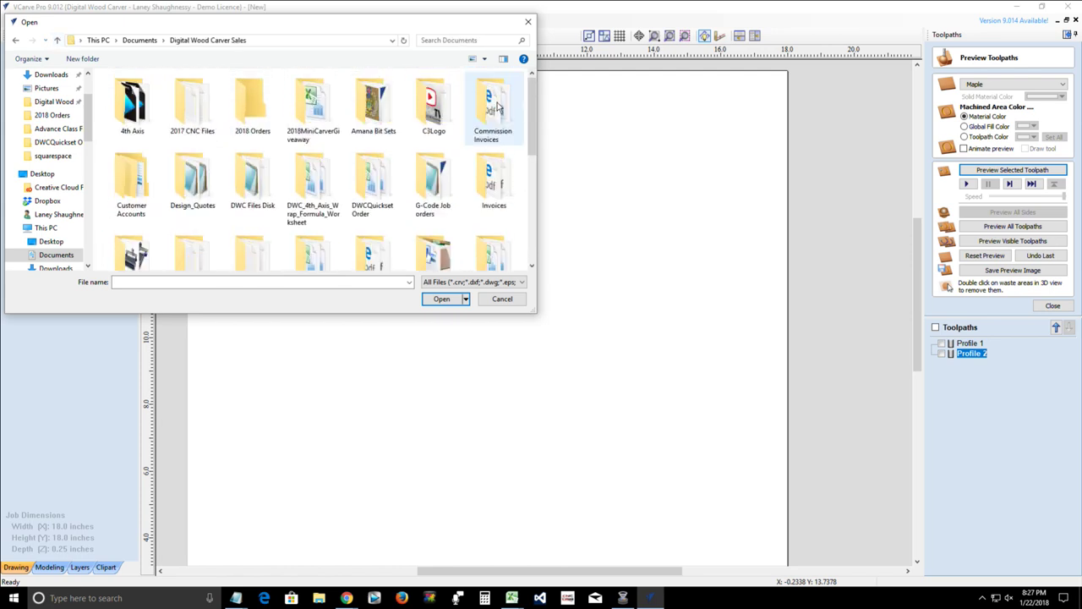
{"action": "double_click", "coordinate": [204, 105]}
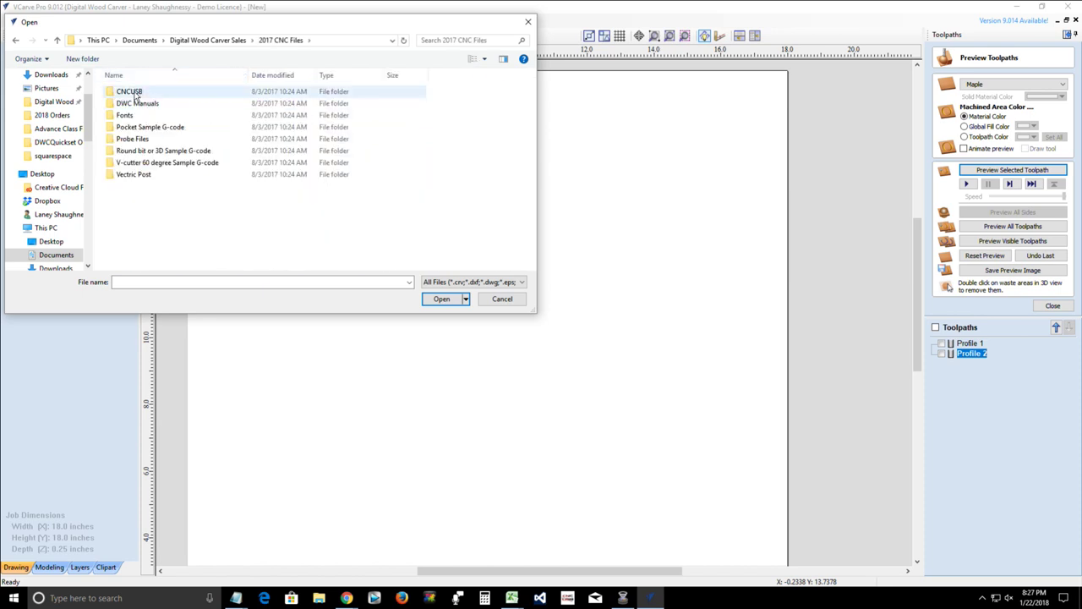
{"action": "left_click", "coordinate": [58, 42]}
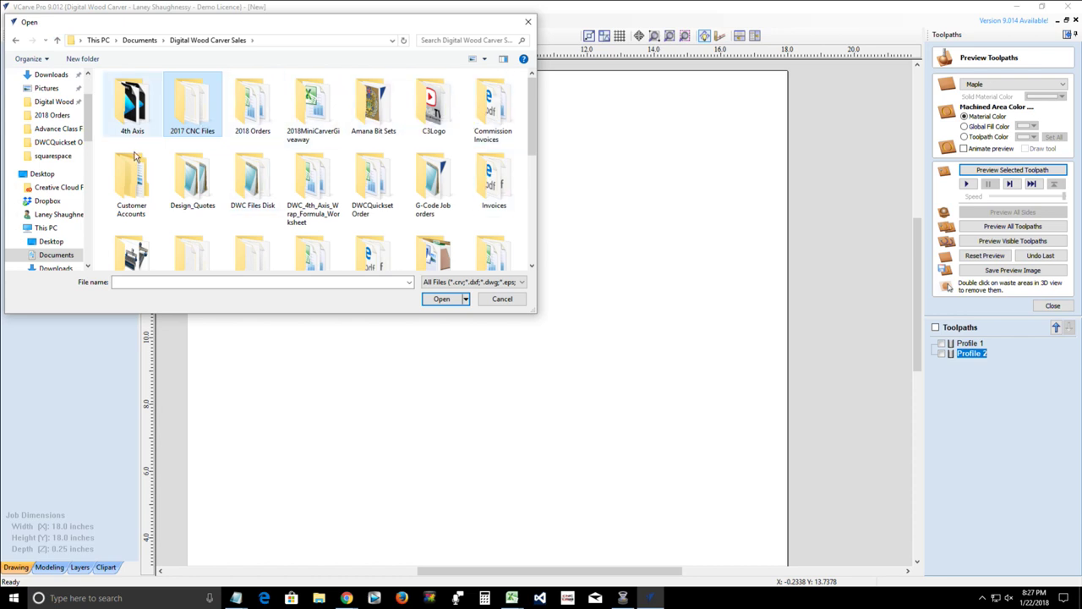
{"action": "double_click", "coordinate": [194, 180]}
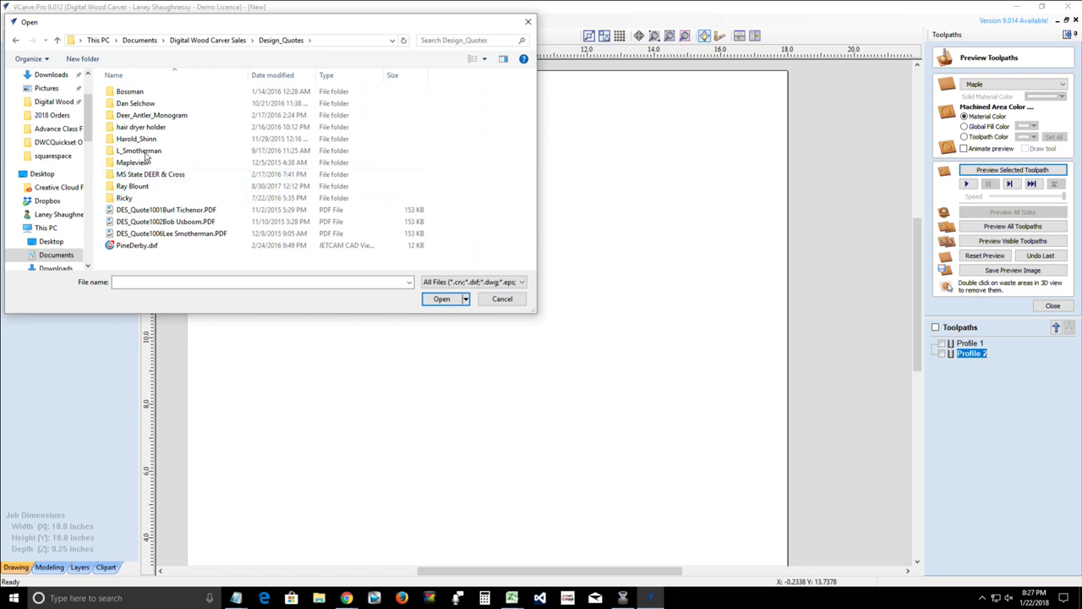
{"action": "double_click", "coordinate": [137, 116]}
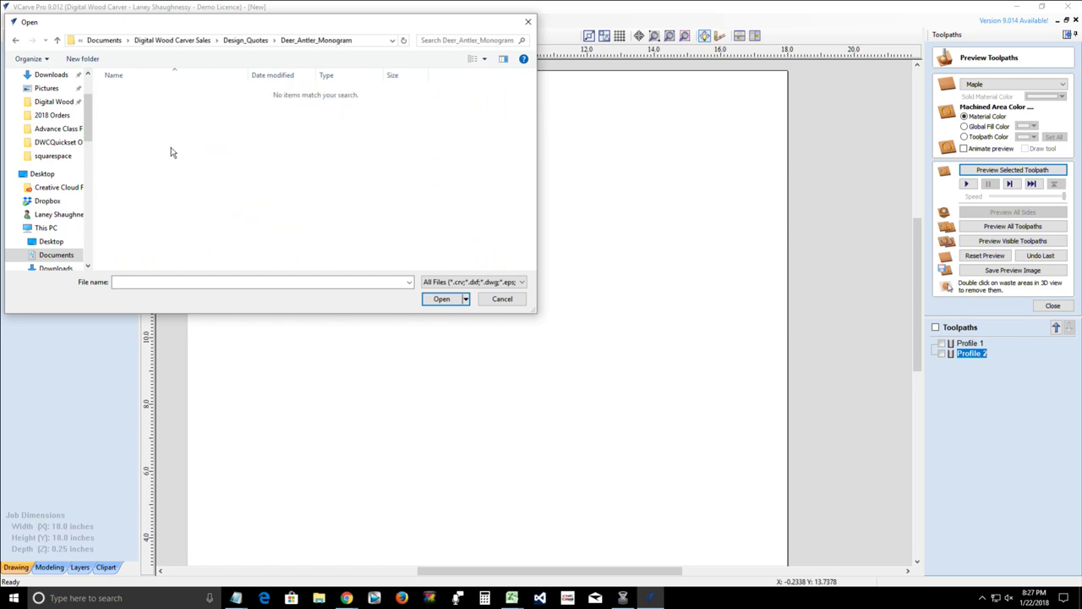
{"action": "left_click", "coordinate": [502, 299]}
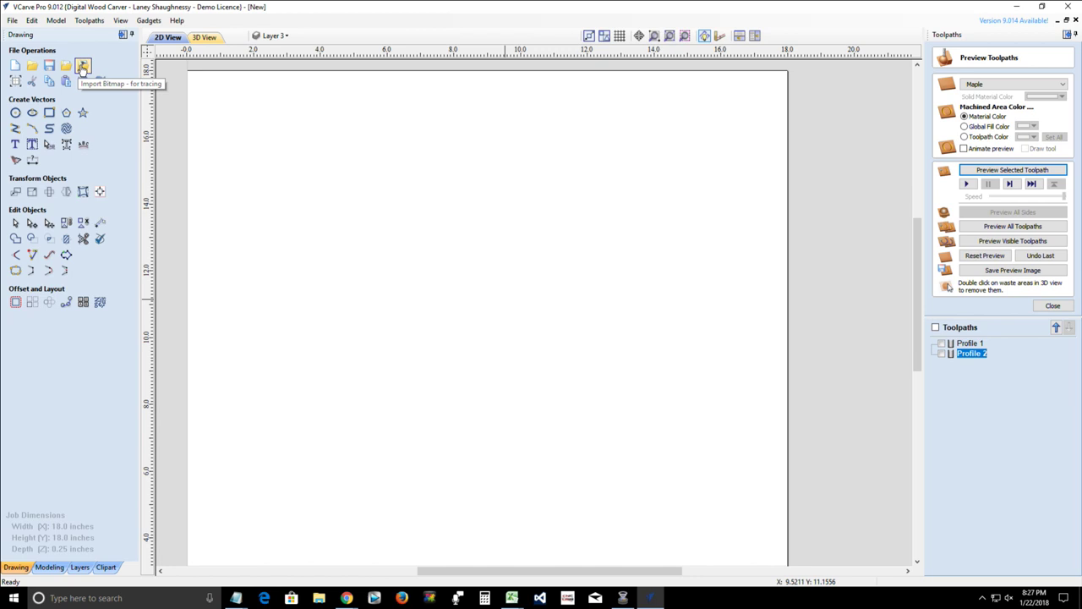
- Bring up the Open dialog and browse Pictures into the CNC Art Files folder
{"action": "left_click", "coordinate": [11, 20]}
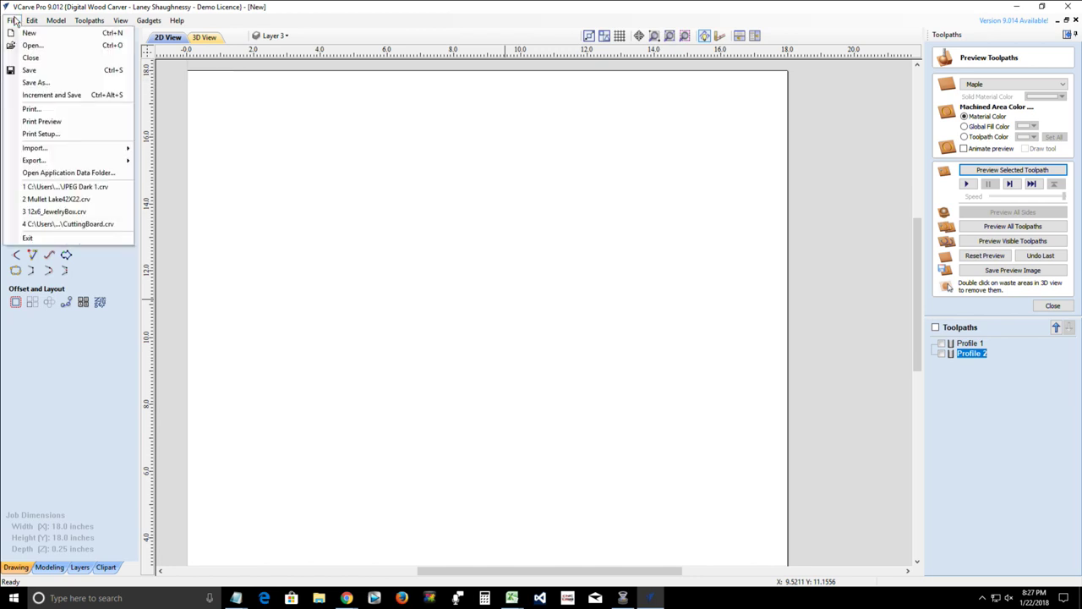
{"action": "left_click", "coordinate": [30, 44]}
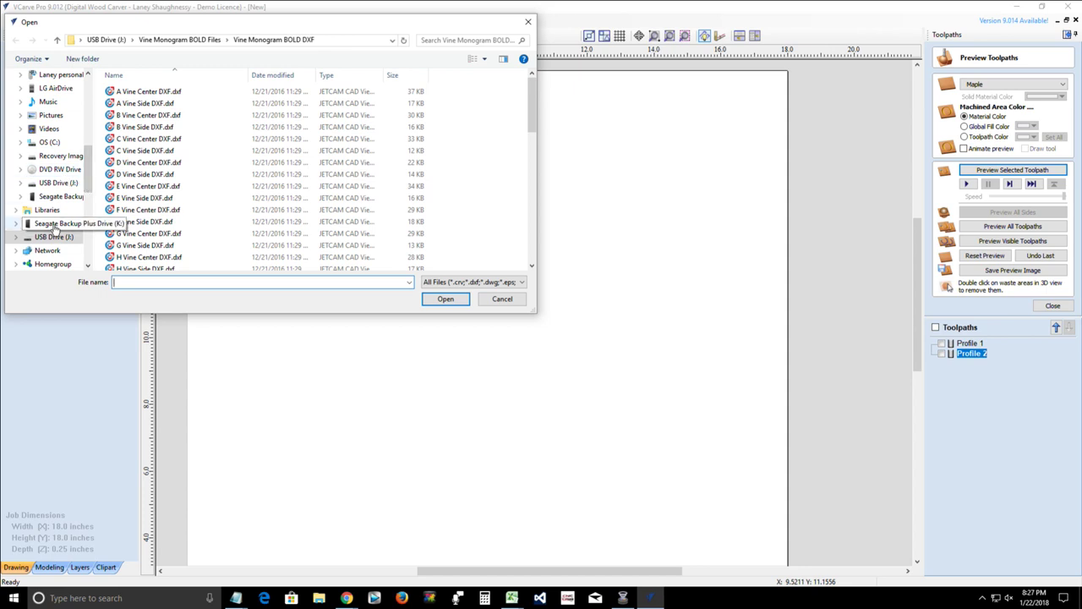
{"action": "left_click_drag", "start_coordinate": [89, 183], "coordinate": [90, 167]}
{"action": "left_click", "coordinate": [51, 183]}
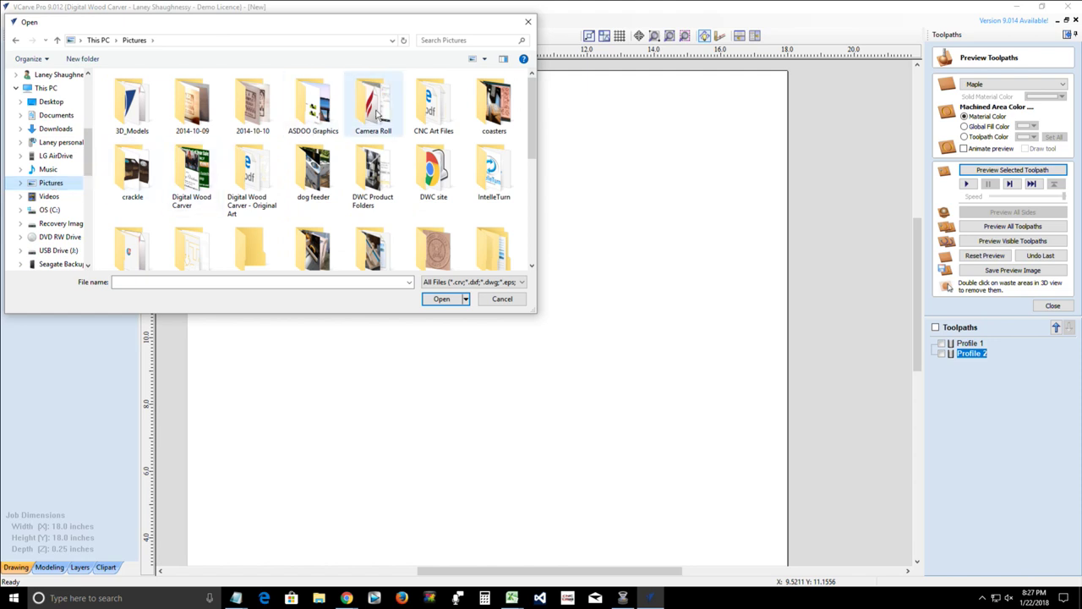
{"action": "double_click", "coordinate": [432, 105]}
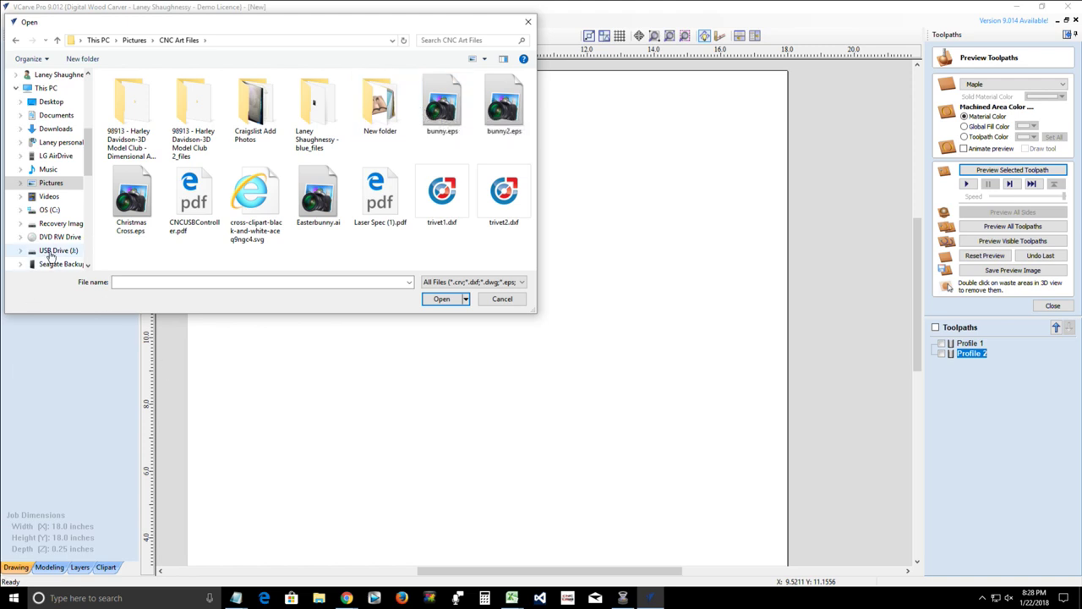
- Open Anchor Profile New.crv from USB Drive (J:), discarding the blank New job
{"action": "left_click", "coordinate": [53, 250]}
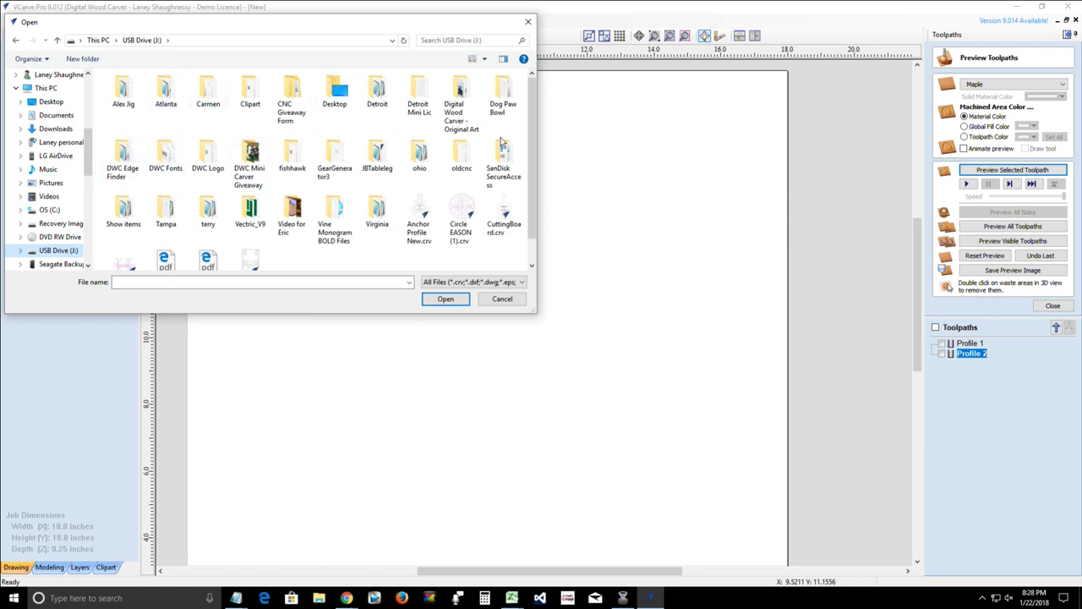
{"action": "scroll", "coordinate": [534, 203], "scroll_direction": "down", "scroll_amount": 1}
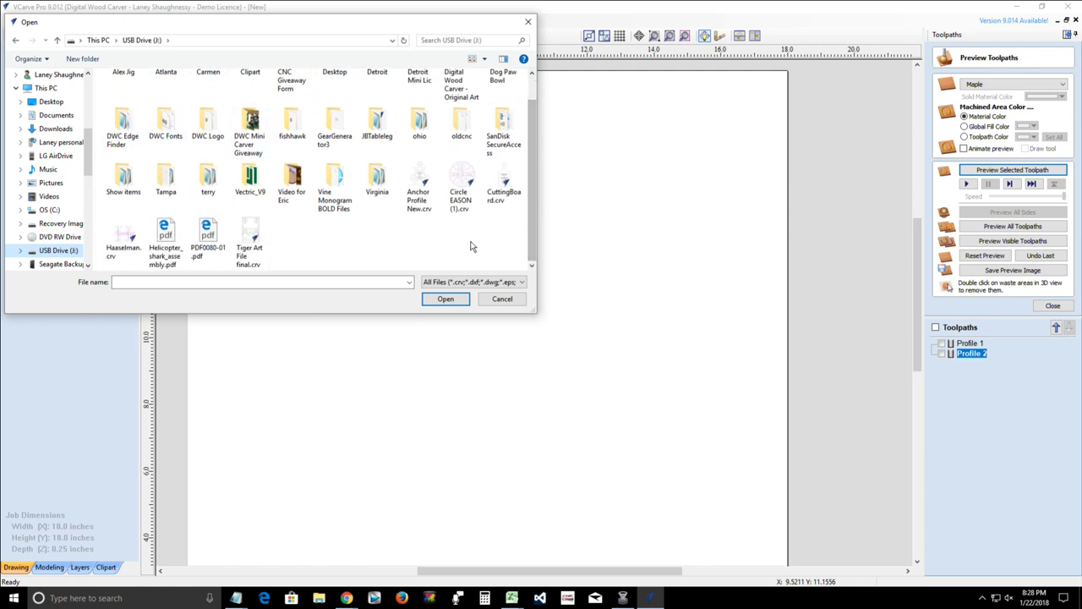
{"action": "double_click", "coordinate": [421, 178]}
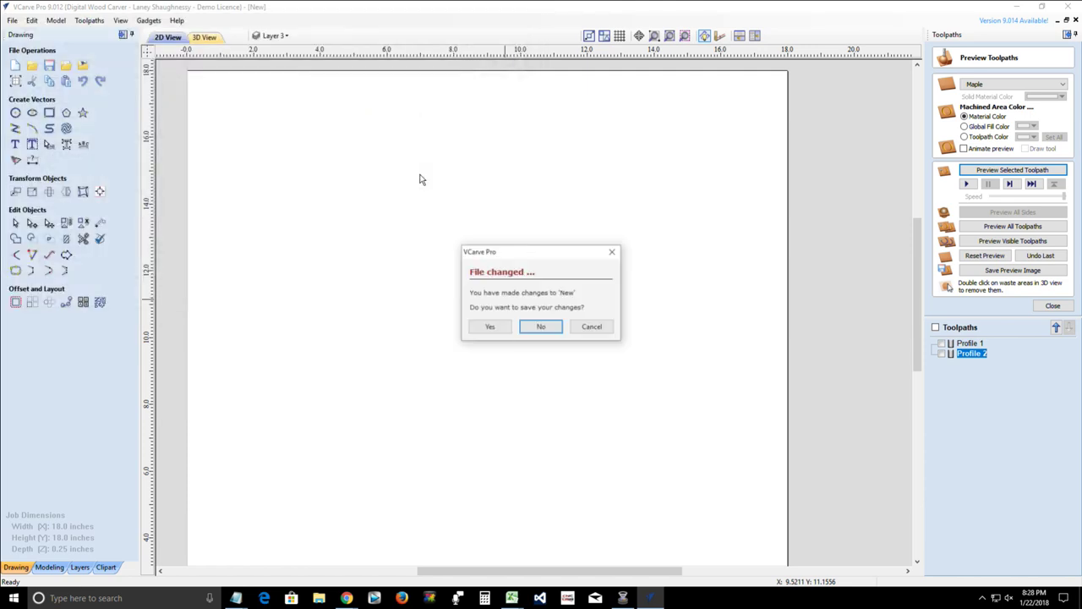
{"action": "left_click", "coordinate": [541, 326]}
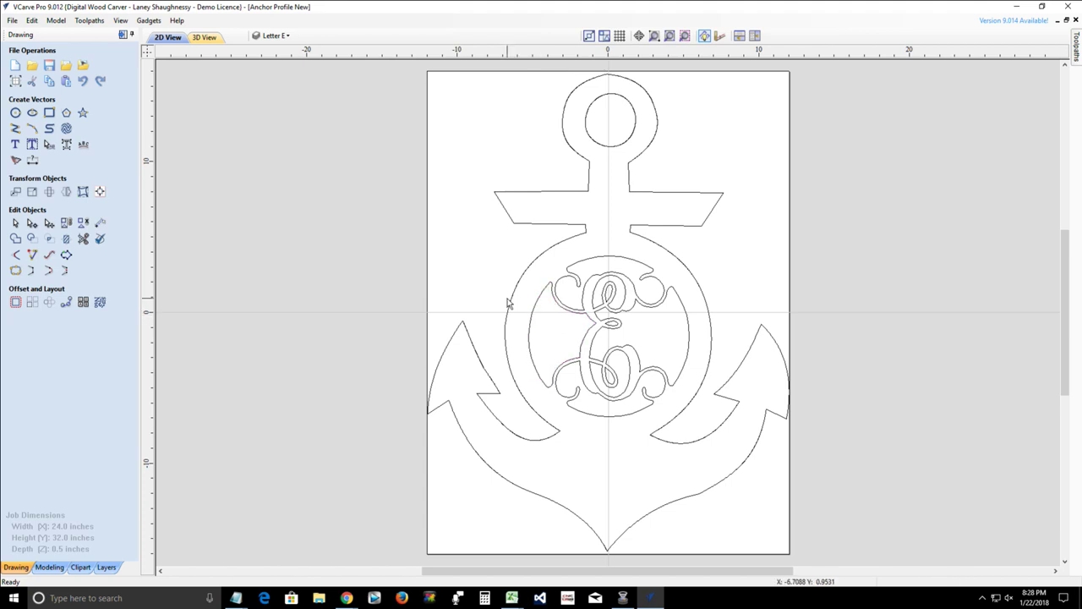
- Zoom in and out on the E monogram and drop down the project's layer list
{"action": "scroll", "coordinate": [508, 303], "scroll_direction": "down", "scroll_amount": 3}
{"action": "scroll", "coordinate": [510, 301], "scroll_direction": "up", "scroll_amount": 5}
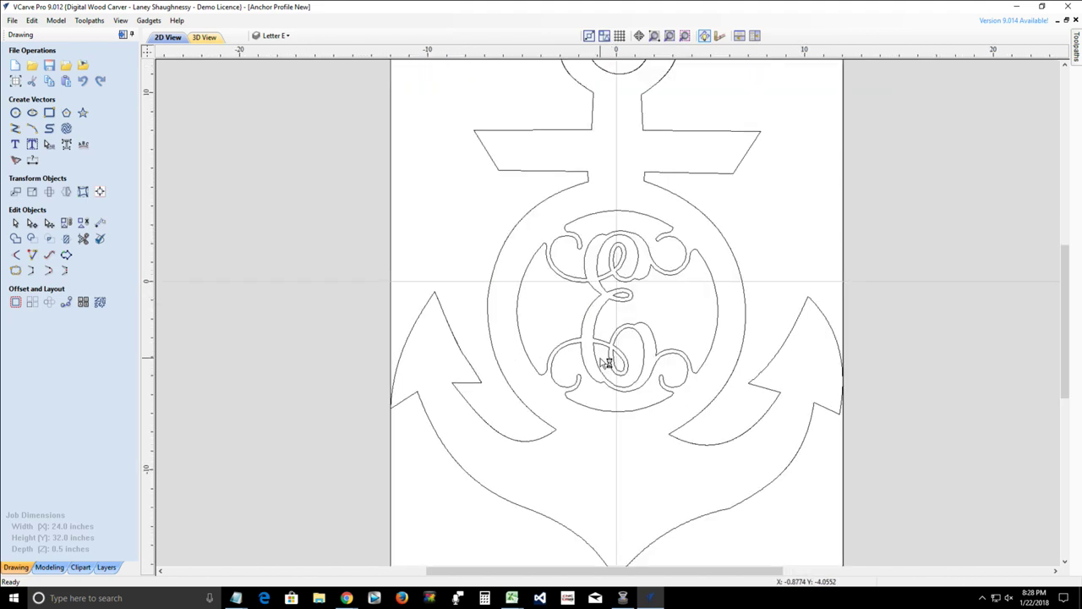
{"action": "scroll", "coordinate": [606, 362], "scroll_direction": "down", "scroll_amount": 3}
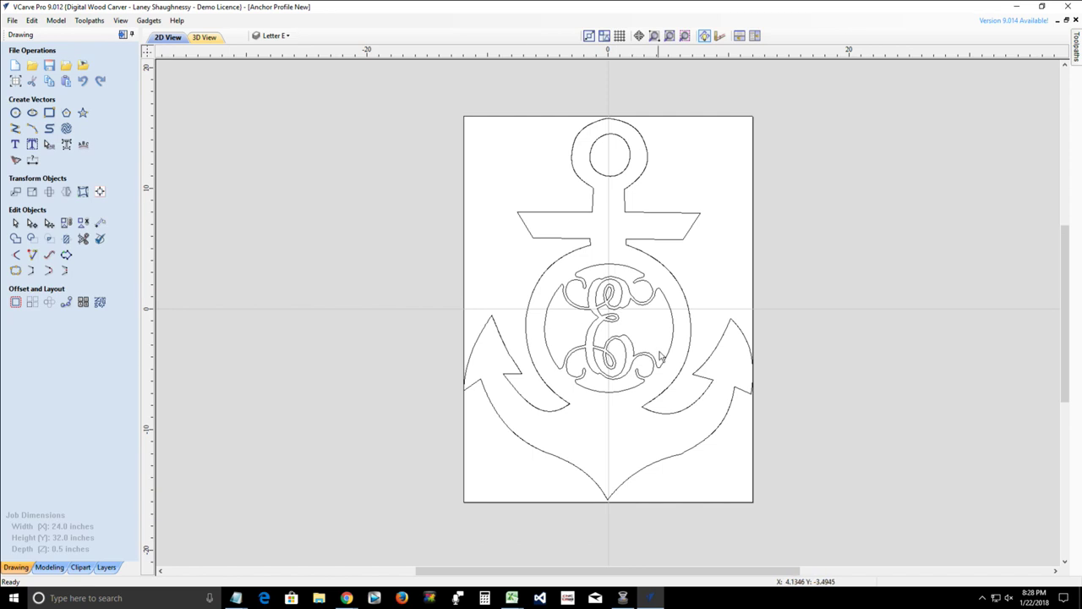
{"action": "scroll", "coordinate": [599, 355], "scroll_direction": "up", "scroll_amount": 2}
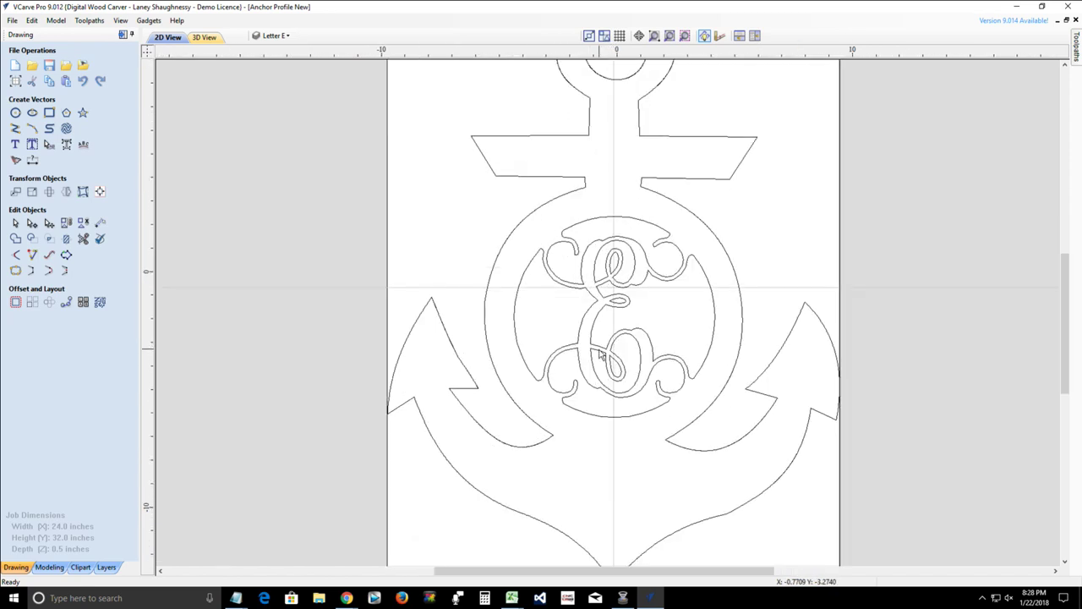
{"action": "scroll", "coordinate": [598, 355], "scroll_direction": "up", "scroll_amount": 2}
{"action": "scroll", "coordinate": [592, 352], "scroll_direction": "down", "scroll_amount": 2}
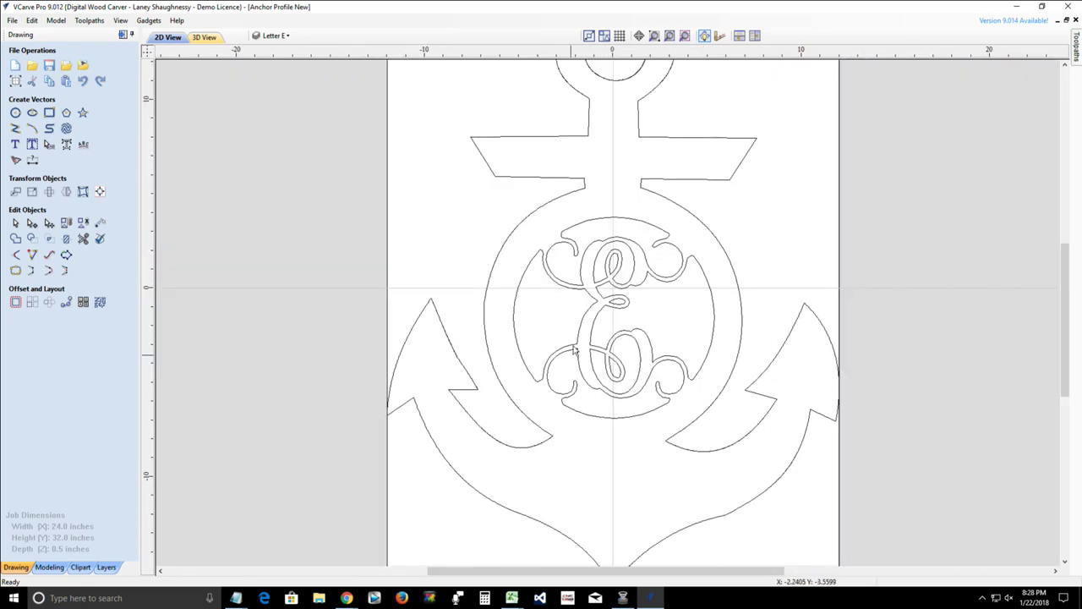
{"action": "scroll", "coordinate": [592, 351], "scroll_direction": "down", "scroll_amount": 2}
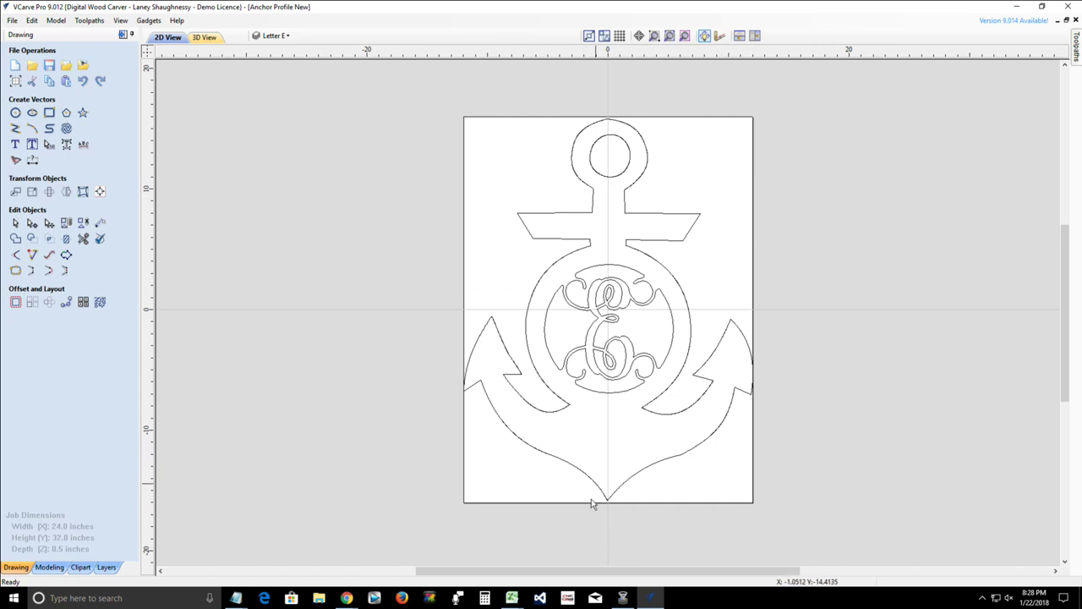
{"action": "left_click", "coordinate": [288, 37]}
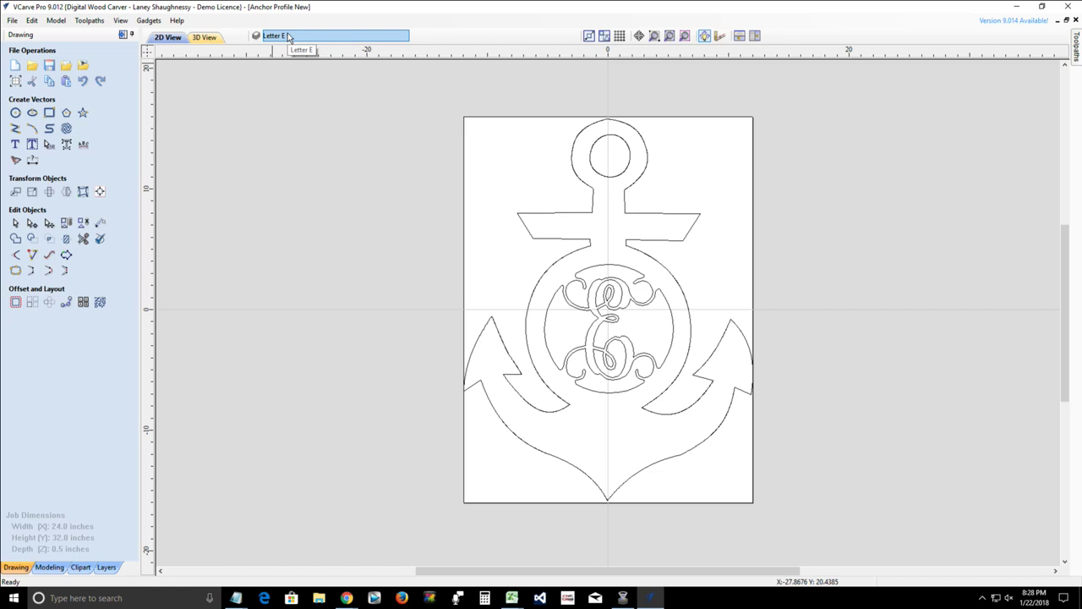
{"action": "left_click", "coordinate": [289, 38]}
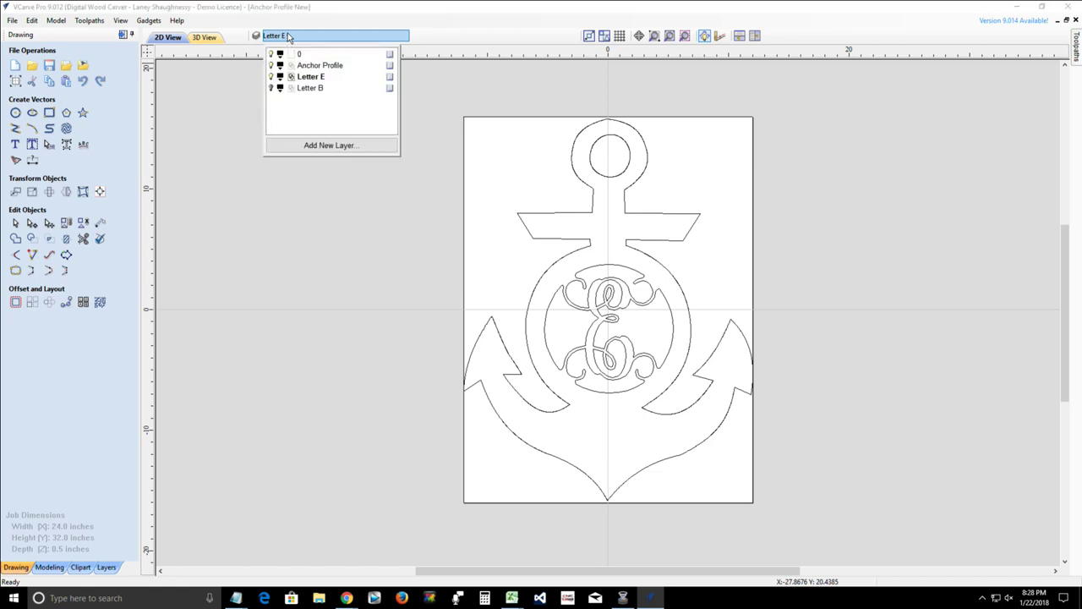
- Show the Toolpaths list (Letter E, Letter B, Anchor Profile), then return to the layers
{"action": "left_click", "coordinate": [123, 34]}
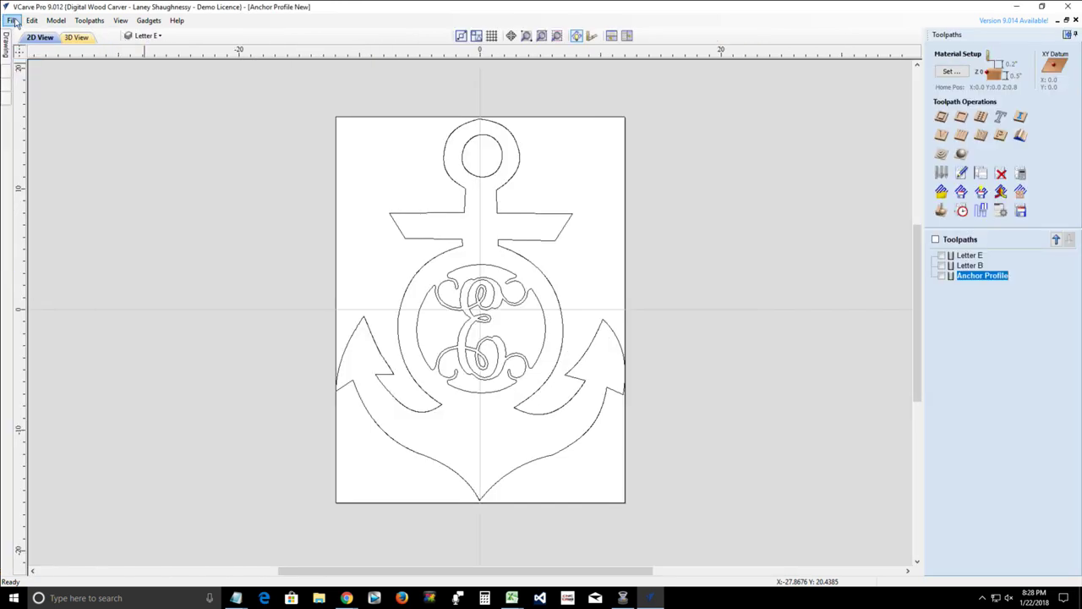
{"action": "left_click", "coordinate": [144, 36]}
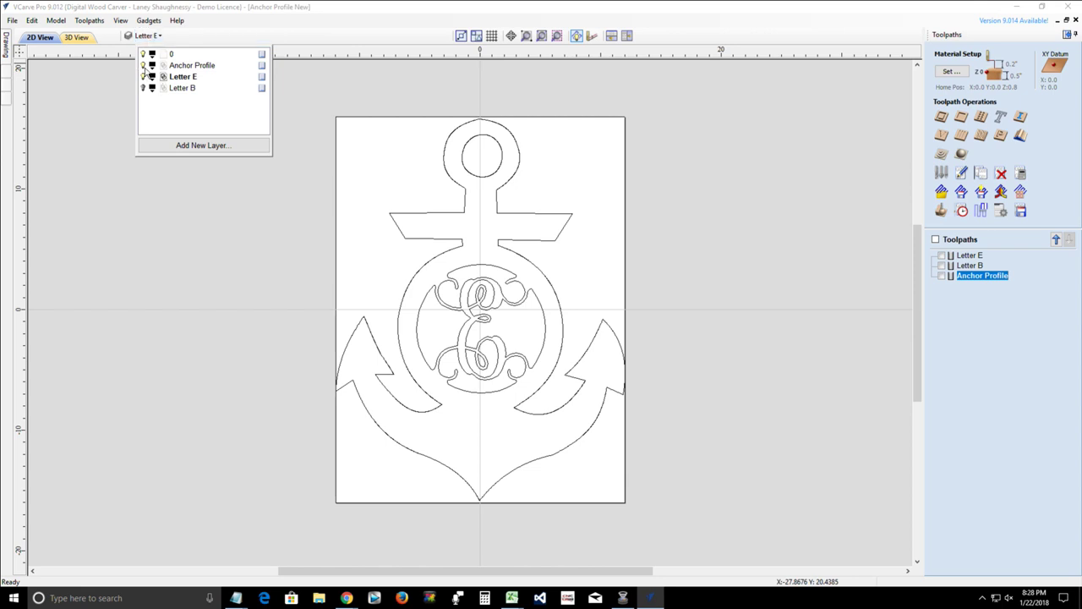
{"action": "left_click", "coordinate": [13, 21]}
{"action": "left_click", "coordinate": [41, 49]}
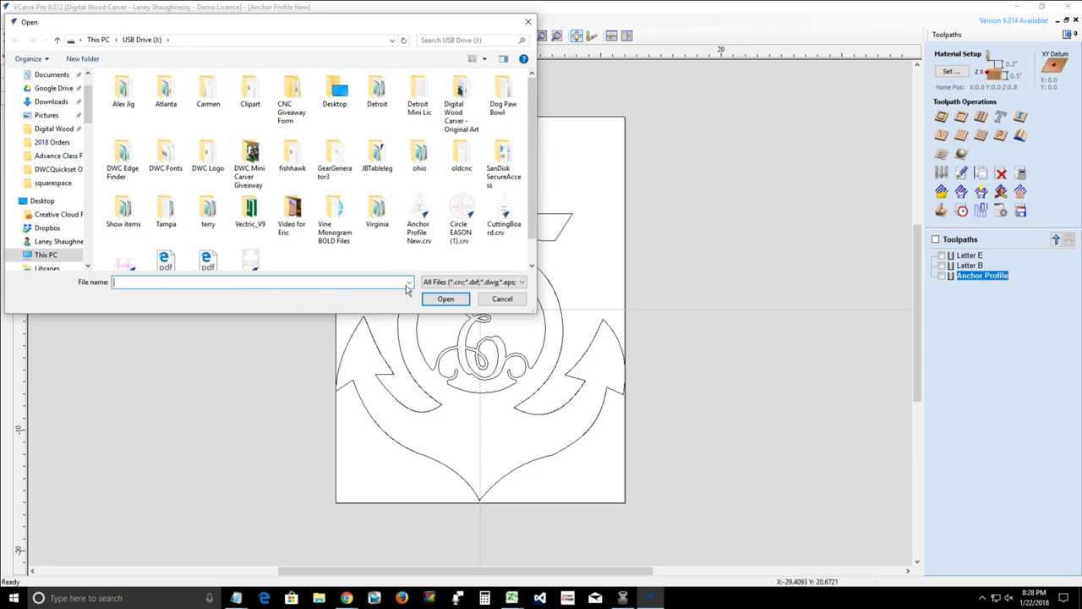
{"action": "scroll", "coordinate": [529, 214], "scroll_direction": "down", "scroll_amount": 1}
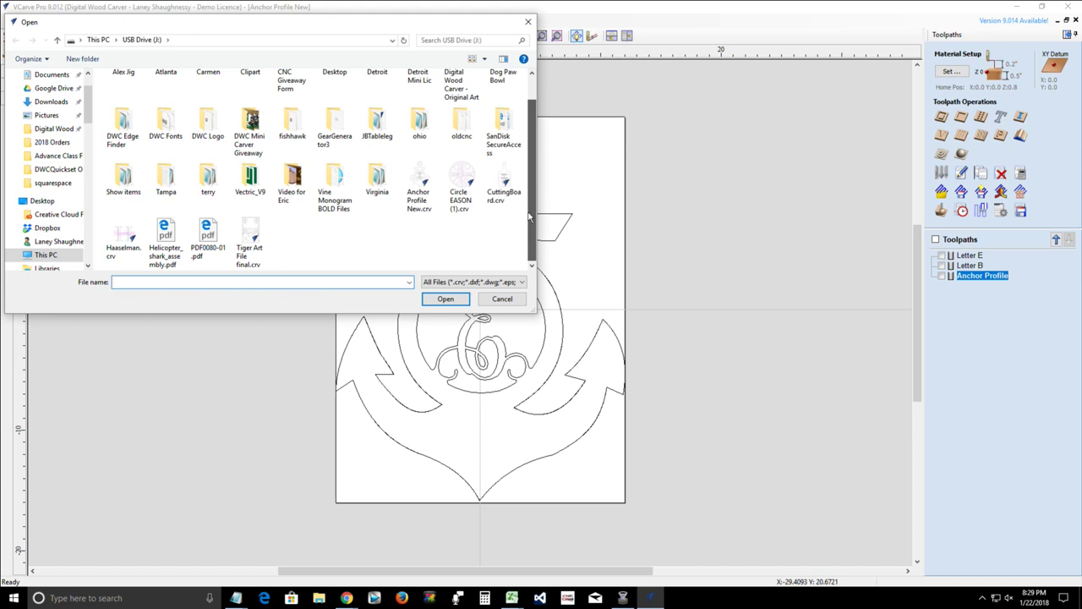
{"action": "left_click_drag", "start_coordinate": [532, 199], "coordinate": [534, 176]}
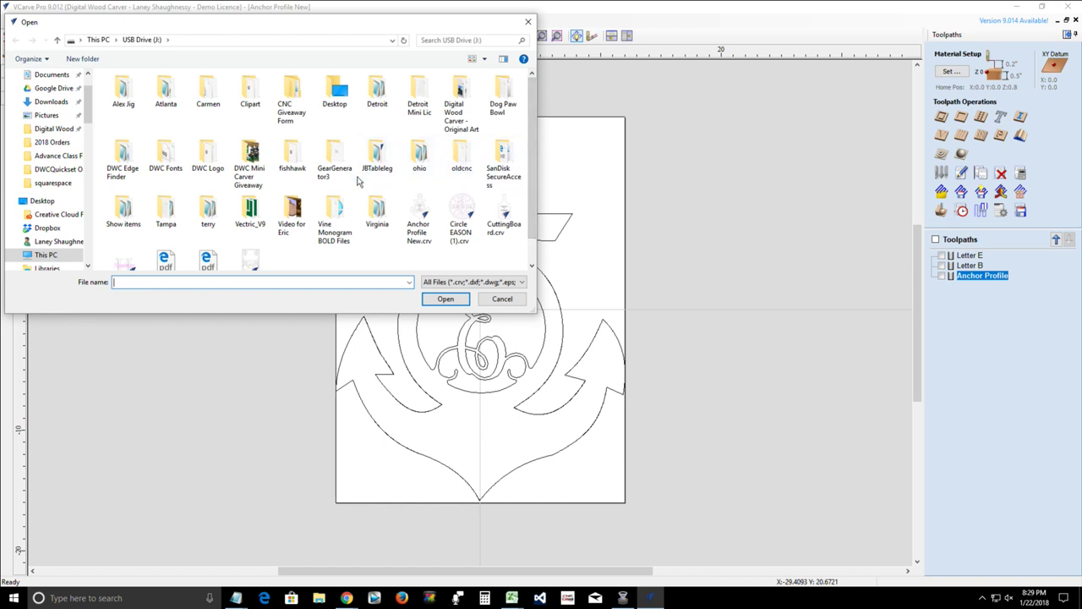
{"action": "double_click", "coordinate": [110, 216]}
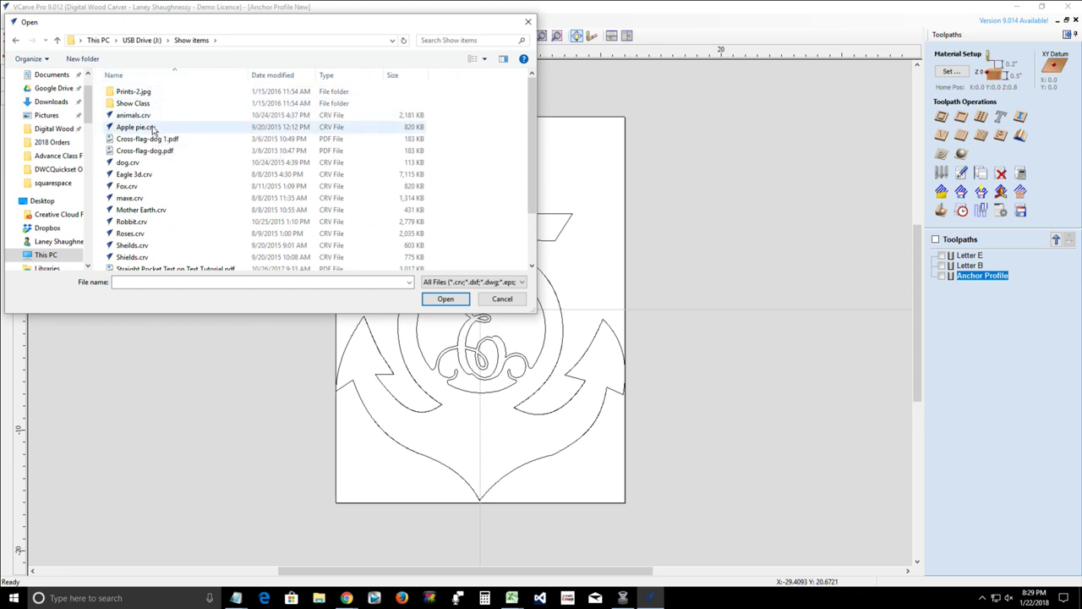
{"action": "scroll", "coordinate": [155, 178], "scroll_direction": "down", "scroll_amount": 2}
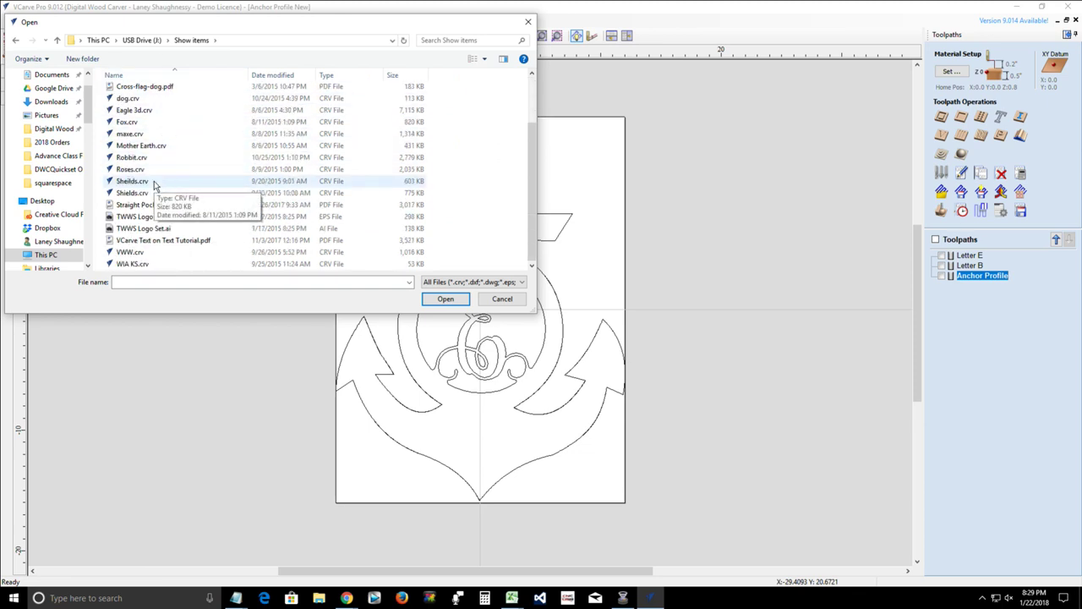
{"action": "scroll", "coordinate": [152, 190], "scroll_direction": "up", "scroll_amount": 2}
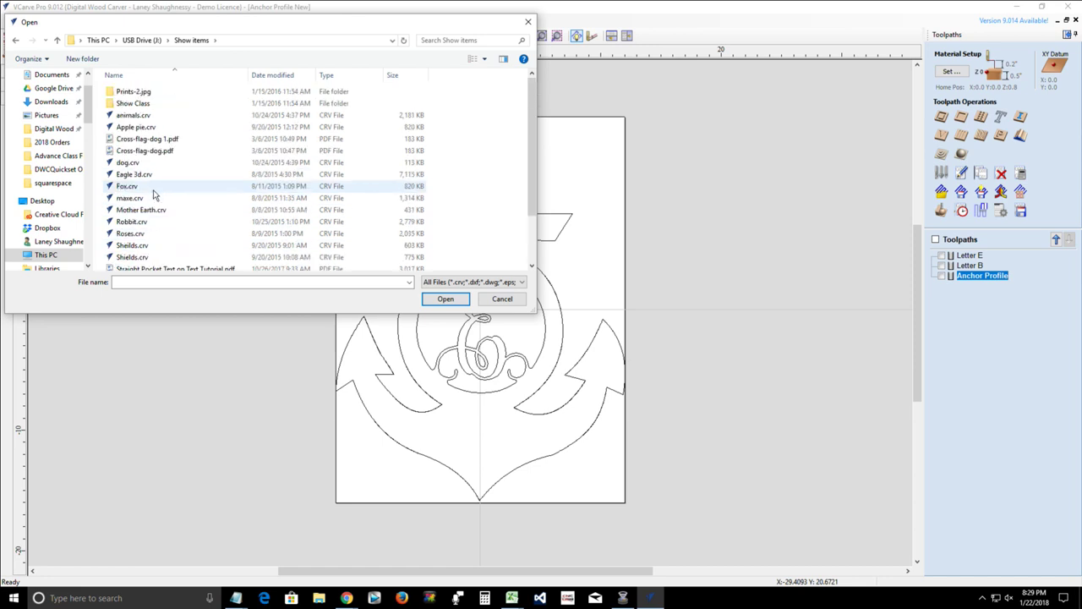
{"action": "double_click", "coordinate": [144, 104]}
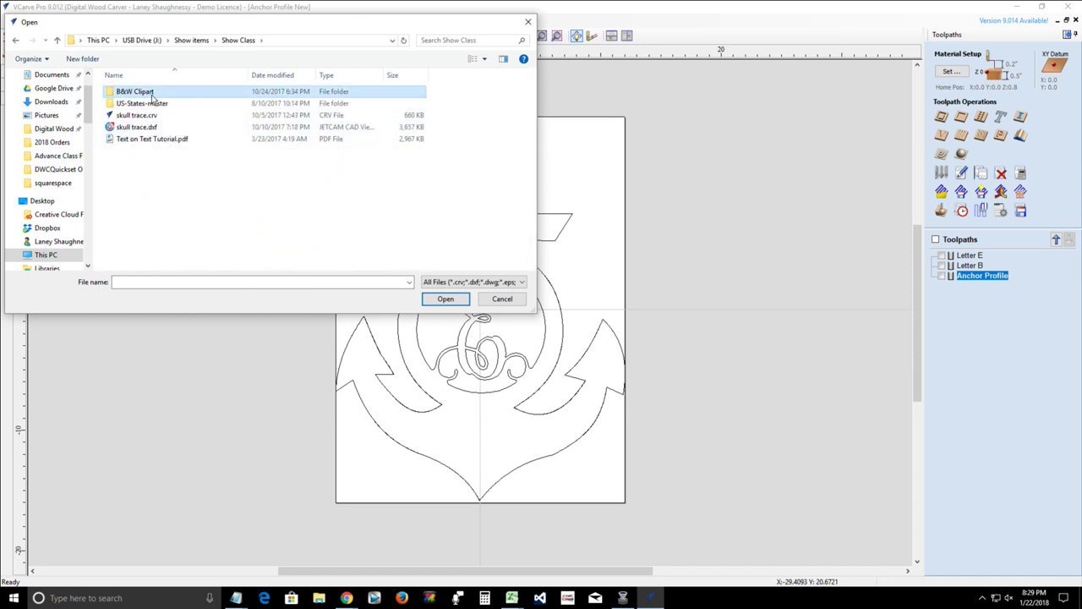
{"action": "double_click", "coordinate": [140, 92]}
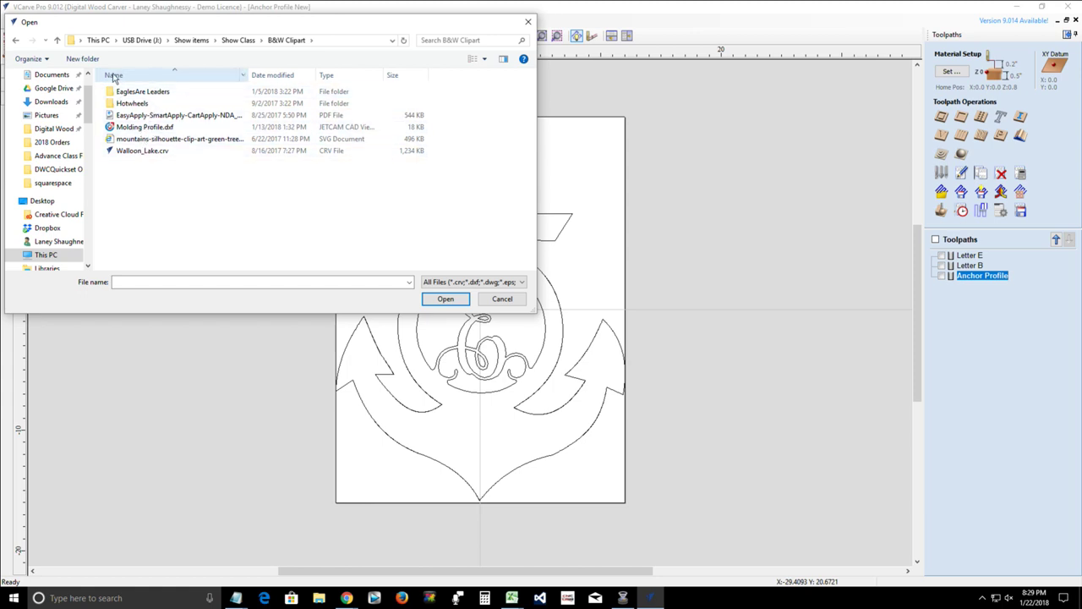
{"action": "left_click", "coordinate": [529, 23]}
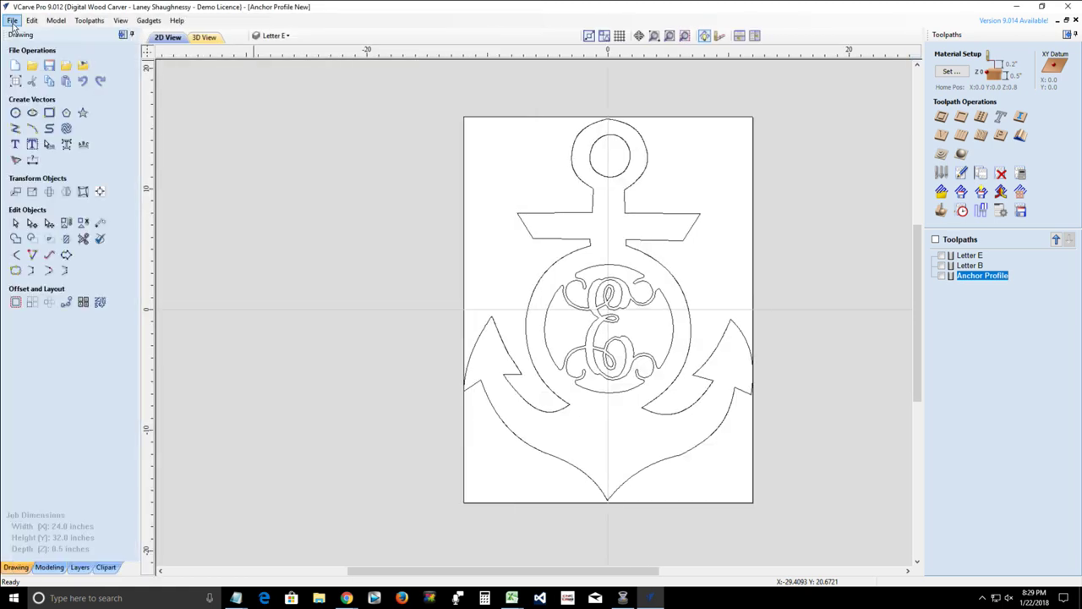
- Bring up the Open dialog and navigate from Documents to This PC's folders and drives
{"action": "left_click", "coordinate": [13, 20]}
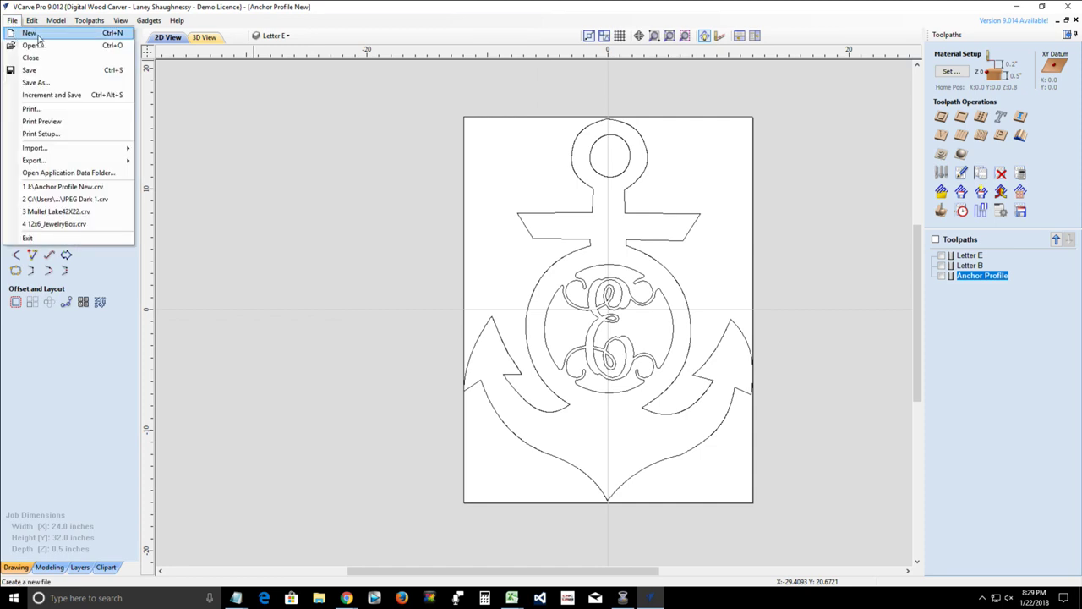
{"action": "left_click", "coordinate": [34, 44]}
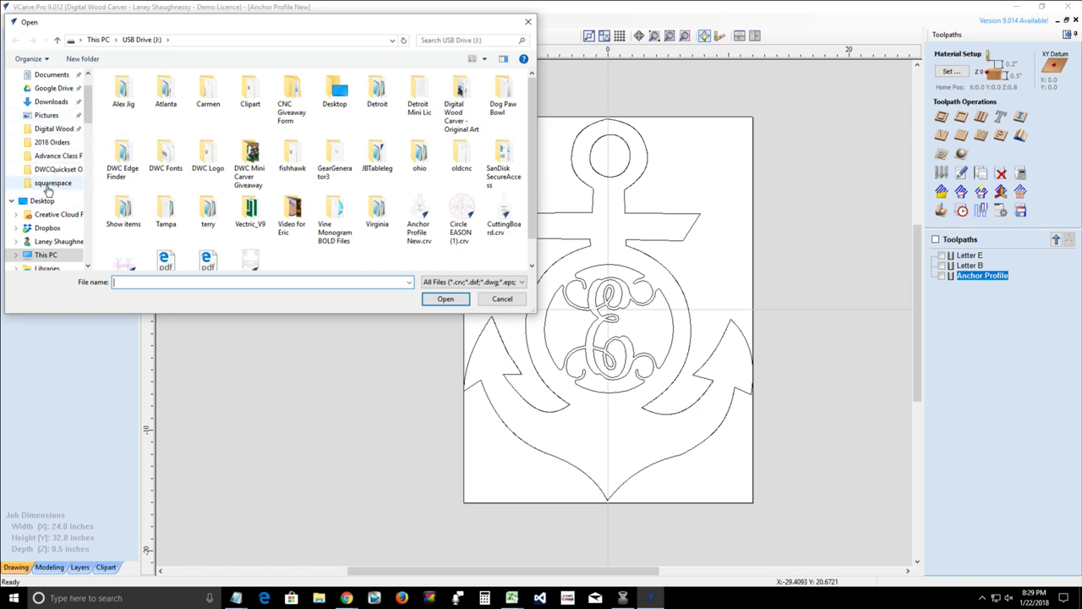
{"action": "left_click", "coordinate": [59, 76]}
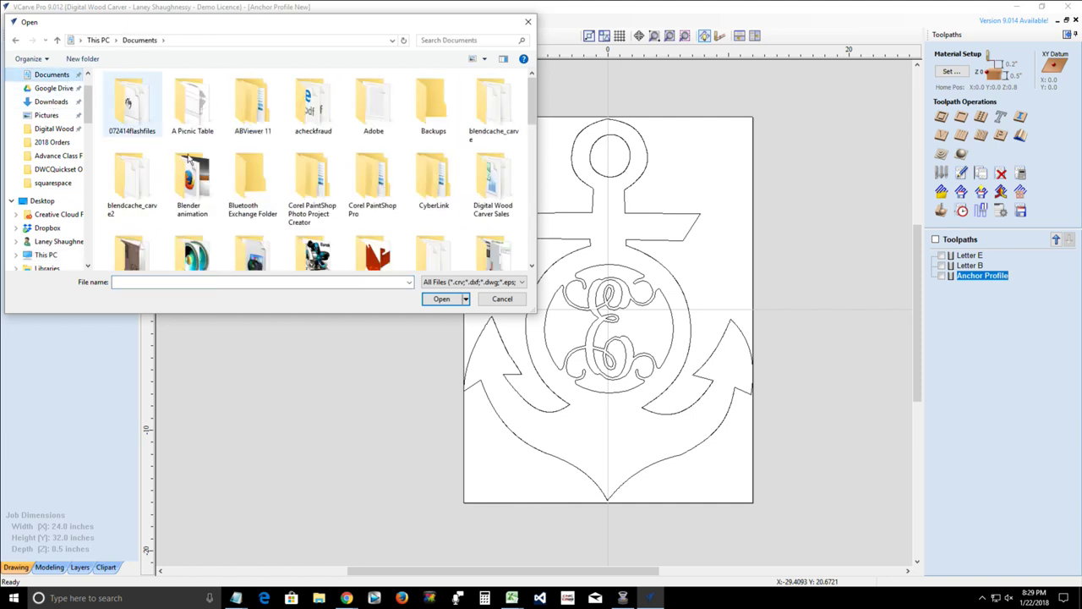
{"action": "scroll", "coordinate": [448, 220], "scroll_direction": "down", "scroll_amount": 1}
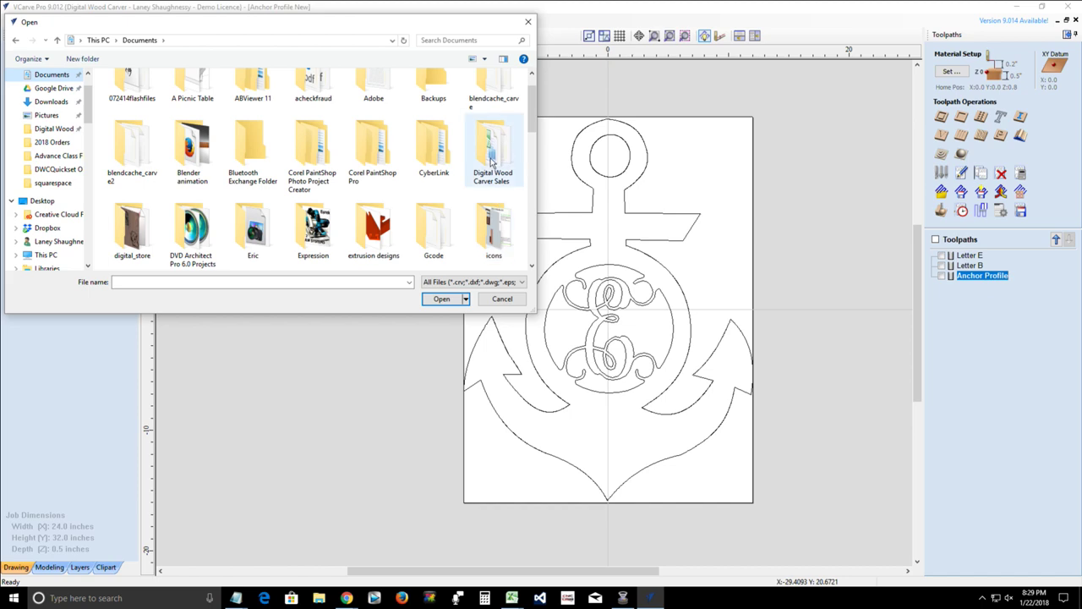
{"action": "scroll", "coordinate": [492, 162], "scroll_direction": "down", "scroll_amount": 1}
{"action": "scroll", "coordinate": [492, 163], "scroll_direction": "down", "scroll_amount": 1}
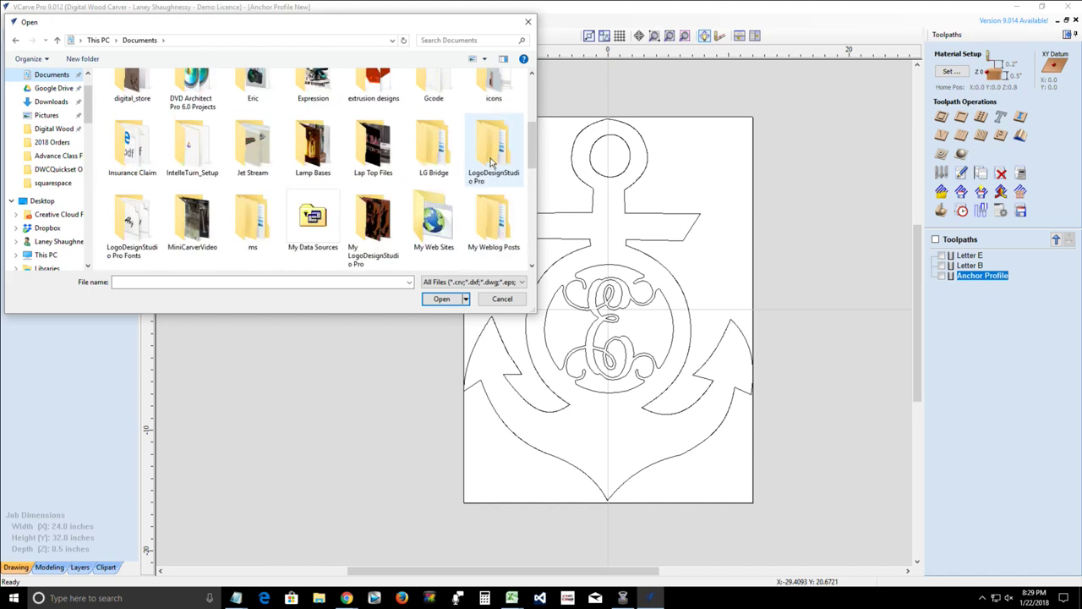
{"action": "scroll", "coordinate": [492, 162], "scroll_direction": "down", "scroll_amount": 3}
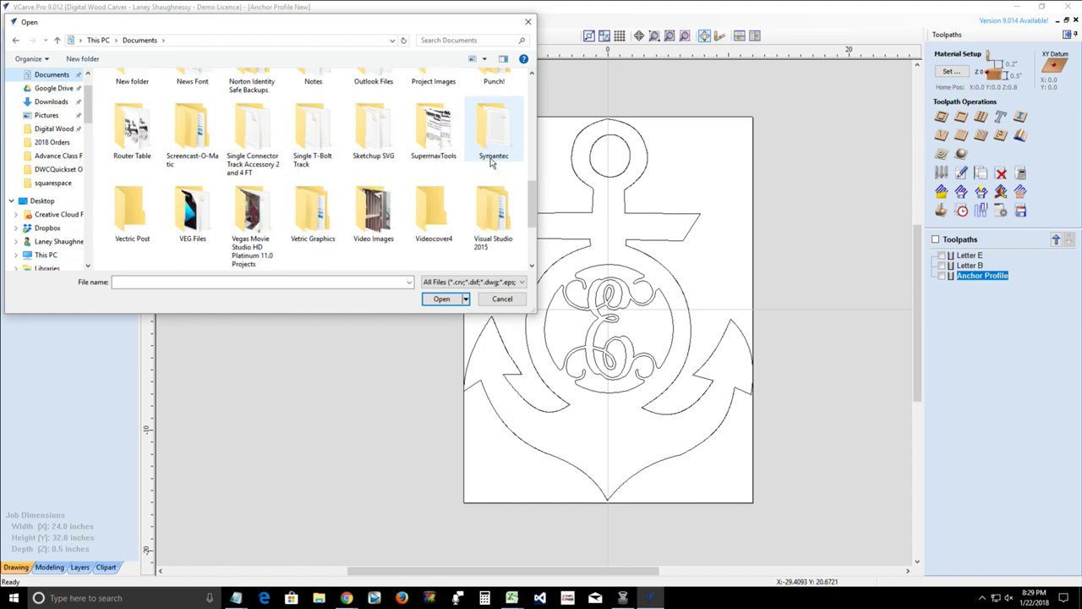
{"action": "scroll", "coordinate": [492, 163], "scroll_direction": "down", "scroll_amount": 1}
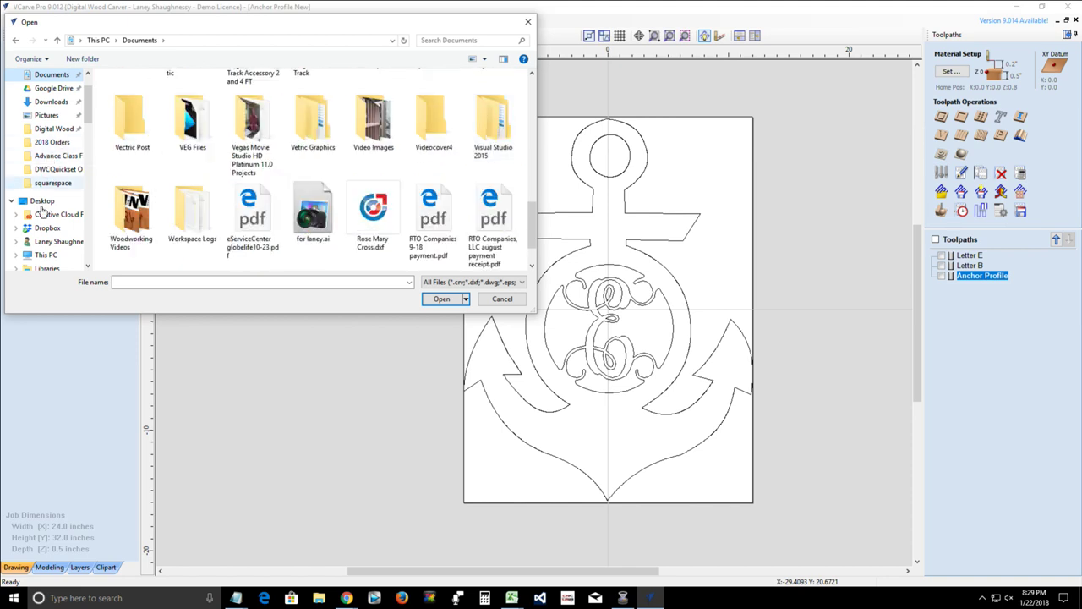
{"action": "left_click_drag", "start_coordinate": [87, 106], "coordinate": [87, 151]}
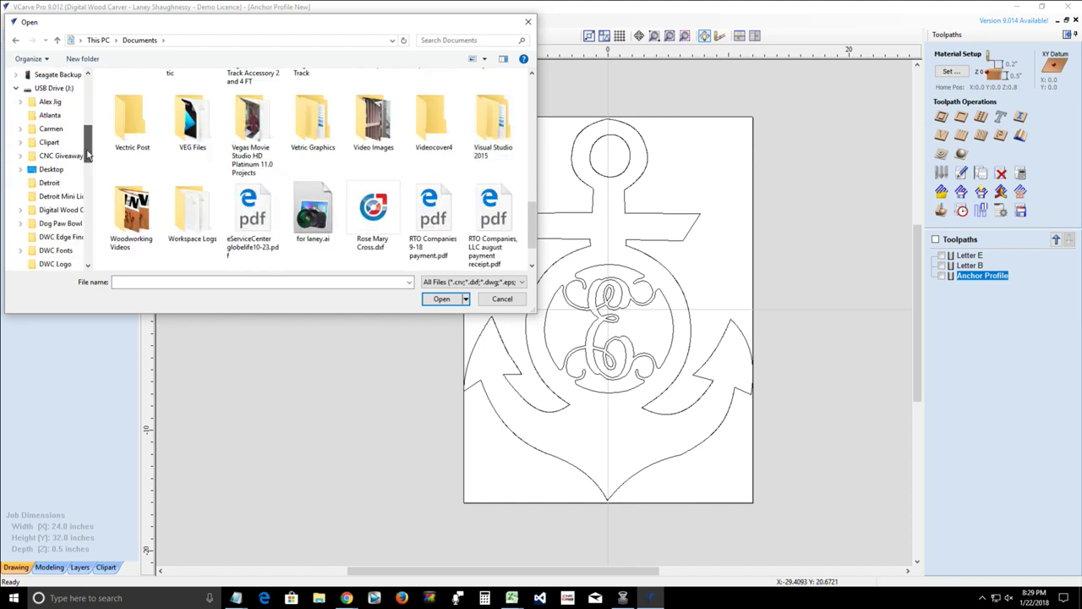
{"action": "scroll", "coordinate": [51, 144], "scroll_direction": "up", "scroll_amount": 2}
{"action": "left_click", "coordinate": [46, 134]}
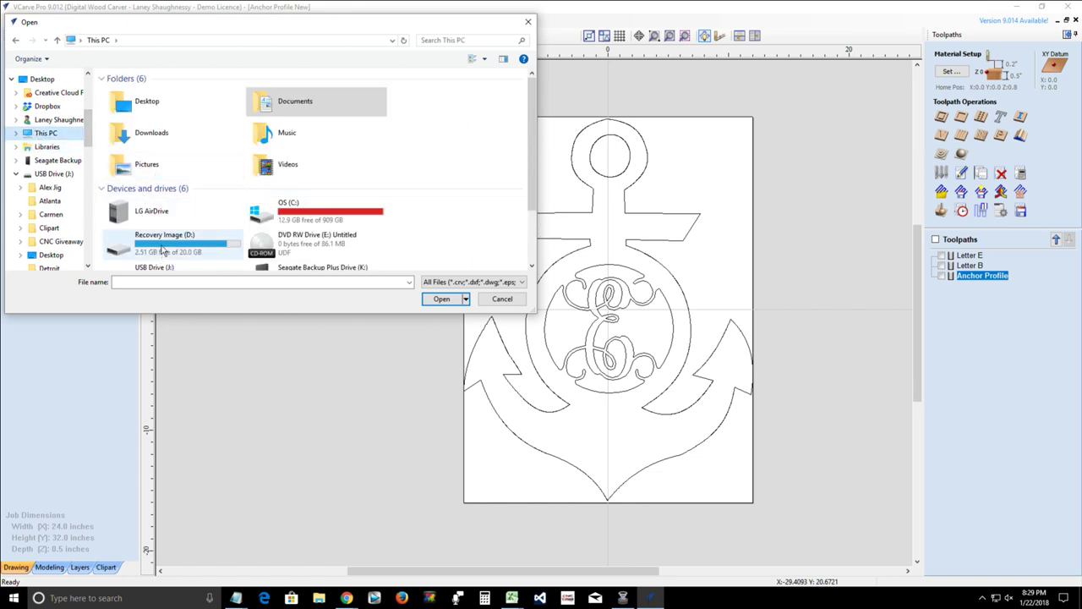
- Navigate from OS (C:) through Users and Public into the Public Documents folder
{"action": "double_click", "coordinate": [292, 211]}
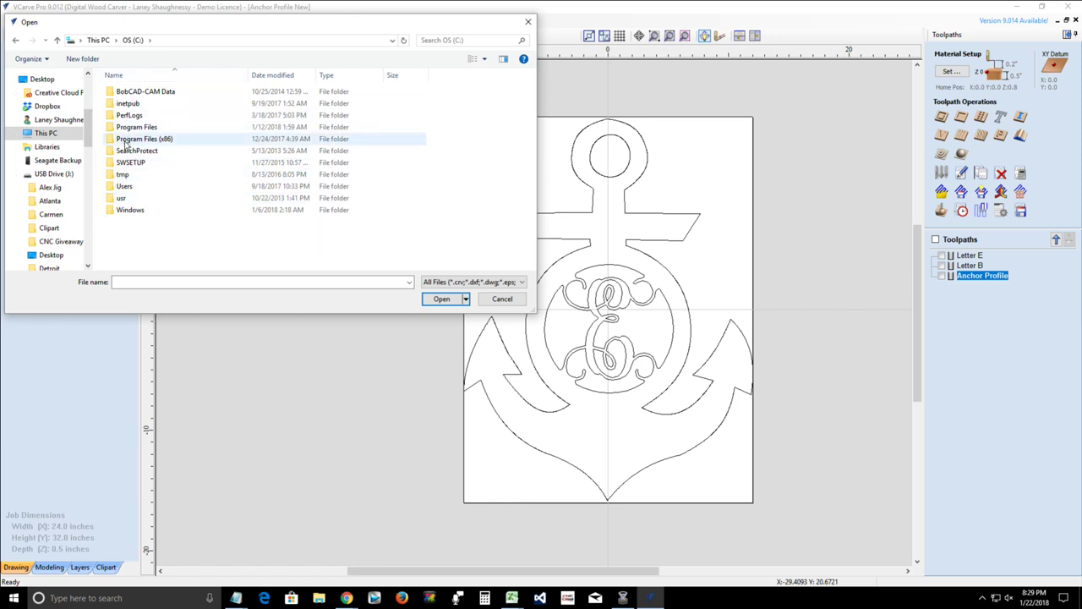
{"action": "double_click", "coordinate": [123, 186]}
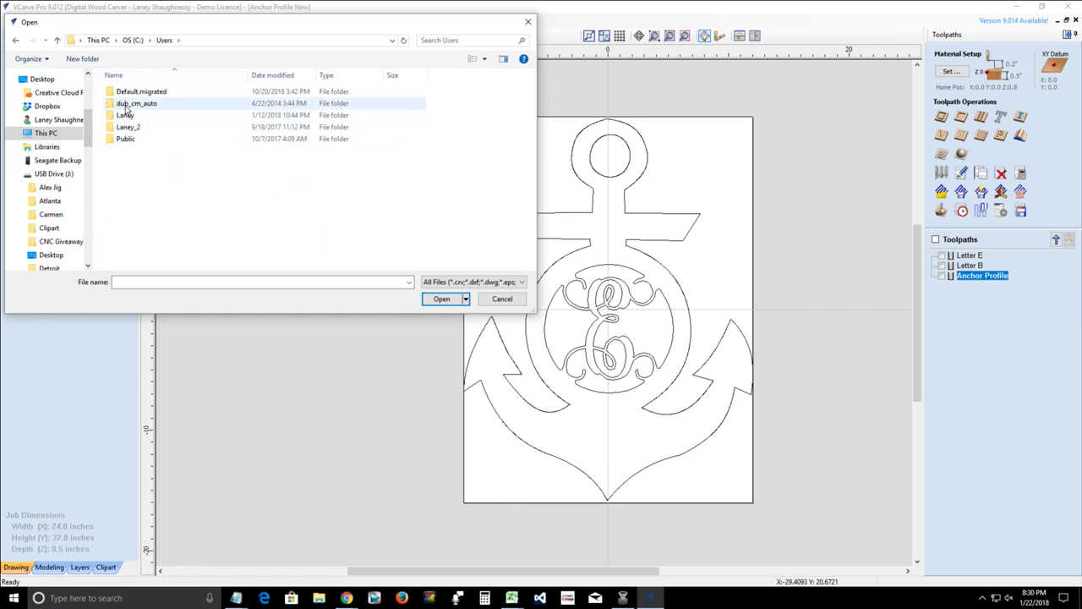
{"action": "double_click", "coordinate": [123, 139]}
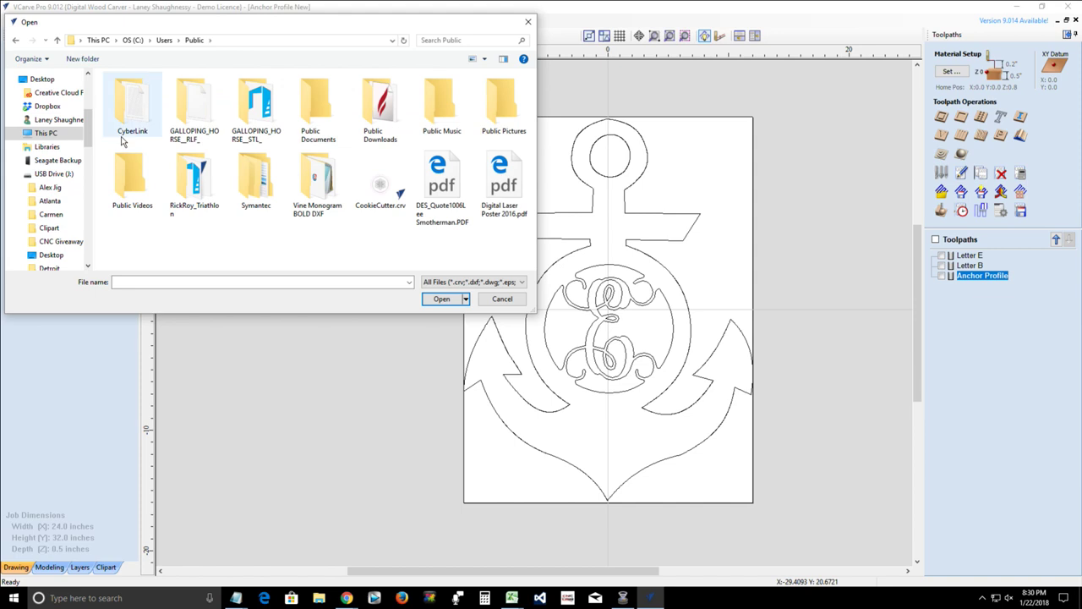
{"action": "double_click", "coordinate": [316, 104]}
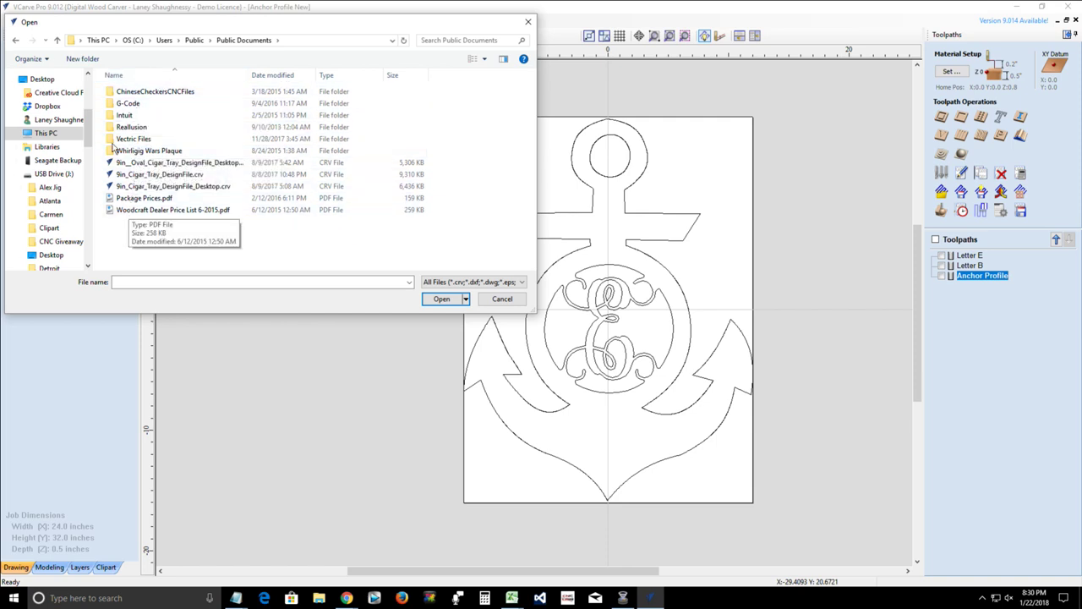
- Check Public Downloads, then climb back up through Public and Users to the OS (C:) root
{"action": "left_click", "coordinate": [57, 39]}
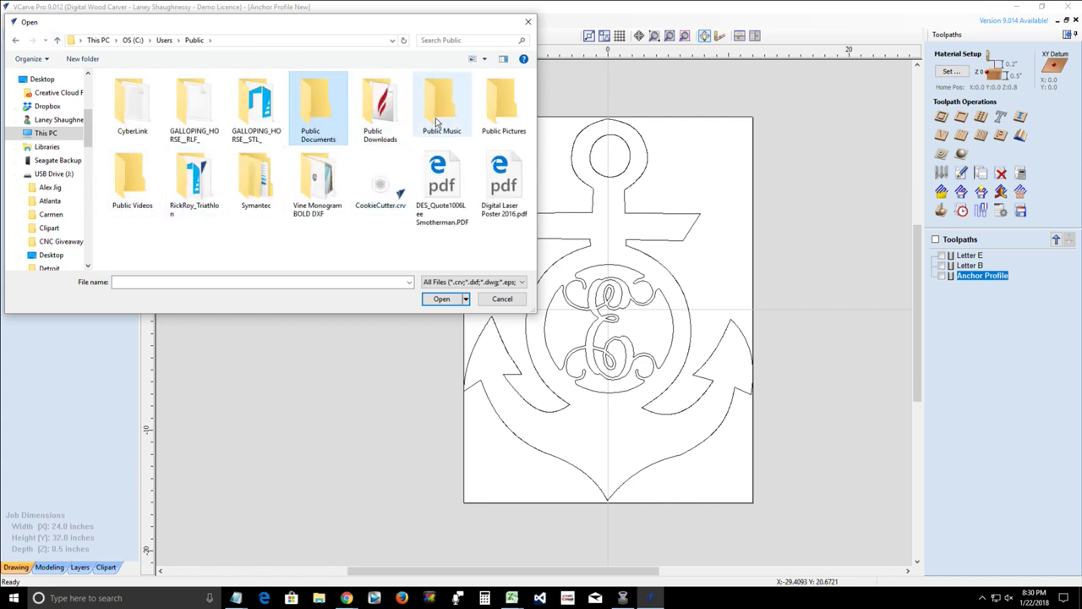
{"action": "double_click", "coordinate": [374, 110]}
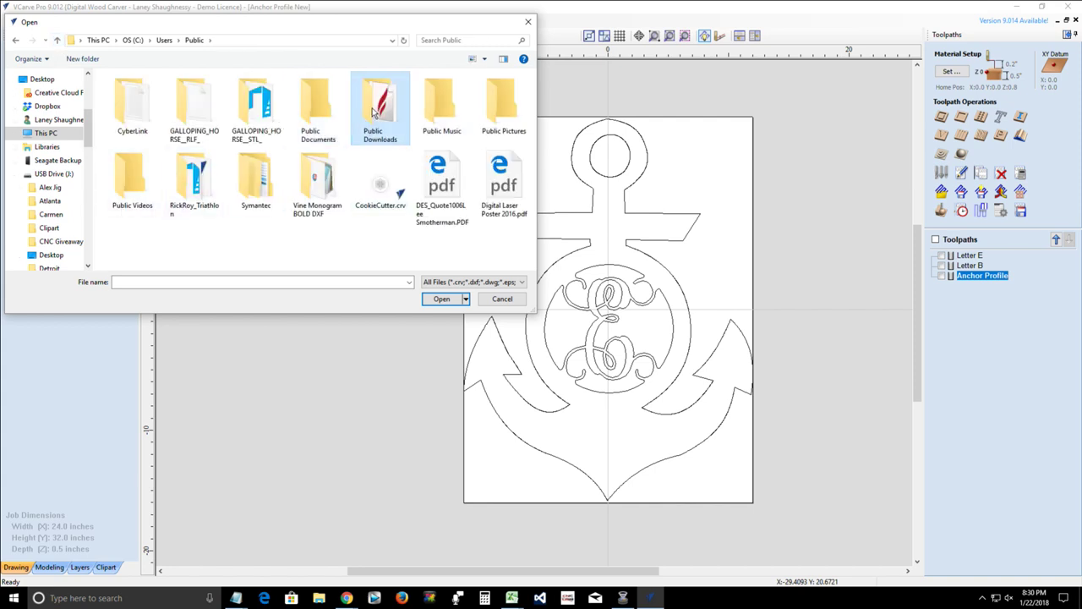
{"action": "left_click", "coordinate": [57, 41]}
{"action": "left_click", "coordinate": [324, 102]}
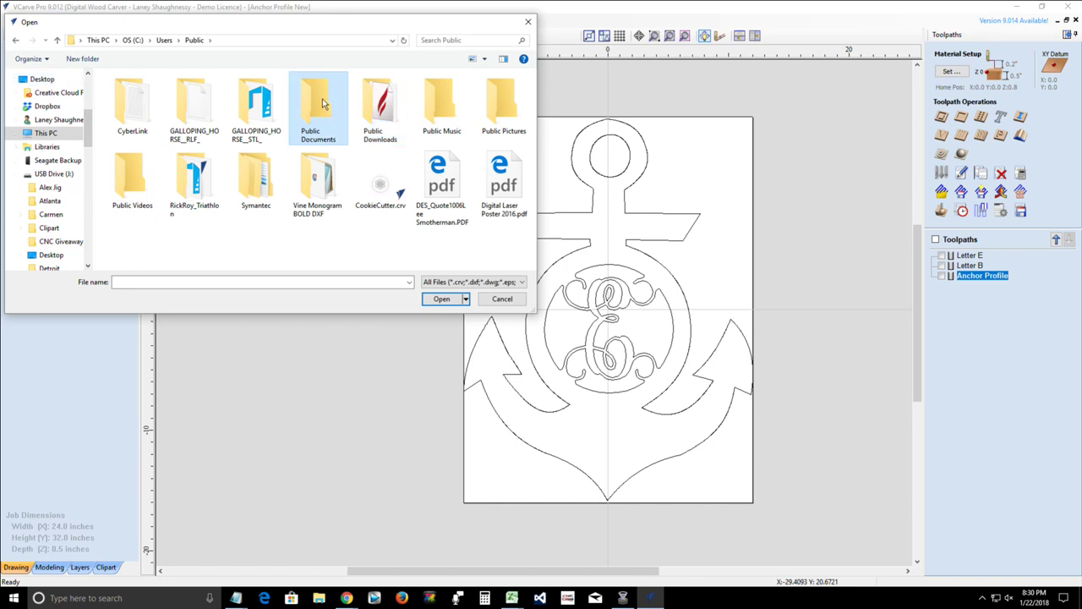
{"action": "left_click", "coordinate": [58, 40]}
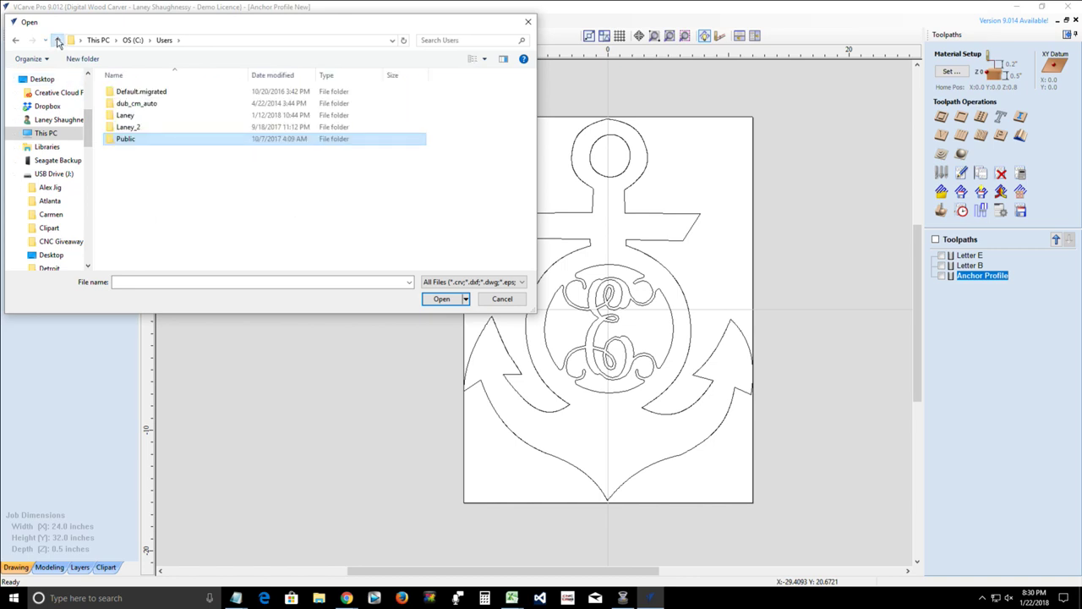
{"action": "left_click", "coordinate": [59, 41]}
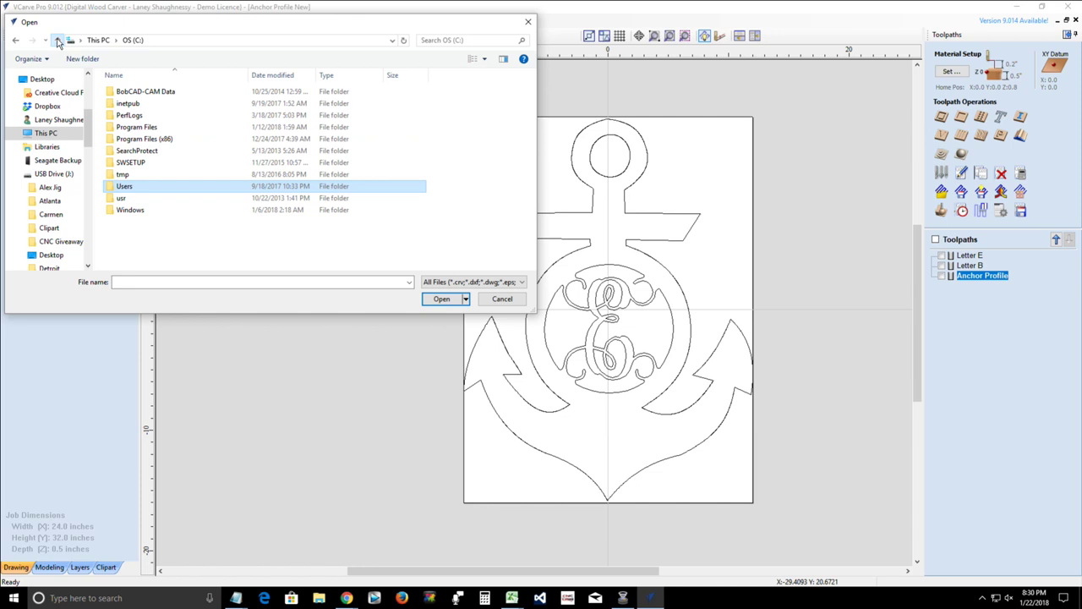
- Go to USB Drive (J:) and reopen Anchor Profile New.crv with its anchor E monogram
{"action": "left_click", "coordinate": [49, 173]}
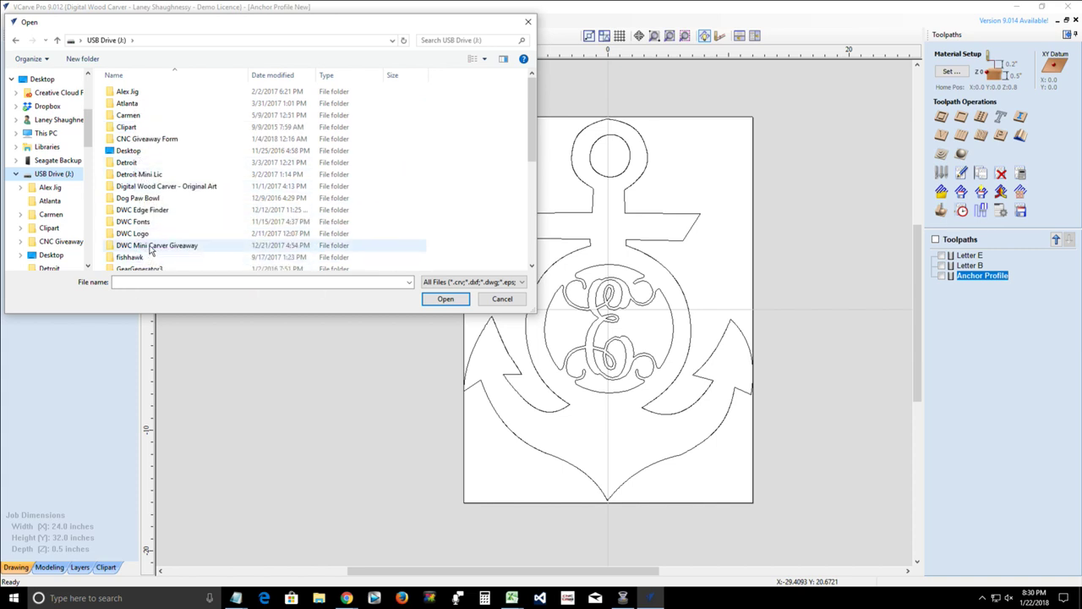
{"action": "scroll", "coordinate": [150, 248], "scroll_direction": "down", "scroll_amount": 1}
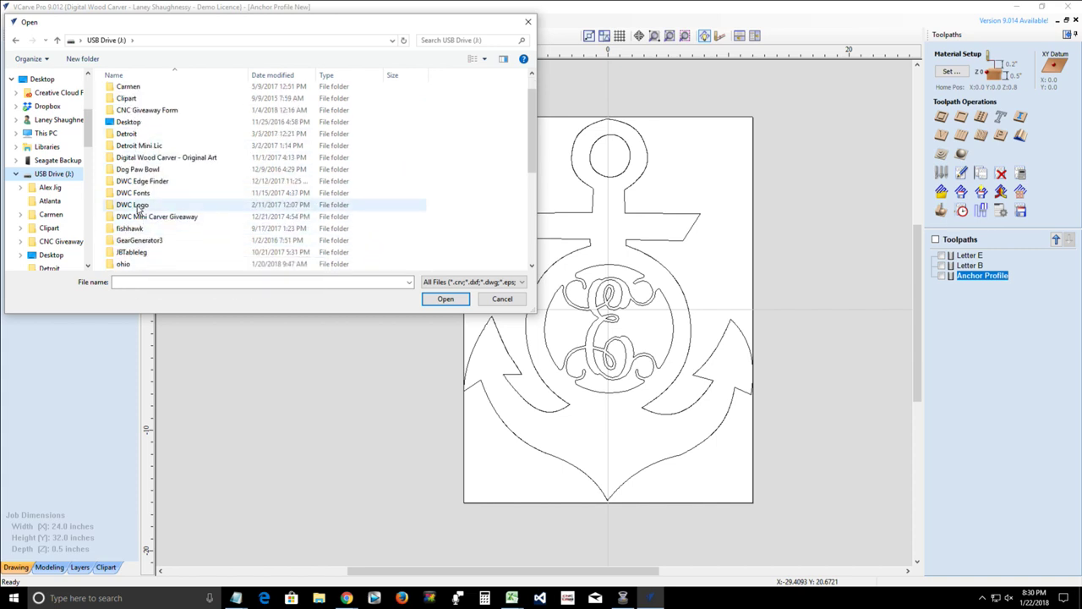
{"action": "scroll", "coordinate": [139, 211], "scroll_direction": "down", "scroll_amount": 3}
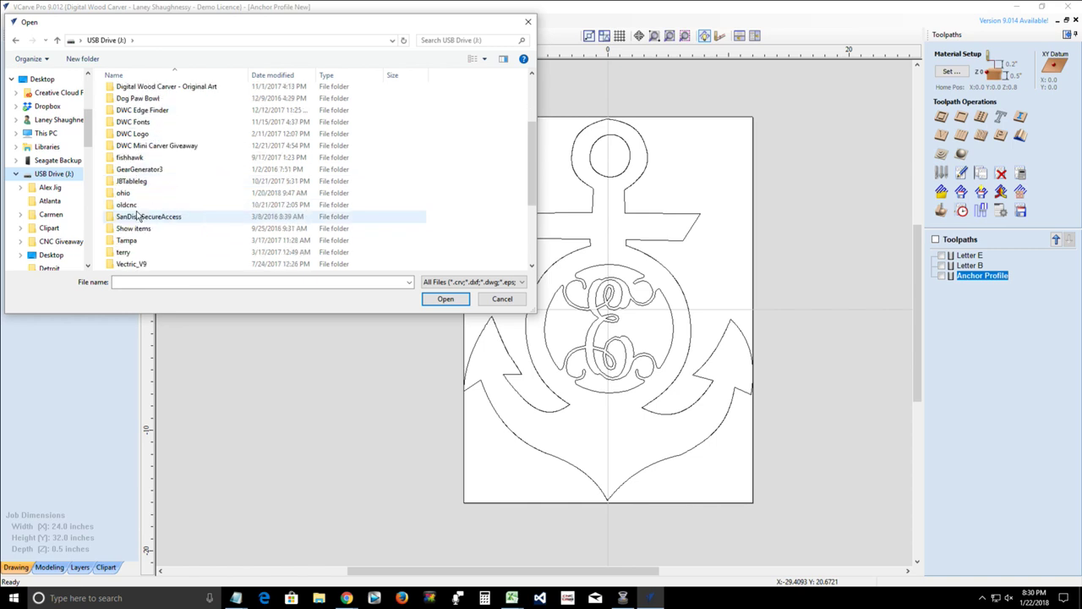
{"action": "scroll", "coordinate": [138, 215], "scroll_direction": "down", "scroll_amount": 2}
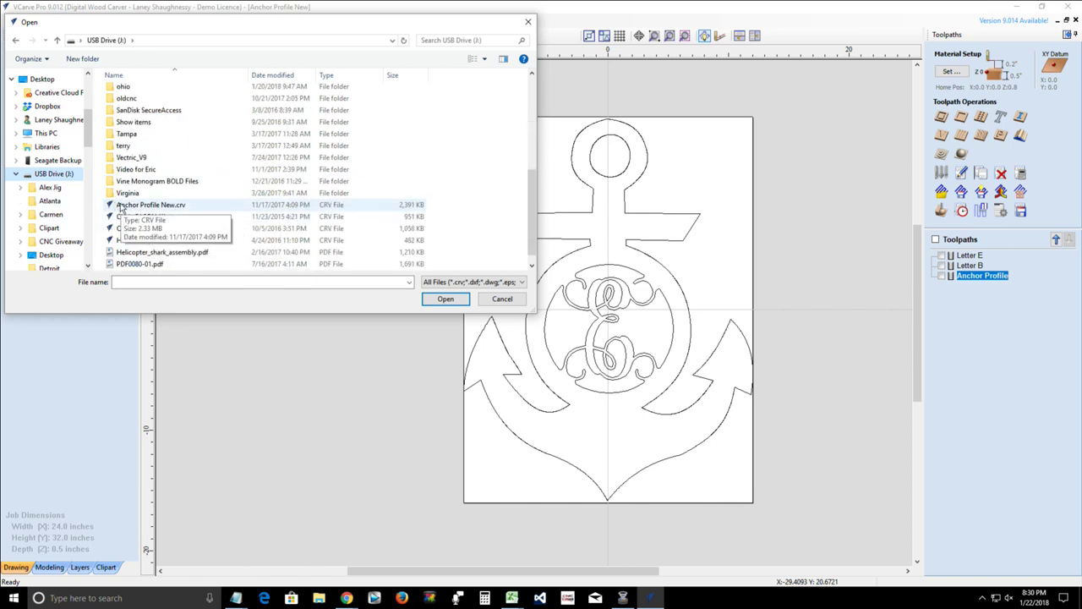
{"action": "double_click", "coordinate": [136, 207]}
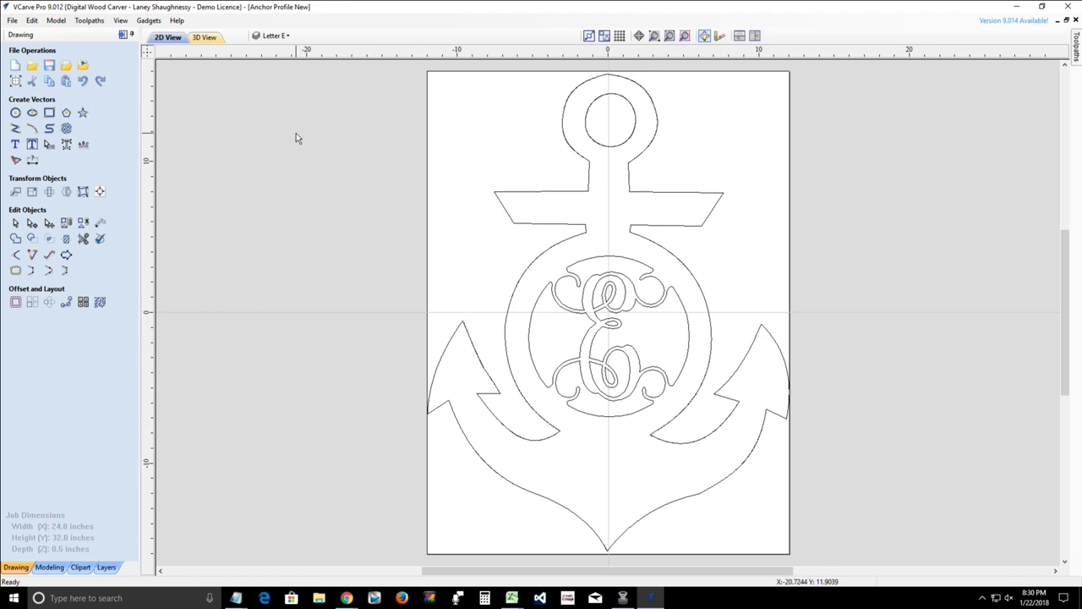
{"action": "left_click", "coordinate": [272, 37]}
{"action": "left_click", "coordinate": [12, 20]}
{"action": "left_click", "coordinate": [13, 20]}
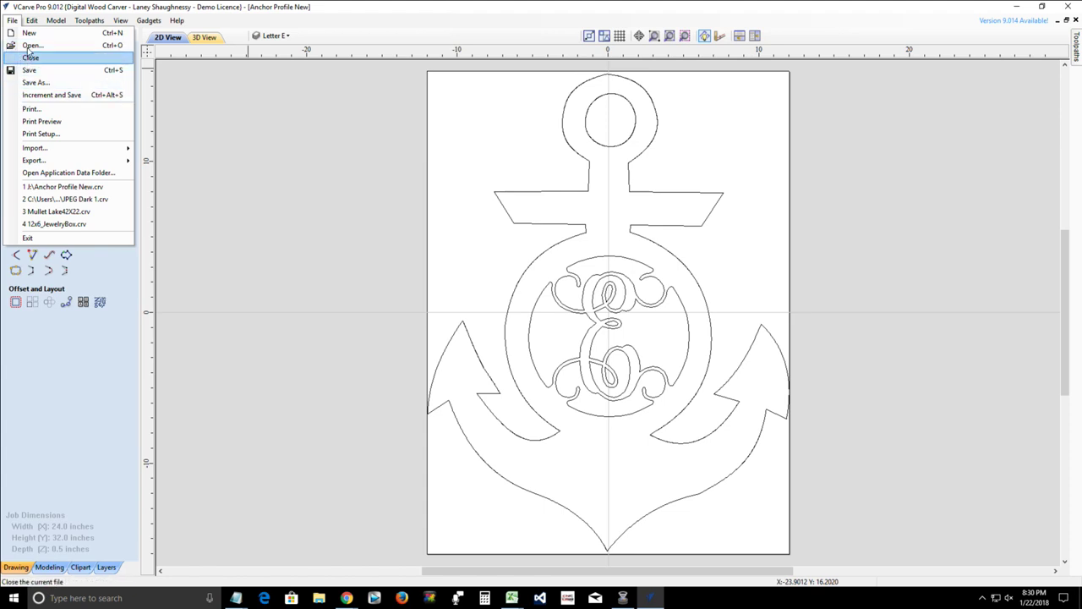
{"action": "left_click", "coordinate": [32, 45]}
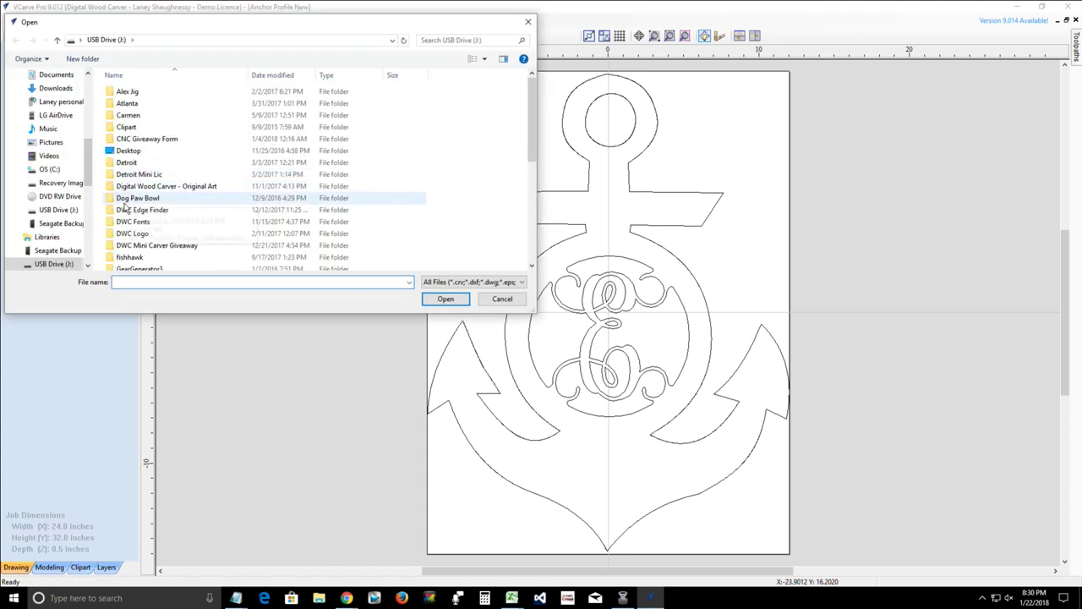
{"action": "scroll", "coordinate": [140, 199], "scroll_direction": "down", "scroll_amount": 10}
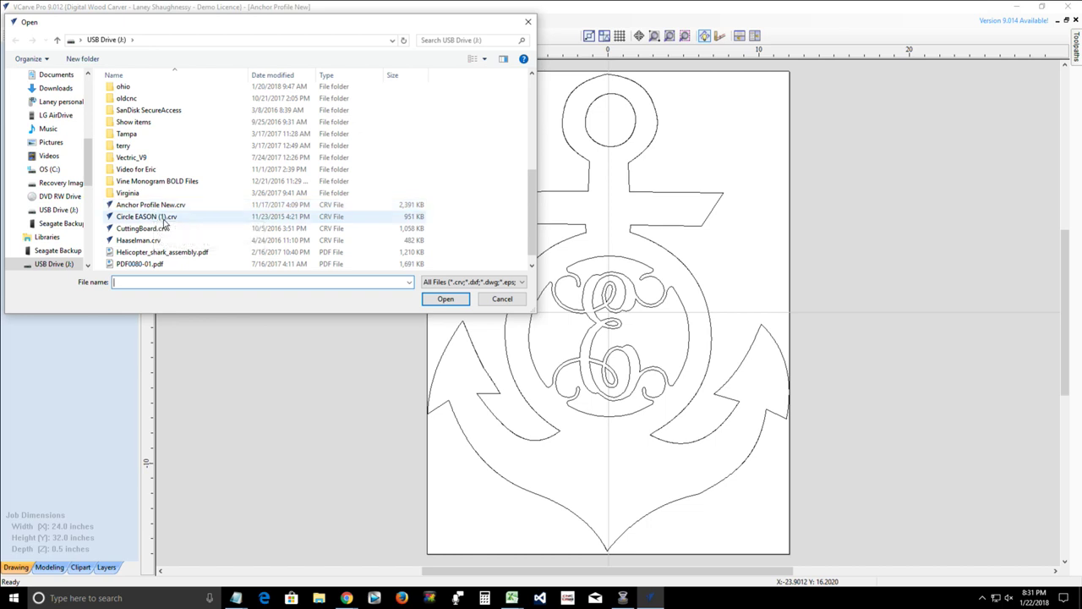
{"action": "scroll", "coordinate": [165, 222], "scroll_direction": "down", "scroll_amount": 1}
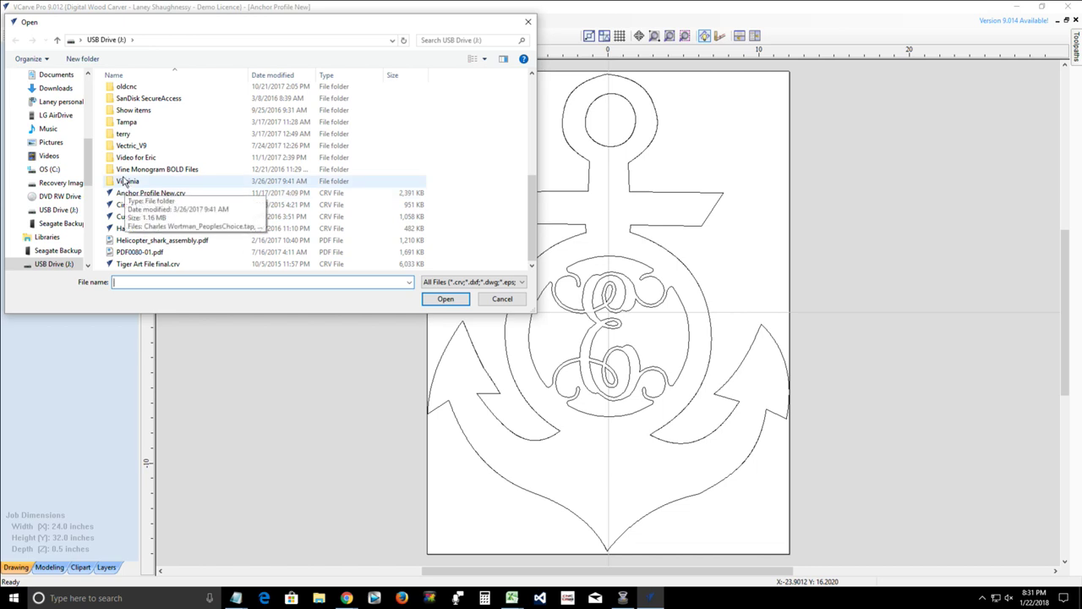
{"action": "left_click", "coordinate": [131, 113]}
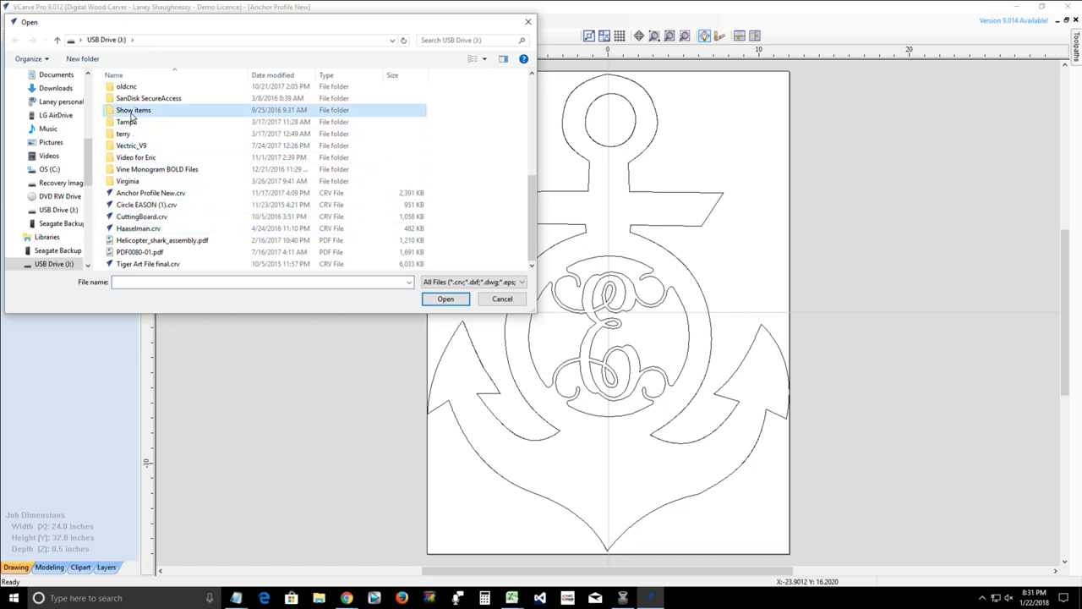
{"action": "double_click", "coordinate": [132, 115]}
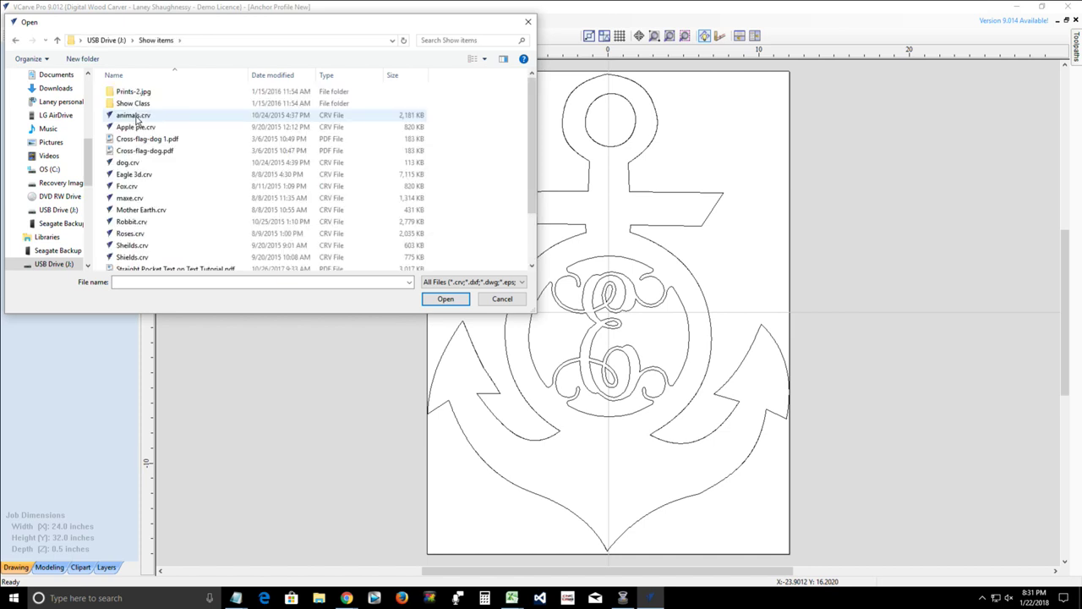
{"action": "scroll", "coordinate": [174, 157], "scroll_direction": "down", "scroll_amount": 2}
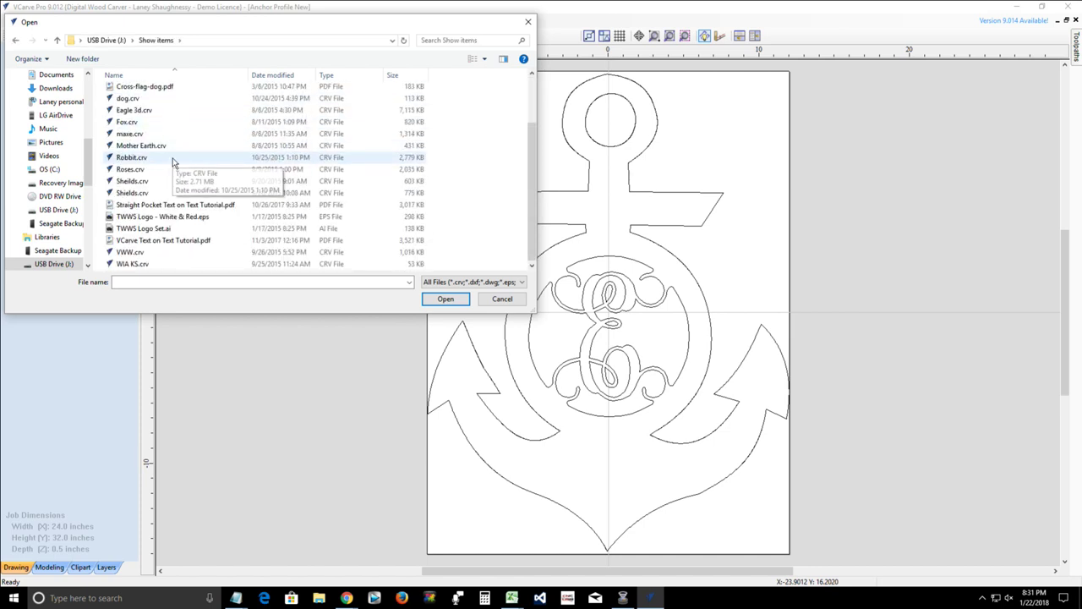
{"action": "scroll", "coordinate": [169, 154], "scroll_direction": "up", "scroll_amount": 2}
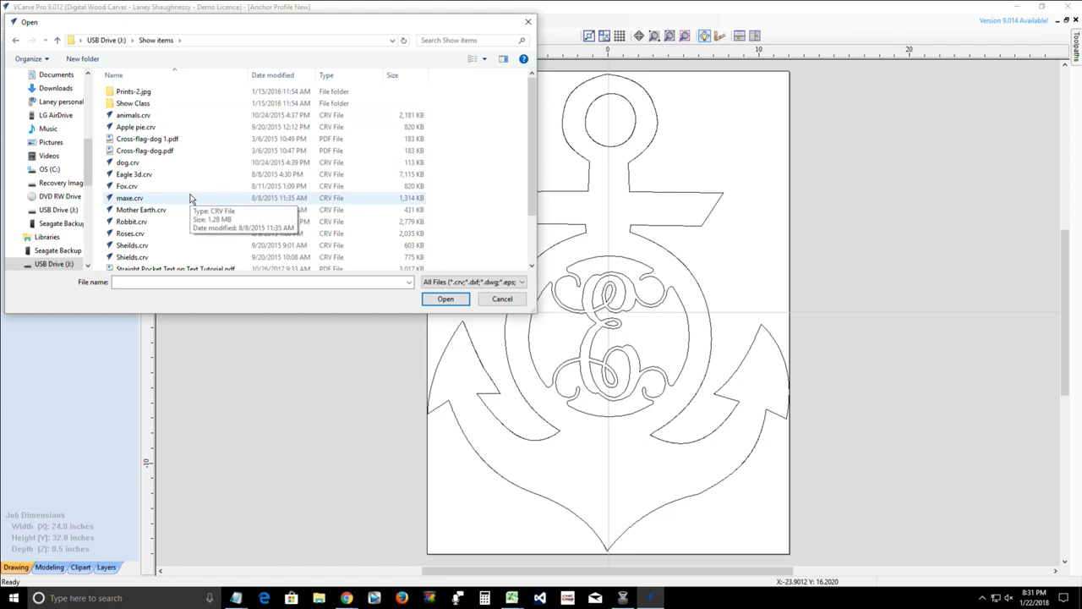
{"action": "scroll", "coordinate": [190, 198], "scroll_direction": "down", "scroll_amount": 2}
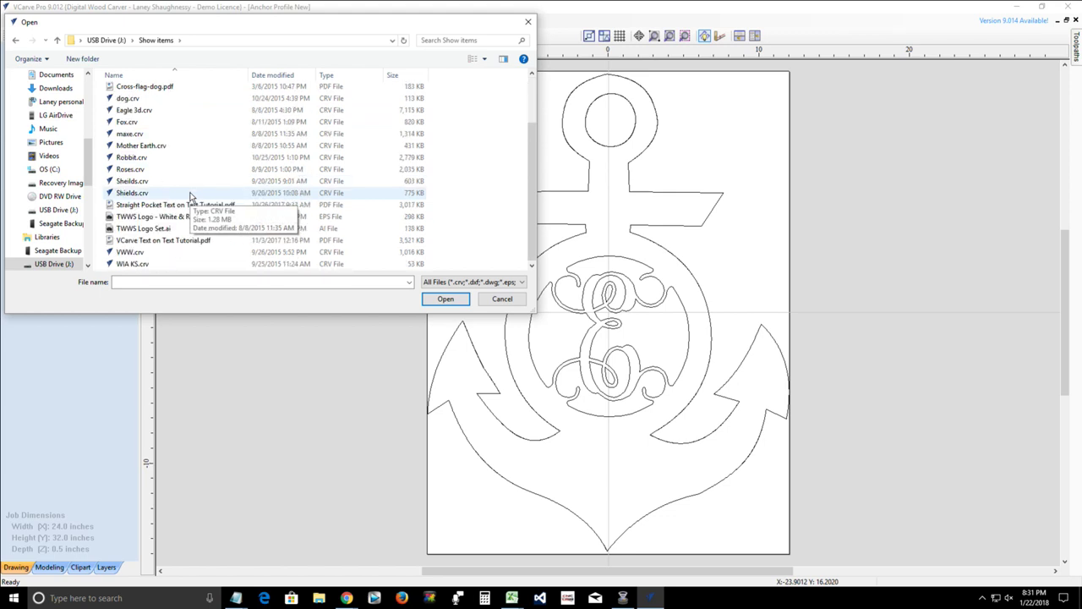
{"action": "scroll", "coordinate": [191, 196], "scroll_direction": "up", "scroll_amount": 2}
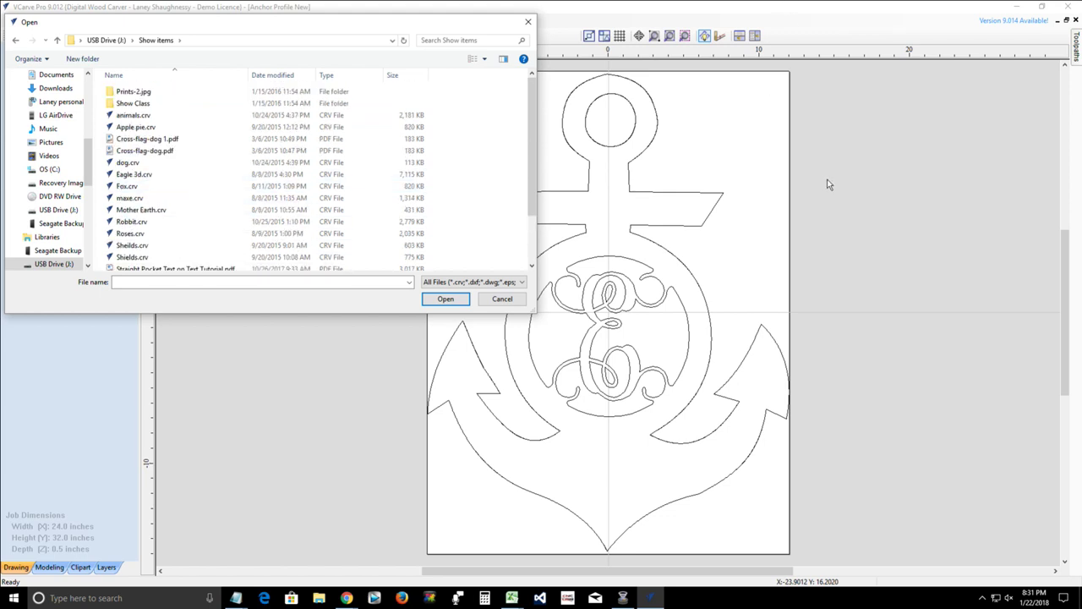
{"action": "left_click", "coordinate": [502, 302]}
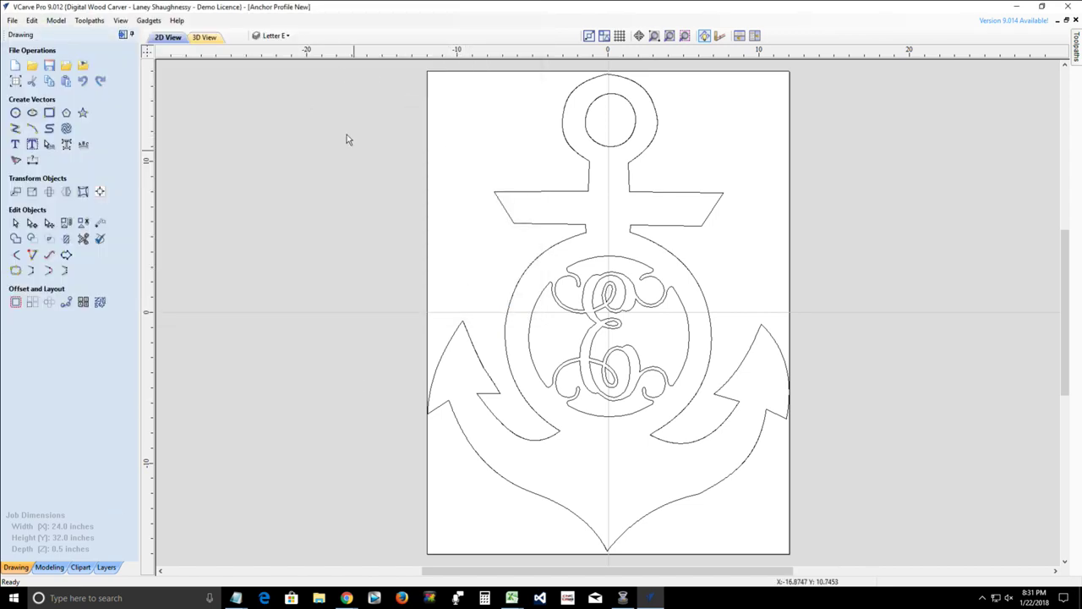
- Close the anchor monogram project and create a new blank 18 x 18 in job, 0.25 in thick
{"action": "left_click", "coordinate": [12, 20]}
{"action": "left_click", "coordinate": [28, 64]}
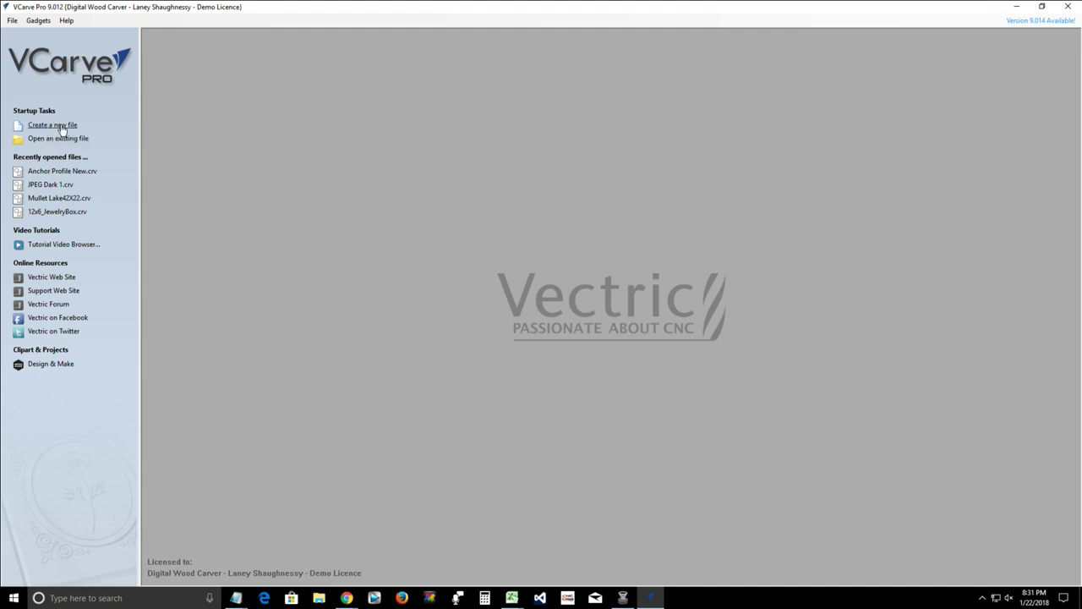
{"action": "left_click", "coordinate": [61, 126]}
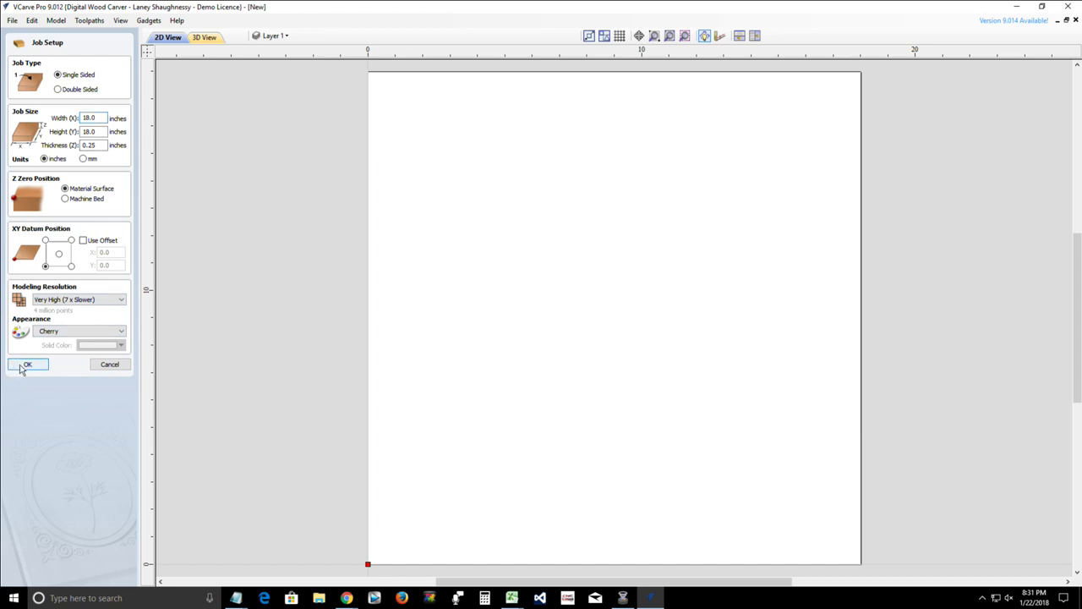
{"action": "left_click", "coordinate": [25, 367]}
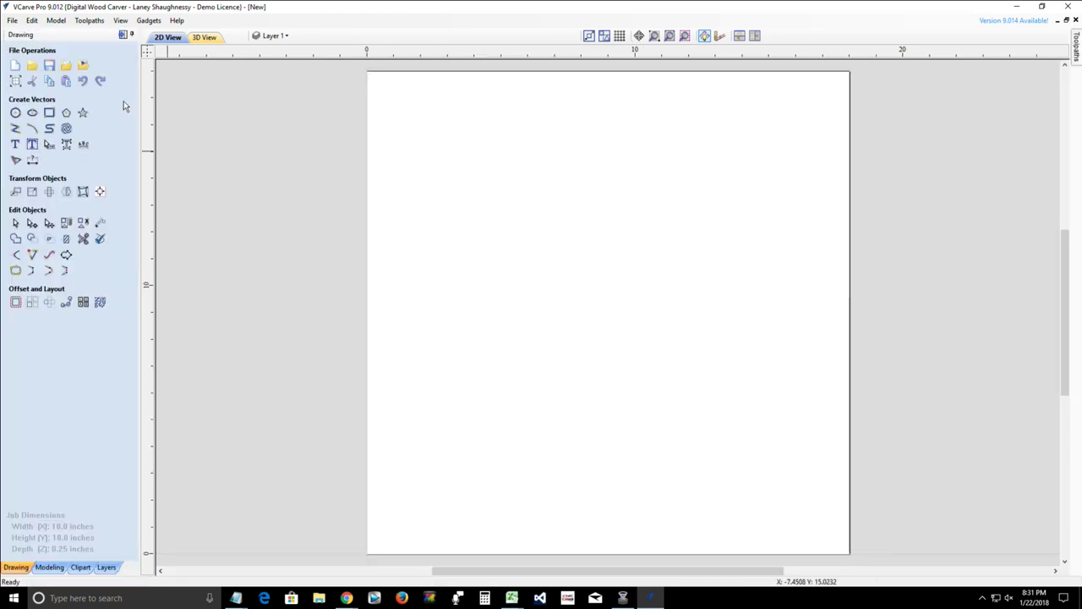
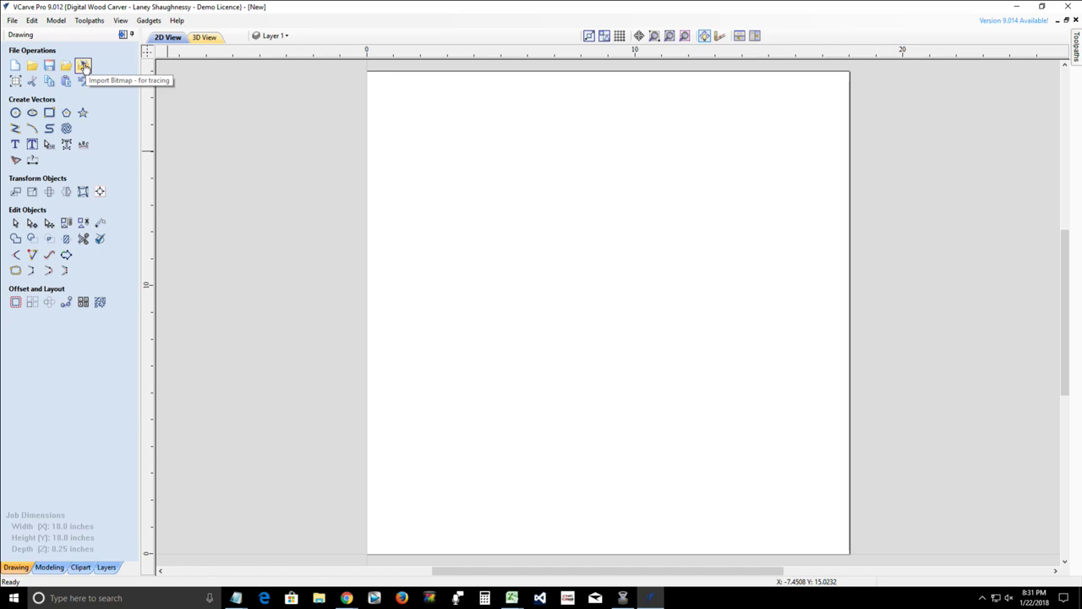
- Start Import Bitmap for tracing and look through the Downloads folder
{"action": "left_click", "coordinate": [83, 67]}
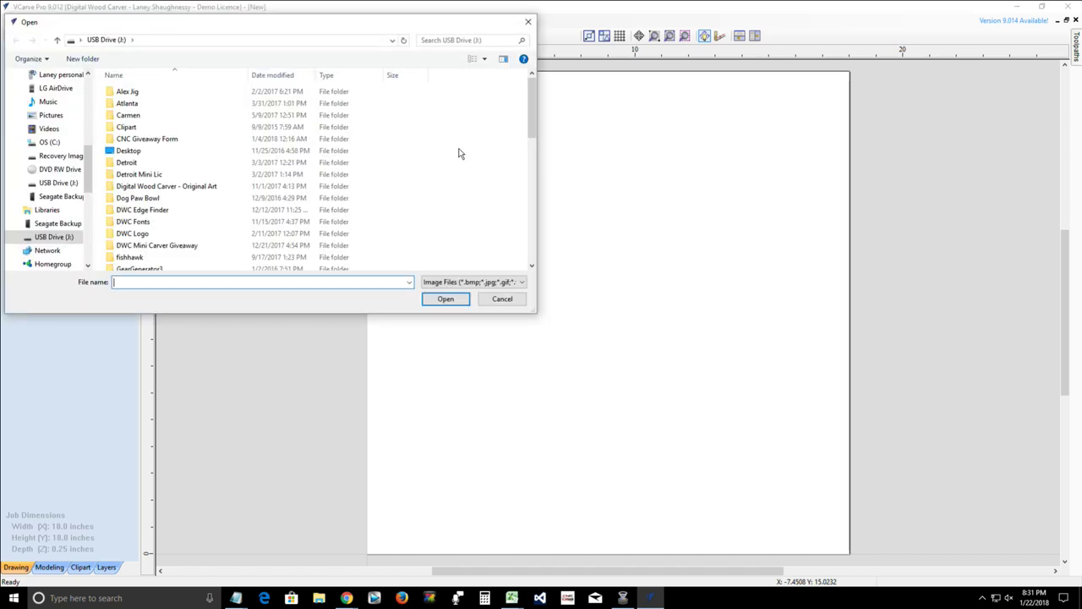
{"action": "scroll", "coordinate": [126, 208], "scroll_direction": "down", "scroll_amount": 4}
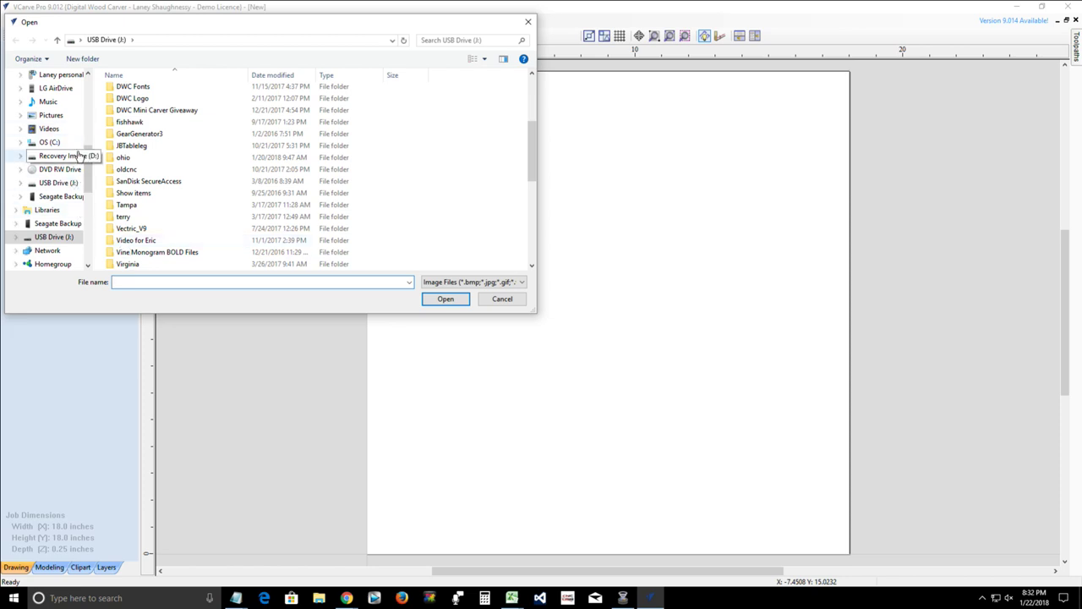
{"action": "left_click_drag", "start_coordinate": [86, 162], "coordinate": [87, 89]}
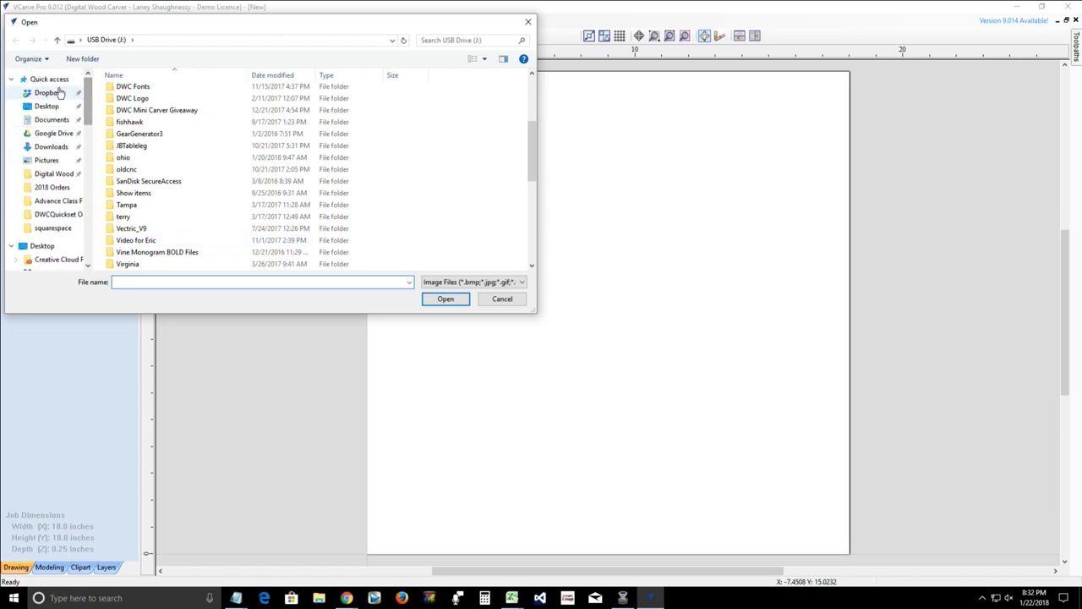
{"action": "left_click", "coordinate": [49, 150]}
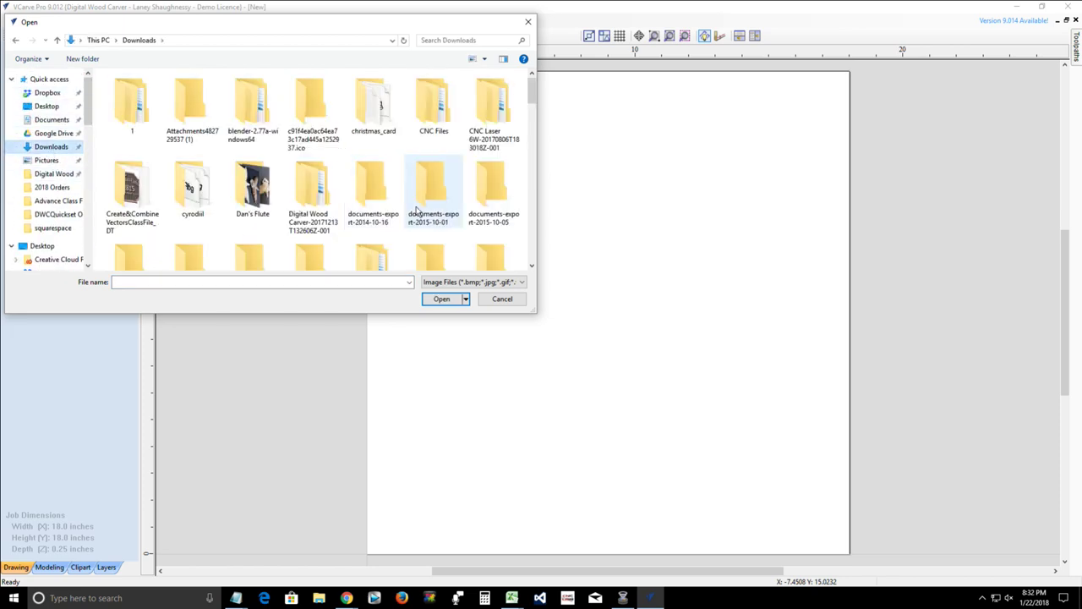
{"action": "left_click_drag", "start_coordinate": [532, 94], "coordinate": [567, 264]}
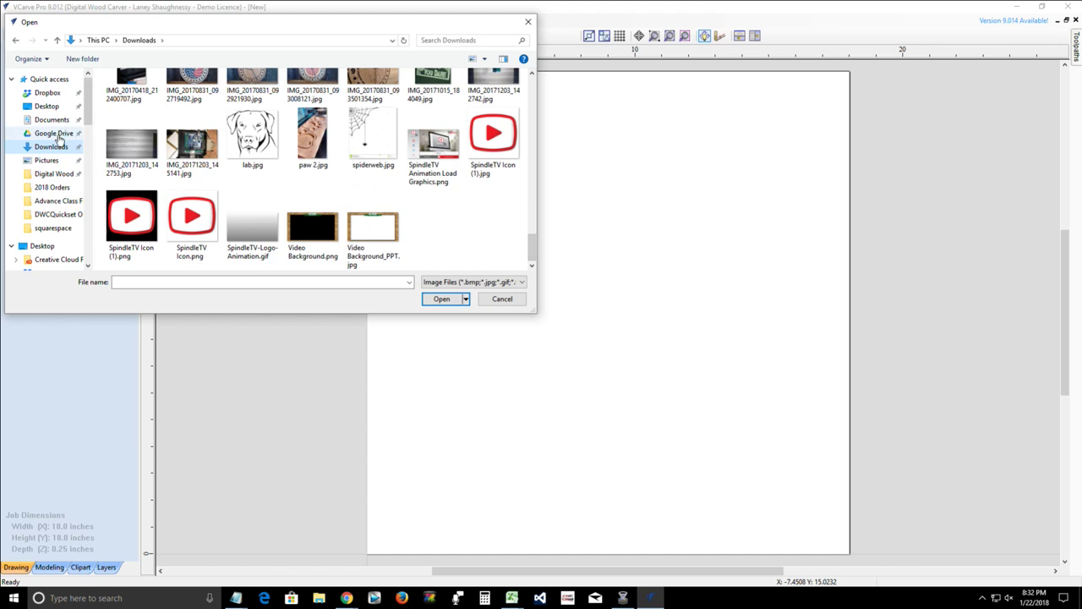
{"action": "scroll", "coordinate": [52, 236], "scroll_direction": "down", "scroll_amount": 2}
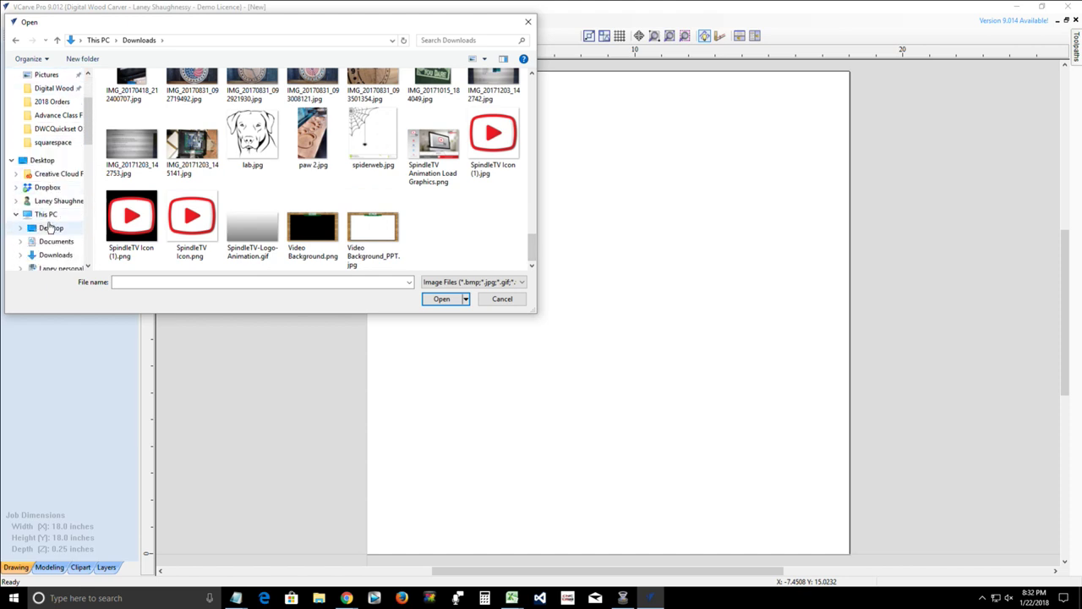
- Browse USB Drive (J:) into Show items > Show Class > B&W Clipart
{"action": "left_click", "coordinate": [47, 216]}
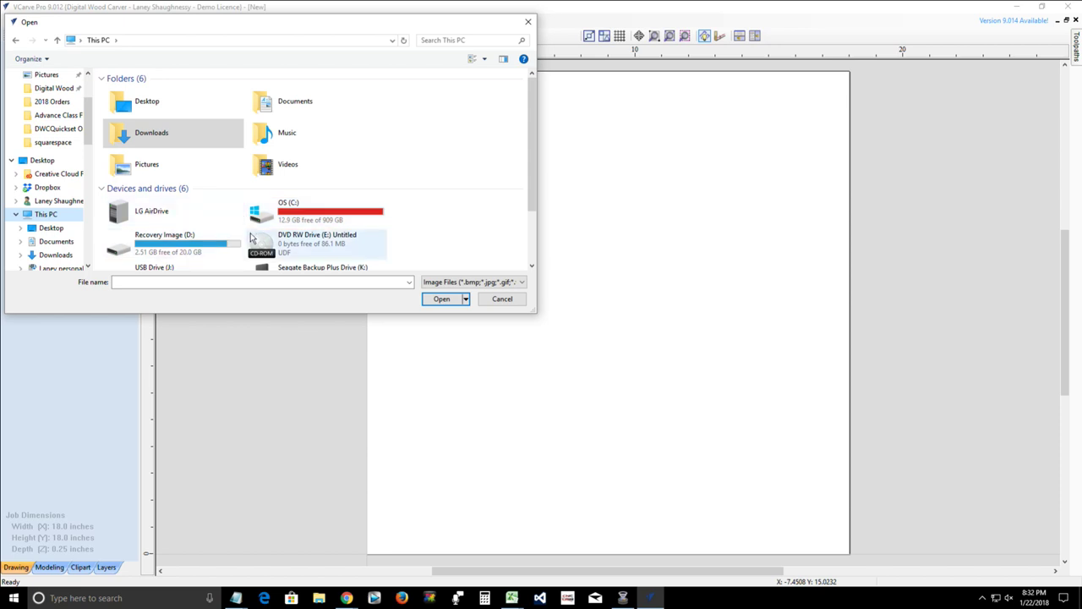
{"action": "scroll", "coordinate": [292, 209], "scroll_direction": "down", "scroll_amount": 2}
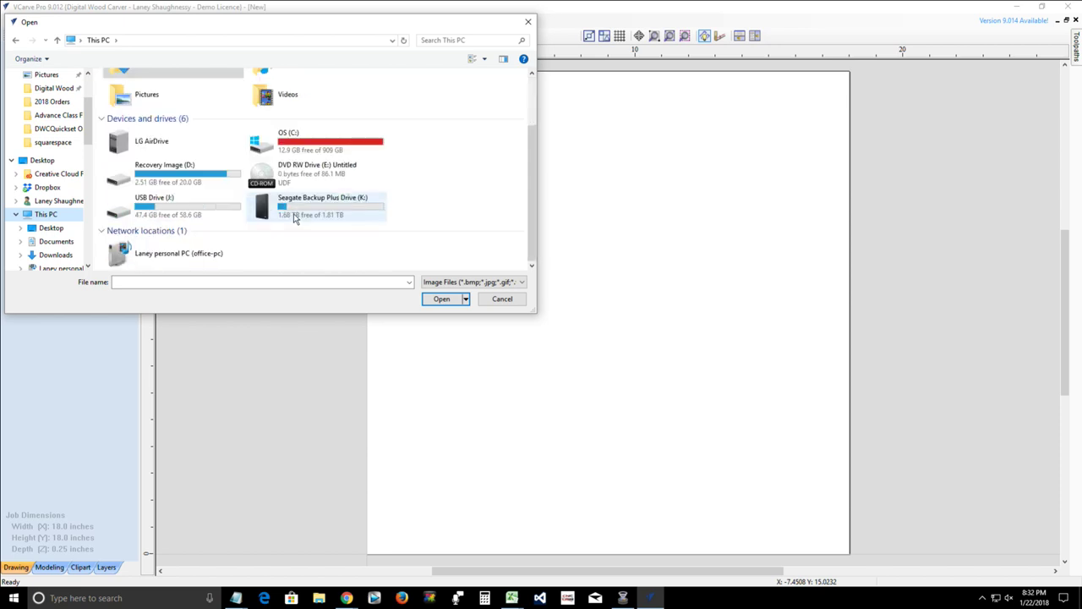
{"action": "double_click", "coordinate": [157, 206]}
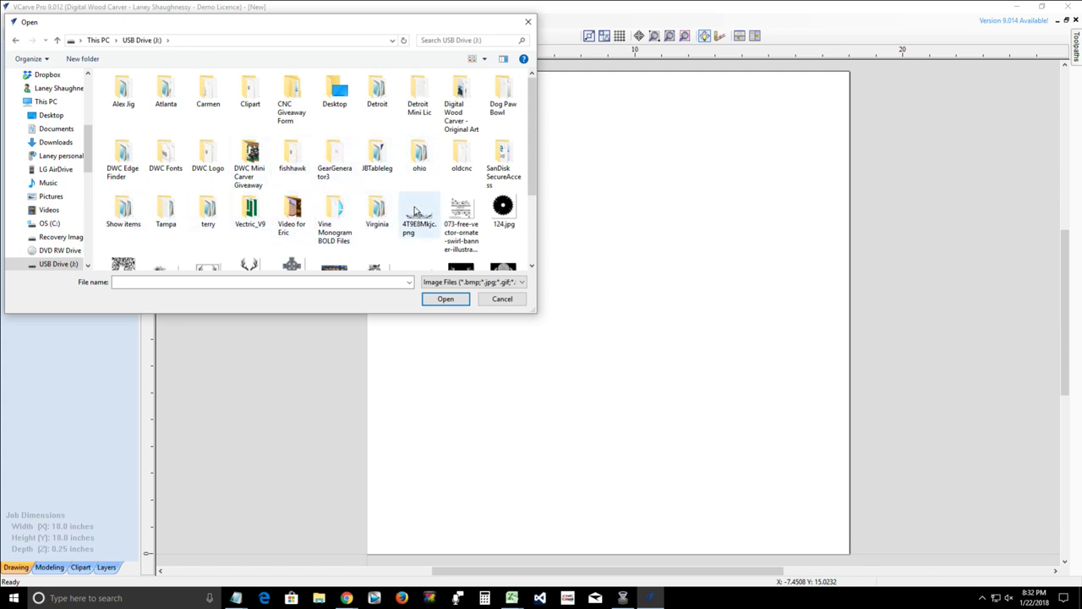
{"action": "double_click", "coordinate": [119, 209]}
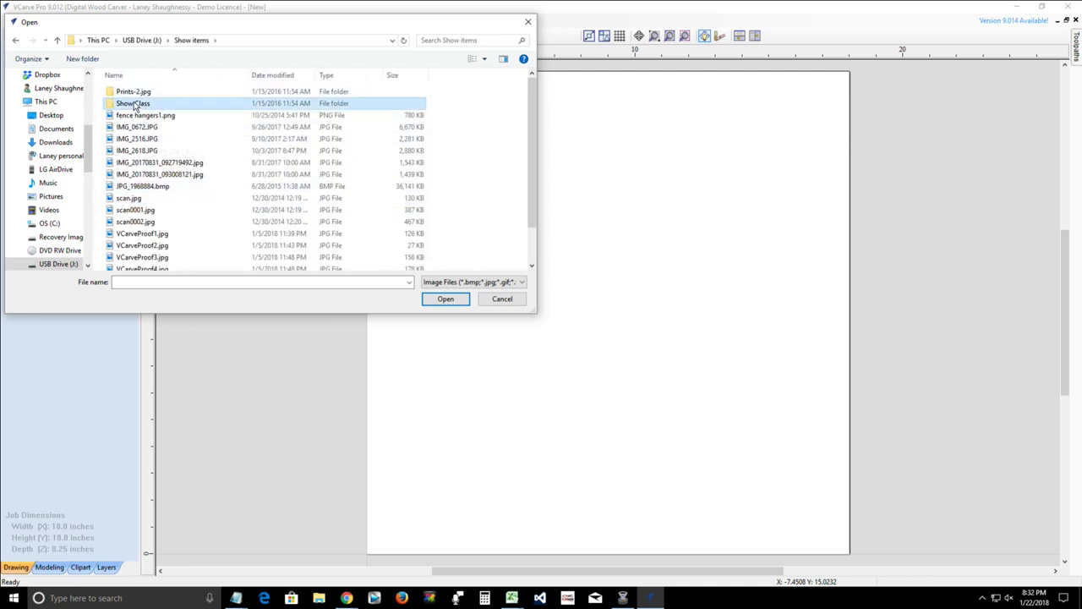
{"action": "double_click", "coordinate": [133, 103]}
{"action": "double_click", "coordinate": [134, 91]}
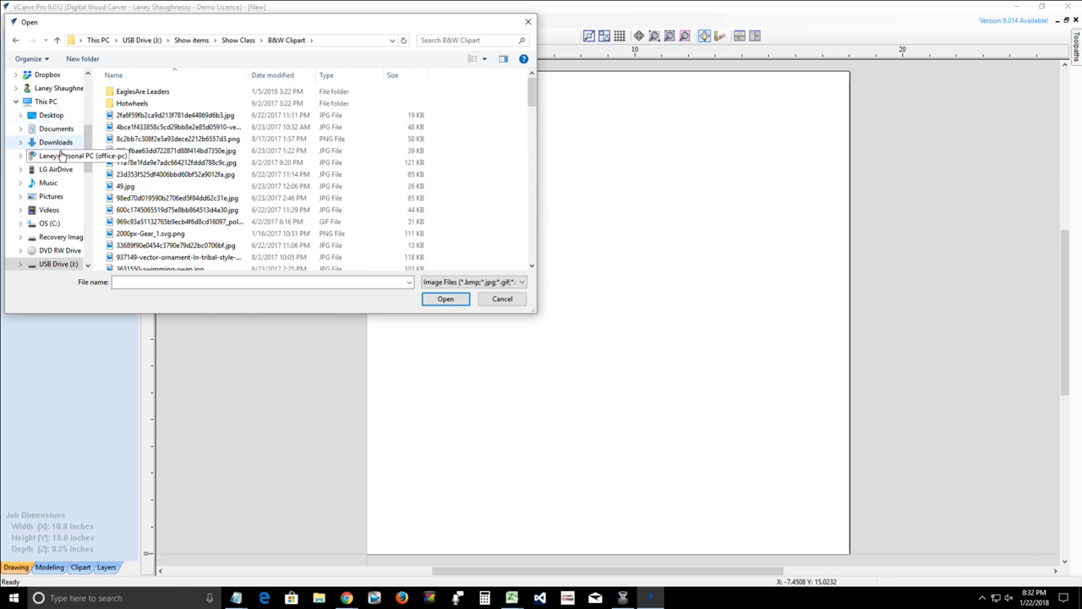
- Switch to Pictures and open the Camera Roll folder
{"action": "left_click", "coordinate": [51, 197]}
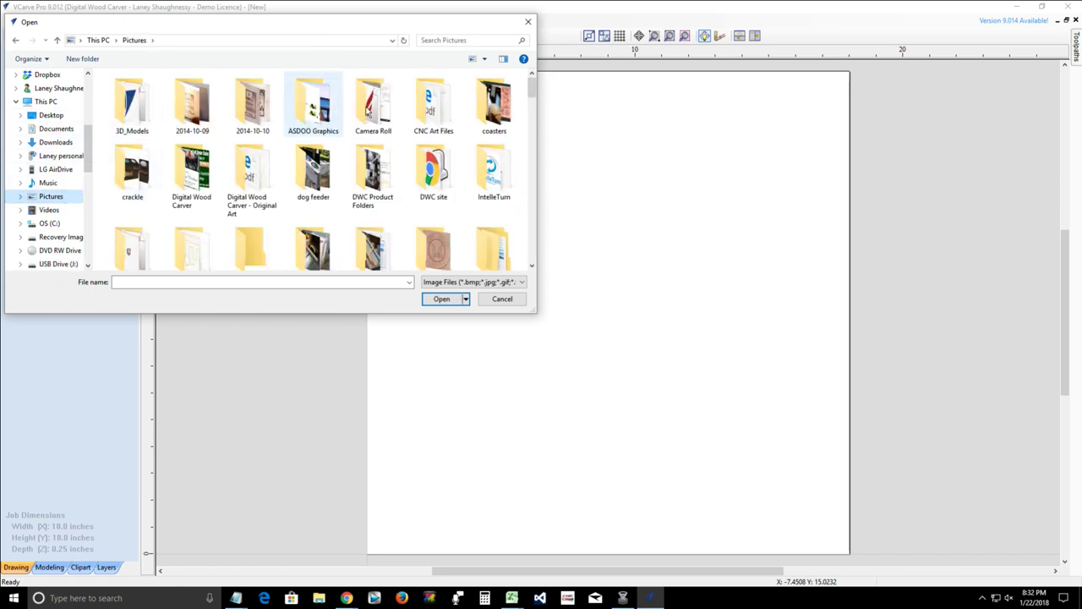
{"action": "double_click", "coordinate": [368, 108]}
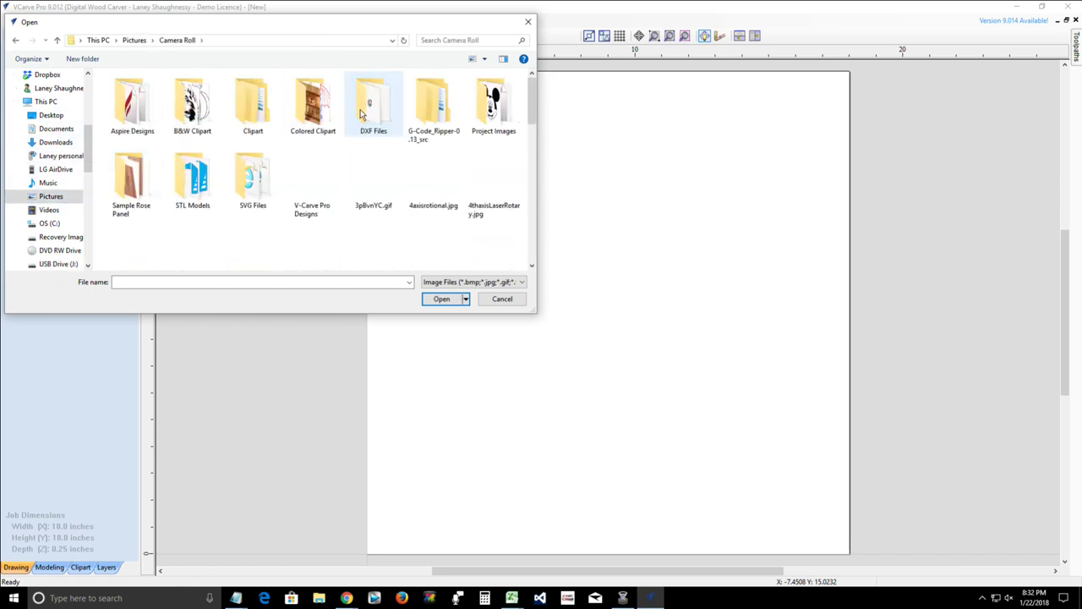
{"action": "scroll", "coordinate": [241, 178], "scroll_direction": "down", "scroll_amount": 5}
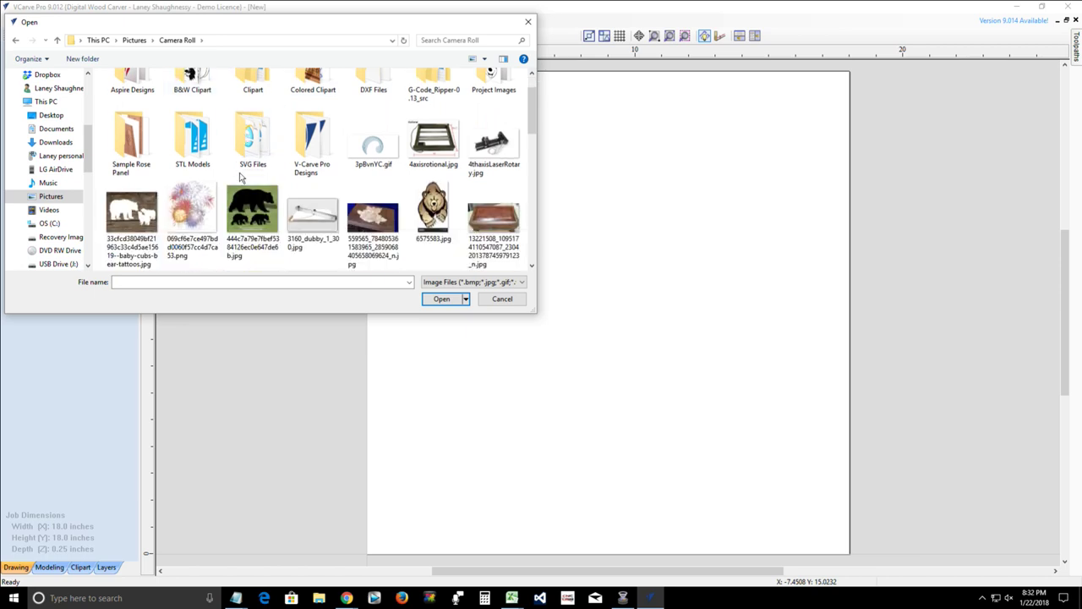
{"action": "scroll", "coordinate": [241, 177], "scroll_direction": "down", "scroll_amount": 10}
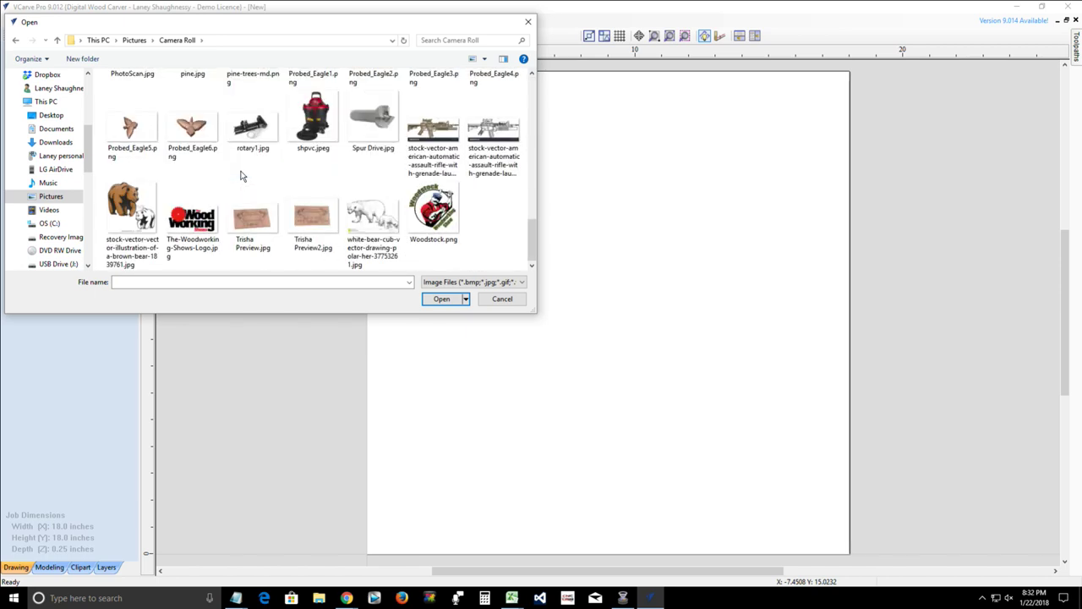
{"action": "scroll", "coordinate": [240, 173], "scroll_direction": "up", "scroll_amount": 15}
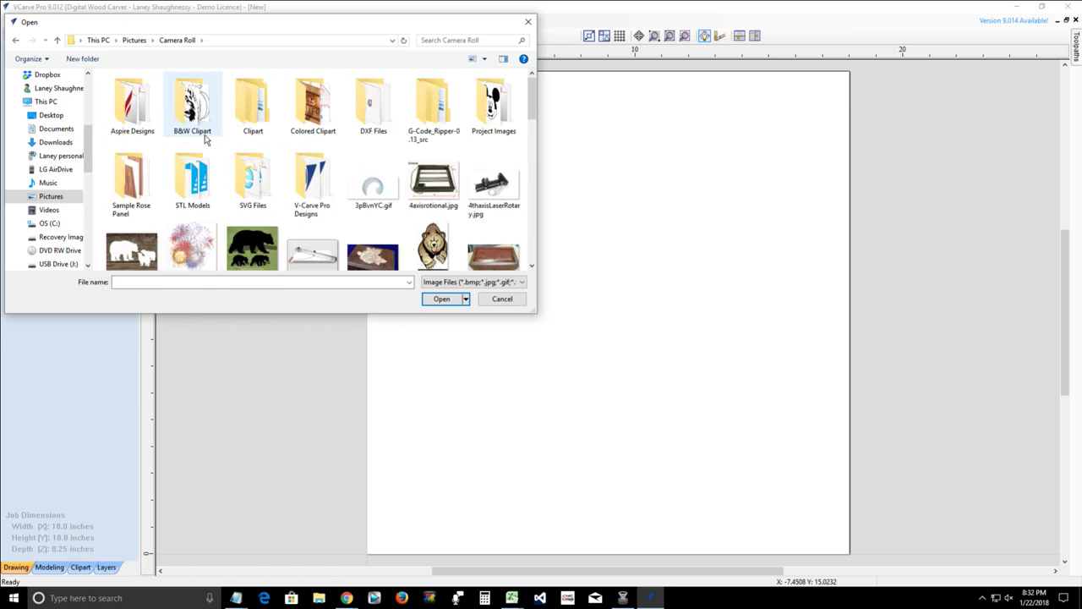
- Open B&W Clipart, find the tribal moon tattoo JPG and import it onto the job
{"action": "double_click", "coordinate": [192, 103]}
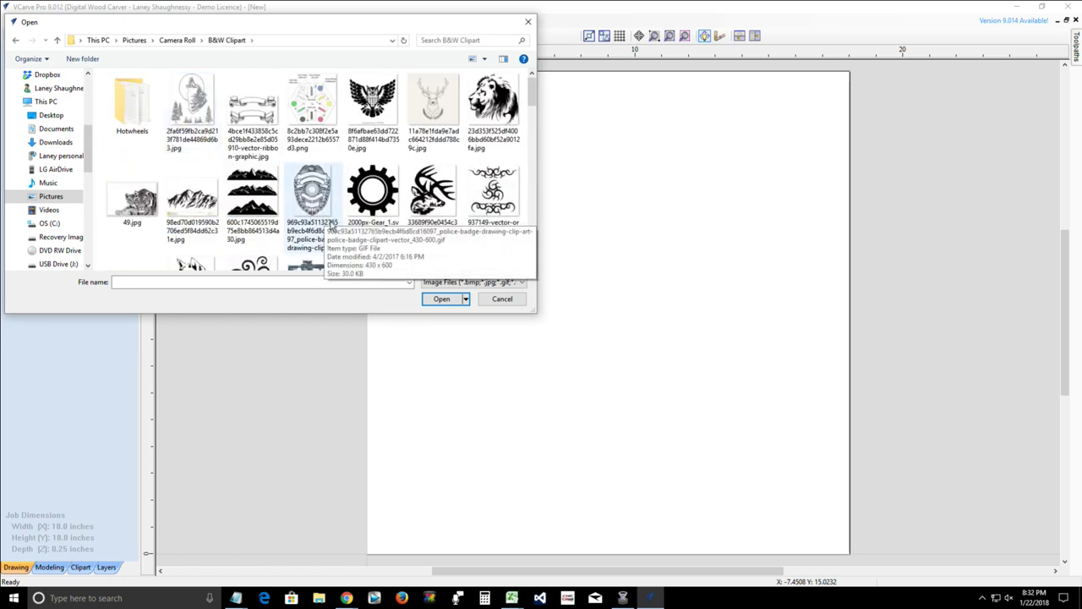
{"action": "scroll", "coordinate": [494, 203], "scroll_direction": "down", "scroll_amount": 2}
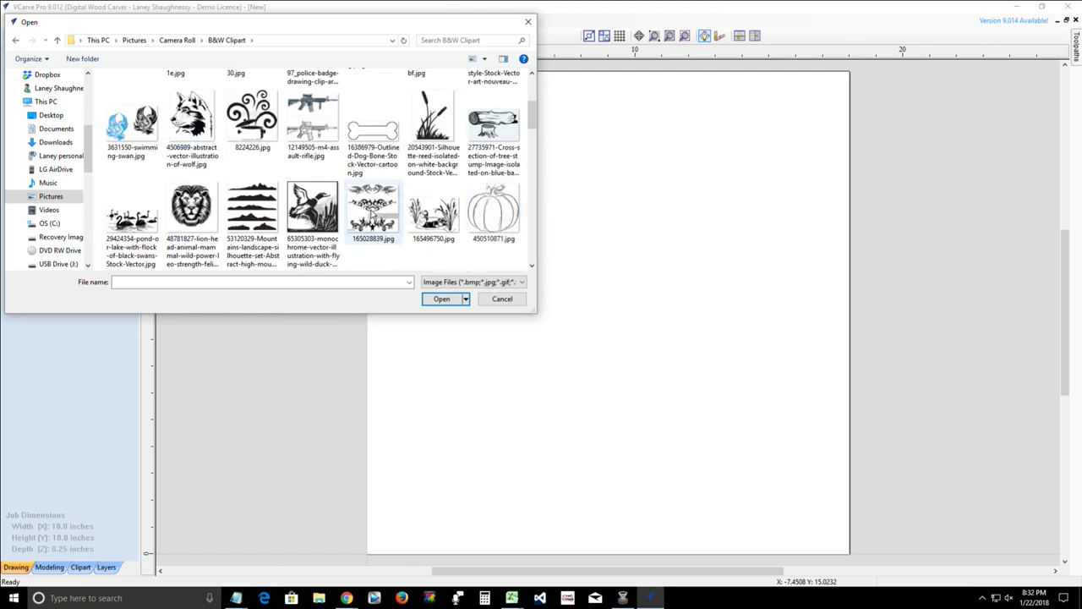
{"action": "scroll", "coordinate": [390, 237], "scroll_direction": "down", "scroll_amount": 5}
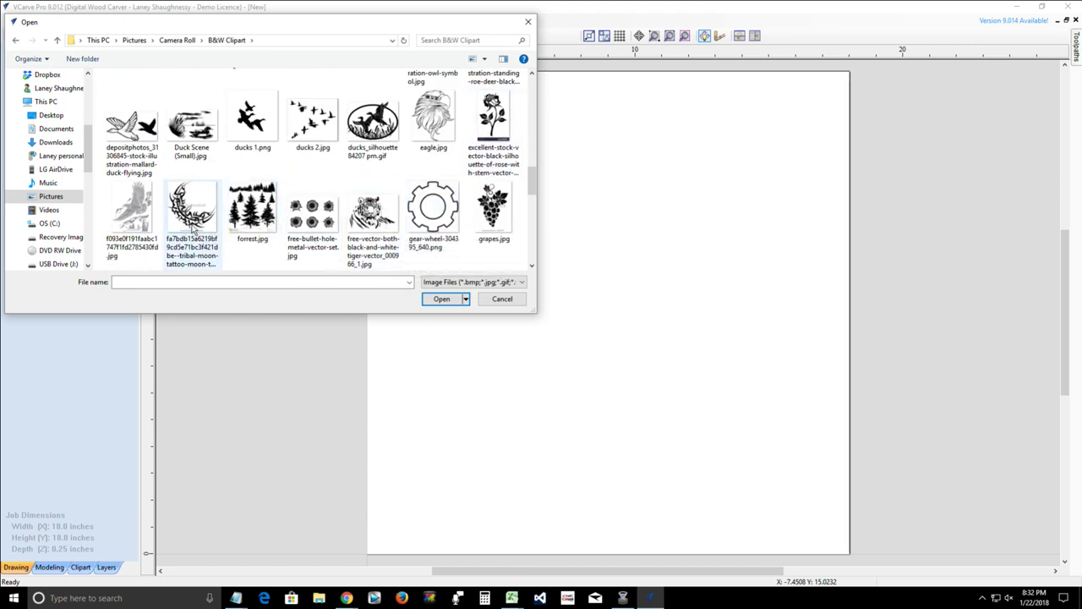
{"action": "scroll", "coordinate": [186, 221], "scroll_direction": "down", "scroll_amount": 9}
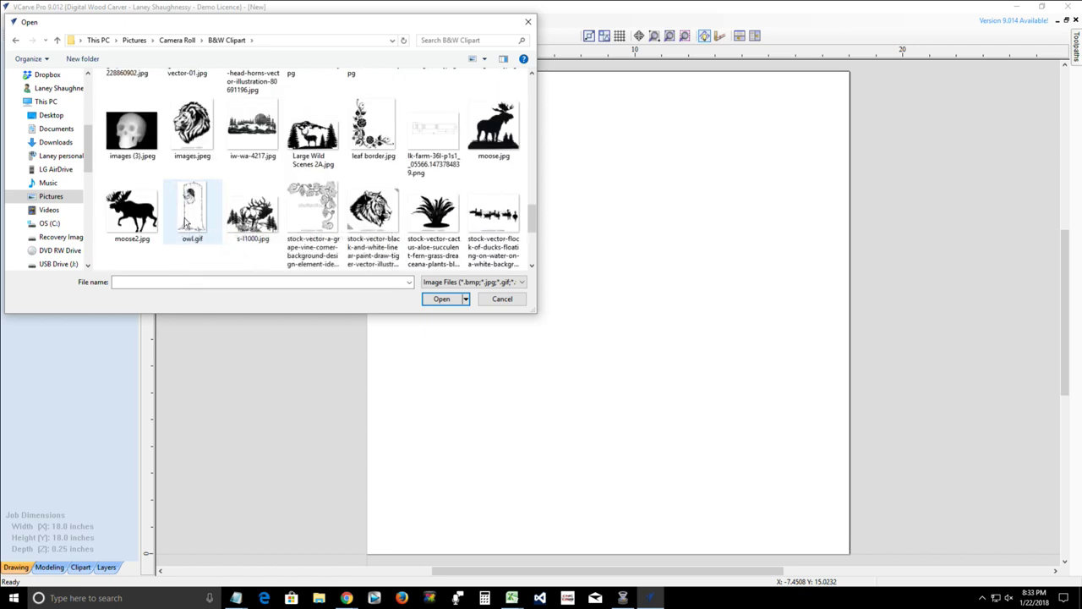
{"action": "scroll", "coordinate": [191, 218], "scroll_direction": "down", "scroll_amount": 3}
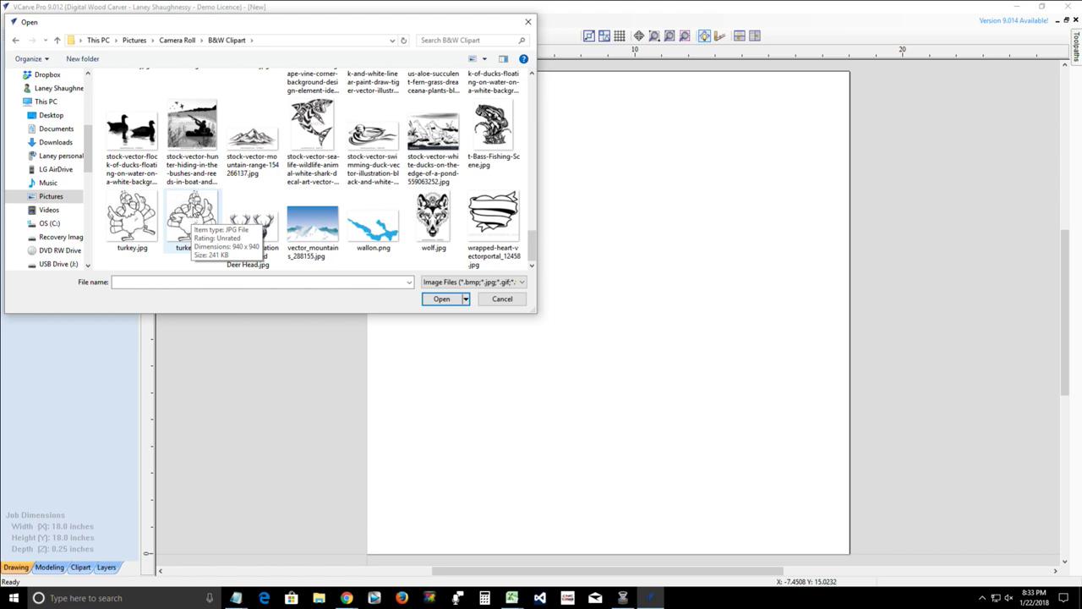
{"action": "scroll", "coordinate": [195, 209], "scroll_direction": "up", "scroll_amount": 3}
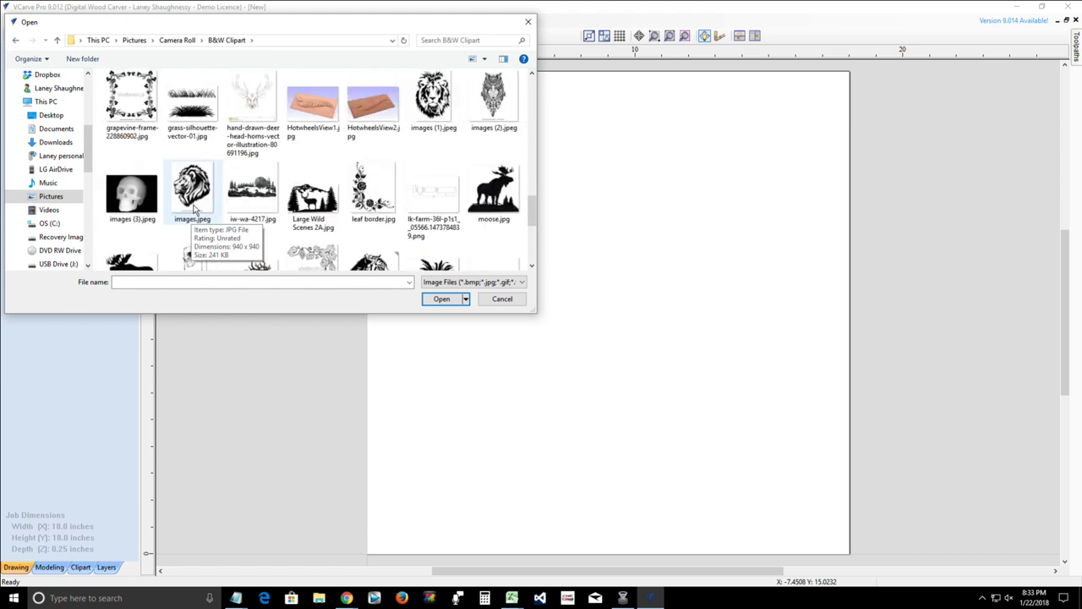
{"action": "scroll", "coordinate": [196, 211], "scroll_direction": "up", "scroll_amount": 3}
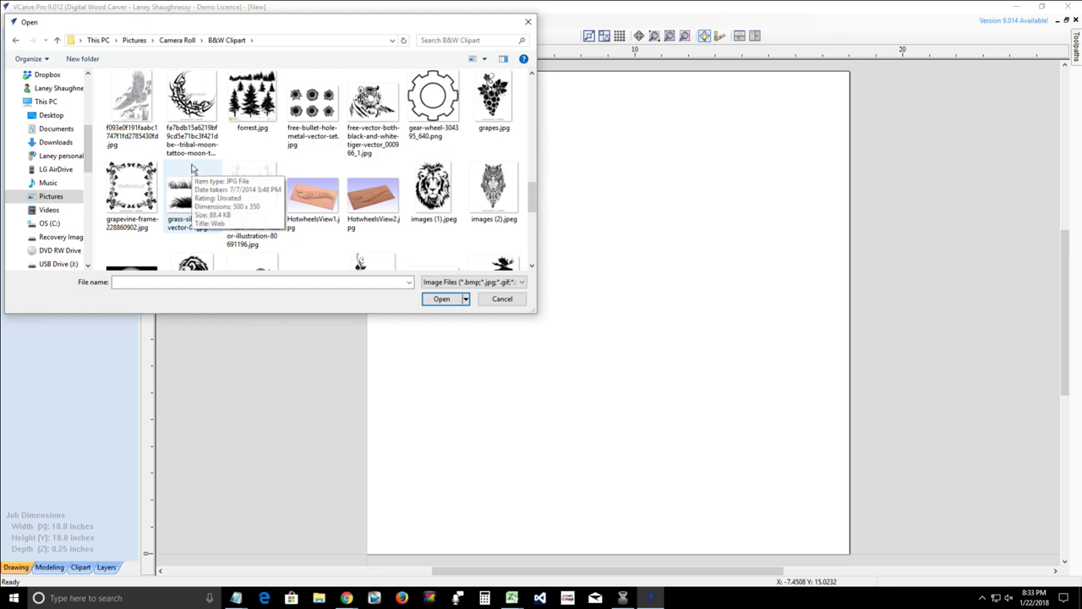
{"action": "scroll", "coordinate": [192, 169], "scroll_direction": "up", "scroll_amount": 1}
{"action": "scroll", "coordinate": [192, 170], "scroll_direction": "up", "scroll_amount": 5}
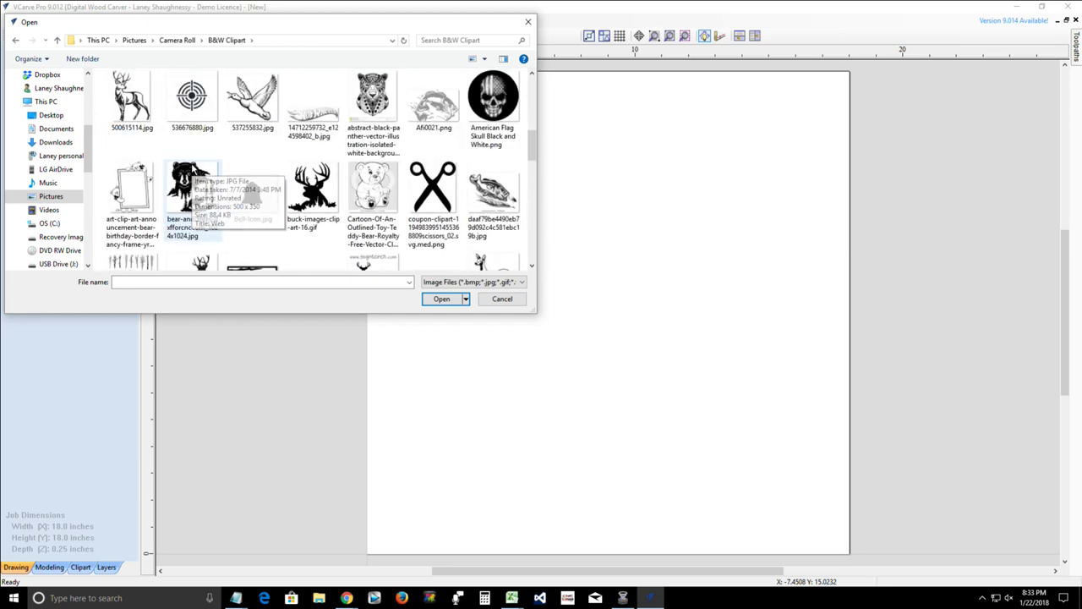
{"action": "scroll", "coordinate": [192, 169], "scroll_direction": "up", "scroll_amount": 1}
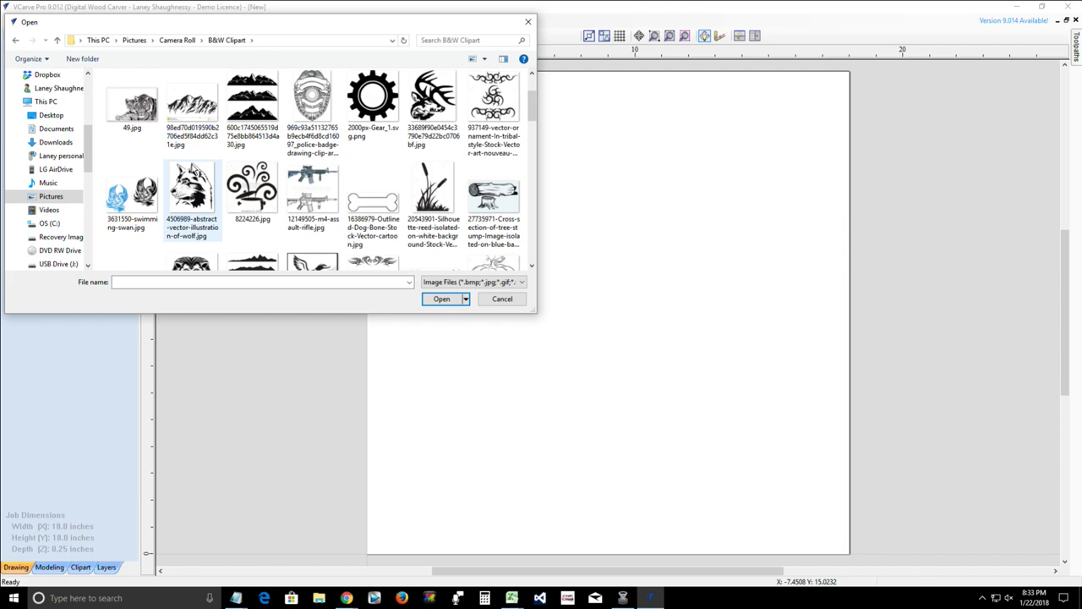
{"action": "scroll", "coordinate": [186, 211], "scroll_direction": "down", "scroll_amount": 6}
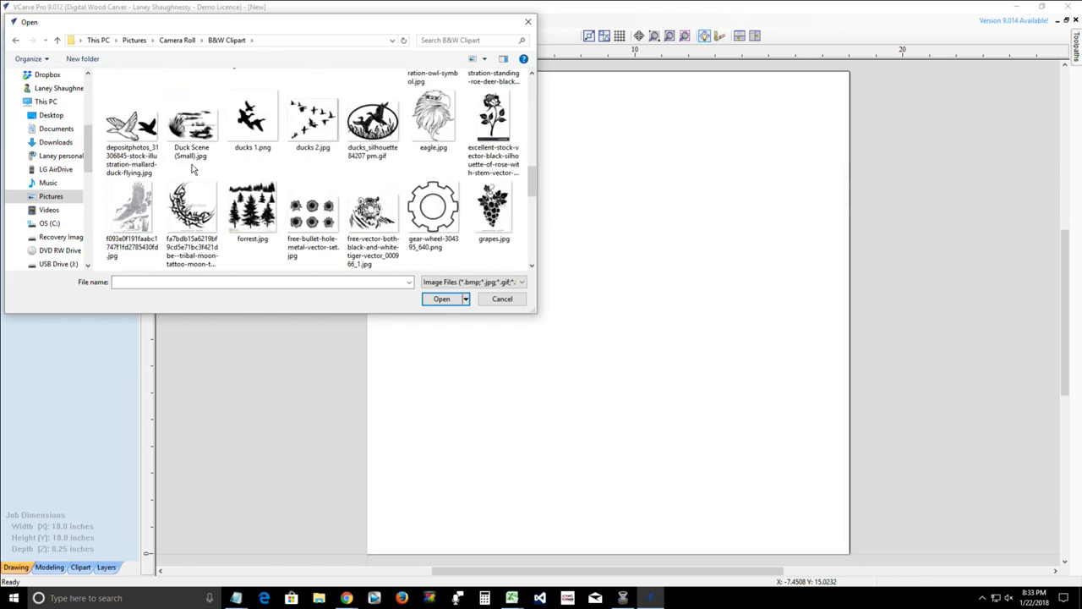
{"action": "left_click", "coordinate": [178, 221]}
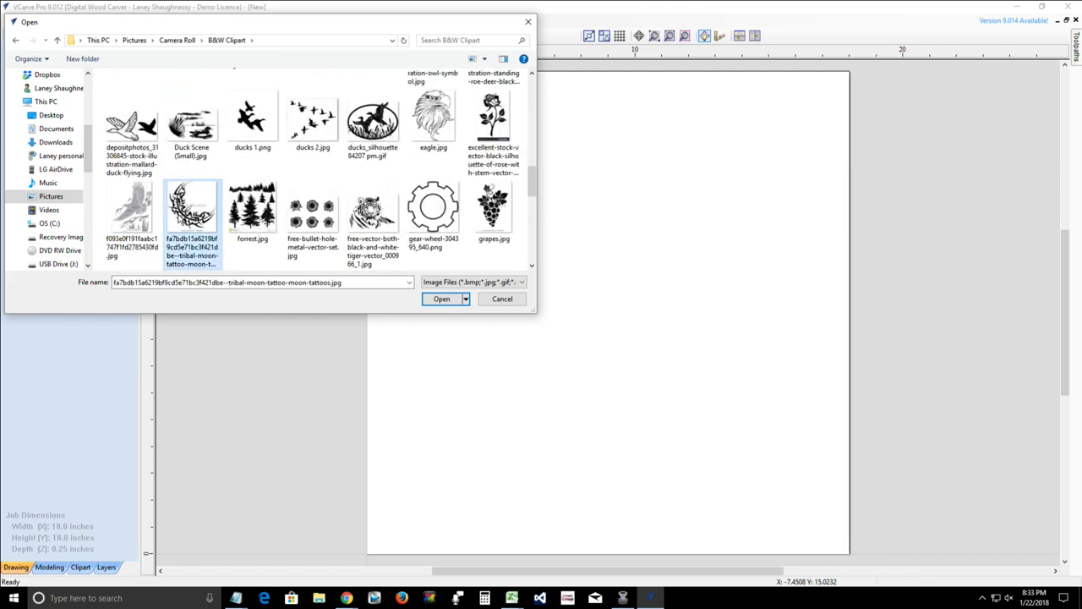
{"action": "double_click", "coordinate": [177, 206]}
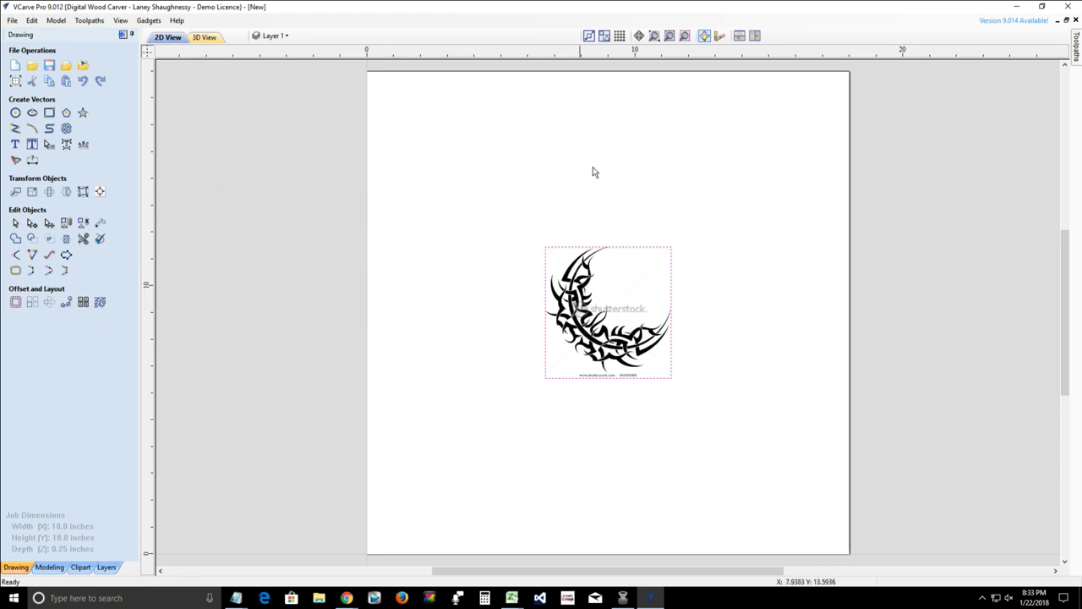
- Trace the moon image in Black/White with 0% bitmap fading and threshold 0.65
{"action": "left_click", "coordinate": [685, 36]}
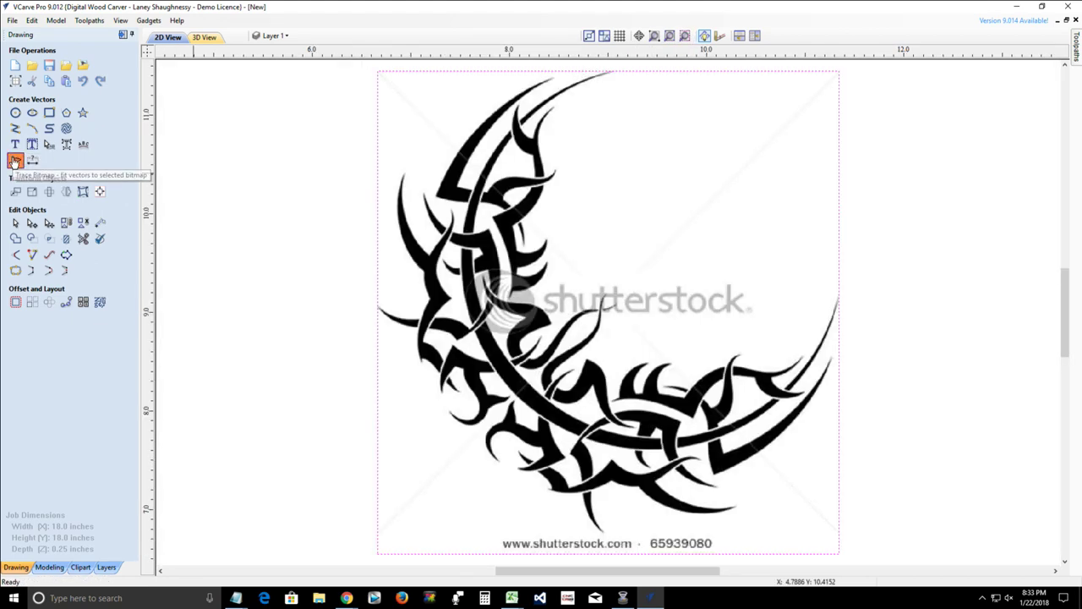
{"action": "left_click", "coordinate": [15, 161]}
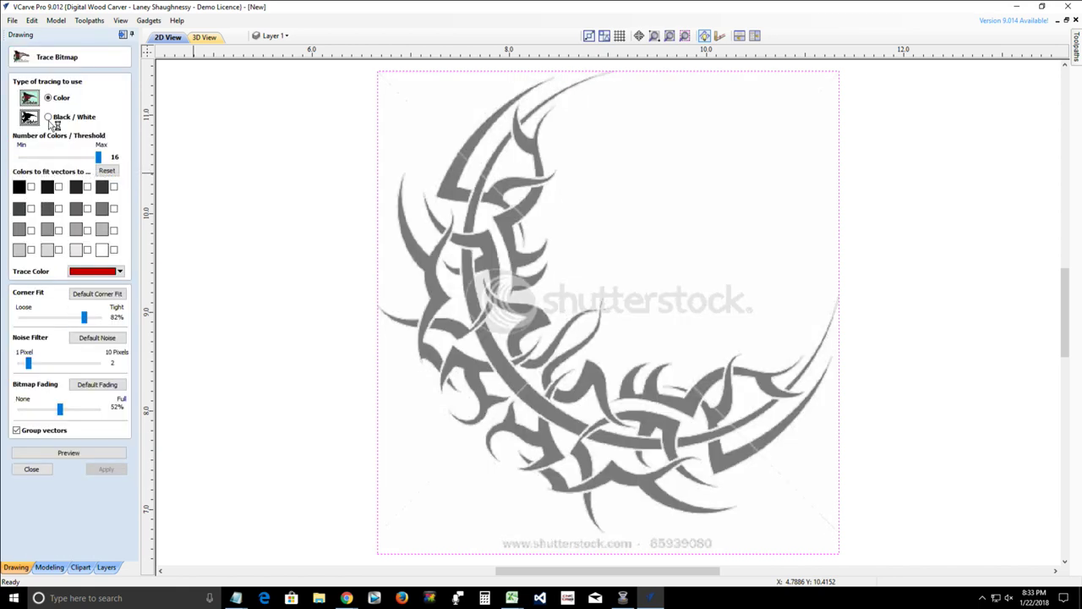
{"action": "left_click", "coordinate": [48, 117]}
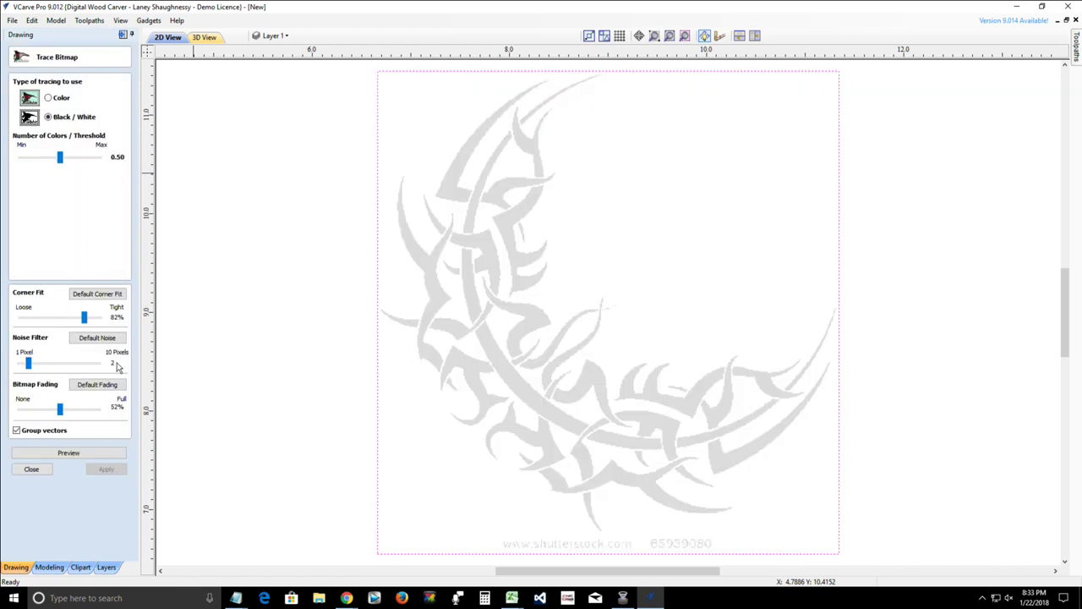
{"action": "left_click_drag", "start_coordinate": [60, 410], "coordinate": [19, 410]}
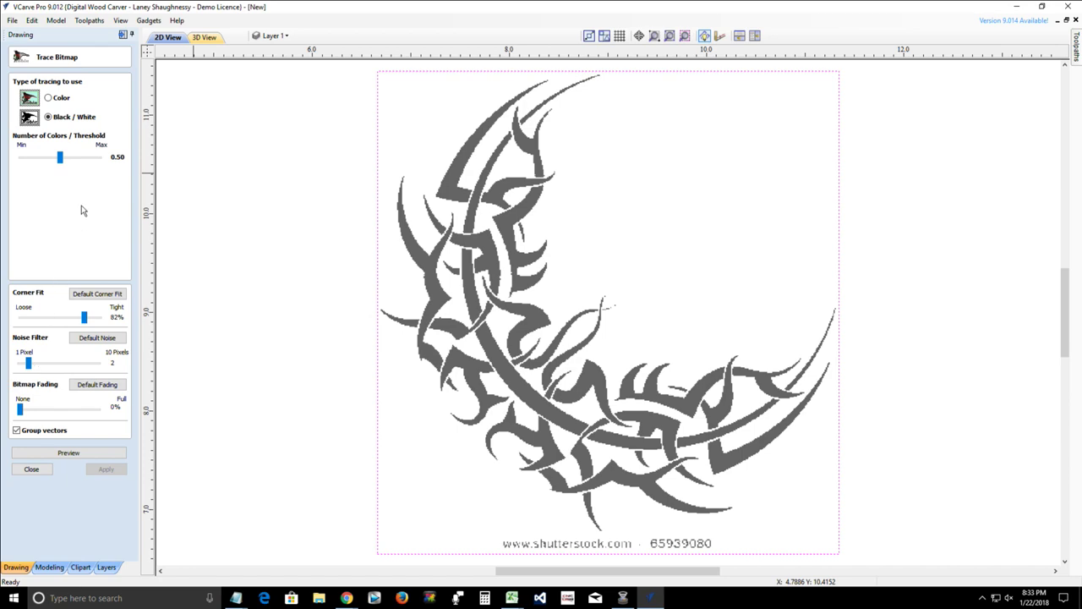
{"action": "mouse_move", "coordinate": [61, 163]}
{"action": "left_mouse_down"}
{"action": "mouse_move", "coordinate": [97, 161]}
{"action": "mouse_move", "coordinate": [72, 161]}
{"action": "left_mouse_up"}
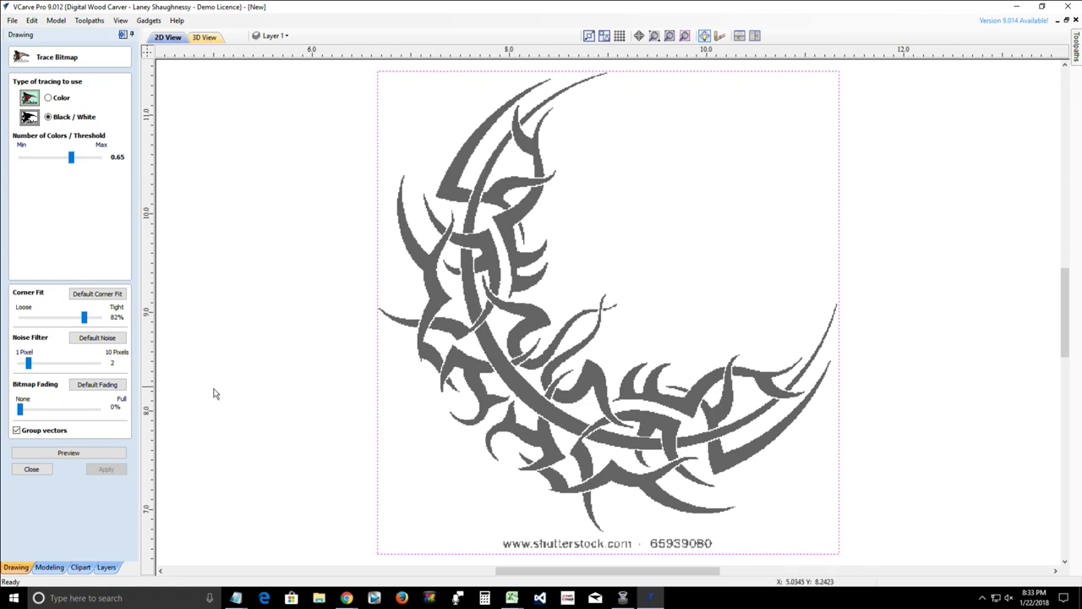
{"action": "left_click", "coordinate": [63, 455]}
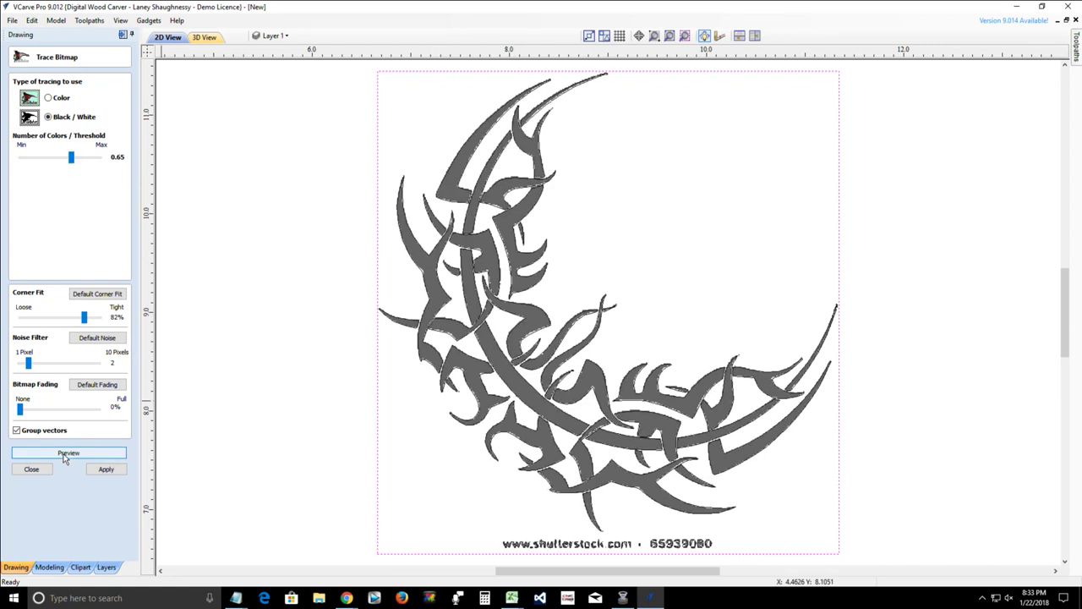
{"action": "left_click", "coordinate": [105, 469]}
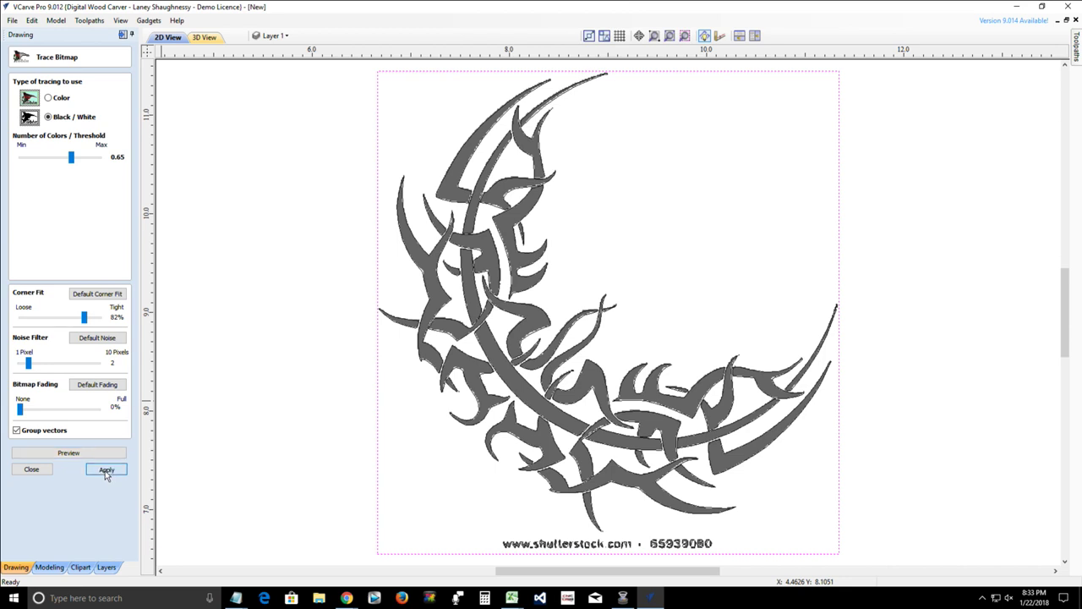
- Close the trace options and hide the Bitmap Layer
{"action": "left_click", "coordinate": [32, 469]}
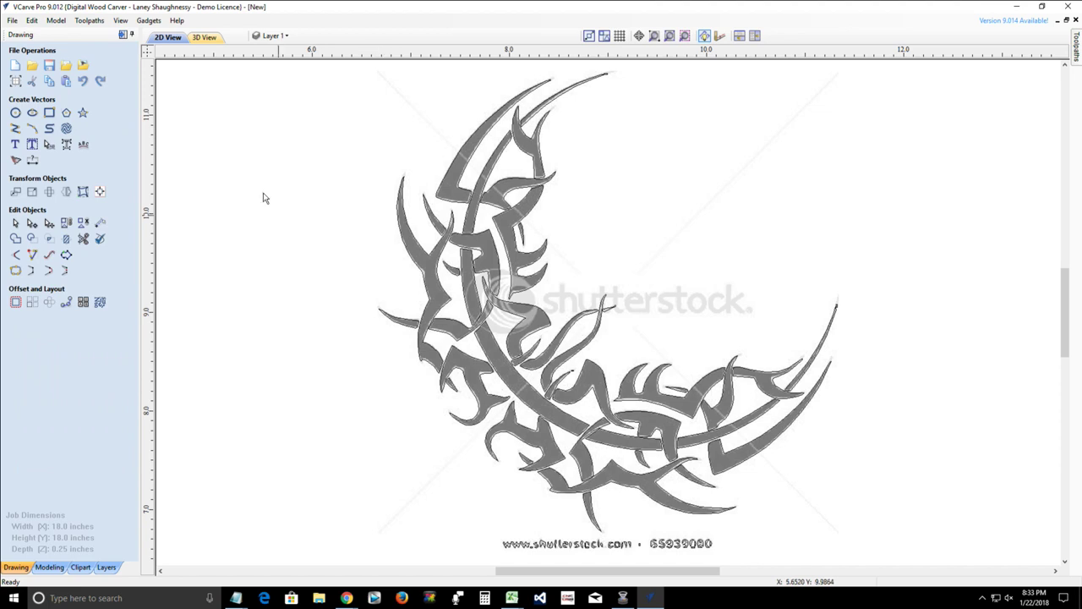
{"action": "left_click", "coordinate": [271, 36]}
{"action": "left_click", "coordinate": [276, 56]}
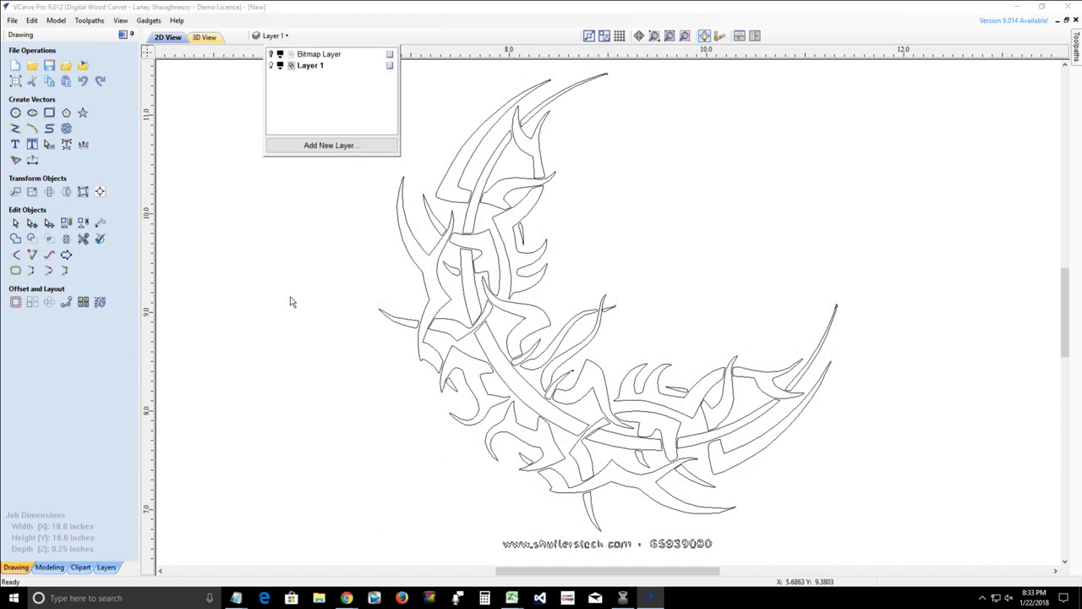
- Delete the traced watermark text and select the remaining crescent vectors
{"action": "key", "text": "ctrl+a"}
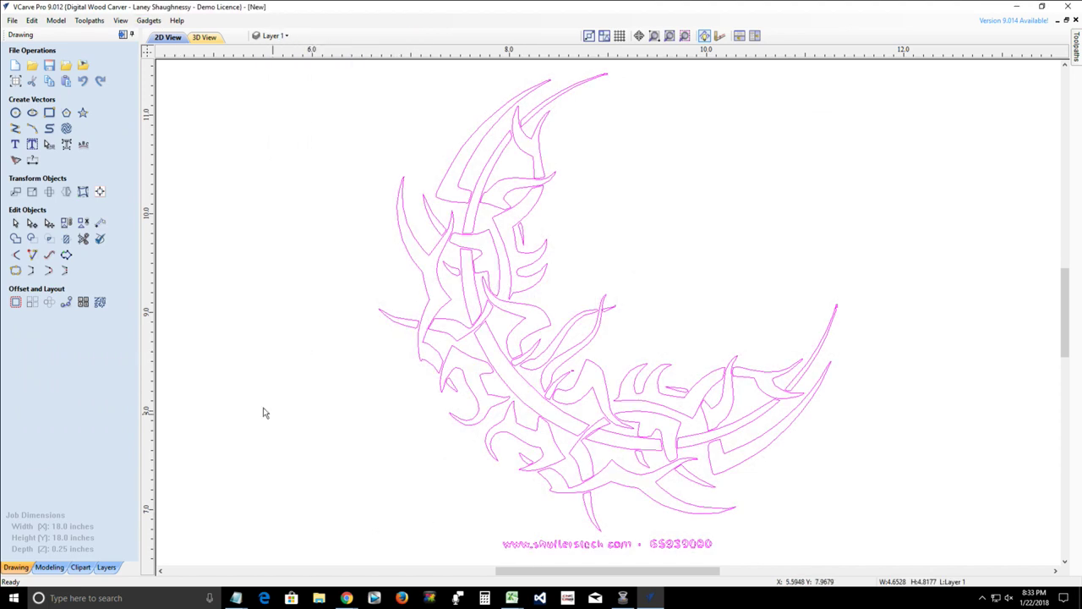
{"action": "left_click_drag", "start_coordinate": [486, 528], "coordinate": [732, 558]}
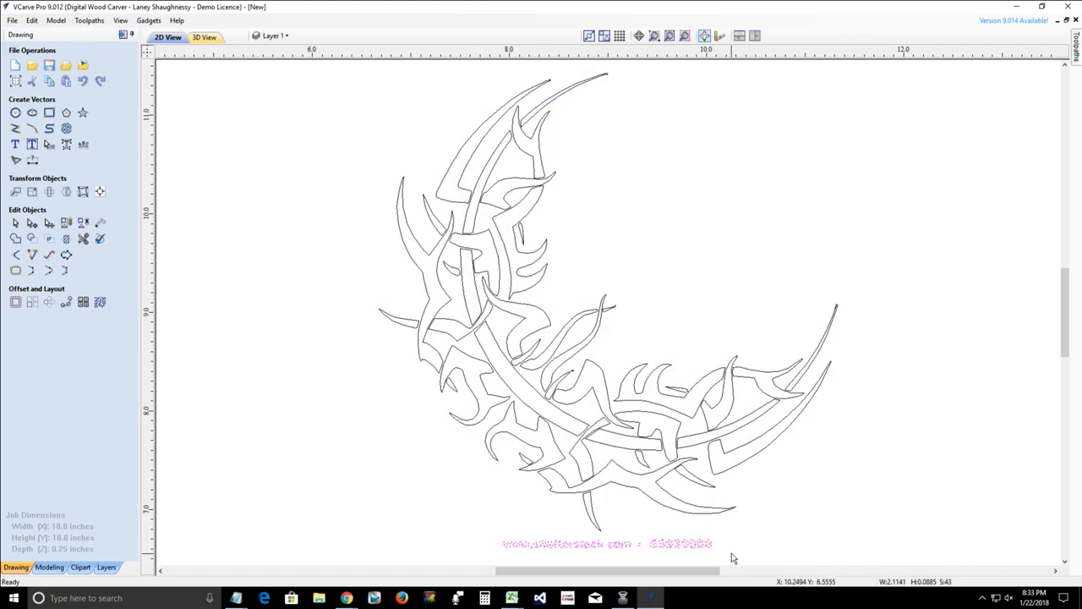
{"action": "key", "text": "Delete"}
{"action": "scroll", "coordinate": [414, 343], "scroll_direction": "down", "scroll_amount": 4}
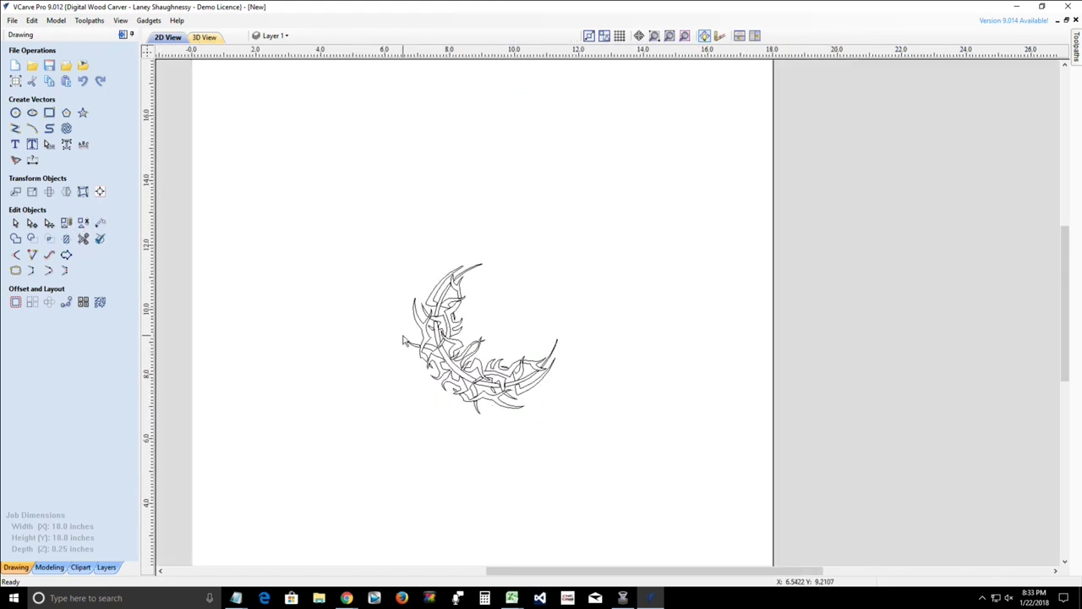
{"action": "left_click_drag", "start_coordinate": [295, 205], "coordinate": [662, 497]}
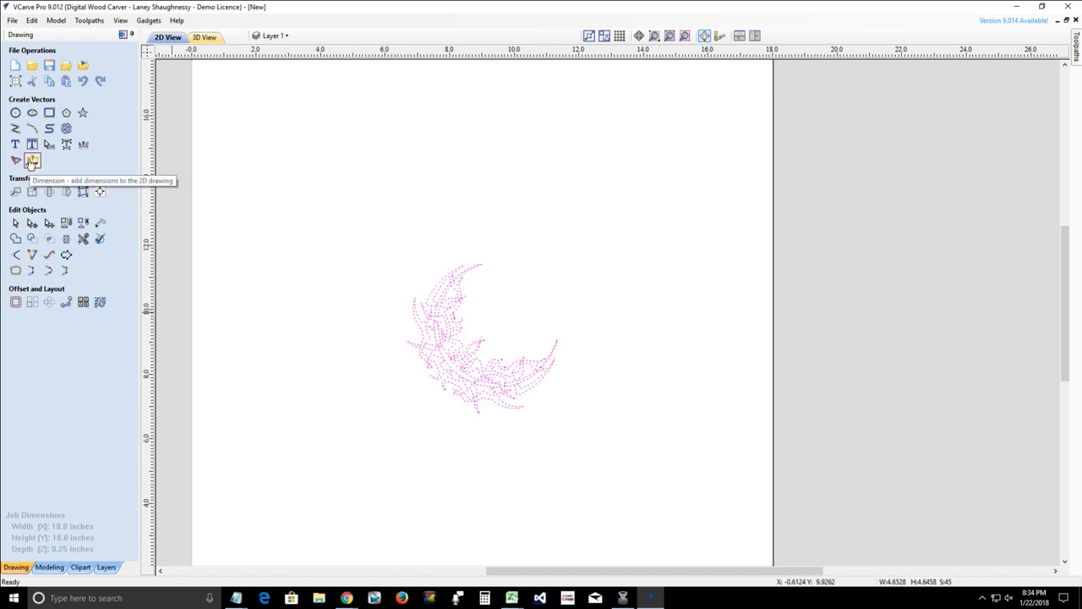
- Scale the traced crescent up to about 12.4 inches
{"action": "left_click", "coordinate": [443, 303]}
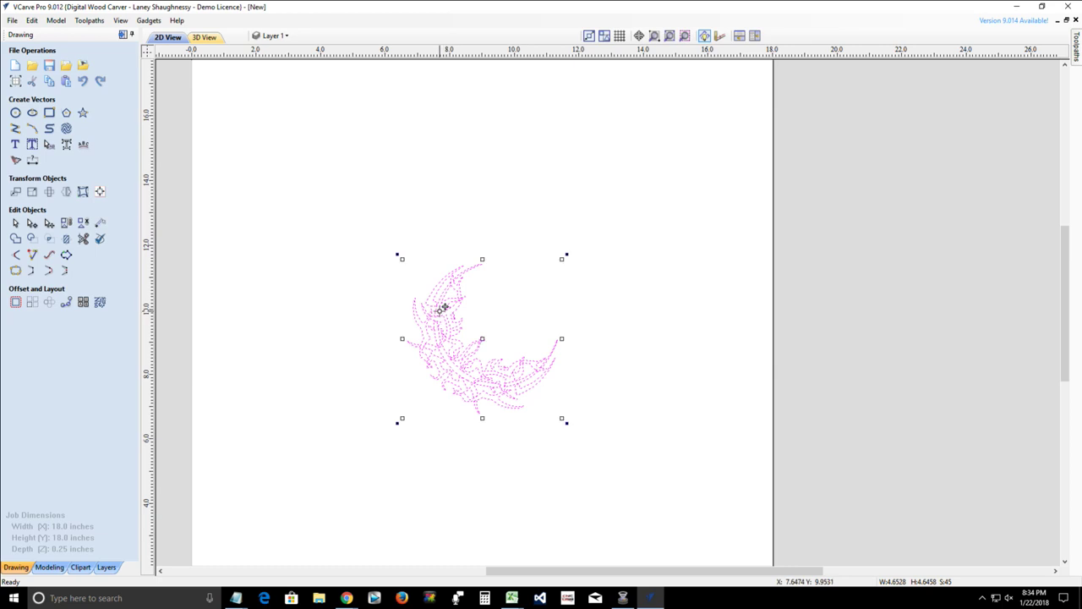
{"action": "left_click", "coordinate": [669, 36]}
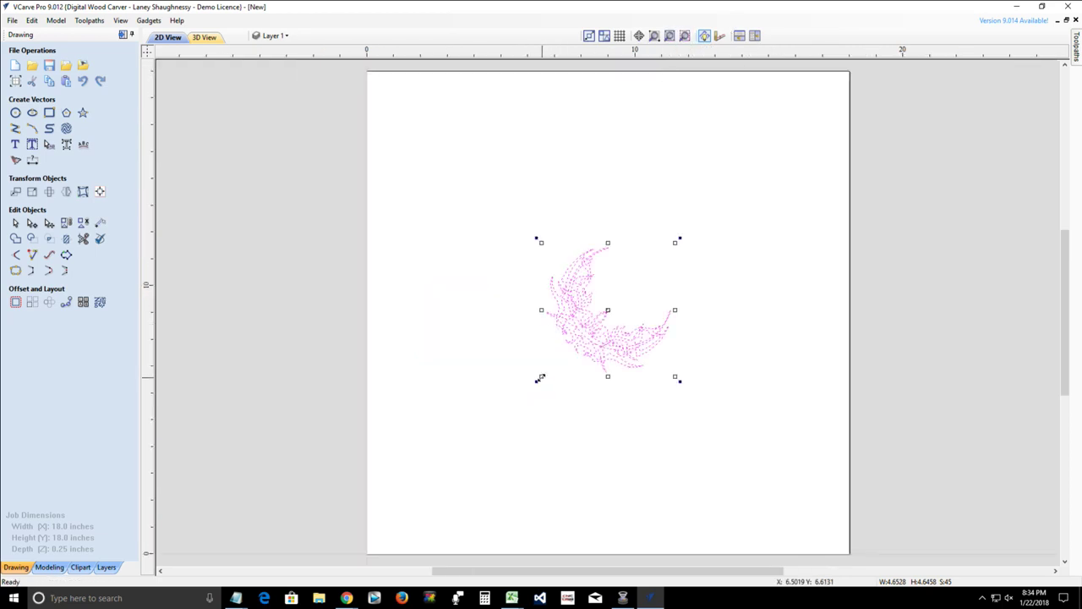
{"action": "left_click_drag", "start_coordinate": [540, 378], "coordinate": [441, 579]}
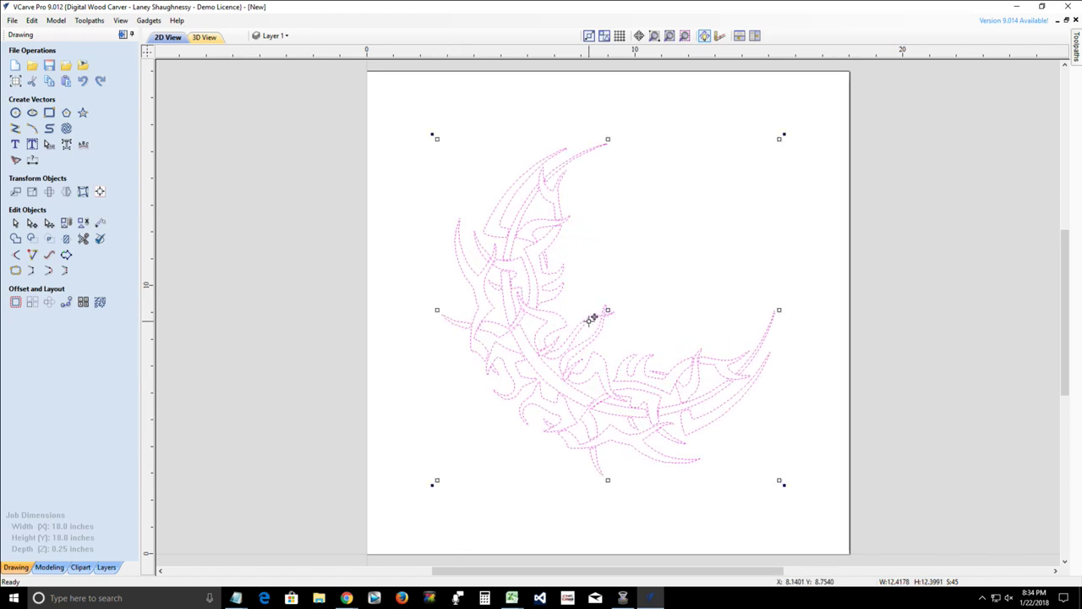
- Nudge the crescent down and left on the sheet
{"action": "key", "text": "Left"}
{"action": "key", "text": "Left"}
{"action": "key", "text": "Left"}
{"action": "key", "text": "Down"}
{"action": "key", "text": "Down"}
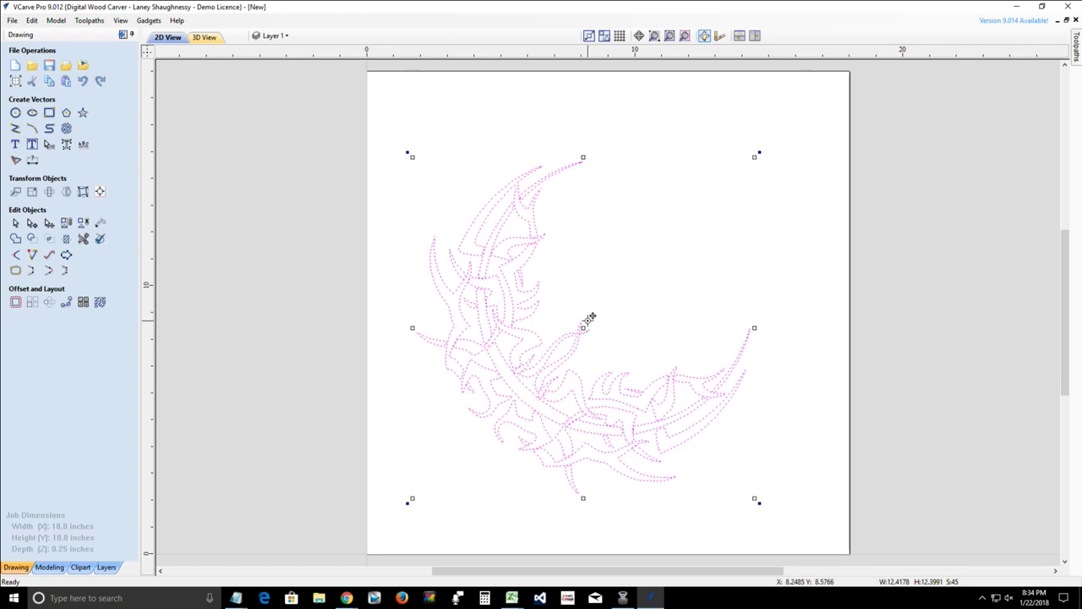
{"action": "key", "text": "Down"}
{"action": "key", "text": "Down"}
{"action": "key", "text": "Down"}
{"action": "key", "text": "Left"}
{"action": "key", "text": "Left"}
{"action": "key", "text": "Left"}
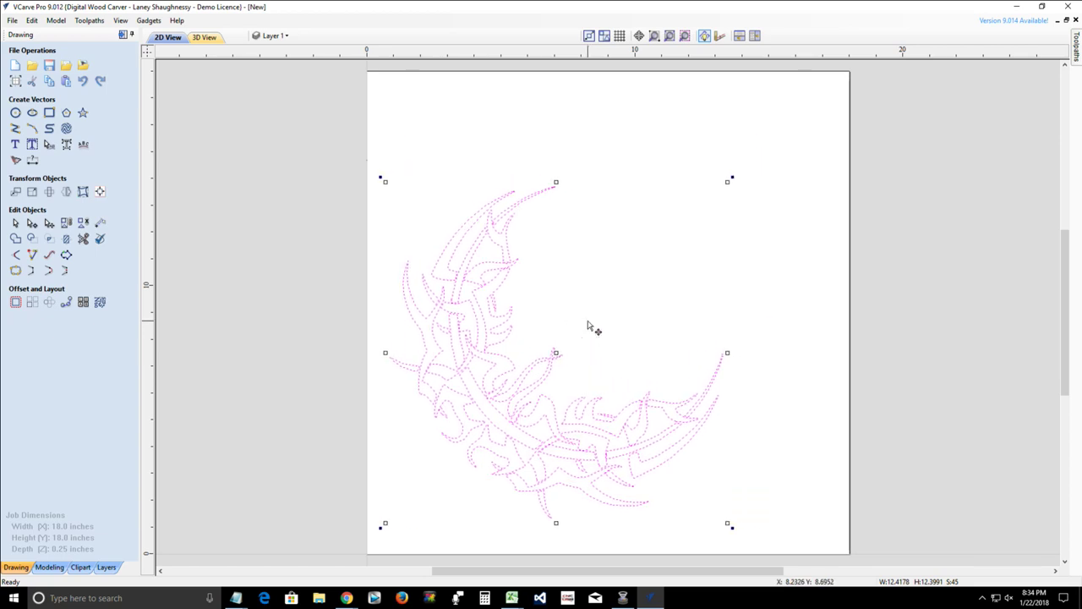
{"action": "key", "text": "Down"}
{"action": "key", "text": "Down"}
{"action": "key", "text": "Down"}
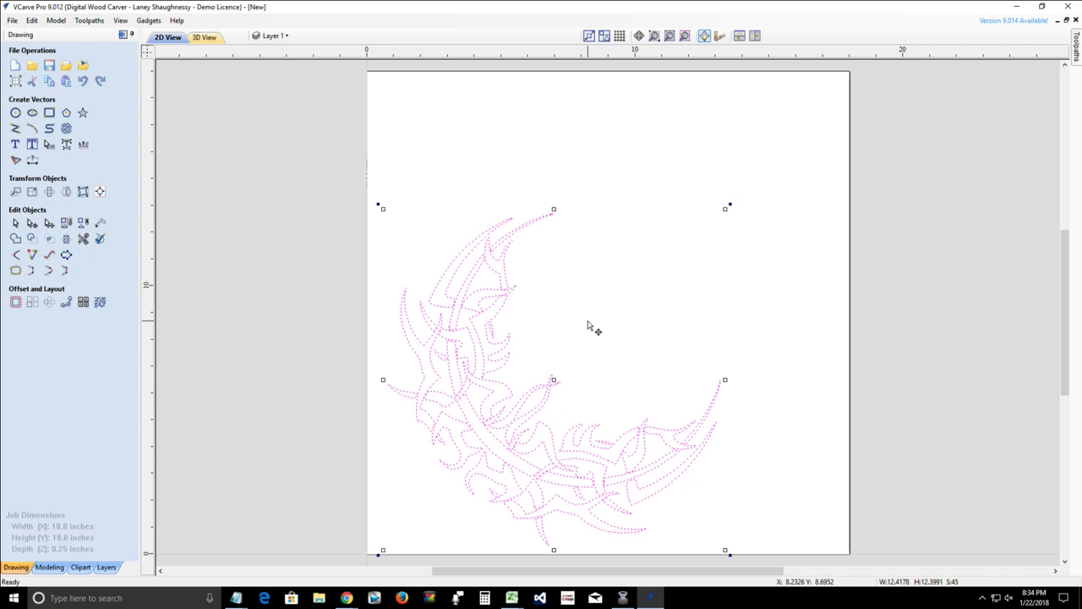
{"action": "key", "text": "Left"}
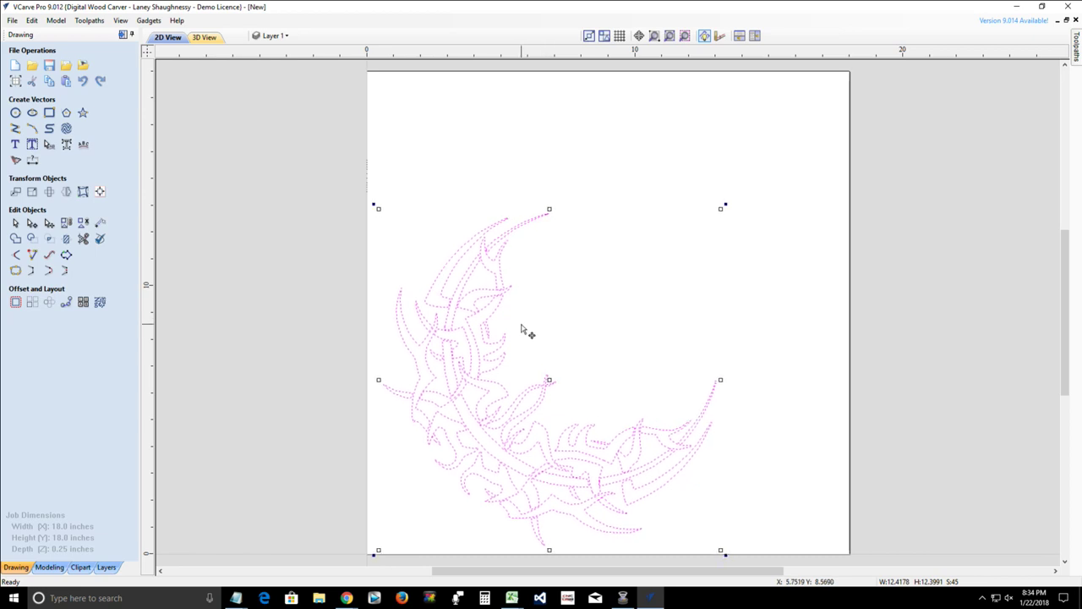
- Draw a straight polyline joining the crescent's upper and lower tips
{"action": "left_click", "coordinate": [15, 128]}
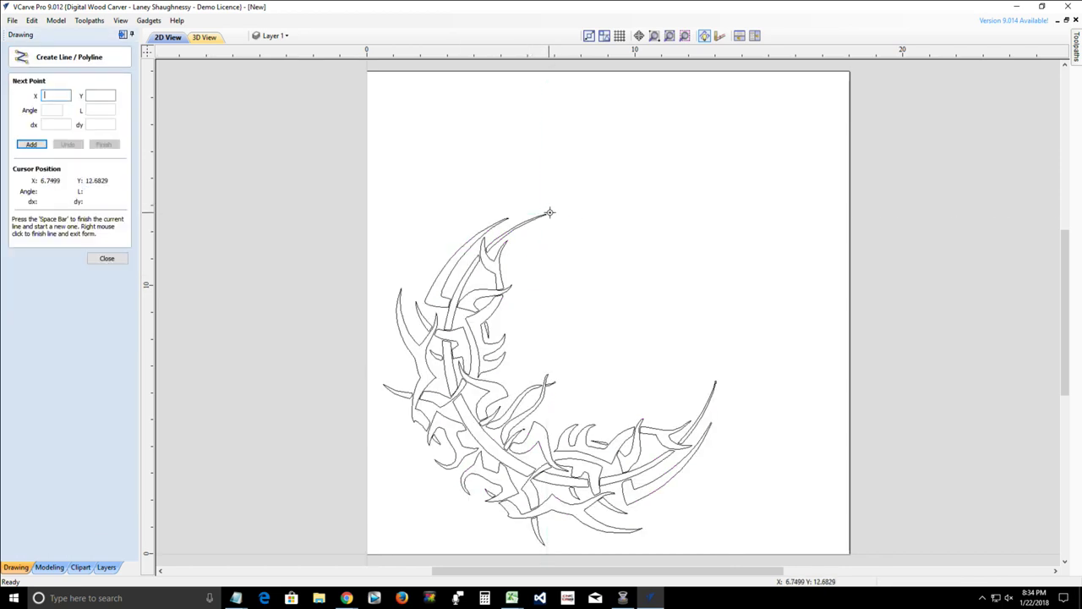
{"action": "left_click", "coordinate": [549, 213]}
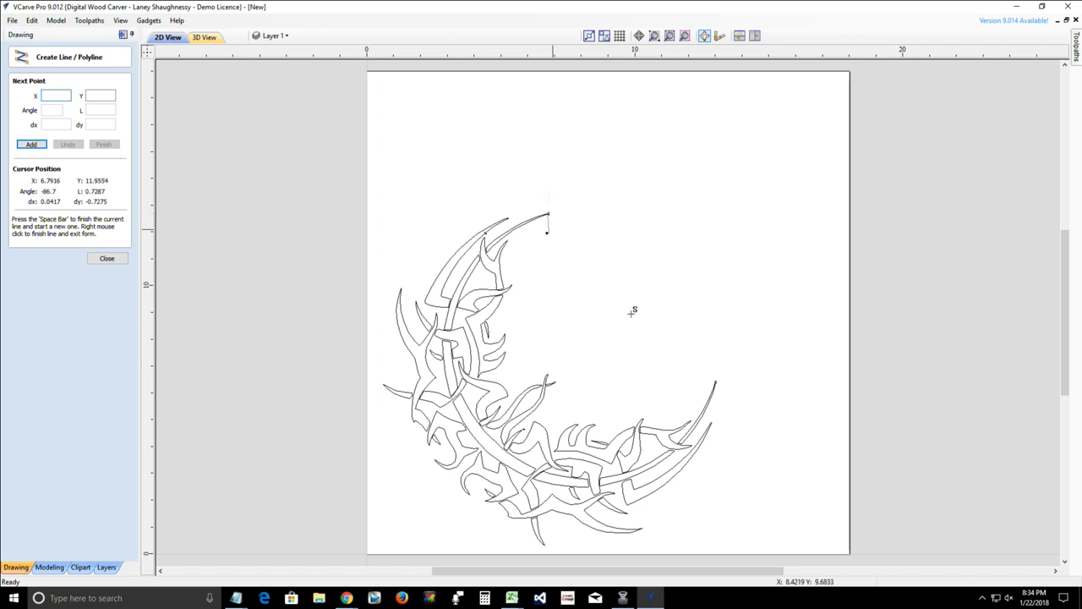
{"action": "left_click", "coordinate": [715, 381]}
{"action": "key", "text": "space"}
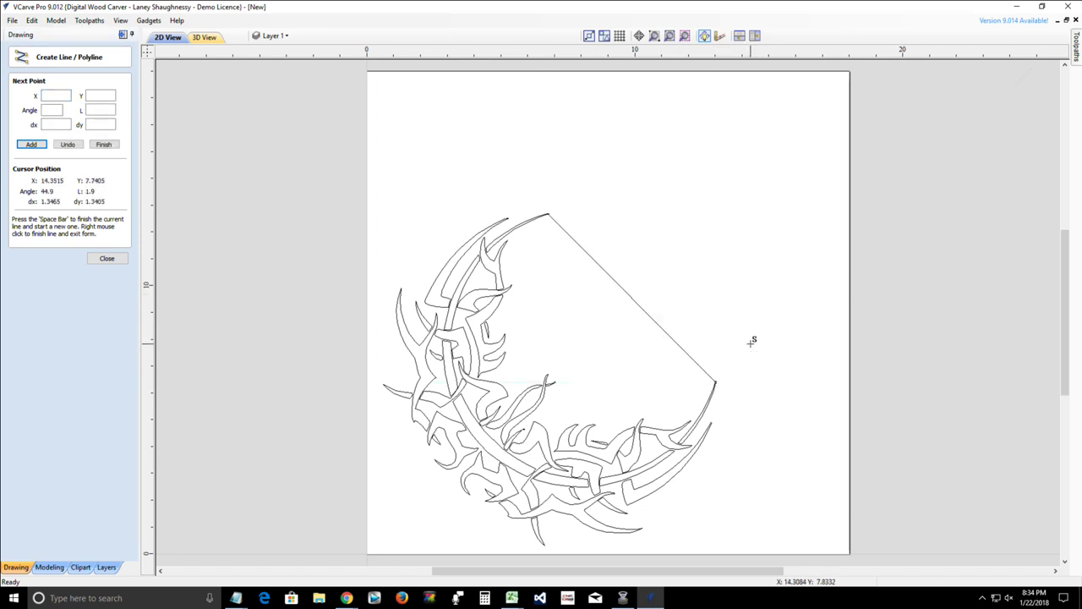
{"action": "right_click", "coordinate": [203, 302]}
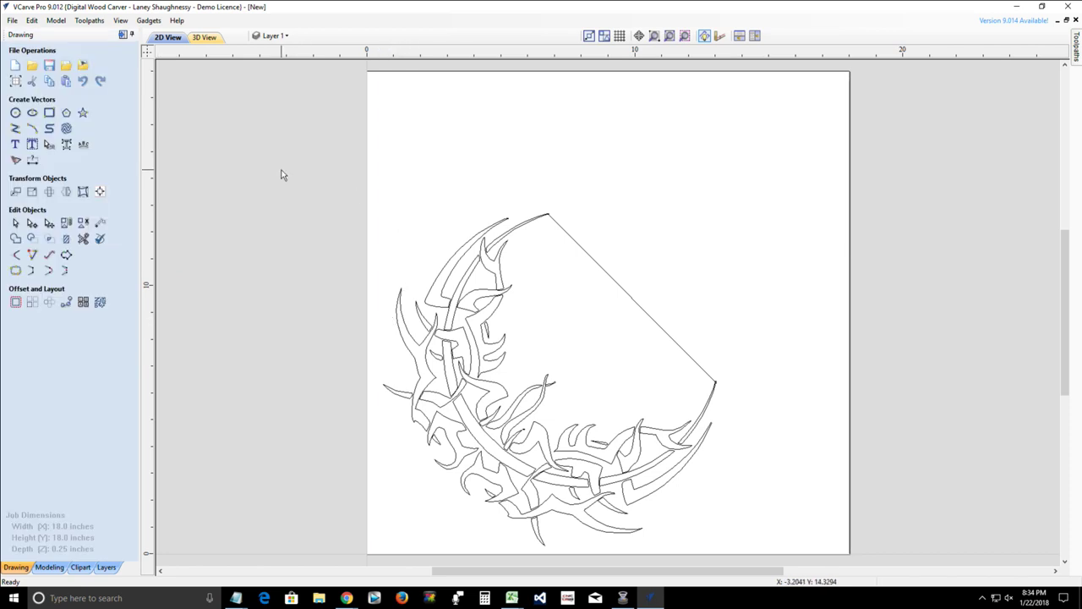
- Group the crescent vectors, then select them together with the diagonal line
{"action": "left_click_drag", "start_coordinate": [284, 170], "coordinate": [758, 554]}
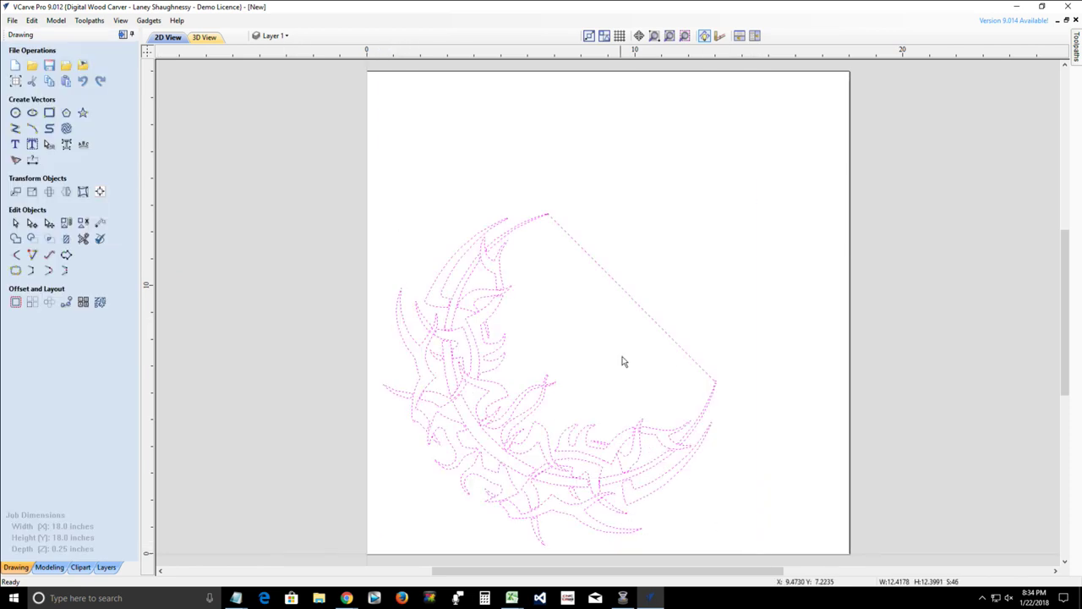
{"action": "left_click", "coordinate": [648, 316], "text": "shift"}
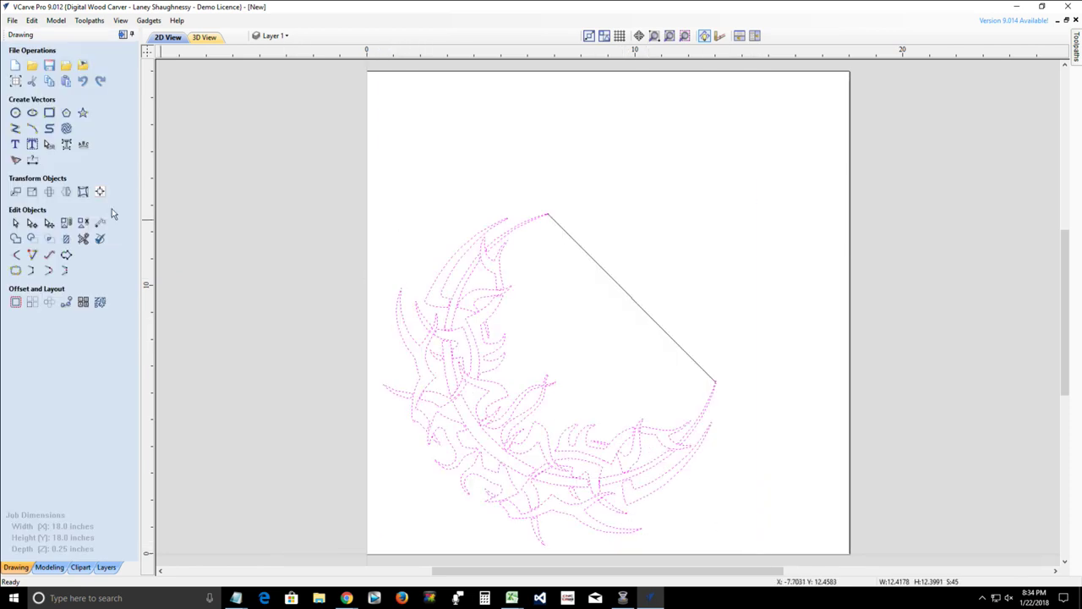
{"action": "left_click", "coordinate": [66, 223]}
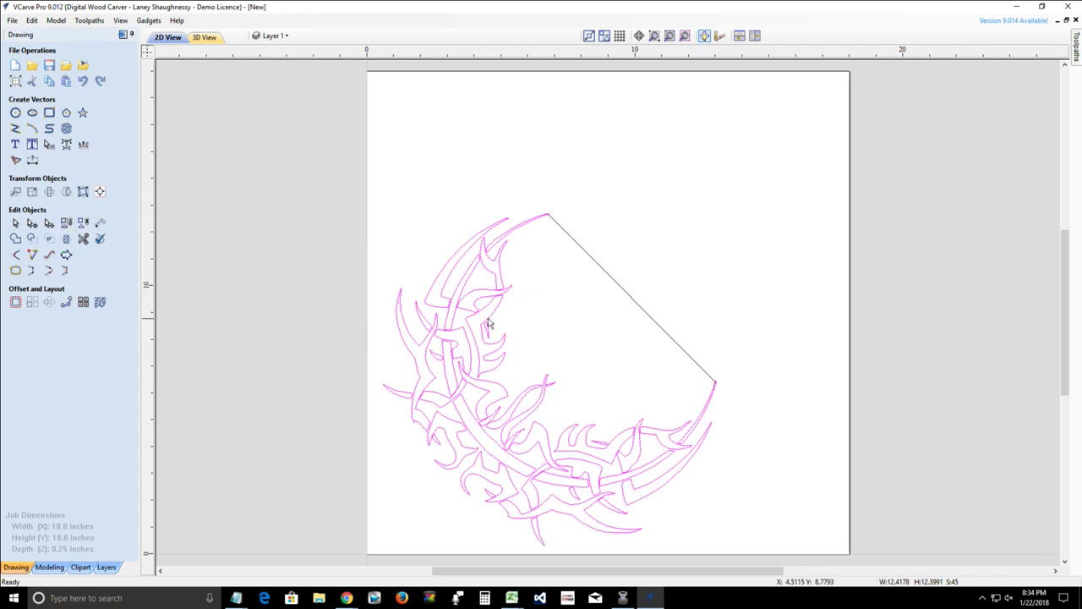
{"action": "left_click", "coordinate": [651, 319]}
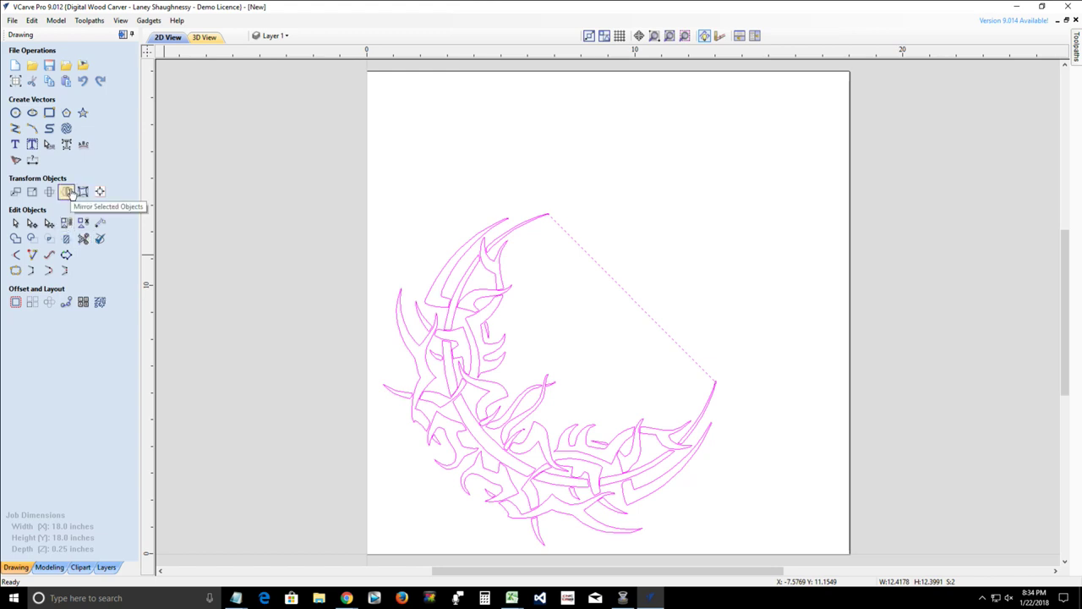
- Create a mirrored copy of the crescent flipped about the diagonal line
{"action": "left_click", "coordinate": [68, 192]}
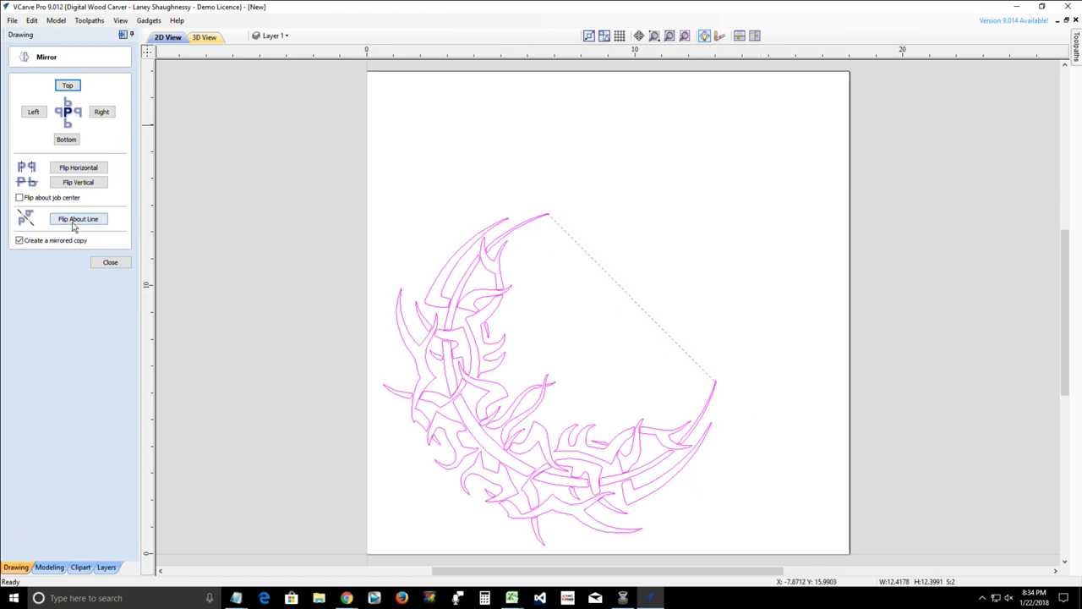
{"action": "left_click", "coordinate": [461, 292]}
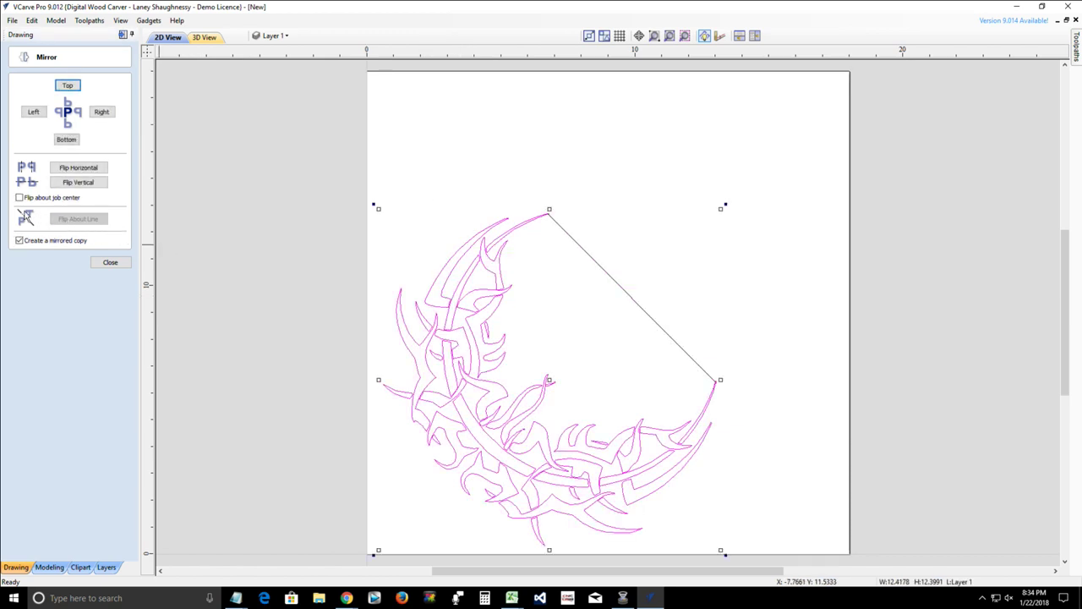
{"action": "left_click", "coordinate": [623, 290], "text": "shift"}
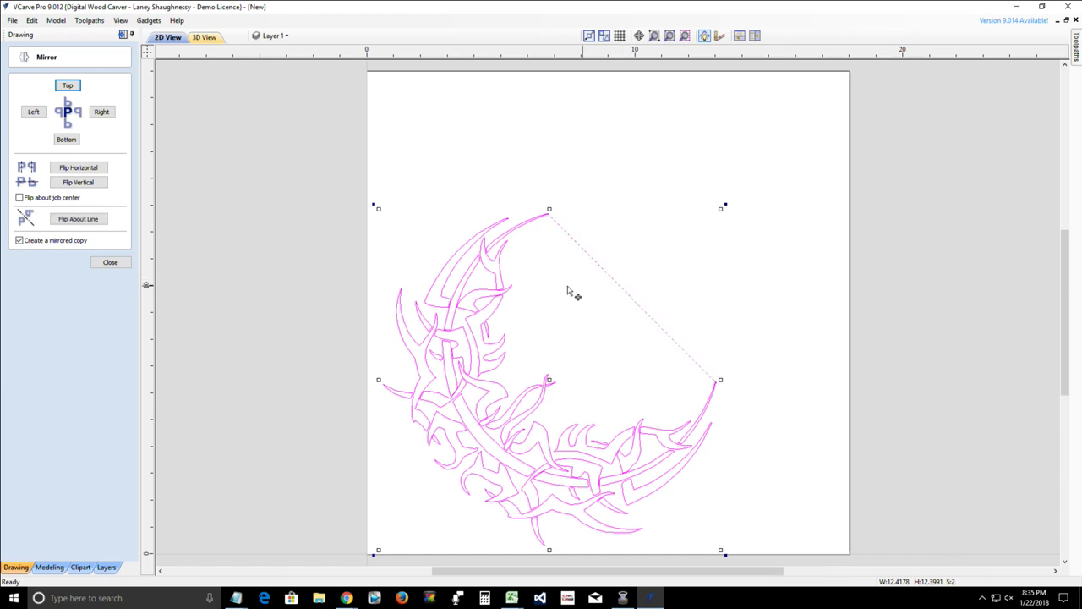
{"action": "left_click", "coordinate": [56, 218]}
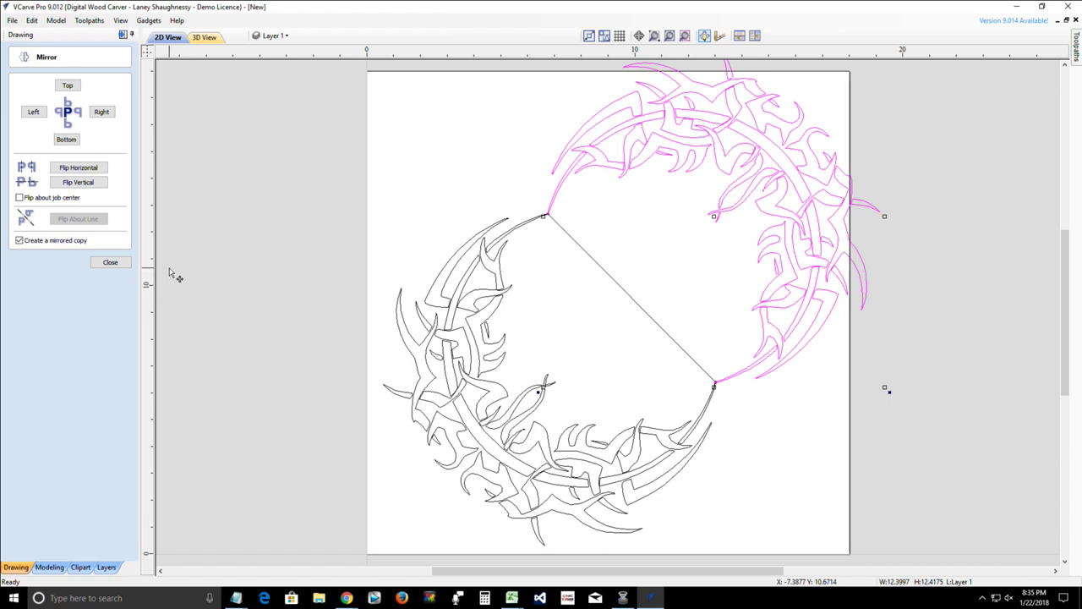
{"action": "left_click", "coordinate": [110, 262]}
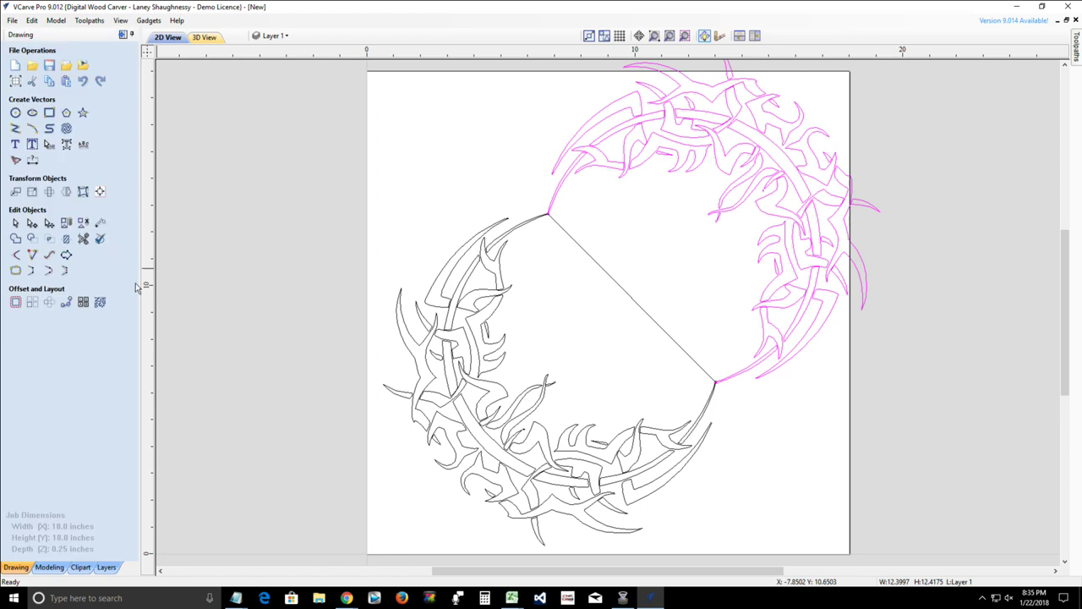
{"action": "left_click", "coordinate": [605, 274]}
- Delete the diagonal guide line and nudge the upper-right thorn arc down-left
{"action": "key", "text": "Delete"}
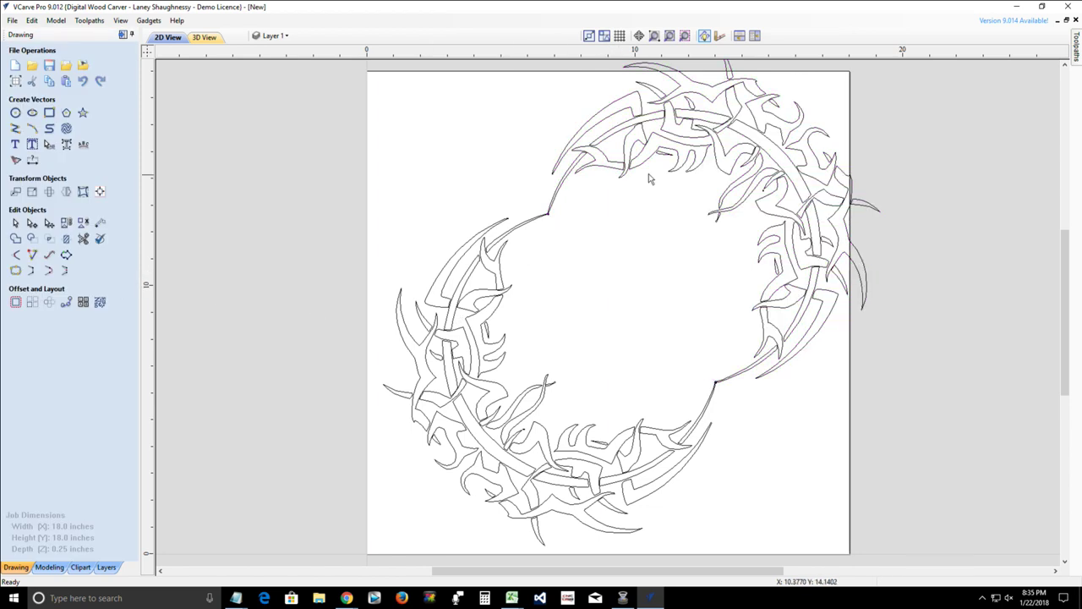
{"action": "left_click", "coordinate": [630, 167]}
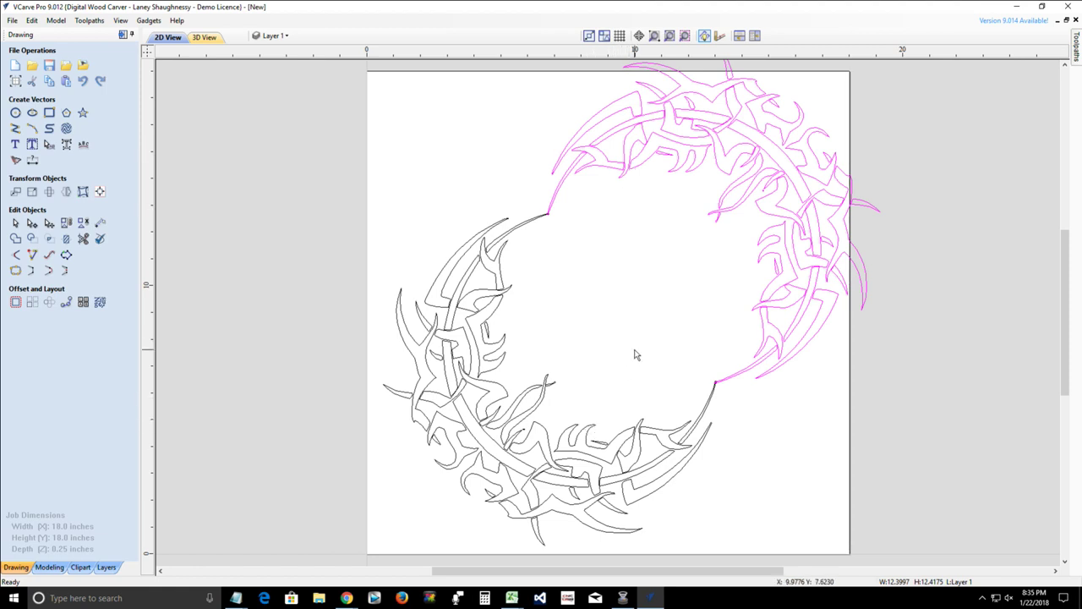
{"action": "key", "text": "Left"}
{"action": "key", "text": "Down"}
{"action": "key", "text": "Left"}
{"action": "key", "text": "Down"}
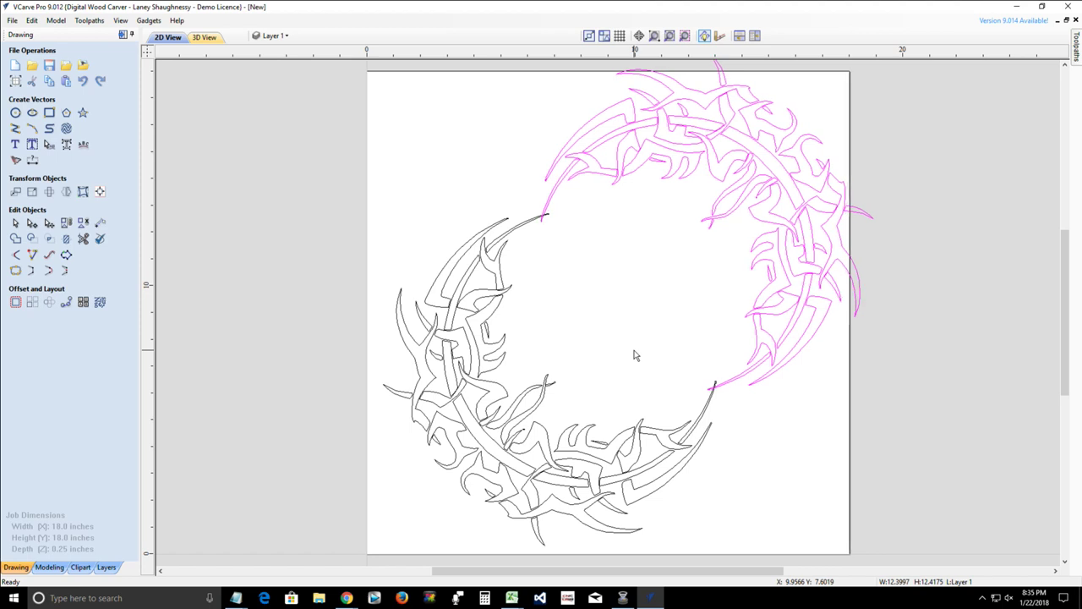
{"action": "key", "text": "Left"}
{"action": "key", "text": "Down"}
{"action": "key", "text": "Left"}
{"action": "key", "text": "Down"}
{"action": "key", "text": "Left"}
{"action": "key", "text": "Down"}
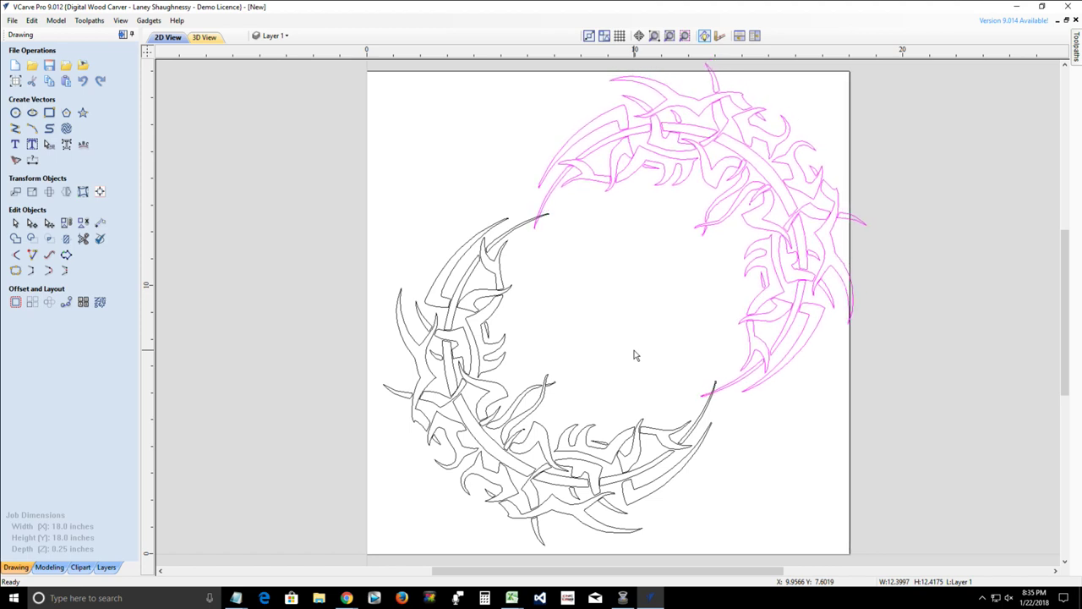
{"action": "key", "text": "Left"}
{"action": "key", "text": "Down"}
{"action": "key", "text": "Left"}
{"action": "key", "text": "Down"}
{"action": "key", "text": "Left"}
{"action": "key", "text": "Down"}
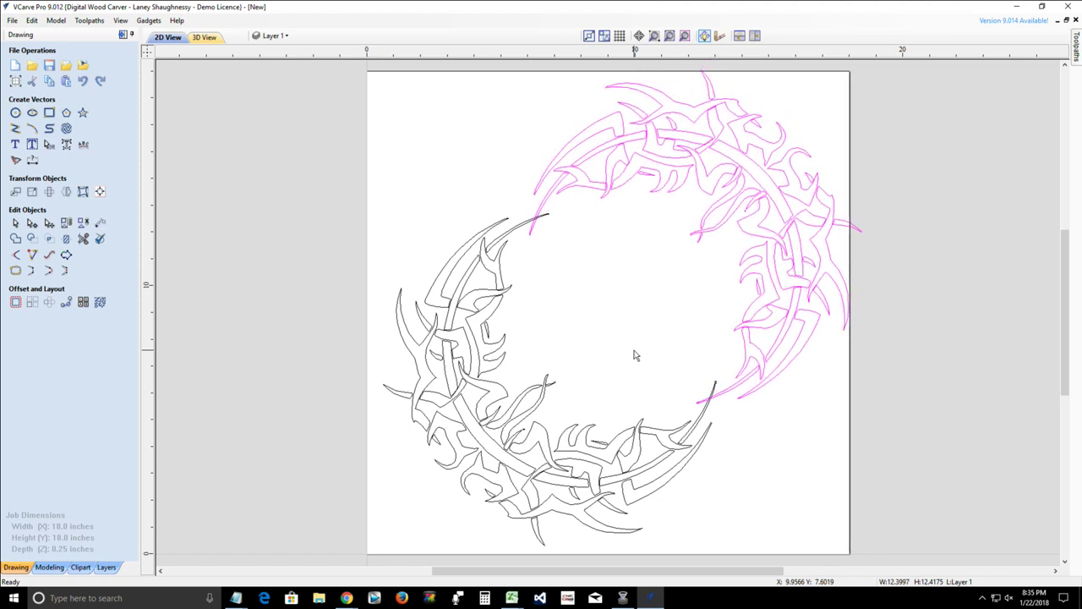
{"action": "key", "text": "Left"}
{"action": "key", "text": "Down"}
{"action": "key", "text": "Left"}
{"action": "key", "text": "Down"}
{"action": "key", "text": "Left"}
{"action": "key", "text": "Down"}
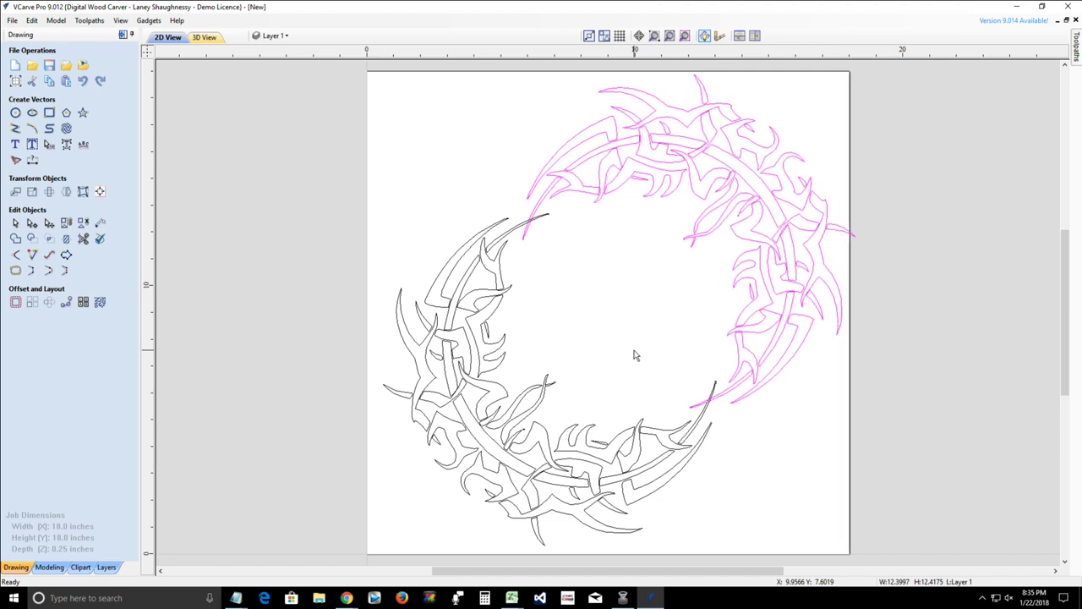
{"action": "key", "text": "Left"}
{"action": "key", "text": "Down"}
{"action": "key", "text": "Left"}
{"action": "key", "text": "Down"}
{"action": "key", "text": "Left"}
{"action": "key", "text": "Down"}
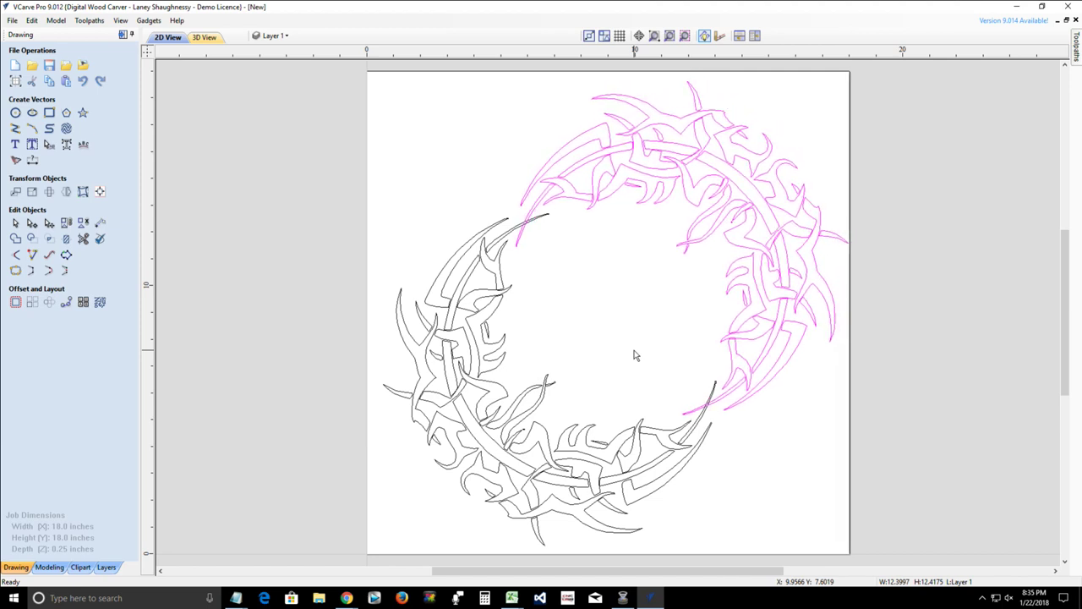
{"action": "key", "text": "Left"}
{"action": "key", "text": "Down"}
{"action": "key", "text": "Left"}
{"action": "key", "text": "Down"}
{"action": "key", "text": "Left"}
{"action": "key", "text": "Down"}
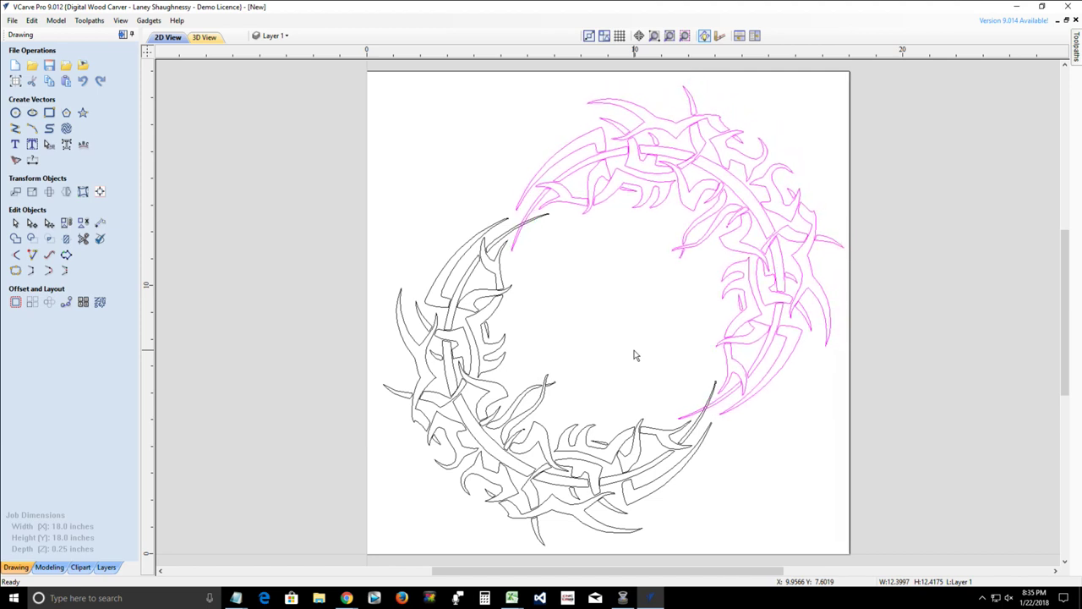
{"action": "key", "text": "Left"}
{"action": "key", "text": "Down"}
{"action": "key", "text": "Left"}
{"action": "key", "text": "Down"}
{"action": "key", "text": "Left"}
{"action": "key", "text": "Down"}
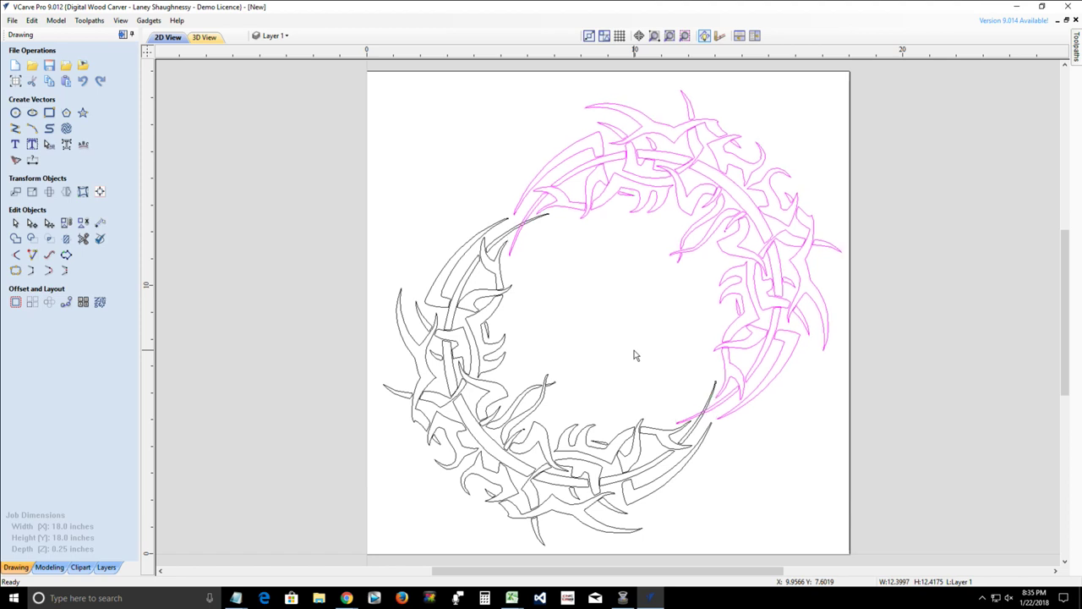
- Fine-tune the arc's fit against the lower-left half and select the whole ring
{"action": "key", "text": "Left"}
{"action": "key", "text": "Down"}
{"action": "key", "text": "Left"}
{"action": "key", "text": "Down"}
{"action": "key", "text": "Left"}
{"action": "key", "text": "Down"}
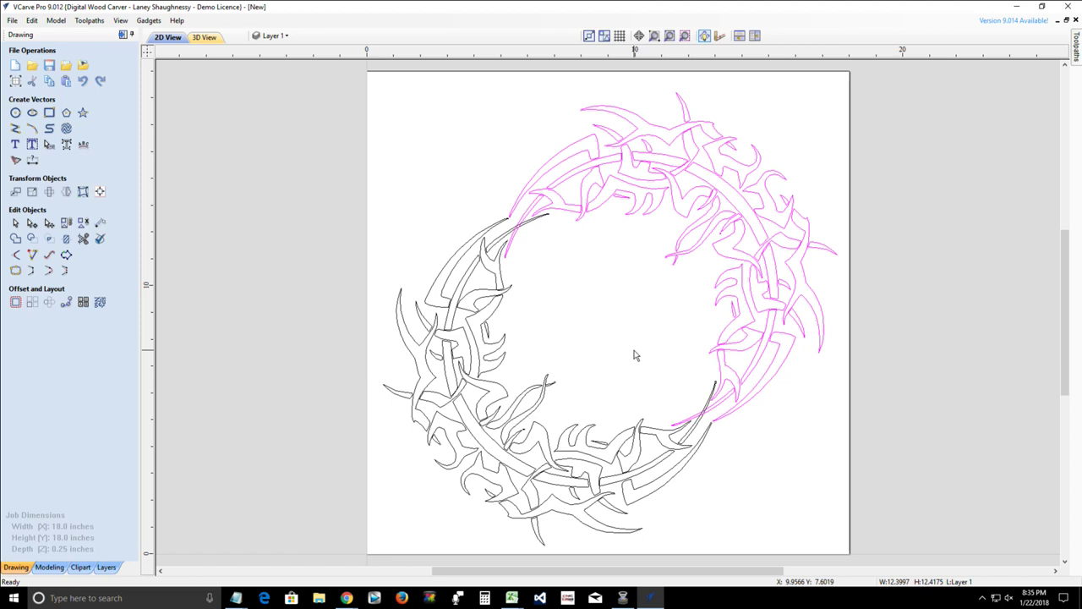
{"action": "key", "text": "Left"}
{"action": "key", "text": "Down"}
{"action": "key", "text": "Left"}
{"action": "key", "text": "Down"}
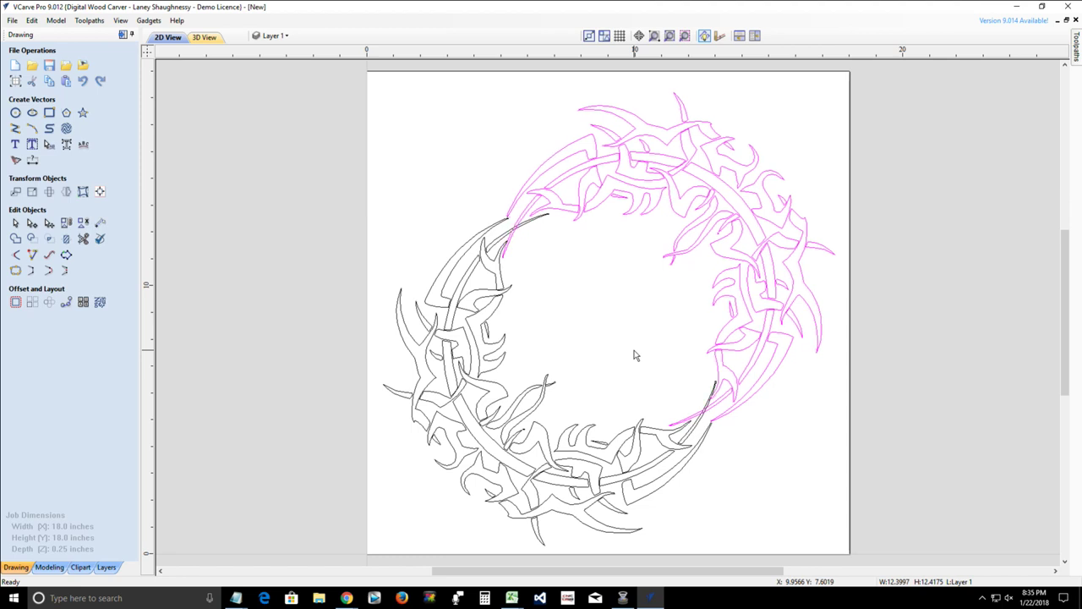
{"action": "key", "text": "Left"}
{"action": "key", "text": "Down"}
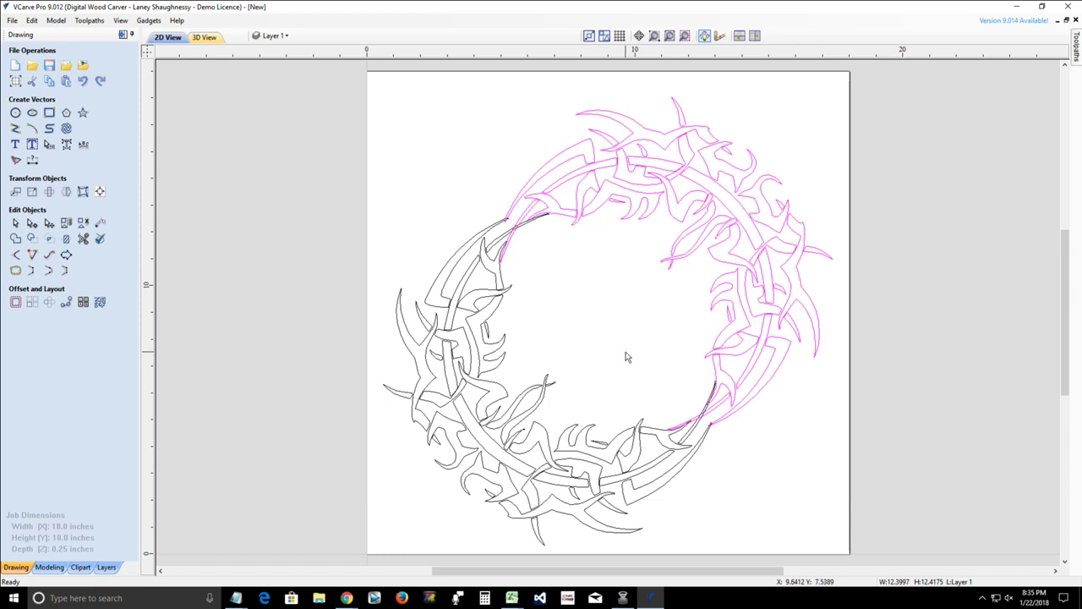
{"action": "left_click_drag", "start_coordinate": [207, 95], "coordinate": [900, 555]}
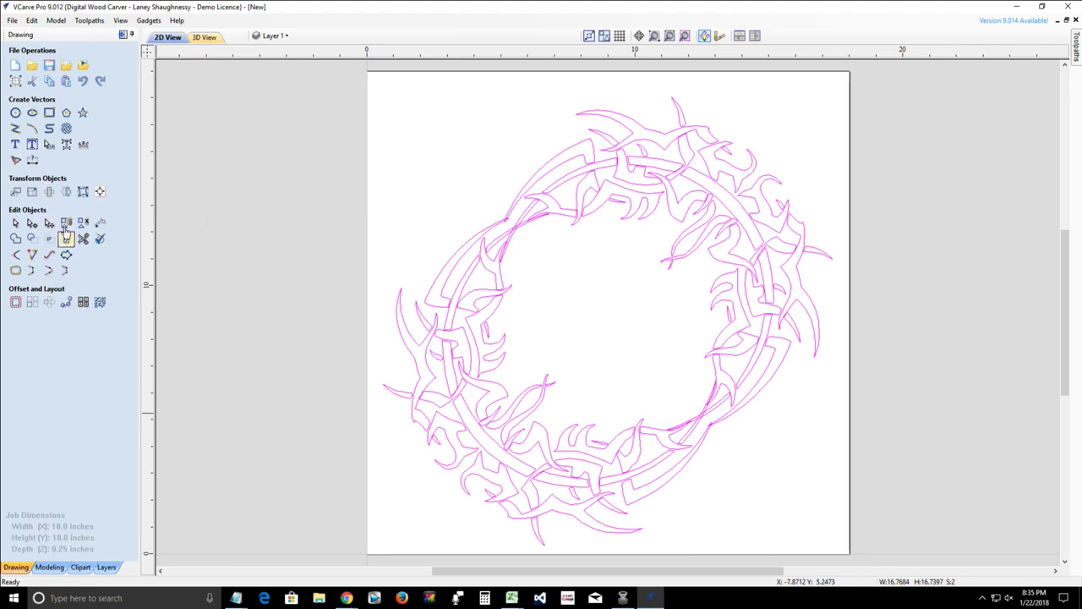
- Rotate the whole ring about its centre pivot in repeated 45° increments
{"action": "left_click", "coordinate": [476, 447]}
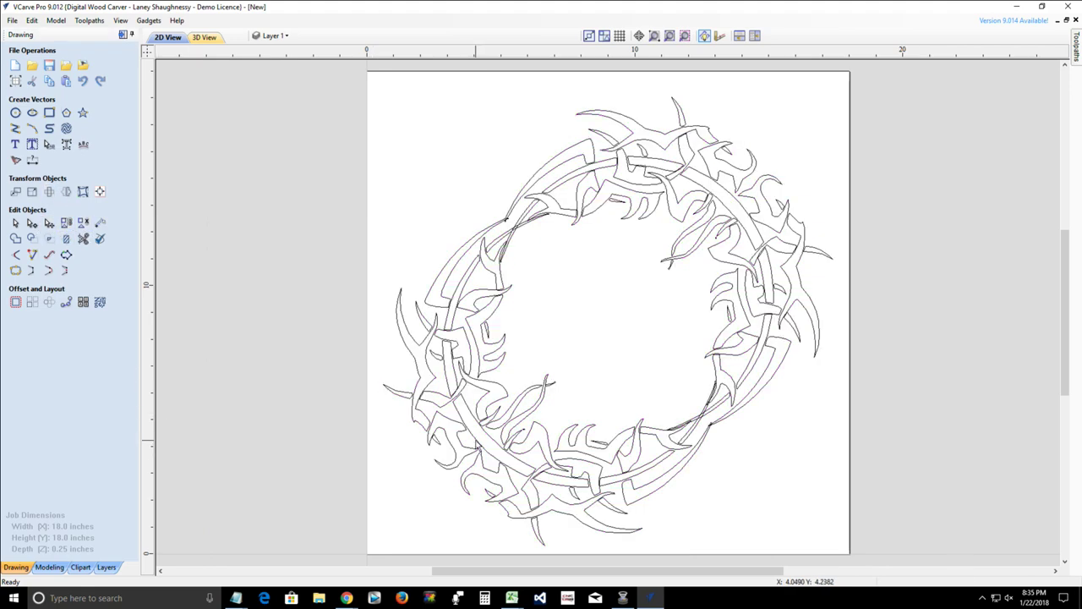
{"action": "left_click", "coordinate": [476, 448]}
{"action": "left_click", "coordinate": [476, 447]}
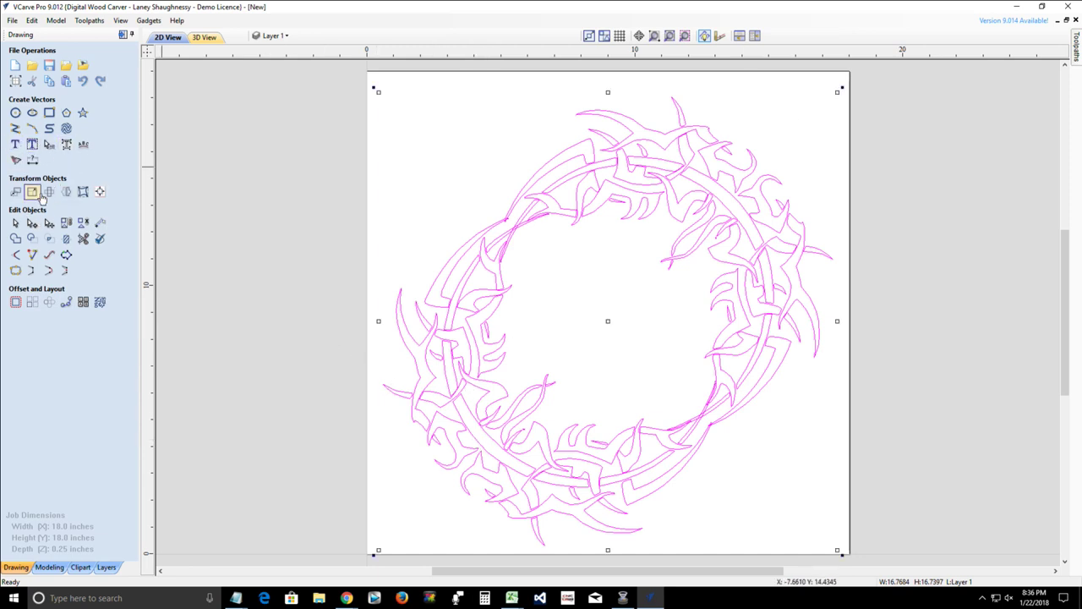
{"action": "left_click", "coordinate": [50, 192]}
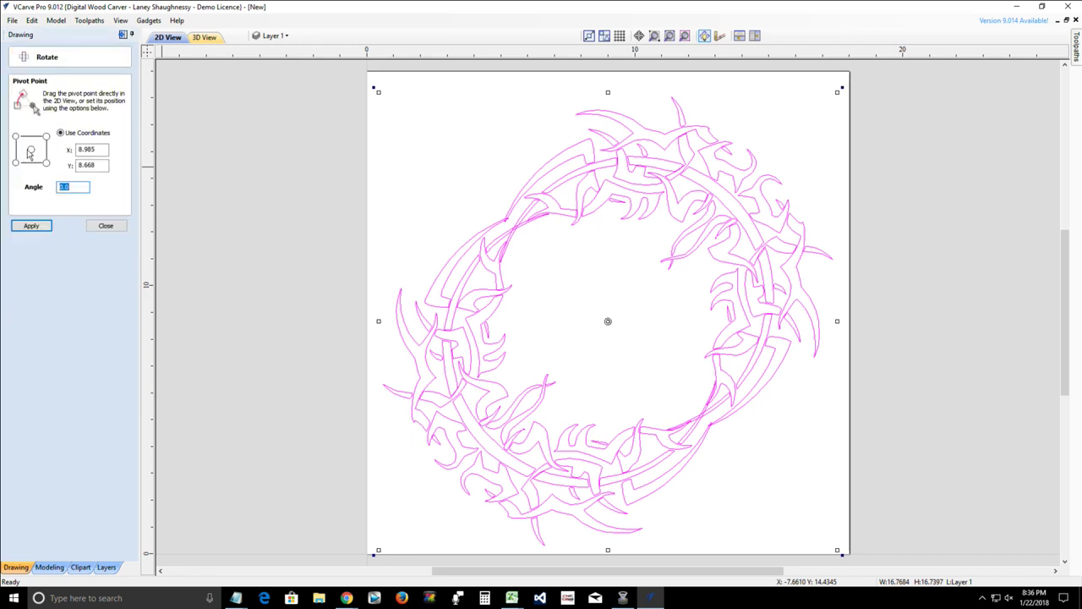
{"action": "left_click", "coordinate": [30, 151]}
{"action": "left_click_drag", "start_coordinate": [68, 186], "coordinate": [34, 190]}
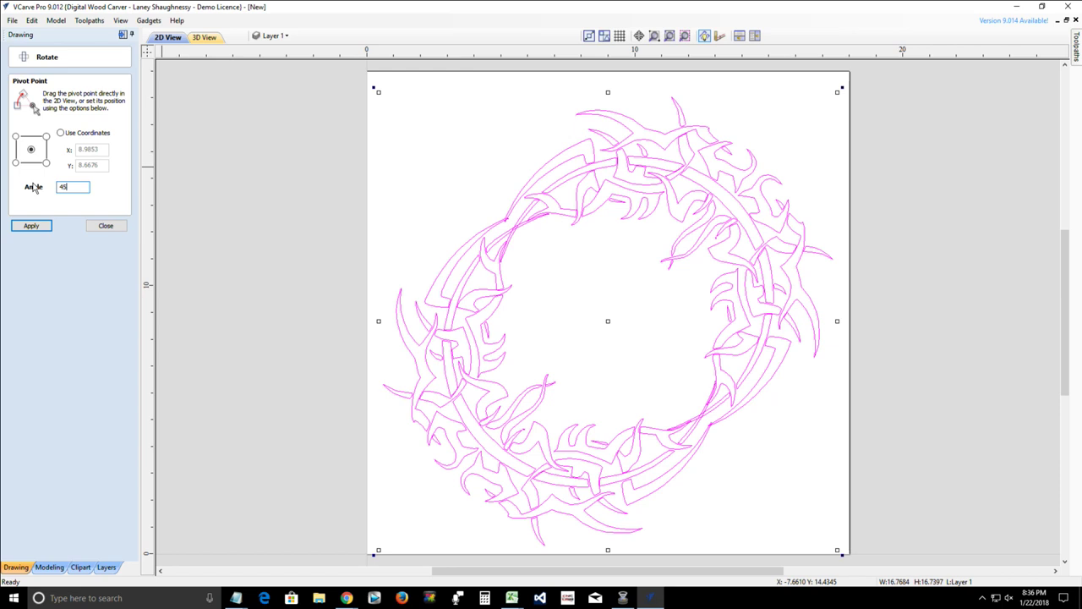
{"action": "left_click", "coordinate": [31, 227]}
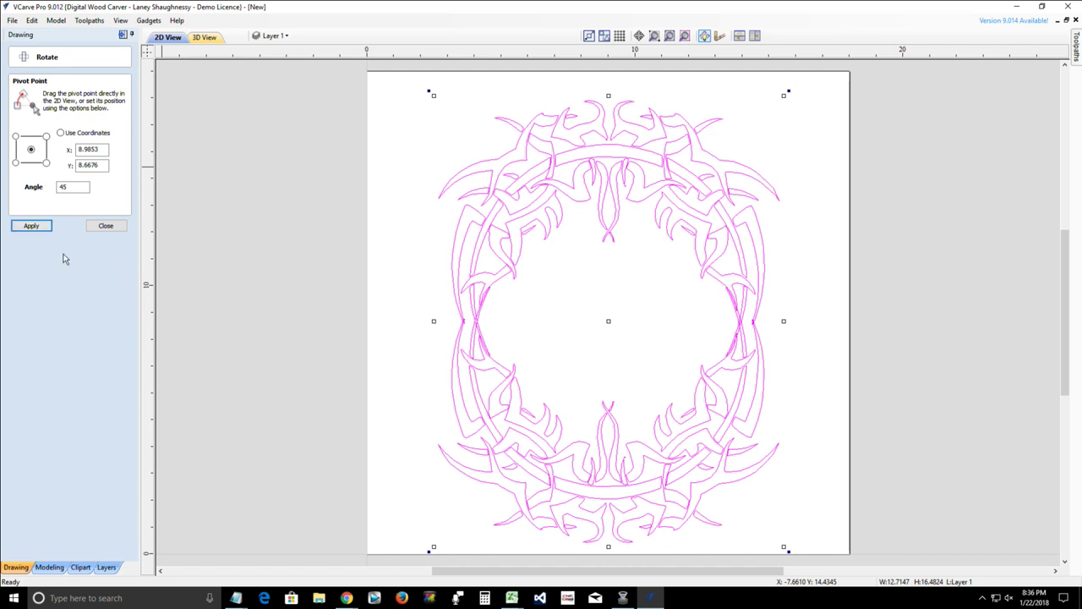
{"action": "left_click", "coordinate": [28, 226]}
{"action": "left_click", "coordinate": [31, 225]}
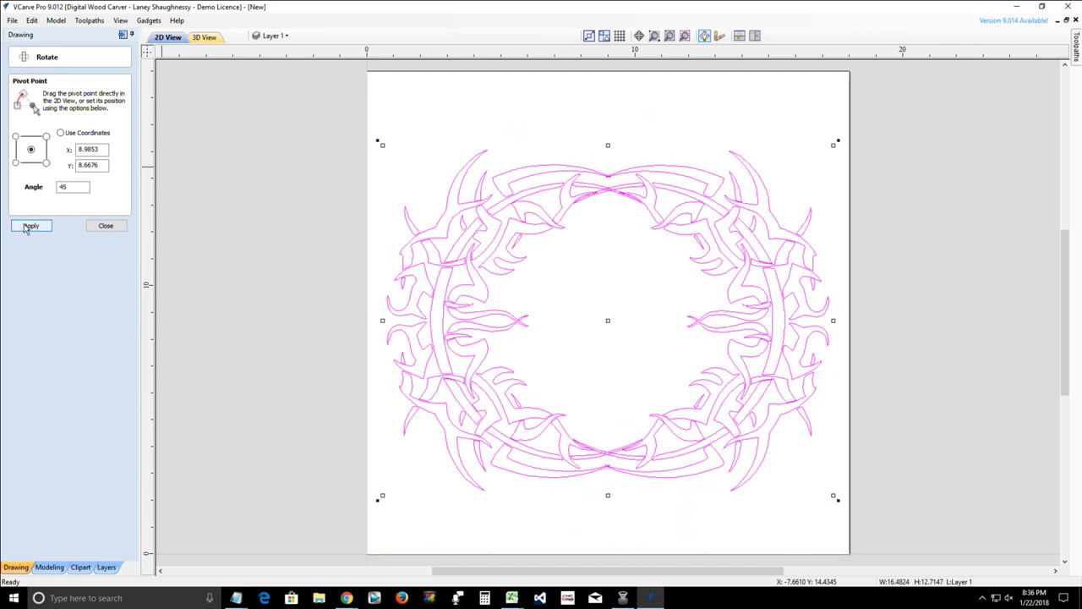
{"action": "left_click", "coordinate": [26, 228]}
{"action": "left_click", "coordinate": [26, 227]}
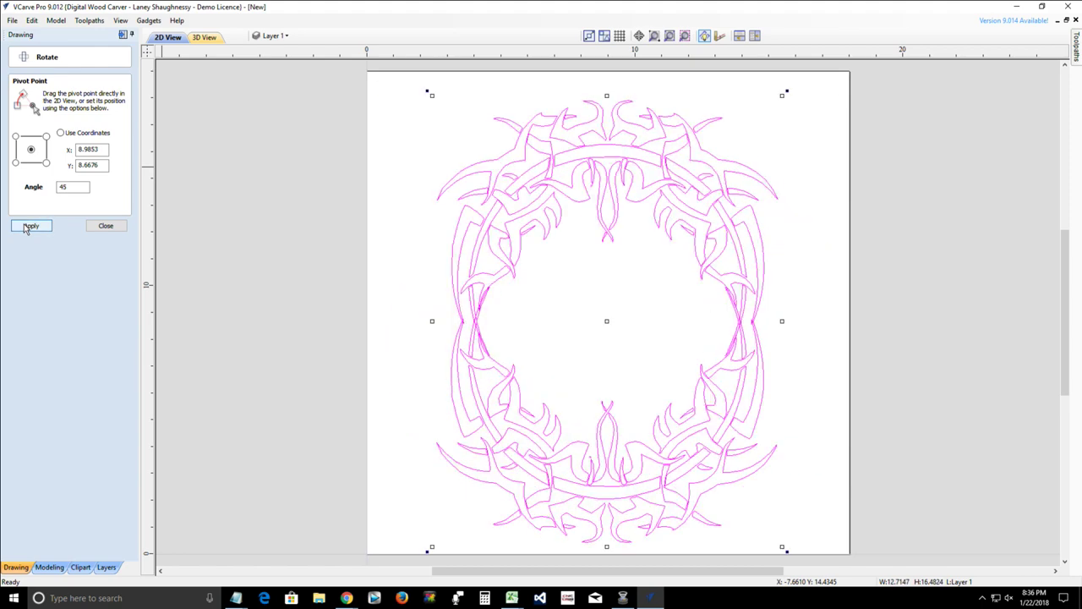
{"action": "left_click", "coordinate": [106, 226]}
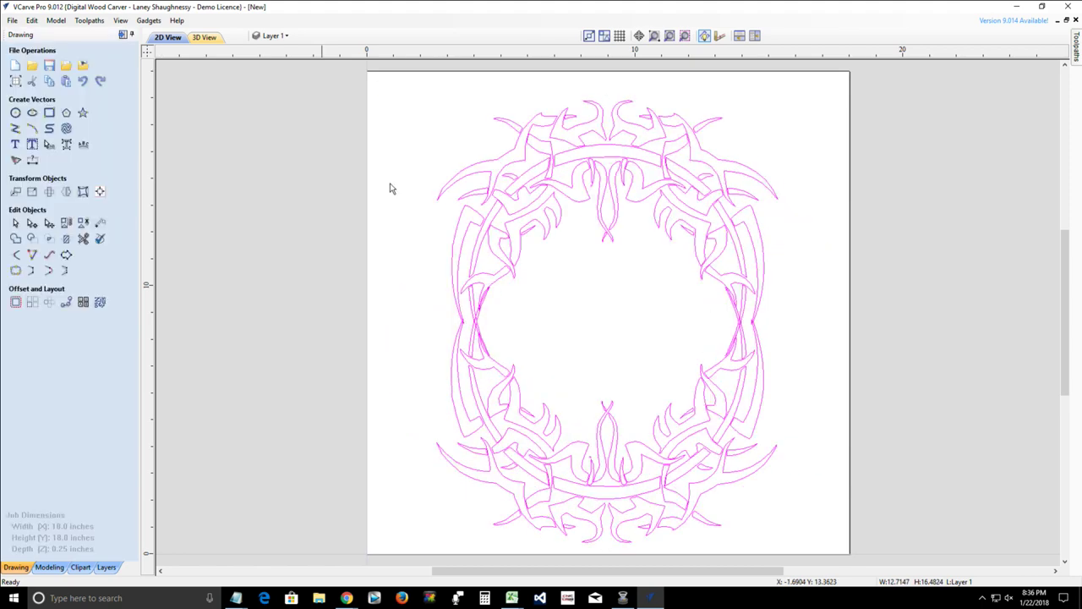
- Reselect the ring vectors after briefly opening and leaving Interactive Vector Trim
{"action": "left_click", "coordinate": [634, 139]}
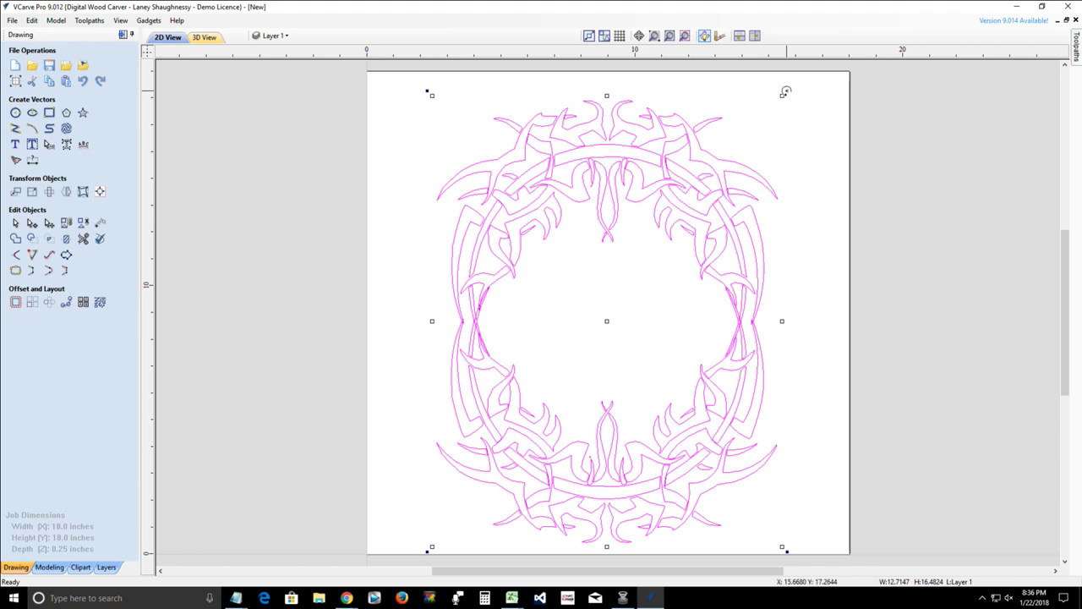
{"action": "left_click_drag", "start_coordinate": [785, 93], "coordinate": [791, 96]}
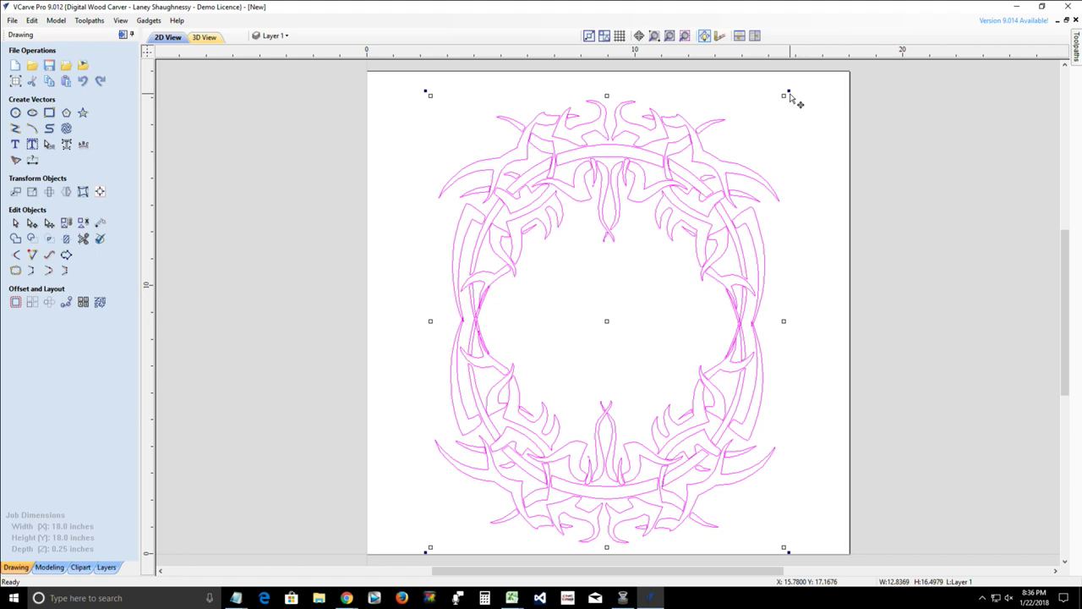
{"action": "left_click", "coordinate": [795, 173]}
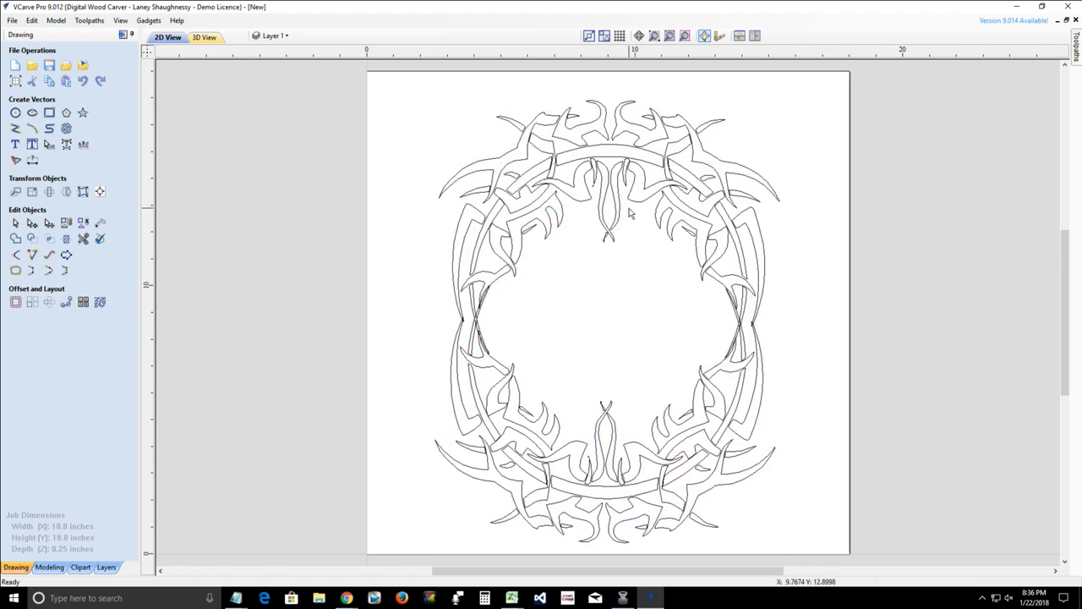
{"action": "scroll", "coordinate": [718, 368], "scroll_direction": "up", "scroll_amount": 6}
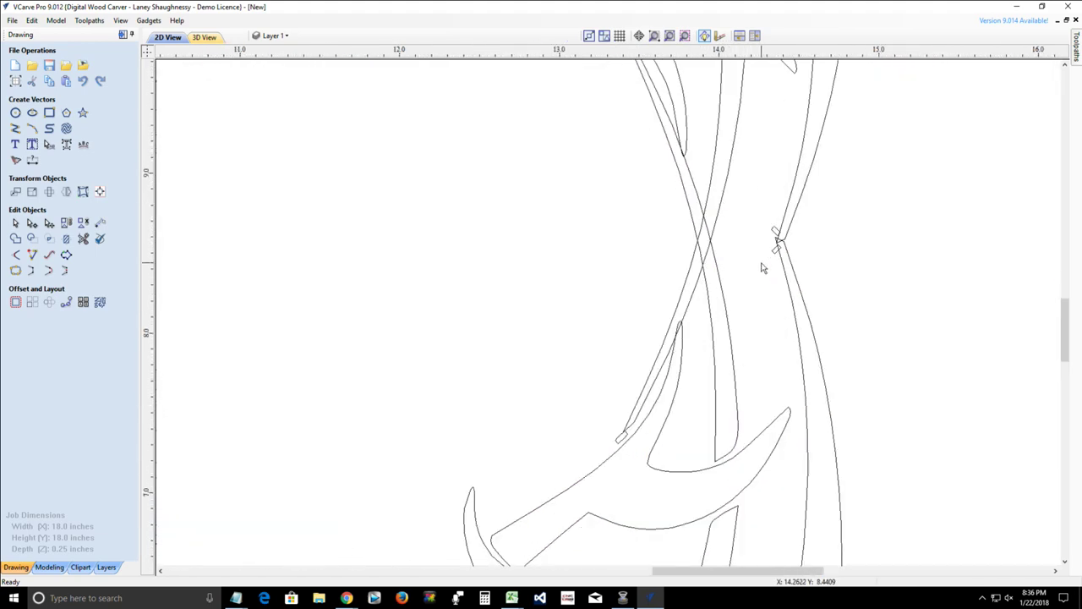
{"action": "left_click", "coordinate": [86, 242]}
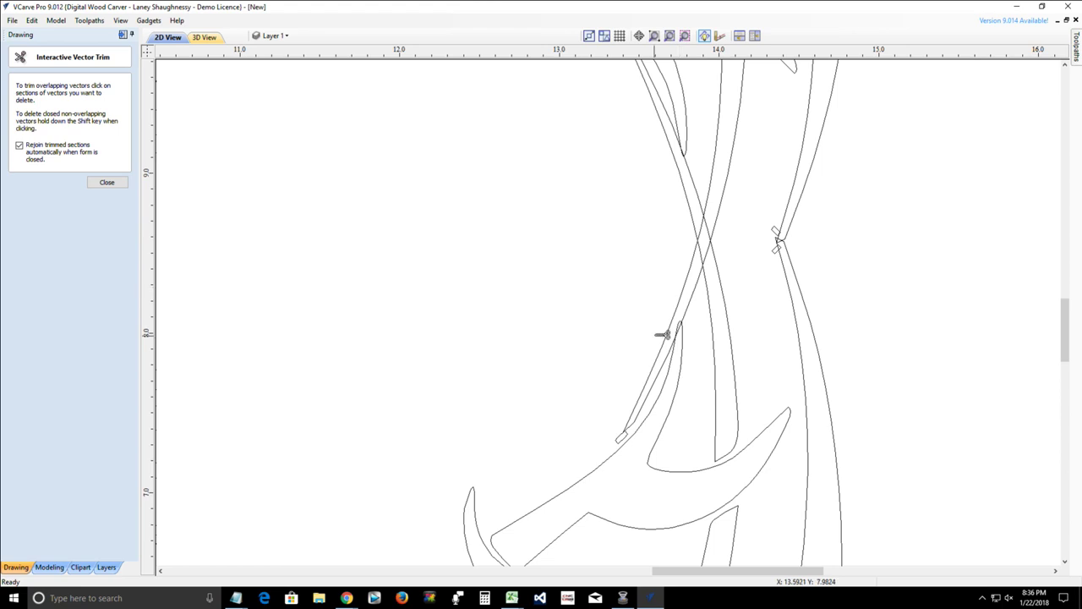
{"action": "scroll", "coordinate": [679, 296], "scroll_direction": "up", "scroll_amount": 3}
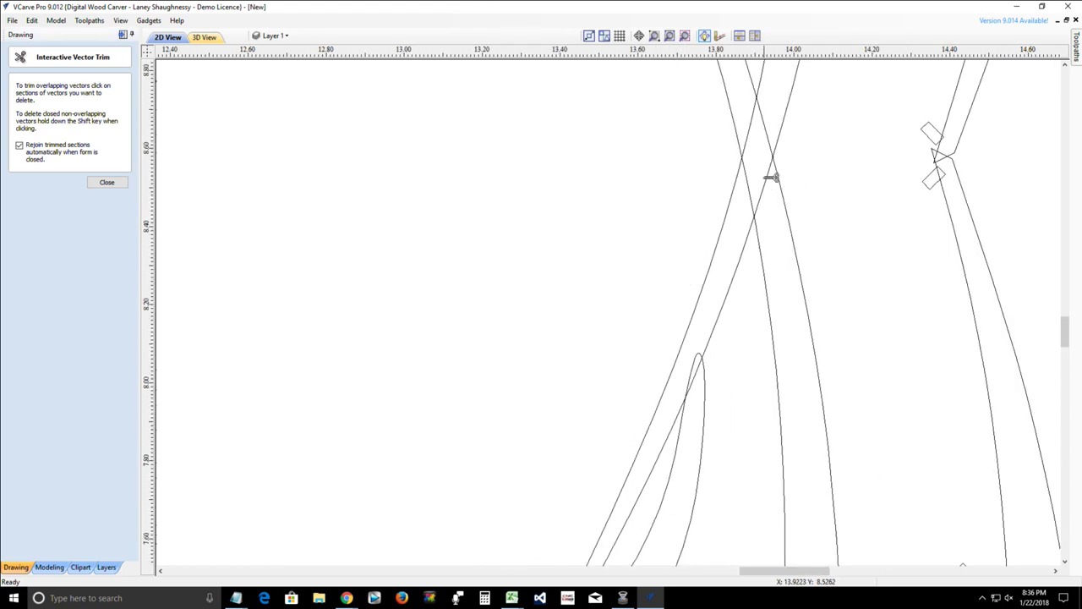
{"action": "left_click", "coordinate": [107, 182]}
{"action": "left_click", "coordinate": [753, 214]}
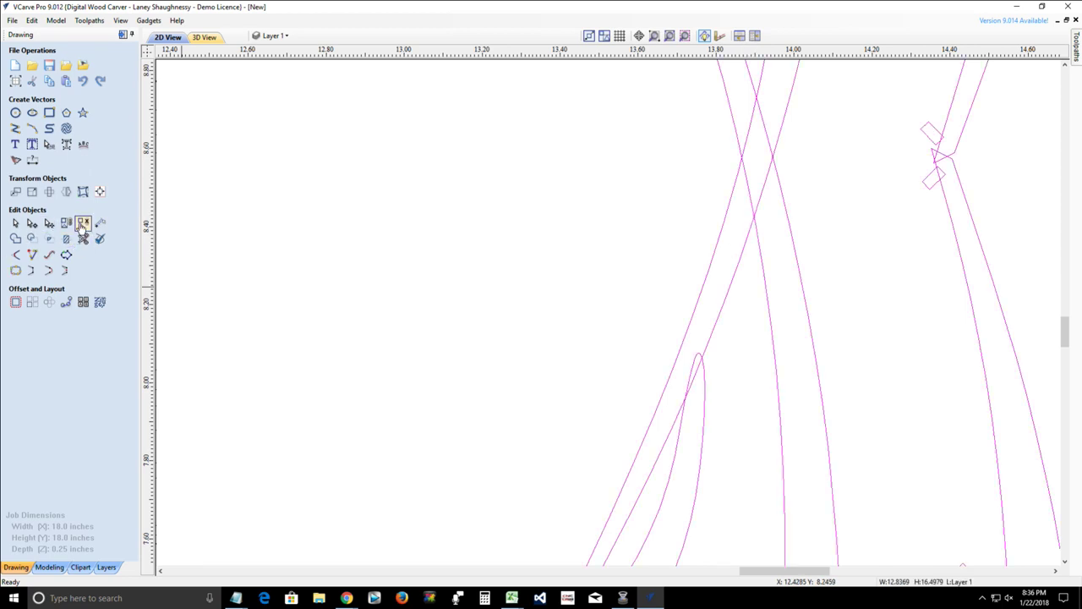
{"action": "left_click", "coordinate": [82, 223]}
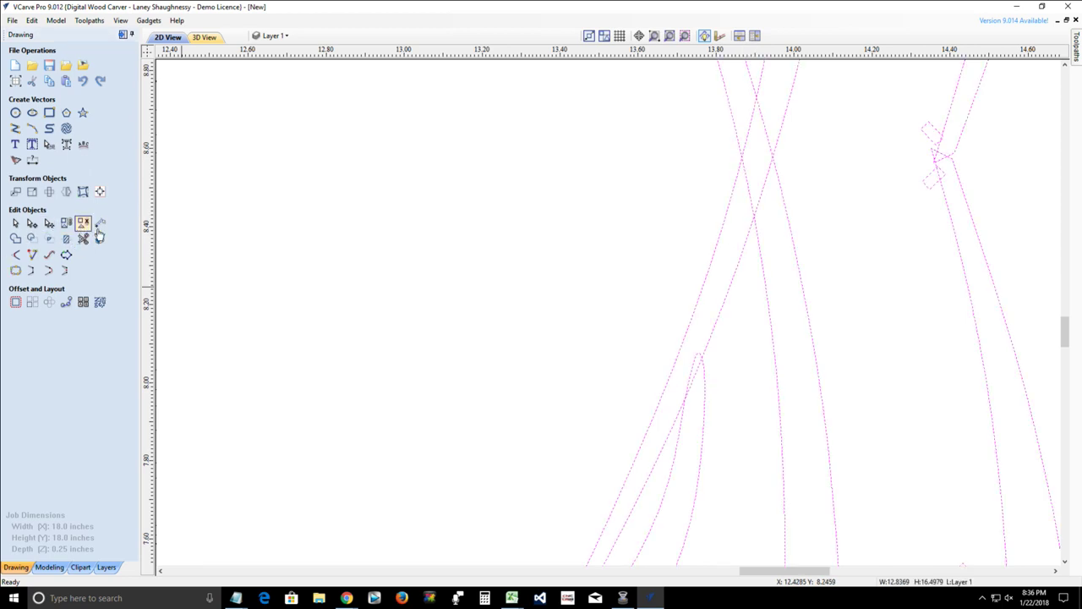
- Trim the overlapping segments at the upper strand crossings and the curve tip
{"action": "left_click", "coordinate": [82, 240]}
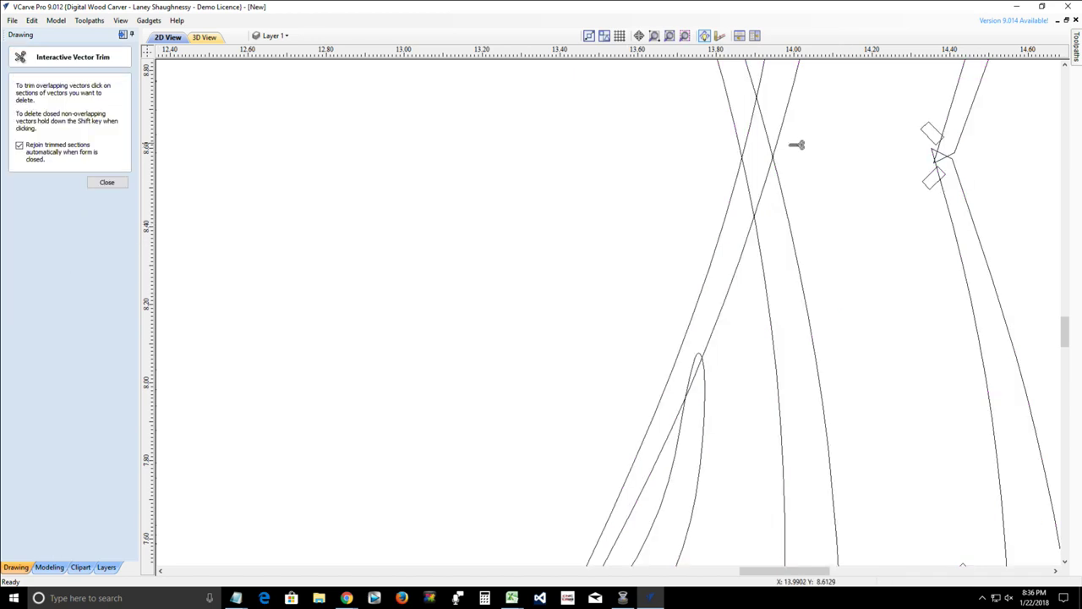
{"action": "left_click", "coordinate": [769, 129]}
{"action": "left_click", "coordinate": [758, 131]}
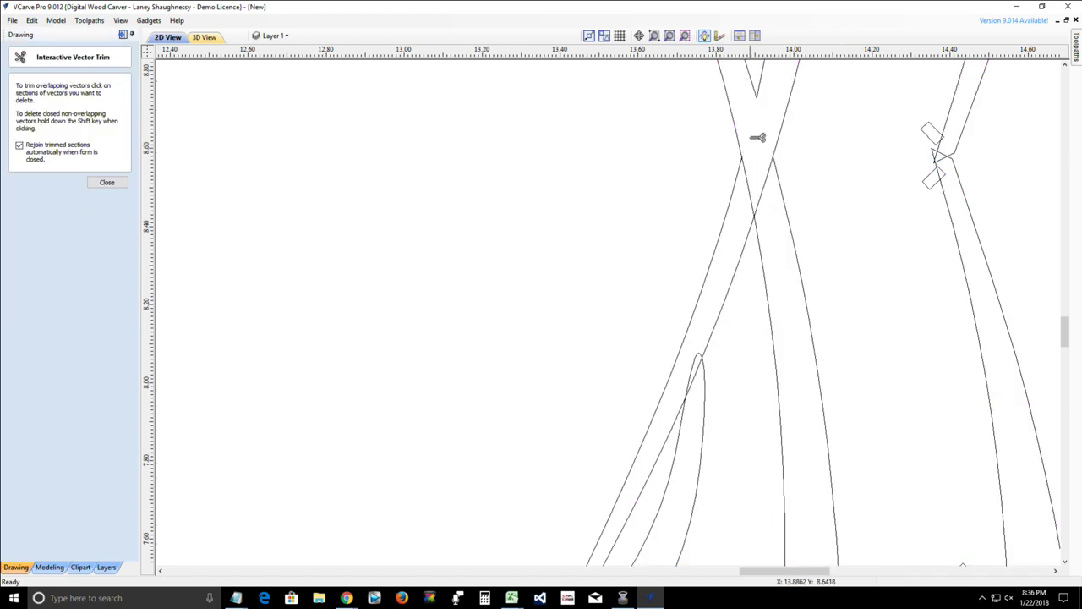
{"action": "left_click", "coordinate": [764, 179]}
{"action": "left_click", "coordinate": [761, 181]}
{"action": "scroll", "coordinate": [760, 181], "scroll_direction": "down", "scroll_amount": 4}
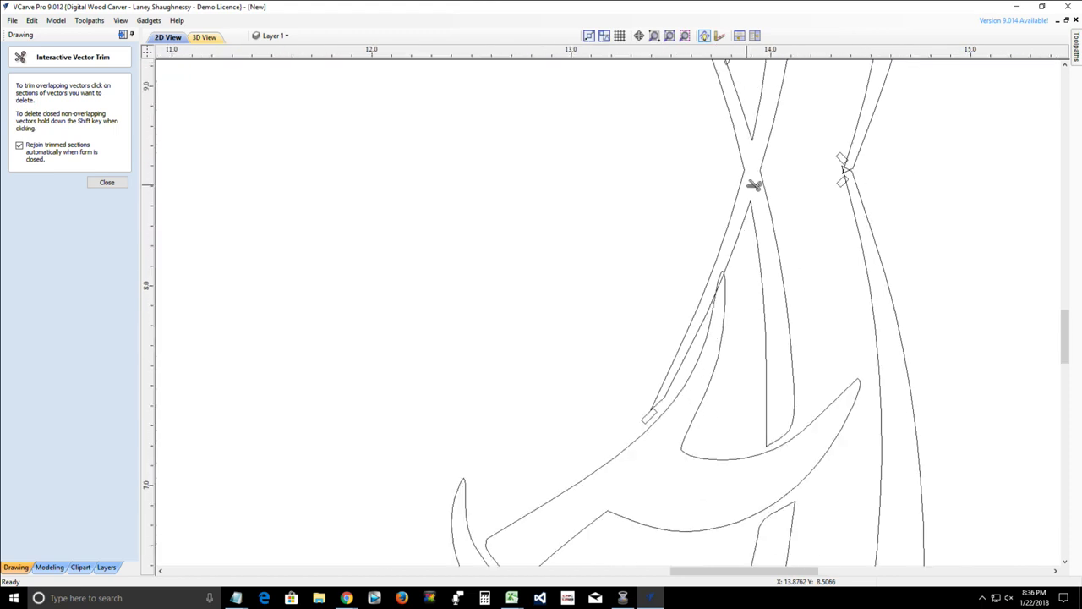
{"action": "scroll", "coordinate": [742, 222], "scroll_direction": "up", "scroll_amount": 7}
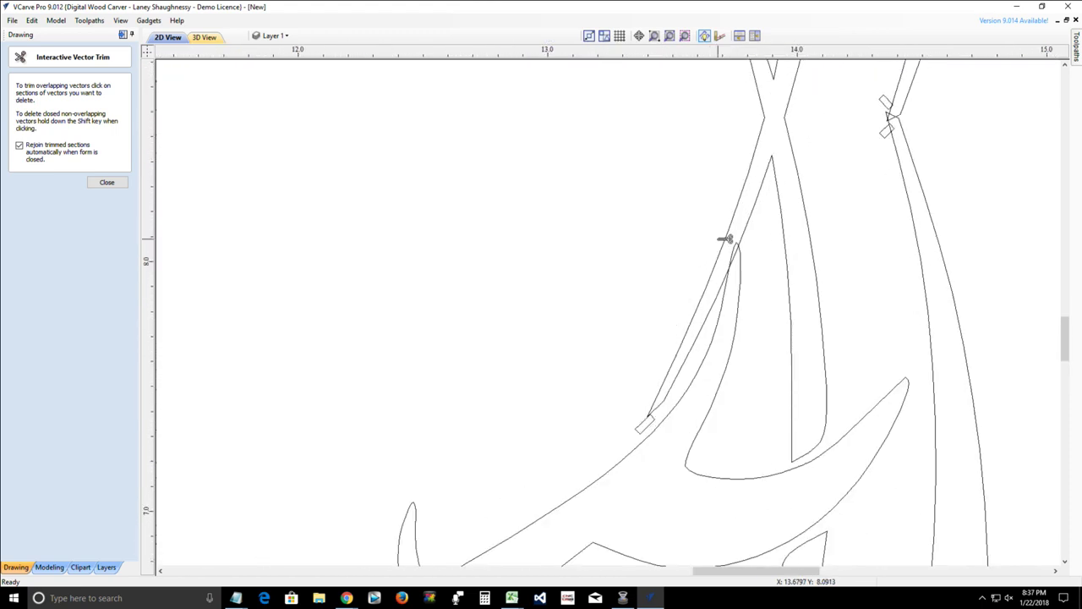
{"action": "left_click", "coordinate": [757, 258]}
{"action": "left_click", "coordinate": [755, 262]}
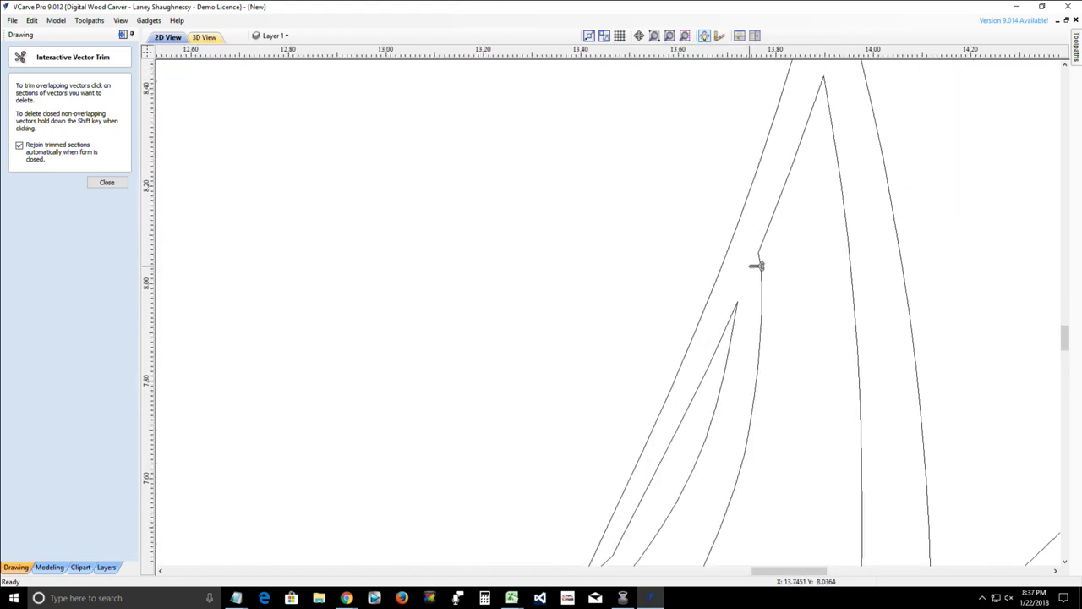
- Trim the short crossing segment near the rectangles and close the trim tool
{"action": "scroll", "coordinate": [754, 262], "scroll_direction": "down", "scroll_amount": 6}
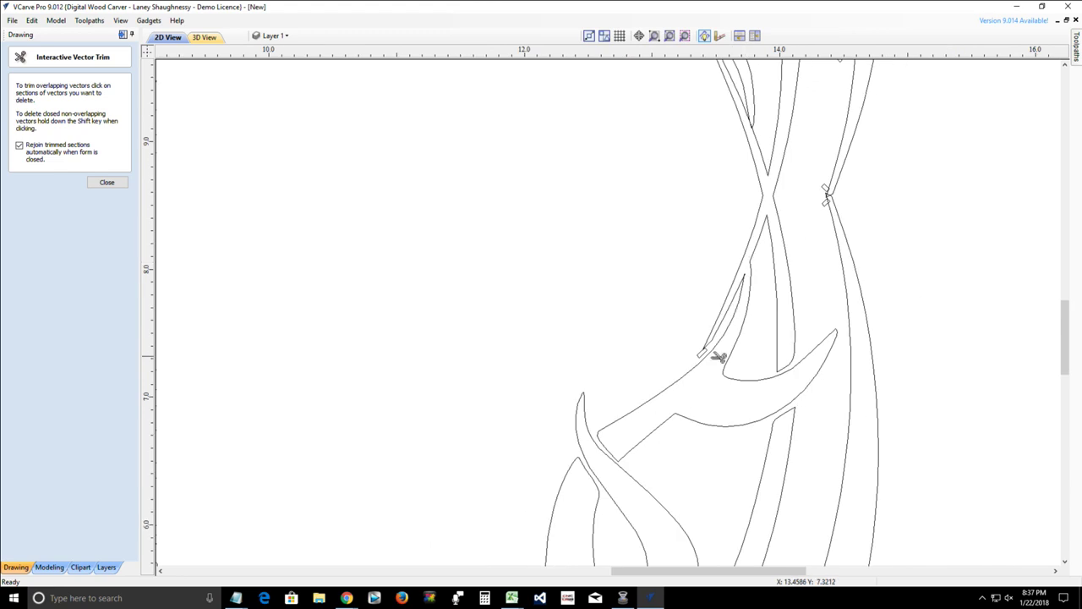
{"action": "scroll", "coordinate": [703, 358], "scroll_direction": "up", "scroll_amount": 9}
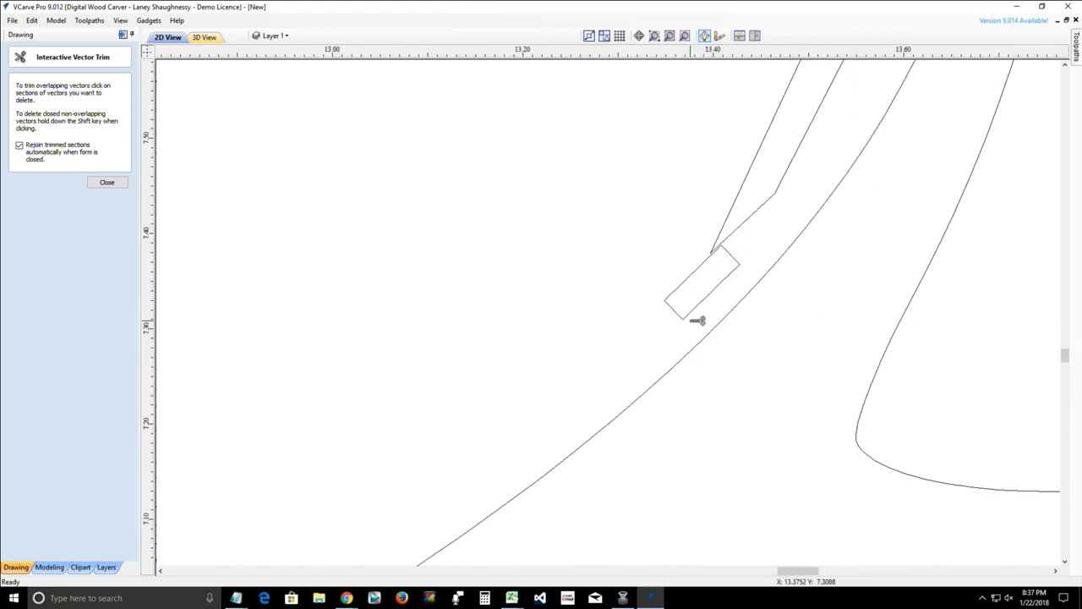
{"action": "scroll", "coordinate": [699, 298], "scroll_direction": "down", "scroll_amount": 10}
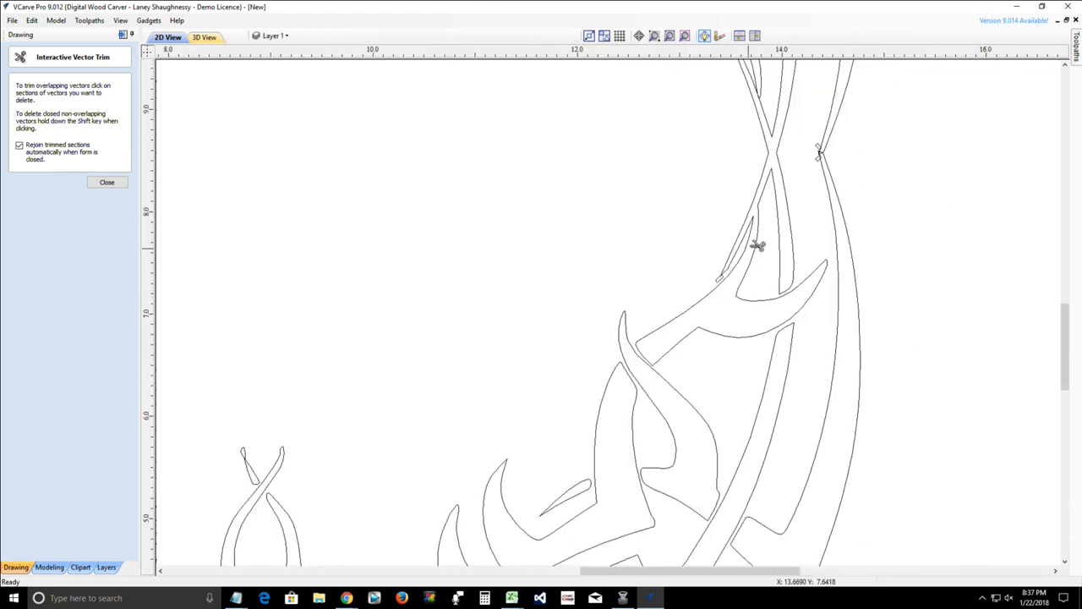
{"action": "scroll", "coordinate": [758, 245], "scroll_direction": "down", "scroll_amount": 3}
{"action": "scroll", "coordinate": [768, 212], "scroll_direction": "up", "scroll_amount": 8}
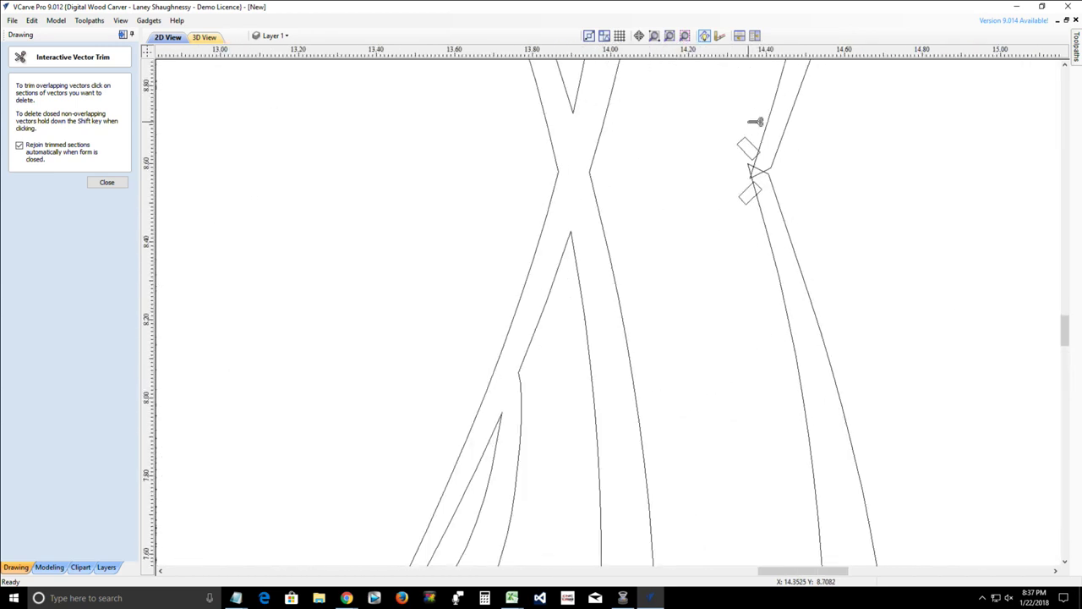
{"action": "scroll", "coordinate": [753, 169], "scroll_direction": "up", "scroll_amount": 5}
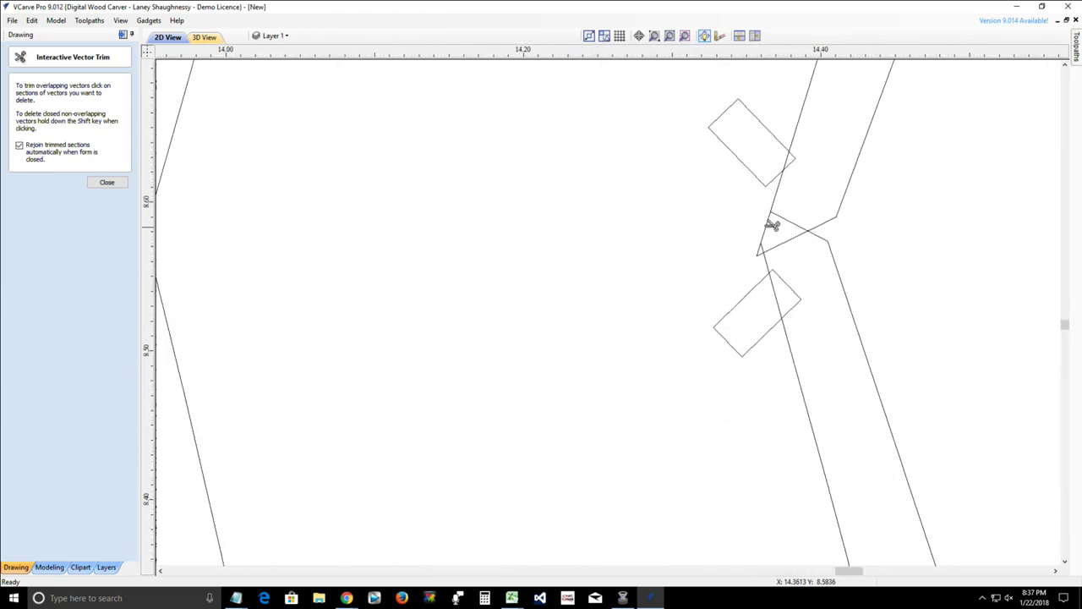
{"action": "left_click", "coordinate": [776, 221]}
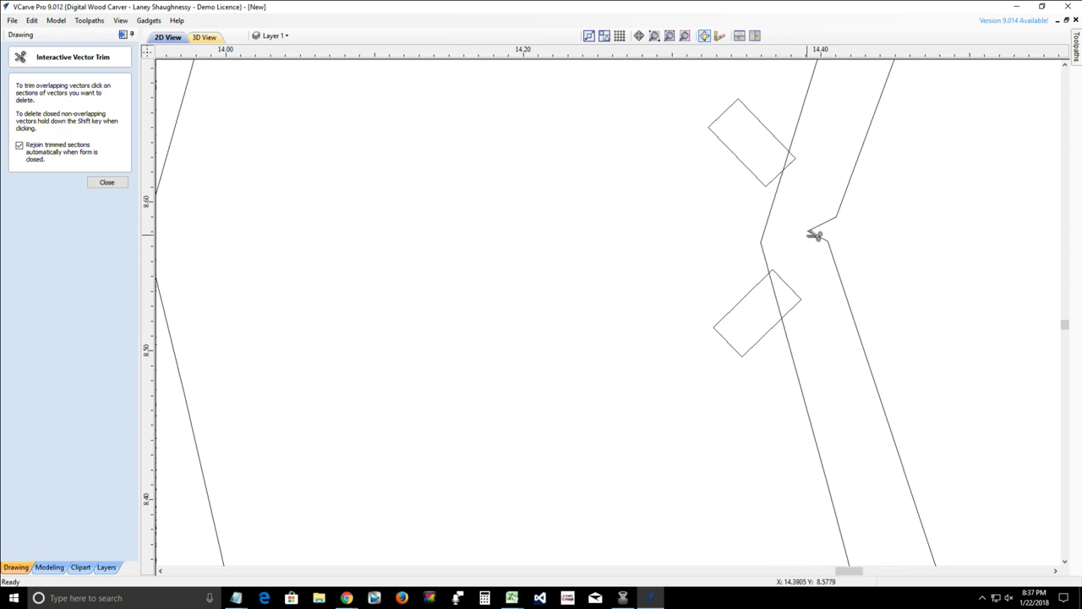
{"action": "scroll", "coordinate": [795, 278], "scroll_direction": "down", "scroll_amount": 2}
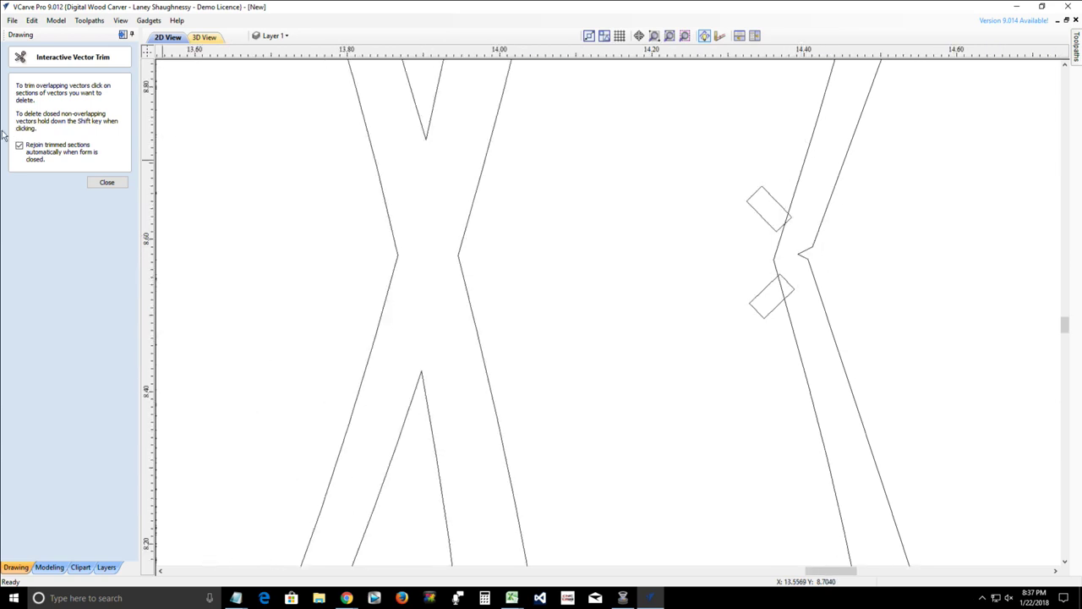
{"action": "left_click", "coordinate": [106, 182]}
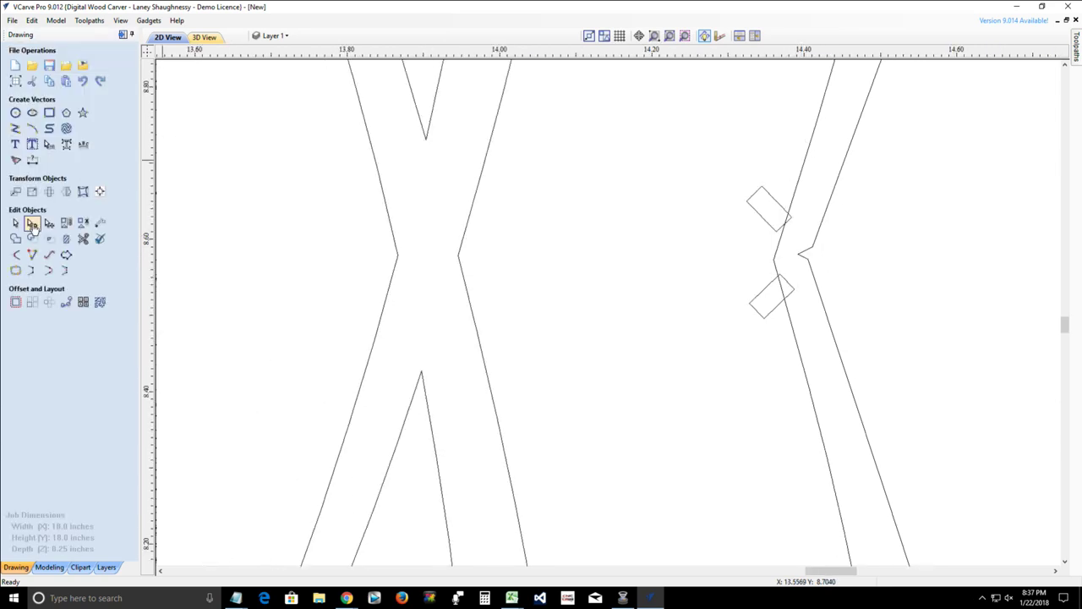
- Delete the upper and lower leftover small rectangles
{"action": "left_click", "coordinate": [749, 210]}
{"action": "key", "text": "Delete"}
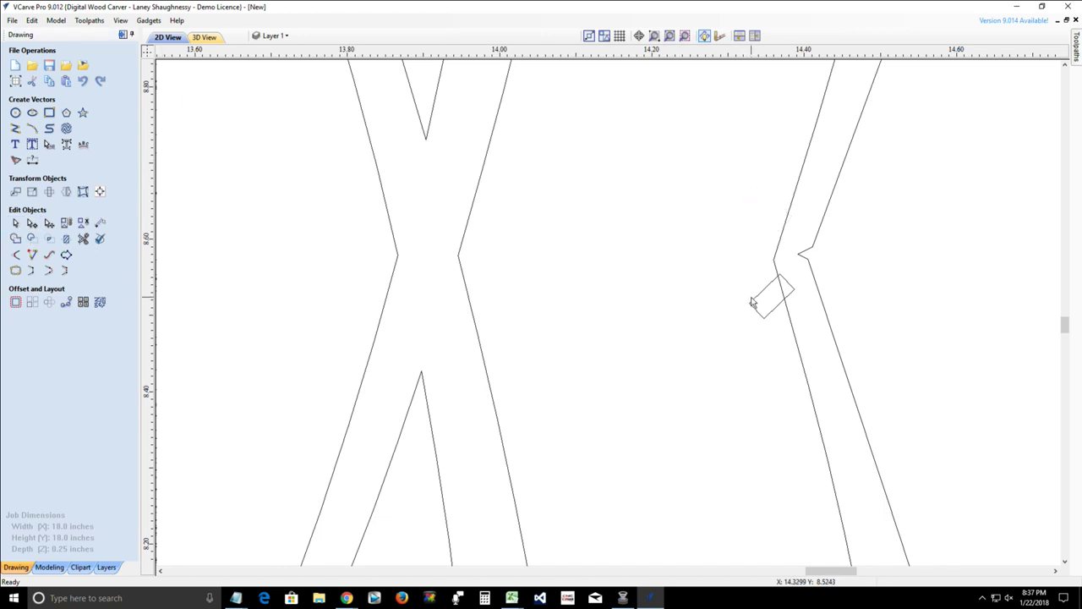
{"action": "left_click", "coordinate": [751, 306]}
{"action": "key", "text": "Delete"}
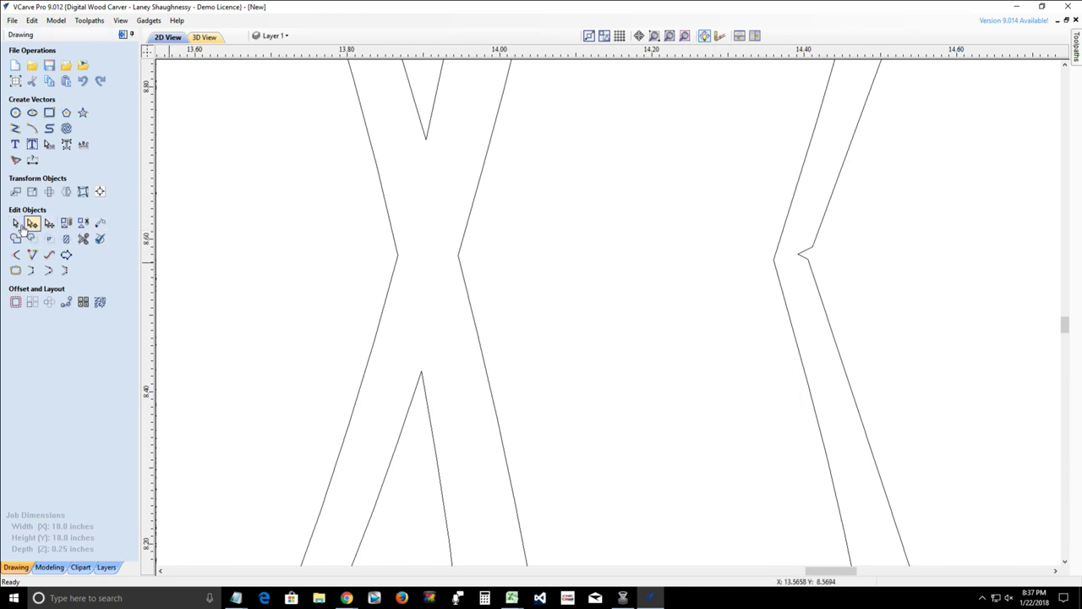
- Node-edit the notched outline and delete the notch point
{"action": "left_click", "coordinate": [815, 296]}
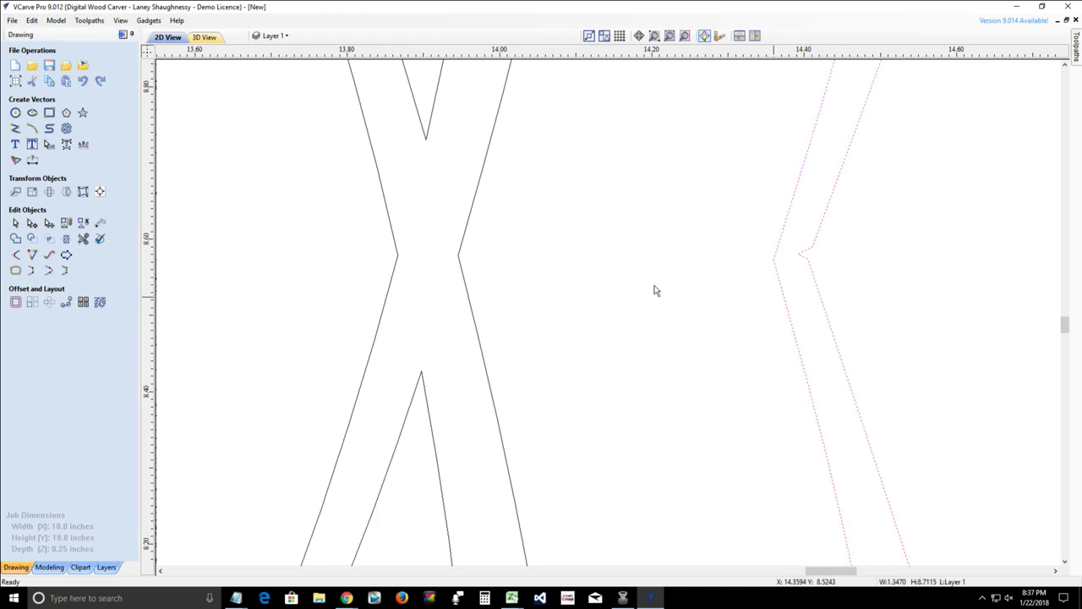
{"action": "left_click", "coordinate": [32, 223]}
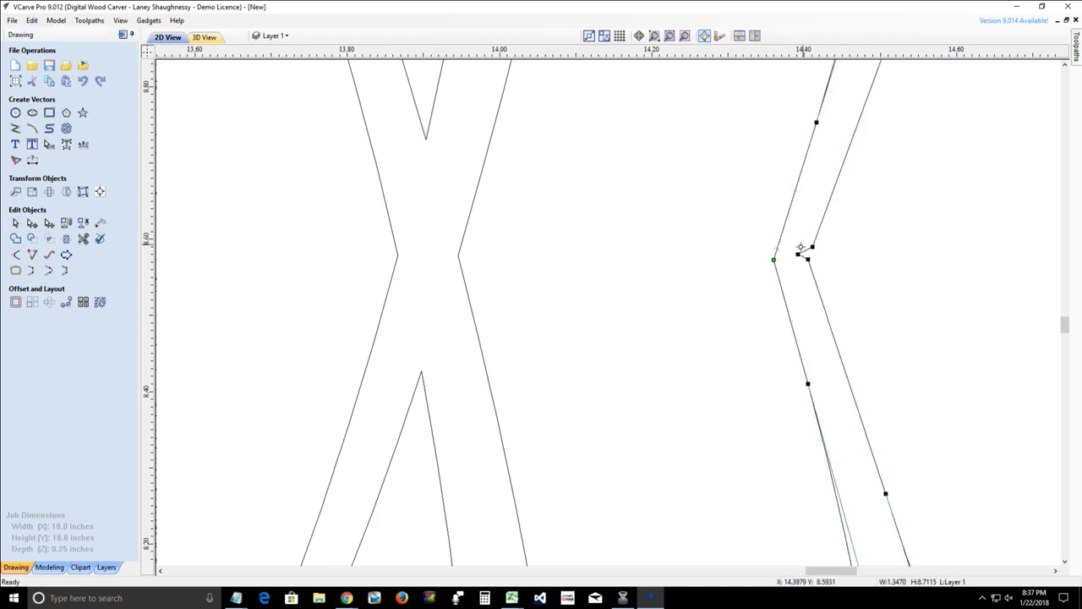
{"action": "scroll", "coordinate": [800, 248], "scroll_direction": "up", "scroll_amount": 3}
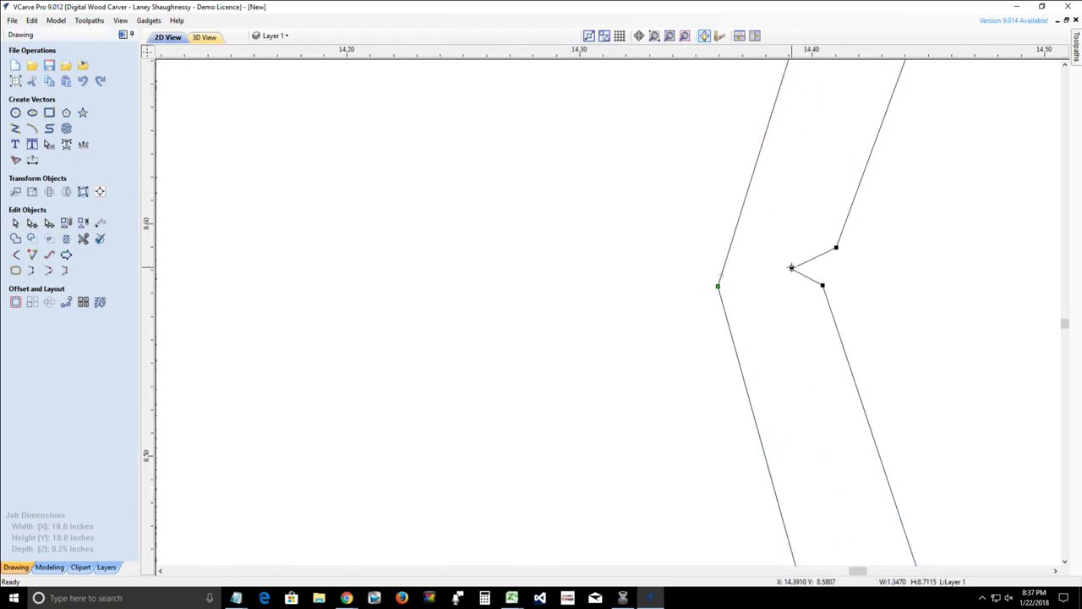
{"action": "right_click", "coordinate": [791, 268]}
{"action": "left_click", "coordinate": [800, 280]}
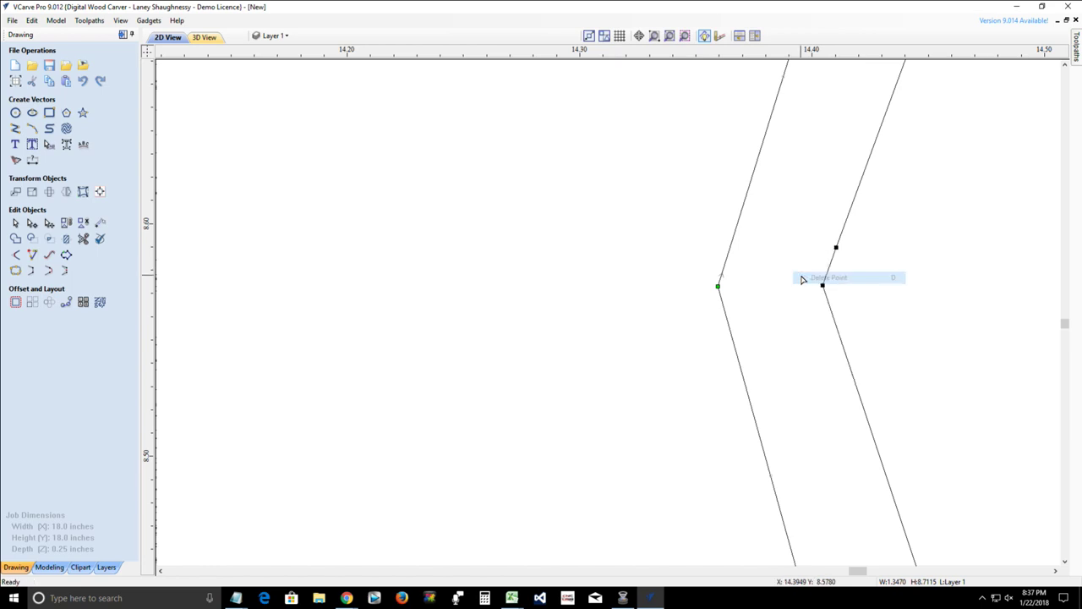
{"action": "scroll", "coordinate": [822, 286], "scroll_direction": "down", "scroll_amount": 4}
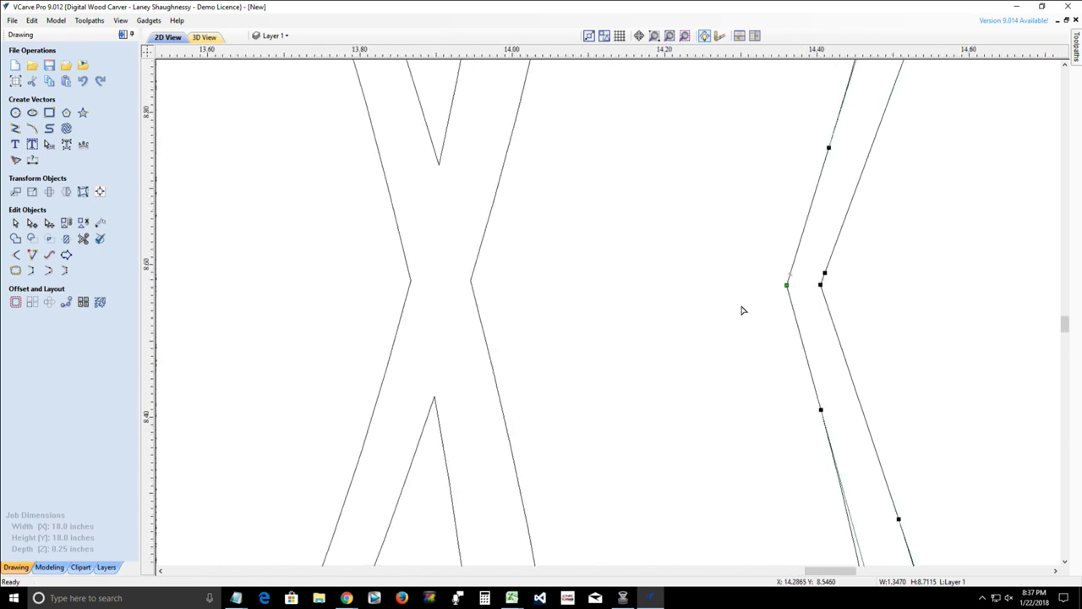
{"action": "left_click", "coordinate": [713, 310]}
{"action": "scroll", "coordinate": [712, 315], "scroll_direction": "down", "scroll_amount": 3}
{"action": "scroll", "coordinate": [711, 314], "scroll_direction": "down", "scroll_amount": 1}
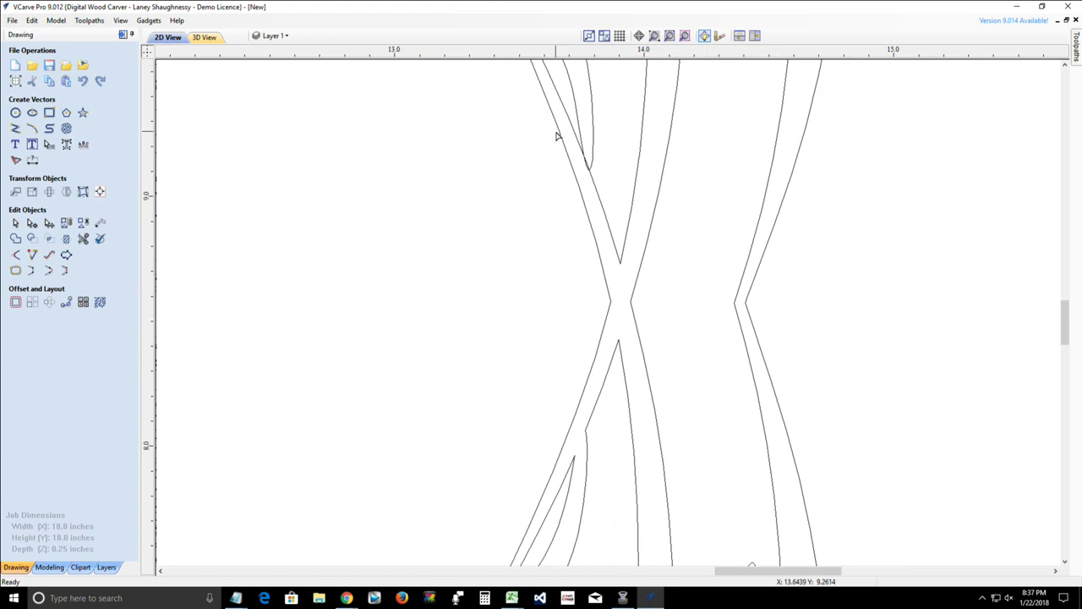
- Trim off the small loop near the crossing, then delete the tiny stray vector
{"action": "left_click", "coordinate": [83, 238]}
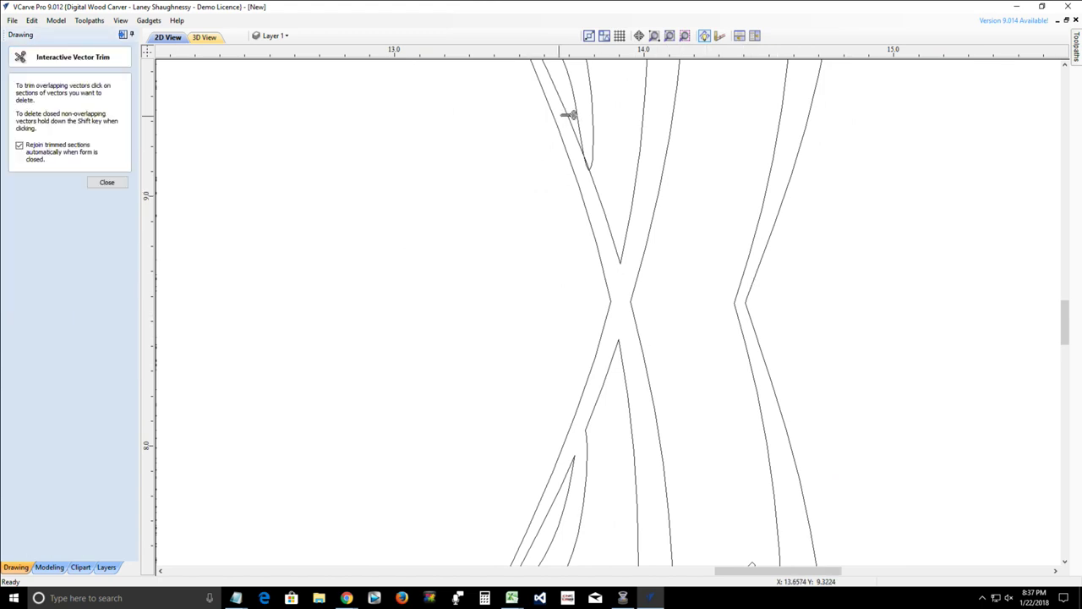
{"action": "scroll", "coordinate": [600, 160], "scroll_direction": "up", "scroll_amount": 5}
{"action": "scroll", "coordinate": [600, 159], "scroll_direction": "up", "scroll_amount": 2}
{"action": "left_click", "coordinate": [577, 176]}
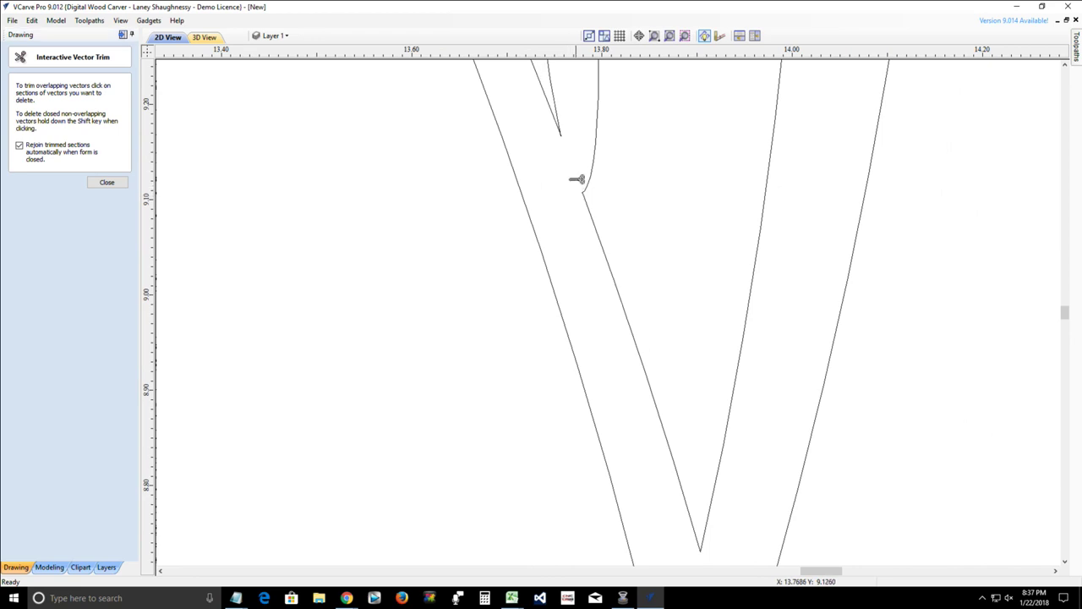
{"action": "scroll", "coordinate": [566, 208], "scroll_direction": "down", "scroll_amount": 3}
{"action": "scroll", "coordinate": [565, 210], "scroll_direction": "down", "scroll_amount": 6}
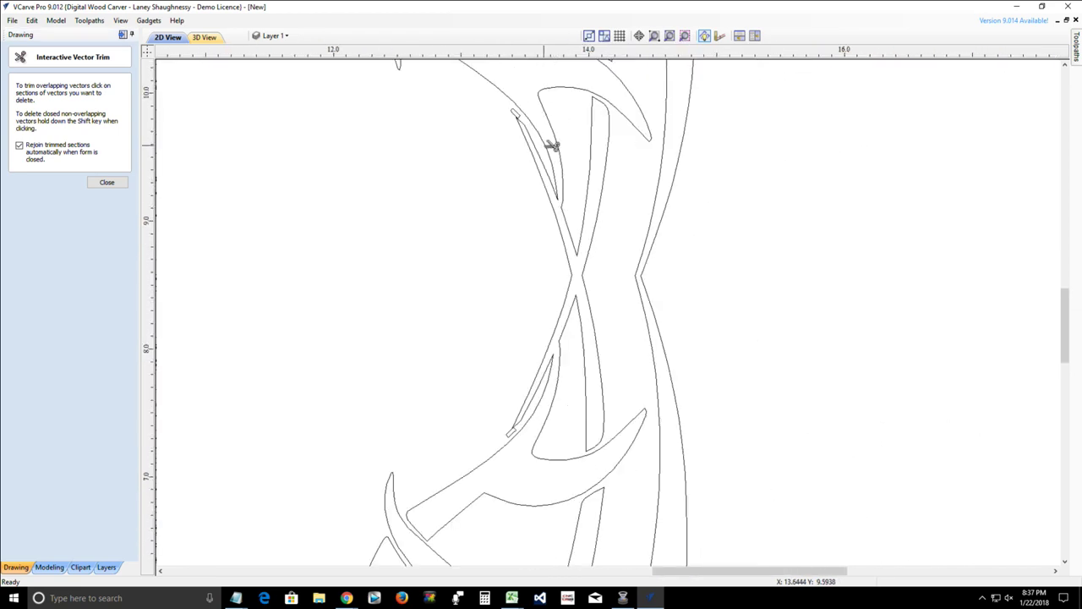
{"action": "left_click", "coordinate": [100, 181]}
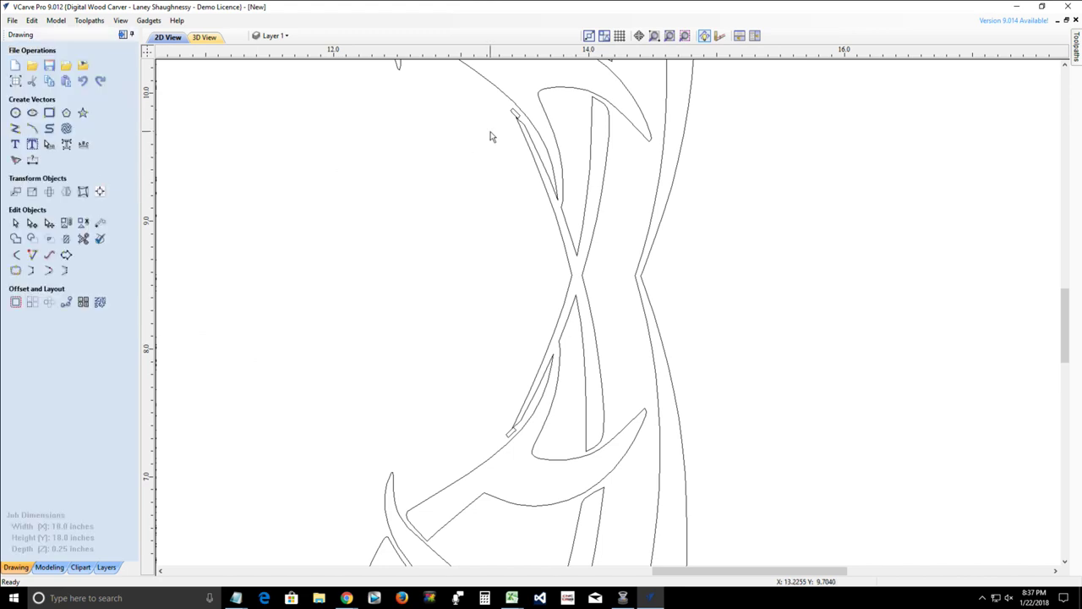
{"action": "left_click", "coordinate": [511, 115]}
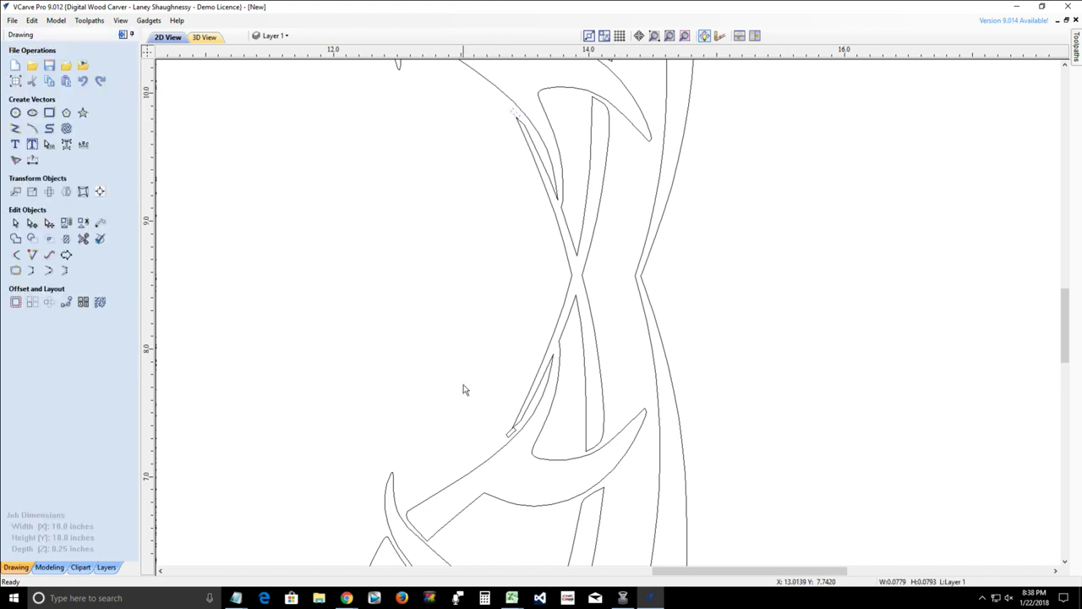
{"action": "key", "text": "Delete"}
- With Interactive Vector Trim, cut away the small loop and notch segments at the stroke crossing
{"action": "scroll", "coordinate": [509, 439], "scroll_direction": "down", "scroll_amount": 4}
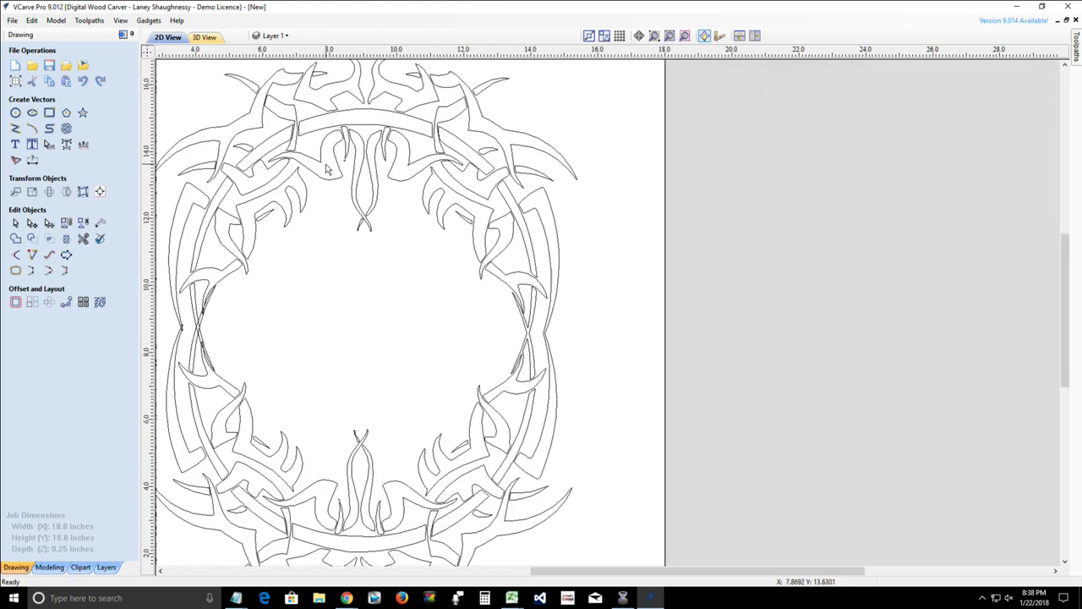
{"action": "scroll", "coordinate": [327, 169], "scroll_direction": "up", "scroll_amount": 2}
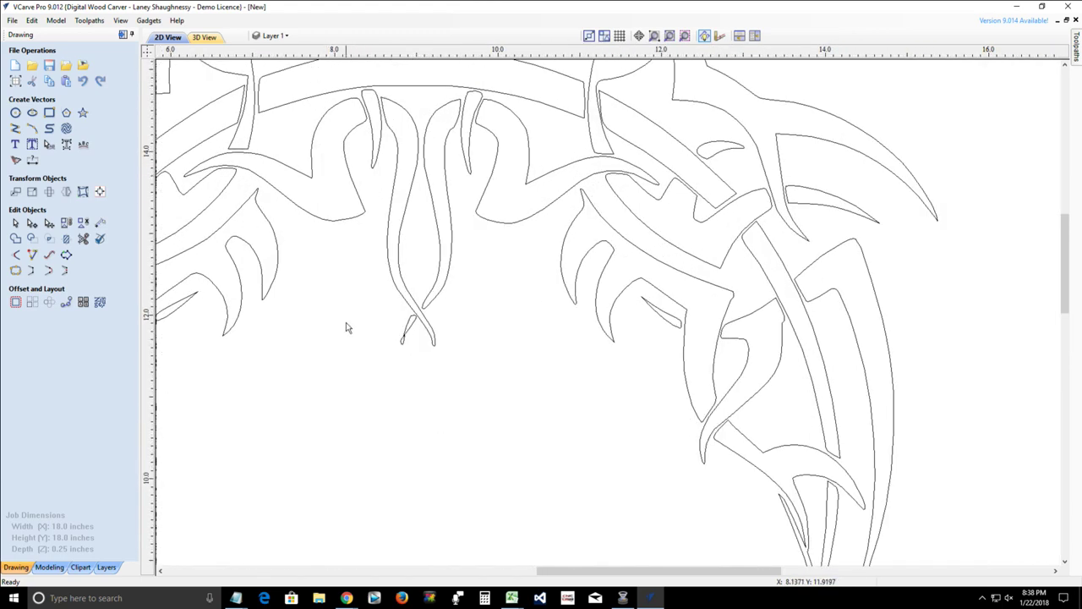
{"action": "scroll", "coordinate": [346, 328], "scroll_direction": "down", "scroll_amount": 3}
{"action": "scroll", "coordinate": [235, 441], "scroll_direction": "up", "scroll_amount": 3}
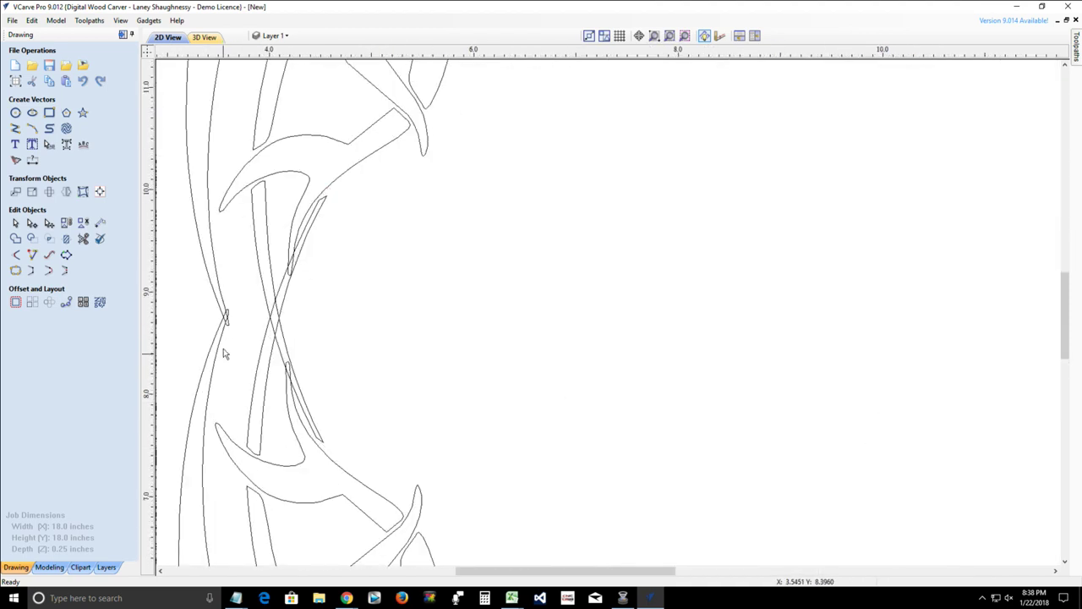
{"action": "scroll", "coordinate": [226, 313], "scroll_direction": "up", "scroll_amount": 3}
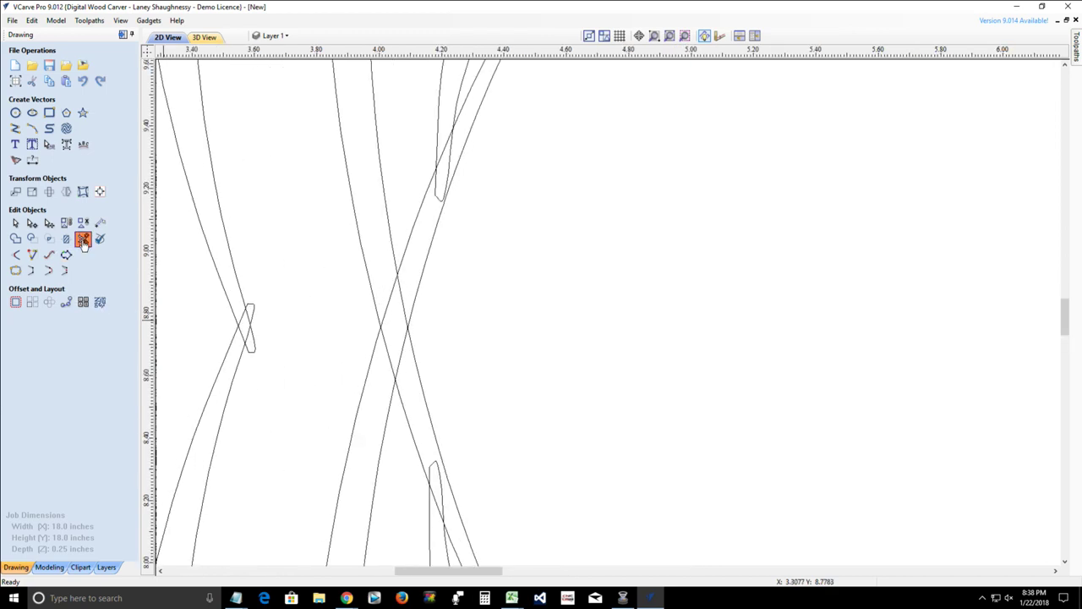
{"action": "left_click", "coordinate": [83, 240]}
{"action": "left_click", "coordinate": [252, 313]}
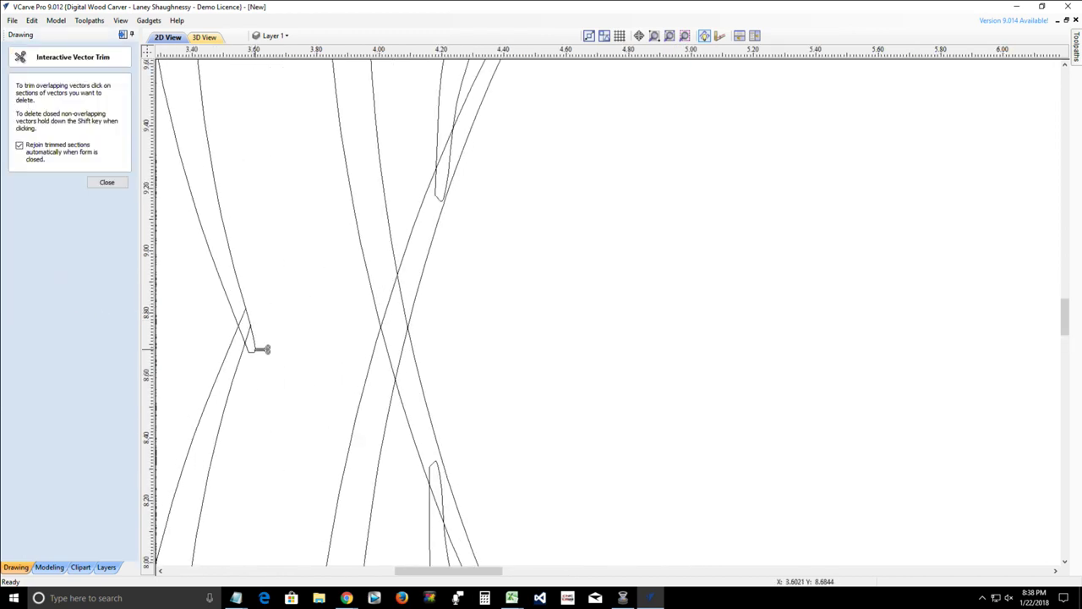
{"action": "left_click", "coordinate": [256, 349]}
{"action": "scroll", "coordinate": [254, 334], "scroll_direction": "up", "scroll_amount": 3}
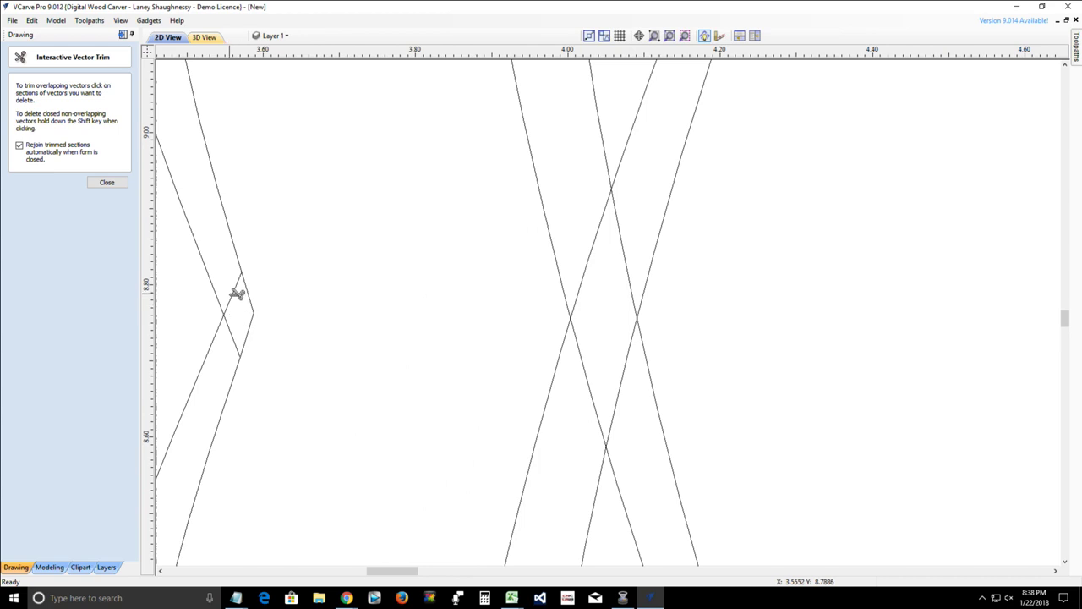
{"action": "left_click", "coordinate": [237, 293]}
{"action": "left_click", "coordinate": [236, 340]}
{"action": "scroll", "coordinate": [291, 357], "scroll_direction": "down", "scroll_amount": 4}
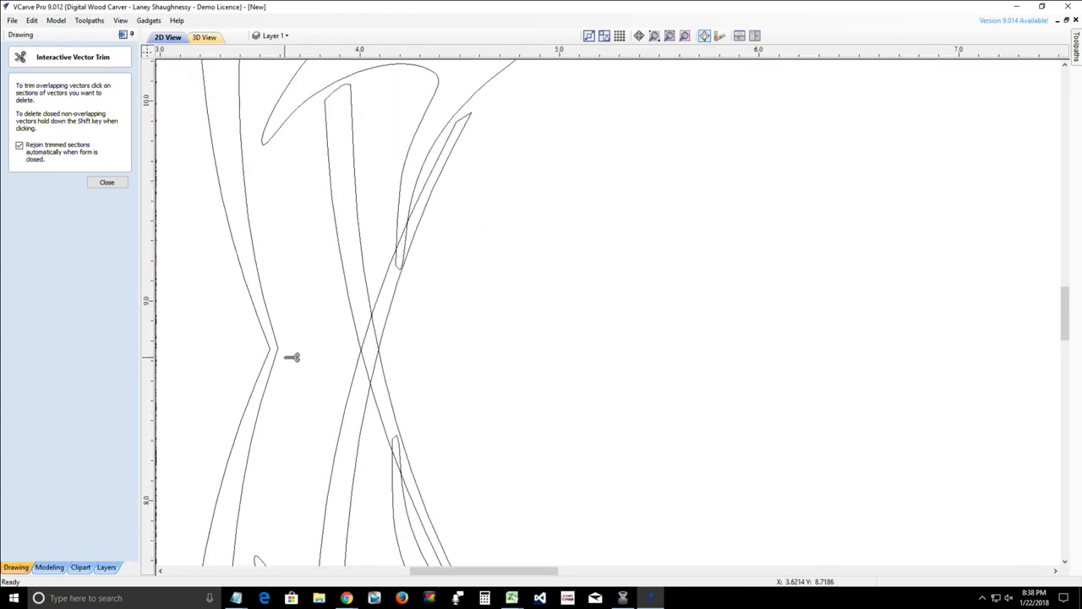
{"action": "scroll", "coordinate": [410, 260], "scroll_direction": "up", "scroll_amount": 3}
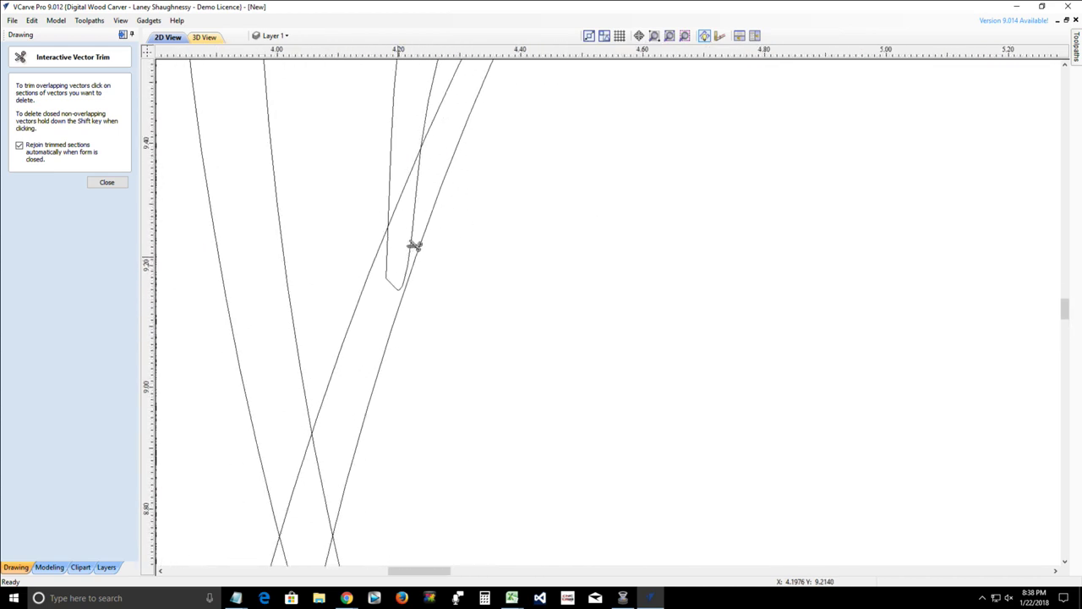
- Trim the small loops near the upper crossings and the X's inner pieces, then close the trim tool
{"action": "left_click", "coordinate": [414, 244]}
{"action": "left_click", "coordinate": [406, 199]}
{"action": "scroll", "coordinate": [411, 269], "scroll_direction": "down", "scroll_amount": 4}
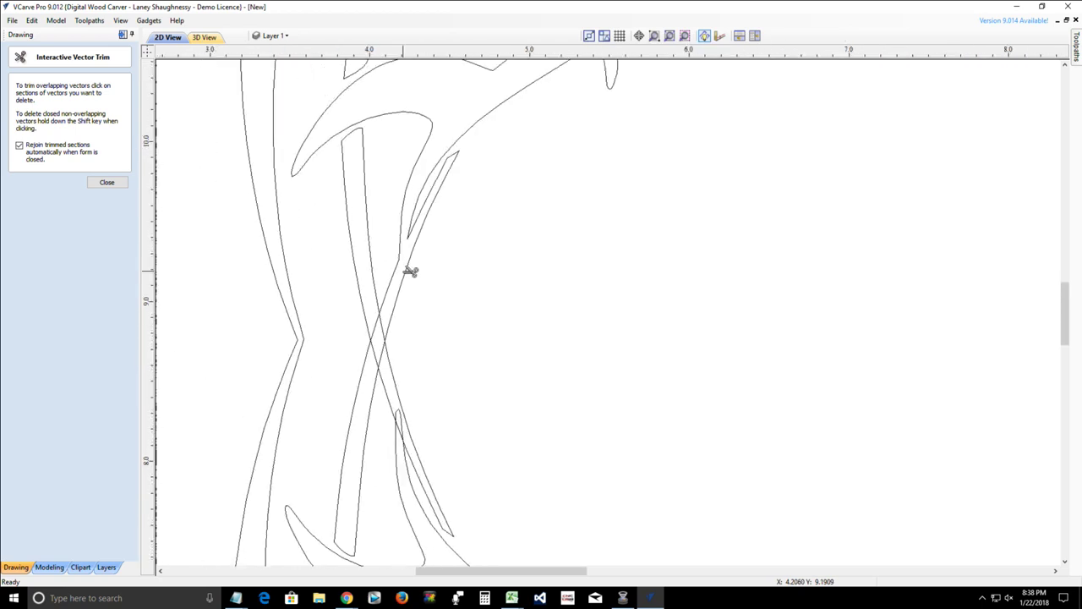
{"action": "scroll", "coordinate": [407, 296], "scroll_direction": "up", "scroll_amount": 3}
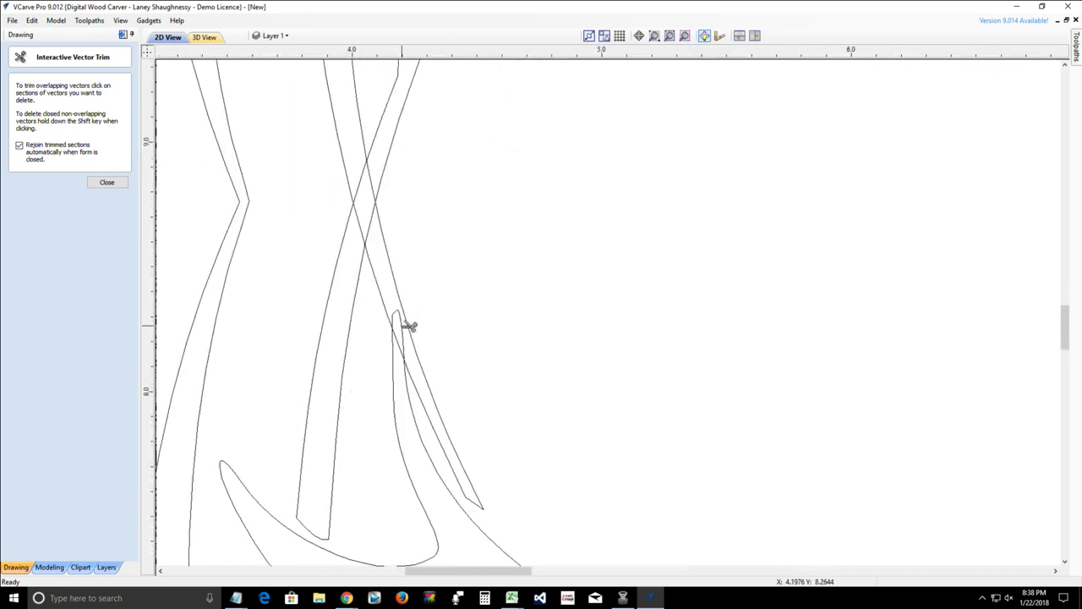
{"action": "left_click", "coordinate": [406, 338]}
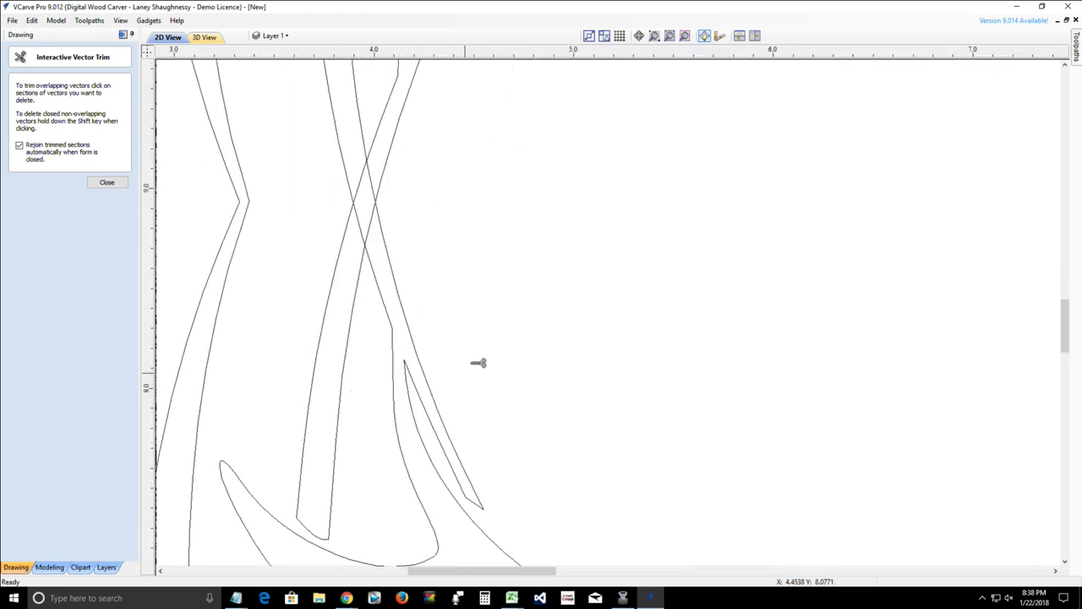
{"action": "scroll", "coordinate": [513, 309], "scroll_direction": "down", "scroll_amount": 4}
{"action": "scroll", "coordinate": [442, 283], "scroll_direction": "up", "scroll_amount": 4}
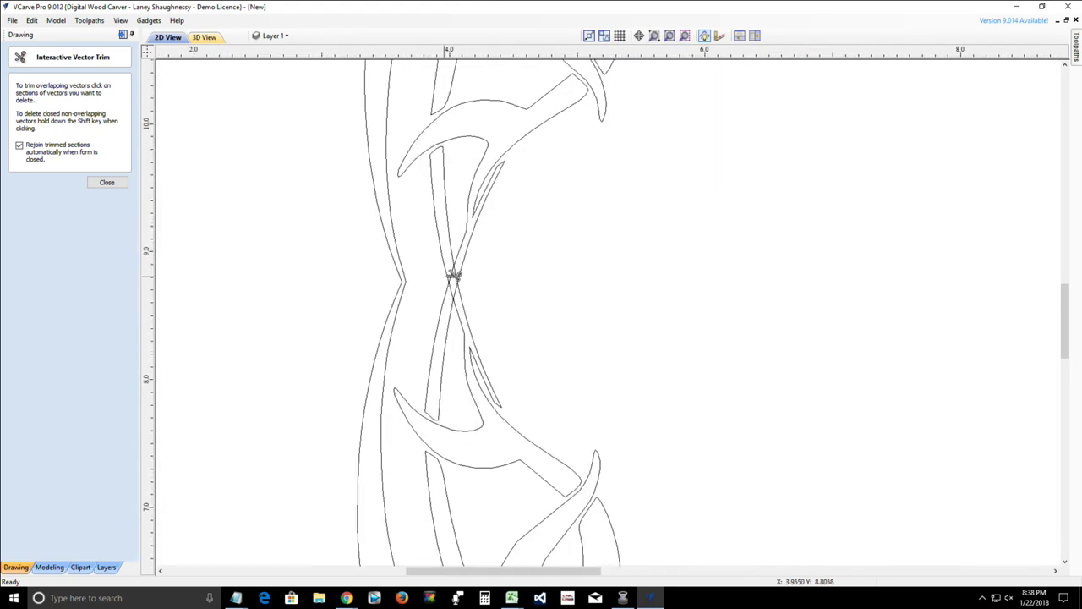
{"action": "scroll", "coordinate": [454, 275], "scroll_direction": "up", "scroll_amount": 3}
{"action": "left_click", "coordinate": [475, 268]}
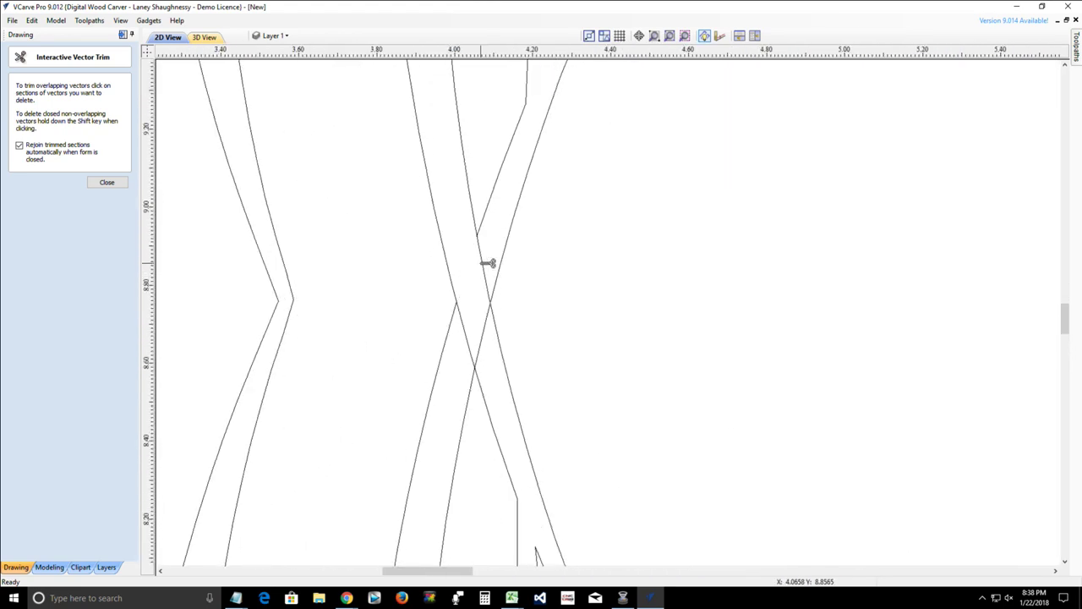
{"action": "left_click", "coordinate": [486, 339]}
{"action": "left_click", "coordinate": [474, 340]}
{"action": "scroll", "coordinate": [476, 340], "scroll_direction": "down", "scroll_amount": 5}
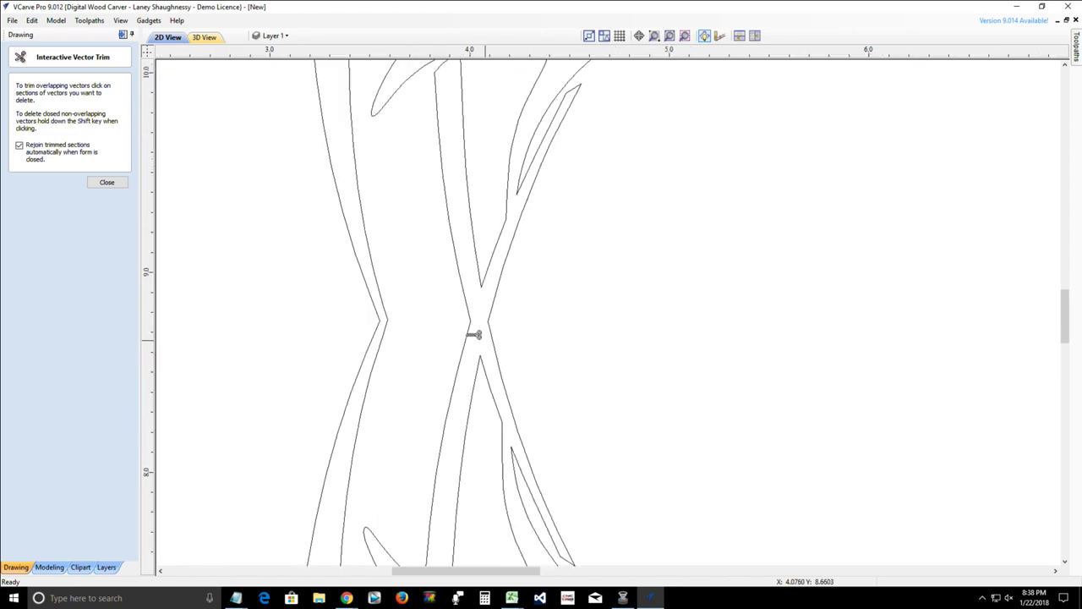
{"action": "scroll", "coordinate": [472, 335], "scroll_direction": "down", "scroll_amount": 2}
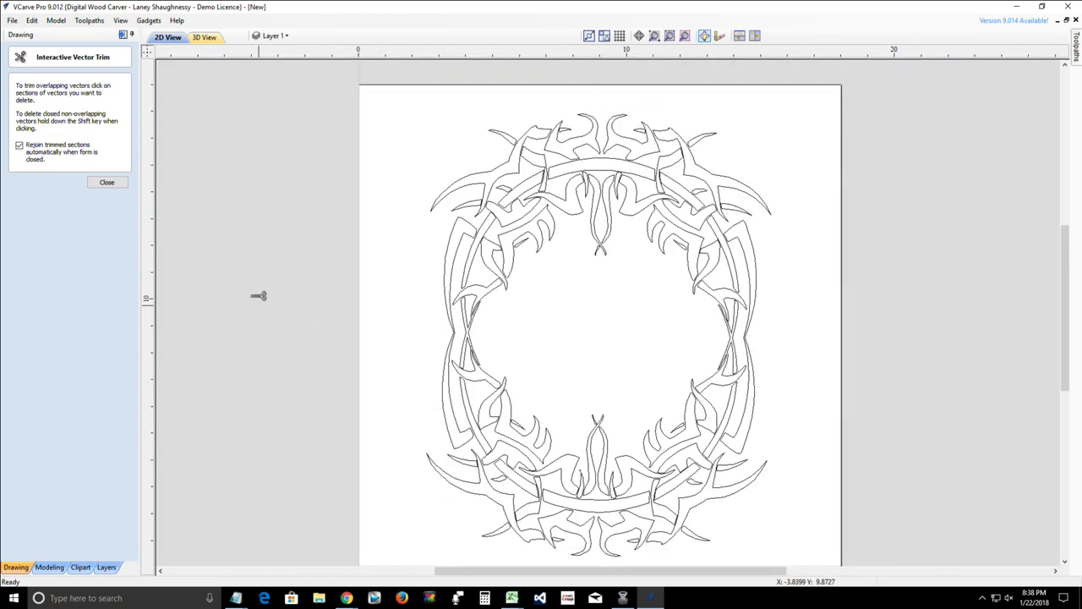
{"action": "scroll", "coordinate": [389, 419], "scroll_direction": "down", "scroll_amount": 2}
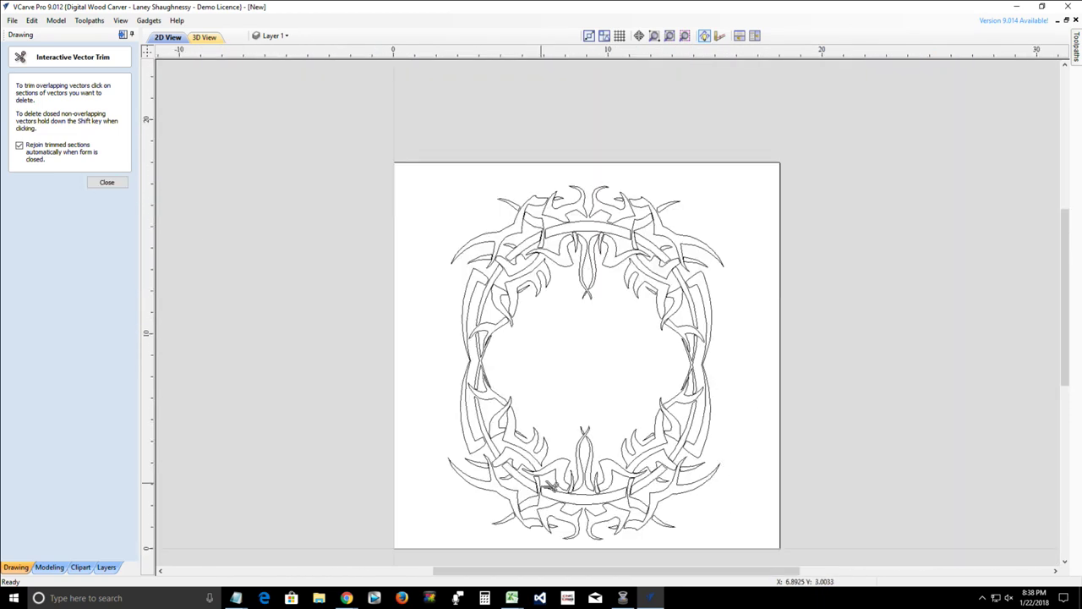
{"action": "scroll", "coordinate": [559, 486], "scroll_direction": "up", "scroll_amount": 5}
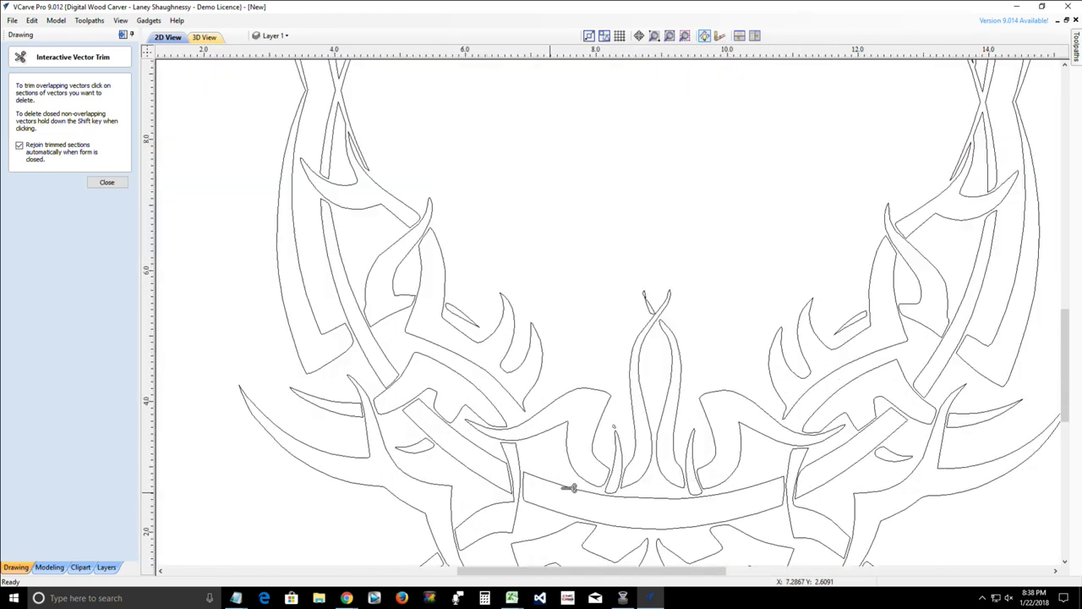
{"action": "left_click", "coordinate": [106, 181]}
- Delete the tiny stray loops at the left and top flame tips
{"action": "left_click", "coordinate": [612, 430]}
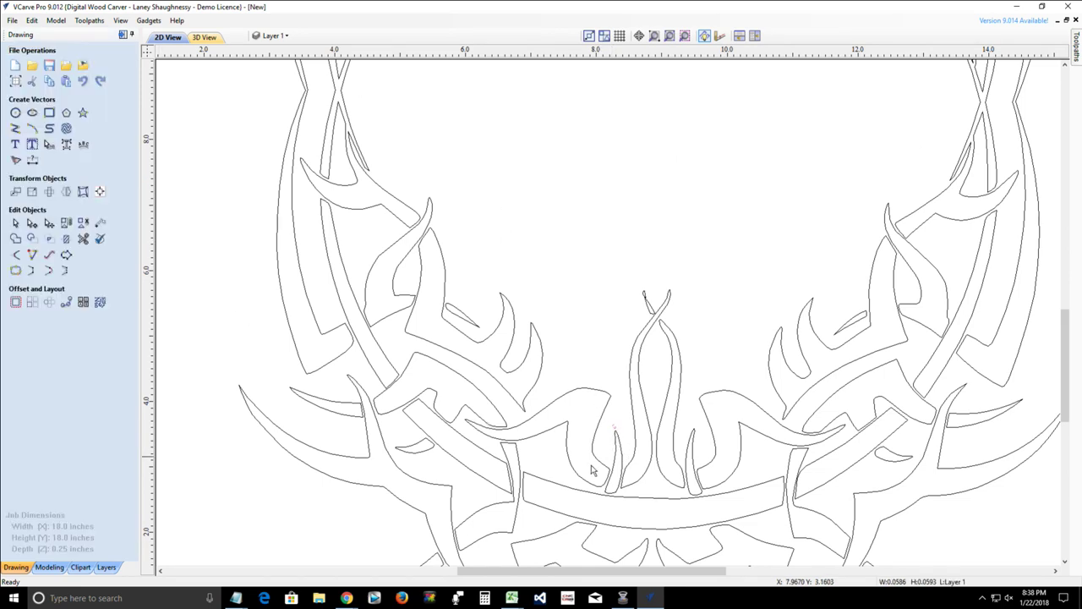
{"action": "scroll", "coordinate": [584, 431], "scroll_direction": "down", "scroll_amount": 1}
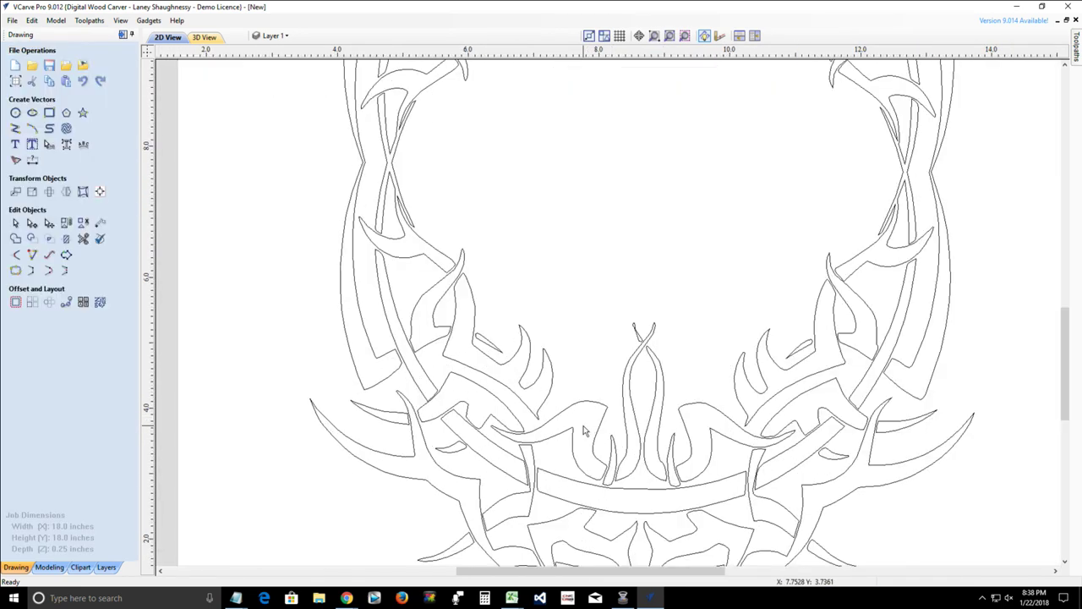
{"action": "scroll", "coordinate": [715, 218], "scroll_direction": "up", "scroll_amount": 5}
{"action": "scroll", "coordinate": [676, 277], "scroll_direction": "up", "scroll_amount": 2}
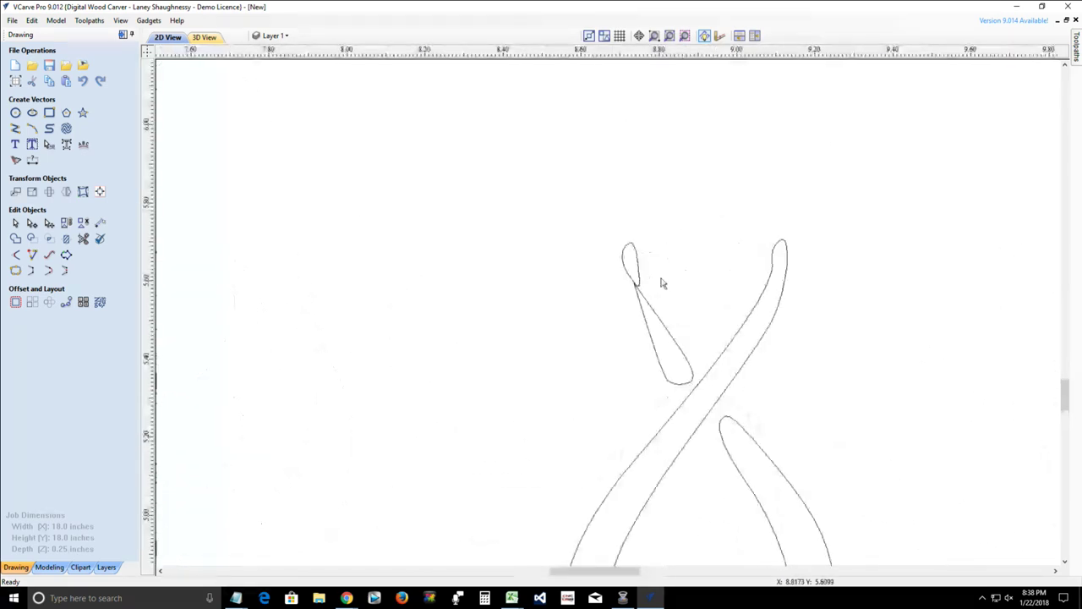
{"action": "left_click", "coordinate": [640, 276]}
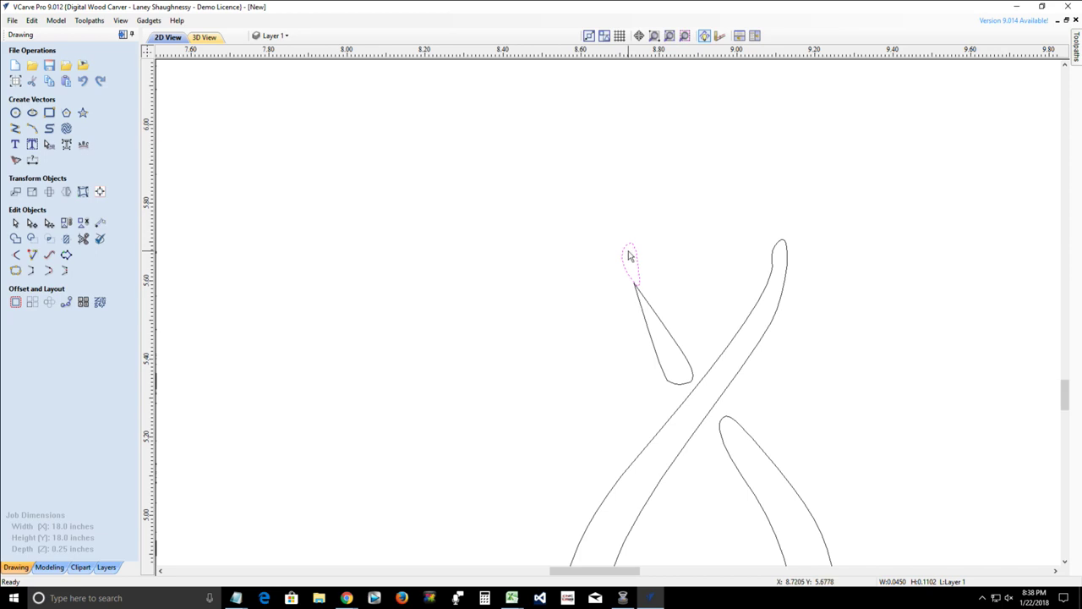
{"action": "key", "text": "Delete"}
{"action": "scroll", "coordinate": [638, 308], "scroll_direction": "down", "scroll_amount": 6}
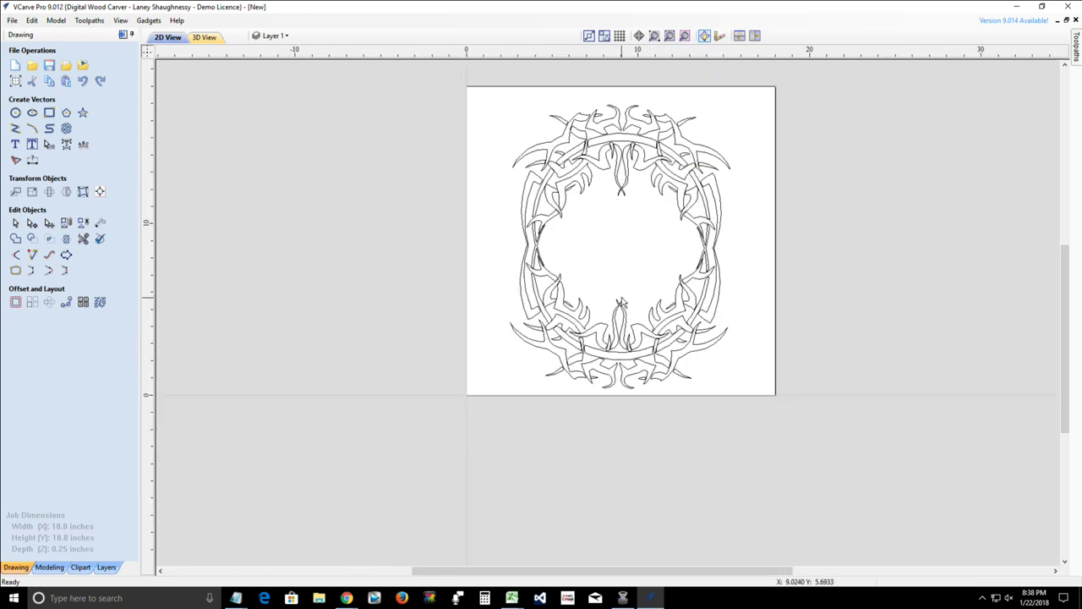
{"action": "scroll", "coordinate": [676, 227], "scroll_direction": "up", "scroll_amount": 6}
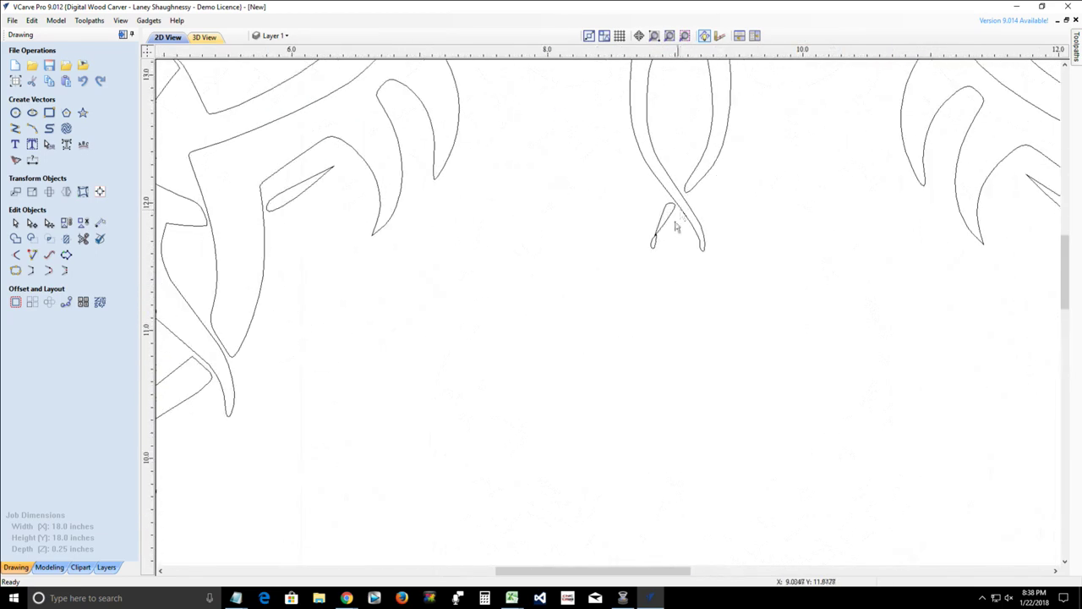
{"action": "left_click", "coordinate": [653, 243]}
{"action": "key", "text": "Delete"}
{"action": "scroll", "coordinate": [647, 340], "scroll_direction": "down", "scroll_amount": 6}
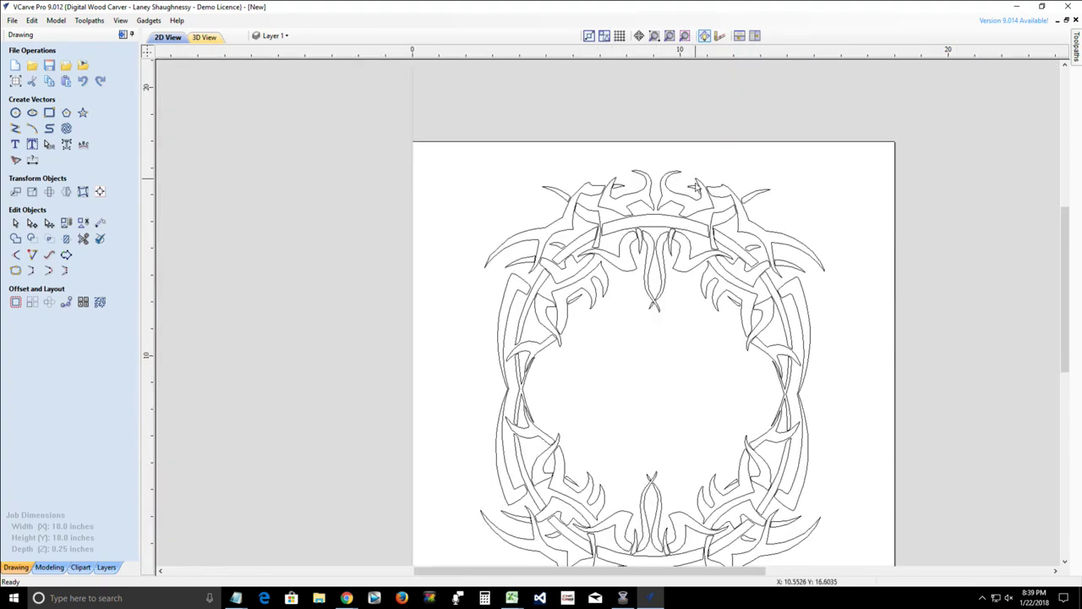
- Run Select All Open Vectors and confirm the message that none exist
{"action": "right_click", "coordinate": [663, 342]}
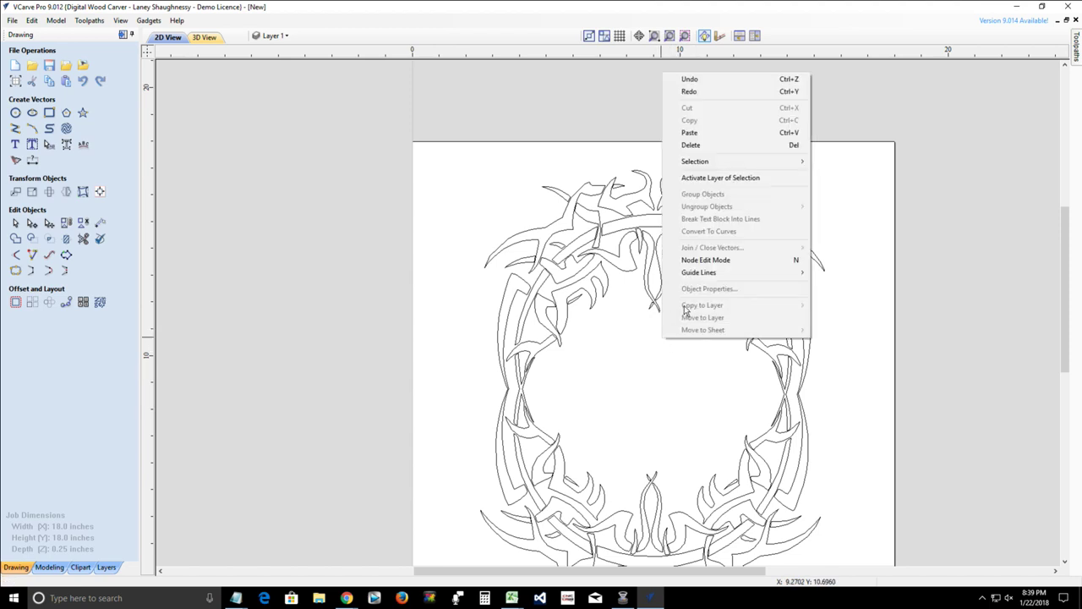
{"action": "mouse_move", "coordinate": [690, 162]}
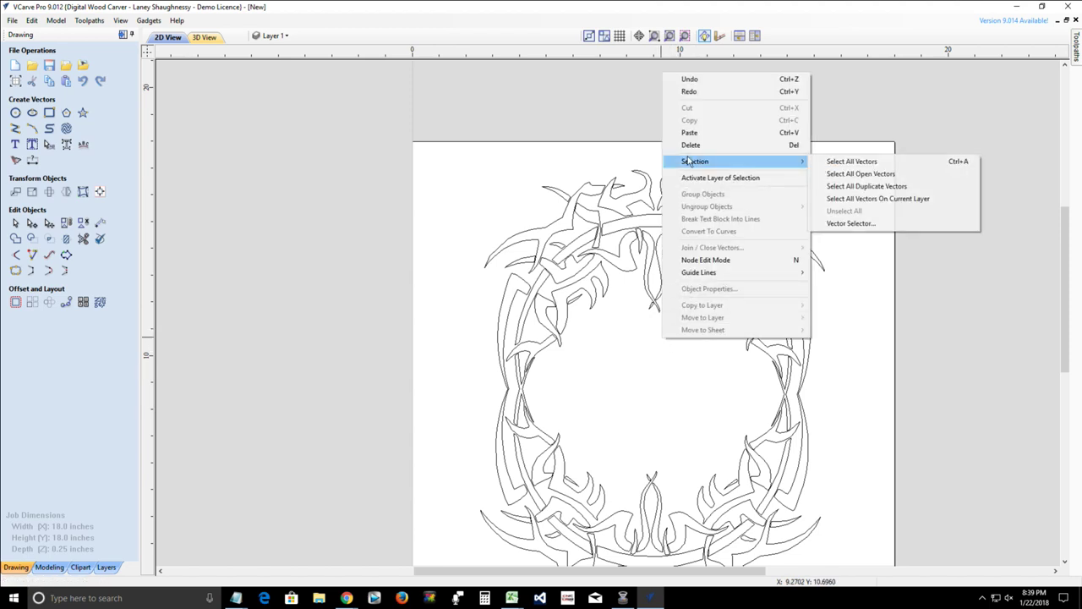
{"action": "left_click", "coordinate": [854, 173]}
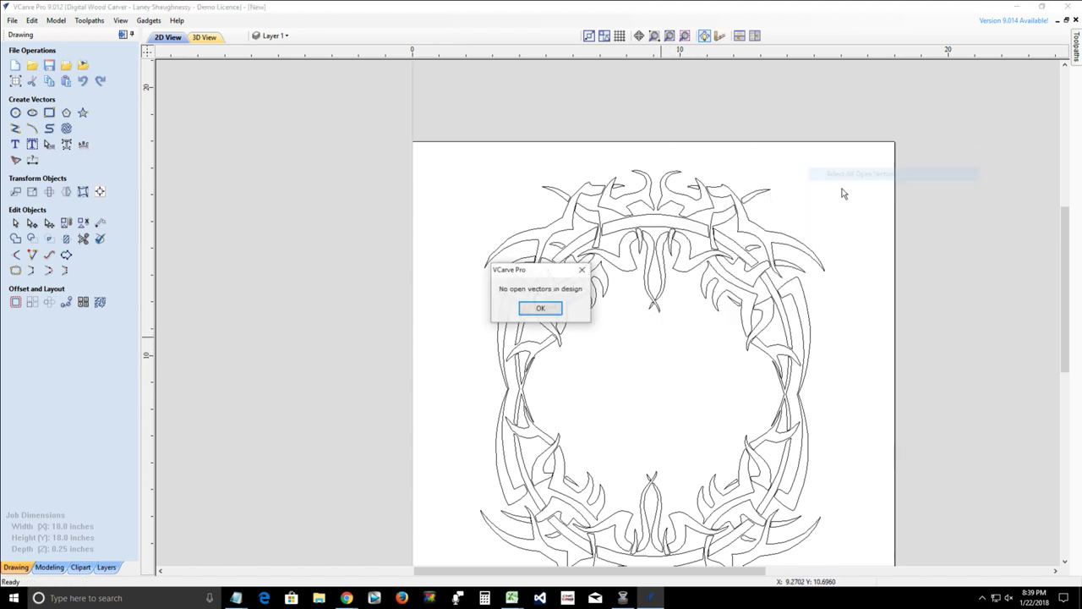
{"action": "left_click", "coordinate": [541, 309]}
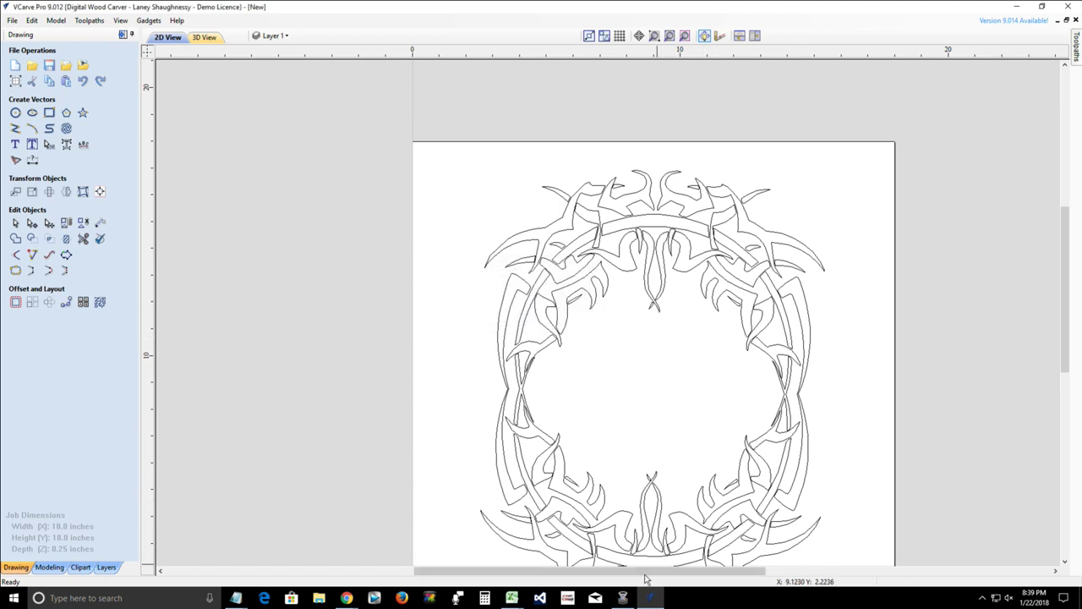
{"action": "left_click_drag", "start_coordinate": [645, 577], "coordinate": [673, 577]}
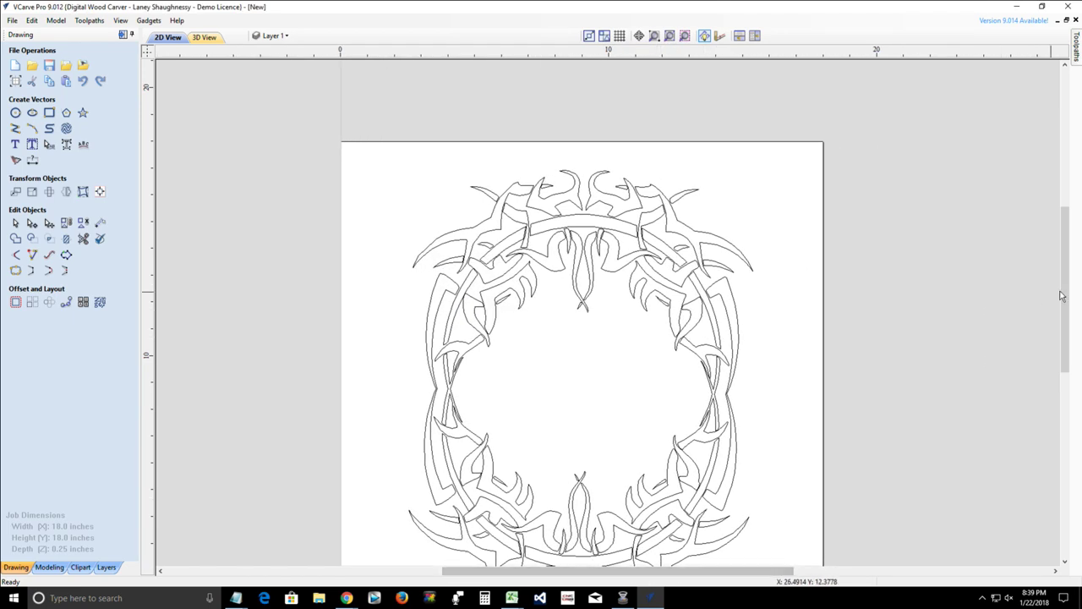
{"action": "left_click_drag", "start_coordinate": [1063, 296], "coordinate": [1062, 317]}
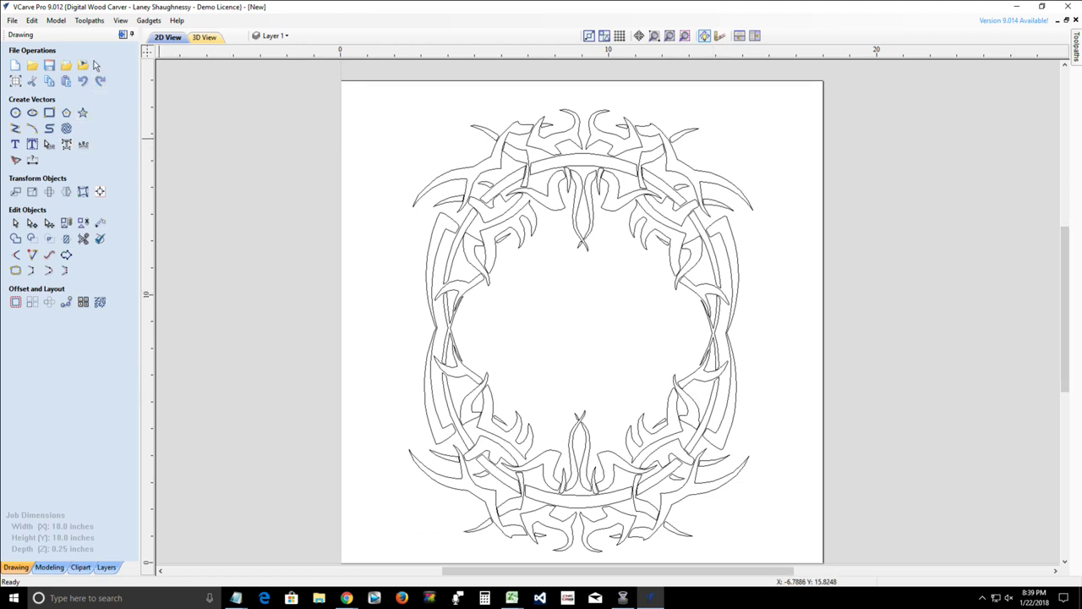
- Import L Vine Center DXF.dxf from USB Drive (J:) > Vine Monogram BOLD Files > Vine Monogram BOLD DXF
{"action": "left_click", "coordinate": [66, 65]}
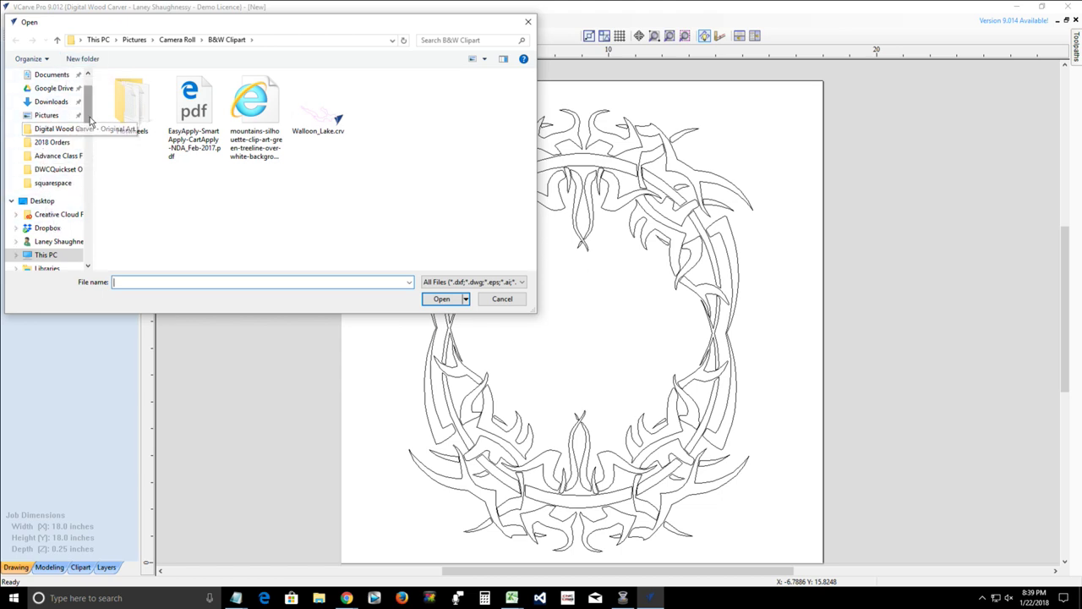
{"action": "scroll", "coordinate": [88, 110], "scroll_direction": "down", "scroll_amount": 5}
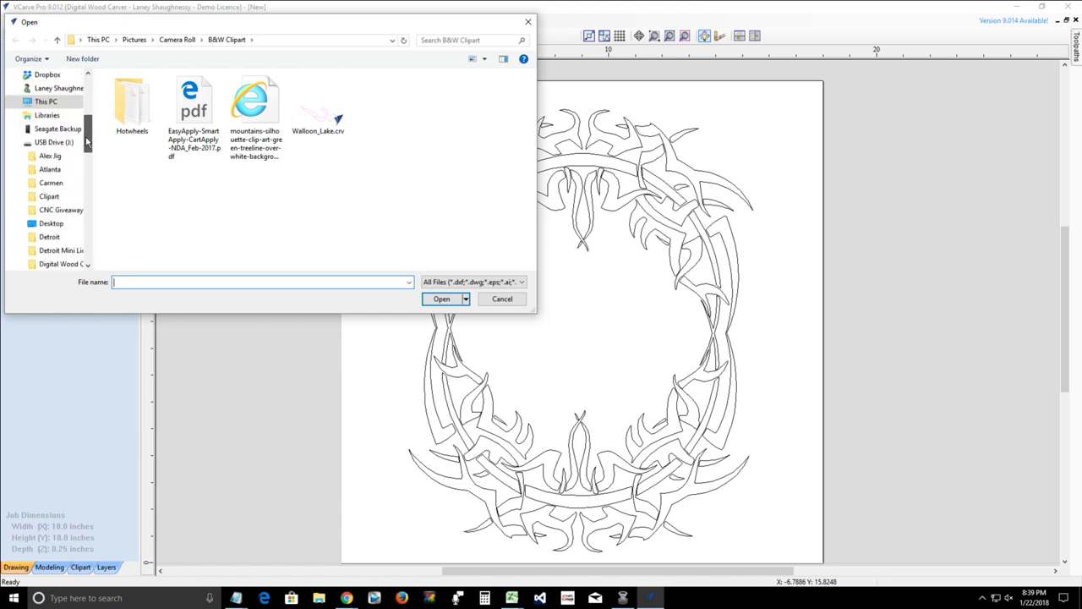
{"action": "left_click", "coordinate": [50, 102]}
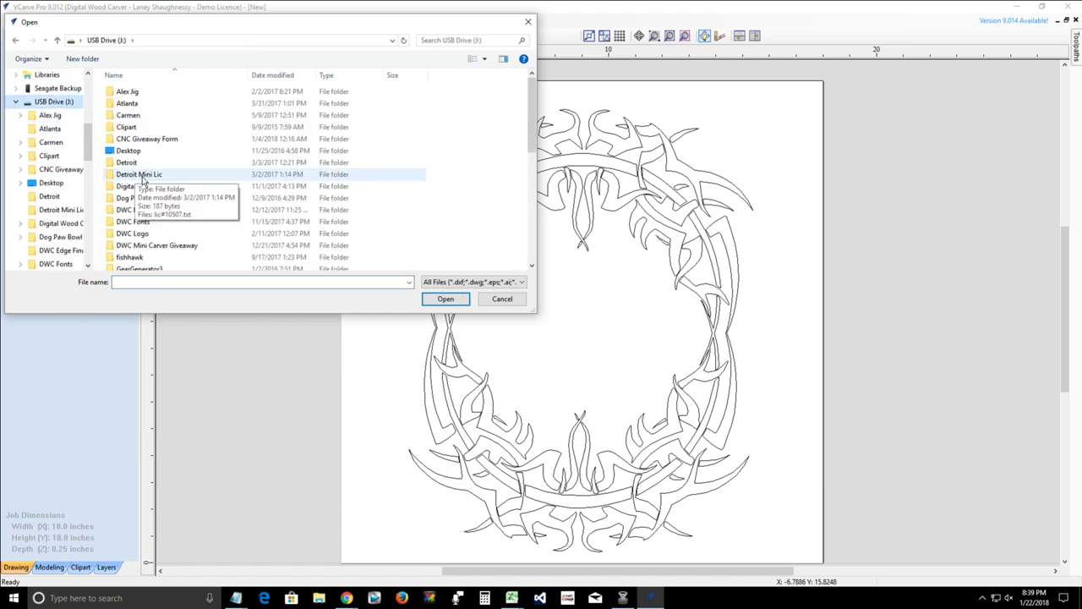
{"action": "scroll", "coordinate": [150, 193], "scroll_direction": "down", "scroll_amount": 5}
{"action": "scroll", "coordinate": [150, 193], "scroll_direction": "down", "scroll_amount": 1}
{"action": "double_click", "coordinate": [149, 183]}
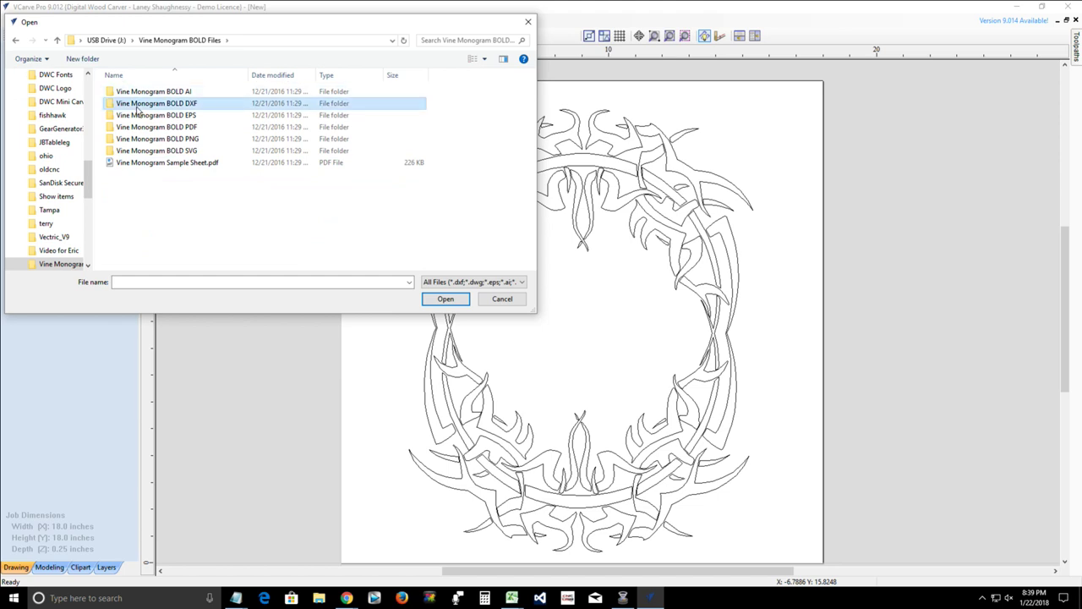
{"action": "double_click", "coordinate": [139, 105]}
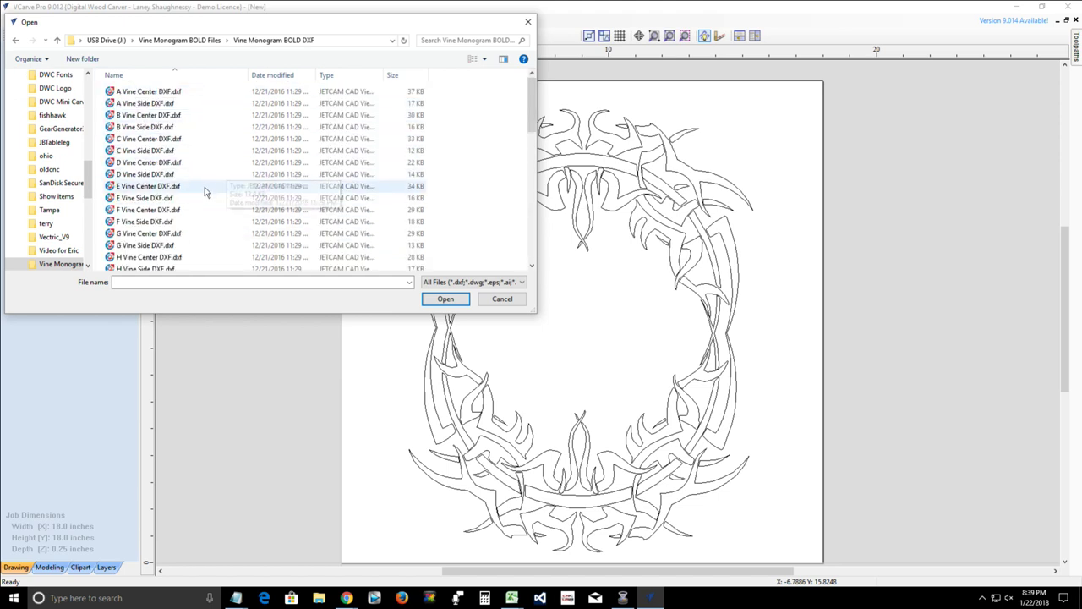
{"action": "scroll", "coordinate": [204, 192], "scroll_direction": "down", "scroll_amount": 6}
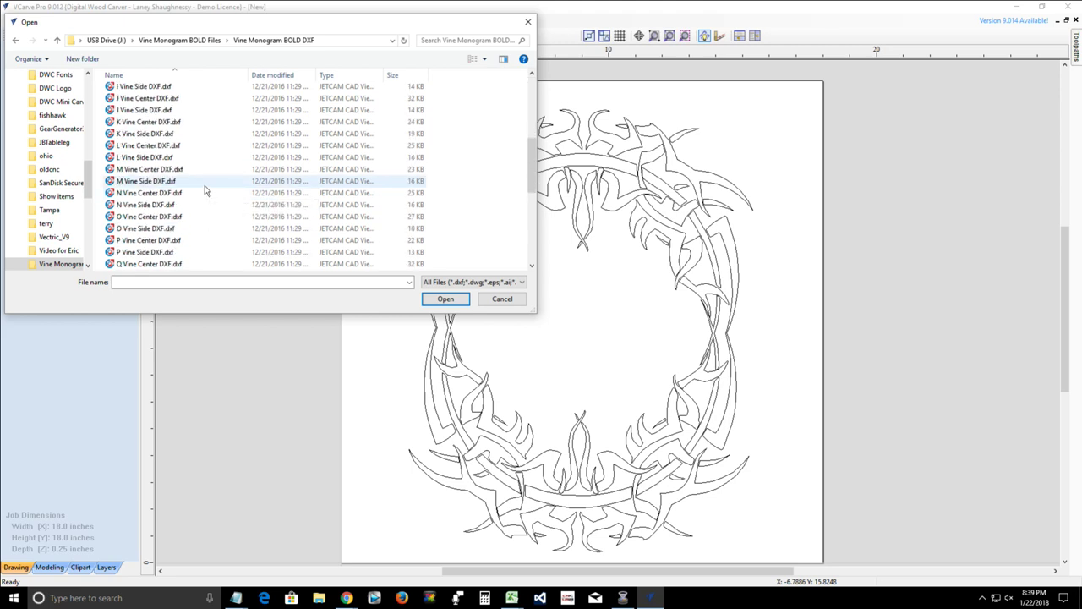
{"action": "left_click", "coordinate": [130, 147]}
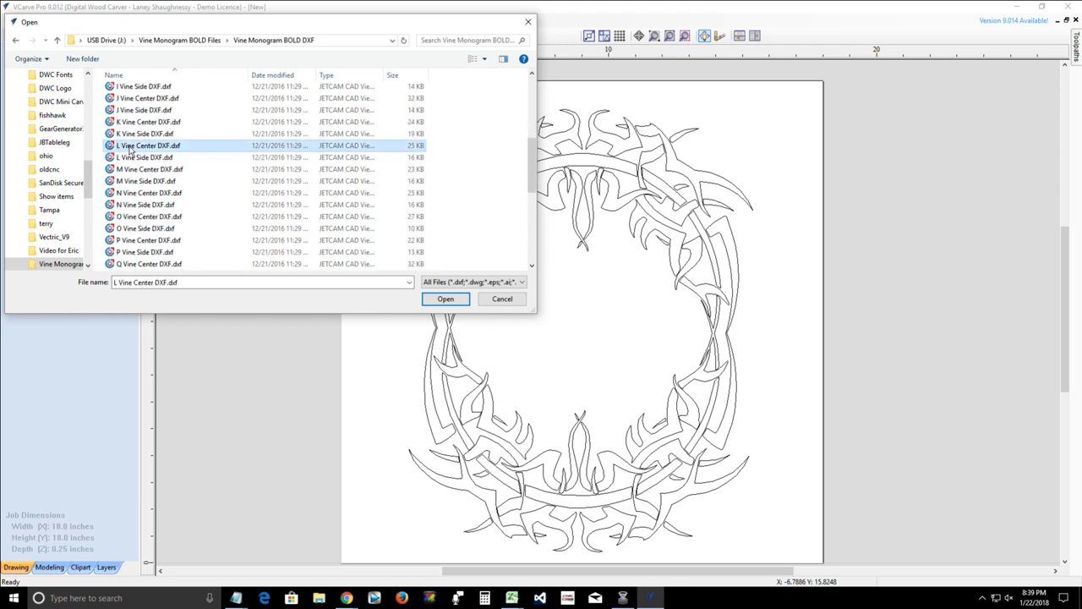
{"action": "left_click", "coordinate": [445, 299]}
- Scale the imported L vectors down to about 6.2 × 7.1 and centre them on the material
{"action": "key", "text": "F3"}
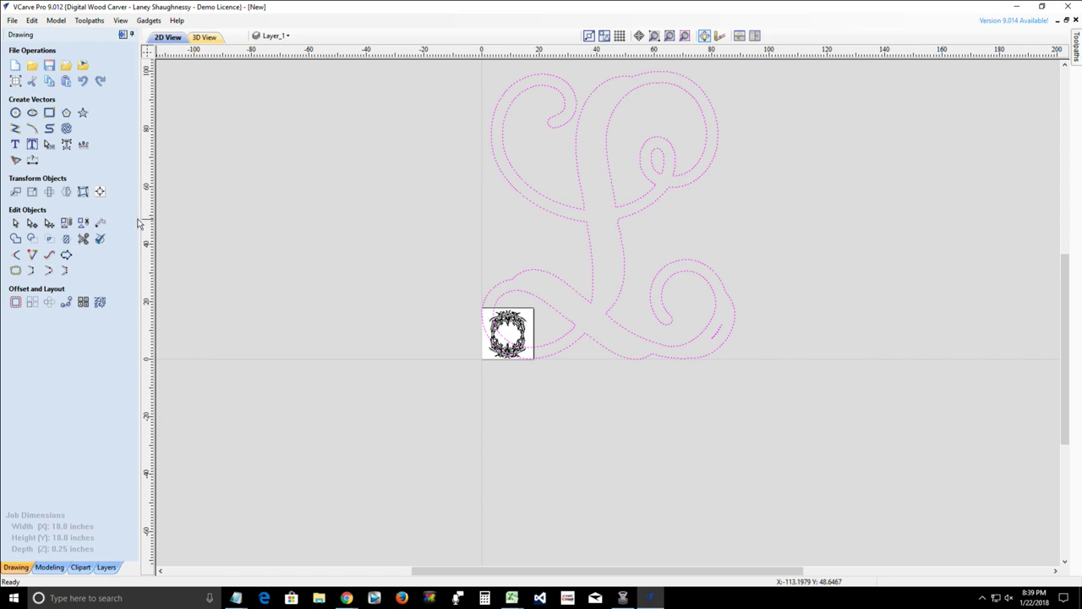
{"action": "left_click", "coordinate": [379, 238]}
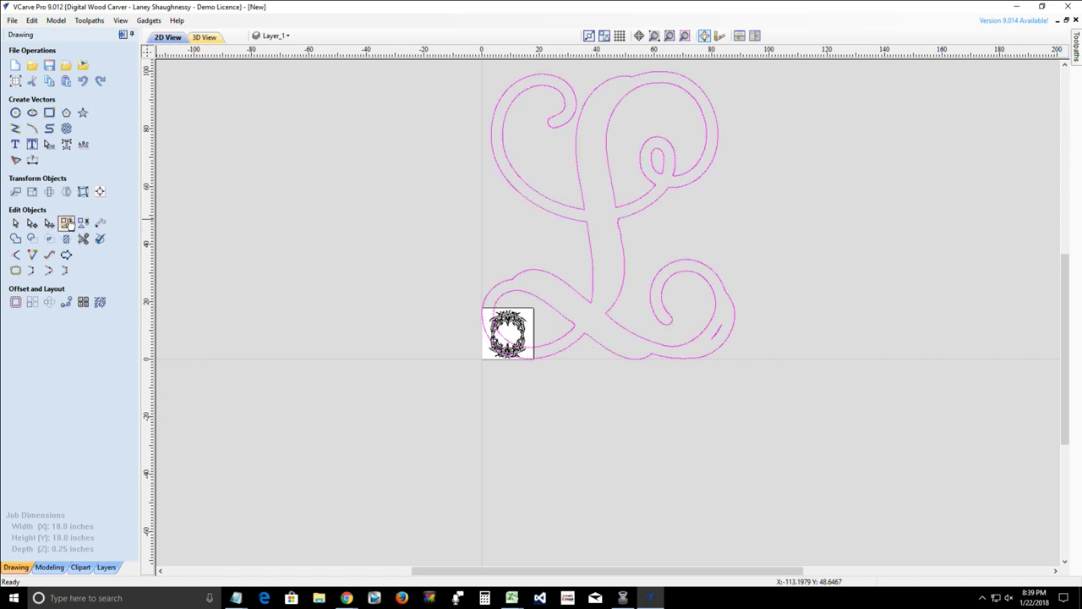
{"action": "left_click", "coordinate": [551, 205]}
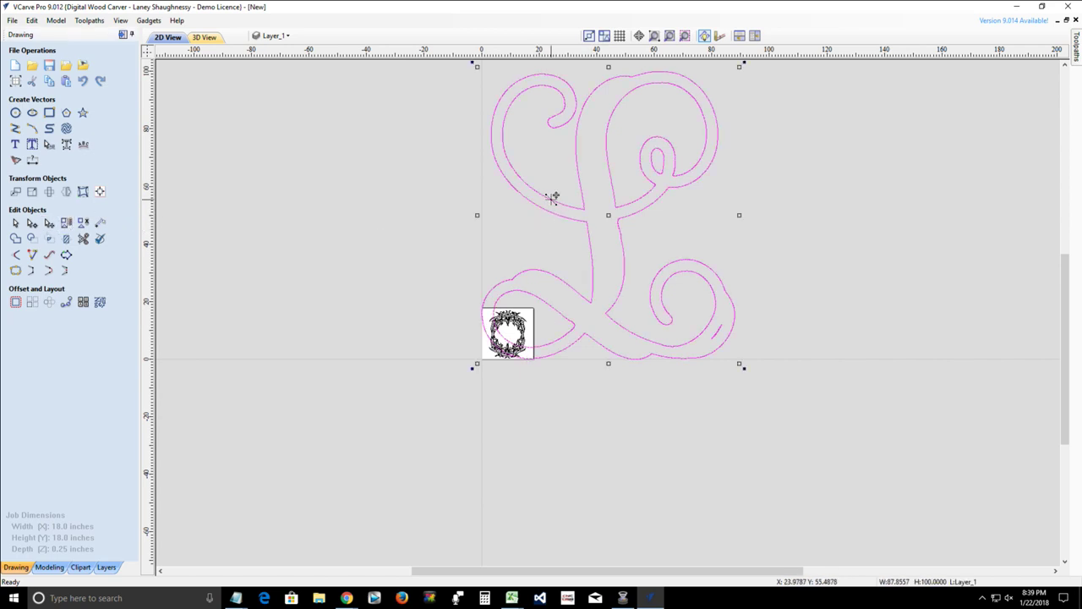
{"action": "left_click", "coordinate": [477, 66]}
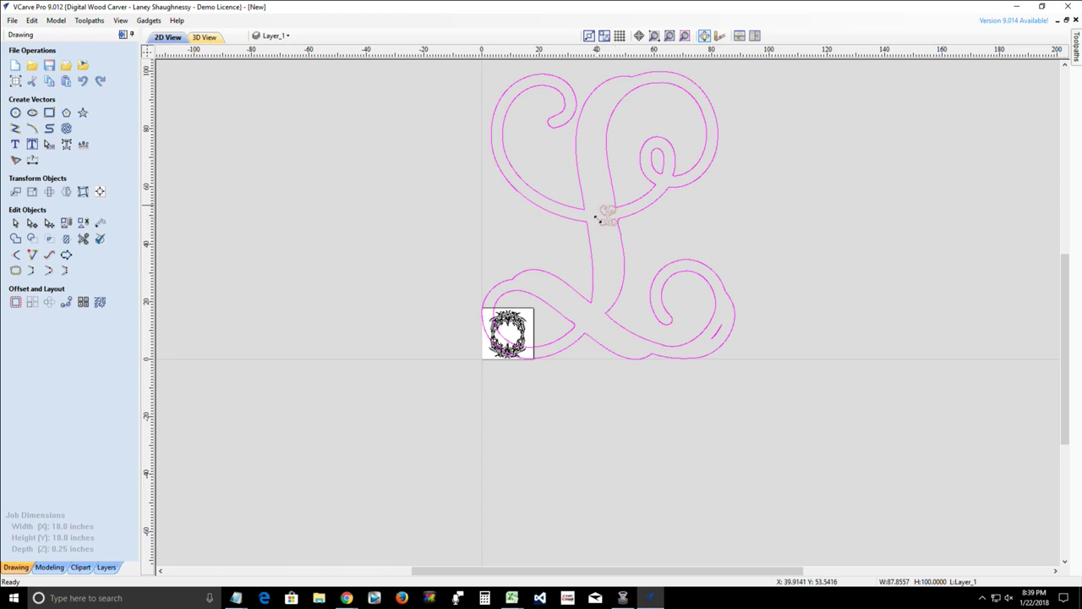
{"action": "left_click_drag", "start_coordinate": [599, 226], "coordinate": [599, 225]}
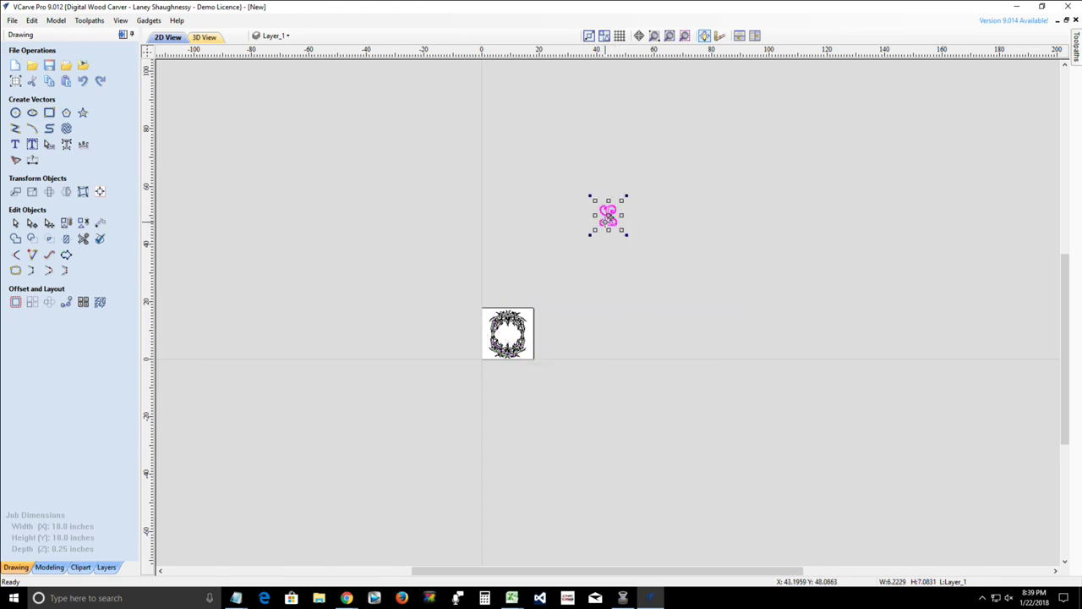
{"action": "key", "text": "F9"}
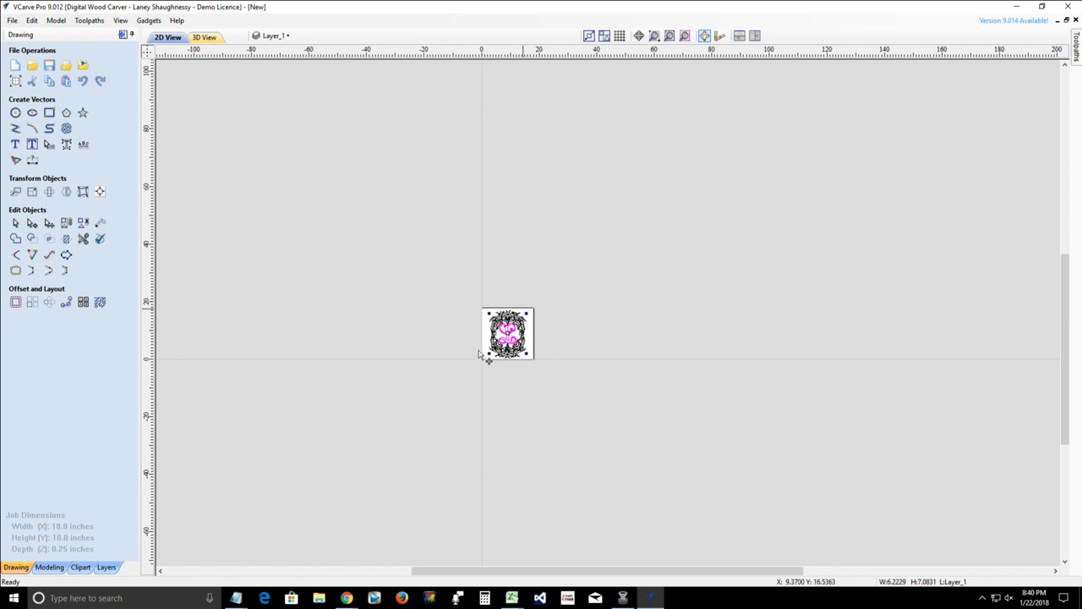
{"action": "key", "text": "F6"}
- Stretch the letter L to about 7.6 tall toward the ring bottom
{"action": "scroll", "coordinate": [713, 246], "scroll_direction": "up", "scroll_amount": 1}
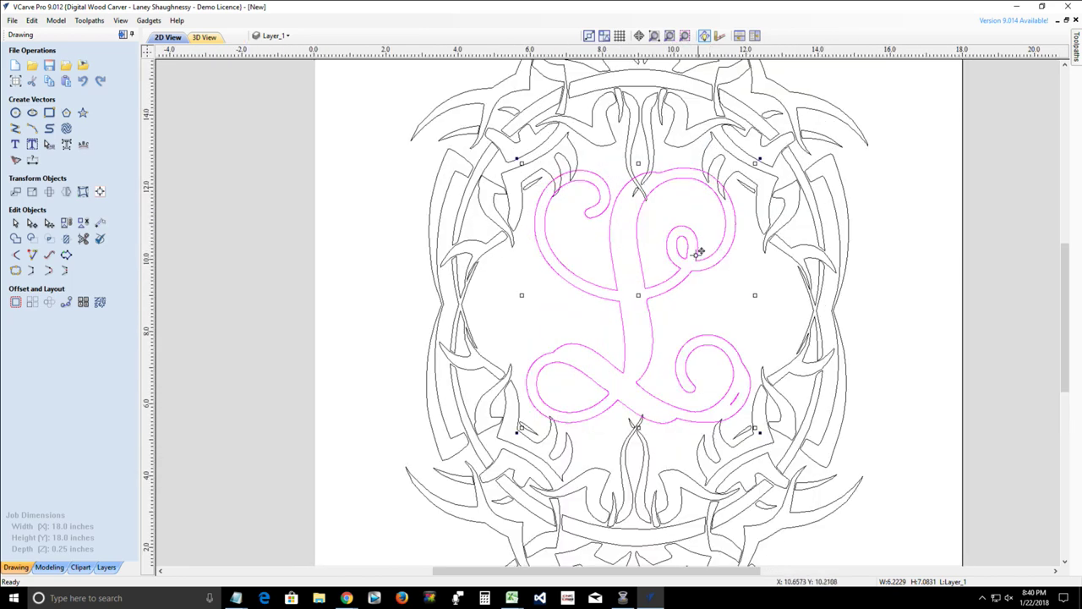
{"action": "scroll", "coordinate": [699, 252], "scroll_direction": "up", "scroll_amount": 1}
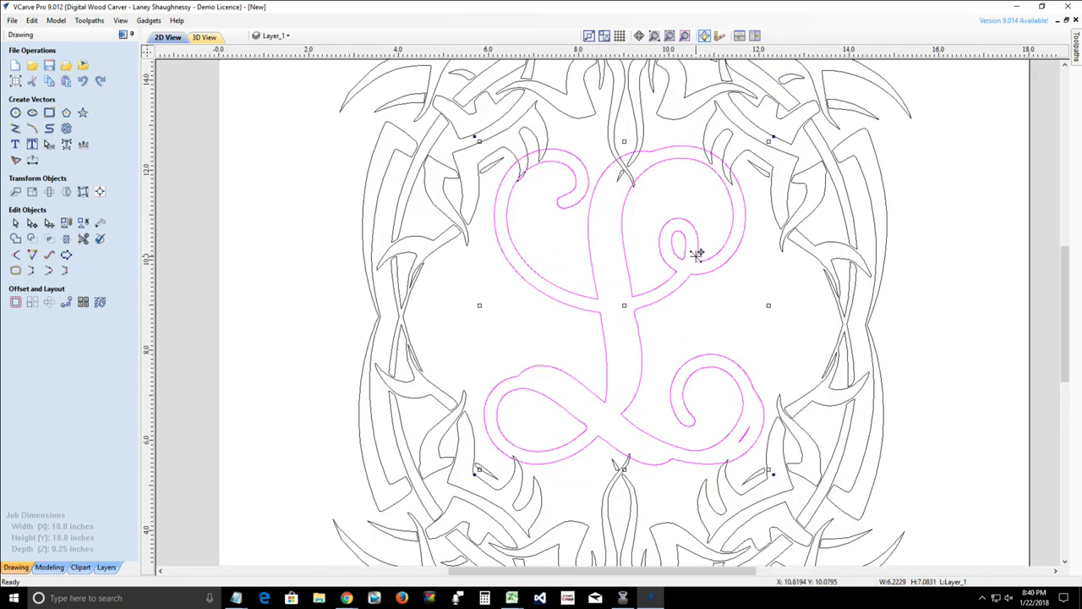
{"action": "scroll", "coordinate": [697, 256], "scroll_direction": "down", "scroll_amount": 1}
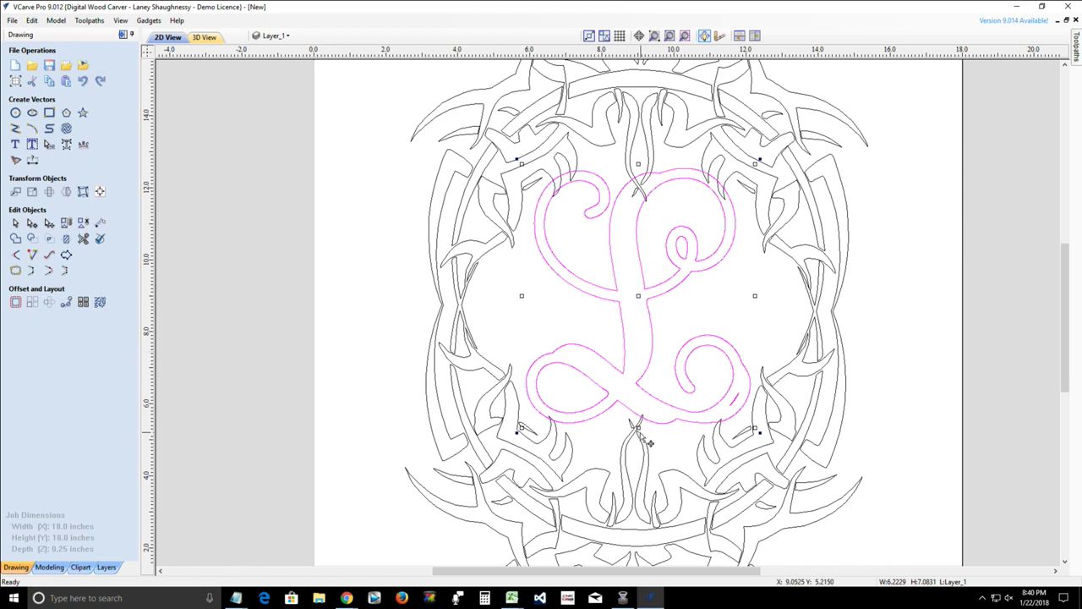
{"action": "left_click_drag", "start_coordinate": [638, 427], "coordinate": [648, 449]}
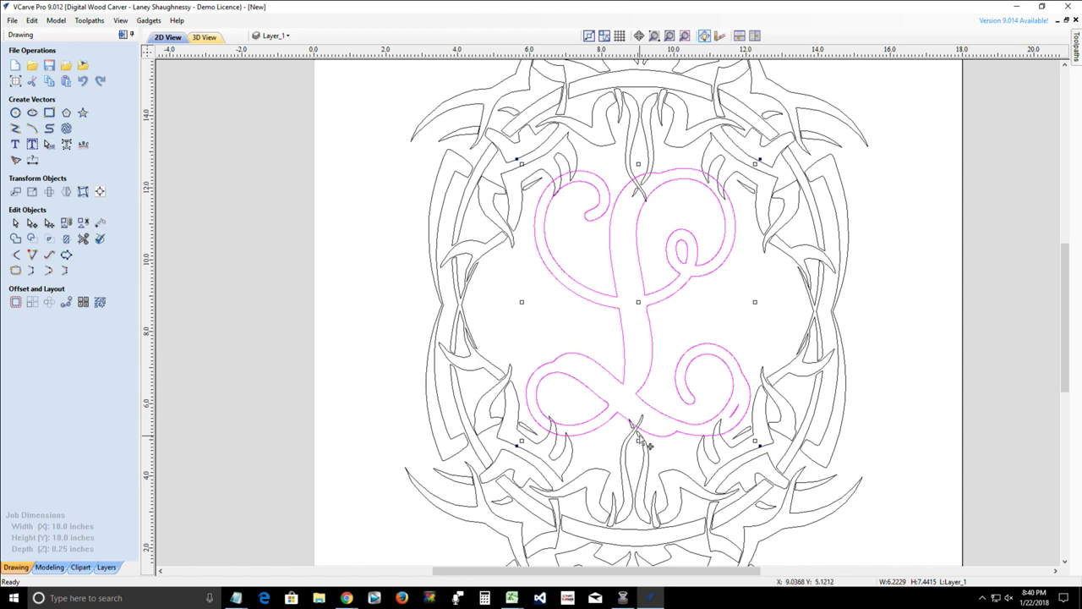
{"action": "left_click_drag", "start_coordinate": [638, 438], "coordinate": [646, 454]}
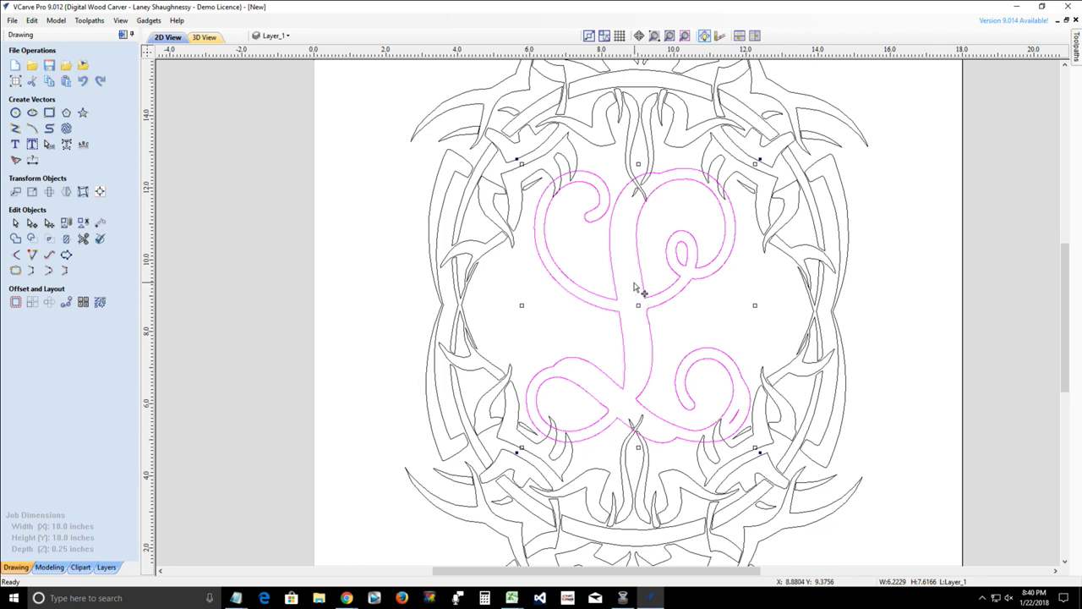
- Marquee-select the whole design, then Ctrl-click the L to leave only the ring selected
{"action": "scroll", "coordinate": [605, 291], "scroll_direction": "down", "scroll_amount": 3}
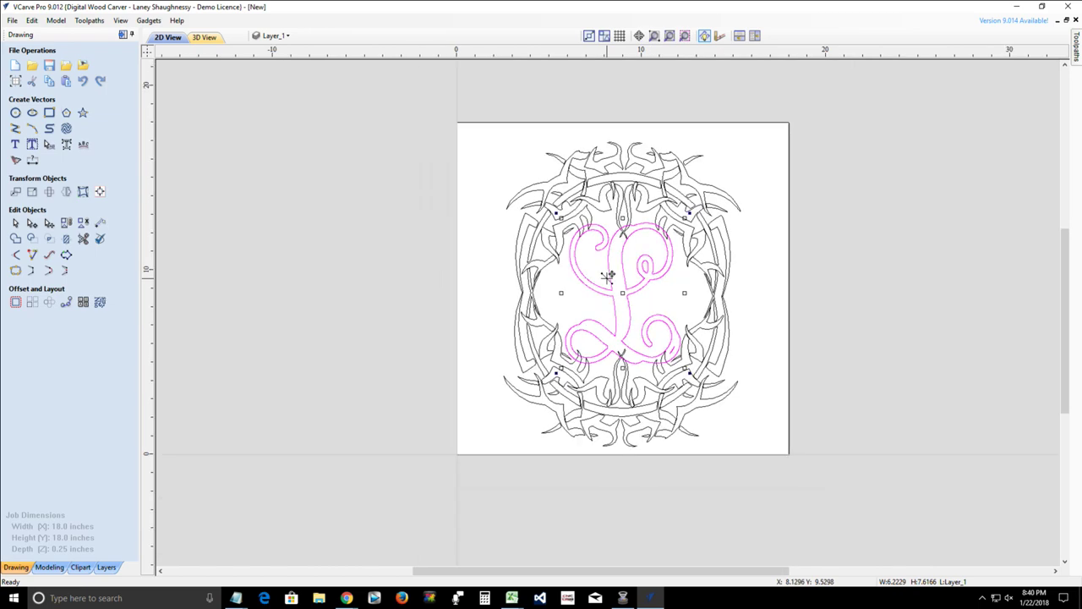
{"action": "left_click_drag", "start_coordinate": [386, 118], "coordinate": [718, 131]}
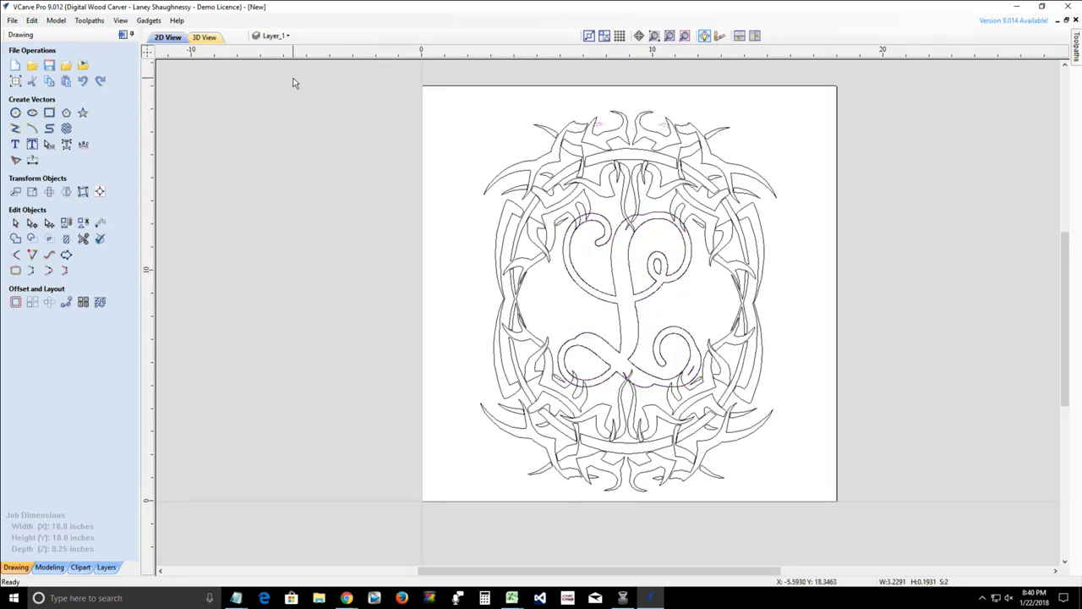
{"action": "left_click_drag", "start_coordinate": [329, 101], "coordinate": [735, 608]}
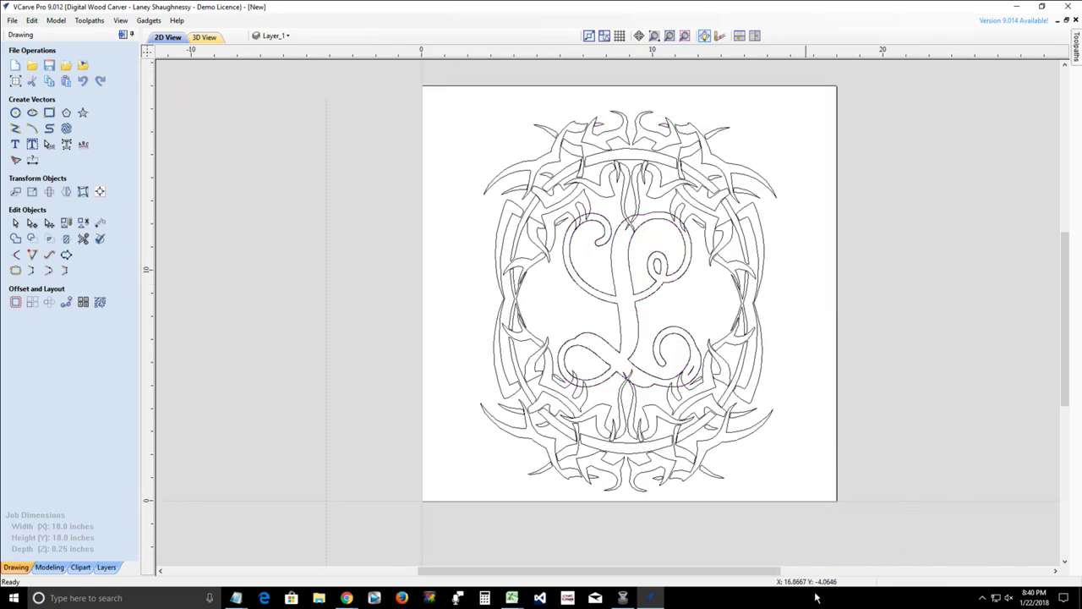
{"action": "left_click_drag", "start_coordinate": [816, 597], "coordinate": [830, 572]}
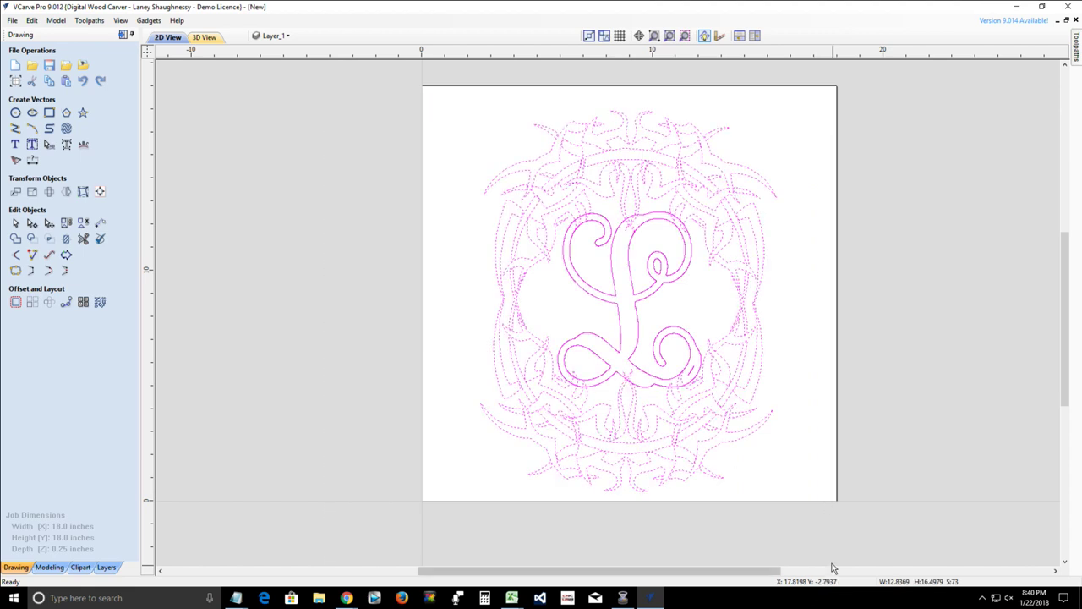
{"action": "left_click", "coordinate": [638, 324], "text": "shift"}
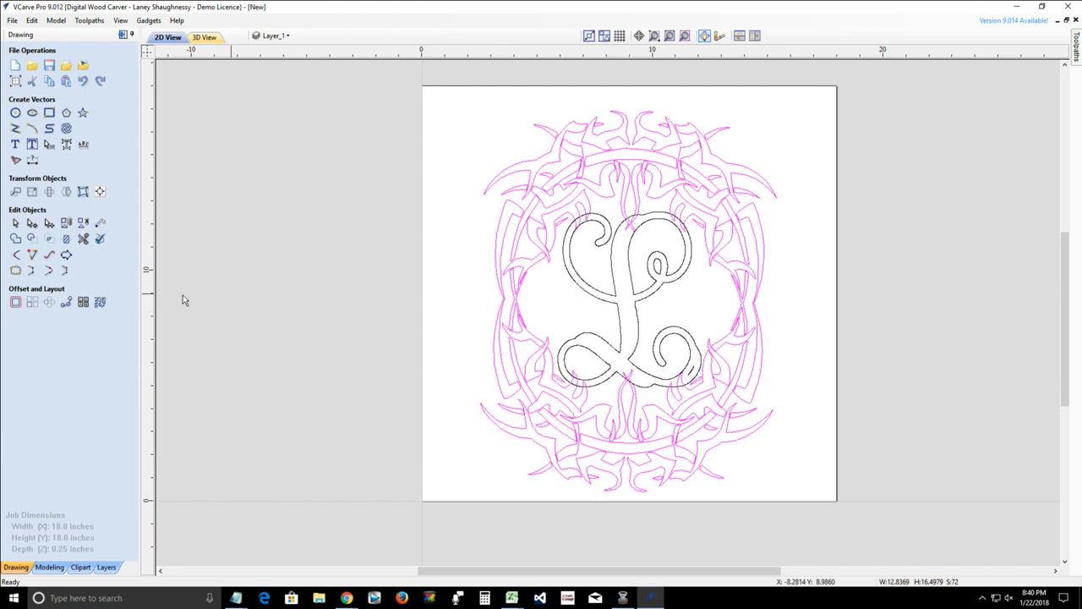
- Align the ring and then the L to the material centre, then select both together
{"action": "left_click", "coordinate": [100, 191]}
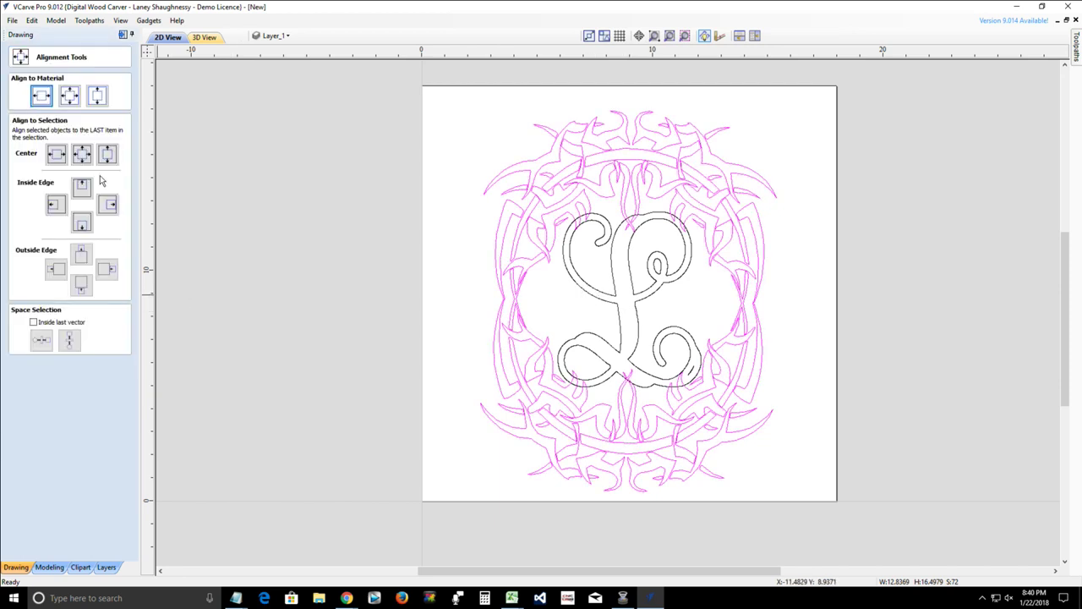
{"action": "left_click", "coordinate": [68, 97]}
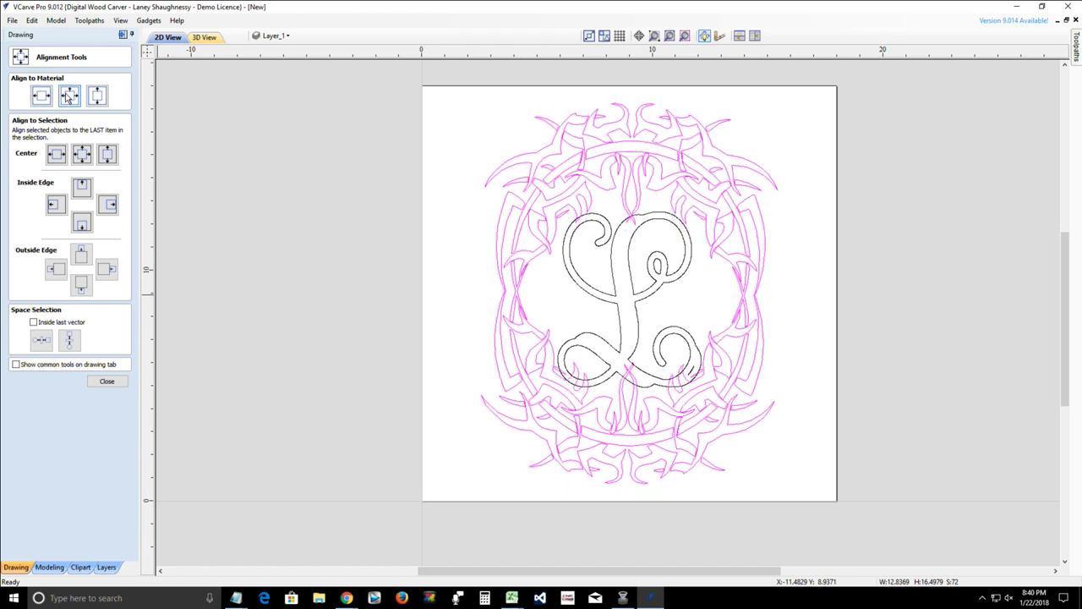
{"action": "left_click", "coordinate": [616, 302]}
{"action": "left_click", "coordinate": [72, 100]}
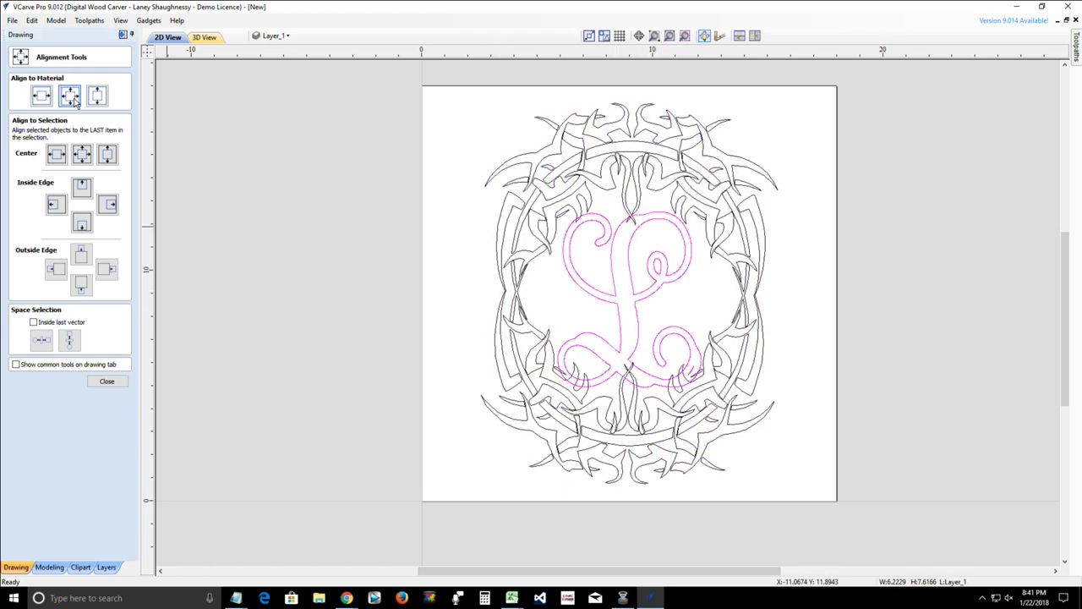
{"action": "left_click", "coordinate": [107, 383]}
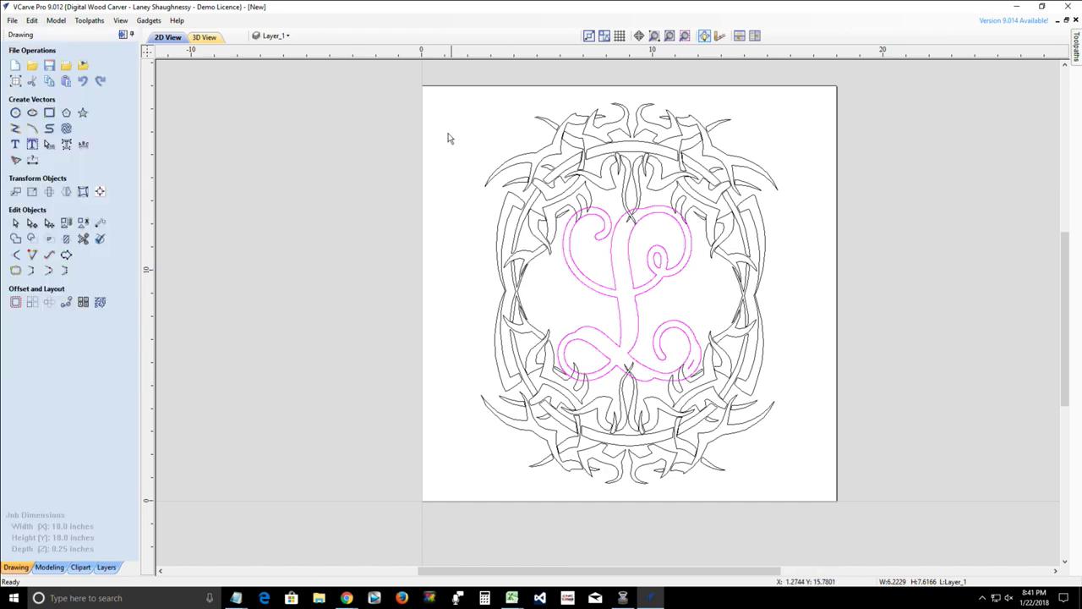
{"action": "left_click_drag", "start_coordinate": [441, 92], "coordinate": [833, 499]}
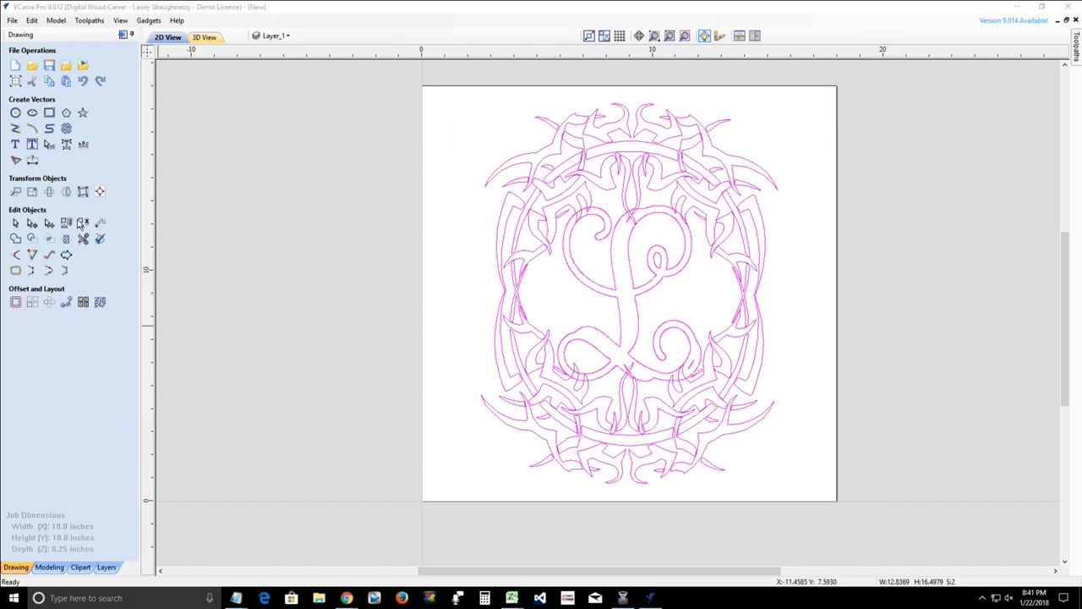
- Trim the leaf tip, arc and crossing segments where the ring overlaps the L's left loop
{"action": "left_click", "coordinate": [83, 238]}
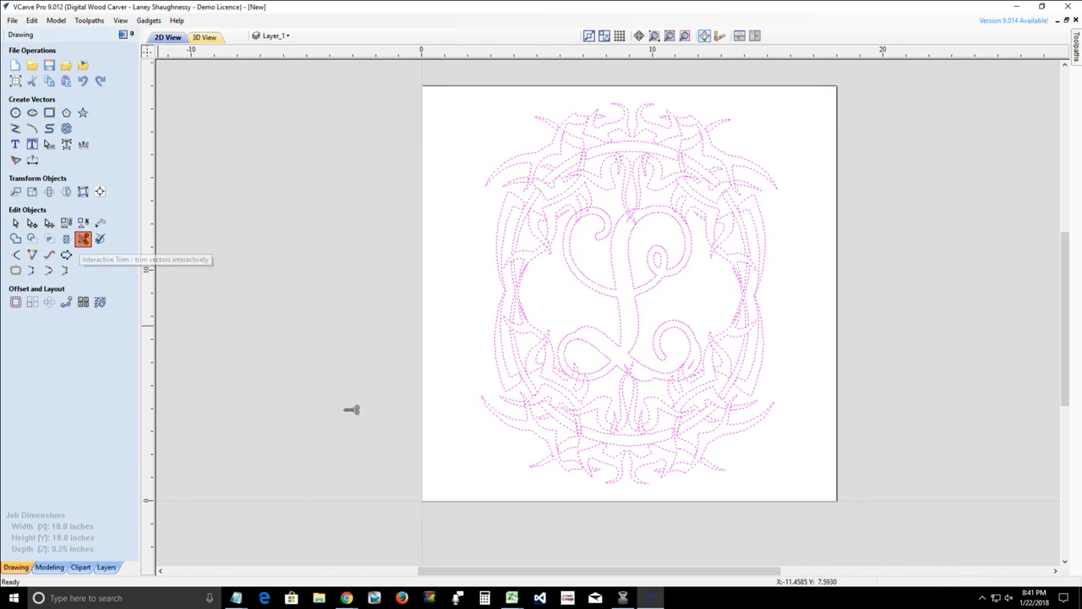
{"action": "scroll", "coordinate": [617, 369], "scroll_direction": "up", "scroll_amount": 6}
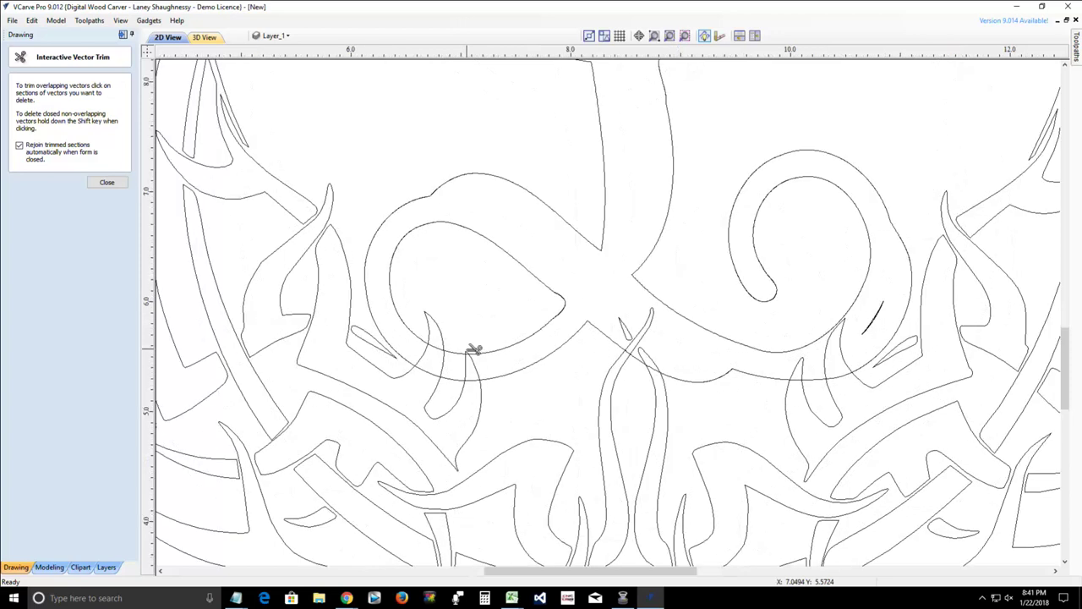
{"action": "scroll", "coordinate": [475, 349], "scroll_direction": "up", "scroll_amount": 1}
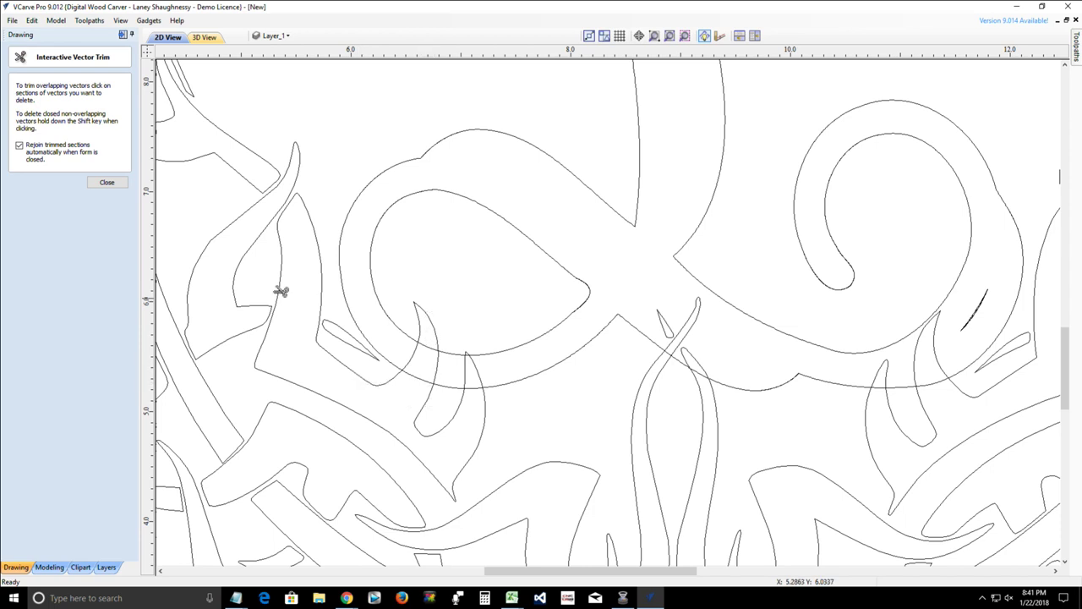
{"action": "scroll", "coordinate": [282, 258], "scroll_direction": "down", "scroll_amount": 2}
{"action": "scroll", "coordinate": [283, 258], "scroll_direction": "down", "scroll_amount": 3}
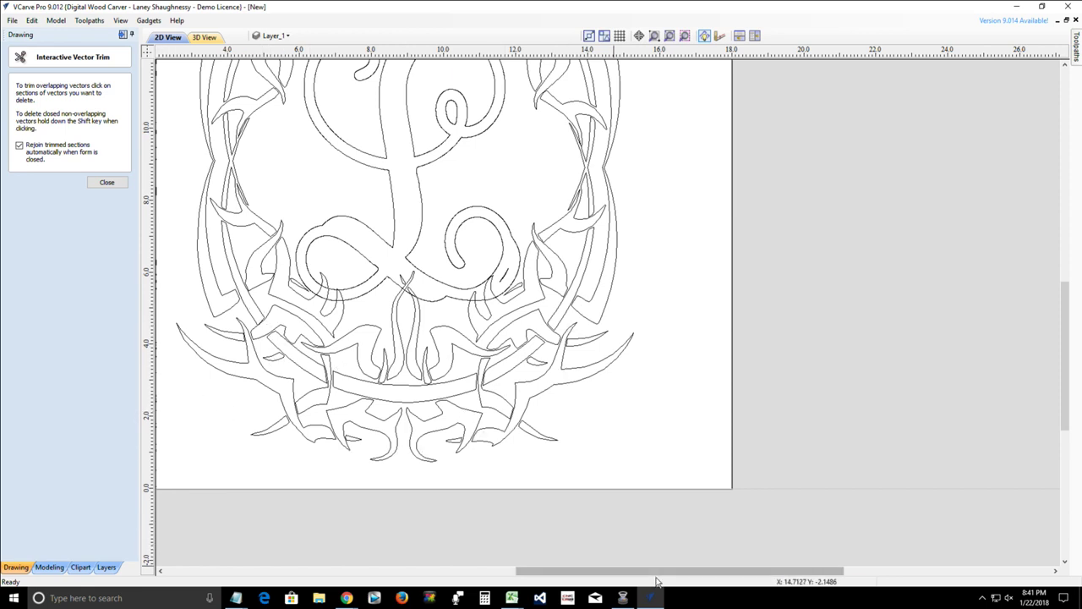
{"action": "left_click_drag", "start_coordinate": [659, 577], "coordinate": [613, 578]}
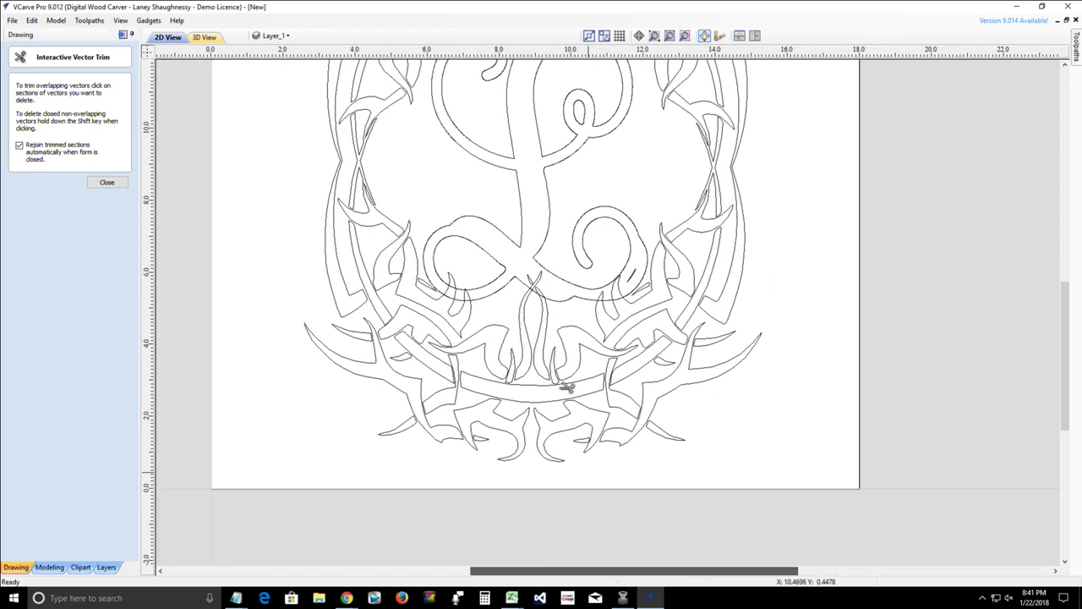
{"action": "scroll", "coordinate": [482, 254], "scroll_direction": "up", "scroll_amount": 3}
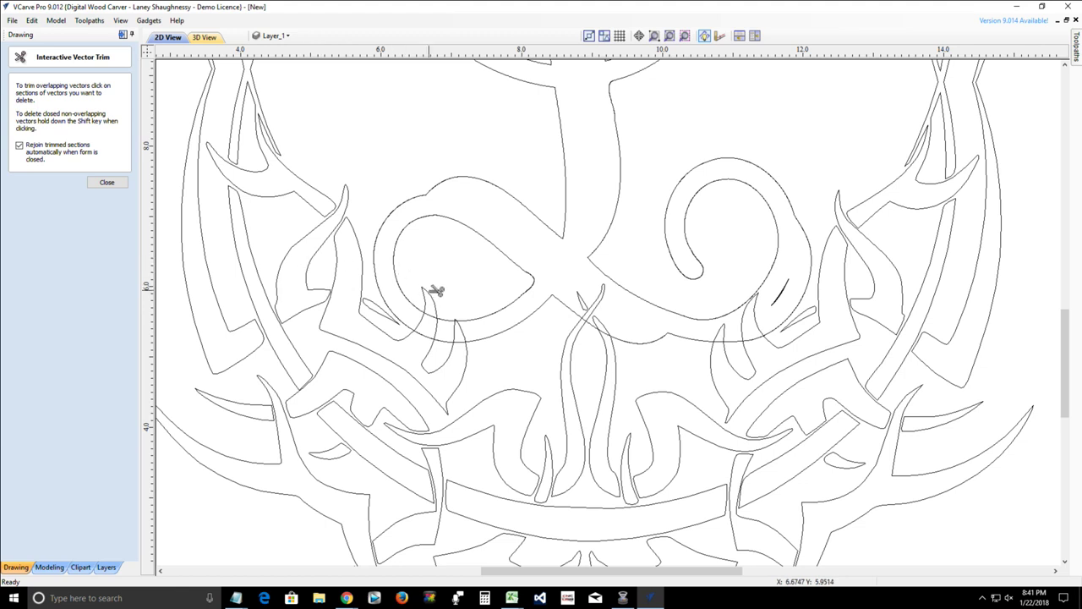
{"action": "scroll", "coordinate": [436, 289], "scroll_direction": "up", "scroll_amount": 3}
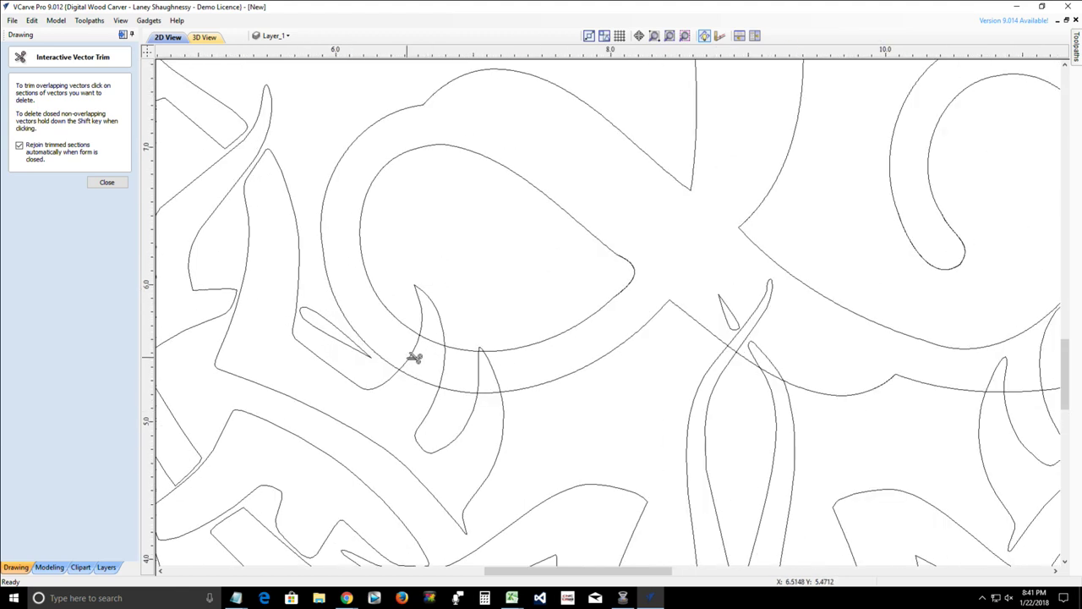
{"action": "left_click", "coordinate": [446, 366]}
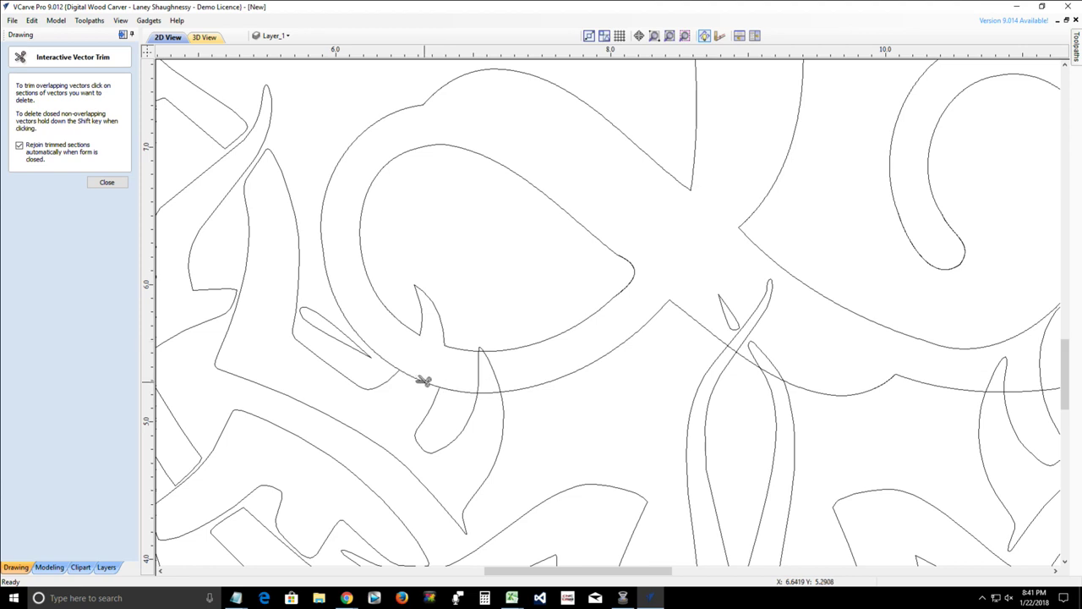
{"action": "left_click", "coordinate": [435, 381]}
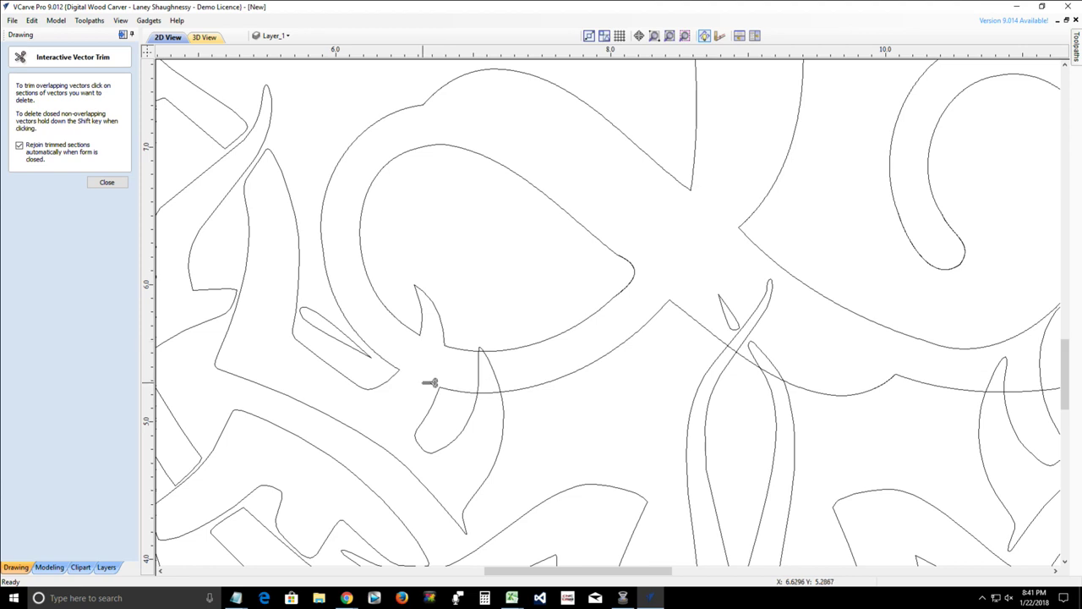
{"action": "left_click", "coordinate": [484, 367]}
{"action": "left_click", "coordinate": [499, 367]}
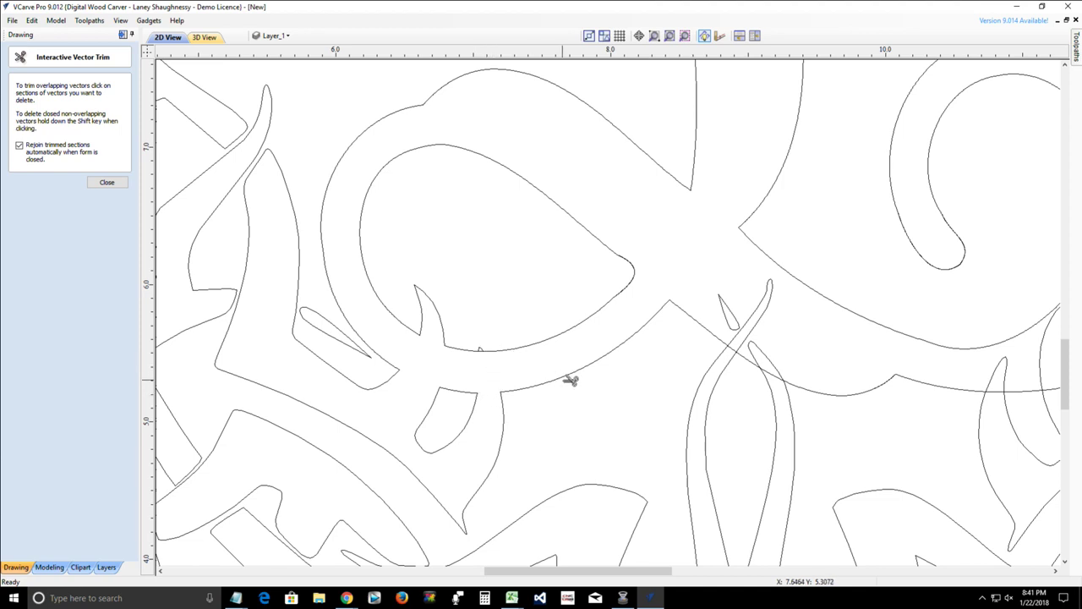
- Trim the spike tip, crossing line and curve section overlapping the L's right curve
{"action": "left_click", "coordinate": [752, 324]}
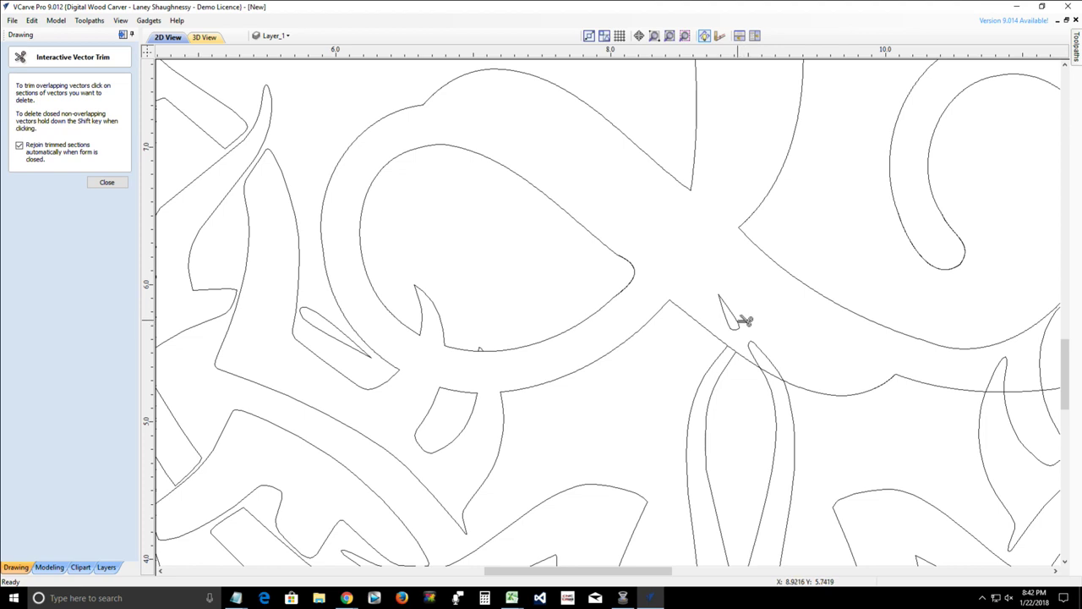
{"action": "left_click", "coordinate": [761, 345]}
{"action": "scroll", "coordinate": [780, 365], "scroll_direction": "up", "scroll_amount": 3}
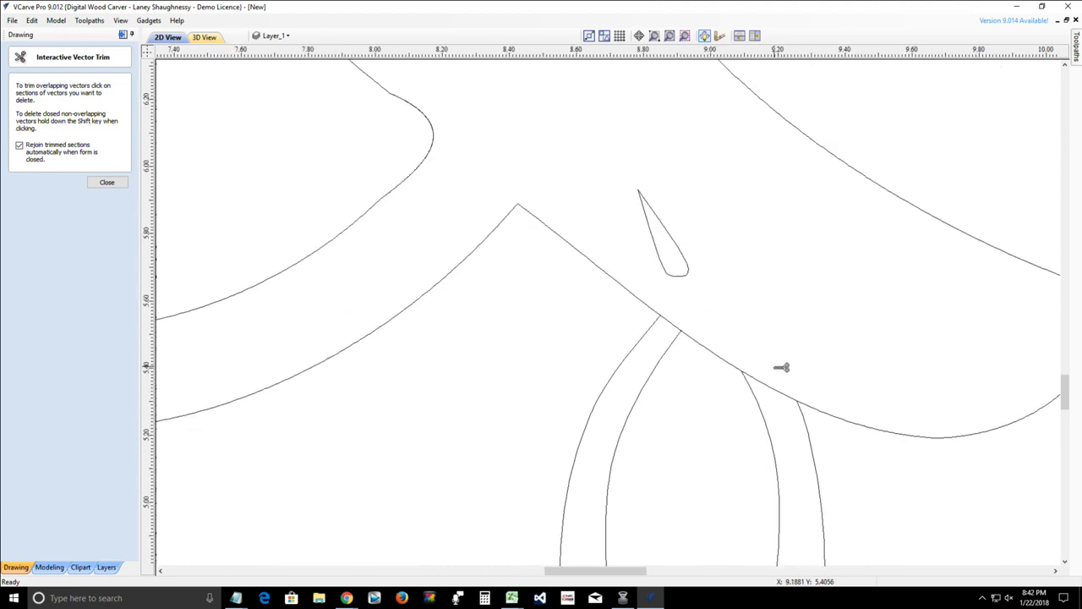
{"action": "left_click", "coordinate": [783, 393]}
{"action": "scroll", "coordinate": [673, 323], "scroll_direction": "down", "scroll_amount": 5}
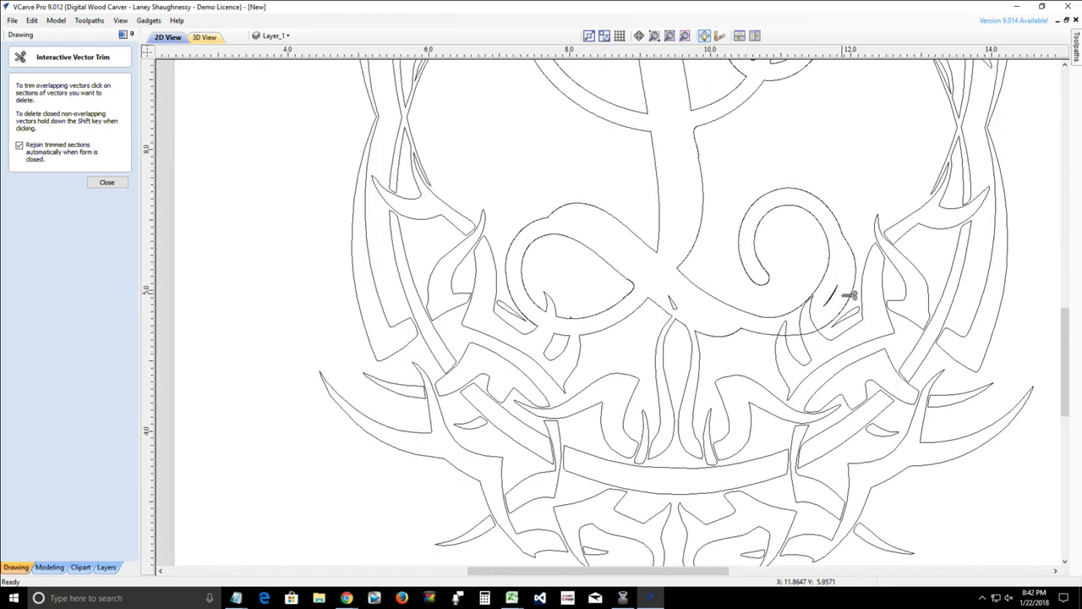
- Trim the spike's upper curve and tip above the arc, undoing mistaken arc trims
{"action": "scroll", "coordinate": [850, 294], "scroll_direction": "up", "scroll_amount": 5}
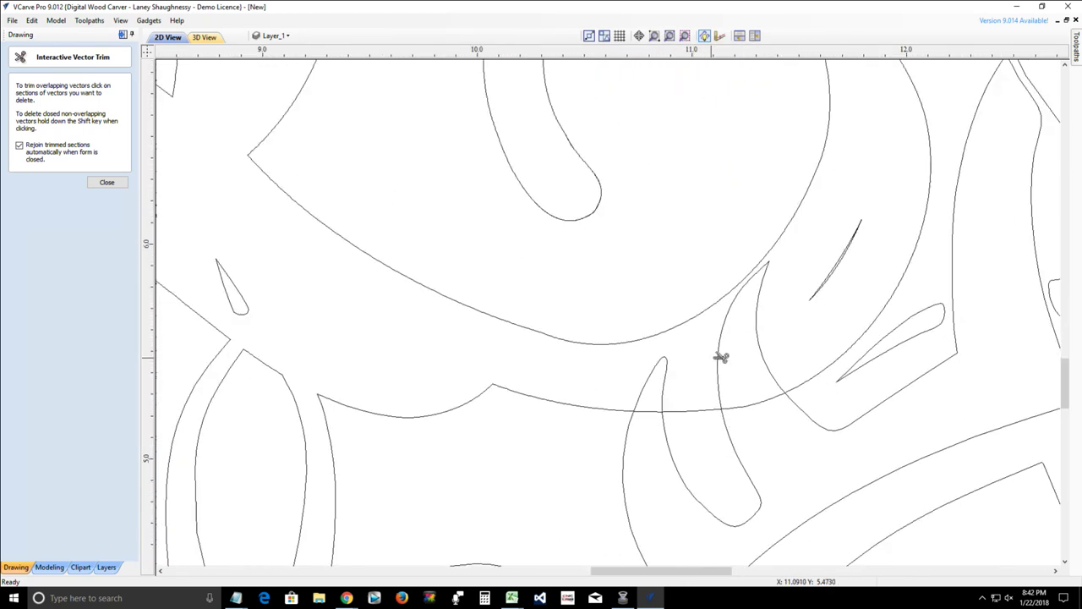
{"action": "left_click", "coordinate": [761, 339]}
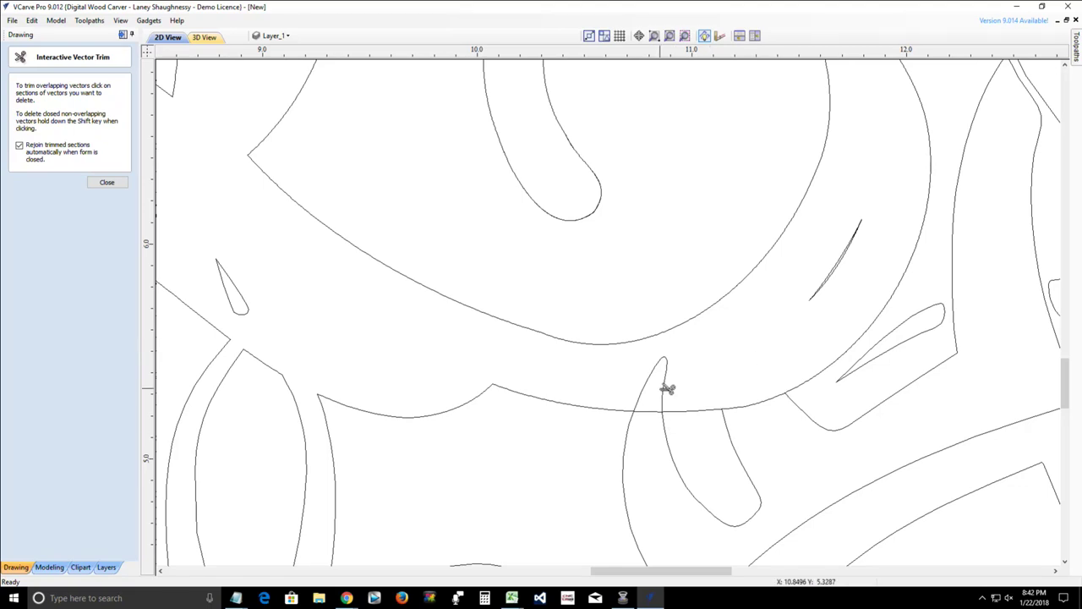
{"action": "left_click", "coordinate": [664, 383]}
{"action": "left_click", "coordinate": [673, 411]}
{"action": "key", "text": "ctrl+z"}
{"action": "scroll", "coordinate": [648, 413], "scroll_direction": "up", "scroll_amount": 3}
{"action": "left_click", "coordinate": [649, 412]}
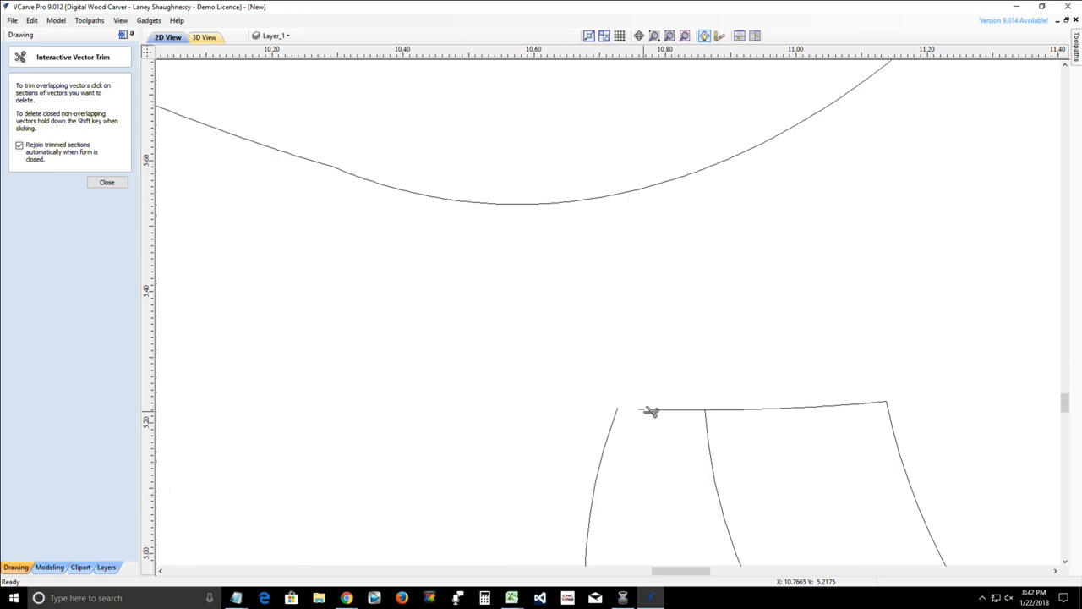
{"action": "key", "text": "ctrl+z"}
{"action": "left_click", "coordinate": [684, 413]}
{"action": "key", "text": "ctrl+z"}
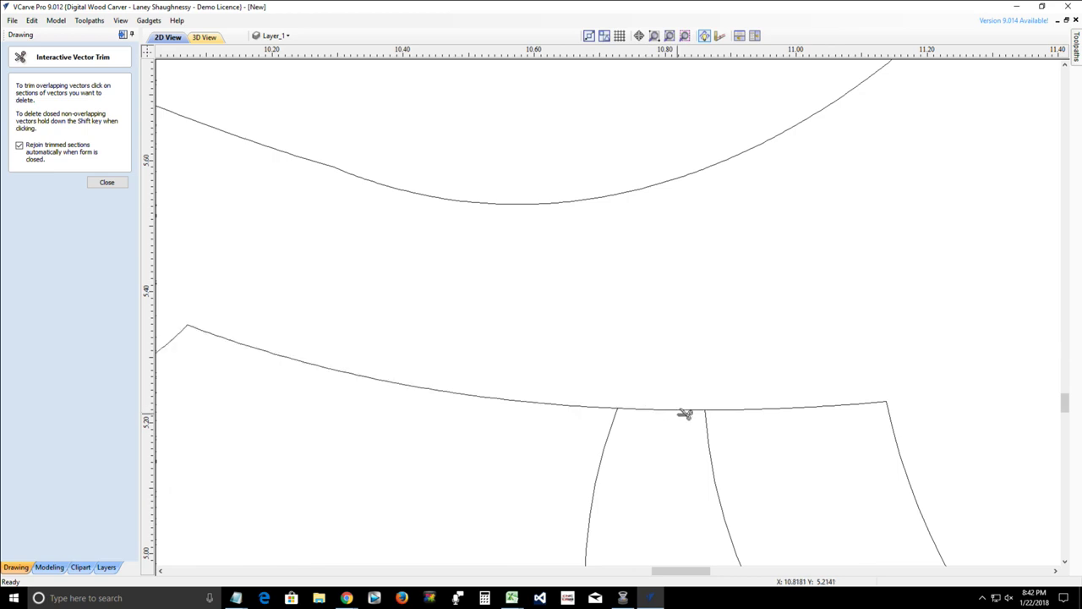
{"action": "scroll", "coordinate": [677, 411], "scroll_direction": "up", "scroll_amount": 2}
{"action": "scroll", "coordinate": [677, 411], "scroll_direction": "up", "scroll_amount": 2}
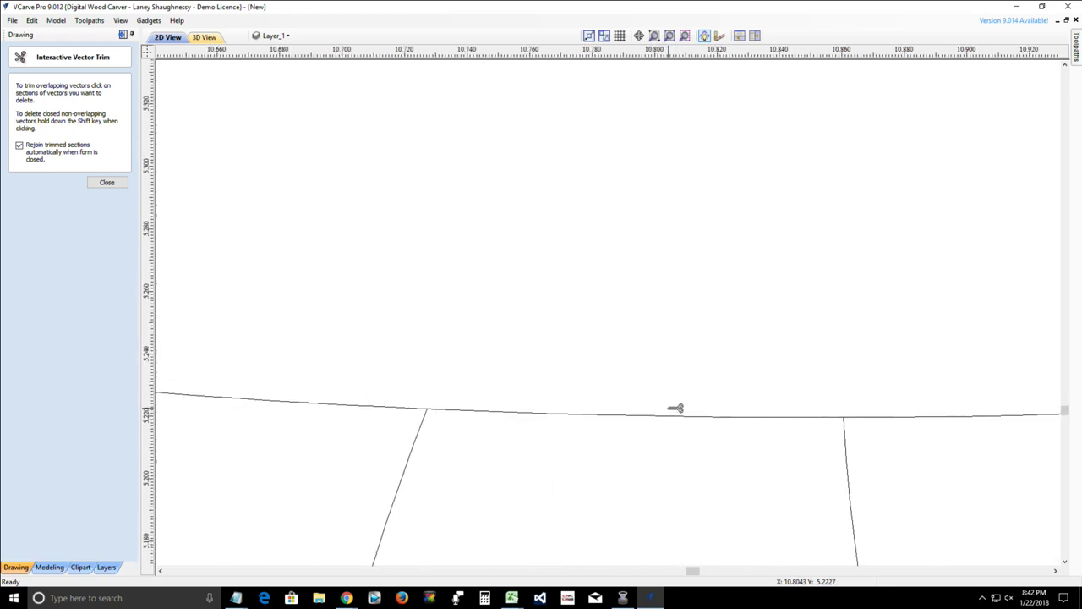
- Trim the overlapping line segments around the spike and leftover piece, then close the trim tool
{"action": "left_click", "coordinate": [665, 421]}
{"action": "left_click", "coordinate": [530, 414]}
{"action": "left_click", "coordinate": [780, 416]}
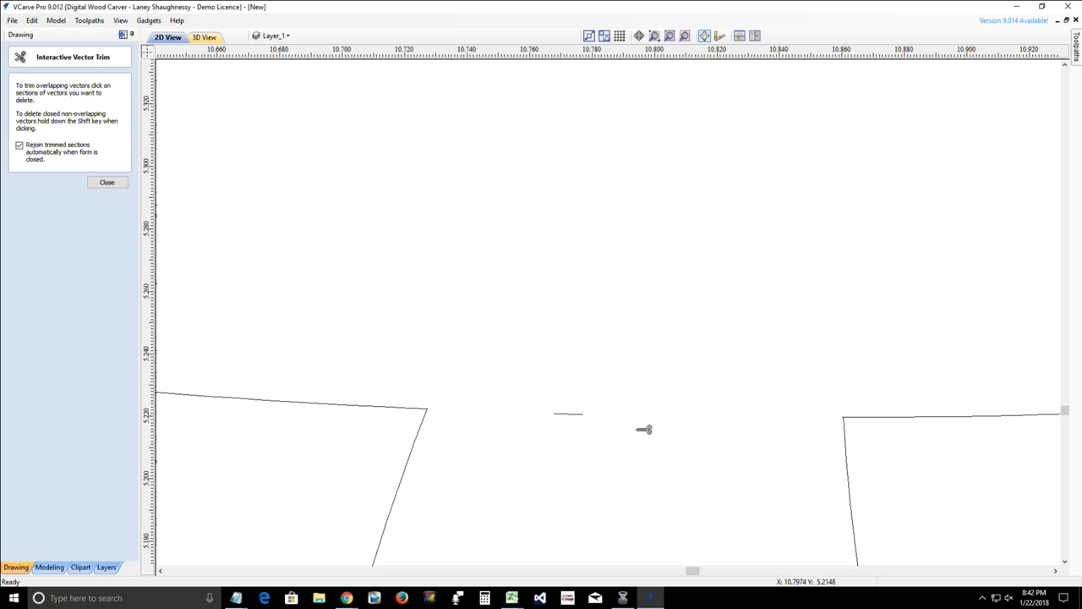
{"action": "left_click", "coordinate": [575, 415]}
{"action": "scroll", "coordinate": [870, 415], "scroll_direction": "up", "scroll_amount": 5}
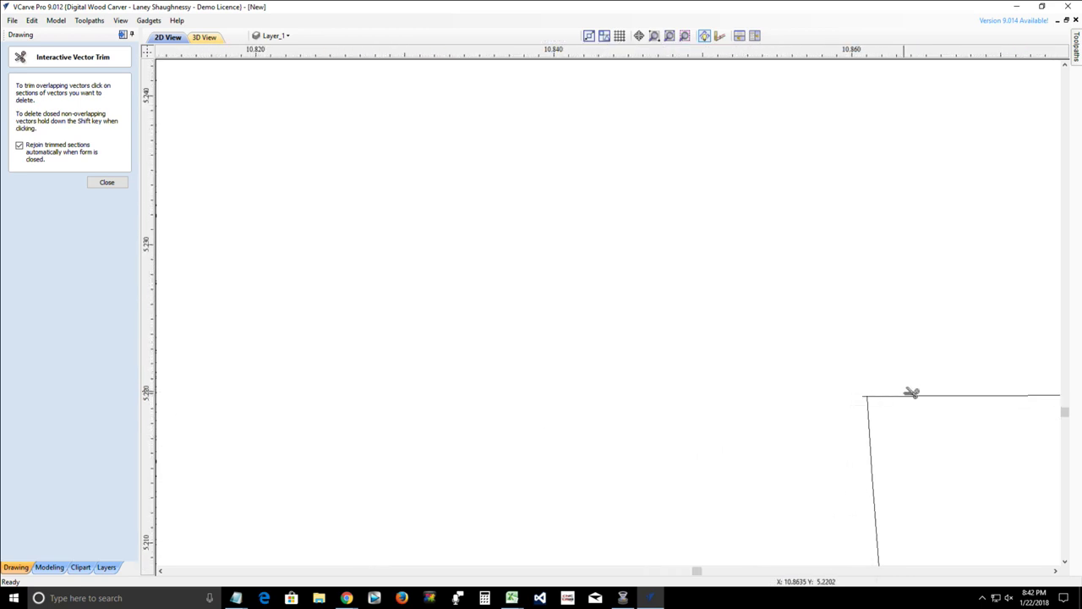
{"action": "scroll", "coordinate": [911, 391], "scroll_direction": "up", "scroll_amount": 2}
{"action": "scroll", "coordinate": [817, 452], "scroll_direction": "up", "scroll_amount": 2}
{"action": "scroll", "coordinate": [817, 452], "scroll_direction": "up", "scroll_amount": 1}
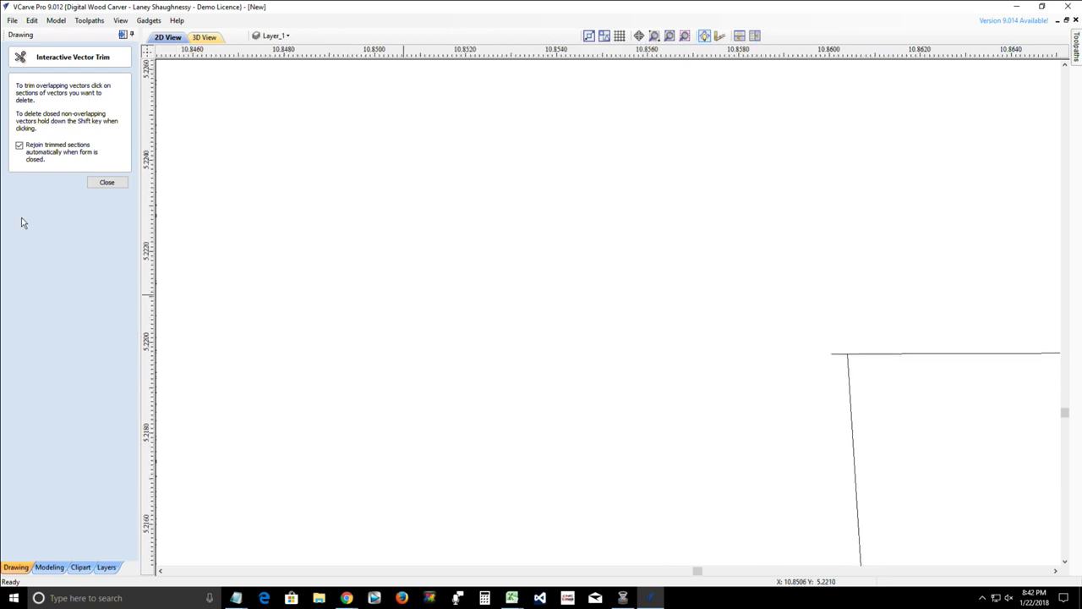
{"action": "left_click", "coordinate": [105, 183]}
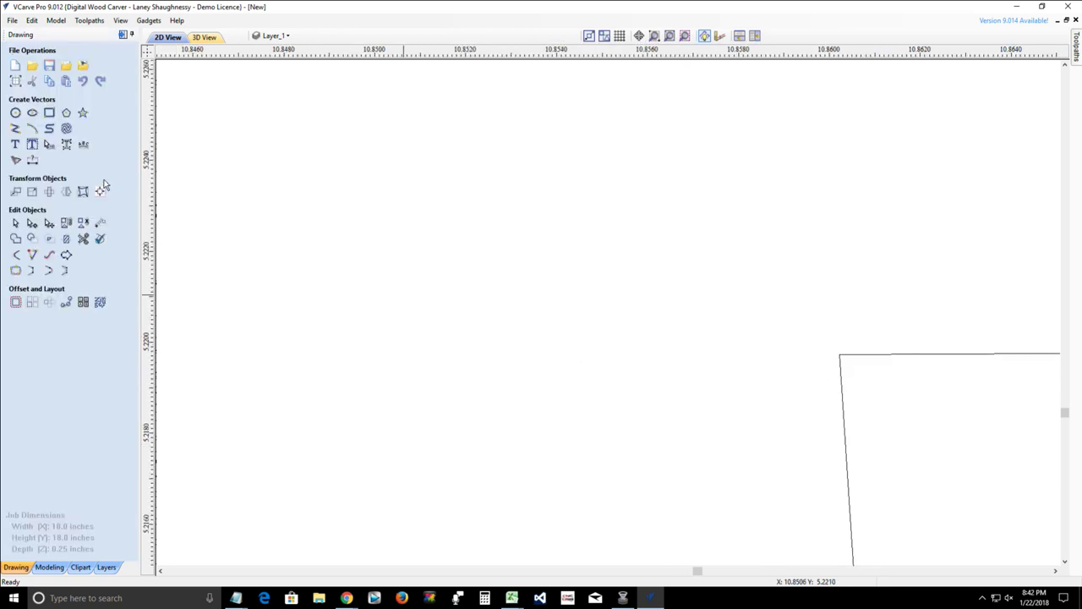
- Delete the small stray vector shape and the short stray stroke near the L's lower right loop
{"action": "scroll", "coordinate": [626, 423], "scroll_direction": "down", "scroll_amount": 4}
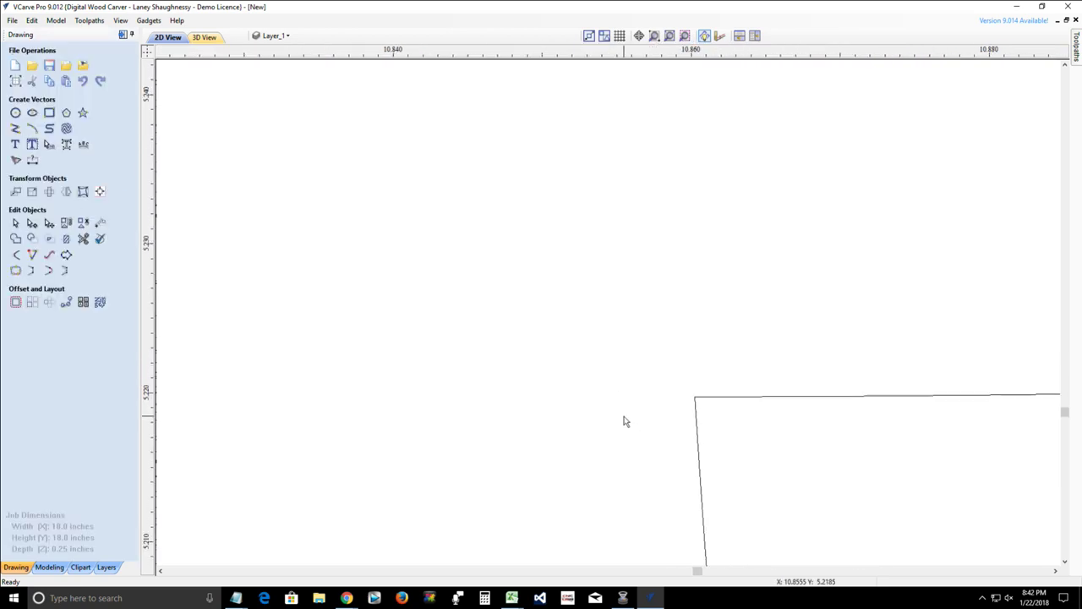
{"action": "scroll", "coordinate": [625, 421], "scroll_direction": "down", "scroll_amount": 8}
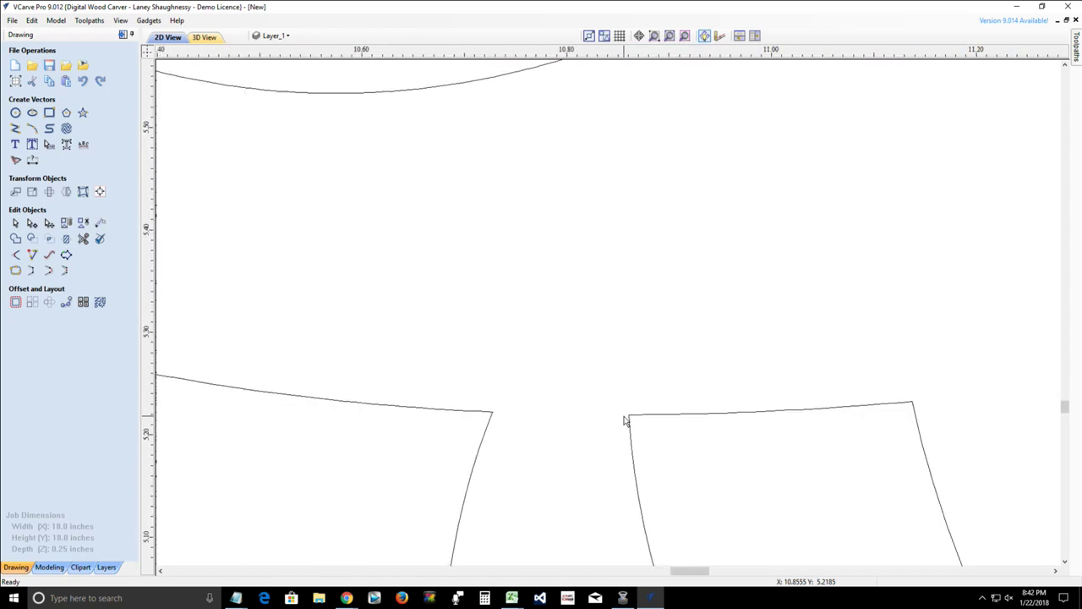
{"action": "scroll", "coordinate": [625, 419], "scroll_direction": "down", "scroll_amount": 8}
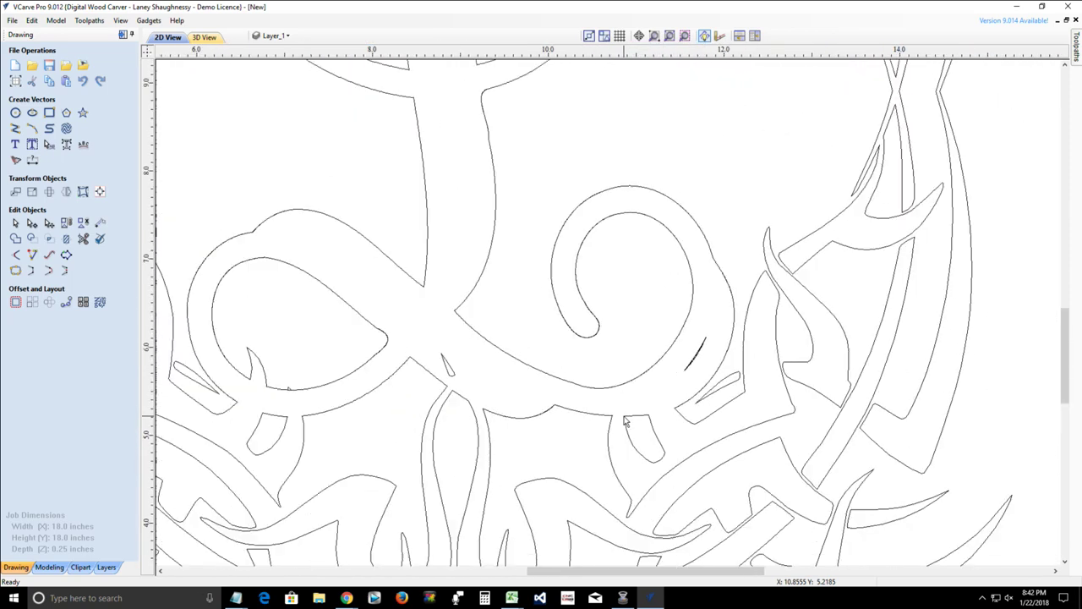
{"action": "left_click", "coordinate": [447, 380]}
{"action": "key", "text": "Delete"}
{"action": "left_click", "coordinate": [697, 355]}
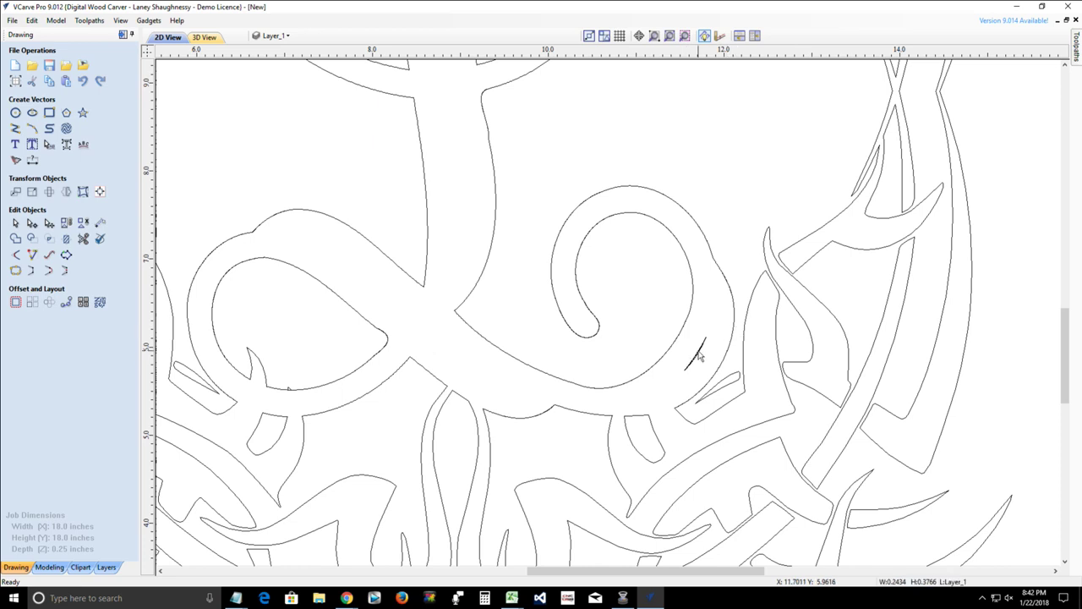
{"action": "key", "text": "Delete"}
- Select the L monogram vectors and zoom toward its upper loop
{"action": "scroll", "coordinate": [691, 377], "scroll_direction": "down", "scroll_amount": 3}
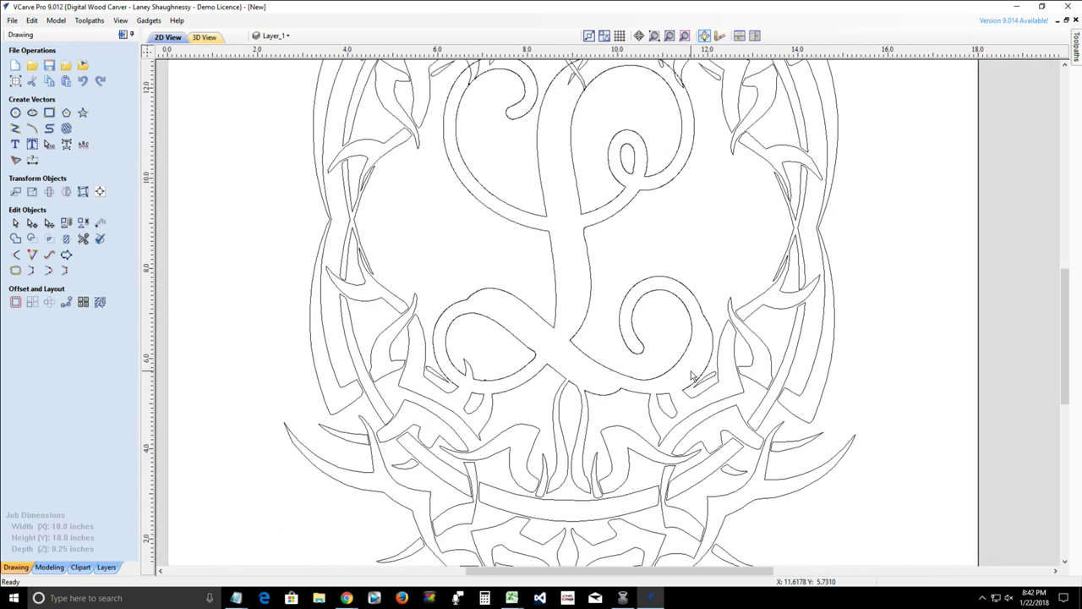
{"action": "left_click", "coordinate": [615, 260]}
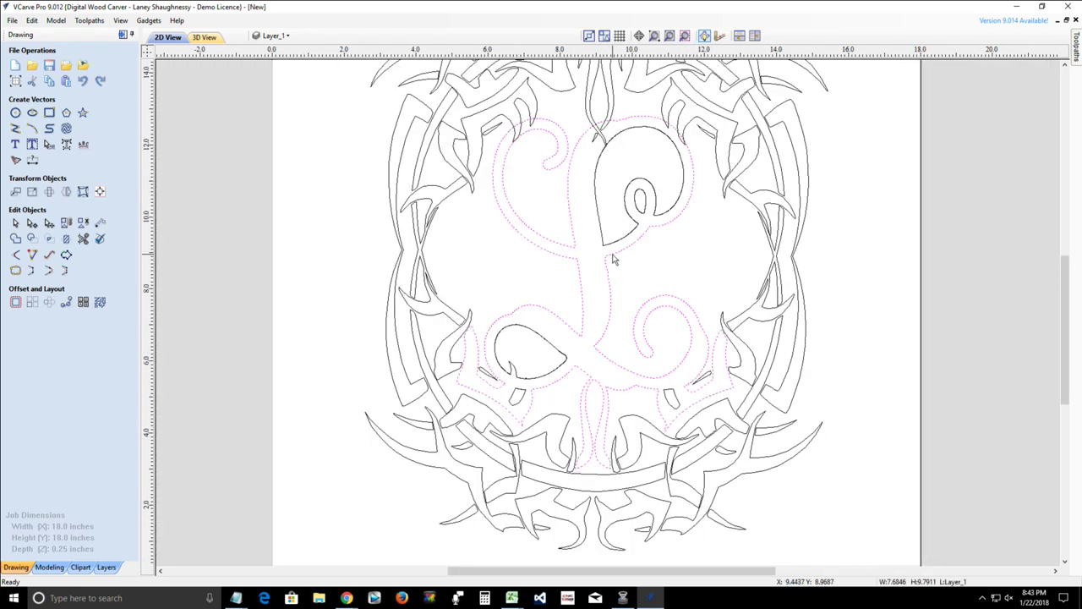
{"action": "scroll", "coordinate": [683, 207], "scroll_direction": "up", "scroll_amount": 2}
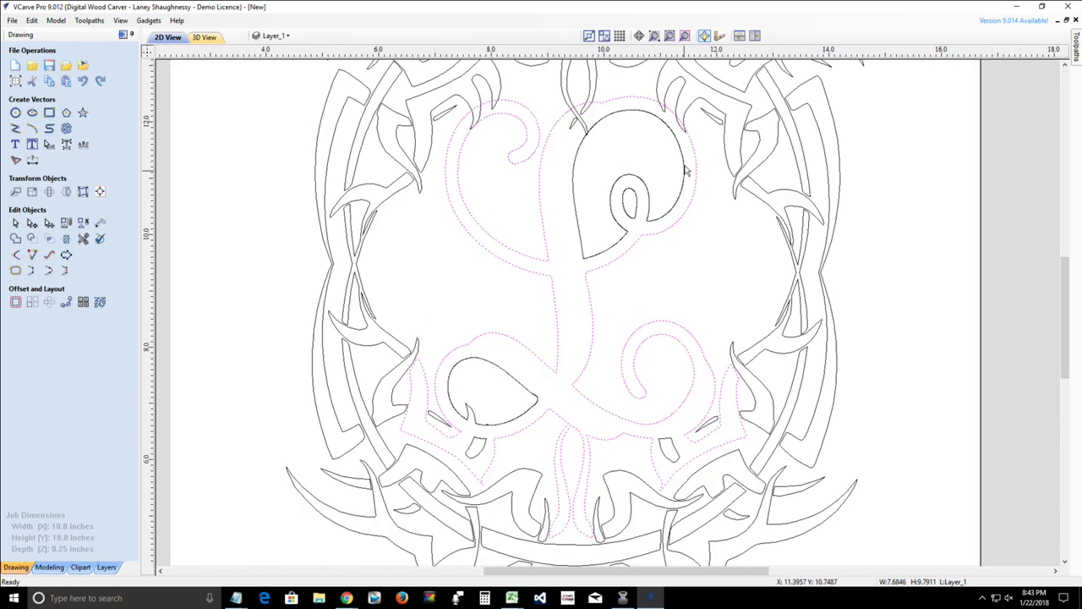
{"action": "left_click_drag", "start_coordinate": [1057, 291], "coordinate": [1058, 247]}
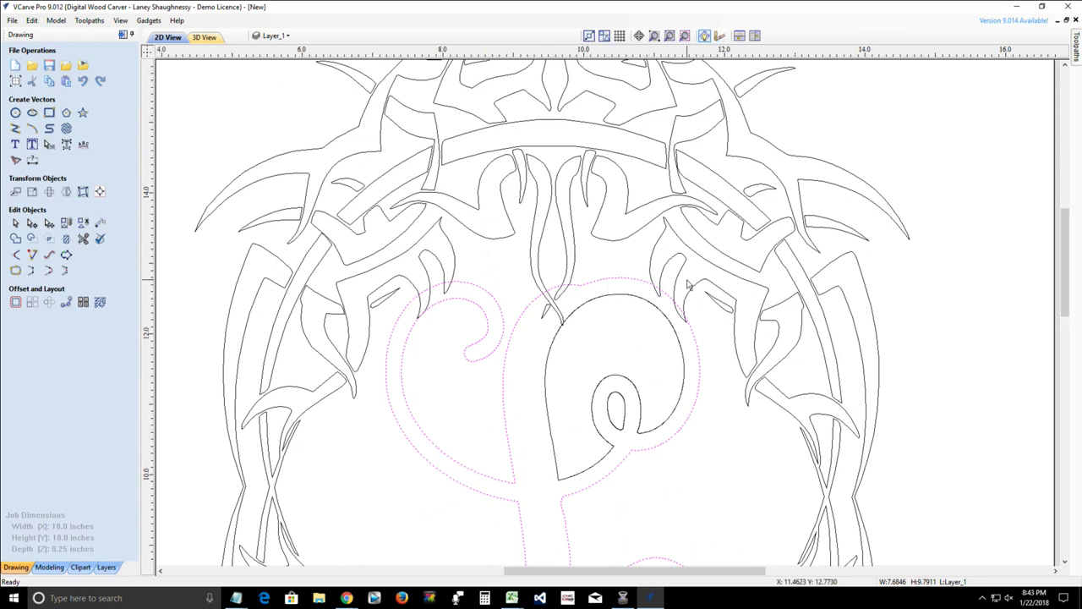
{"action": "scroll", "coordinate": [679, 302], "scroll_direction": "up", "scroll_amount": 4}
- With Interactive Vector Trim, remove the leaf end inside the ring band; undo each trial outer-arc trim
{"action": "left_click", "coordinate": [84, 239]}
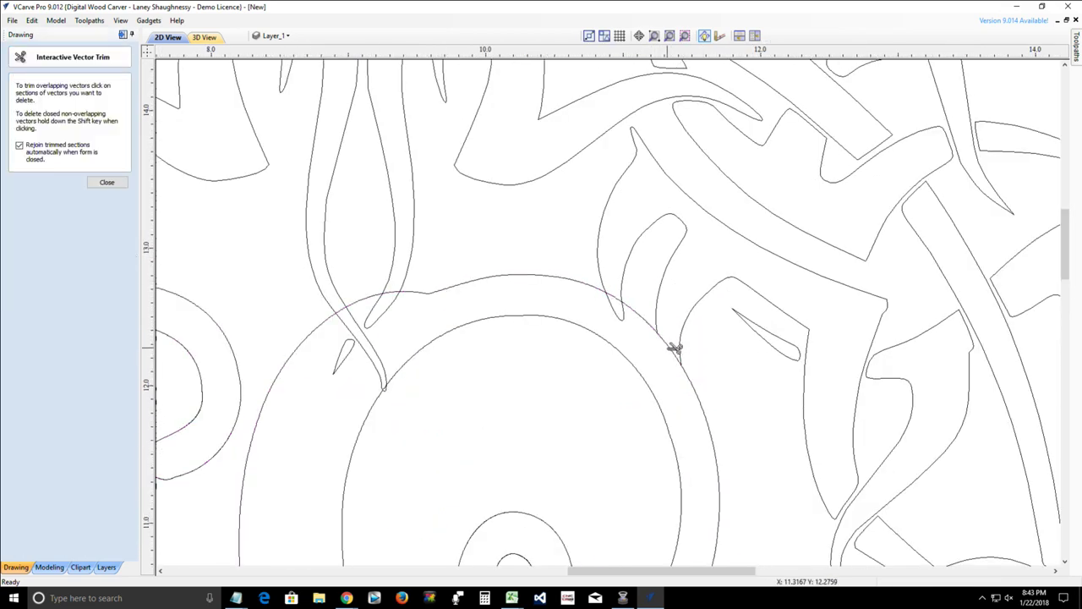
{"action": "left_click", "coordinate": [620, 312]}
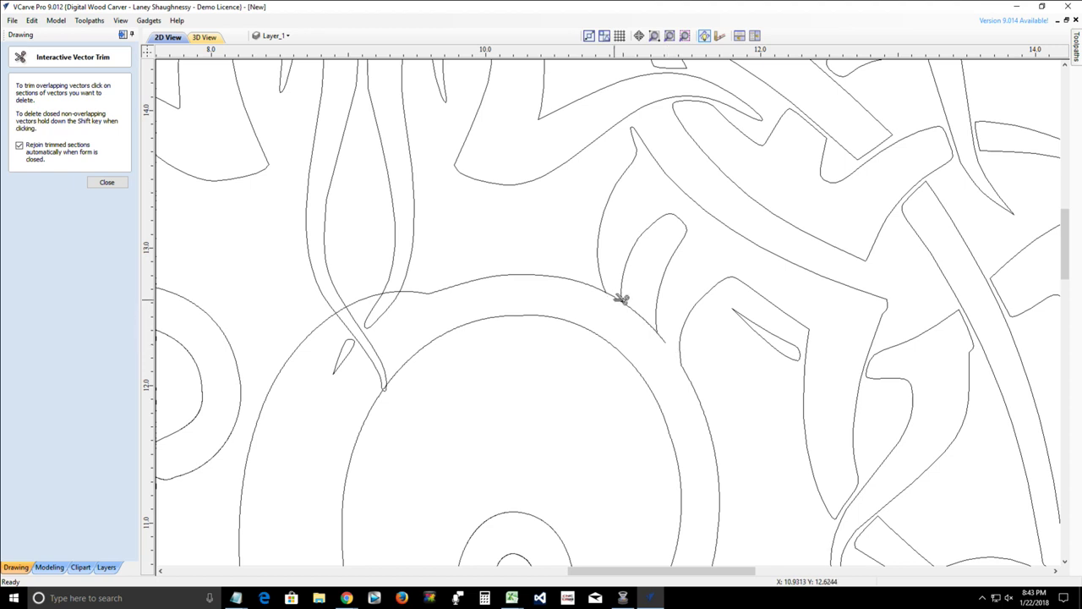
{"action": "left_click", "coordinate": [657, 332]}
{"action": "scroll", "coordinate": [660, 333], "scroll_direction": "up", "scroll_amount": 3}
{"action": "scroll", "coordinate": [663, 340], "scroll_direction": "up", "scroll_amount": 3}
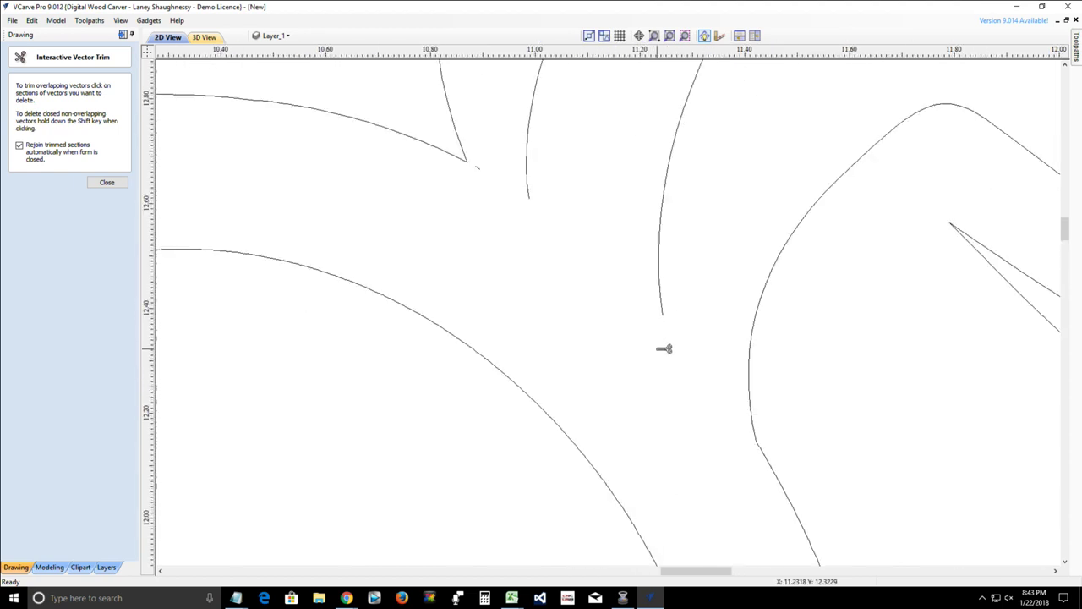
{"action": "key", "text": "ctrl+z"}
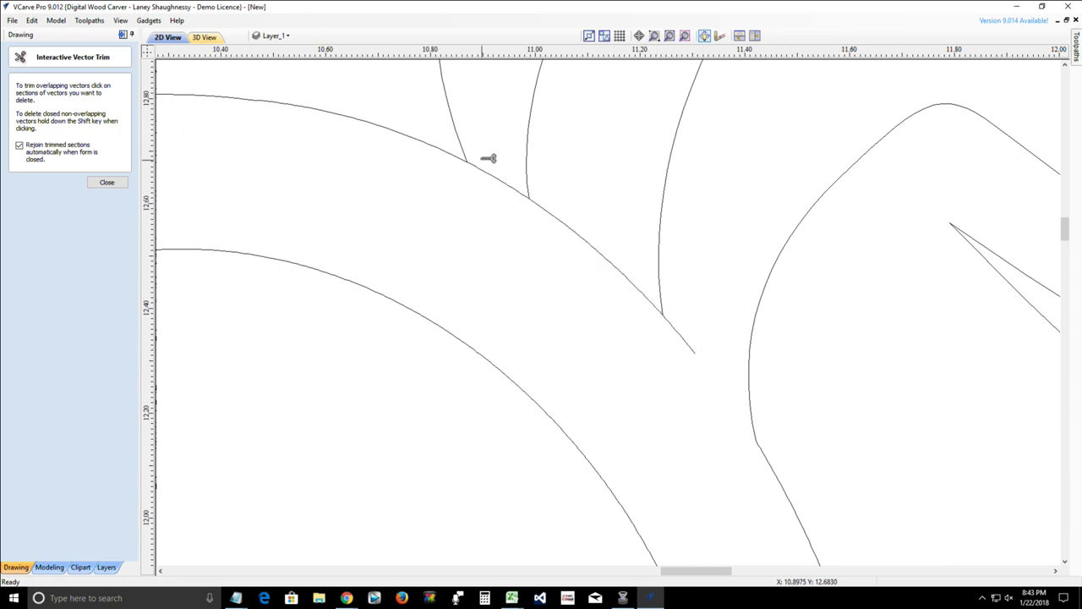
{"action": "scroll", "coordinate": [499, 163], "scroll_direction": "up", "scroll_amount": 3}
{"action": "scroll", "coordinate": [505, 165], "scroll_direction": "up", "scroll_amount": 1}
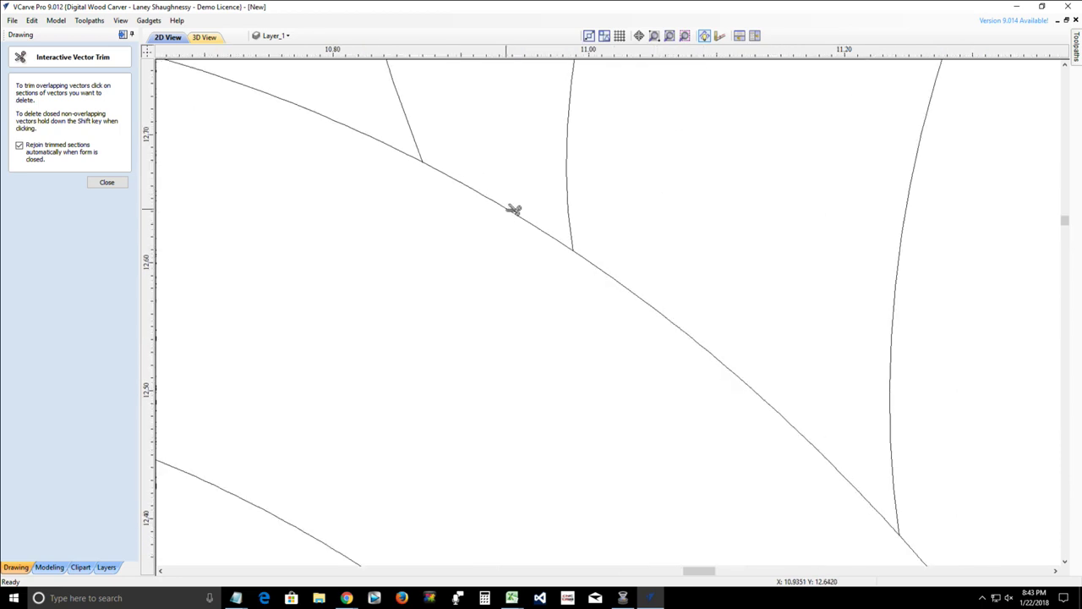
{"action": "left_click", "coordinate": [514, 209]}
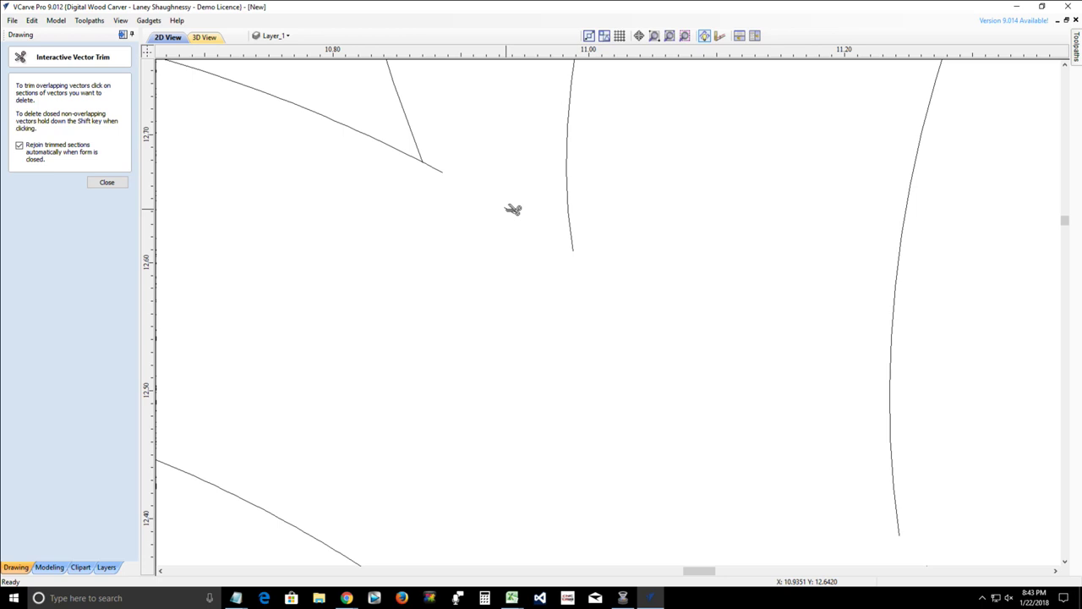
{"action": "key", "text": "ctrl+z"}
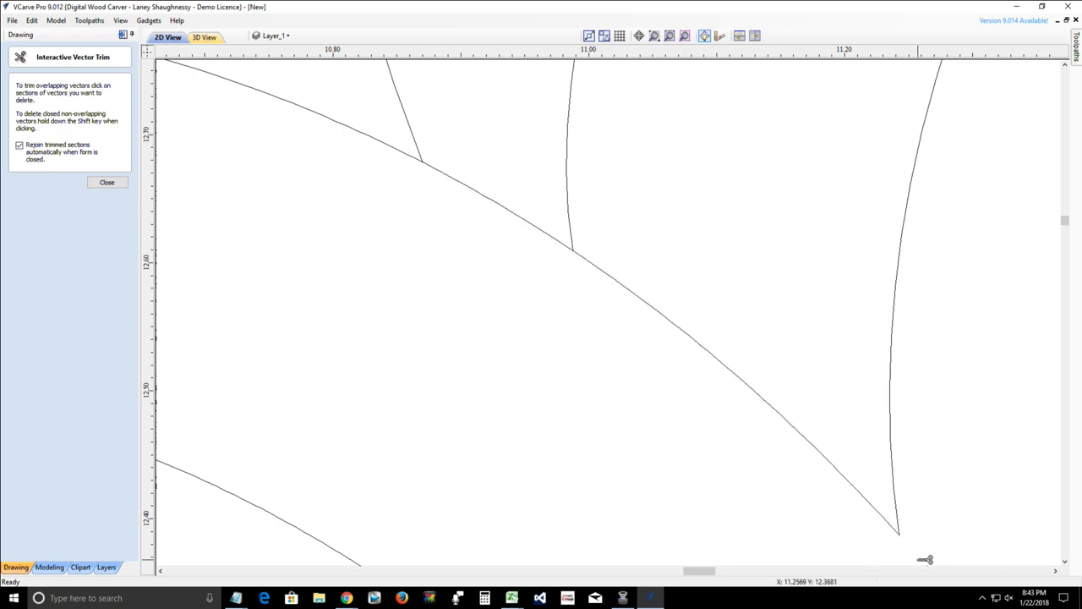
{"action": "left_click", "coordinate": [542, 222]}
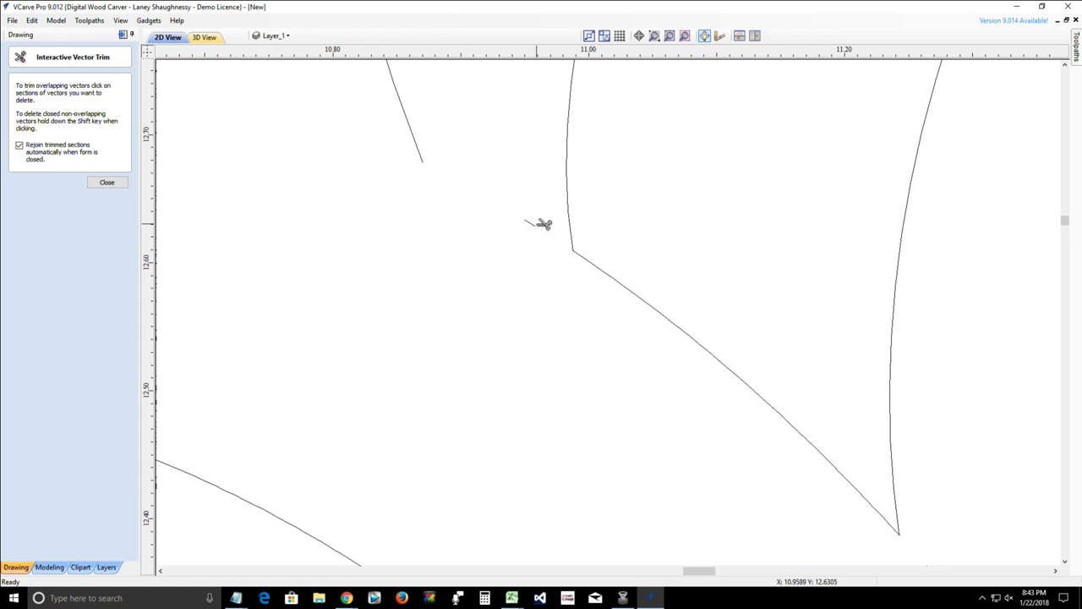
{"action": "key", "text": "ctrl+z"}
{"action": "scroll", "coordinate": [416, 149], "scroll_direction": "up", "scroll_amount": 3}
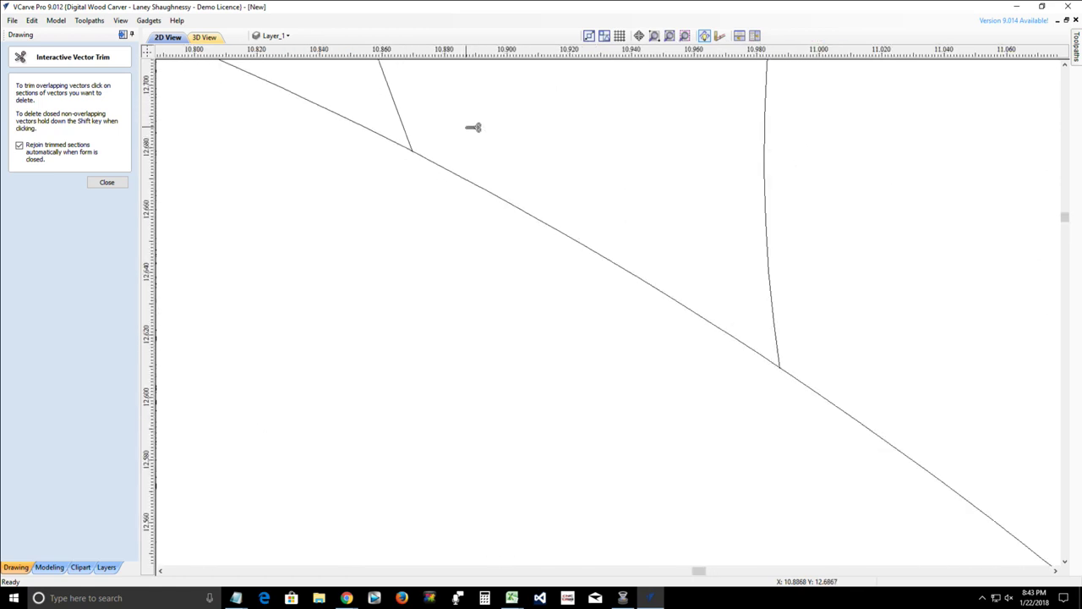
{"action": "scroll", "coordinate": [471, 127], "scroll_direction": "up", "scroll_amount": 1}
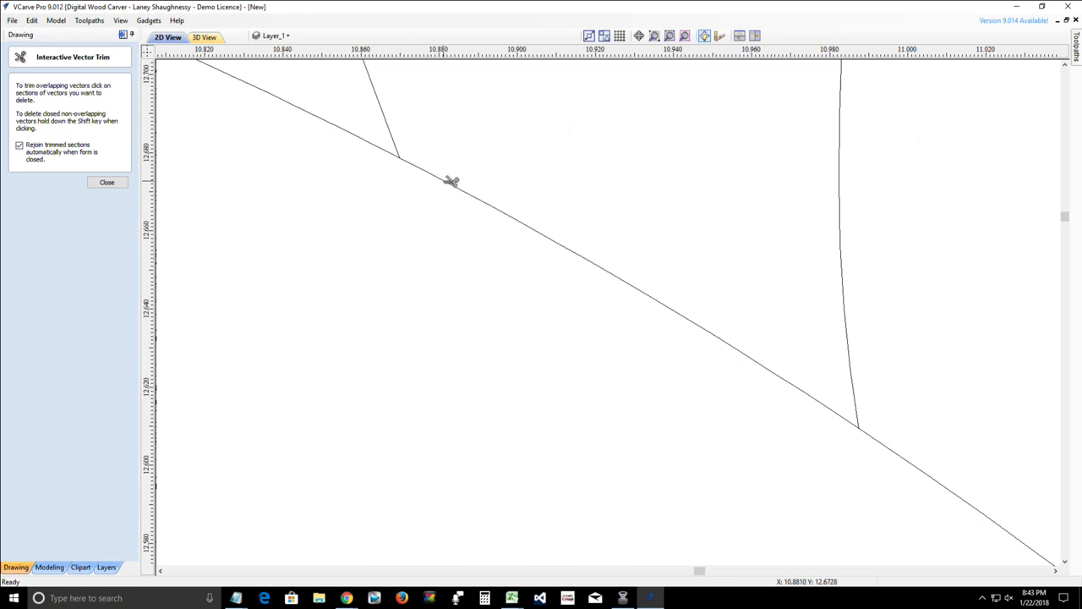
- Trim the overlapping diagonal line sections beside the junction and the small leftover line segment
{"action": "left_click", "coordinate": [721, 336]}
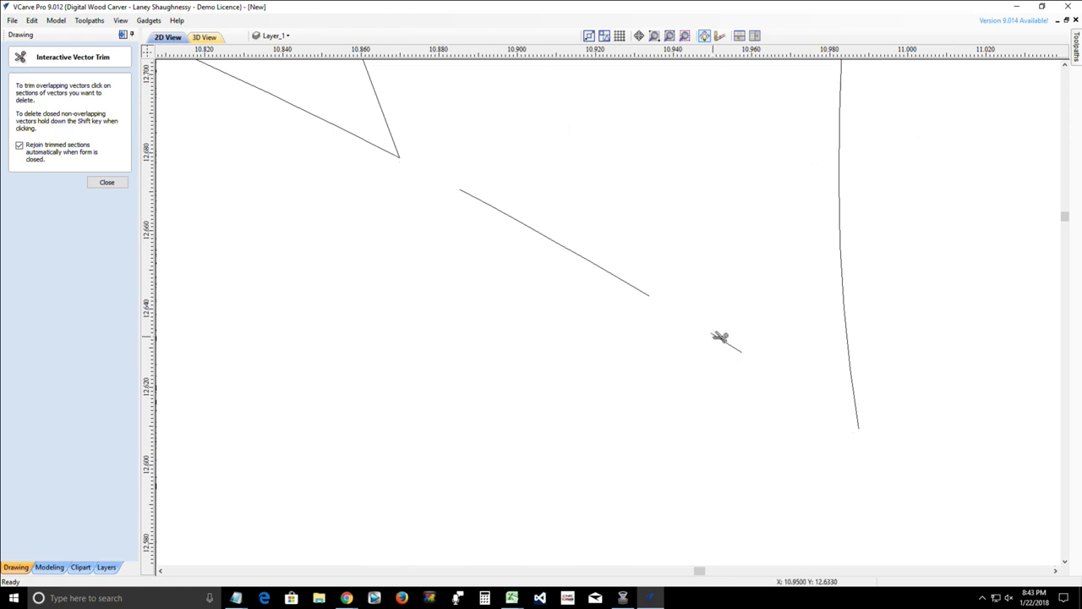
{"action": "key", "text": "ctrl+z"}
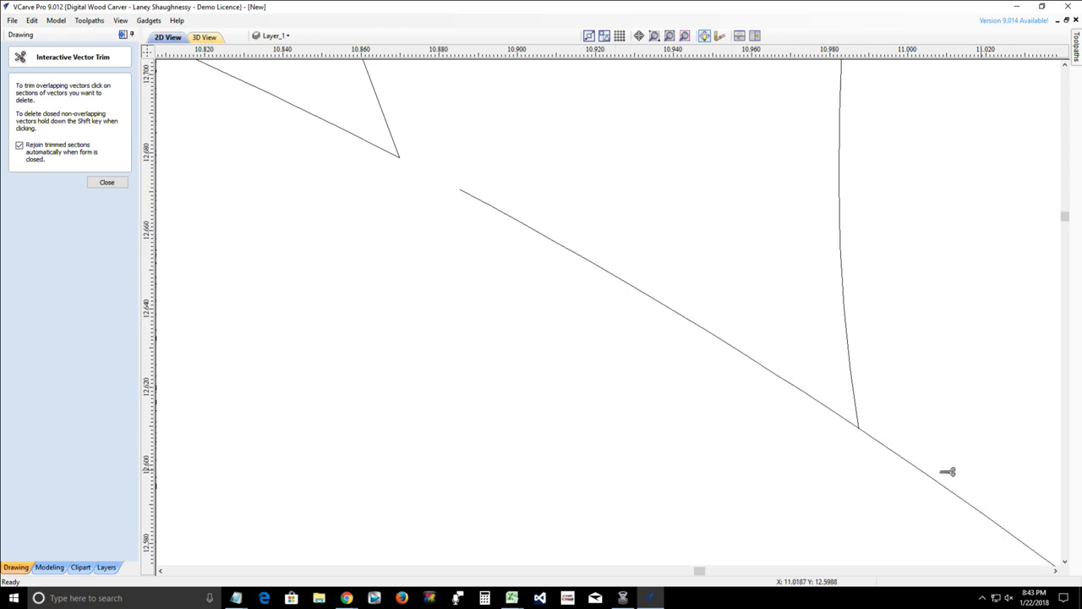
{"action": "scroll", "coordinate": [948, 469], "scroll_direction": "up", "scroll_amount": 3}
{"action": "left_click", "coordinate": [758, 363]}
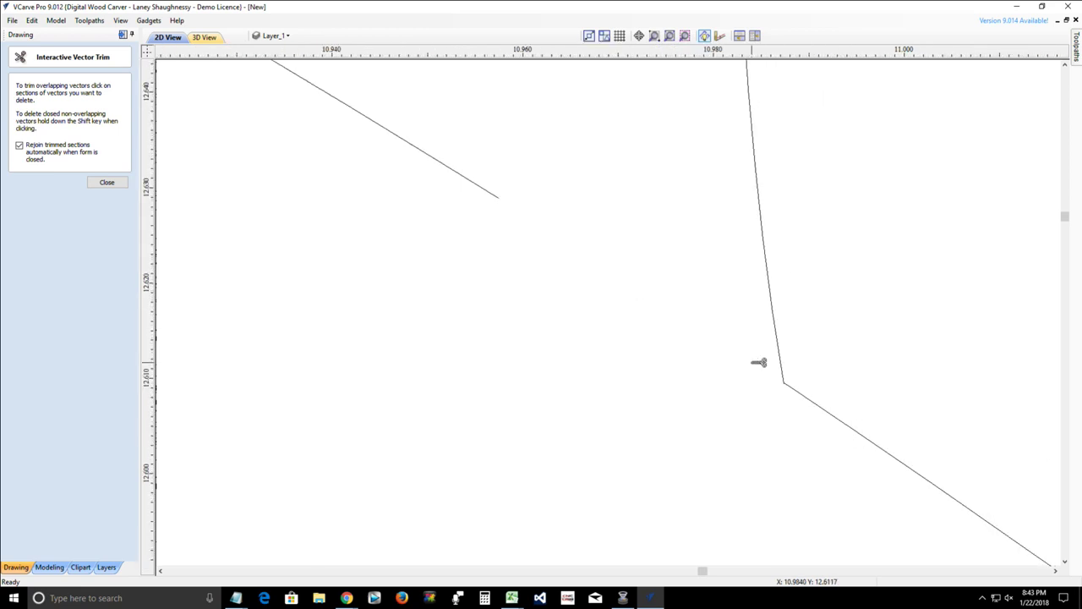
{"action": "scroll", "coordinate": [470, 264], "scroll_direction": "down", "scroll_amount": 5}
{"action": "scroll", "coordinate": [473, 265], "scroll_direction": "down", "scroll_amount": 1}
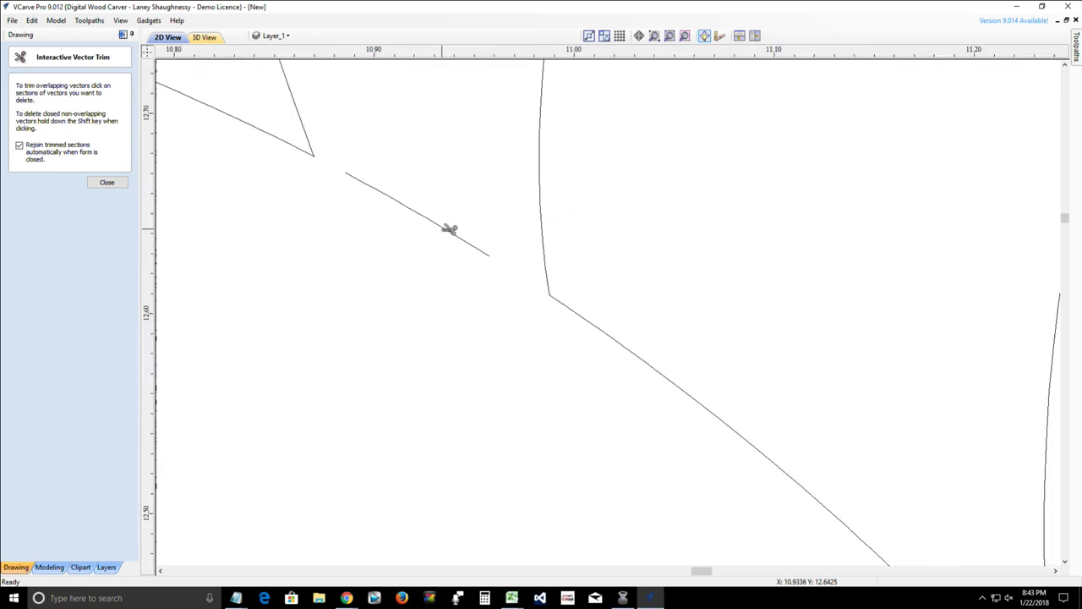
{"action": "left_click", "coordinate": [449, 229]}
{"action": "left_click", "coordinate": [441, 225]}
{"action": "scroll", "coordinate": [475, 304], "scroll_direction": "down", "scroll_amount": 1}
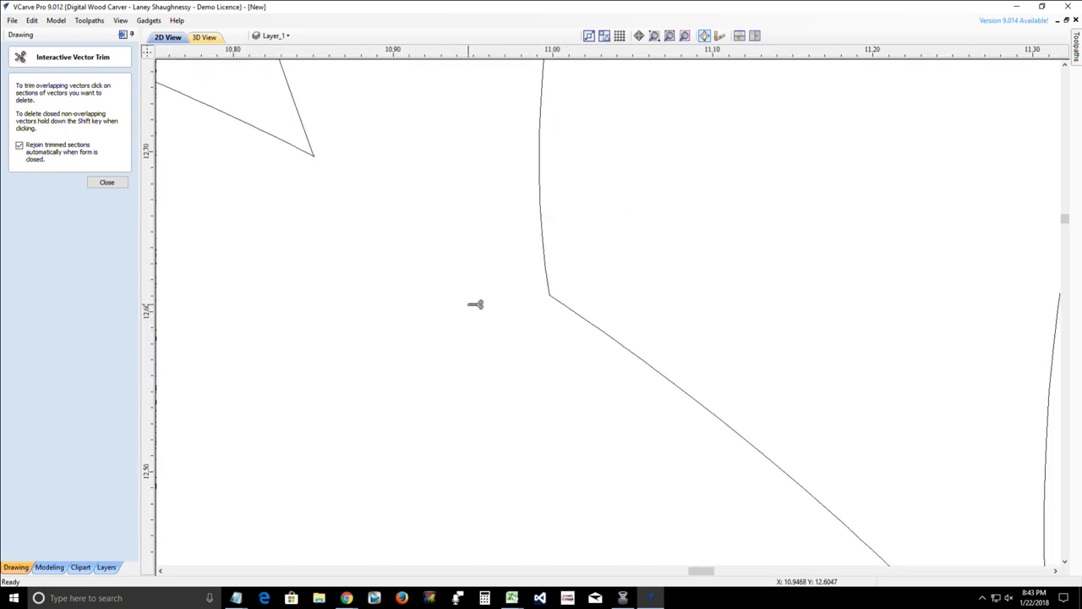
{"action": "scroll", "coordinate": [478, 303], "scroll_direction": "down", "scroll_amount": 4}
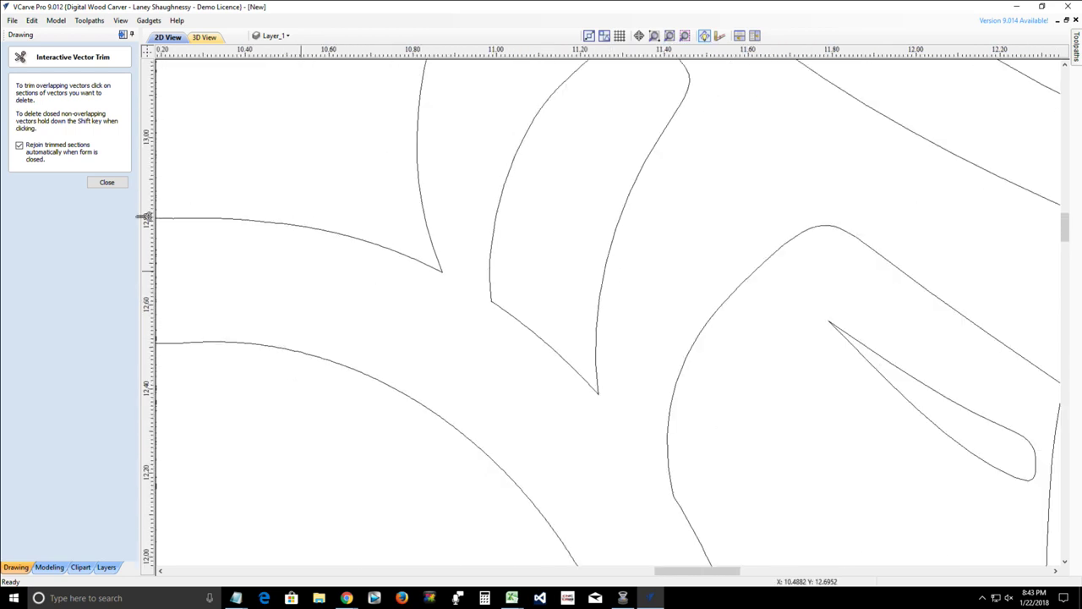
- Restart vector trimming and remove the band's right edge line and the diagonal curve at the loop
{"action": "left_click", "coordinate": [107, 182]}
{"action": "scroll", "coordinate": [592, 414], "scroll_direction": "up", "scroll_amount": 1}
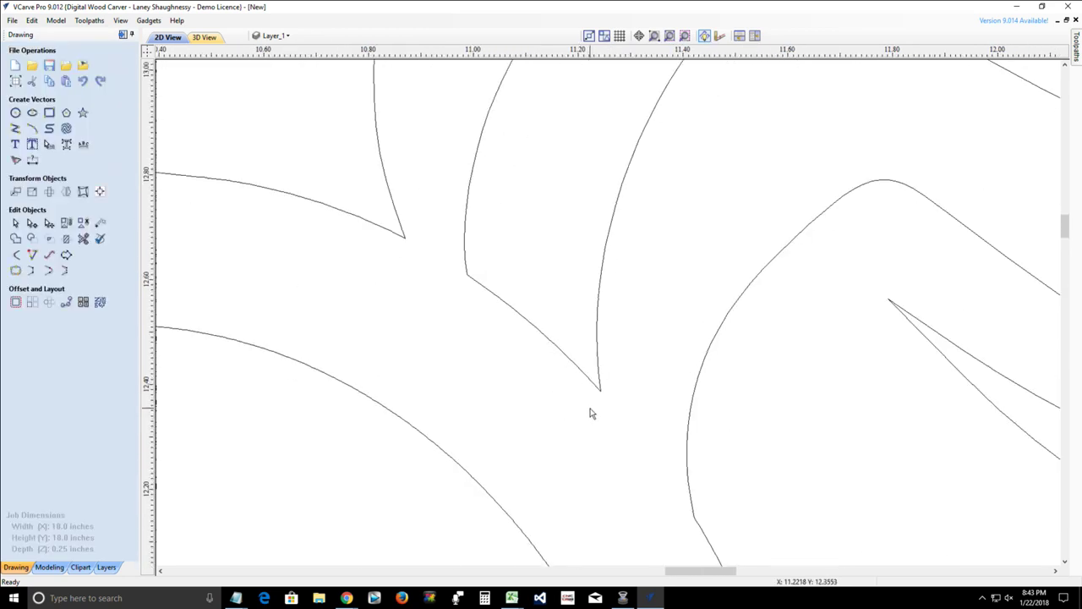
{"action": "scroll", "coordinate": [591, 414], "scroll_direction": "down", "scroll_amount": 4}
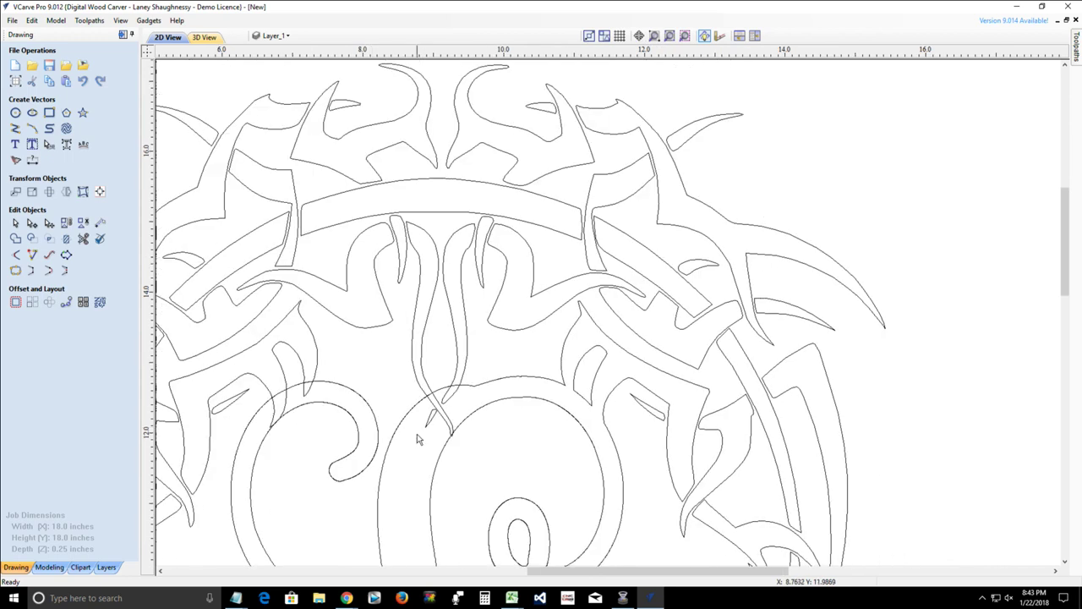
{"action": "scroll", "coordinate": [417, 439], "scroll_direction": "up", "scroll_amount": 2}
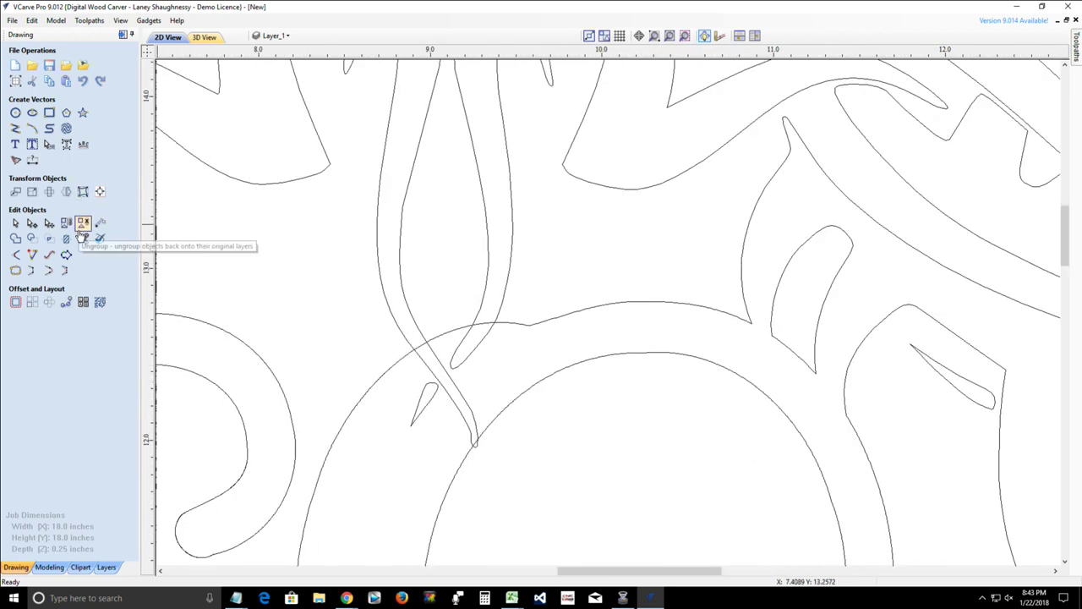
{"action": "left_click", "coordinate": [82, 238]}
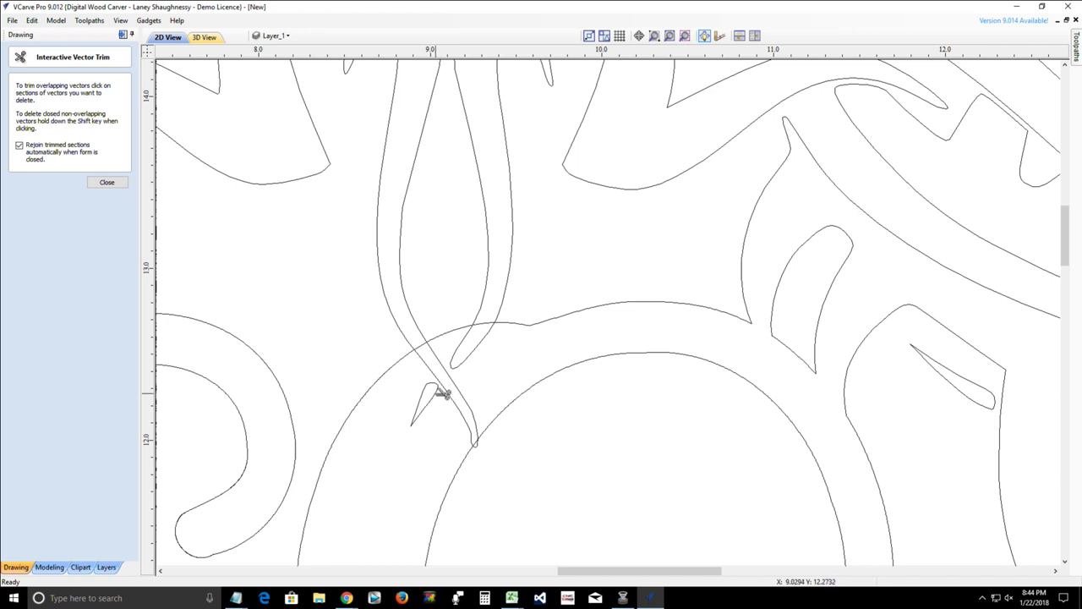
{"action": "scroll", "coordinate": [442, 392], "scroll_direction": "up", "scroll_amount": 1}
{"action": "scroll", "coordinate": [443, 391], "scroll_direction": "up", "scroll_amount": 1}
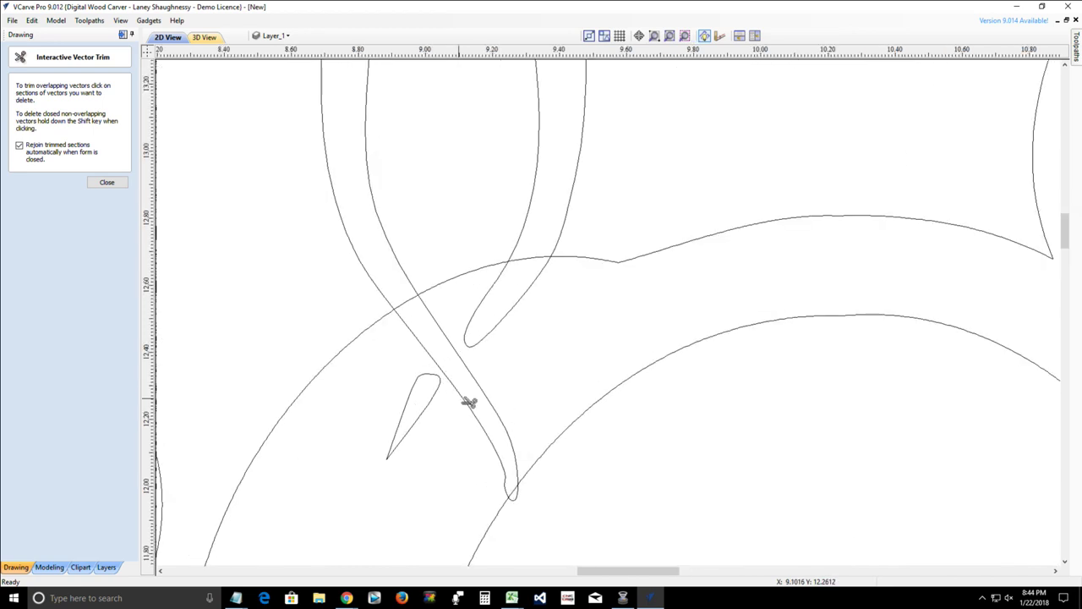
{"action": "scroll", "coordinate": [500, 466], "scroll_direction": "up", "scroll_amount": 2}
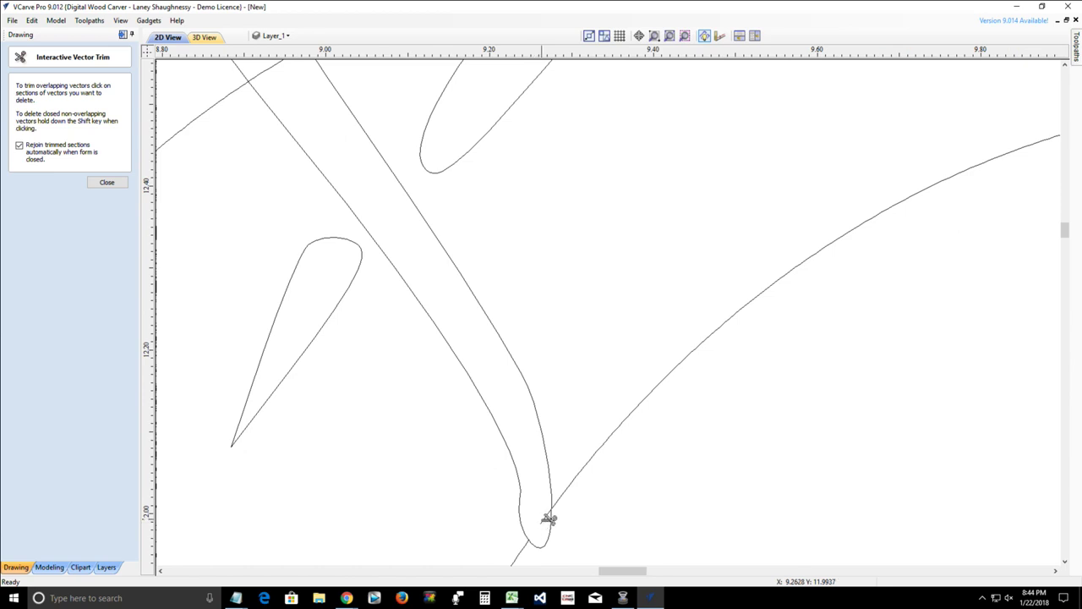
{"action": "left_click", "coordinate": [549, 516]}
{"action": "key", "text": "ctrl+z"}
{"action": "left_click", "coordinate": [545, 417]}
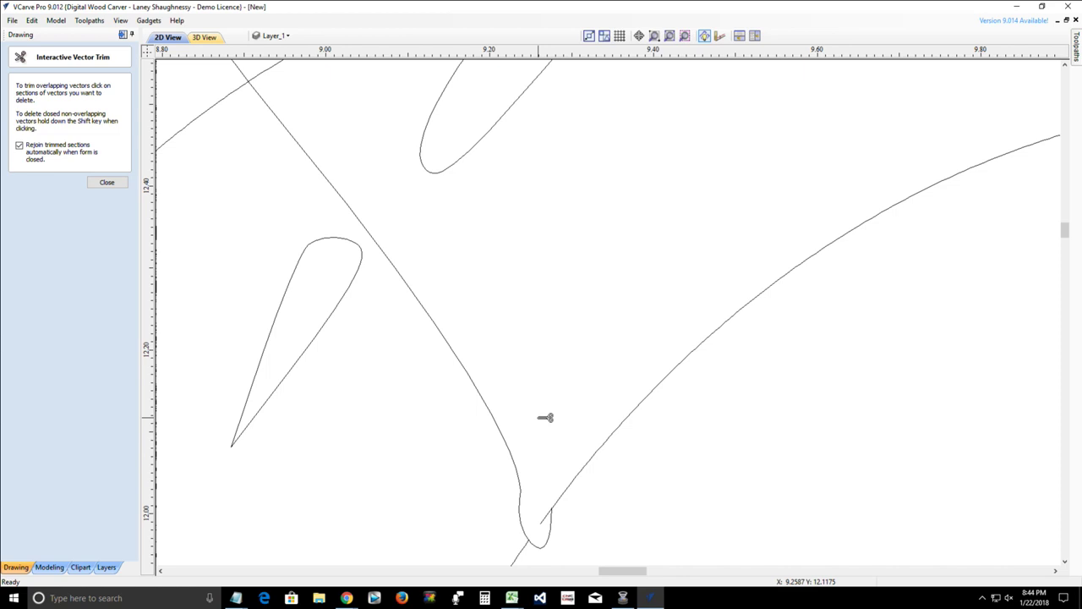
{"action": "left_click", "coordinate": [497, 427]}
- Trim the diagonal segment below the intersection and the arc sections beside the strand junctions
{"action": "scroll", "coordinate": [550, 537], "scroll_direction": "up", "scroll_amount": 10}
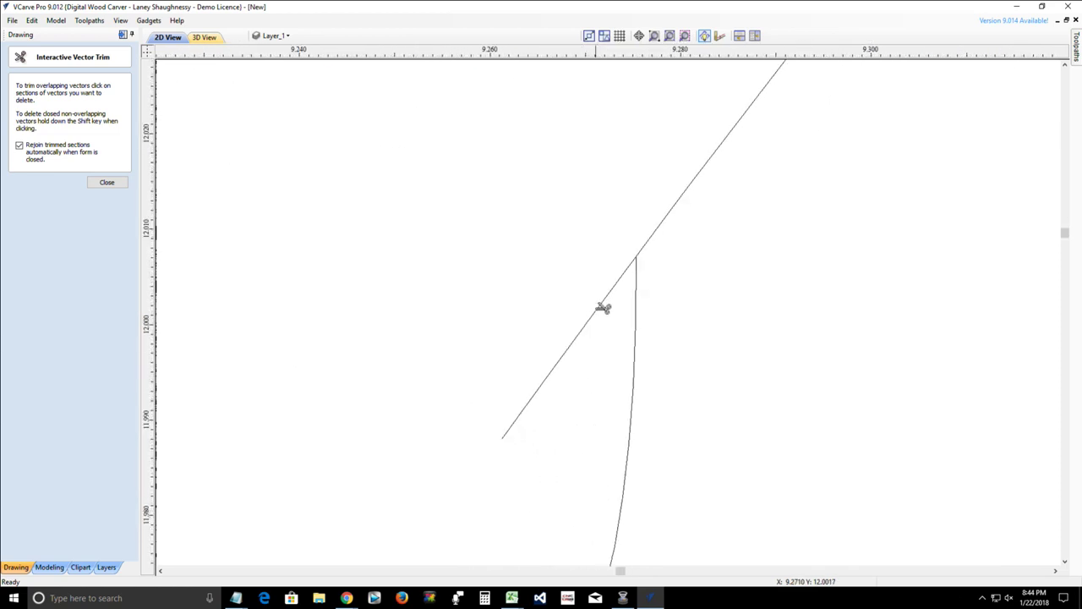
{"action": "left_click", "coordinate": [602, 305]}
{"action": "scroll", "coordinate": [601, 364], "scroll_direction": "down", "scroll_amount": 8}
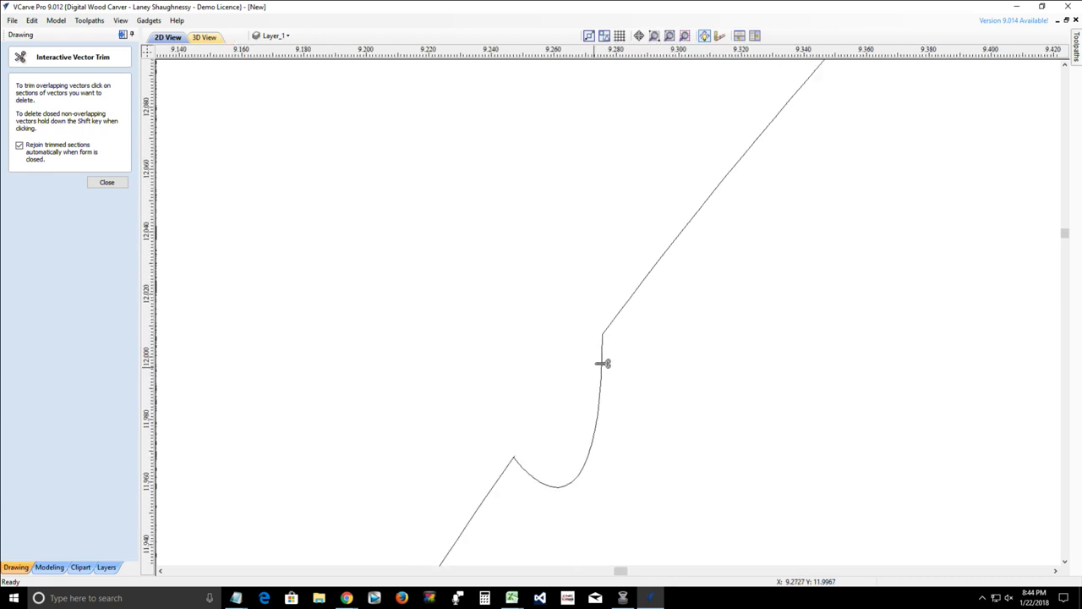
{"action": "scroll", "coordinate": [602, 363], "scroll_direction": "down", "scroll_amount": 10}
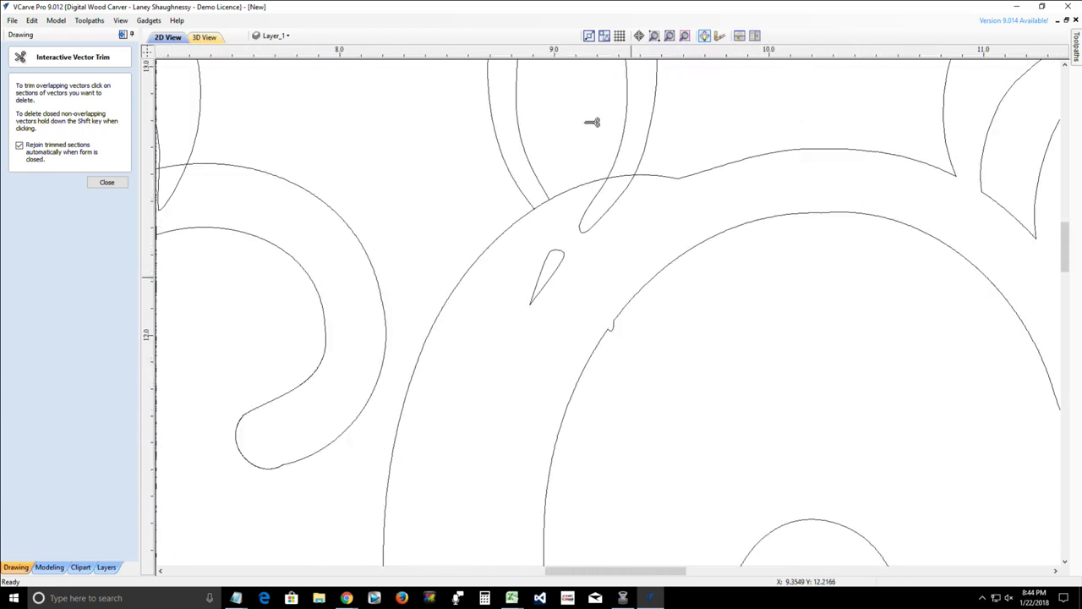
{"action": "scroll", "coordinate": [573, 218], "scroll_direction": "up", "scroll_amount": 4}
{"action": "scroll", "coordinate": [510, 241], "scroll_direction": "up", "scroll_amount": 5}
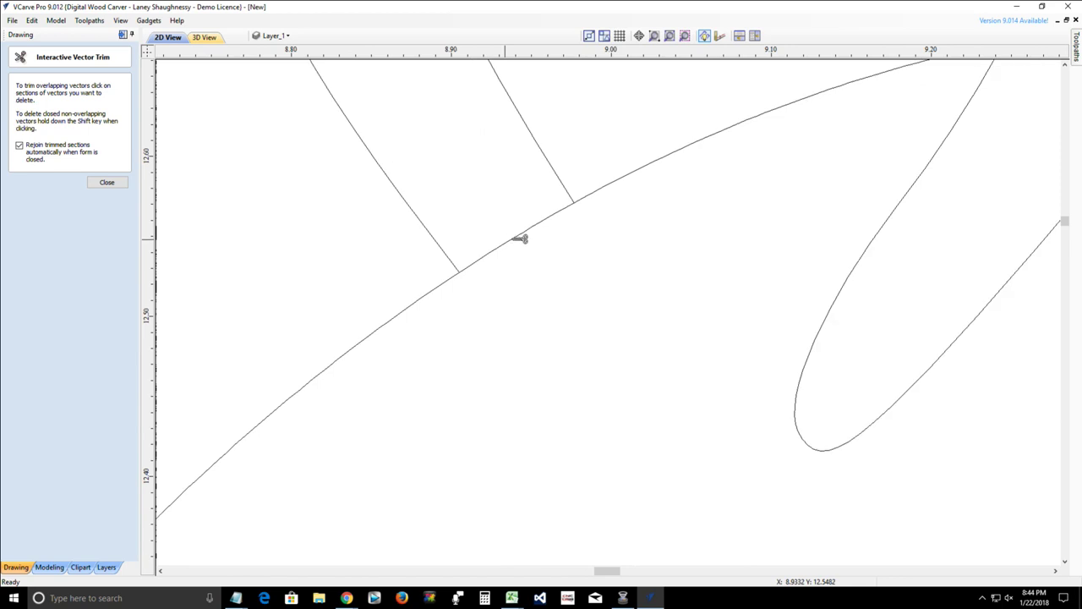
{"action": "left_click", "coordinate": [519, 240]}
{"action": "left_click", "coordinate": [500, 251]}
{"action": "scroll", "coordinate": [832, 320], "scroll_direction": "down", "scroll_amount": 3}
{"action": "scroll", "coordinate": [806, 316], "scroll_direction": "up", "scroll_amount": 2}
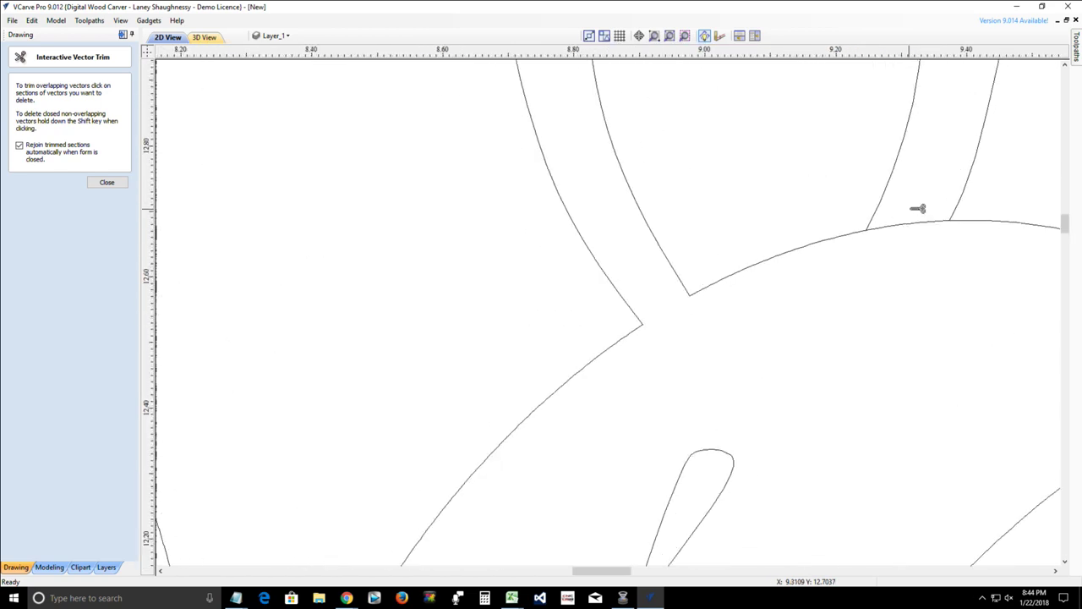
{"action": "scroll", "coordinate": [919, 222], "scroll_direction": "up", "scroll_amount": 1}
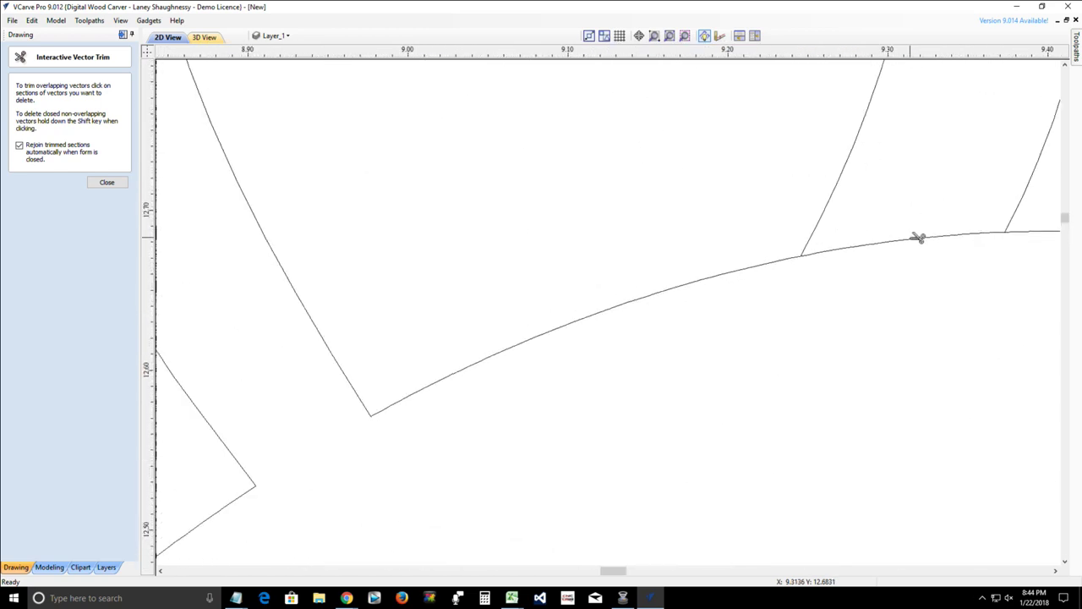
{"action": "left_click", "coordinate": [918, 237]}
{"action": "scroll", "coordinate": [792, 330], "scroll_direction": "down", "scroll_amount": 5}
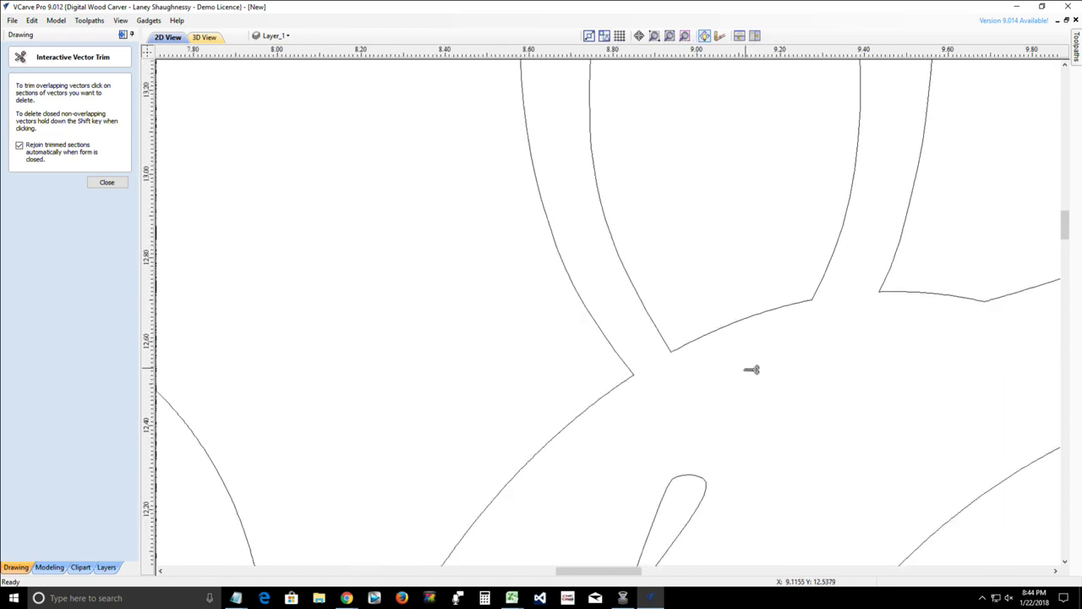
{"action": "scroll", "coordinate": [754, 375], "scroll_direction": "down", "scroll_amount": 3}
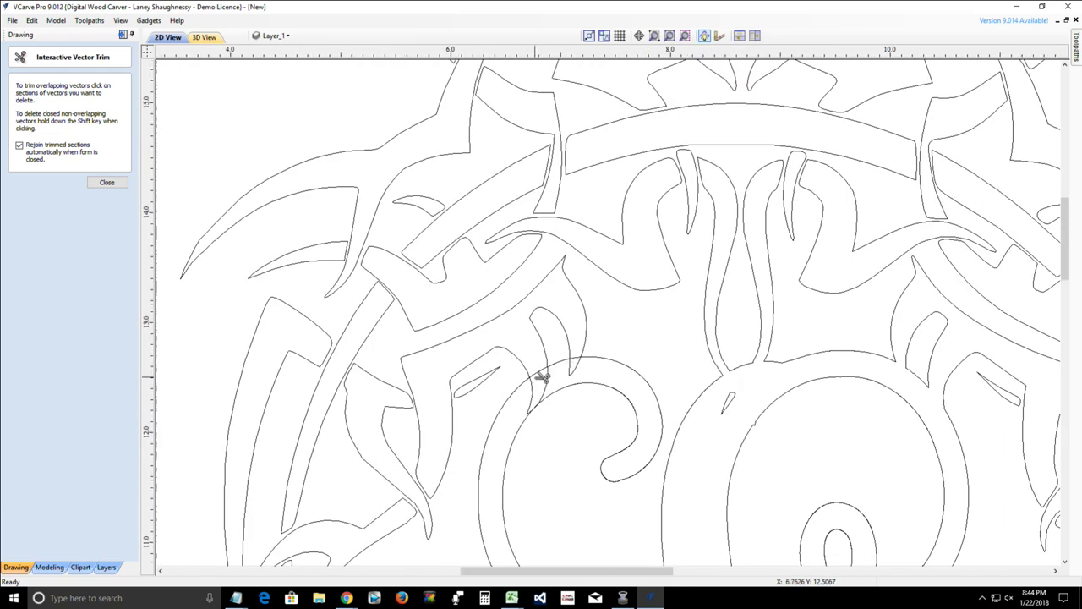
- Trim the curve-junction segment, two strand sections, the arc between them, and the V-shaped tip
{"action": "scroll", "coordinate": [541, 374], "scroll_direction": "up", "scroll_amount": 4}
{"action": "scroll", "coordinate": [561, 439], "scroll_direction": "up", "scroll_amount": 3}
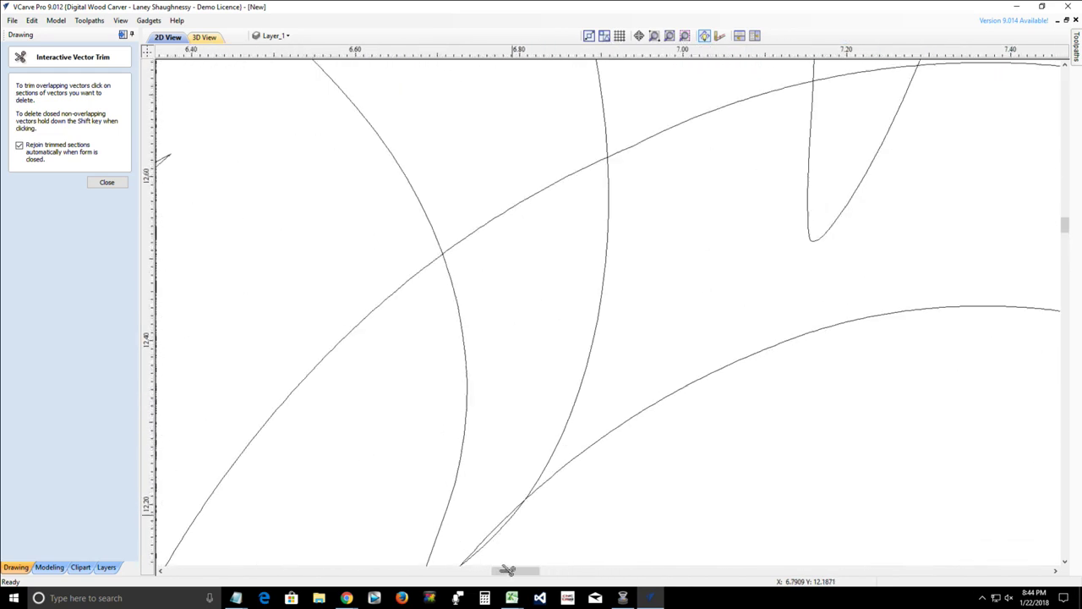
{"action": "left_click", "coordinate": [501, 526]}
{"action": "scroll", "coordinate": [499, 514], "scroll_direction": "down", "scroll_amount": 2}
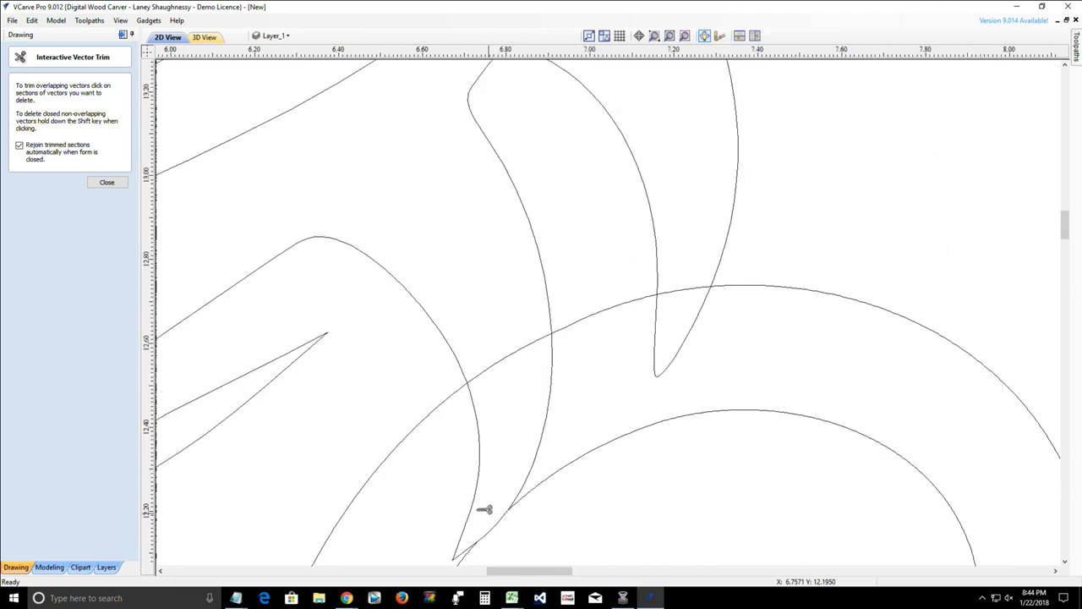
{"action": "left_click", "coordinate": [482, 458]}
{"action": "left_click", "coordinate": [549, 422]}
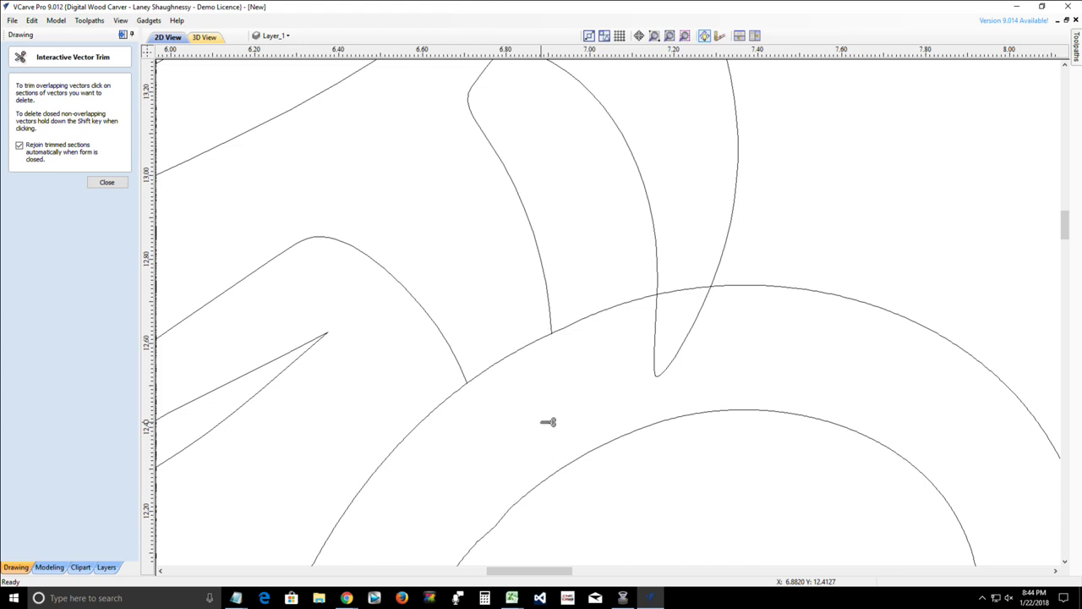
{"action": "left_click", "coordinate": [515, 357]}
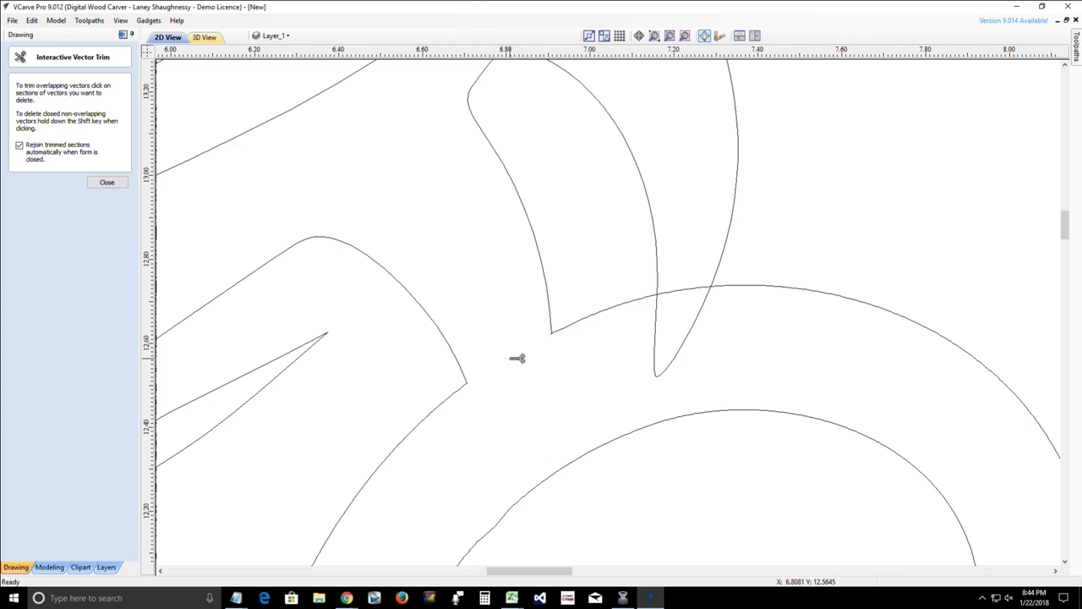
{"action": "left_click", "coordinate": [663, 348]}
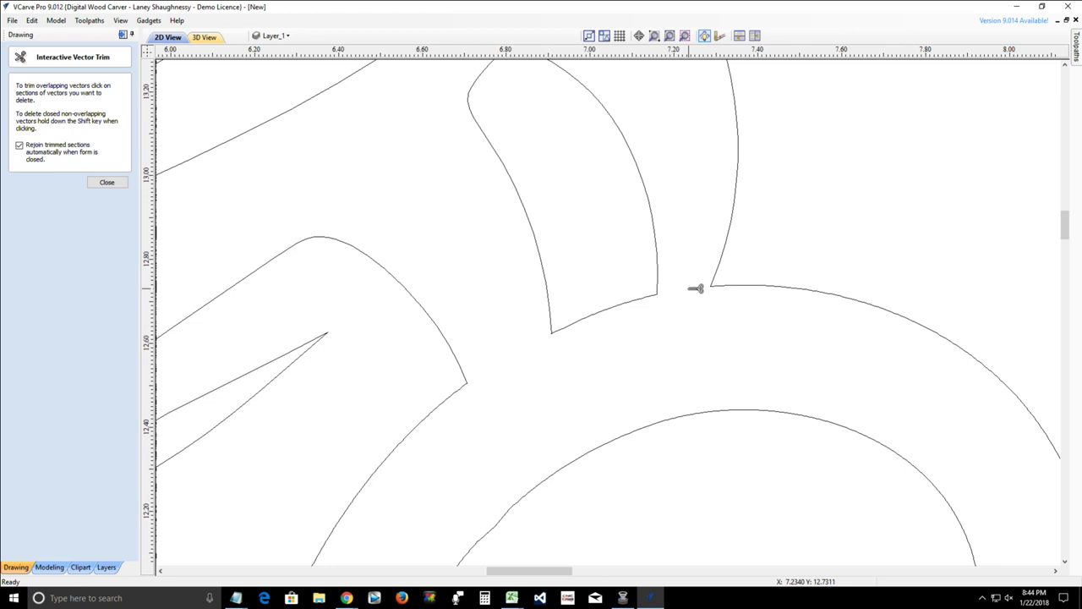
{"action": "scroll", "coordinate": [667, 334], "scroll_direction": "down", "scroll_amount": 6}
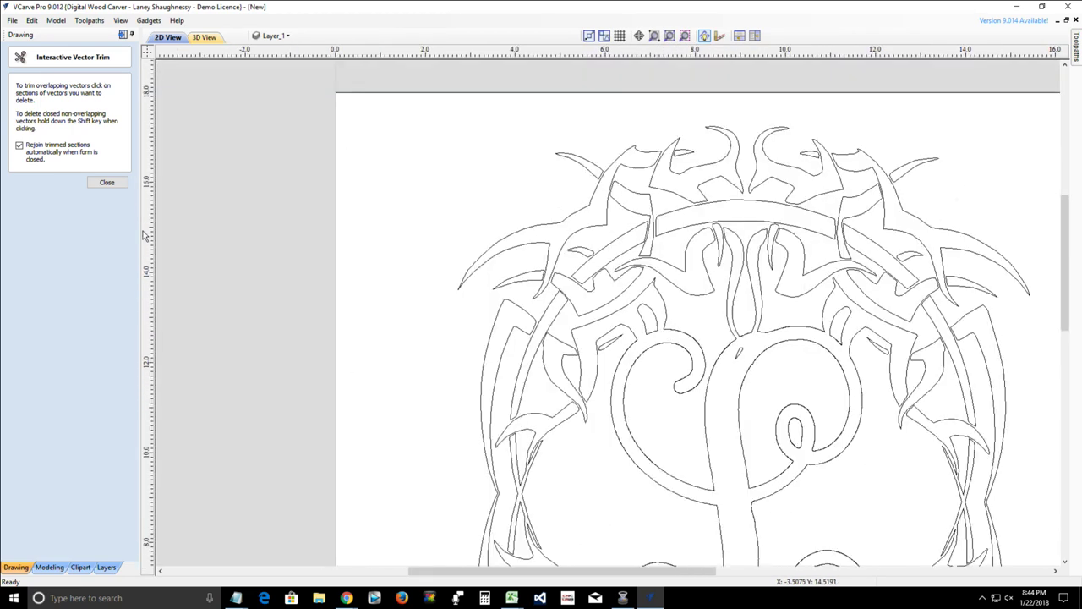
- Close the vector trim tool, delete the small stray vector near the L's top, and review the design
{"action": "left_click", "coordinate": [104, 182]}
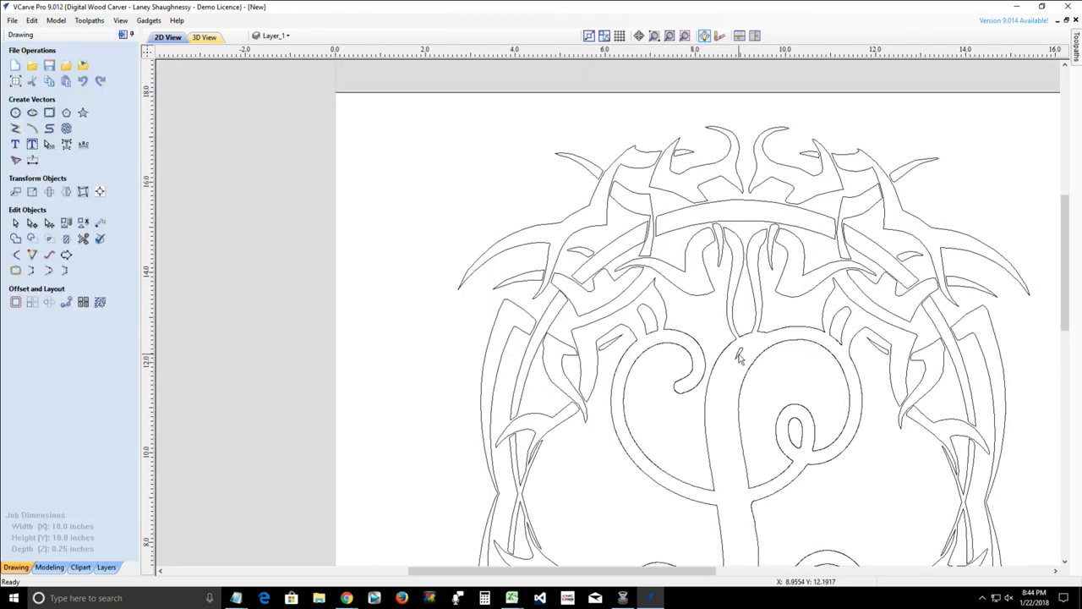
{"action": "left_click", "coordinate": [738, 356]}
{"action": "key", "text": "Delete"}
{"action": "scroll", "coordinate": [662, 241], "scroll_direction": "down", "scroll_amount": 2}
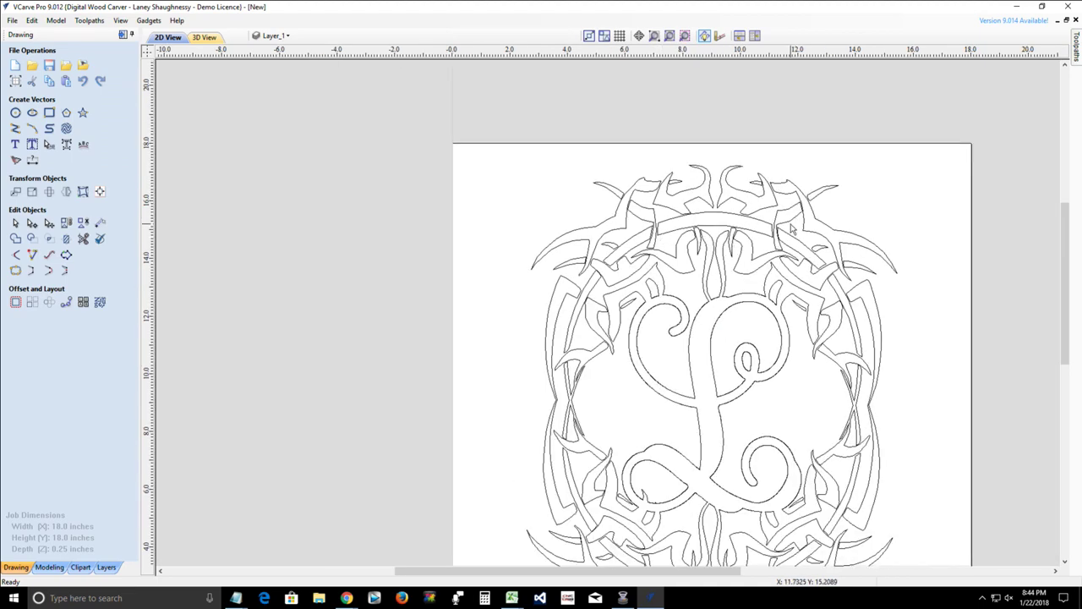
{"action": "scroll", "coordinate": [791, 226], "scroll_direction": "up", "scroll_amount": 5}
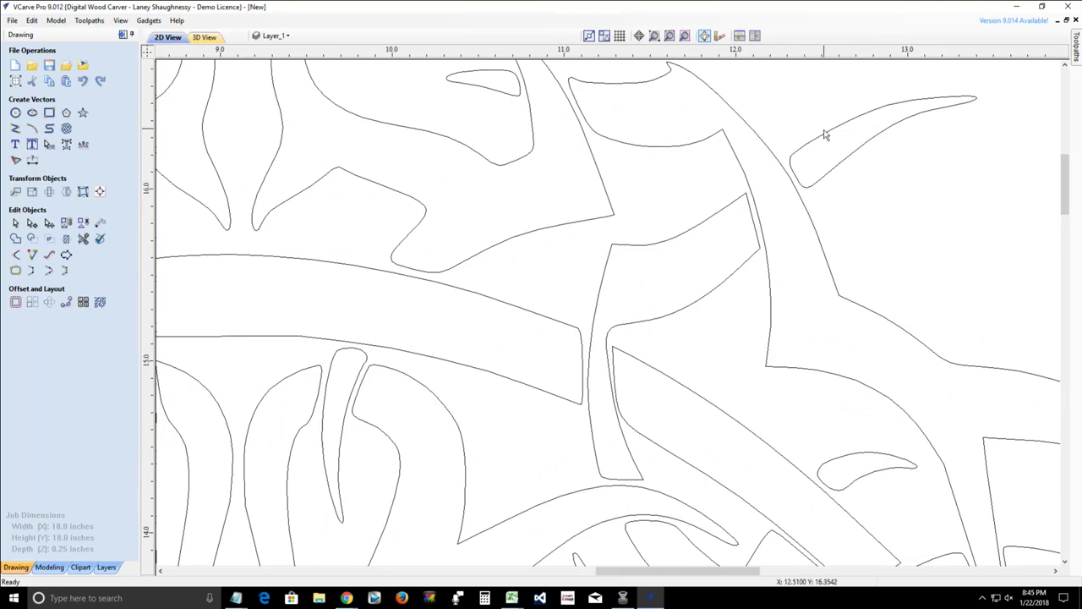
{"action": "scroll", "coordinate": [792, 345], "scroll_direction": "down", "scroll_amount": 4}
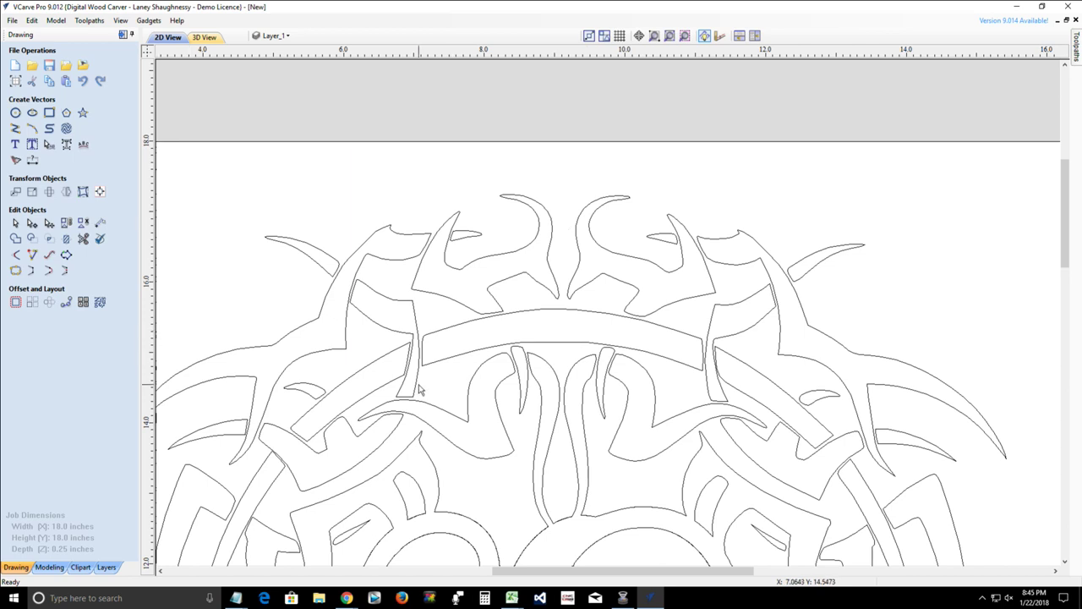
- Draw two connecting lines from the strip corners to the arc band's left end
{"action": "scroll", "coordinate": [457, 330], "scroll_direction": "up", "scroll_amount": 2}
{"action": "scroll", "coordinate": [329, 345], "scroll_direction": "up", "scroll_amount": 2}
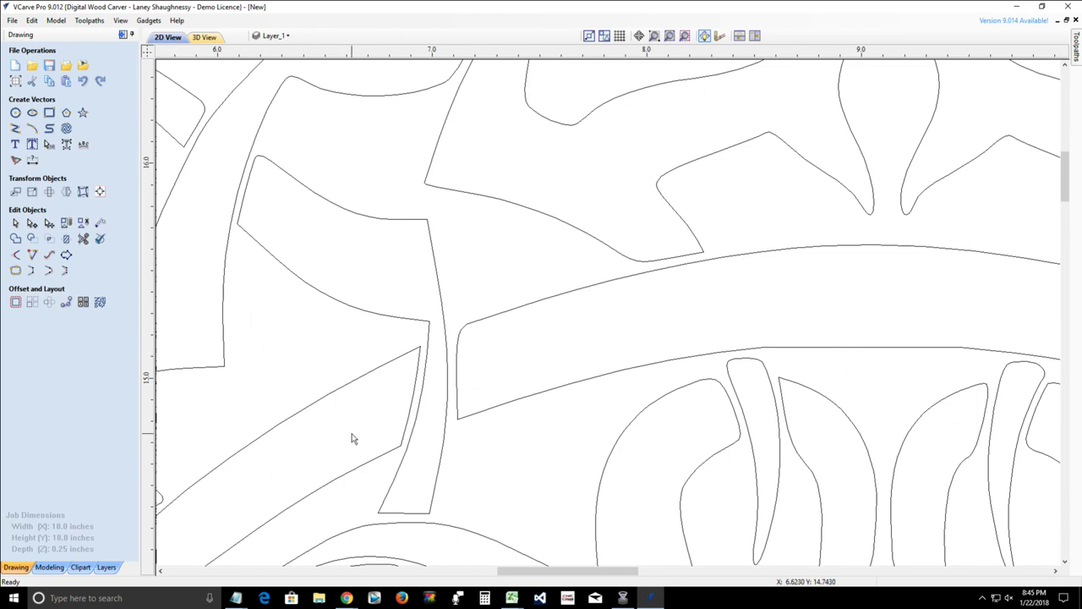
{"action": "left_click", "coordinate": [16, 129]}
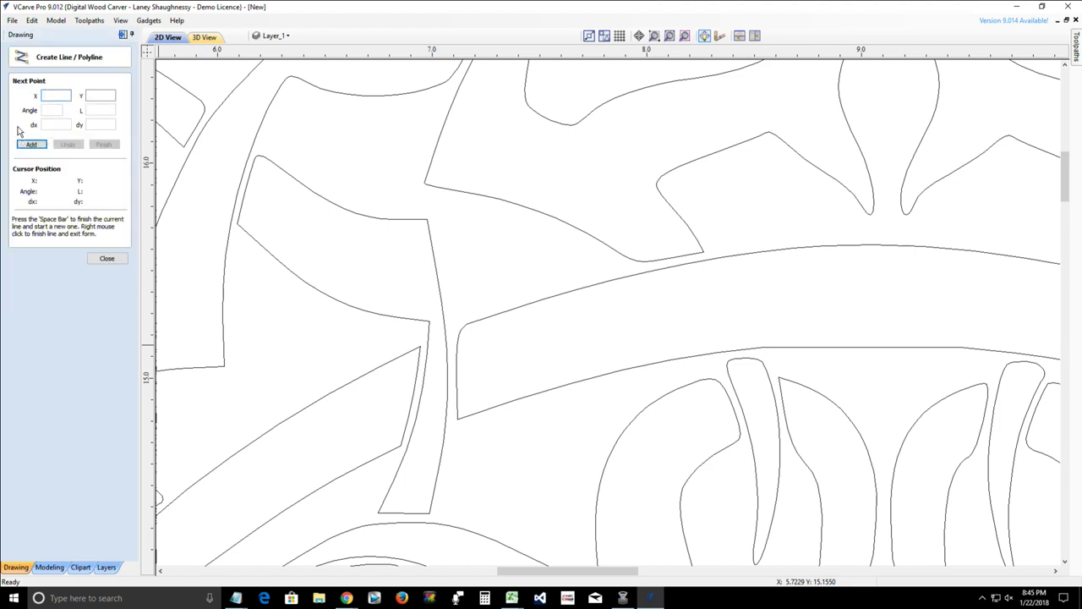
{"action": "left_click", "coordinate": [402, 444]}
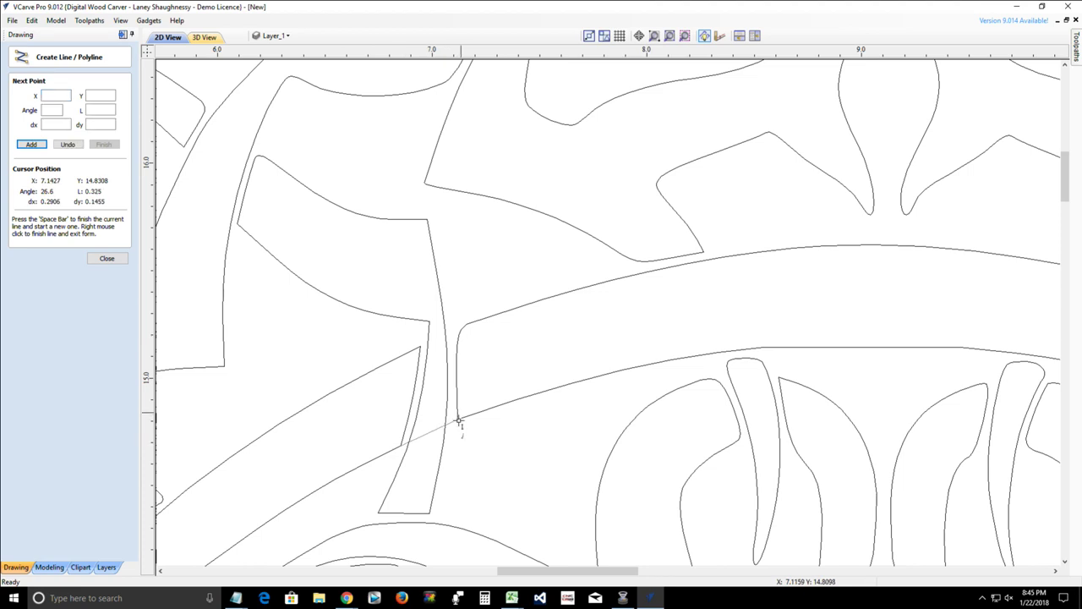
{"action": "left_click", "coordinate": [458, 420]}
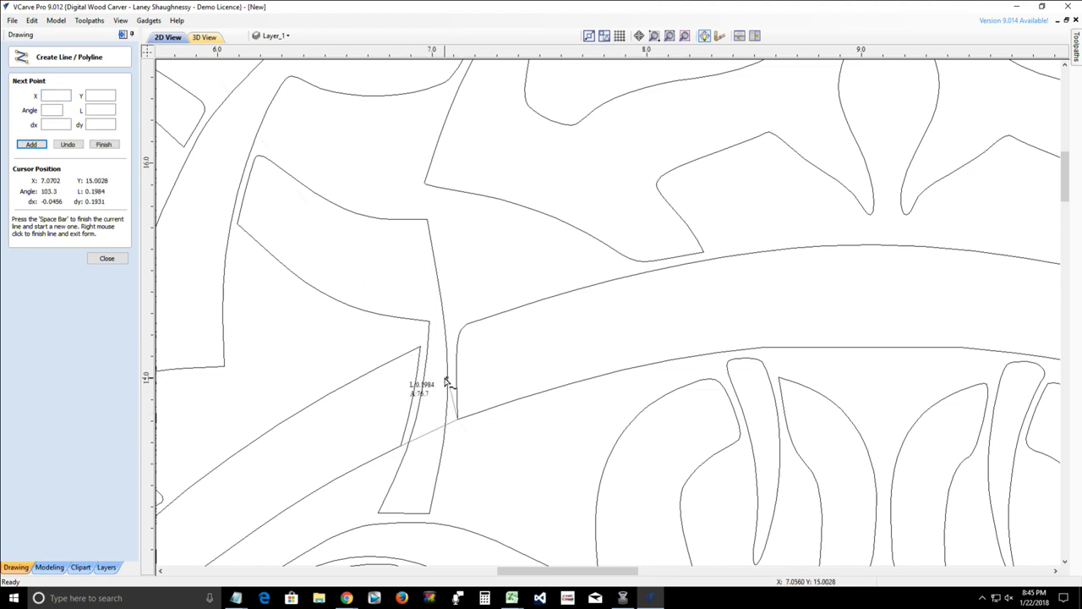
{"action": "key", "text": "Escape"}
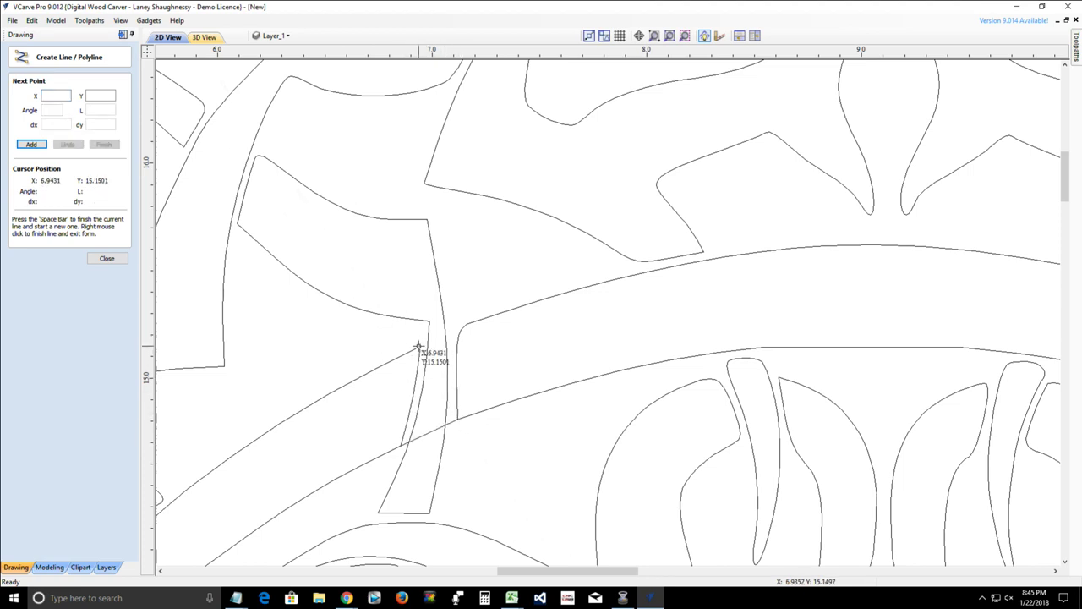
{"action": "left_click", "coordinate": [420, 347]}
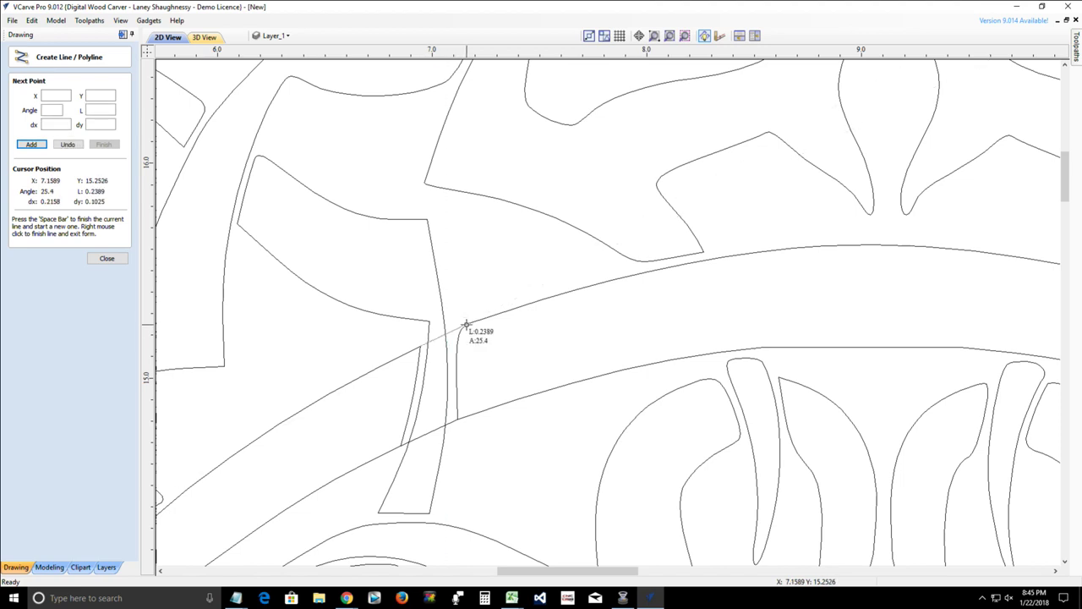
{"action": "left_click", "coordinate": [466, 323]}
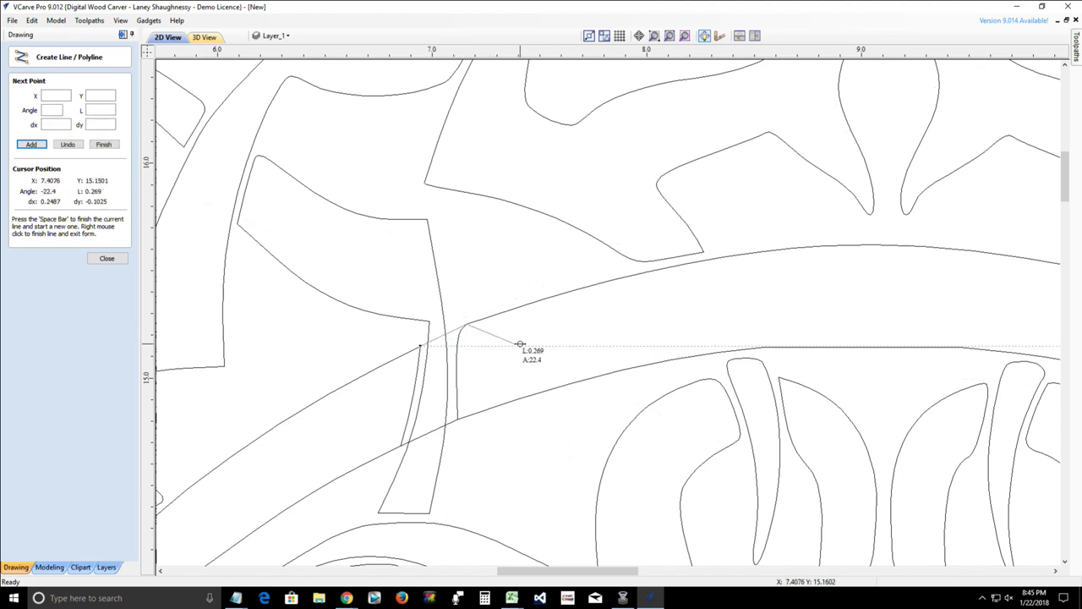
{"action": "key", "text": "space"}
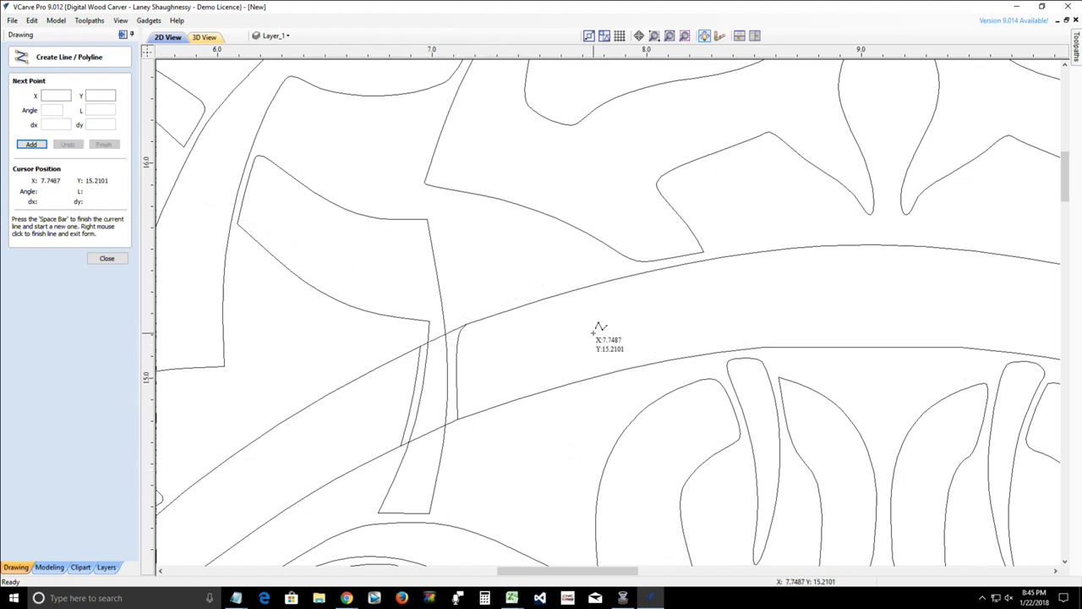
{"action": "left_click", "coordinate": [102, 259]}
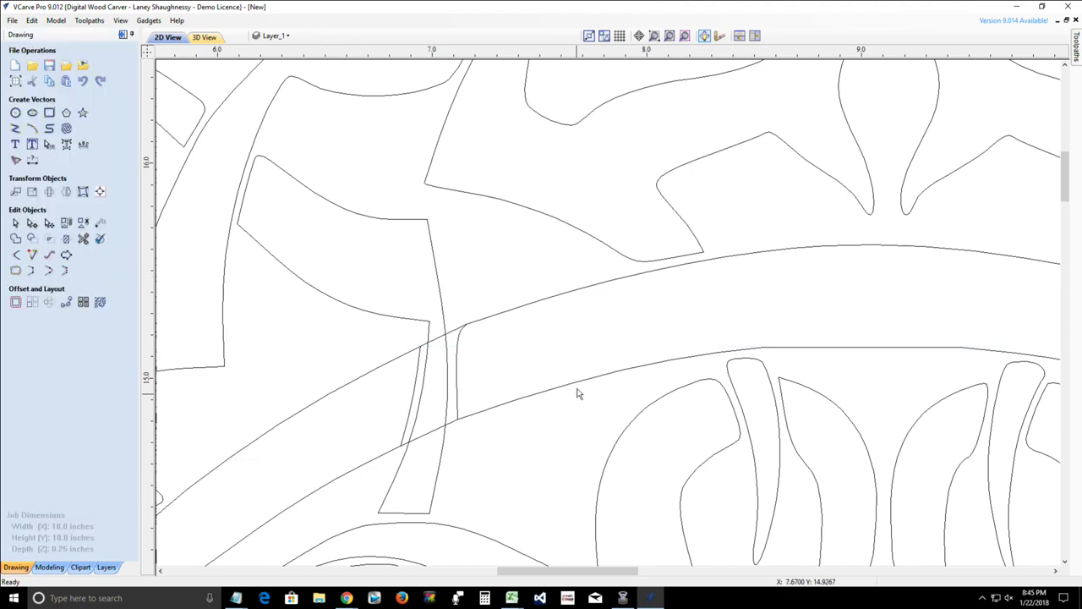
- Trim the overlapping band curves and strip edges so the band and strip outlines merge
{"action": "left_click", "coordinate": [83, 239]}
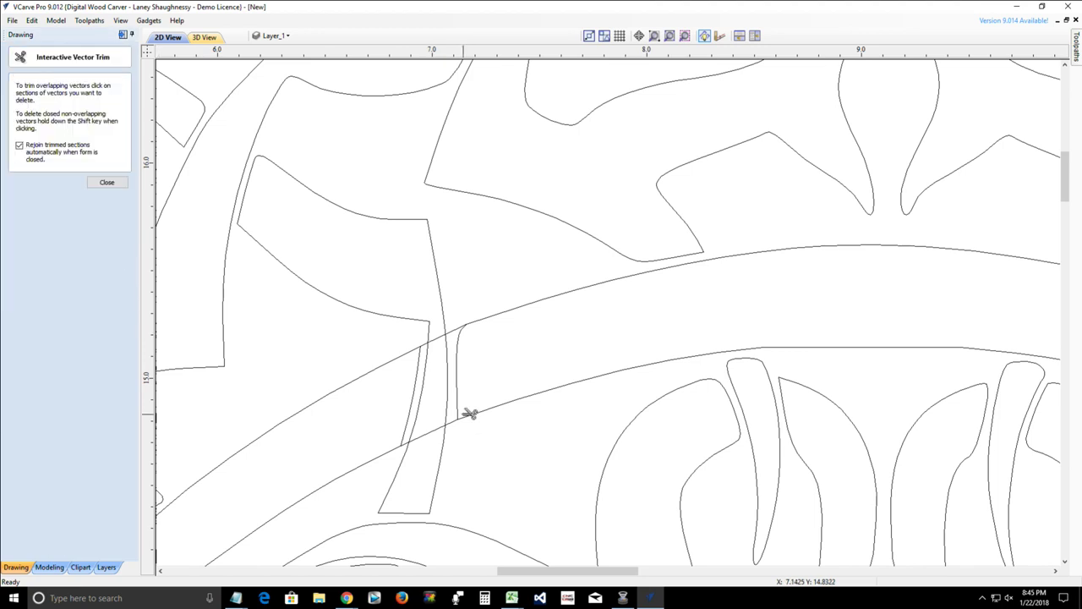
{"action": "left_click", "coordinate": [427, 385]}
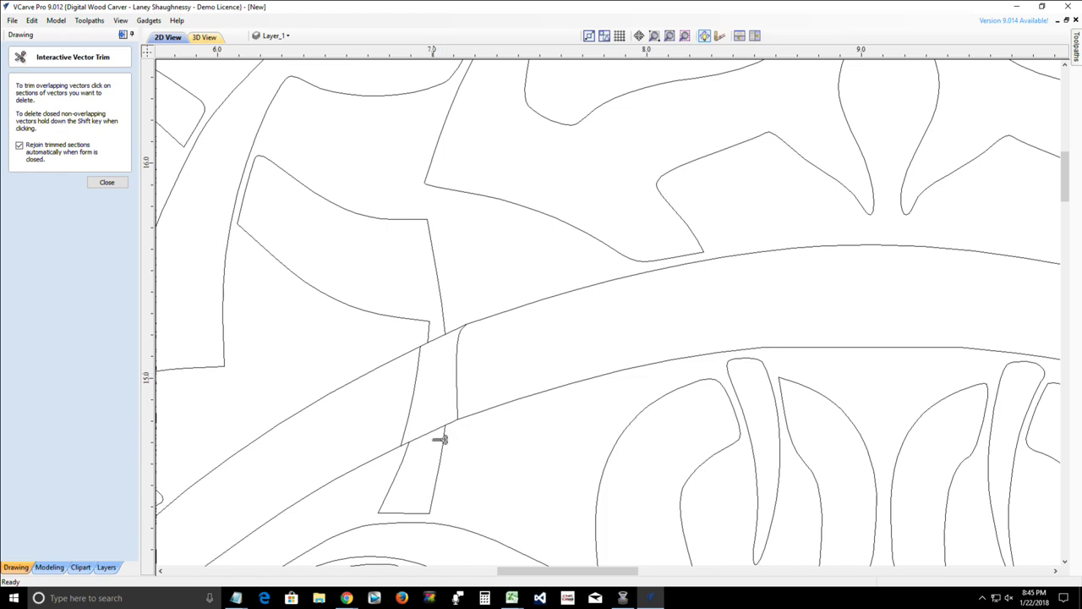
{"action": "left_click", "coordinate": [437, 428]}
{"action": "left_click", "coordinate": [443, 335]}
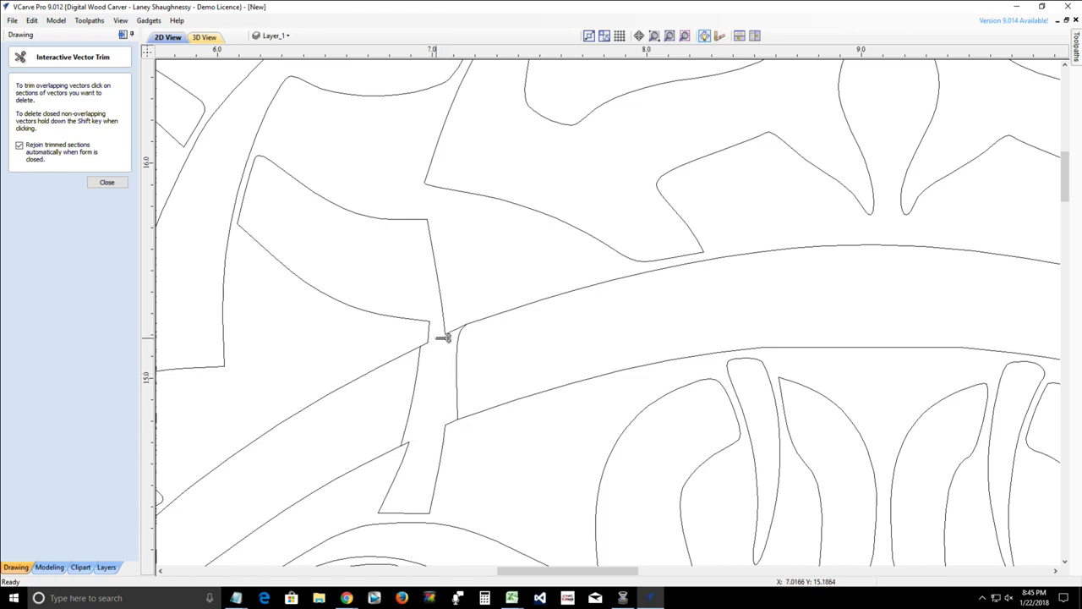
{"action": "left_click", "coordinate": [412, 399]}
{"action": "left_click", "coordinate": [457, 380]}
{"action": "scroll", "coordinate": [452, 393], "scroll_direction": "down", "scroll_amount": 3}
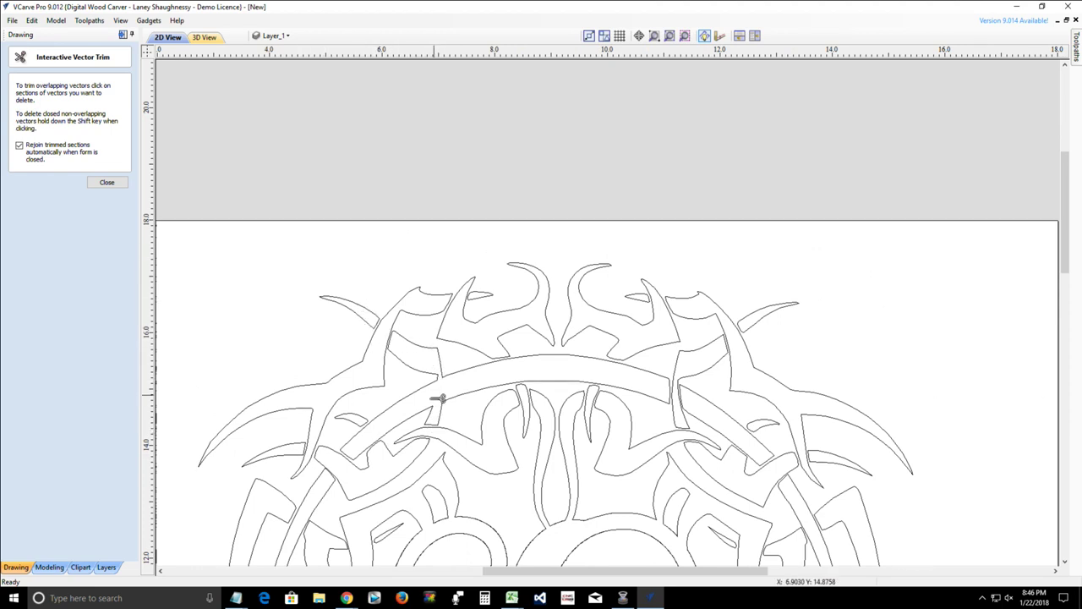
- Draw upper and lower connecting lines across the strip at the band's right end
{"action": "scroll", "coordinate": [690, 387], "scroll_direction": "up", "scroll_amount": 5}
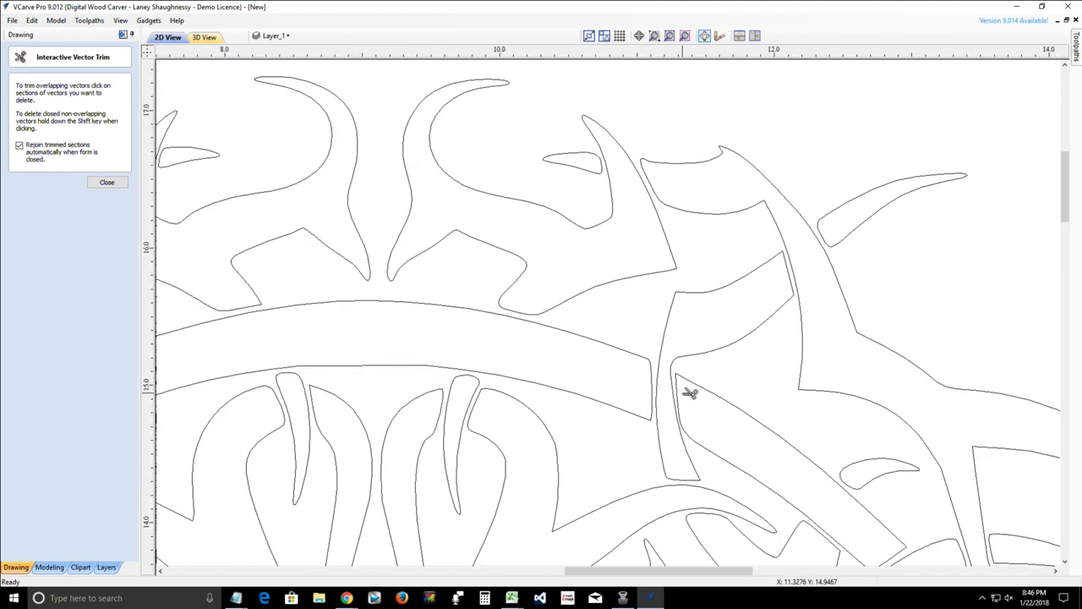
{"action": "left_click", "coordinate": [103, 184]}
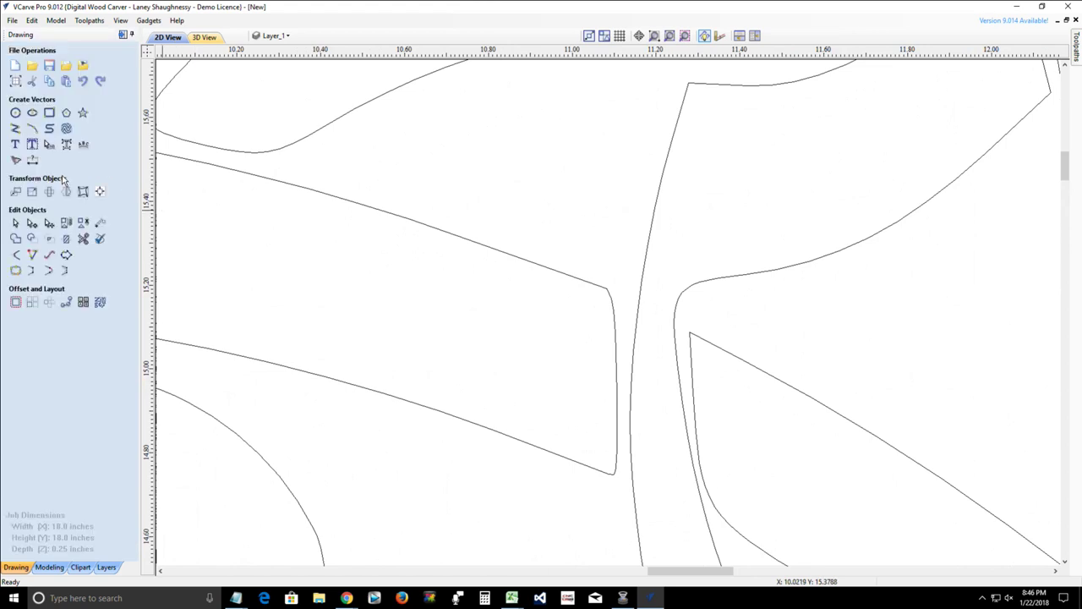
{"action": "left_click", "coordinate": [15, 128]}
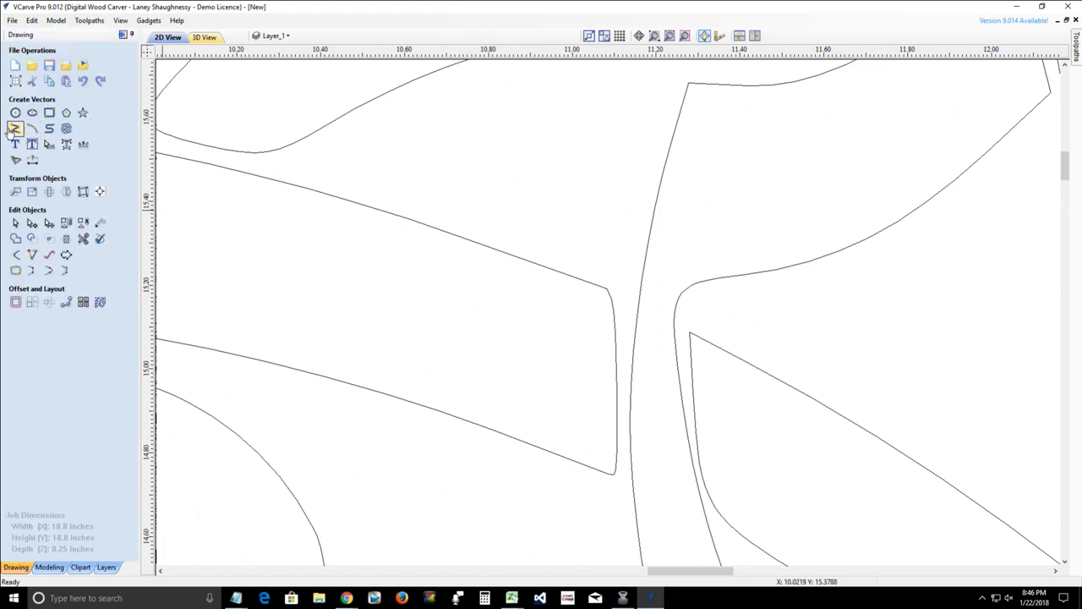
{"action": "left_click", "coordinate": [607, 288]}
{"action": "left_click", "coordinate": [689, 333]}
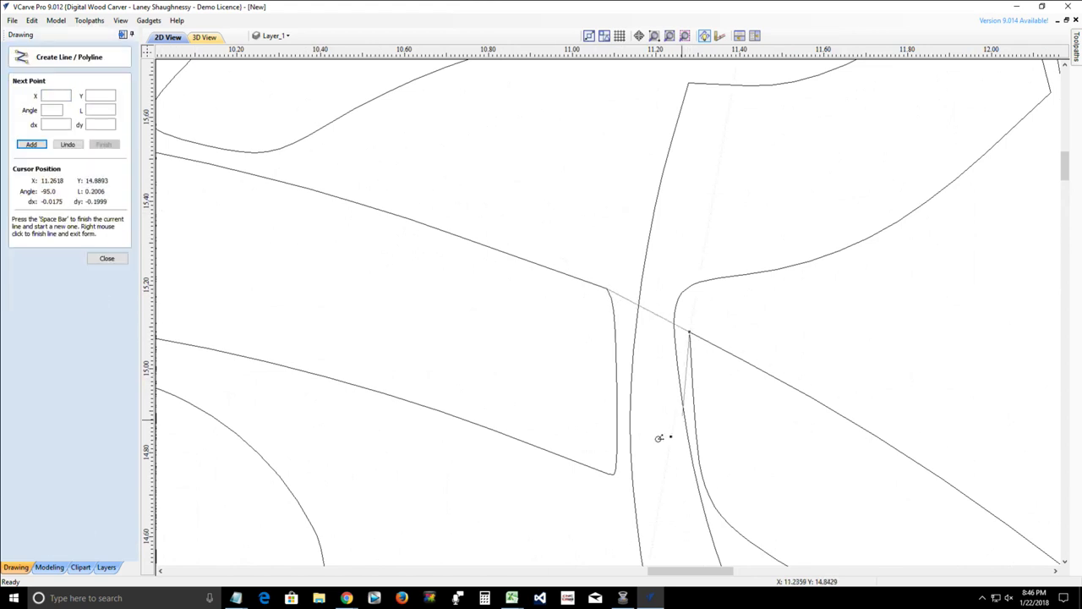
{"action": "key", "text": "space"}
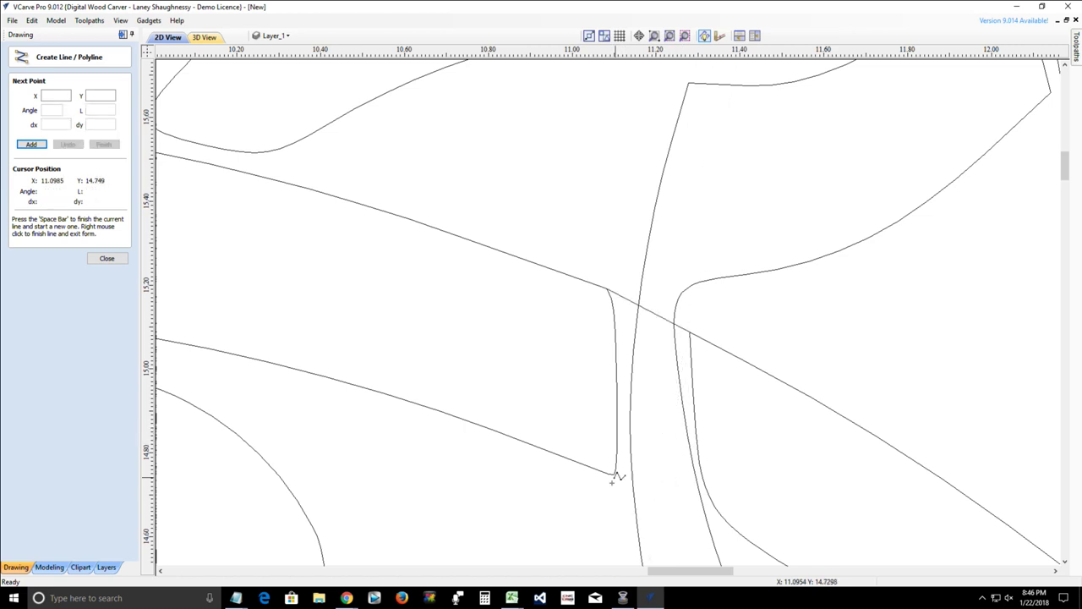
{"action": "left_click", "coordinate": [612, 476]}
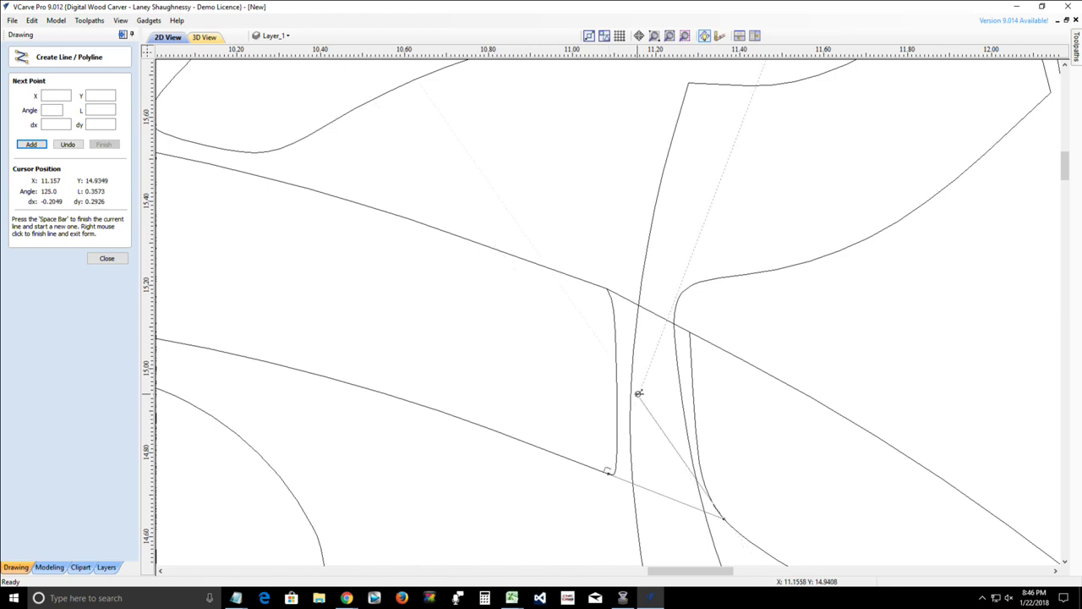
{"action": "key", "text": "space"}
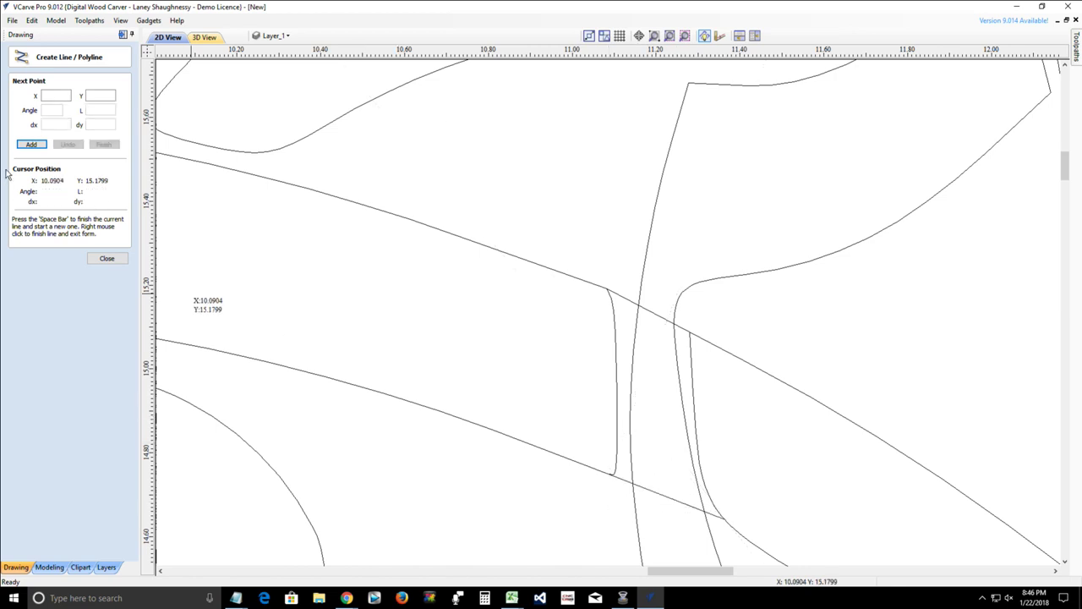
{"action": "left_click", "coordinate": [112, 258]}
- Trim the diagonal and curve segments left inside the right-end junction
{"action": "left_click", "coordinate": [82, 239]}
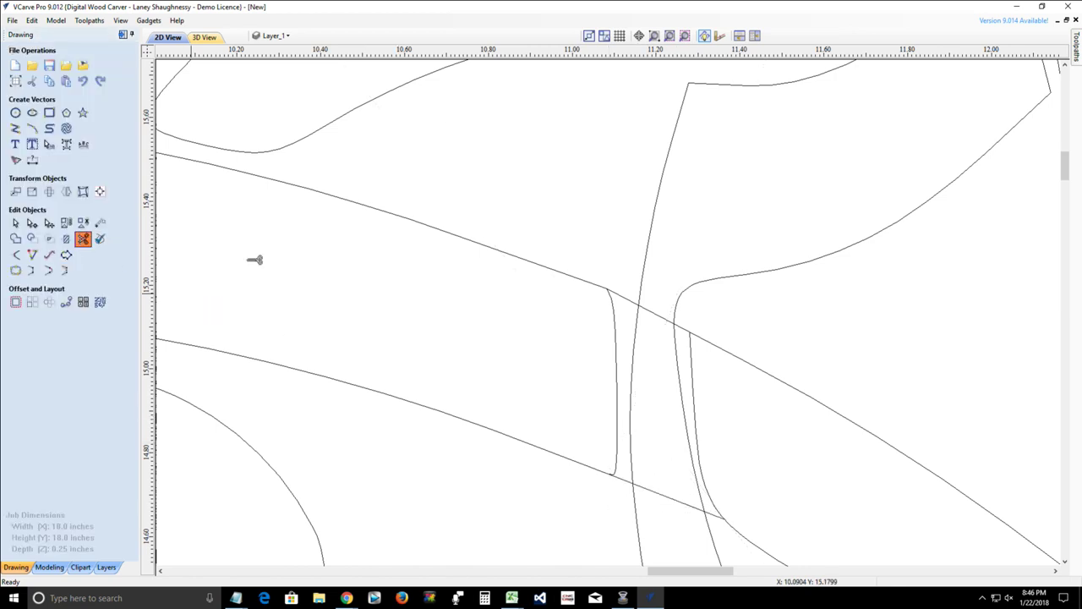
{"action": "left_click", "coordinate": [678, 502]}
{"action": "left_click", "coordinate": [635, 422]}
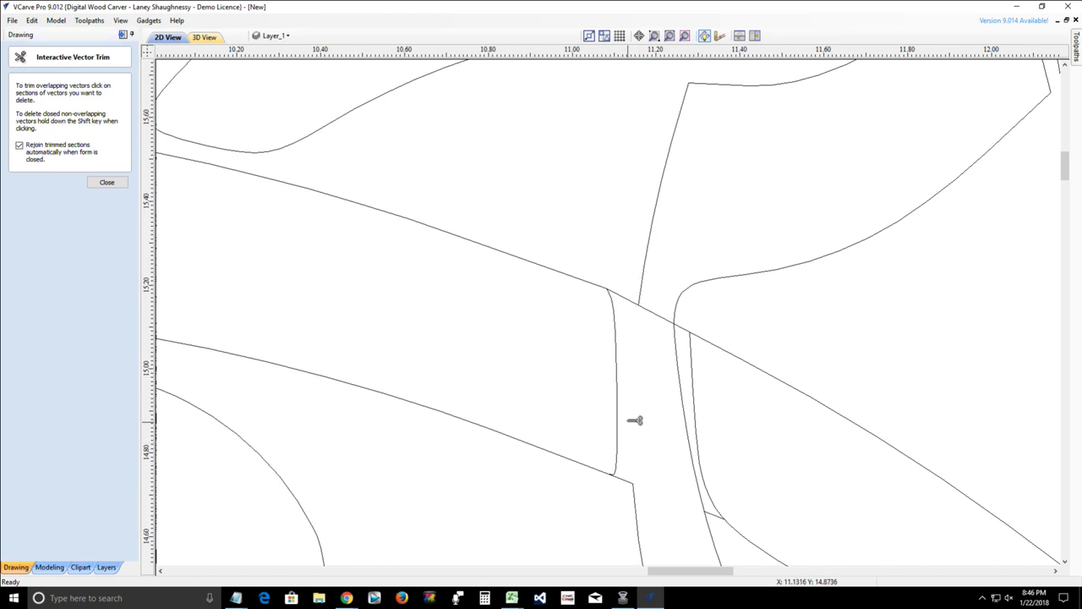
{"action": "left_click", "coordinate": [626, 408]}
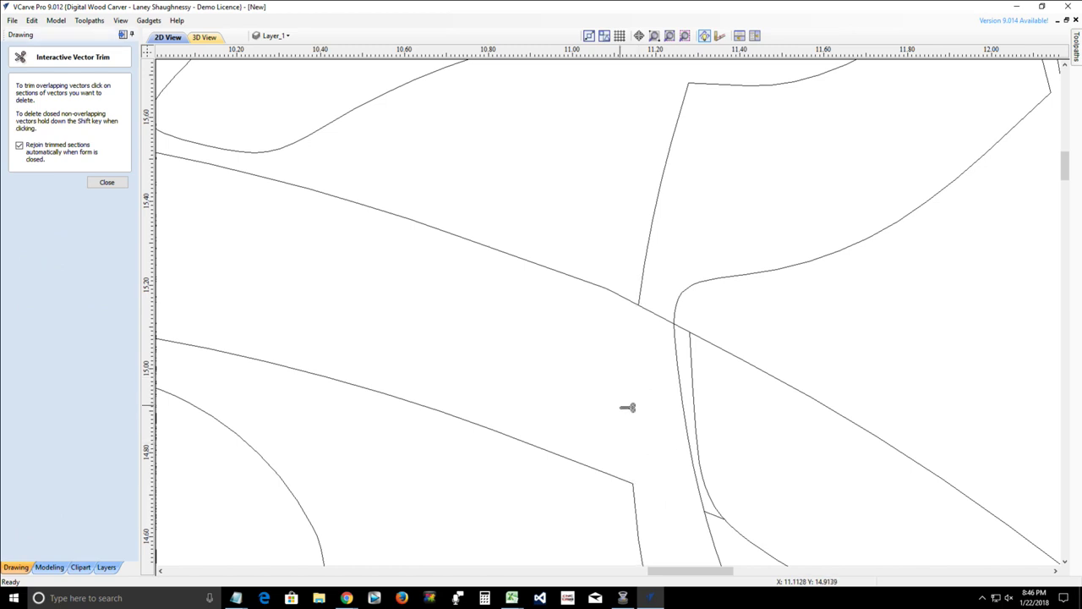
{"action": "left_click", "coordinate": [696, 436]}
{"action": "left_click", "coordinate": [677, 380]}
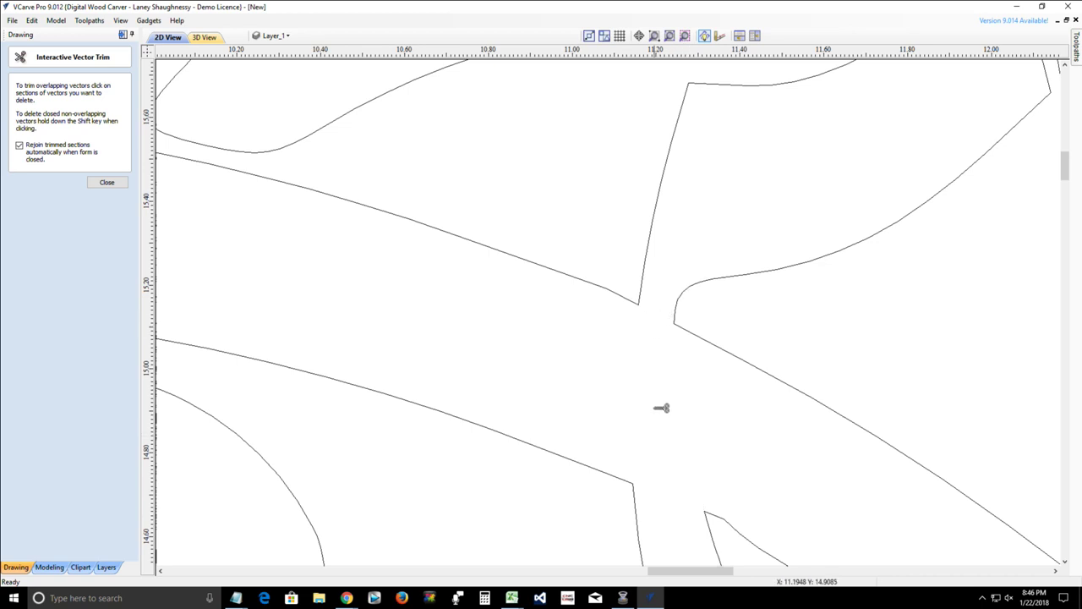
{"action": "scroll", "coordinate": [661, 407], "scroll_direction": "down", "scroll_amount": 5}
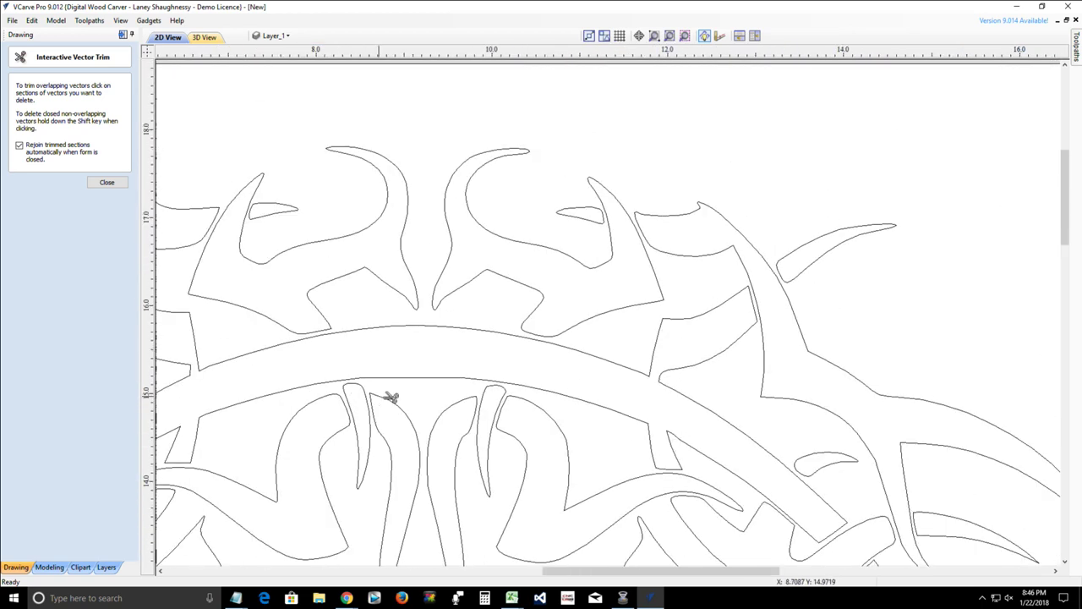
{"action": "scroll", "coordinate": [391, 397], "scroll_direction": "down", "scroll_amount": 1}
{"action": "scroll", "coordinate": [547, 374], "scroll_direction": "up", "scroll_amount": 2}
{"action": "scroll", "coordinate": [651, 296], "scroll_direction": "up", "scroll_amount": 1}
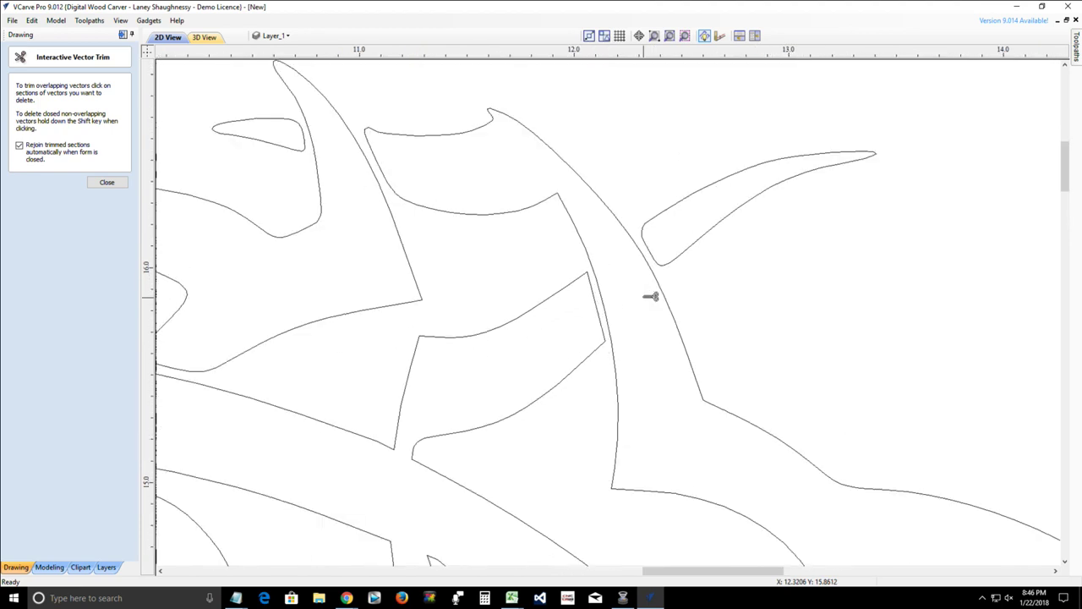
{"action": "scroll", "coordinate": [651, 296], "scroll_direction": "up", "scroll_amount": 1}
- Draw connecting lines from the horn tip and shape corner to the curved spike
{"action": "left_click", "coordinate": [110, 188]}
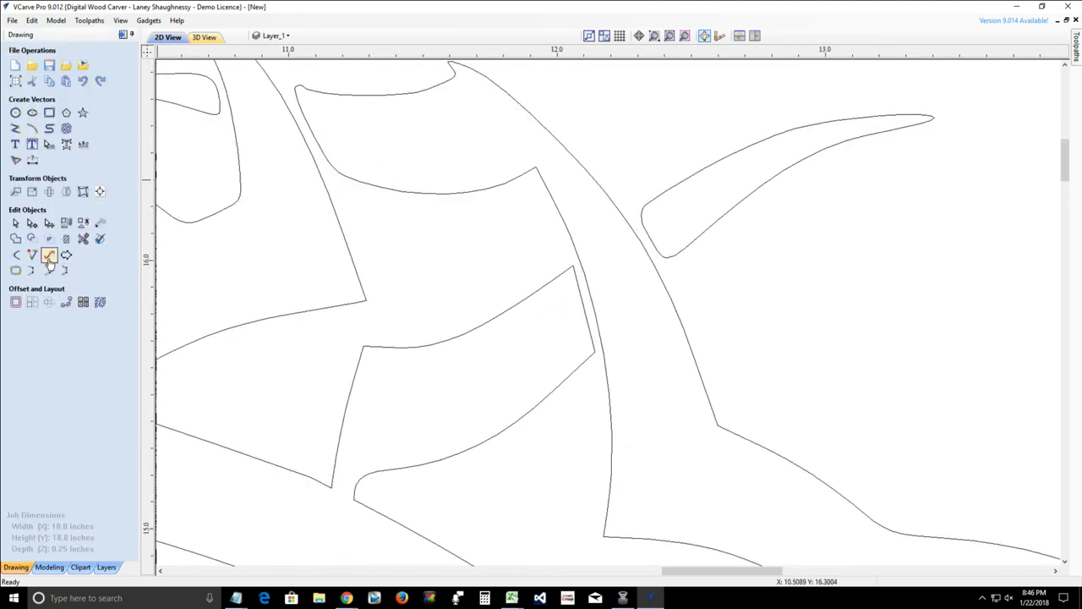
{"action": "left_click", "coordinate": [16, 129]}
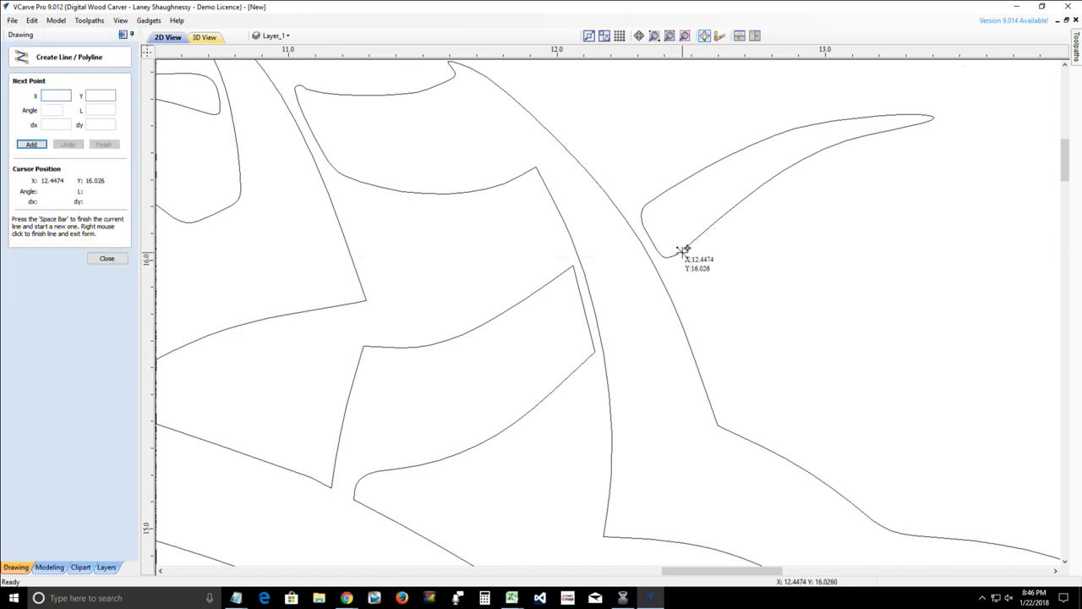
{"action": "left_click", "coordinate": [677, 253]}
{"action": "left_click", "coordinate": [597, 358]}
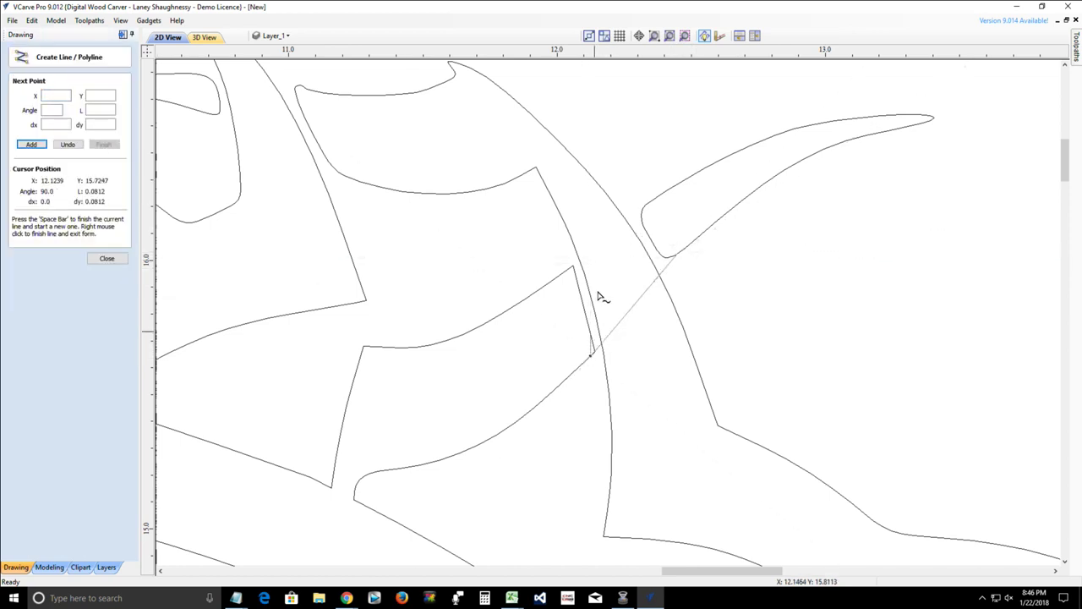
{"action": "key", "text": "space"}
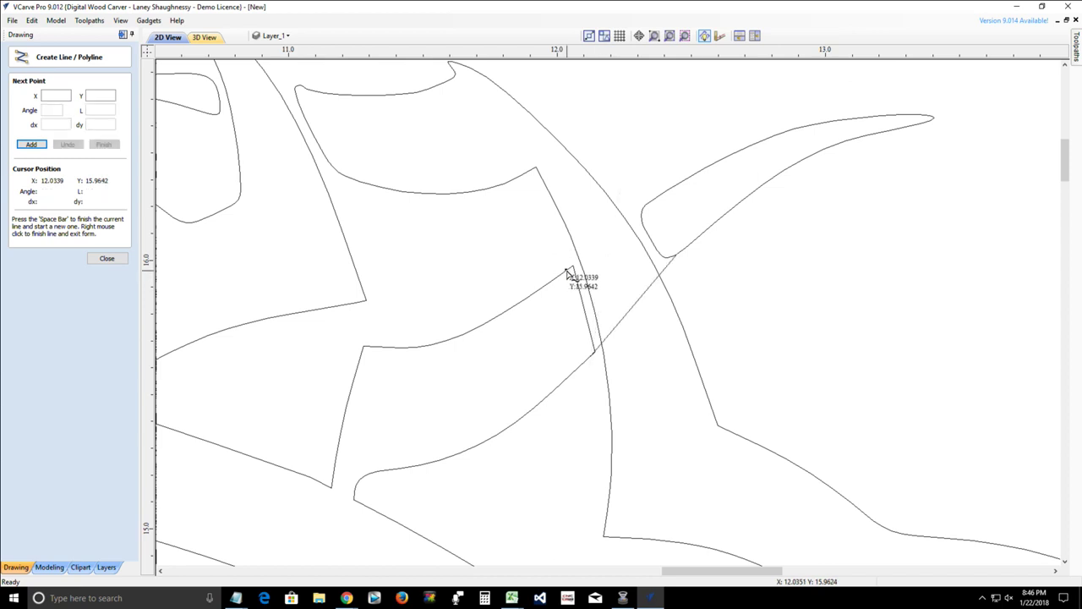
{"action": "left_click", "coordinate": [569, 269]}
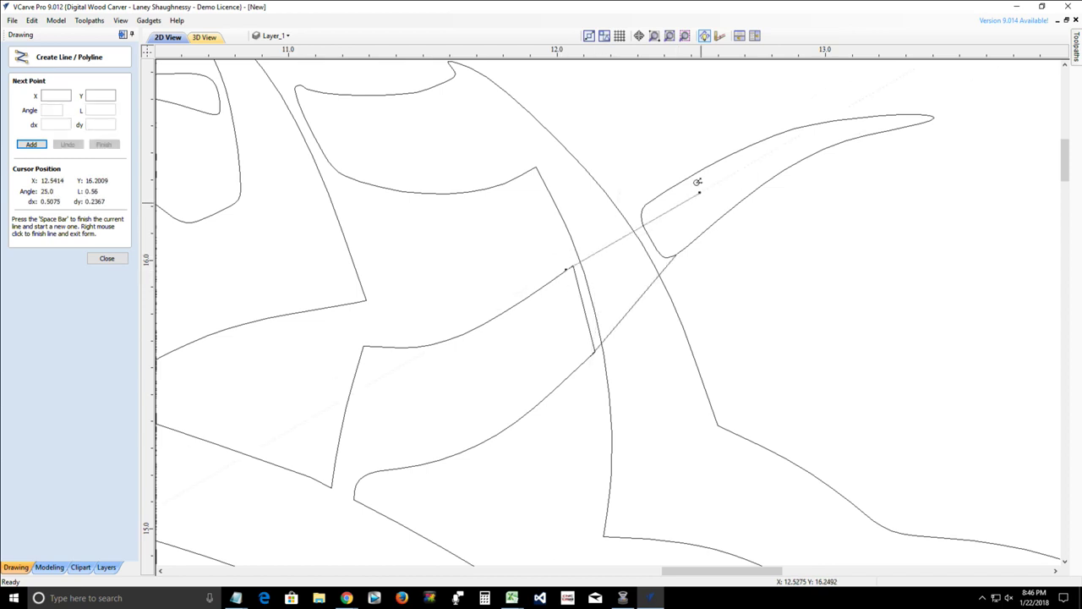
{"action": "left_click", "coordinate": [649, 200]}
{"action": "key", "text": "space"}
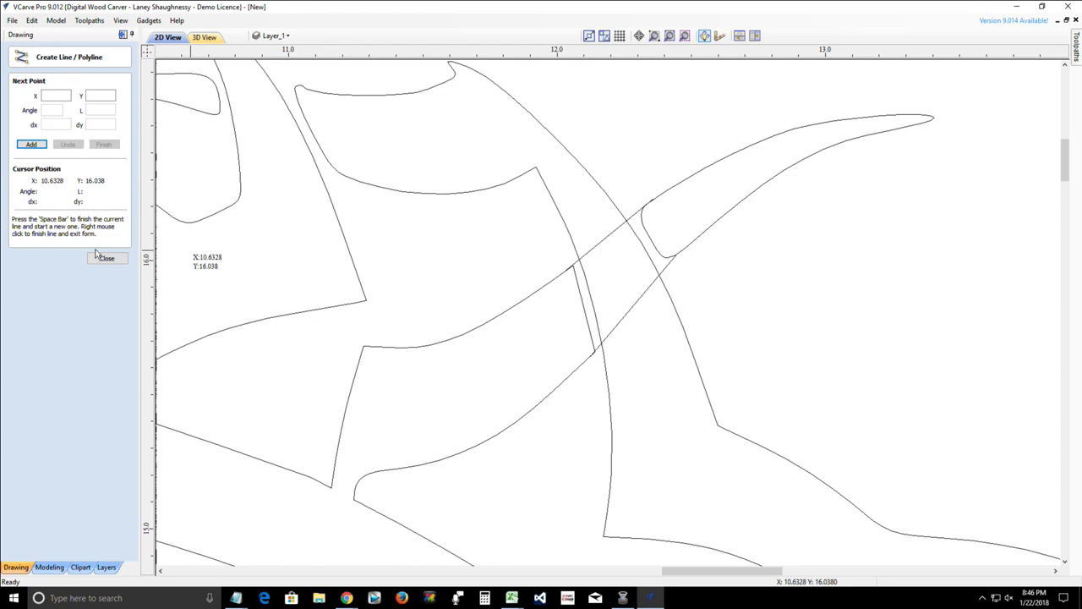
{"action": "scroll", "coordinate": [677, 191], "scroll_direction": "up", "scroll_amount": 3}
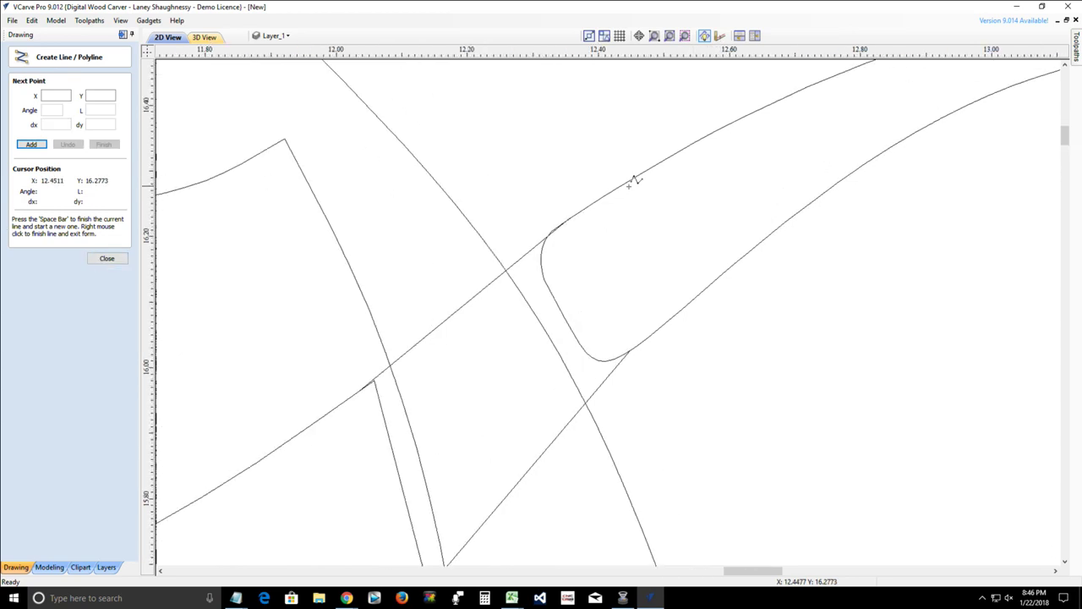
{"action": "scroll", "coordinate": [633, 181], "scroll_direction": "down", "scroll_amount": 5}
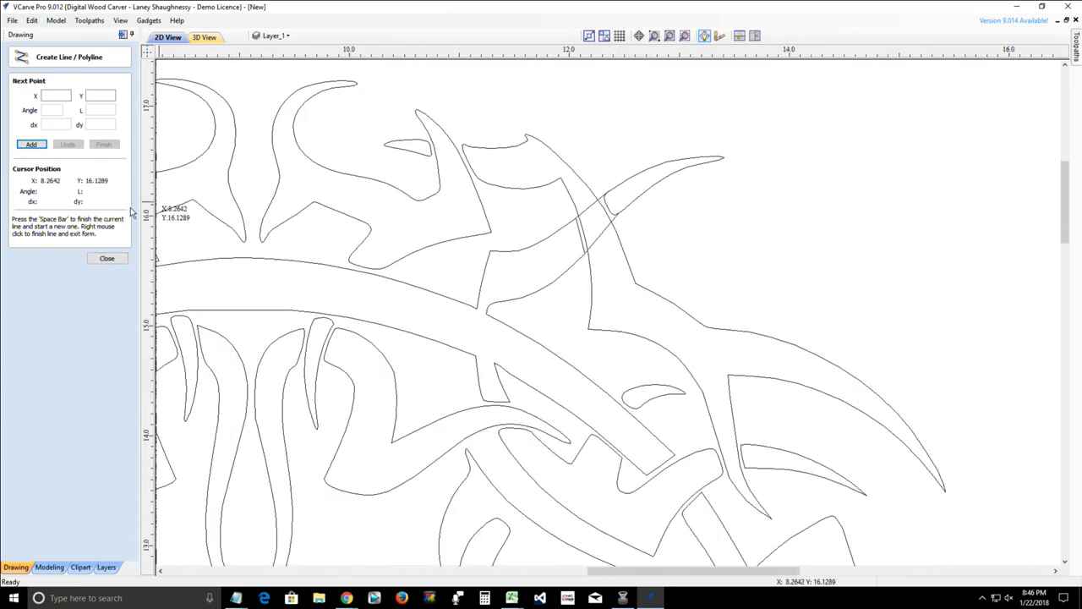
{"action": "left_click", "coordinate": [107, 258]}
- Trim the tip stub, extra curved junction piece and short strip segment around the spike
{"action": "left_click", "coordinate": [82, 238]}
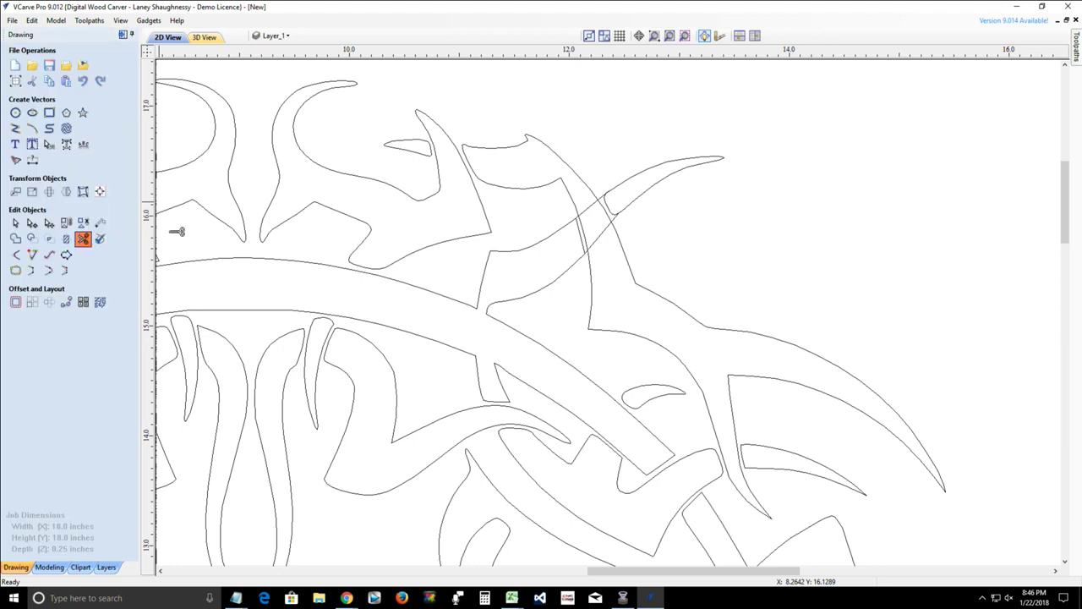
{"action": "scroll", "coordinate": [629, 171], "scroll_direction": "up", "scroll_amount": 6}
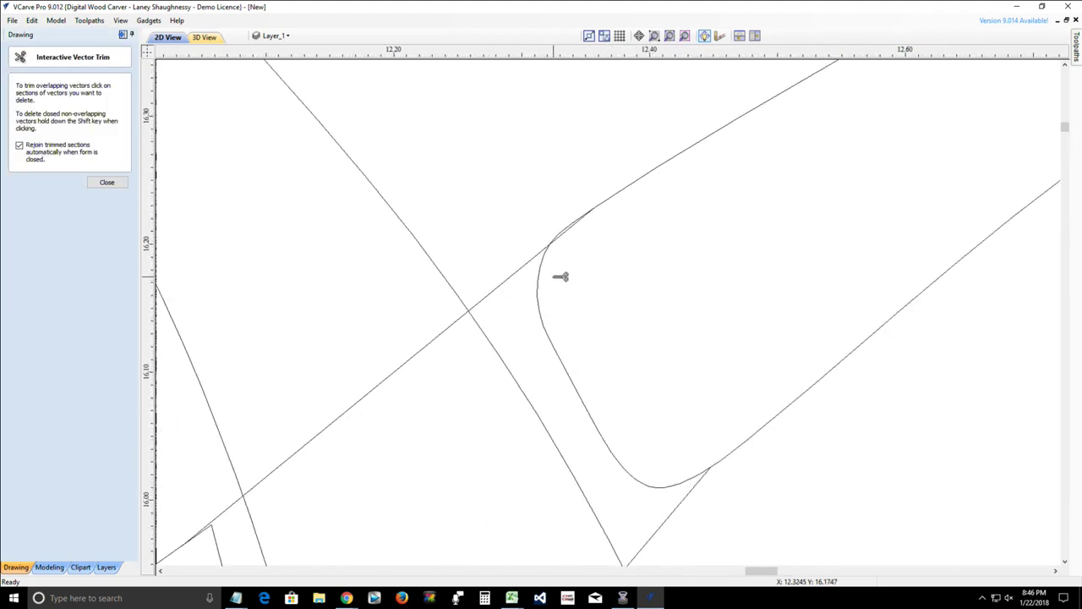
{"action": "scroll", "coordinate": [560, 277], "scroll_direction": "up", "scroll_amount": 2}
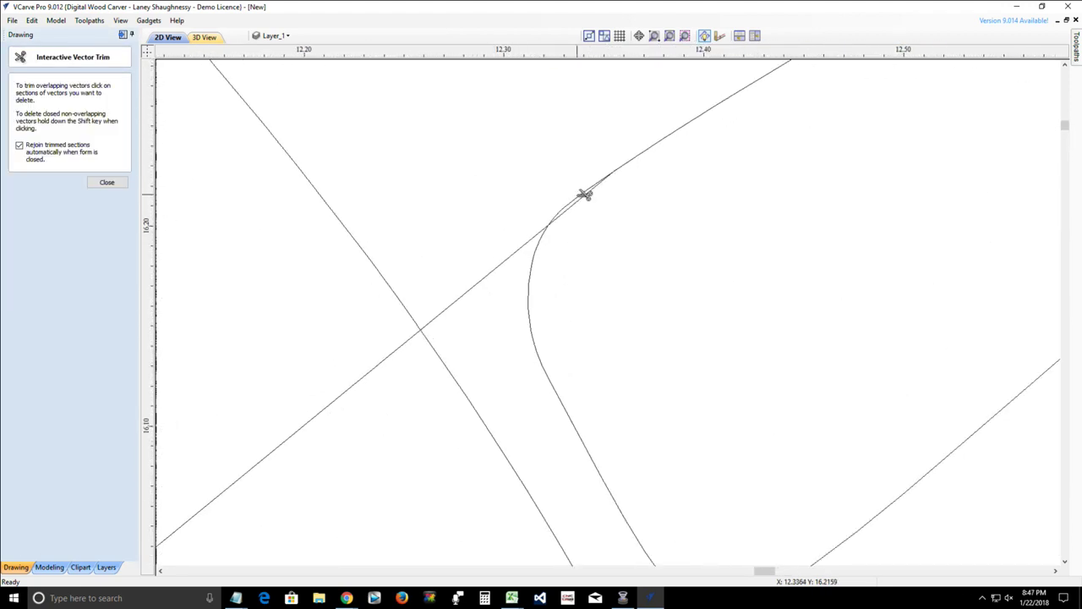
{"action": "left_click", "coordinate": [592, 198]}
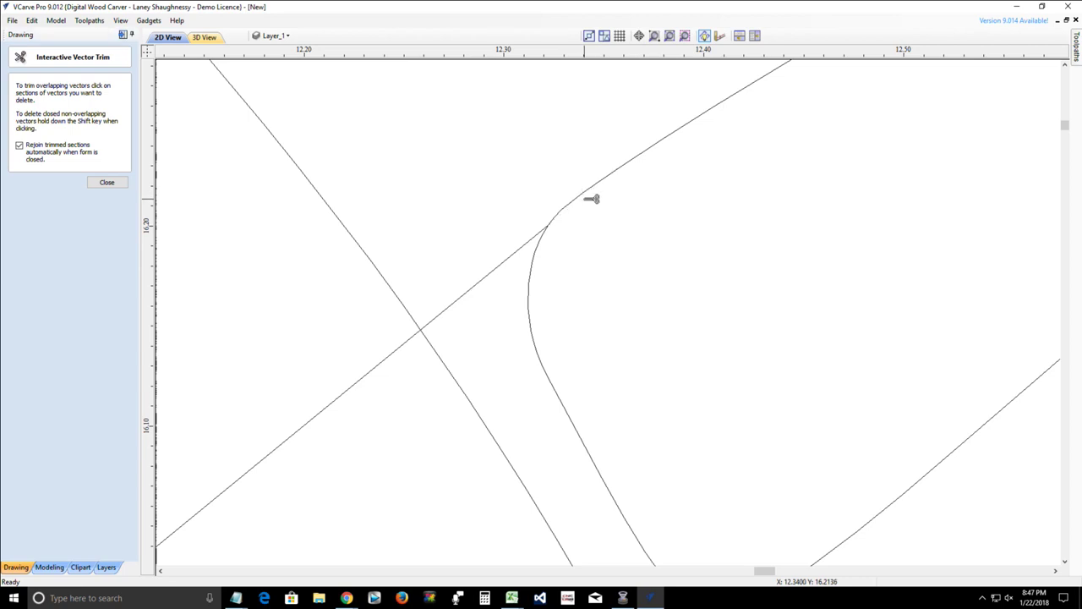
{"action": "left_click", "coordinate": [534, 320]}
{"action": "scroll", "coordinate": [552, 313], "scroll_direction": "down", "scroll_amount": 5}
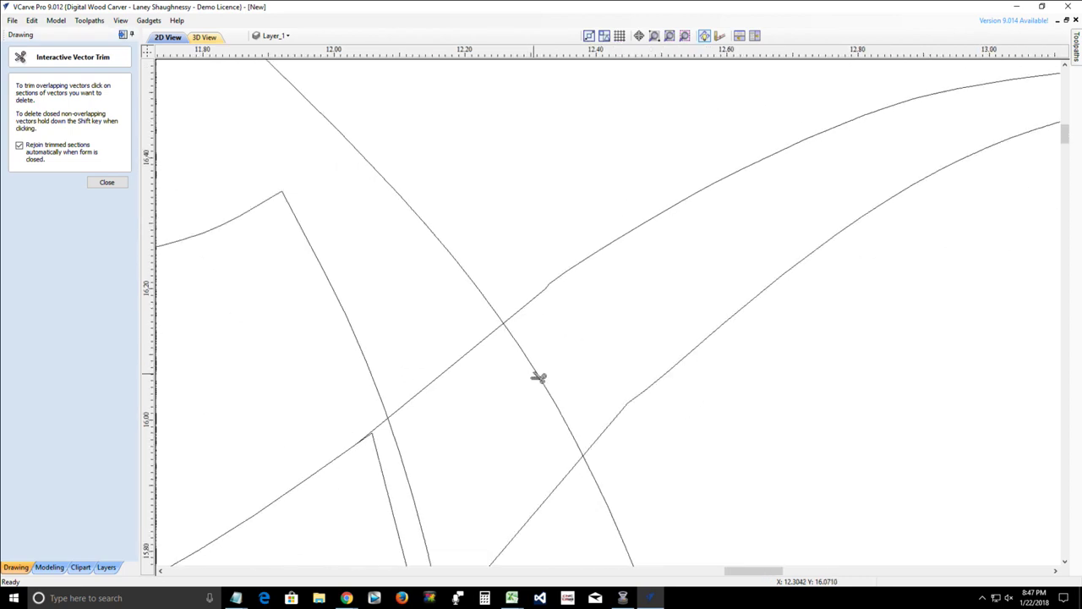
{"action": "scroll", "coordinate": [538, 372], "scroll_direction": "down", "scroll_amount": 4}
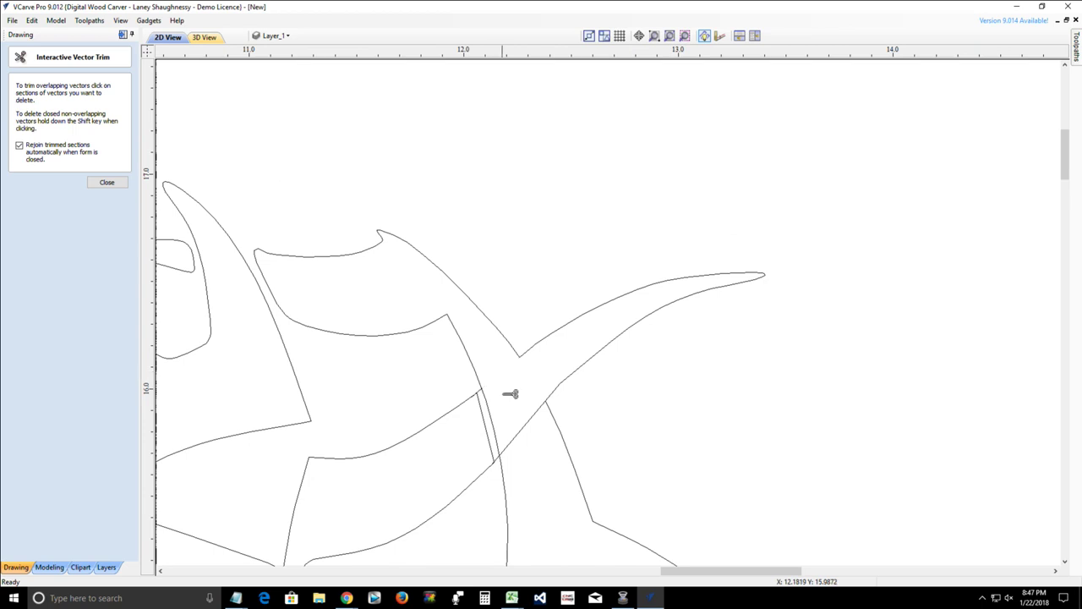
{"action": "left_click", "coordinate": [493, 415]}
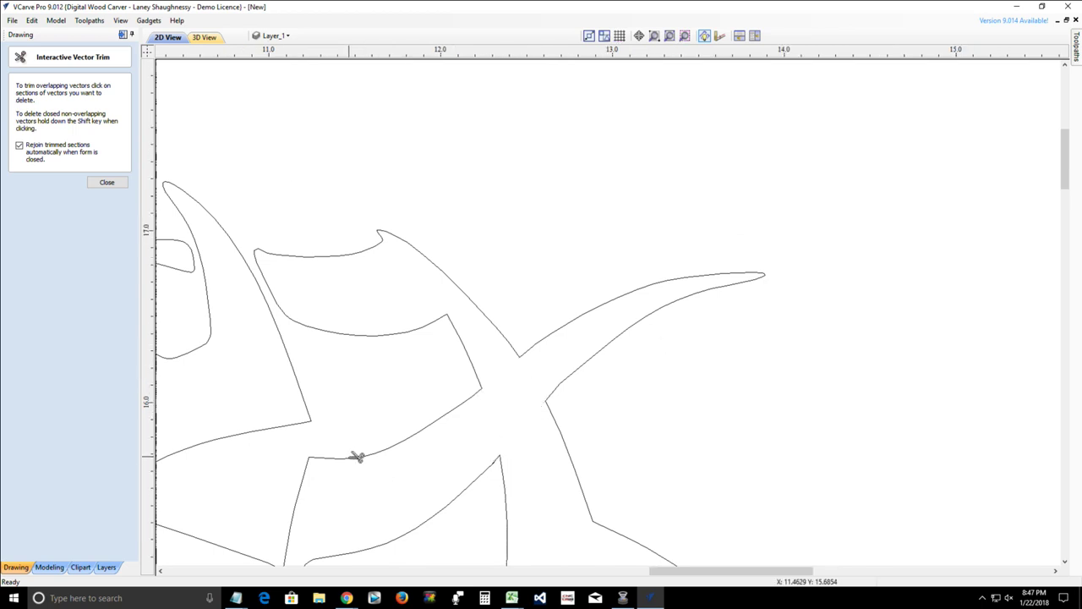
{"action": "scroll", "coordinate": [355, 455], "scroll_direction": "down", "scroll_amount": 5}
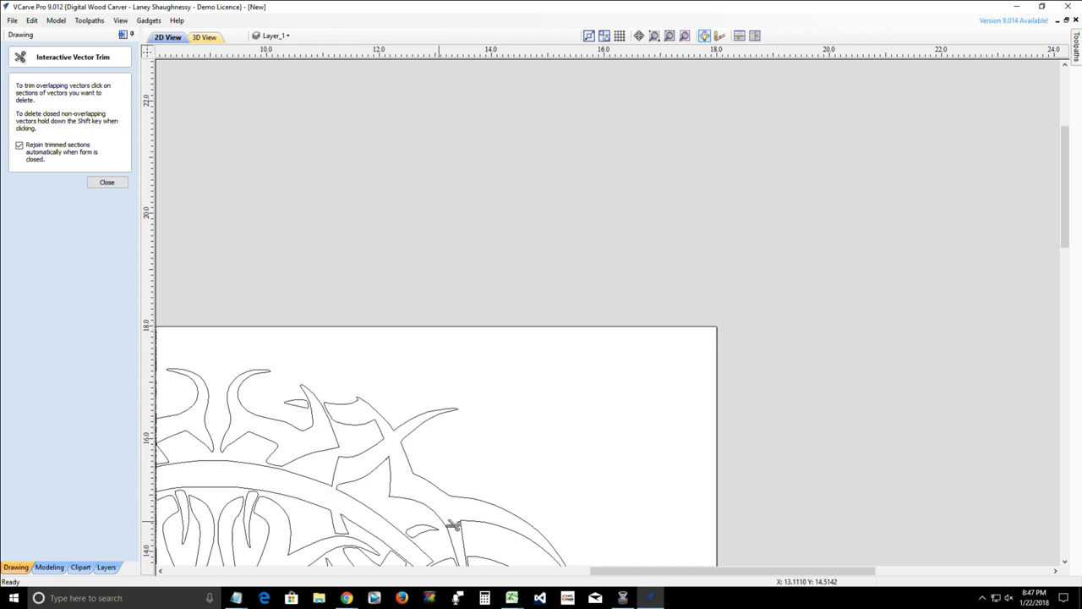
{"action": "scroll", "coordinate": [453, 525], "scroll_direction": "down", "scroll_amount": 2}
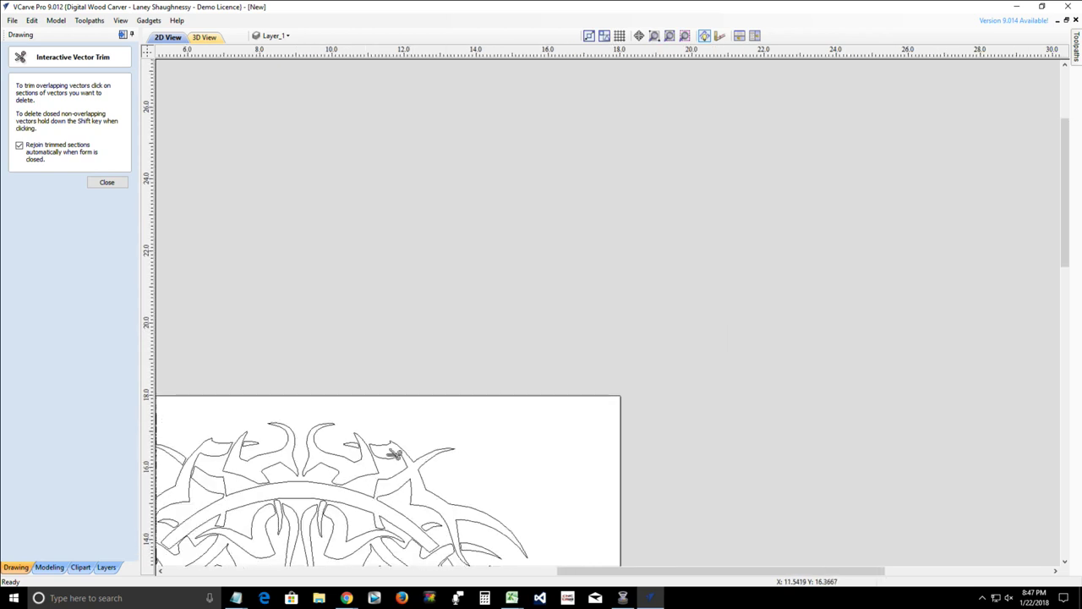
{"action": "left_click_drag", "start_coordinate": [1065, 211], "coordinate": [1065, 262]}
{"action": "scroll", "coordinate": [362, 307], "scroll_direction": "up", "scroll_amount": 5}
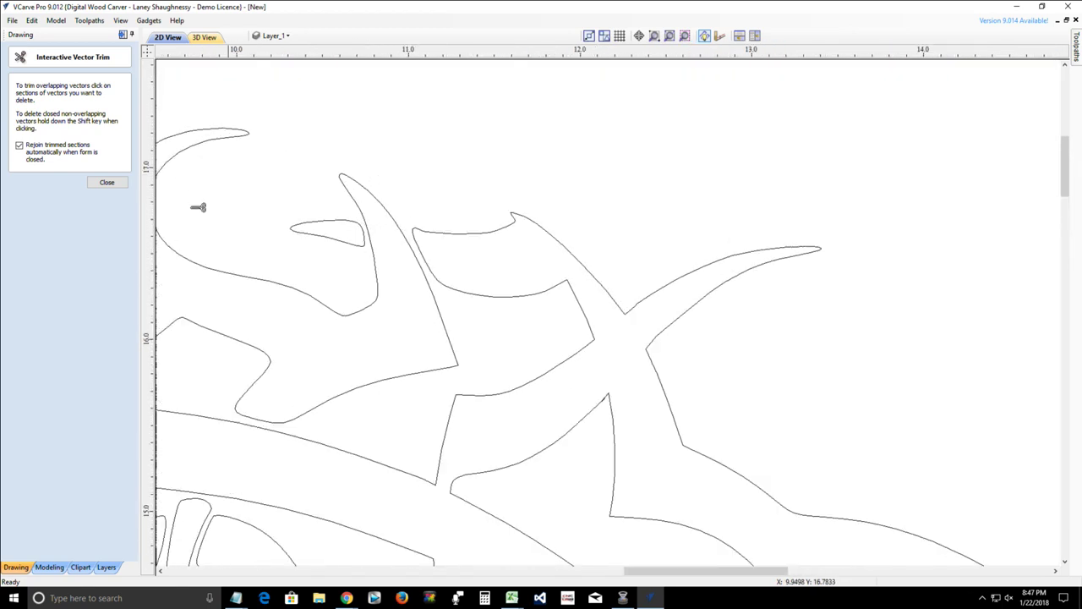
- Draw two straight lines from the small upper spike to the neighbouring and lower curves
{"action": "left_click", "coordinate": [97, 183]}
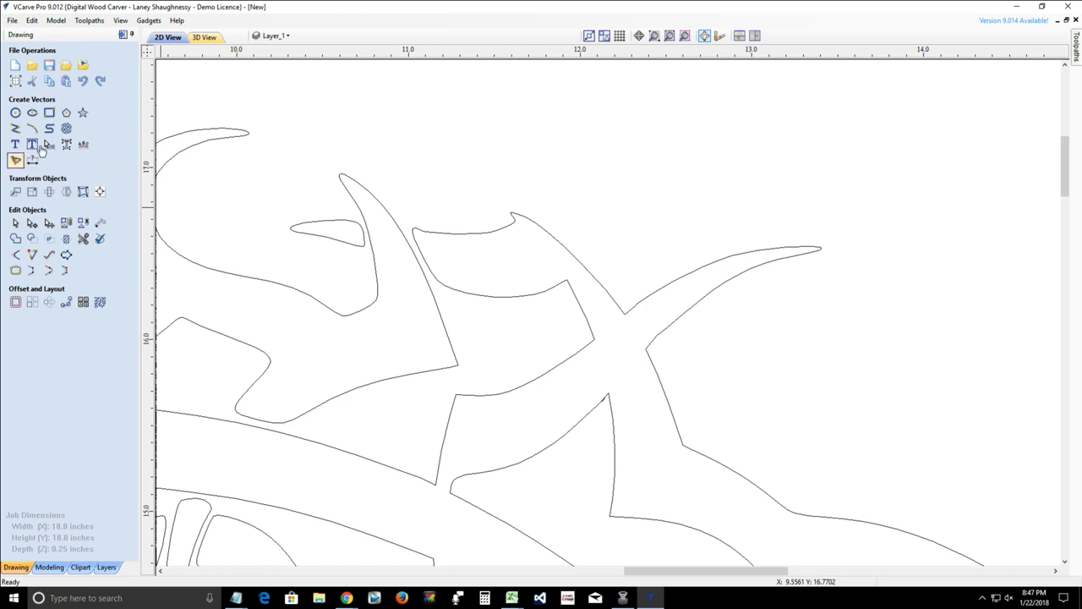
{"action": "left_click", "coordinate": [15, 128]}
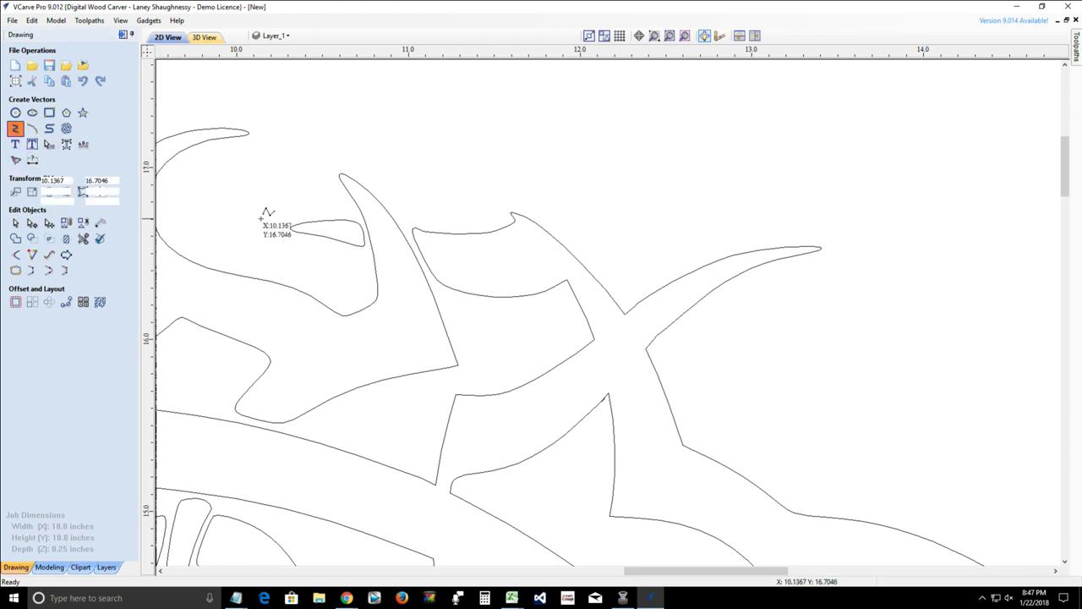
{"action": "left_click", "coordinate": [354, 222]}
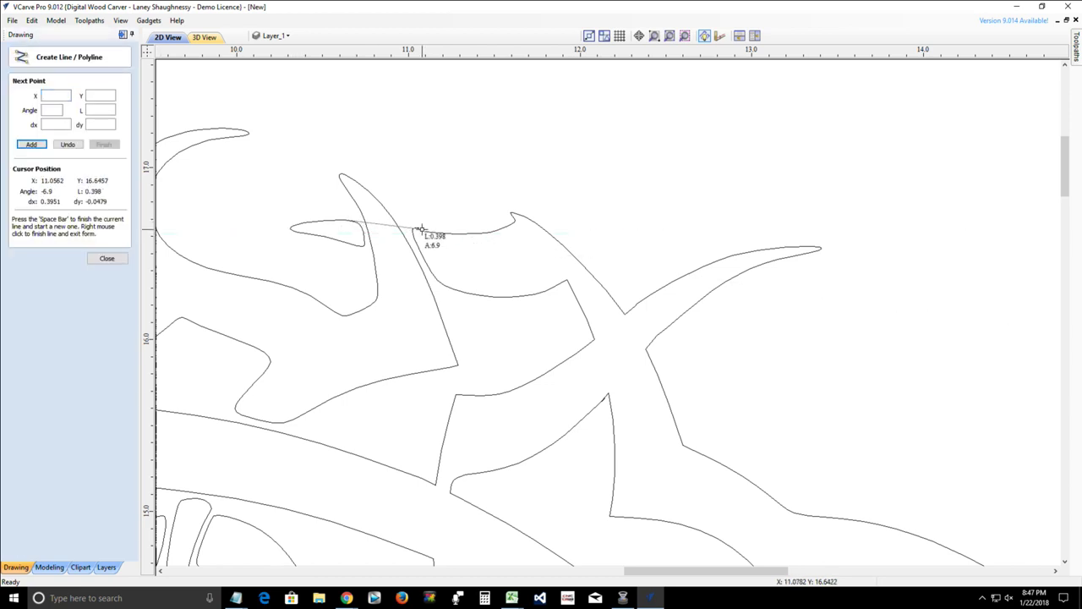
{"action": "left_click", "coordinate": [417, 228]}
{"action": "key", "text": "space"}
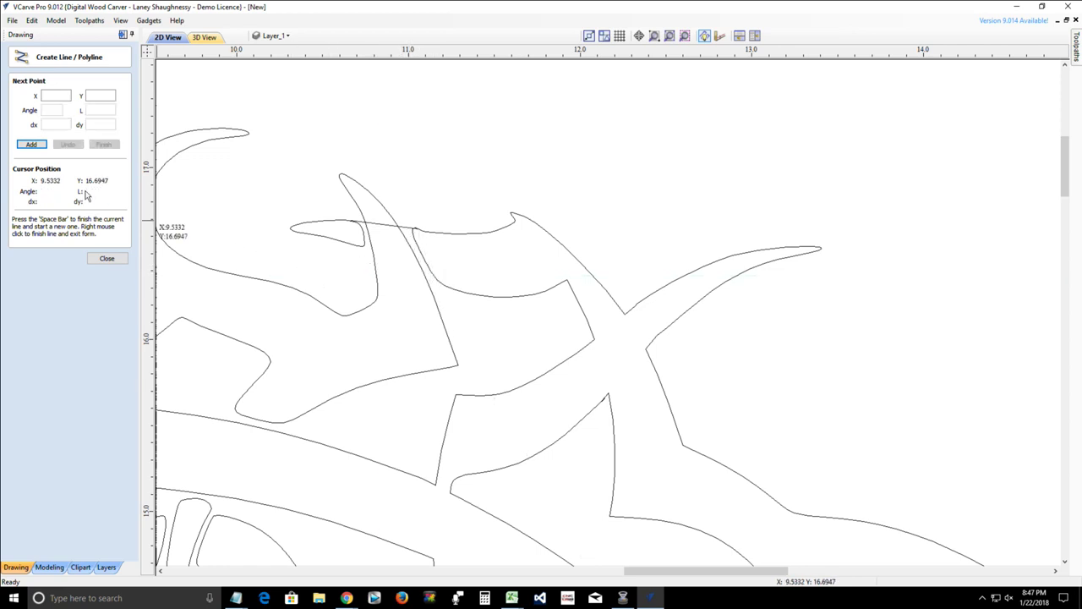
{"action": "left_click", "coordinate": [361, 245]}
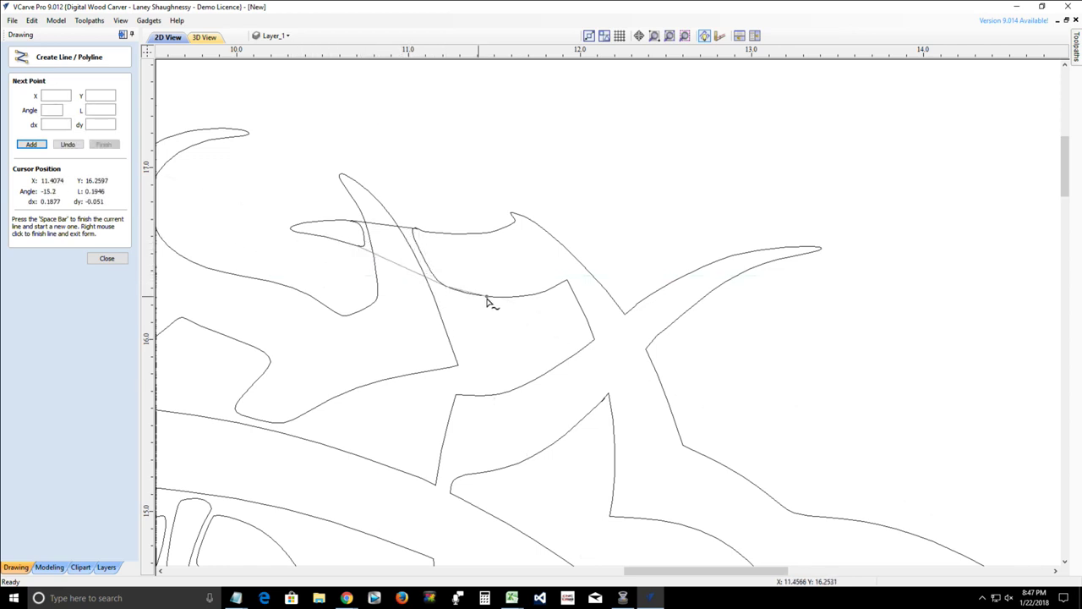
{"action": "left_click", "coordinate": [446, 288]}
{"action": "key", "text": "space"}
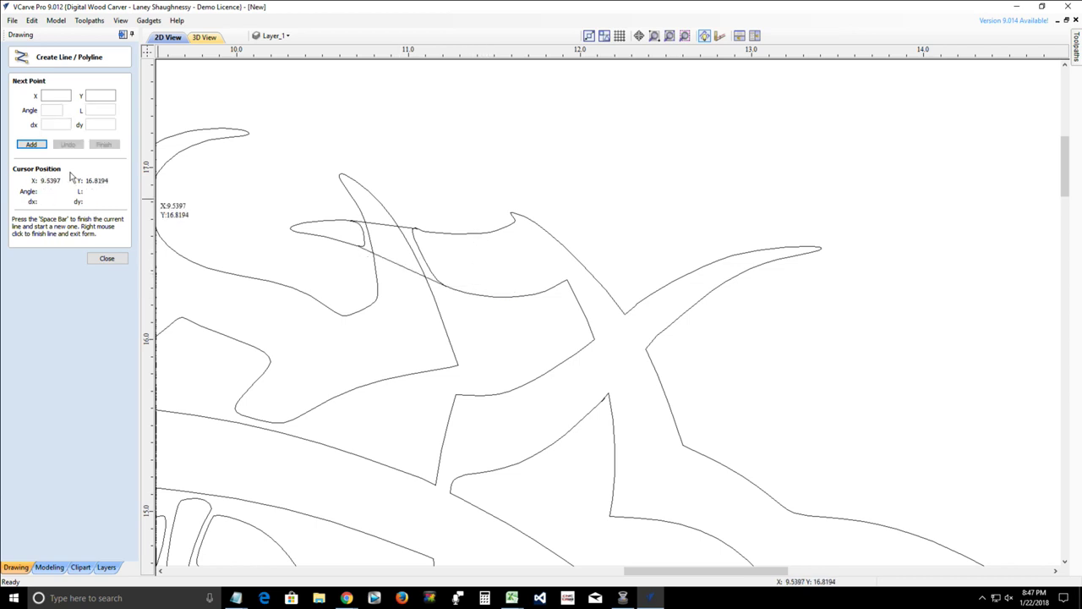
{"action": "left_click", "coordinate": [97, 257]}
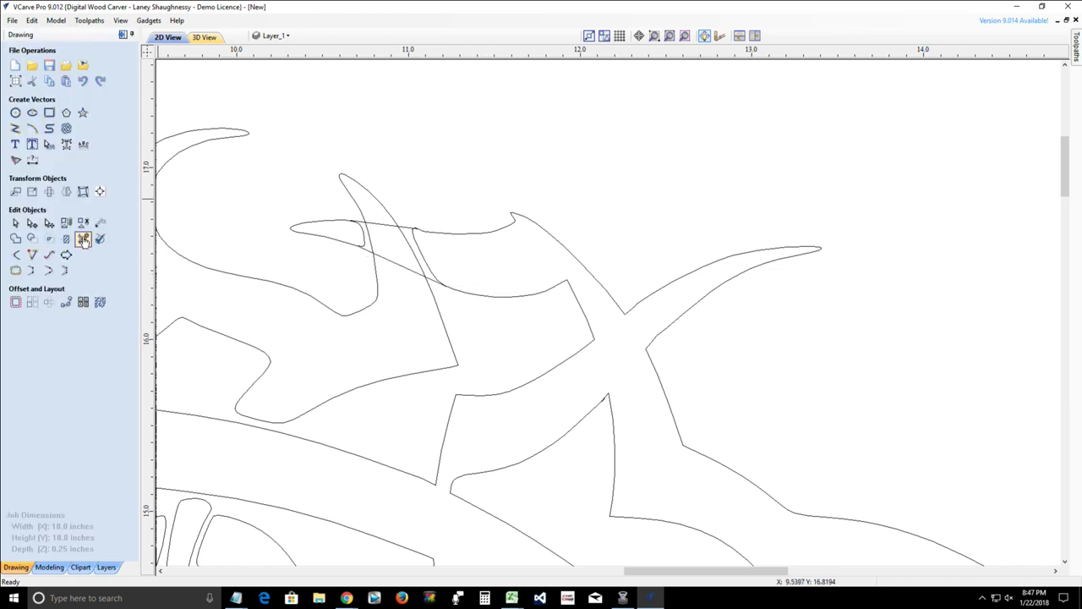
- Trim the short segments between the new lines and the tiny overlapping sliver along the line
{"action": "left_click", "coordinate": [84, 240]}
{"action": "left_click", "coordinate": [365, 234]}
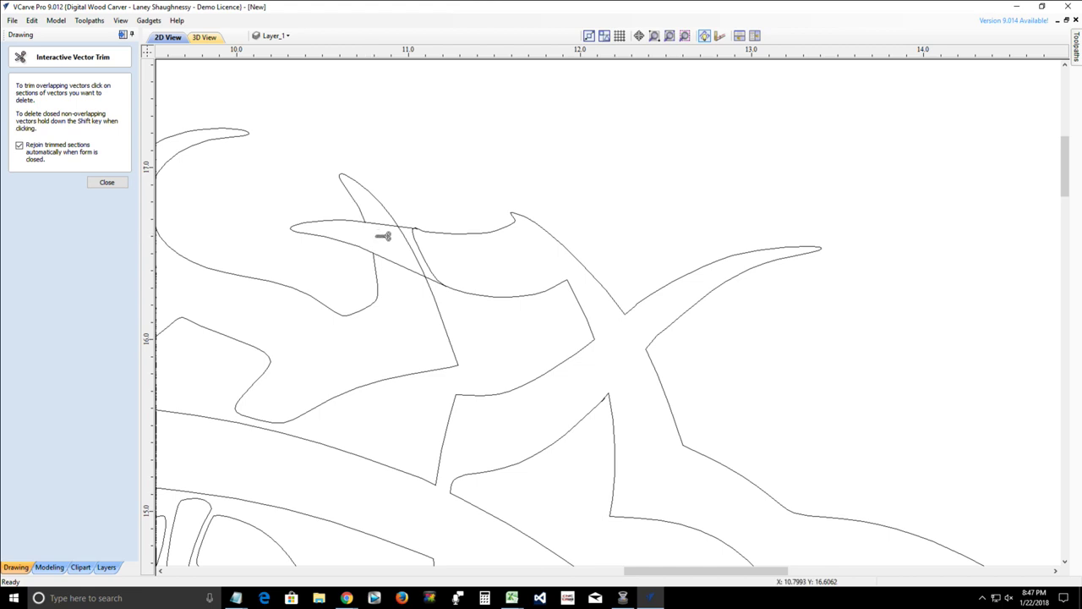
{"action": "left_click", "coordinate": [415, 250]}
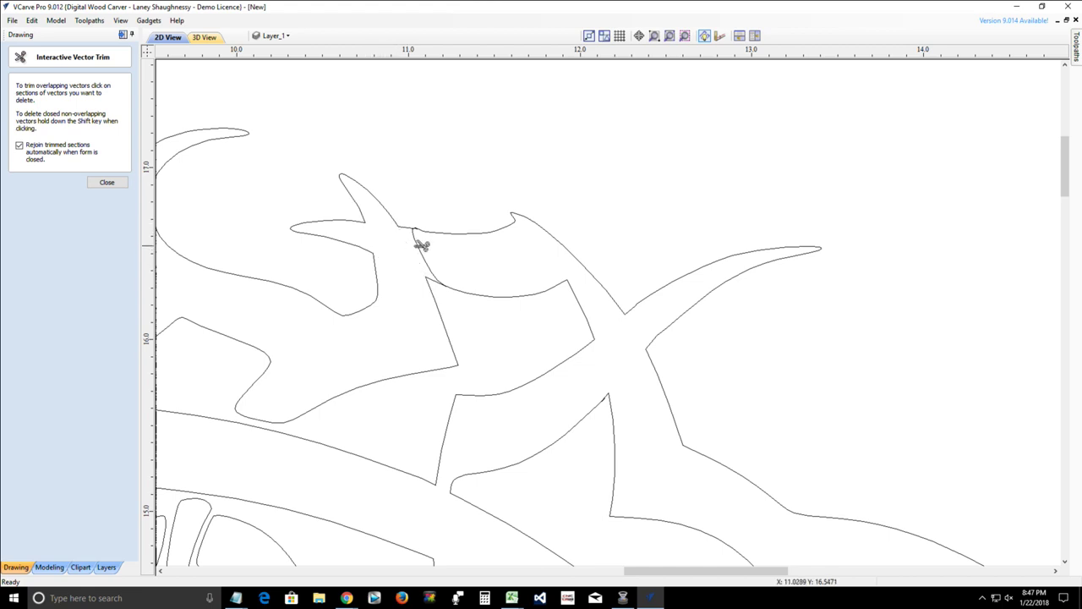
{"action": "left_click", "coordinate": [424, 249]}
{"action": "scroll", "coordinate": [421, 222], "scroll_direction": "up", "scroll_amount": 5}
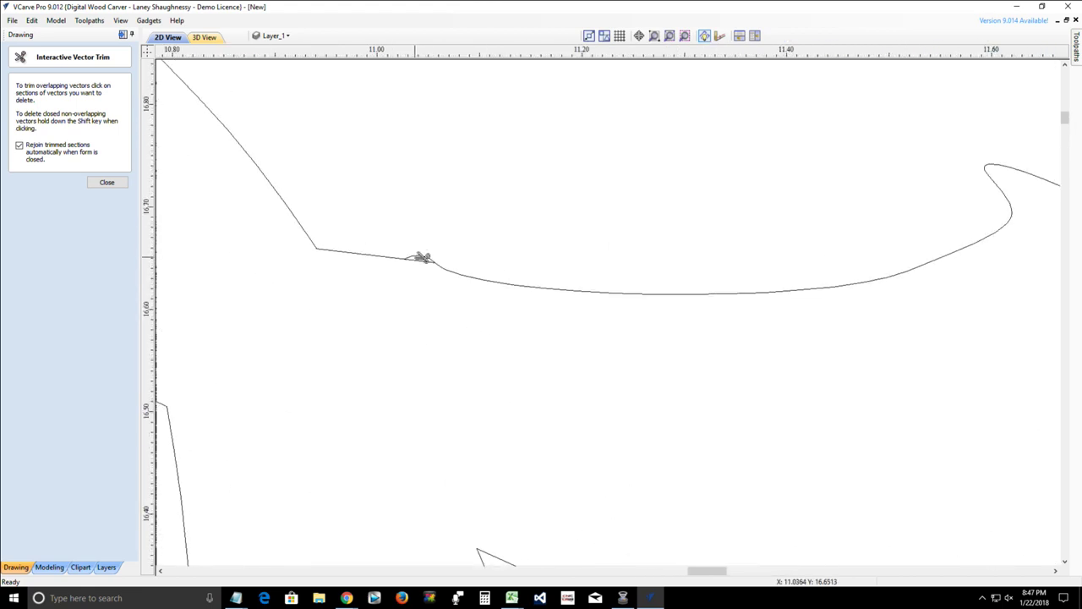
{"action": "scroll", "coordinate": [419, 323], "scroll_direction": "down", "scroll_amount": 4}
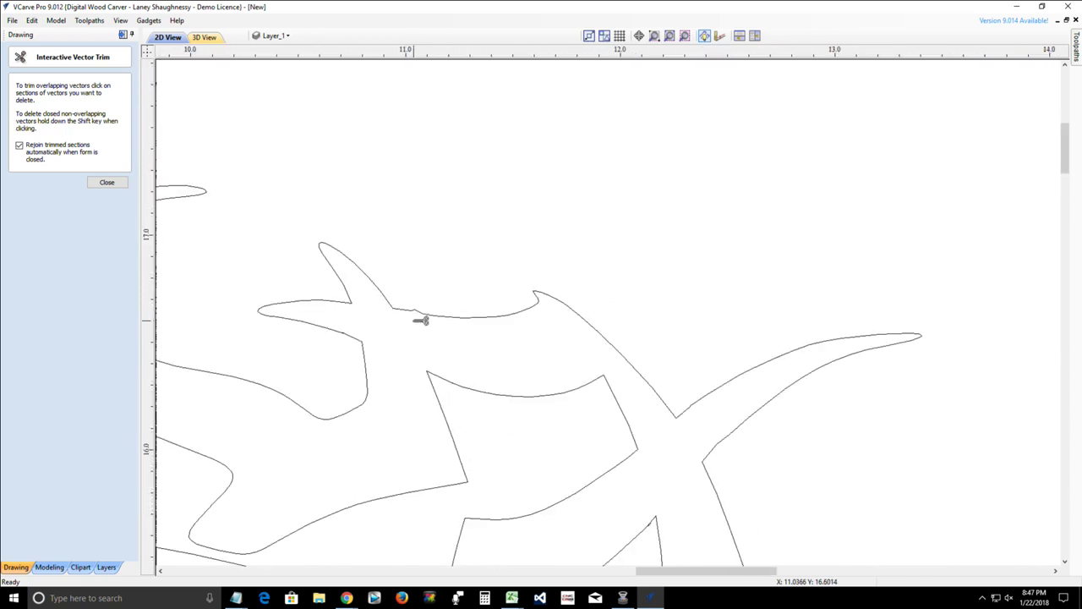
{"action": "scroll", "coordinate": [445, 363], "scroll_direction": "up", "scroll_amount": 8}
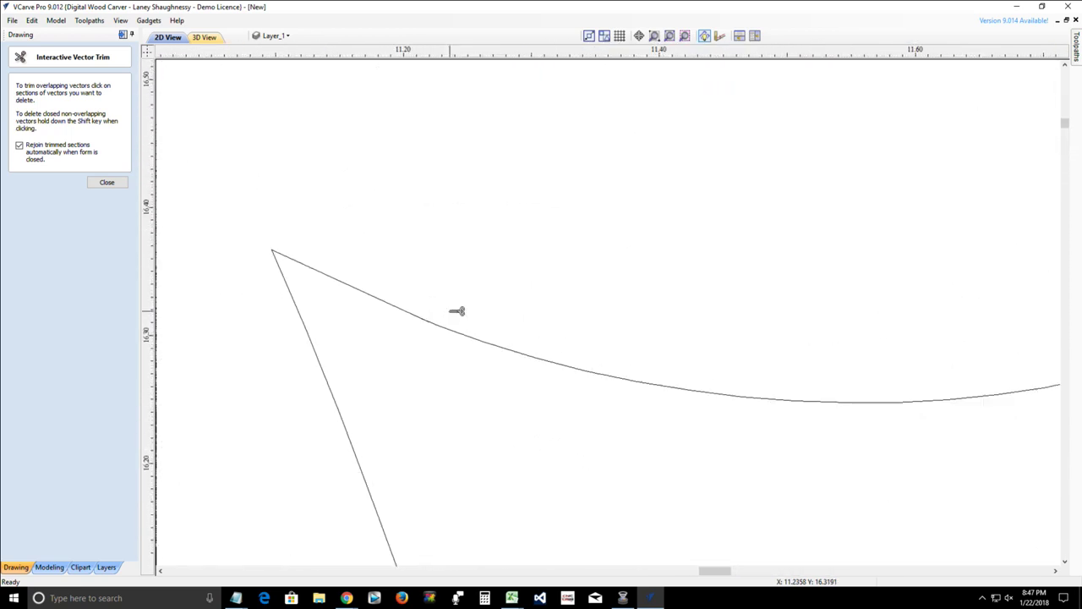
{"action": "scroll", "coordinate": [378, 323], "scroll_direction": "up", "scroll_amount": 4}
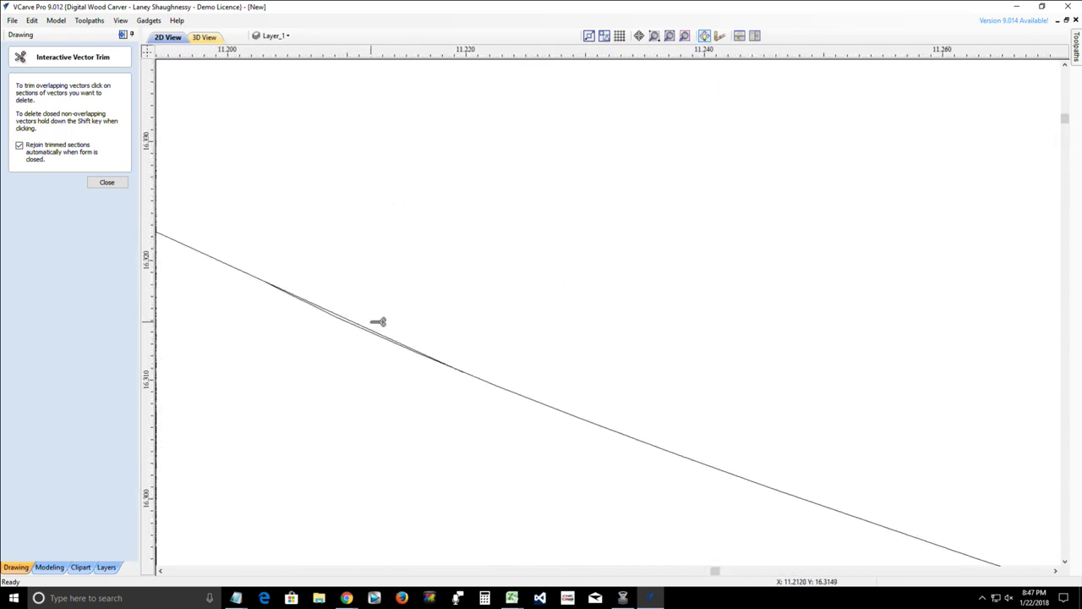
{"action": "left_click", "coordinate": [373, 328]}
{"action": "scroll", "coordinate": [372, 327], "scroll_direction": "up", "scroll_amount": 2}
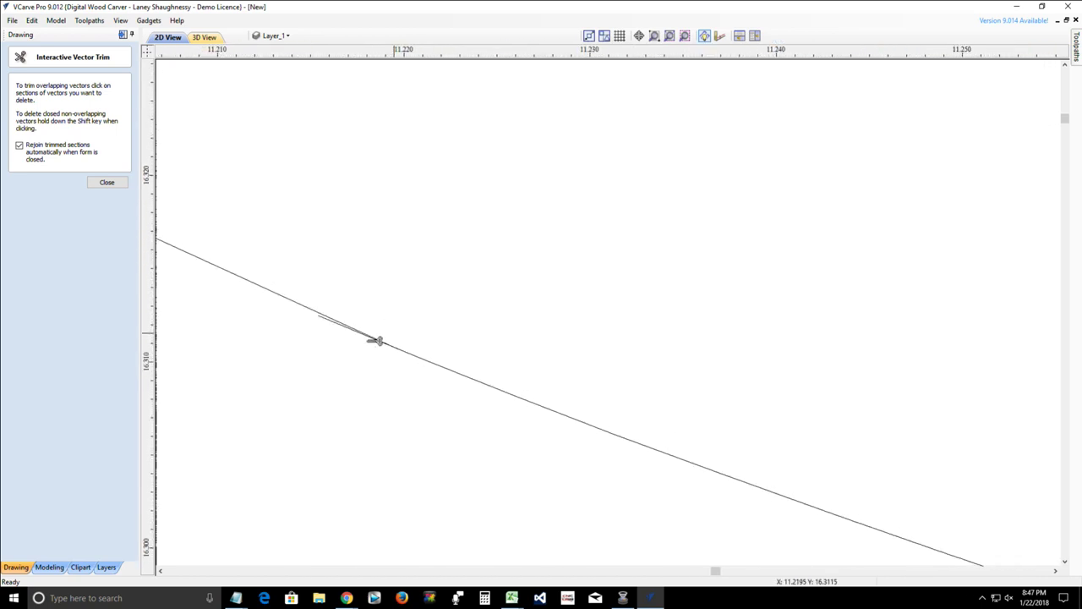
{"action": "scroll", "coordinate": [374, 341], "scroll_direction": "up", "scroll_amount": 2}
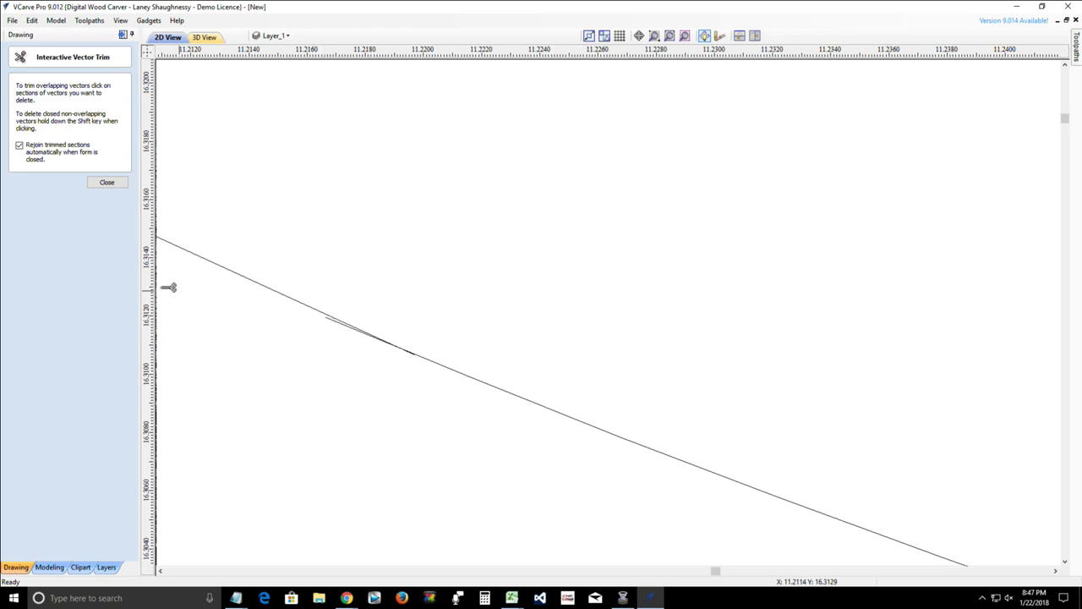
{"action": "left_click", "coordinate": [105, 182]}
- Drag the curve's node so it meets the straight edge smoothly near x 11.22
{"action": "scroll", "coordinate": [379, 328], "scroll_direction": "down", "scroll_amount": 1}
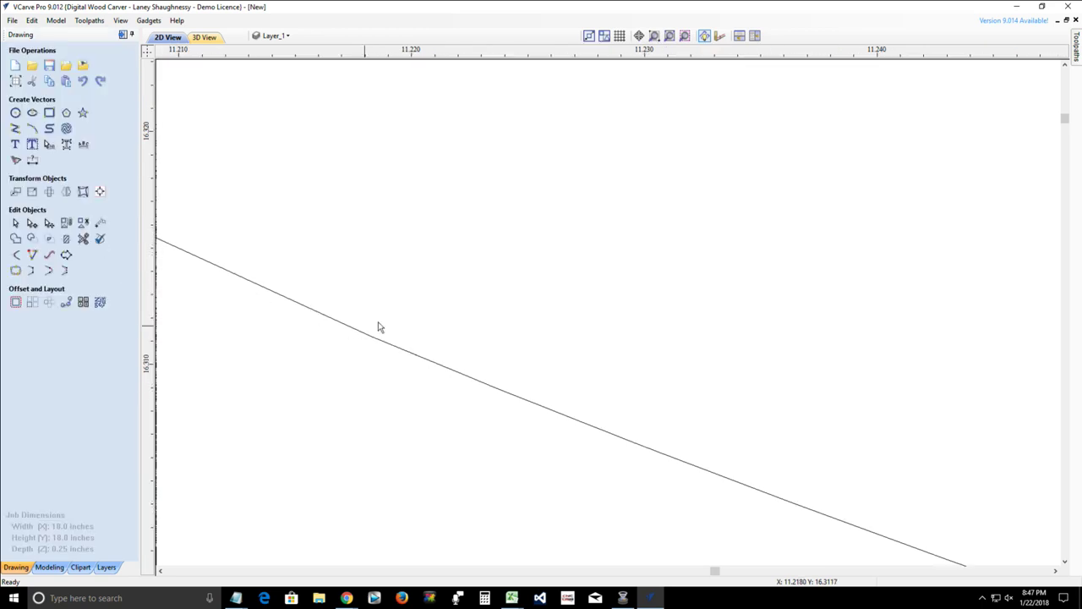
{"action": "scroll", "coordinate": [496, 300], "scroll_direction": "down", "scroll_amount": 10}
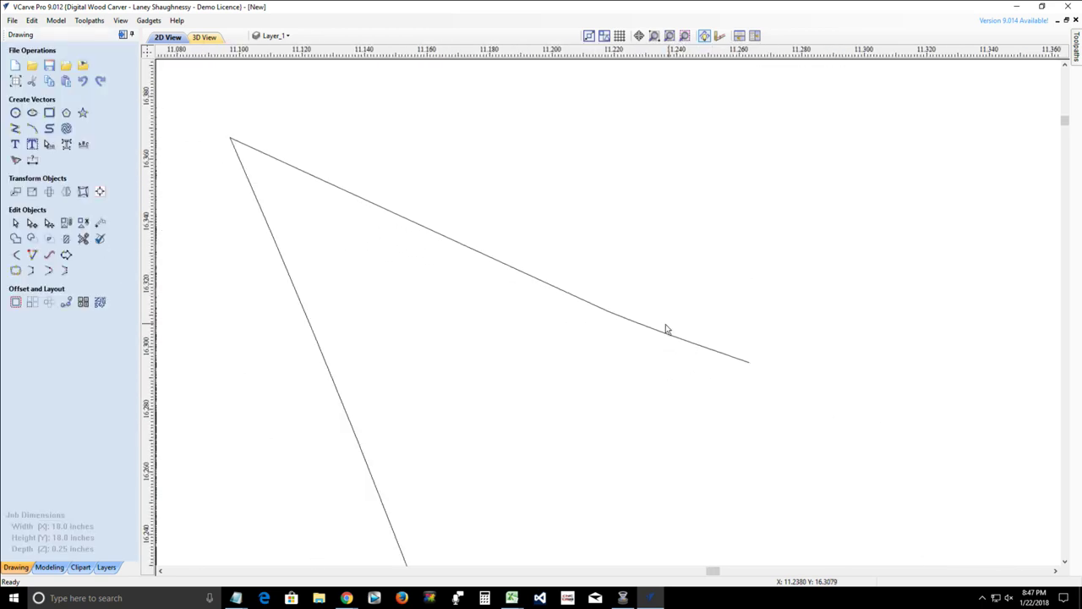
{"action": "scroll", "coordinate": [666, 329], "scroll_direction": "down", "scroll_amount": 5}
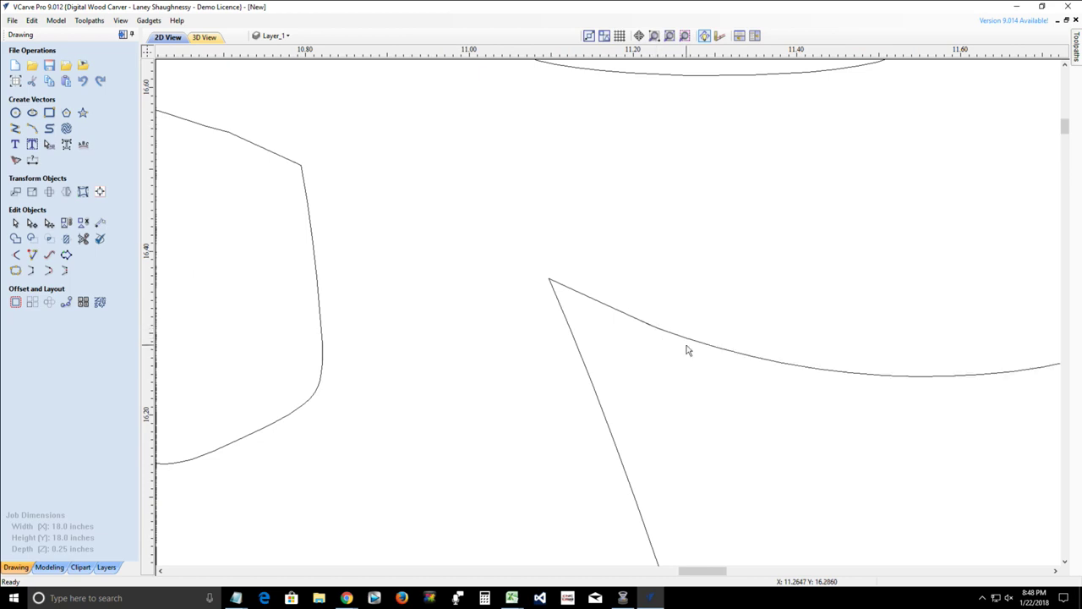
{"action": "scroll", "coordinate": [640, 333], "scroll_direction": "up", "scroll_amount": 2}
{"action": "scroll", "coordinate": [634, 319], "scroll_direction": "down", "scroll_amount": 4}
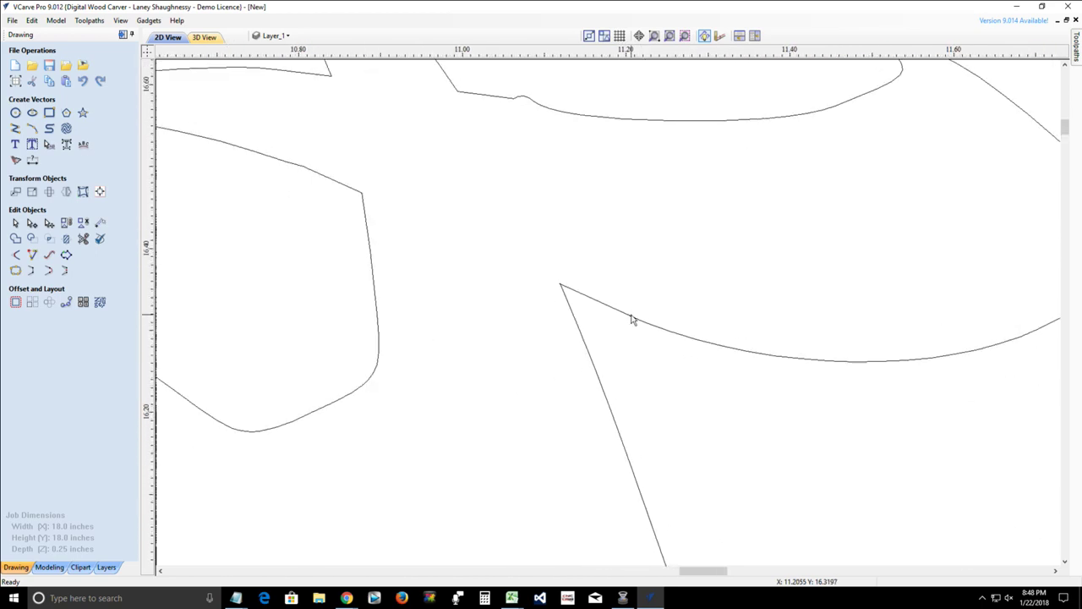
{"action": "scroll", "coordinate": [634, 314], "scroll_direction": "up", "scroll_amount": 8}
{"action": "scroll", "coordinate": [652, 327], "scroll_direction": "up", "scroll_amount": 3}
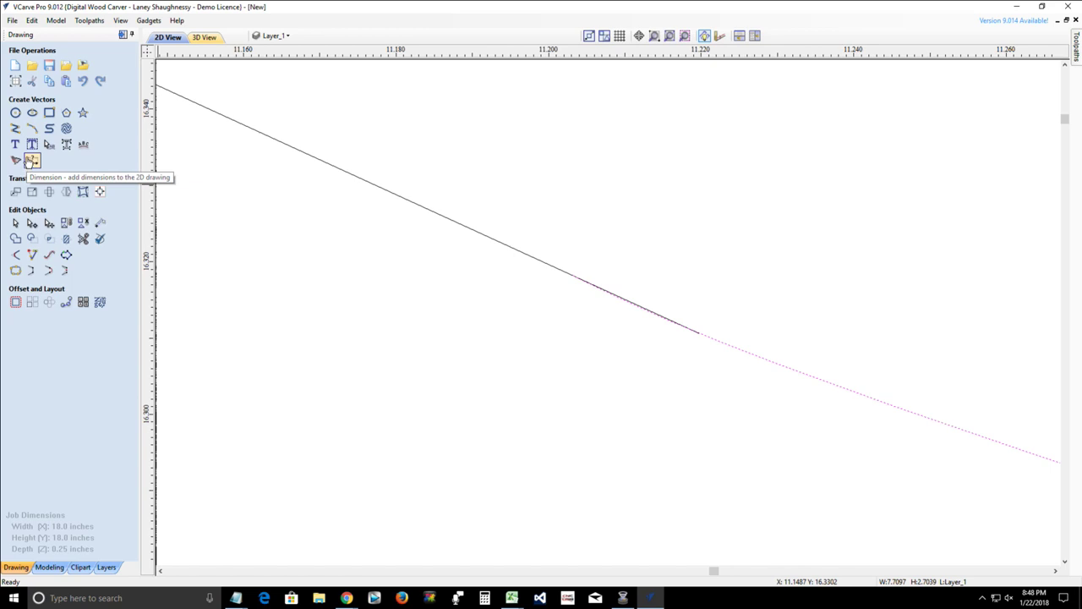
{"action": "left_click", "coordinate": [32, 222]}
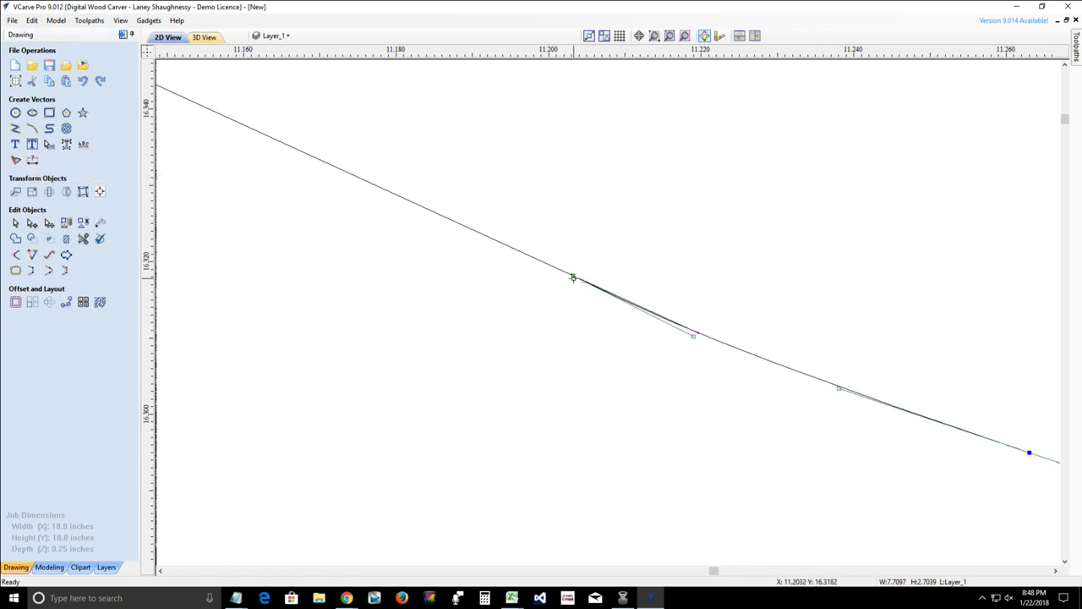
{"action": "left_click_drag", "start_coordinate": [574, 275], "coordinate": [698, 334]}
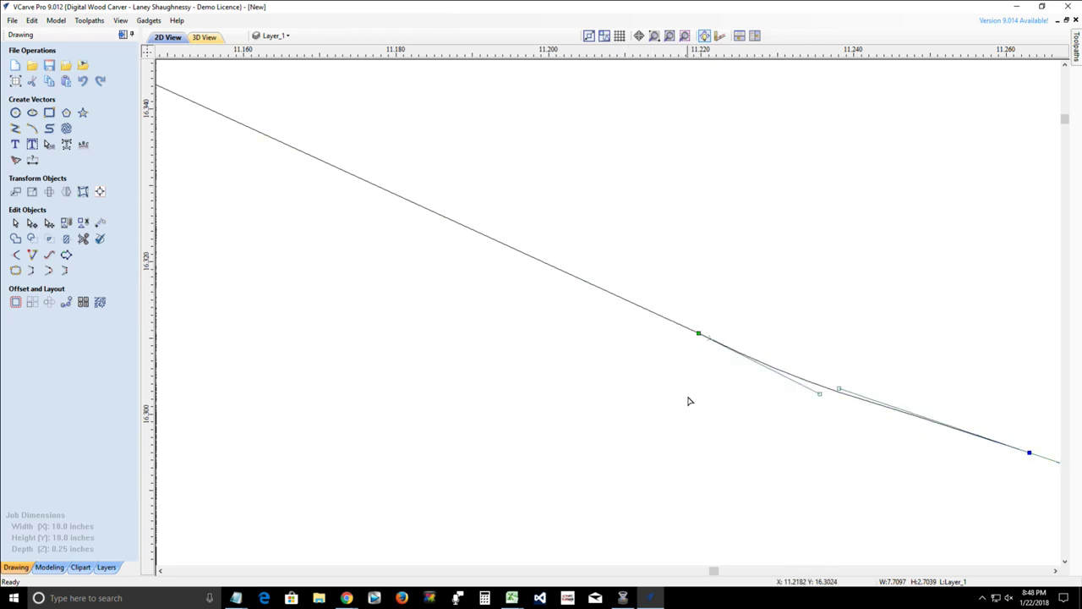
{"action": "left_click", "coordinate": [15, 223]}
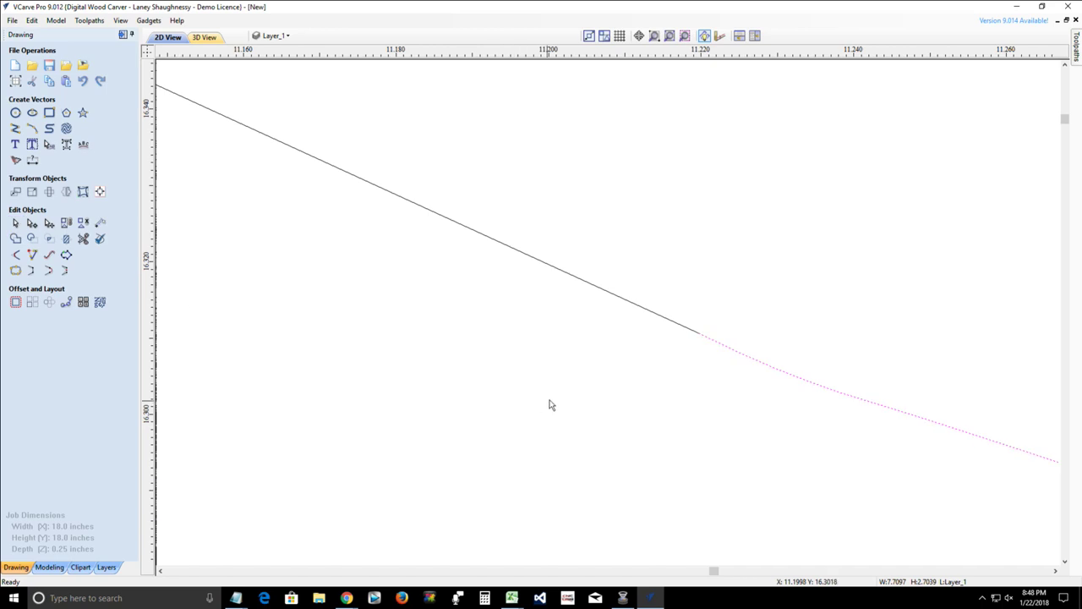
- Select both the straight line and the adjoining curve
{"action": "left_click", "coordinate": [677, 327]}
{"action": "key", "text": "Escape"}
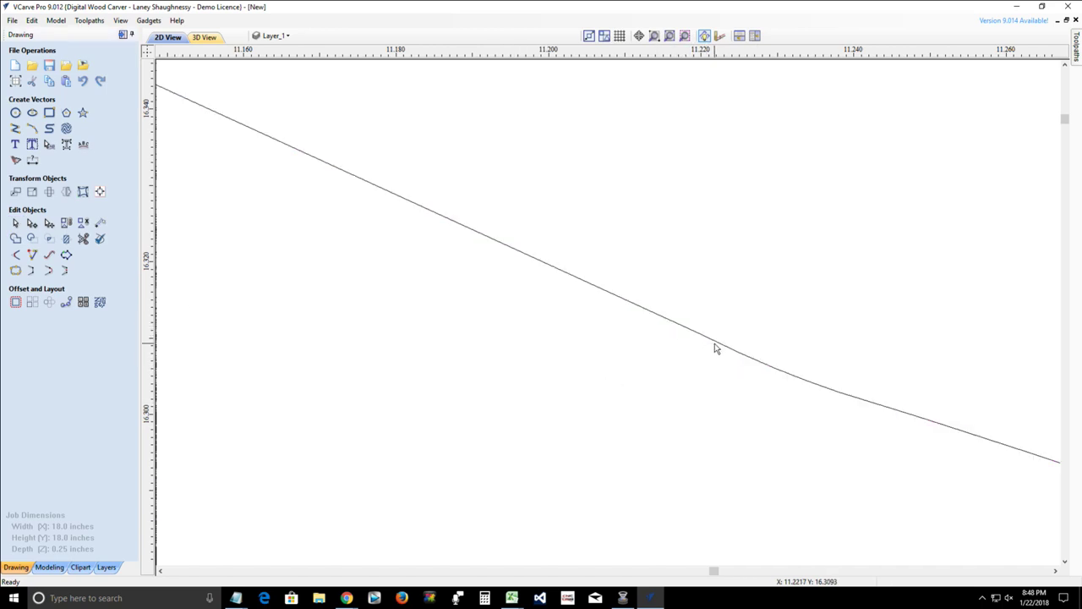
{"action": "left_click", "coordinate": [716, 347]}
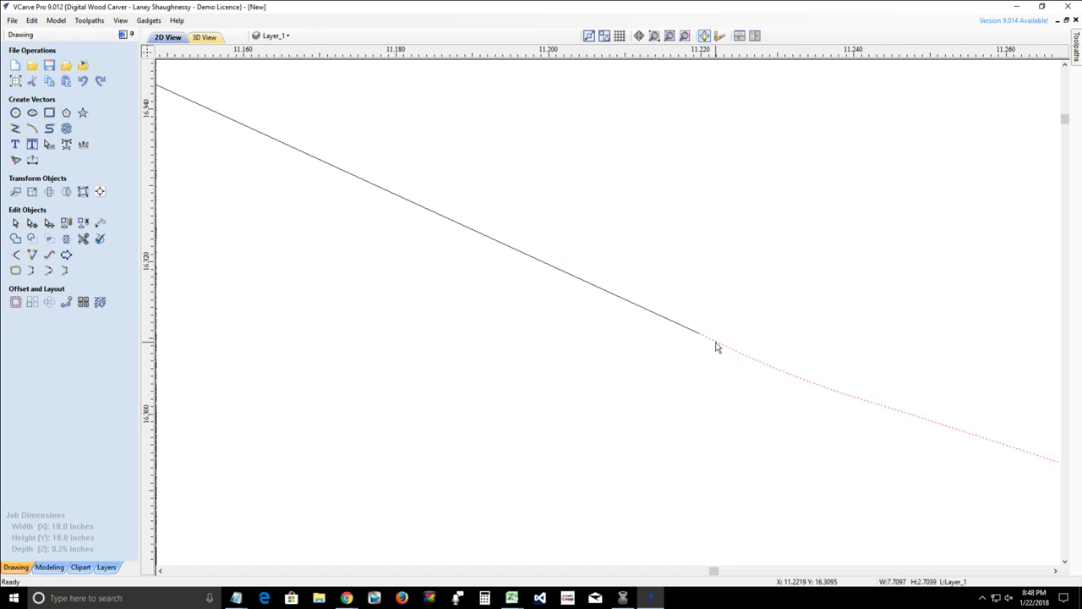
{"action": "scroll", "coordinate": [694, 338], "scroll_direction": "up", "scroll_amount": 4}
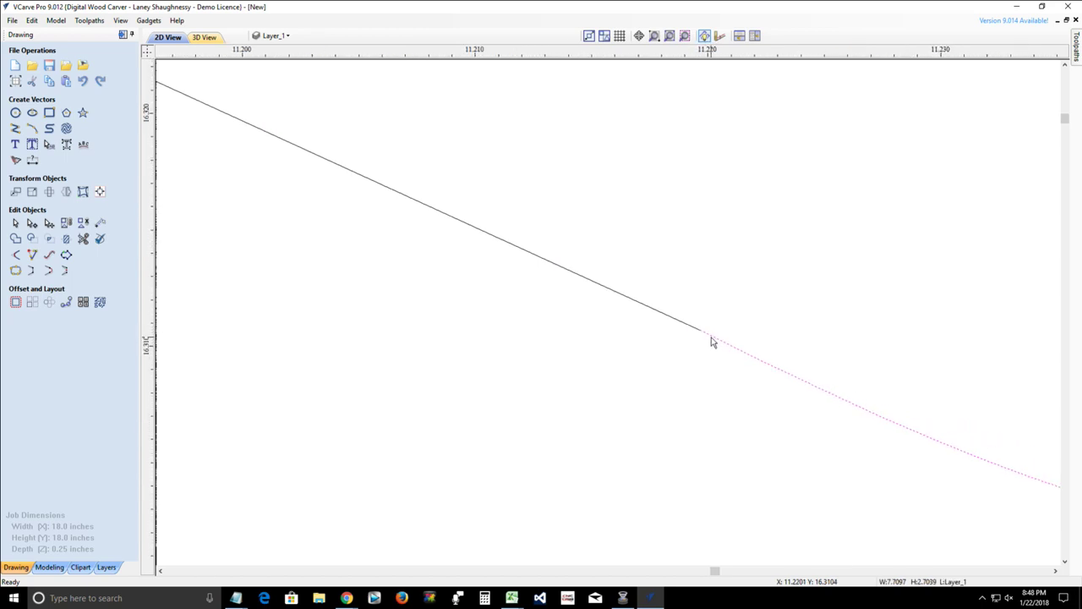
{"action": "left_click", "coordinate": [32, 222]}
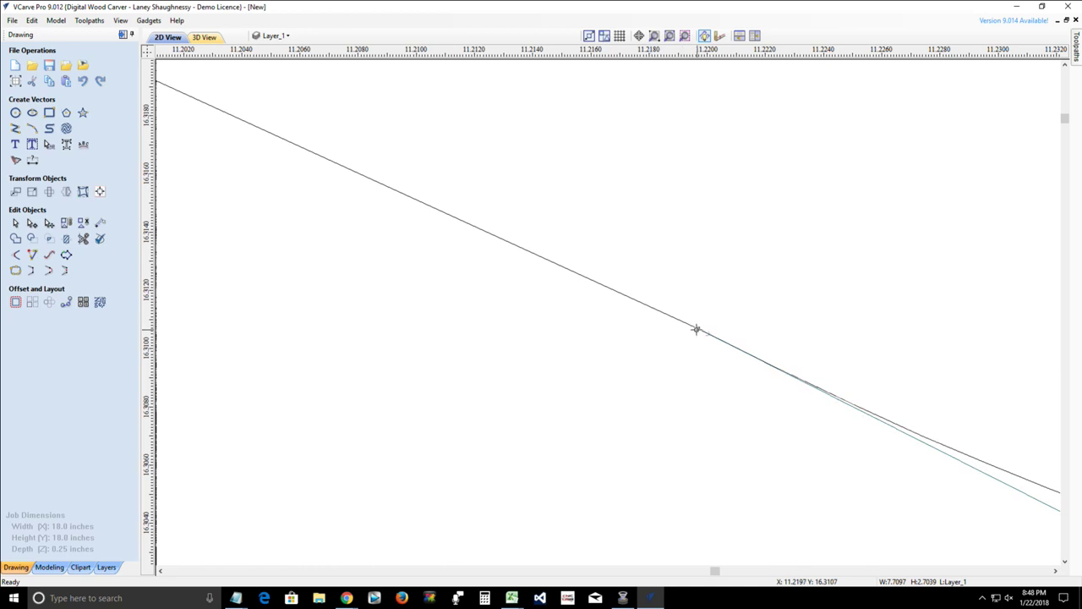
{"action": "left_click", "coordinate": [648, 361]}
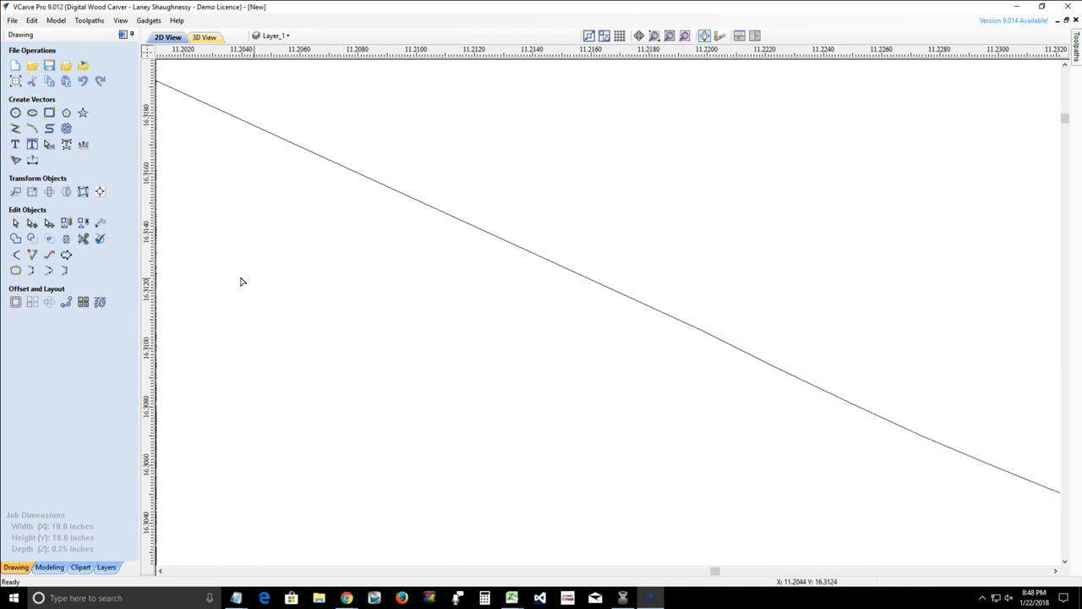
{"action": "left_click", "coordinate": [15, 223]}
{"action": "left_click", "coordinate": [503, 245]}
{"action": "left_click", "coordinate": [740, 353], "text": "shift"}
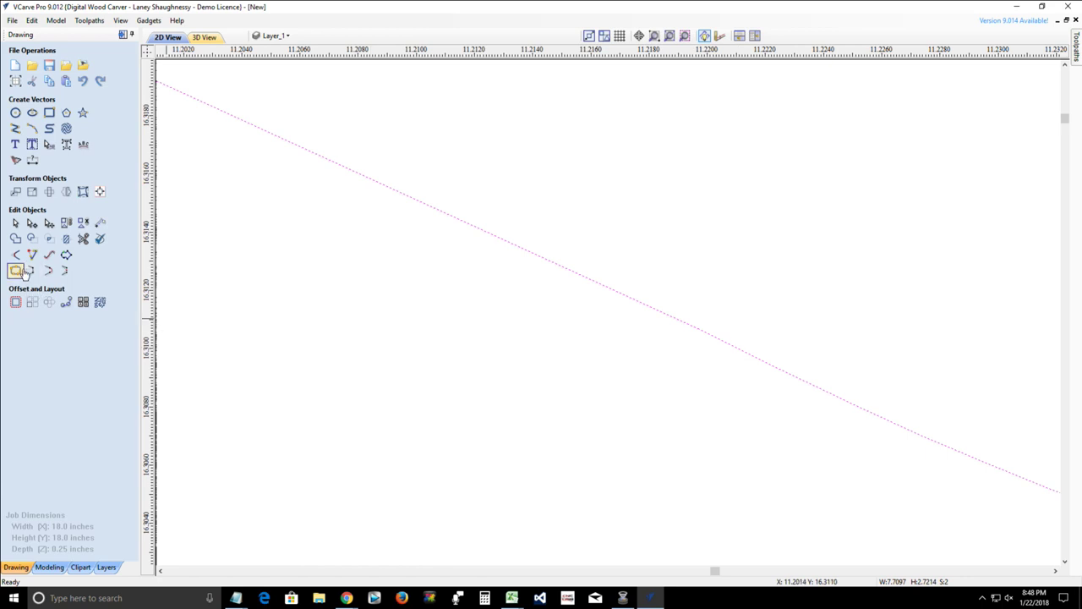
- Join the selected straight line and curve into a single vector with Join Vectors
{"action": "left_click", "coordinate": [15, 271]}
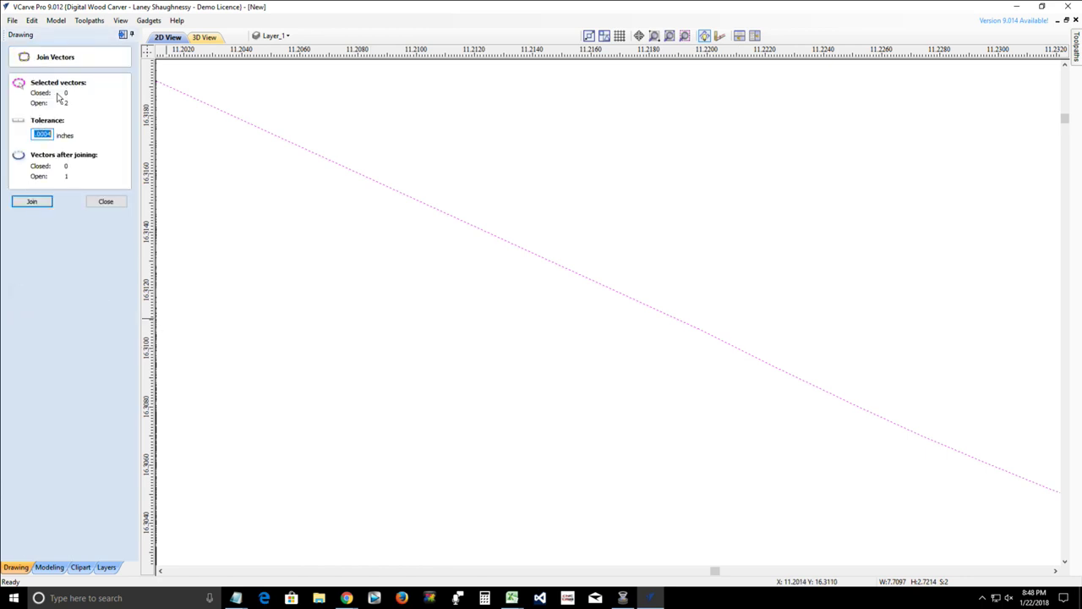
{"action": "left_click", "coordinate": [39, 200]}
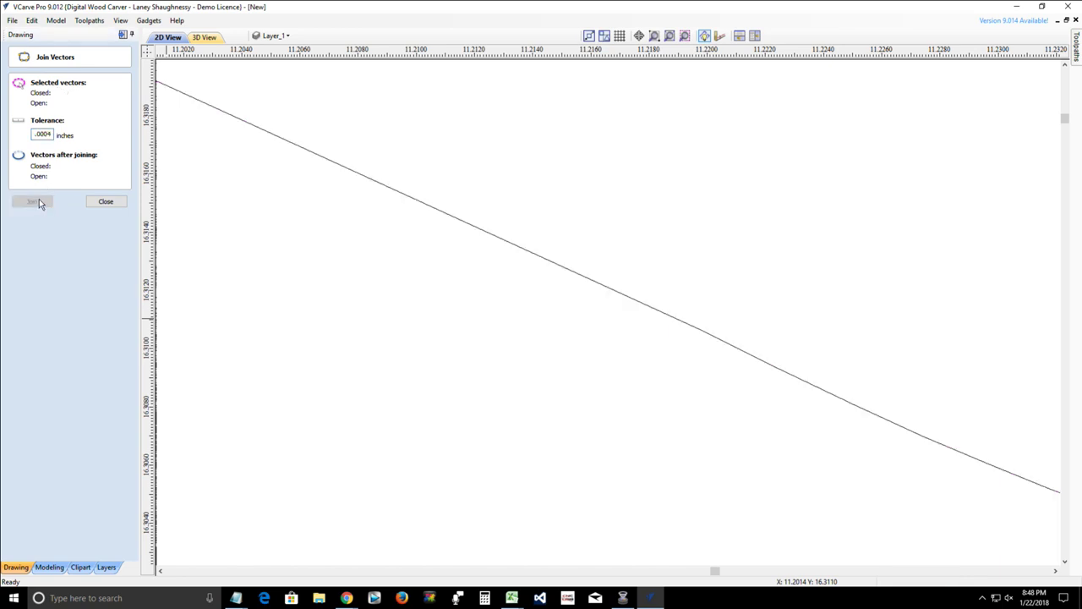
{"action": "scroll", "coordinate": [408, 338], "scroll_direction": "down", "scroll_amount": 1}
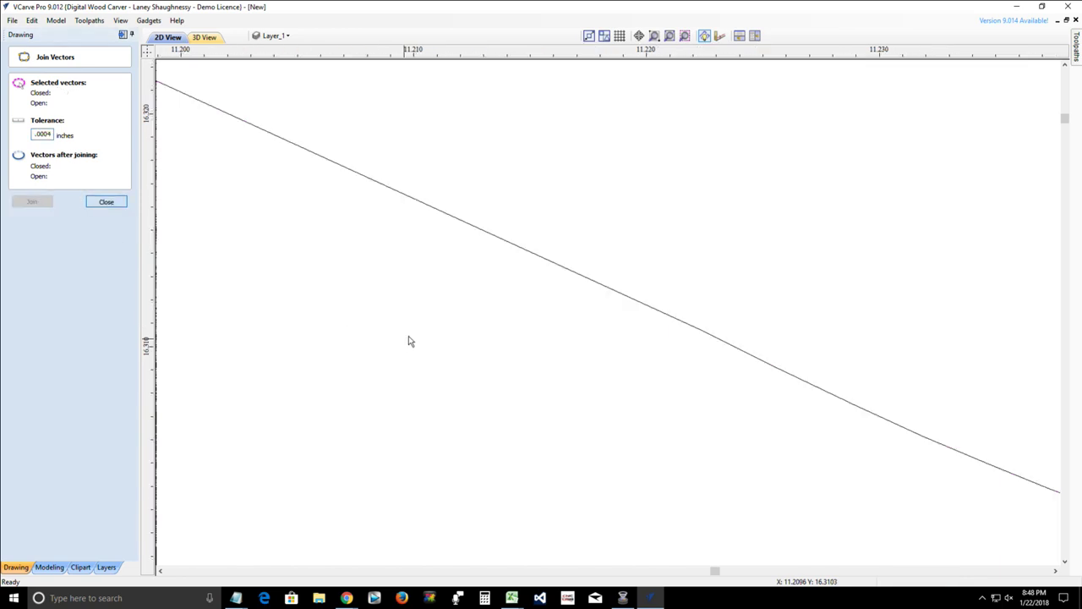
{"action": "scroll", "coordinate": [427, 334], "scroll_direction": "down", "scroll_amount": 5}
{"action": "key", "text": "Escape"}
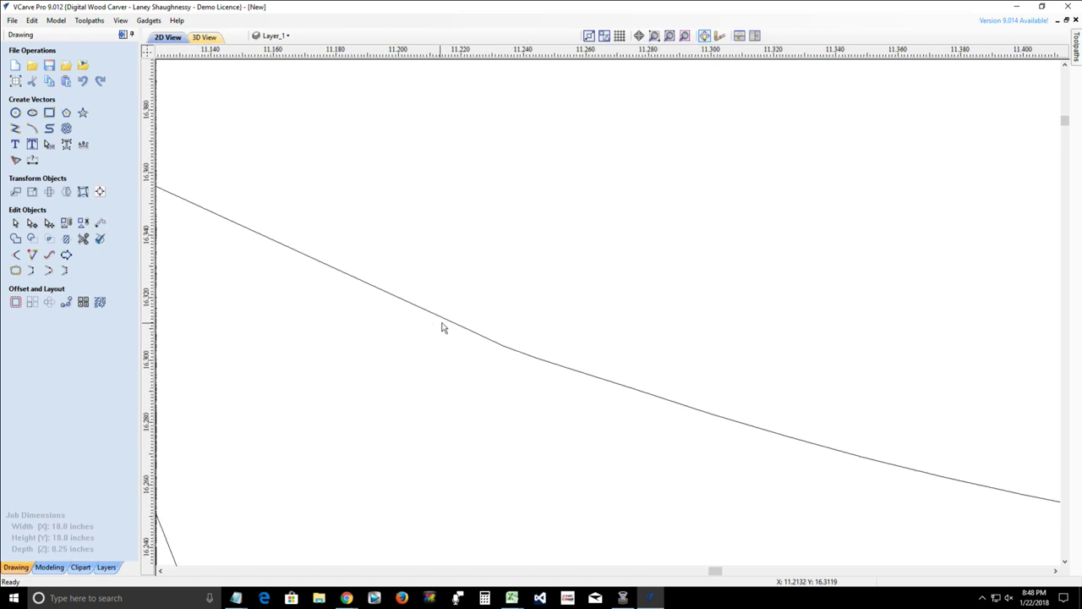
{"action": "scroll", "coordinate": [443, 328], "scroll_direction": "down", "scroll_amount": 3}
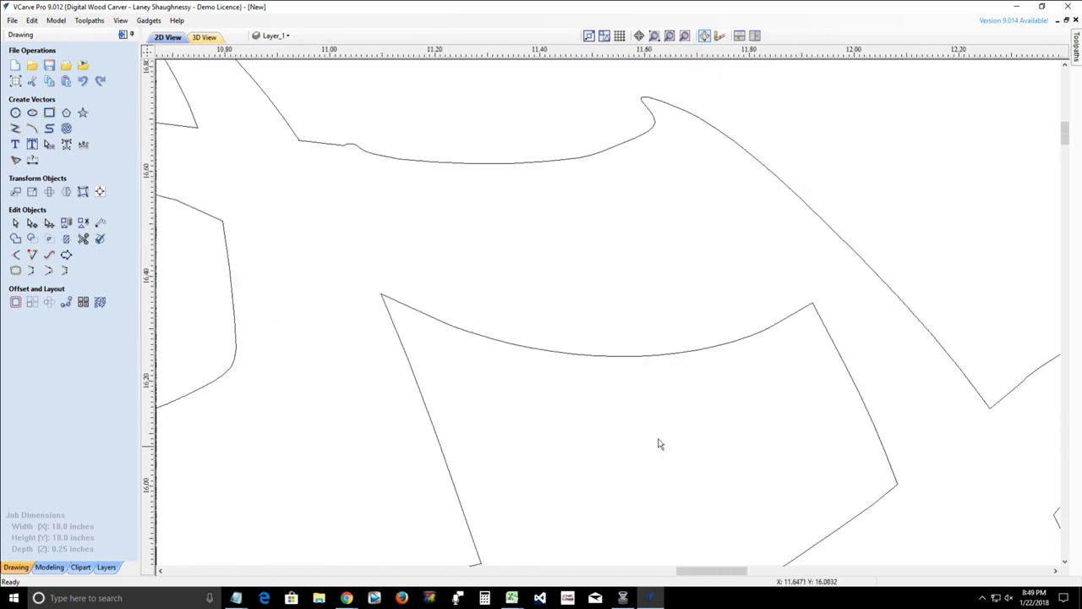
{"action": "scroll", "coordinate": [643, 423], "scroll_direction": "down", "scroll_amount": 5}
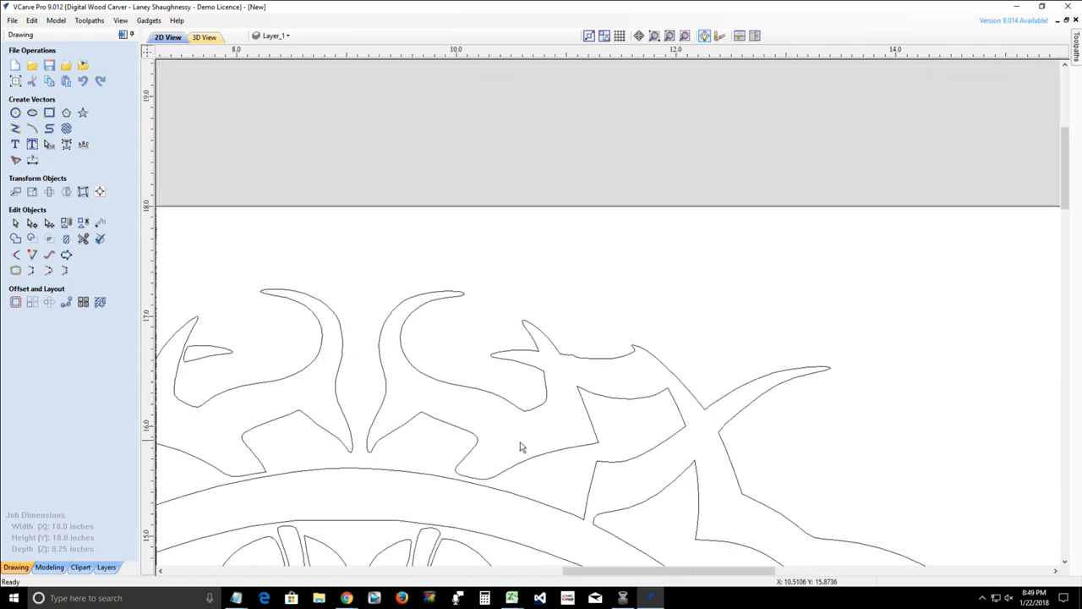
- Select all open vectors and join them into longer outlines
{"action": "right_click", "coordinate": [531, 447]}
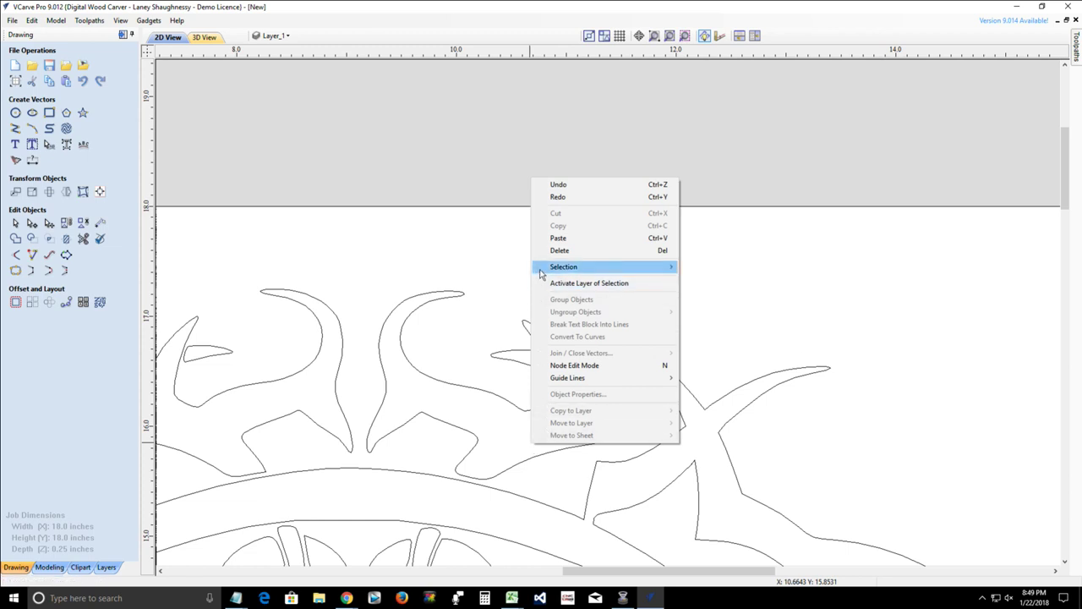
{"action": "mouse_move", "coordinate": [622, 269]}
{"action": "left_click", "coordinate": [699, 280]}
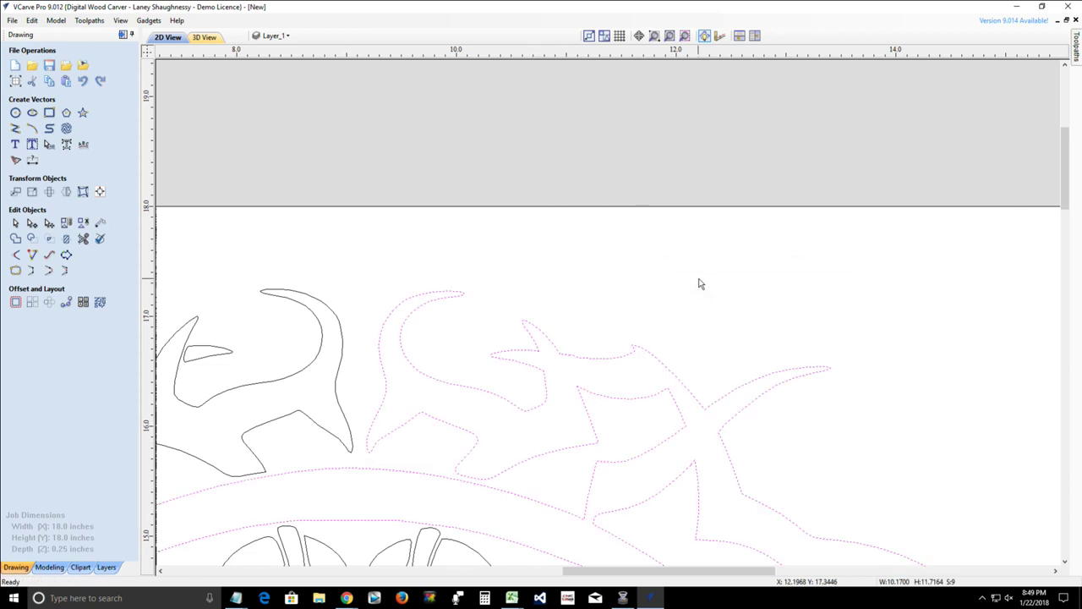
{"action": "scroll", "coordinate": [592, 423], "scroll_direction": "down", "scroll_amount": 4}
{"action": "scroll", "coordinate": [496, 567], "scroll_direction": "up", "scroll_amount": 4}
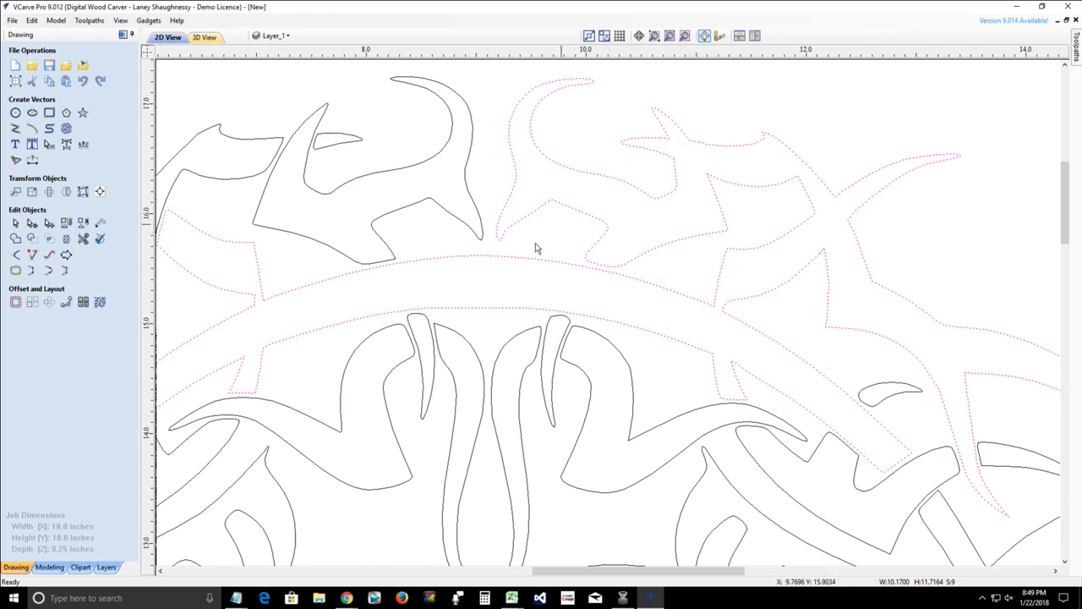
{"action": "left_click", "coordinate": [16, 269]}
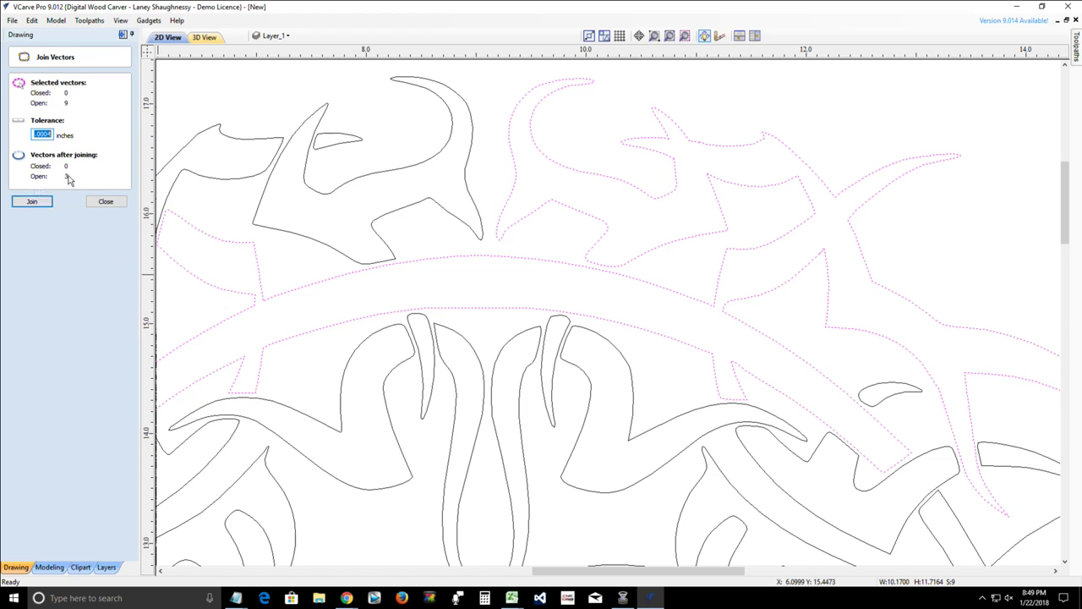
{"action": "left_click", "coordinate": [49, 202]}
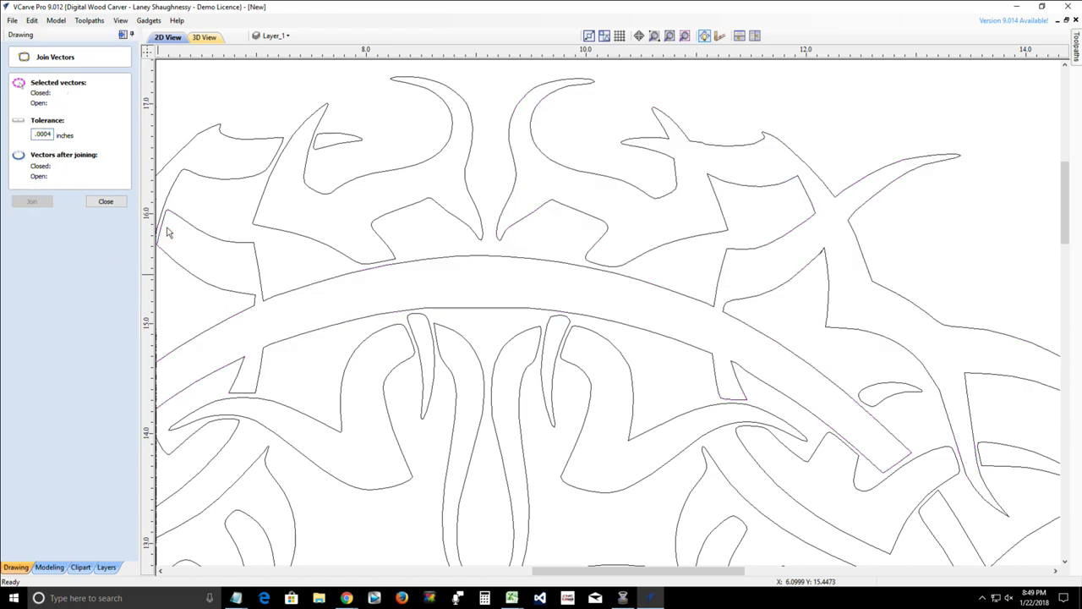
- Select the one shape that still remains open and zoom in on it
{"action": "left_click", "coordinate": [824, 254]}
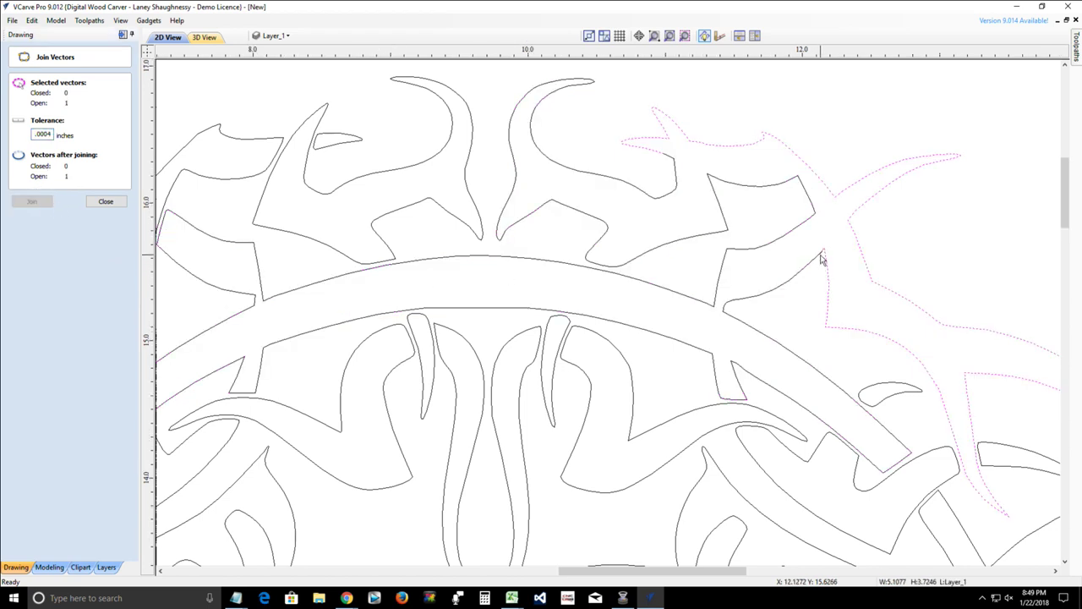
{"action": "scroll", "coordinate": [824, 253], "scroll_direction": "up", "scroll_amount": 10}
{"action": "scroll", "coordinate": [804, 261], "scroll_direction": "up", "scroll_amount": 5}
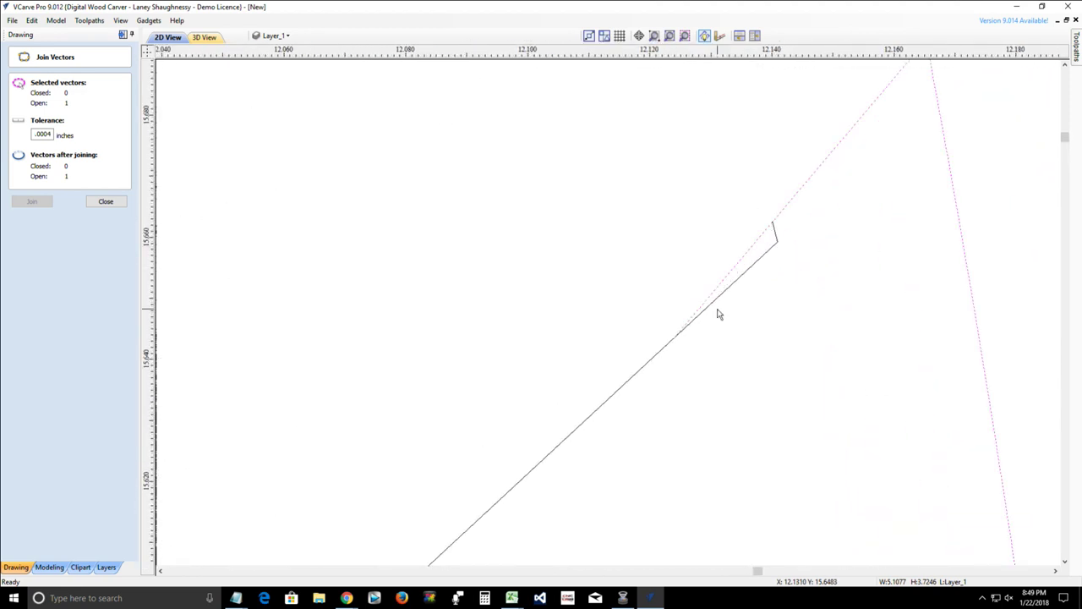
- Trim off the small kinked overhang near x 12.14
{"action": "left_click", "coordinate": [104, 201]}
{"action": "left_click", "coordinate": [83, 238]}
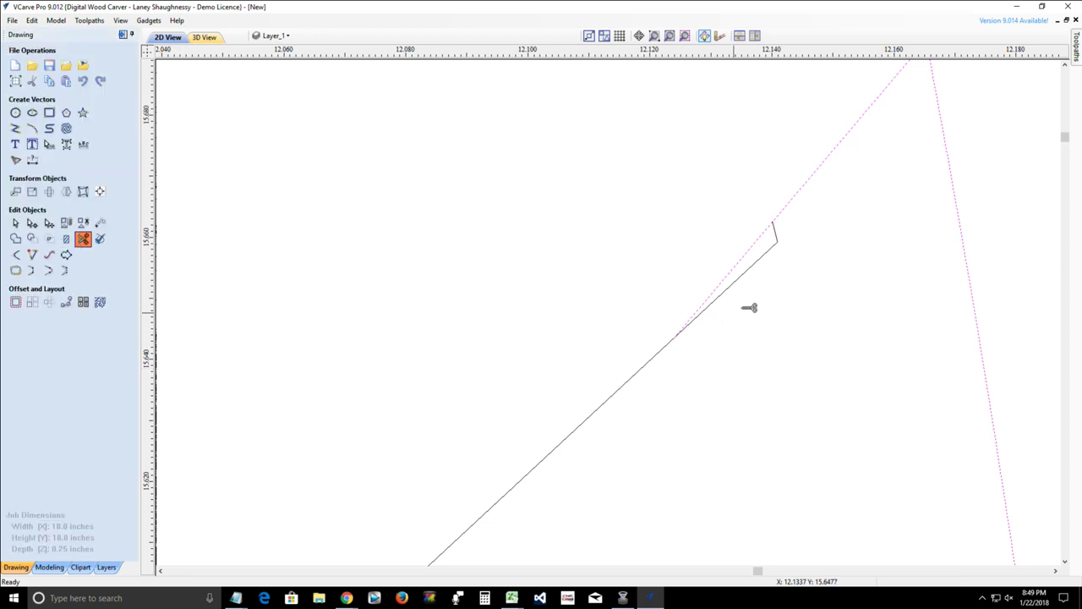
{"action": "left_click", "coordinate": [756, 267]}
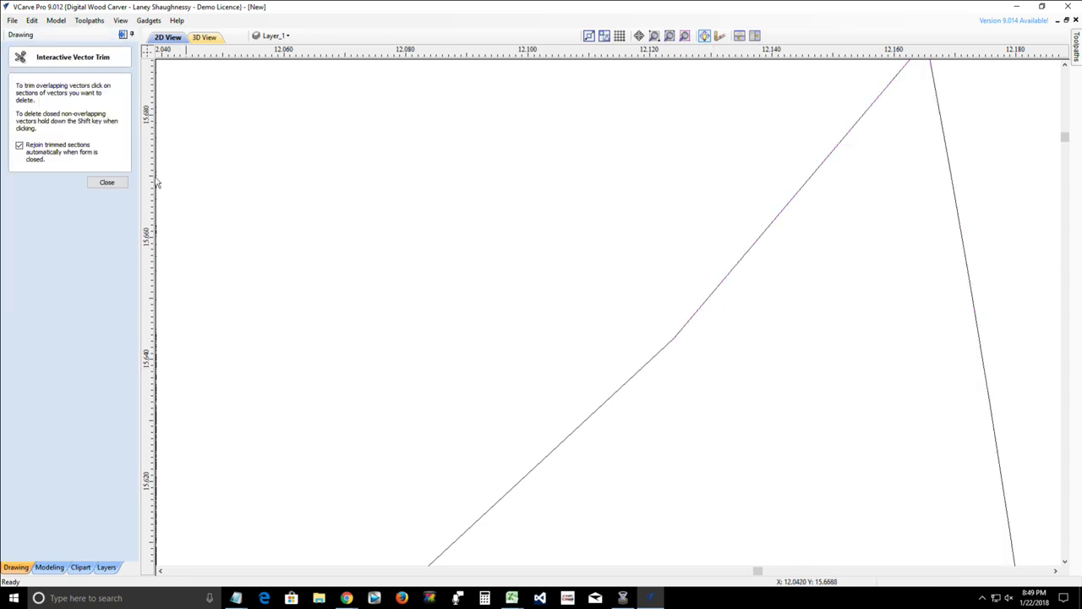
{"action": "left_click", "coordinate": [107, 182]}
- Select all open vectors to confirm none remain
{"action": "left_click", "coordinate": [634, 384]}
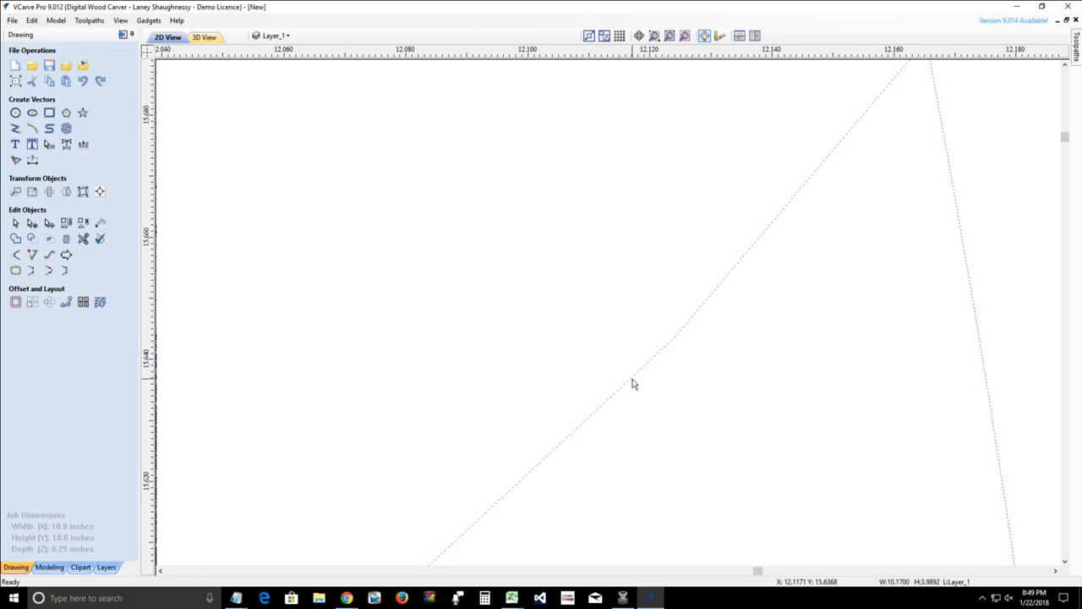
{"action": "scroll", "coordinate": [635, 385], "scroll_direction": "down", "scroll_amount": 2}
{"action": "right_click", "coordinate": [565, 269]}
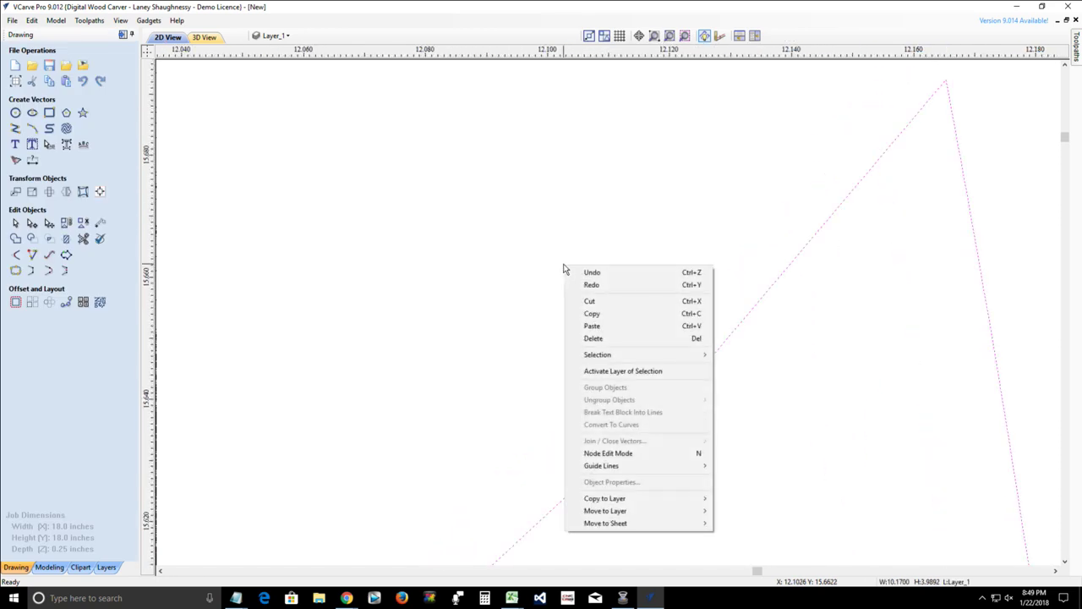
{"action": "mouse_move", "coordinate": [597, 357]}
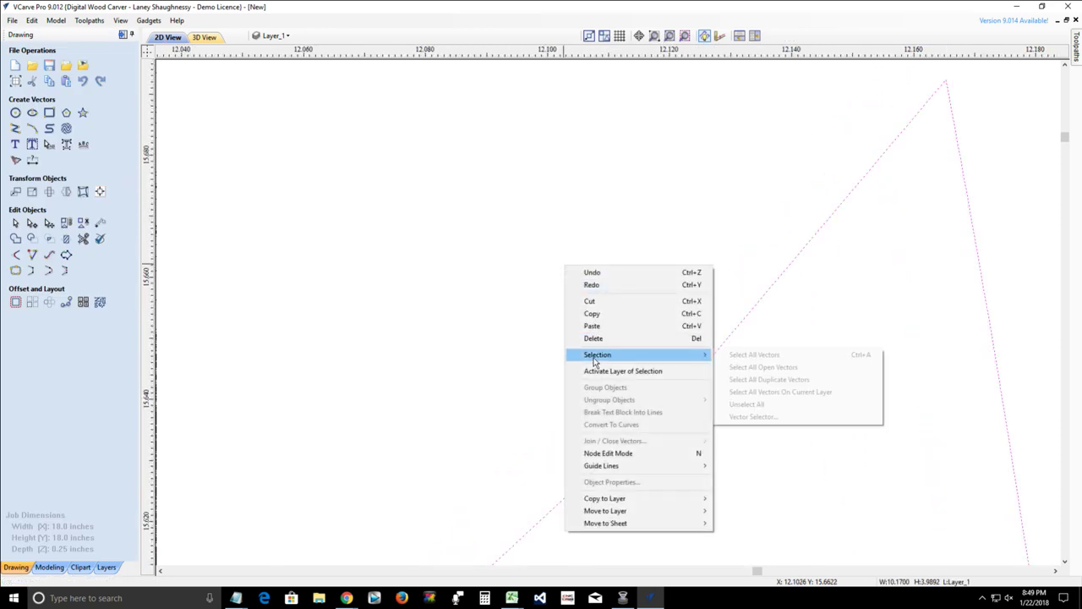
{"action": "left_click", "coordinate": [741, 369]}
- Zoom out and run Select All Open Vectors across the whole L wreath design
{"action": "scroll", "coordinate": [665, 409], "scroll_direction": "down", "scroll_amount": 5}
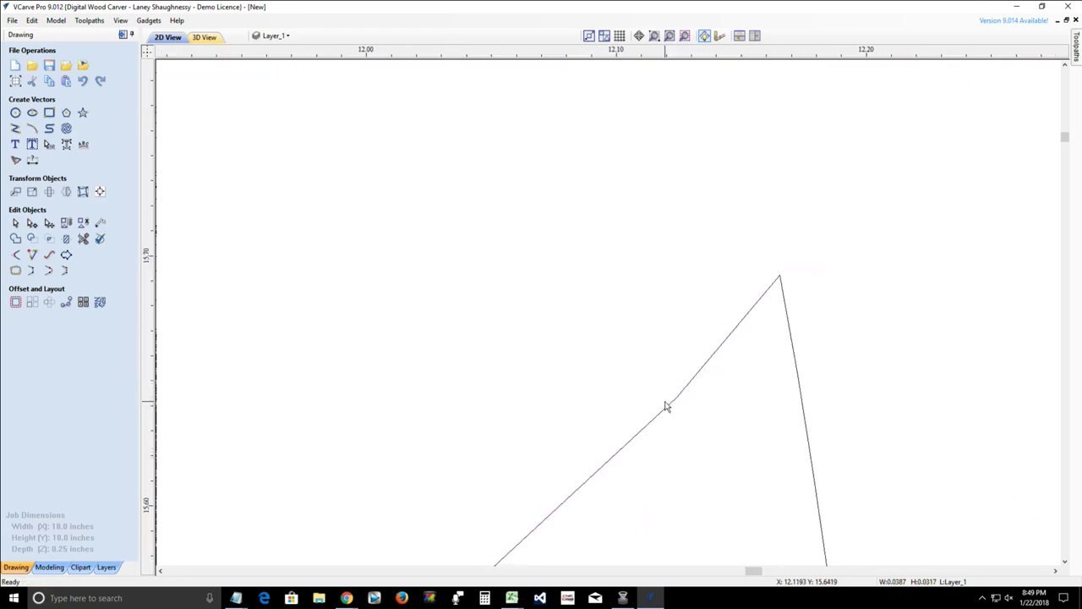
{"action": "scroll", "coordinate": [665, 407], "scroll_direction": "down", "scroll_amount": 10}
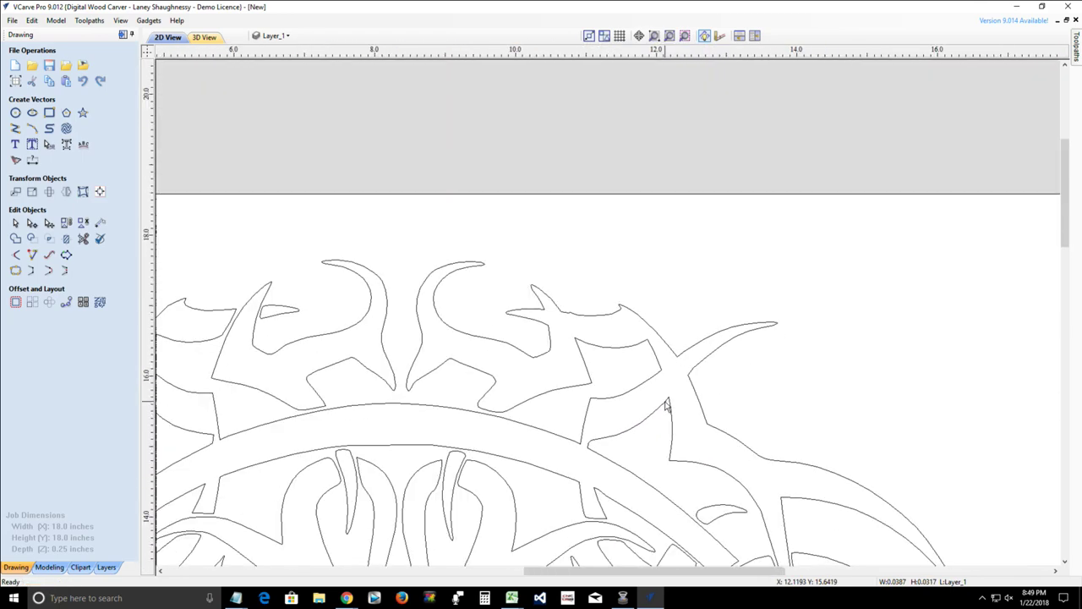
{"action": "scroll", "coordinate": [665, 407], "scroll_direction": "down", "scroll_amount": 8}
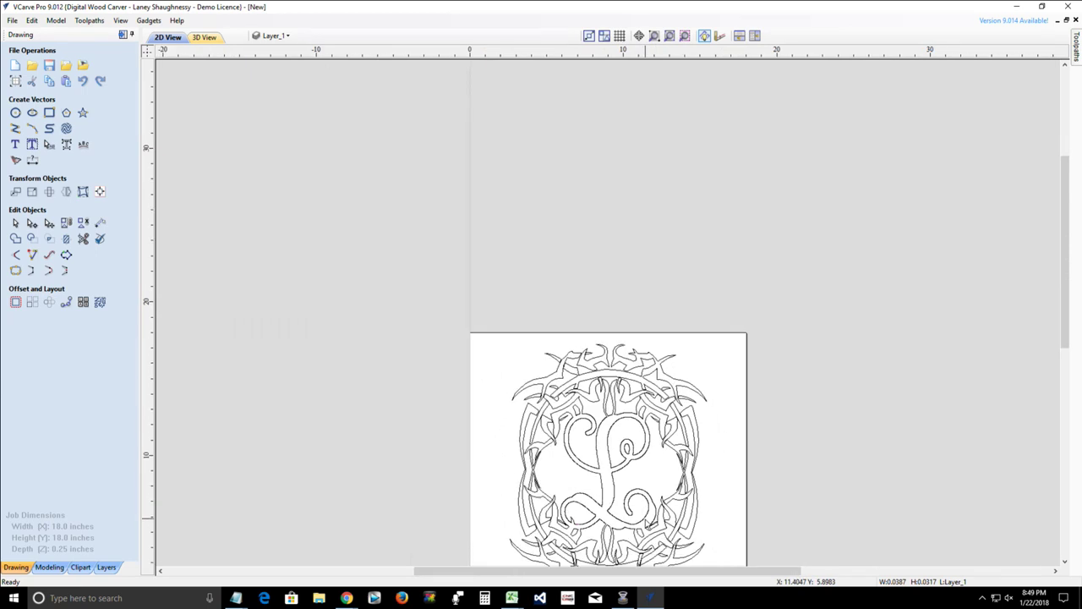
{"action": "scroll", "coordinate": [615, 529], "scroll_direction": "up", "scroll_amount": 6}
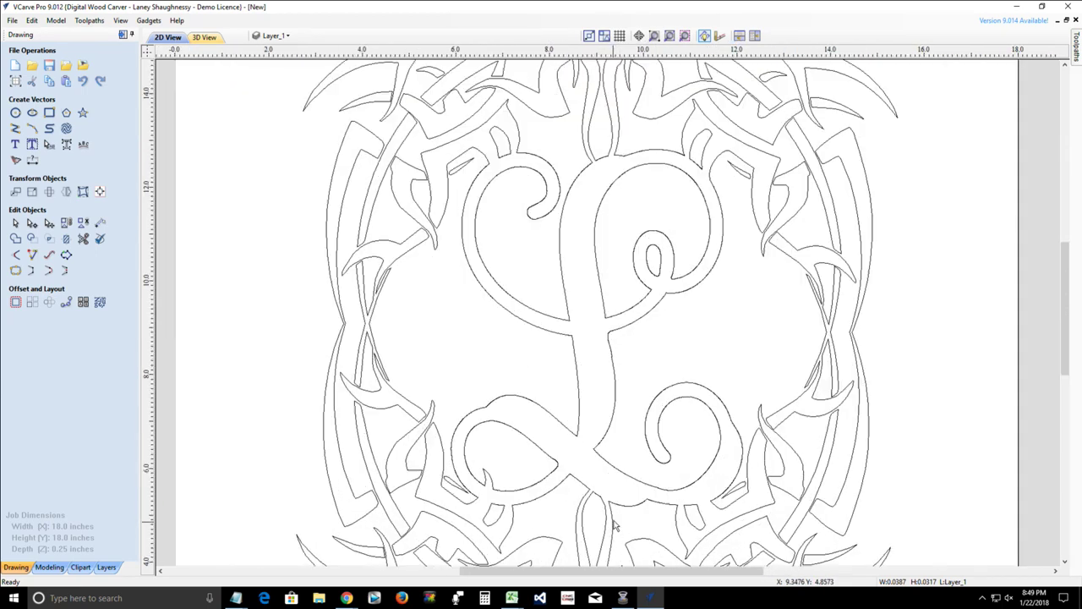
{"action": "right_click", "coordinate": [618, 266]}
{"action": "mouse_move", "coordinate": [668, 353]}
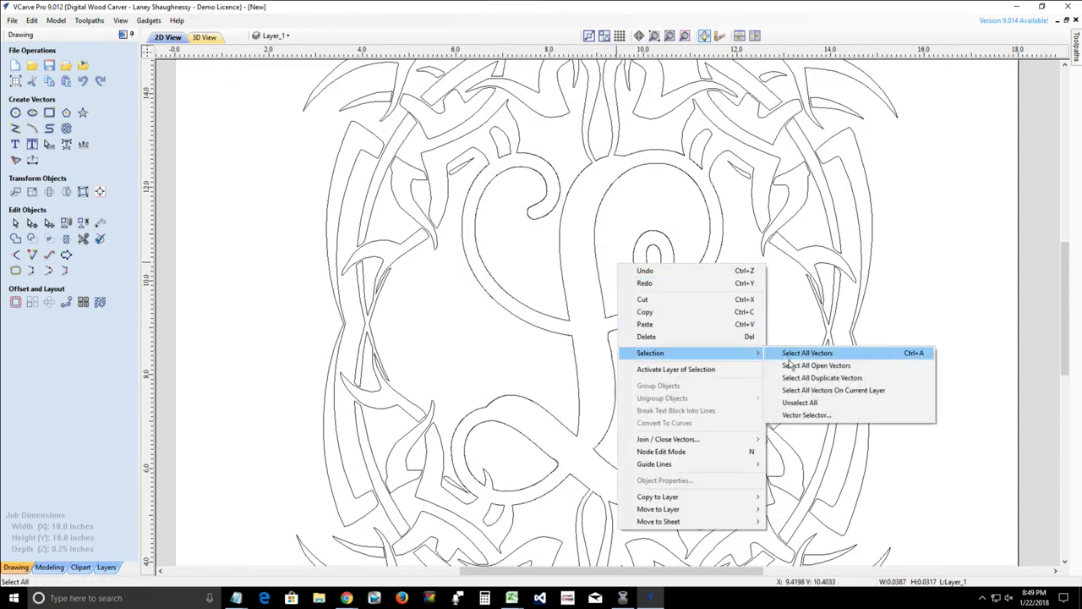
{"action": "left_click", "coordinate": [791, 369]}
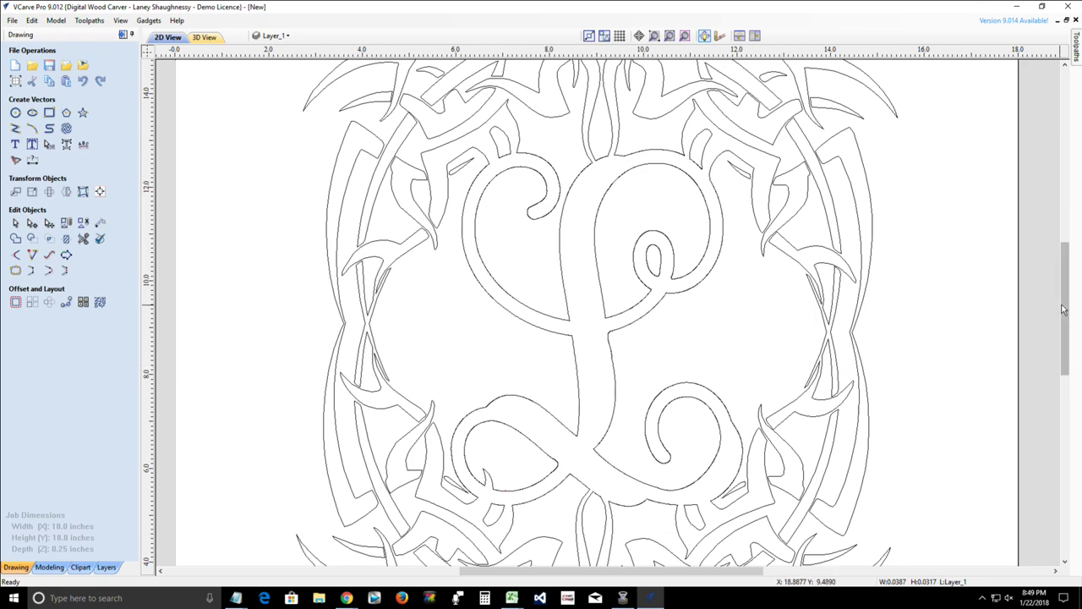
{"action": "left_click_drag", "start_coordinate": [1064, 303], "coordinate": [1063, 256]}
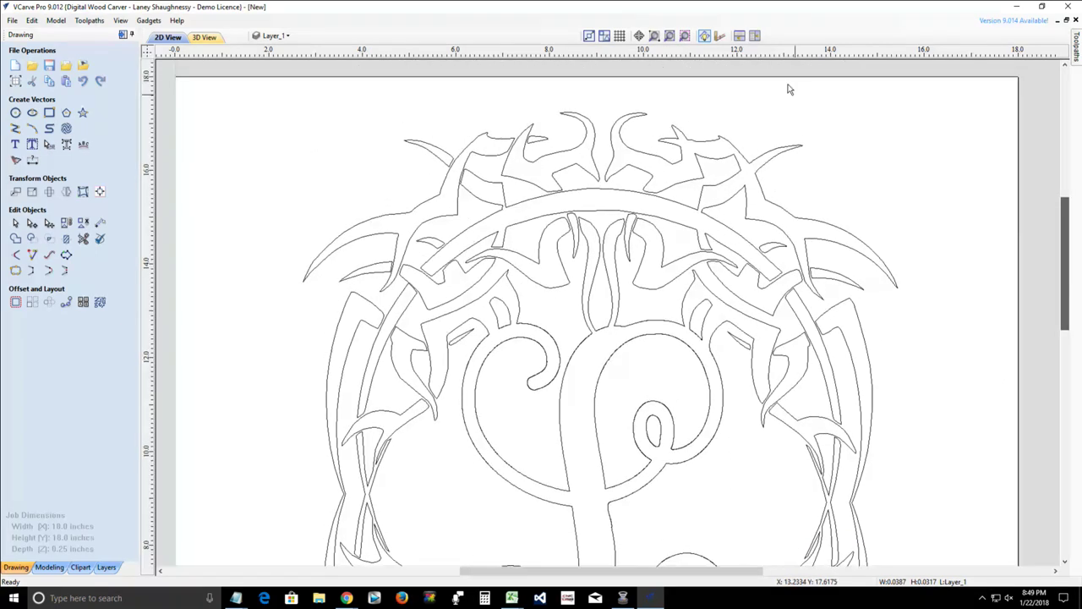
- Zoom to the open vector and trim away the baseline piece under the small bump
{"action": "left_click", "coordinate": [686, 37]}
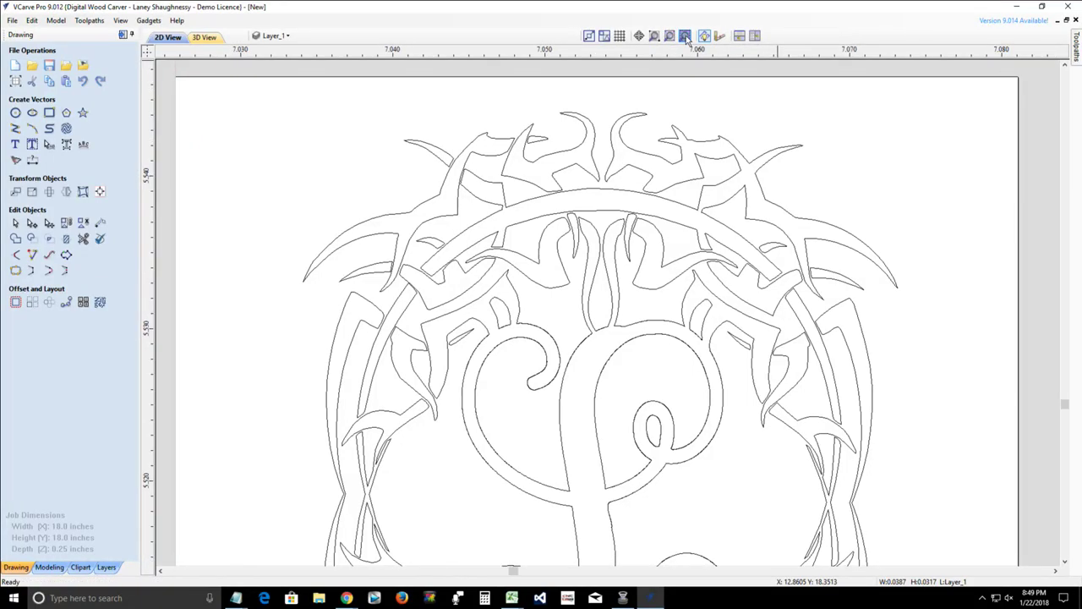
{"action": "scroll", "coordinate": [573, 363], "scroll_direction": "down", "scroll_amount": 3}
{"action": "scroll", "coordinate": [574, 363], "scroll_direction": "down", "scroll_amount": 2}
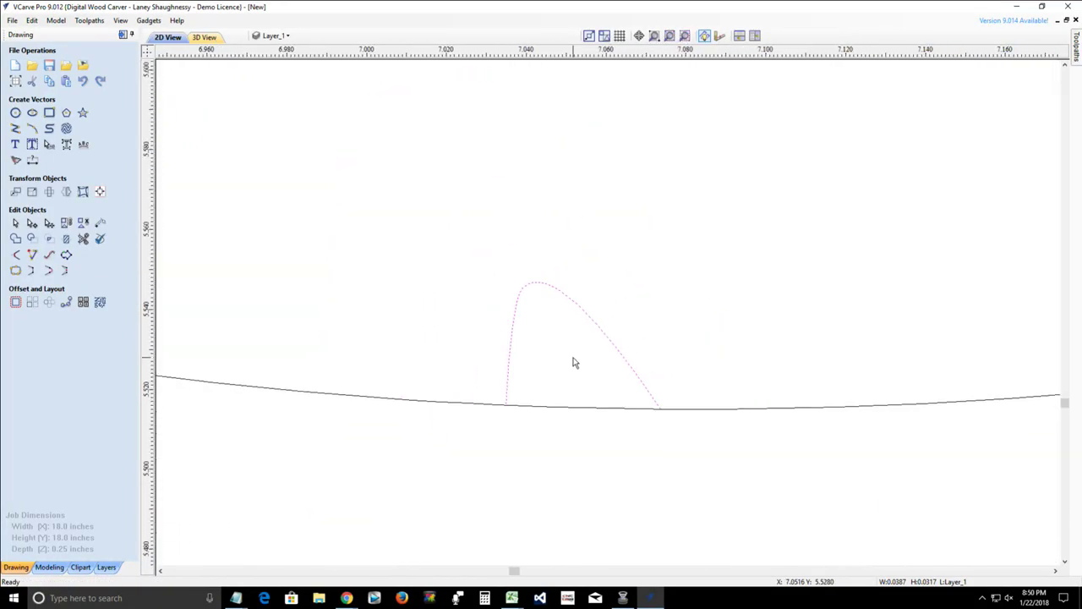
{"action": "scroll", "coordinate": [488, 443], "scroll_direction": "down", "scroll_amount": 1}
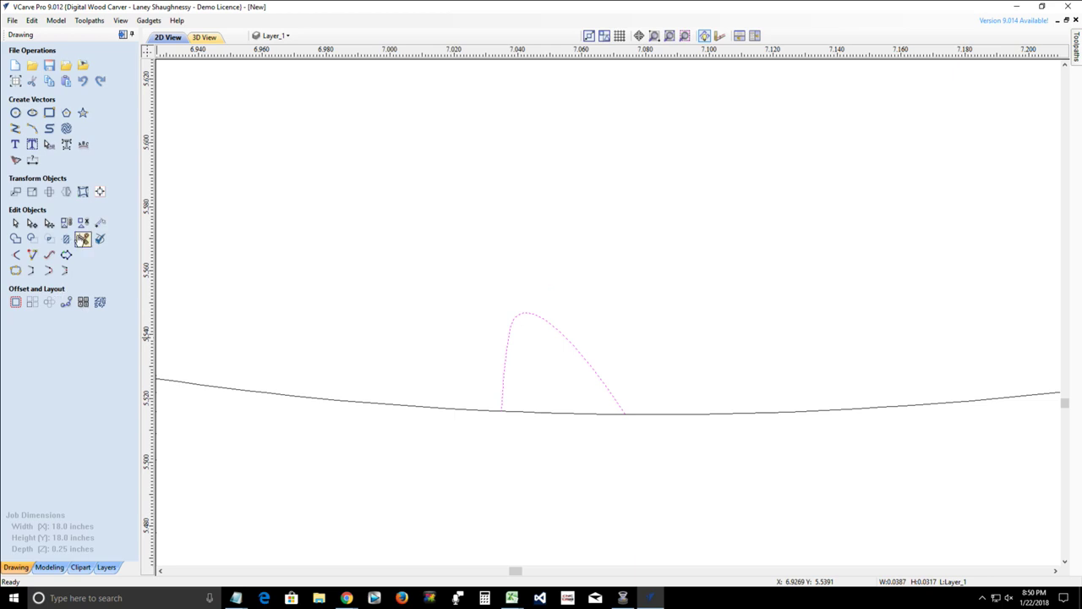
{"action": "left_click", "coordinate": [83, 239]}
{"action": "left_click", "coordinate": [554, 413]}
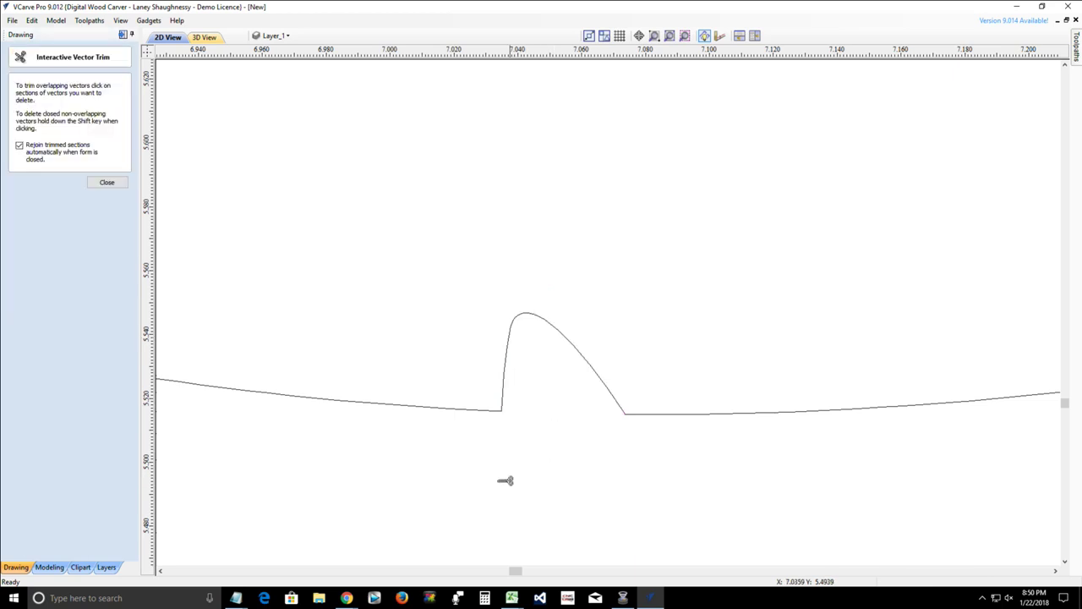
{"action": "left_click", "coordinate": [102, 182]}
- Recheck with Select All Open Vectors and confirm that none remain
{"action": "right_click", "coordinate": [416, 268]}
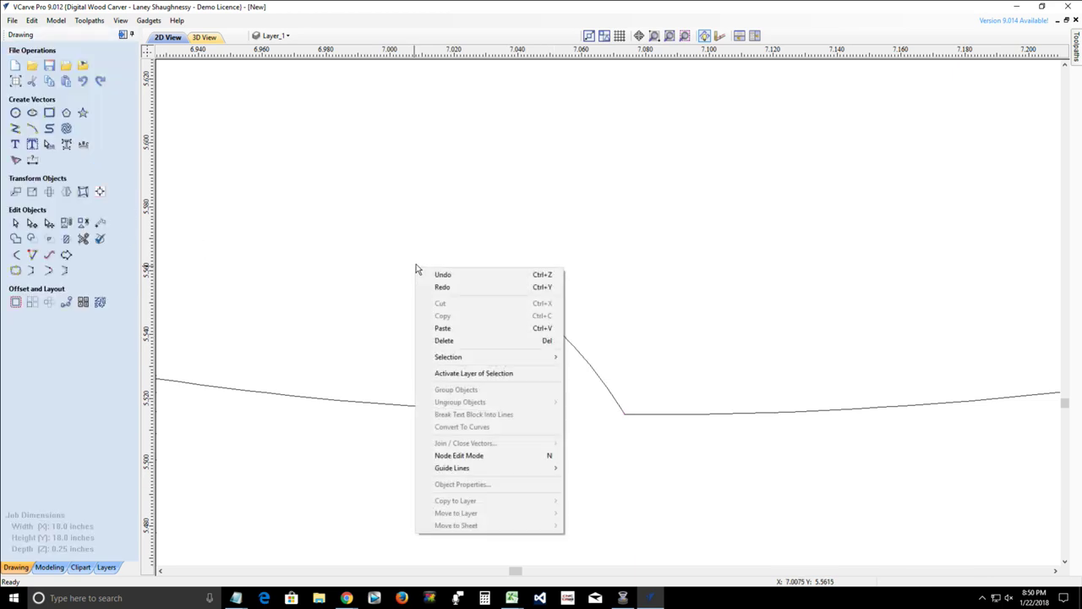
{"action": "mouse_move", "coordinate": [448, 357]}
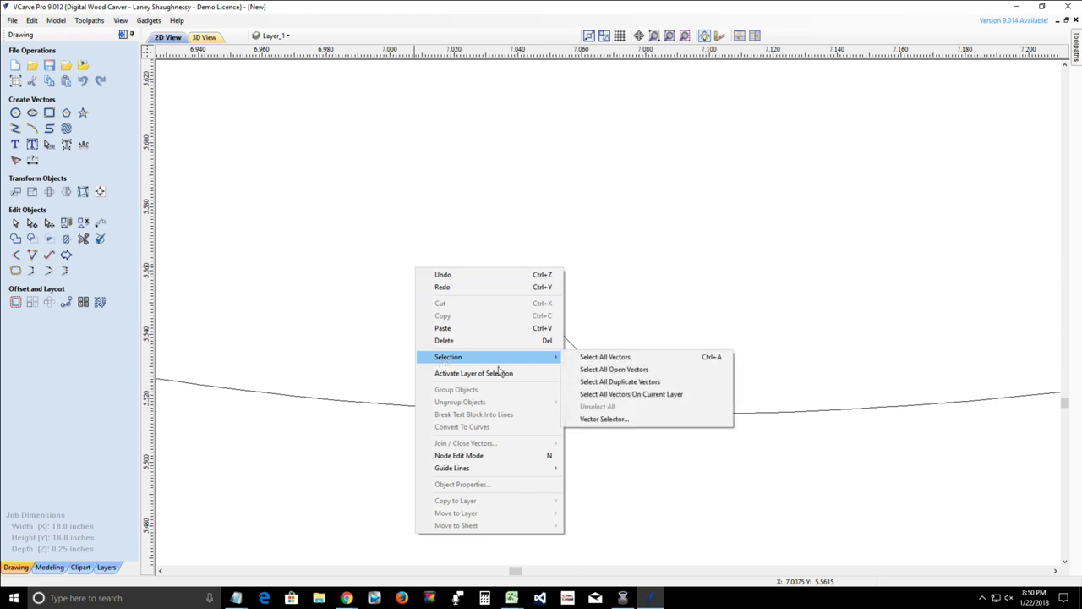
{"action": "left_click", "coordinate": [597, 372]}
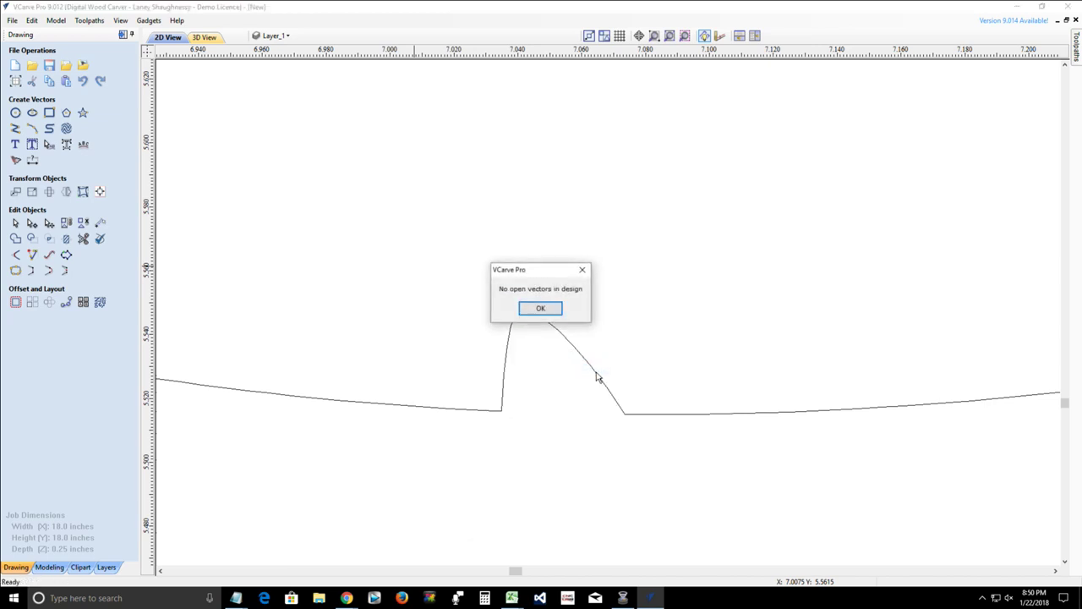
{"action": "left_click", "coordinate": [546, 309]}
{"action": "scroll", "coordinate": [543, 398], "scroll_direction": "down", "scroll_amount": 2}
{"action": "scroll", "coordinate": [535, 432], "scroll_direction": "down", "scroll_amount": 6}
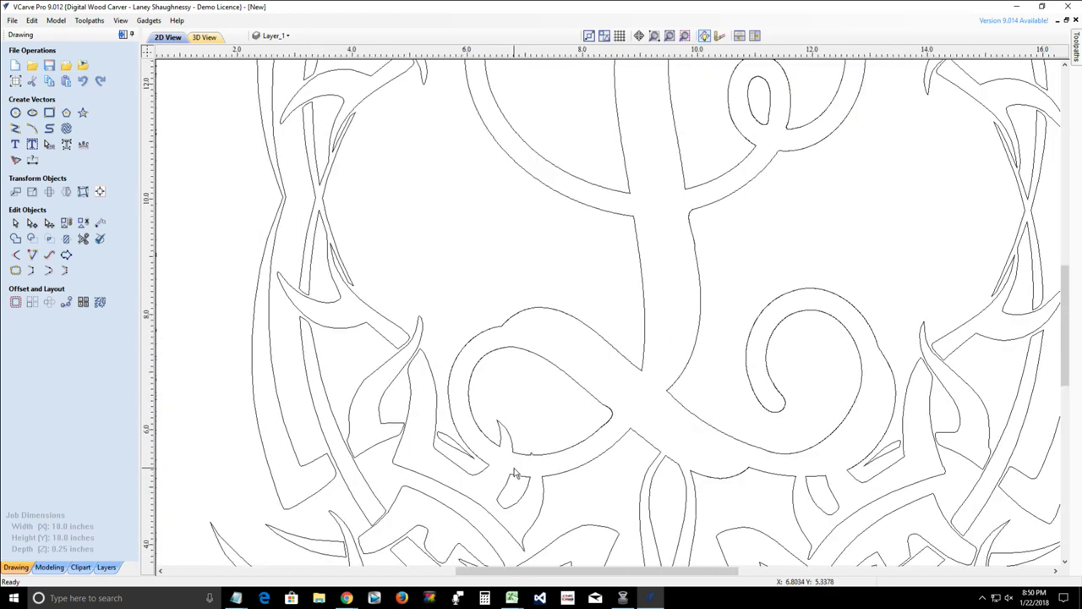
{"action": "scroll", "coordinate": [514, 475], "scroll_direction": "down", "scroll_amount": 2}
{"action": "scroll", "coordinate": [454, 441], "scroll_direction": "up", "scroll_amount": 3}
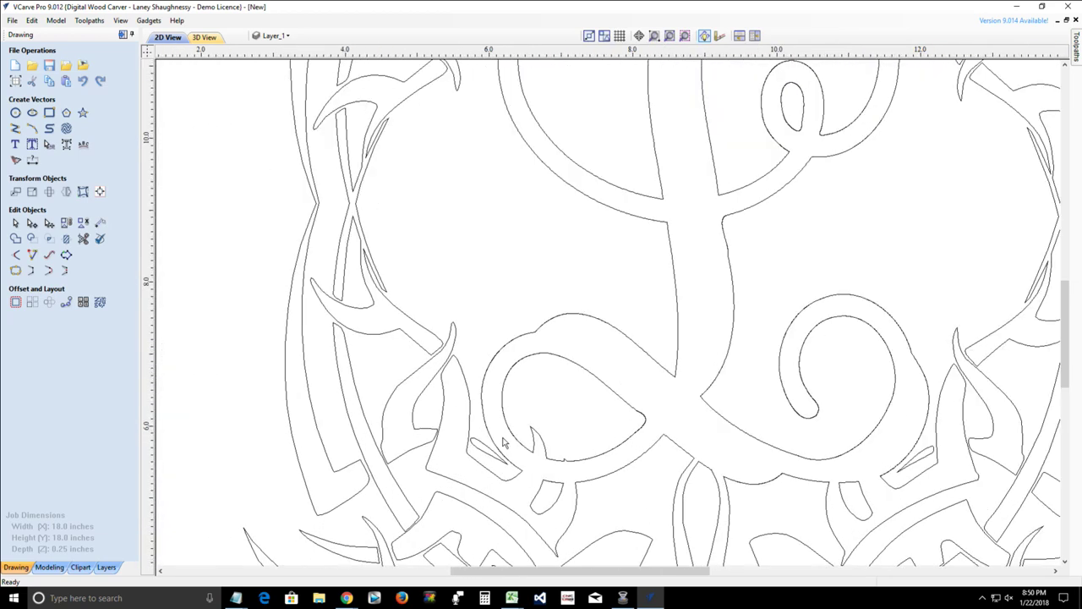
{"action": "left_click_drag", "start_coordinate": [1065, 330], "coordinate": [1055, 239]}
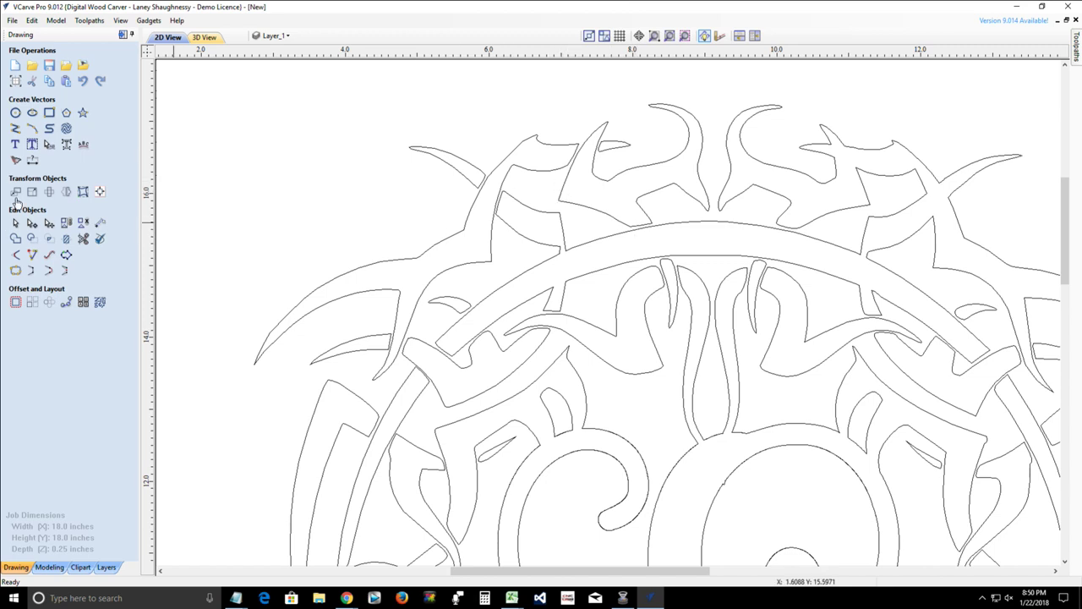
- Draw a new straight polyline edge across the crown's upper-left spike
{"action": "left_click", "coordinate": [15, 127]}
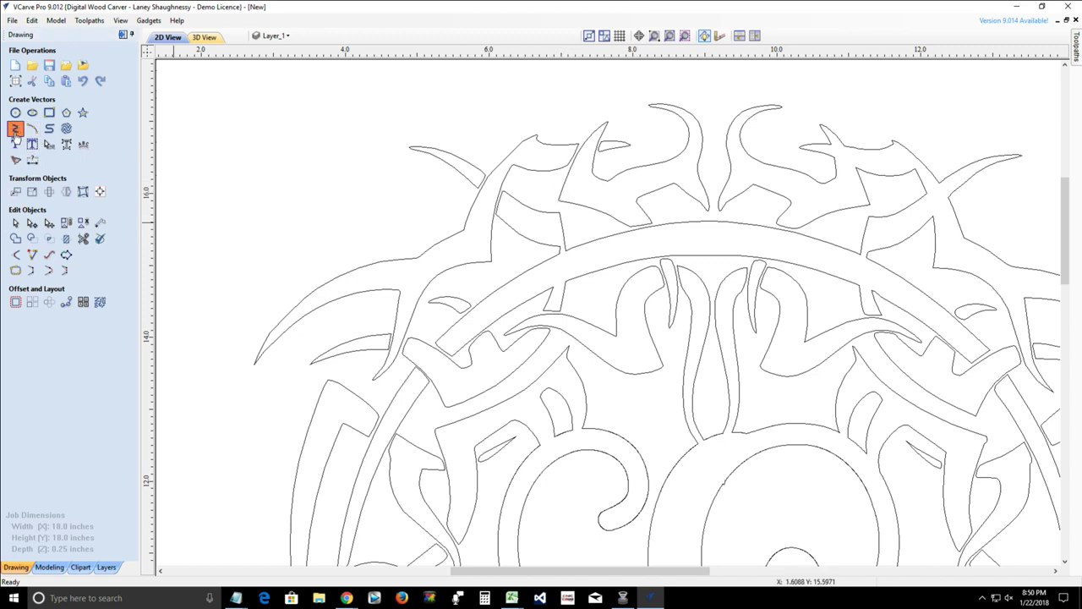
{"action": "left_click", "coordinate": [574, 144]}
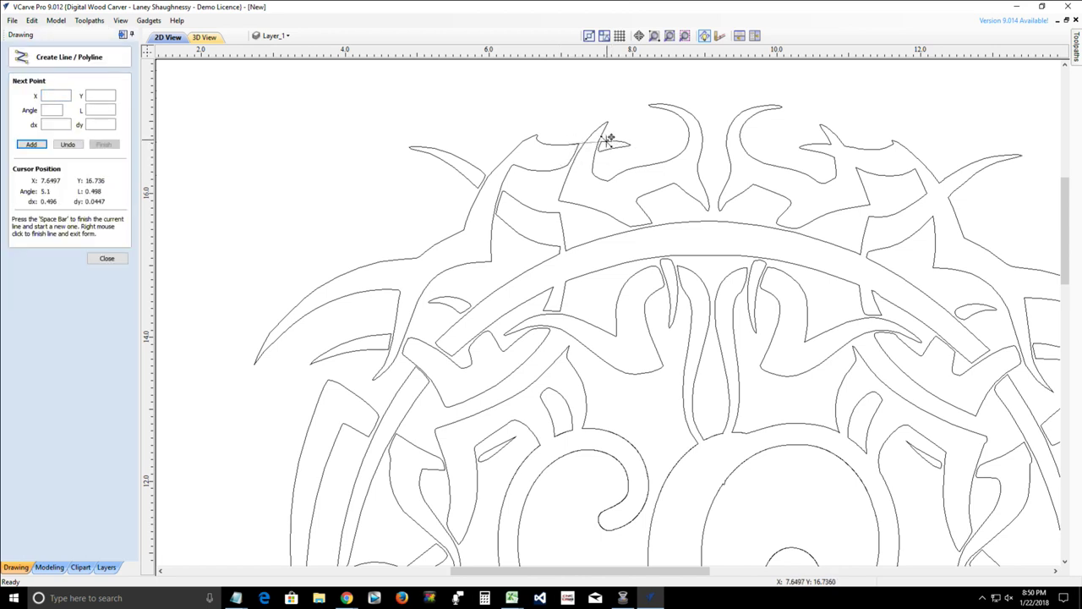
{"action": "left_click", "coordinate": [605, 139]}
{"action": "key", "text": "space"}
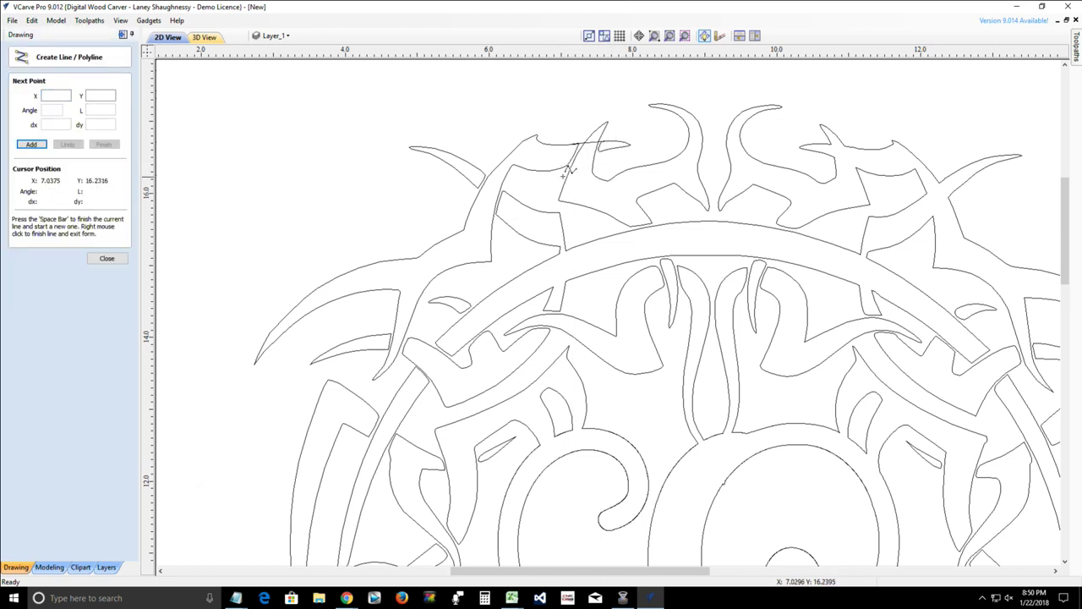
{"action": "left_click", "coordinate": [601, 151]}
{"action": "left_click", "coordinate": [604, 153]}
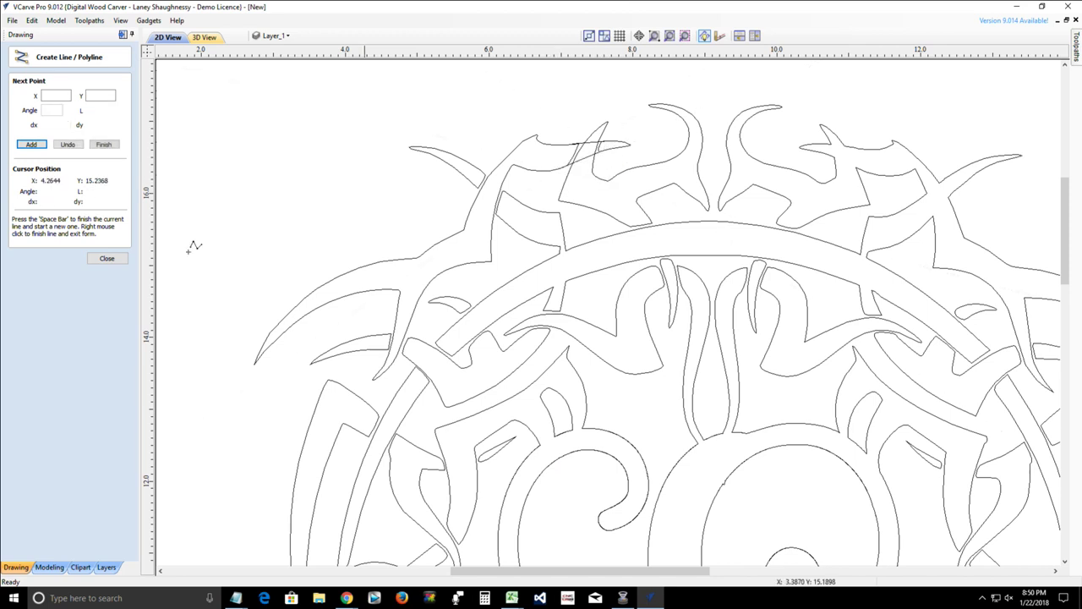
{"action": "left_click", "coordinate": [100, 259]}
- Trim the stray loop and the old curves crossing the spike
{"action": "left_click", "coordinate": [72, 239]}
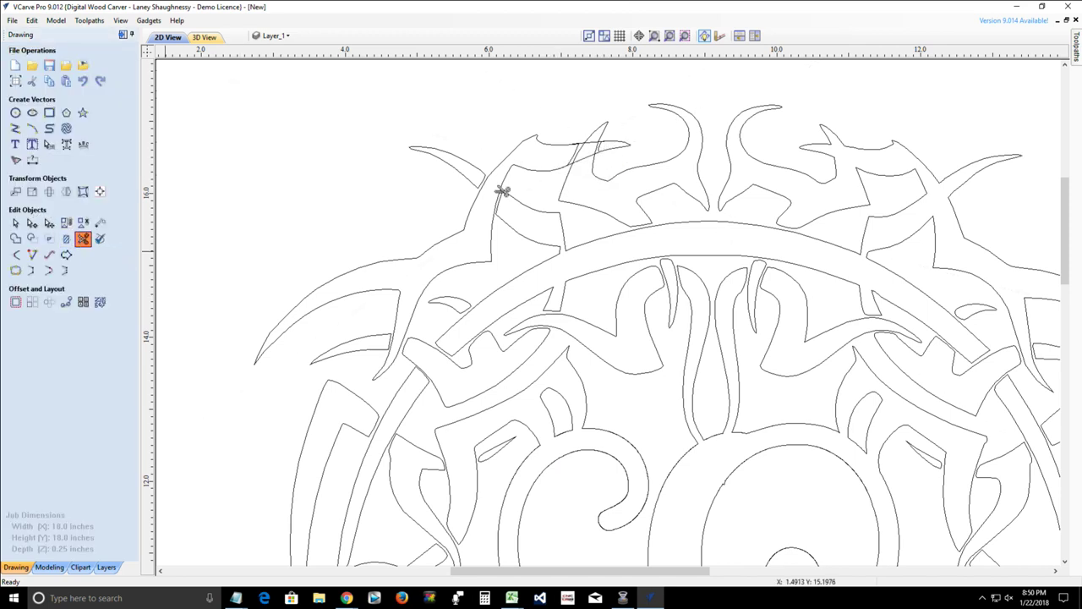
{"action": "scroll", "coordinate": [600, 156], "scroll_direction": "up", "scroll_amount": 5}
{"action": "left_click", "coordinate": [592, 172]}
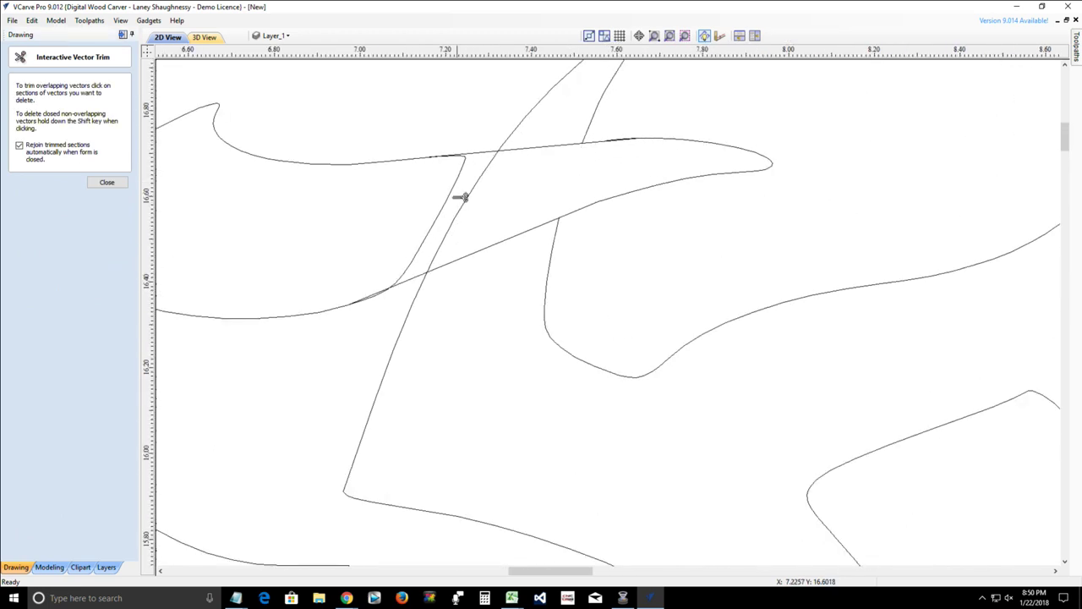
{"action": "left_click", "coordinate": [448, 200]}
{"action": "left_click", "coordinate": [463, 198]}
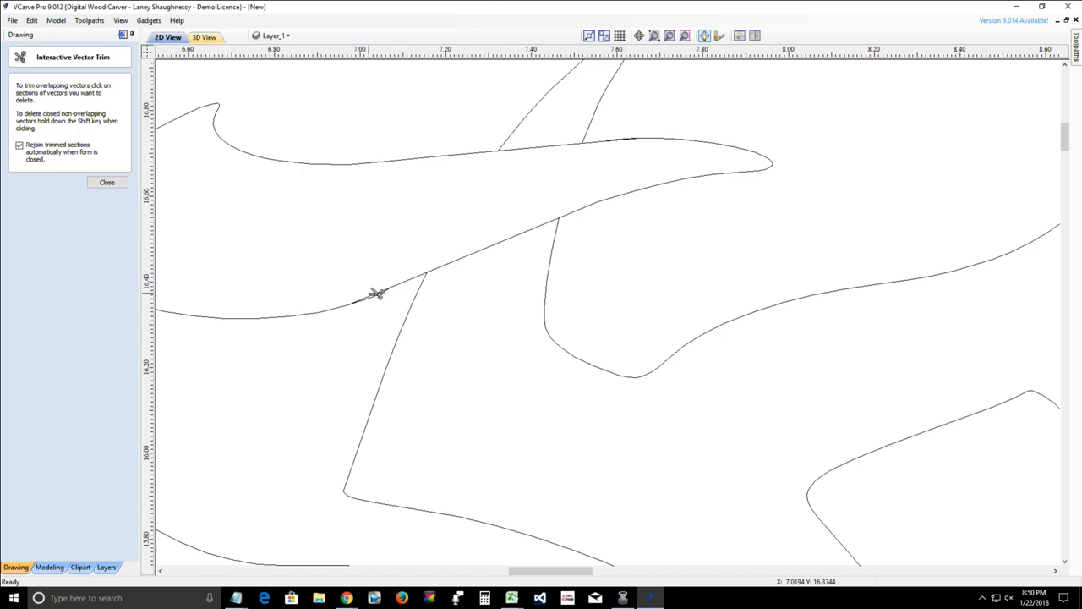
{"action": "left_click", "coordinate": [467, 256]}
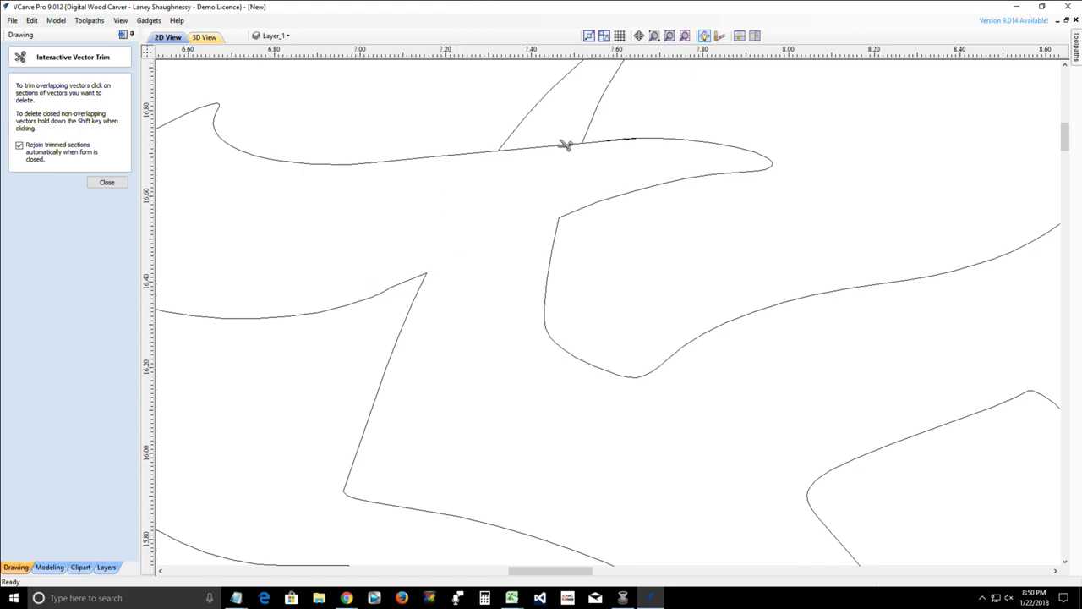
{"action": "left_click", "coordinate": [563, 148]}
- Remove the doubled curve above the new edge and finish trimming
{"action": "scroll", "coordinate": [643, 121], "scroll_direction": "up", "scroll_amount": 8}
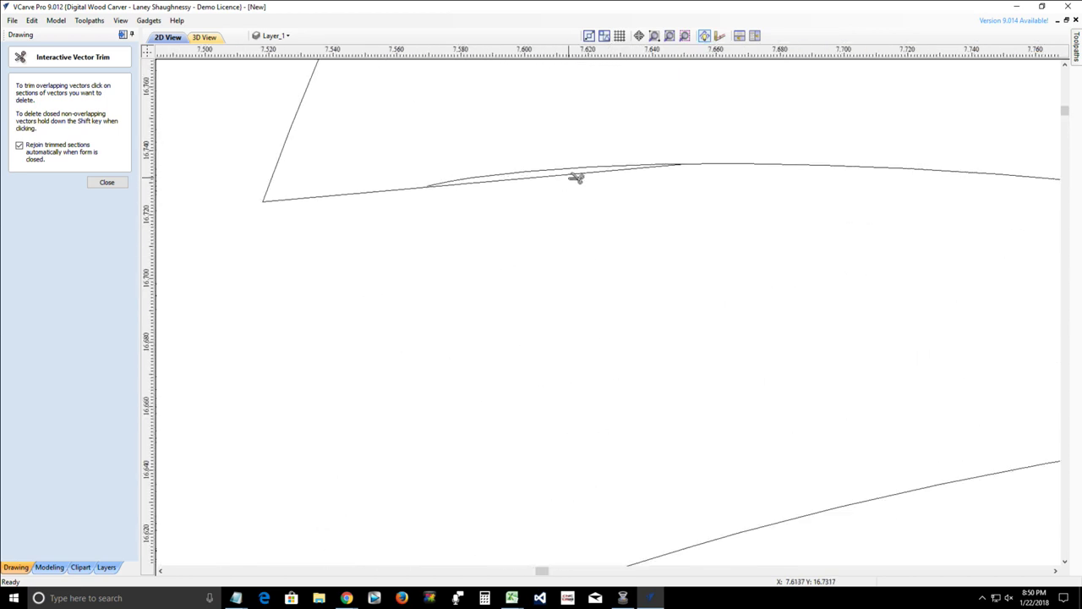
{"action": "scroll", "coordinate": [677, 164], "scroll_direction": "up", "scroll_amount": 2}
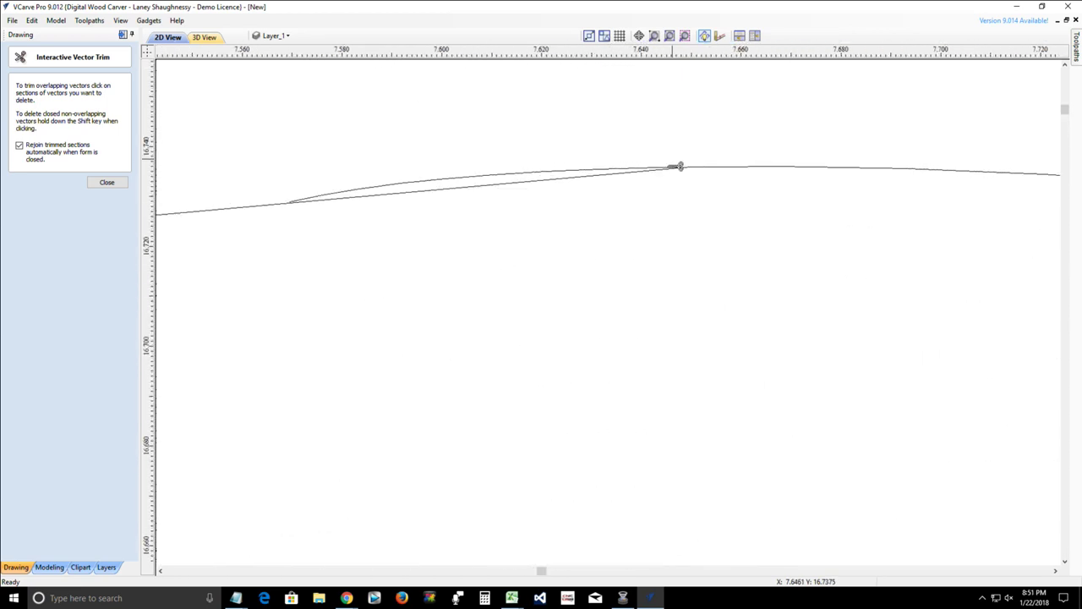
{"action": "left_click", "coordinate": [495, 176]}
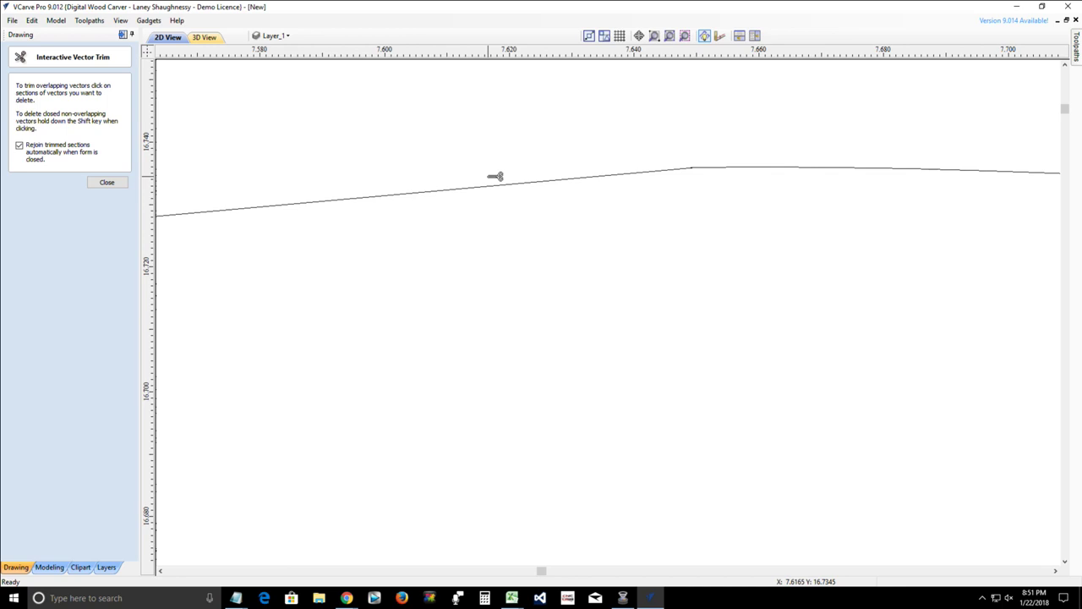
{"action": "scroll", "coordinate": [496, 176], "scroll_direction": "down", "scroll_amount": 2}
{"action": "left_click", "coordinate": [97, 183]}
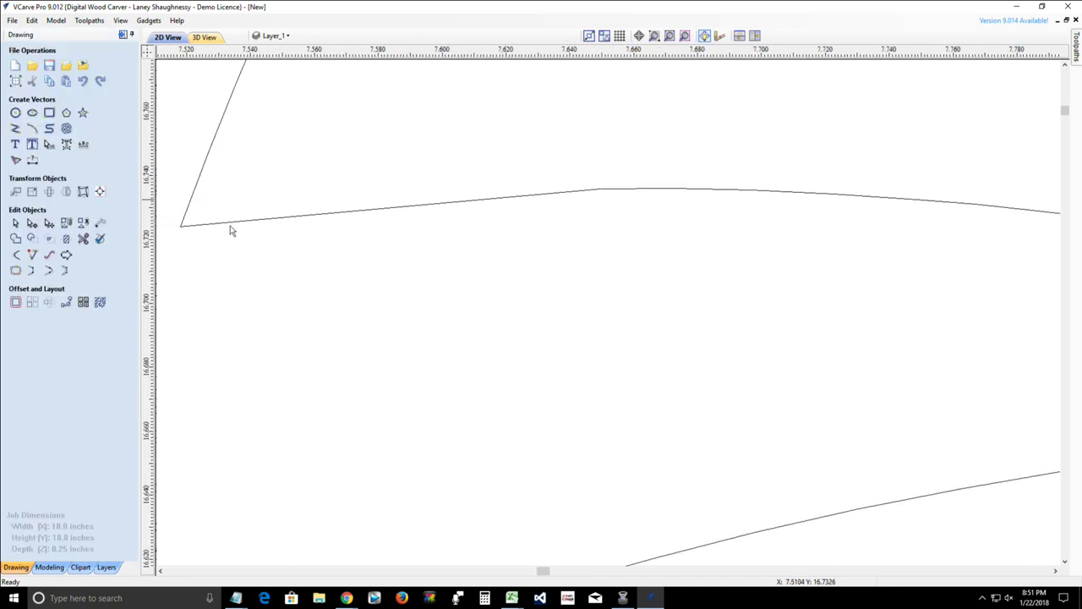
{"action": "scroll", "coordinate": [510, 311], "scroll_direction": "down", "scroll_amount": 8}
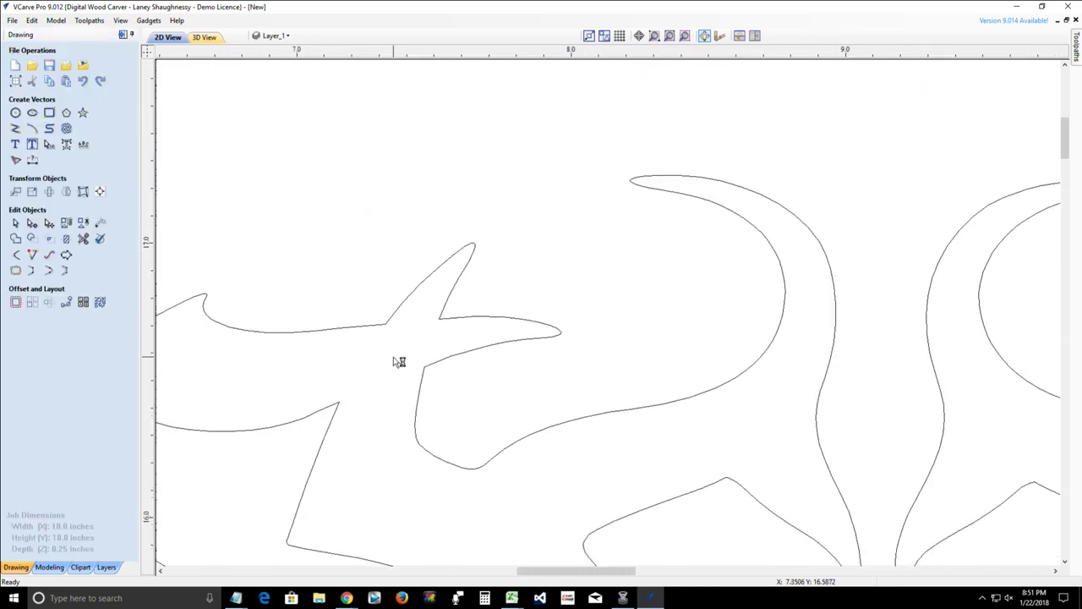
{"action": "scroll", "coordinate": [399, 362], "scroll_direction": "down", "scroll_amount": 5}
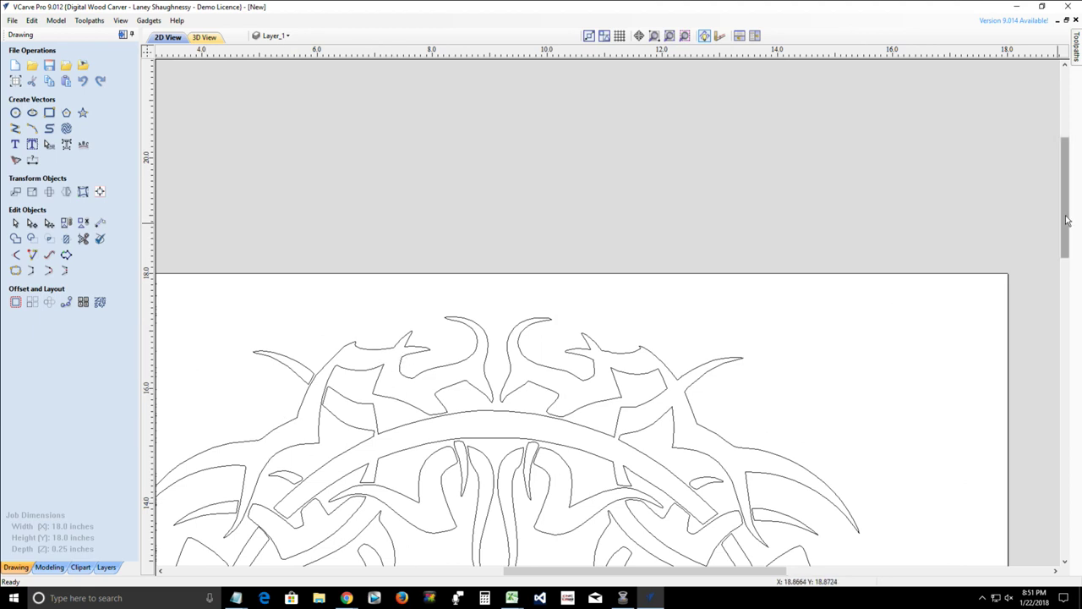
{"action": "left_click_drag", "start_coordinate": [1066, 203], "coordinate": [1066, 257]}
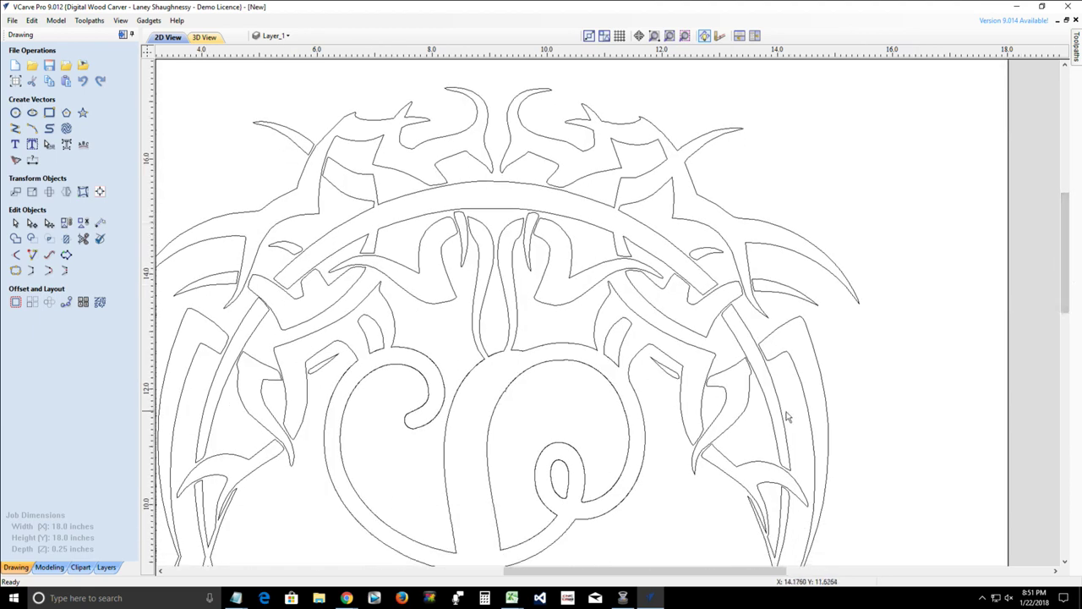
{"action": "scroll", "coordinate": [482, 418], "scroll_direction": "down", "scroll_amount": 3}
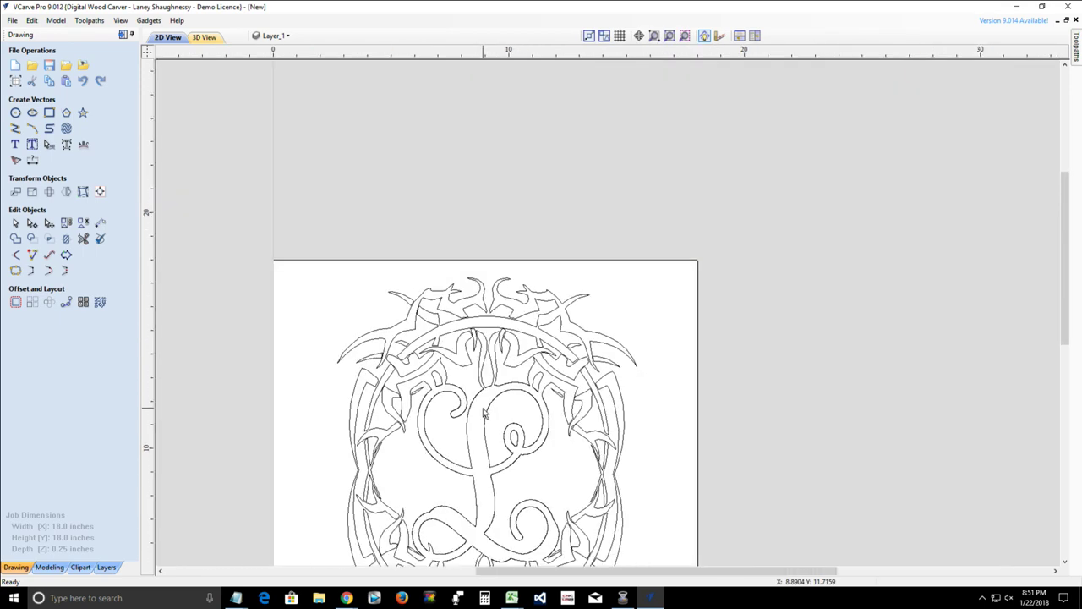
{"action": "scroll", "coordinate": [590, 478], "scroll_direction": "up", "scroll_amount": 1}
{"action": "left_click_drag", "start_coordinate": [1068, 271], "coordinate": [1070, 322]}
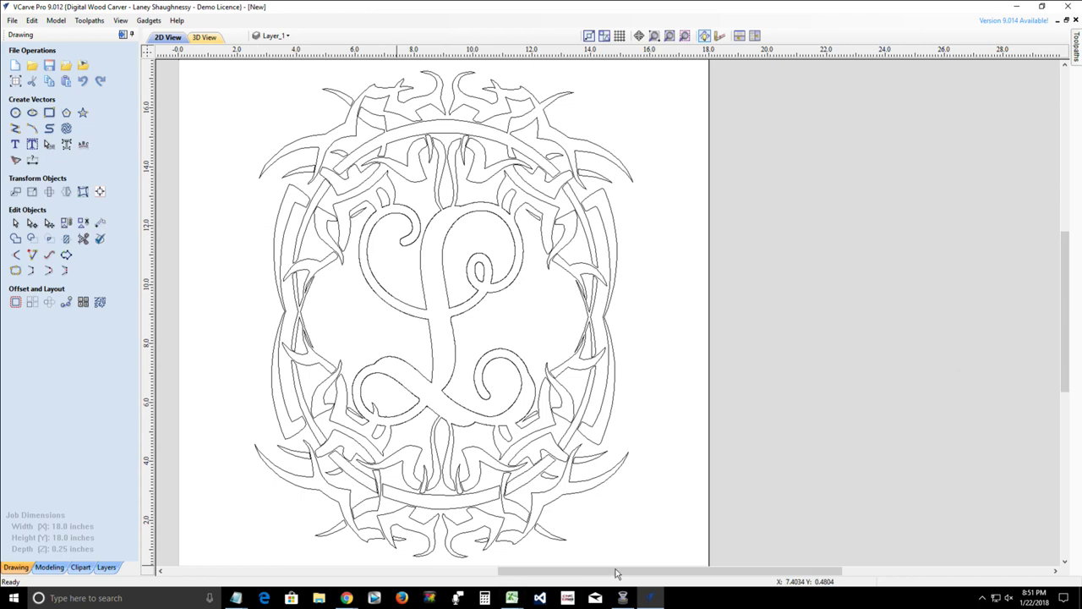
{"action": "left_click_drag", "start_coordinate": [615, 573], "coordinate": [568, 574]}
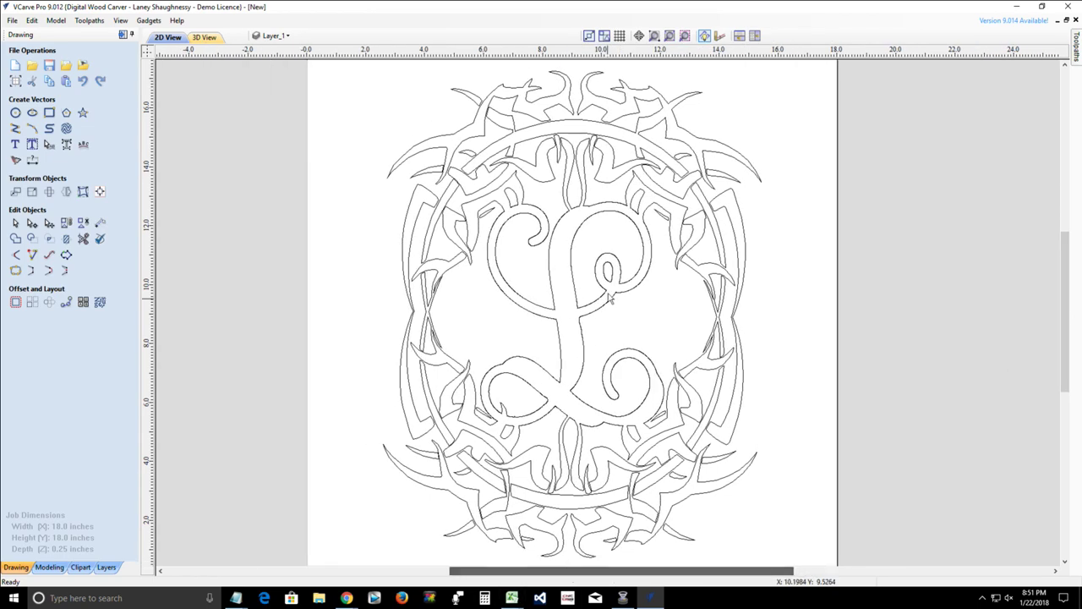
{"action": "scroll", "coordinate": [554, 317], "scroll_direction": "up", "scroll_amount": 1}
{"action": "scroll", "coordinate": [554, 317], "scroll_direction": "down", "scroll_amount": 2}
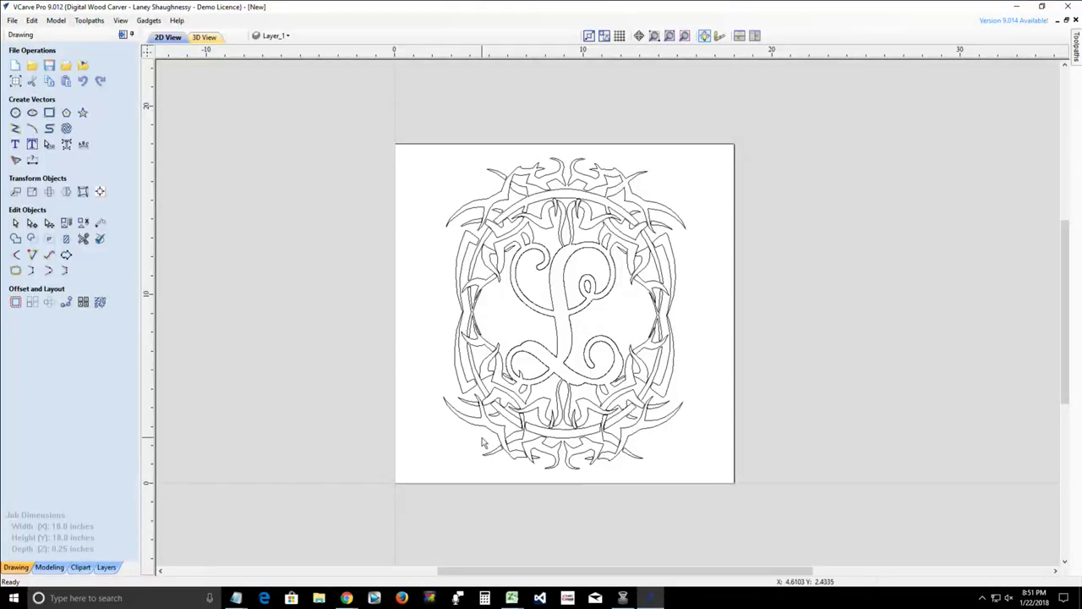
{"action": "mouse_move", "coordinate": [347, 598]}
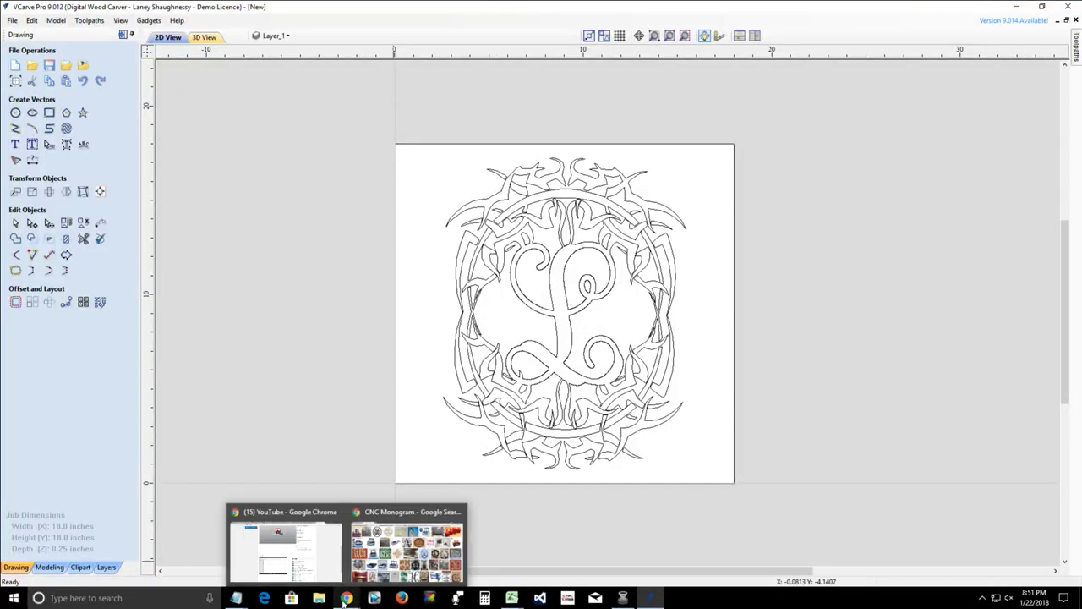
{"action": "left_click", "coordinate": [407, 549]}
{"action": "scroll", "coordinate": [392, 488], "scroll_direction": "down", "scroll_amount": 2}
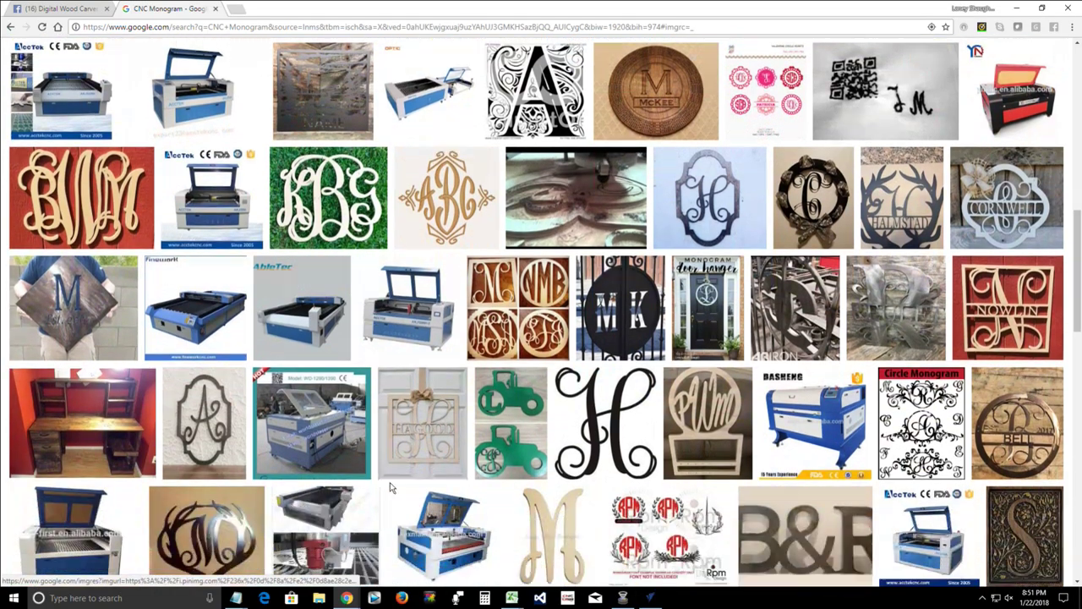
{"action": "scroll", "coordinate": [463, 365], "scroll_direction": "up", "scroll_amount": 3}
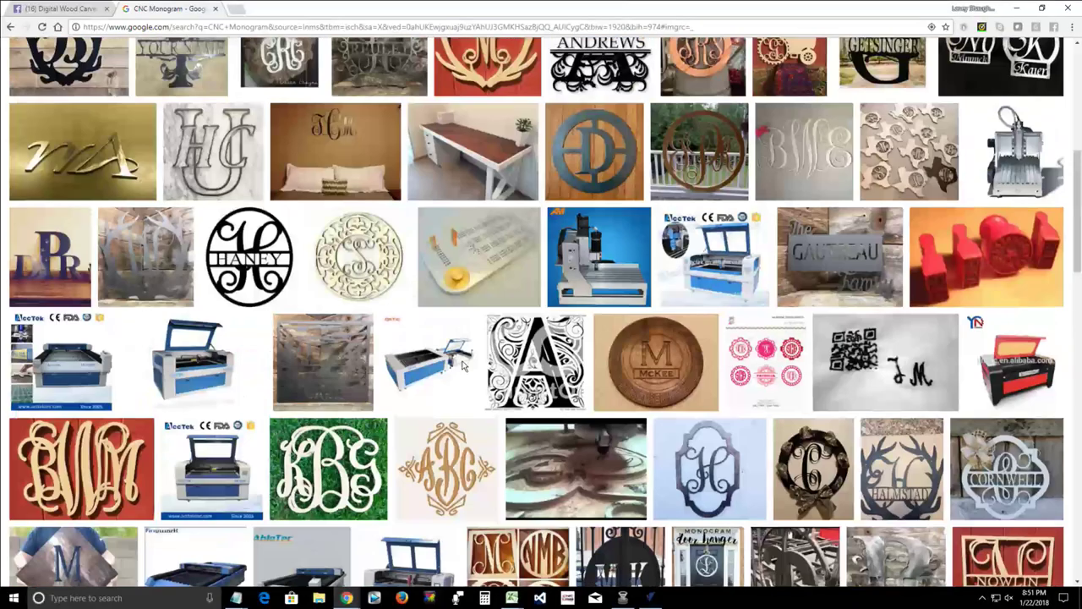
{"action": "scroll", "coordinate": [464, 365], "scroll_direction": "up", "scroll_amount": 4}
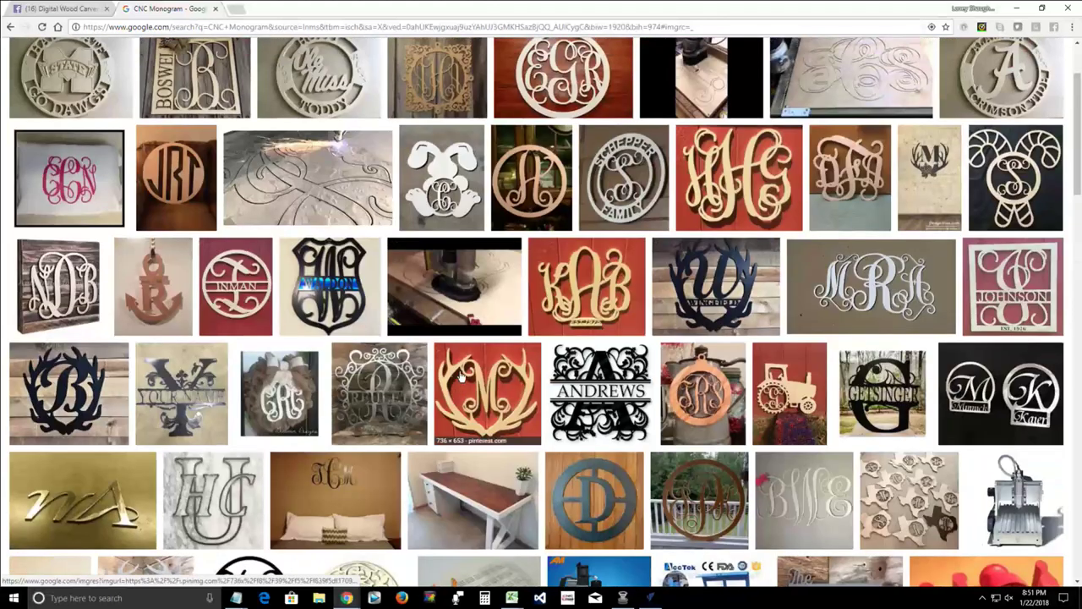
{"action": "scroll", "coordinate": [534, 362], "scroll_direction": "up", "scroll_amount": 2}
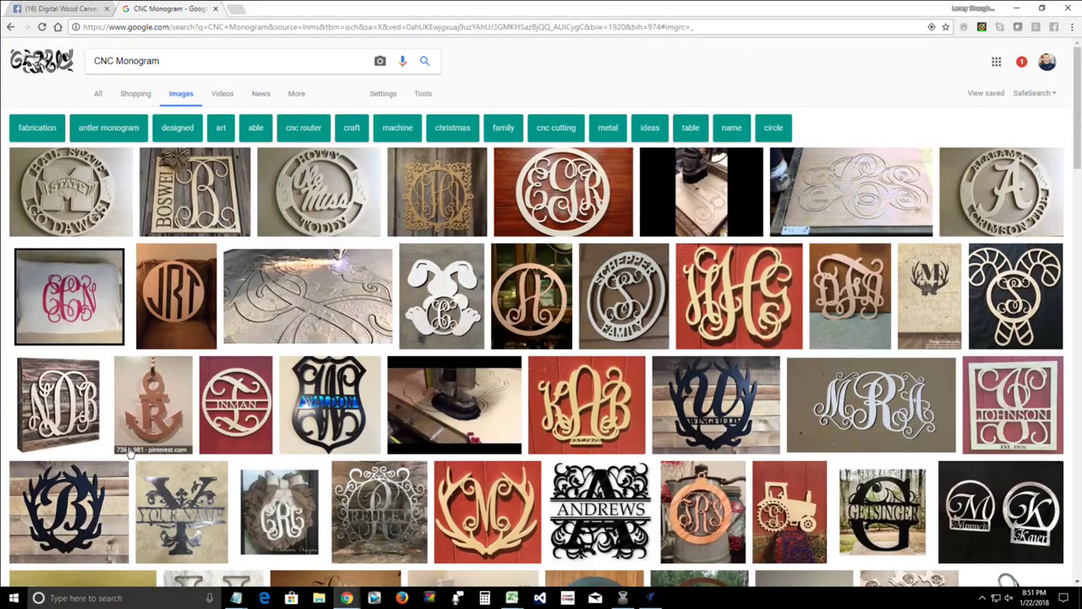
{"action": "left_click", "coordinate": [383, 491]}
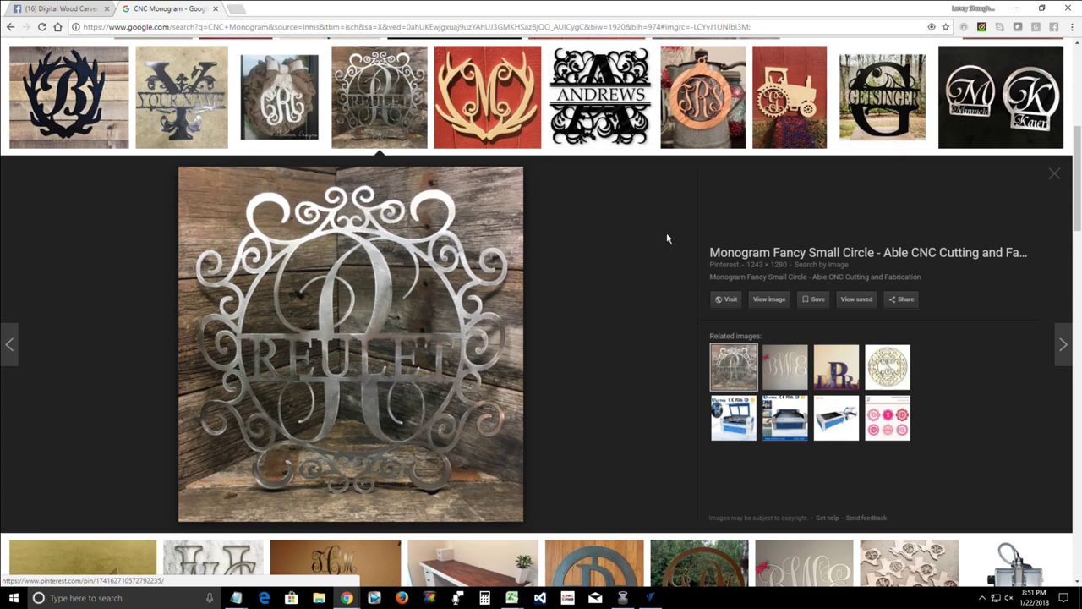
{"action": "left_click", "coordinate": [1054, 174]}
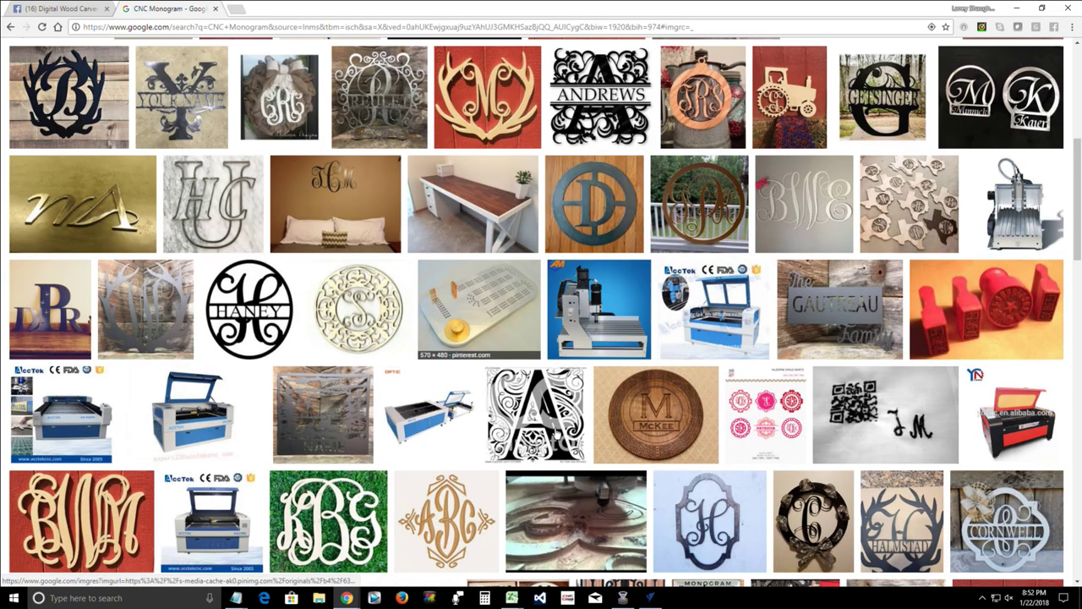
{"action": "left_click", "coordinate": [651, 598]}
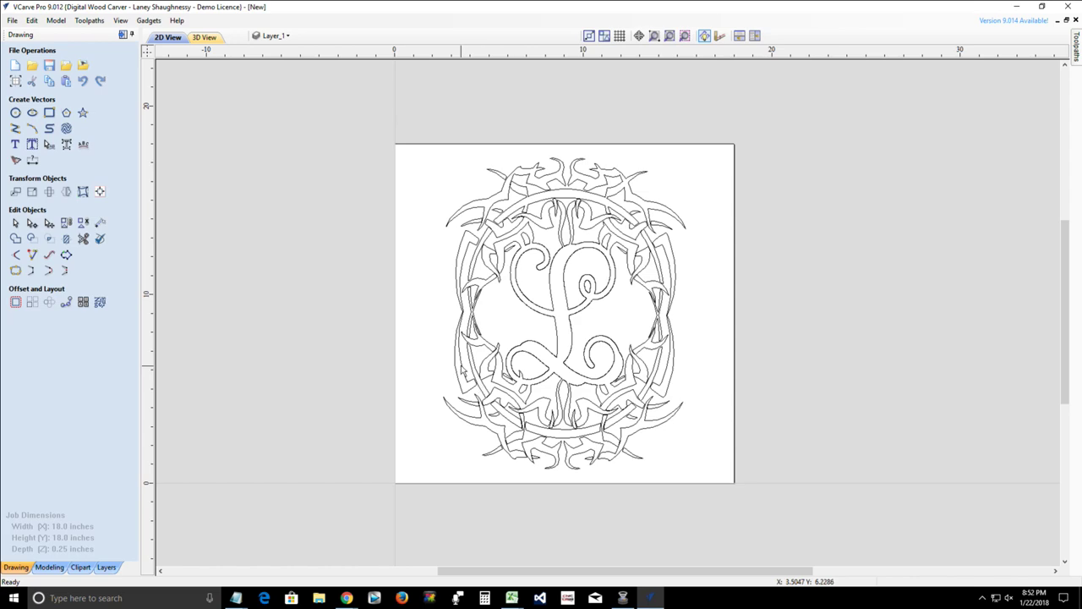
- Inspect and deselect the left border ornament, then bring up Chrome's open windows
{"action": "left_click", "coordinate": [478, 301]}
{"action": "scroll", "coordinate": [482, 289], "scroll_direction": "up", "scroll_amount": 4}
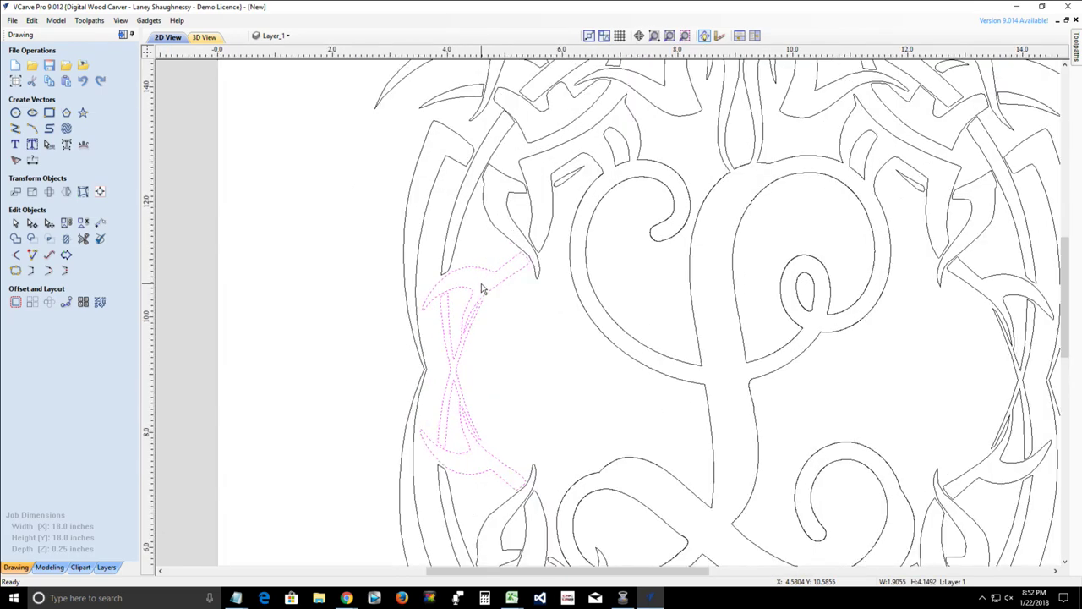
{"action": "scroll", "coordinate": [482, 289], "scroll_direction": "down", "scroll_amount": 3}
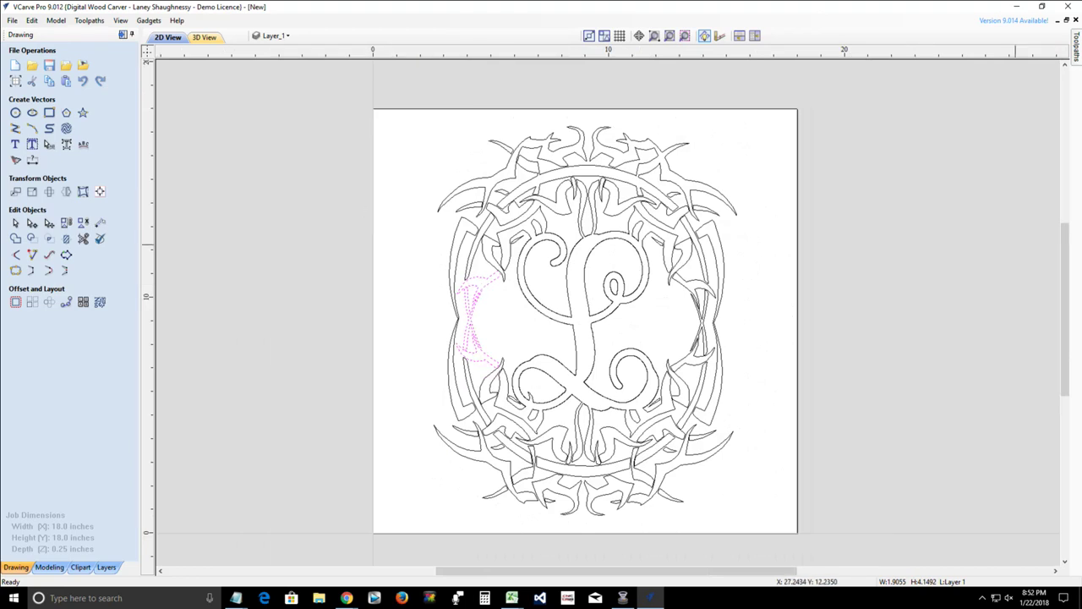
{"action": "mouse_move", "coordinate": [1066, 332]}
{"action": "left_mouse_down"}
{"action": "mouse_move", "coordinate": [1066, 355]}
{"action": "mouse_move", "coordinate": [1056, 326]}
{"action": "left_mouse_up"}
{"action": "left_click", "coordinate": [1002, 171]}
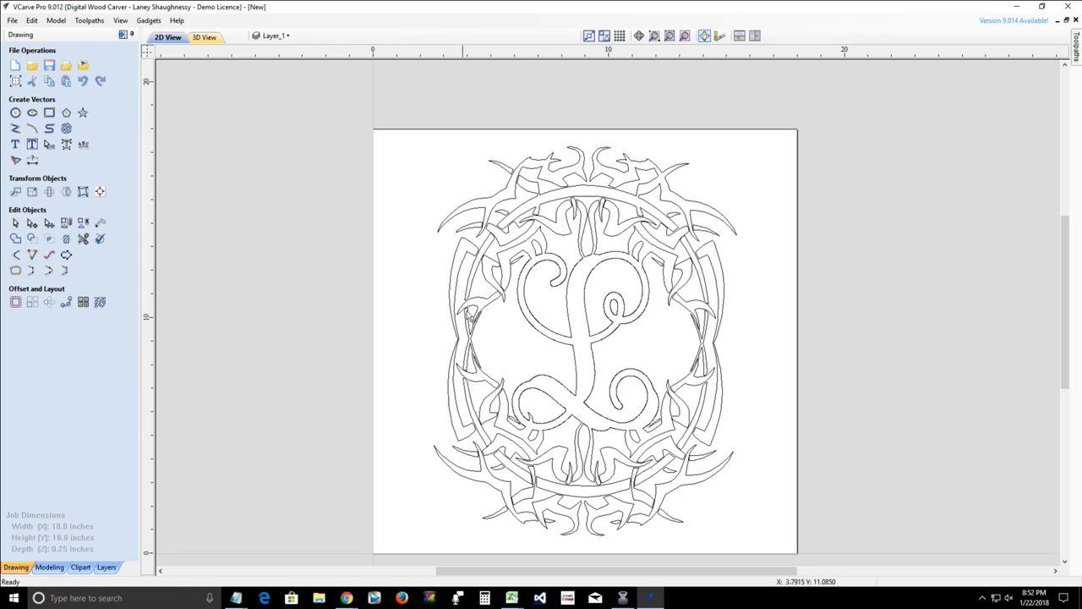
{"action": "left_click", "coordinate": [349, 598]}
- Browse the Digital Wood Carver Owners Group page on Facebook, then minimize Chrome
{"action": "left_click", "coordinate": [369, 528]}
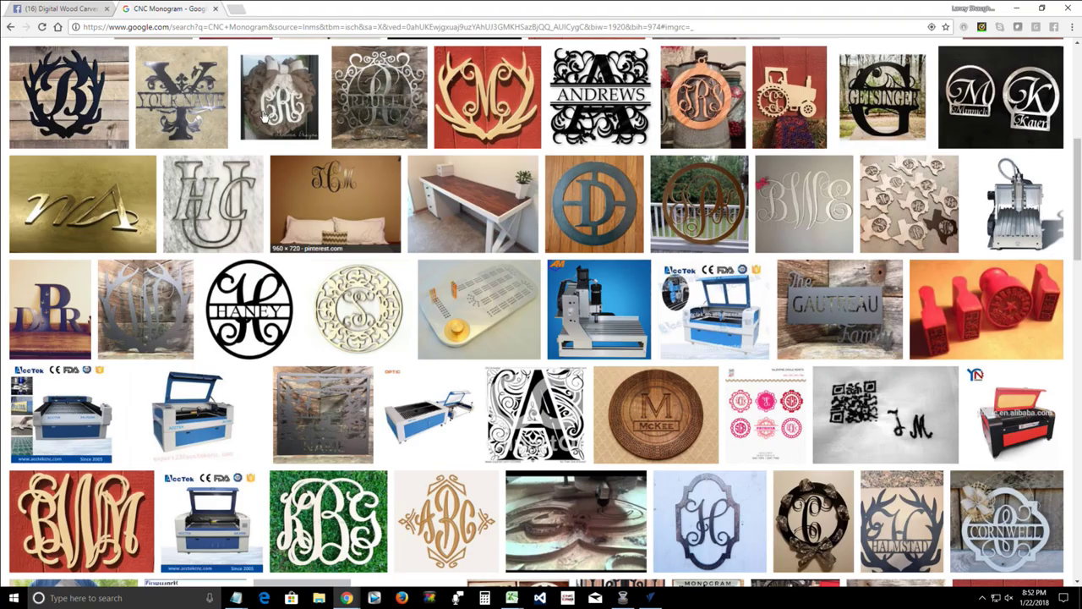
{"action": "left_click", "coordinate": [34, 9]}
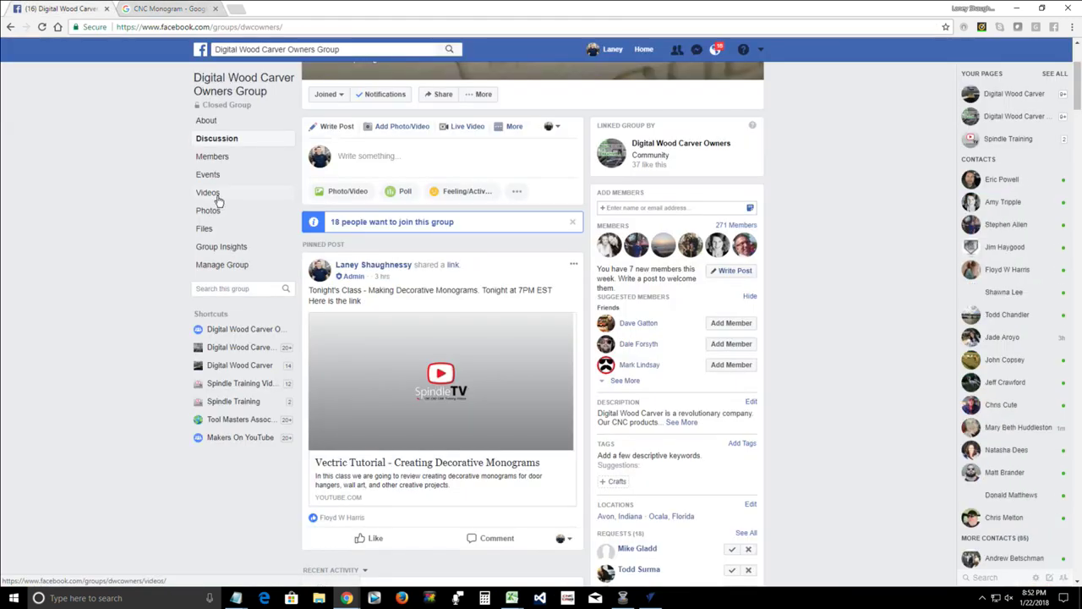
{"action": "scroll", "coordinate": [217, 249], "scroll_direction": "down", "scroll_amount": 2}
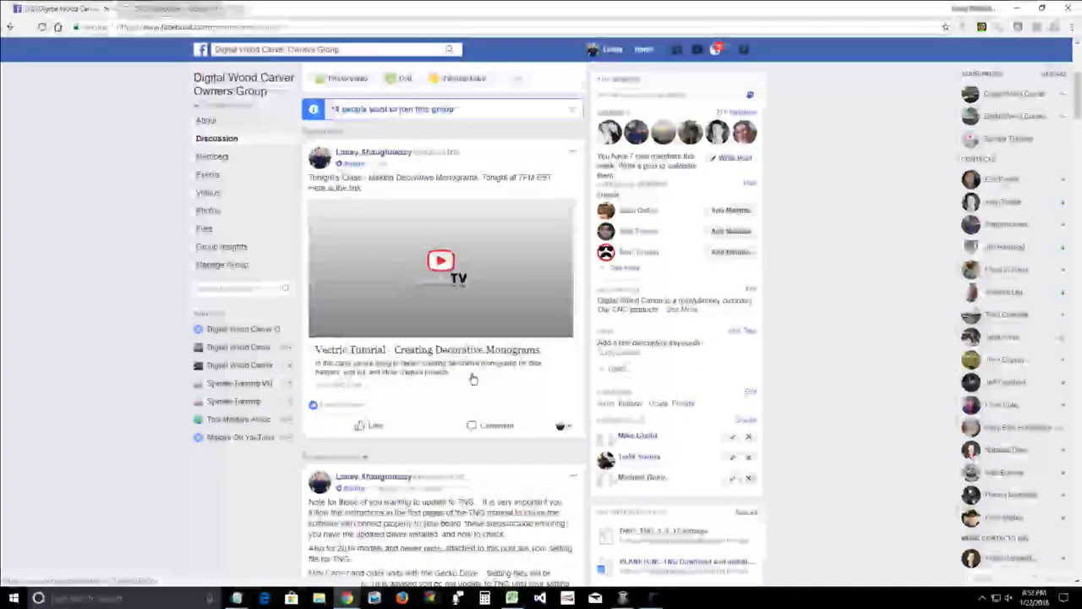
{"action": "left_click", "coordinate": [218, 93]}
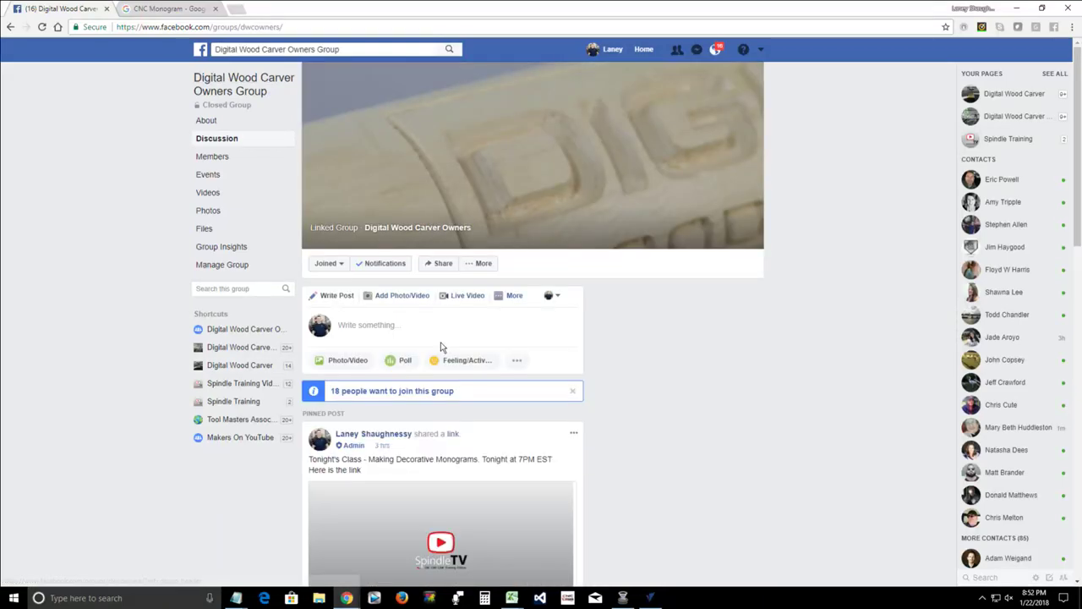
{"action": "scroll", "coordinate": [441, 353], "scroll_direction": "down", "scroll_amount": 5}
{"action": "scroll", "coordinate": [441, 359], "scroll_direction": "down", "scroll_amount": 1}
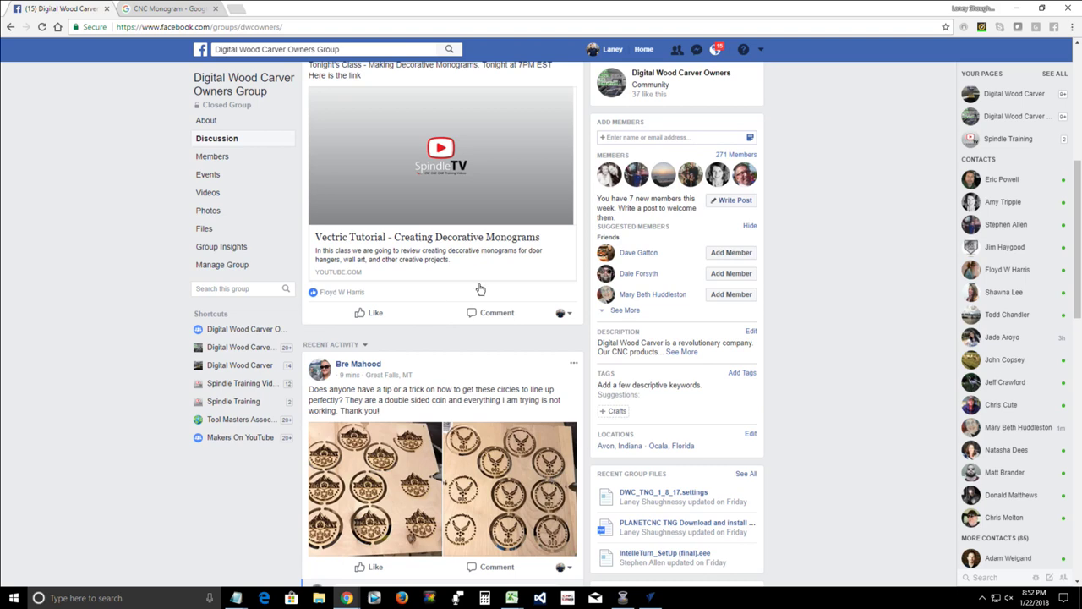
{"action": "left_click", "coordinate": [1019, 9]}
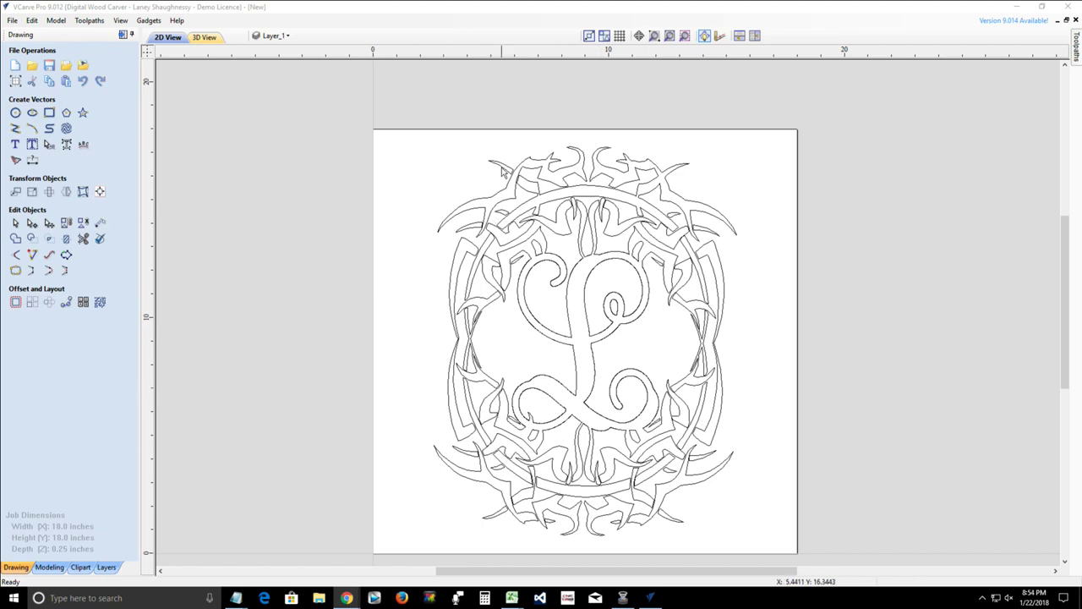
- Draw a connecting line from the upper-left thorn to the top wreath border
{"action": "scroll", "coordinate": [503, 172], "scroll_direction": "up", "scroll_amount": 2}
{"action": "scroll", "coordinate": [503, 171], "scroll_direction": "up", "scroll_amount": 3}
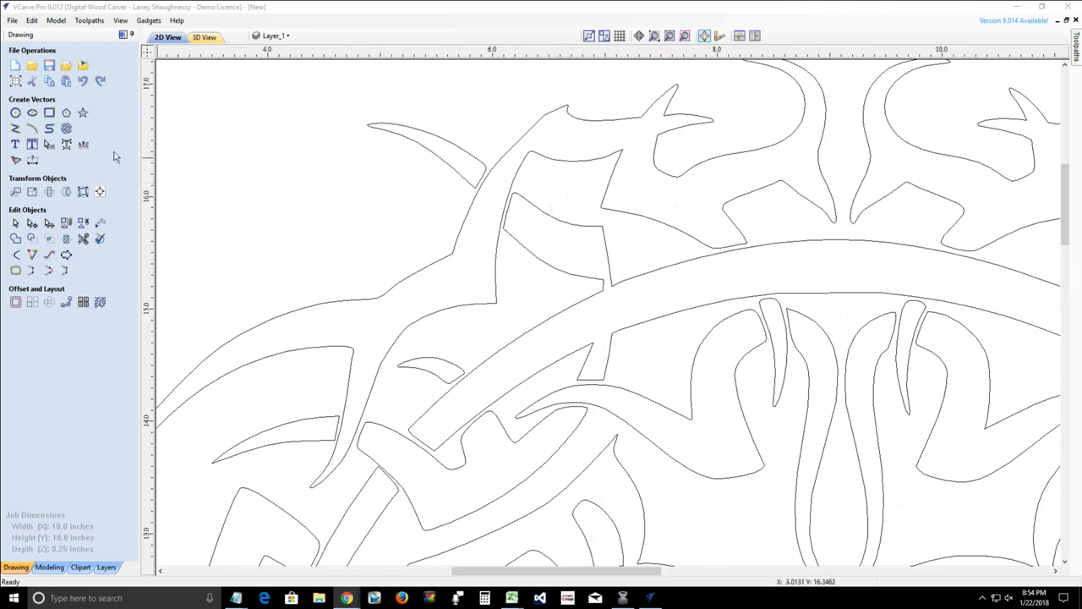
{"action": "left_click", "coordinate": [15, 128]}
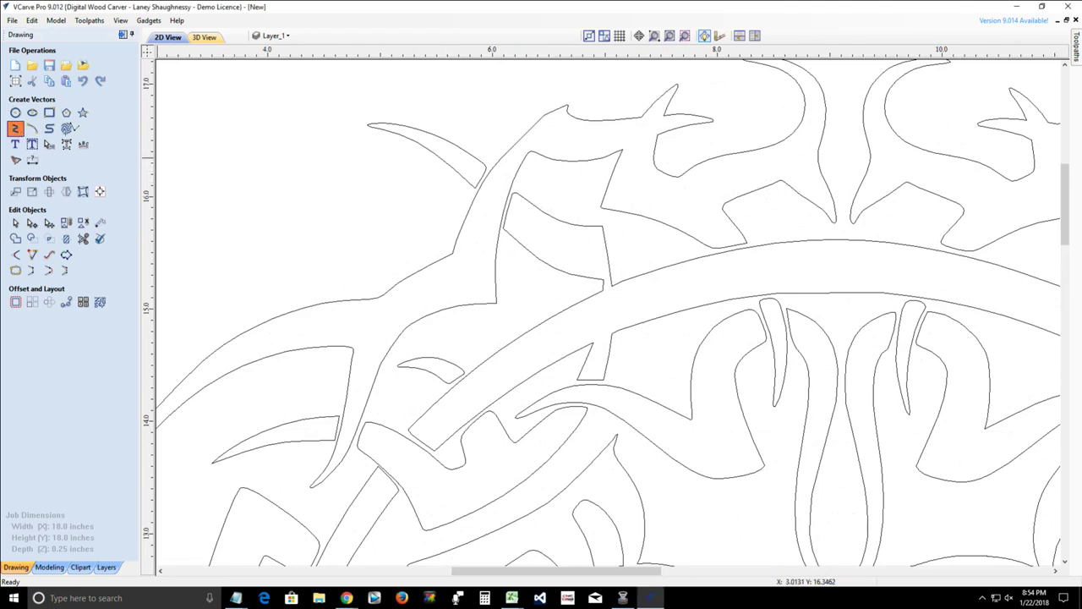
{"action": "left_click", "coordinate": [487, 167]}
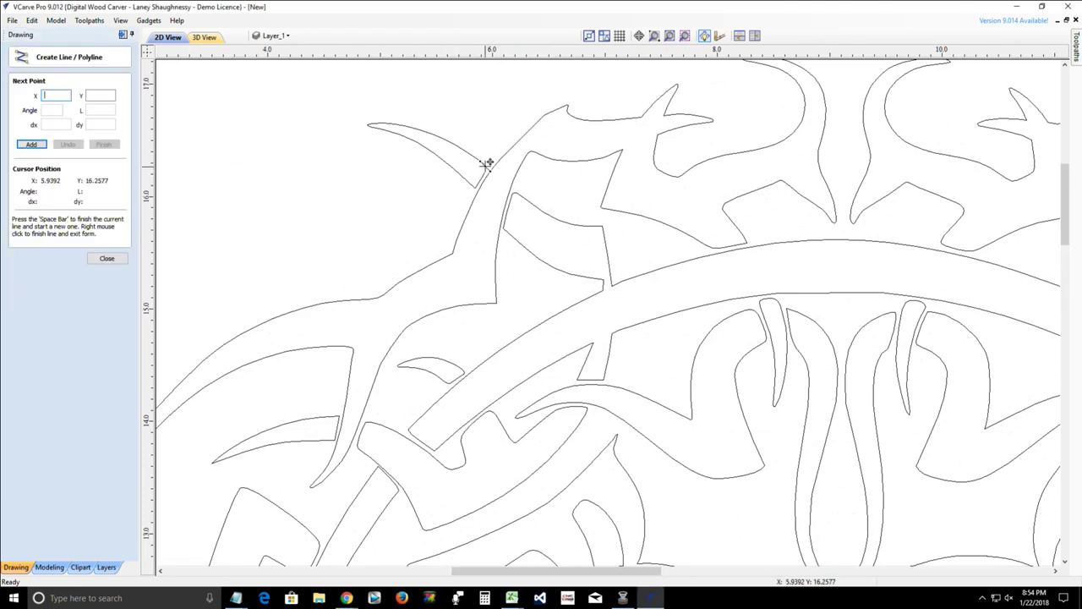
{"action": "left_click", "coordinate": [516, 194]}
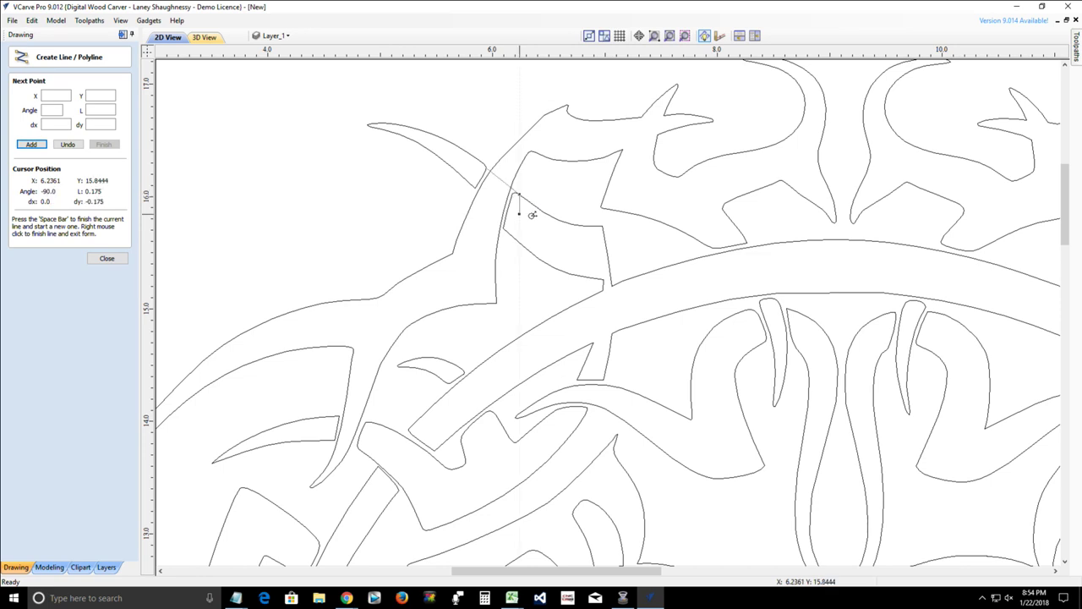
{"action": "key", "text": "space"}
{"action": "left_click", "coordinate": [476, 188]}
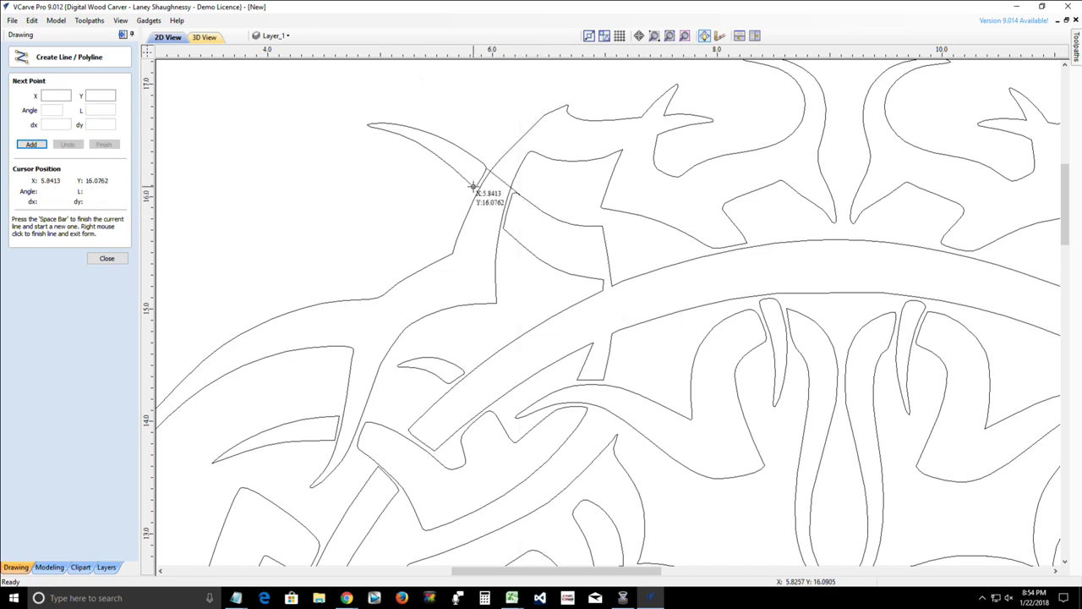
{"action": "key", "text": "space"}
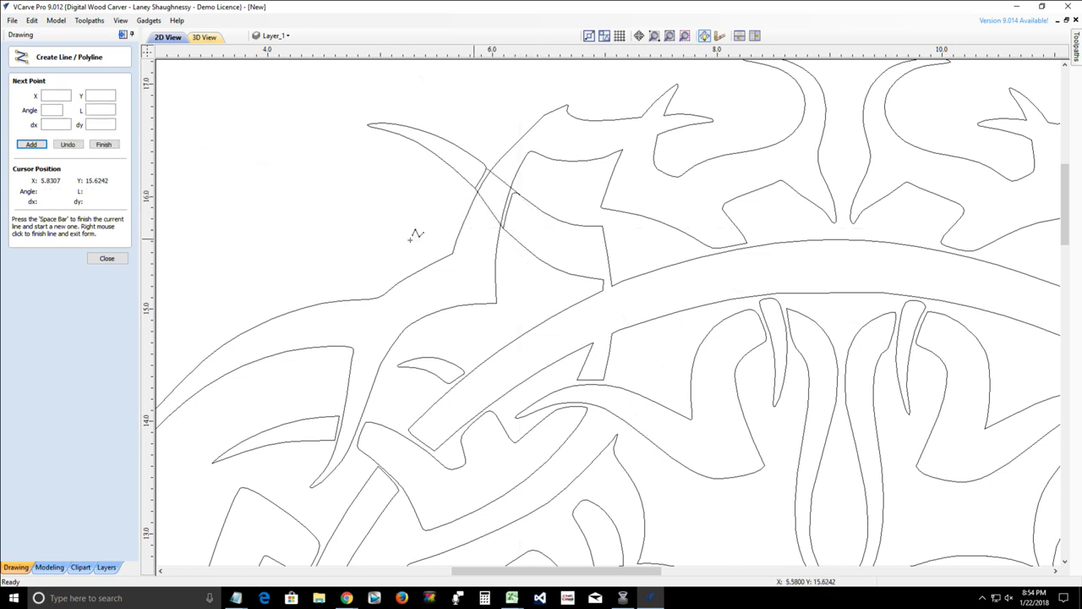
{"action": "left_click", "coordinate": [105, 259]}
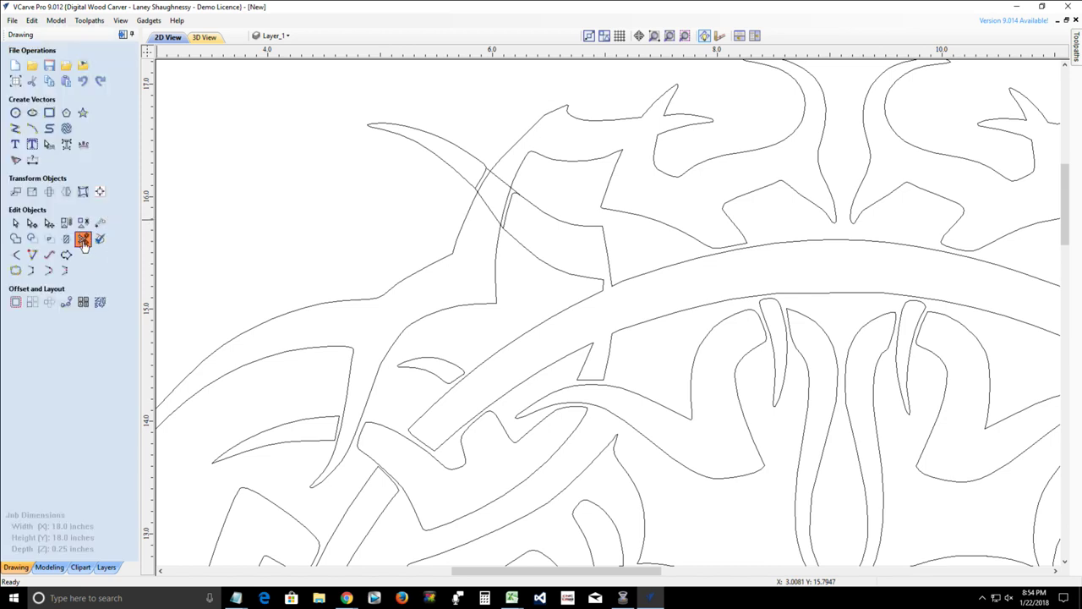
- Trim the overlapping segment where the horn crosses the crown spike
{"action": "left_click", "coordinate": [83, 239]}
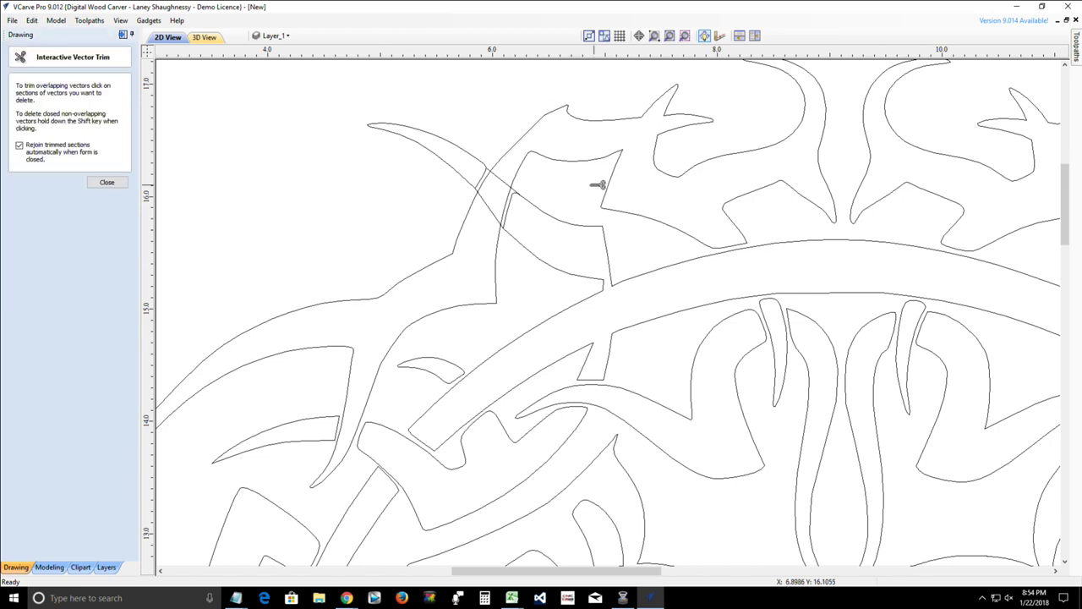
{"action": "left_click", "coordinate": [498, 212]}
{"action": "scroll", "coordinate": [497, 211], "scroll_direction": "down", "scroll_amount": 4}
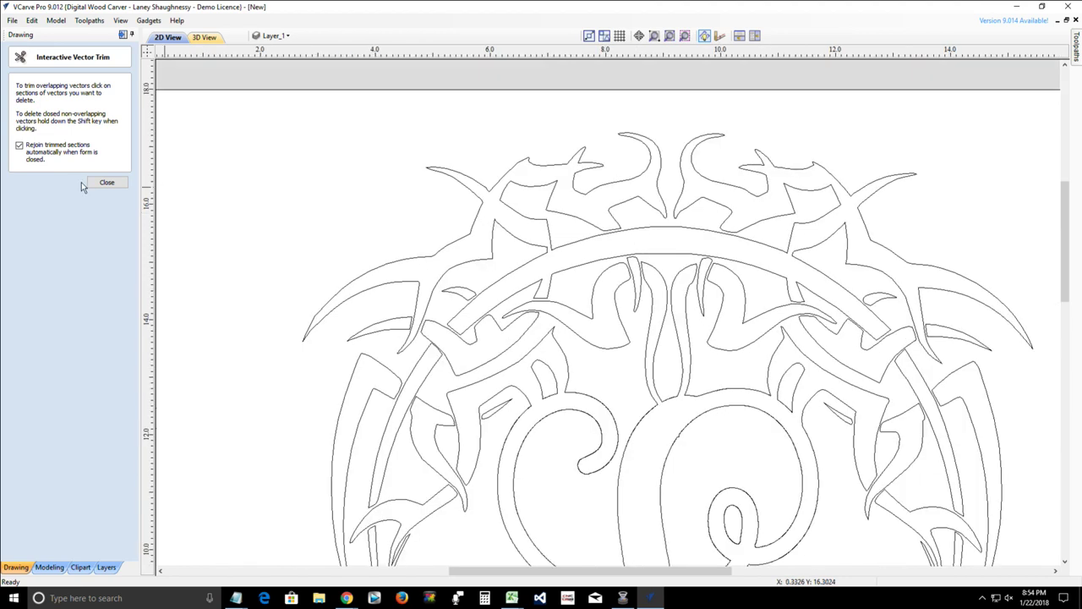
{"action": "left_click", "coordinate": [486, 223]}
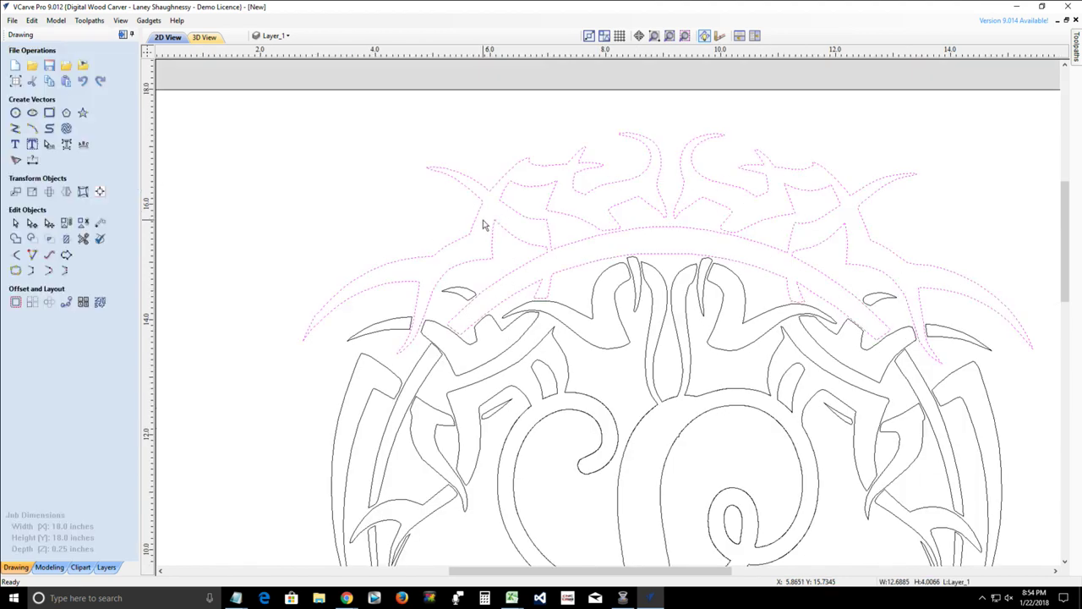
- Box-select all 58 vectors of the L monogram design and show the Toolpaths panel
{"action": "left_click", "coordinate": [458, 213]}
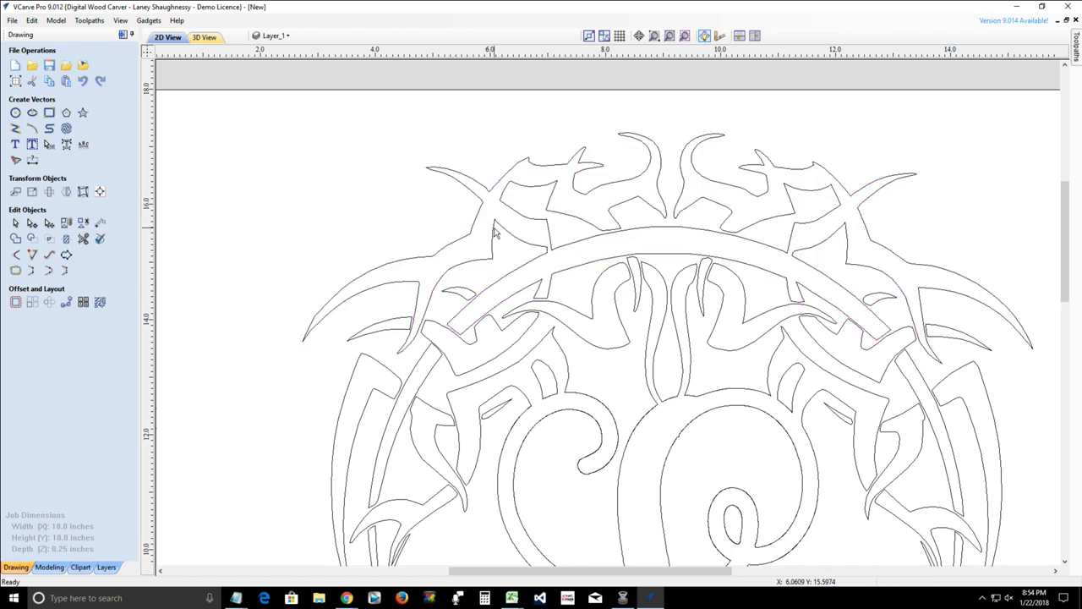
{"action": "left_click", "coordinate": [496, 233]}
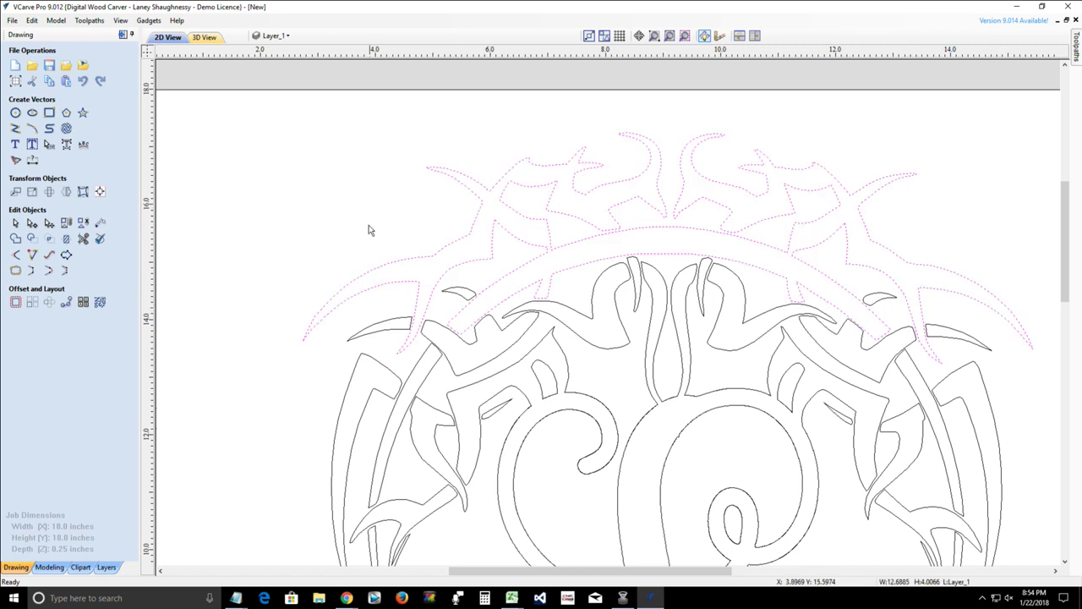
{"action": "left_click", "coordinate": [347, 598]}
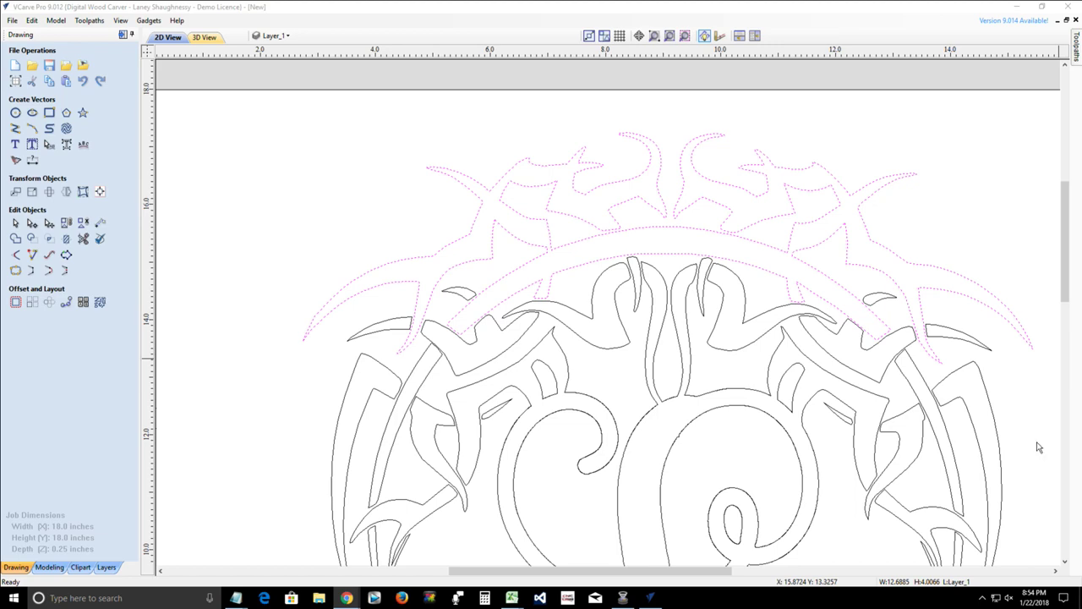
{"action": "scroll", "coordinate": [448, 313], "scroll_direction": "down", "scroll_amount": 4}
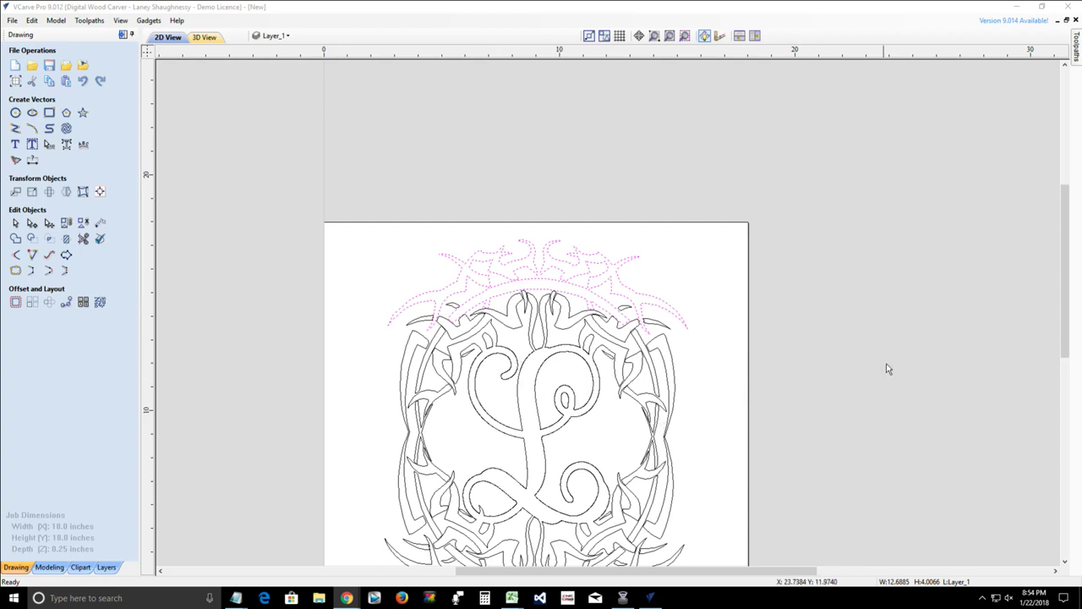
{"action": "left_click_drag", "start_coordinate": [1062, 233], "coordinate": [1057, 280]}
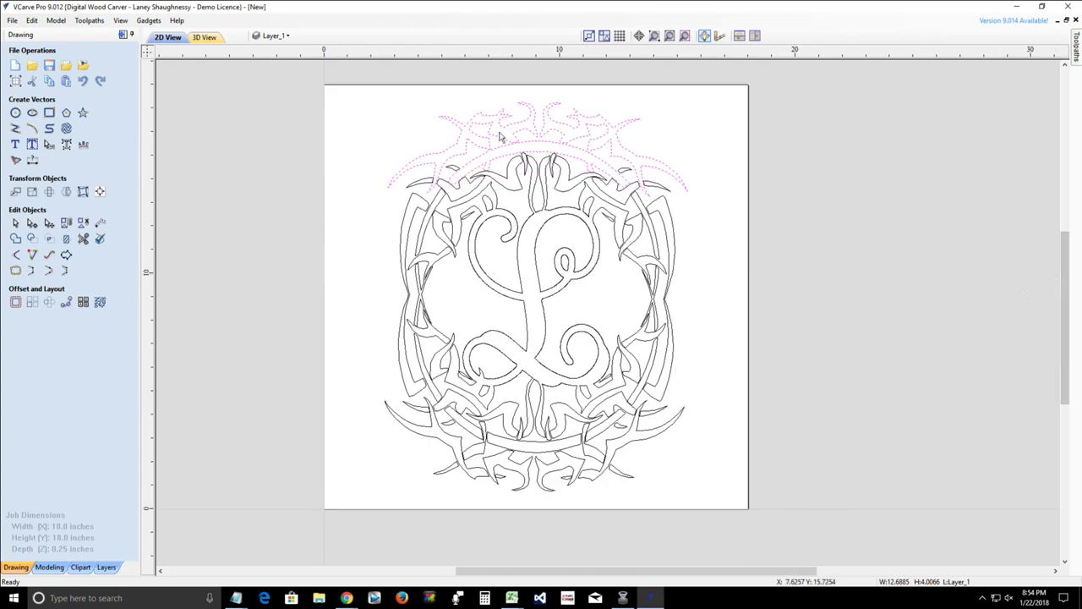
{"action": "left_click_drag", "start_coordinate": [244, 89], "coordinate": [766, 532]}
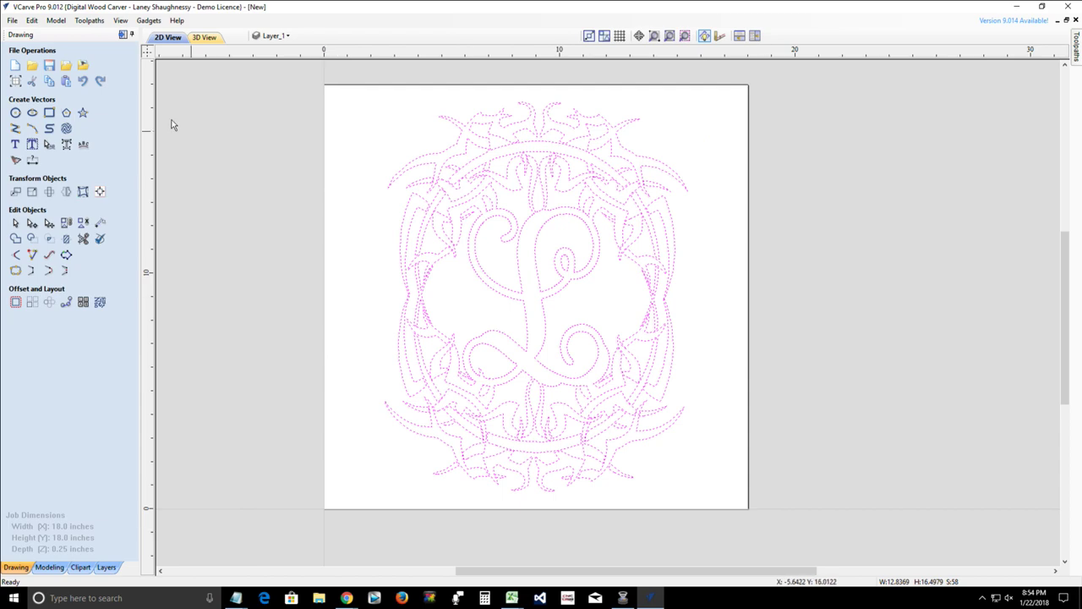
{"action": "left_click", "coordinate": [123, 36]}
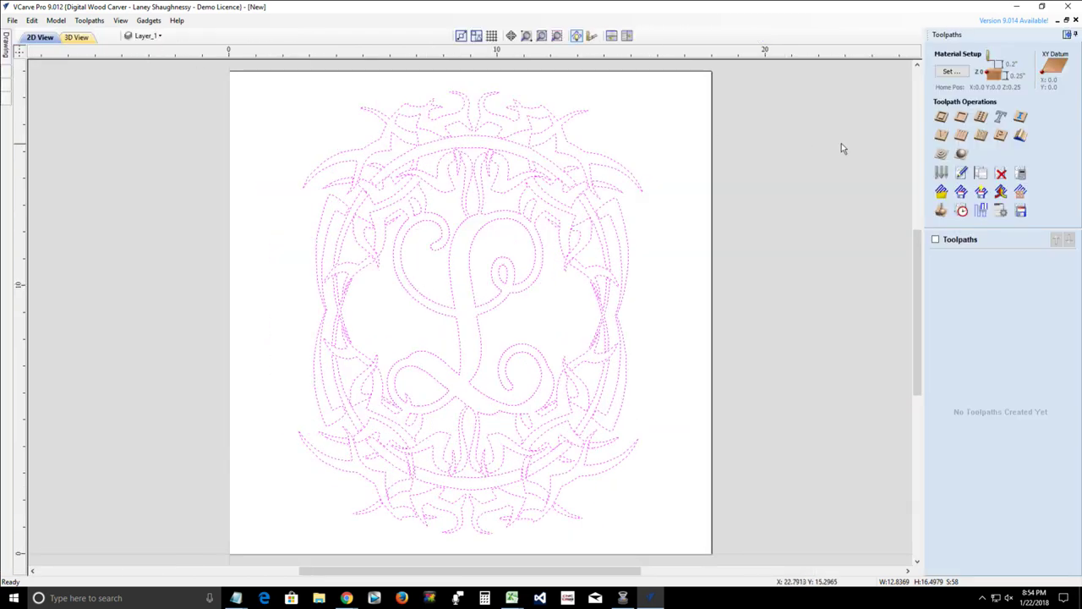
- Create Pocket 1 at .02 inch cut depth with the Digital Laser 6 Watt tool and calculate it
{"action": "left_click", "coordinate": [961, 119]}
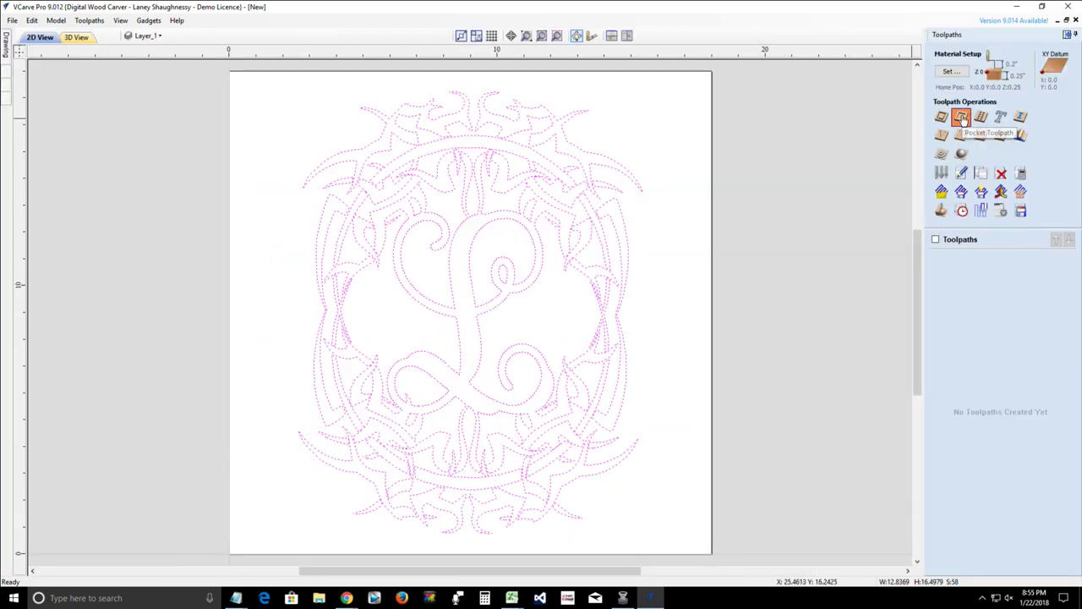
{"action": "key", "text": "Tab"}
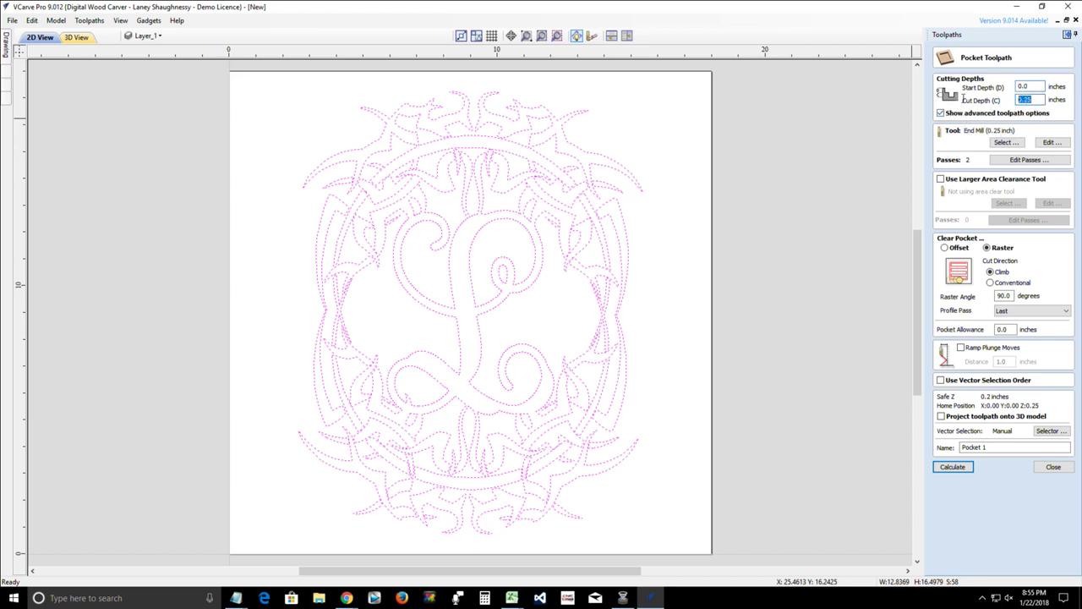
{"action": "type", "text": ".02"}
{"action": "left_click", "coordinate": [1007, 142]}
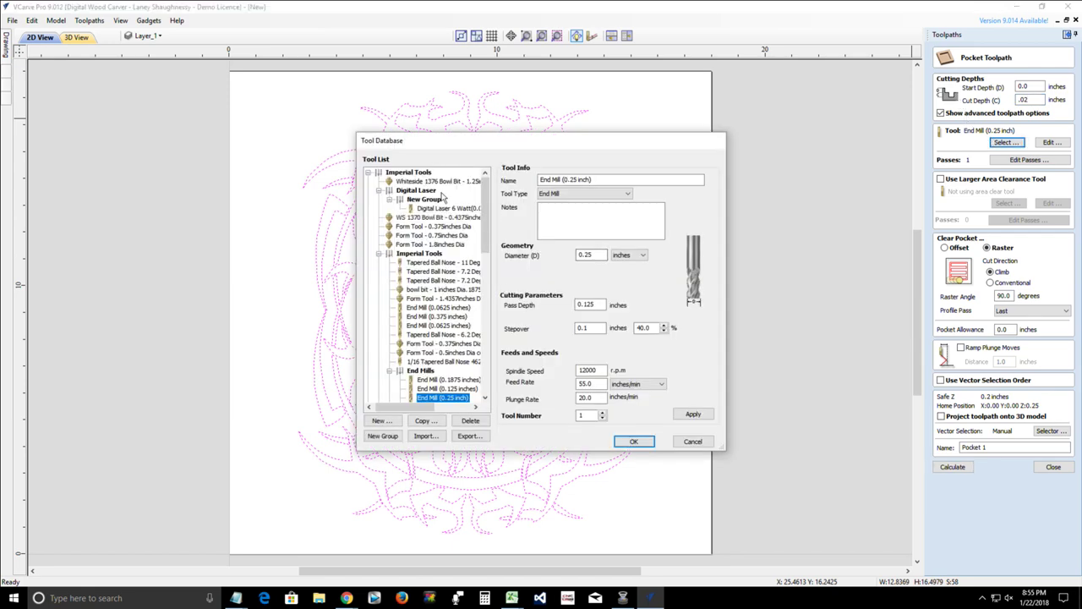
{"action": "left_click", "coordinate": [430, 209]}
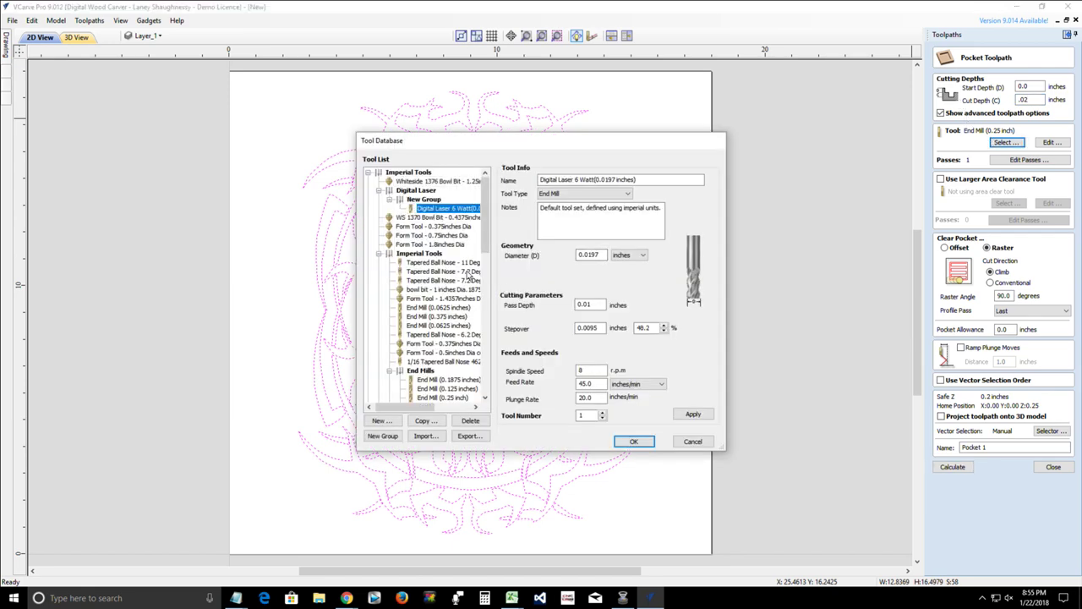
{"action": "left_click", "coordinate": [625, 444]}
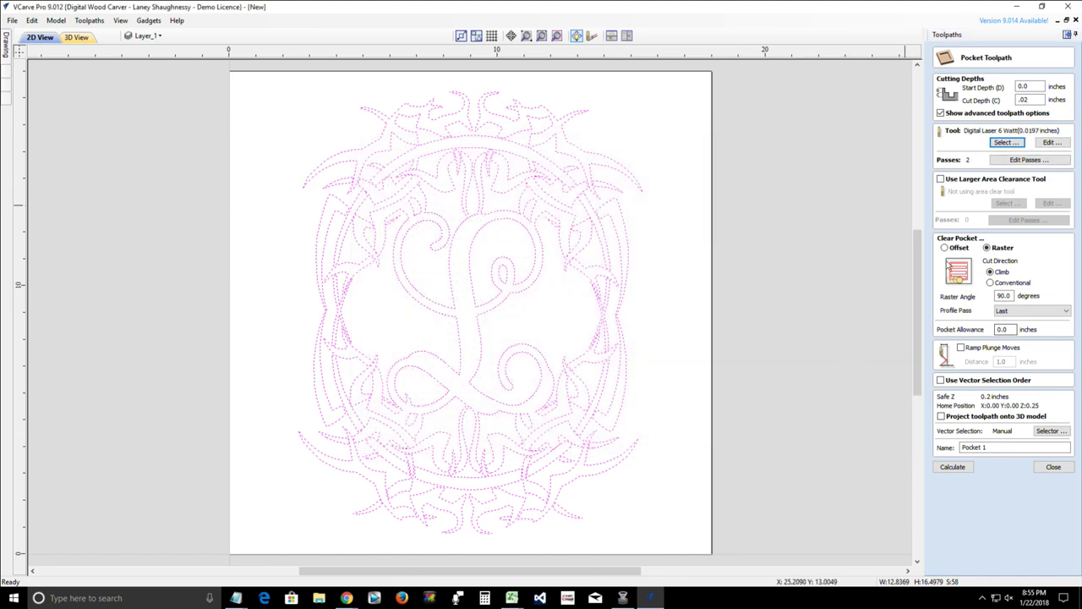
{"action": "left_click", "coordinate": [952, 468]}
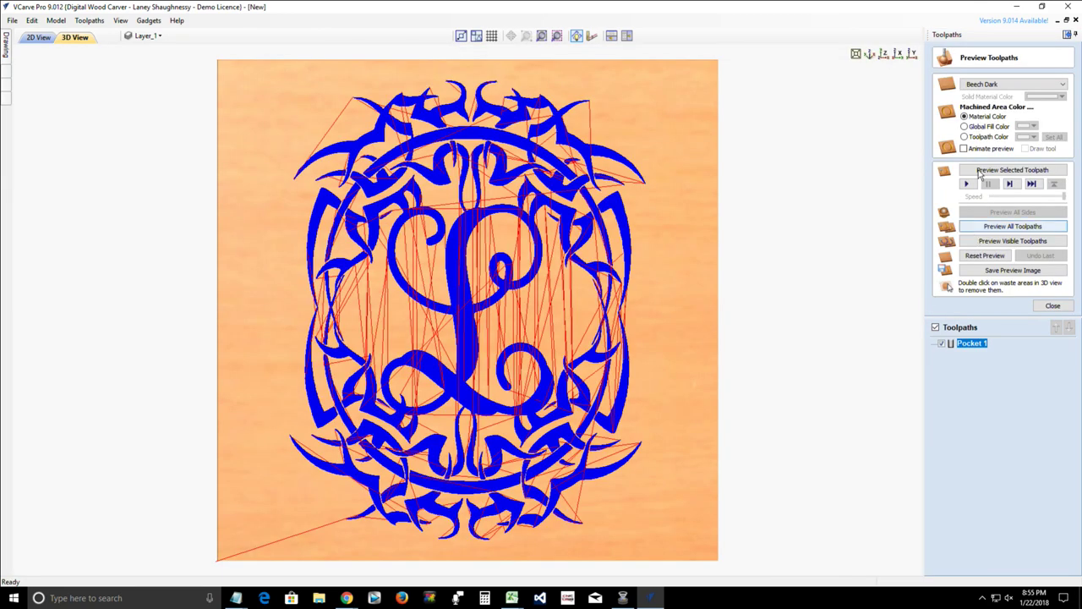
- Preview Pocket 1 on the Beech Dark board in dark grey and tilt the 3D view
{"action": "left_click", "coordinate": [997, 173]}
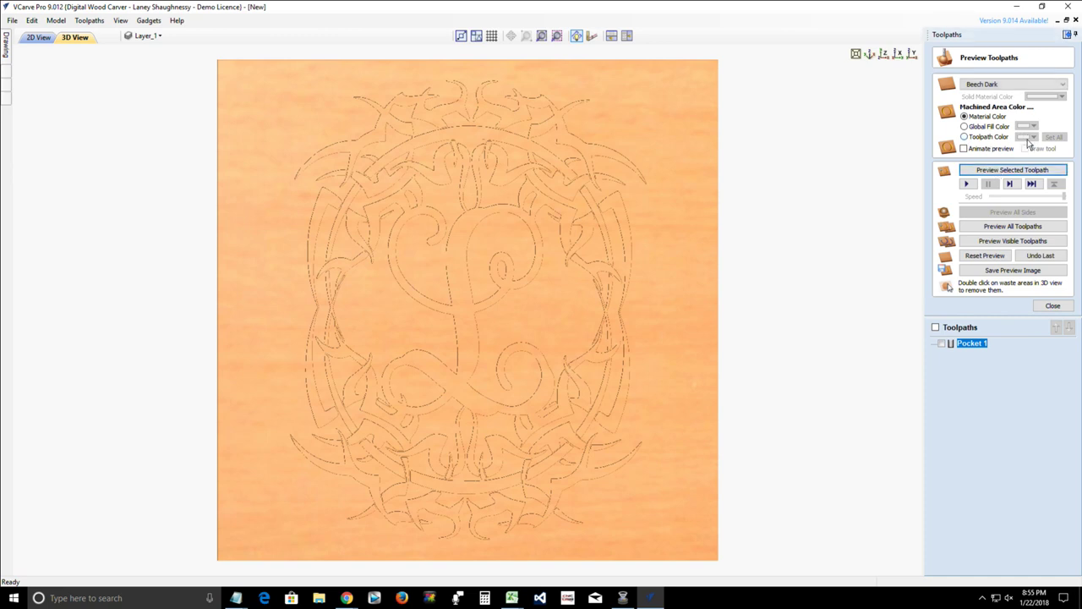
{"action": "left_click", "coordinate": [1034, 138]}
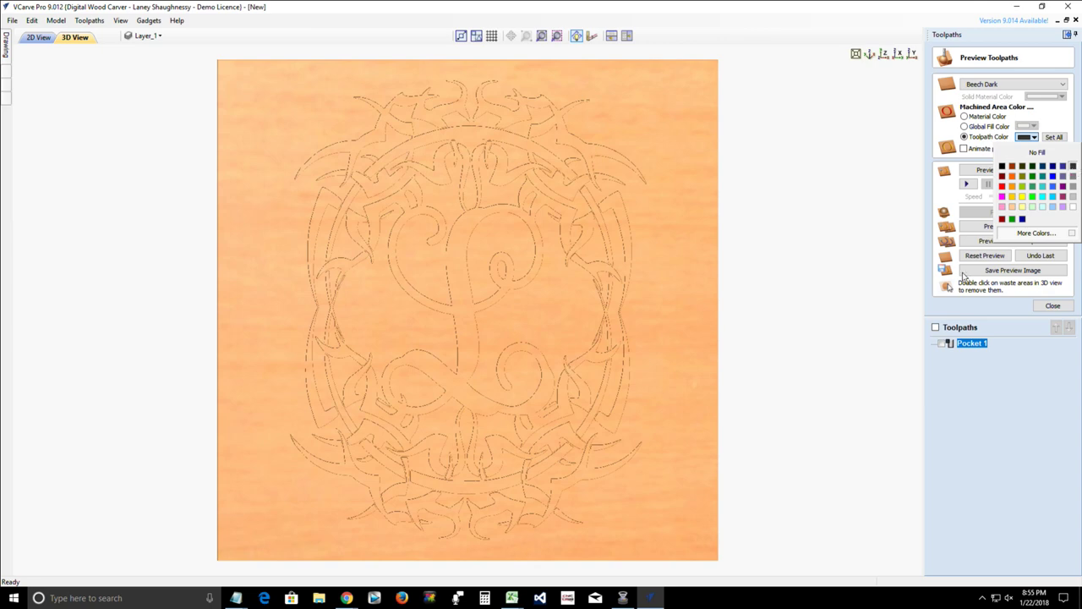
{"action": "left_click", "coordinate": [1074, 175]}
{"action": "left_click_drag", "start_coordinate": [480, 538], "coordinate": [672, 470]}
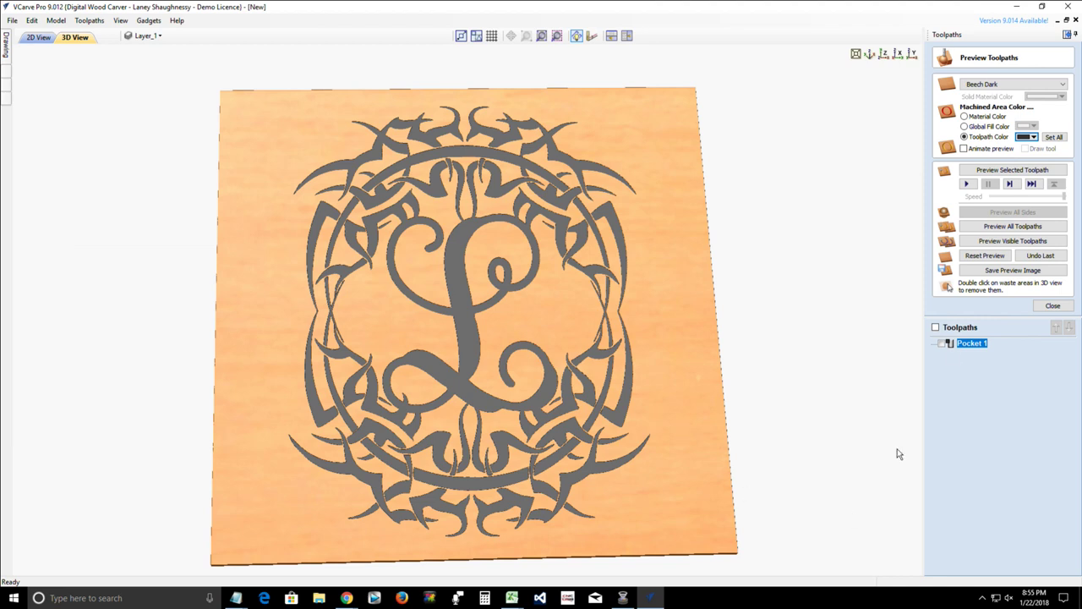
- Reopen Pocket 1's settings and change its cut depth to 0
{"action": "left_click", "coordinate": [967, 345]}
{"action": "double_click", "coordinate": [967, 345]}
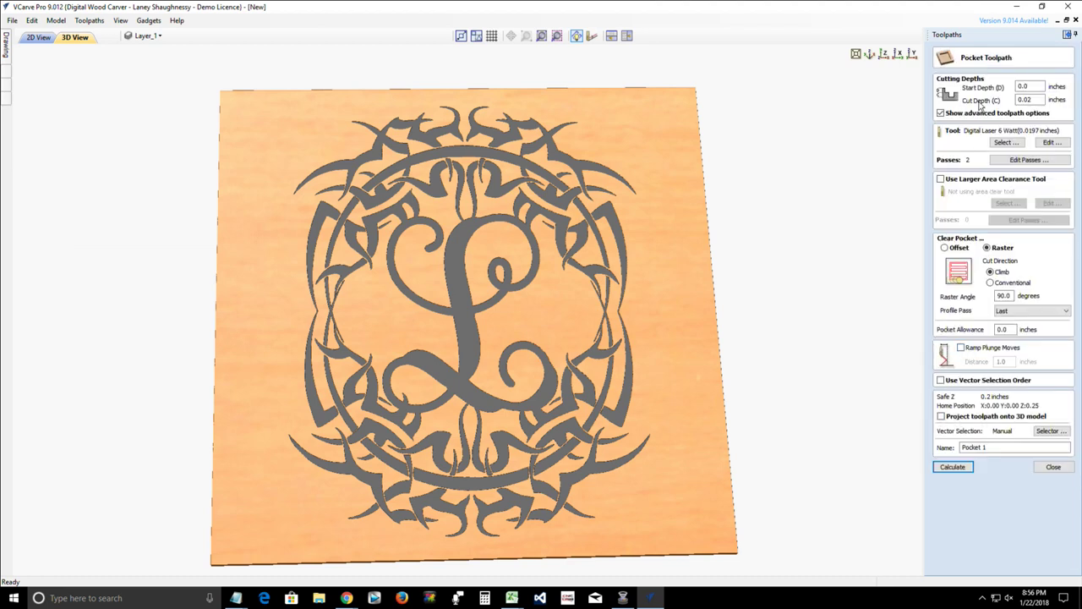
{"action": "left_click_drag", "start_coordinate": [1046, 99], "coordinate": [966, 102]}
{"action": "type", "text": "0"}
- Review the Digital Laser 6 Watt tool's spindle speed of 8 and confirm its settings
{"action": "left_click", "coordinate": [1051, 143]}
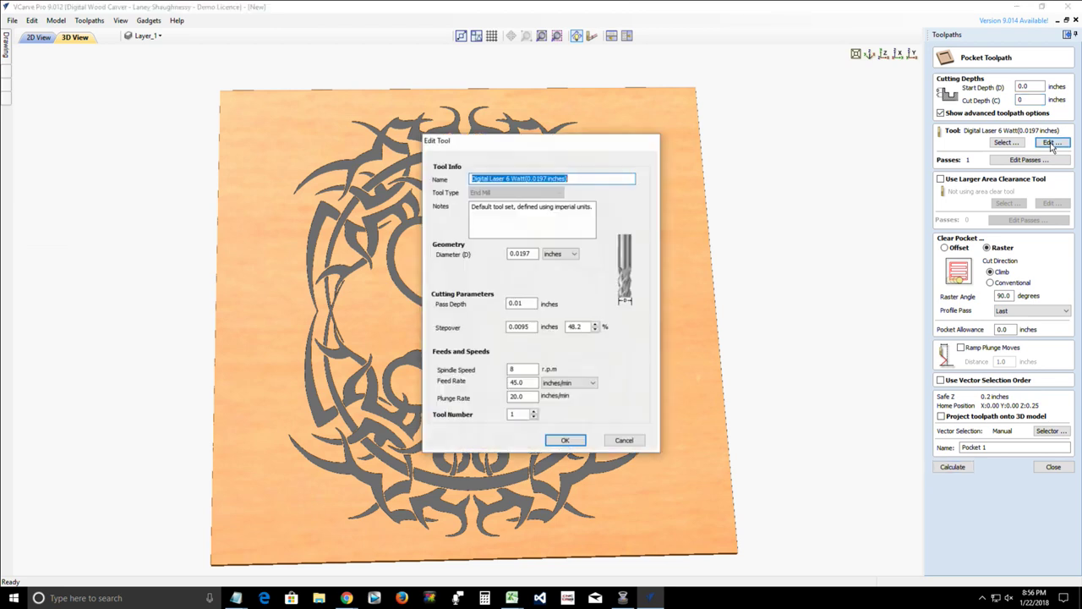
{"action": "left_click", "coordinate": [525, 371]}
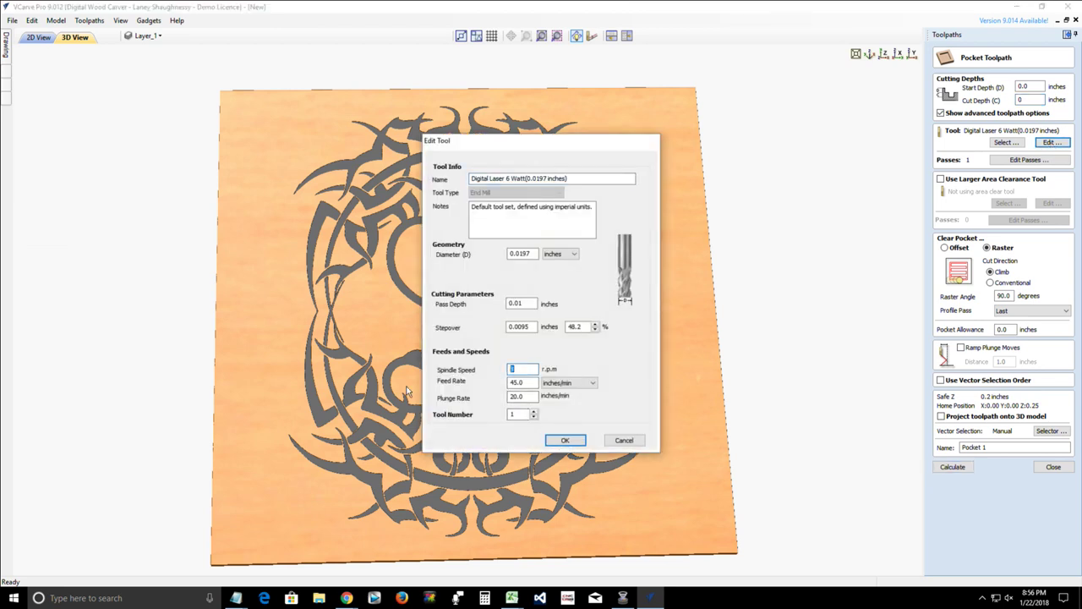
{"action": "left_click_drag", "start_coordinate": [522, 370], "coordinate": [500, 375]}
{"action": "left_click", "coordinate": [565, 440]}
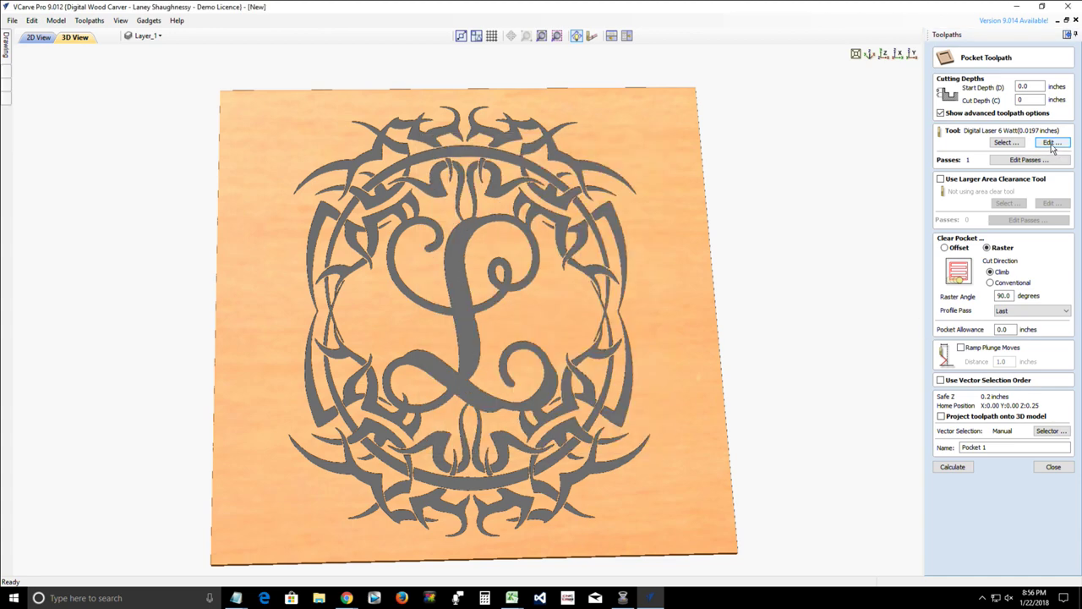
{"action": "left_click", "coordinate": [1052, 144]}
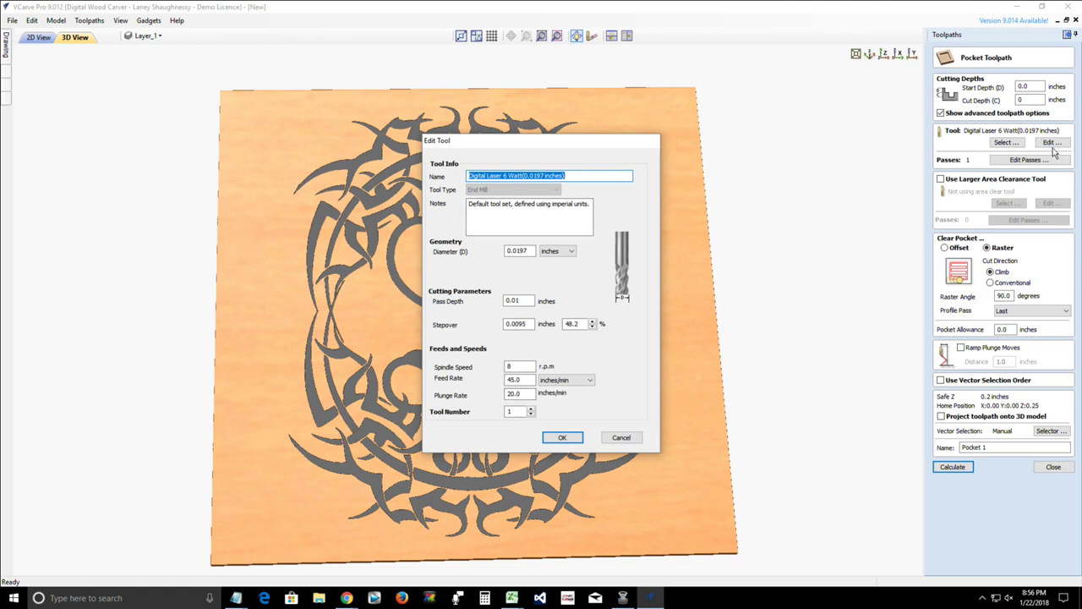
{"action": "double_click", "coordinate": [510, 366]}
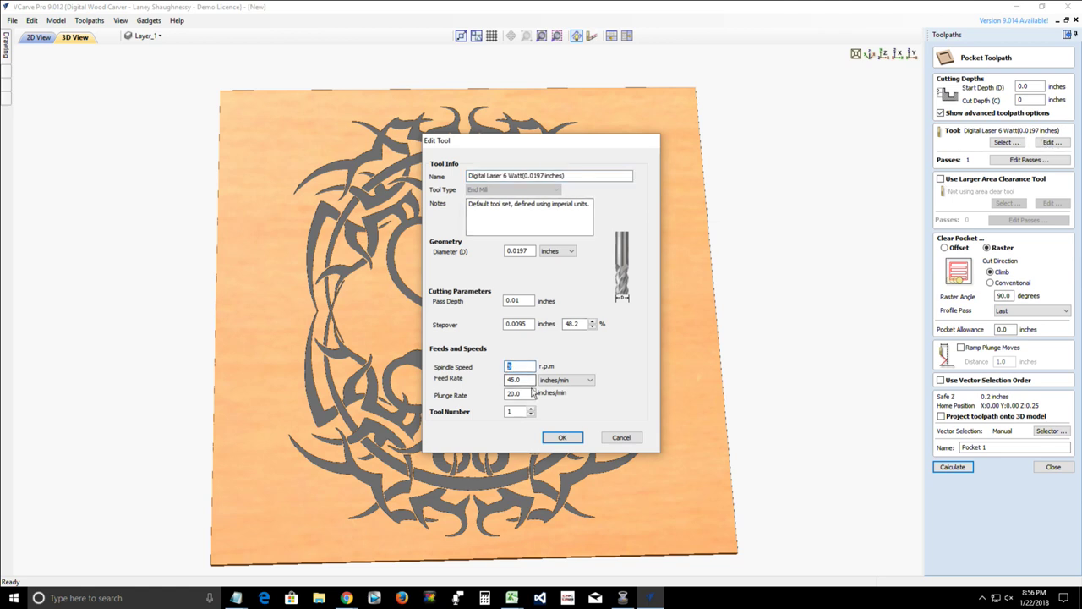
{"action": "left_click", "coordinate": [562, 438]}
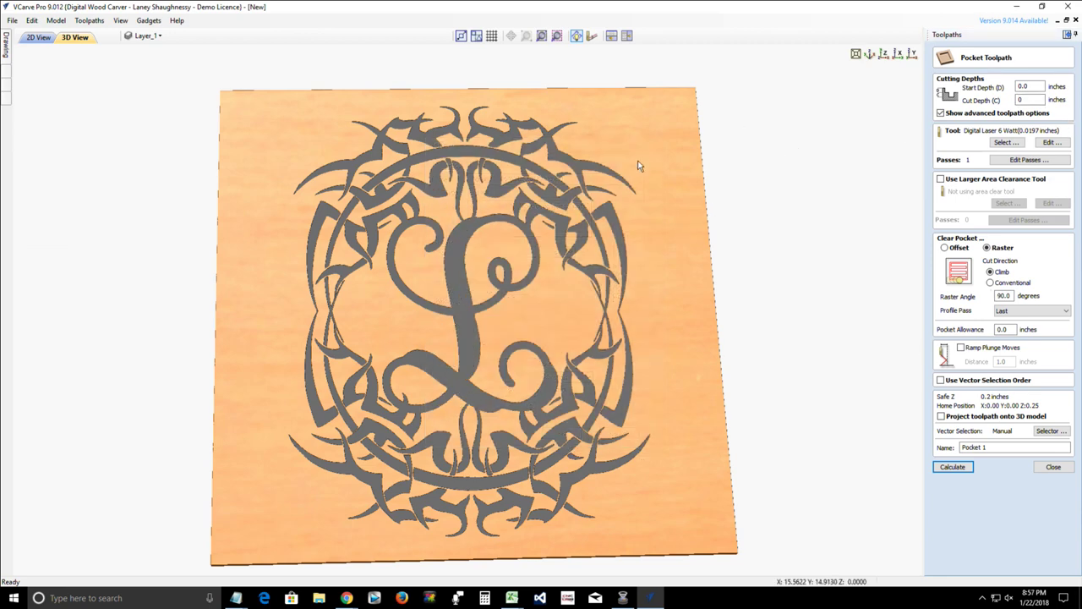
- Tilt the board view and recalculate Pocket 1 at 0-inch cut depth
{"action": "left_click_drag", "start_coordinate": [565, 303], "coordinate": [516, 303]}
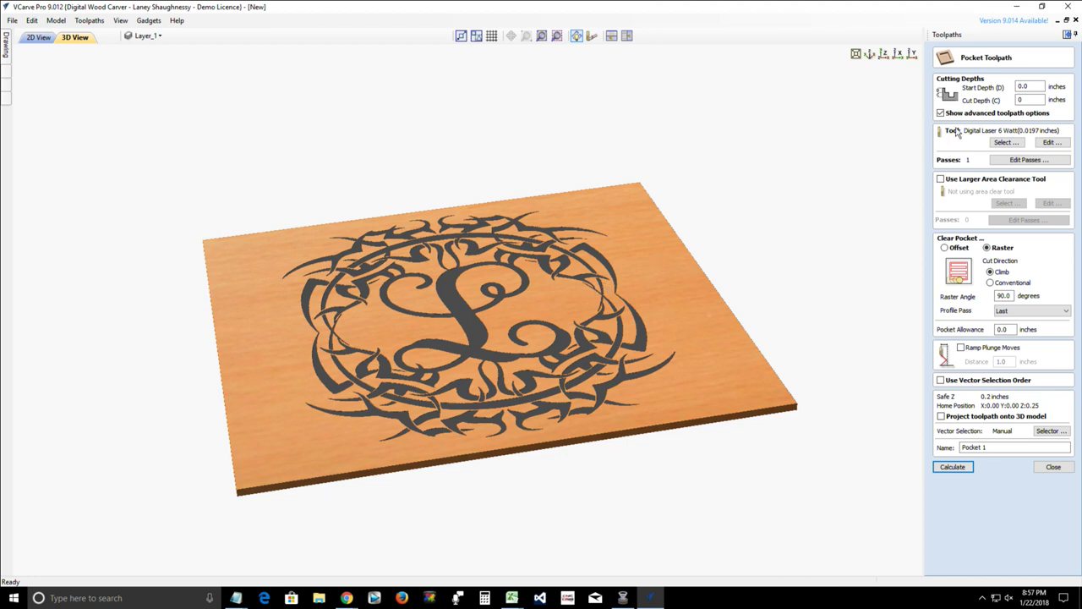
{"action": "left_click", "coordinate": [1035, 99]}
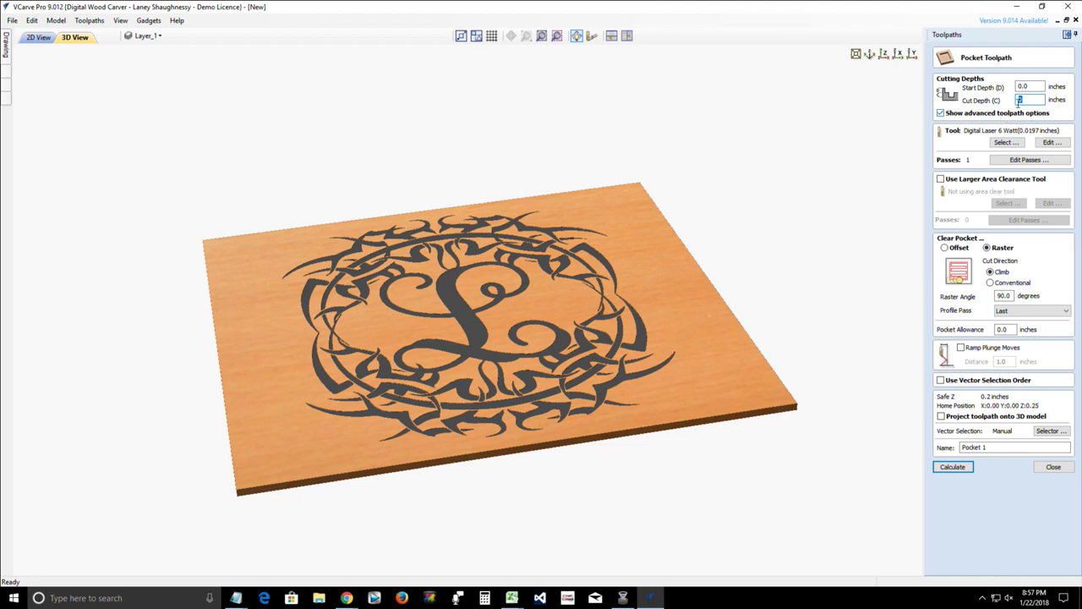
{"action": "left_click", "coordinate": [949, 471]}
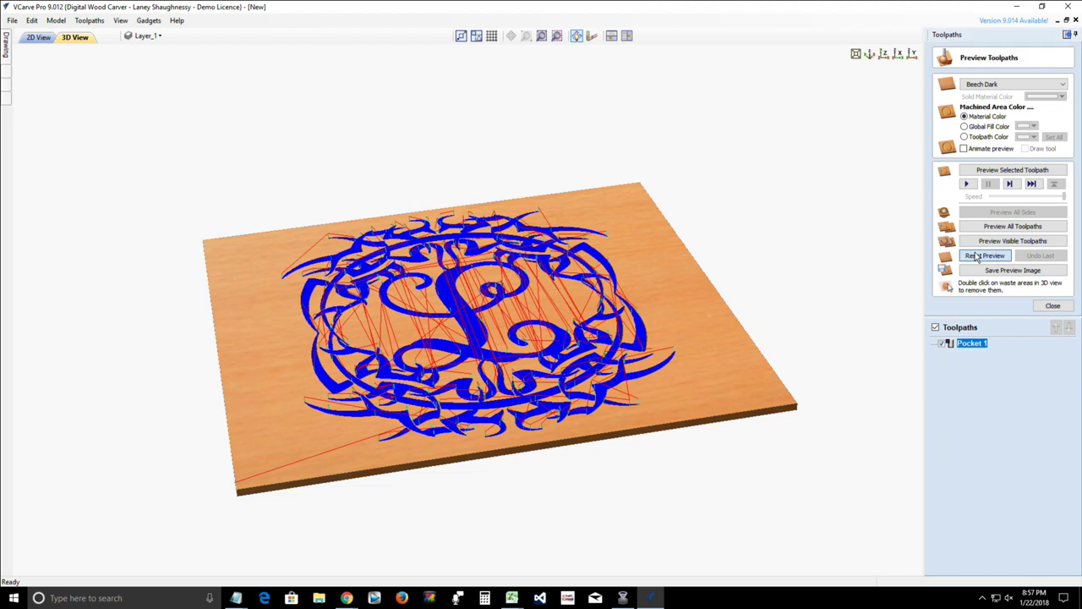
- Preview Pocket 1, then reopen it and recalculate at 0.02 inch depth
{"action": "left_click", "coordinate": [997, 172]}
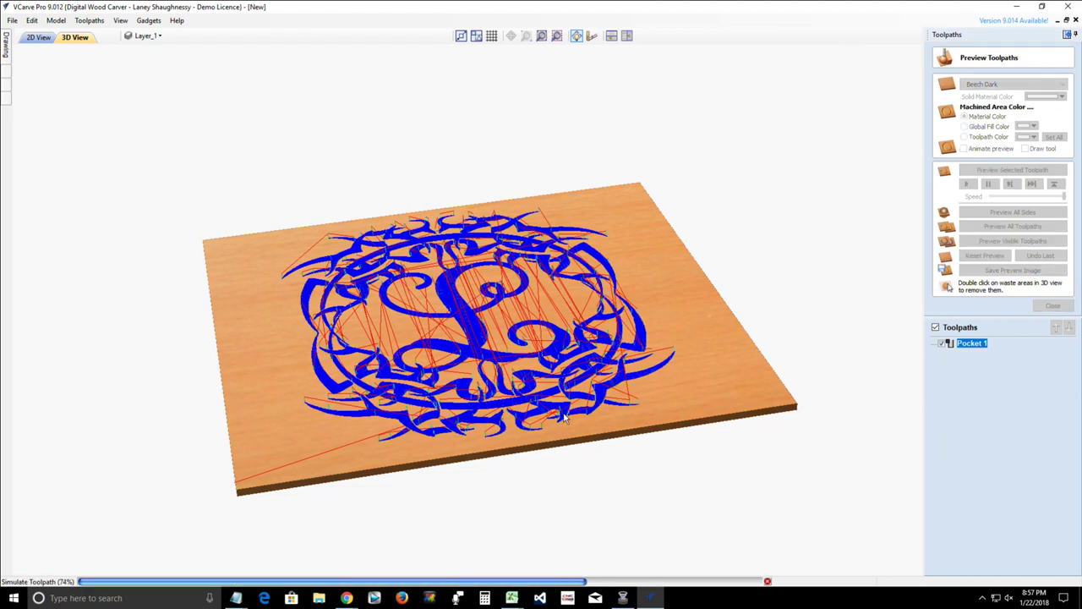
{"action": "key", "text": "Escape"}
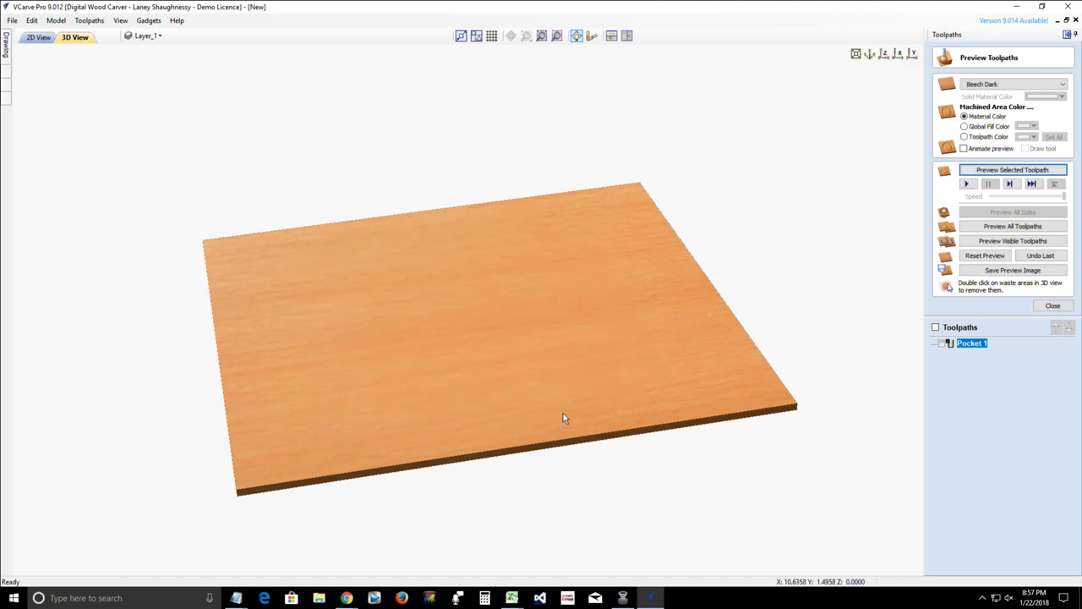
{"action": "double_click", "coordinate": [971, 342]}
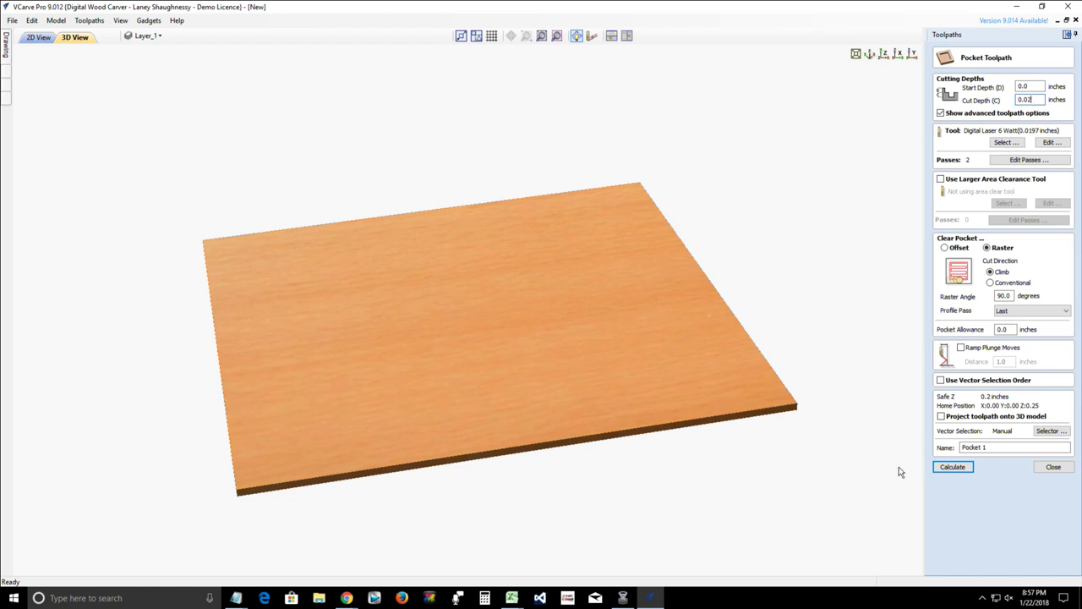
{"action": "left_click", "coordinate": [951, 468]}
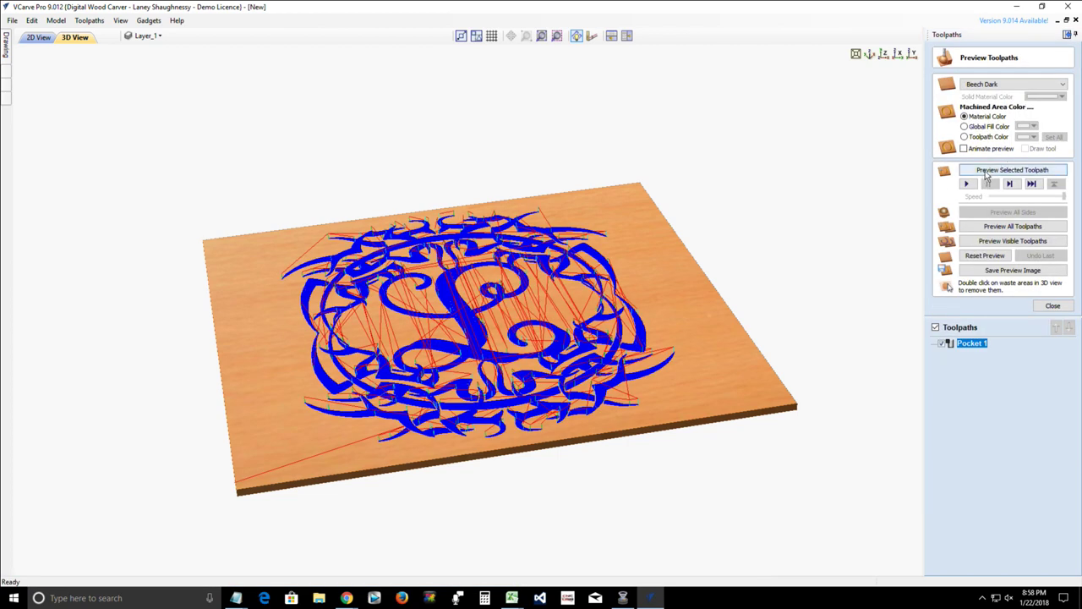
- Preview the recalculated Pocket 1 shaded in toolpath colour, then reopen its settings
{"action": "left_click", "coordinate": [986, 171]}
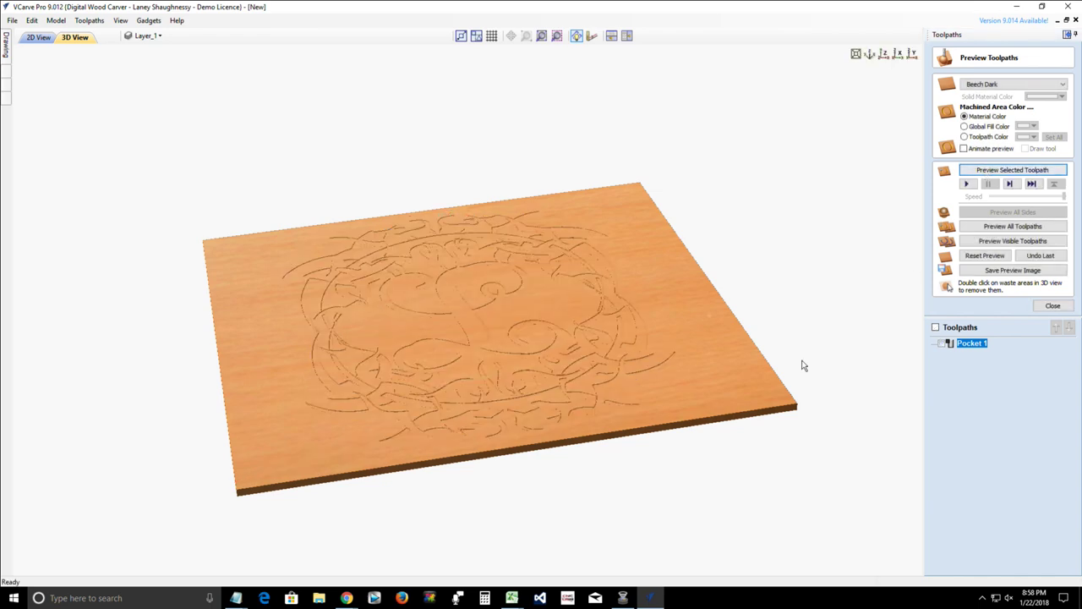
{"action": "left_click_drag", "start_coordinate": [527, 449], "coordinate": [811, 254]}
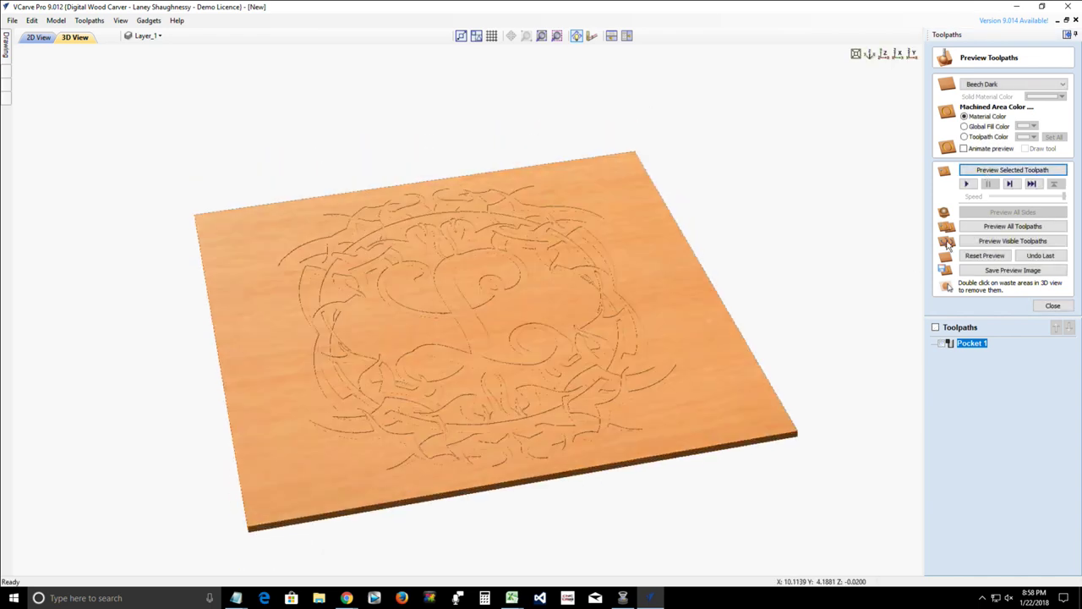
{"action": "left_click", "coordinate": [965, 137]}
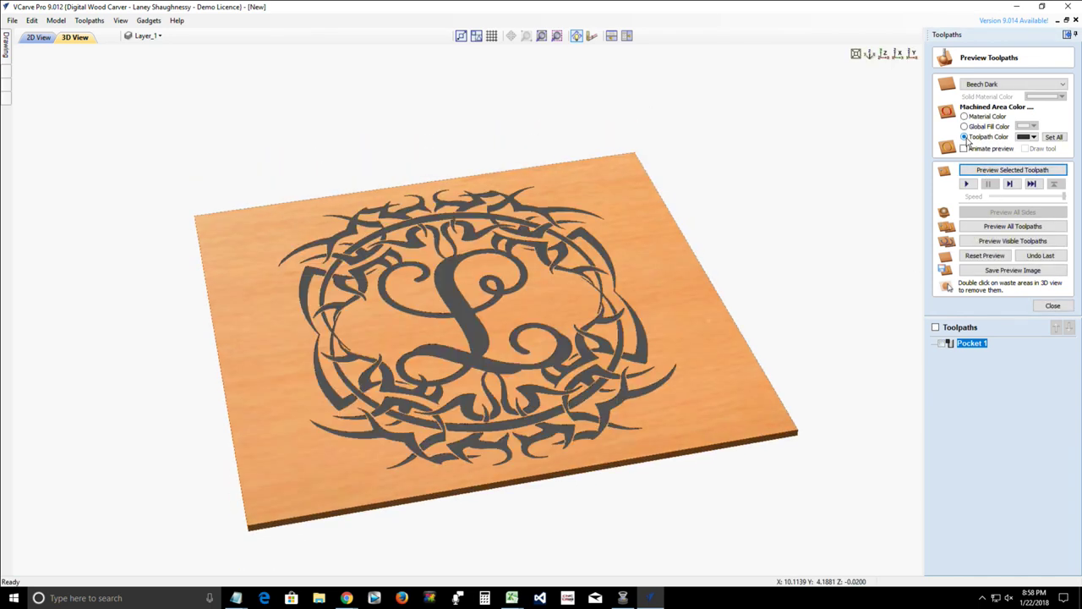
{"action": "left_click_drag", "start_coordinate": [558, 476], "coordinate": [300, 446]}
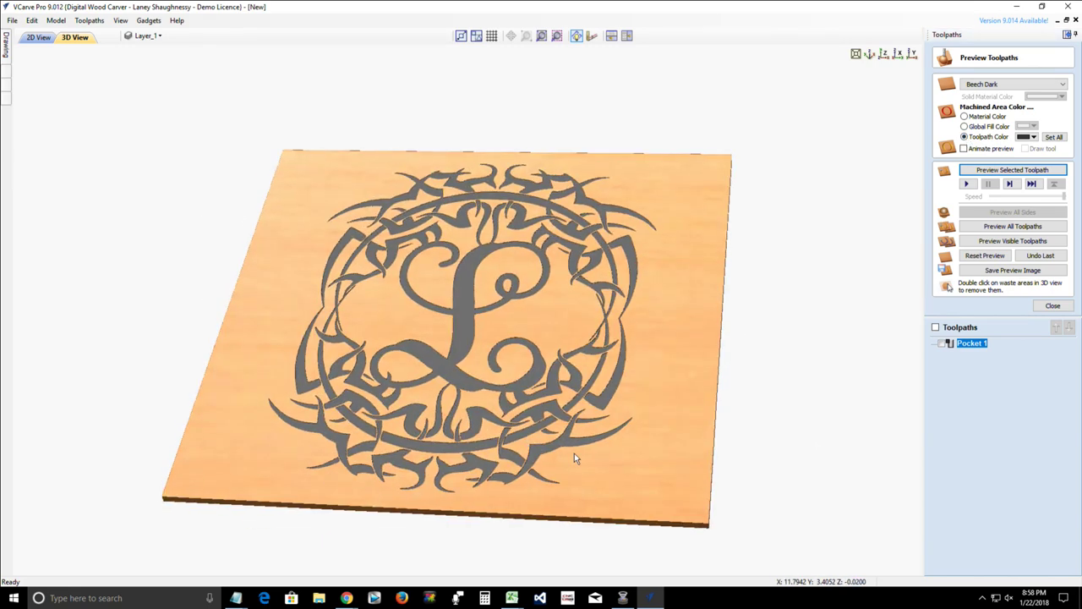
{"action": "left_click_drag", "start_coordinate": [572, 454], "coordinate": [647, 544]}
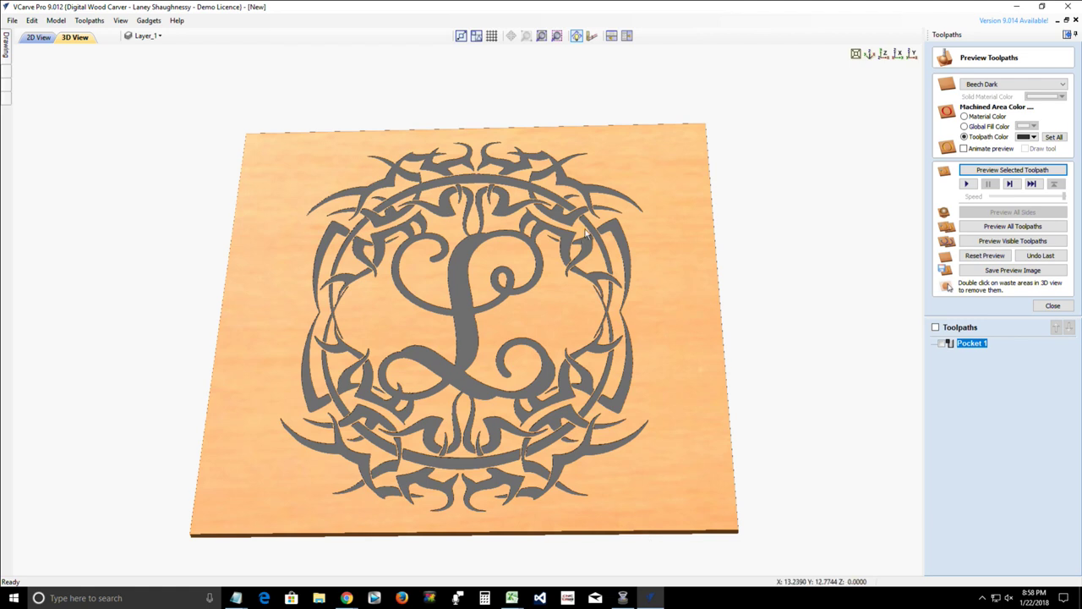
{"action": "double_click", "coordinate": [972, 344]}
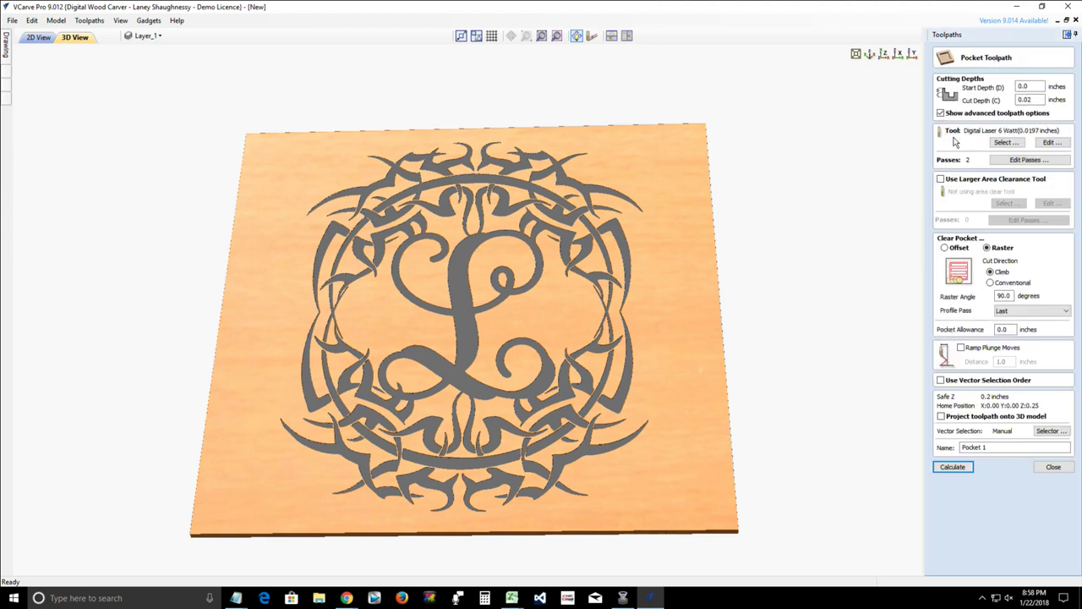
- Calculate a 2D profile On the vectors, 0.02 inch deep, with the Digital Laser 6 Watt
{"action": "left_click", "coordinate": [1053, 467]}
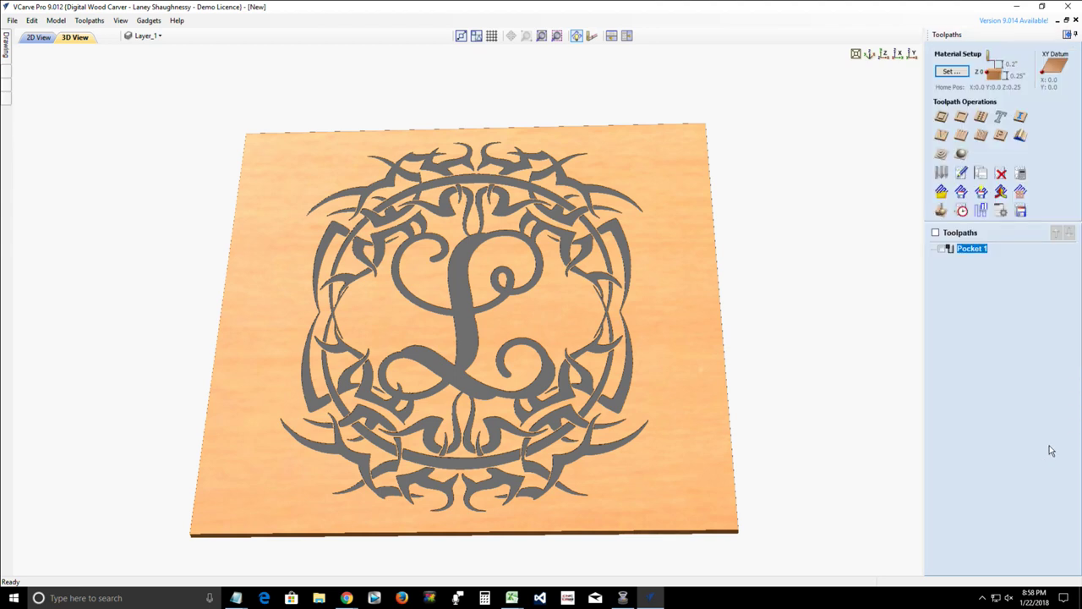
{"action": "left_click", "coordinate": [941, 118]}
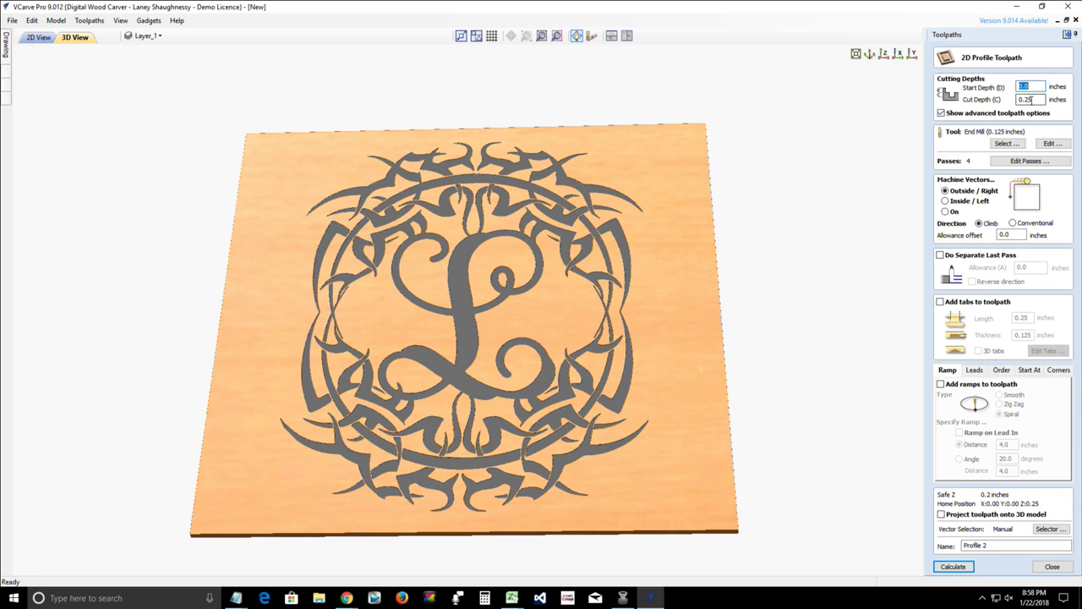
{"action": "double_click", "coordinate": [1030, 99]}
{"action": "type", "text": "."}
{"action": "left_click", "coordinate": [1007, 144]}
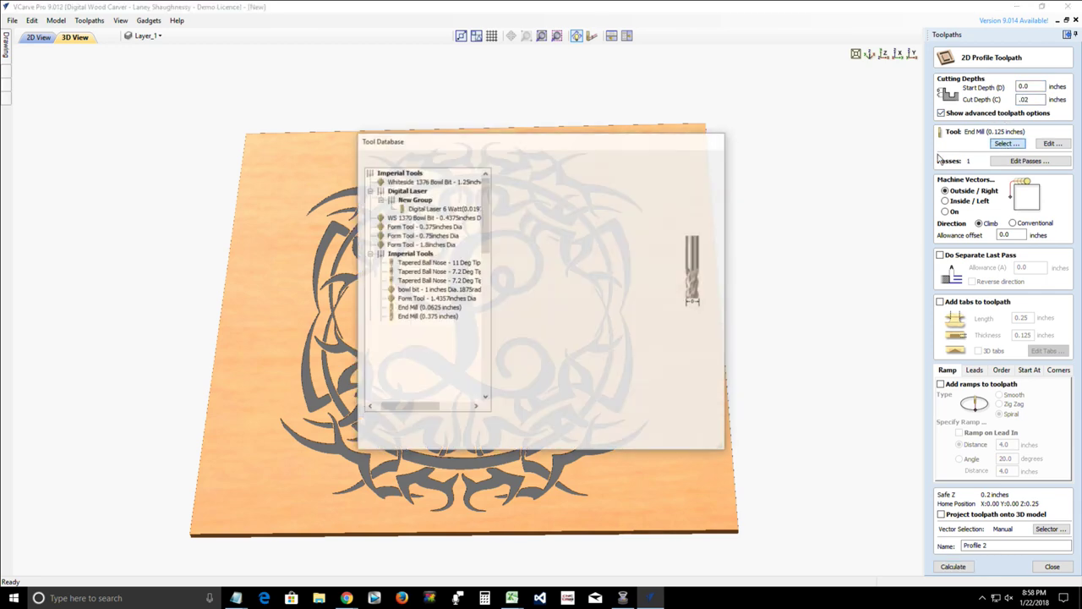
{"action": "left_click", "coordinate": [446, 208]}
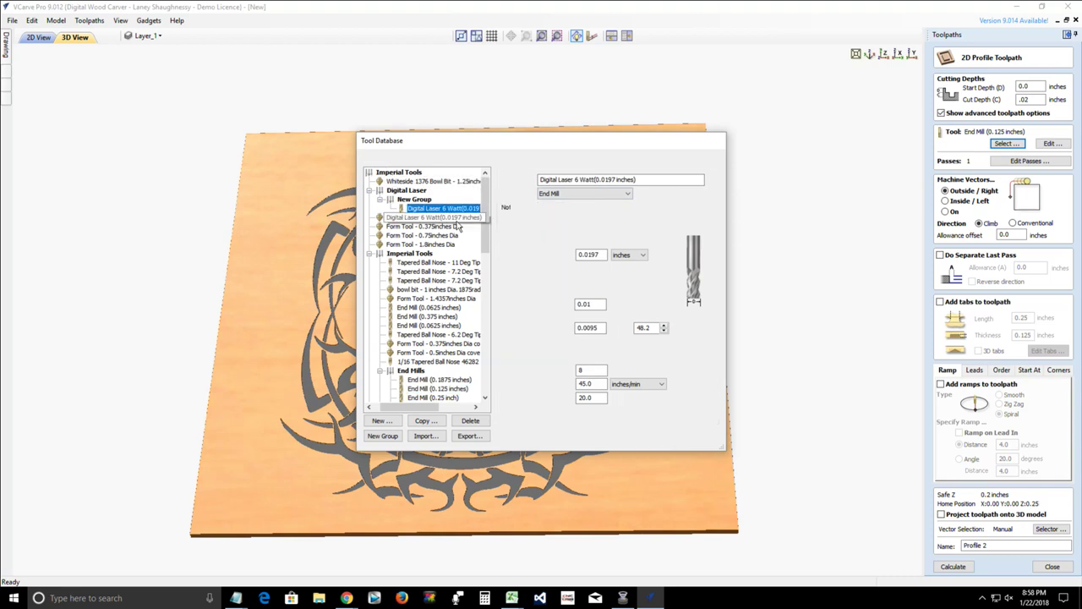
{"action": "left_click", "coordinate": [636, 444]}
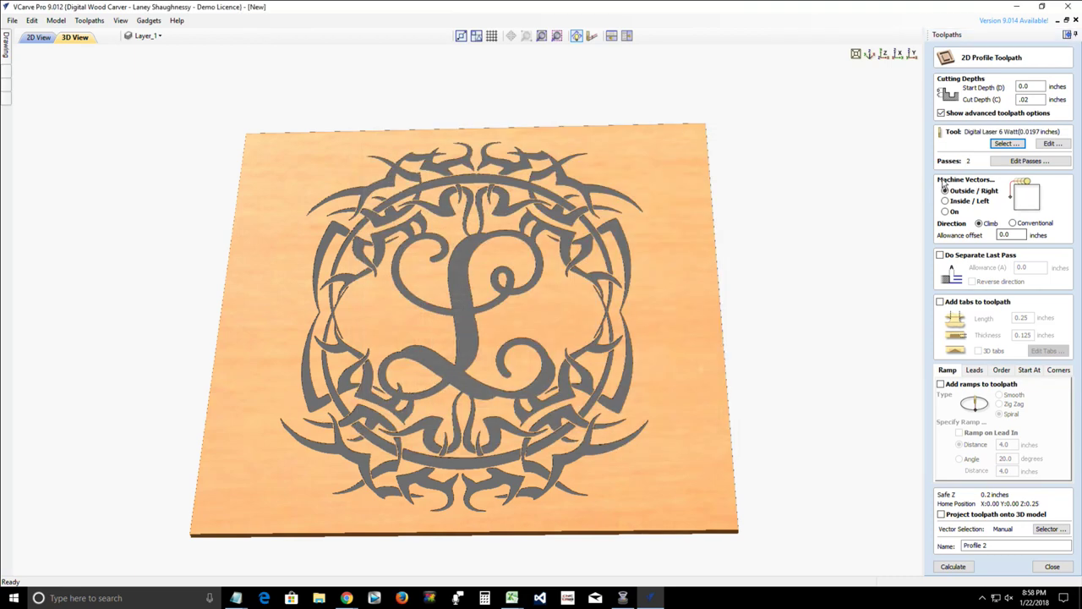
{"action": "left_click", "coordinate": [946, 211]}
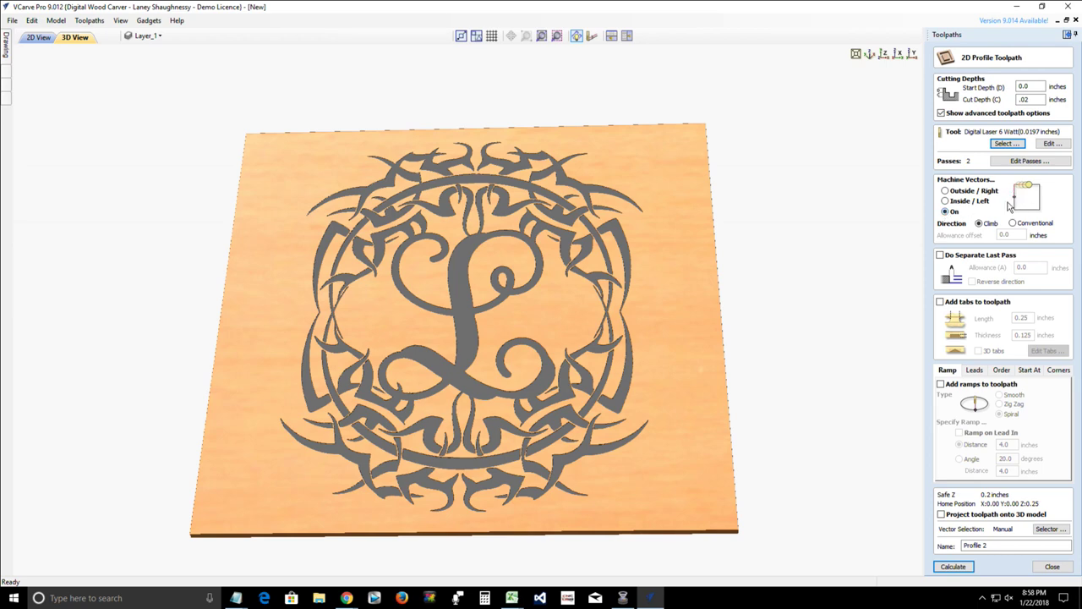
{"action": "left_click", "coordinate": [954, 567]}
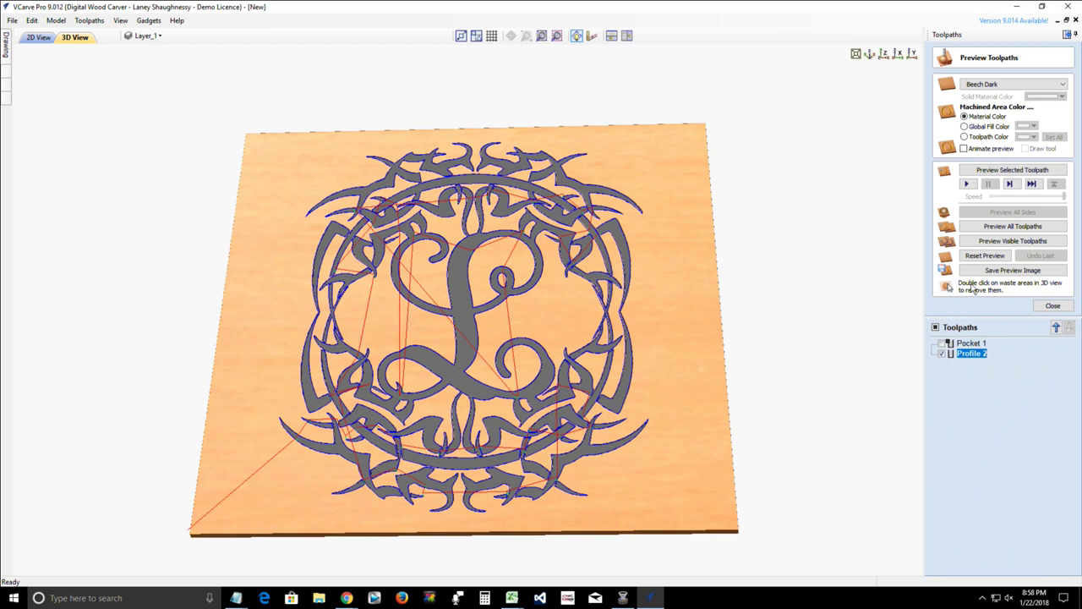
- Reset the preview, simulate only Profile 2 in a dark toolpath colour, then close the preview
{"action": "left_click", "coordinate": [987, 257]}
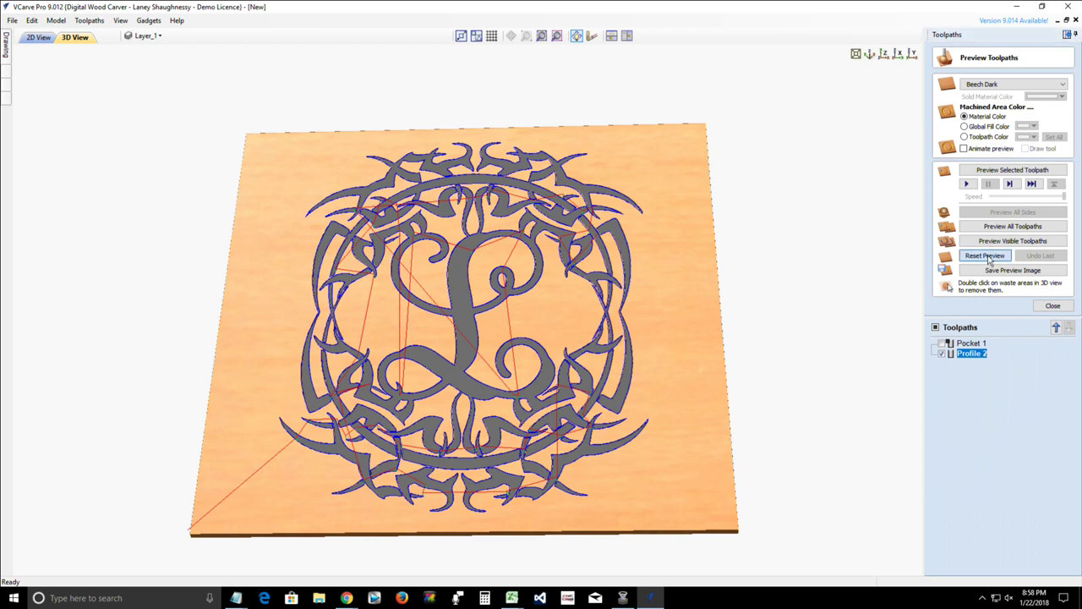
{"action": "left_click", "coordinate": [998, 171]}
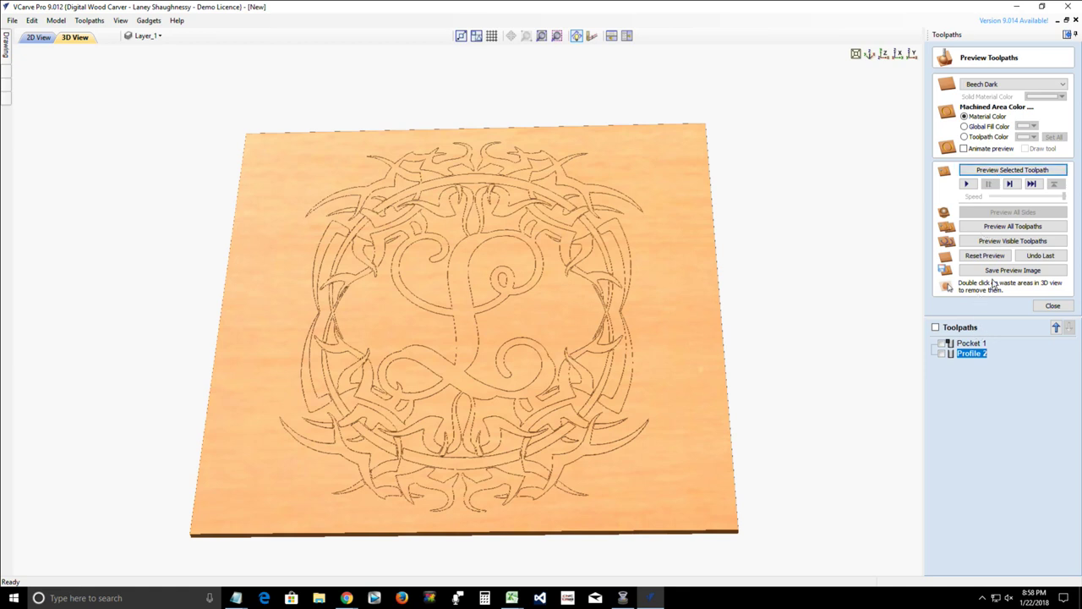
{"action": "left_click", "coordinate": [1033, 138]}
{"action": "left_click", "coordinate": [1069, 169]}
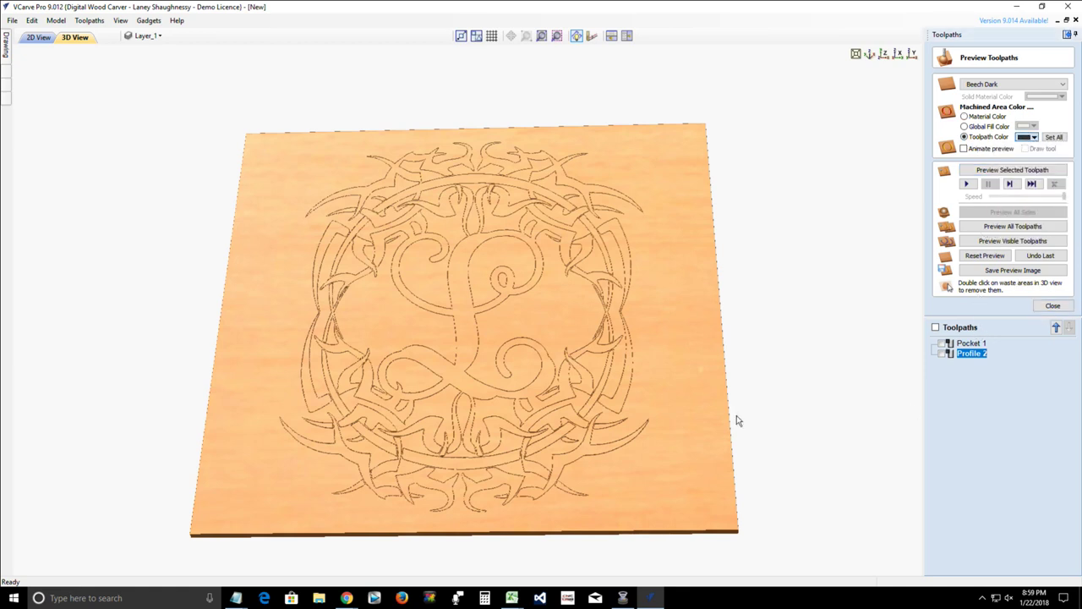
{"action": "left_click_drag", "start_coordinate": [737, 415], "coordinate": [454, 460]}
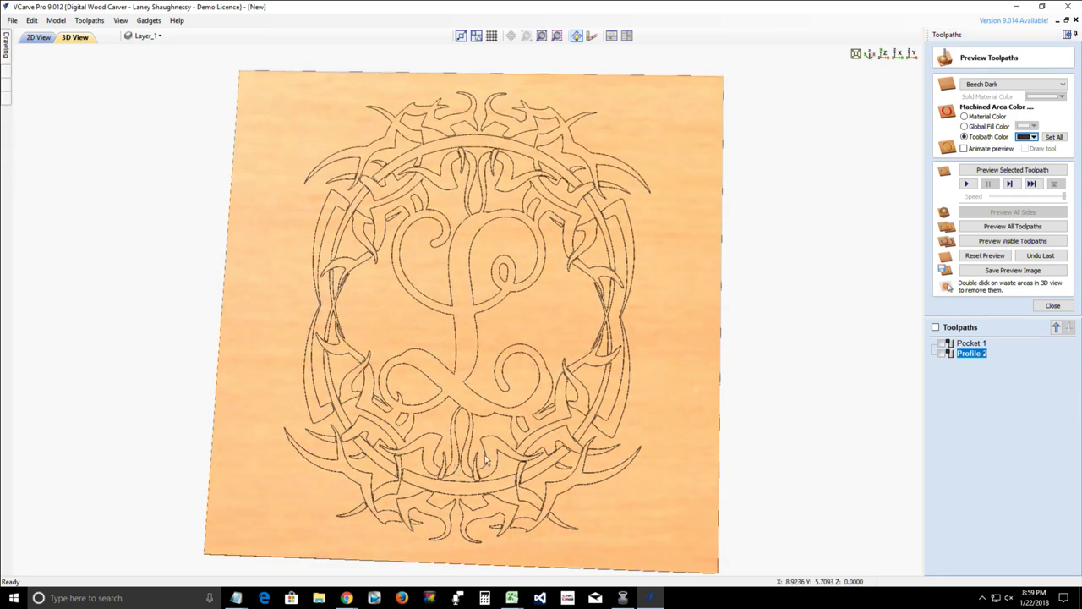
{"action": "left_click_drag", "start_coordinate": [486, 460], "coordinate": [639, 335]}
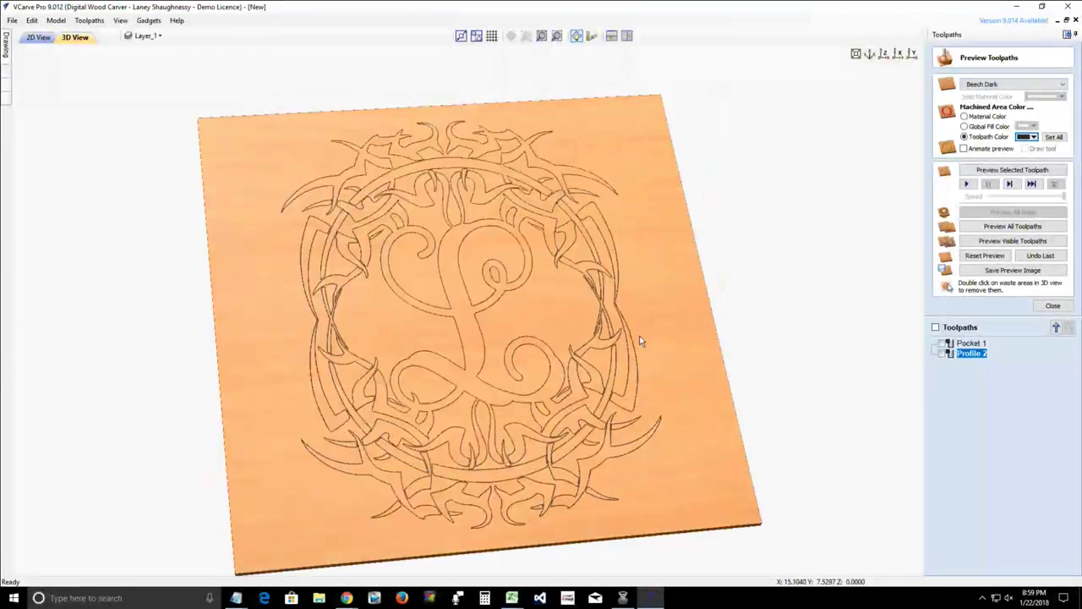
{"action": "left_click", "coordinate": [1053, 305]}
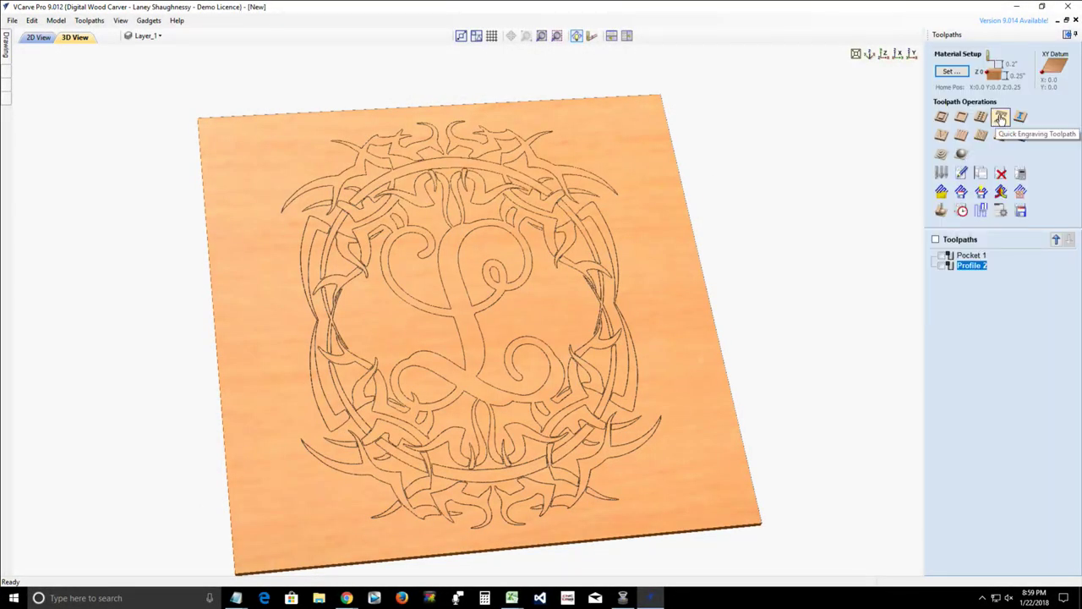
{"action": "left_click", "coordinate": [1000, 120]}
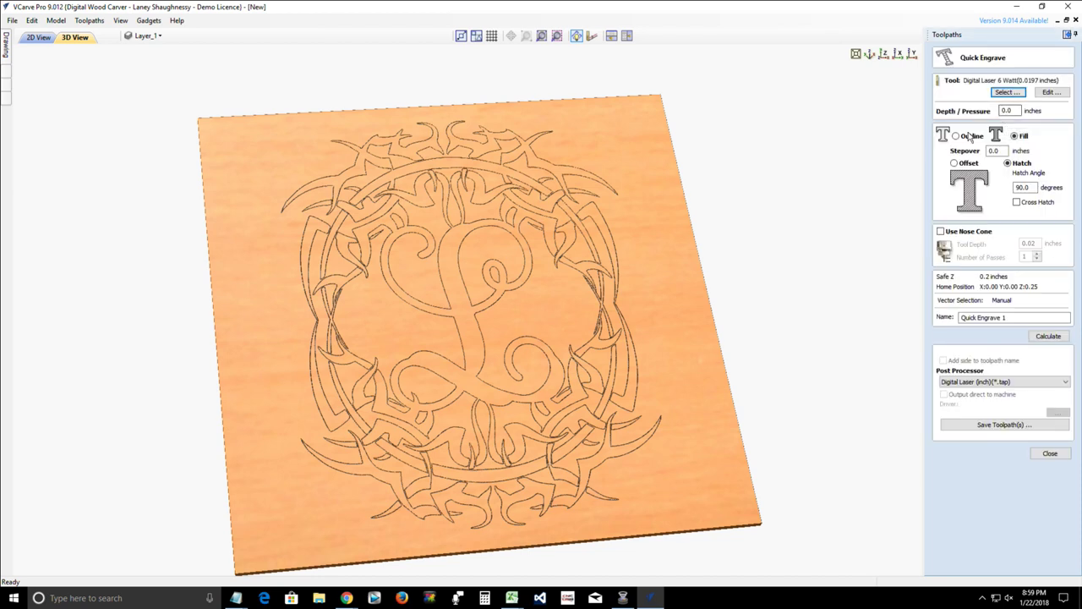
{"action": "left_click", "coordinate": [957, 136]}
{"action": "left_click", "coordinate": [1015, 136]}
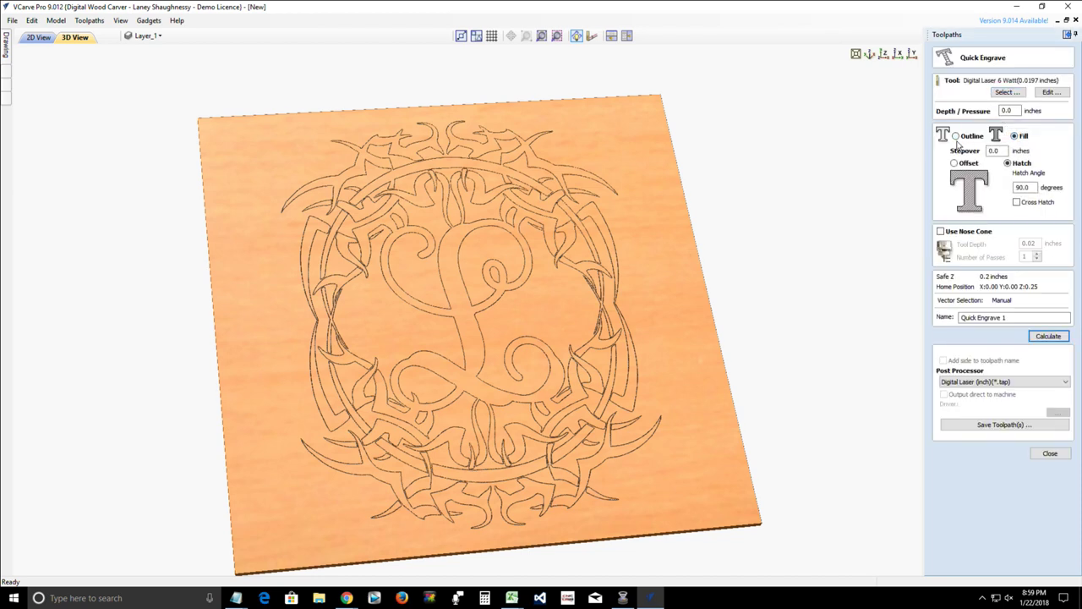
{"action": "left_click", "coordinate": [1042, 456]}
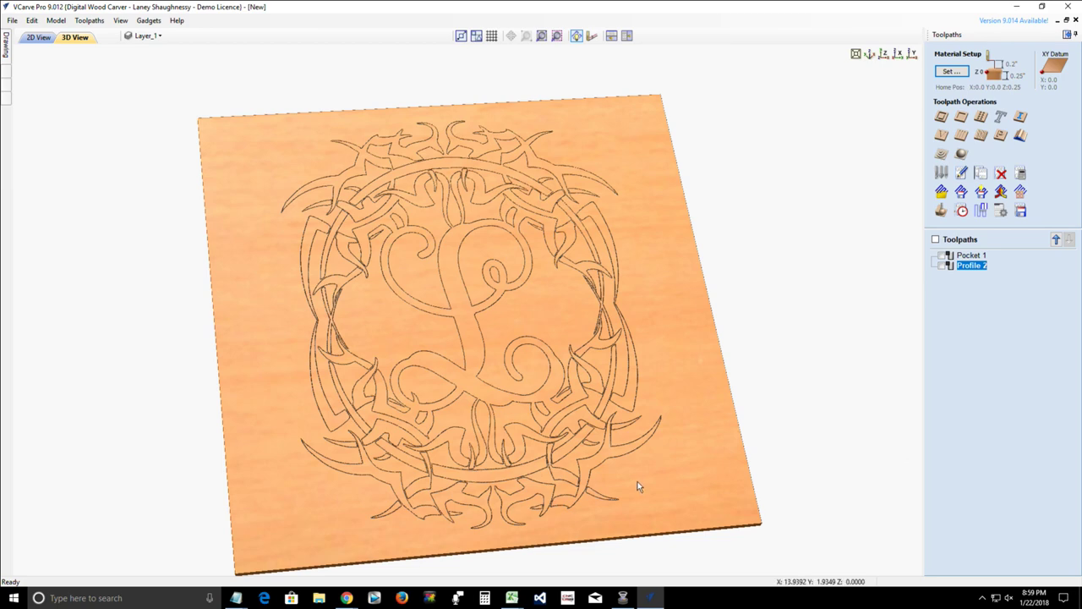
- Simulate Pocket 1 on the board and orbit to inspect the grey-carved monogram and wreath
{"action": "left_click_drag", "start_coordinate": [469, 485], "coordinate": [382, 422]}
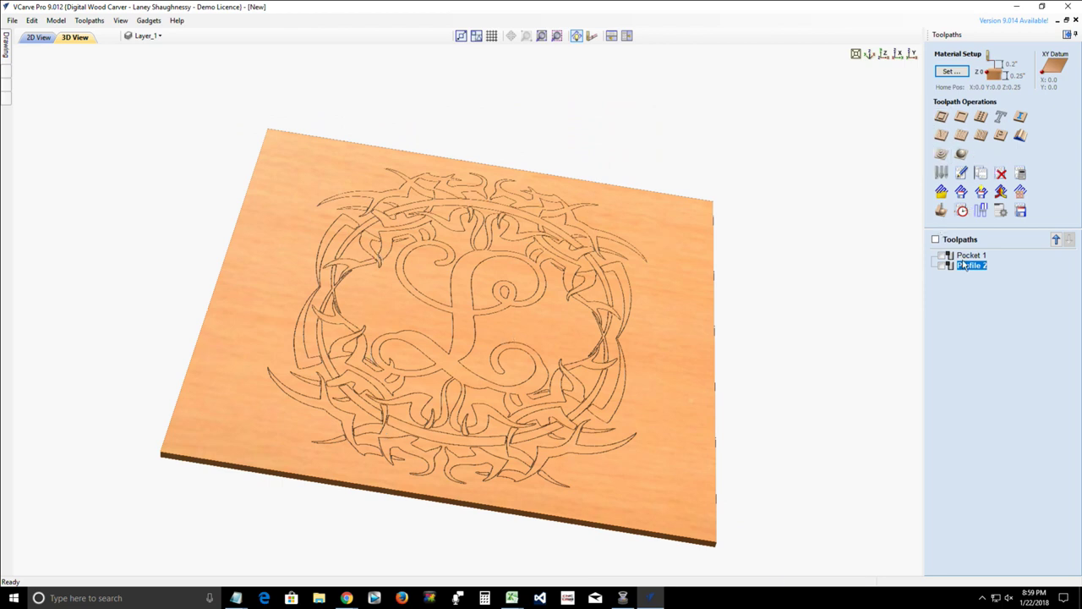
{"action": "mouse_move", "coordinate": [965, 269]}
{"action": "left_click_drag", "start_coordinate": [508, 338], "coordinate": [449, 284]}
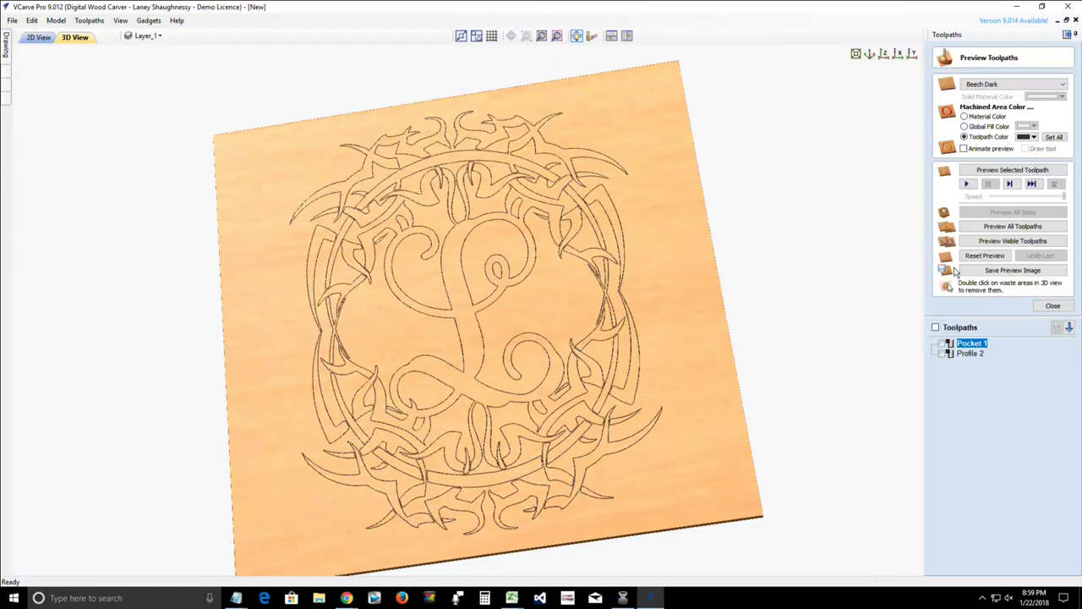
{"action": "left_click", "coordinate": [998, 172]}
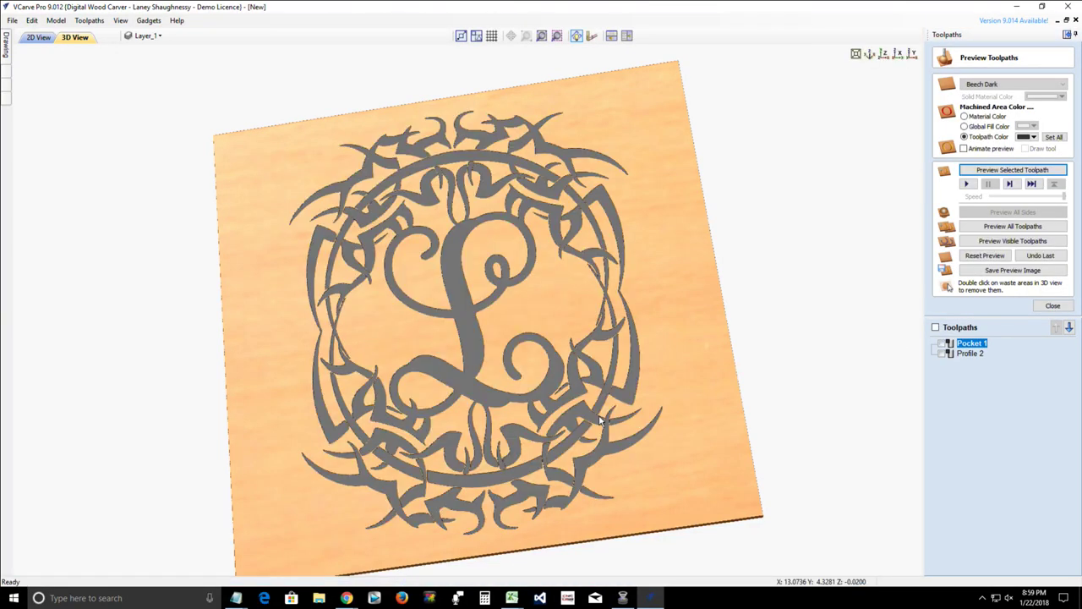
{"action": "left_click_drag", "start_coordinate": [643, 460], "coordinate": [752, 486]}
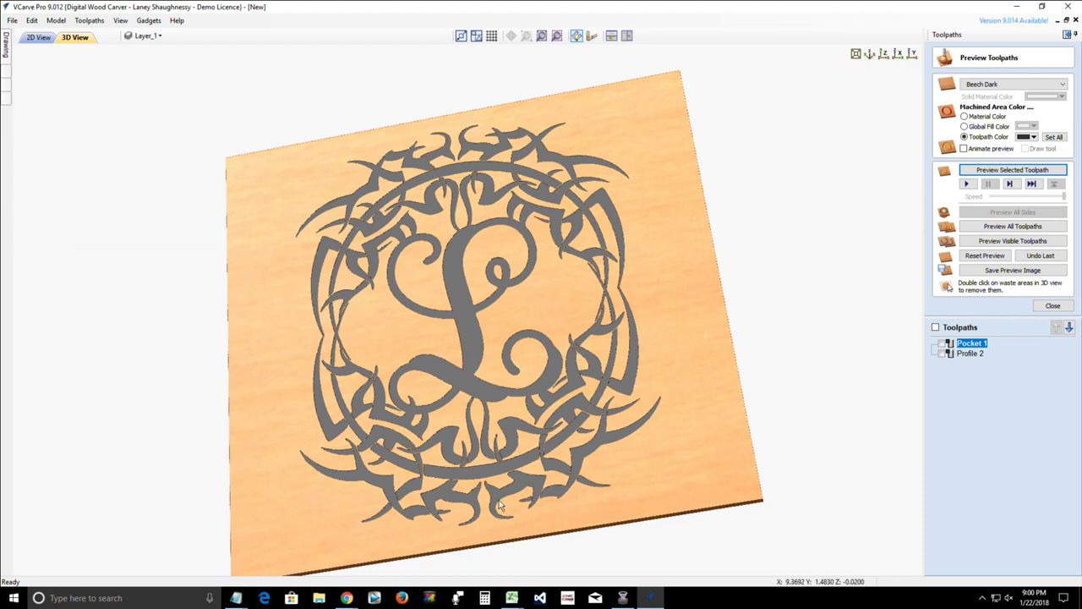
{"action": "left_click_drag", "start_coordinate": [501, 505], "coordinate": [435, 457]}
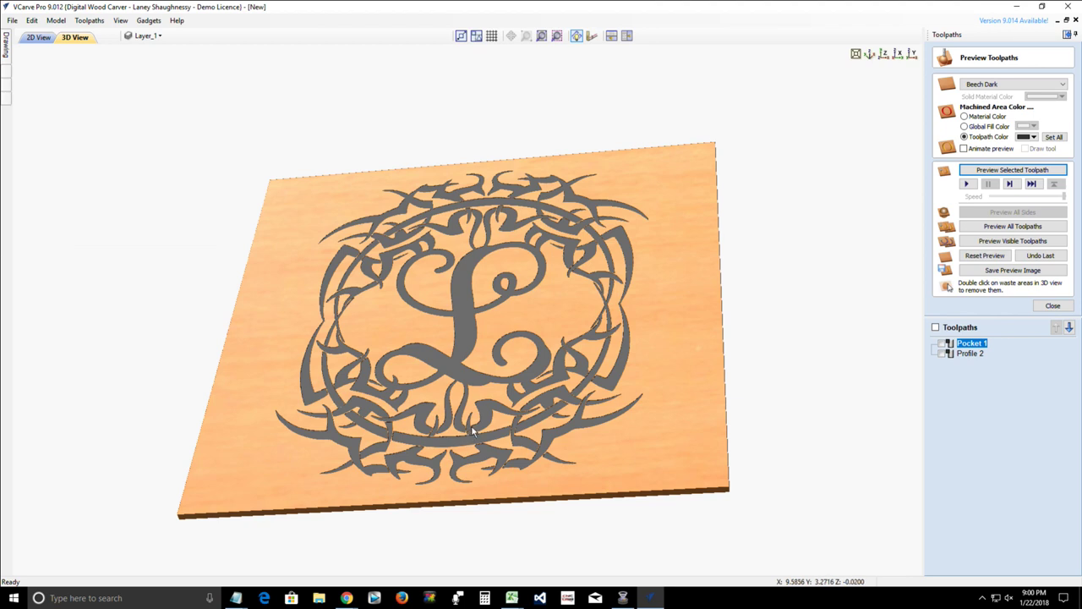
{"action": "left_click_drag", "start_coordinate": [651, 225], "coordinate": [671, 316]}
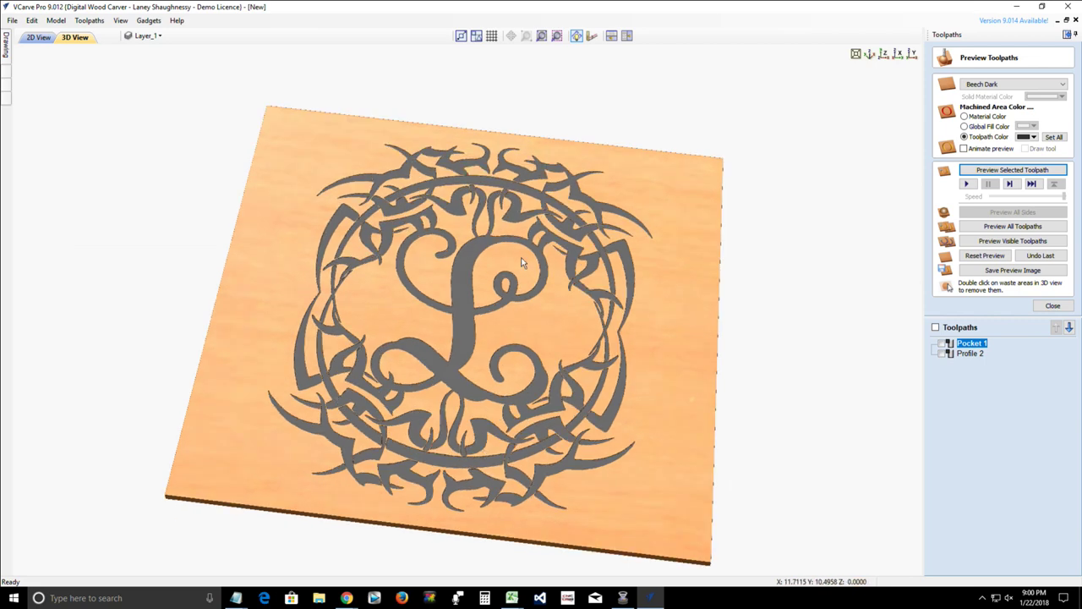
{"action": "left_click_drag", "start_coordinate": [508, 313], "coordinate": [567, 426]}
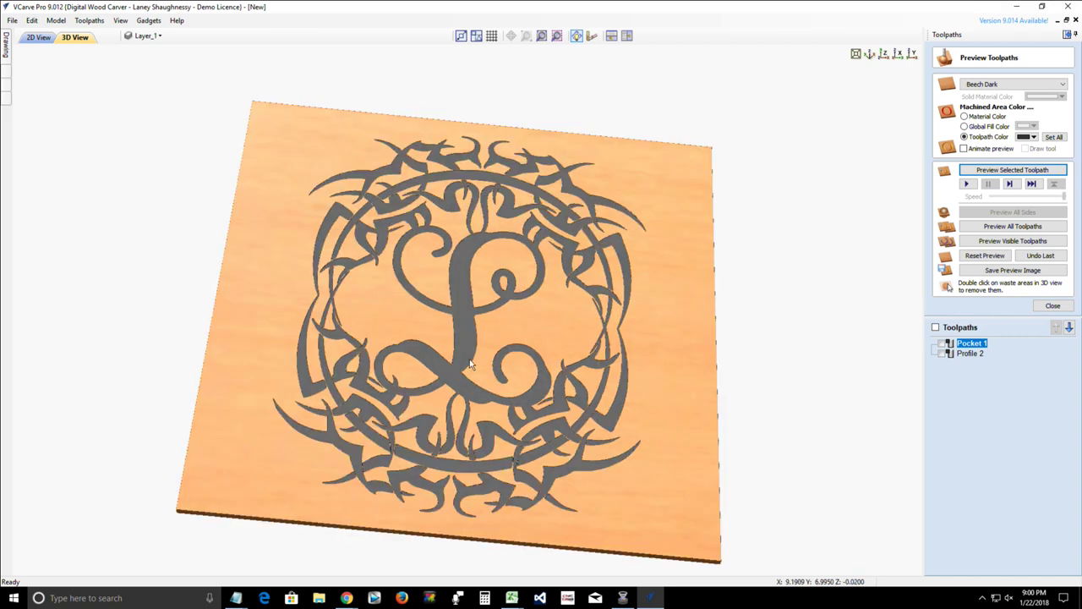
{"action": "left_click_drag", "start_coordinate": [483, 377], "coordinate": [467, 394]}
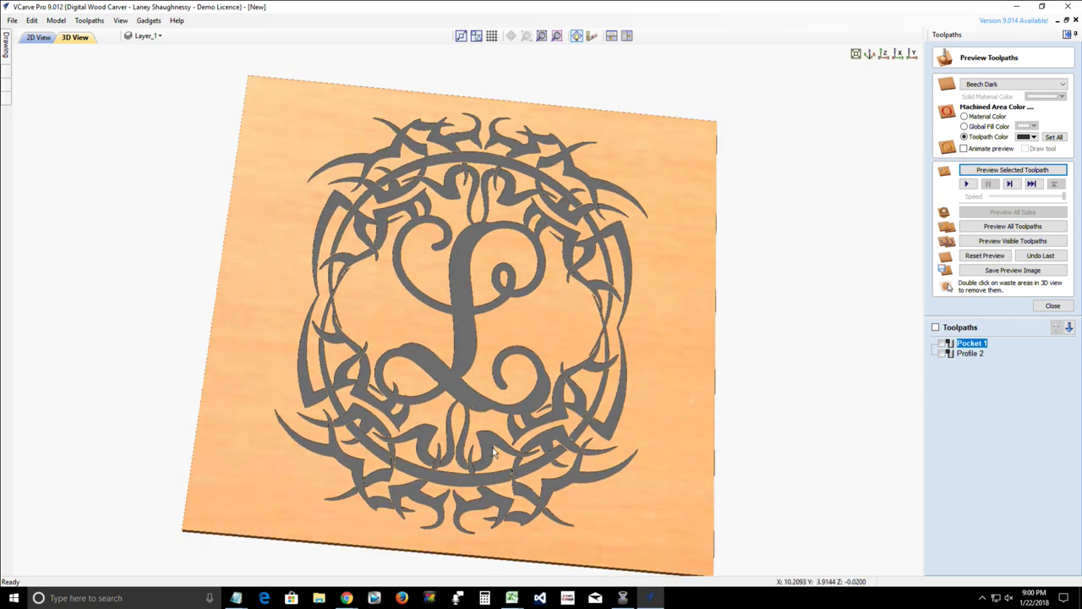
{"action": "left_click_drag", "start_coordinate": [512, 441], "coordinate": [477, 419]}
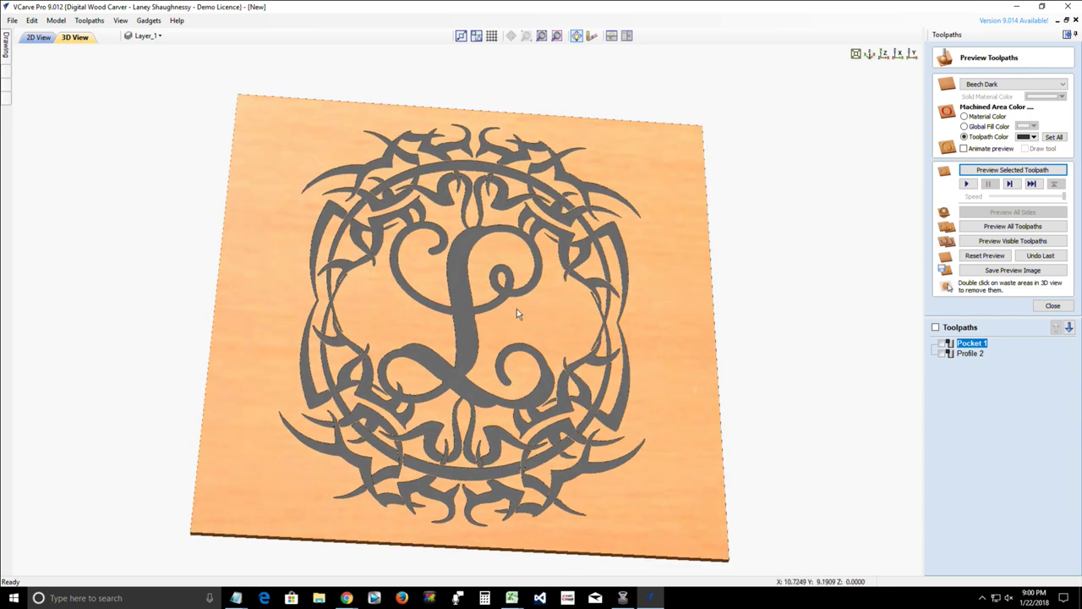
{"action": "left_click_drag", "start_coordinate": [546, 328], "coordinate": [568, 335]}
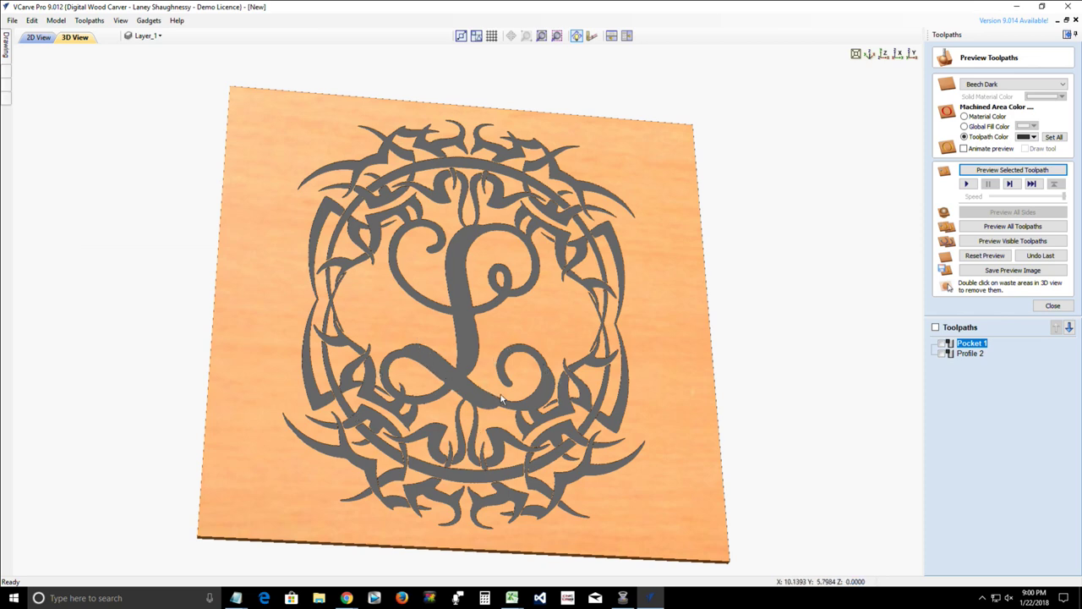
{"action": "mouse_move", "coordinate": [479, 379]}
{"action": "left_mouse_down"}
{"action": "mouse_move", "coordinate": [481, 292]}
{"action": "mouse_move", "coordinate": [489, 389]}
{"action": "left_mouse_up"}
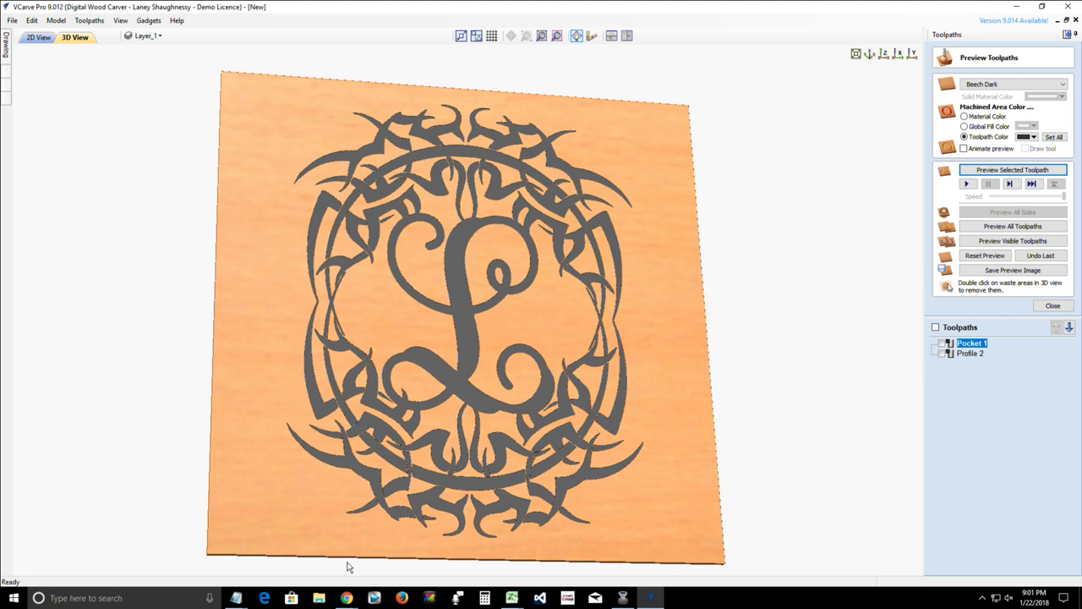
- Bring the Facebook group window forward and open the group's Files page
{"action": "mouse_move", "coordinate": [345, 600]}
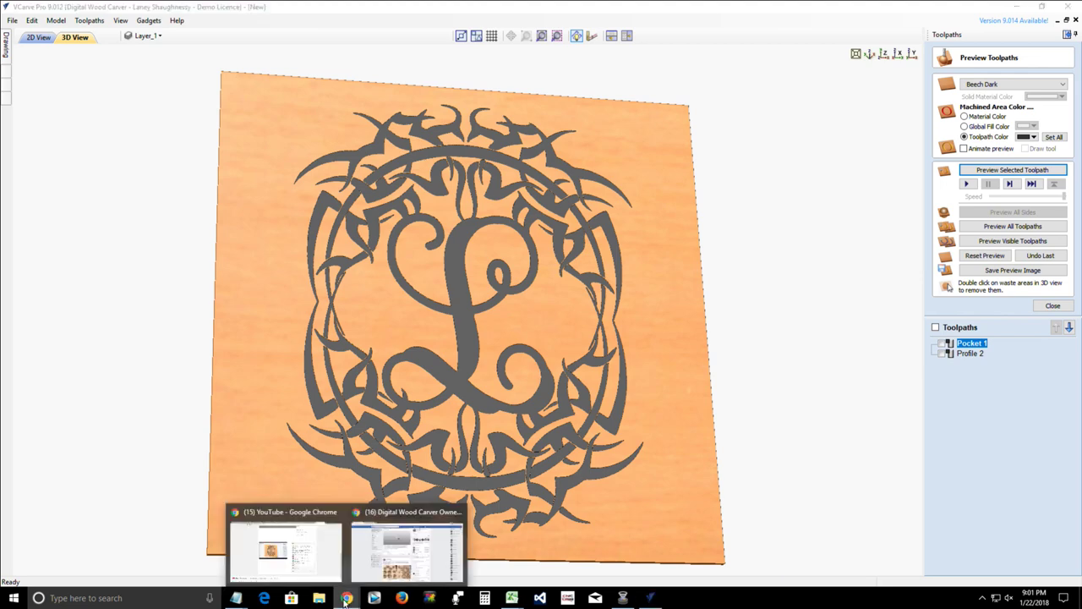
{"action": "left_click", "coordinate": [397, 549]}
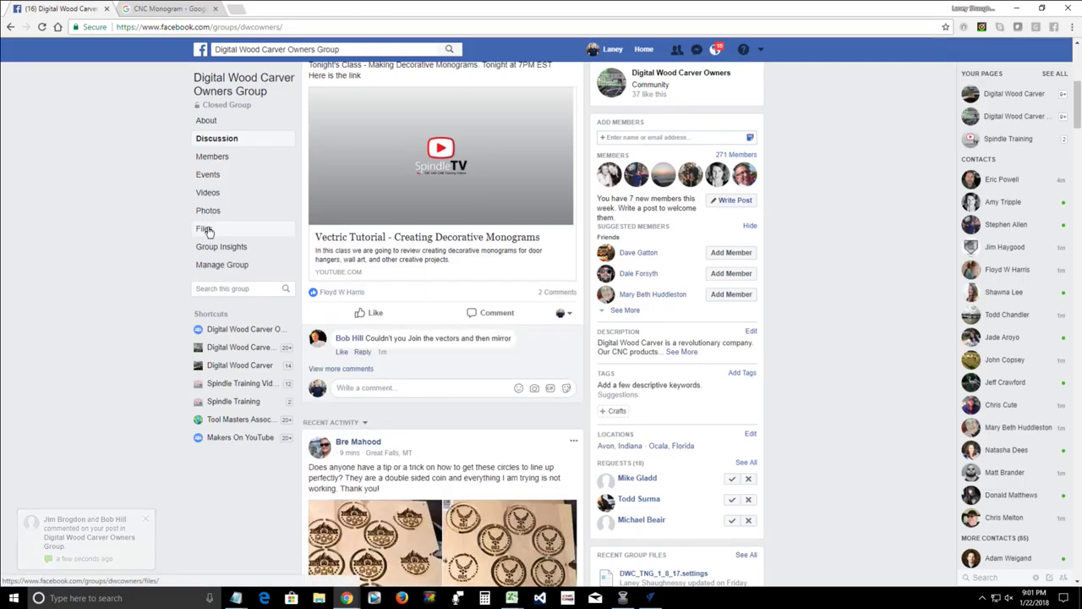
{"action": "left_click", "coordinate": [208, 230]}
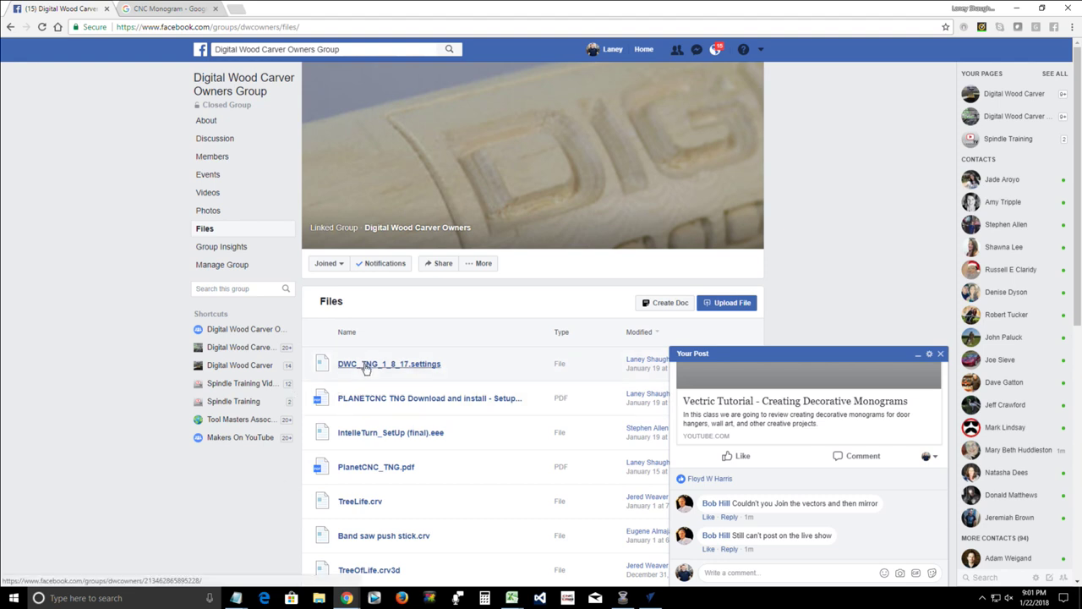
- Read the post's comments, highlighting the one about joining vectors, then return to VCarve Pro
{"action": "left_click", "coordinate": [918, 356]}
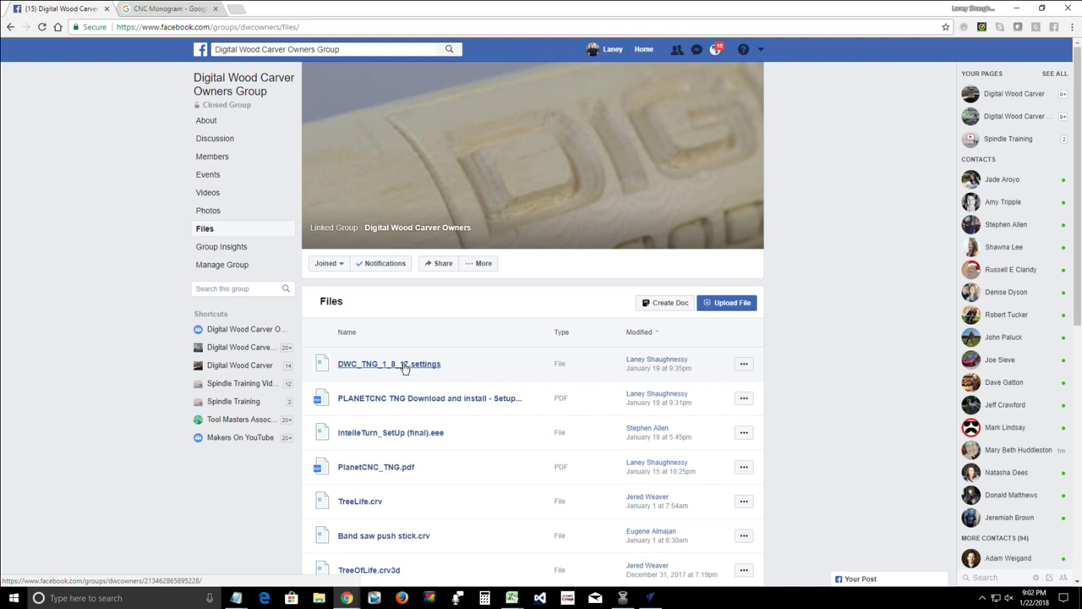
{"action": "left_click", "coordinate": [897, 580]}
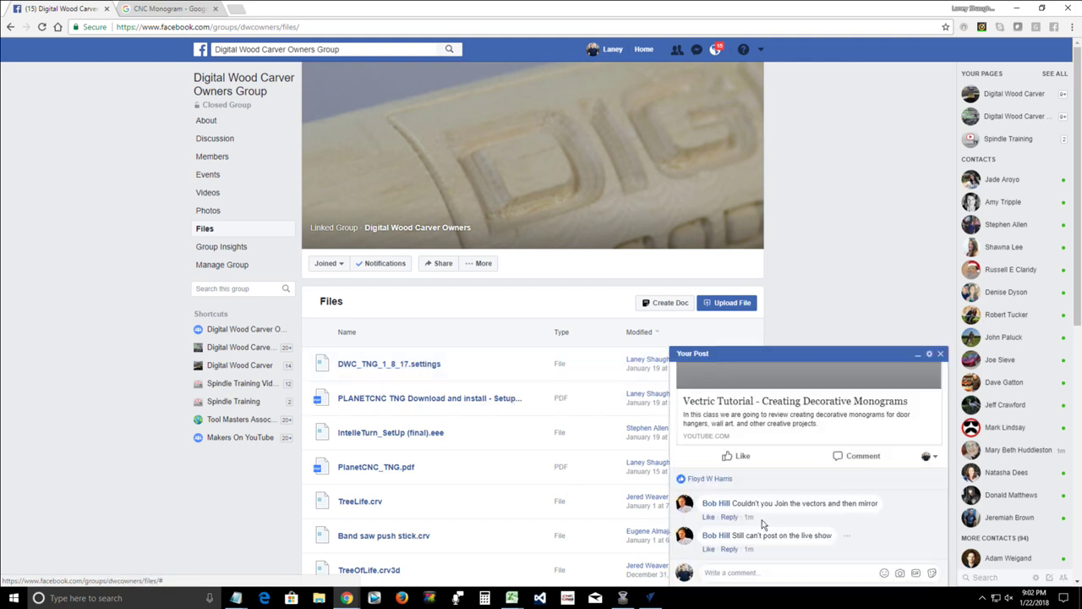
{"action": "left_click_drag", "start_coordinate": [735, 504], "coordinate": [889, 520]}
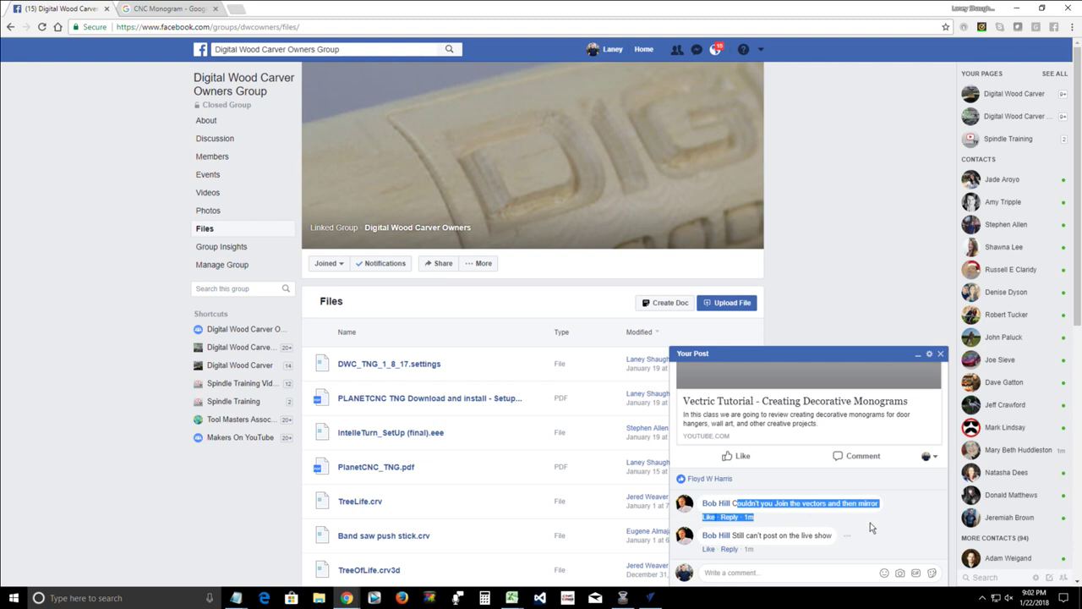
{"action": "left_click", "coordinate": [916, 361]}
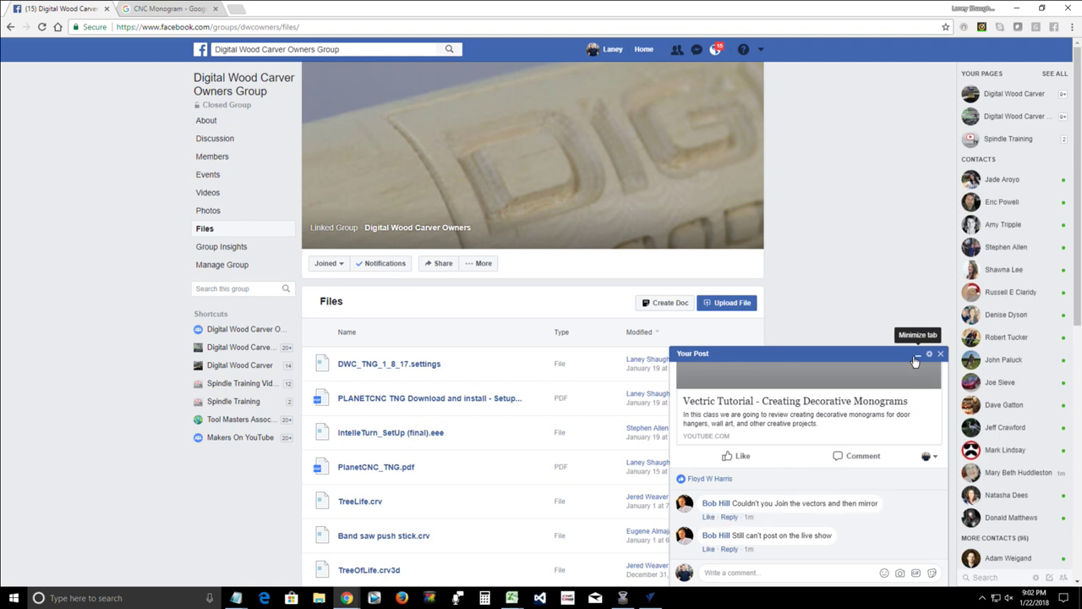
{"action": "left_click", "coordinate": [650, 598]}
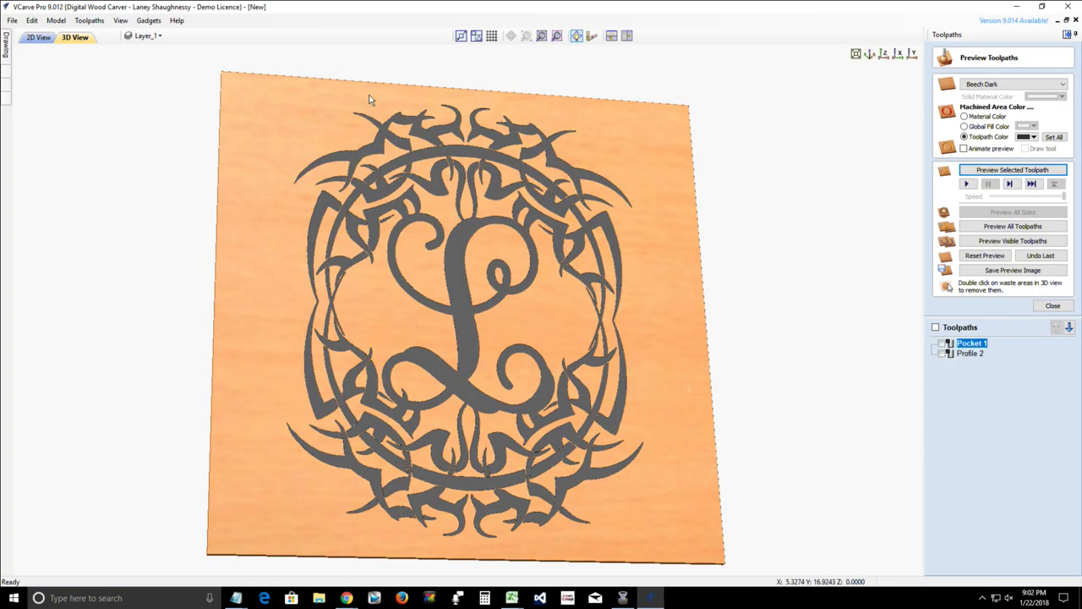
- Switch to the 2D View, deselect everything, and zoom in on the spike–teardrop gap
{"action": "left_click", "coordinate": [34, 37]}
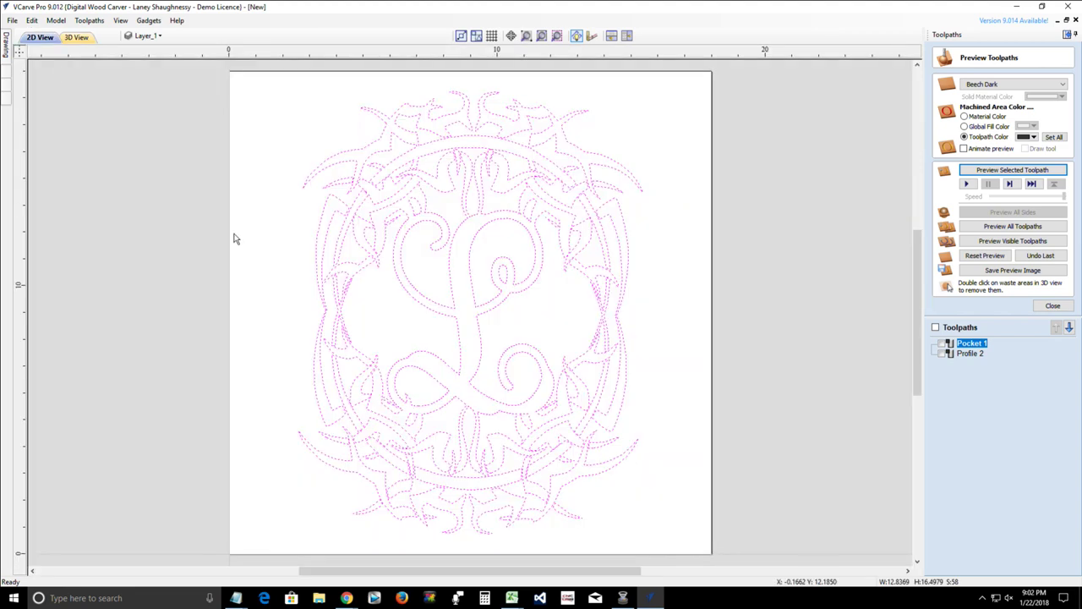
{"action": "left_click", "coordinate": [338, 217]}
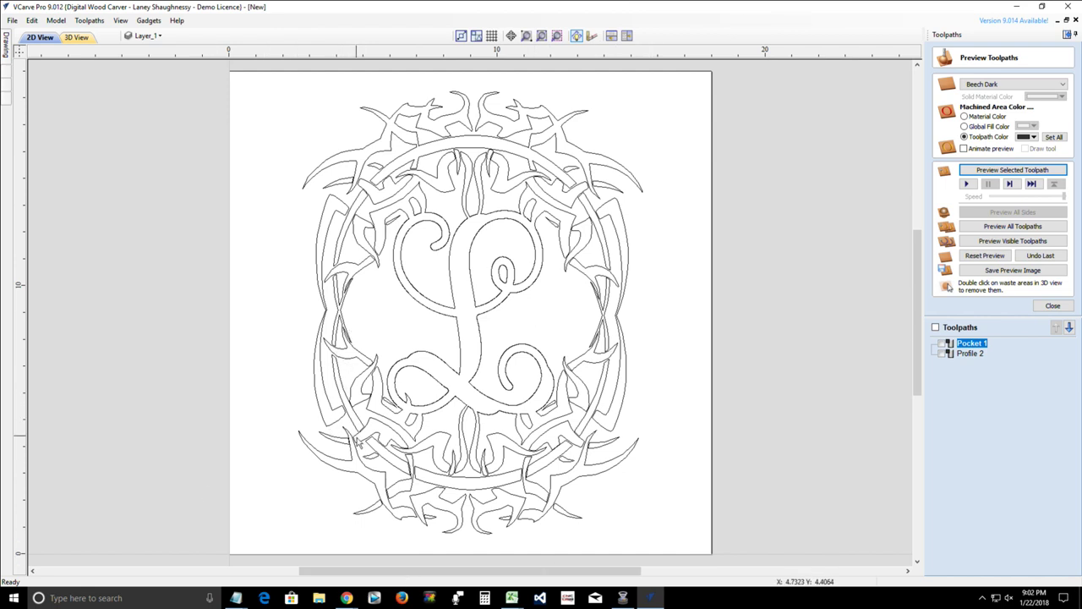
{"action": "scroll", "coordinate": [360, 443], "scroll_direction": "up", "scroll_amount": 1}
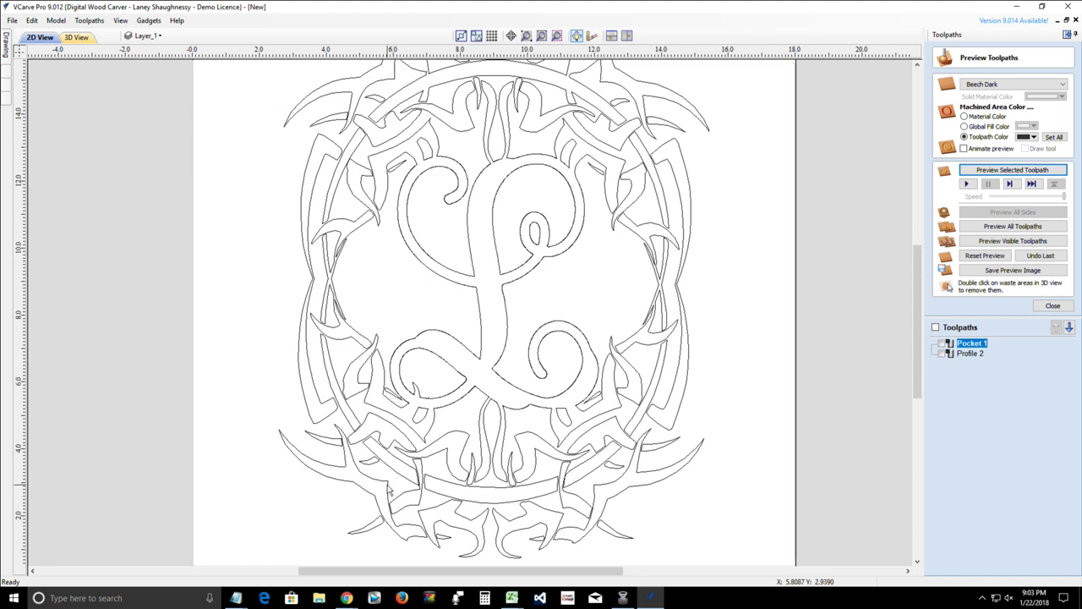
{"action": "scroll", "coordinate": [393, 502], "scroll_direction": "down", "scroll_amount": 2}
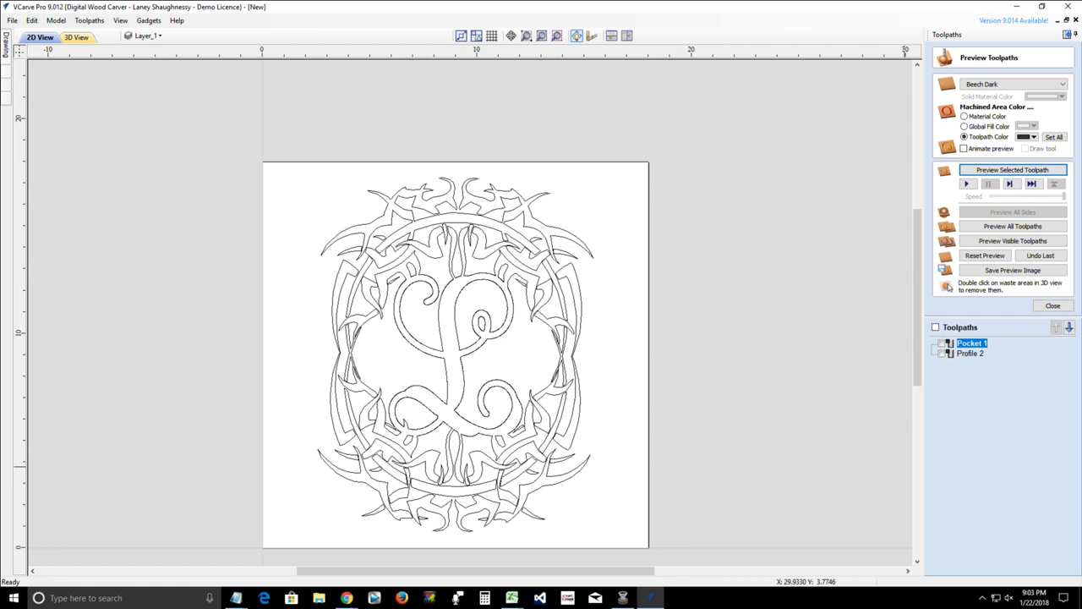
{"action": "scroll", "coordinate": [351, 412], "scroll_direction": "up", "scroll_amount": 4}
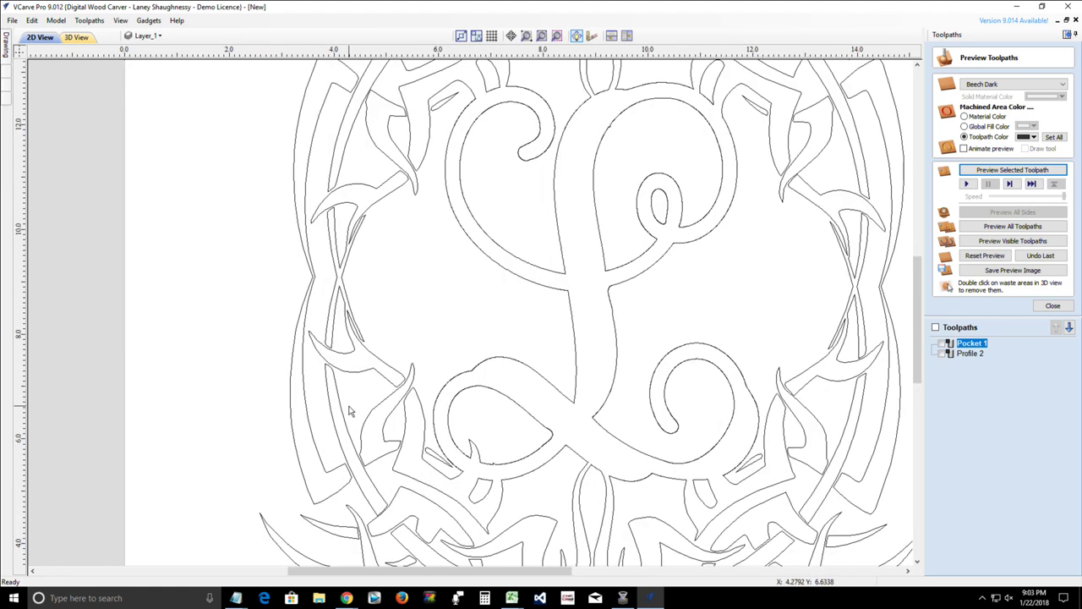
{"action": "scroll", "coordinate": [351, 411], "scroll_direction": "up", "scroll_amount": 5}
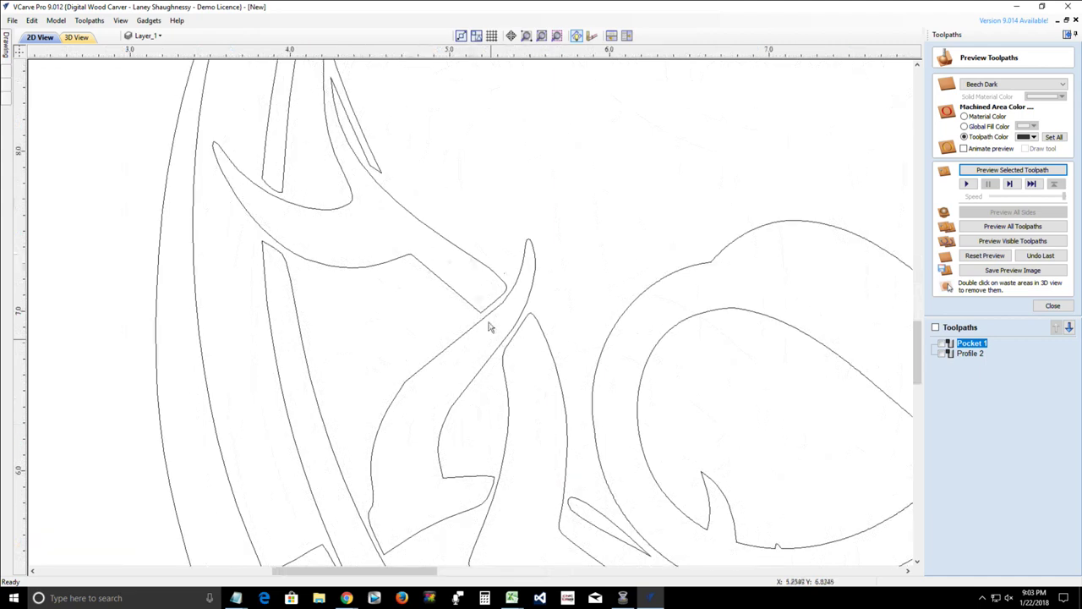
{"action": "scroll", "coordinate": [506, 495], "scroll_direction": "down", "scroll_amount": 1}
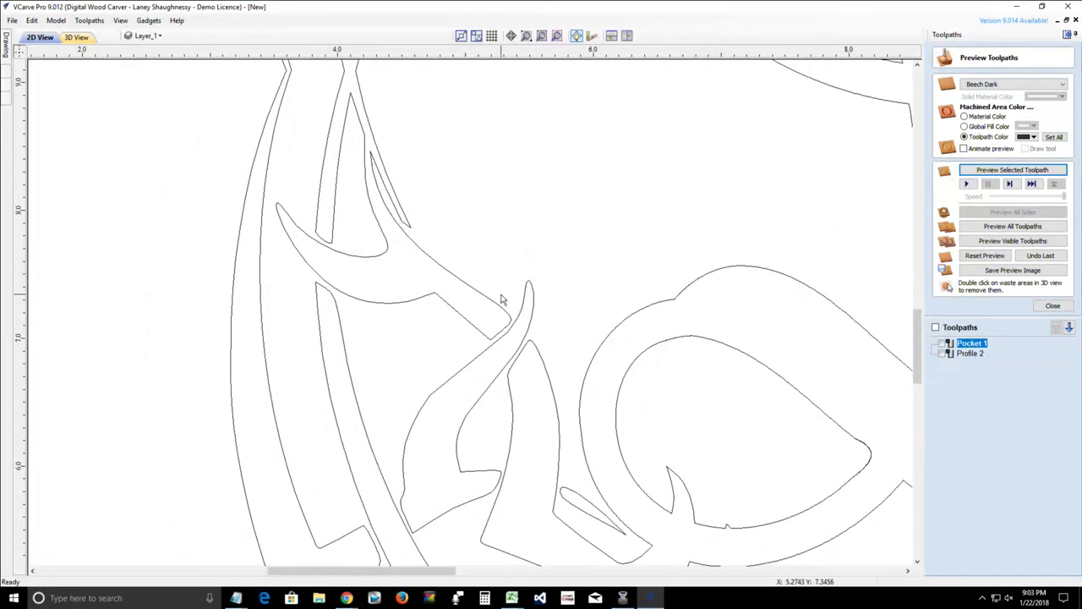
{"action": "scroll", "coordinate": [499, 288], "scroll_direction": "up", "scroll_amount": 2}
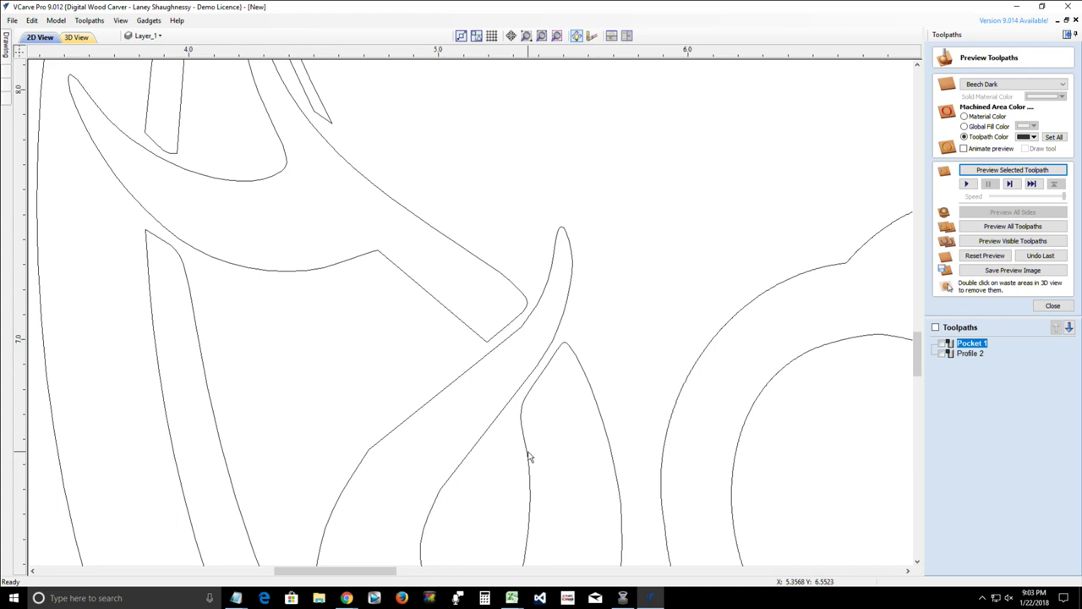
{"action": "scroll", "coordinate": [528, 438], "scroll_direction": "up", "scroll_amount": 3}
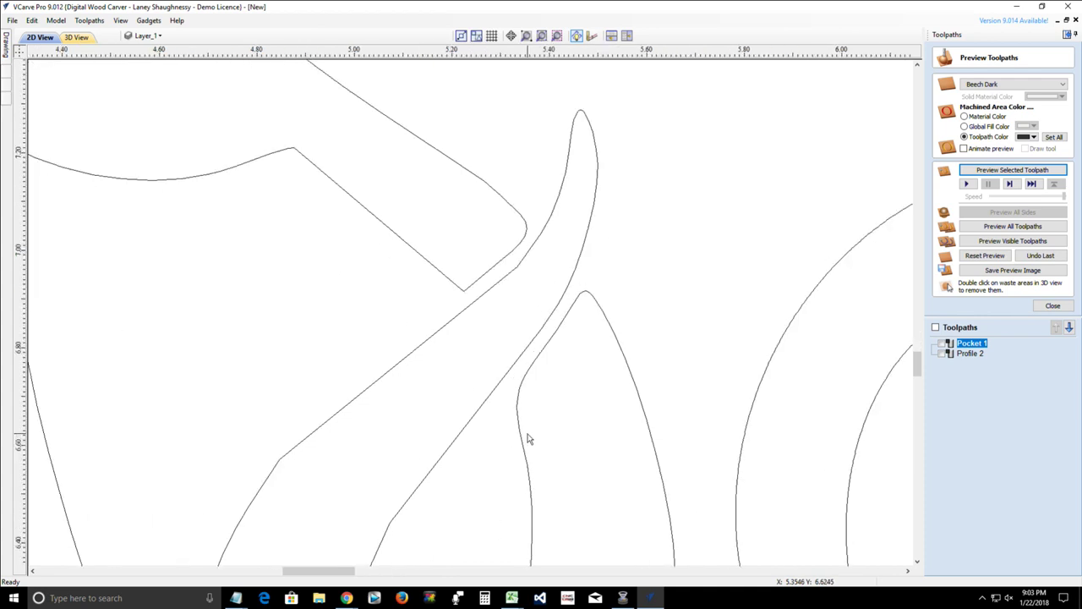
{"action": "scroll", "coordinate": [527, 437], "scroll_direction": "down", "scroll_amount": 3}
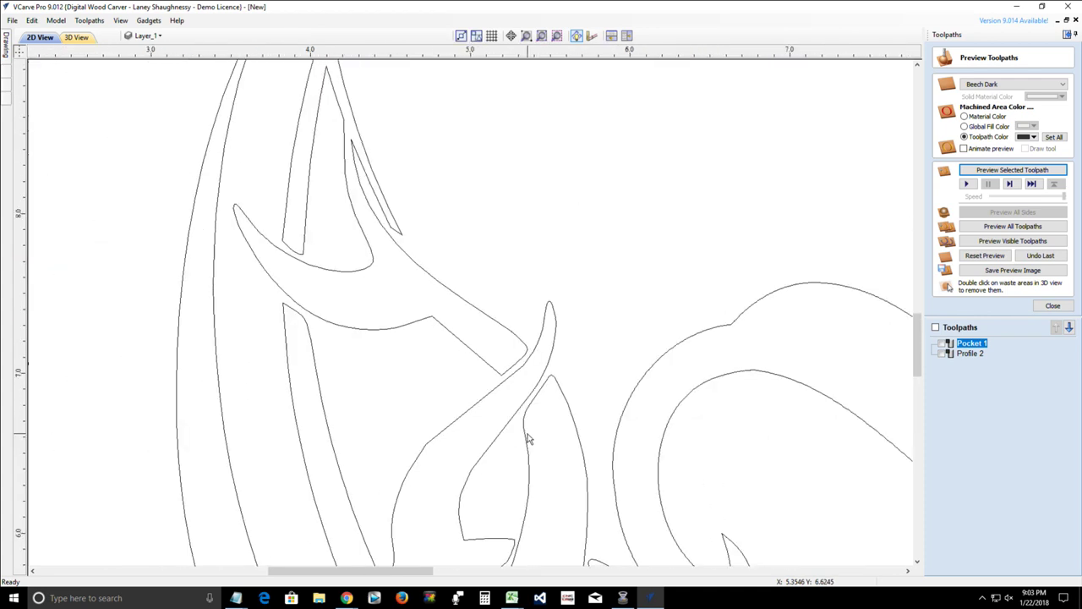
{"action": "scroll", "coordinate": [527, 437], "scroll_direction": "up", "scroll_amount": 3}
- Node-edit the spike shape, nudging its rounded-corner nodes down and to the right
{"action": "left_click", "coordinate": [455, 253]}
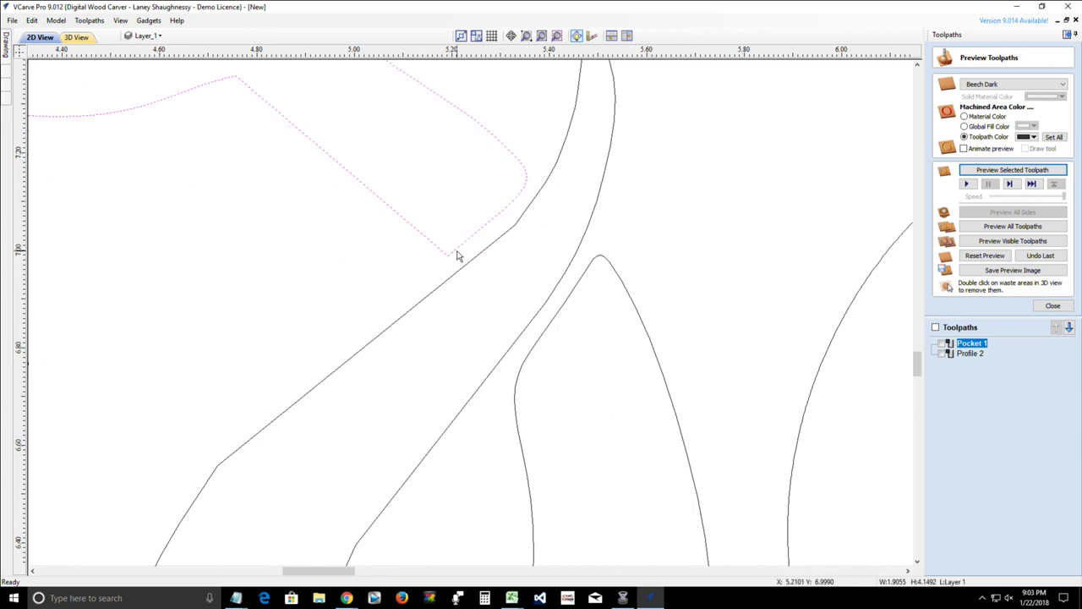
{"action": "key", "text": "n"}
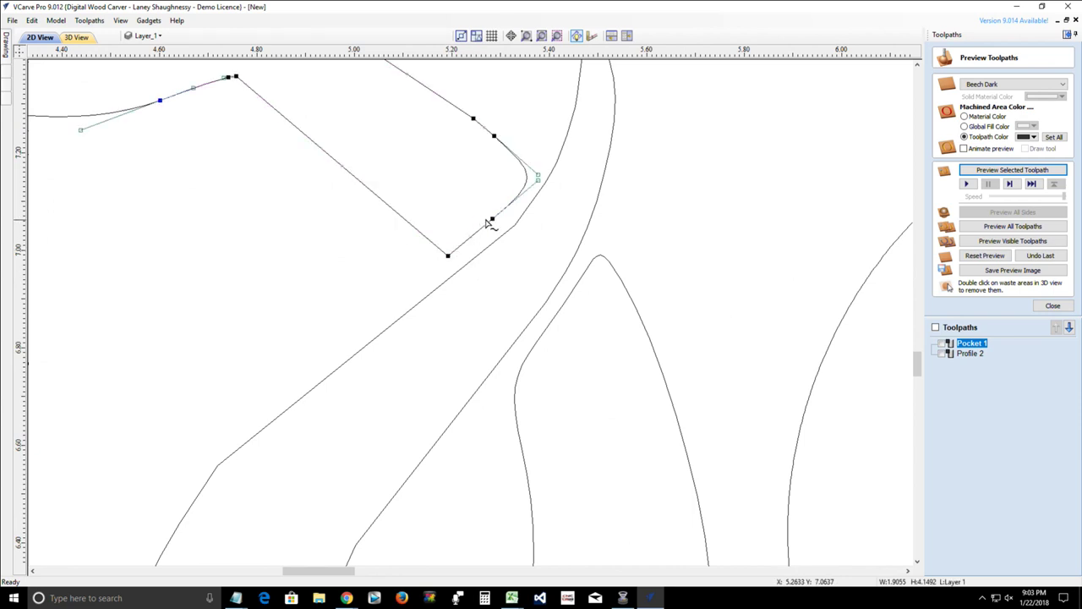
{"action": "left_click_drag", "start_coordinate": [453, 241], "coordinate": [541, 169]}
{"action": "left_click", "coordinate": [447, 256], "text": "shift"}
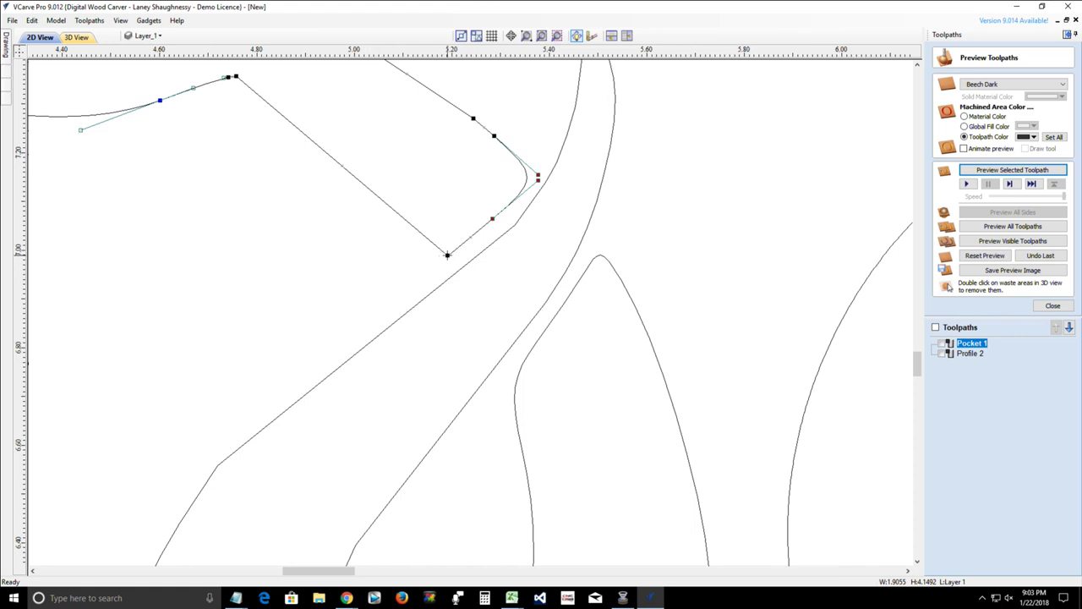
{"action": "left_click", "coordinate": [494, 137], "text": "shift"}
{"action": "key", "text": "Down"}
{"action": "key", "text": "Right"}
{"action": "key", "text": "Down"}
{"action": "key", "text": "Right"}
{"action": "key", "text": "Down"}
{"action": "key", "text": "Down"}
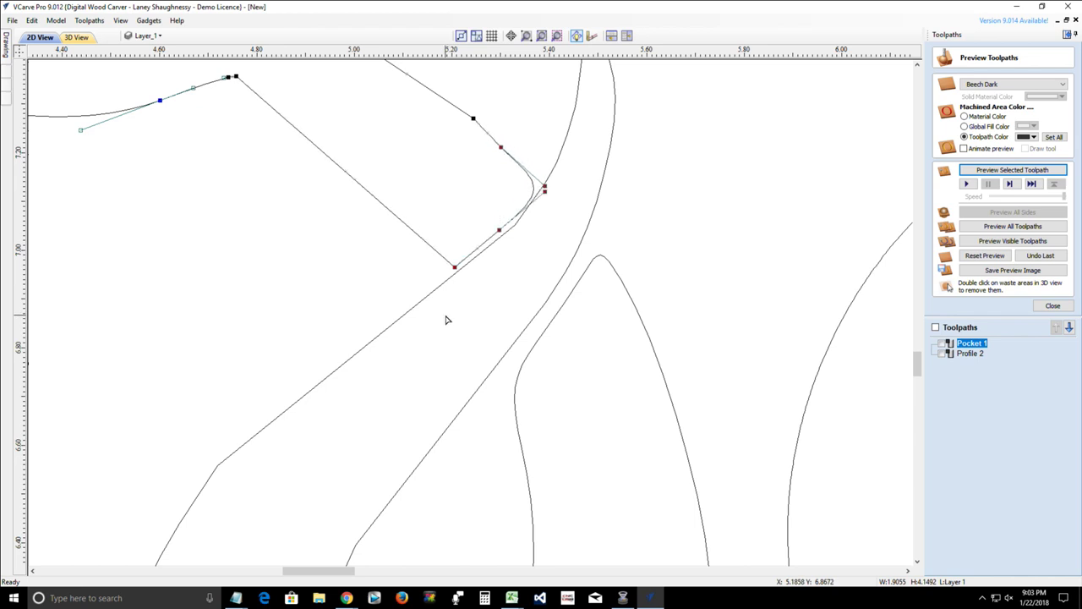
{"action": "key", "text": "Right"}
{"action": "key", "text": "Down"}
{"action": "key", "text": "Right"}
{"action": "key", "text": "Right"}
{"action": "key", "text": "Down"}
{"action": "key", "text": "Right"}
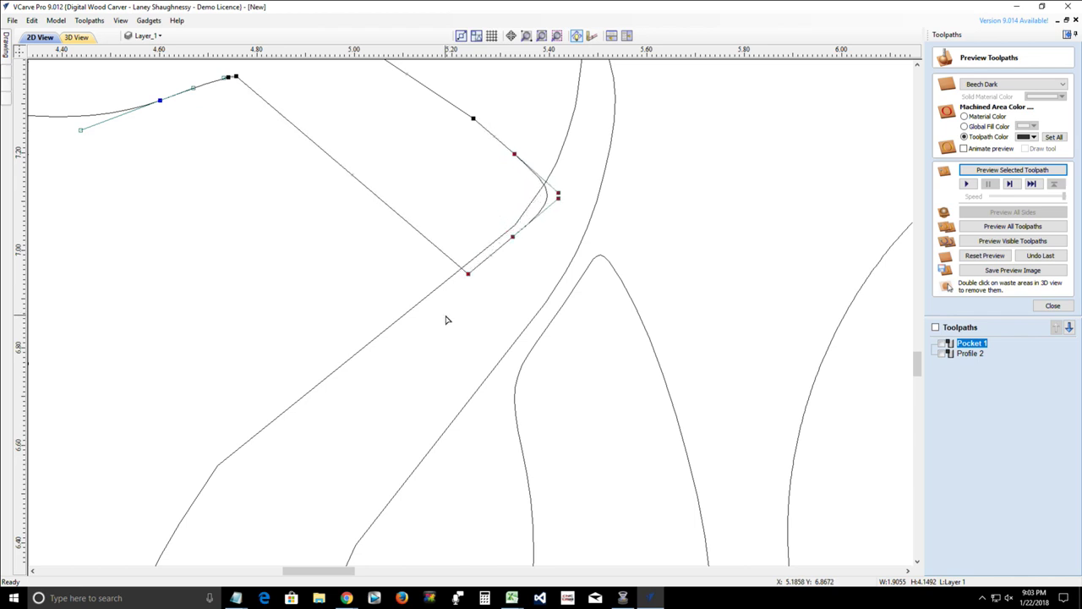
{"action": "key", "text": "Right"}
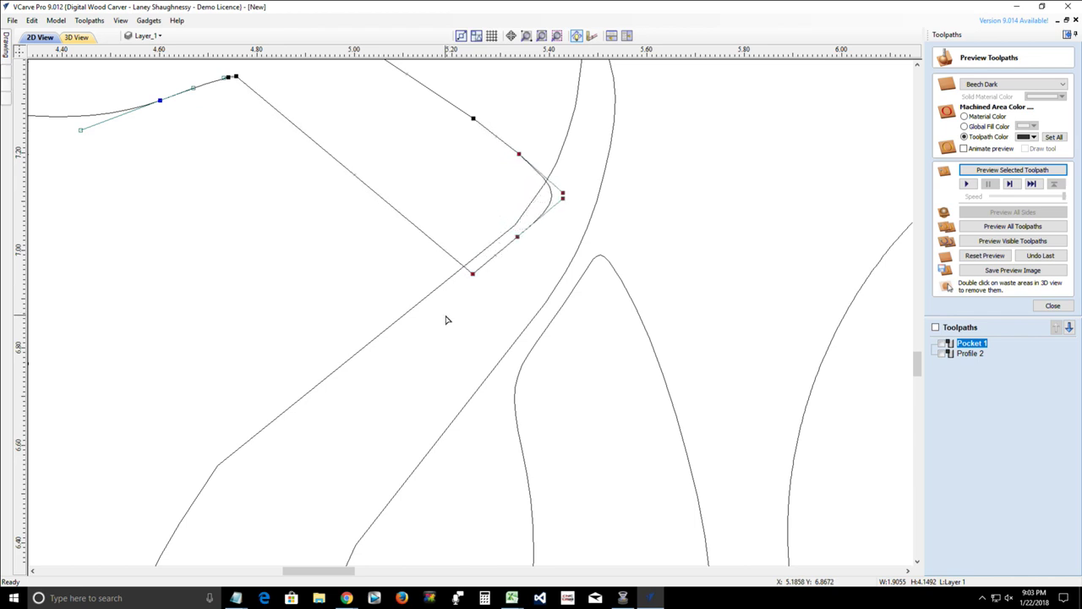
- Nudge the teardrop's tip nodes up and left to close the gap
{"action": "left_click", "coordinate": [550, 329]}
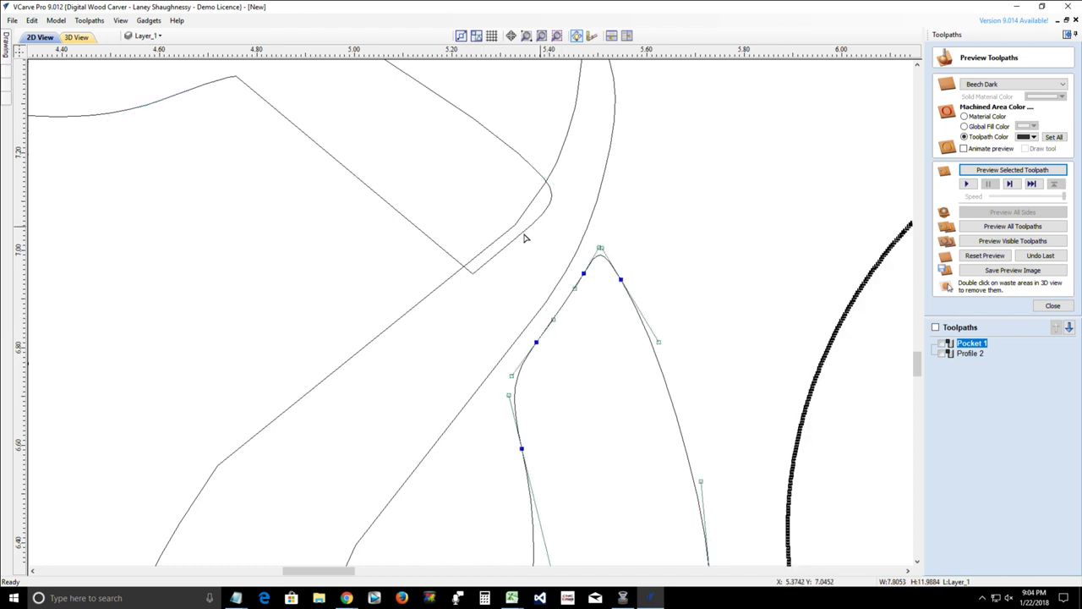
{"action": "left_click_drag", "start_coordinate": [493, 209], "coordinate": [675, 460]}
{"action": "key", "text": "Up"}
{"action": "key", "text": "Up"}
{"action": "key", "text": "Up"}
{"action": "key", "text": "Up"}
{"action": "key", "text": "Left"}
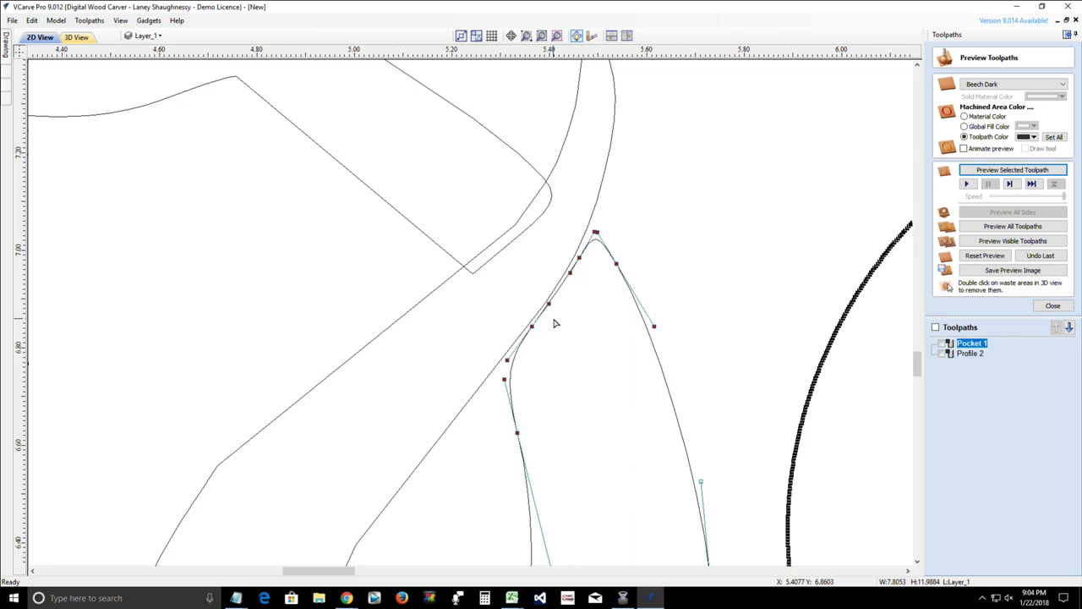
{"action": "key", "text": "Left"}
{"action": "key", "text": "Left"}
{"action": "key", "text": "Left"}
{"action": "key", "text": "Left"}
{"action": "key", "text": "Up"}
{"action": "key", "text": "Up"}
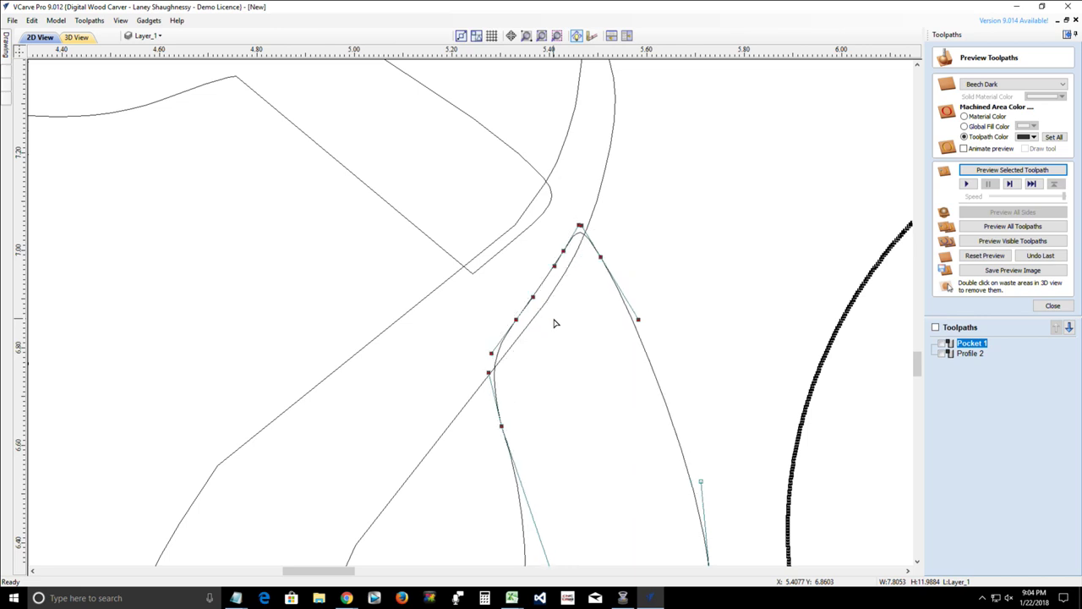
{"action": "key", "text": "Up"}
{"action": "key", "text": "Up"}
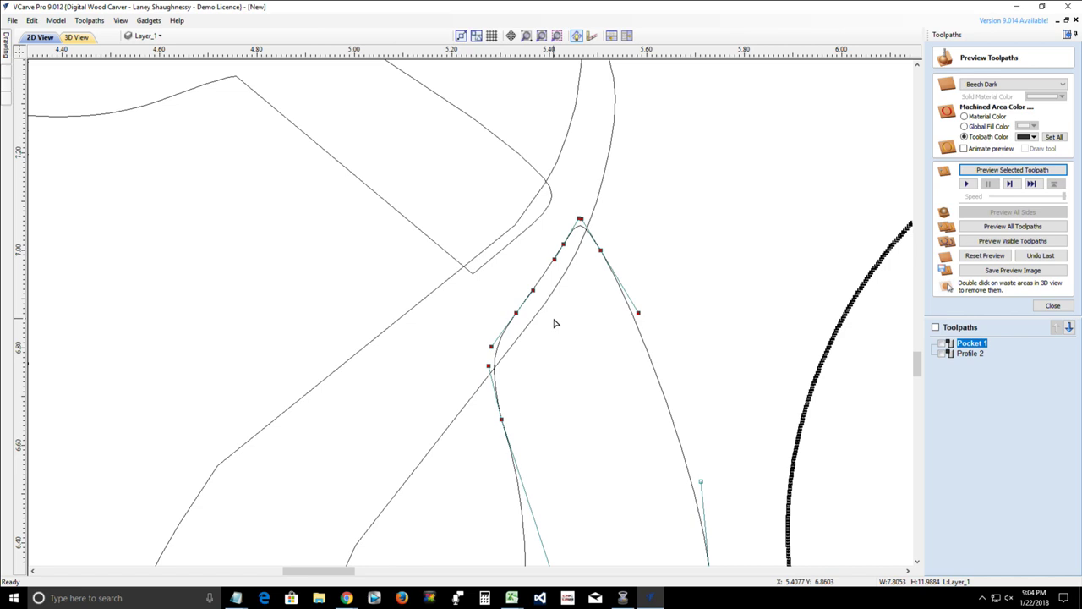
{"action": "scroll", "coordinate": [538, 329], "scroll_direction": "down", "scroll_amount": 3}
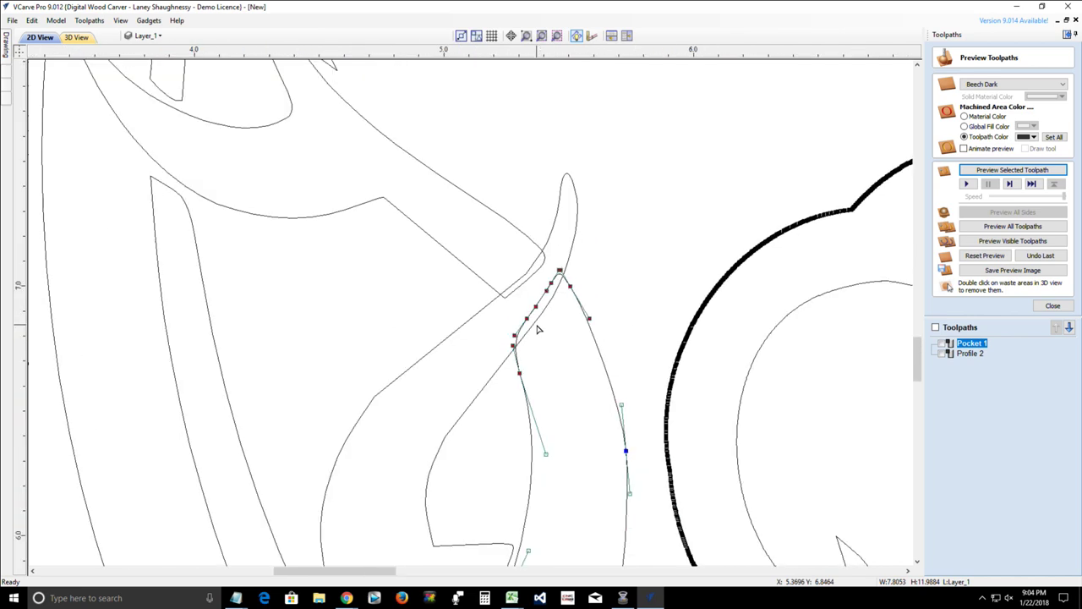
{"action": "scroll", "coordinate": [537, 329], "scroll_direction": "down", "scroll_amount": 2}
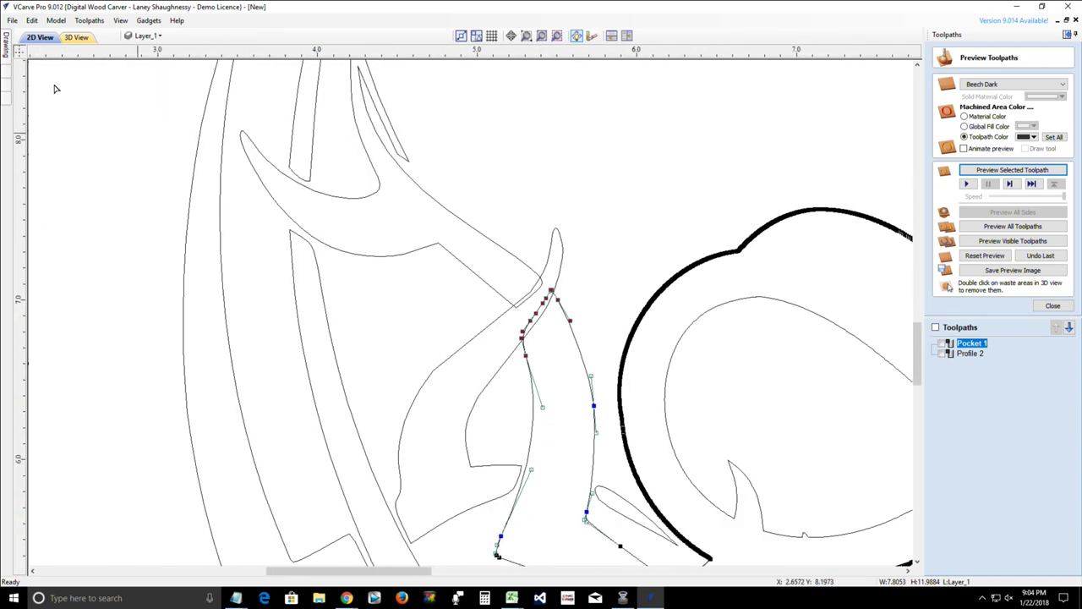
{"action": "left_click", "coordinate": [5, 39]}
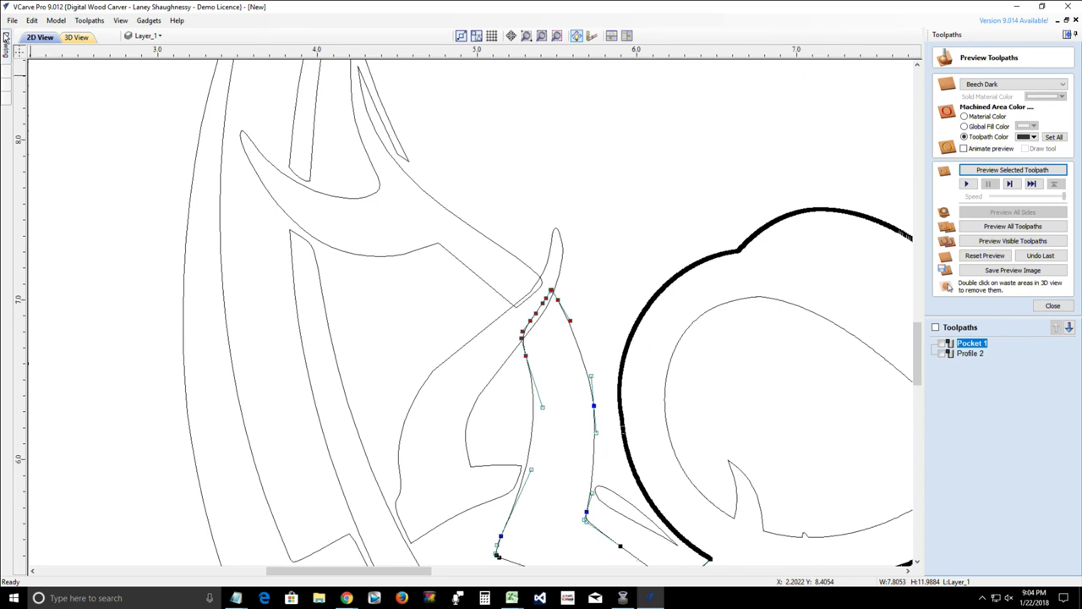
- Exit node editing, select the central leaf and outer curve, and zoom to check their joint
{"action": "left_click", "coordinate": [412, 254]}
{"action": "left_click", "coordinate": [27, 224]}
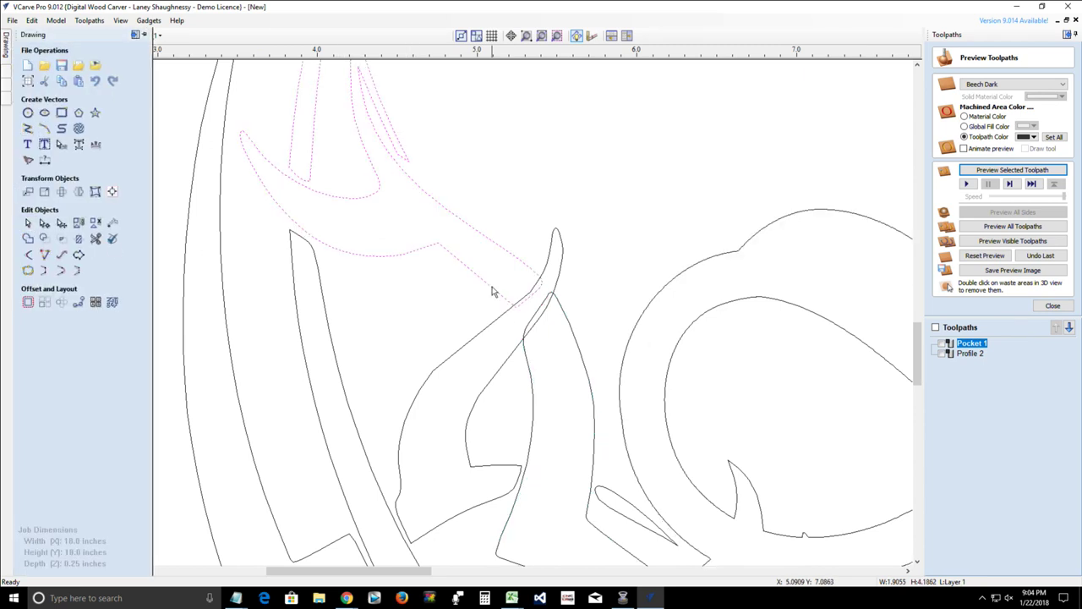
{"action": "left_click", "coordinate": [496, 323], "text": "shift"}
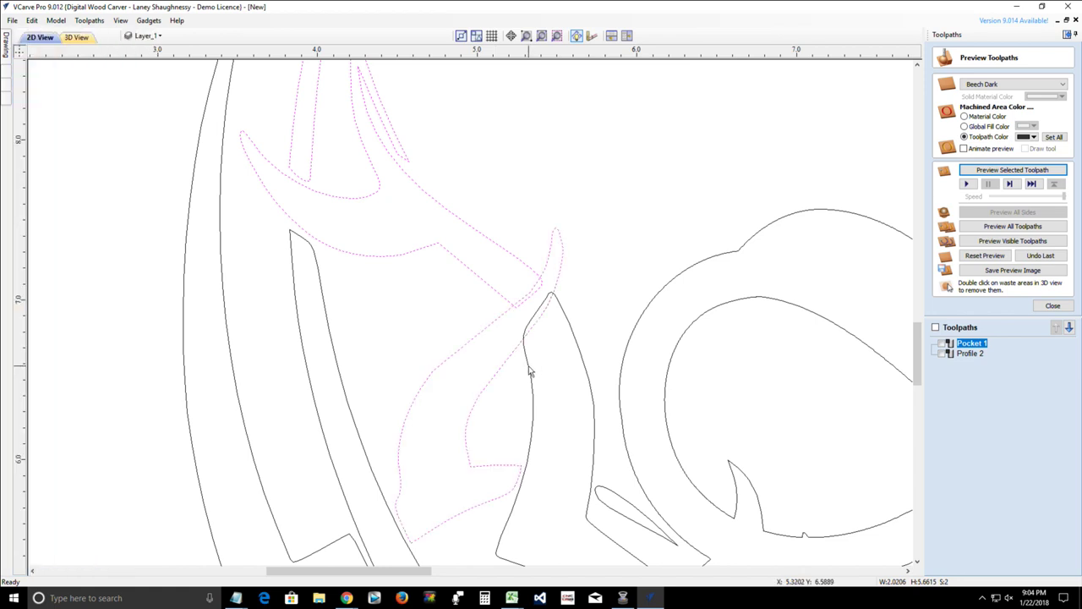
{"action": "left_click", "coordinate": [531, 369], "text": "shift"}
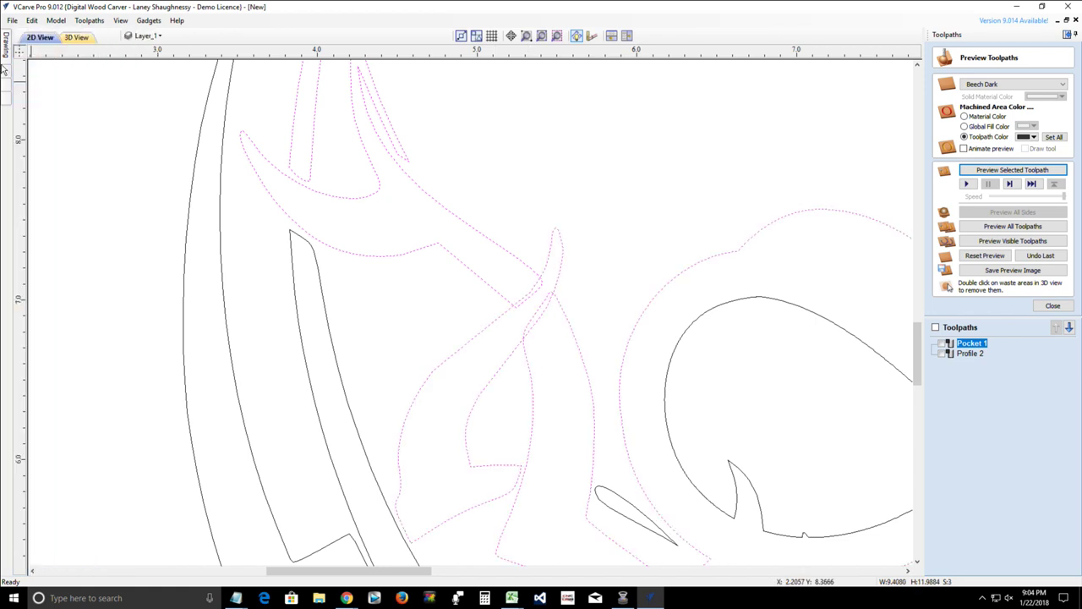
{"action": "scroll", "coordinate": [503, 346], "scroll_direction": "down", "scroll_amount": 5}
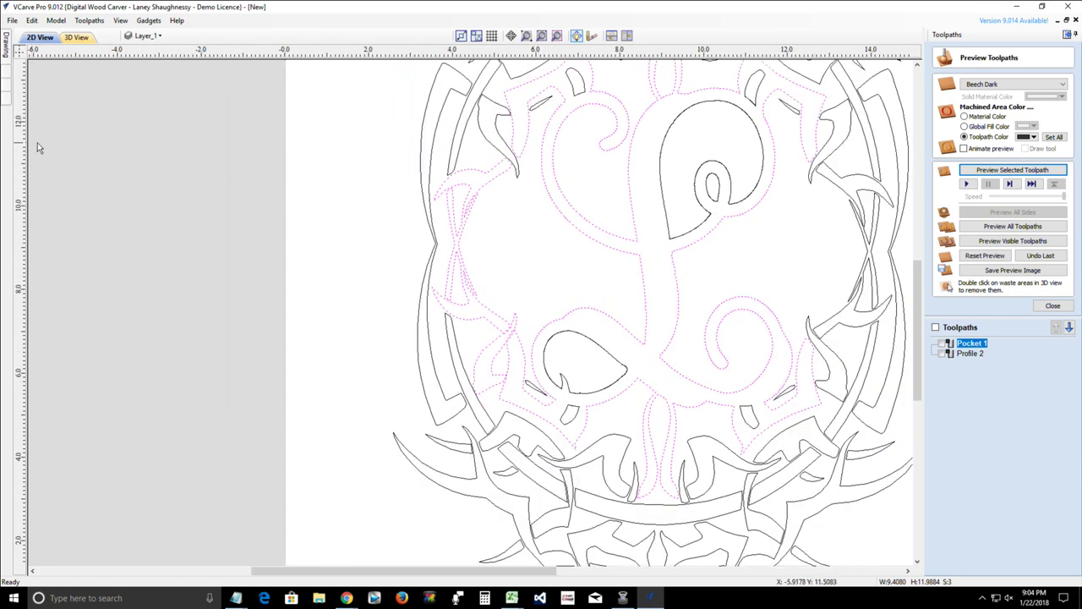
{"action": "mouse_move", "coordinate": [5, 44]}
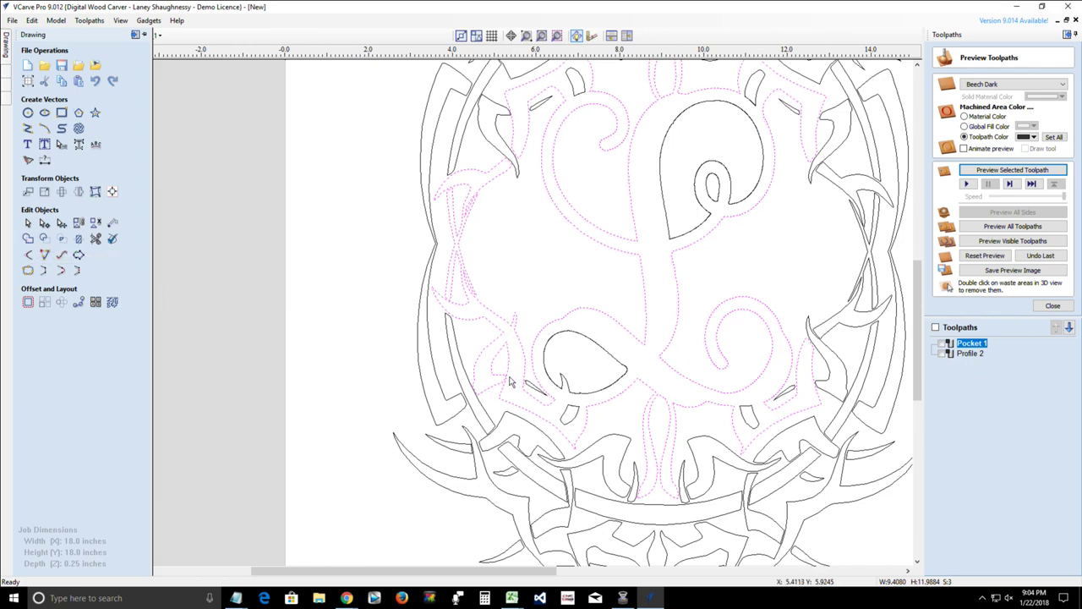
{"action": "scroll", "coordinate": [442, 176], "scroll_direction": "up", "scroll_amount": 3}
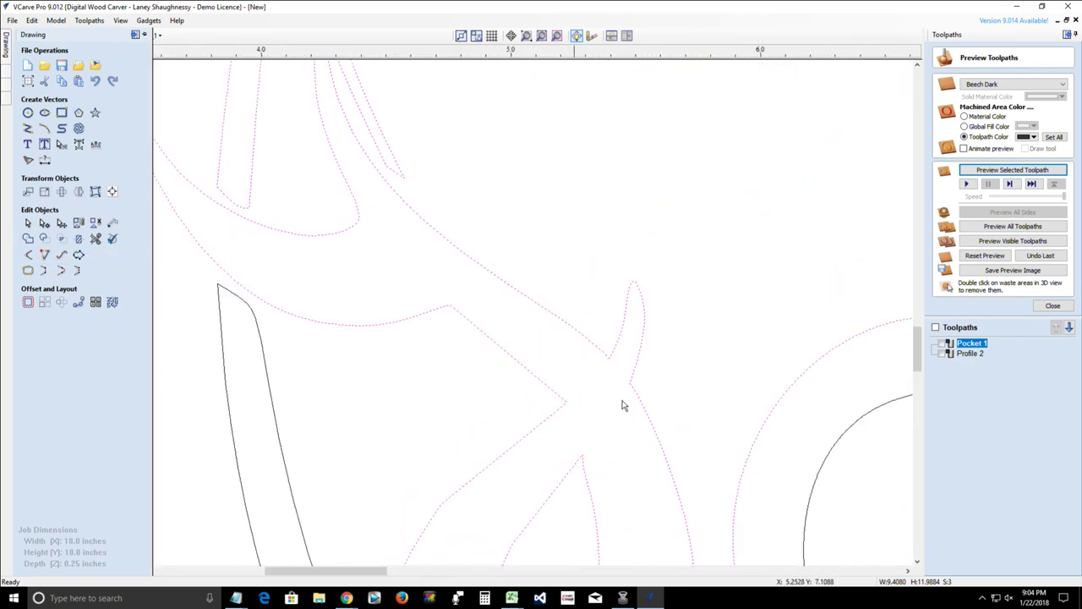
{"action": "scroll", "coordinate": [592, 398], "scroll_direction": "up", "scroll_amount": 2}
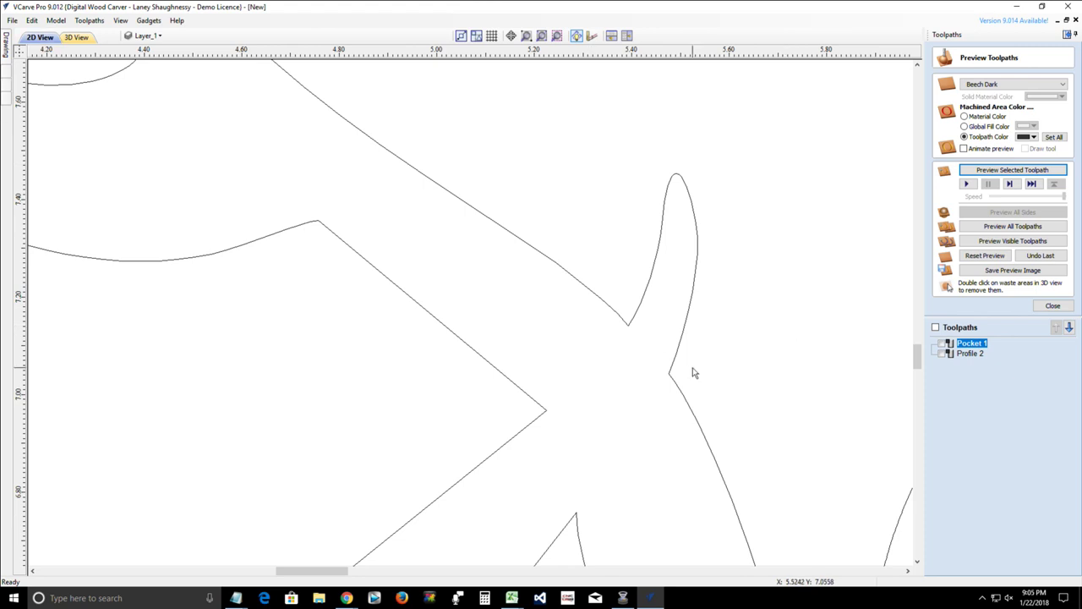
{"action": "scroll", "coordinate": [691, 373], "scroll_direction": "down", "scroll_amount": 8}
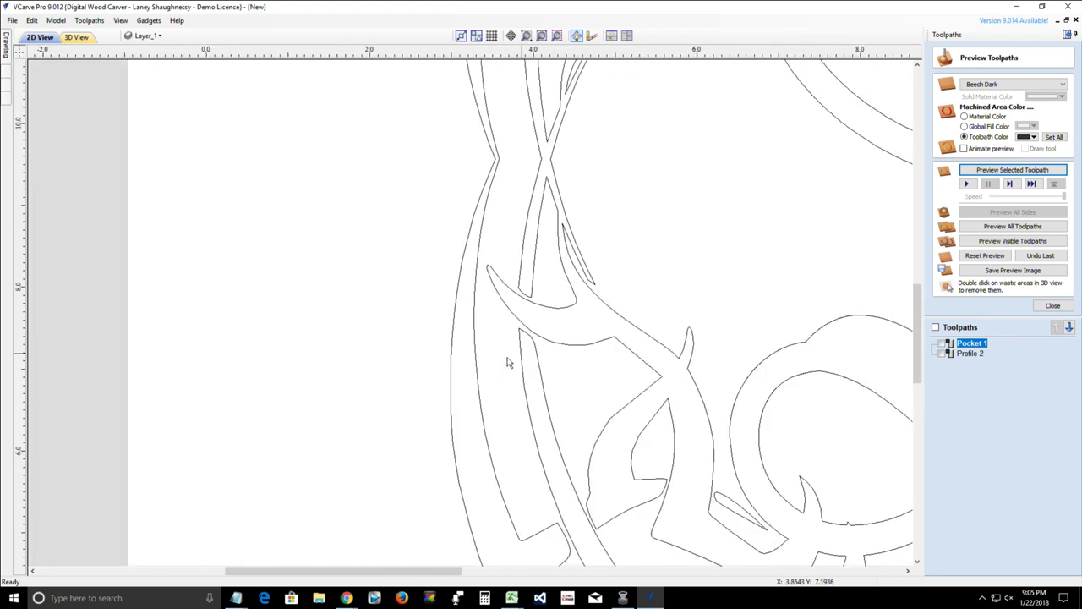
{"action": "scroll", "coordinate": [473, 362], "scroll_direction": "down", "scroll_amount": 3}
{"action": "scroll", "coordinate": [466, 362], "scroll_direction": "down", "scroll_amount": 2}
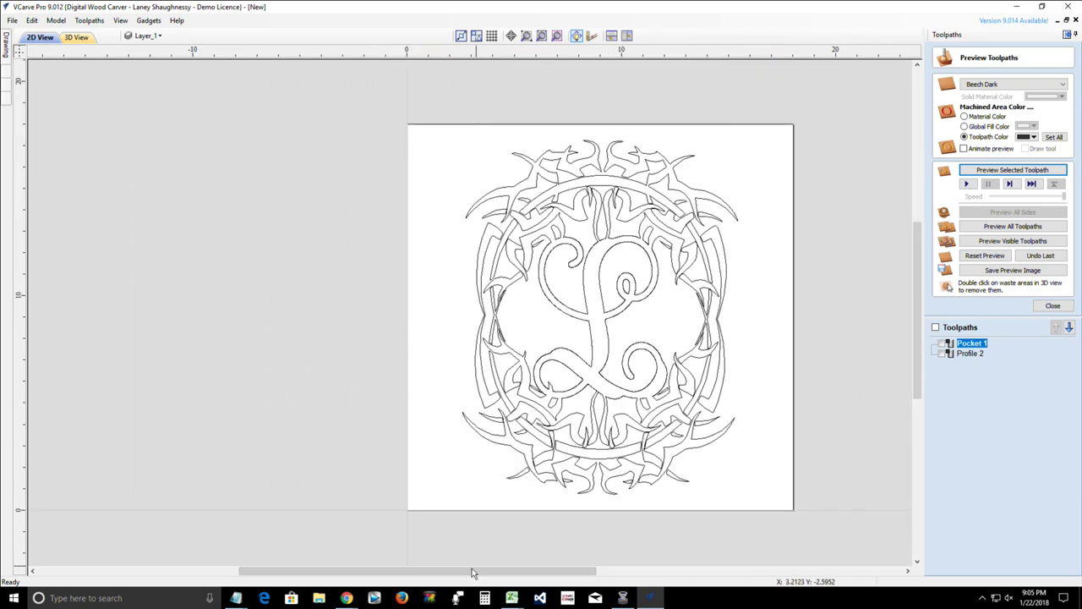
- Hide Layer_1 and Layer 1, then add a new empty Layer 3
{"action": "left_click_drag", "start_coordinate": [472, 572], "coordinate": [526, 568]}
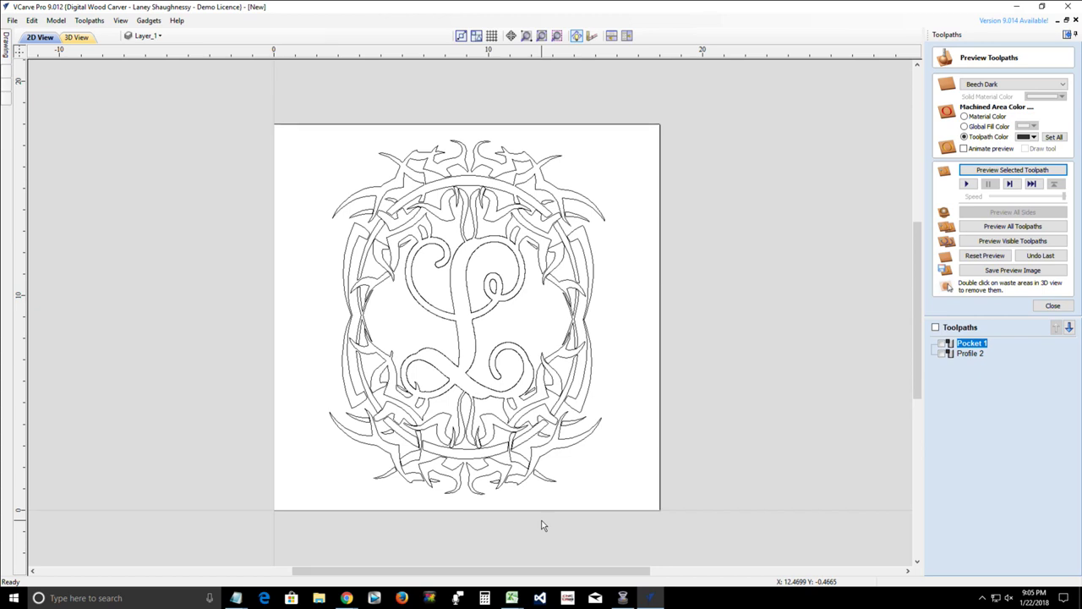
{"action": "left_click", "coordinate": [6, 47]}
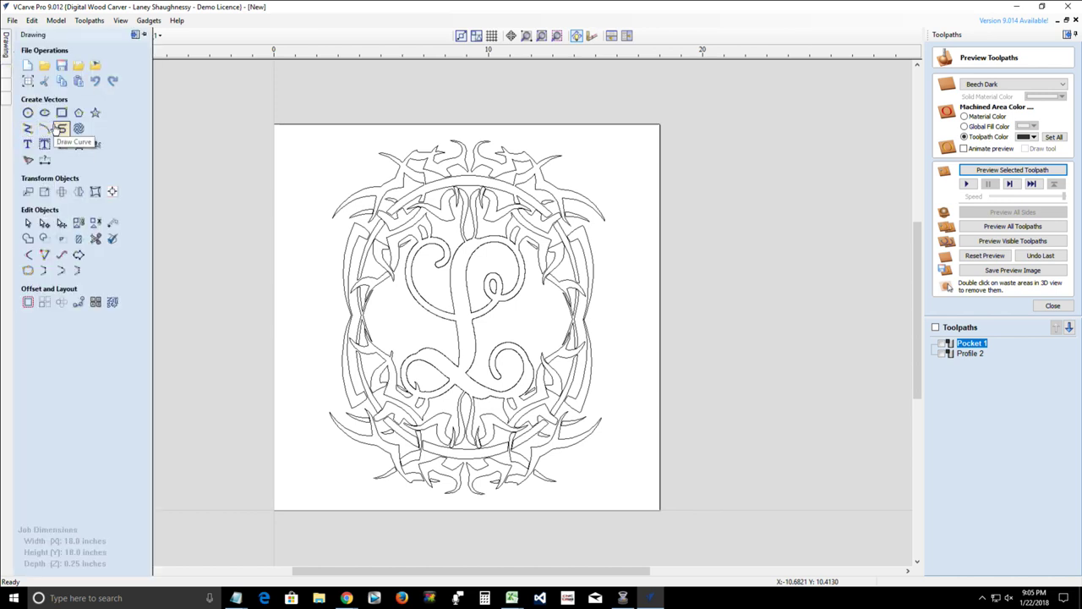
{"action": "left_click", "coordinate": [169, 37]}
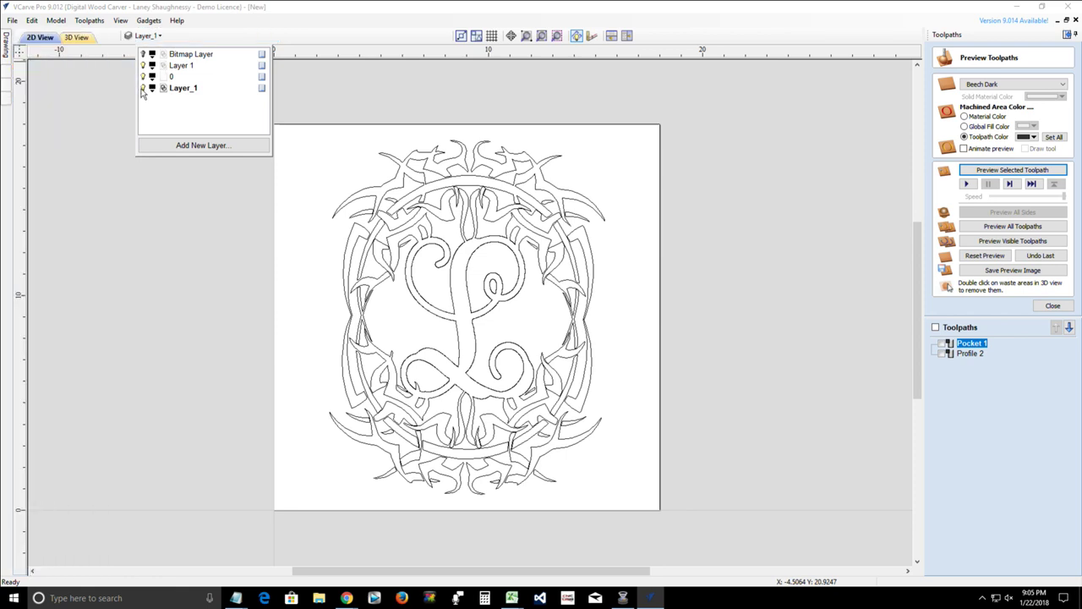
{"action": "left_click", "coordinate": [143, 88]}
{"action": "left_click", "coordinate": [143, 66]}
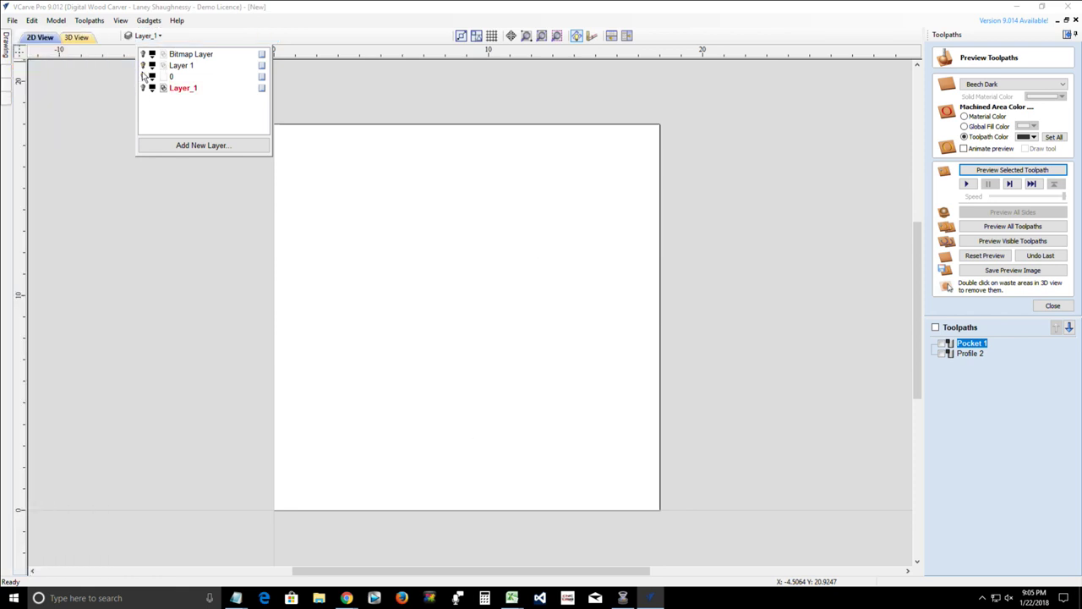
{"action": "left_click", "coordinate": [169, 149]}
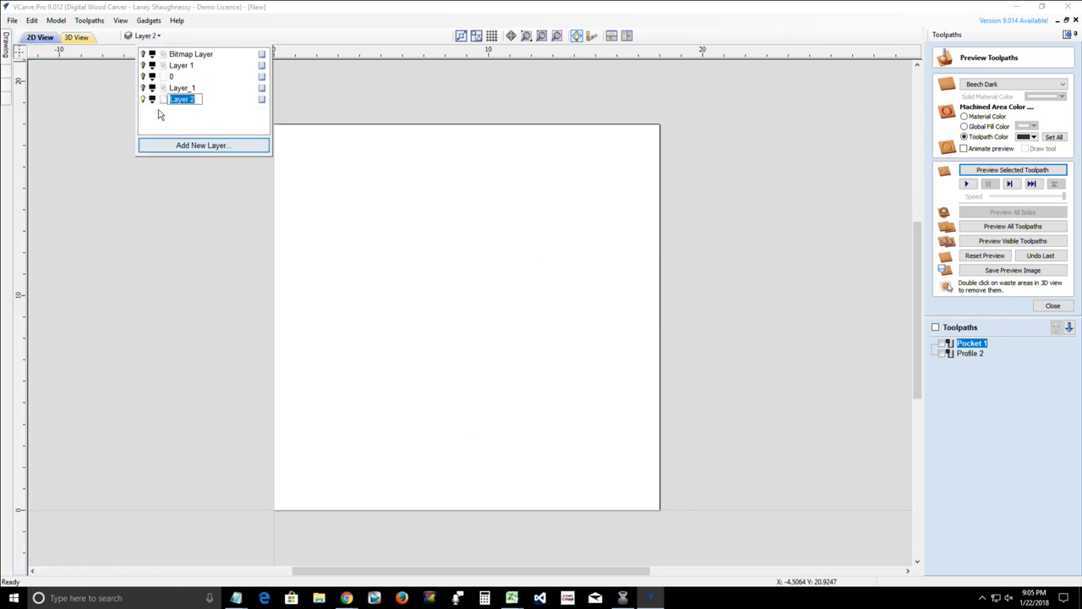
{"action": "left_click", "coordinate": [6, 46]}
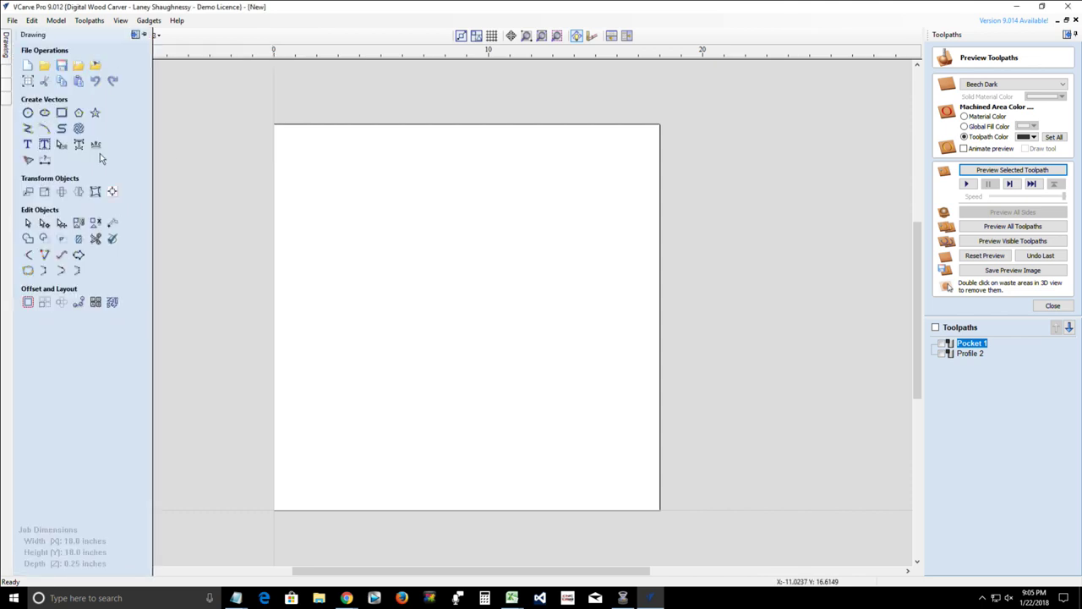
{"action": "left_click", "coordinate": [44, 128]}
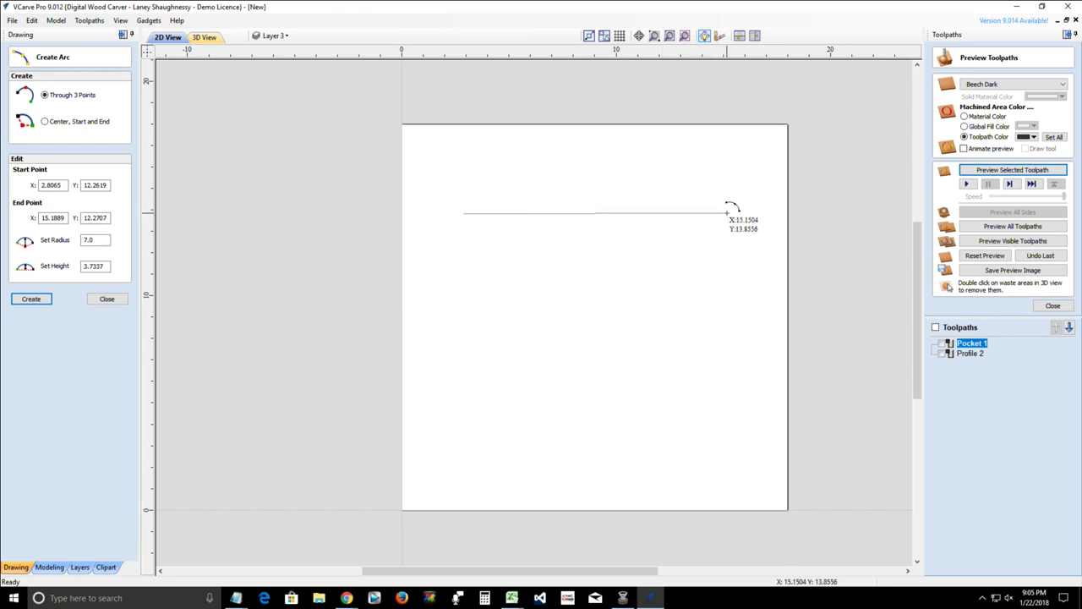
- Draw an arc across the top of the sheet and place a copy just below it
{"action": "left_click", "coordinate": [727, 213]}
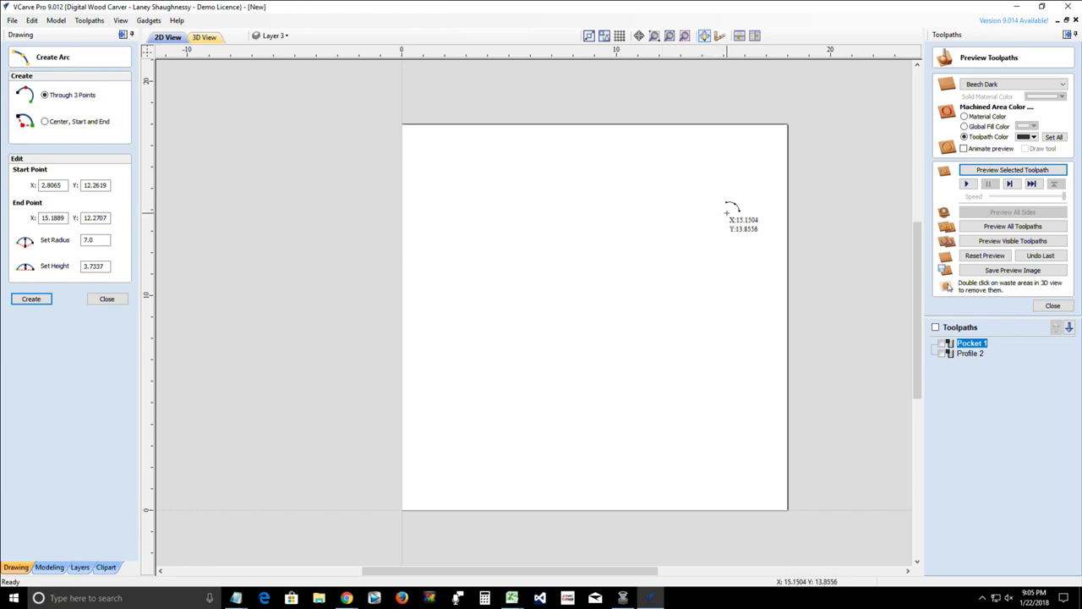
{"action": "left_click", "coordinate": [619, 176]}
{"action": "left_click", "coordinate": [106, 300]}
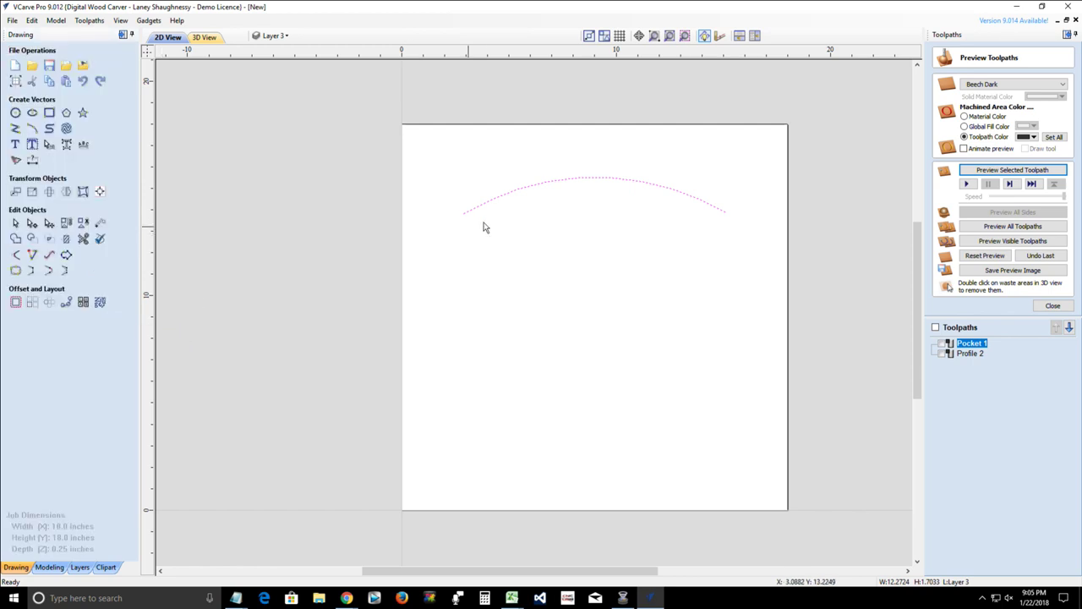
{"action": "left_click", "coordinate": [508, 194]}
{"action": "left_click", "coordinate": [595, 194]}
{"action": "left_click_drag", "start_coordinate": [595, 194], "coordinate": [597, 206]}
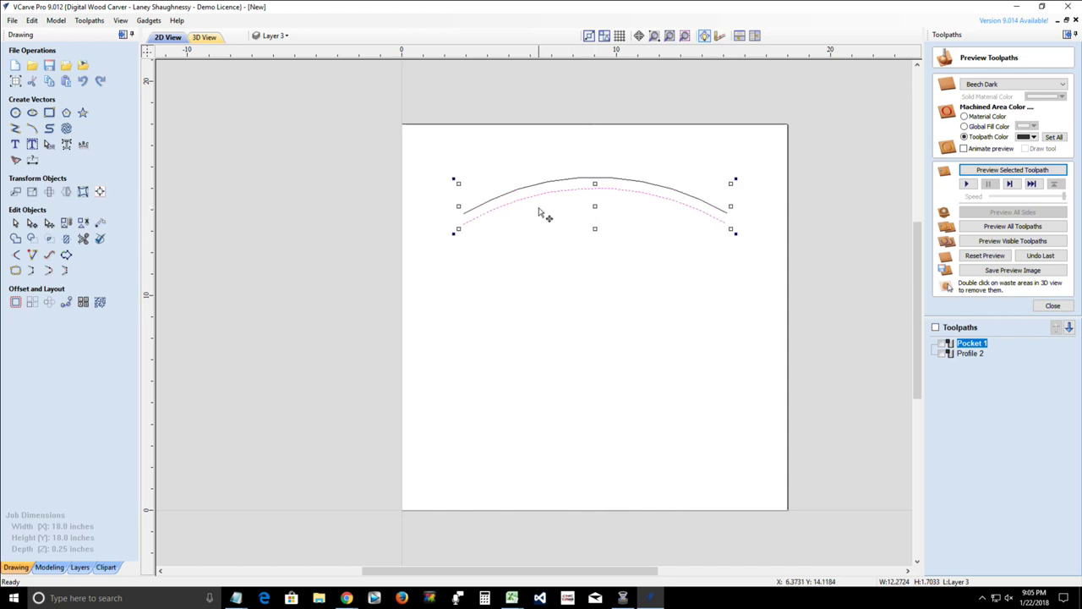
- Join the two arcs into one closed band, select it, and close the toolpath preview
{"action": "left_click", "coordinate": [554, 181], "text": "shift"}
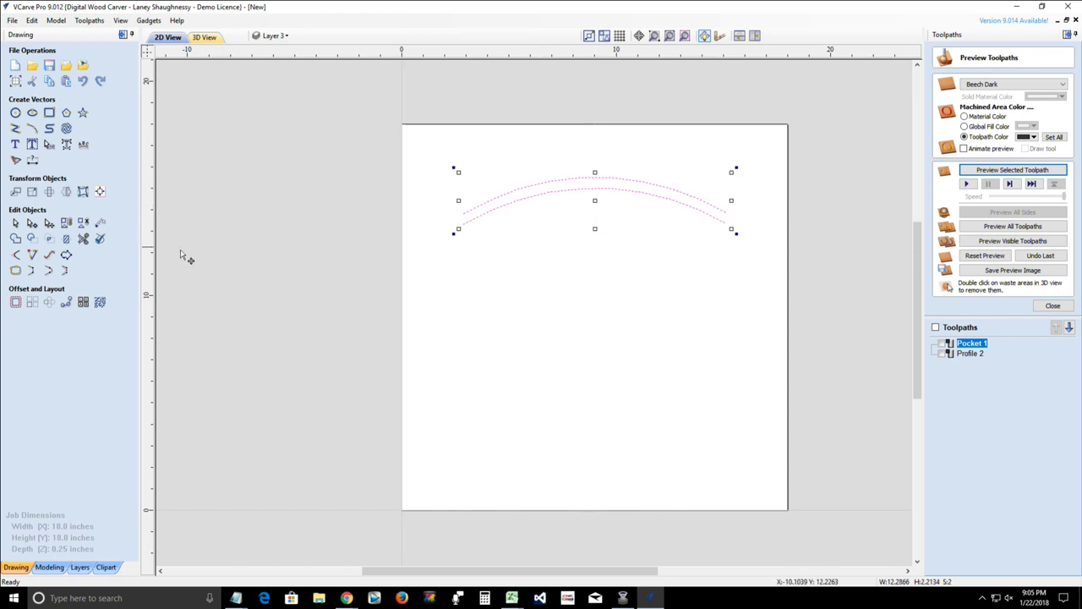
{"action": "left_click", "coordinate": [52, 273]}
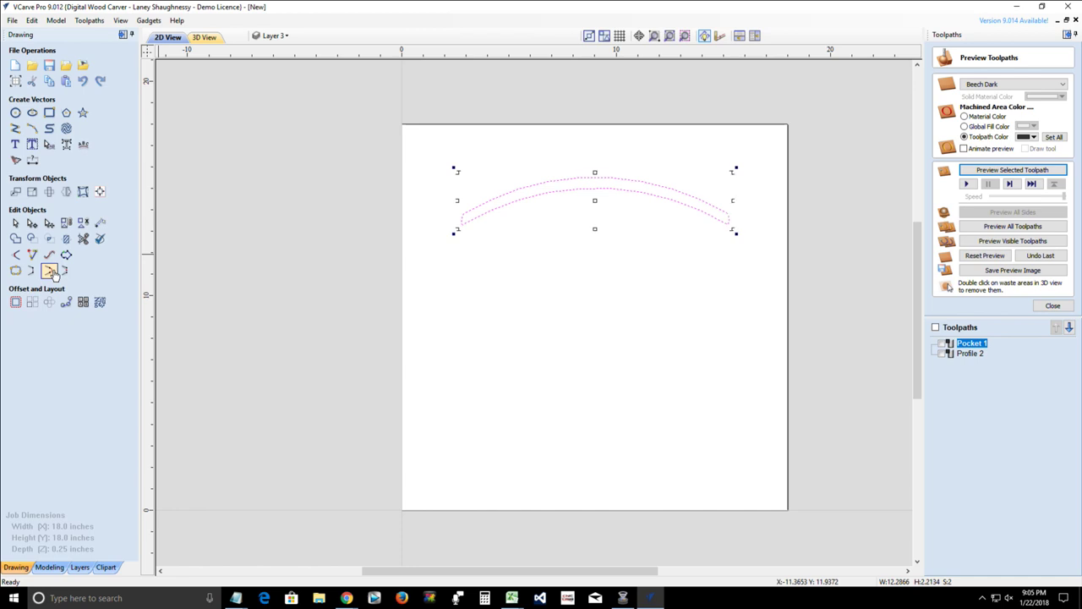
{"action": "left_click", "coordinate": [518, 377]}
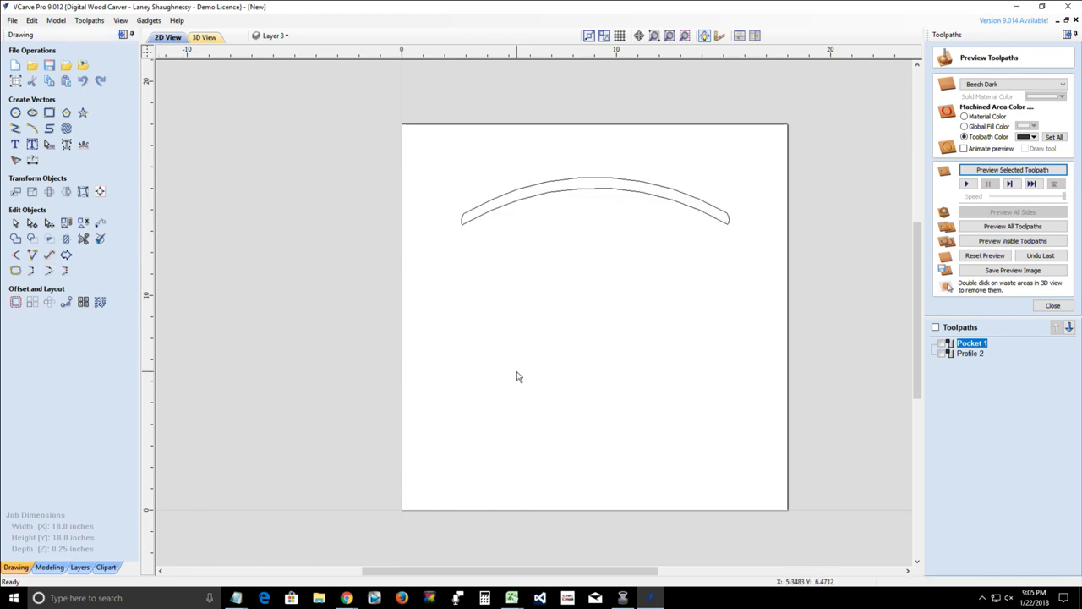
{"action": "scroll", "coordinate": [568, 171], "scroll_direction": "up", "scroll_amount": 2}
{"action": "scroll", "coordinate": [566, 175], "scroll_direction": "down", "scroll_amount": 2}
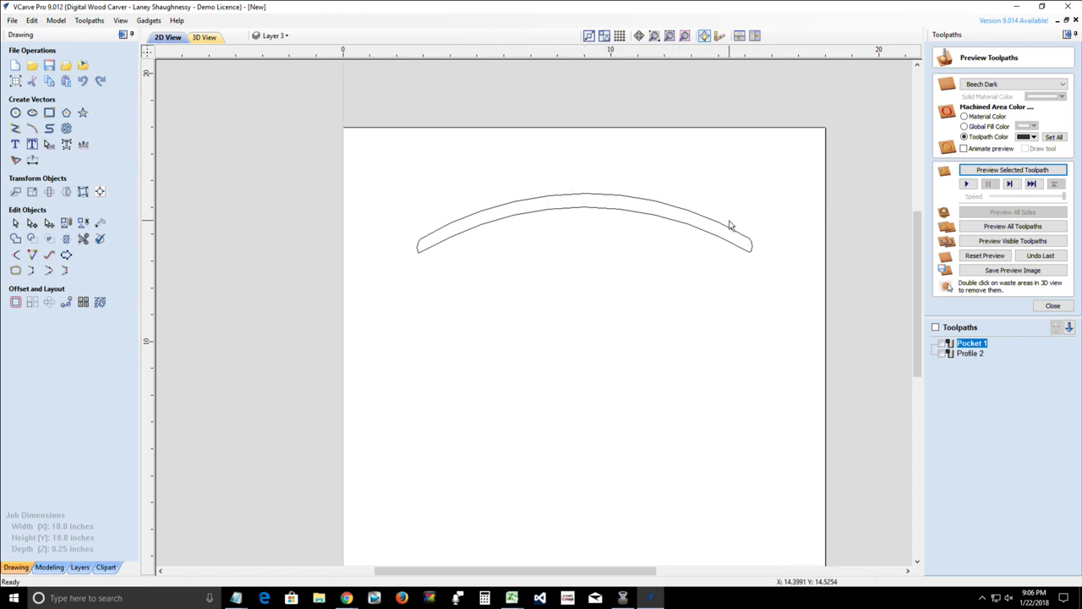
{"action": "left_click", "coordinate": [565, 213]}
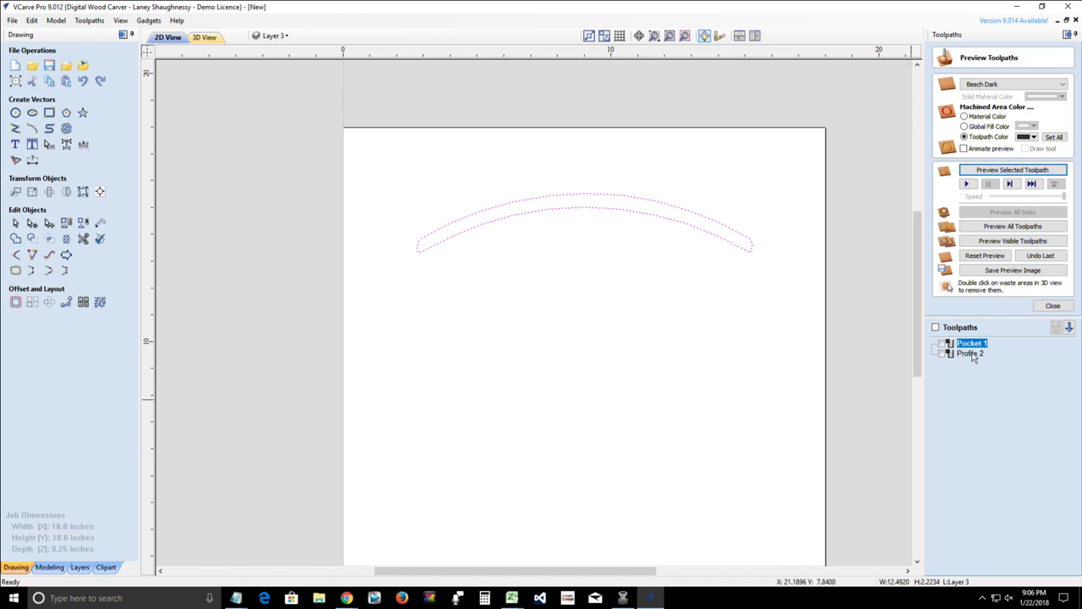
{"action": "left_click", "coordinate": [1051, 306]}
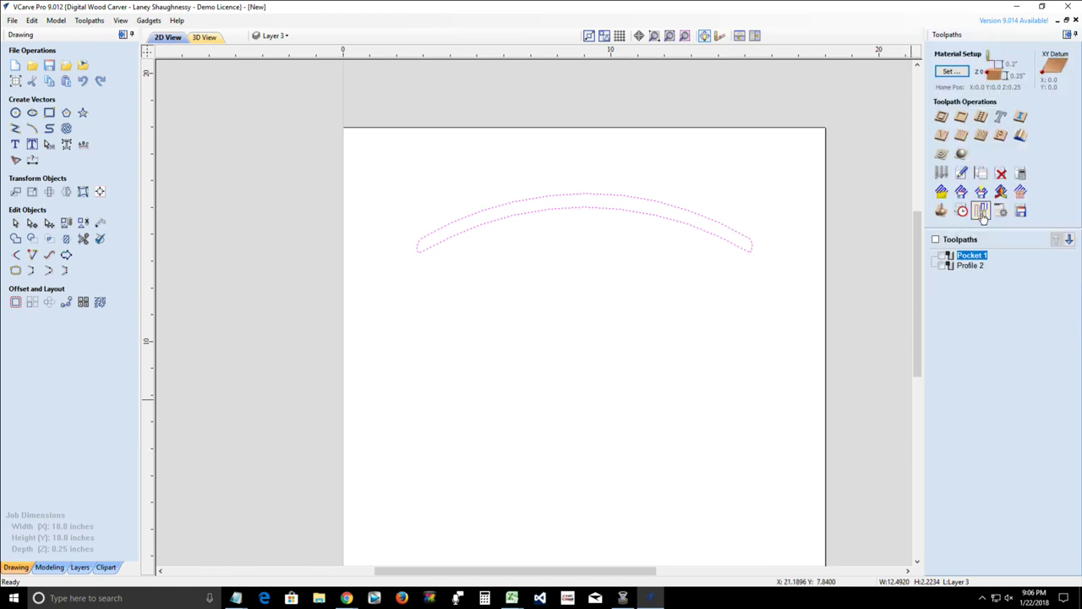
- Start a fluting toolpath on the arc band, leaving Project toolpath onto 3D model off
{"action": "left_click", "coordinate": [964, 139]}
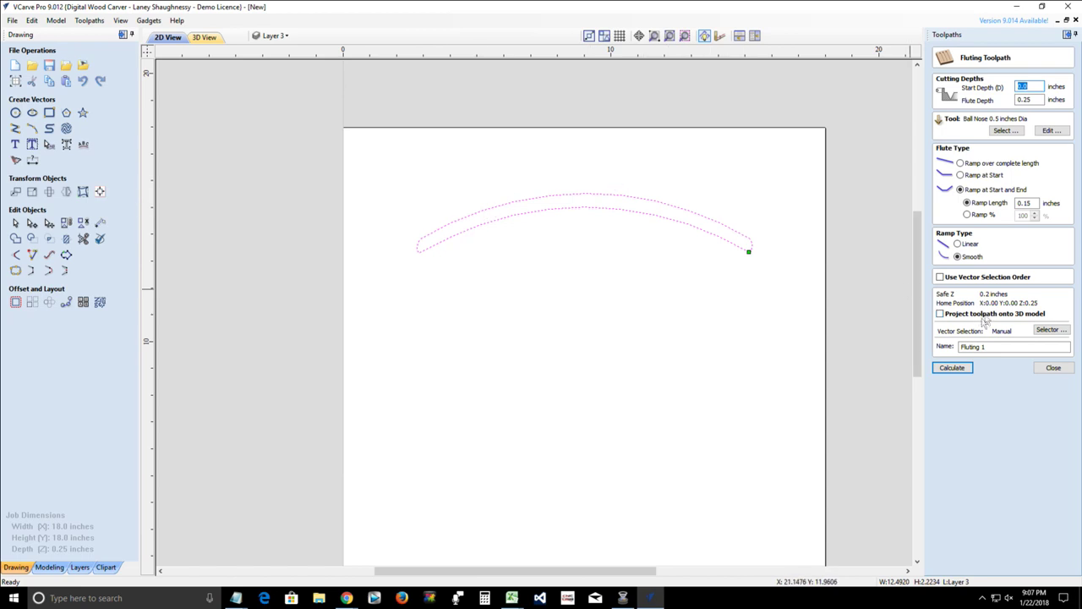
{"action": "left_click", "coordinate": [940, 316]}
{"action": "left_click", "coordinate": [940, 315]}
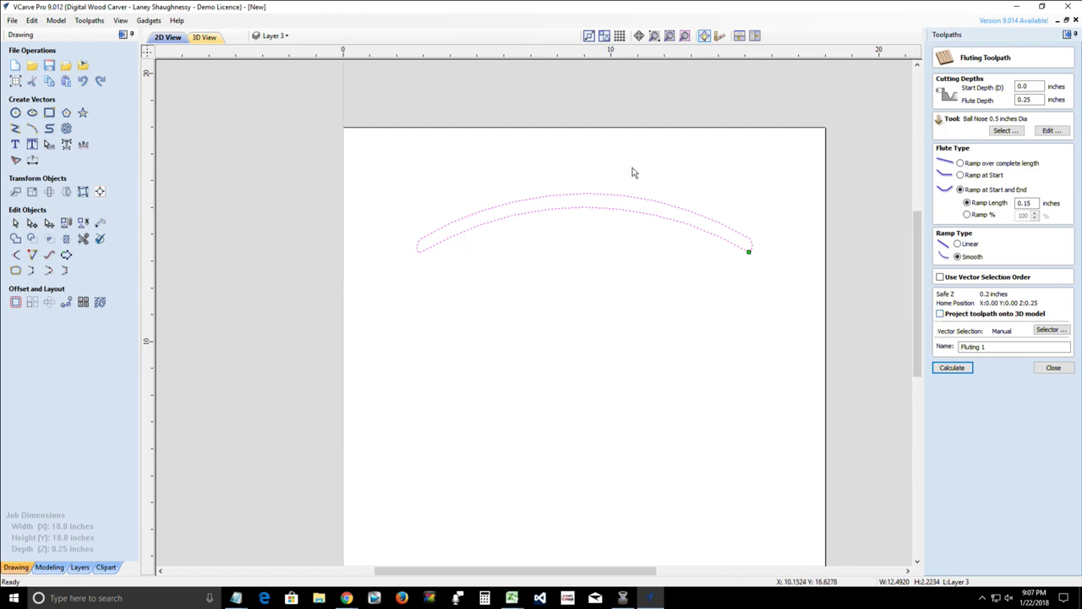
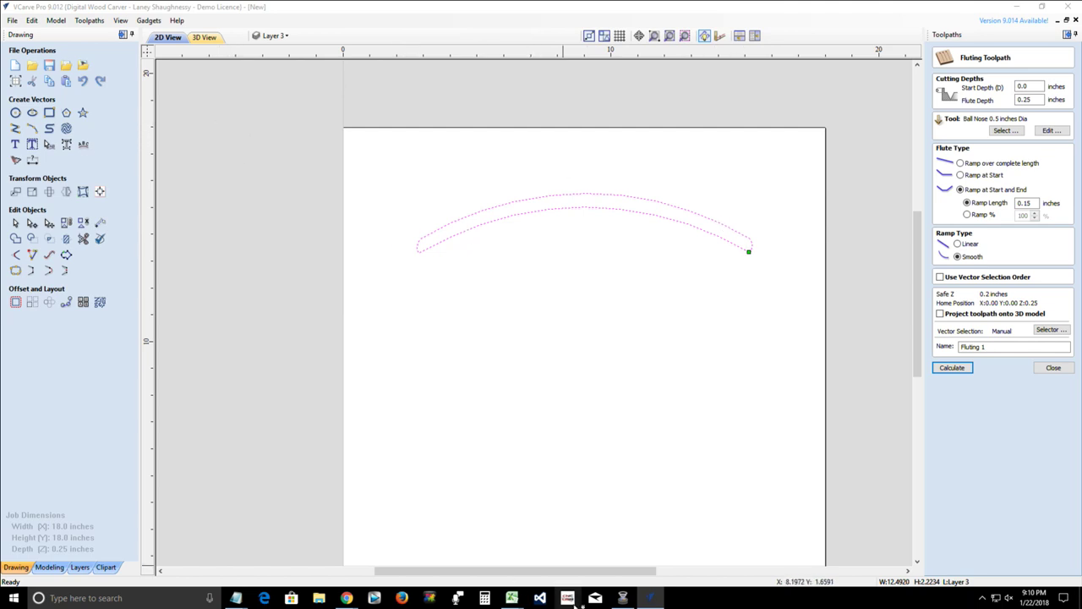
- Start the PlanetCNC CNC USB Controller software over the VCarve fluting design
{"action": "left_click", "coordinate": [571, 599]}
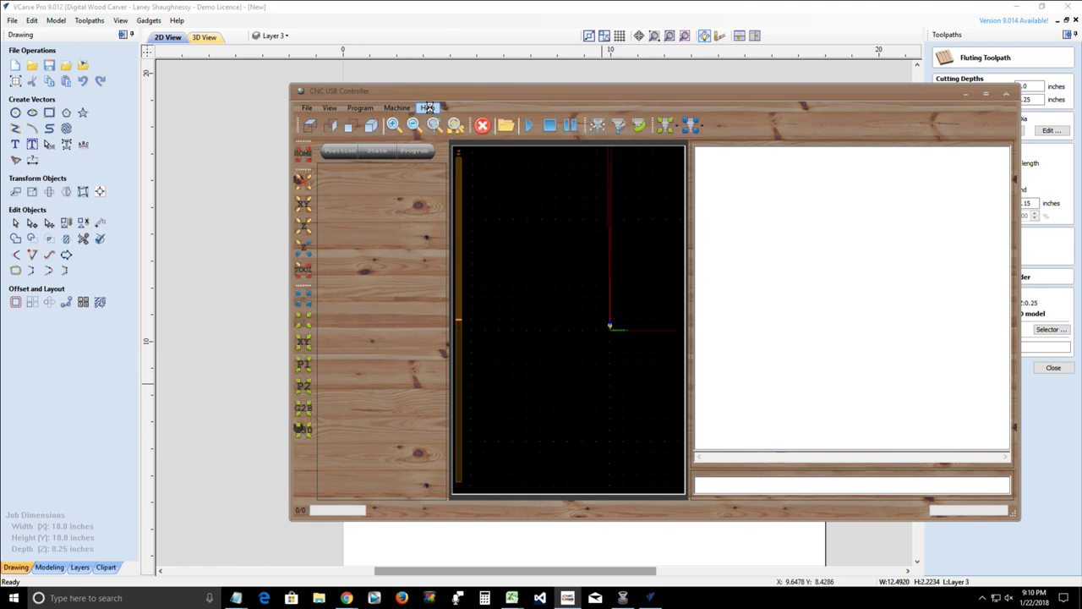
{"action": "left_click", "coordinate": [428, 108]}
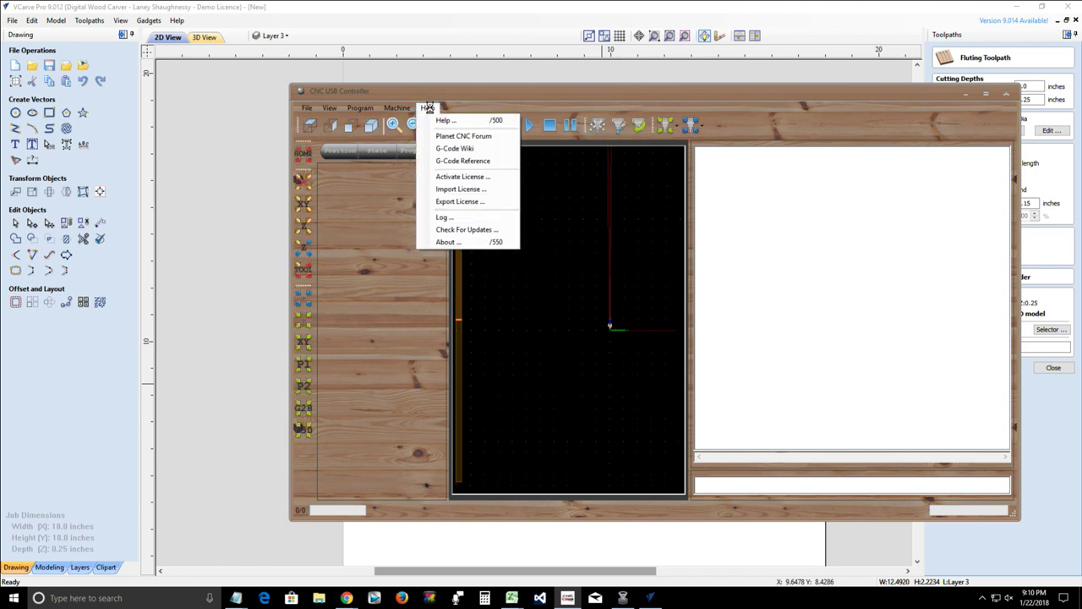
{"action": "left_click", "coordinate": [440, 178]}
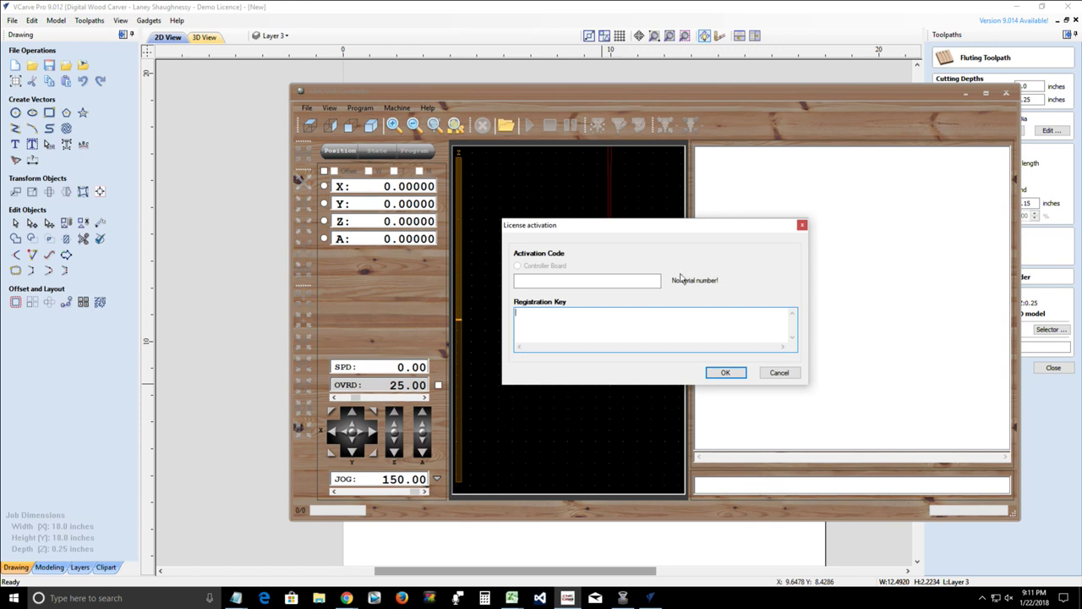
{"action": "left_click", "coordinate": [778, 374]}
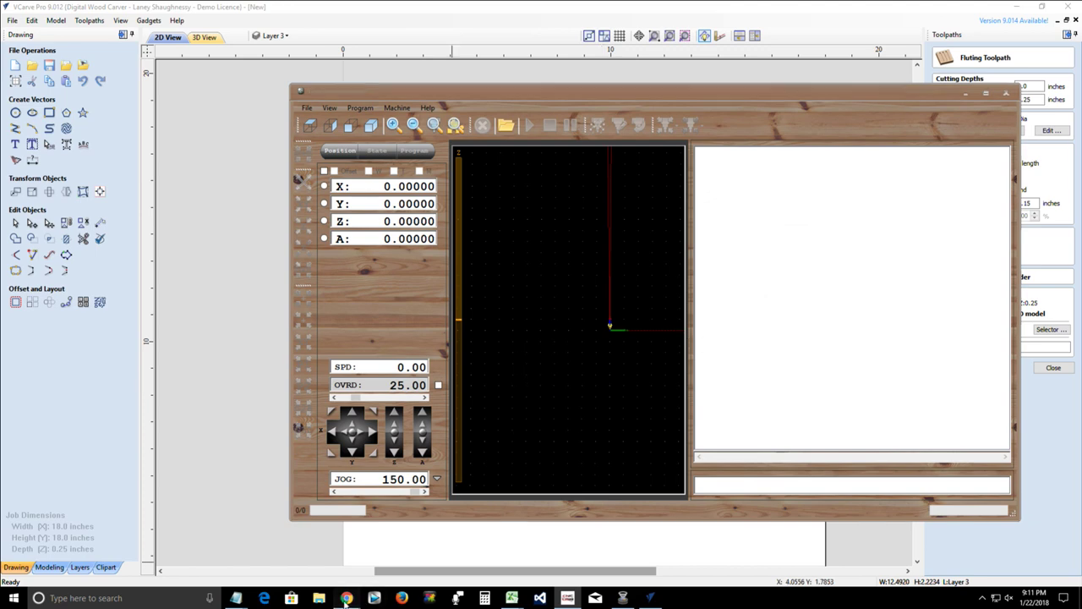
- Search Google in a new Chrome tab for 'how to update firmware USB CNC'
{"action": "mouse_move", "coordinate": [353, 586]}
{"action": "left_click", "coordinate": [387, 518]}
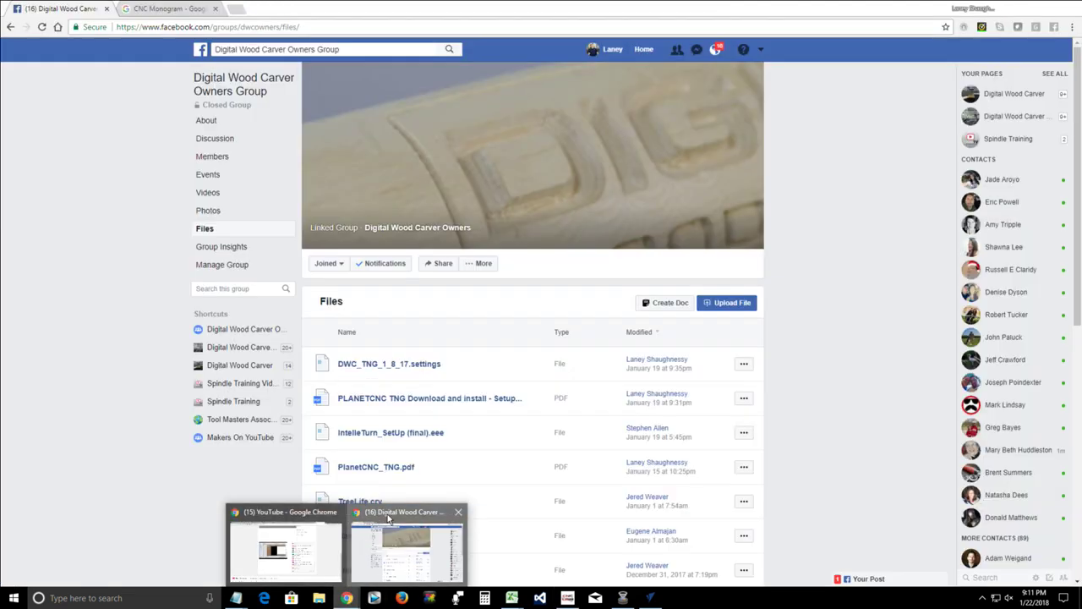
{"action": "left_click", "coordinate": [239, 11]}
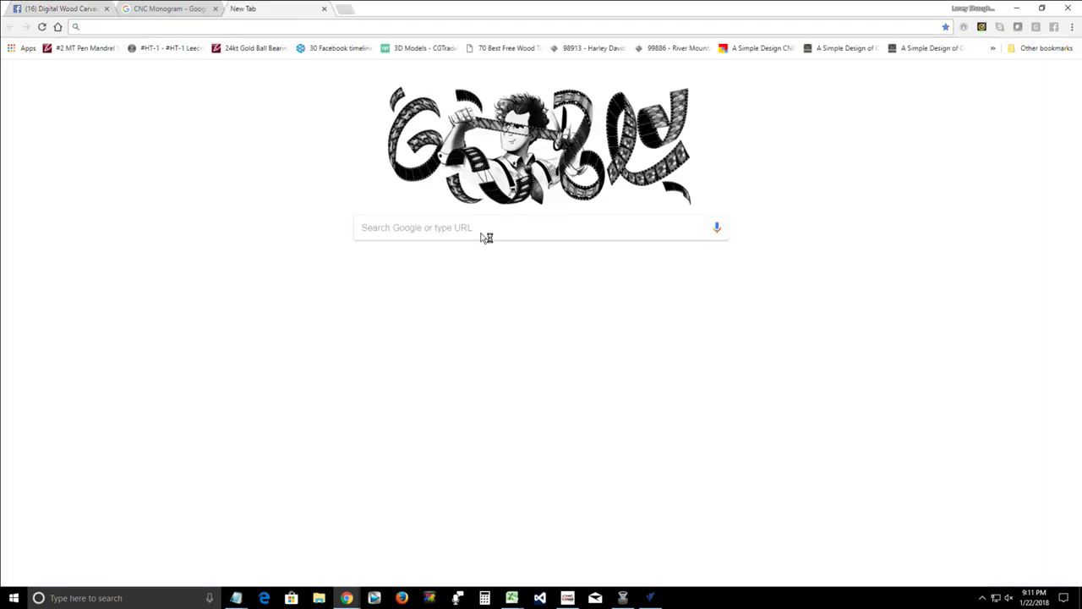
{"action": "type", "text": "how to u"}
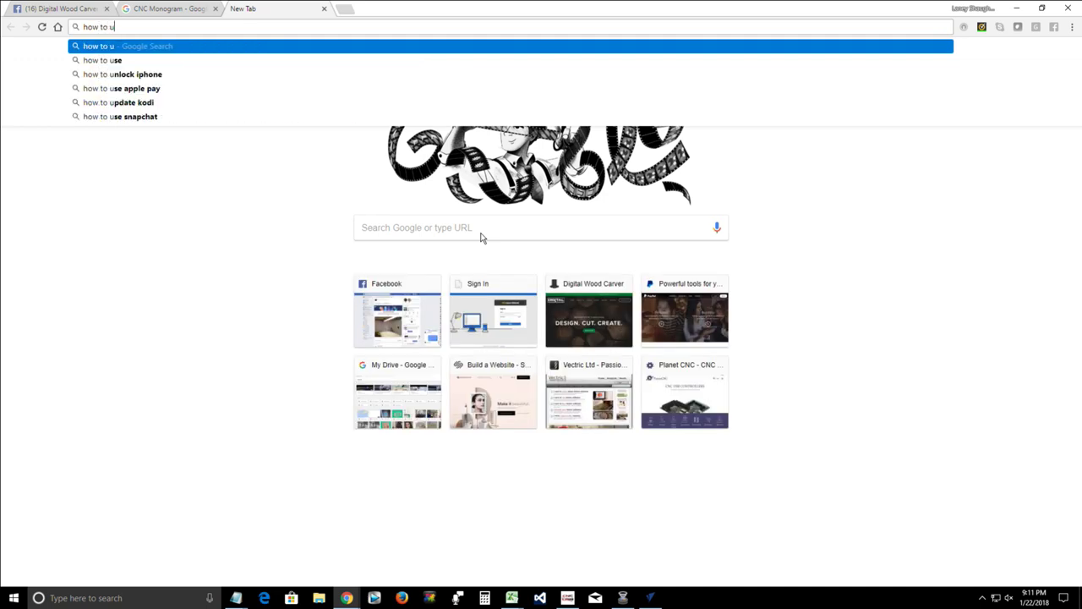
{"action": "type", "text": "pdate"}
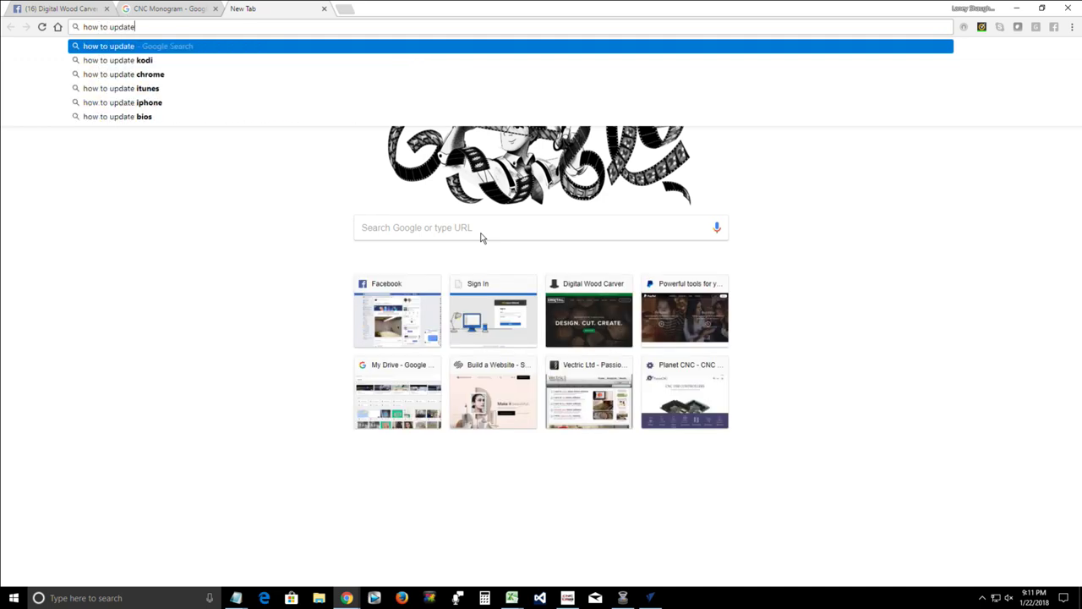
{"action": "type", "text": " firm"}
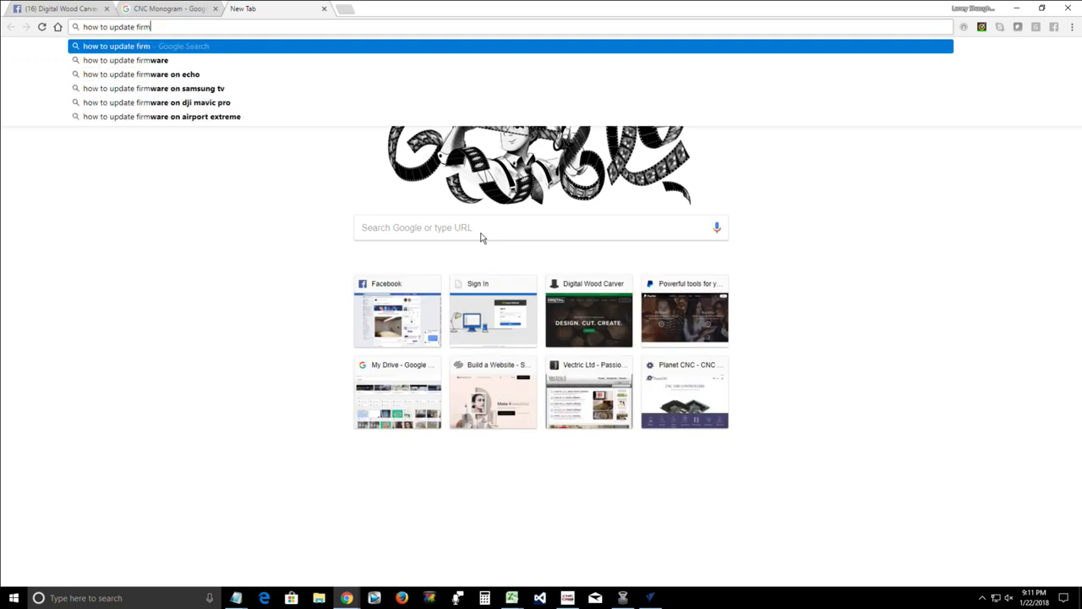
{"action": "type", "text": "wa"}
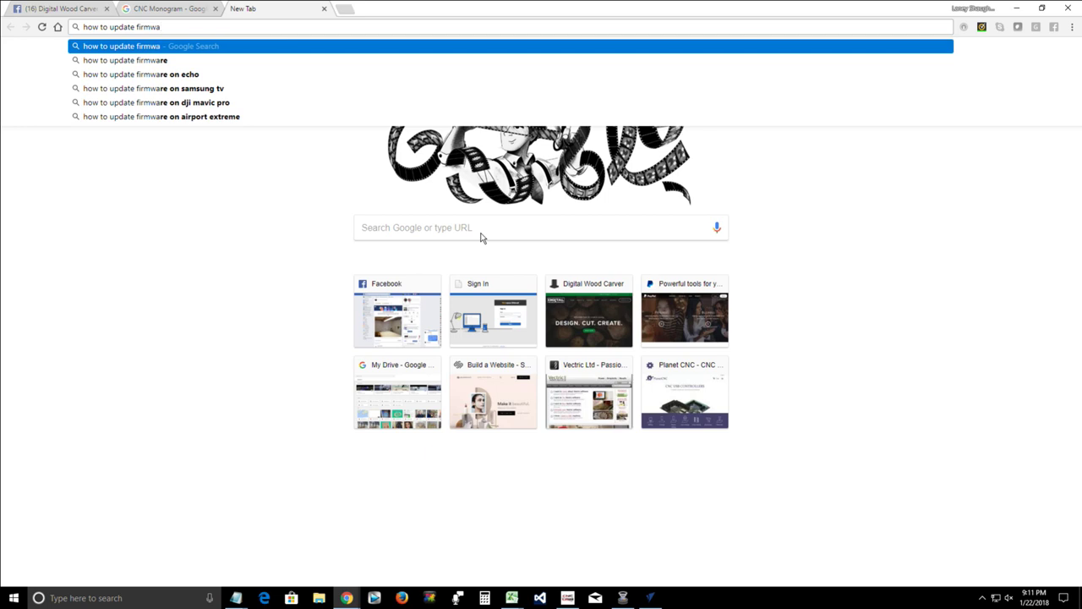
{"action": "type", "text": "re U"}
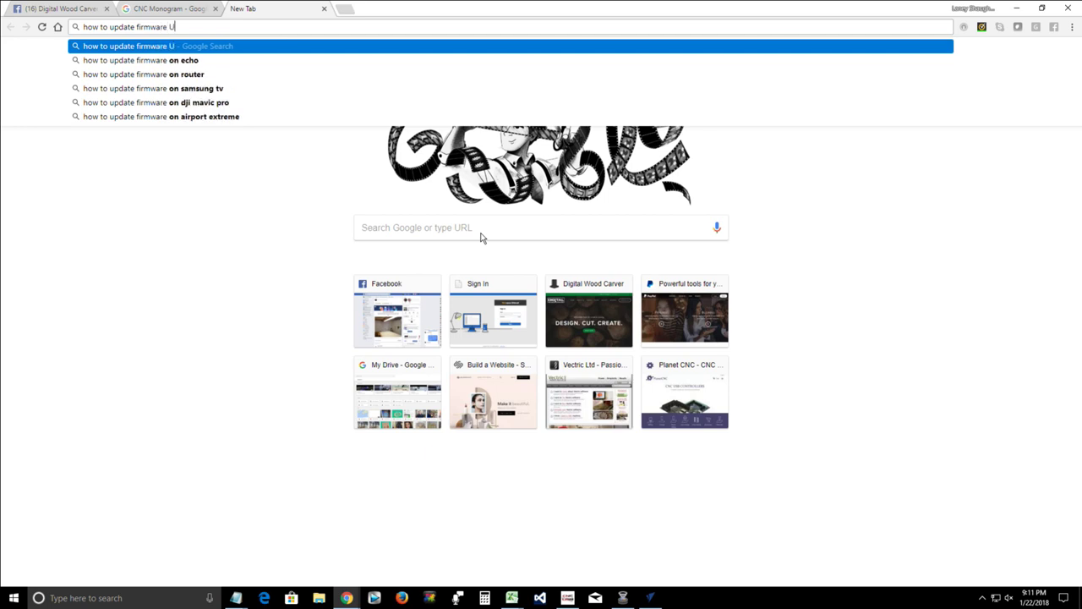
{"action": "type", "text": "SB CNC"}
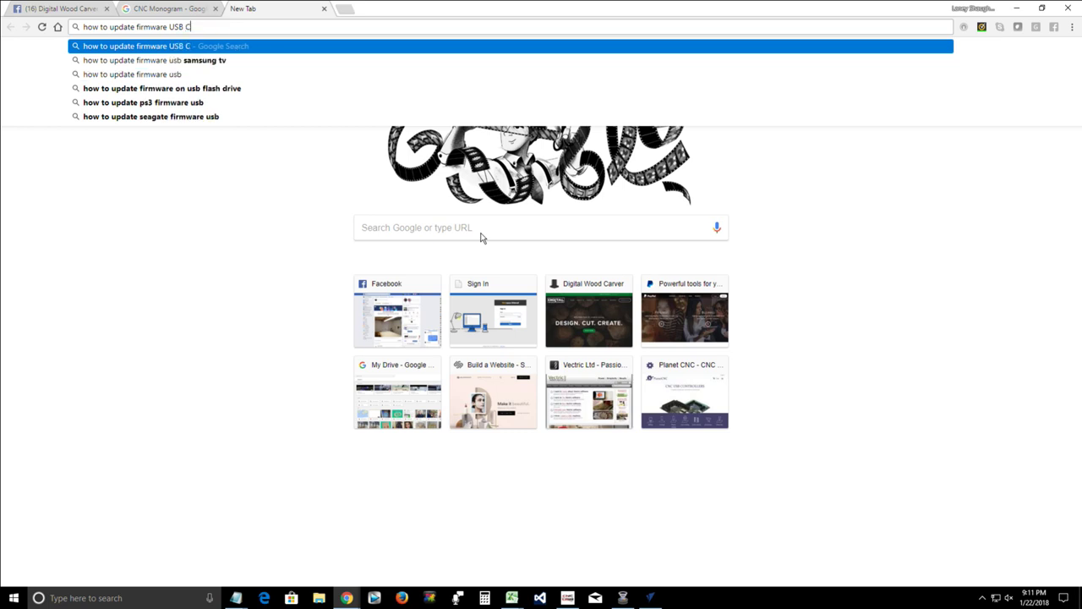
{"action": "key", "text": "Return"}
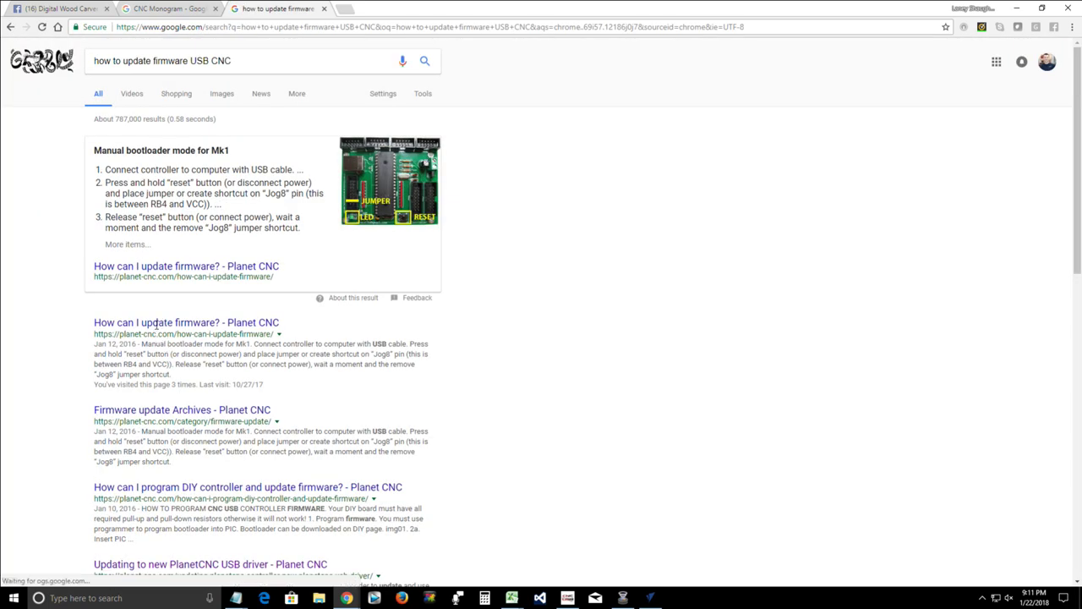
{"action": "left_click", "coordinate": [164, 324]}
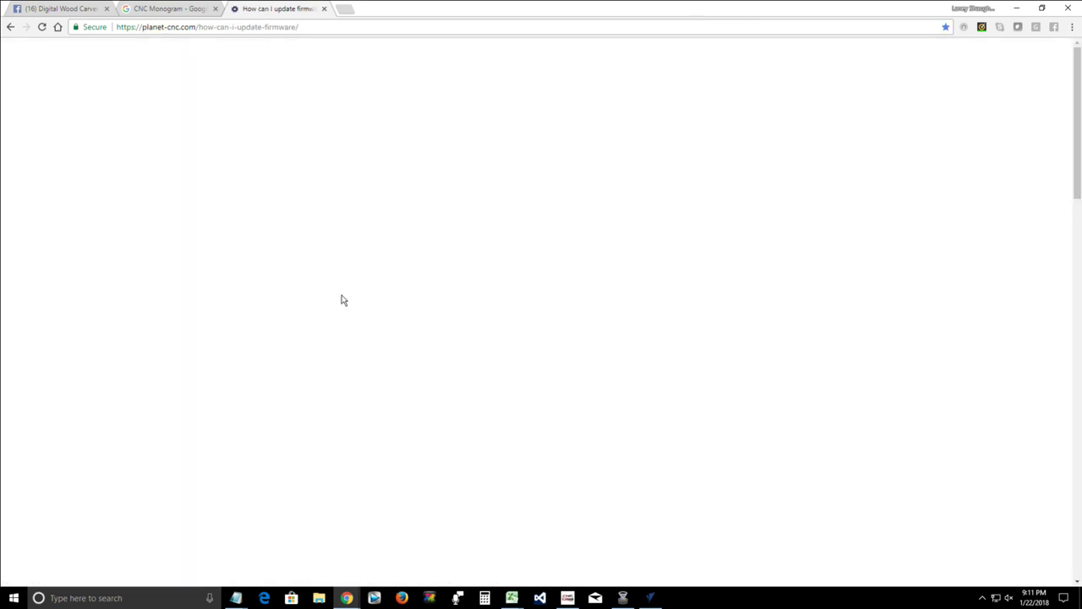
{"action": "scroll", "coordinate": [341, 305], "scroll_direction": "down", "scroll_amount": 3}
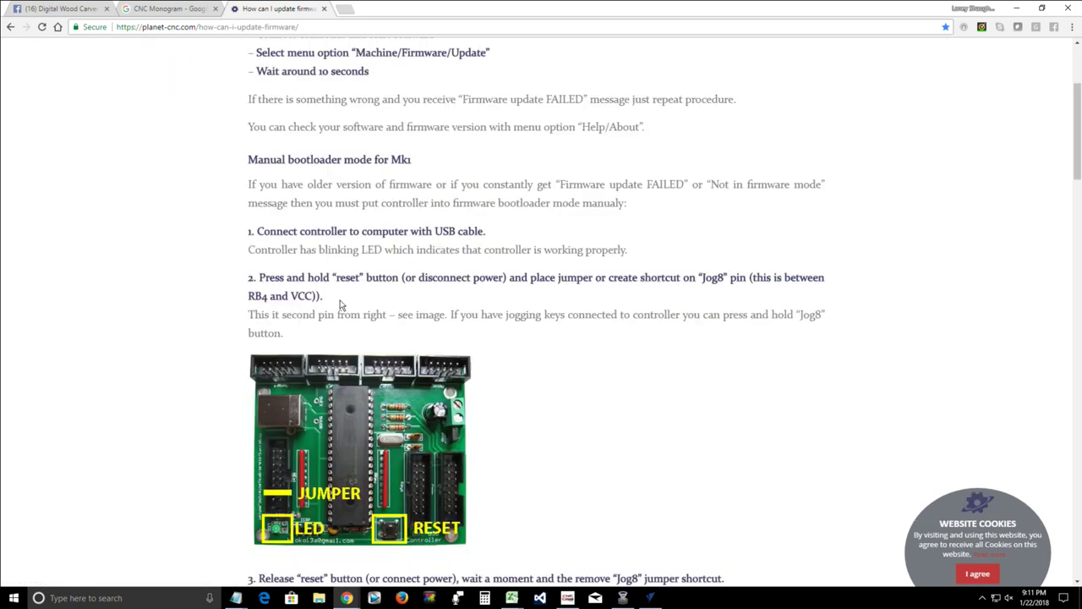
{"action": "scroll", "coordinate": [341, 304], "scroll_direction": "down", "scroll_amount": 15}
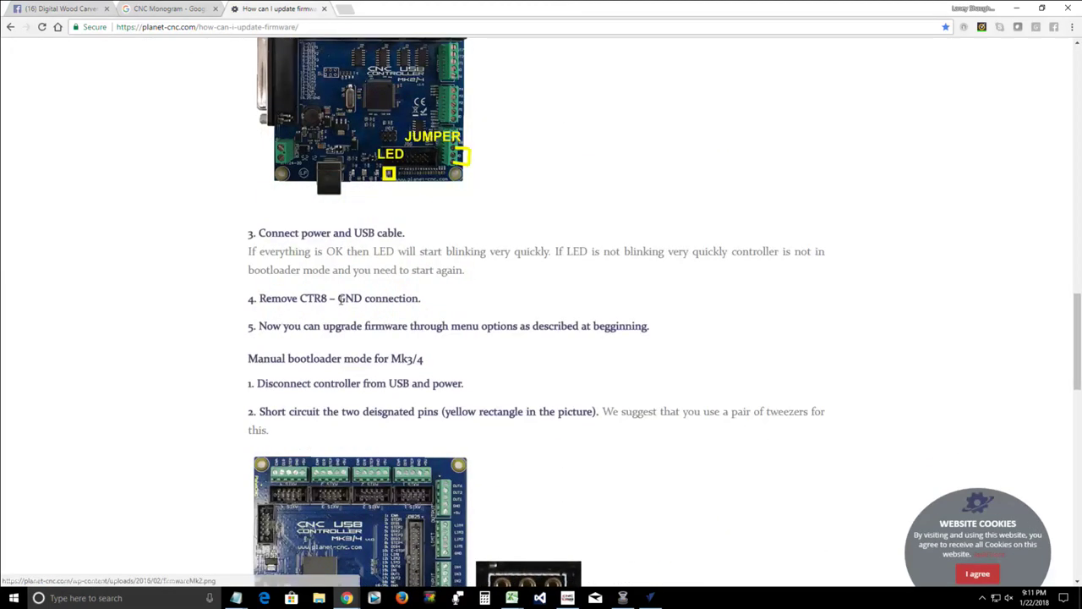
{"action": "scroll", "coordinate": [341, 301], "scroll_direction": "up", "scroll_amount": 3}
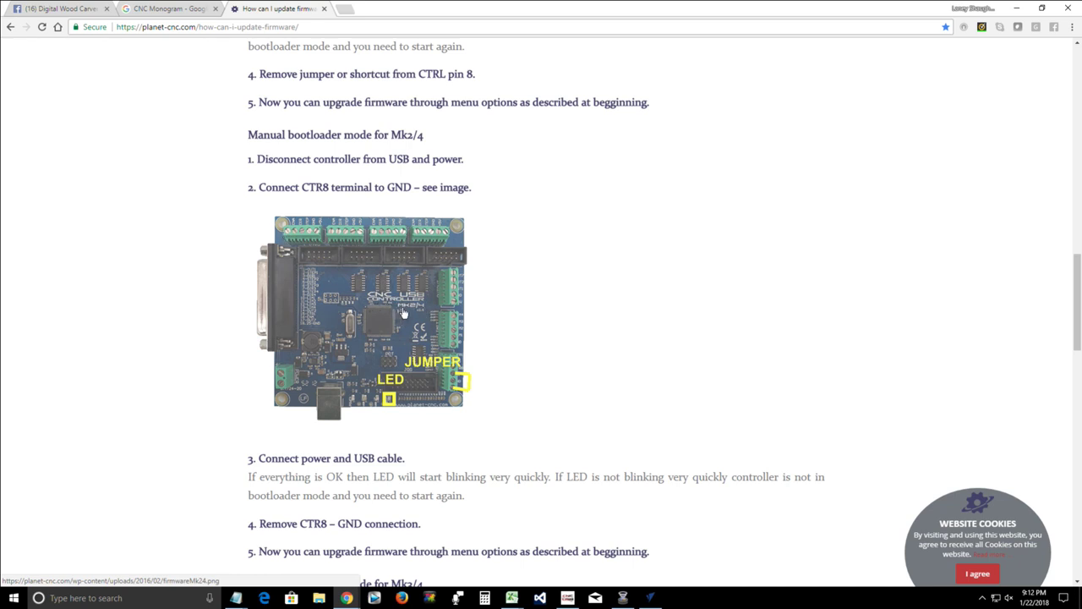
{"action": "scroll", "coordinate": [397, 345], "scroll_direction": "down", "scroll_amount": 4}
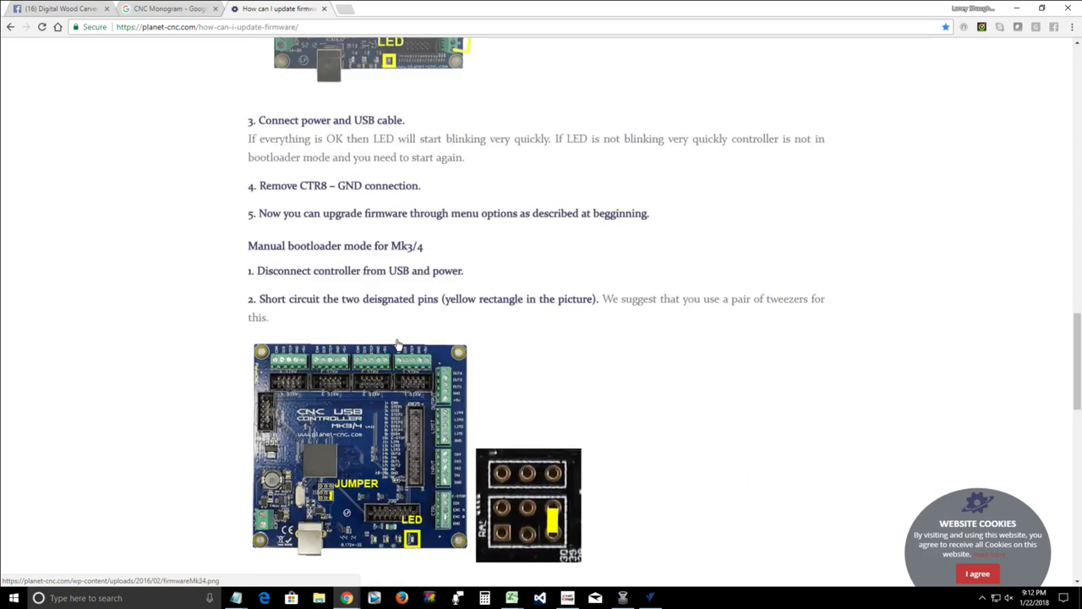
{"action": "scroll", "coordinate": [397, 345], "scroll_direction": "up", "scroll_amount": 8}
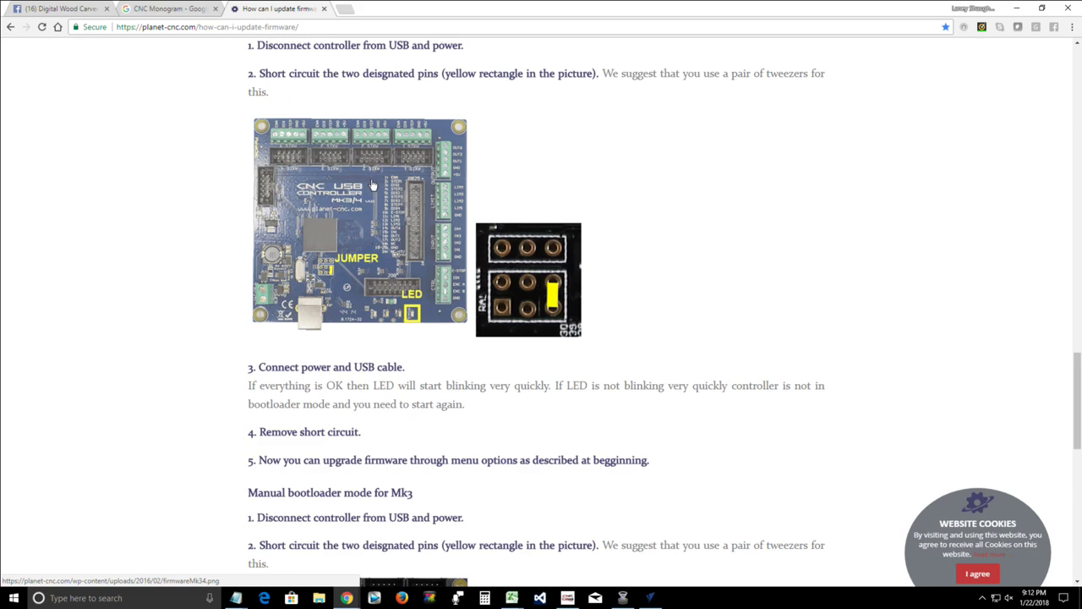
{"action": "scroll", "coordinate": [339, 226], "scroll_direction": "up", "scroll_amount": 5}
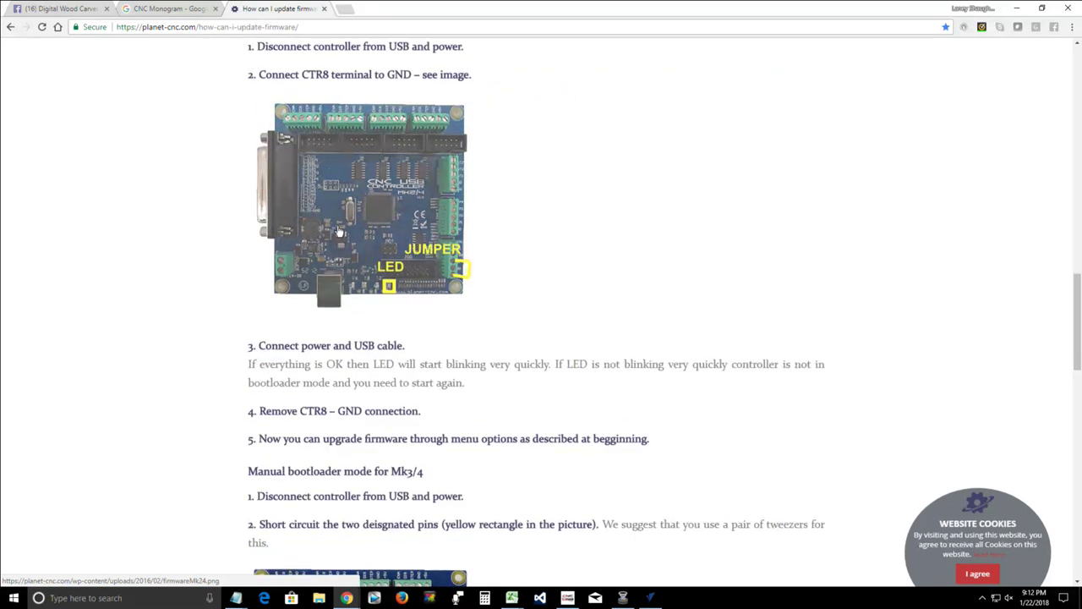
{"action": "scroll", "coordinate": [338, 230], "scroll_direction": "down", "scroll_amount": 5}
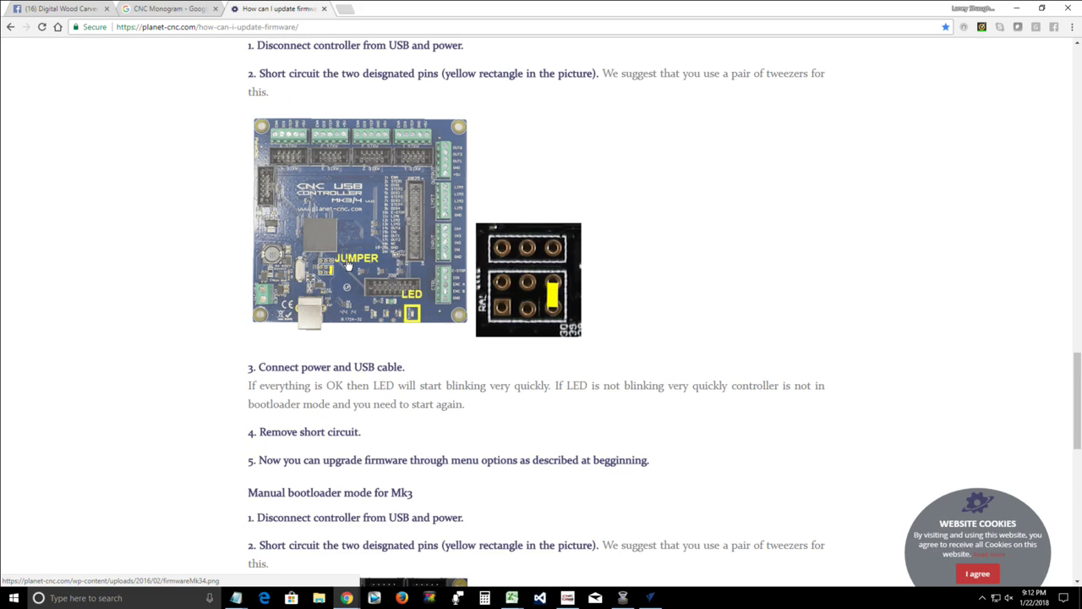
{"action": "scroll", "coordinate": [347, 265], "scroll_direction": "up", "scroll_amount": 6}
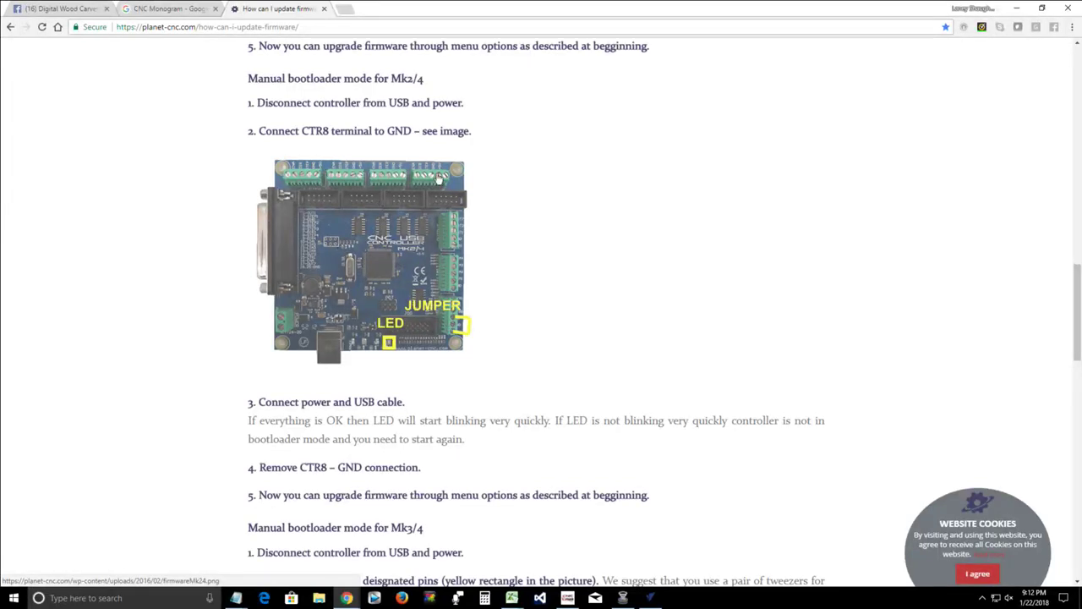
{"action": "scroll", "coordinate": [394, 305], "scroll_direction": "down", "scroll_amount": 4}
{"action": "scroll", "coordinate": [377, 405], "scroll_direction": "down", "scroll_amount": 1}
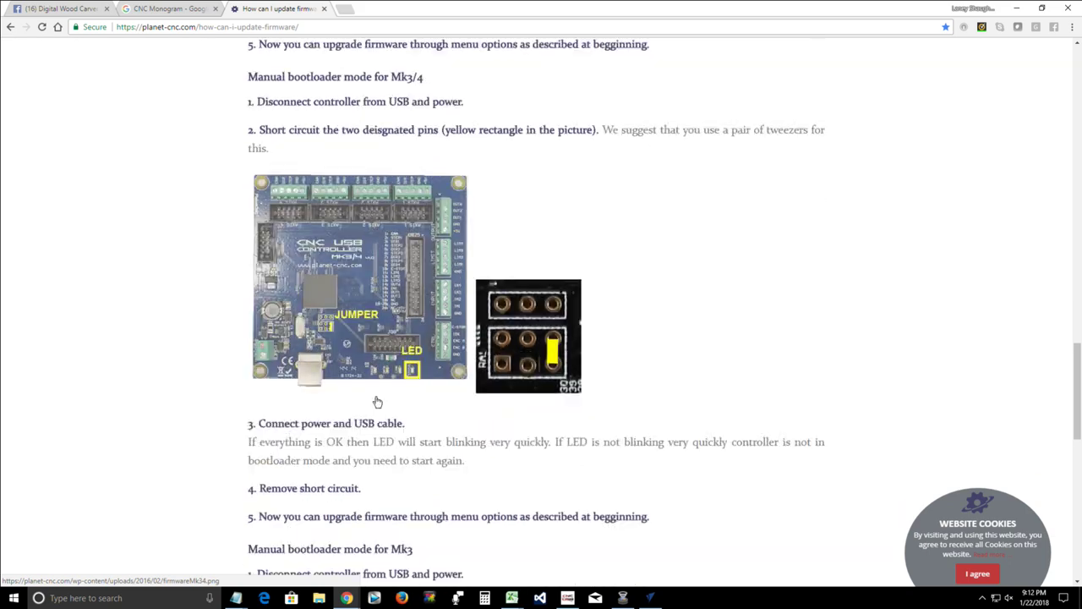
{"action": "scroll", "coordinate": [374, 404], "scroll_direction": "up", "scroll_amount": 3}
{"action": "scroll", "coordinate": [395, 362], "scroll_direction": "up", "scroll_amount": 4}
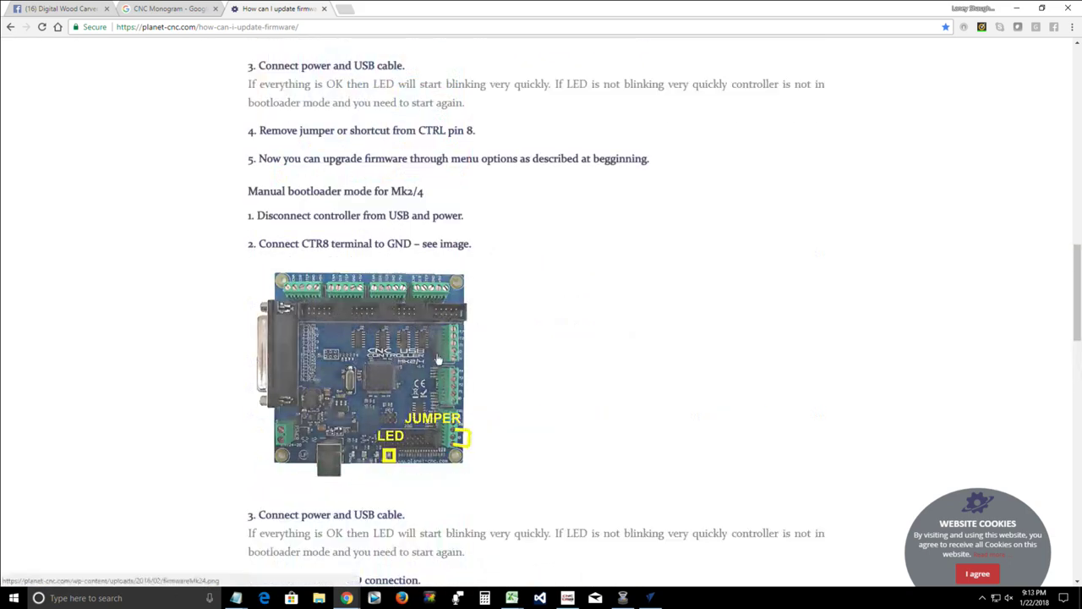
- Minimize Chrome and close the CNC USB Controller window to return to VCarve Pro
{"action": "left_click", "coordinate": [1015, 9]}
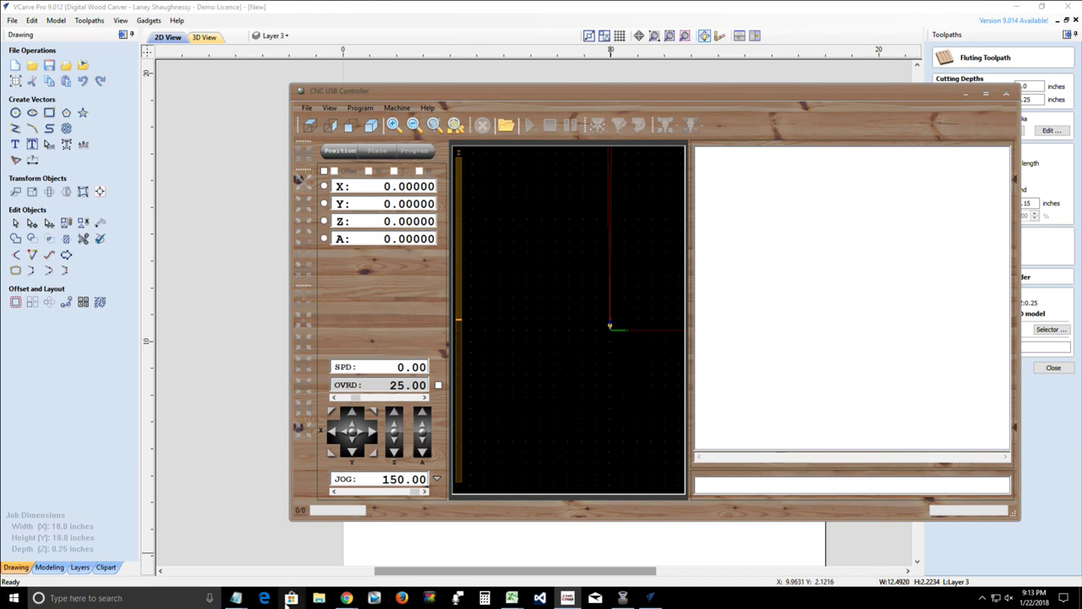
{"action": "mouse_move", "coordinate": [351, 603]}
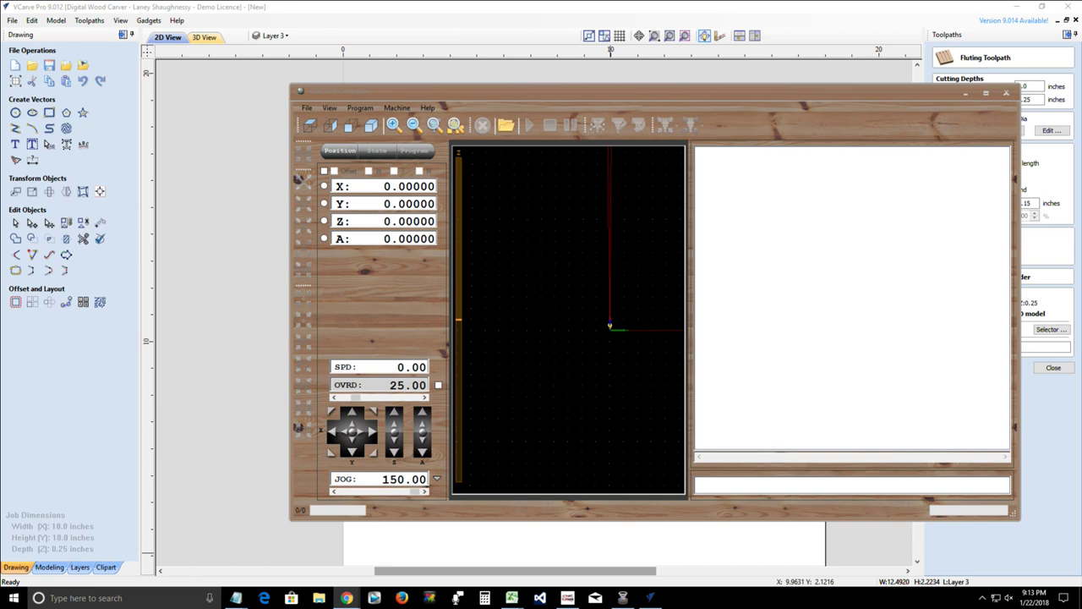
{"action": "left_click", "coordinate": [1006, 94]}
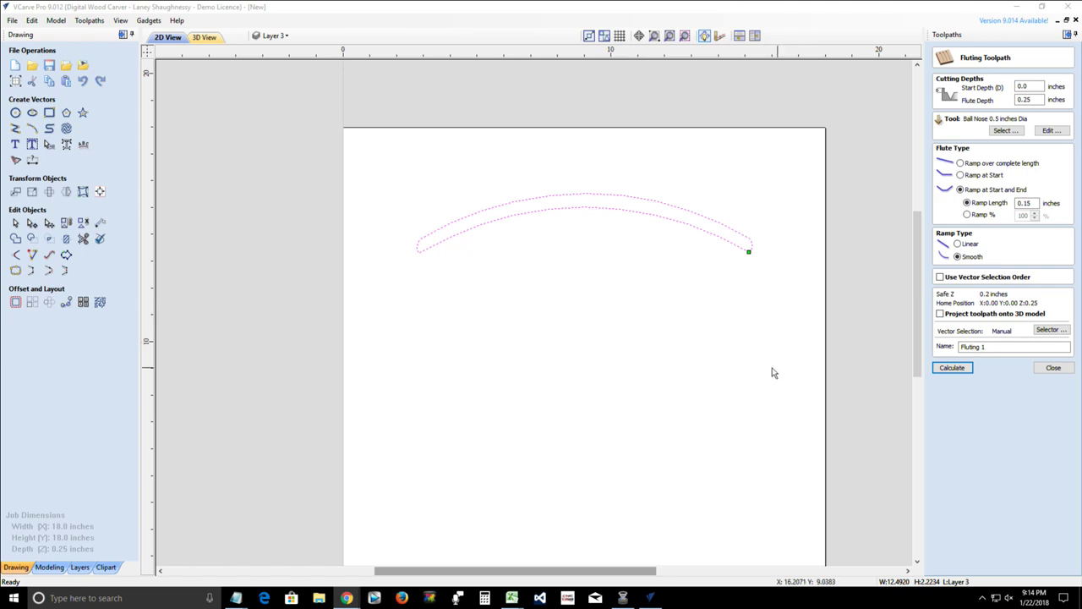
- Zoom and pan around the curved fluting vector, fitting the whole sheet with F6
{"action": "scroll", "coordinate": [707, 354], "scroll_direction": "down", "scroll_amount": 2}
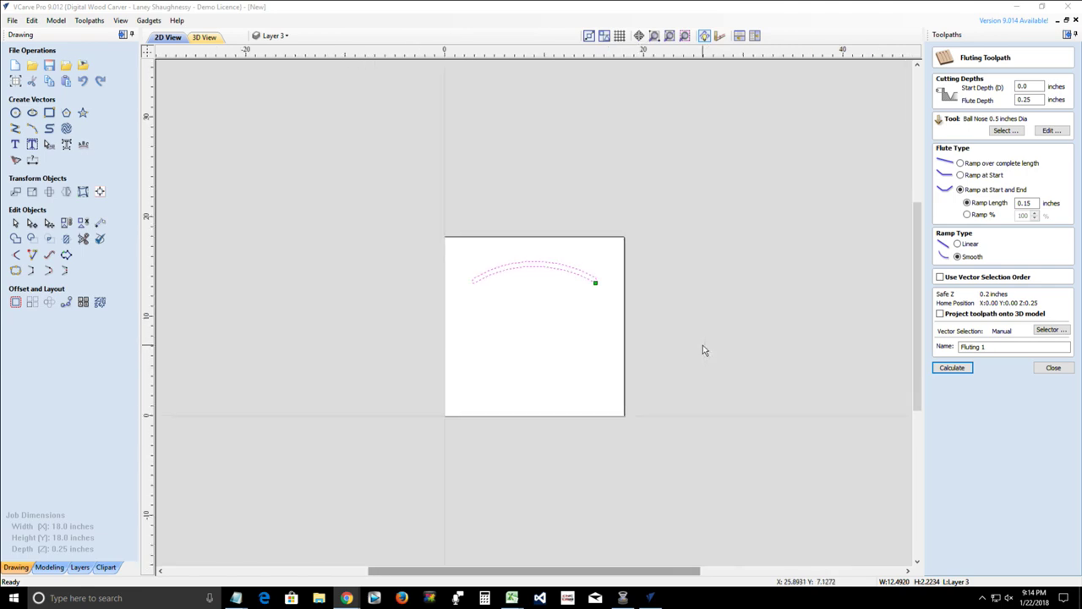
{"action": "key", "text": "F6"}
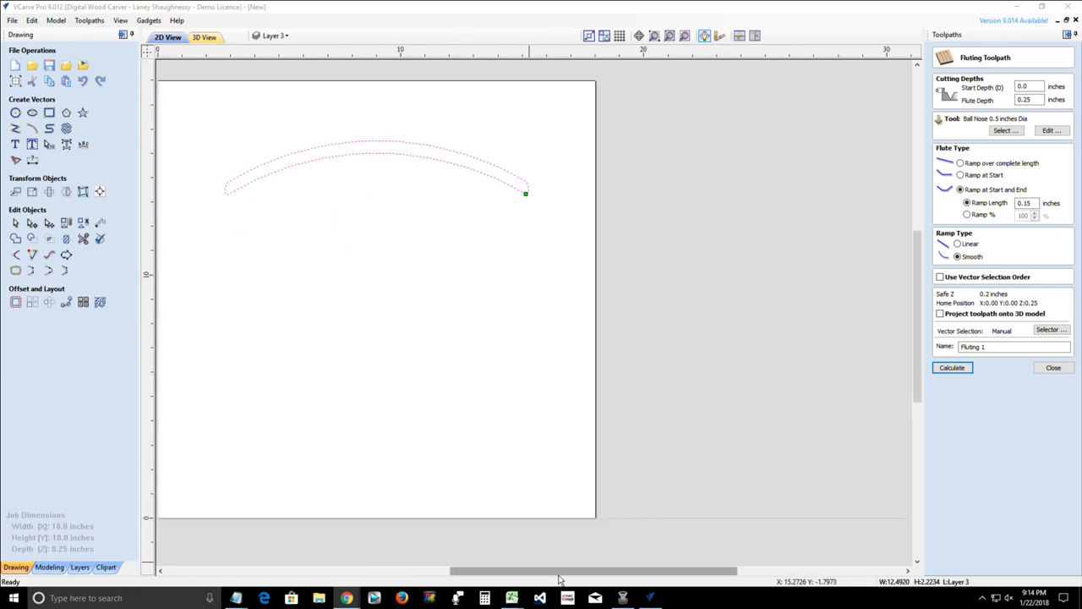
{"action": "left_click_drag", "start_coordinate": [558, 572], "coordinate": [512, 572]}
{"action": "scroll", "coordinate": [369, 120], "scroll_direction": "up", "scroll_amount": 1}
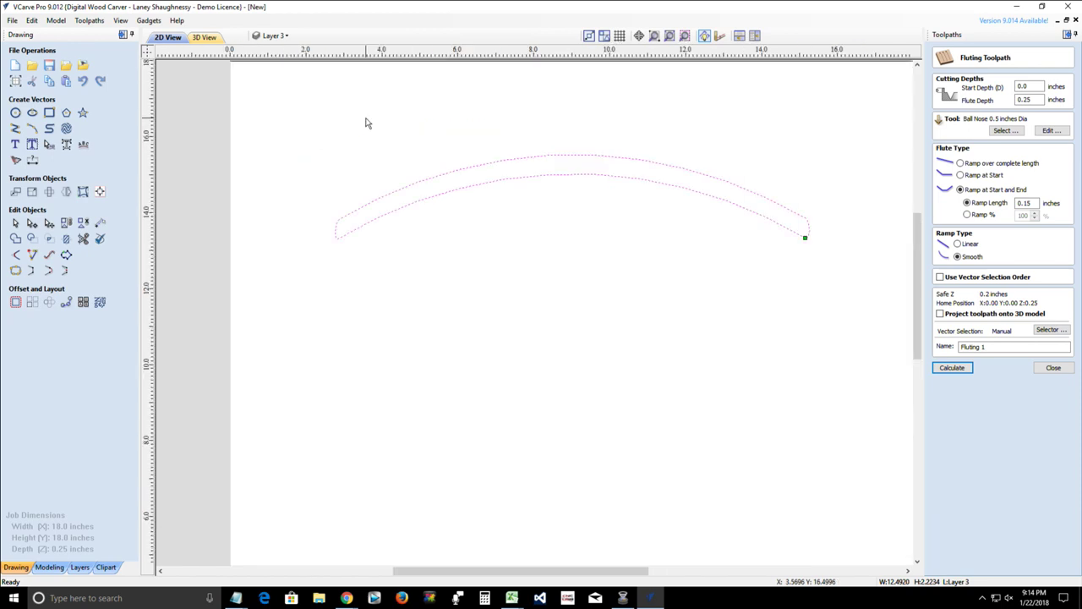
{"action": "scroll", "coordinate": [602, 225], "scroll_direction": "down", "scroll_amount": 2}
{"action": "scroll", "coordinate": [602, 225], "scroll_direction": "up", "scroll_amount": 1}
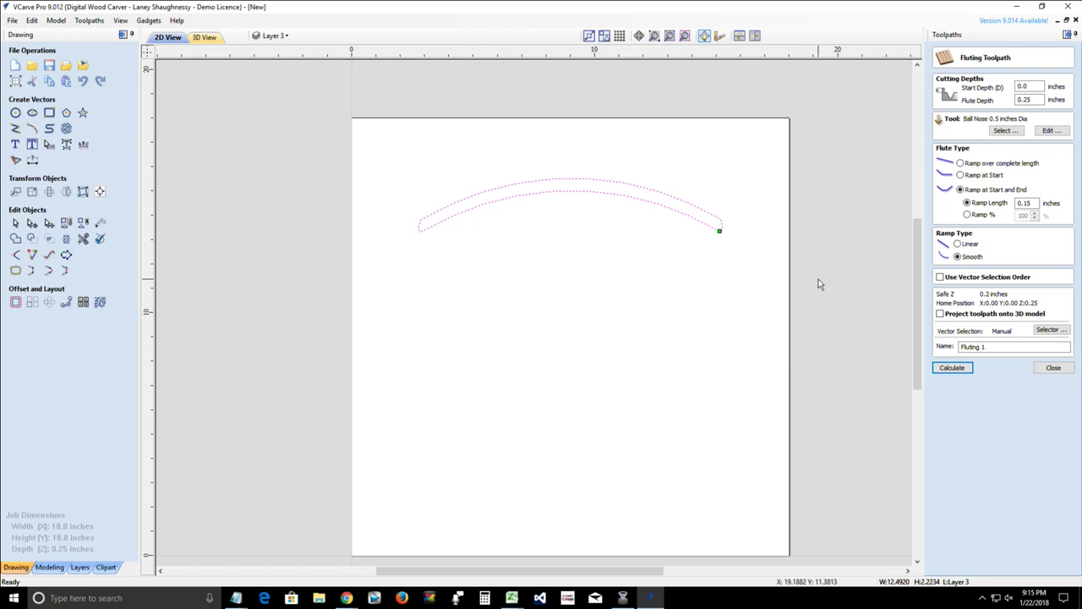
{"action": "mouse_move", "coordinate": [346, 599]}
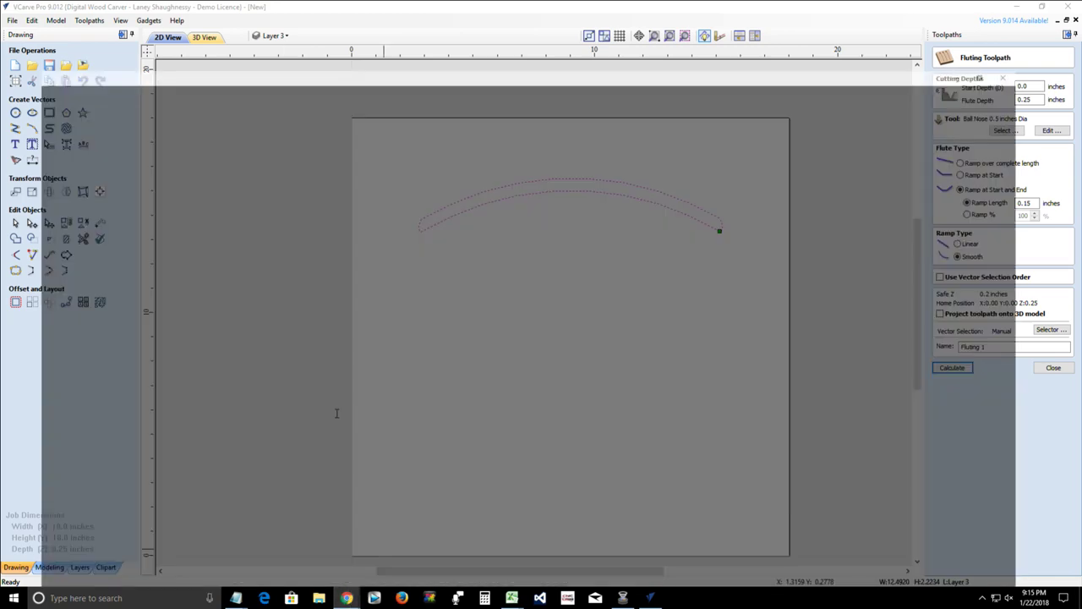
- Open the PLANETCNC_TNG Download and install - Setup PDF from the Digital Wood Carver group's Files
{"action": "left_click", "coordinate": [402, 529]}
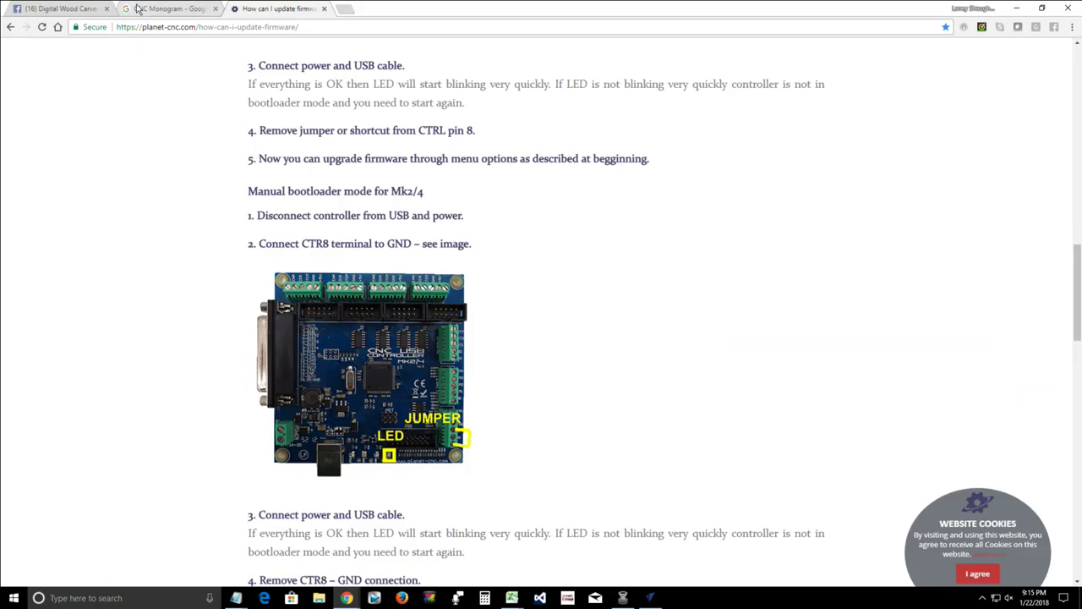
{"action": "left_click", "coordinate": [160, 9]}
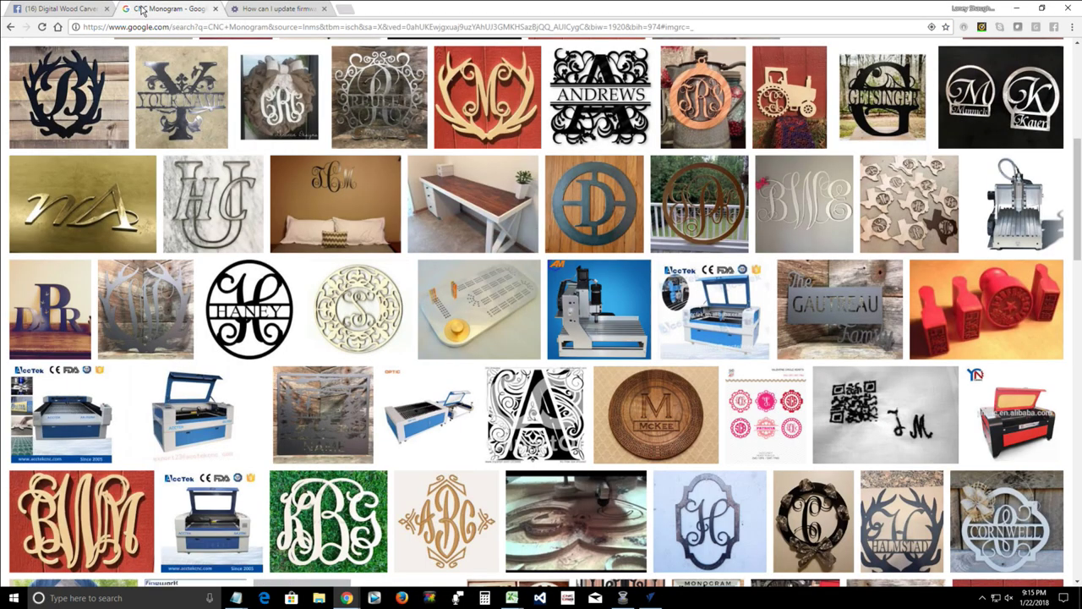
{"action": "left_click", "coordinate": [42, 6]}
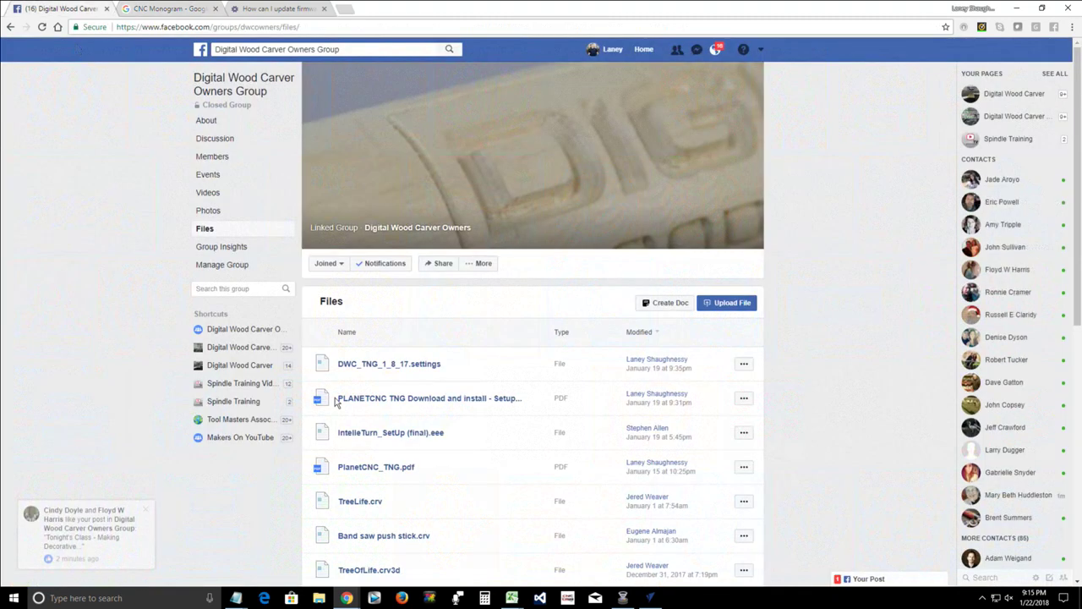
{"action": "left_click", "coordinate": [388, 399]}
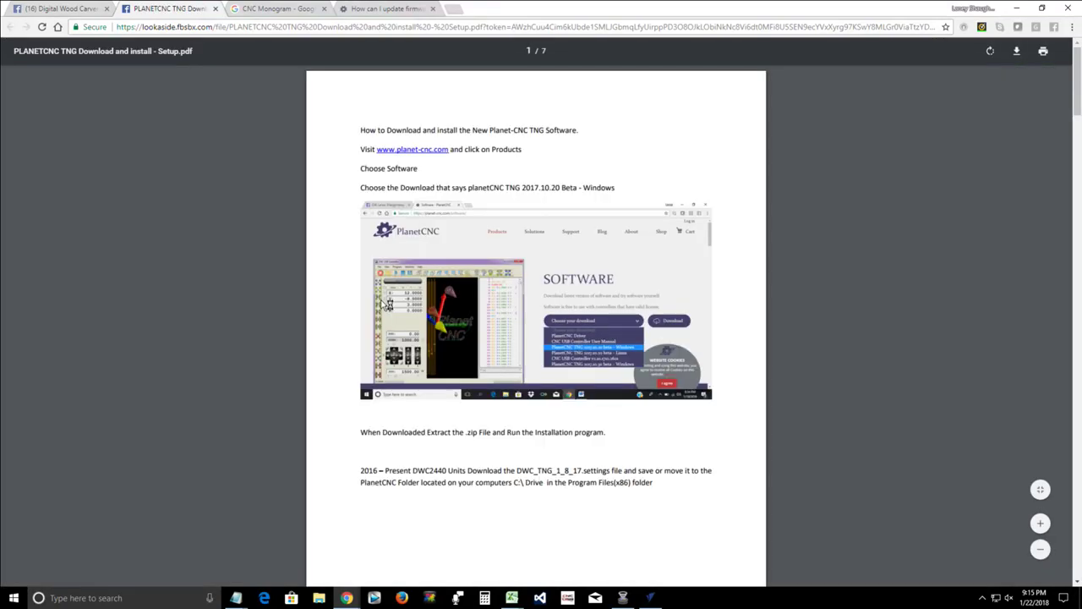
- Scroll the PlanetCNC TNG setup PDF down to the support e-mail template, then back to page one
{"action": "scroll", "coordinate": [409, 306], "scroll_direction": "down", "scroll_amount": 9}
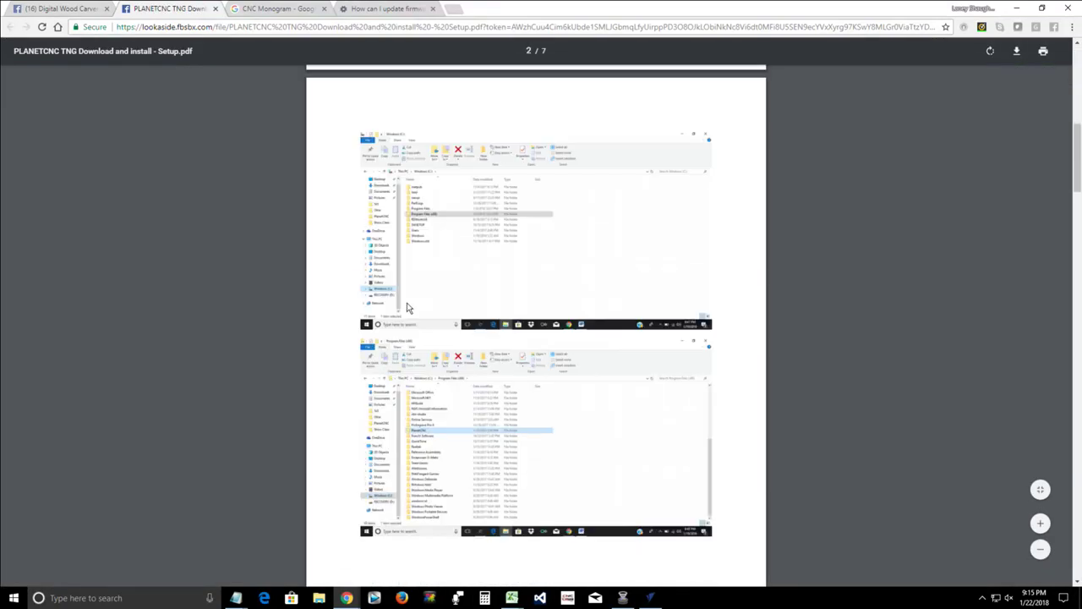
{"action": "scroll", "coordinate": [408, 306], "scroll_direction": "down", "scroll_amount": 5}
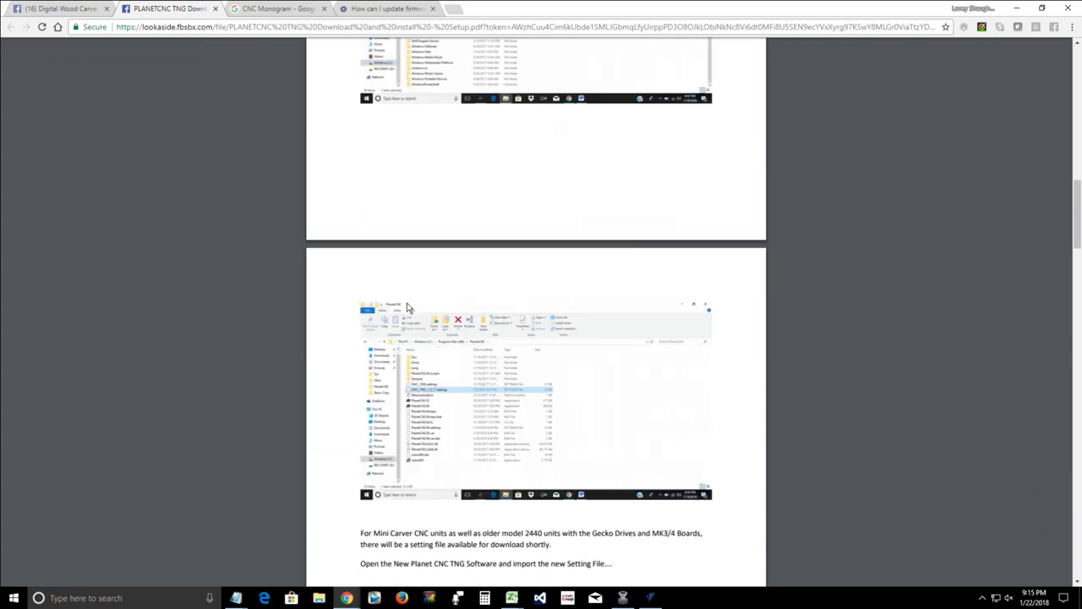
{"action": "scroll", "coordinate": [409, 306], "scroll_direction": "down", "scroll_amount": 3}
{"action": "scroll", "coordinate": [409, 308], "scroll_direction": "down", "scroll_amount": 5}
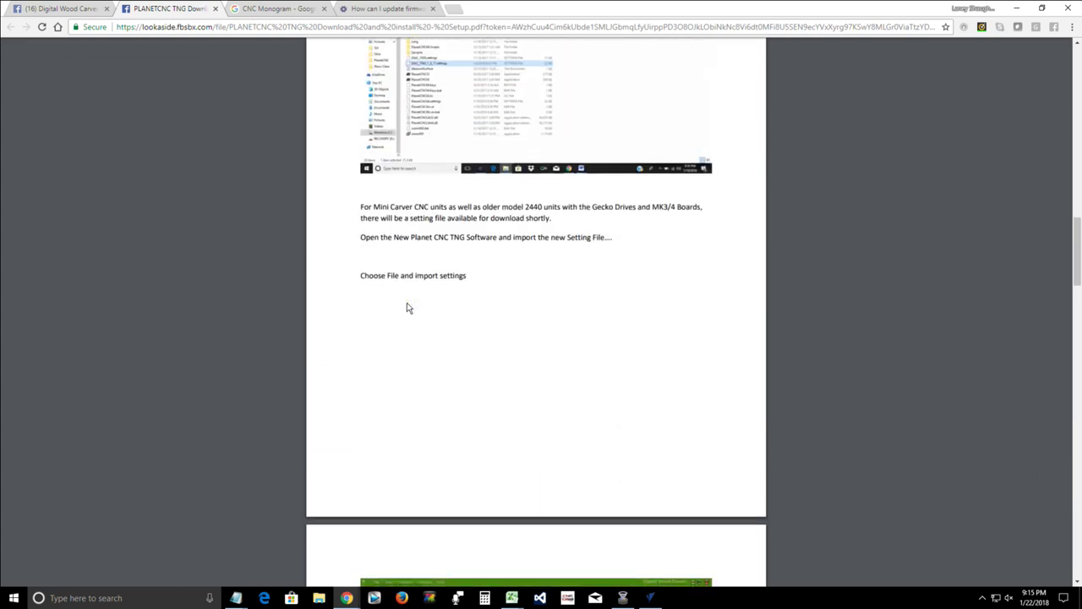
{"action": "scroll", "coordinate": [408, 308], "scroll_direction": "down", "scroll_amount": 2}
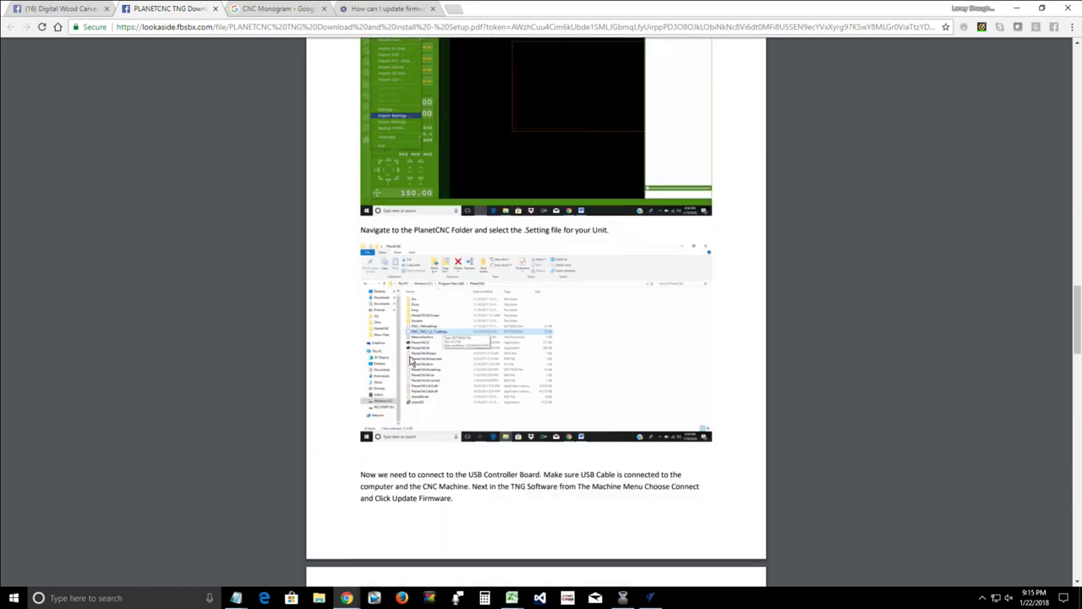
{"action": "scroll", "coordinate": [428, 380], "scroll_direction": "down", "scroll_amount": 2}
{"action": "scroll", "coordinate": [428, 380], "scroll_direction": "down", "scroll_amount": 3}
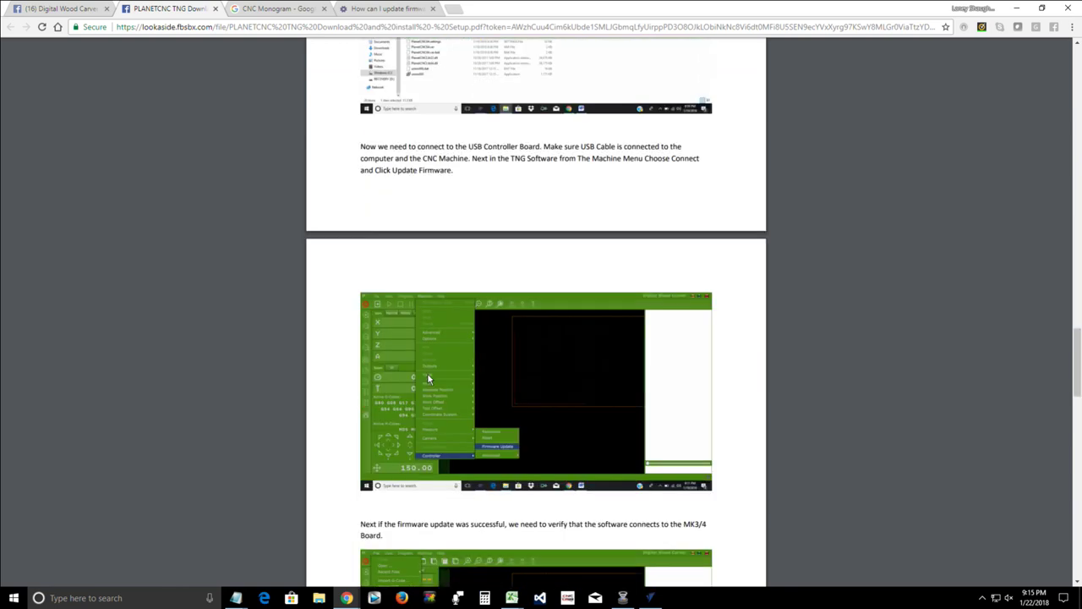
{"action": "scroll", "coordinate": [493, 397], "scroll_direction": "down", "scroll_amount": 3}
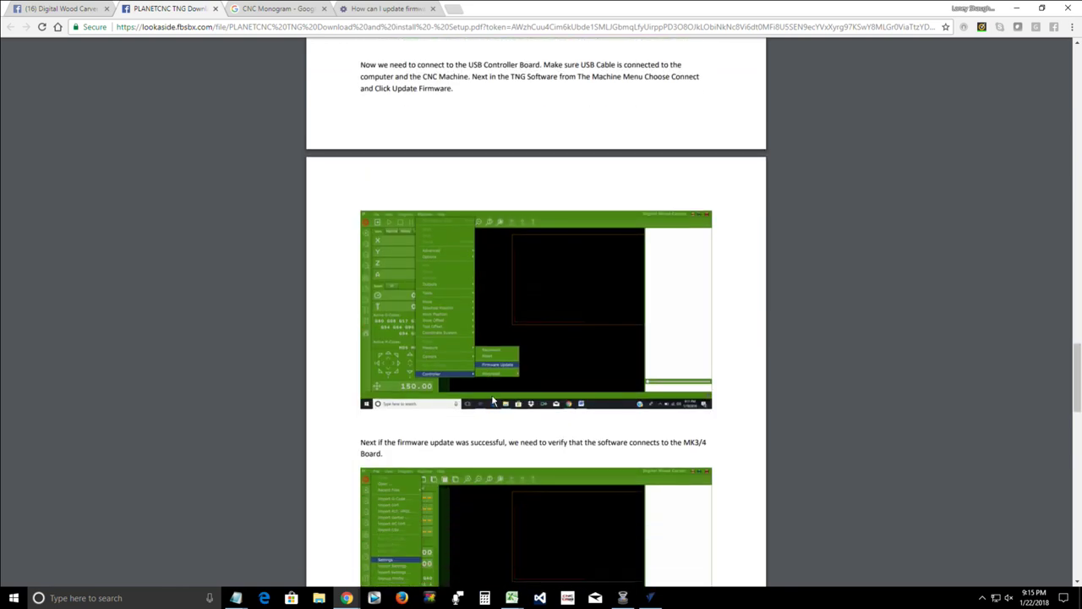
{"action": "scroll", "coordinate": [479, 384], "scroll_direction": "down", "scroll_amount": 7}
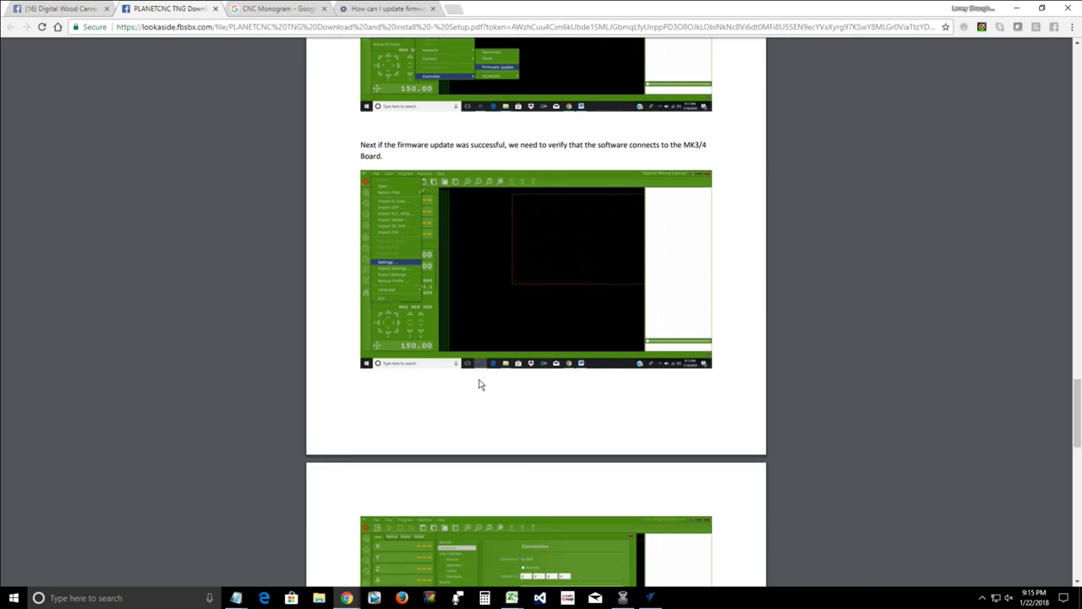
{"action": "scroll", "coordinate": [481, 382], "scroll_direction": "down", "scroll_amount": 3}
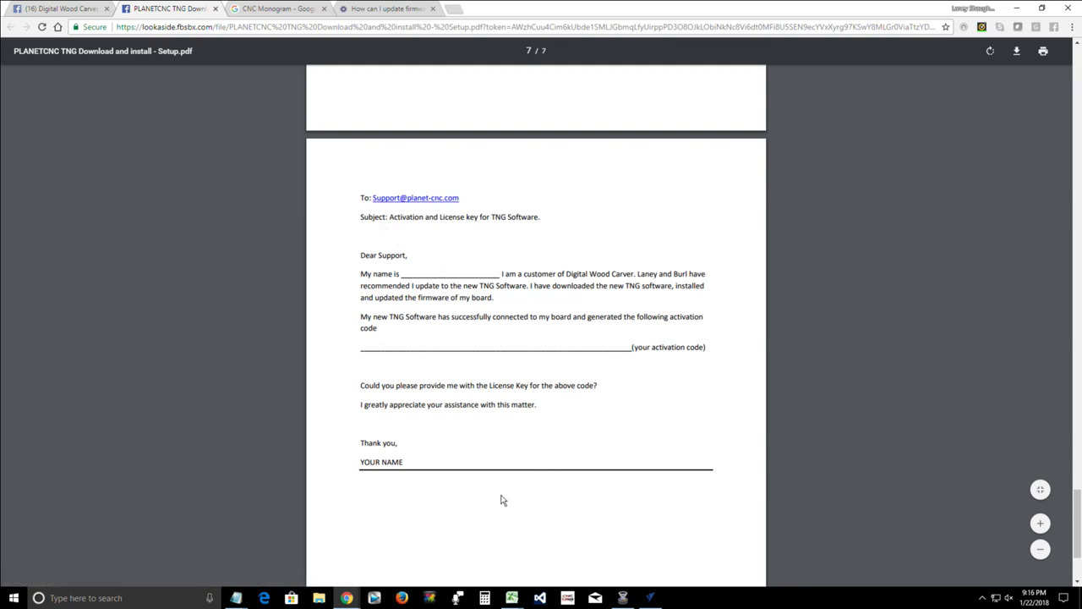
{"action": "scroll", "coordinate": [503, 498], "scroll_direction": "down", "scroll_amount": 3}
{"action": "scroll", "coordinate": [502, 498], "scroll_direction": "up", "scroll_amount": 3}
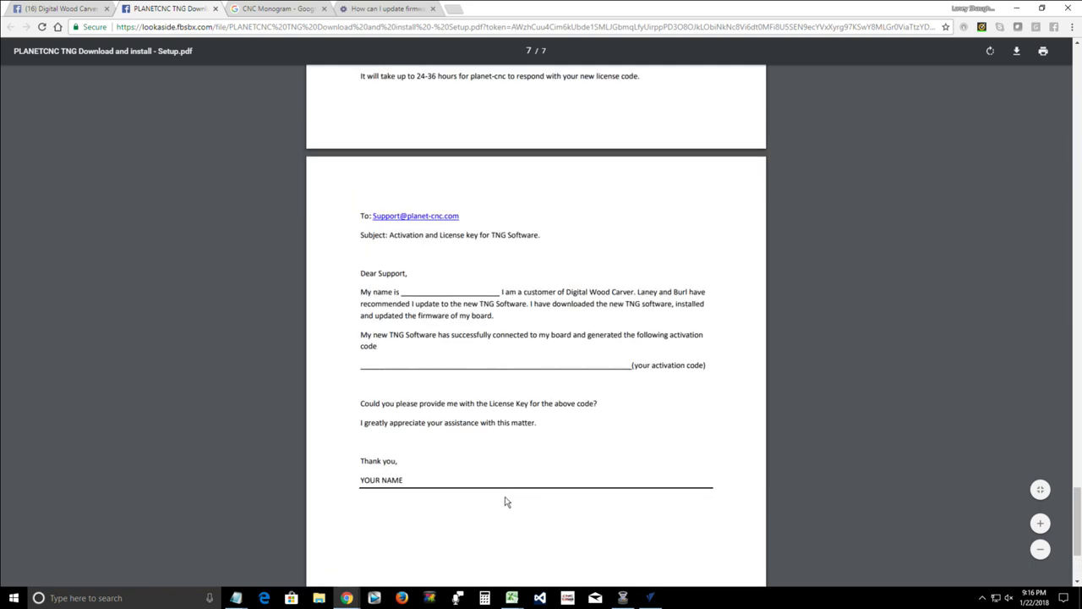
{"action": "scroll", "coordinate": [506, 499], "scroll_direction": "up", "scroll_amount": 15}
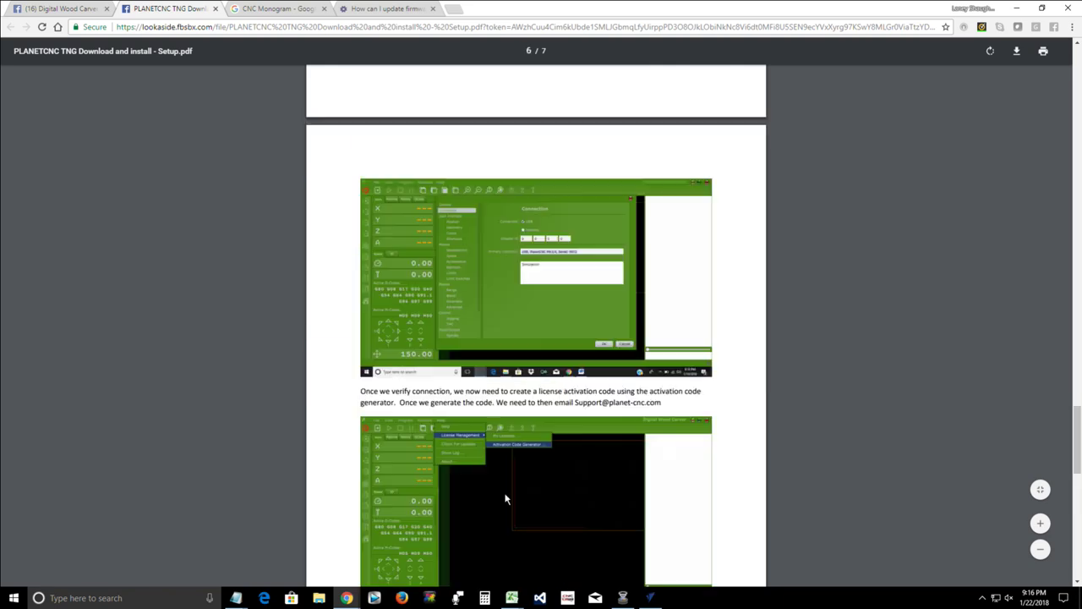
{"action": "scroll", "coordinate": [506, 499], "scroll_direction": "up", "scroll_amount": 10}
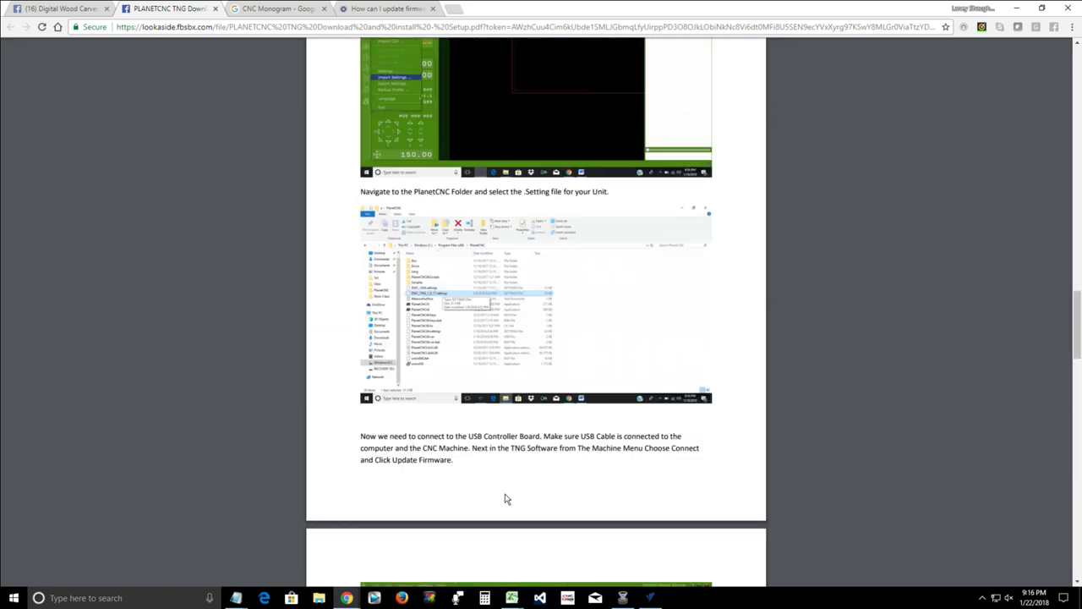
{"action": "scroll", "coordinate": [506, 499], "scroll_direction": "up", "scroll_amount": 10}
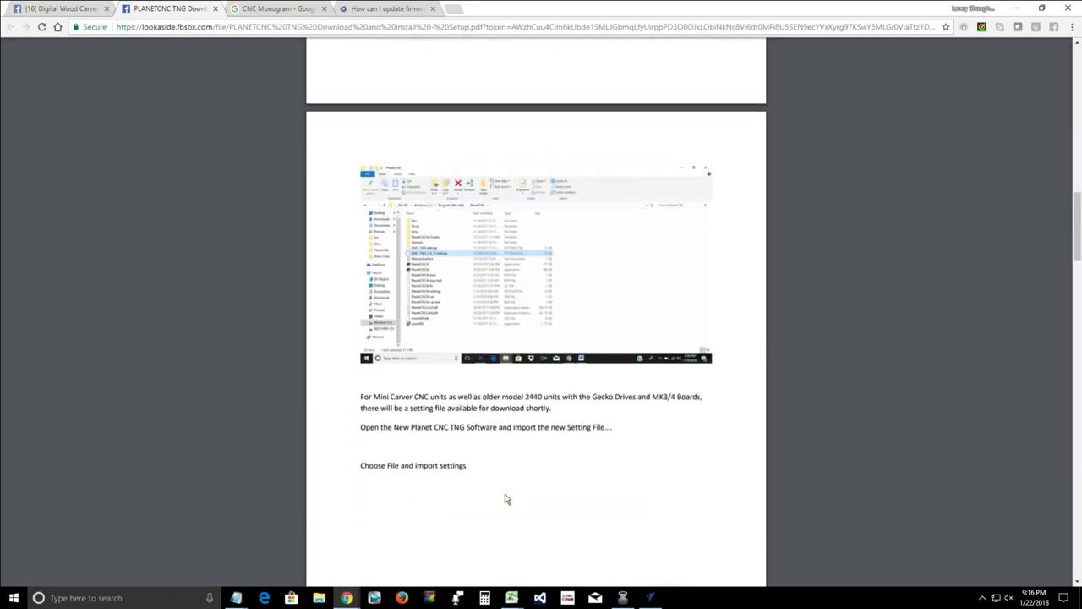
{"action": "scroll", "coordinate": [506, 499], "scroll_direction": "up", "scroll_amount": 10}
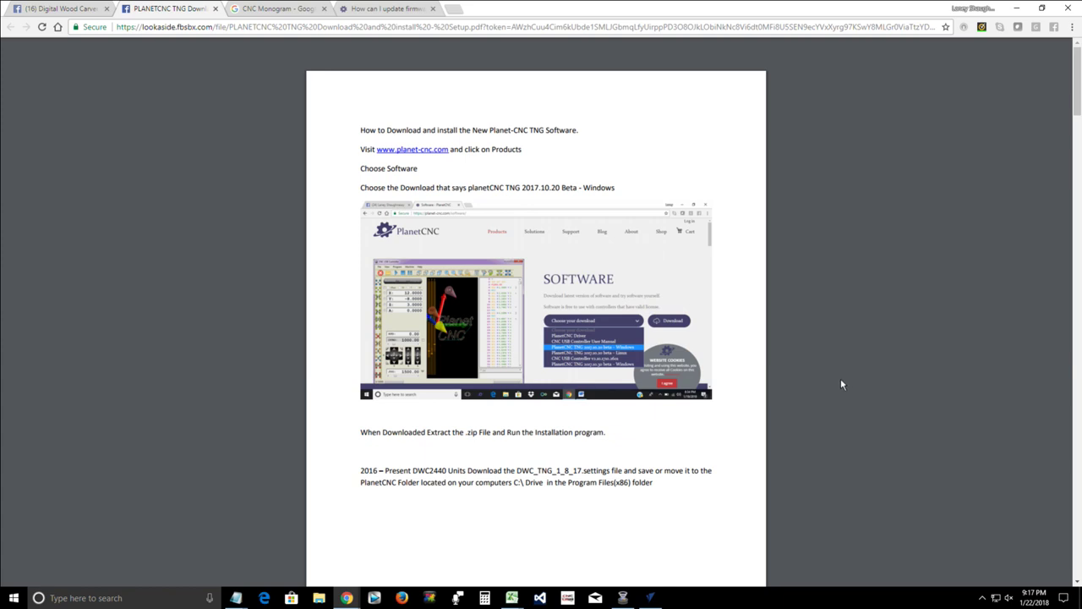
{"action": "scroll", "coordinate": [841, 384], "scroll_direction": "down", "scroll_amount": 2}
{"action": "scroll", "coordinate": [841, 385], "scroll_direction": "up", "scroll_amount": 2}
{"action": "scroll", "coordinate": [841, 385], "scroll_direction": "down", "scroll_amount": 2}
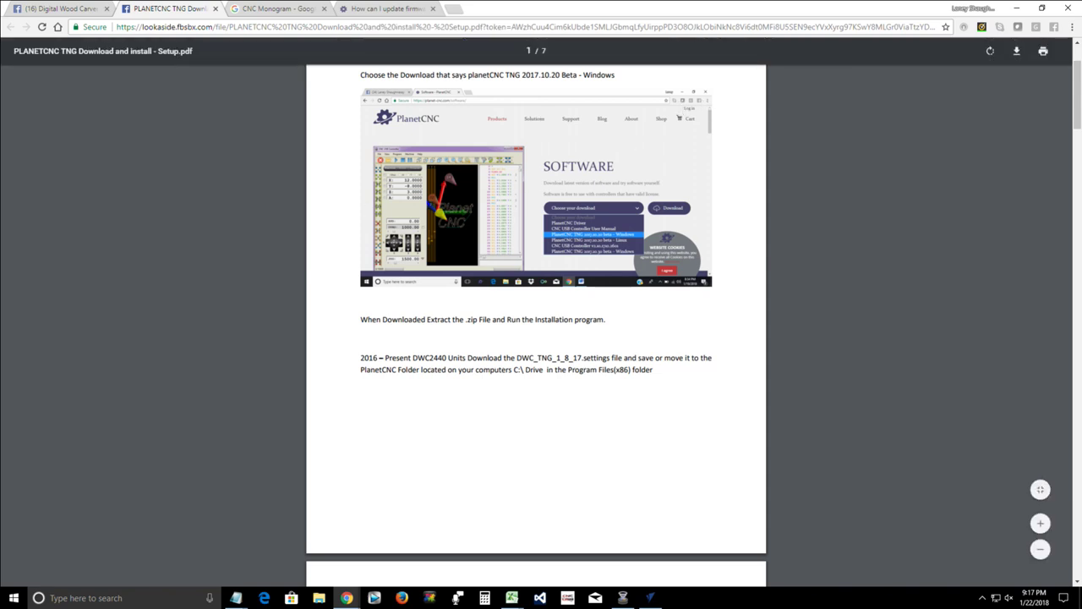
{"action": "left_click", "coordinate": [657, 599]}
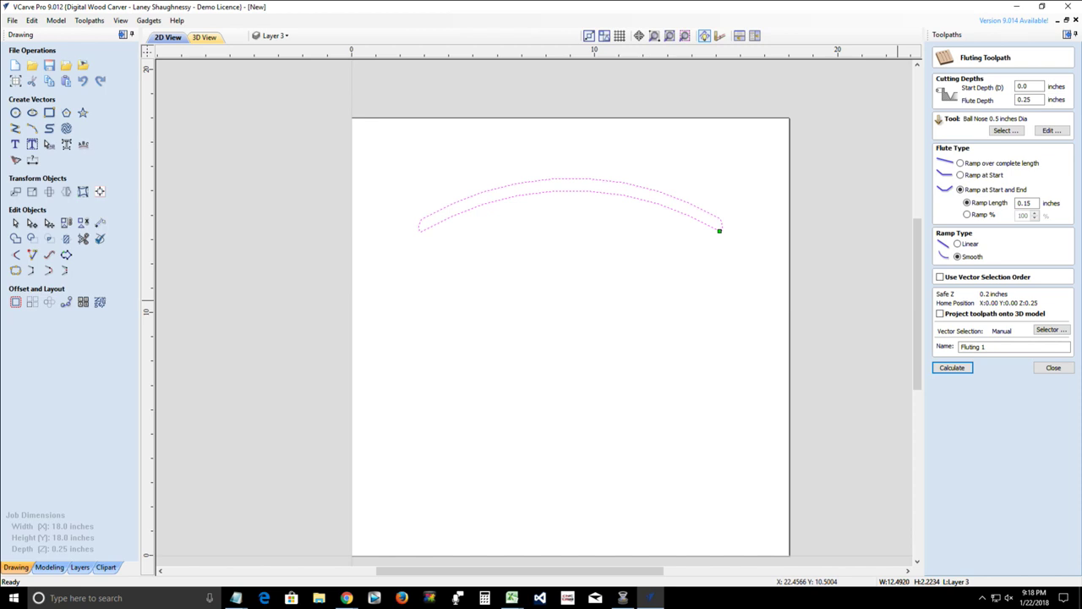
{"action": "key", "text": "alt+Tab"}
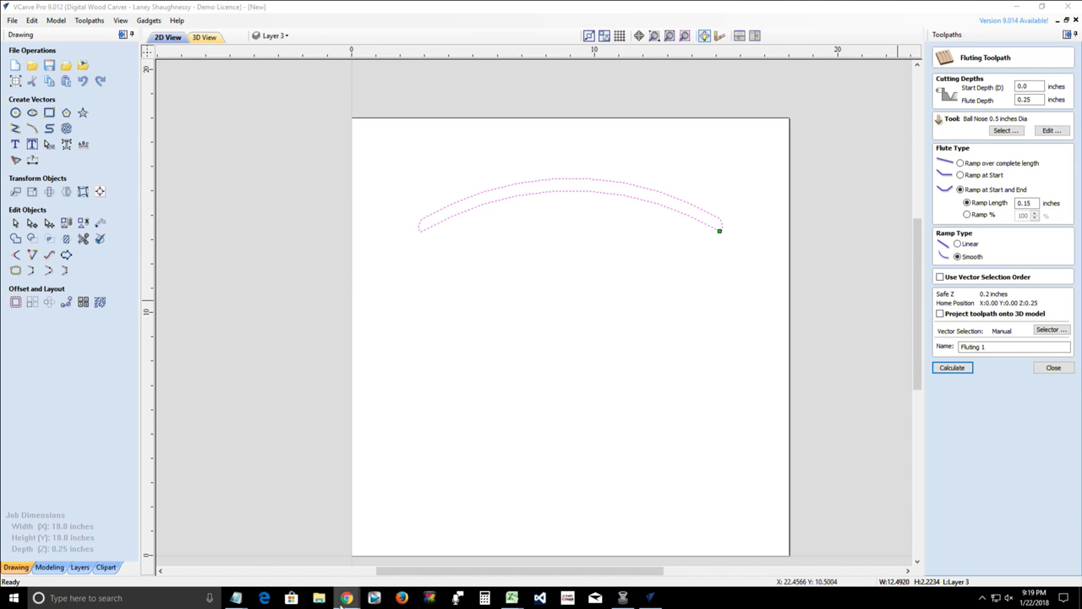
{"action": "mouse_move", "coordinate": [343, 599]}
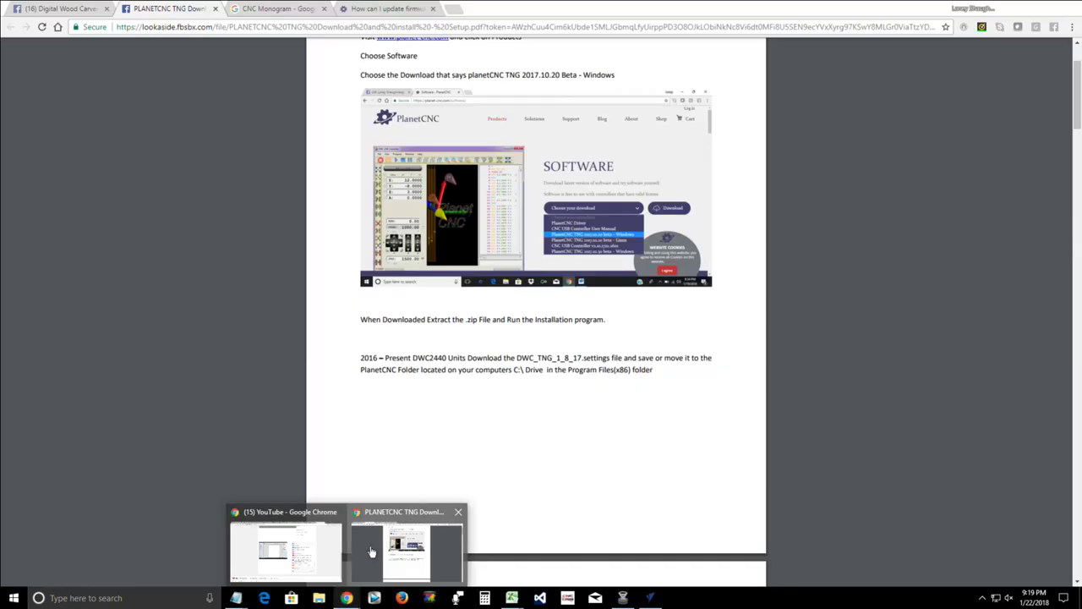
- Close the PDF preview and open the post's comment thread to read recent replies
{"action": "left_click", "coordinate": [379, 549]}
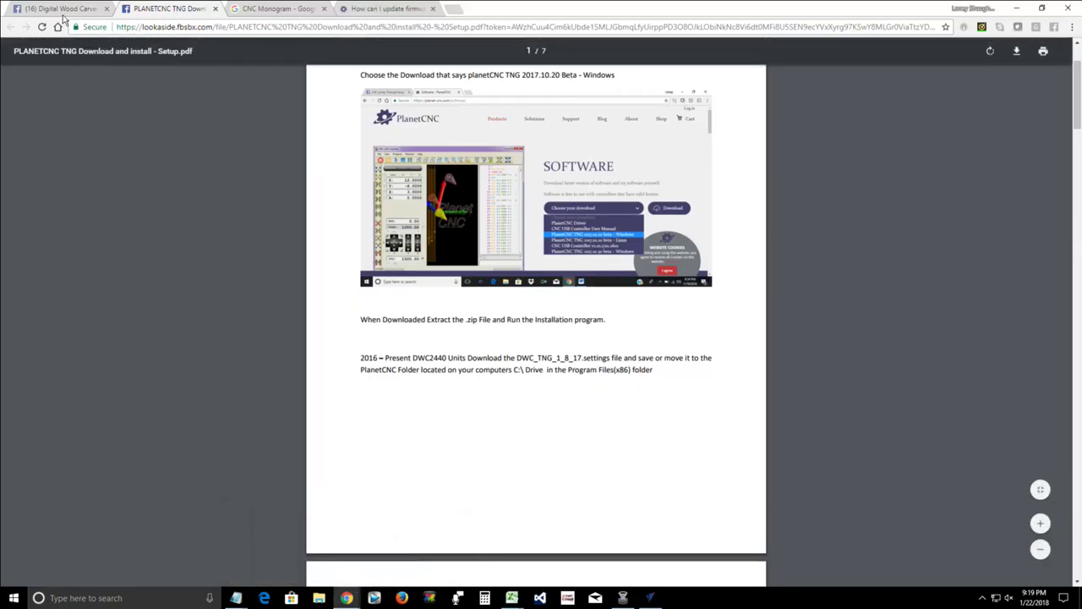
{"action": "left_click", "coordinate": [771, 558]}
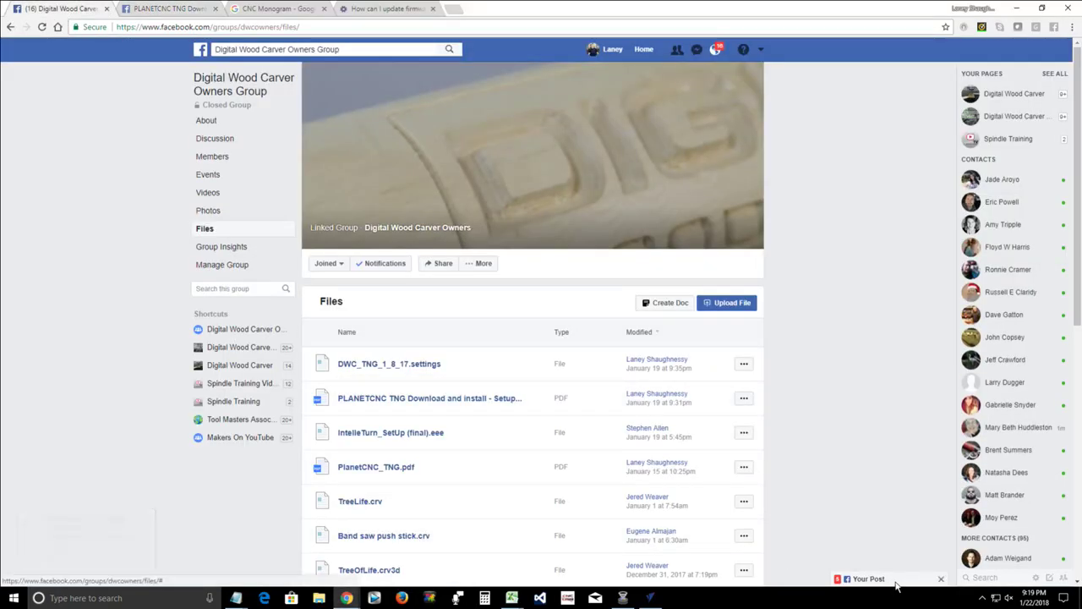
{"action": "left_click", "coordinate": [867, 578]}
{"action": "scroll", "coordinate": [790, 499], "scroll_direction": "up", "scroll_amount": 3}
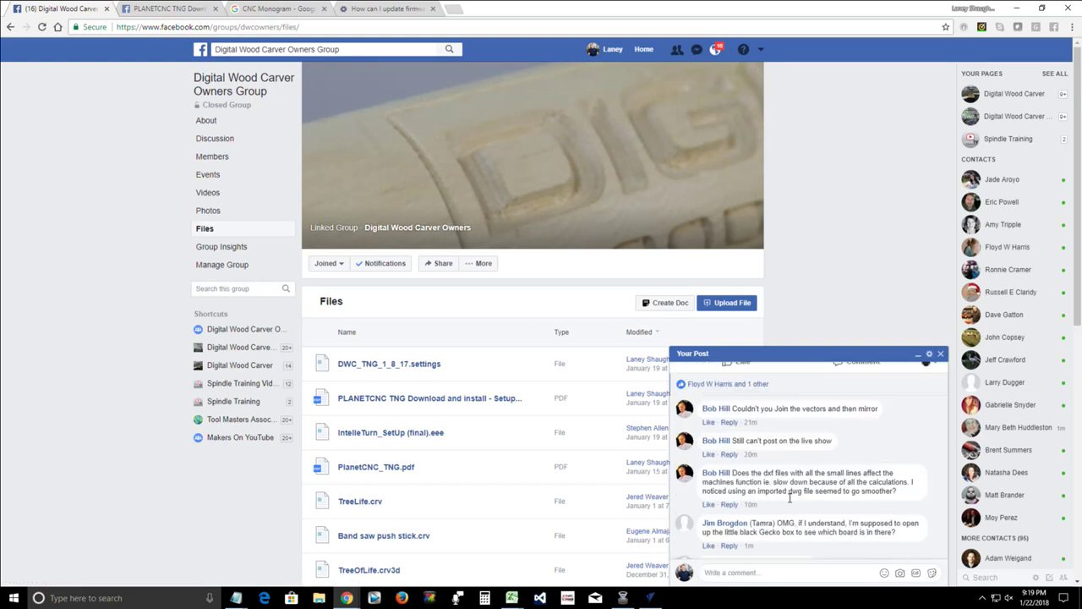
{"action": "scroll", "coordinate": [790, 501], "scroll_direction": "down", "scroll_amount": 2}
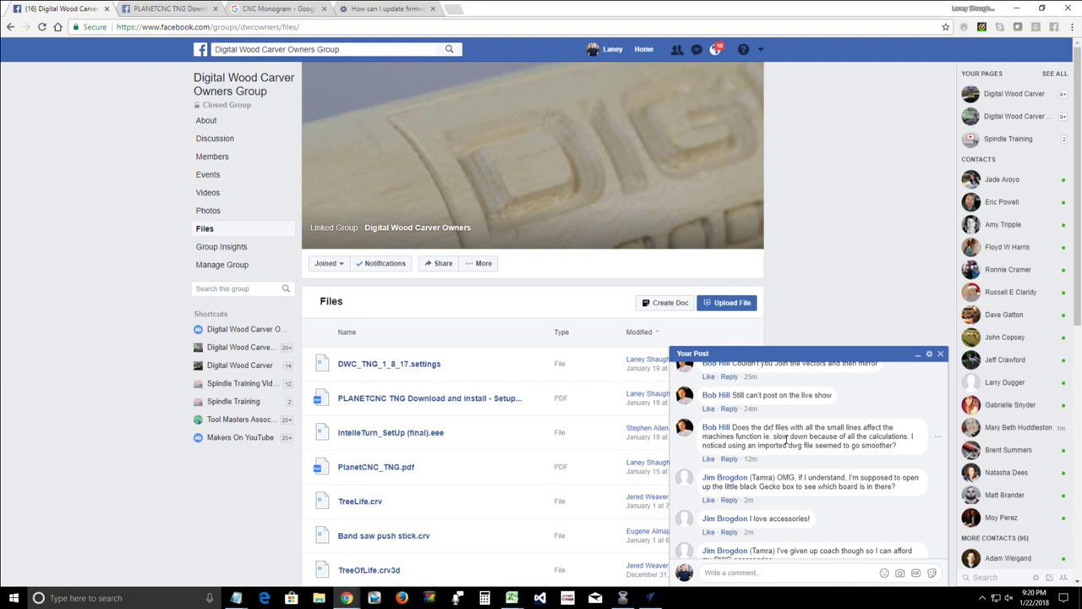
- Scroll the comment thread down to the question about accessories at show pick-up
{"action": "scroll", "coordinate": [786, 439], "scroll_direction": "down", "scroll_amount": 1}
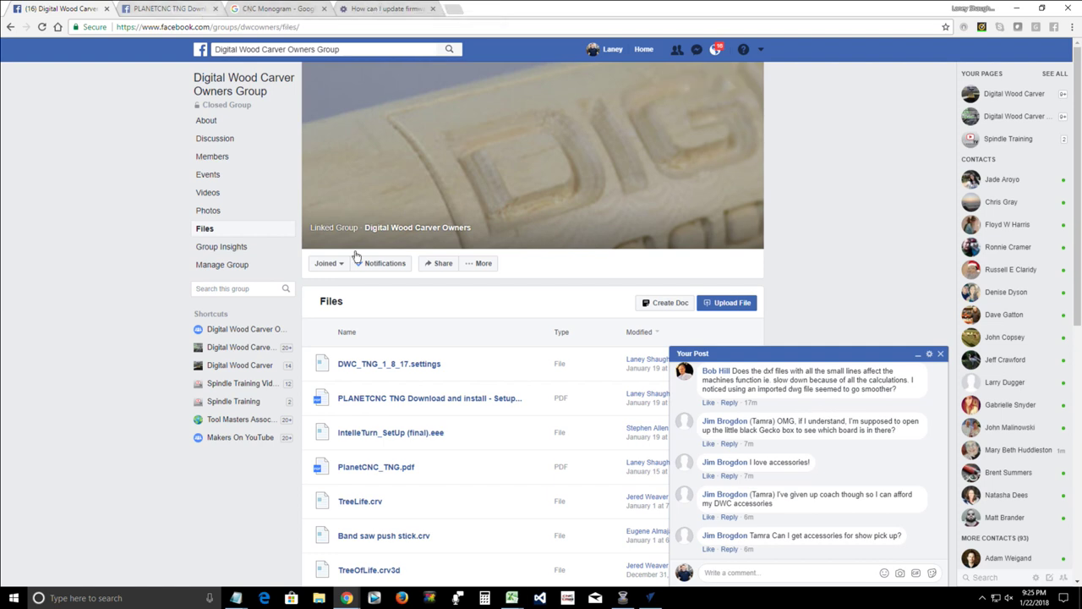
- Delete the selected arc vector in VCarve Pro, leaving the sheet empty
{"action": "left_click", "coordinate": [648, 599]}
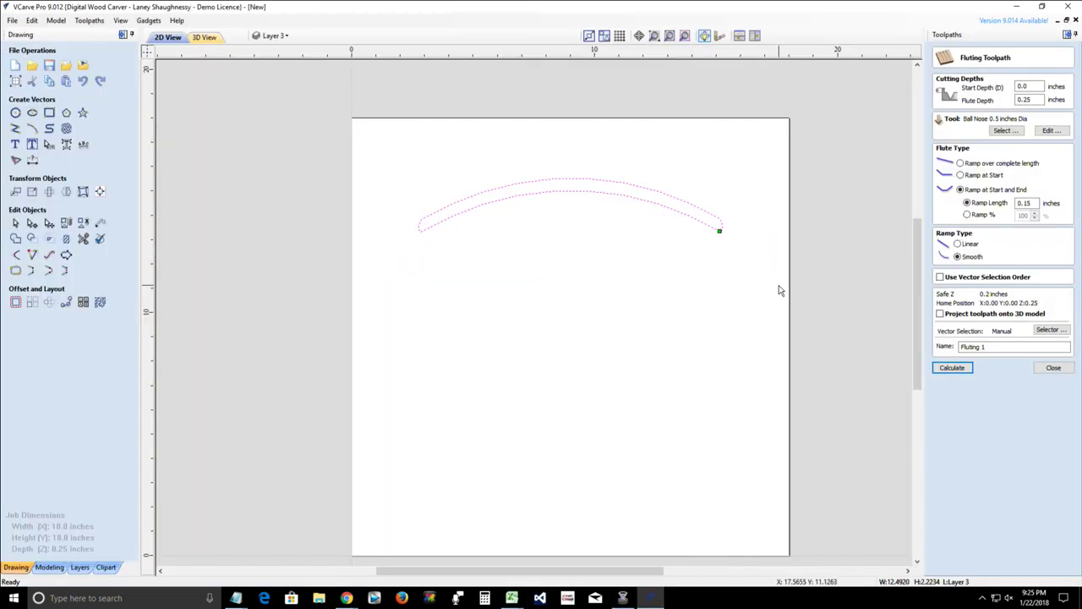
{"action": "key", "text": "Delete"}
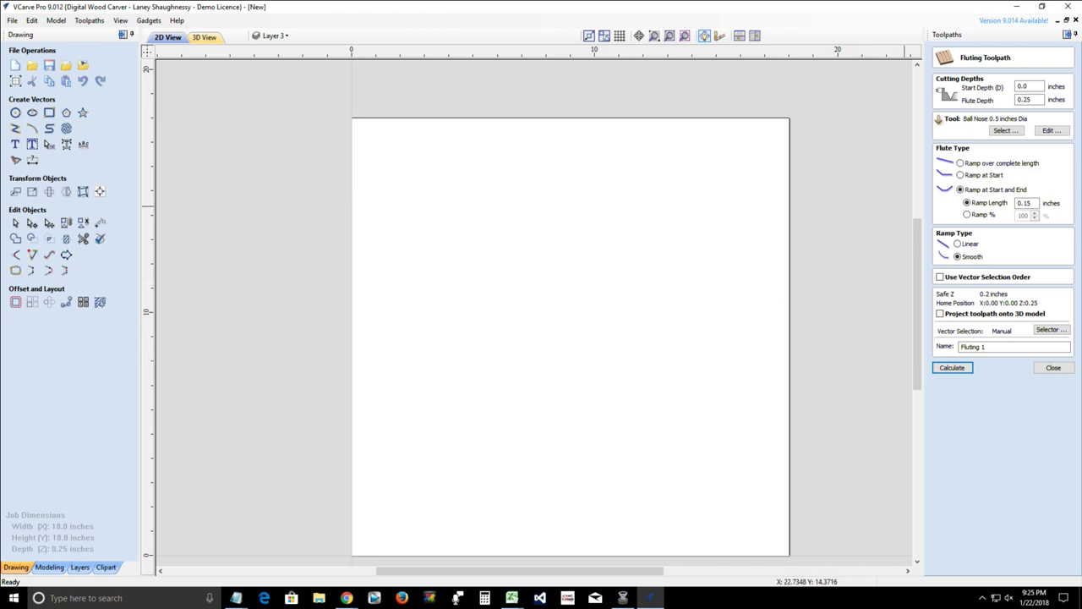
{"action": "left_click", "coordinate": [623, 598]}
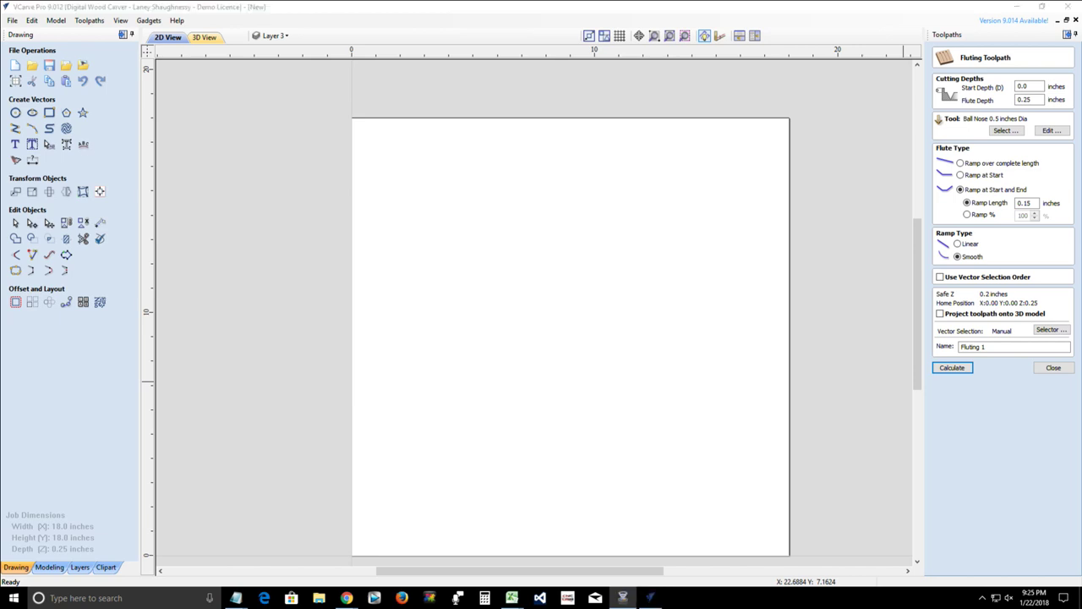